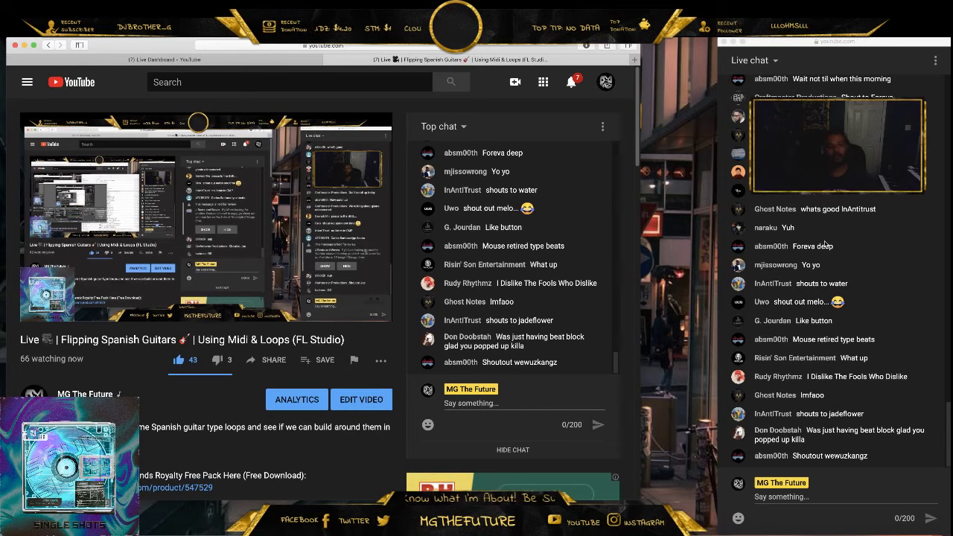
# Clear the YouTube and OBS windows off the desktop, switch to FL Studio and reposition the Channel rack
pyautogui.click(24, 45)
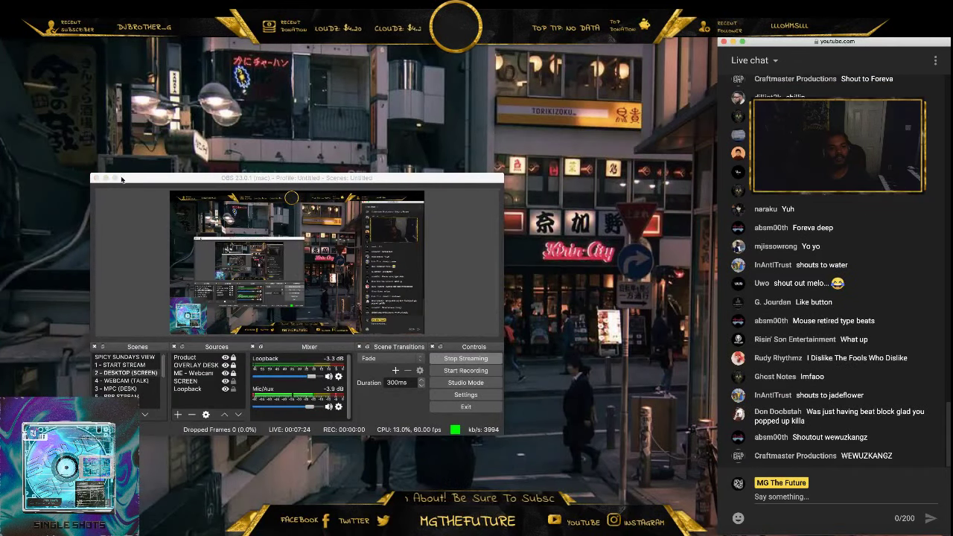
pyautogui.moveTo(180, 177); pyautogui.dragTo(359, 178)
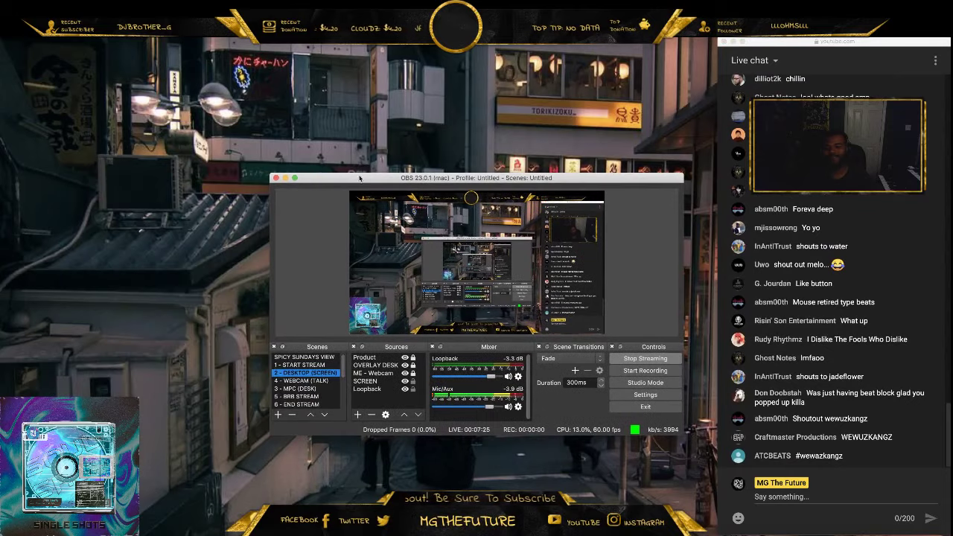
pyautogui.click(284, 178)
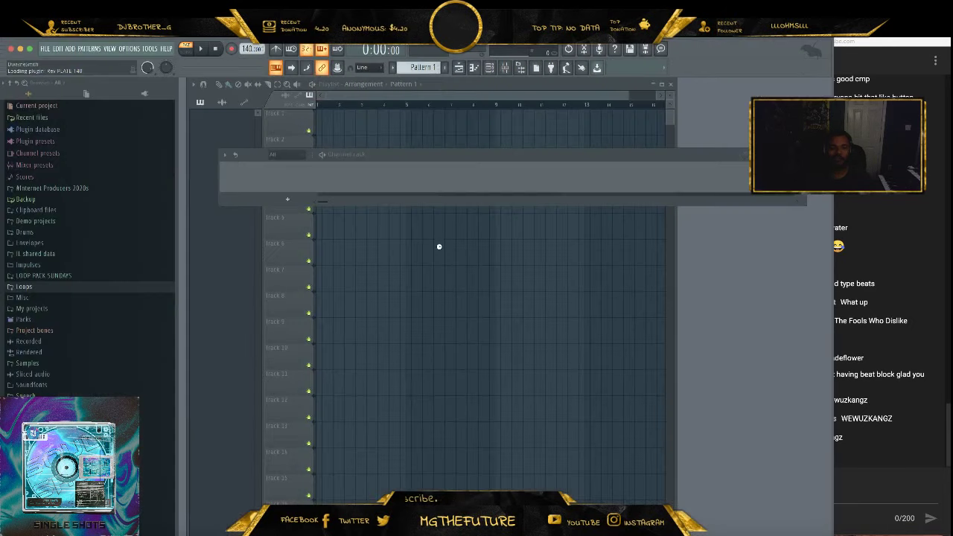
pyautogui.moveTo(698, 155); pyautogui.dragTo(626, 176)
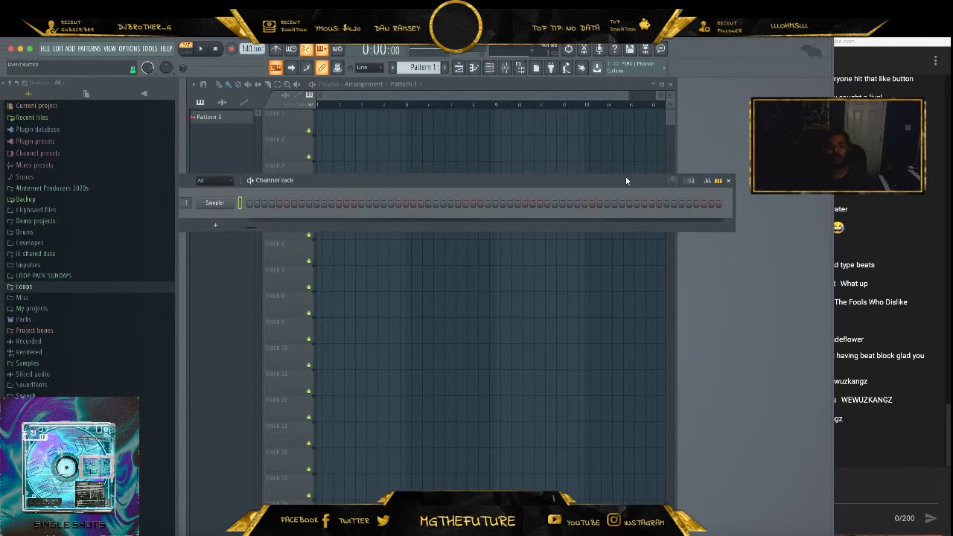
# Add the Guitar Type Beats folder from the Desktop to the browser's extra search folders and close the settings
pyautogui.click(128, 48)
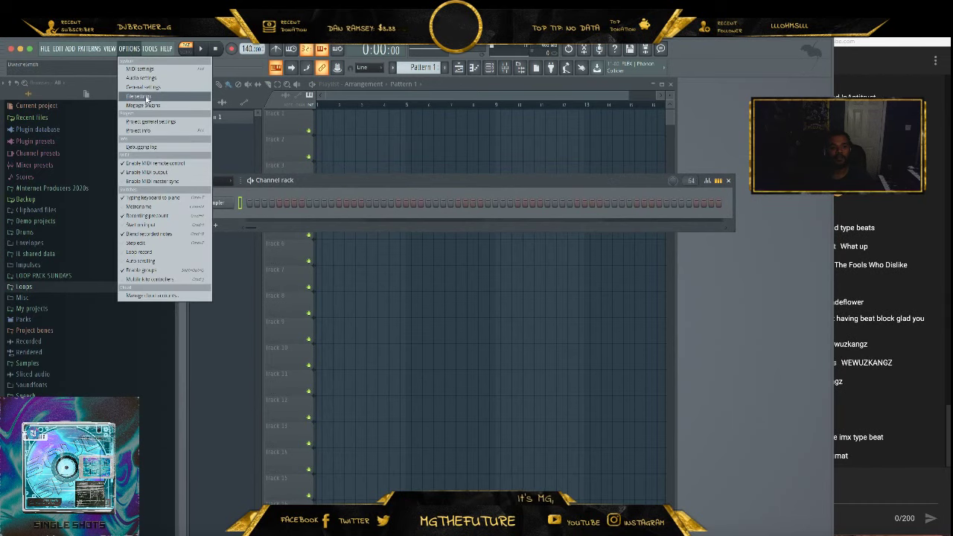
pyautogui.click(138, 96)
pyautogui.click(345, 276)
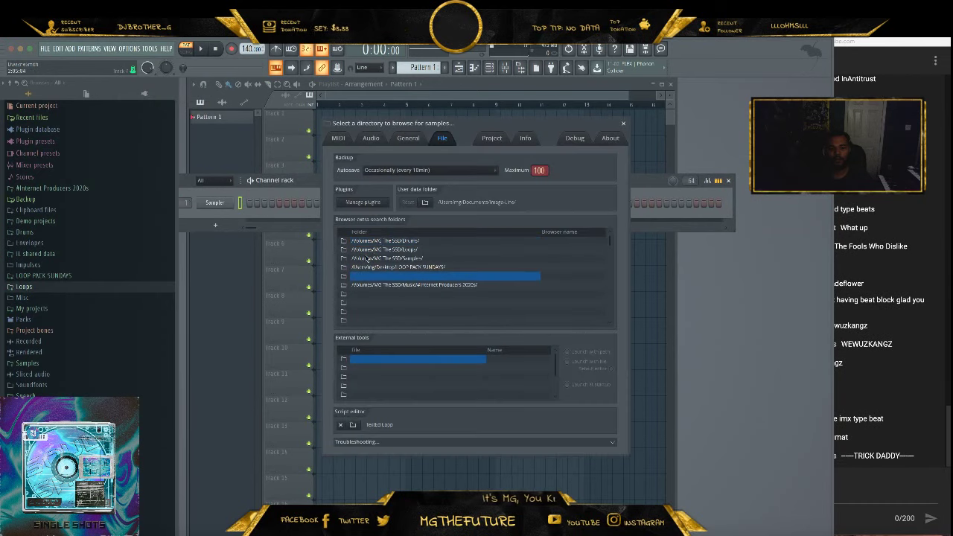
pyautogui.click(251, 170)
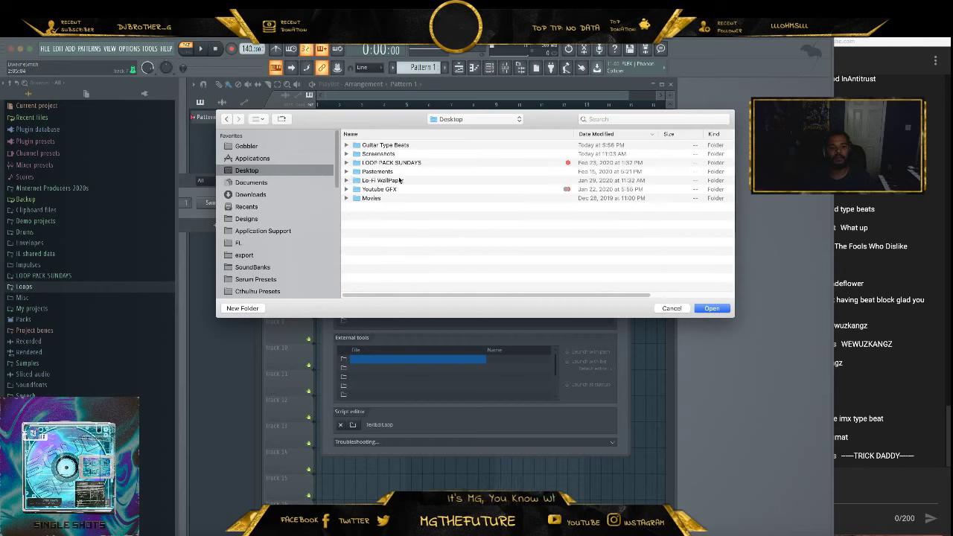
pyautogui.click(382, 190)
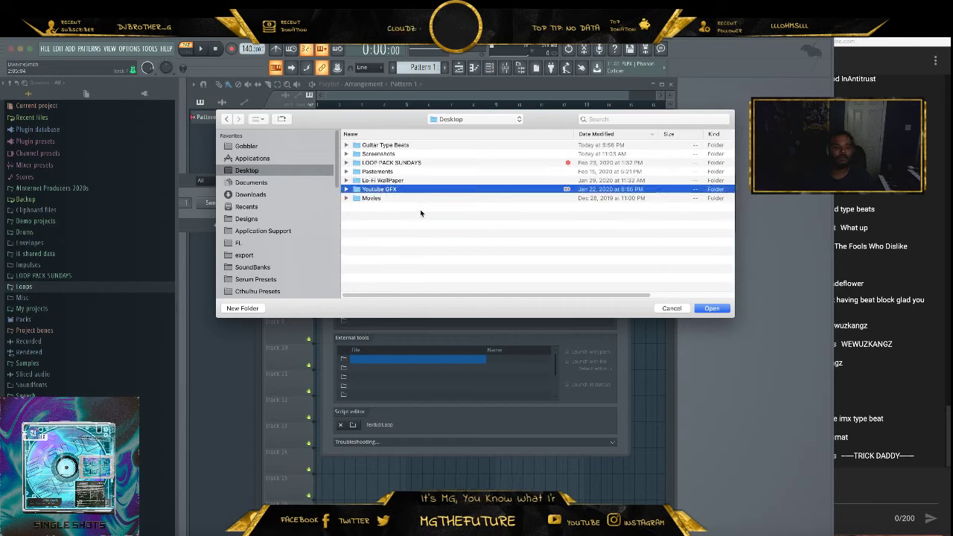
pyautogui.click(383, 181)
pyautogui.click(392, 146)
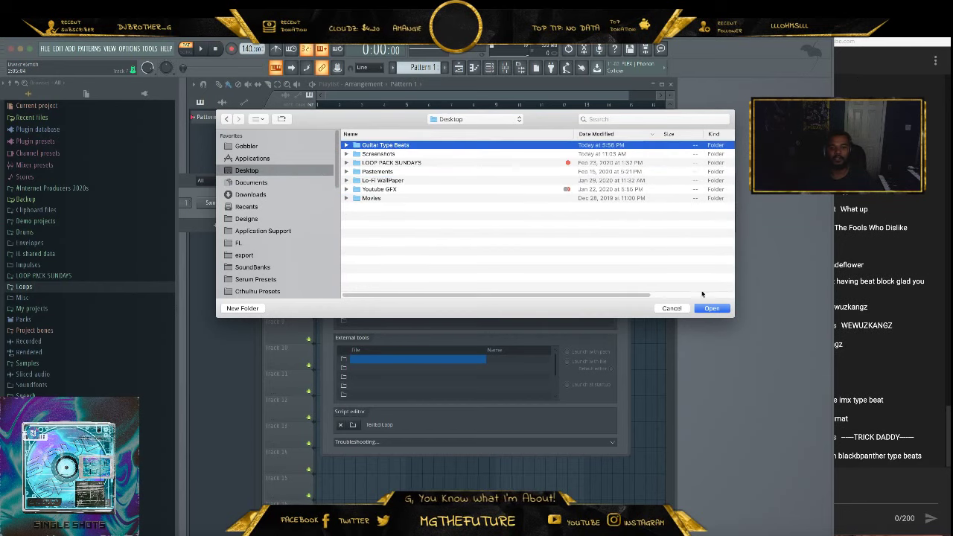
pyautogui.click(712, 309)
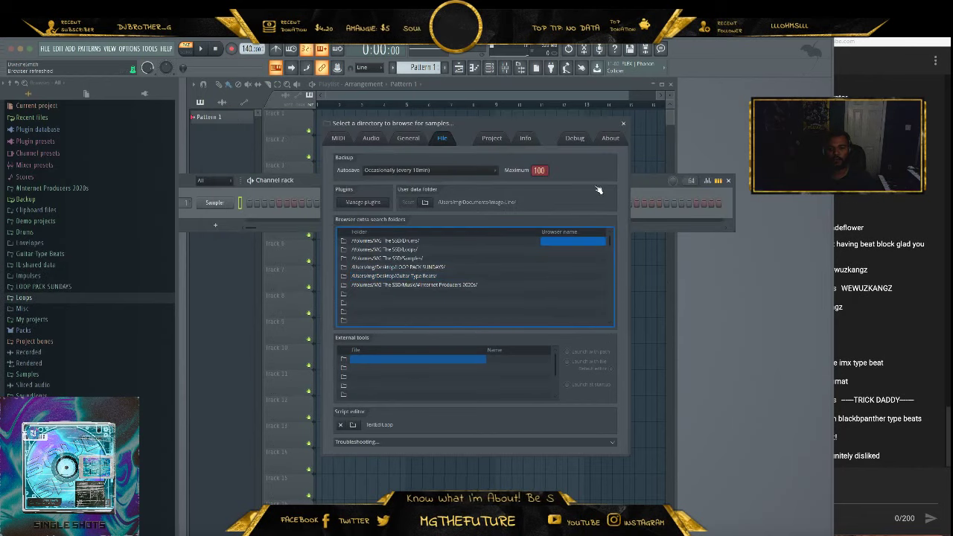
pyautogui.click(624, 123)
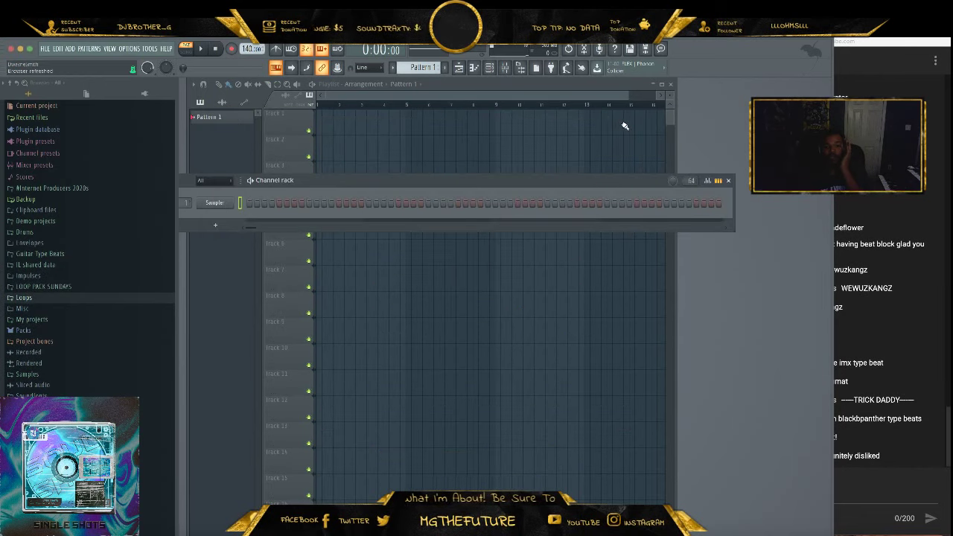
# Expand the Spanish Guitars folder inside Guitar Type Beats and audition loops #1, #2 and #3
pyautogui.click(92, 254)
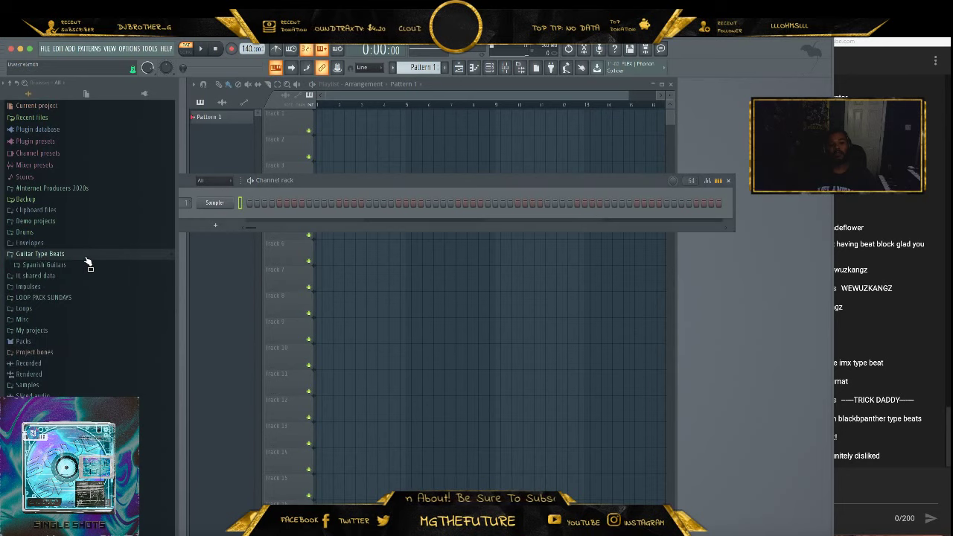
pyautogui.click(91, 266)
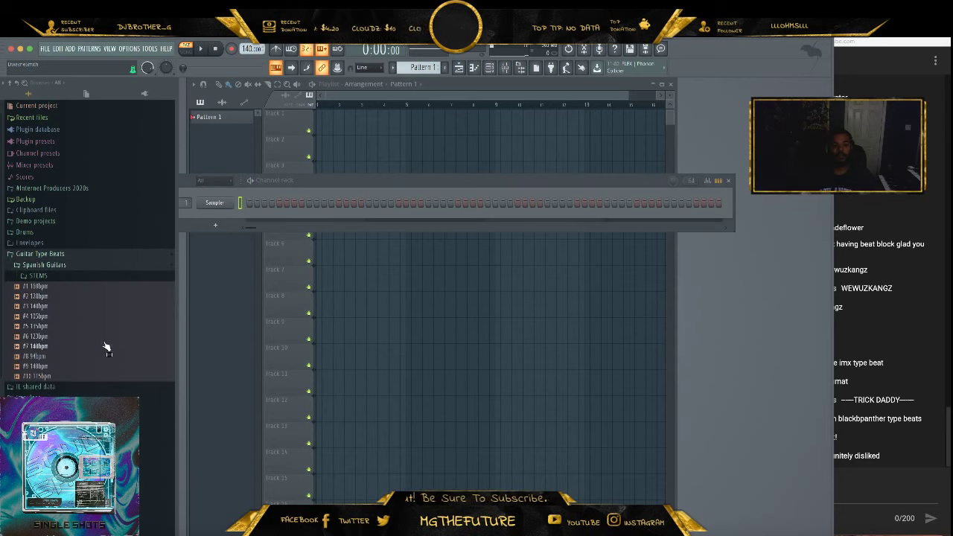
pyautogui.click(69, 286)
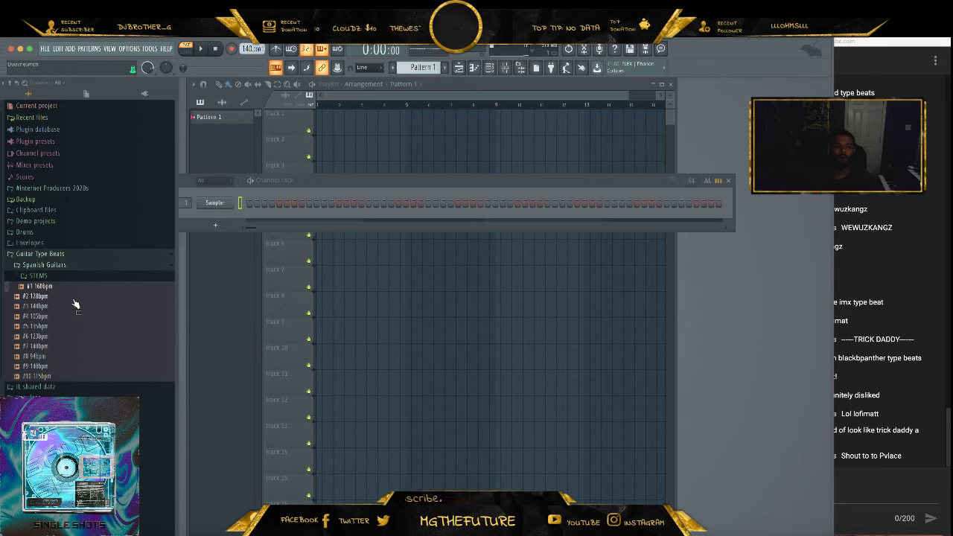
pyautogui.click(74, 298)
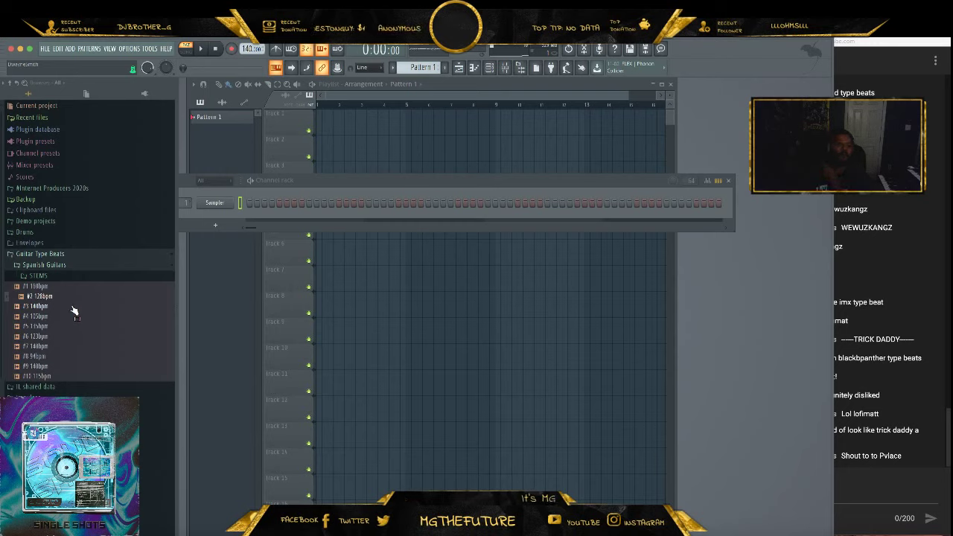
pyautogui.click(73, 307)
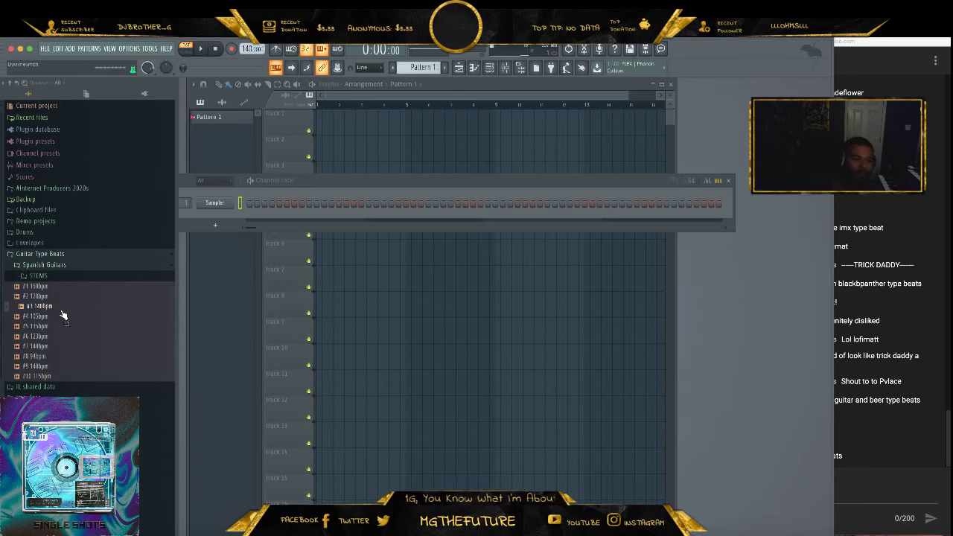
# Place the #3 140bpm loop at the start of Track 1, ending at bar 9, and slice the clip at bar 5
pyautogui.moveTo(64, 313)
pyautogui.mouseDown()
pyautogui.moveTo(206, 273)
pyautogui.moveTo(392, 134)
pyautogui.moveTo(368, 132)
pyautogui.mouseUp()
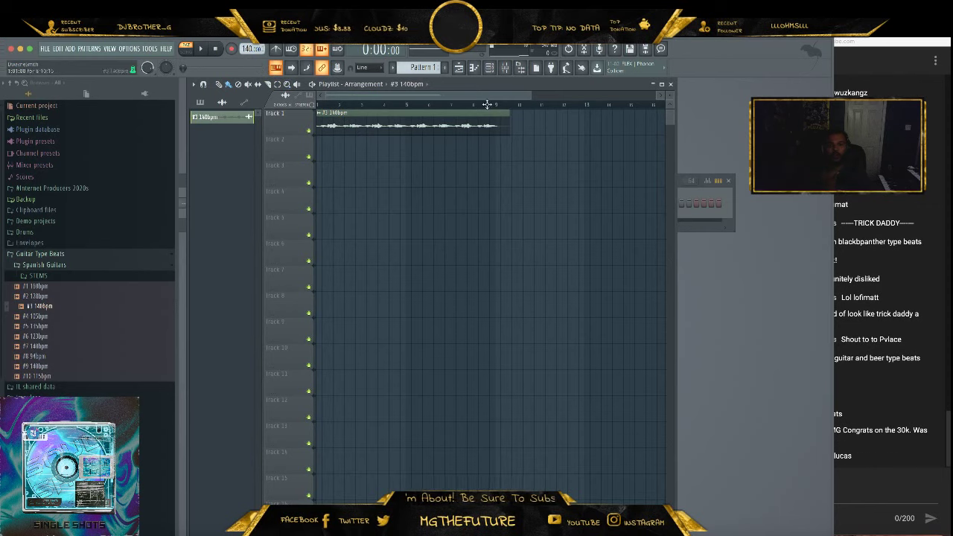
pyautogui.click(269, 84)
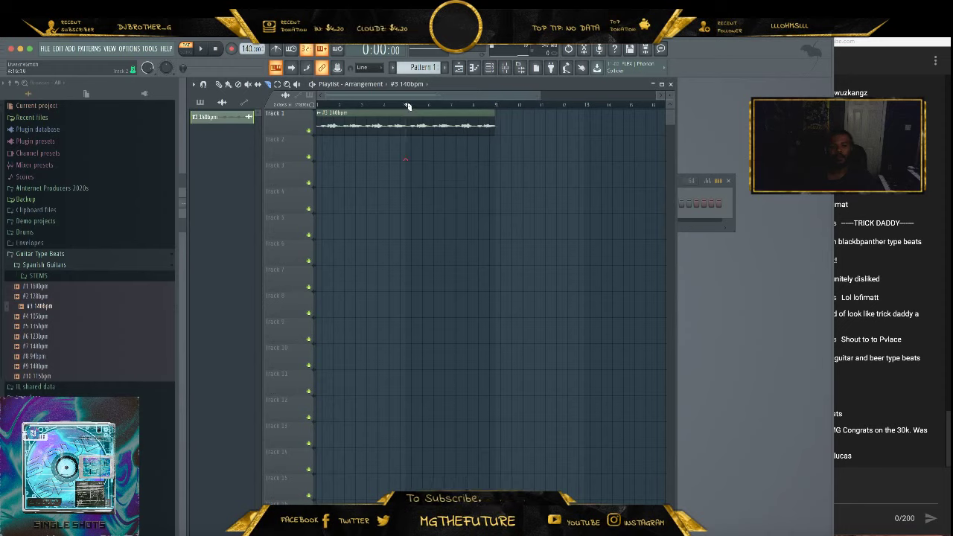
pyautogui.moveTo(407, 158); pyautogui.dragTo(407, 106)
pyautogui.hotkey('ctrl', 'z')
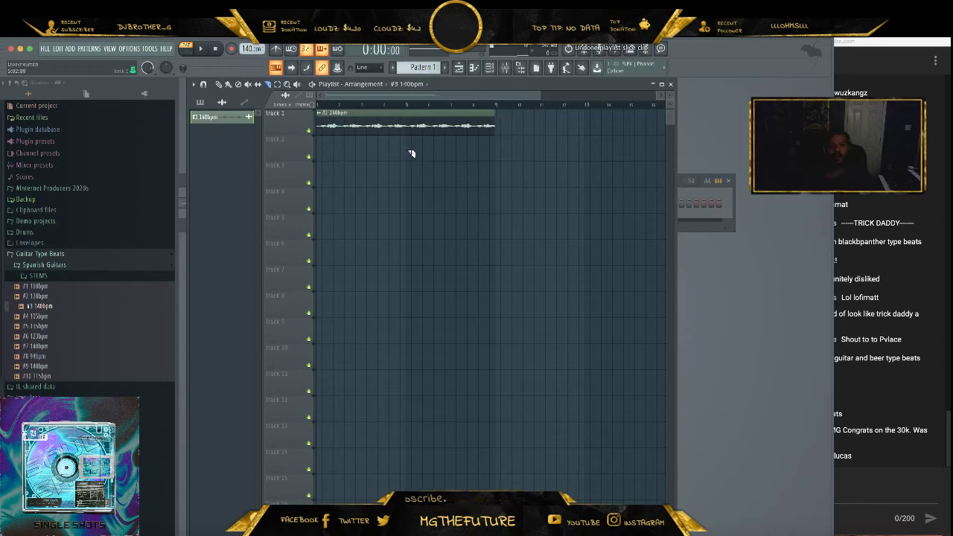
pyautogui.moveTo(412, 154); pyautogui.dragTo(406, 108)
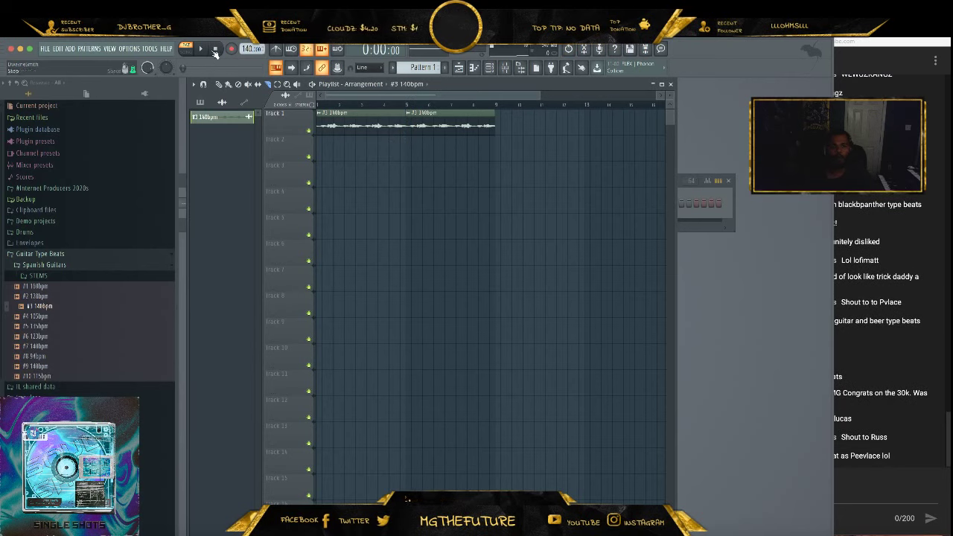
pyautogui.press('p')
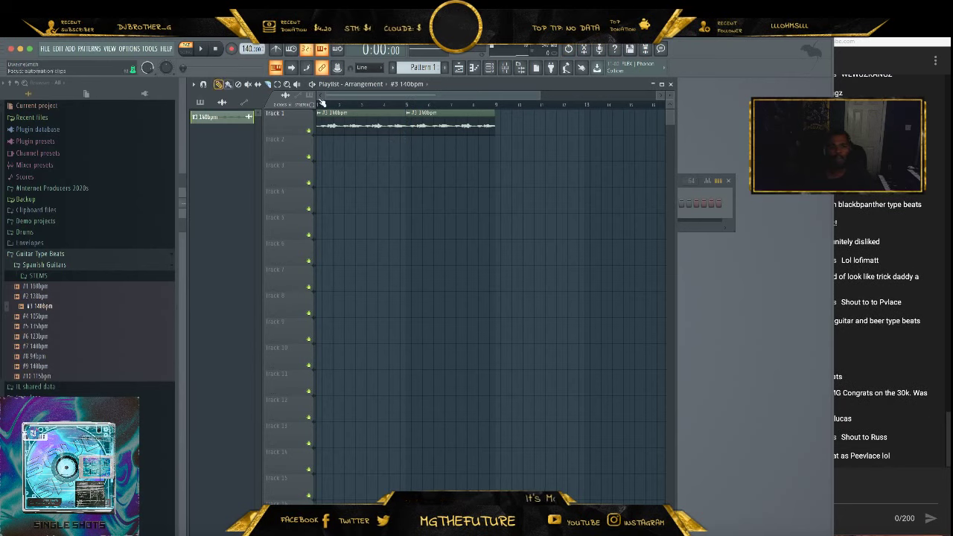
# Select the Playlist range from bar 1 to bar 5, audition it in song mode and stop playback
pyautogui.moveTo(321, 103); pyautogui.dragTo(407, 106)
pyautogui.press('l')
pyautogui.press('space')
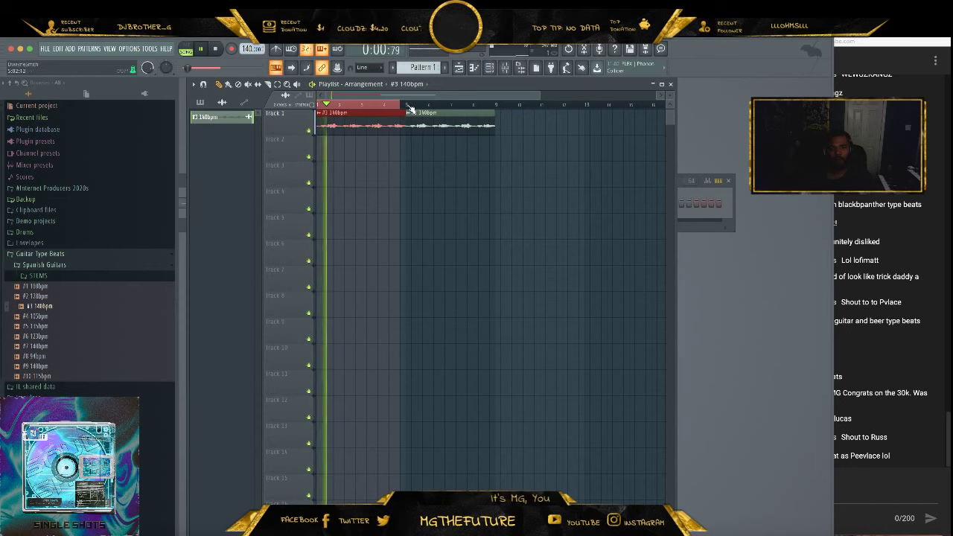
pyautogui.click(896, 206)
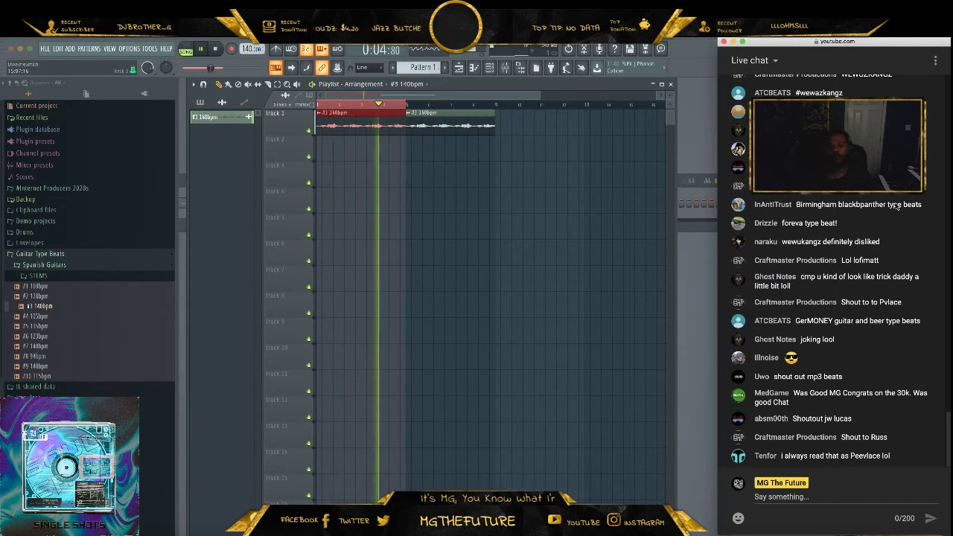
pyautogui.press('super+Tab')
pyautogui.press('space')
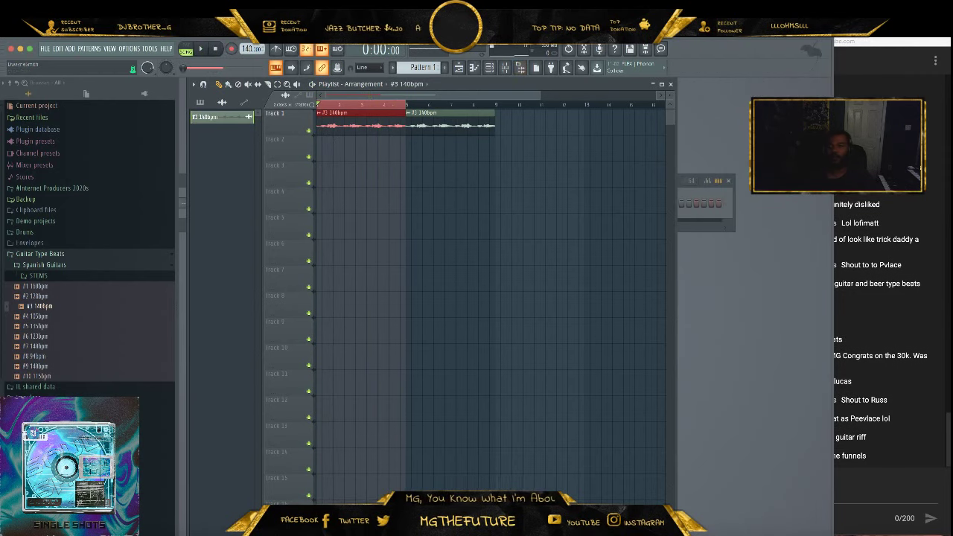
pyautogui.click(881, 152)
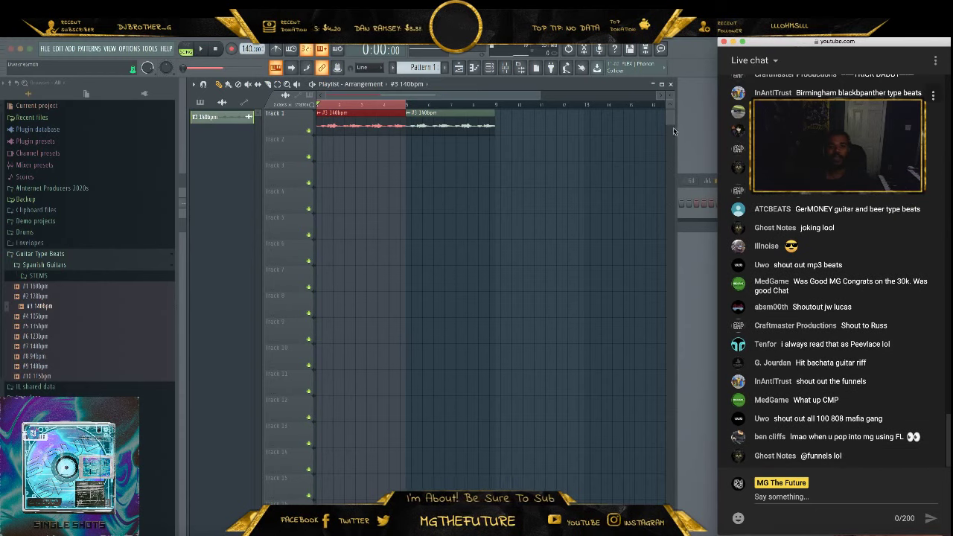
# Open and reposition the Channel rack, and filter it to the Unsorted channels
pyautogui.click(490, 67)
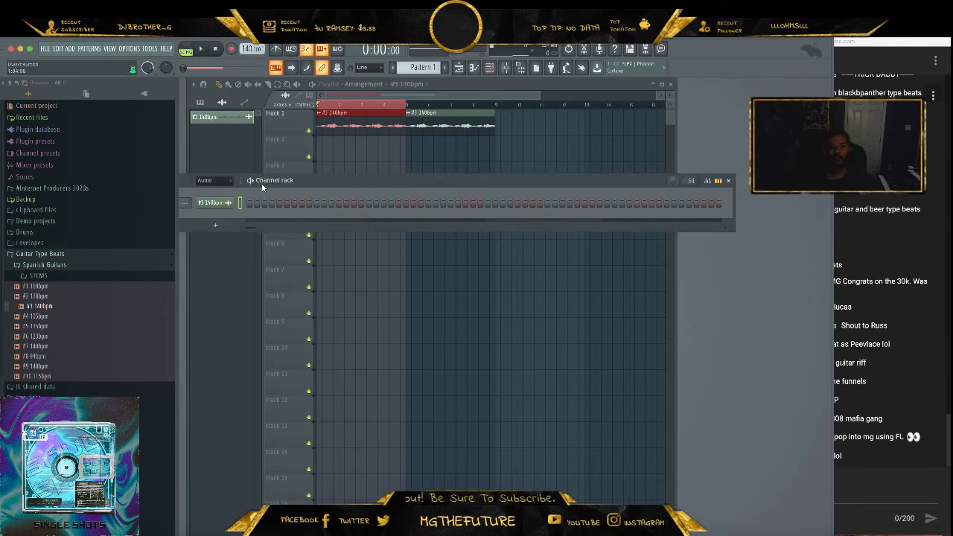
pyautogui.moveTo(319, 183); pyautogui.dragTo(367, 221)
pyautogui.click(314, 219)
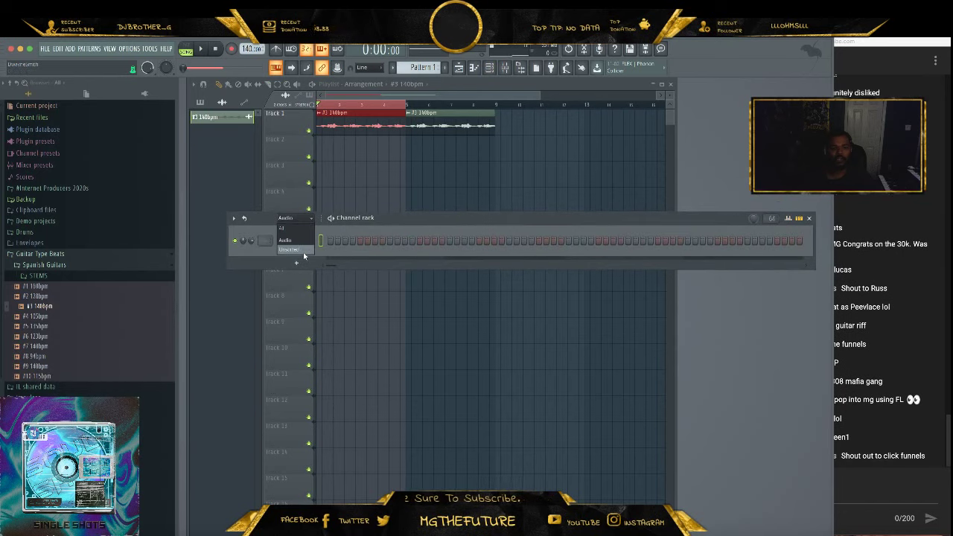
pyautogui.click(305, 222)
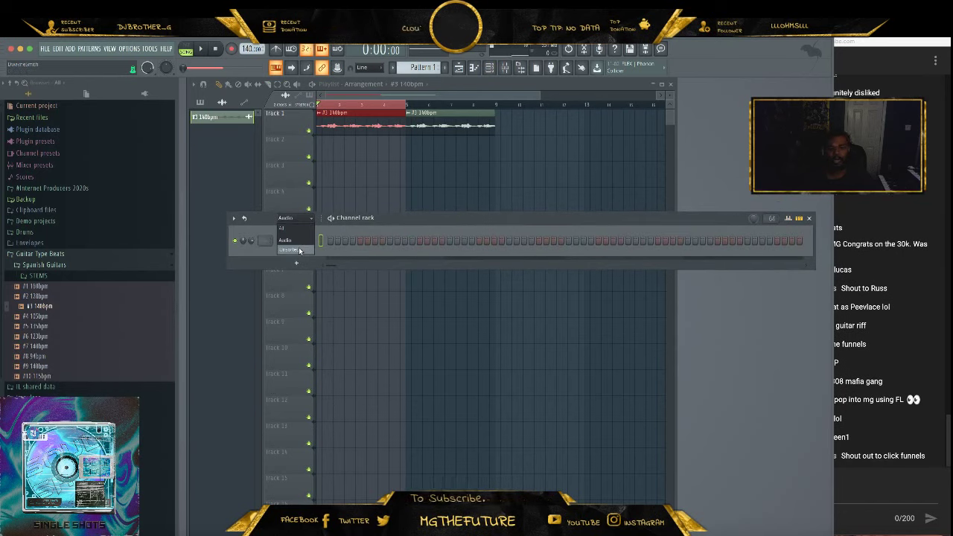
pyautogui.click(304, 252)
# Insert a MIDI Out channel next to the Sampler and close its plugin window
pyautogui.rightClick(311, 242)
pyautogui.moveTo(350, 313)
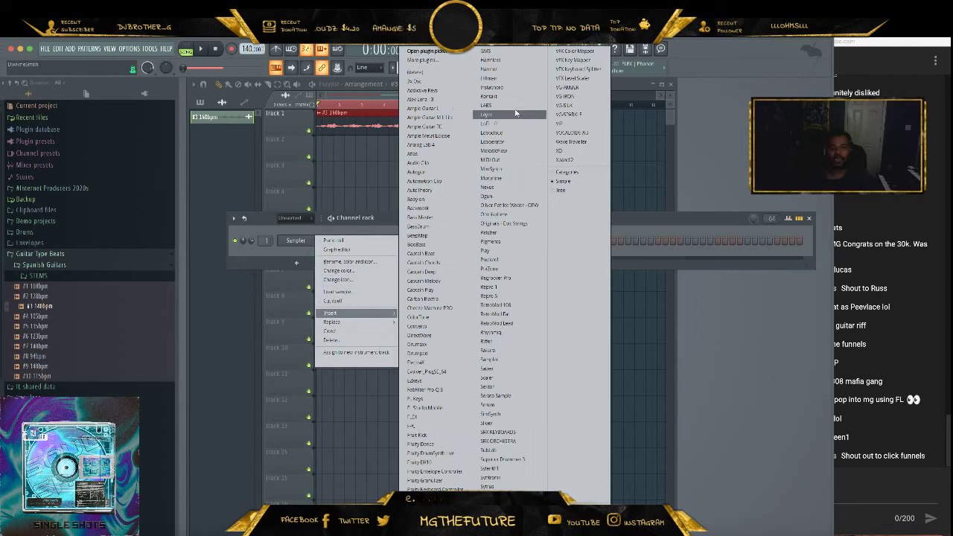
pyautogui.click(509, 164)
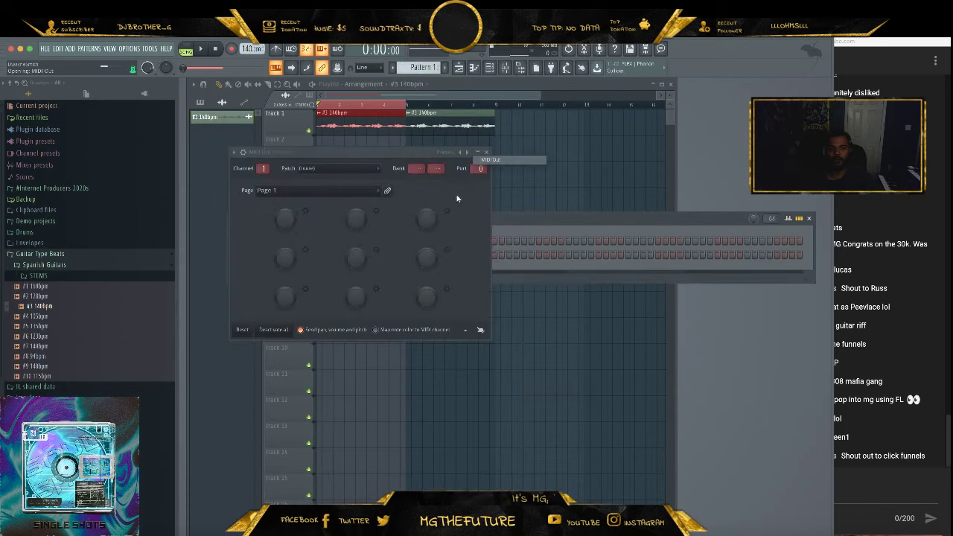
pyautogui.click(487, 153)
# Load midi #3 140bpm from the STEMS folder onto the MIDI Out channel and review its notes in the Piano roll
pyautogui.click(70, 277)
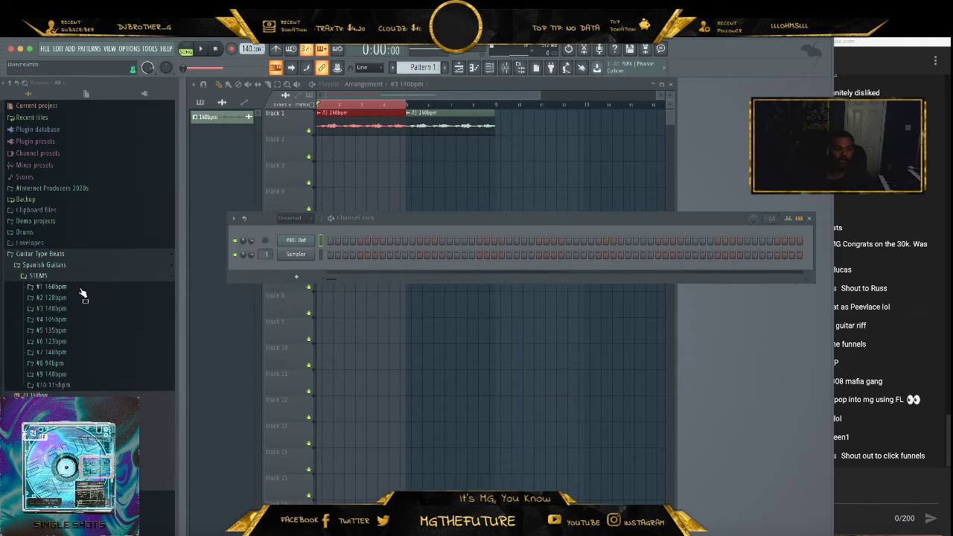
pyautogui.click(76, 309)
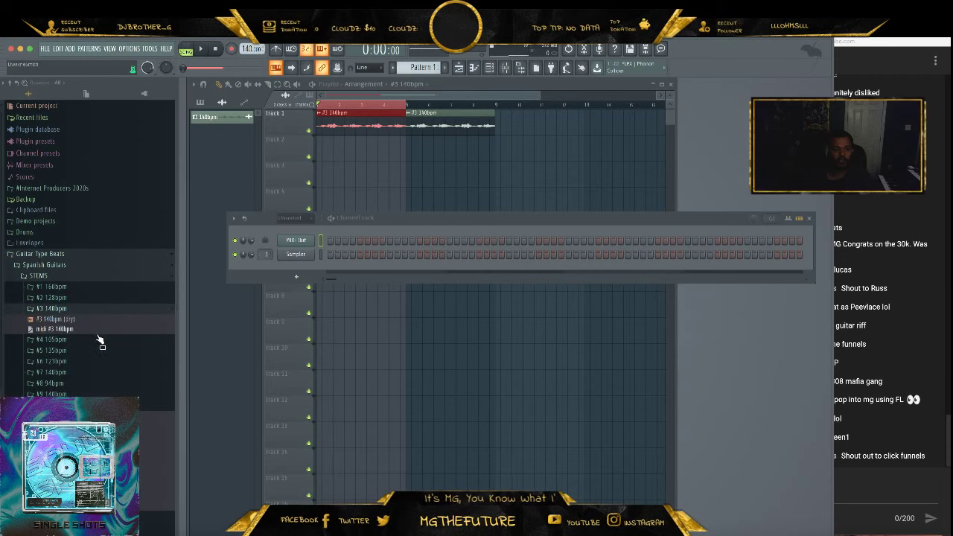
pyautogui.moveTo(63, 328); pyautogui.dragTo(298, 249)
pyautogui.click(354, 247)
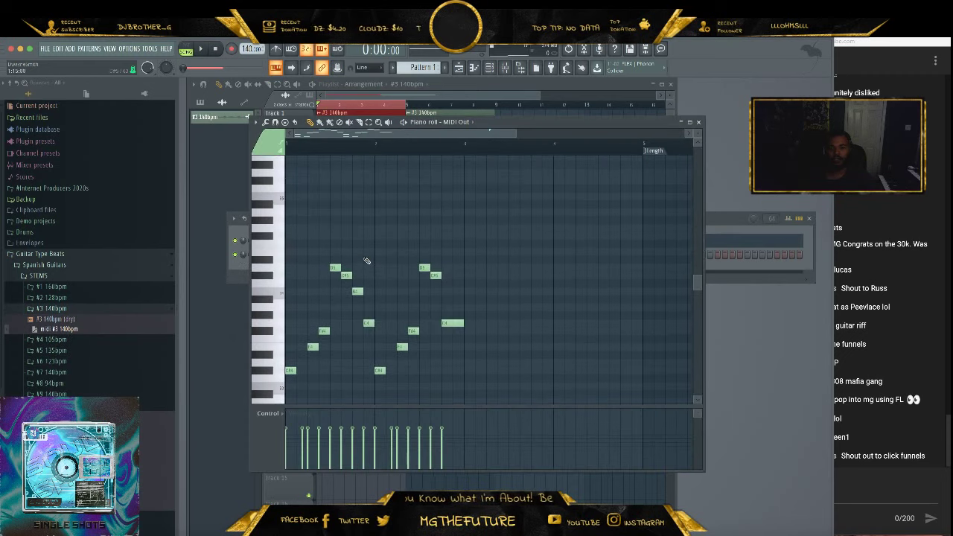
pyautogui.scroll(-3, 365, 260)
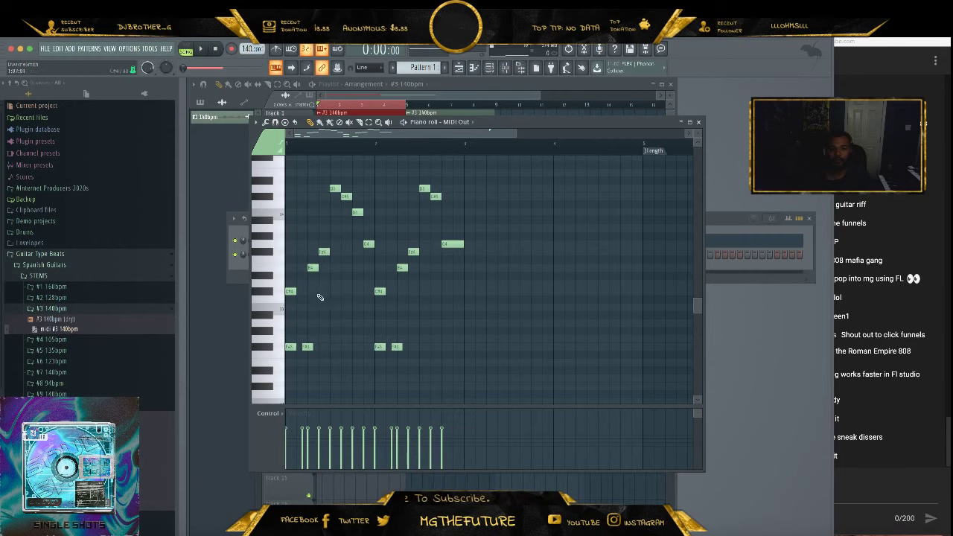
pyautogui.click(699, 122)
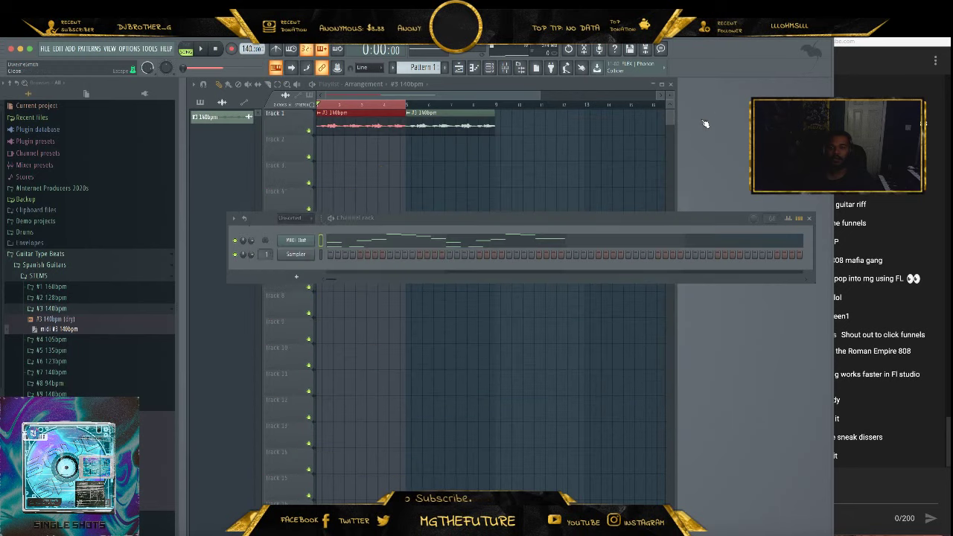
# Clear Mixed In Key SE on the Master track, play the guitar loop to detect its key, stop playback, and close the plugin and Mixer
pyautogui.click(505, 68)
pyautogui.click(724, 382)
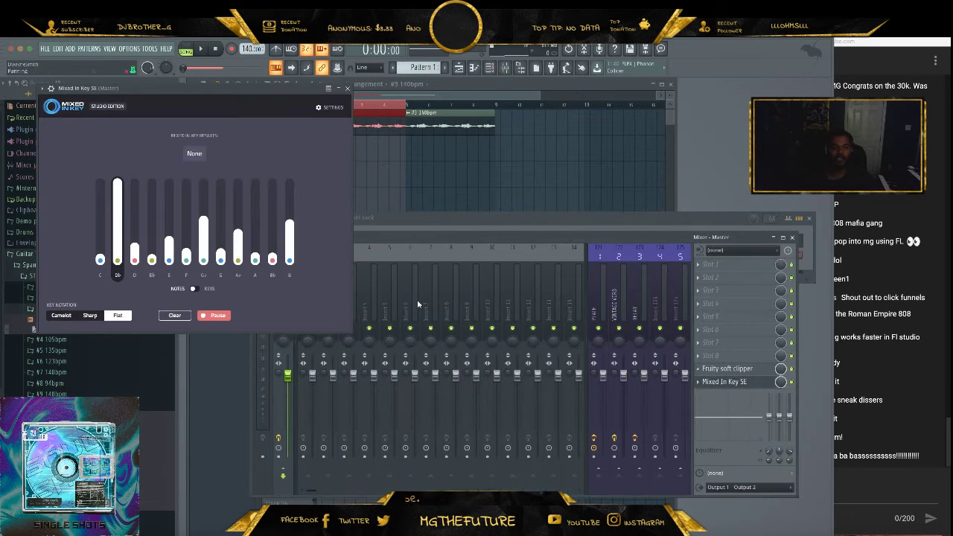
pyautogui.click(174, 315)
pyautogui.click(201, 49)
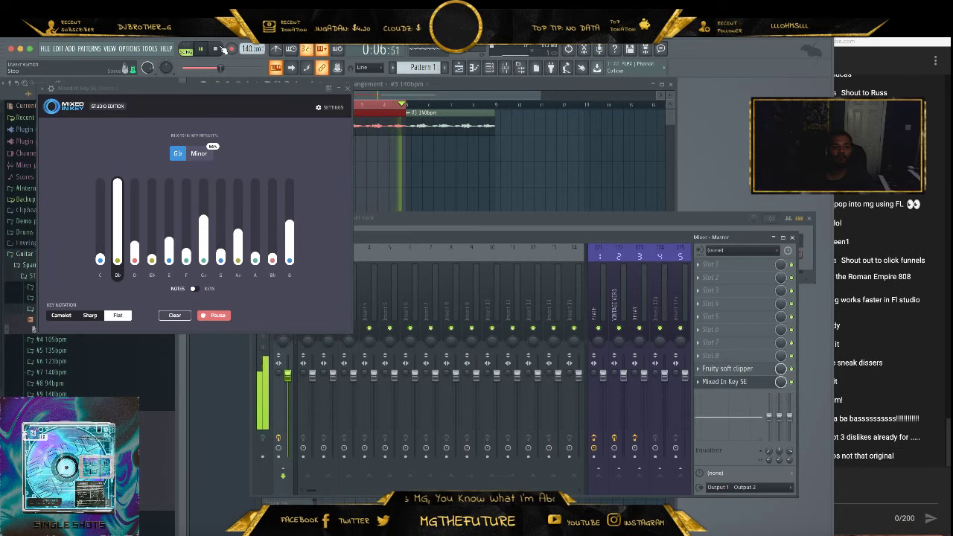
pyautogui.click(222, 49)
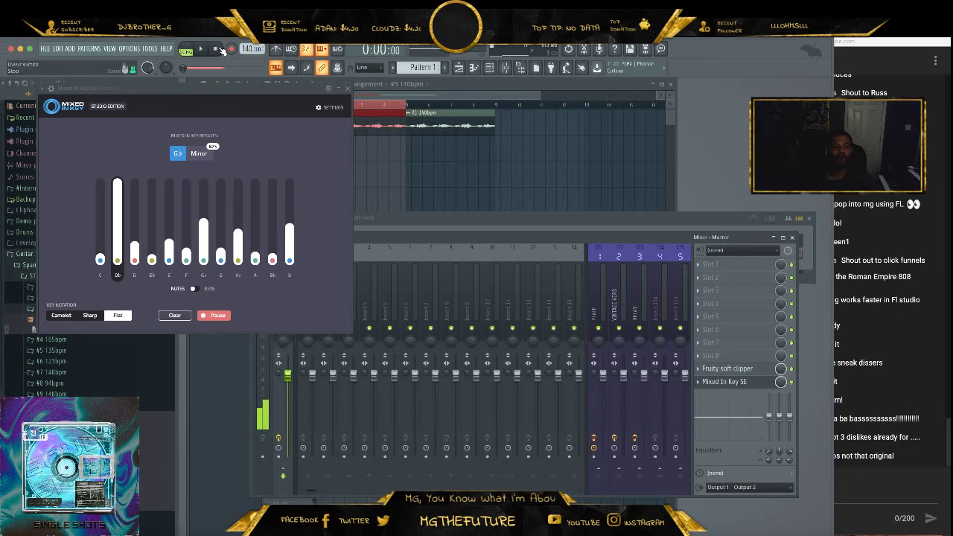
pyautogui.click(347, 88)
pyautogui.click(792, 237)
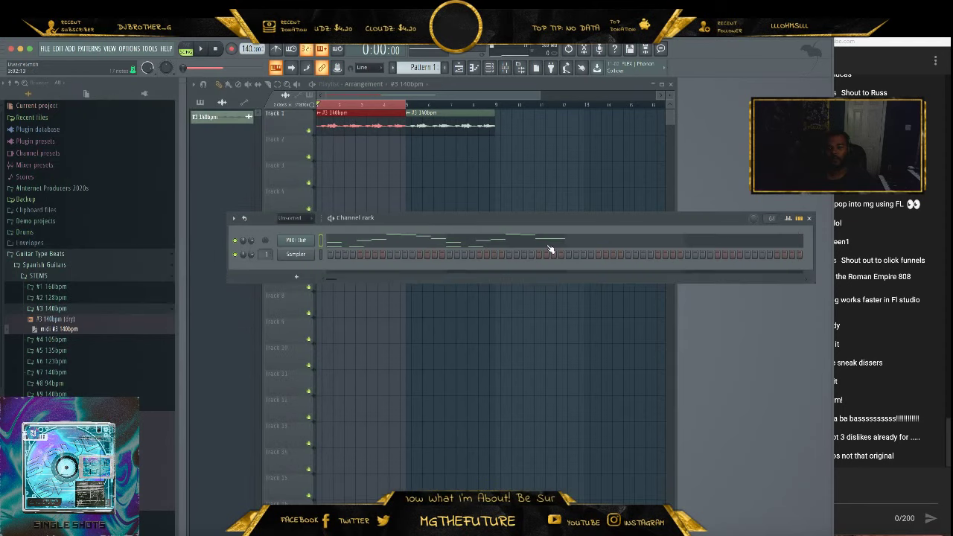
# Open the MIDI Out channel's notes in the Piano roll and examine the root notes and scales offered for scale highlighting
pyautogui.click(402, 247)
pyautogui.click(255, 122)
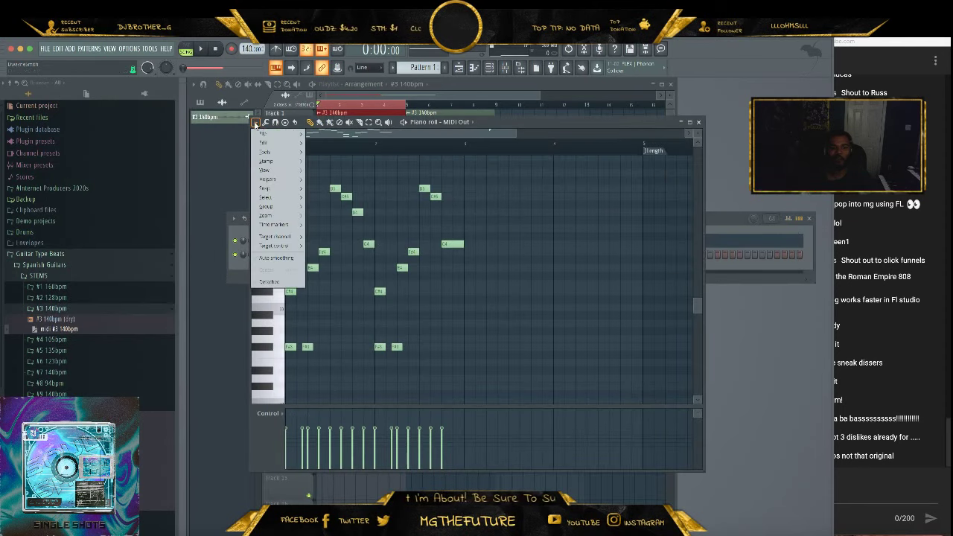
pyautogui.moveTo(292, 185)
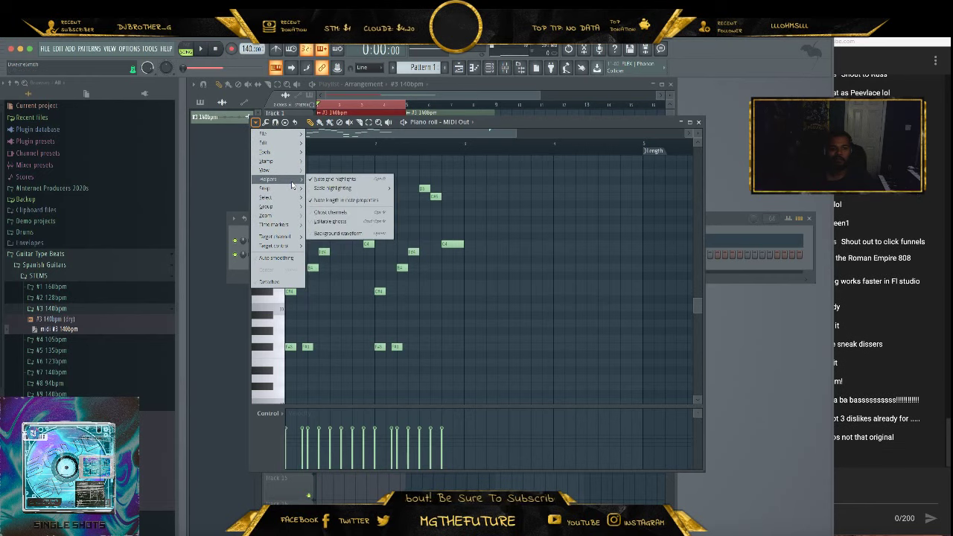
pyautogui.moveTo(350, 187)
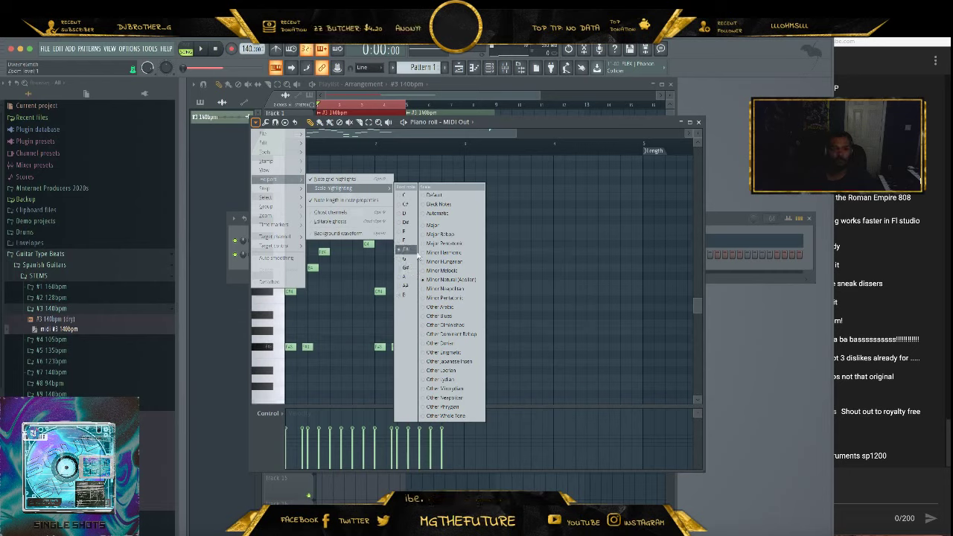
pyautogui.click(618, 297)
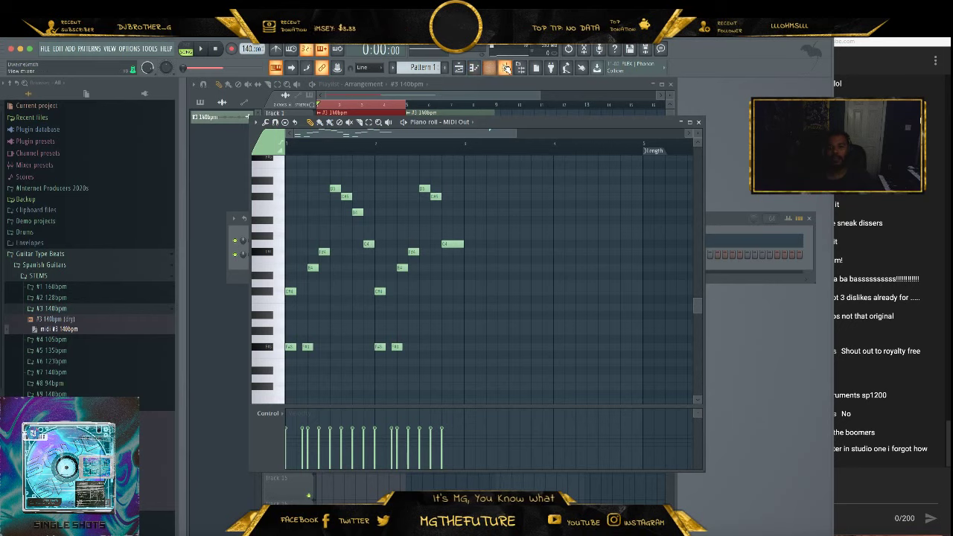
# Recheck the detected key in Mixed In Key SE on the Master track and return to the Piano roll
pyautogui.press('F9')
pyautogui.click(726, 381)
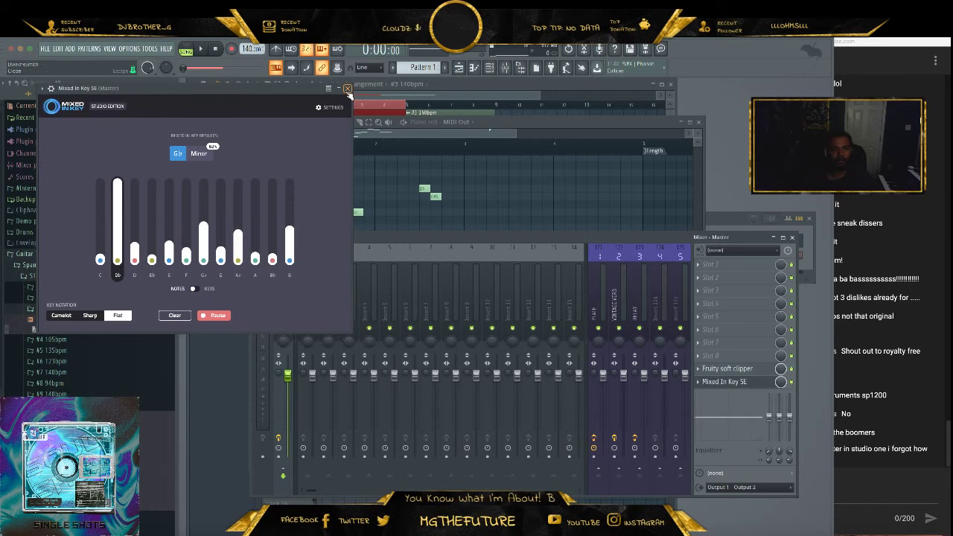
pyautogui.click(347, 88)
pyautogui.click(467, 134)
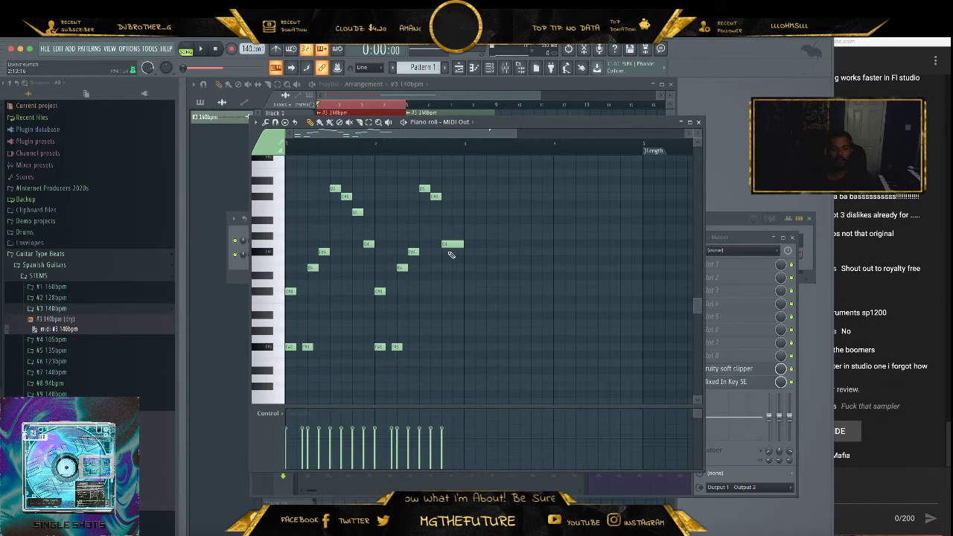
# Check the key result once more and set the Piano roll's scale highlighting root note to B, keeping Minor Natural (Aeolian)
pyautogui.click(256, 122)
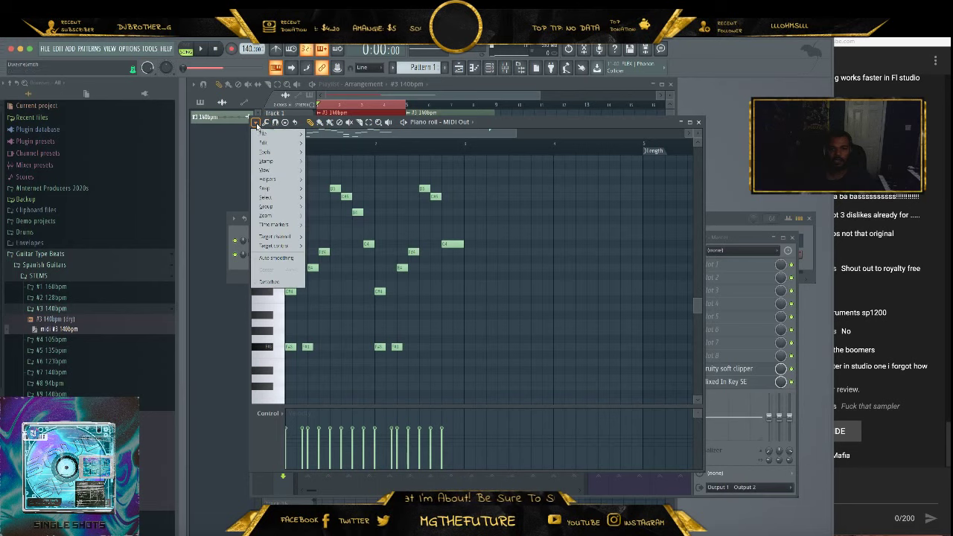
pyautogui.click(736, 387)
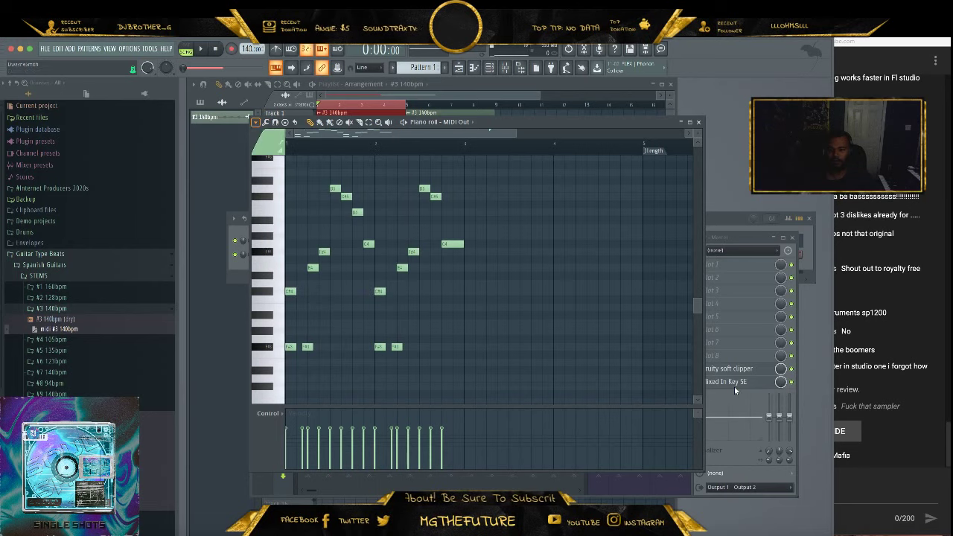
pyautogui.click(728, 383)
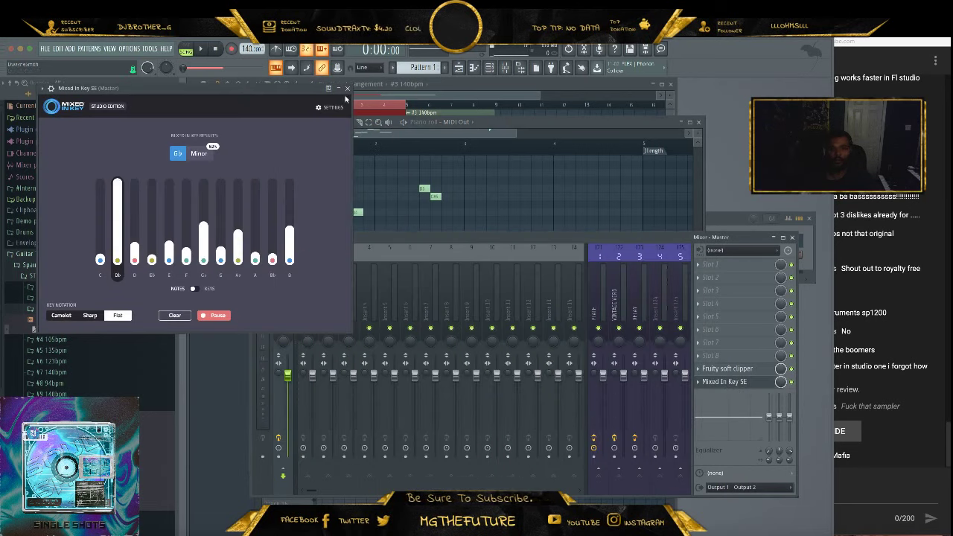
pyautogui.click(347, 89)
pyautogui.click(393, 134)
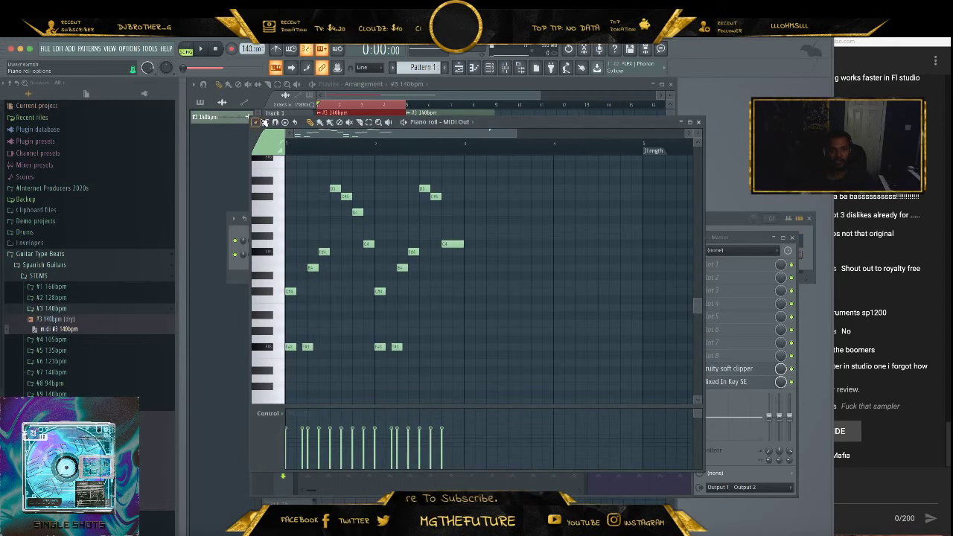
pyautogui.click(256, 121)
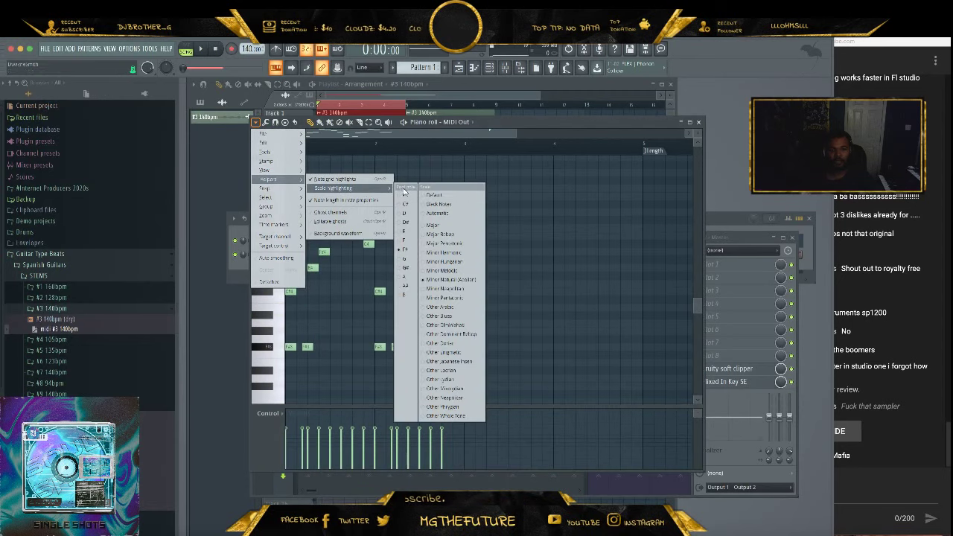
pyautogui.click(410, 295)
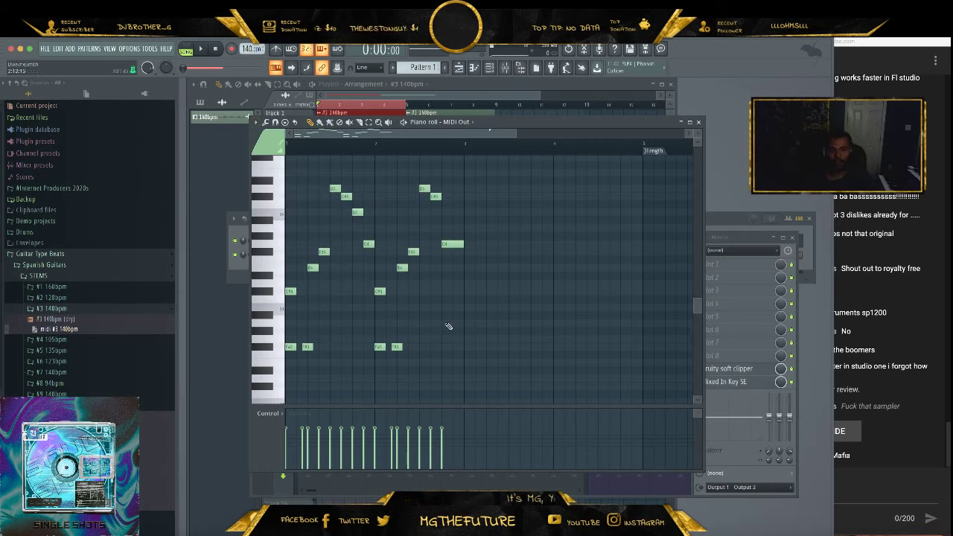
# Stack test notes B, C#, D, E and F# below the melody in bar 2 and compare them with the MIDI notes
pyautogui.scroll(-4, 365, 248)
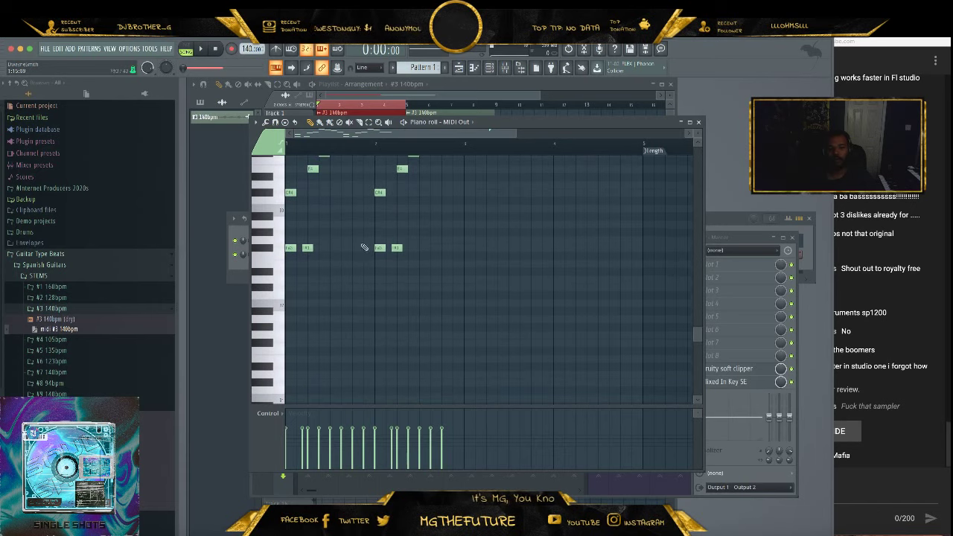
pyautogui.click(424, 304)
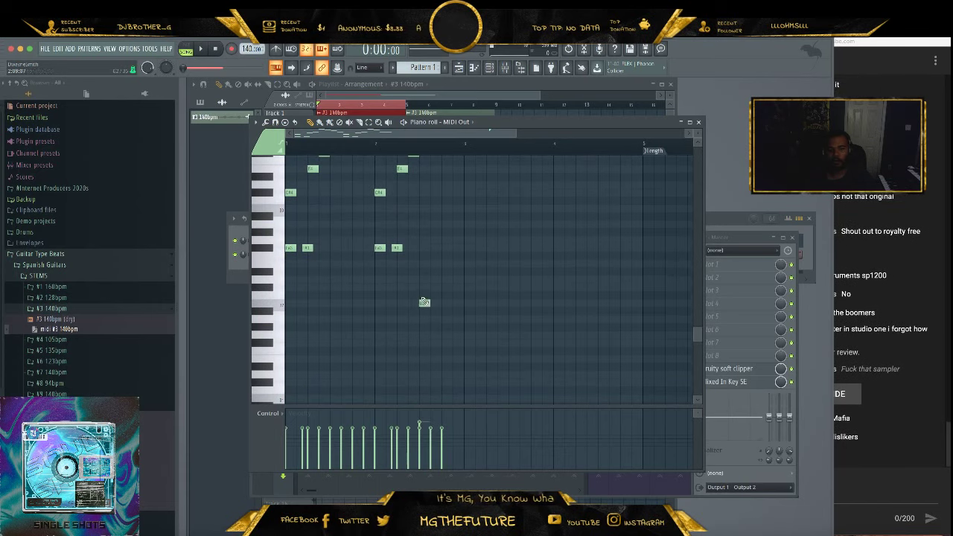
pyautogui.click(424, 287)
pyautogui.click(424, 264)
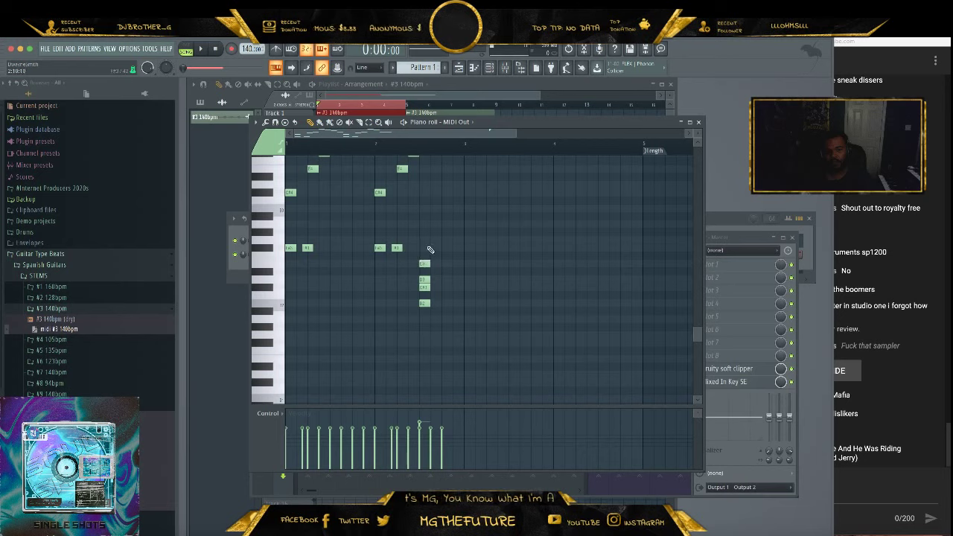
pyautogui.moveTo(428, 247); pyautogui.dragTo(423, 248)
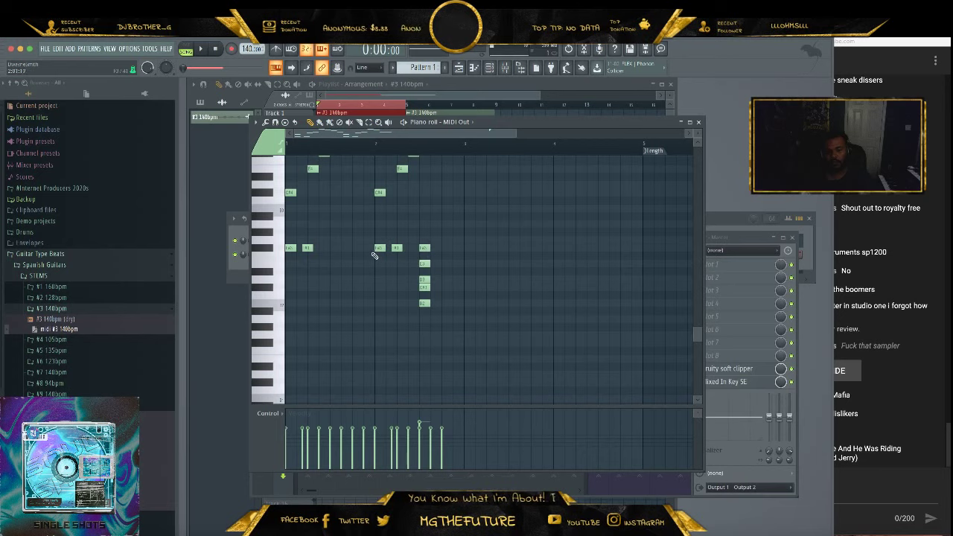
pyautogui.scroll(5, 465, 235)
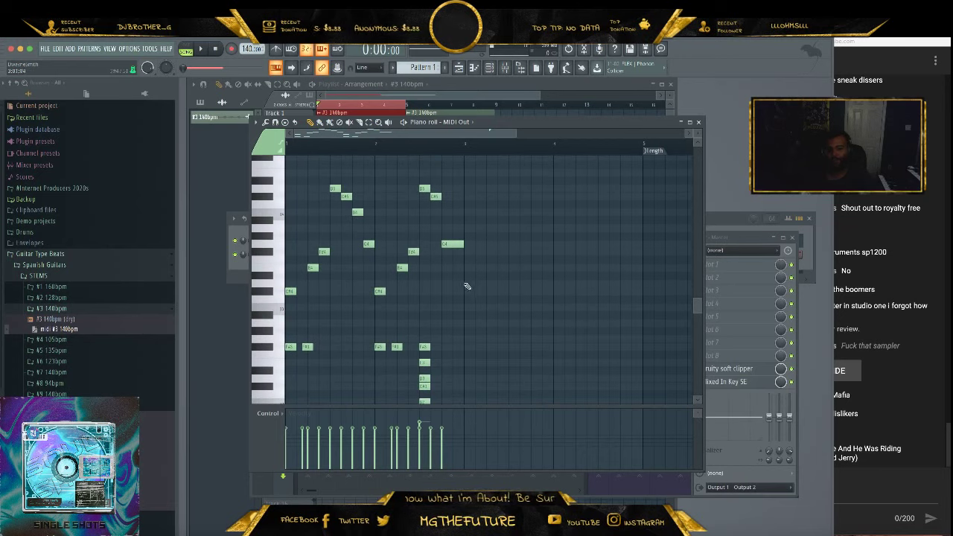
pyautogui.scroll(-5, 445, 329)
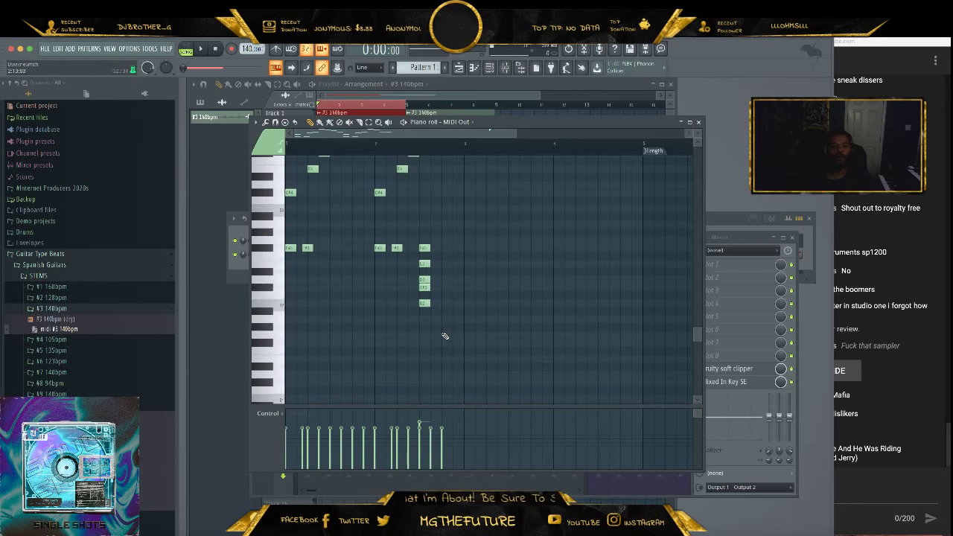
pyautogui.scroll(9, 447, 313)
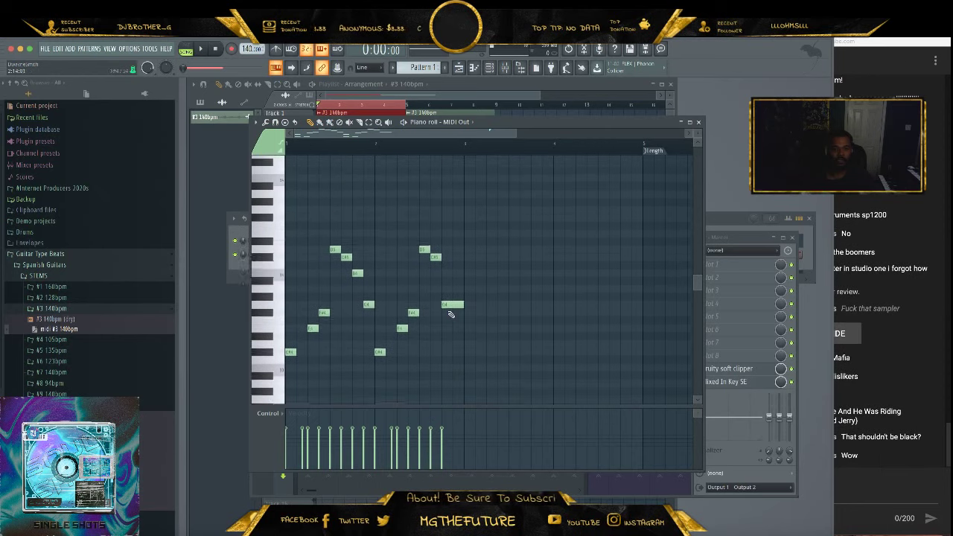
pyautogui.scroll(-4, 456, 325)
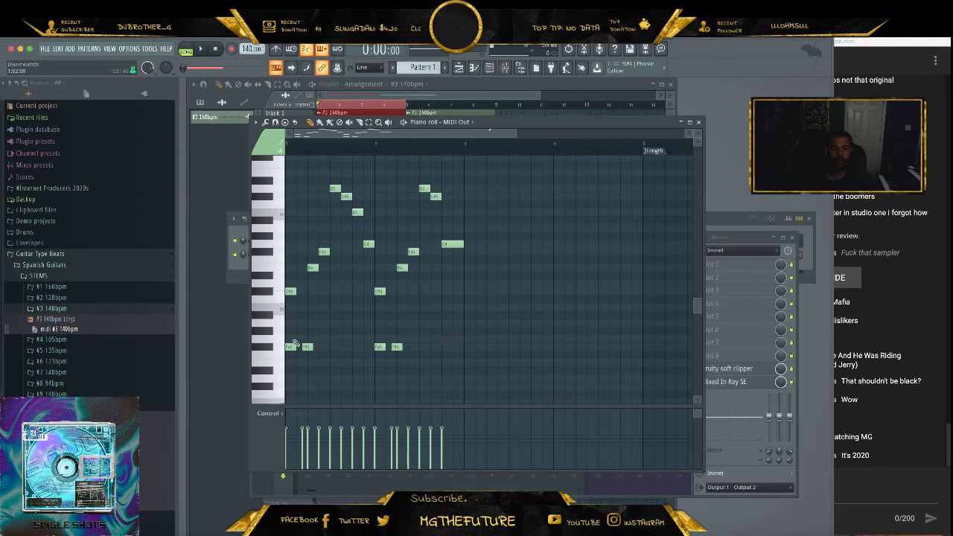
# Stack test notes F#, A, C#, E, G, B and D in one column in the empty bar 3
pyautogui.click(511, 347)
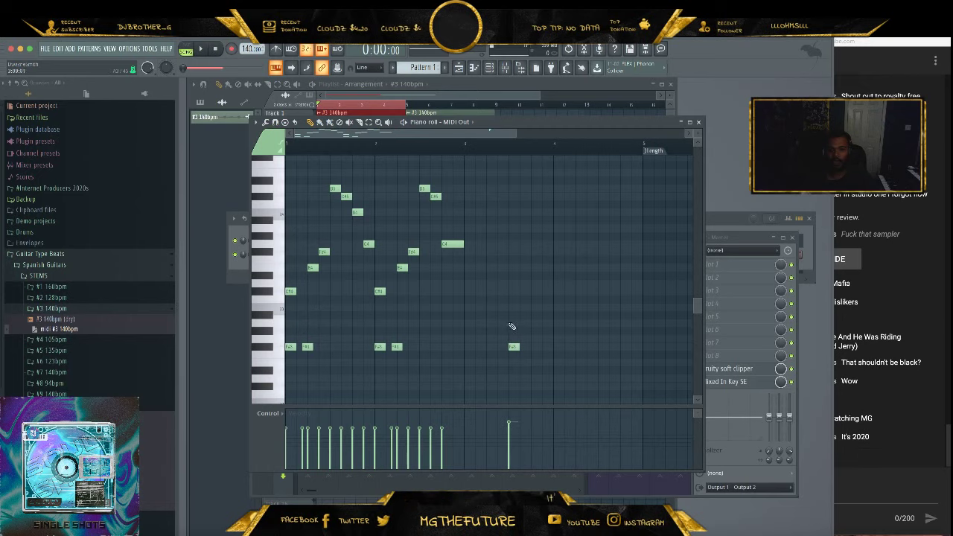
pyautogui.click(512, 323)
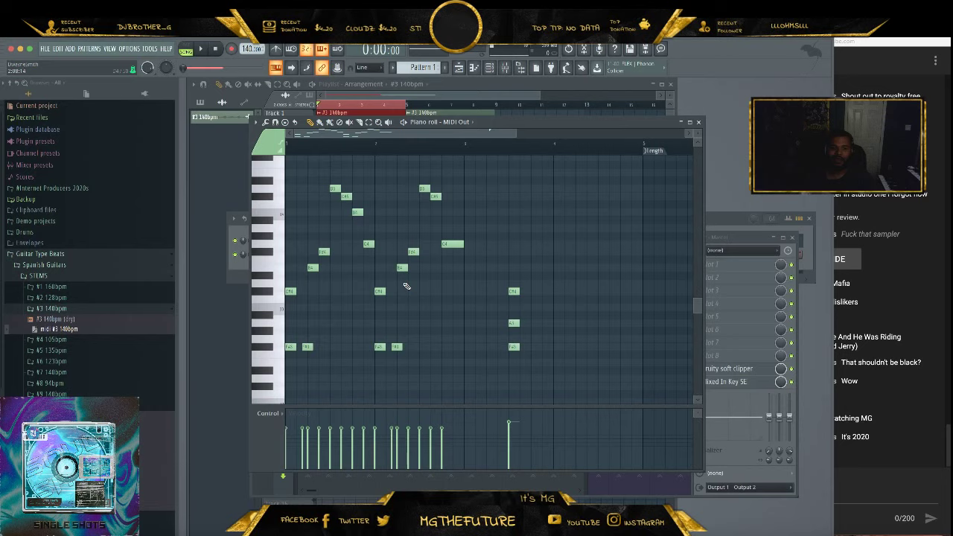
pyautogui.click(511, 268)
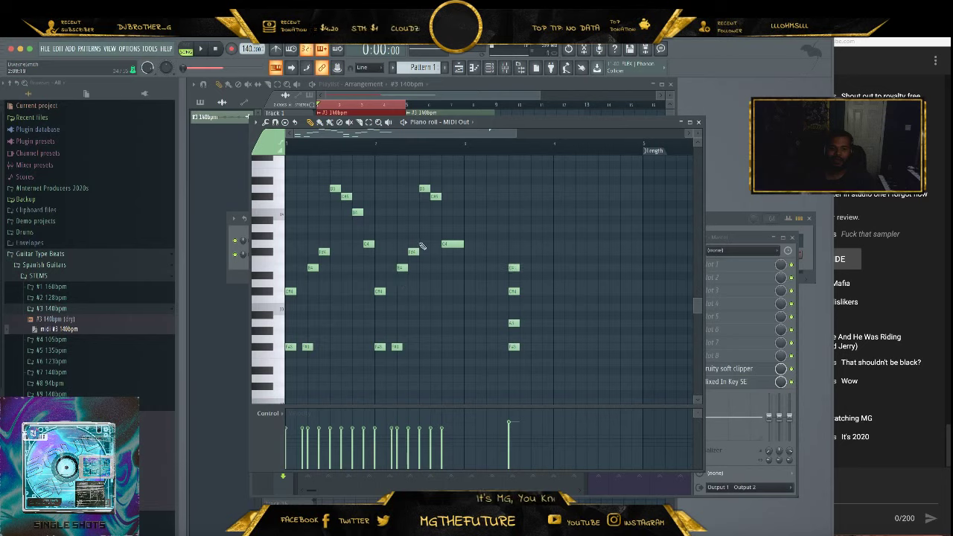
pyautogui.click(511, 244)
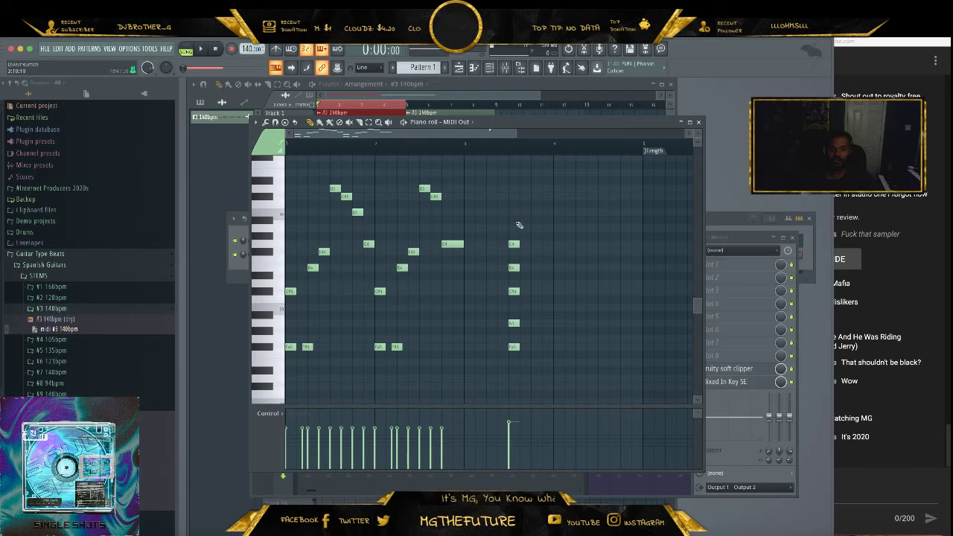
pyautogui.click(512, 212)
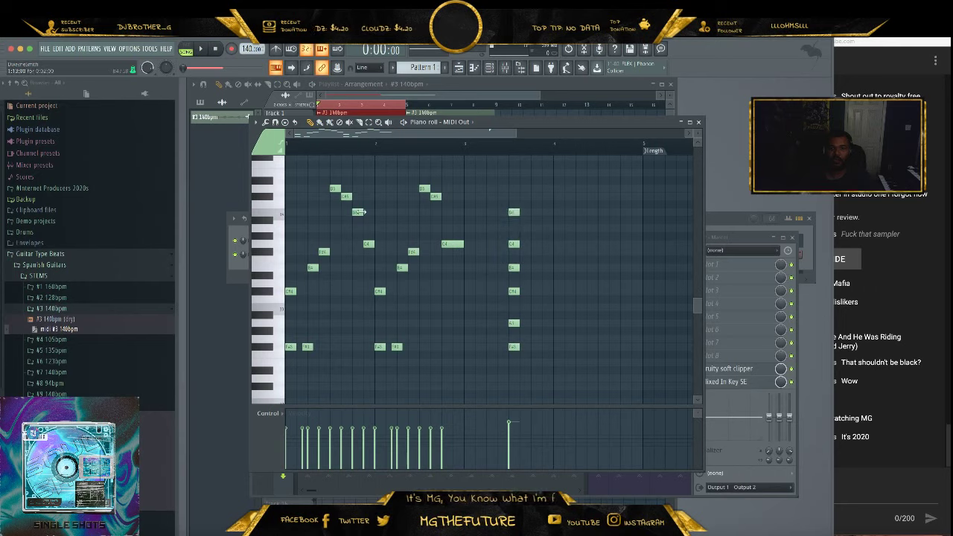
pyautogui.click(512, 189)
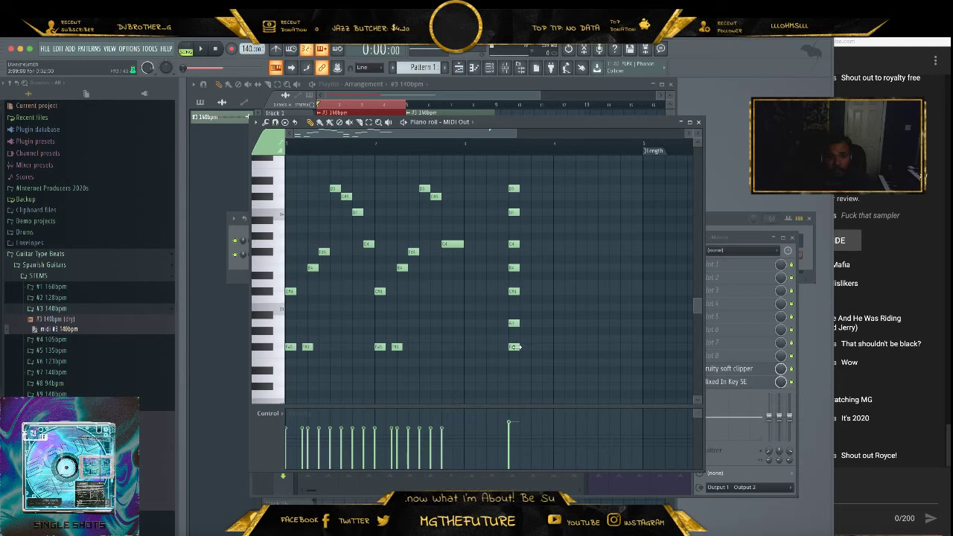
# Delete all seven stacked test notes from bar 3, from the lowest F# up to the top D
pyautogui.rightClick(513, 347)
pyautogui.rightClick(514, 323)
pyautogui.rightClick(514, 291)
pyautogui.rightClick(514, 268)
pyautogui.rightClick(514, 244)
pyautogui.rightClick(514, 213)
pyautogui.rightClick(514, 188)
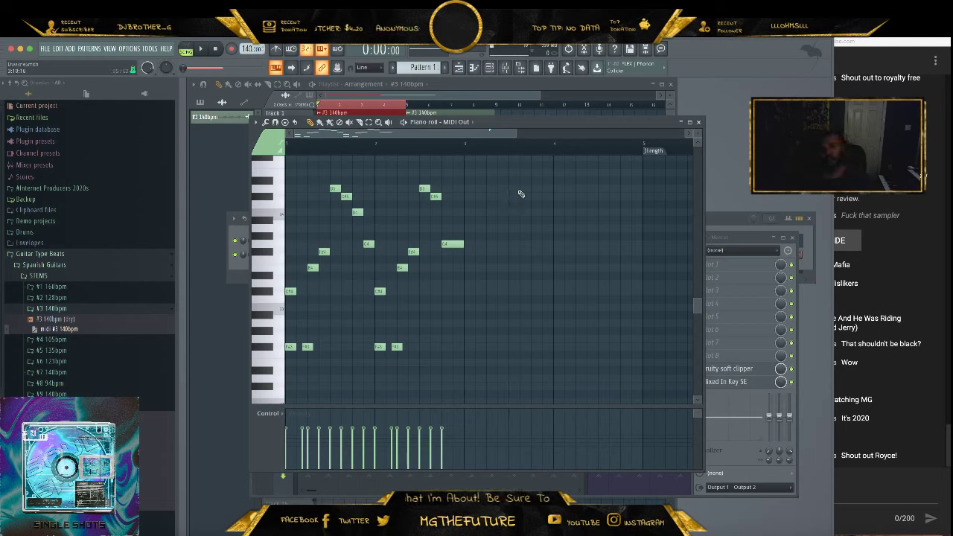
# Close the Piano roll and the Mixer, taking one more look at the MIDI Out notes
pyautogui.click(698, 123)
pyautogui.click(792, 238)
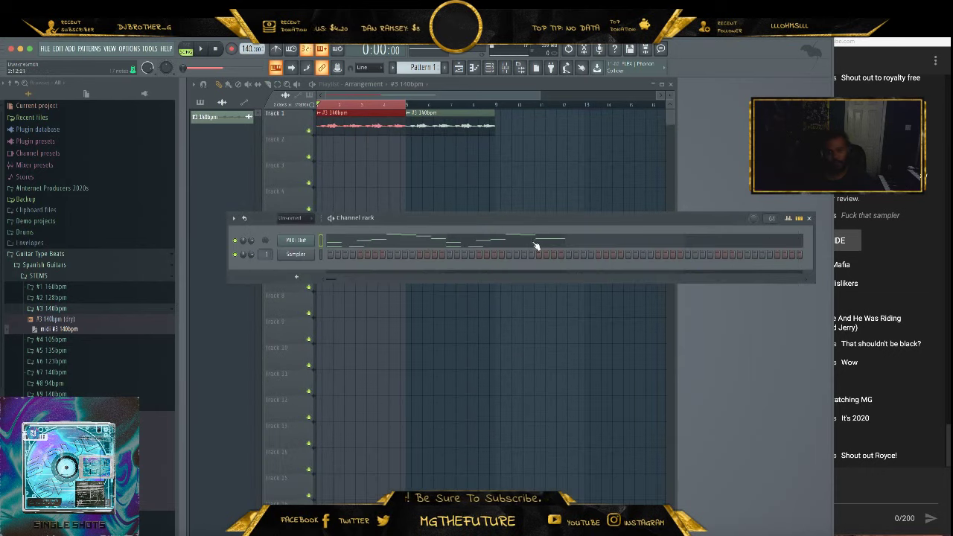
pyautogui.click(535, 247)
pyautogui.click(700, 122)
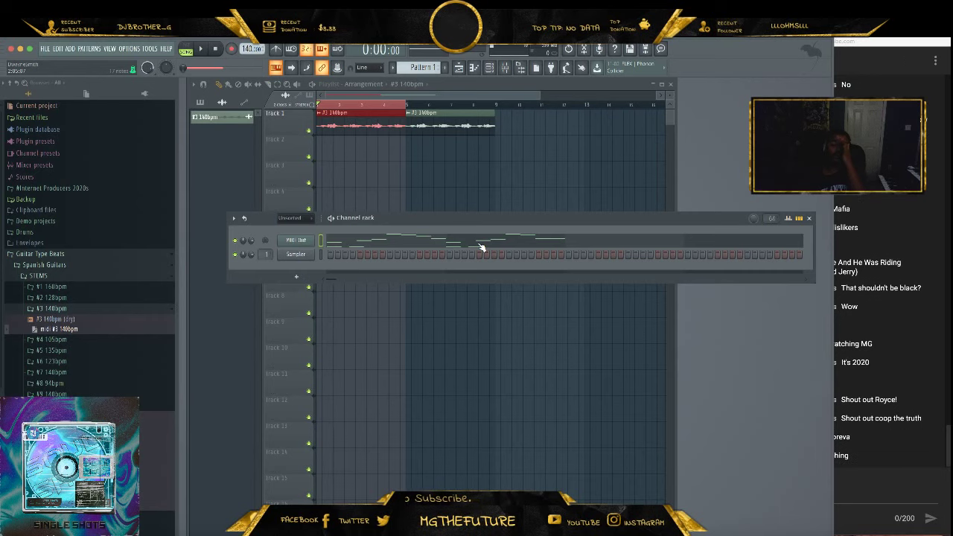
# Collapse the Guitar Type Beats folder in the Browser and check the Channel rack's display filter
pyautogui.click(80, 258)
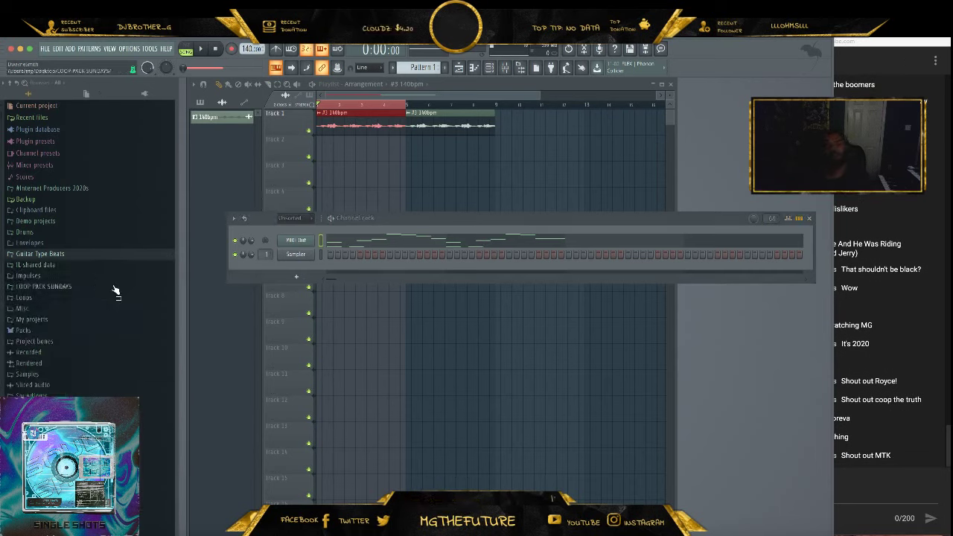
pyautogui.click(287, 220)
pyautogui.click(288, 221)
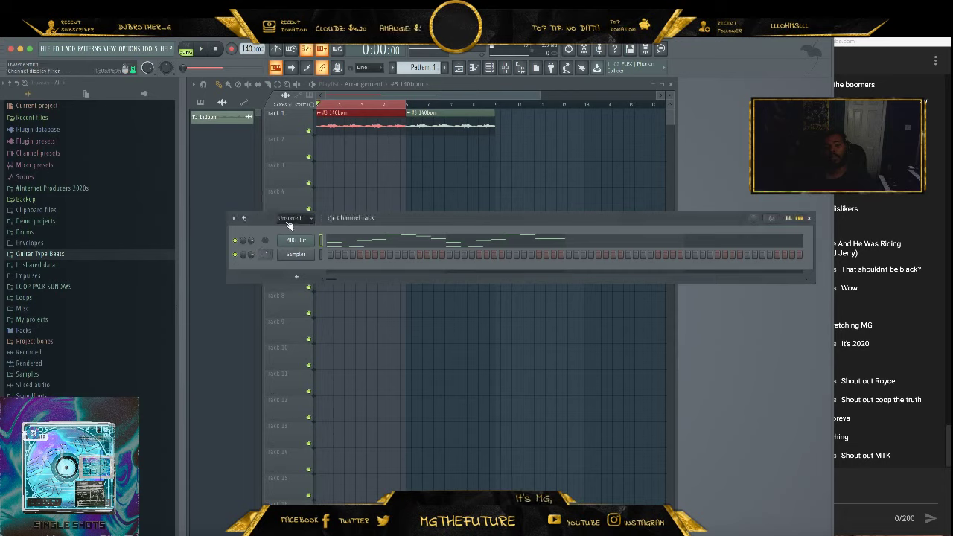
# Expand the Drums folder in the Browser and reveal the message held for review in the YouTube live chat
pyautogui.click(59, 232)
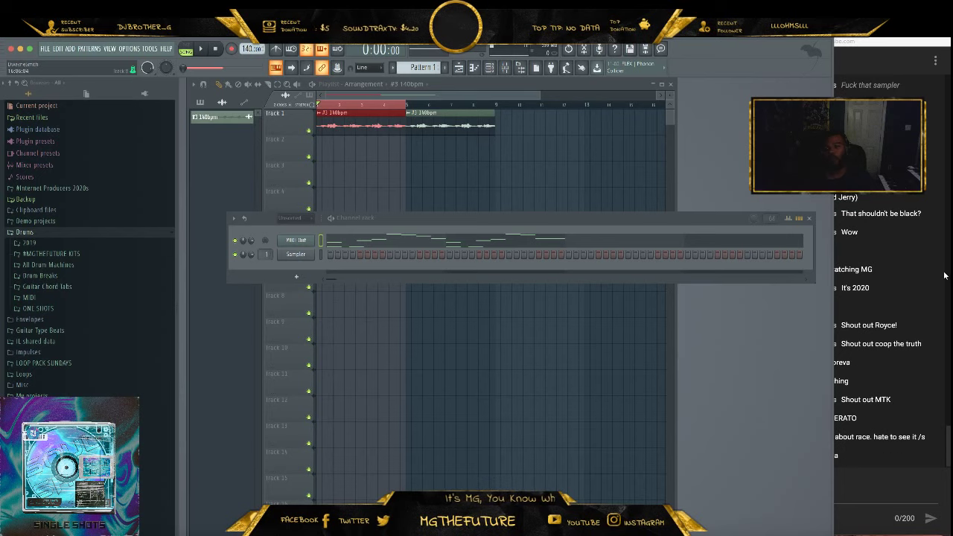
pyautogui.click(910, 276)
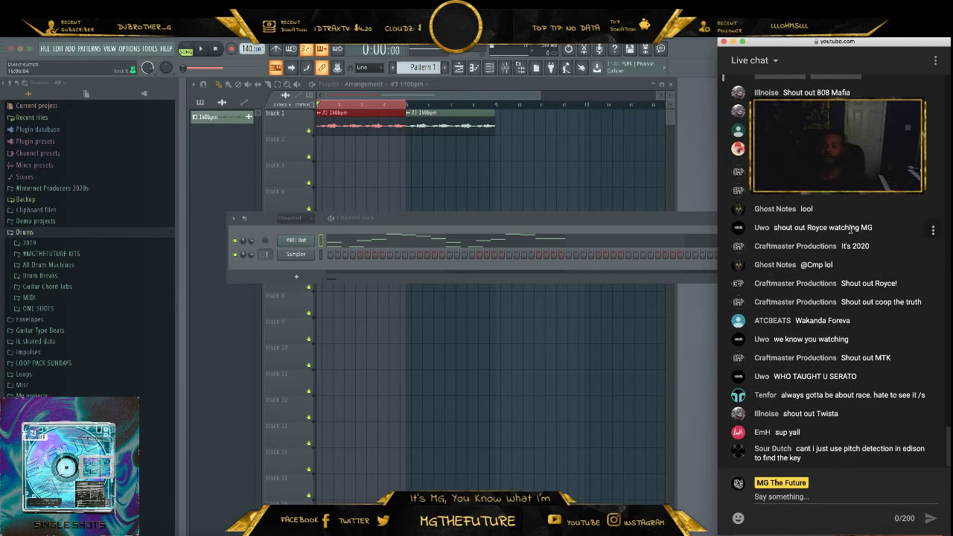
pyautogui.scroll(2, 851, 242)
pyautogui.scroll(2, 850, 243)
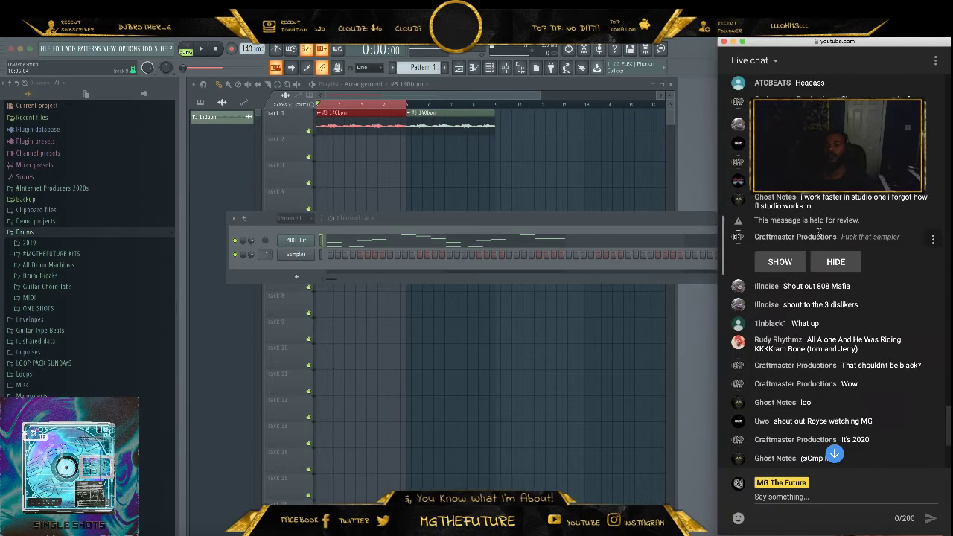
pyautogui.click(780, 261)
# Read back through the earlier live chat messages and catch up with the newest ones
pyautogui.scroll(4, 819, 238)
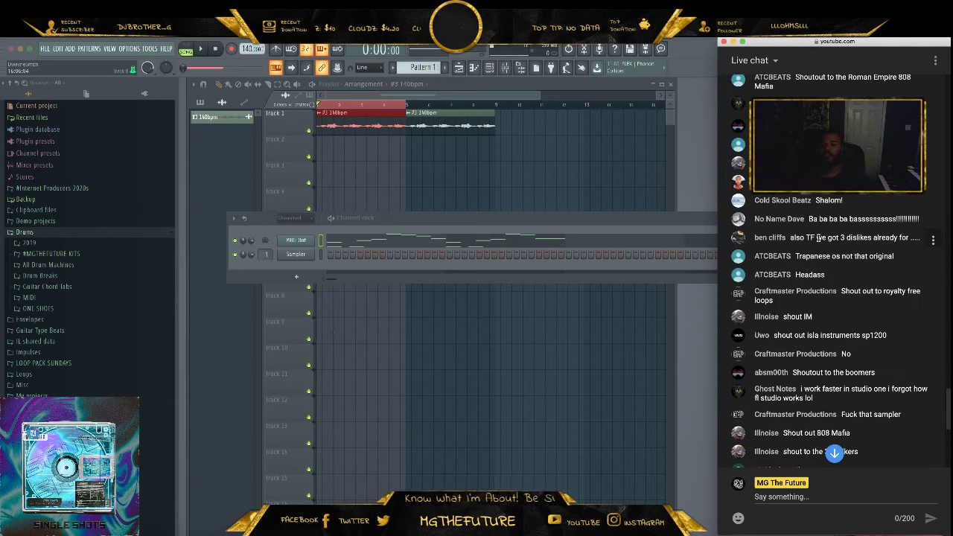
pyautogui.scroll(3, 814, 252)
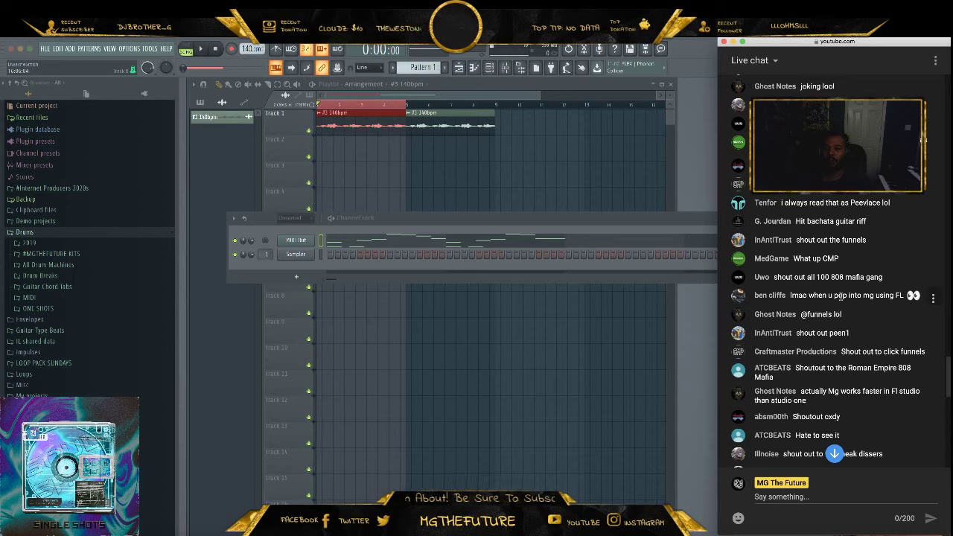
pyautogui.moveTo(815, 295); pyautogui.dragTo(886, 297)
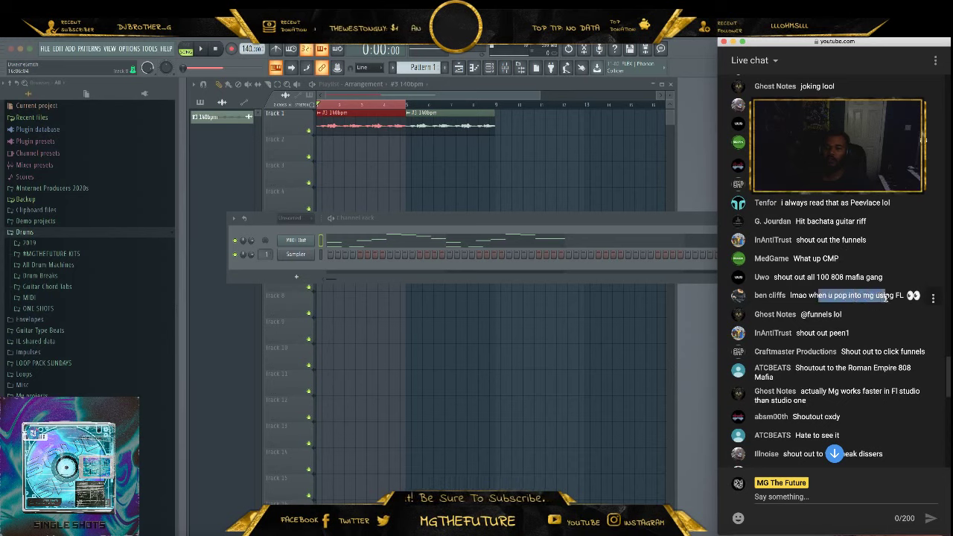
pyautogui.scroll(3, 879, 301)
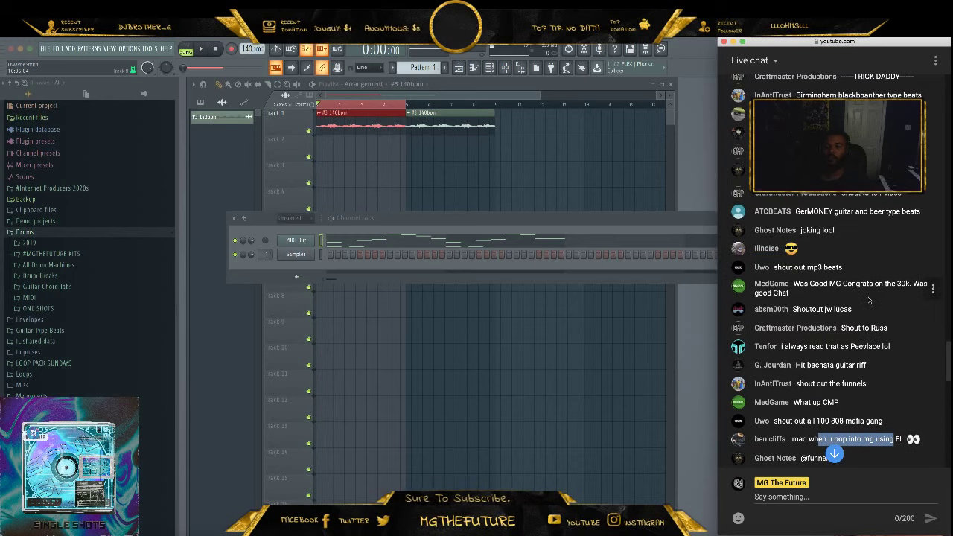
pyautogui.scroll(2, 866, 301)
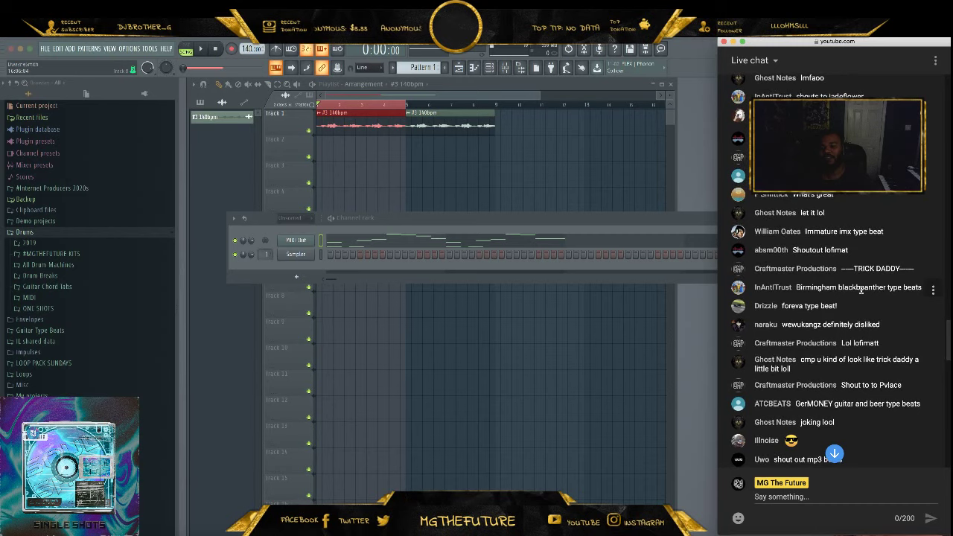
pyautogui.scroll(-10, 862, 290)
pyautogui.scroll(-5, 862, 292)
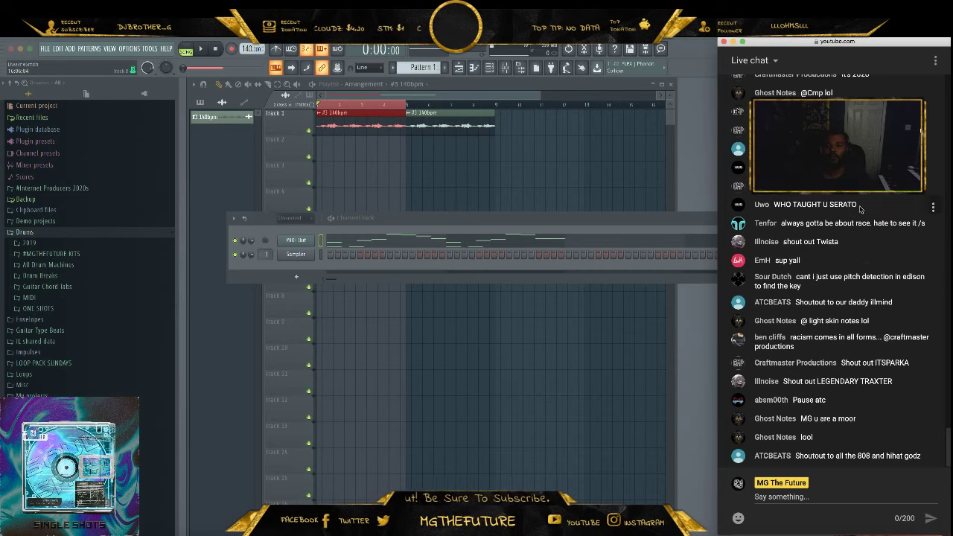
pyautogui.scroll(2, 857, 216)
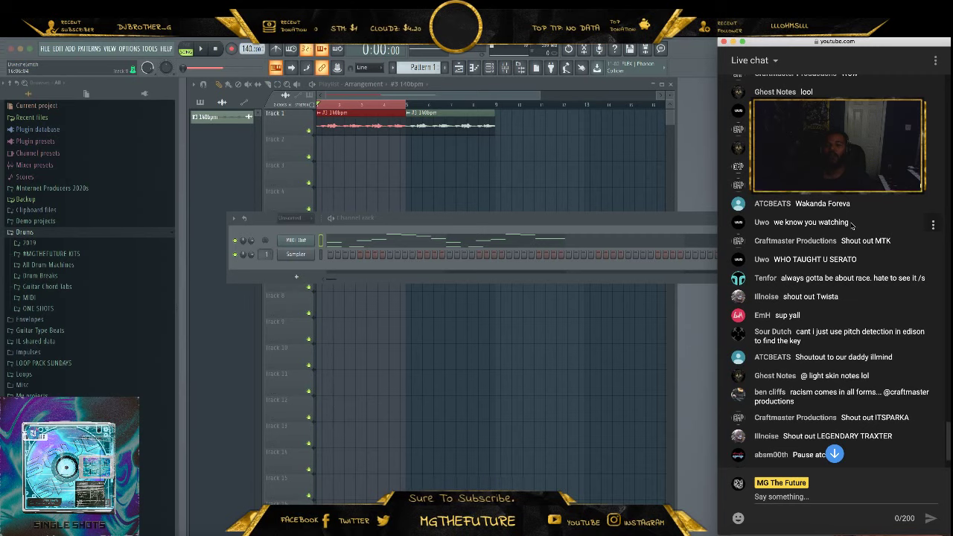
pyautogui.scroll(1, 851, 225)
pyautogui.scroll(-4, 851, 226)
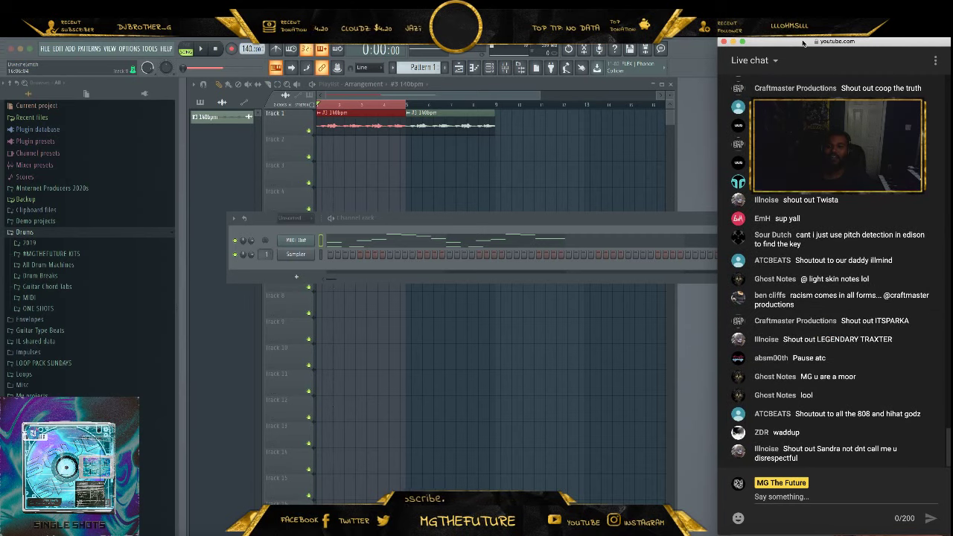
# Shift the live chat window slightly outward and narrow the Browser in FL Studio
pyautogui.moveTo(803, 42); pyautogui.dragTo(816, 39)
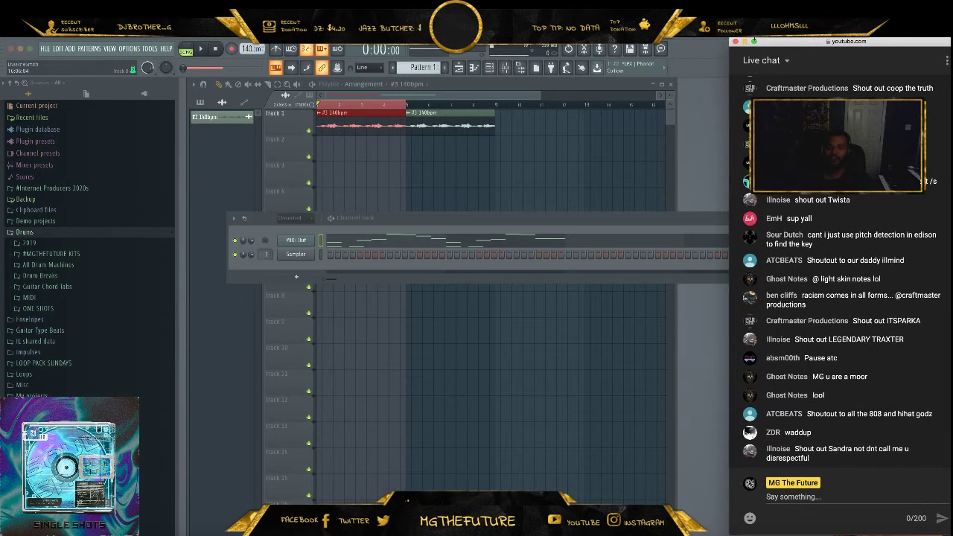
pyautogui.click(690, 43)
pyautogui.moveTo(832, 160); pyautogui.dragTo(730, 160)
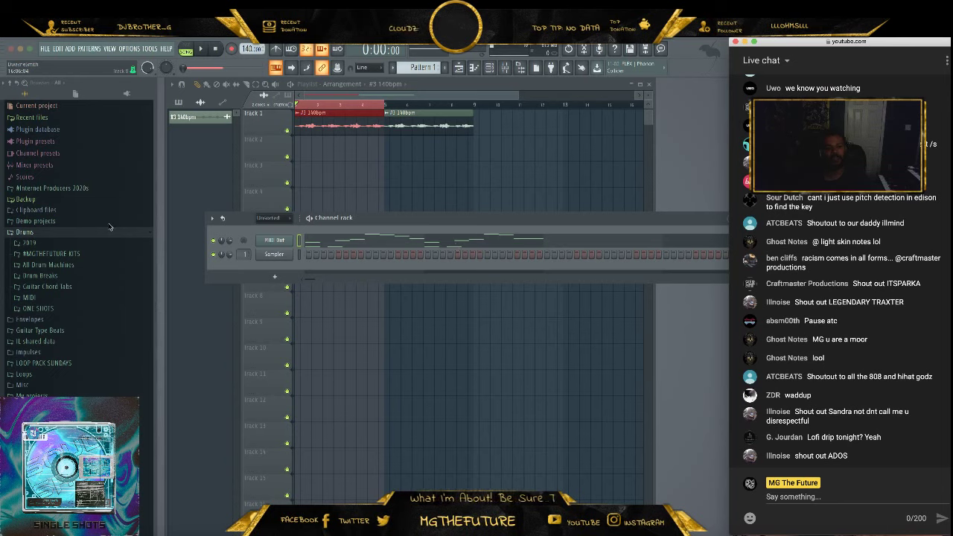
# Open the 808 folder of the OZ - Secret Bounce Vol.1 kit, inside Drums, 2019 and OZ Kits
pyautogui.click(56, 242)
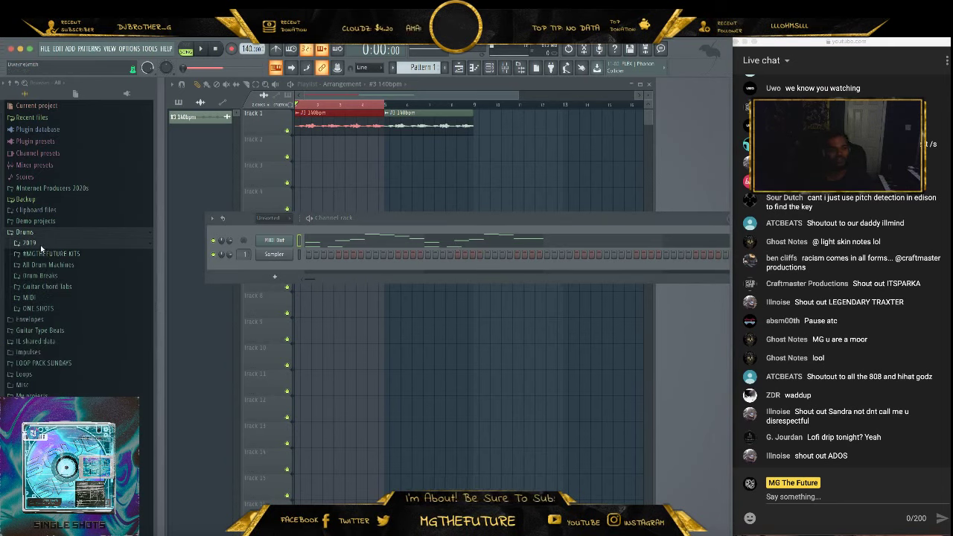
pyautogui.click(41, 243)
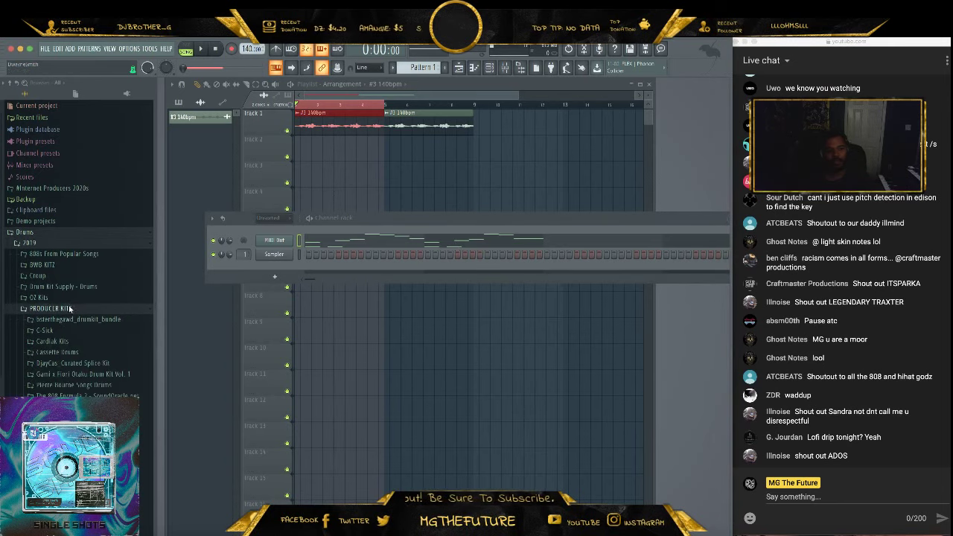
pyautogui.click(67, 298)
pyautogui.click(88, 309)
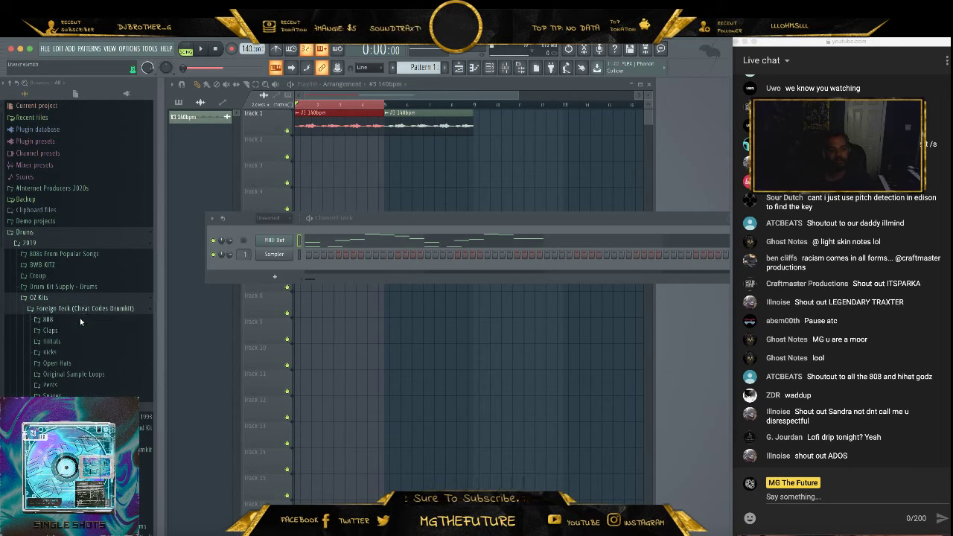
pyautogui.click(82, 312)
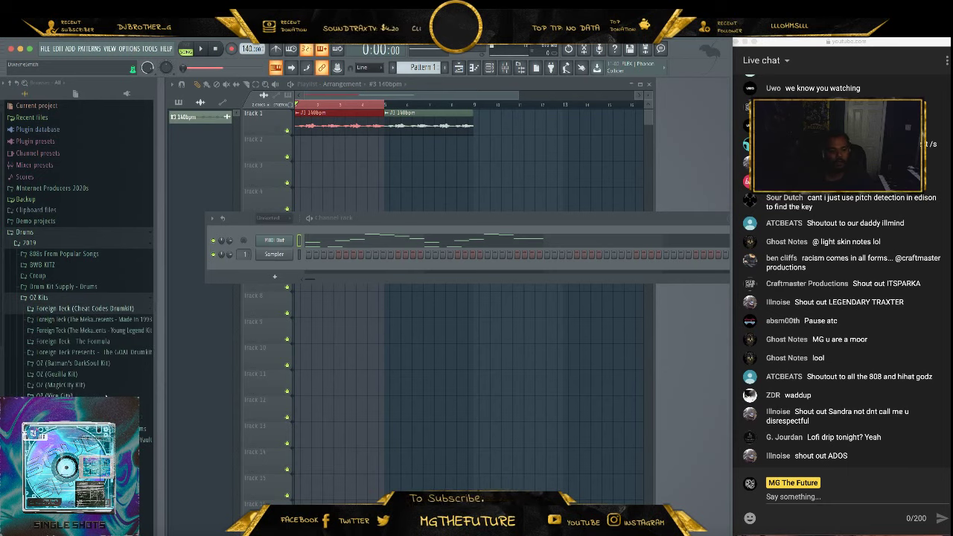
pyautogui.click(73, 407)
pyautogui.click(72, 353)
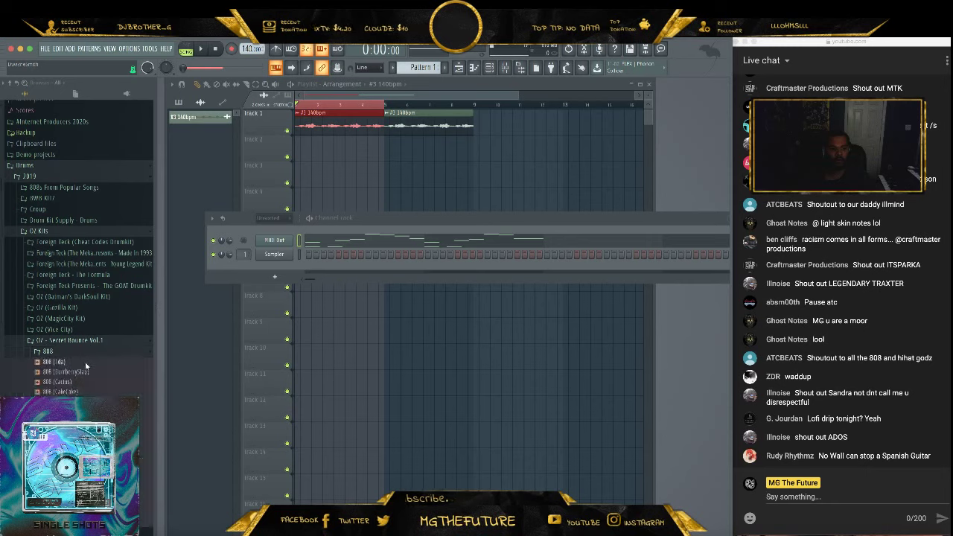
# Audition the 808 (FireYea) sample, play the guitar loop for comparison, and load the 808 onto the Sampler channel
pyautogui.scroll(-3, 95, 376)
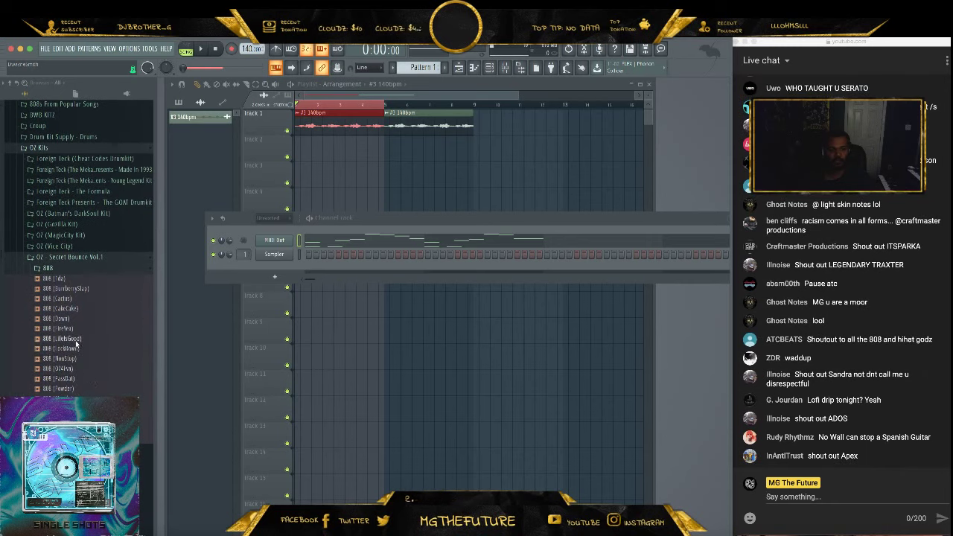
pyautogui.scroll(3, 93, 369)
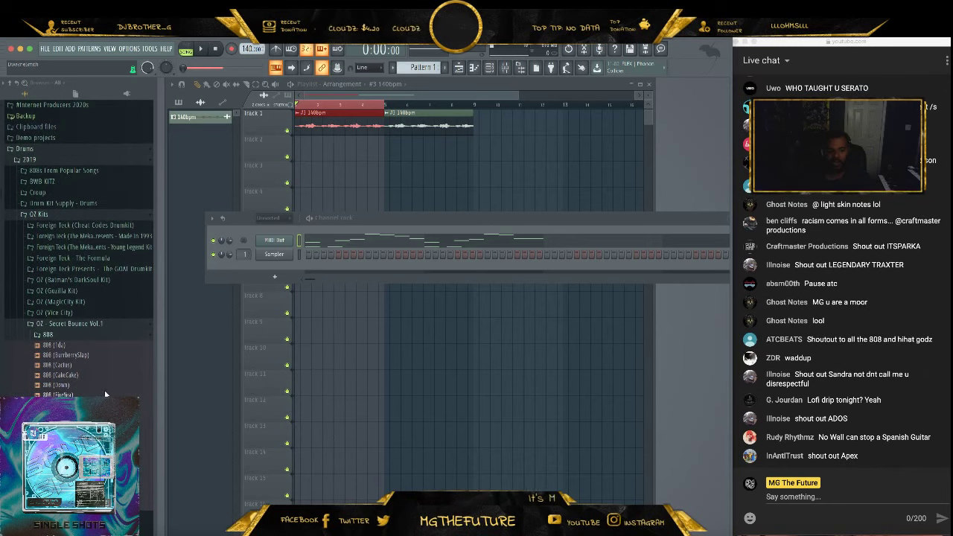
pyautogui.click(87, 395)
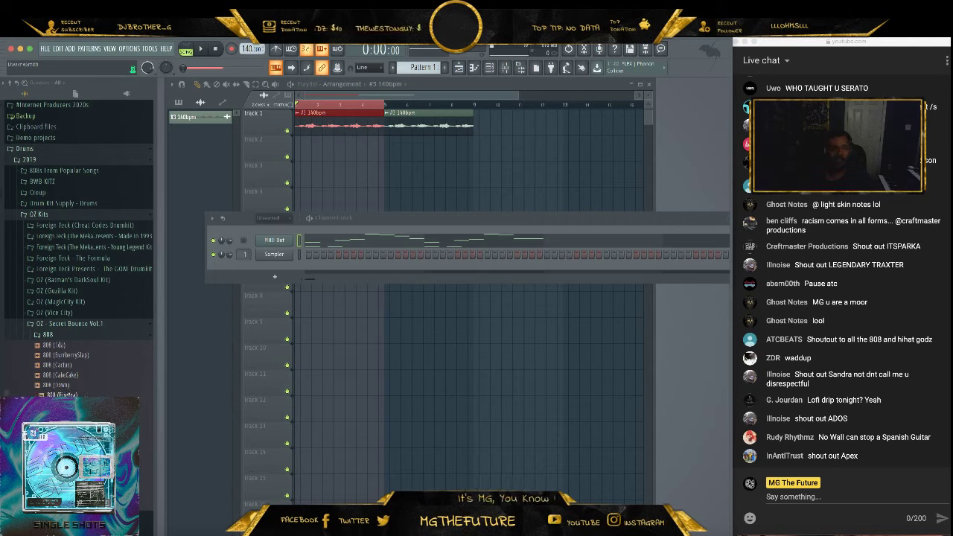
pyautogui.press('space')
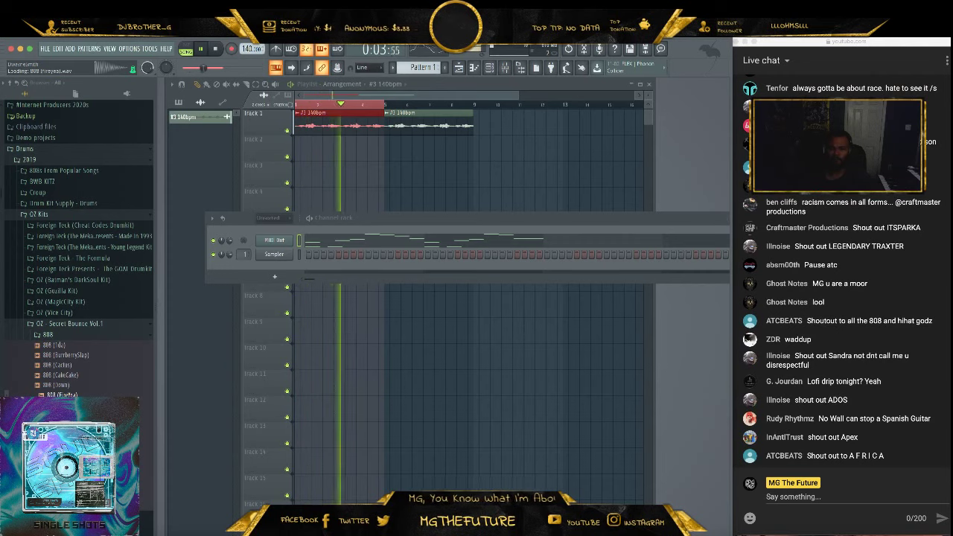
pyautogui.press('space')
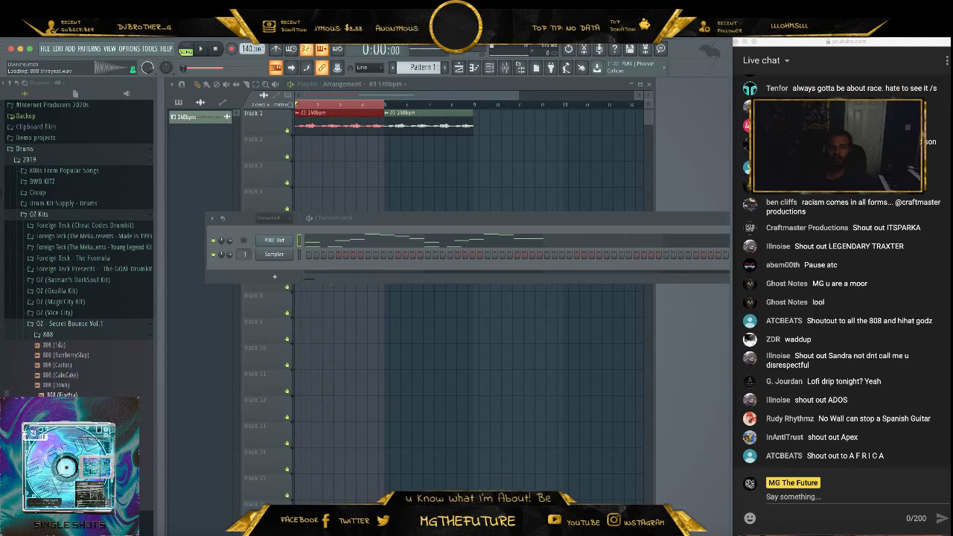
pyautogui.moveTo(62, 395); pyautogui.dragTo(266, 256)
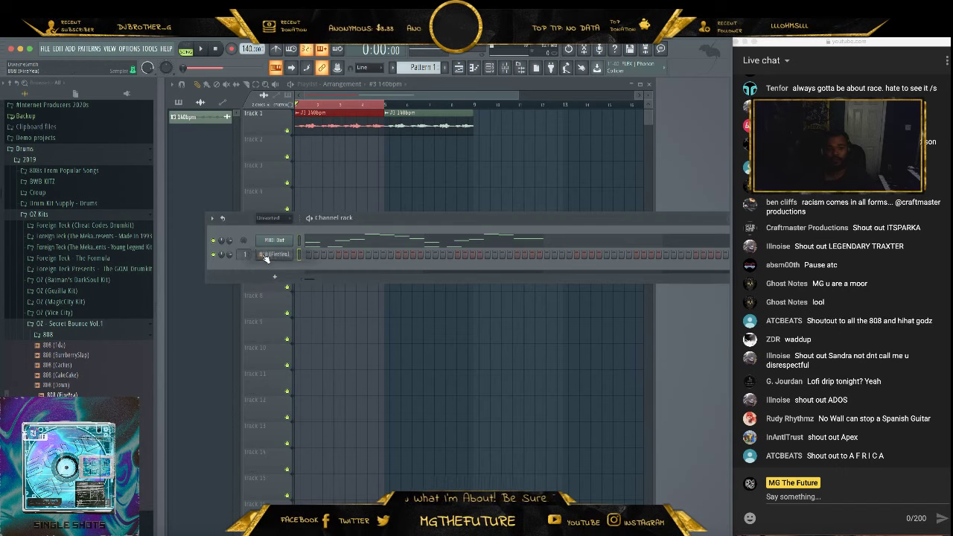
# Examine the 808 sample's pitch in NewTone and its root note in the channel's miscellaneous settings
pyautogui.click(266, 257)
pyautogui.rightClick(307, 375)
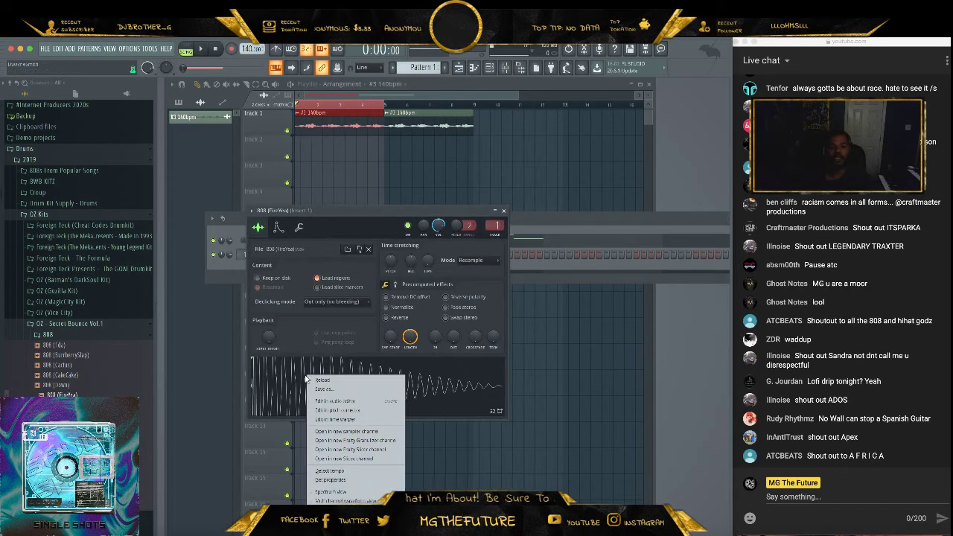
pyautogui.click(348, 410)
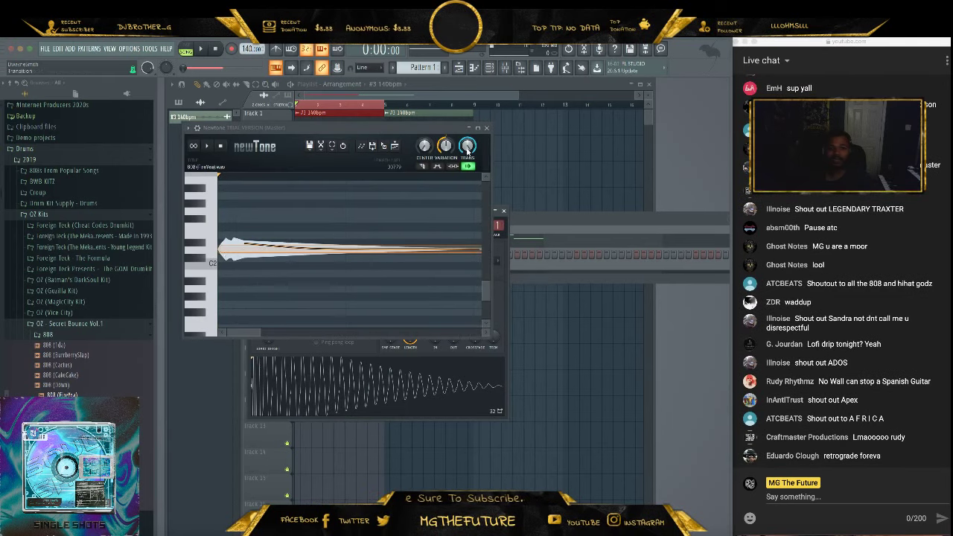
pyautogui.click(488, 128)
pyautogui.click(298, 227)
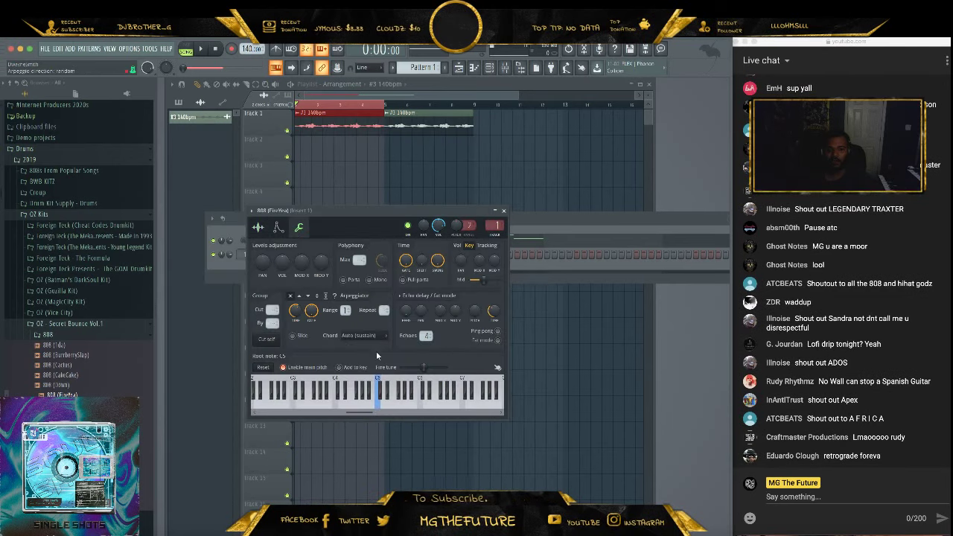
pyautogui.click(257, 228)
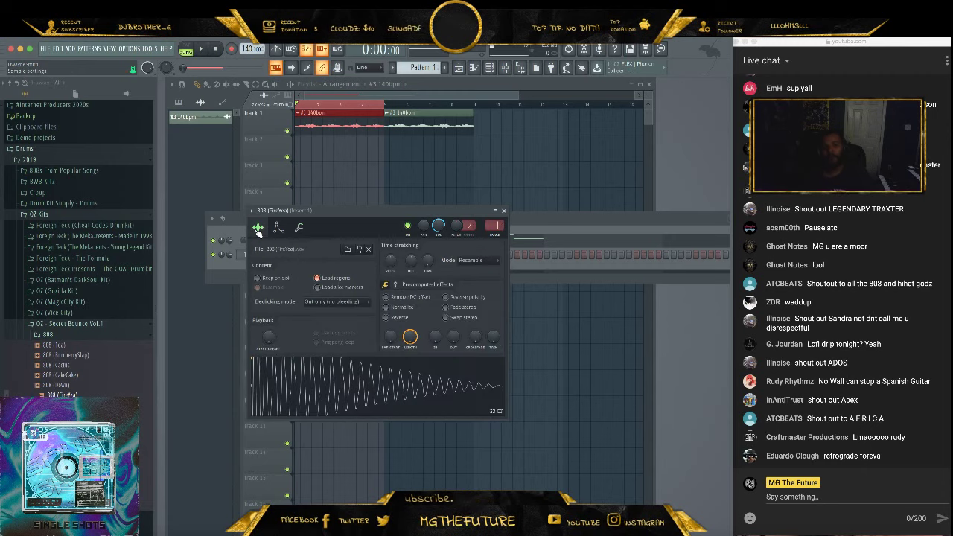
# Raise the Boost in the 808 channel's precomputed effects to about 4% and close the channel settings
pyautogui.click(395, 285)
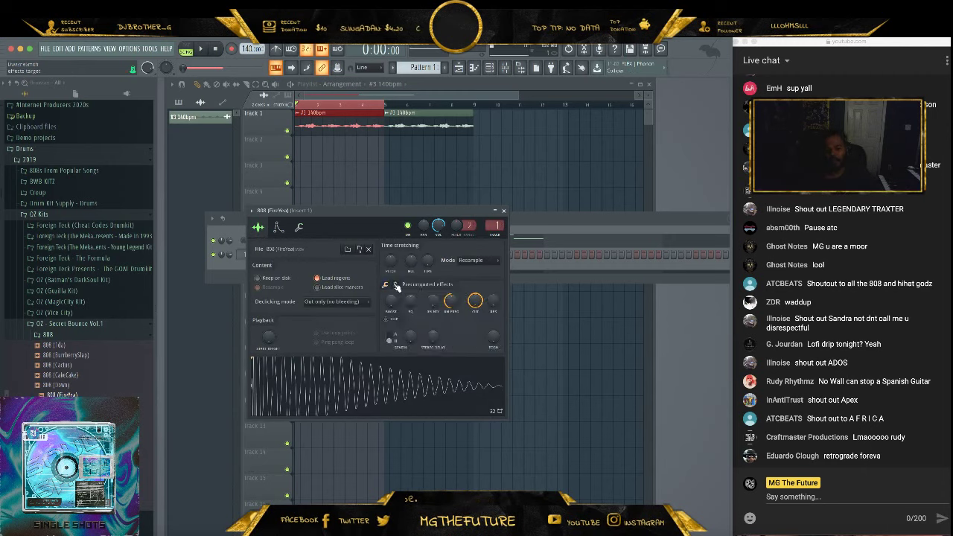
pyautogui.moveTo(391, 307); pyautogui.dragTo(391, 304)
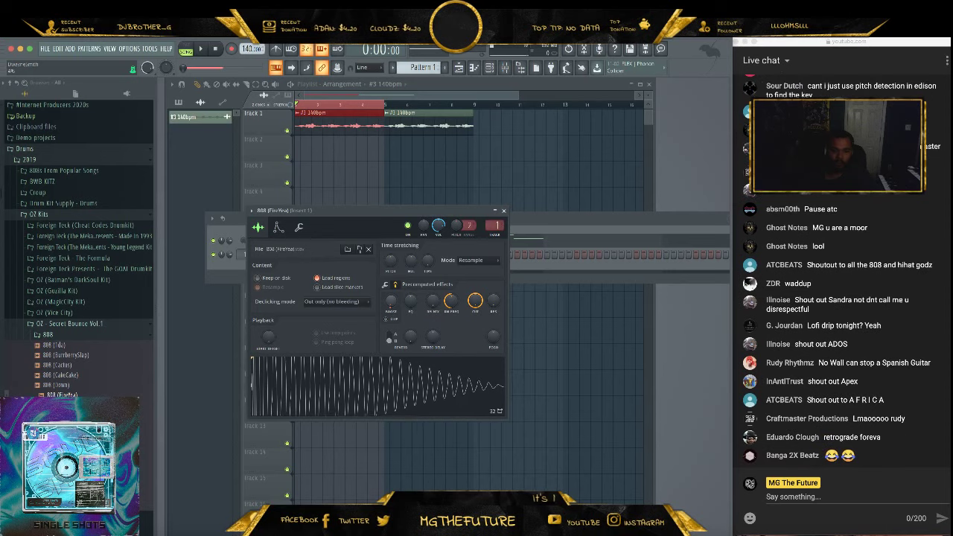
pyautogui.click(504, 211)
# Audition samples from the OZ - Secret Bounce Vol.1 Claps folder and add one clap to the Channel rack
pyautogui.moveTo(430, 220)
pyautogui.mouseDown()
pyautogui.moveTo(384, 230)
pyautogui.moveTo(413, 227)
pyautogui.mouseUp()
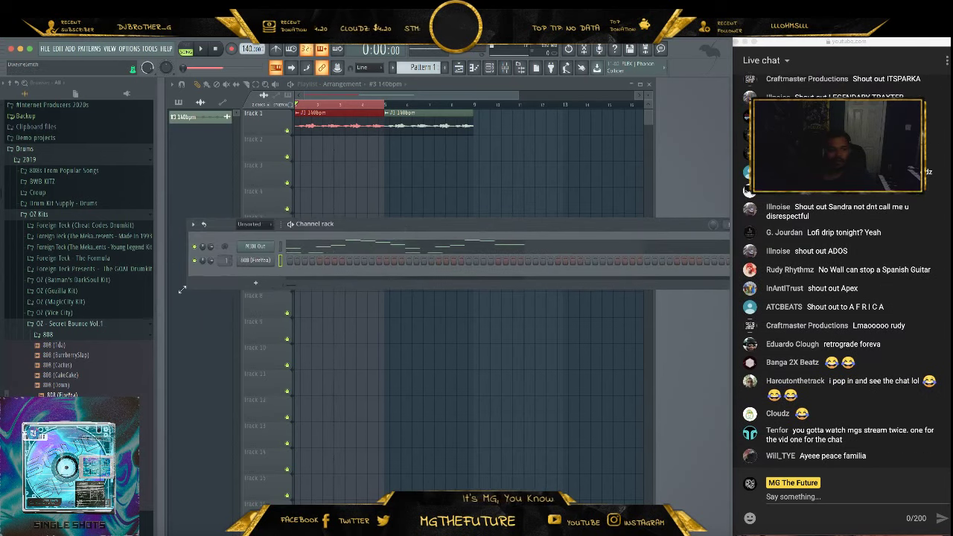
pyautogui.click(85, 336)
pyautogui.click(96, 347)
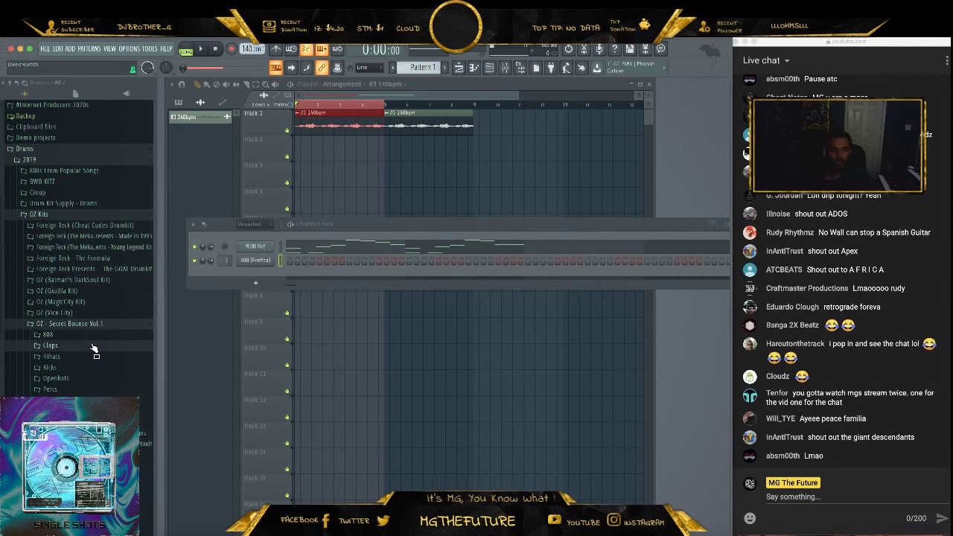
pyautogui.click(82, 406)
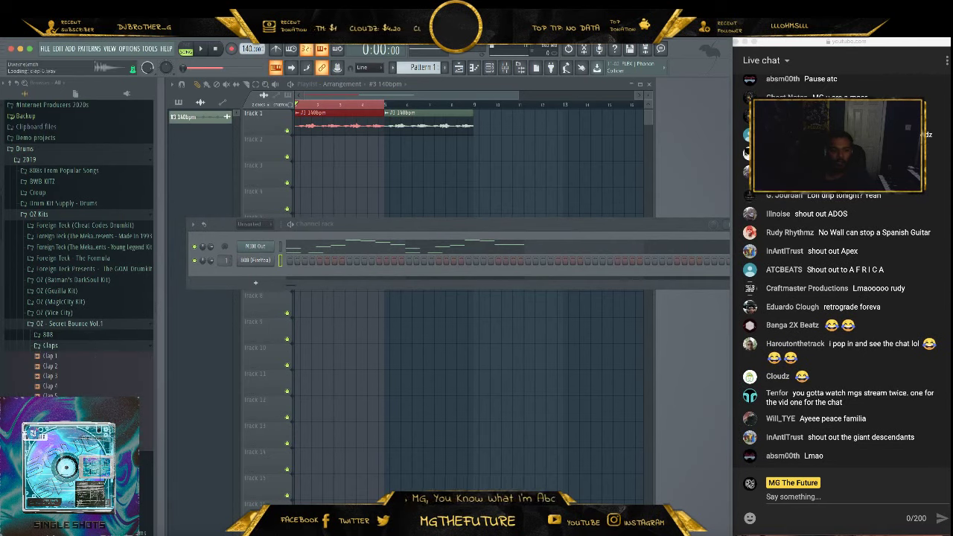
pyautogui.click(82, 436)
pyautogui.moveTo(82, 436); pyautogui.dragTo(254, 279)
# Remove the misplaced 140bpm clip from Track 2 and place Pattern 1 at the start of that track in the playlist
pyautogui.click(320, 141)
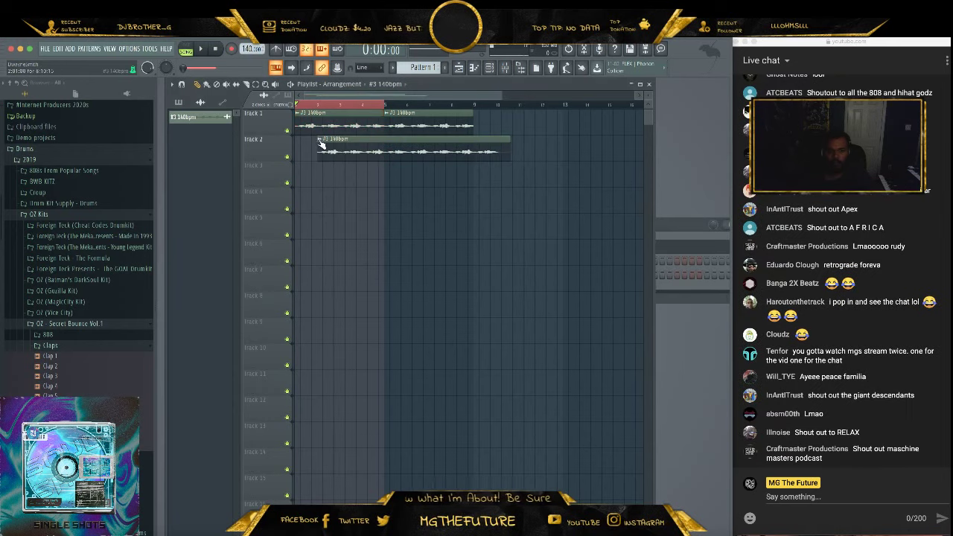
pyautogui.rightClick(352, 139)
pyautogui.click(179, 102)
pyautogui.click(194, 117)
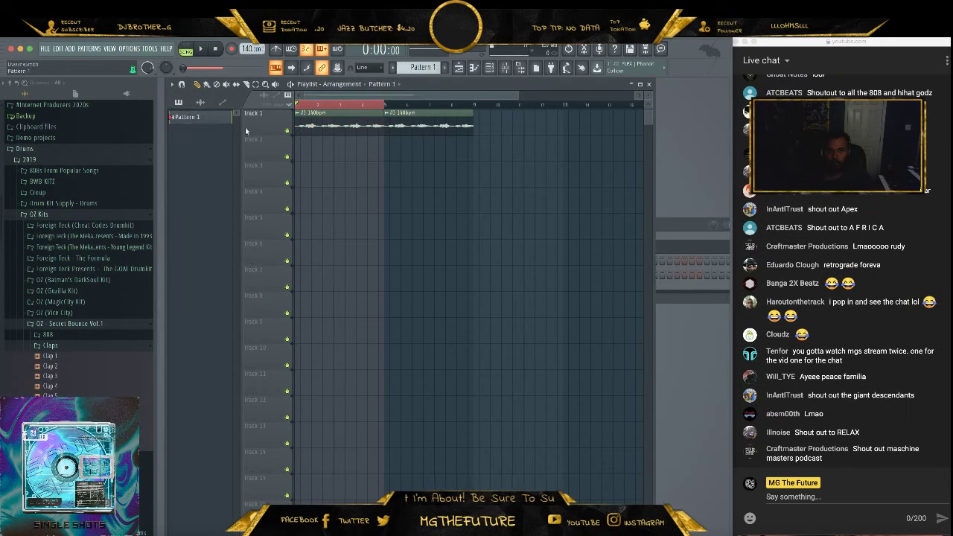
pyautogui.click(345, 140)
pyautogui.moveTo(366, 139); pyautogui.dragTo(321, 139)
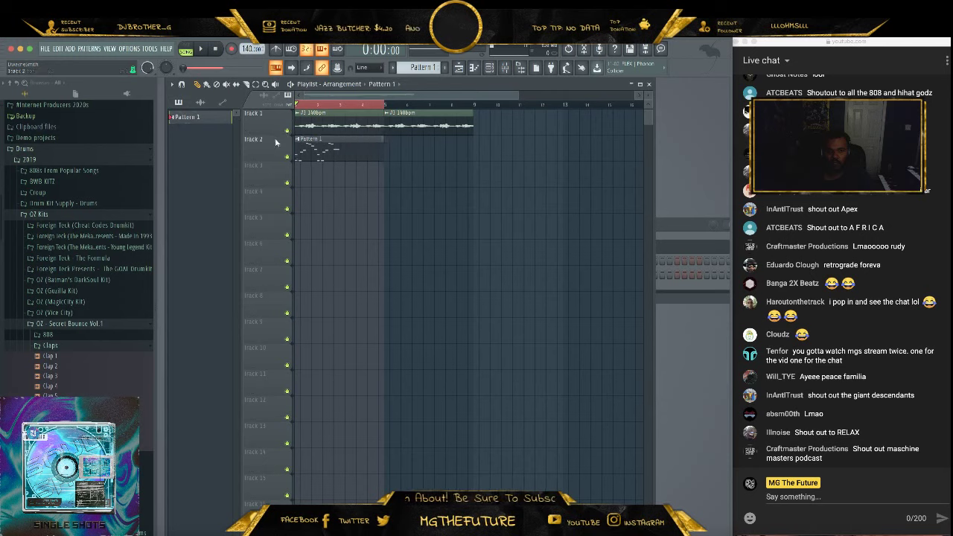
# Program Clap 9 hits on steps 9, 25, 41 and 57 in the Channel rack and start playback
pyautogui.click(489, 67)
pyautogui.moveTo(519, 223); pyautogui.dragTo(447, 201)
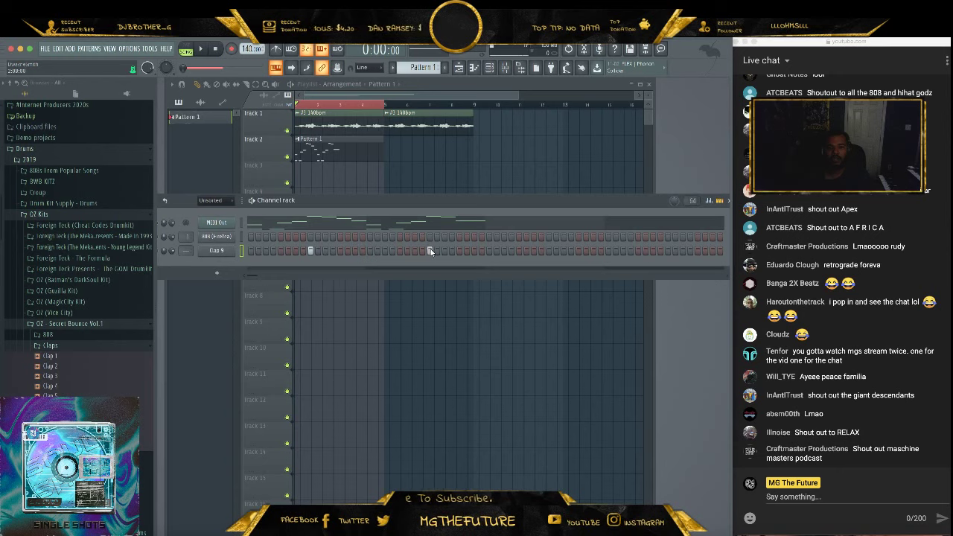
pyautogui.press('space')
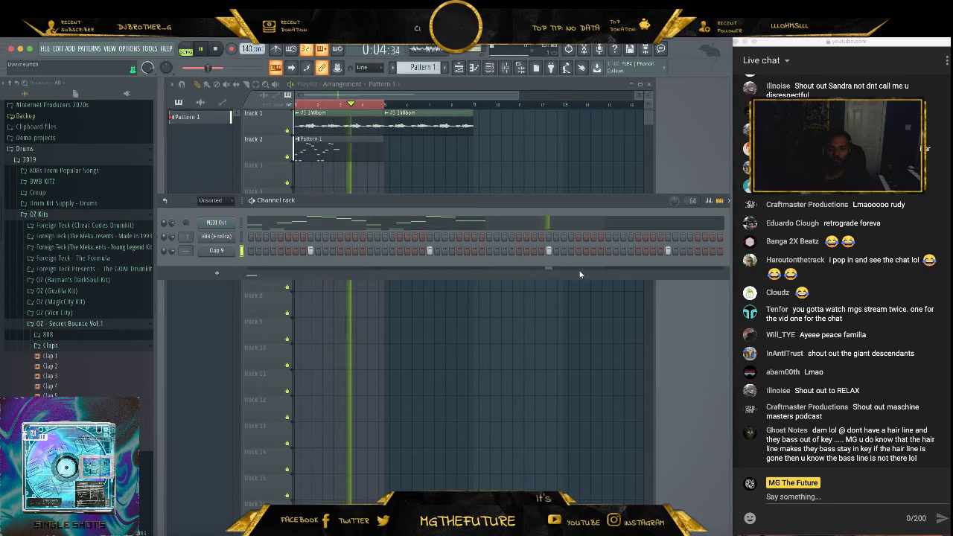
# Program 808 (FireYea) hits on steps 1, 13, 25, 33, 37, 45, 57 and 59 while the loop plays, and stop playback
pyautogui.click(250, 237)
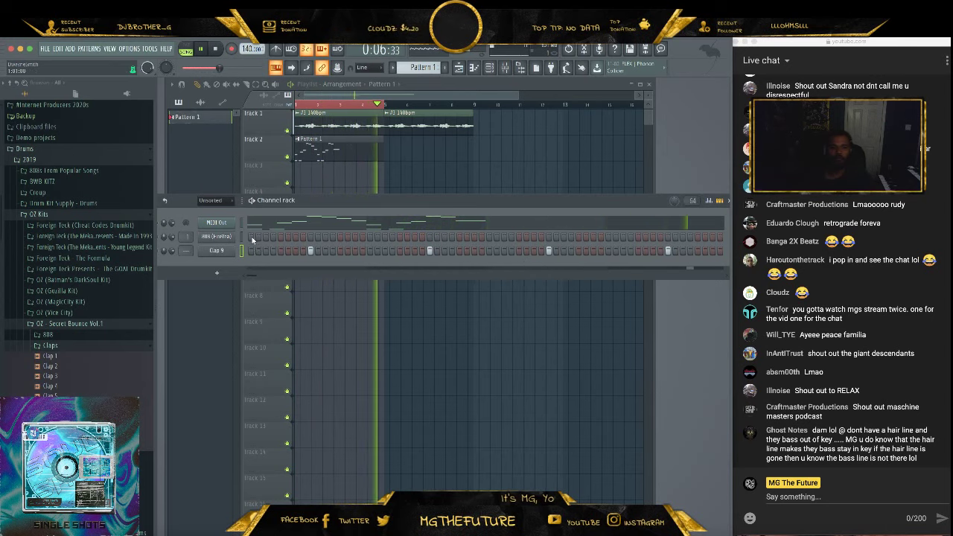
pyautogui.click(340, 237)
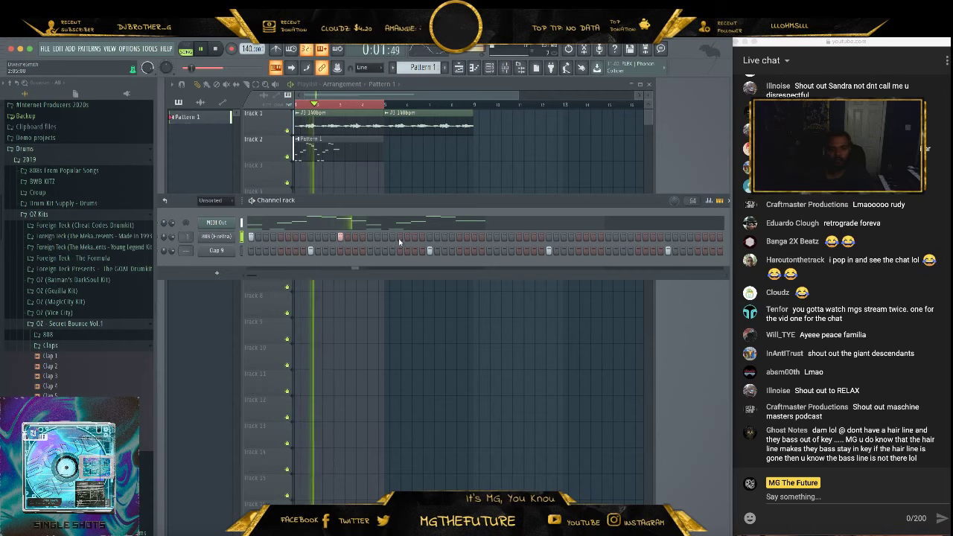
pyautogui.click(430, 237)
pyautogui.click(490, 237)
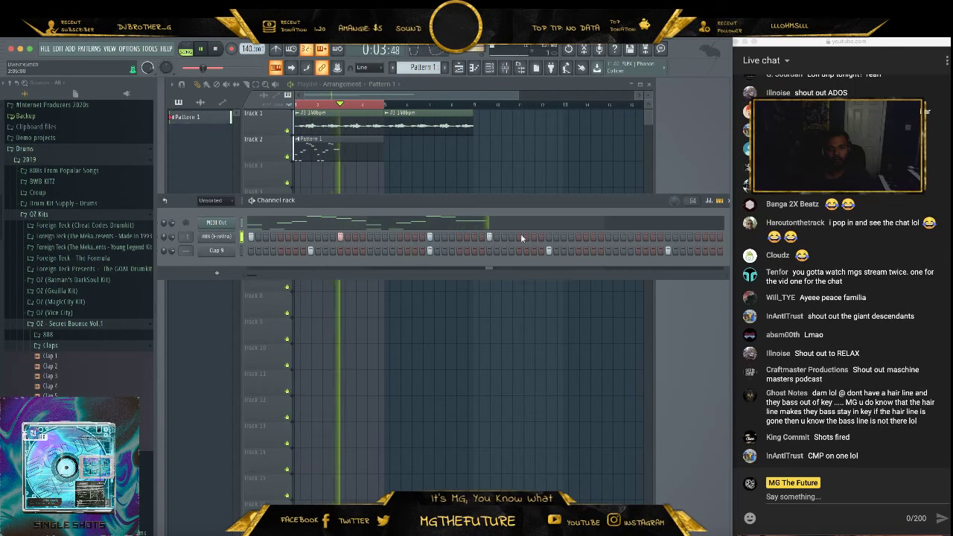
pyautogui.click(520, 237)
pyautogui.click(578, 237)
pyautogui.click(668, 237)
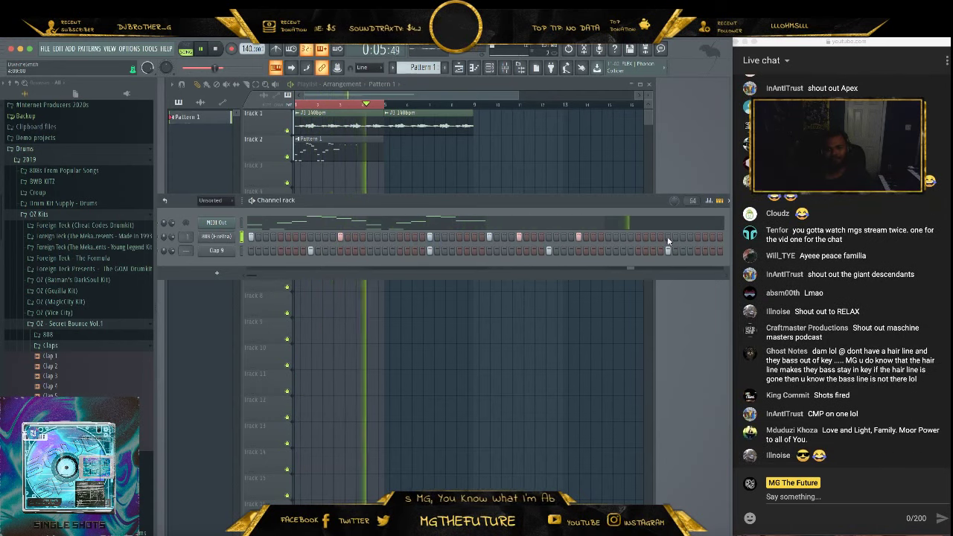
pyautogui.click(683, 237)
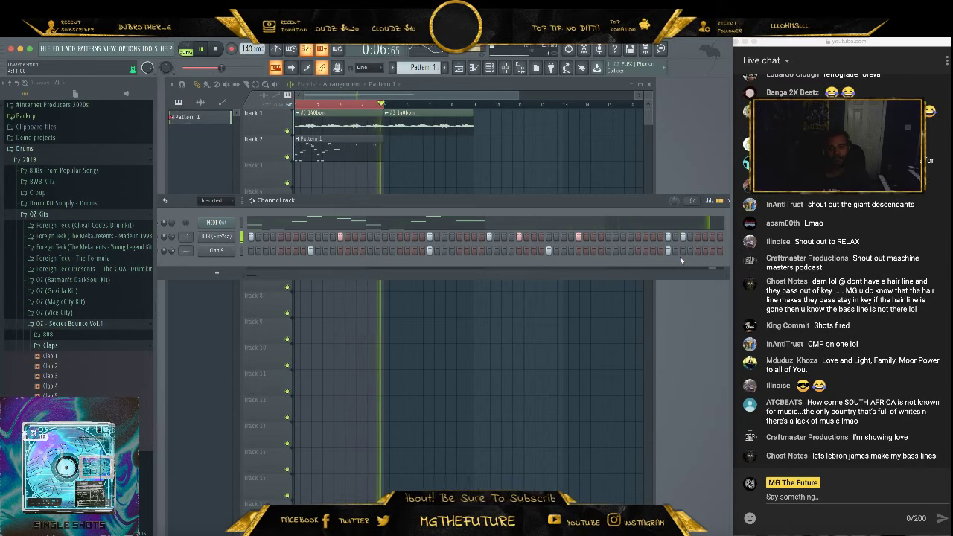
pyautogui.press('space')
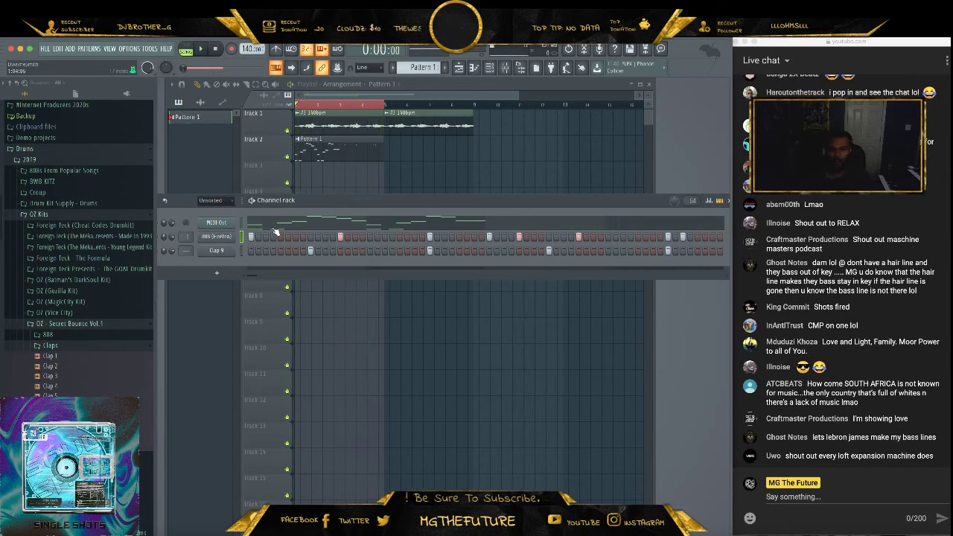
# Enable the 808 channel's volume envelope with zero attack, decay and sustain and a long hold, and close the channel settings
pyautogui.click(222, 236)
pyautogui.click(277, 229)
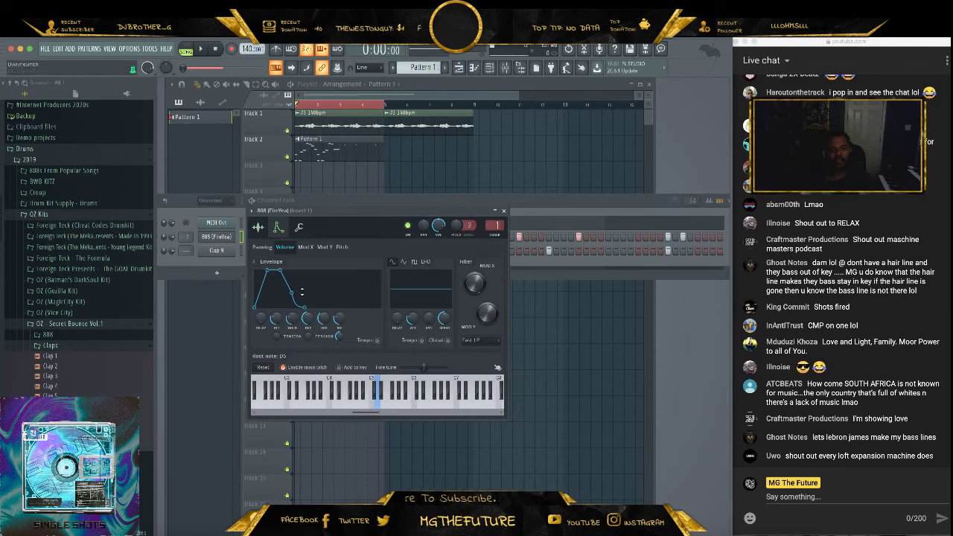
pyautogui.moveTo(275, 326); pyautogui.dragTo(292, 304)
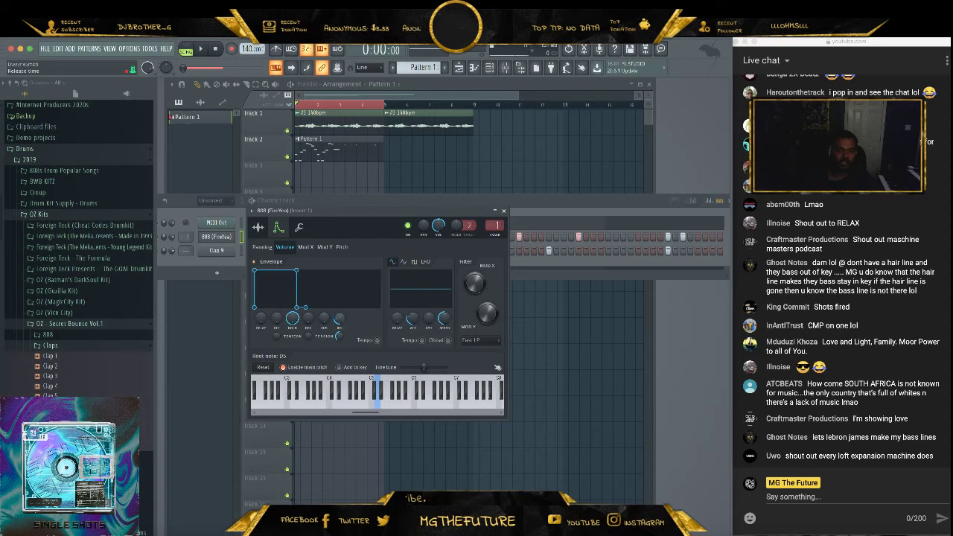
pyautogui.click(299, 227)
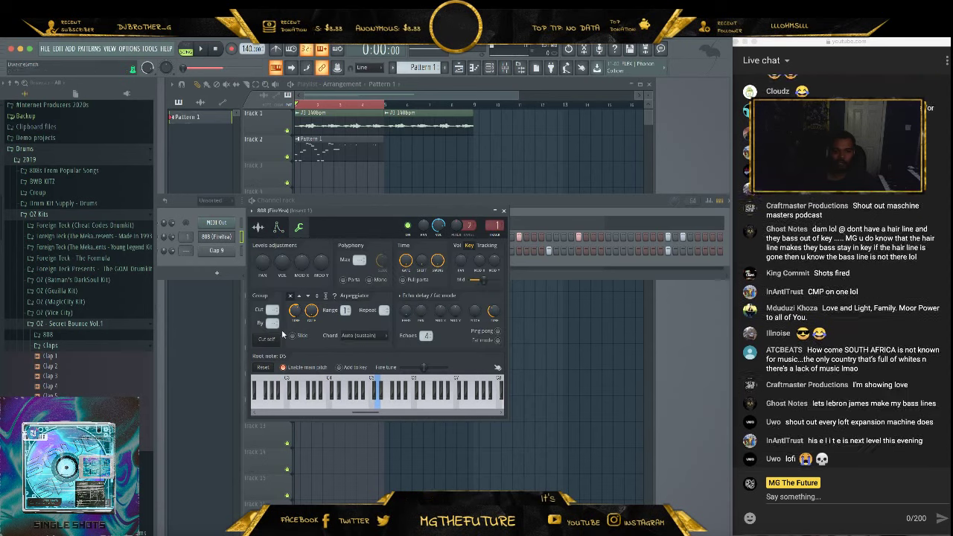
pyautogui.click(258, 228)
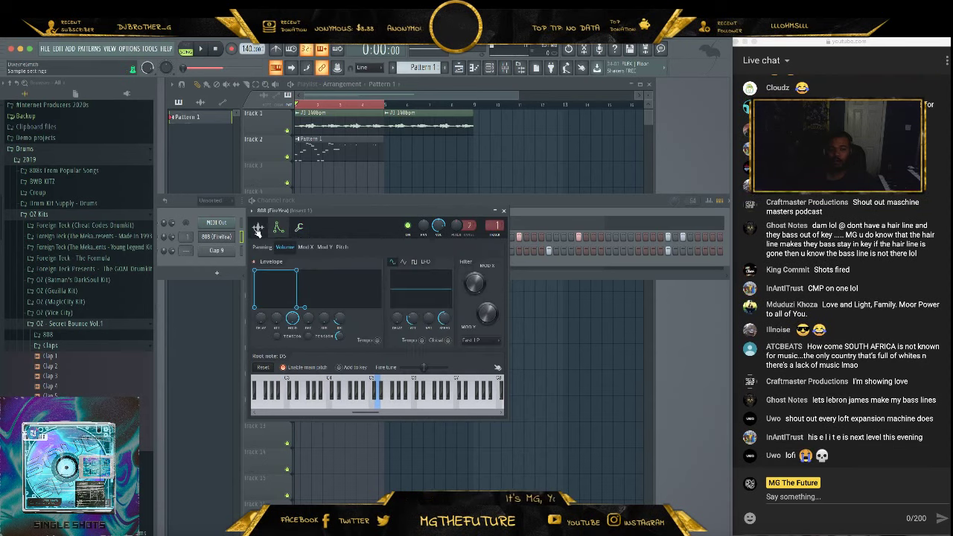
pyautogui.click(504, 210)
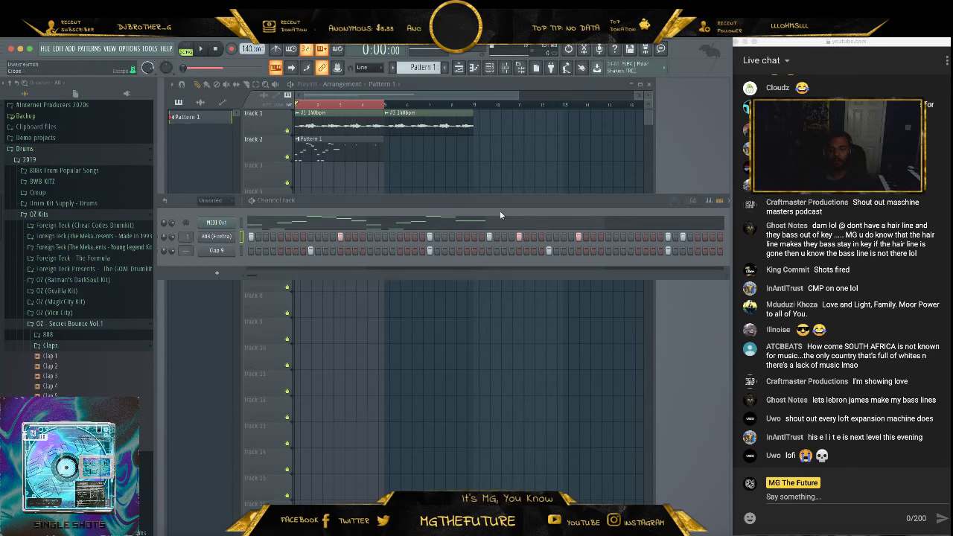
# Open the 808 (FireYea) channel's piano roll and bring its row of hits into view
pyautogui.rightClick(233, 235)
pyautogui.click(256, 238)
pyautogui.scroll(-5, 360, 282)
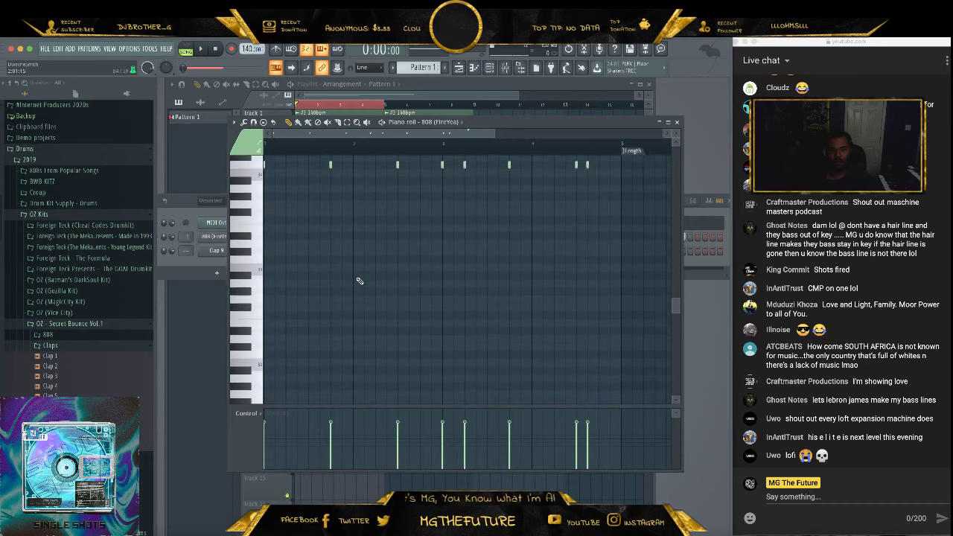
pyautogui.scroll(7, 355, 276)
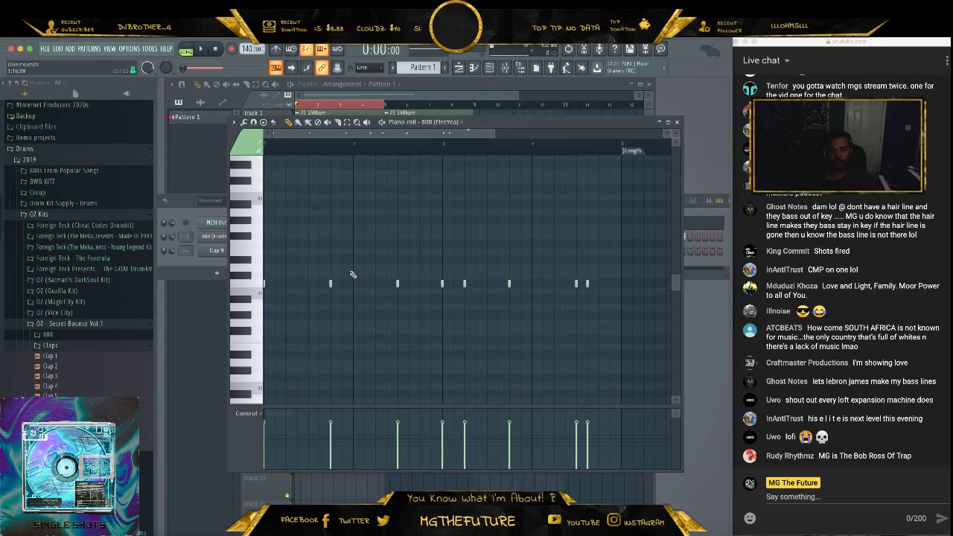
pyautogui.scroll(-1, 352, 274)
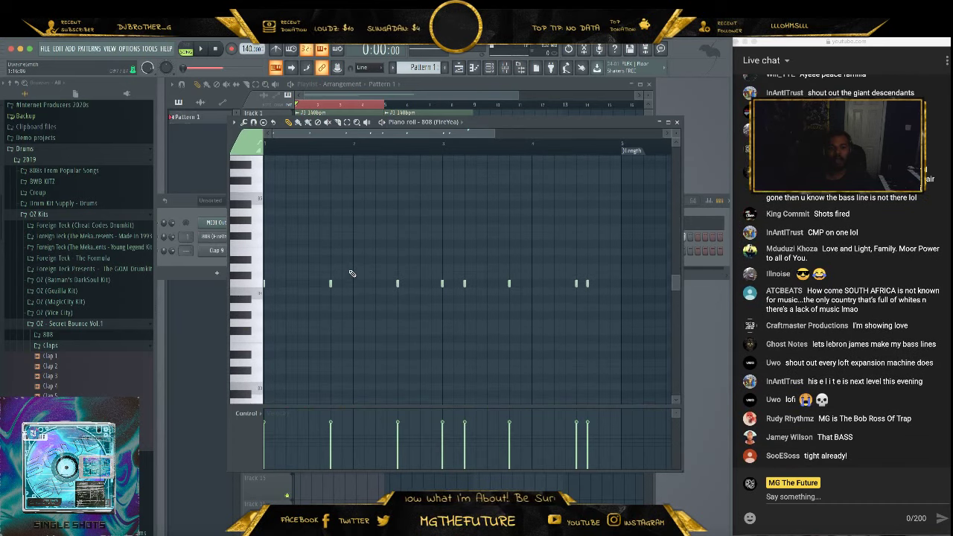
pyautogui.scroll(3, 352, 273)
pyautogui.scroll(-1, 352, 272)
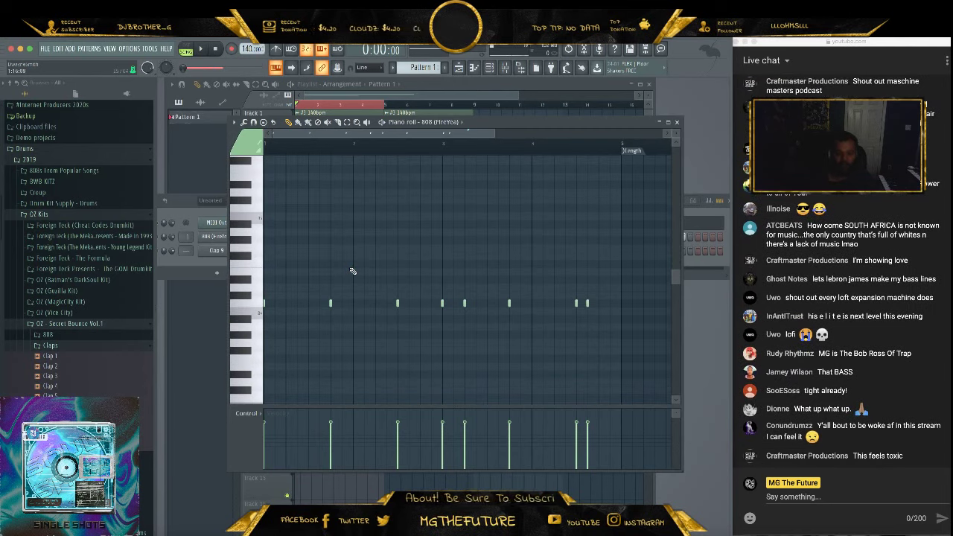
# Turn on ghost notes in the 808's piano roll to compare the MIDI melody with the 808 hits
pyautogui.hotkey('alt', 'v')
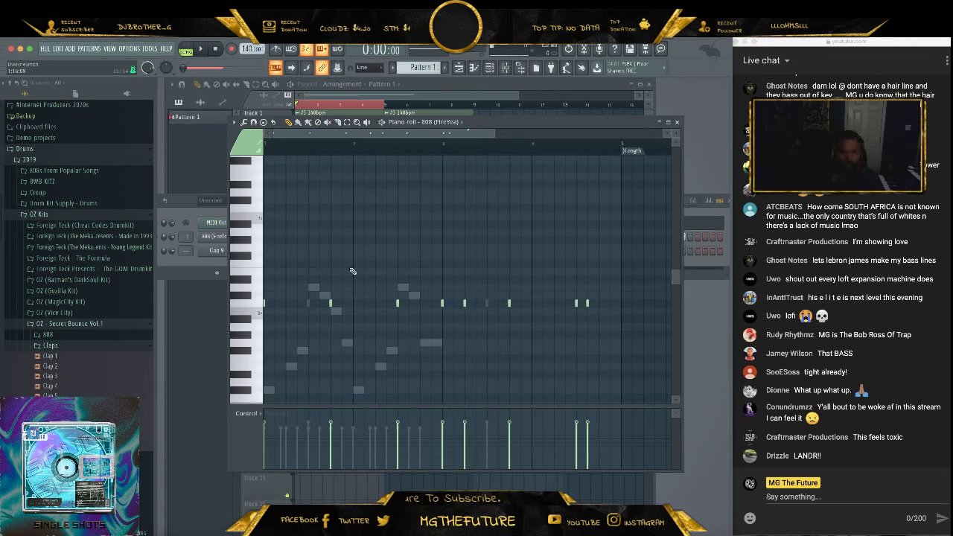
pyautogui.hotkey('alt', 'v')
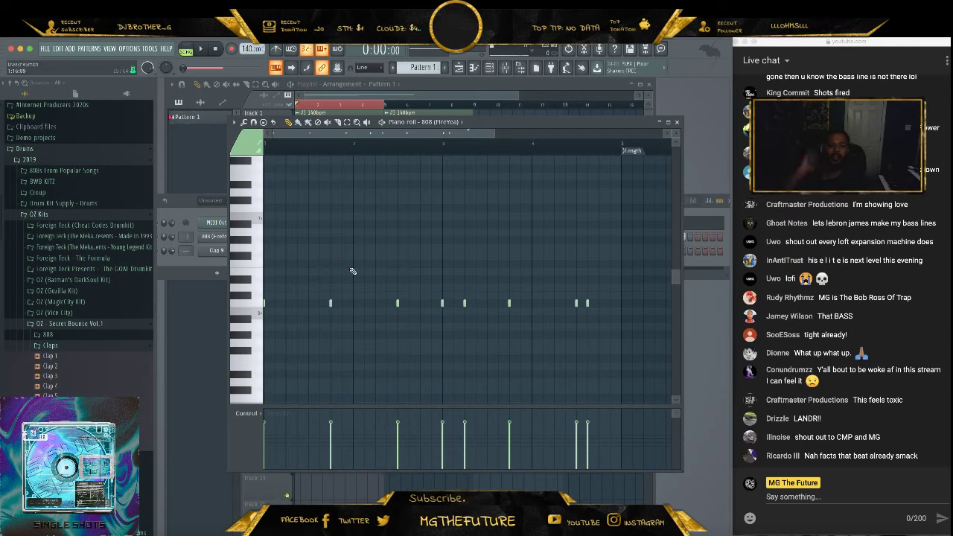
pyautogui.scroll(-5, 356, 273)
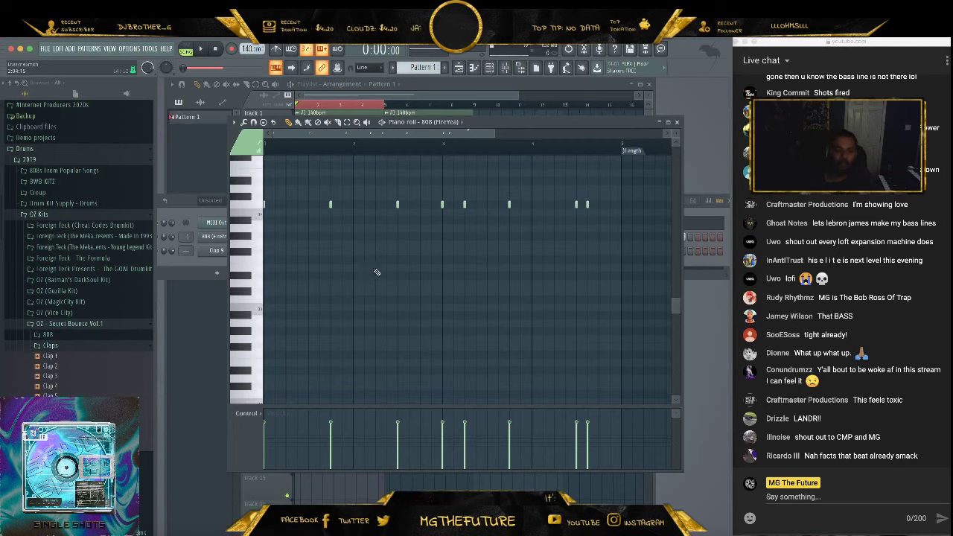
pyautogui.hotkey('alt', 'v')
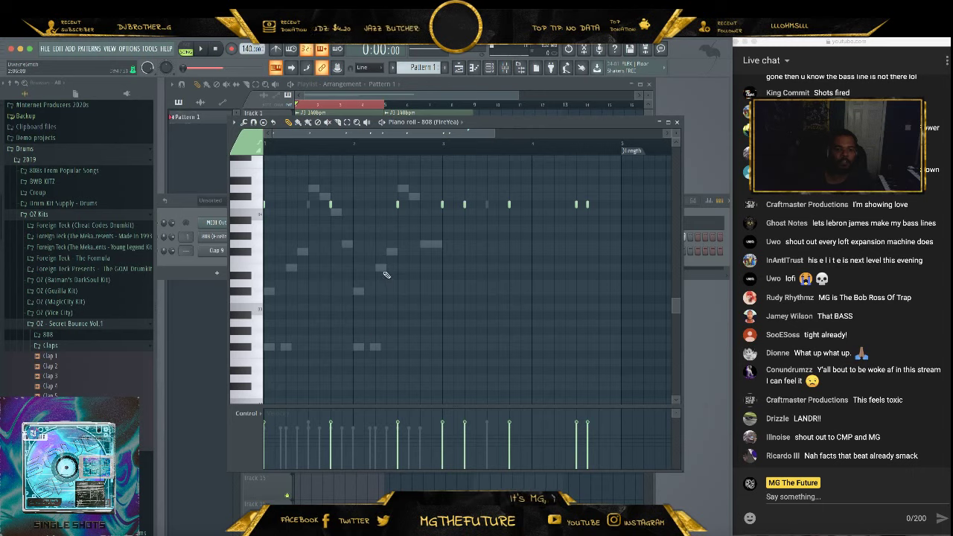
pyautogui.hotkey('alt', 'v')
pyautogui.hotkey('alt', 'v')
pyautogui.hotkey('alt', 'v')
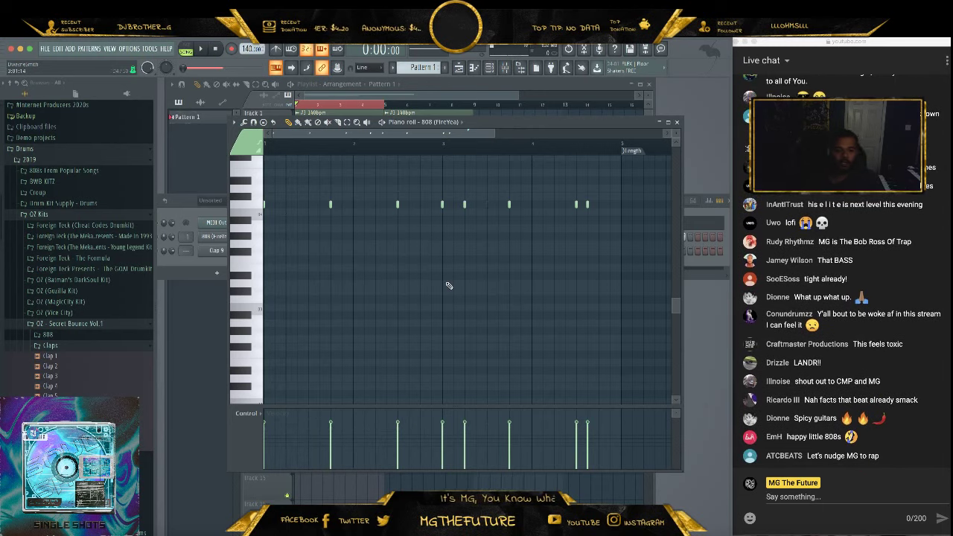
pyautogui.hotkey('alt', 'v')
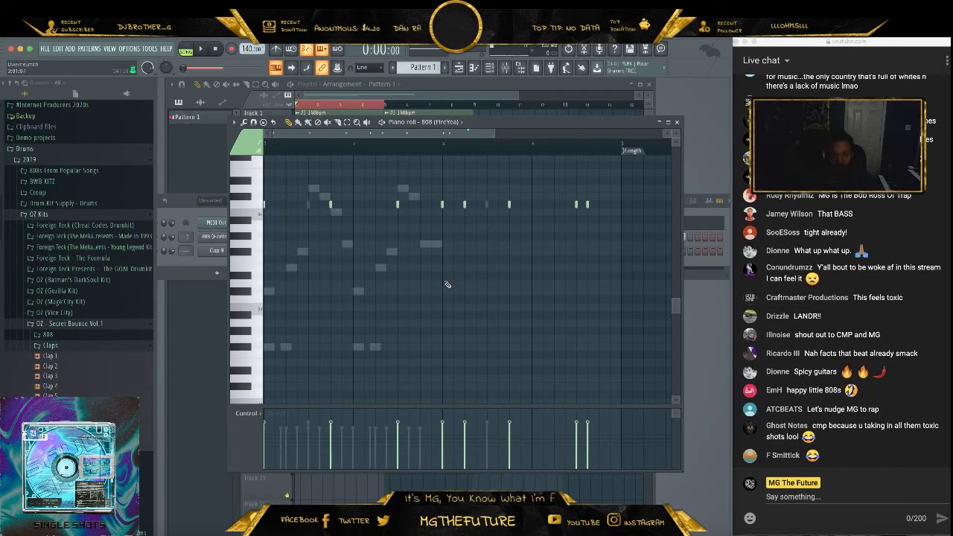
# Move all the 808 notes down to the pitch of the lowest ghost notes, raise them one octave, and play the result briefly
pyautogui.moveTo(614, 201); pyautogui.dragTo(261, 237)
pyautogui.moveTo(330, 211); pyautogui.dragTo(327, 349)
pyautogui.hotkey('ctrl', 'Up')
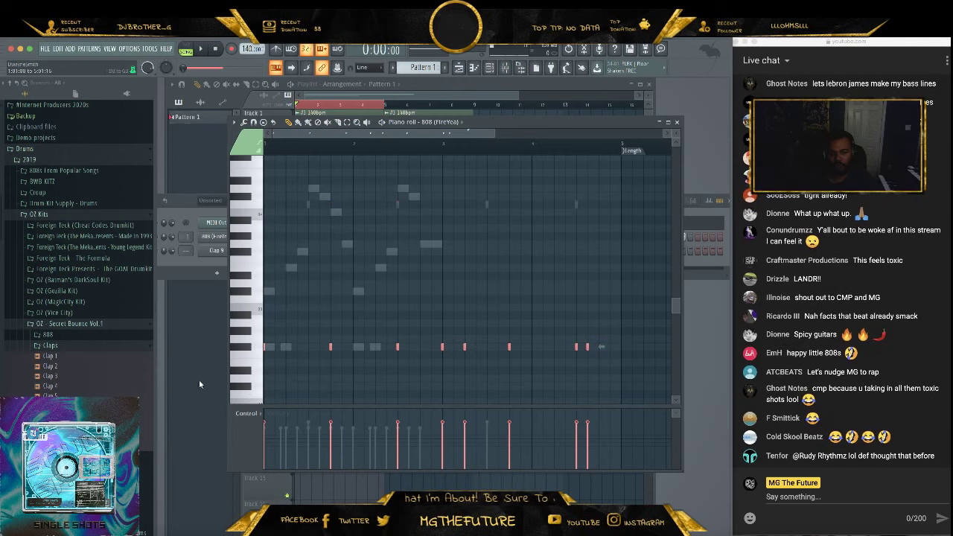
pyautogui.press('space')
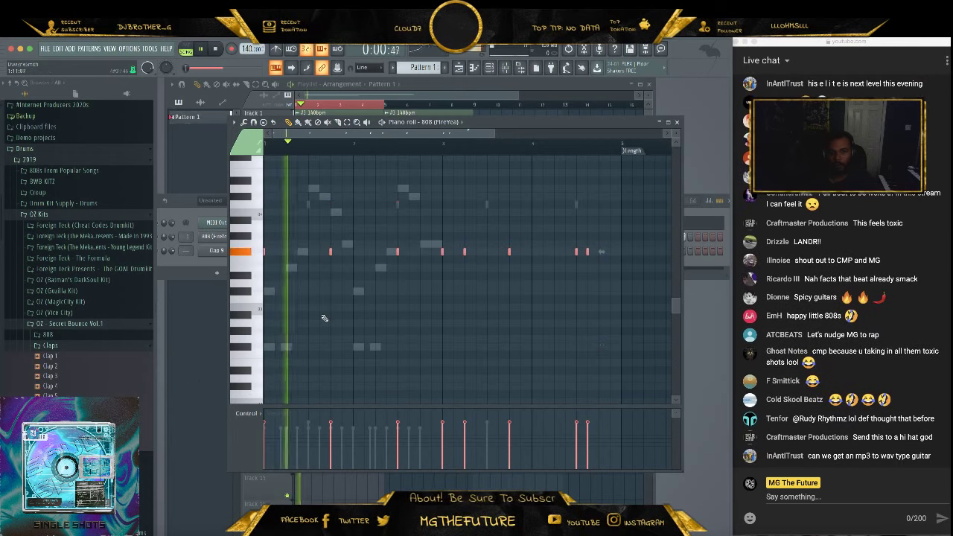
pyautogui.press('space')
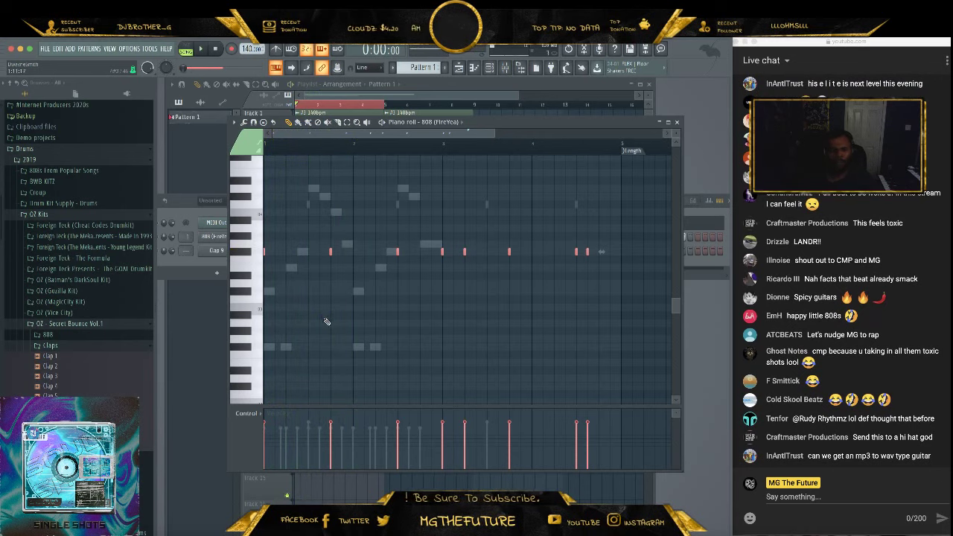
# Raise the selected 808 notes another octave, listen to them with the guitar loop, and deselect the notes
pyautogui.press('space')
pyautogui.scroll(4, 420, 277)
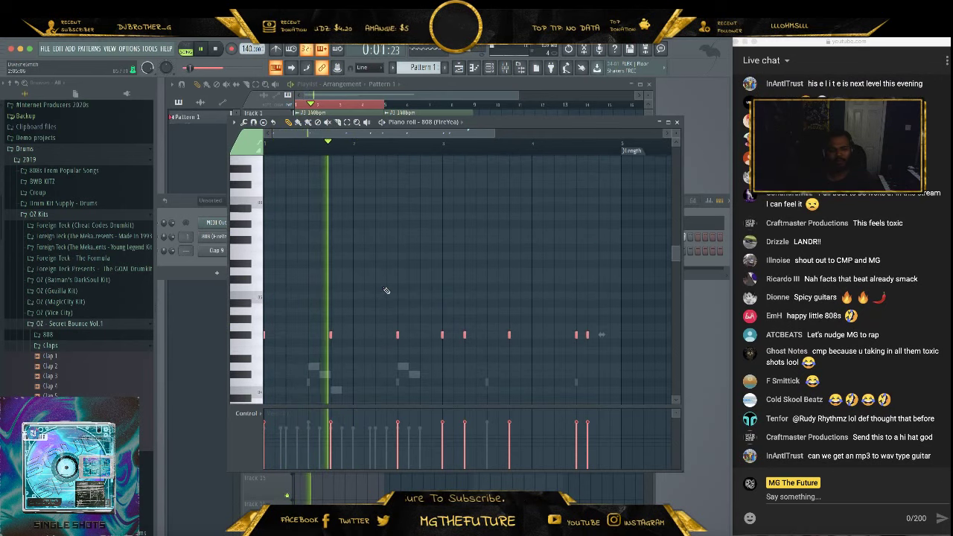
pyautogui.scroll(-1, 404, 316)
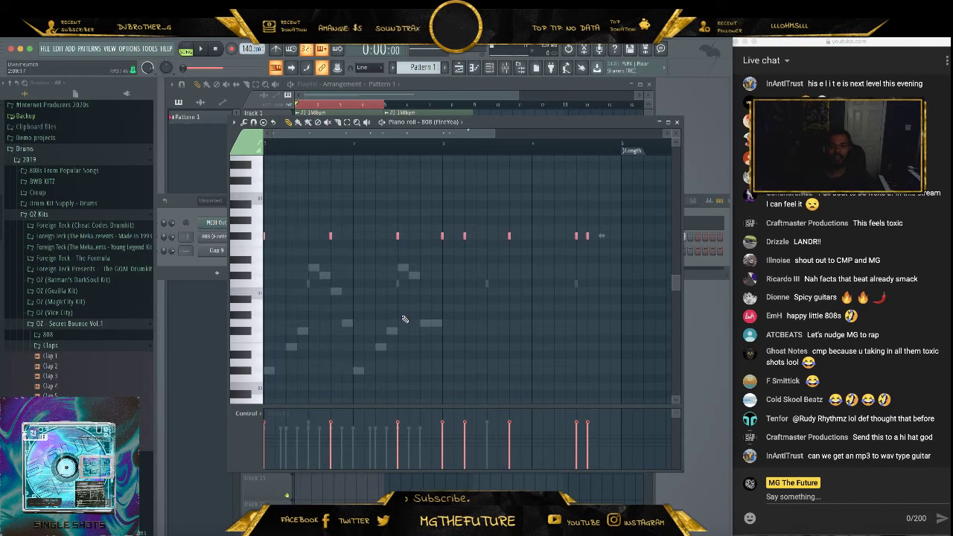
pyautogui.scroll(-1, 403, 316)
pyautogui.scroll(1, 403, 315)
pyautogui.press('super+d')
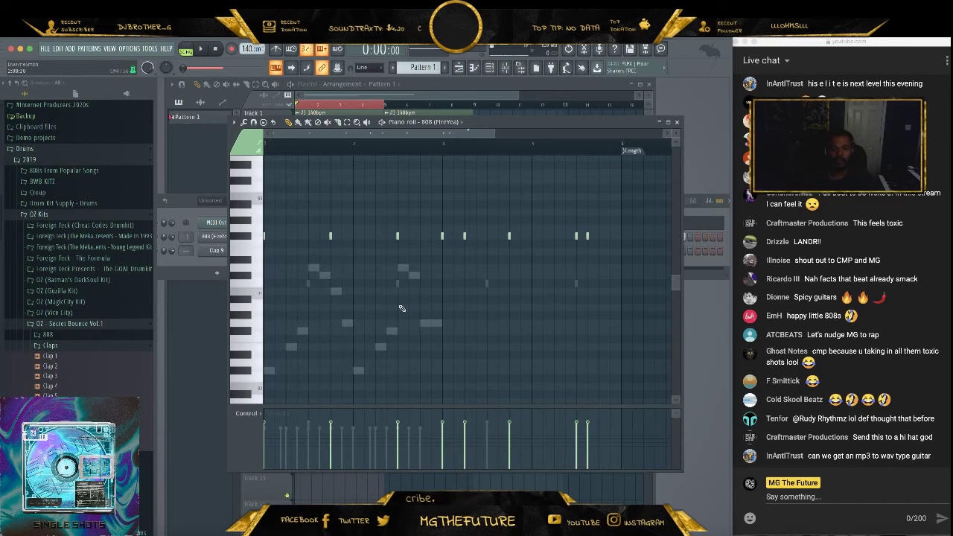
# Add an 808 note in the middle of bar 2, three semitones above the existing hit there
pyautogui.scroll(5, 374, 248)
pyautogui.scroll(-13, 312, 319)
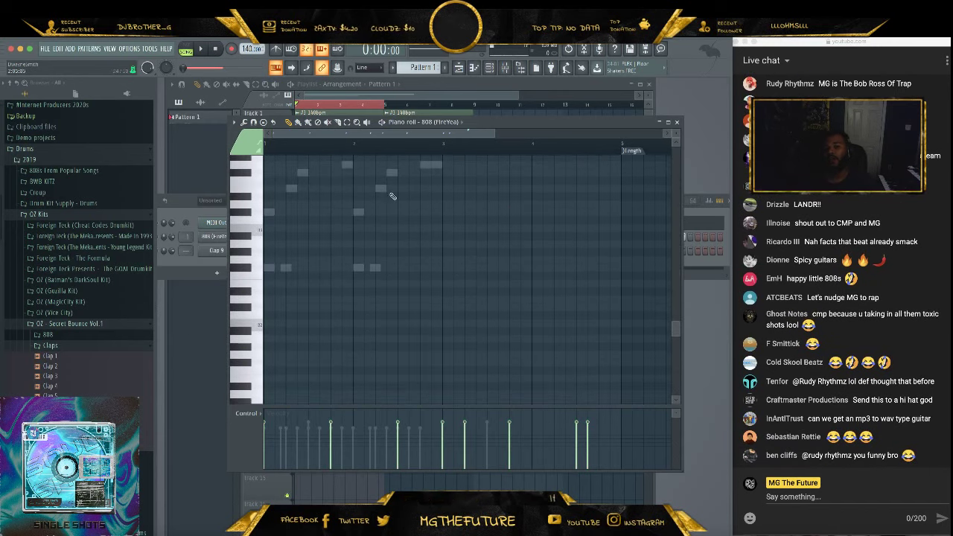
pyautogui.scroll(4, 392, 198)
pyautogui.scroll(9, 391, 327)
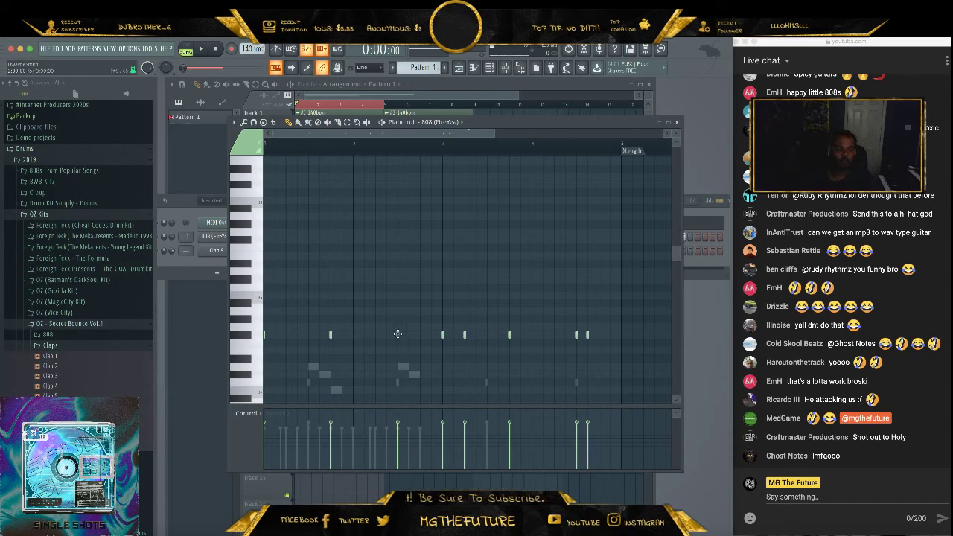
pyautogui.click(398, 310)
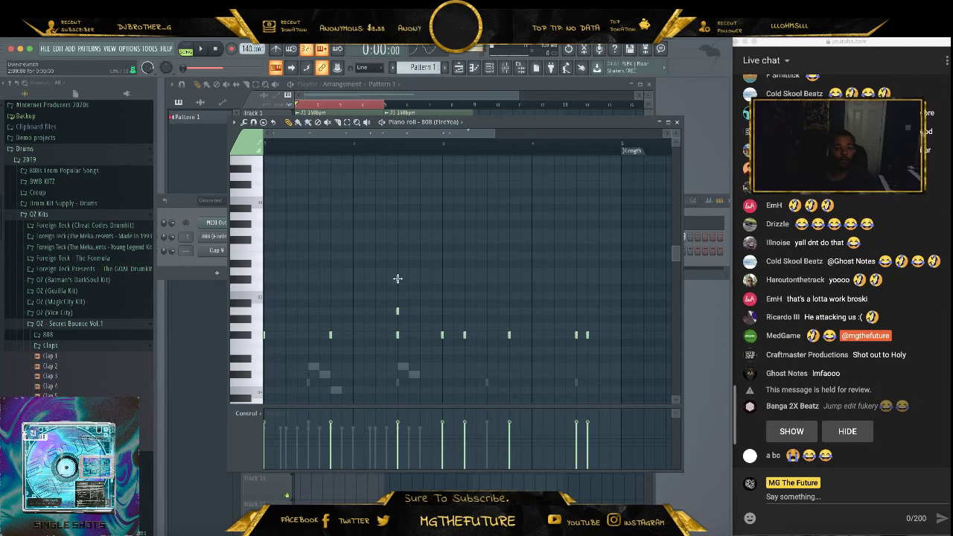
# Replace the 808 hits in the middle of bar 2 with a single C#6 note and play the result
pyautogui.click(397, 279)
pyautogui.press('space')
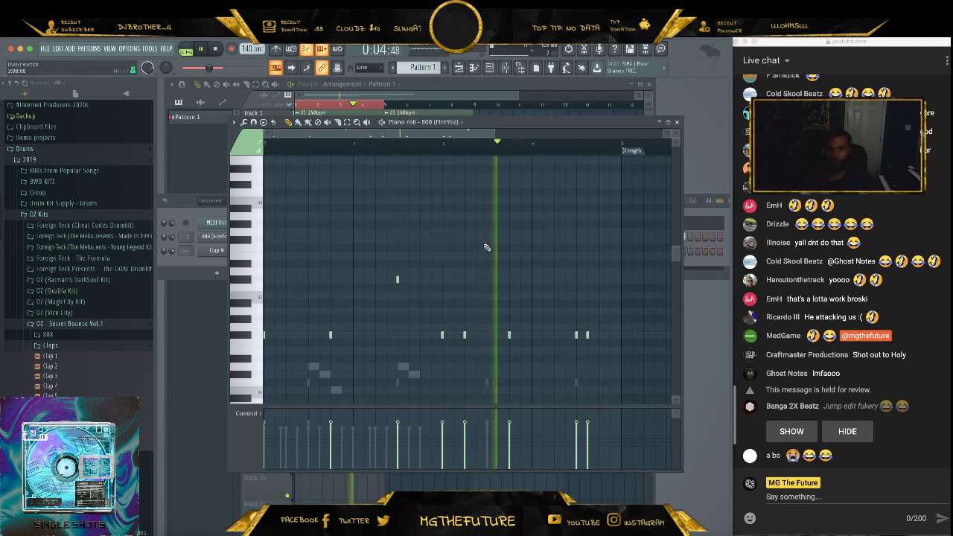
pyautogui.press('space')
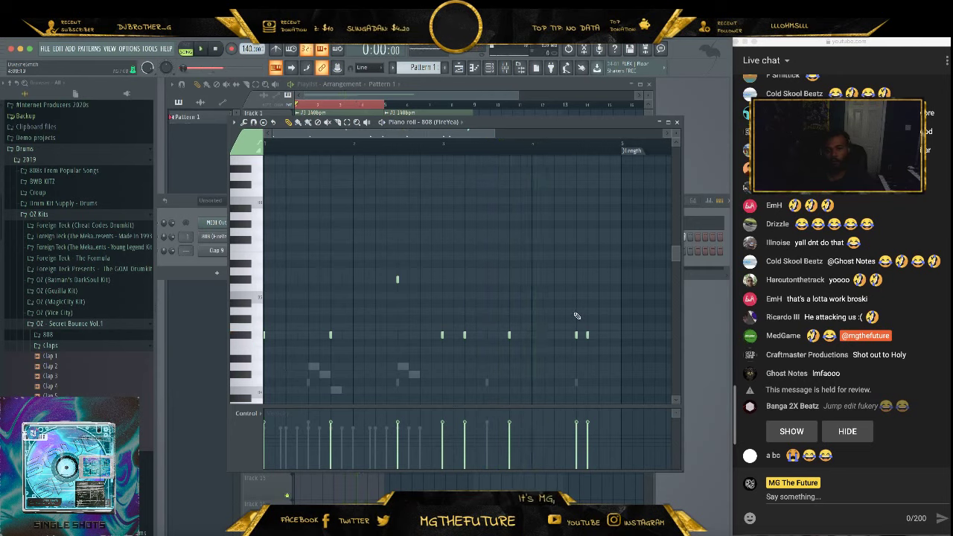
# Reshape the end of bar 4 into three 808 hits at F#5, A5 and D5, adding the third hit and auditioning the line
pyautogui.click(578, 313)
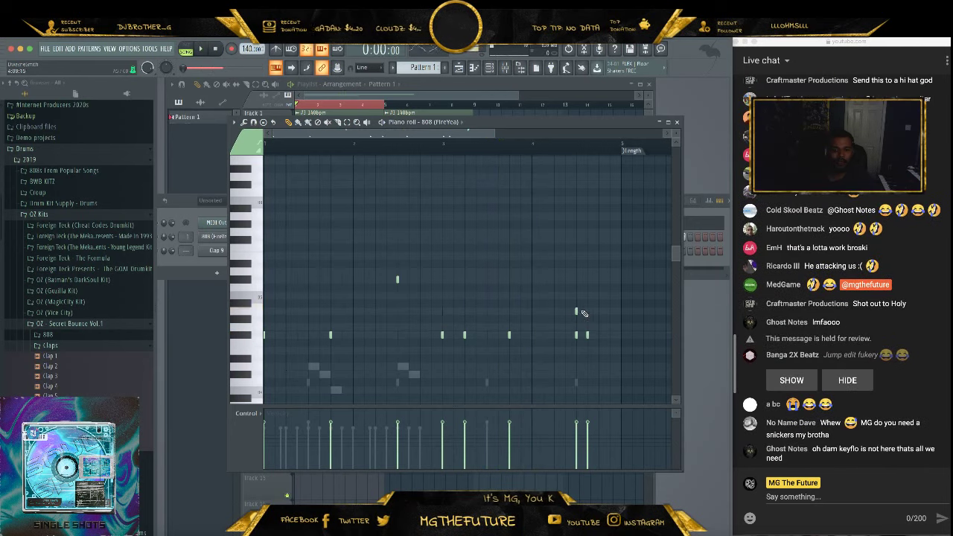
pyautogui.click(588, 312)
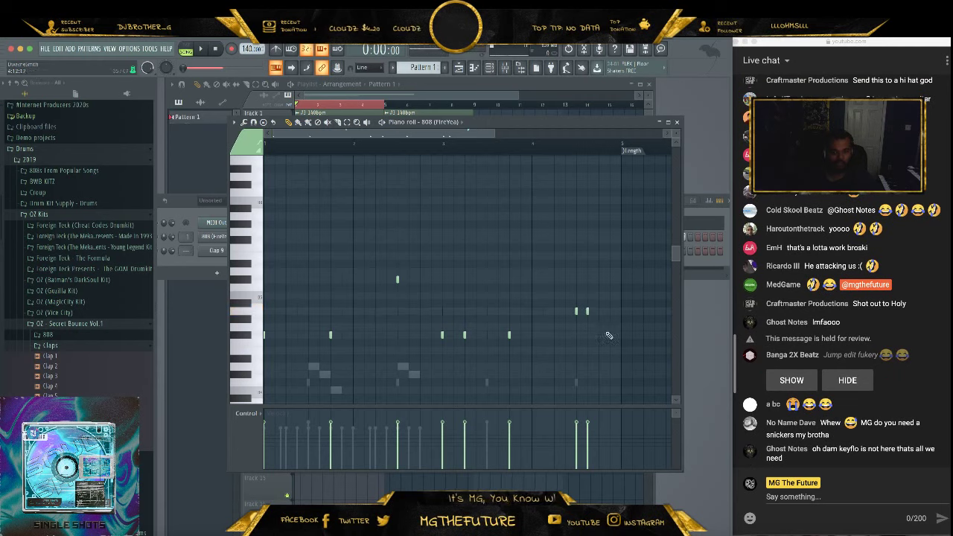
pyautogui.click(599, 335)
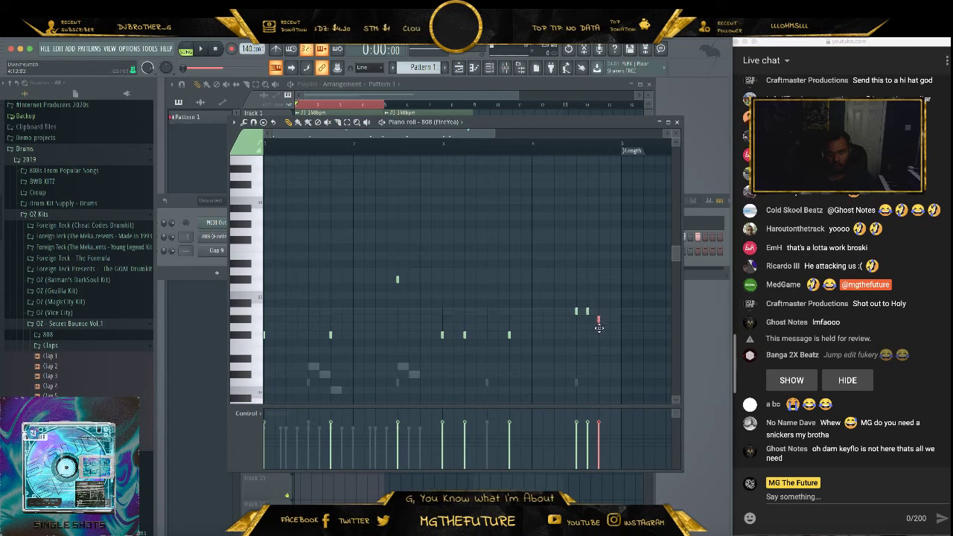
pyautogui.moveTo(600, 336); pyautogui.dragTo(598, 369)
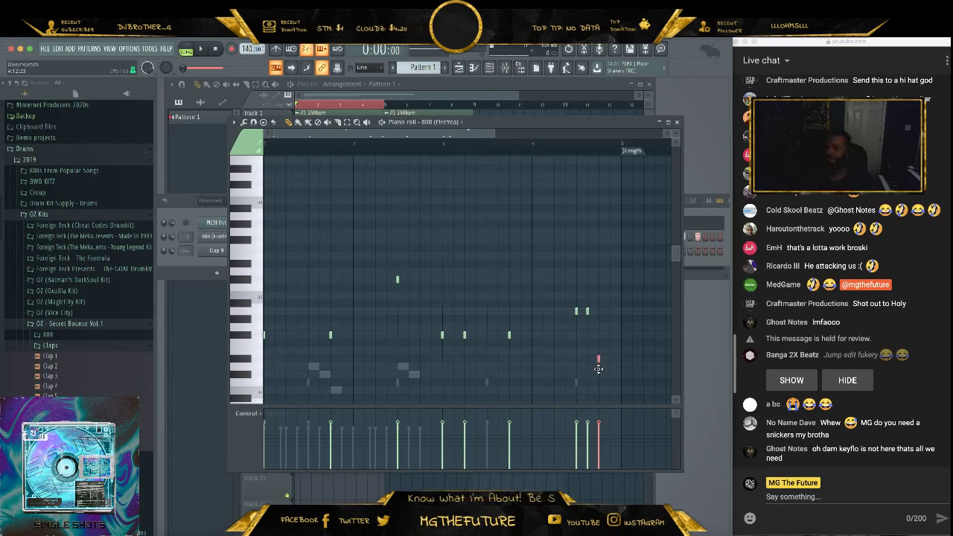
pyautogui.press('space')
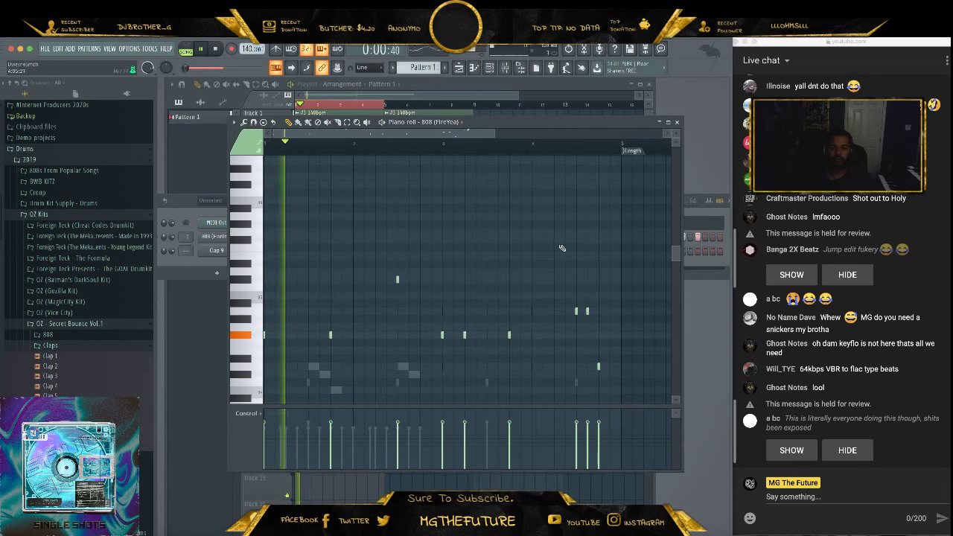
pyautogui.press('space')
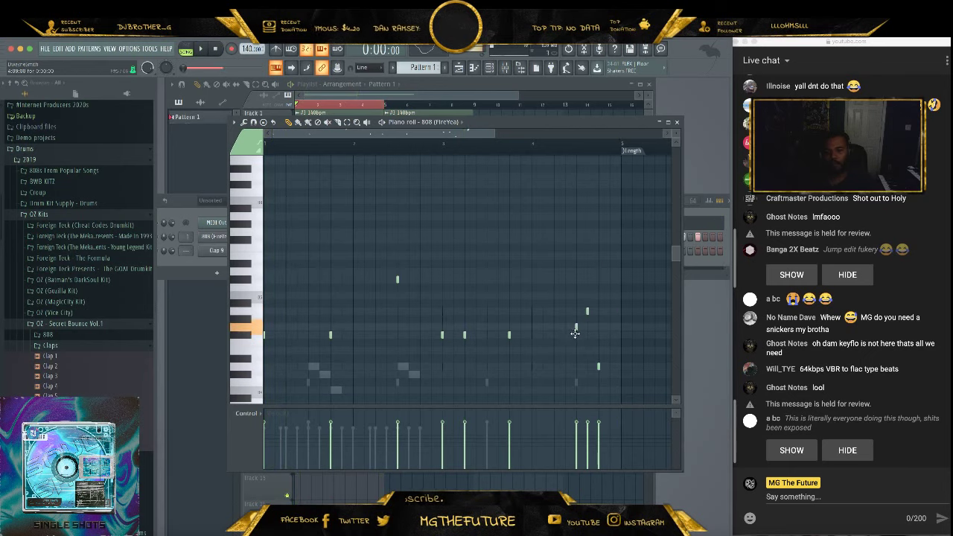
pyautogui.click(576, 335)
# Extend all the 808 notes to three steps, listen to them with the loop, and deselect them
pyautogui.moveTo(611, 313); pyautogui.dragTo(214, 391)
pyautogui.moveTo(333, 335); pyautogui.dragTo(352, 336)
pyautogui.press('space')
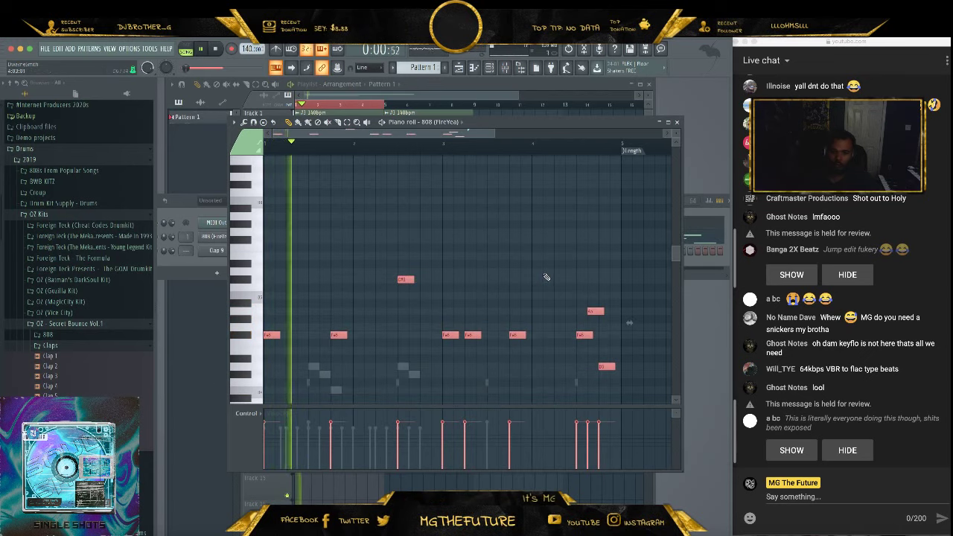
pyautogui.keyDown('super'); pyautogui.click(543, 275); pyautogui.keyUp('super')
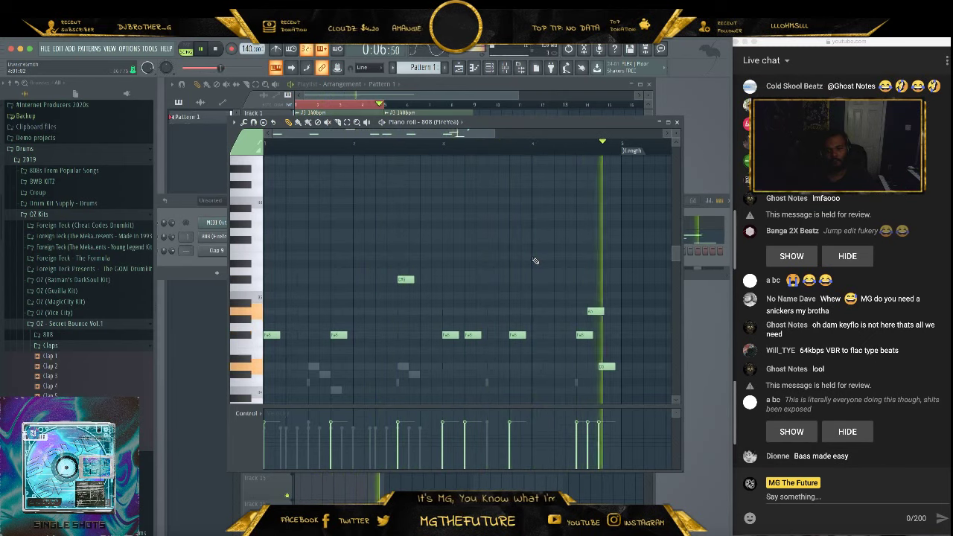
pyautogui.press('space')
# Replace the A5 note in bar 4 with a two-step slide note, play it back, and close the 808's piano roll
pyautogui.doubleClick(594, 311)
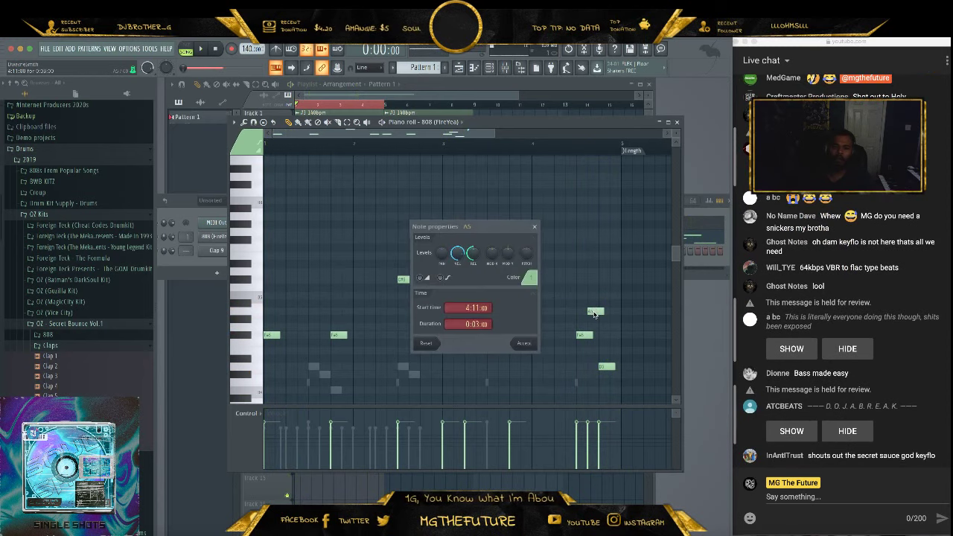
pyautogui.click(526, 344)
pyautogui.press('space')
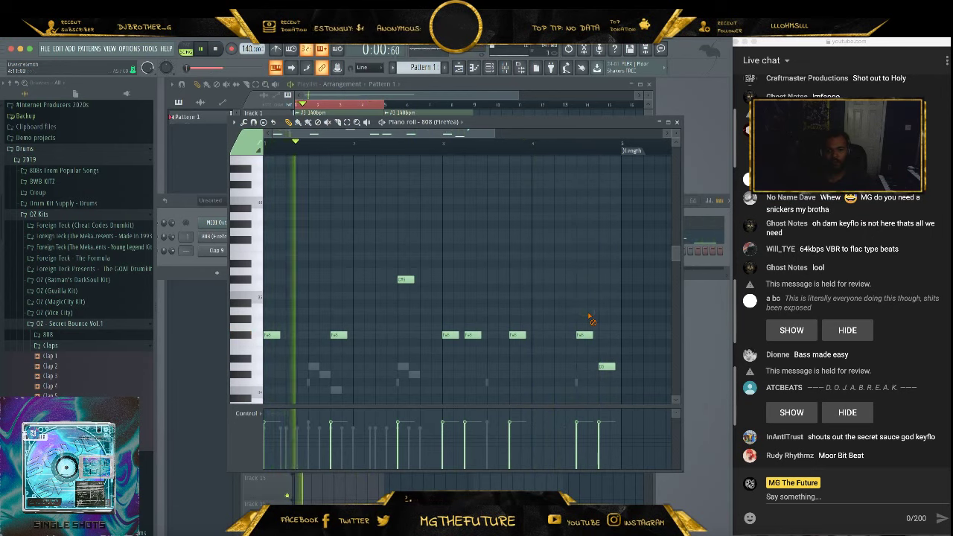
pyautogui.doubleClick(588, 311)
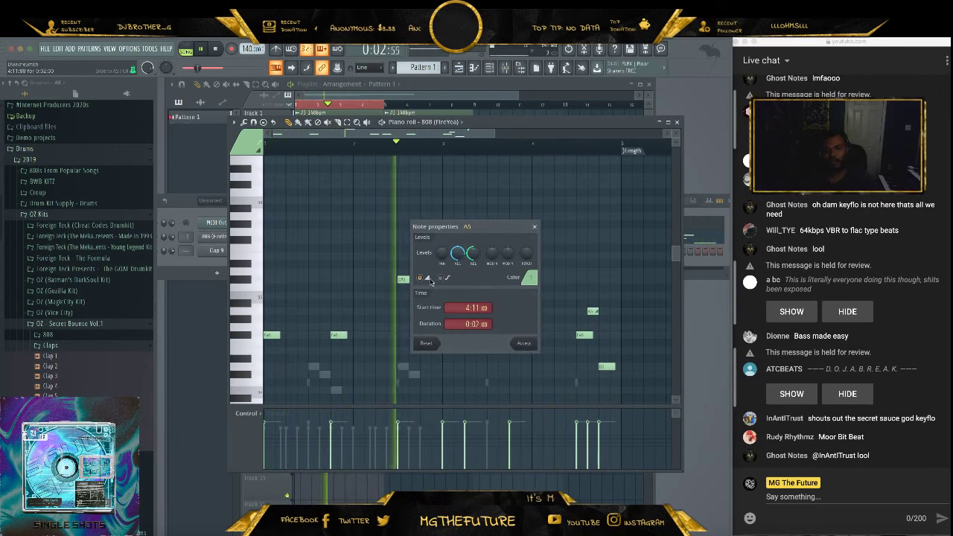
pyautogui.click(525, 342)
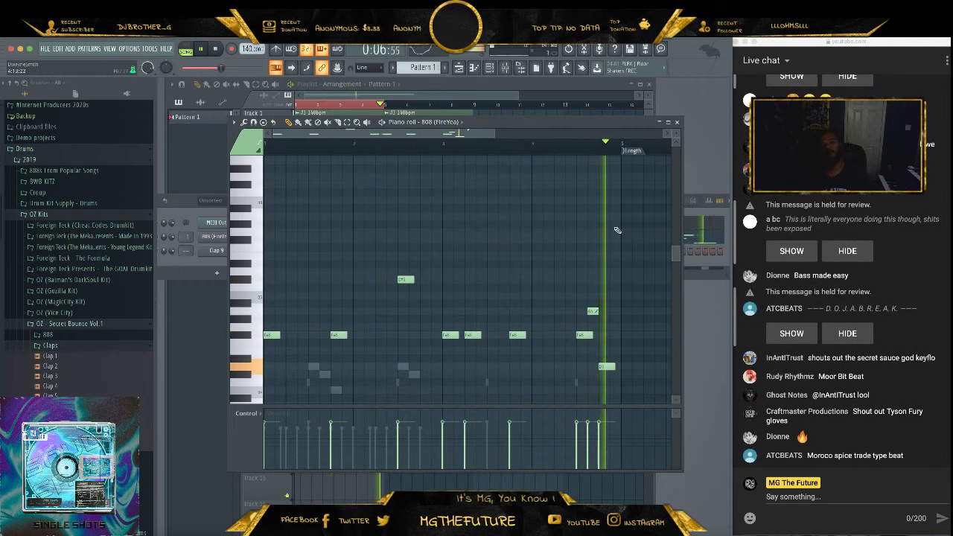
pyautogui.press('space')
pyautogui.click(676, 121)
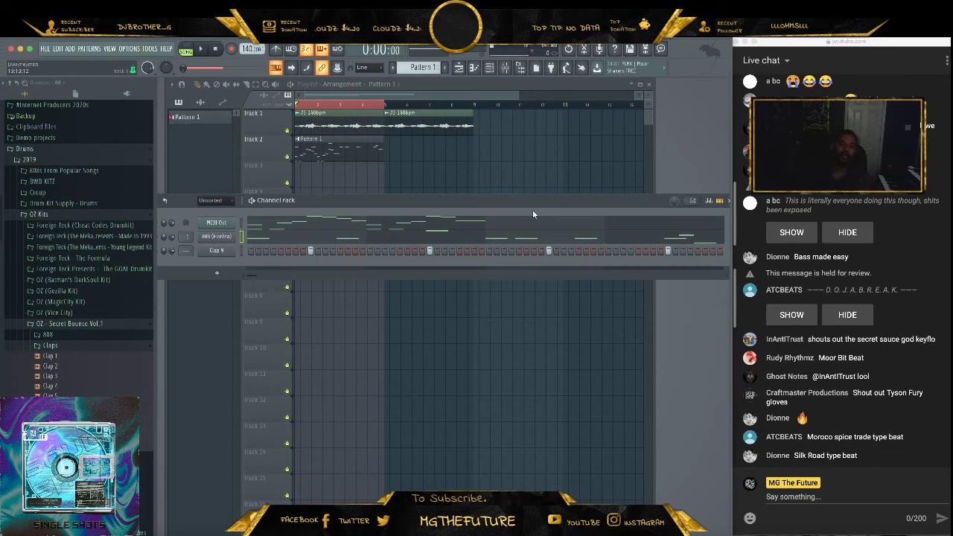
# Try an extra F#6 808 note on the last beat of bar 2, listen to it, and delete it
pyautogui.click(469, 237)
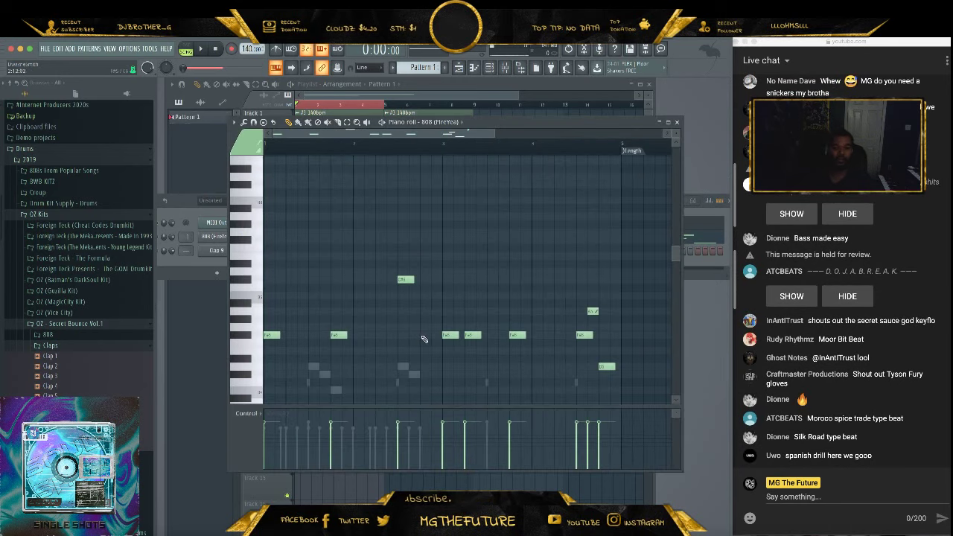
pyautogui.click(424, 336)
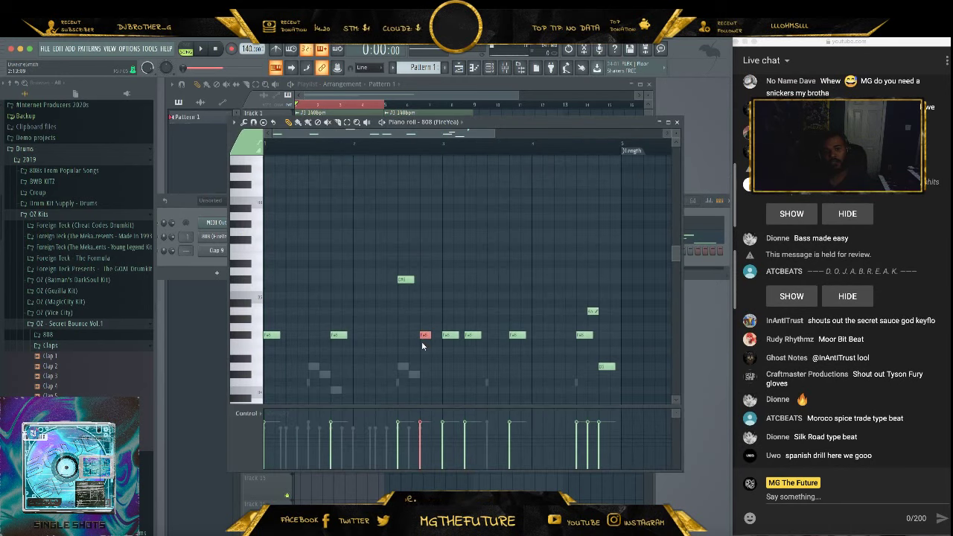
pyautogui.rightClick(458, 307)
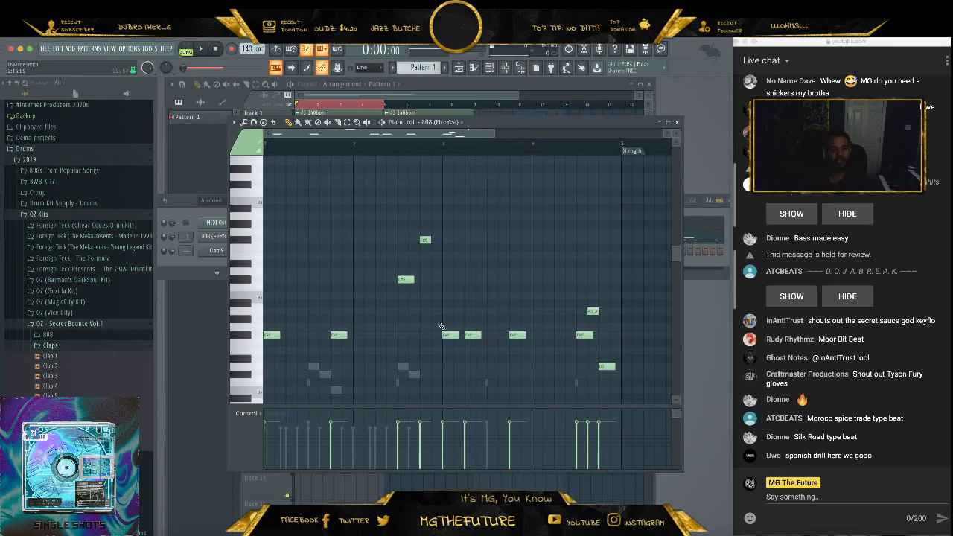
pyautogui.press('space')
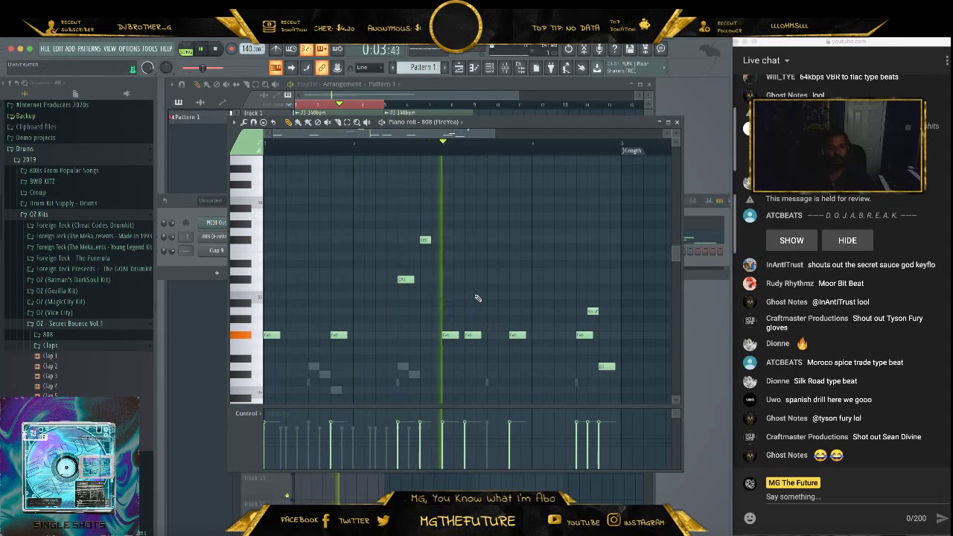
pyautogui.press('space')
pyautogui.rightClick(422, 240)
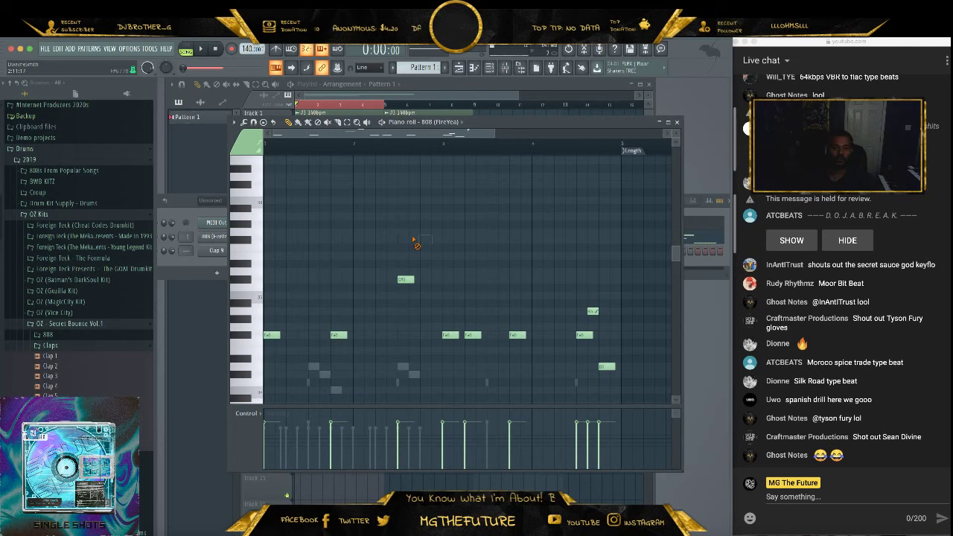
pyautogui.click(677, 122)
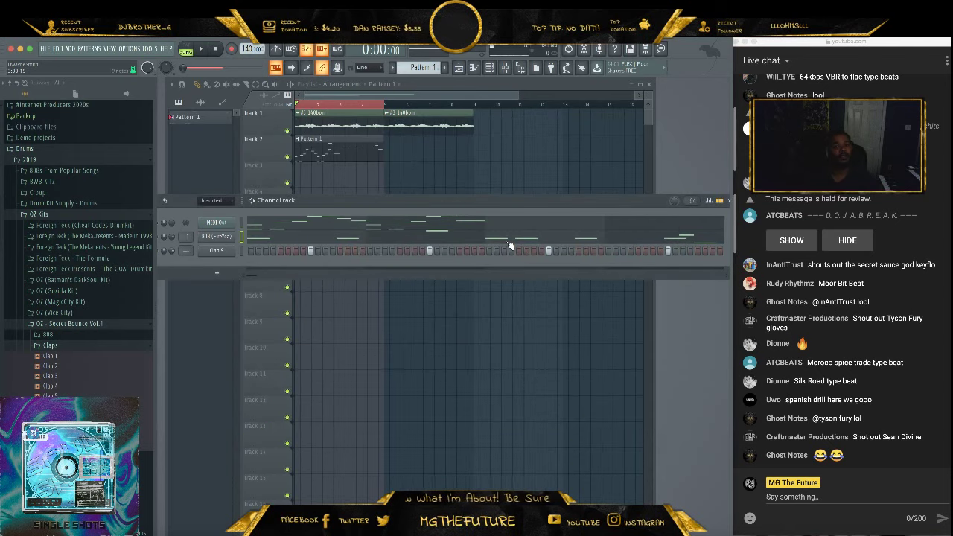
# Load Hihat 2 from the Hihats folder as a new channel and place hits on steps 1, 5, 9 and 13
pyautogui.click(88, 347)
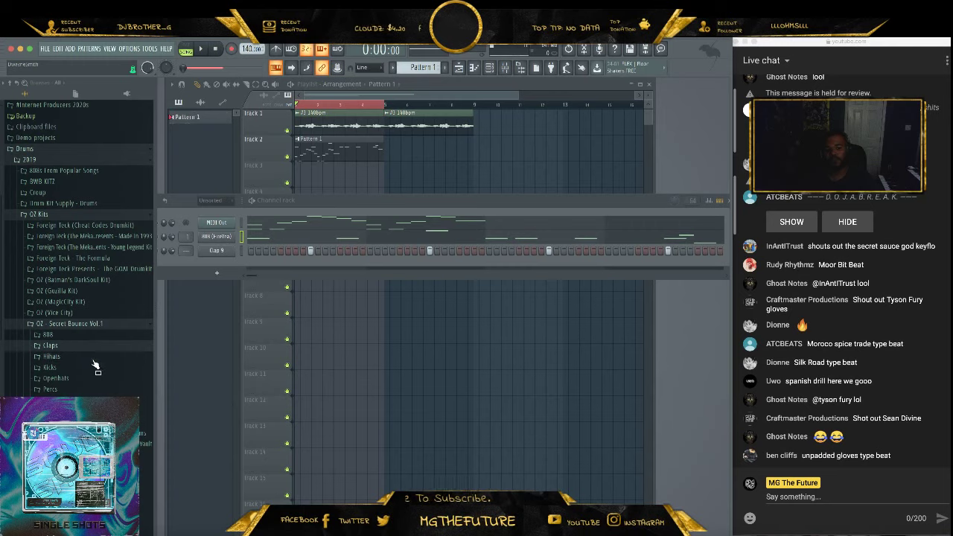
pyautogui.click(88, 357)
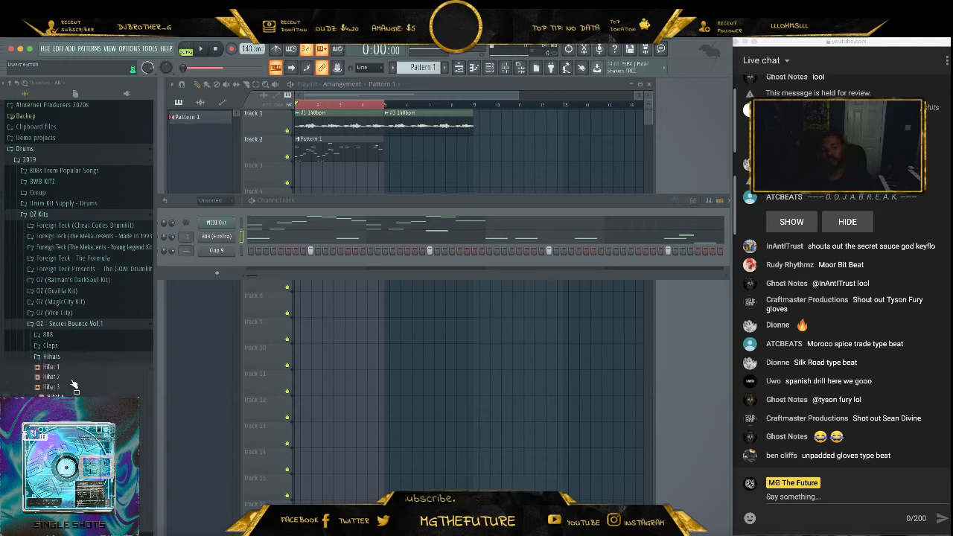
pyautogui.moveTo(72, 380); pyautogui.dragTo(222, 269)
pyautogui.moveTo(393, 210); pyautogui.dragTo(390, 193)
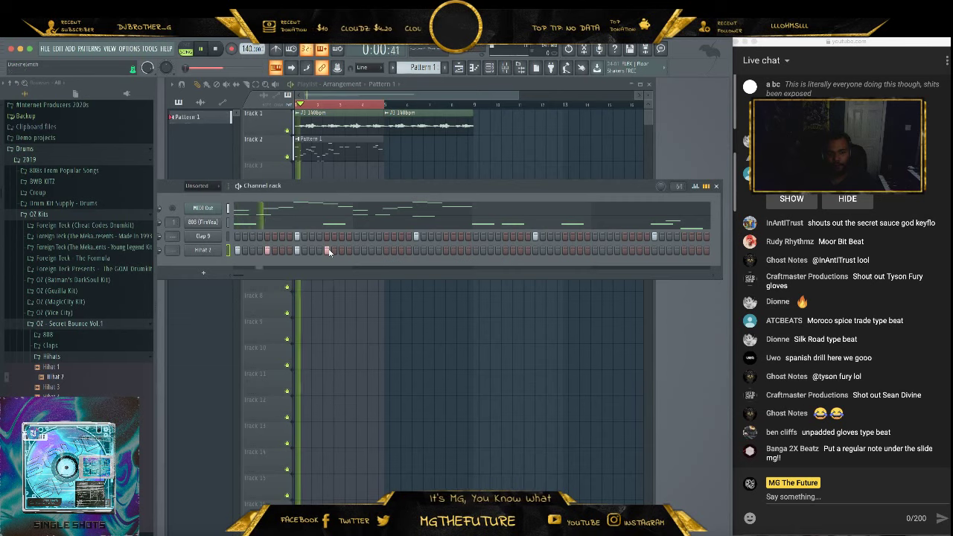
# Open Hihat 2 in the piano roll and lengthen its four notes to one step each
pyautogui.rightClick(202, 253)
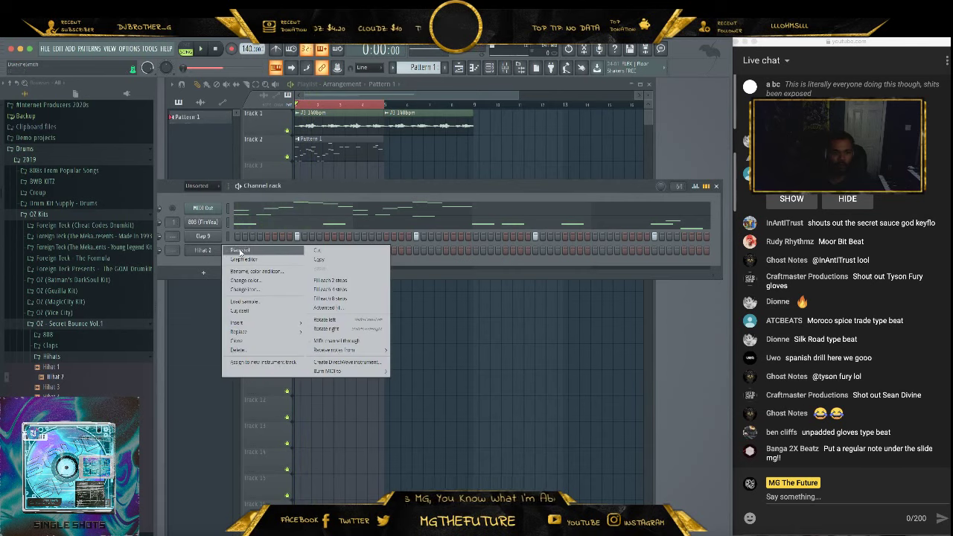
pyautogui.press('4')
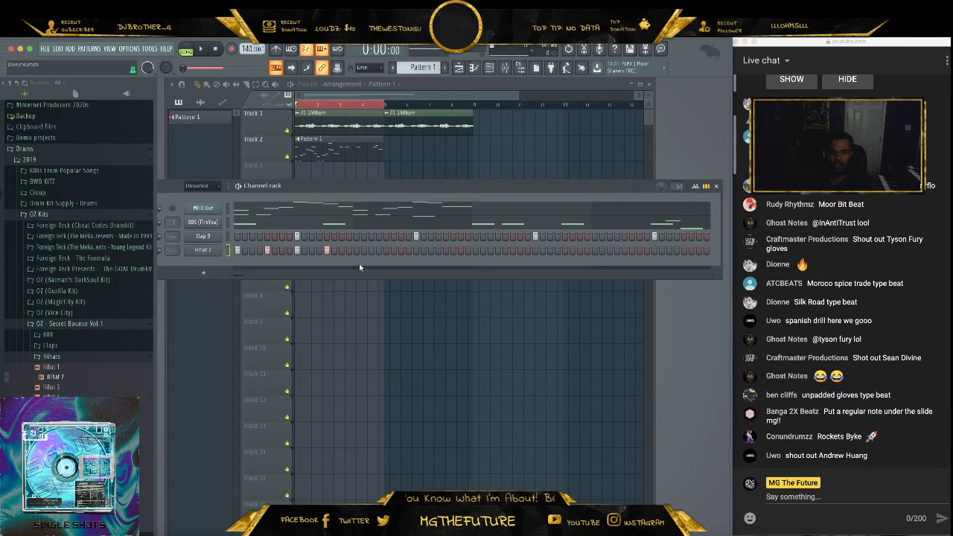
pyautogui.rightClick(216, 253)
pyautogui.click(235, 254)
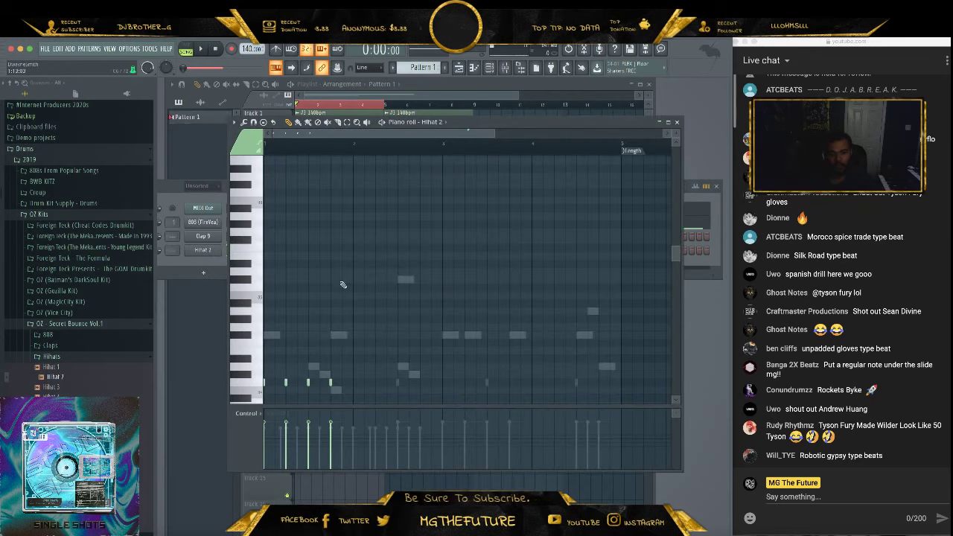
pyautogui.moveTo(493, 135); pyautogui.dragTo(330, 167)
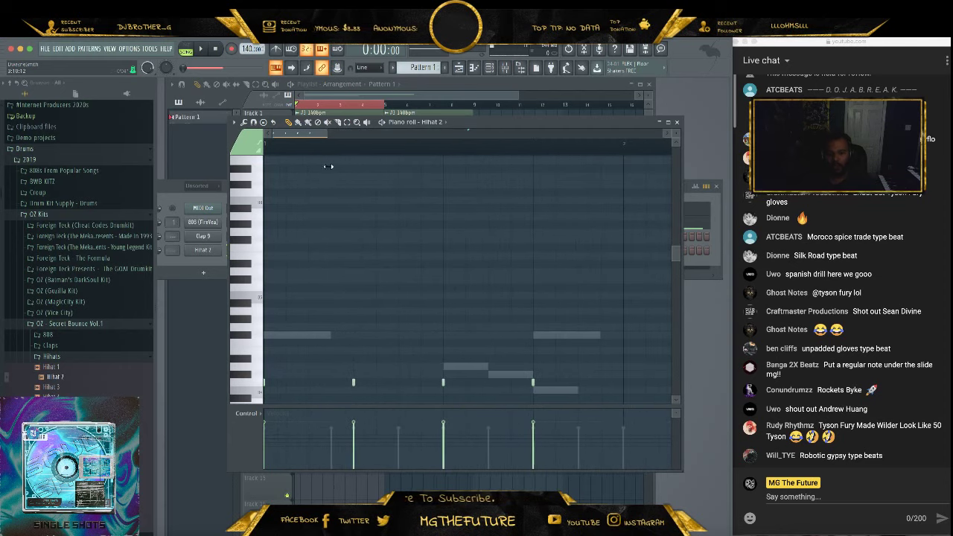
pyautogui.scroll(-3, 494, 282)
pyautogui.moveTo(576, 283); pyautogui.dragTo(225, 328)
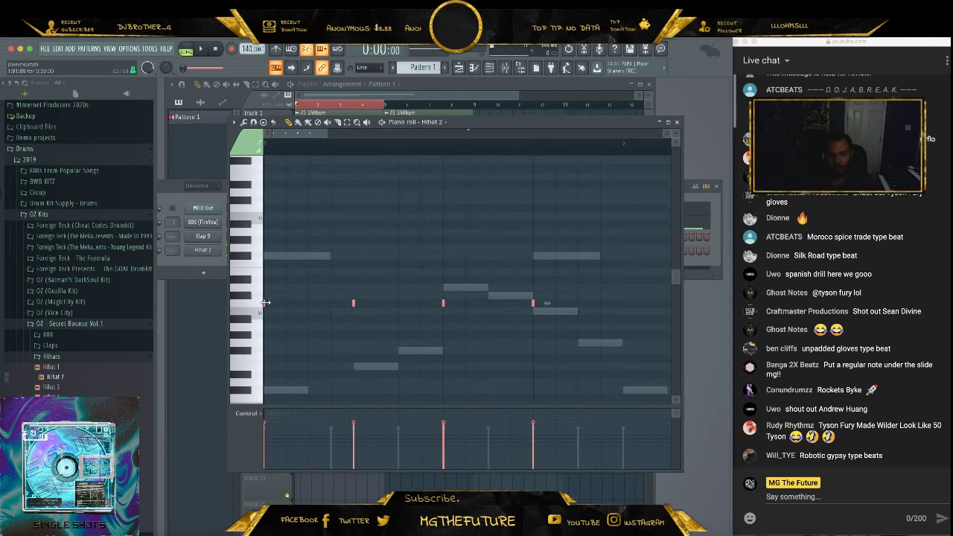
pyautogui.moveTo(265, 302); pyautogui.dragTo(286, 303)
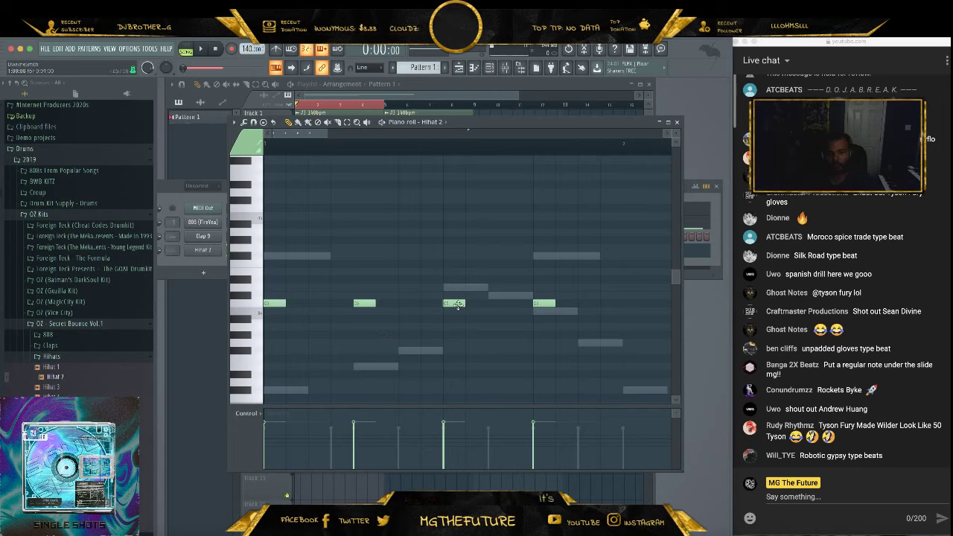
pyautogui.click(456, 303)
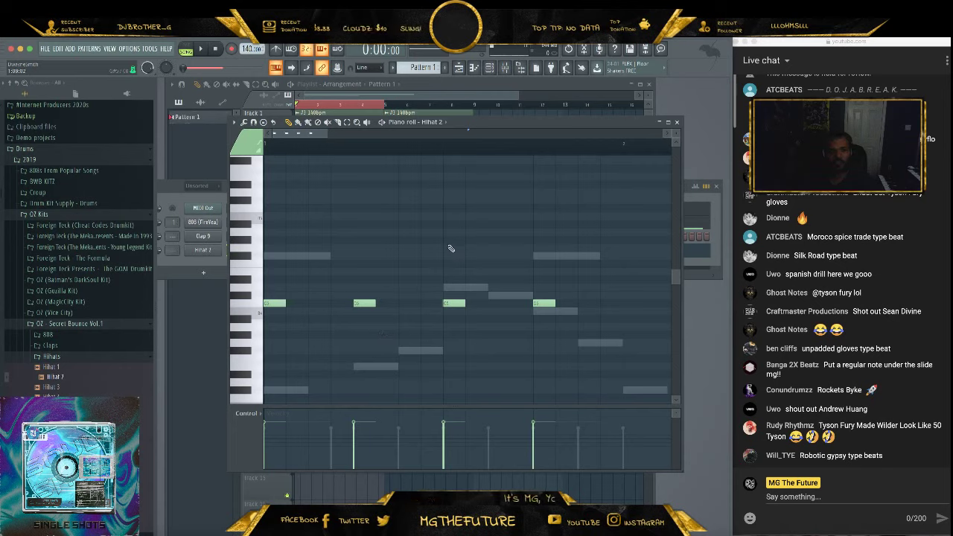
# Set the grid snap to 1/3 step and delete the third hi-hat note in bar 1
pyautogui.click(362, 67)
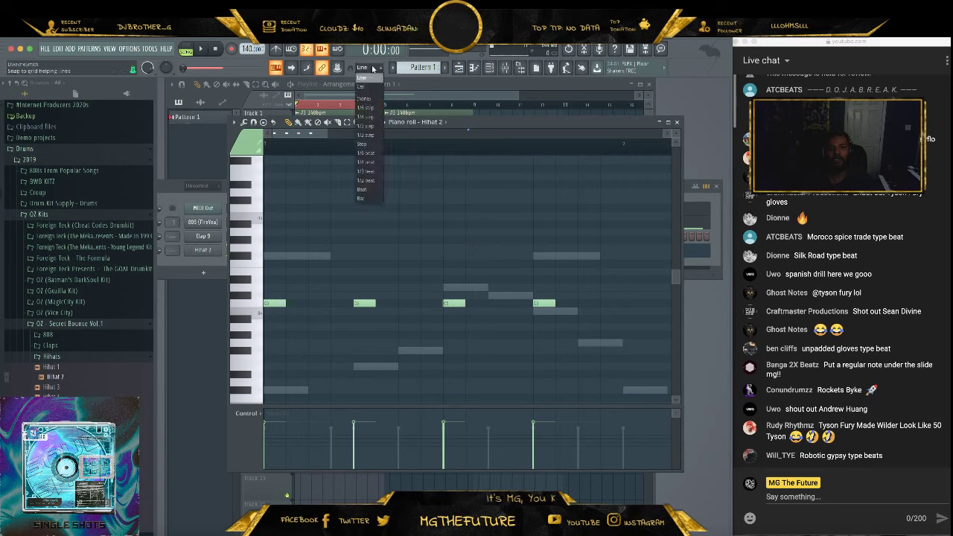
pyautogui.click(366, 153)
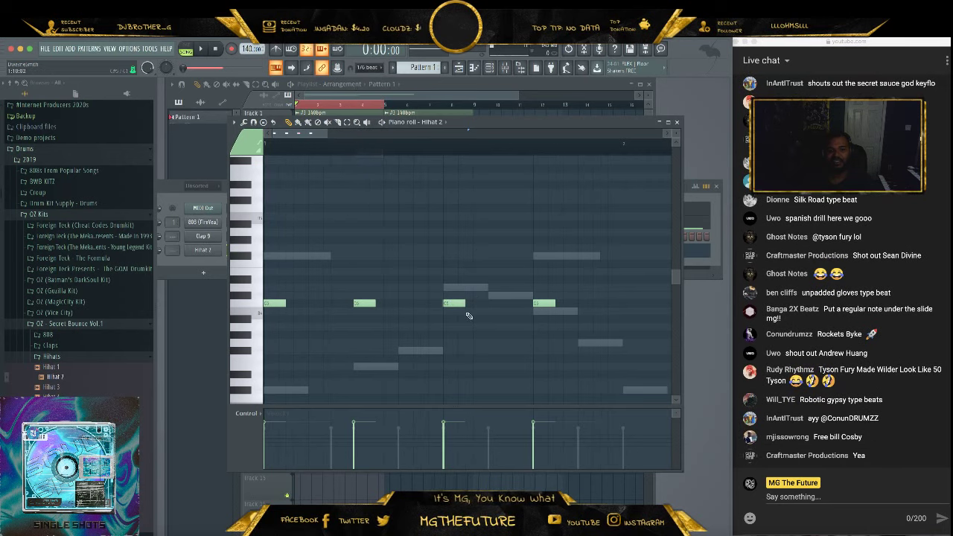
pyautogui.click(370, 68)
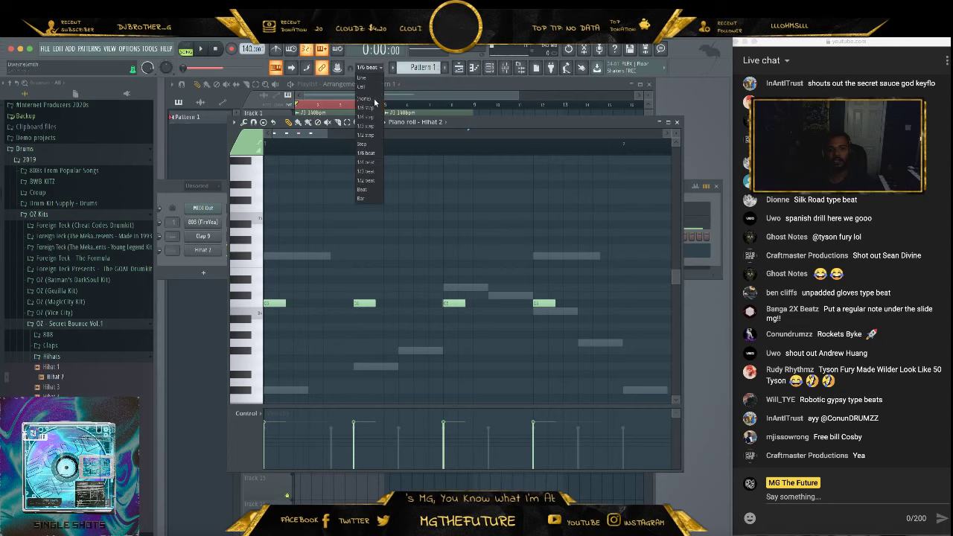
pyautogui.click(371, 126)
pyautogui.rightClick(457, 303)
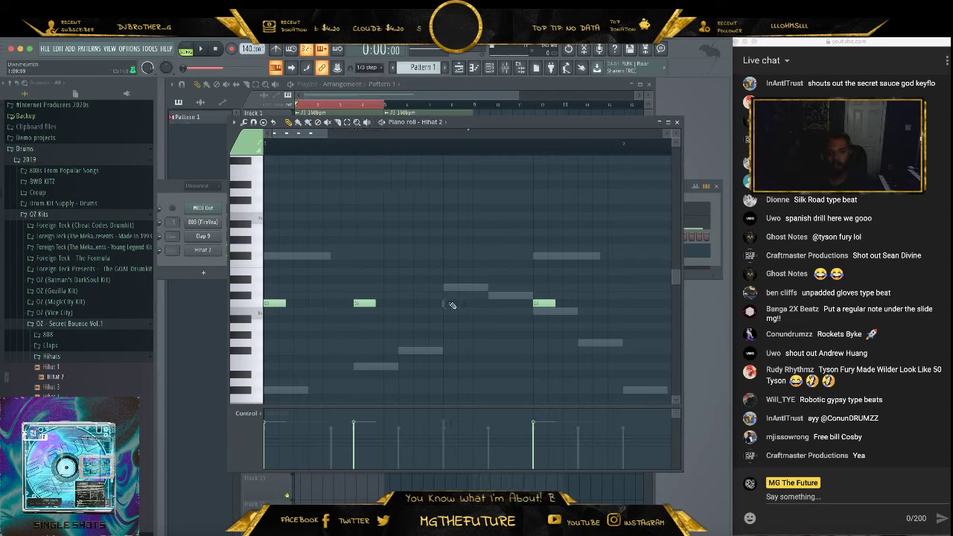
# Place a triplet of 1/3-step C5 hi-hat notes on beat 3 of bar 1 and listen to it
pyautogui.click(443, 303)
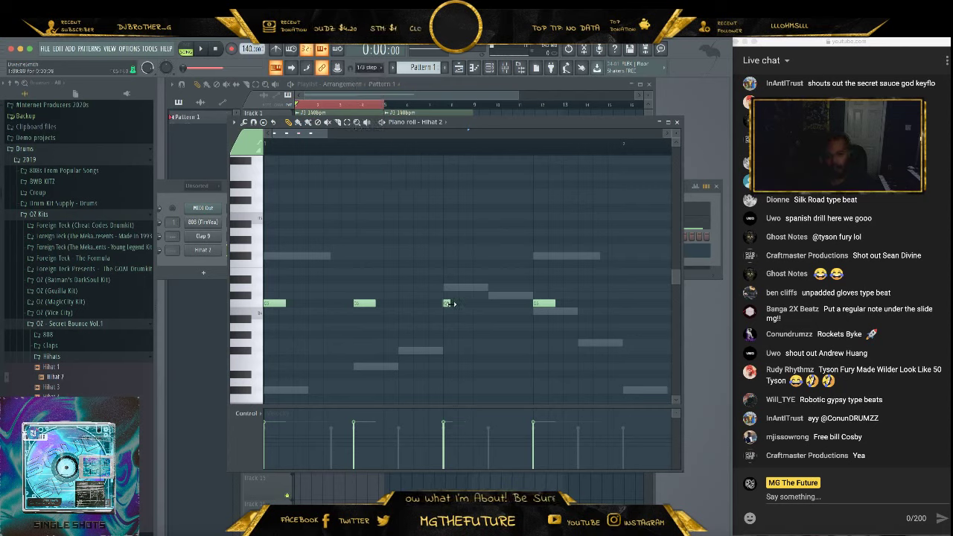
pyautogui.click(457, 304)
pyautogui.press('space')
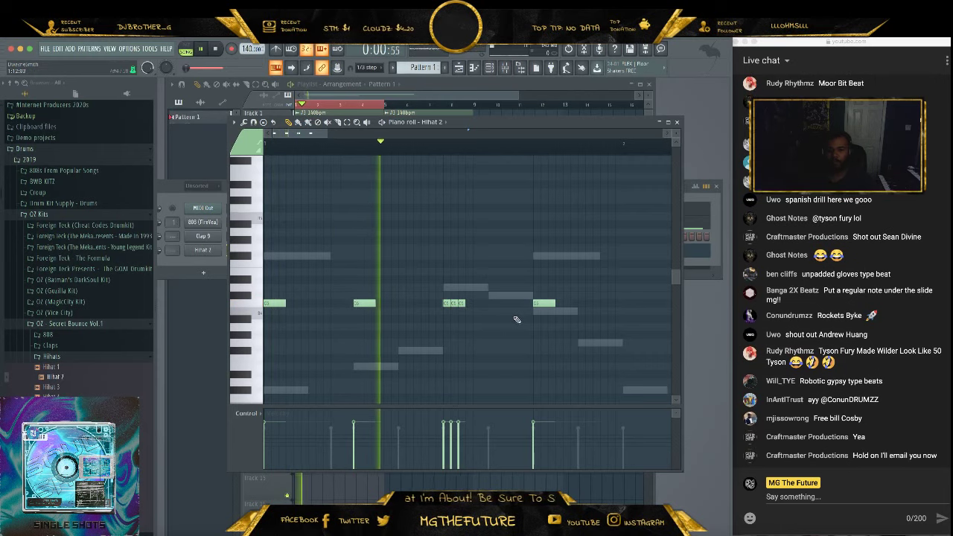
pyautogui.press('space')
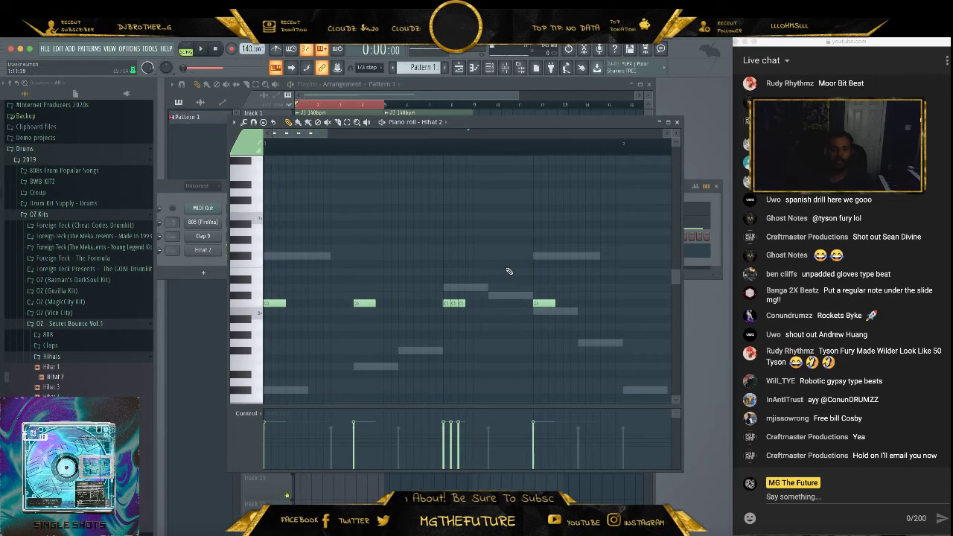
# Replace the hi-hat note on beat 4 of bar 1 with four 1/4-step notes and play it back
pyautogui.rightClick(549, 303)
pyautogui.click(382, 72)
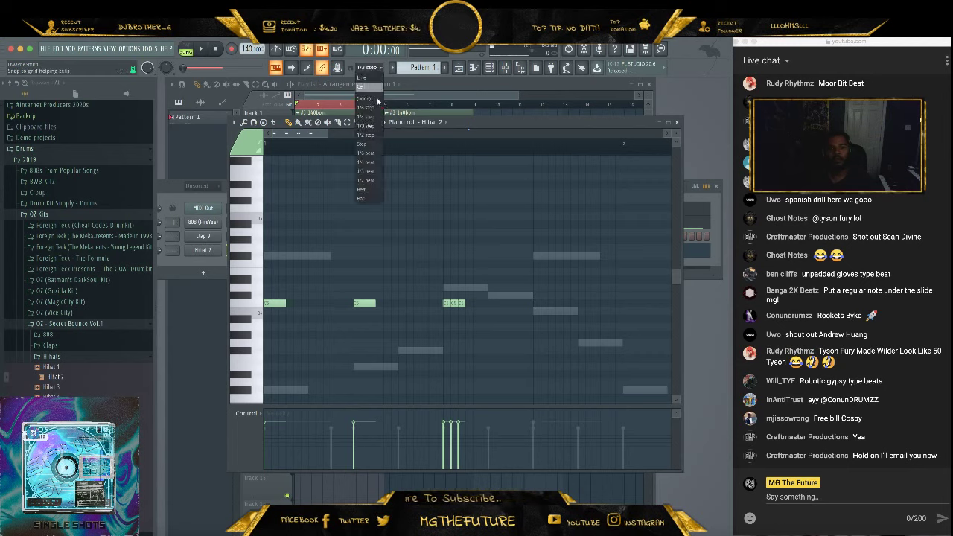
pyautogui.click(370, 119)
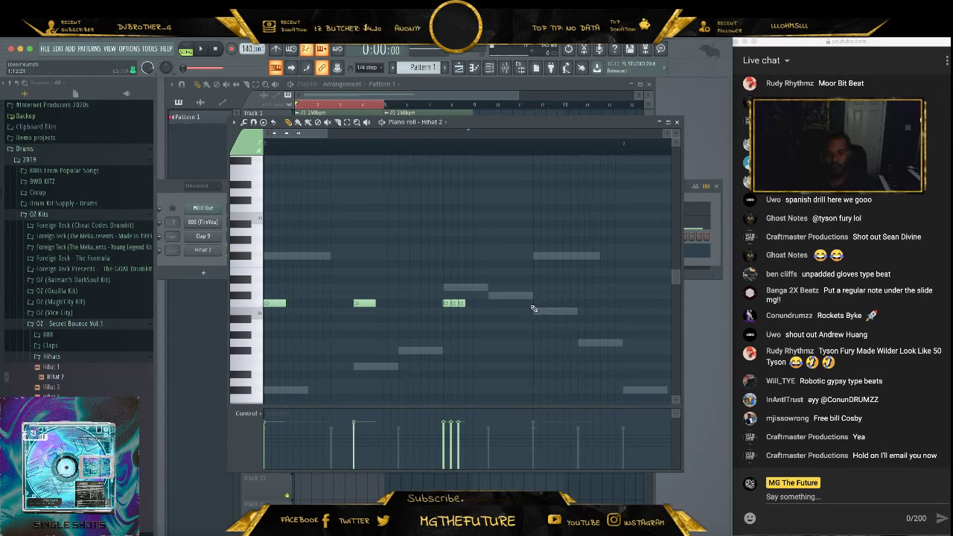
pyautogui.click(536, 303)
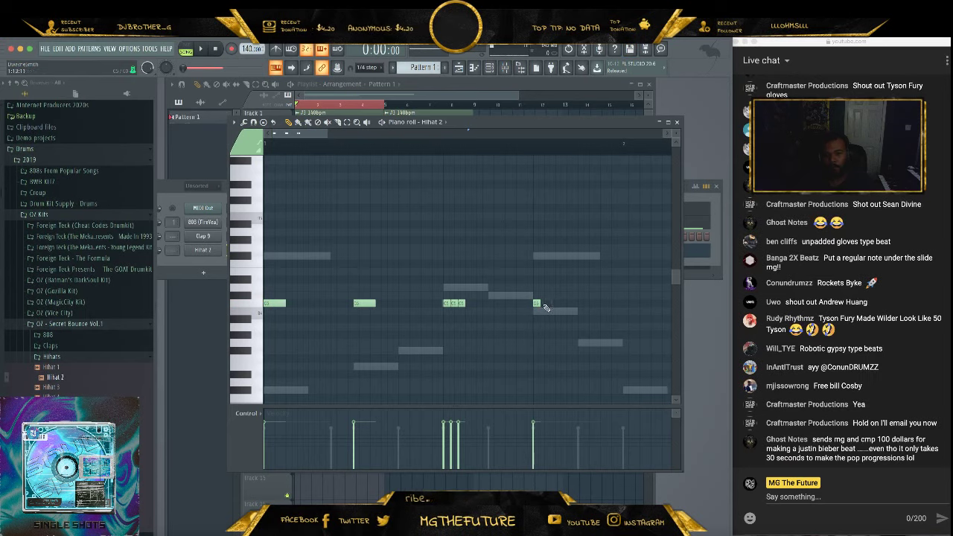
pyautogui.click(537, 303)
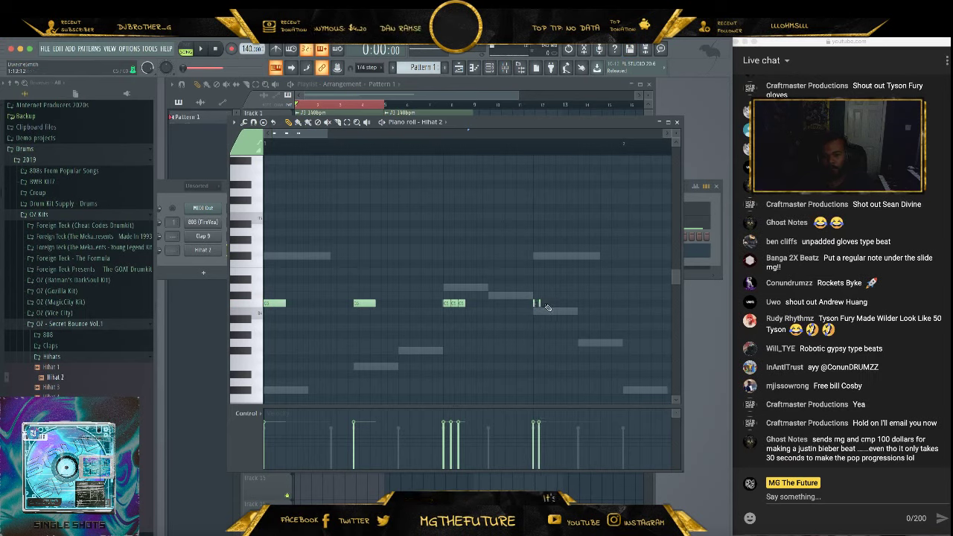
pyautogui.click(552, 304)
pyautogui.press('space')
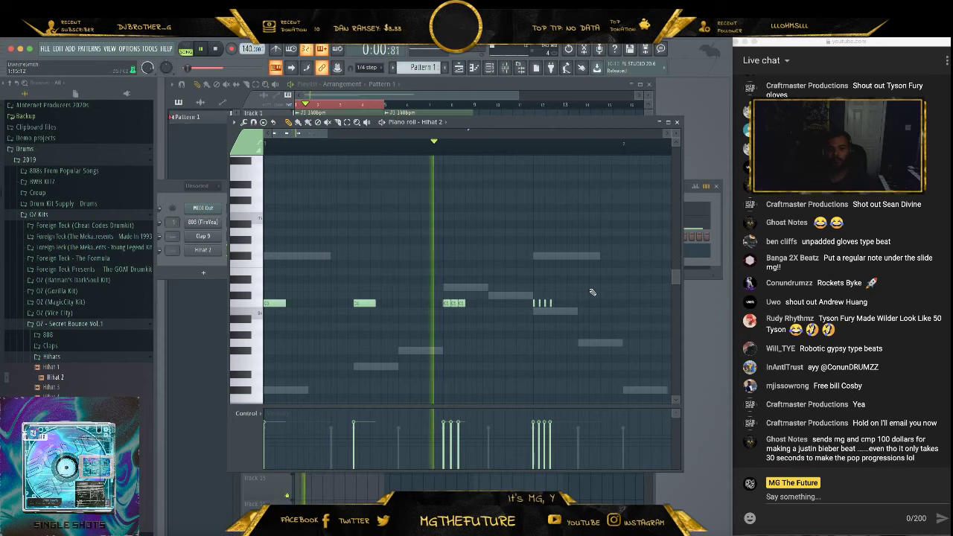
pyautogui.press('space')
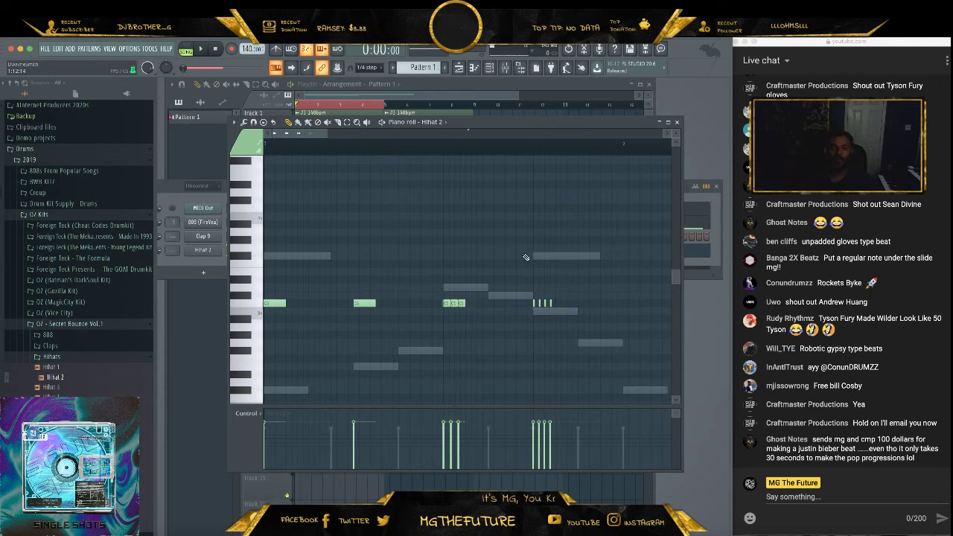
# Set the grid snap to Step, add one-step hi-hat notes on steps 3, 7, 11 and 15, and play the bar
pyautogui.click(365, 68)
pyautogui.click(369, 145)
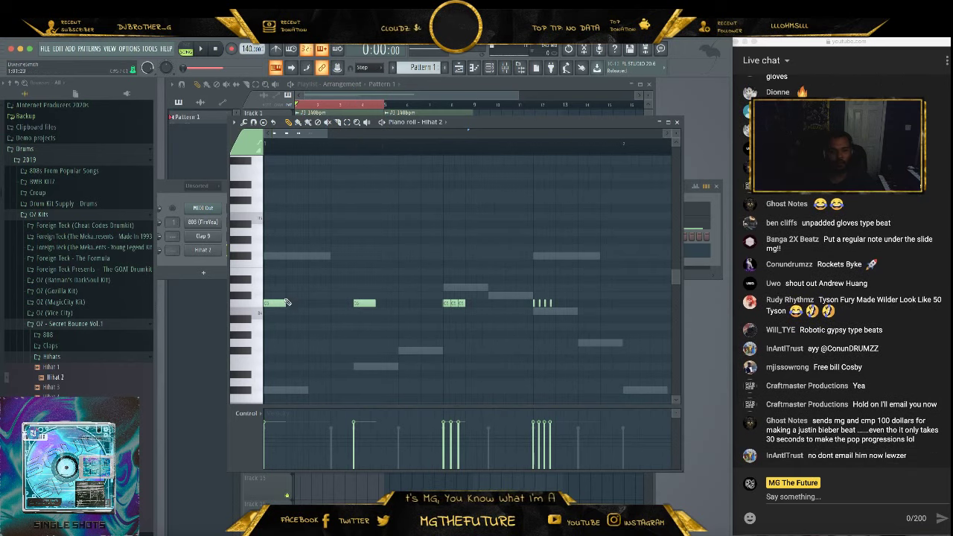
pyautogui.click(313, 304)
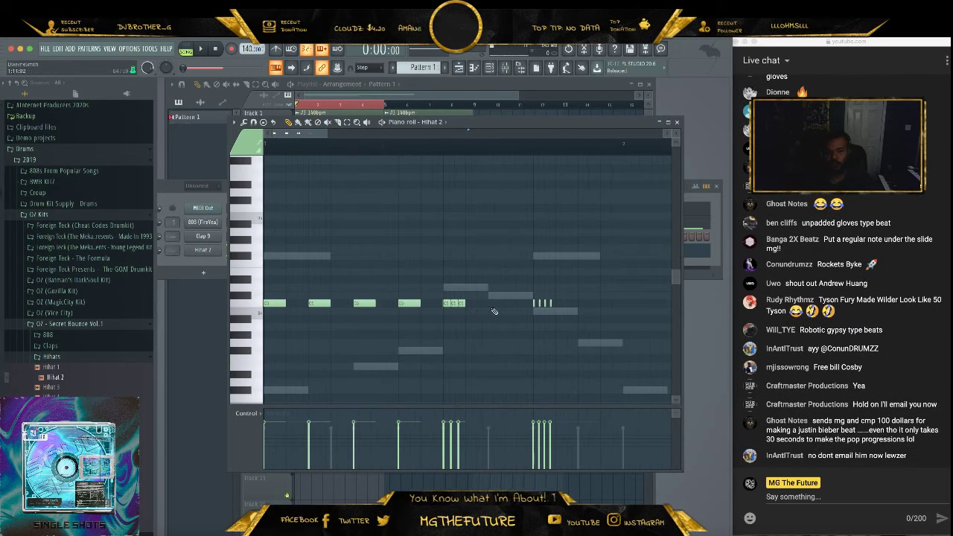
pyautogui.click(583, 303)
pyautogui.press('space')
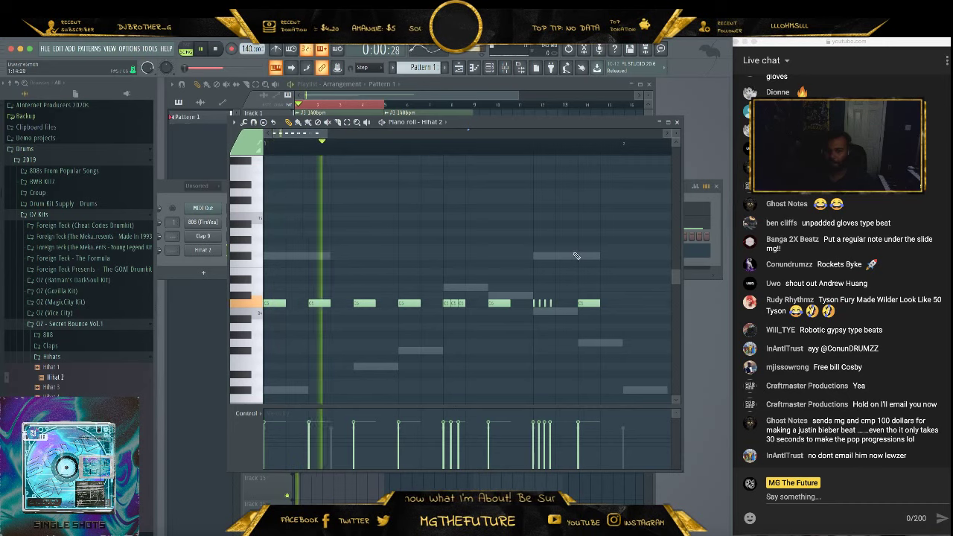
pyautogui.press('space')
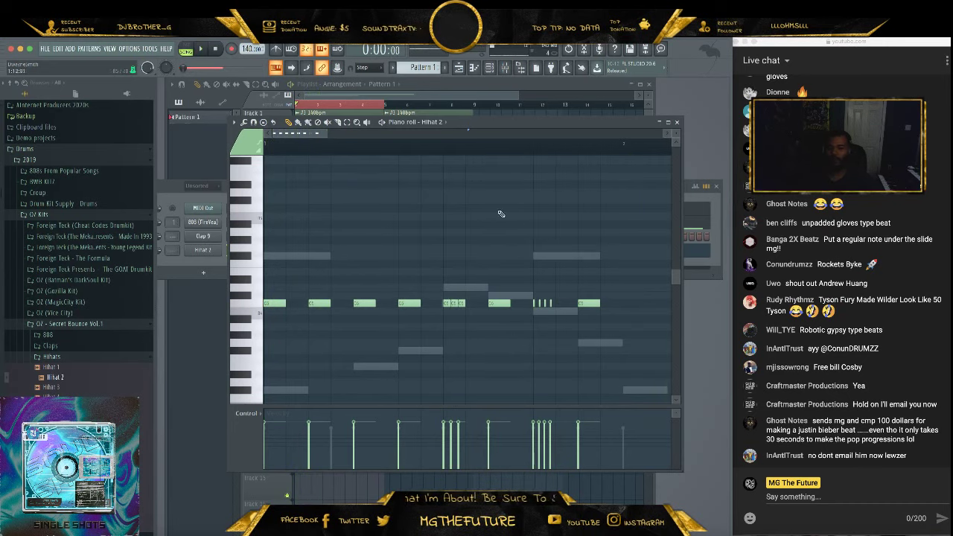
# Vary the hi-hat velocities in bar 1 with rising levels in the rolls, and duplicate the bar's notes into bar 2
pyautogui.moveTo(325, 133); pyautogui.dragTo(358, 133)
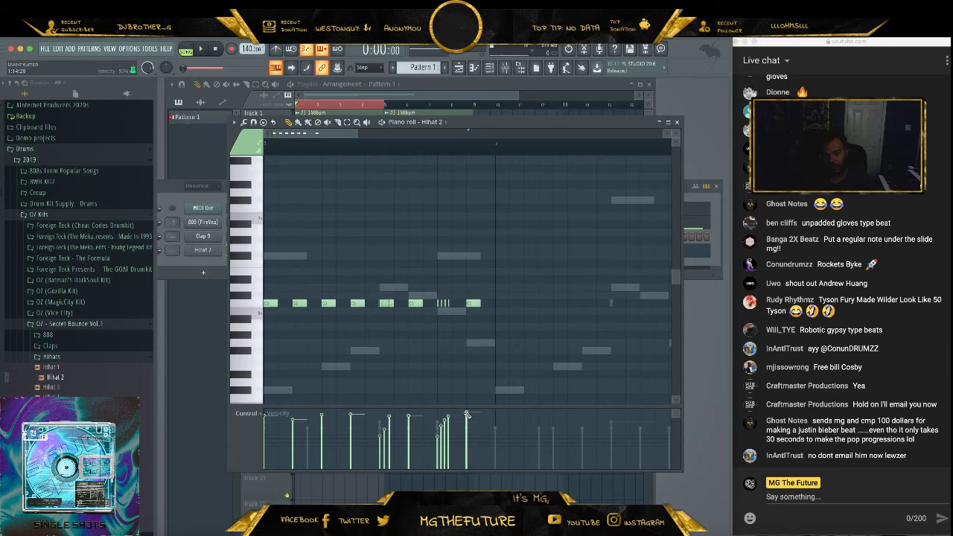
pyautogui.moveTo(359, 134); pyautogui.dragTo(447, 146)
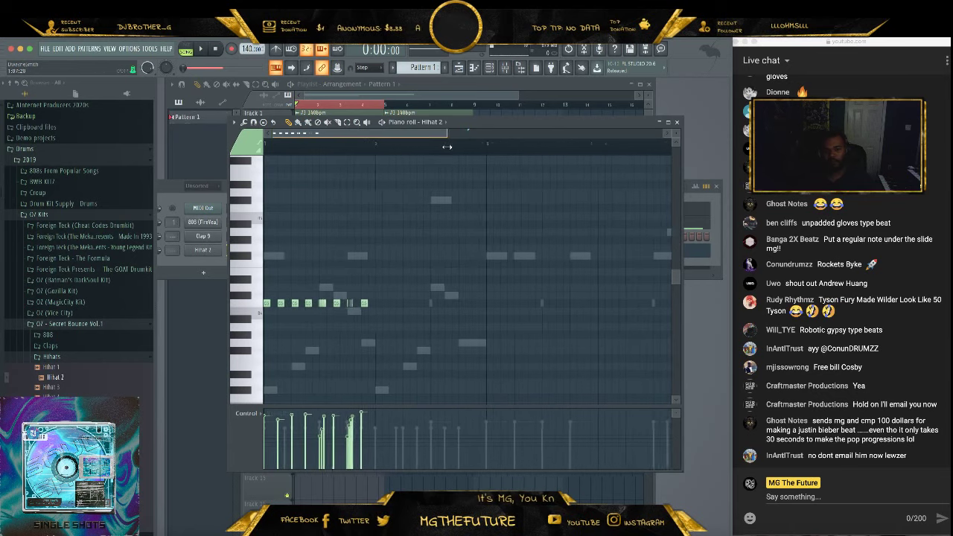
pyautogui.moveTo(441, 292); pyautogui.dragTo(382, 307)
pyautogui.keyDown('super'); pyautogui.click(427, 350); pyautogui.keyUp('super')
# Move the four-note hi-hat roll on beat 4 of bar 2 down three semitones and listen to the result
pyautogui.moveTo(444, 135); pyautogui.dragTo(394, 135)
pyautogui.moveTo(486, 275); pyautogui.dragTo(464, 324)
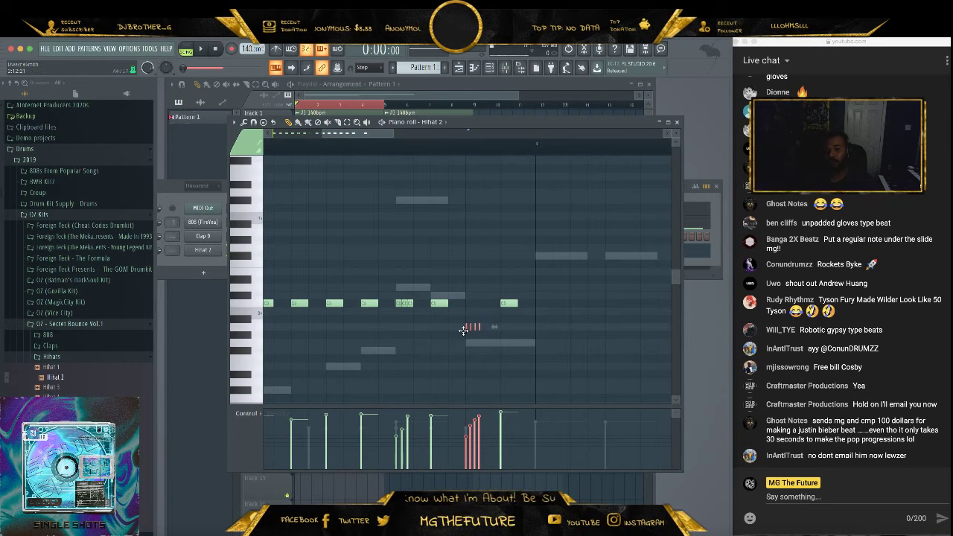
pyautogui.press('space')
pyautogui.moveTo(371, 135); pyautogui.dragTo(447, 139)
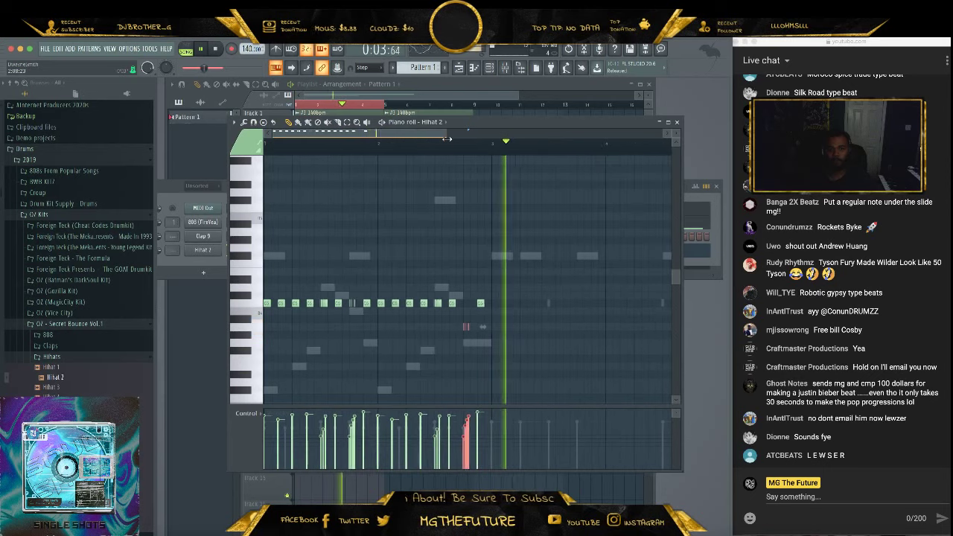
pyautogui.press('space')
# Select all hi-hat notes in bars 1 and 2 and duplicate them into bars 3 and 4
pyautogui.moveTo(526, 259); pyautogui.dragTo(264, 371)
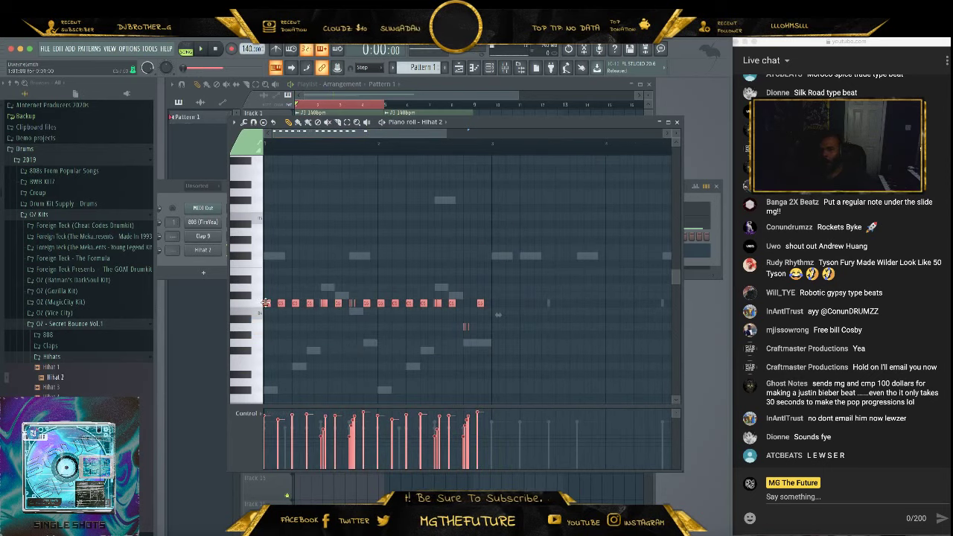
pyautogui.hotkey('ctrl', 'b')
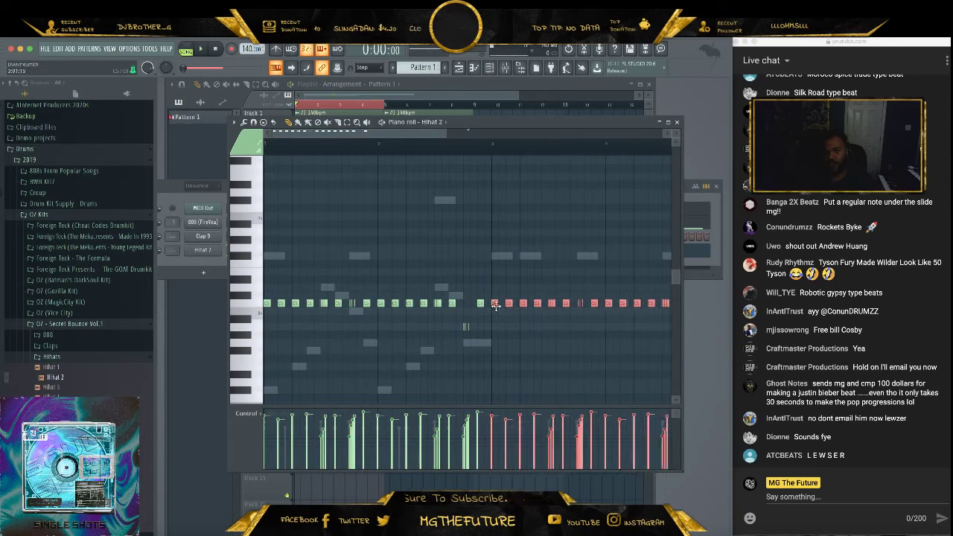
pyautogui.rightClick(487, 270)
# In bar 4, replace the final hit with a four-note C5 roll and the beat 2 hit with a copied triplet, then listen
pyautogui.moveTo(419, 132); pyautogui.dragTo(489, 142)
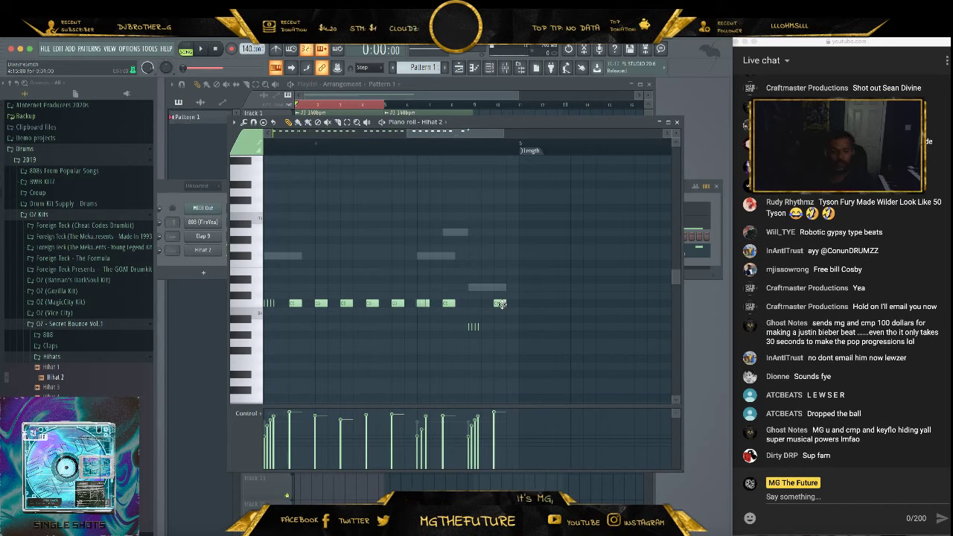
pyautogui.moveTo(500, 315)
pyautogui.mouseDown()
pyautogui.moveTo(466, 346)
pyautogui.moveTo(499, 303)
pyautogui.mouseUp()
pyautogui.moveTo(475, 136); pyautogui.dragTo(445, 138)
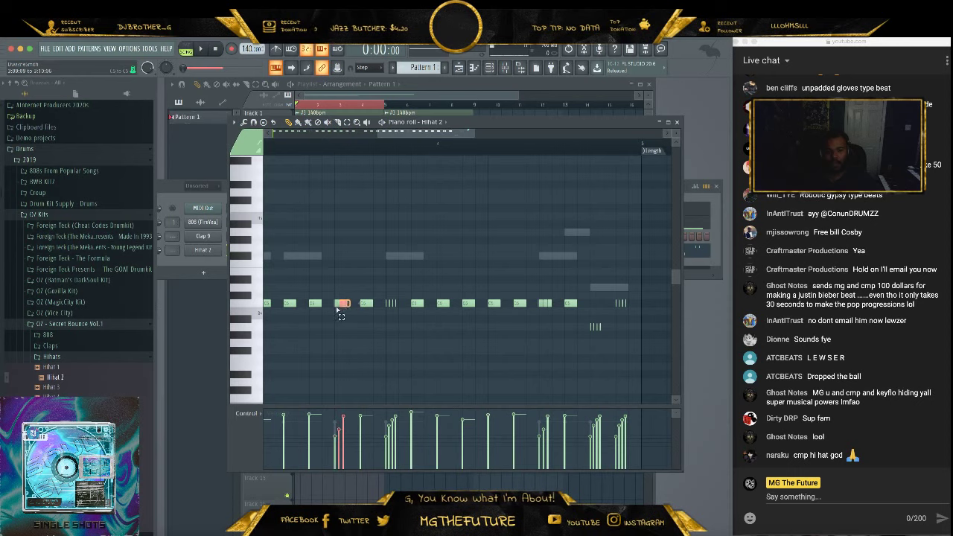
pyautogui.moveTo(350, 285); pyautogui.dragTo(323, 314)
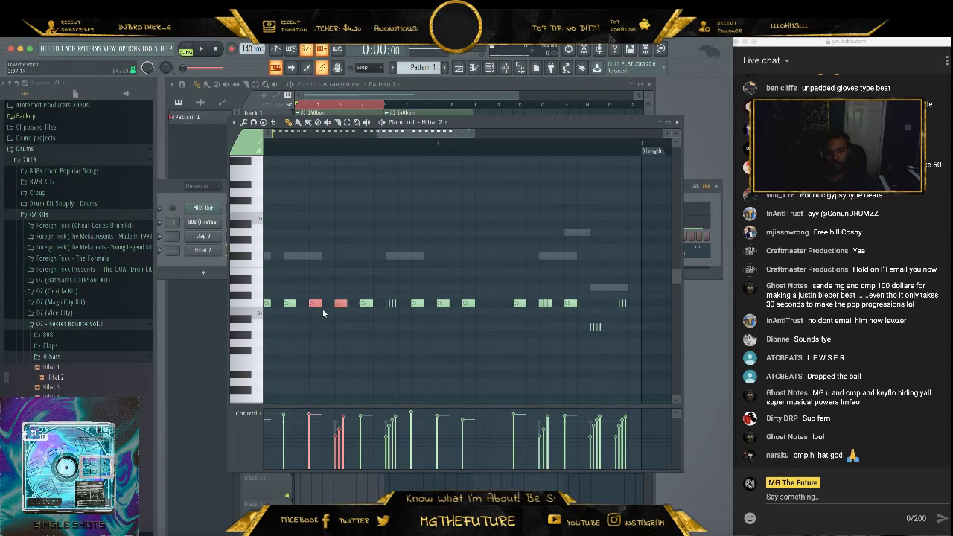
pyautogui.moveTo(359, 276); pyautogui.dragTo(494, 305)
pyautogui.press('space')
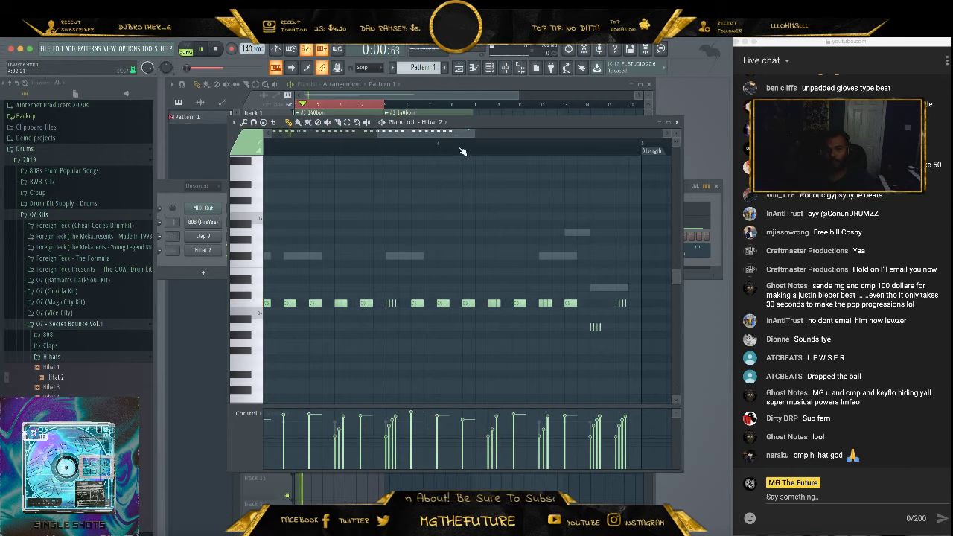
pyautogui.moveTo(368, 131); pyautogui.dragTo(492, 149)
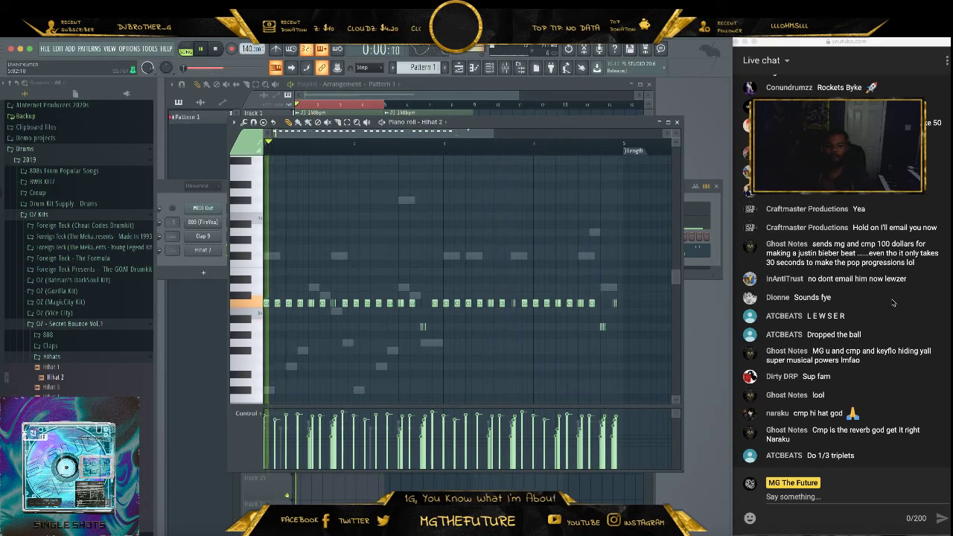
pyautogui.press('space')
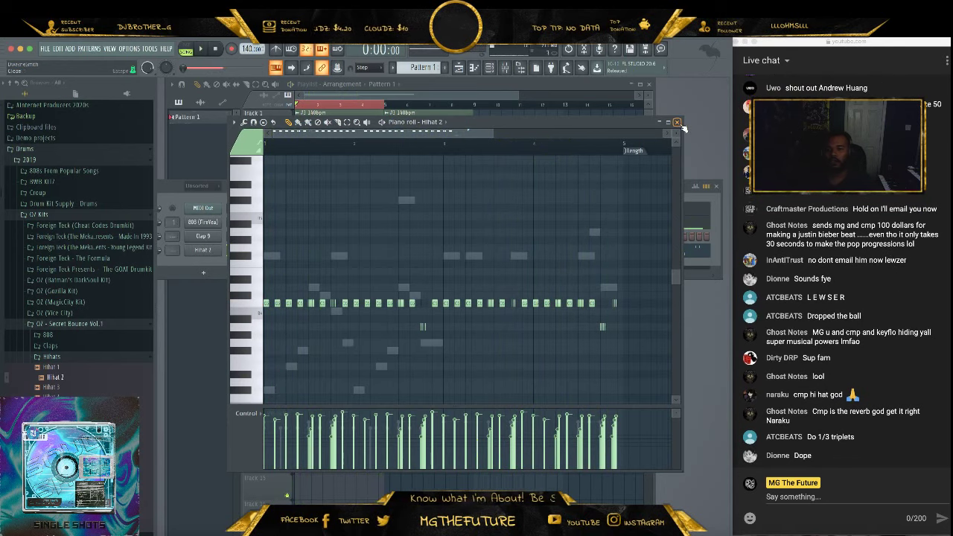
# Close the piano roll, audition samples in the Openhats folder, and load OpenShort 2 as a new channel
pyautogui.click(677, 122)
pyautogui.moveTo(425, 191); pyautogui.dragTo(438, 183)
pyautogui.click(84, 358)
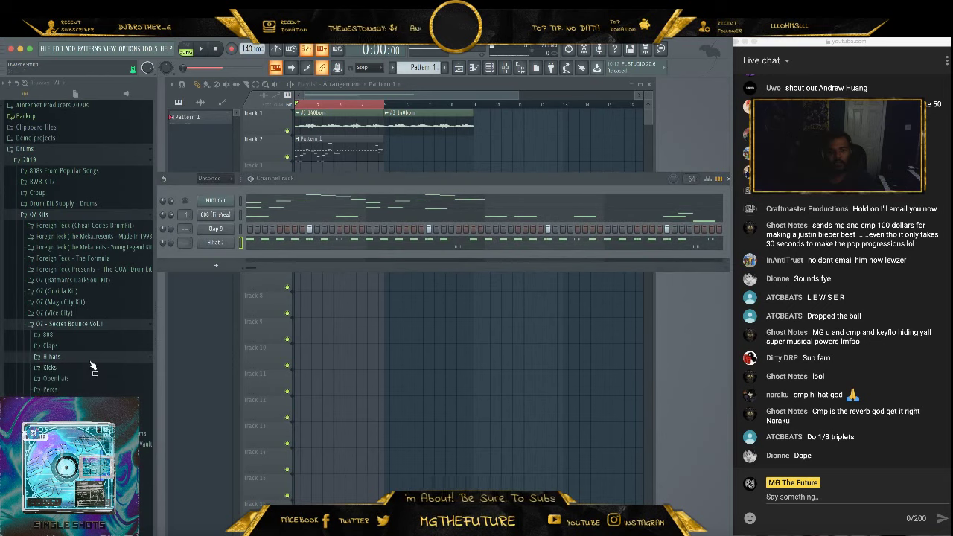
pyautogui.click(91, 379)
pyautogui.scroll(-5, 109, 371)
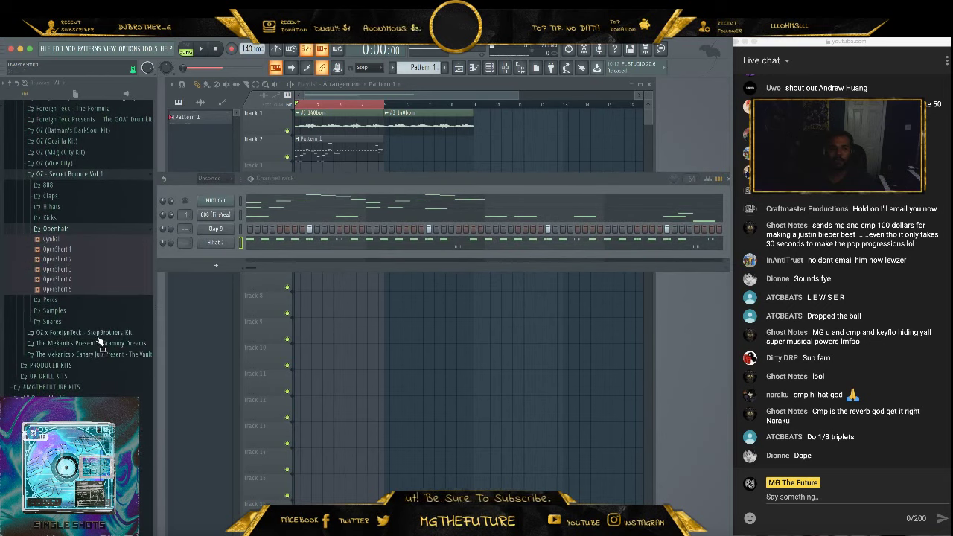
pyautogui.scroll(2, 98, 337)
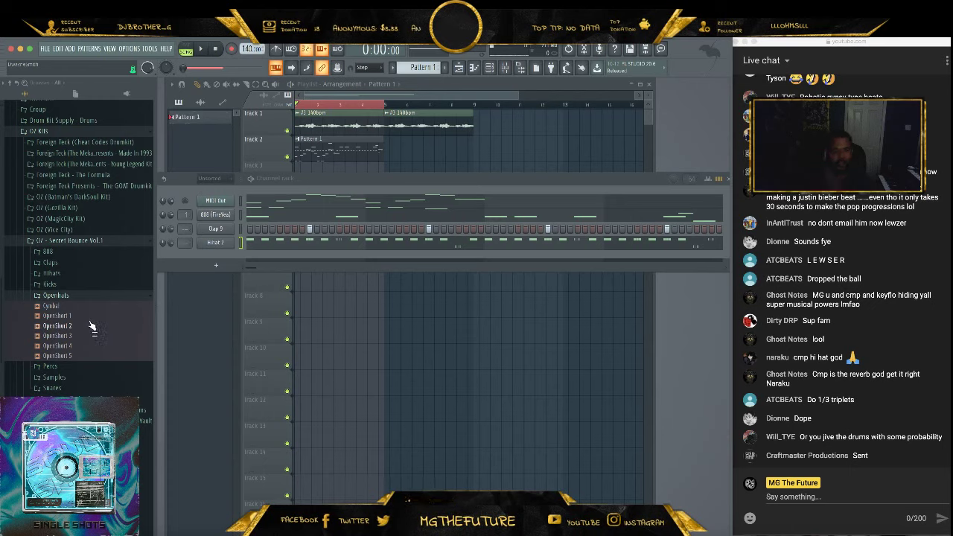
pyautogui.click(87, 346)
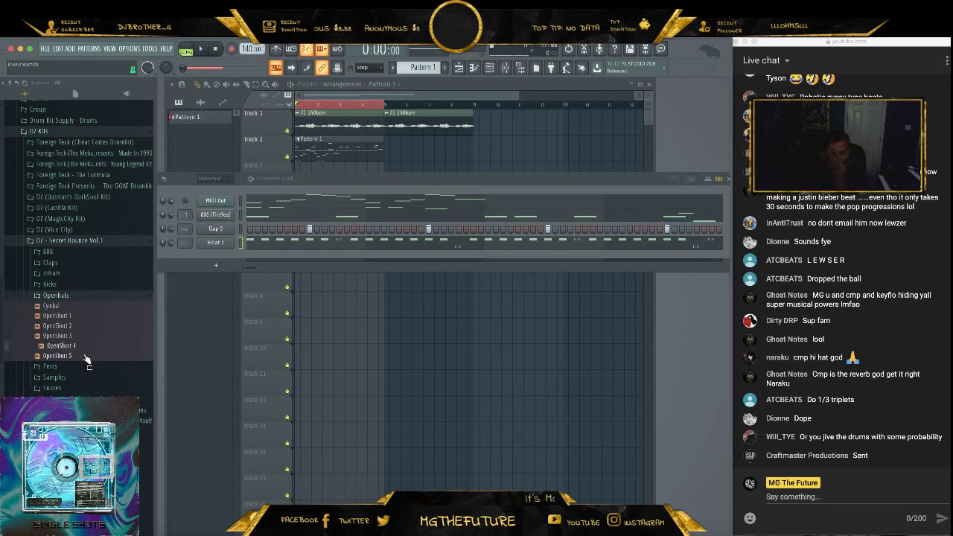
pyautogui.moveTo(87, 327); pyautogui.dragTo(215, 263)
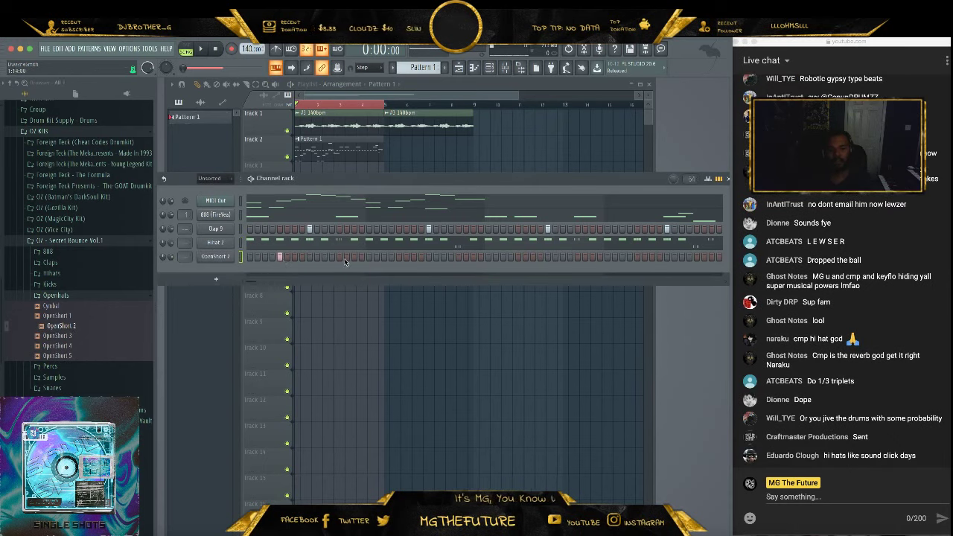
# Shorten the playback loop to the start of the pattern and add OpenShort 2 hits on steps 13, 21 and 29
pyautogui.click(467, 95)
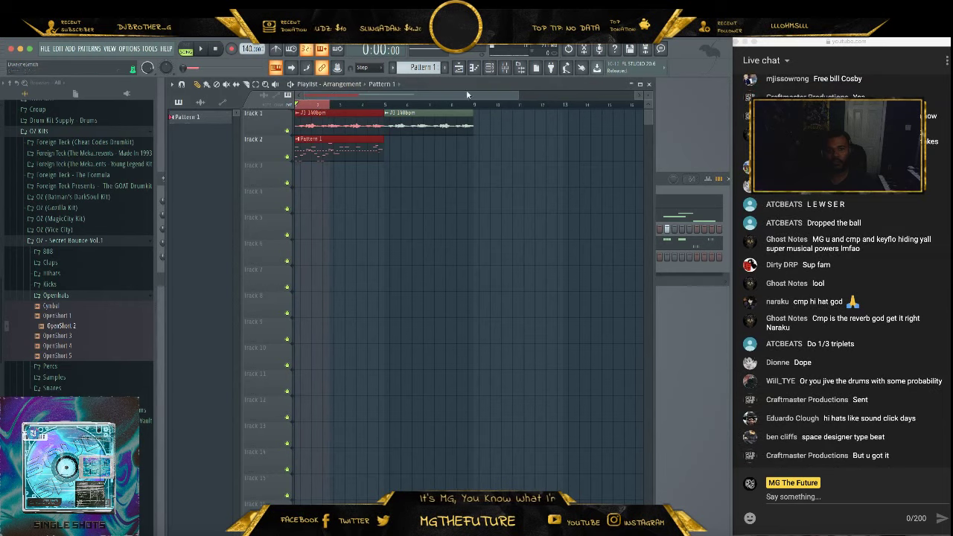
pyautogui.click(664, 183)
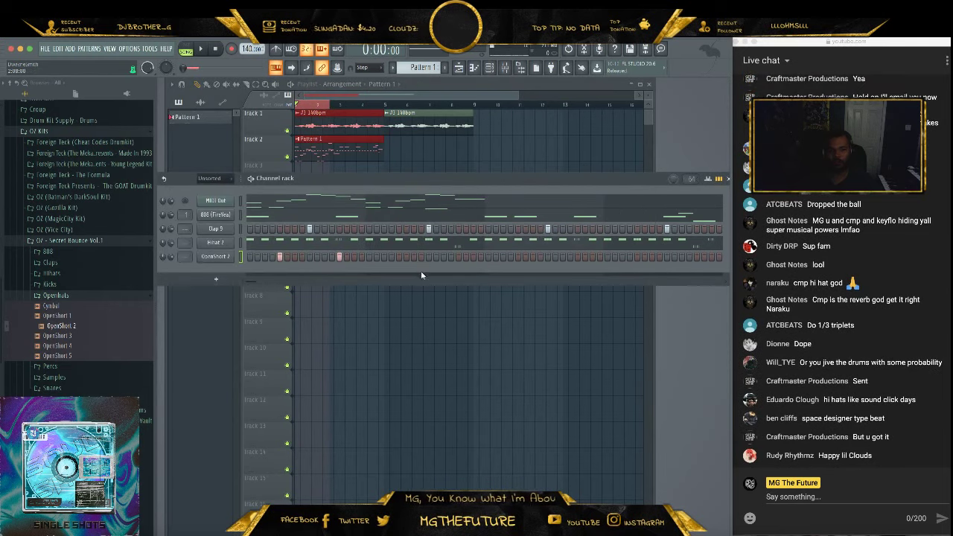
pyautogui.press('space')
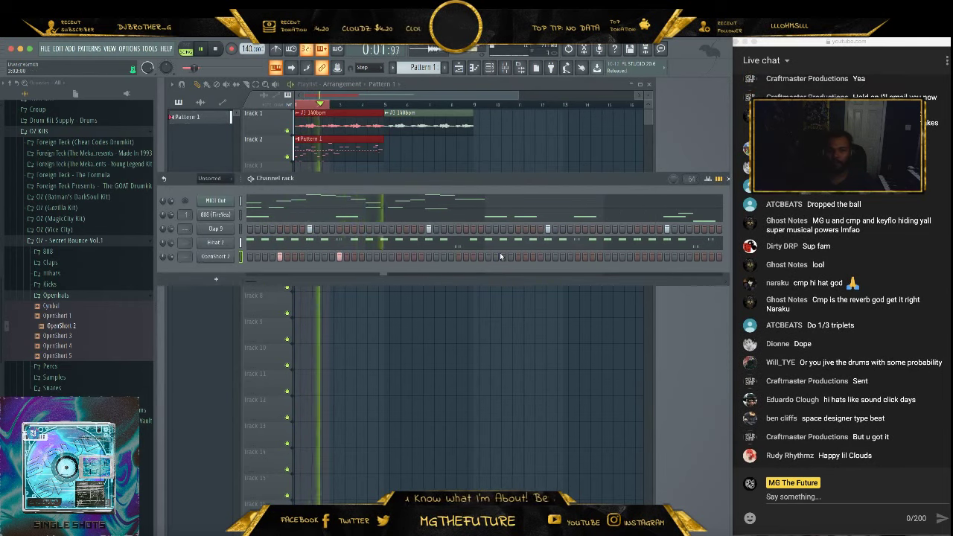
pyautogui.press('space')
pyautogui.click(400, 257)
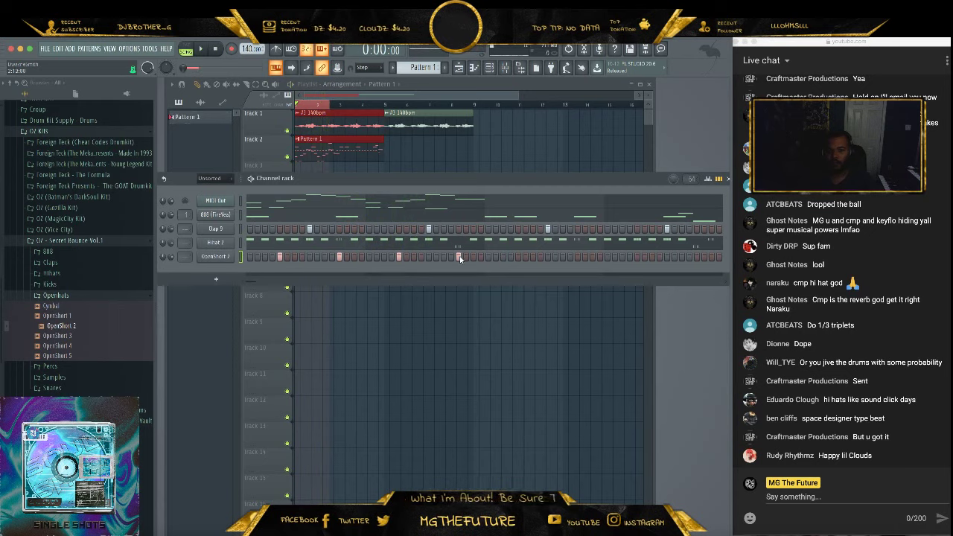
# Set the global snap to Line and loop playback over exactly bars 1 and 2 of the playlist
pyautogui.click(318, 105)
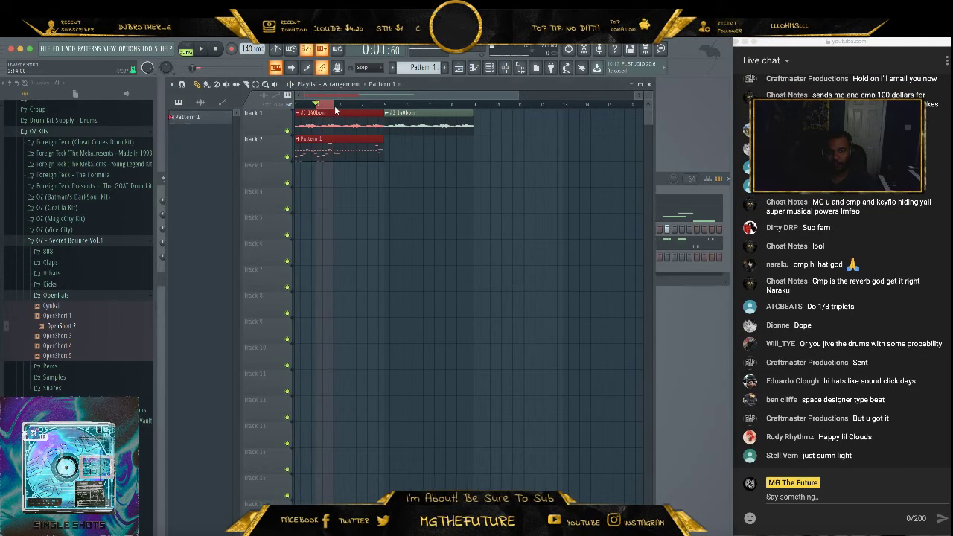
pyautogui.press('space')
pyautogui.click(658, 189)
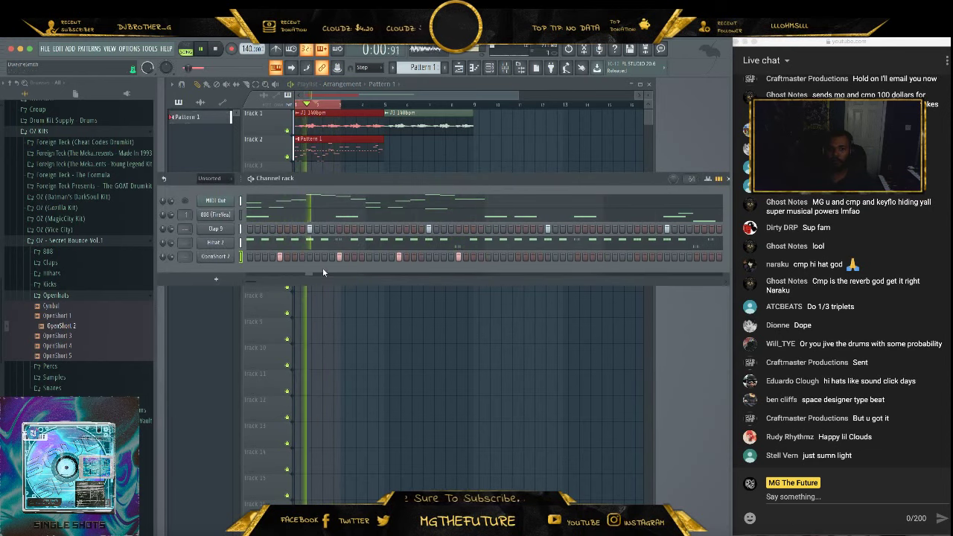
pyautogui.press('space')
pyautogui.click(372, 67)
pyautogui.click(374, 86)
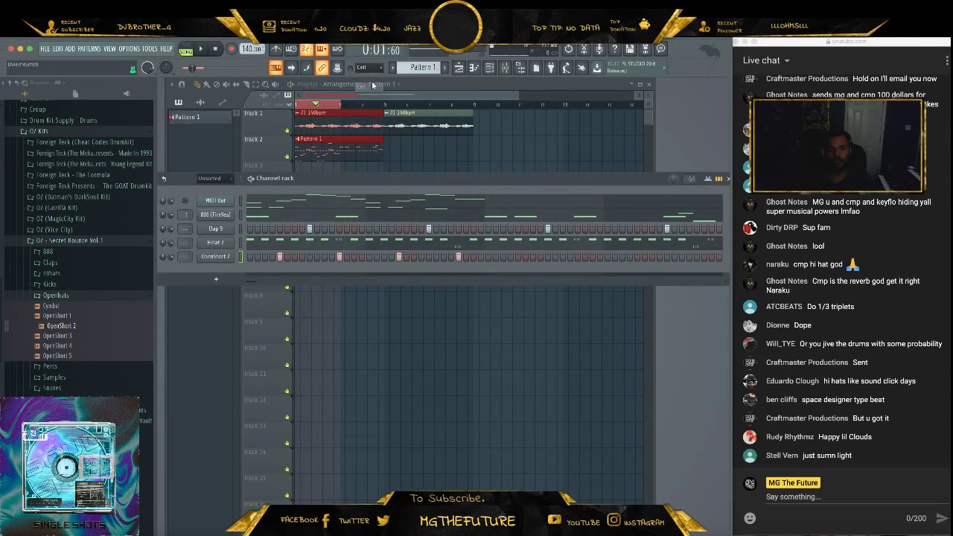
pyautogui.click(369, 69)
pyautogui.click(368, 78)
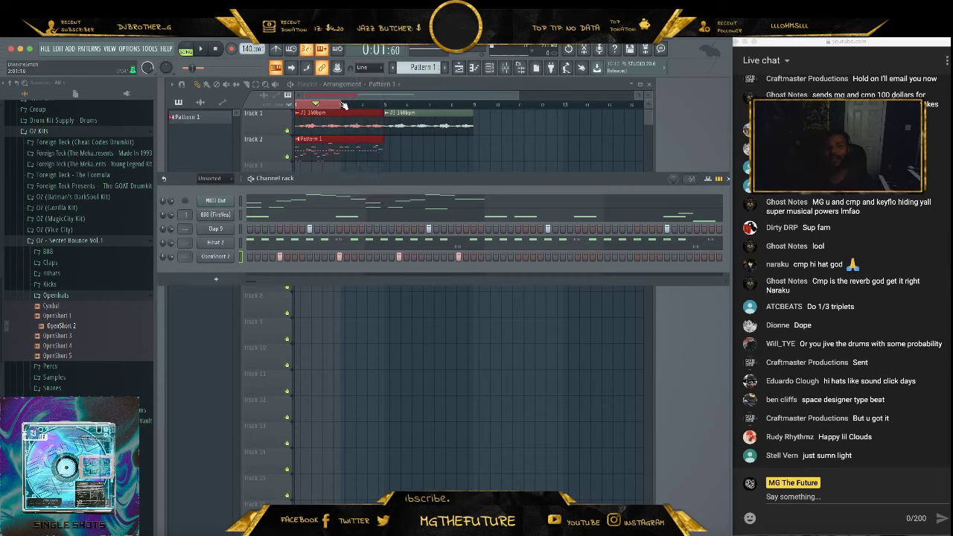
pyautogui.click(252, 110)
pyautogui.click(659, 186)
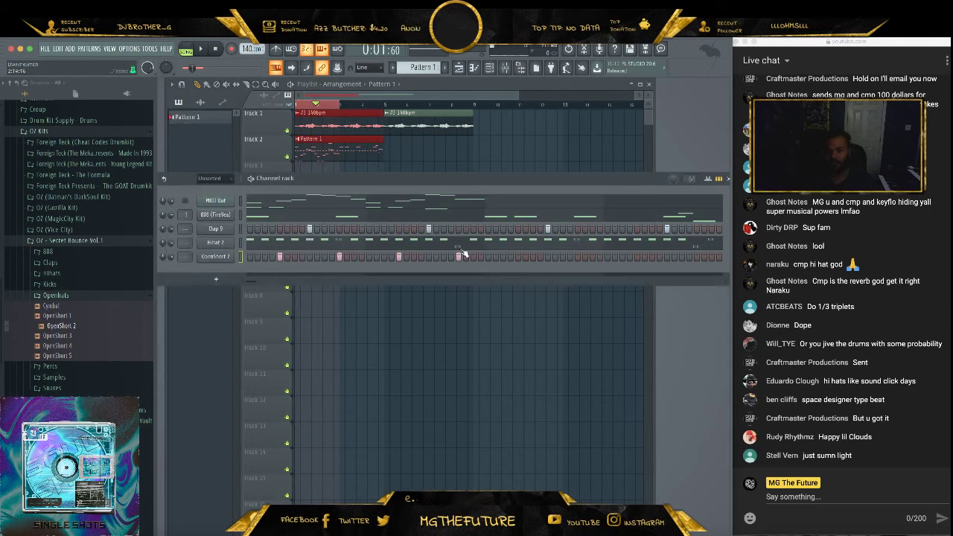
# Listen to the loop, shift the OpenShort 2 hits to steps 1, 9, 17 and 25, and play it again
pyautogui.press('space')
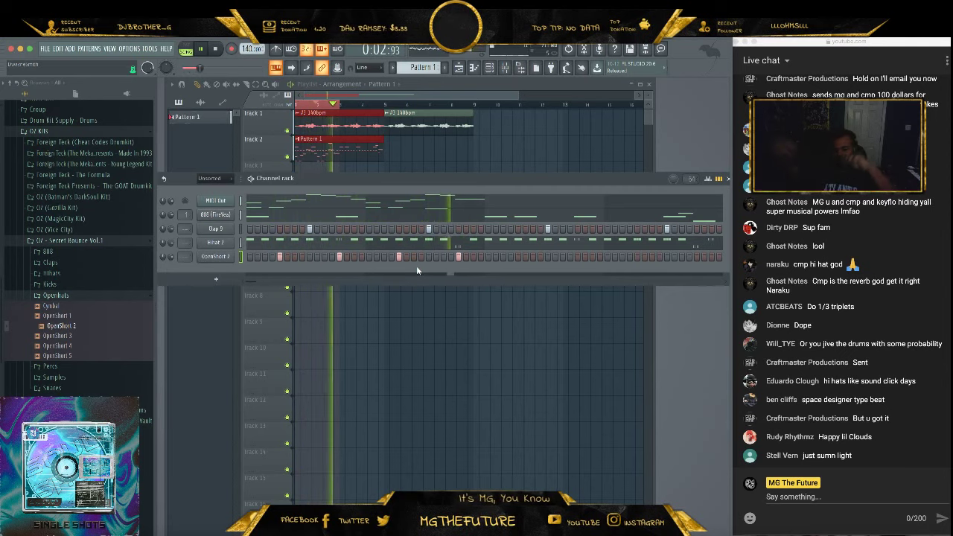
pyautogui.press('space')
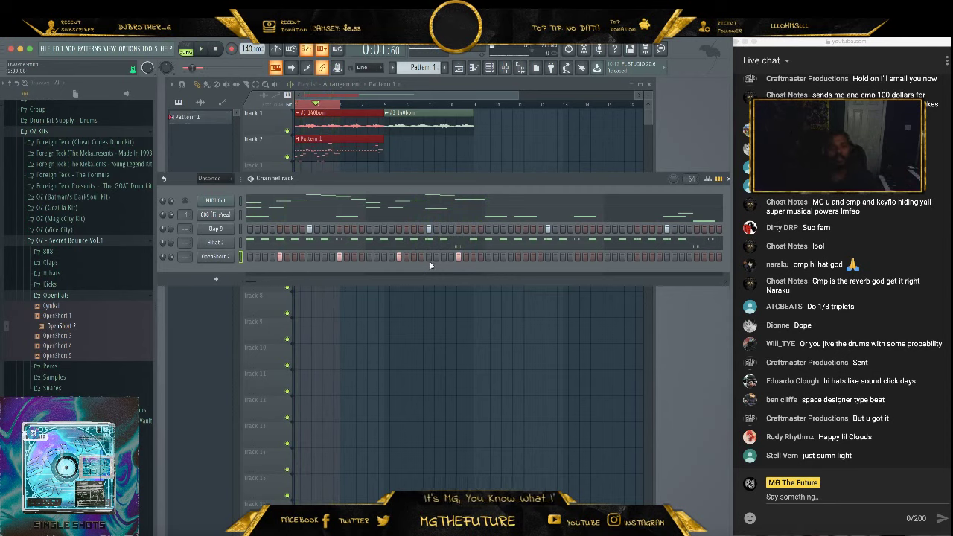
pyautogui.click(250, 258)
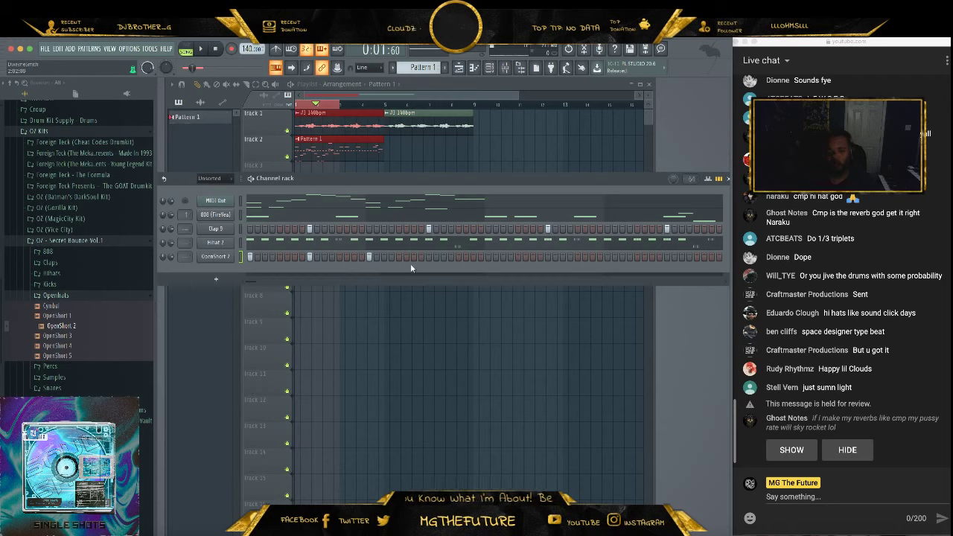
pyautogui.press('space')
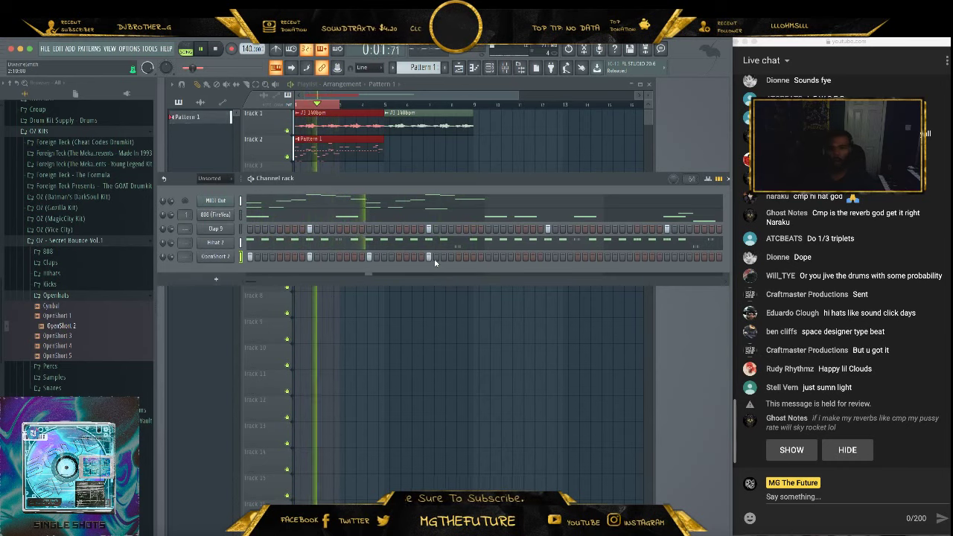
# Try the OpenShort 2 hits on steps 5, 13, 21 and 29 again, listen, and clear the row
pyautogui.moveTo(429, 257); pyautogui.dragTo(260, 256)
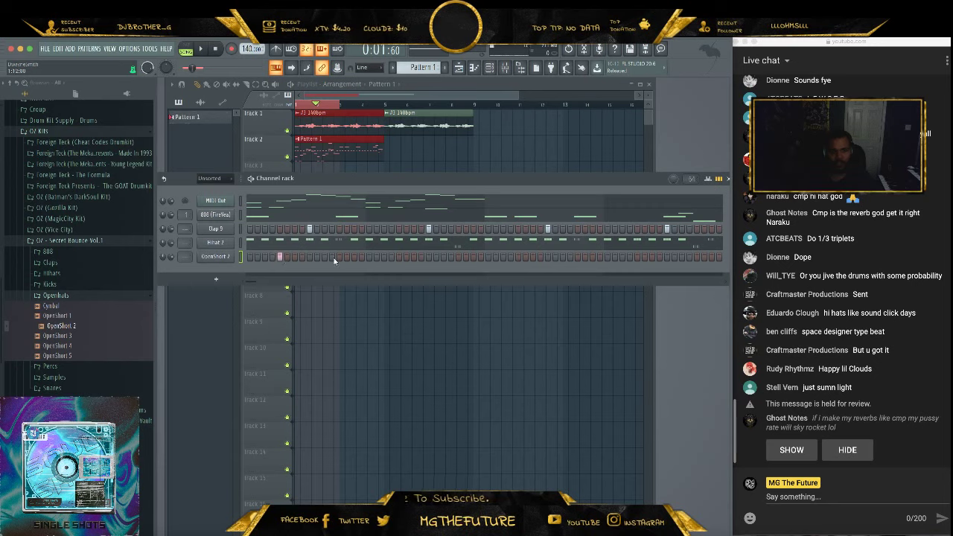
pyautogui.click(458, 257)
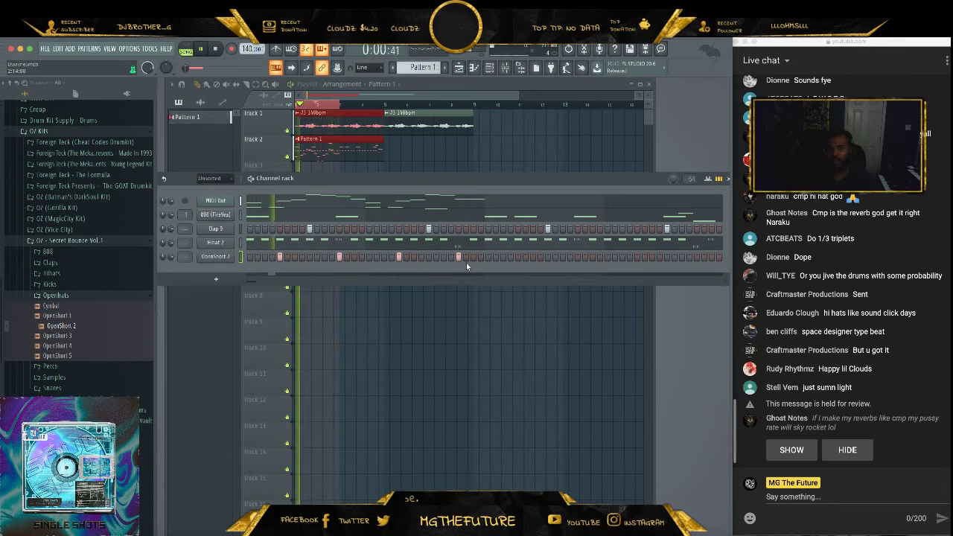
pyautogui.moveTo(461, 258); pyautogui.dragTo(237, 246)
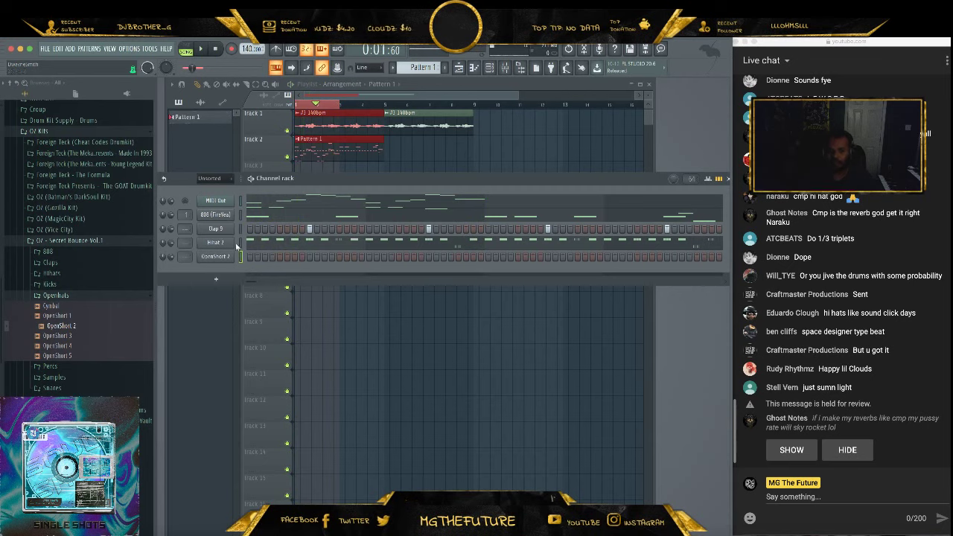
# Place OpenShort 2 hits on steps 7 and 23 and listen to the two-bar loop
pyautogui.click(295, 257)
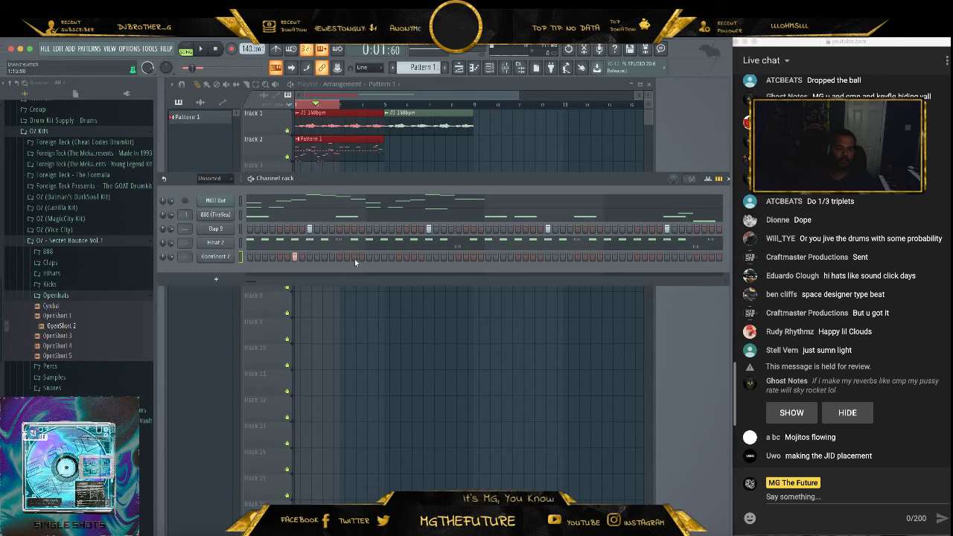
pyautogui.click(413, 257)
pyautogui.press('space')
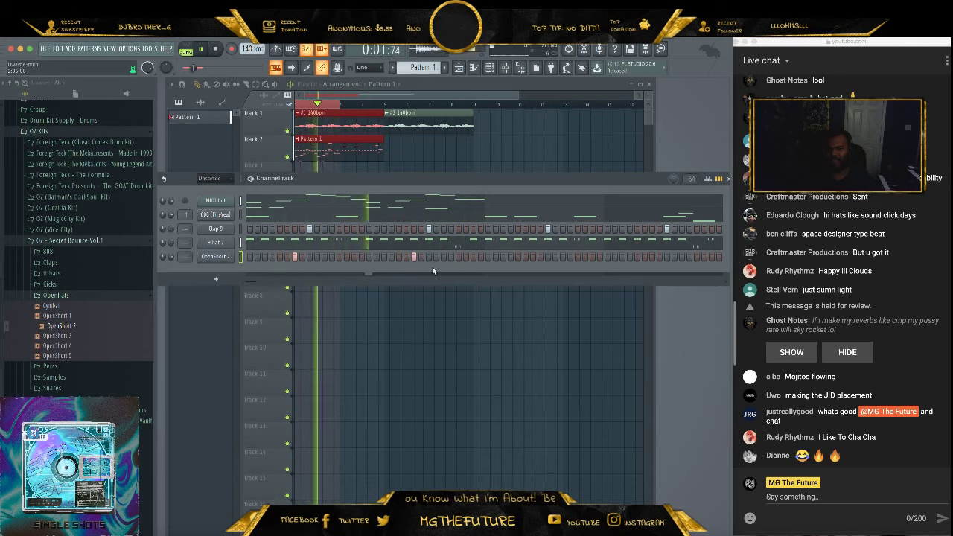
pyautogui.press('space')
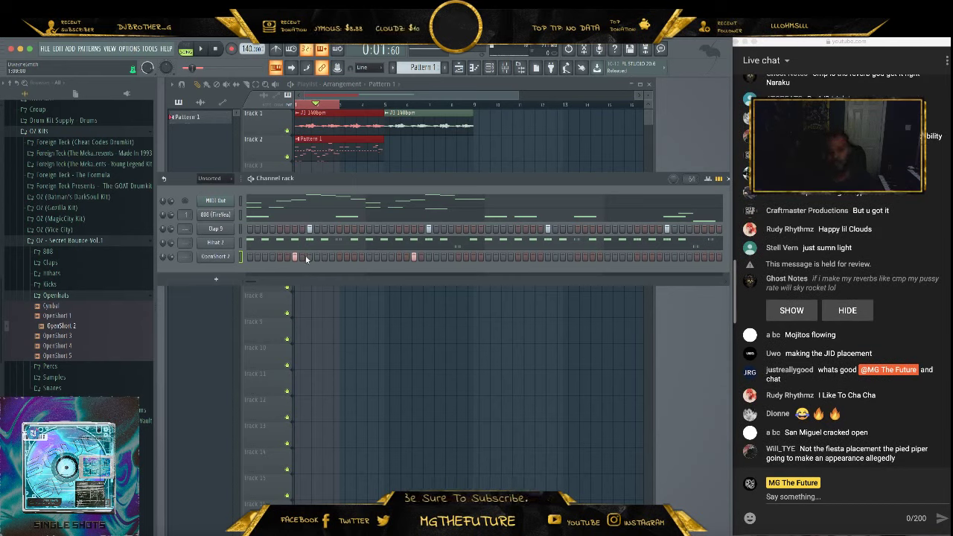
pyautogui.press('space')
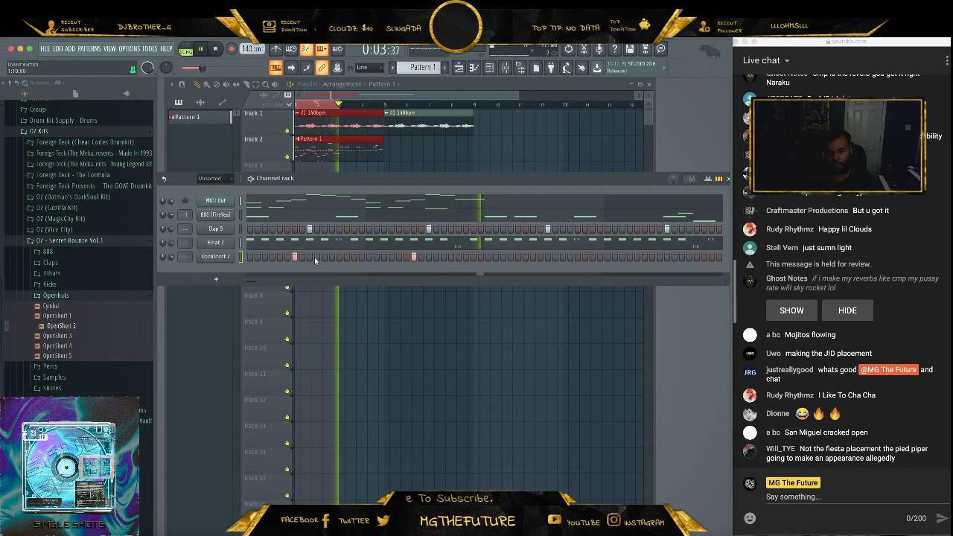
pyautogui.press('space')
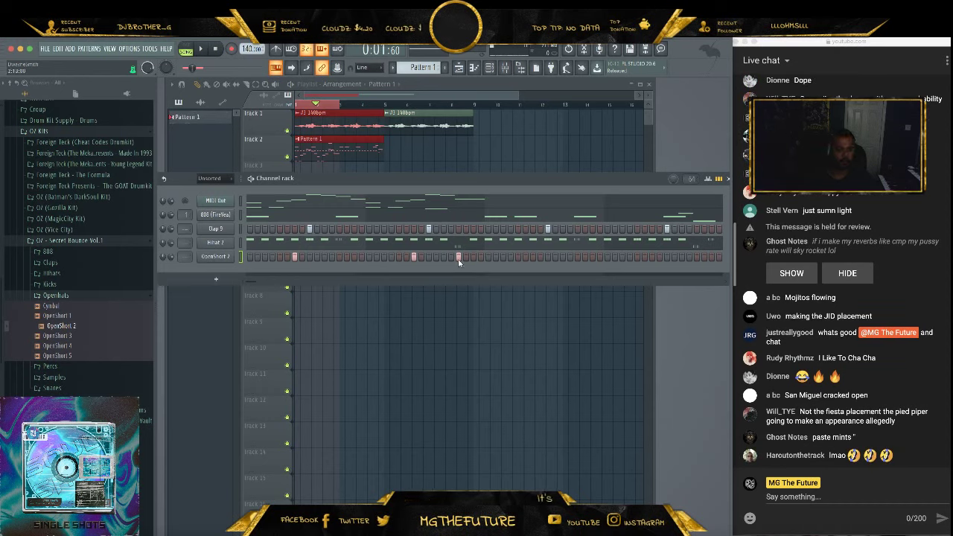
# Replace the OpenShort 2 hits on steps 7 and 23 with hits on steps 13 and 29, and listen to the loop
pyautogui.press('space')
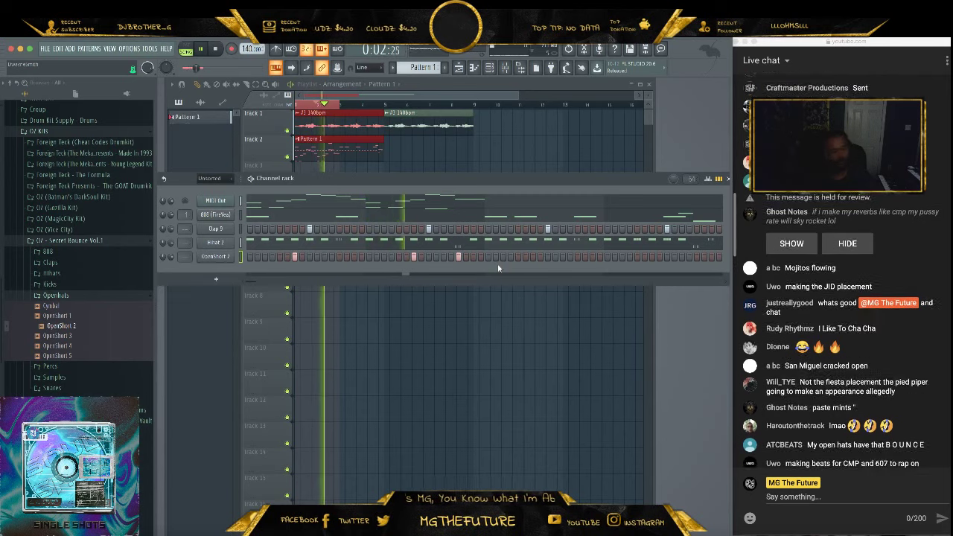
pyautogui.click(338, 257)
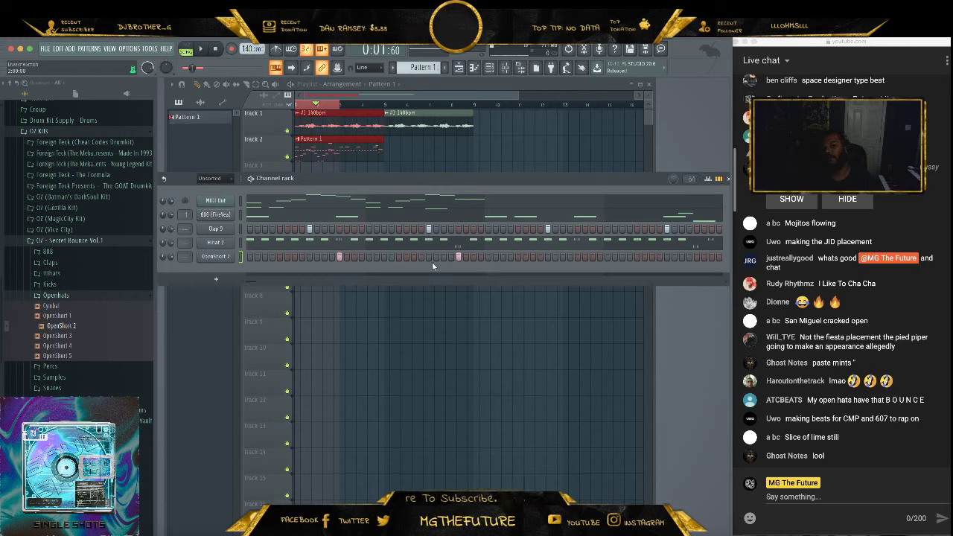
pyautogui.press('space')
pyautogui.press('space')
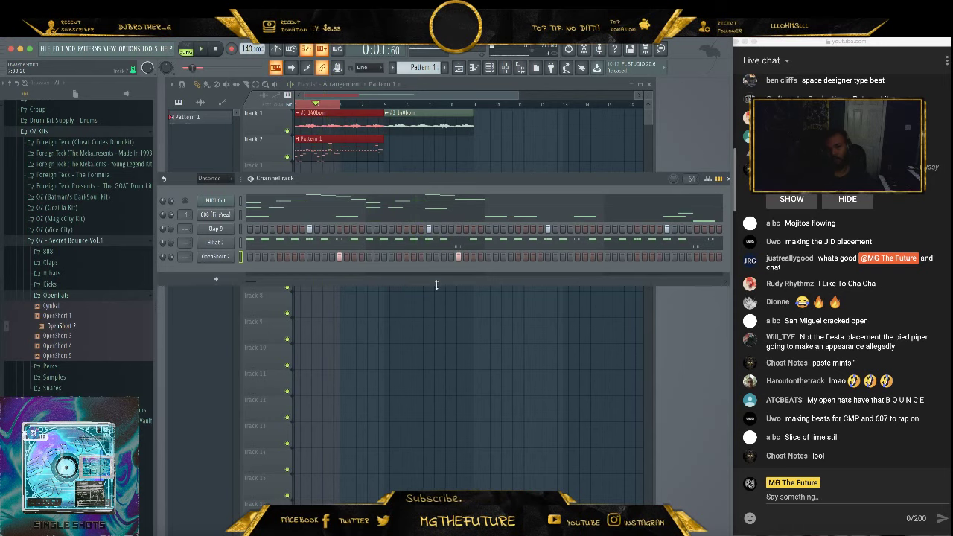
pyautogui.press('space')
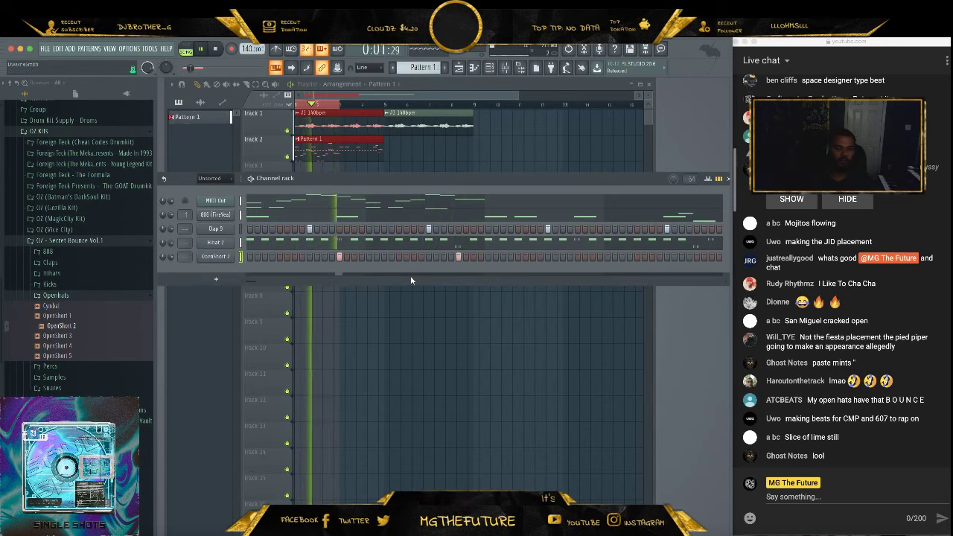
# Add OpenShort 2 hits on steps 45, 55 and 61 and extend the playback loop to bars 1 through 4
pyautogui.moveTo(536, 174); pyautogui.dragTo(473, 174)
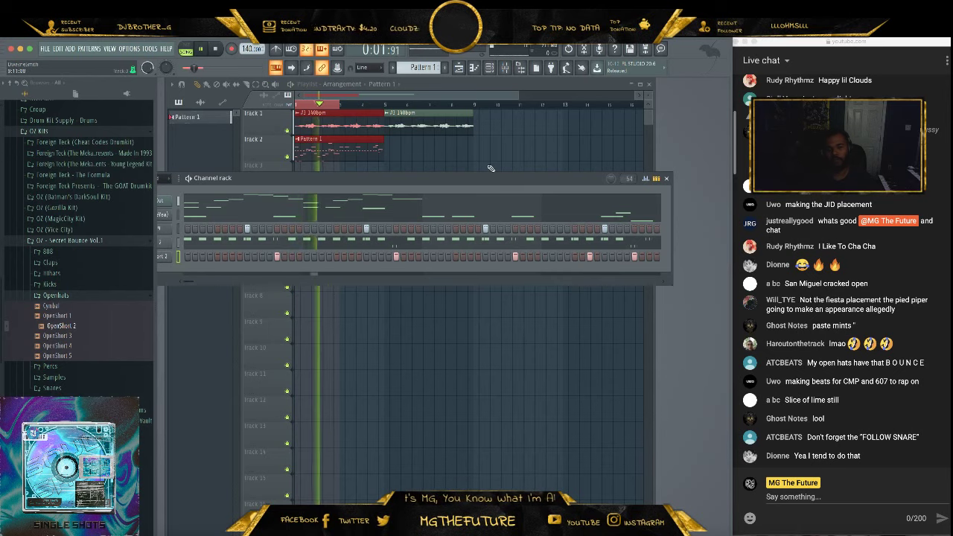
pyautogui.moveTo(479, 174); pyautogui.dragTo(500, 166)
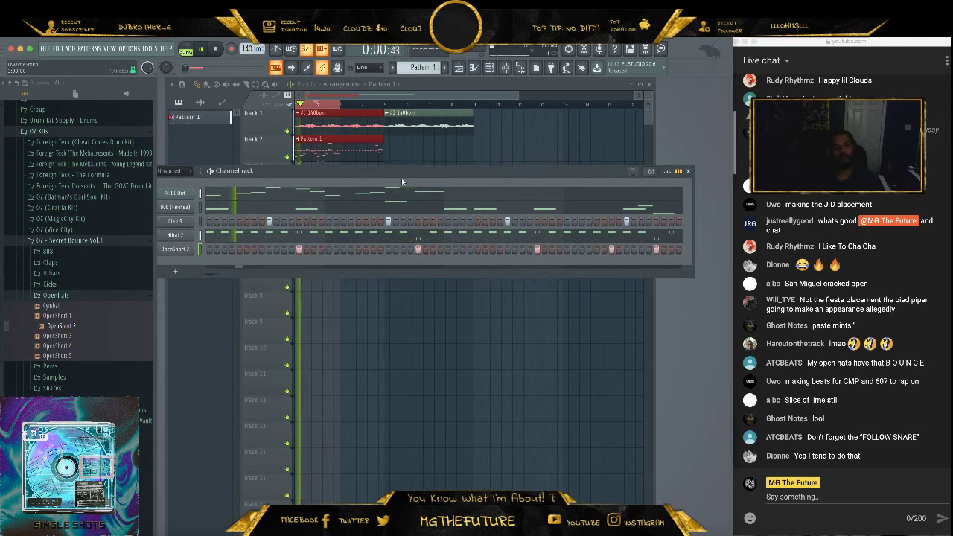
pyautogui.click(369, 108)
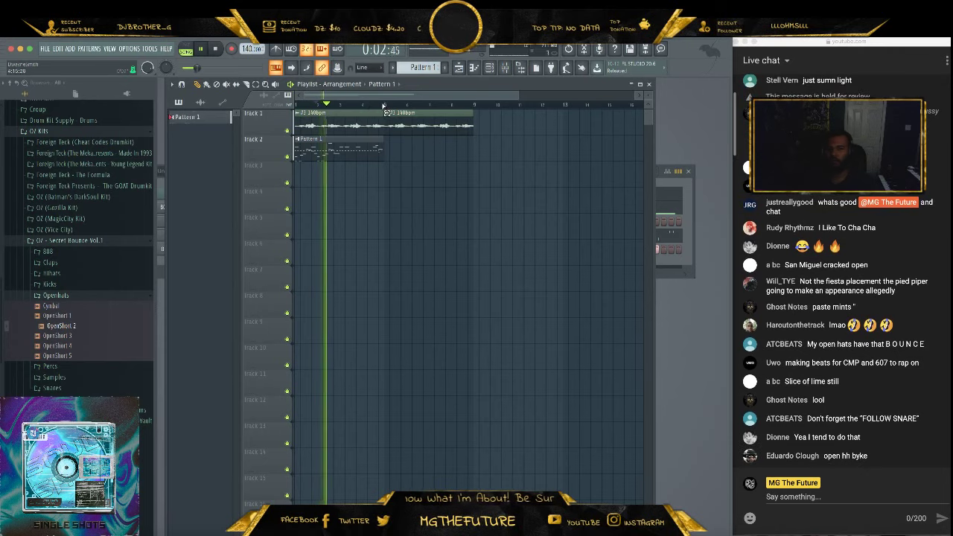
pyautogui.hotkey('ctrl', 'a')
pyautogui.click(671, 185)
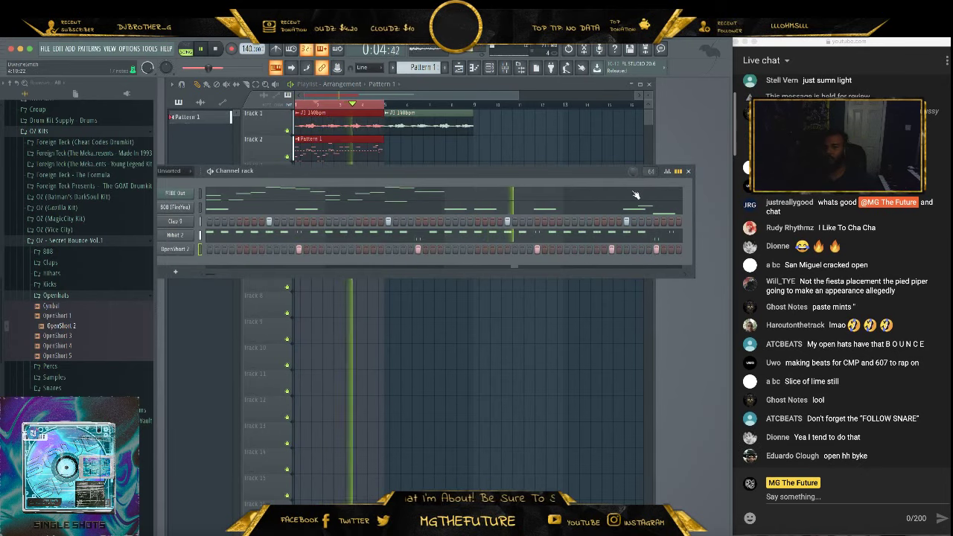
# Move the OpenShort 2 hit on step 55 to step 39 and listen to the four-bar loop
pyautogui.moveTo(552, 168); pyautogui.dragTo(595, 159)
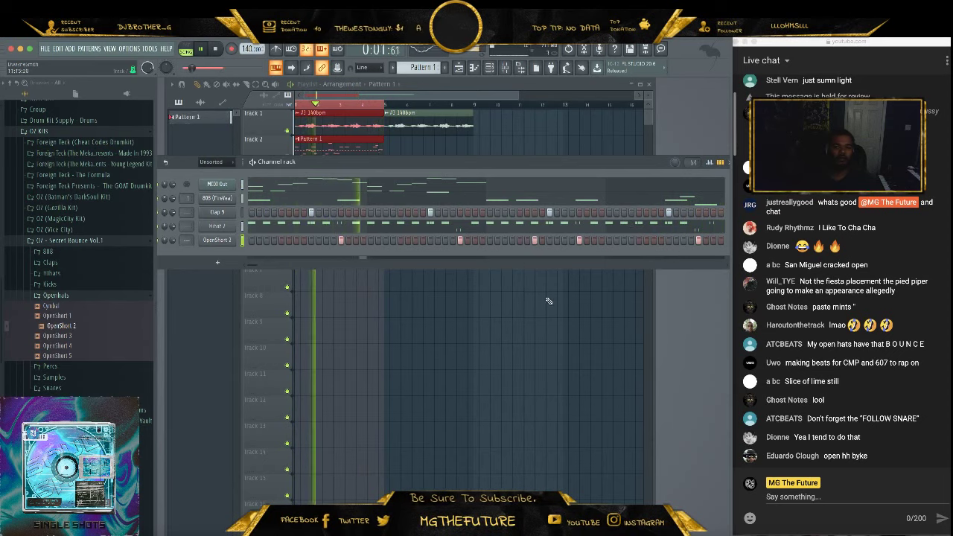
pyautogui.click(534, 239)
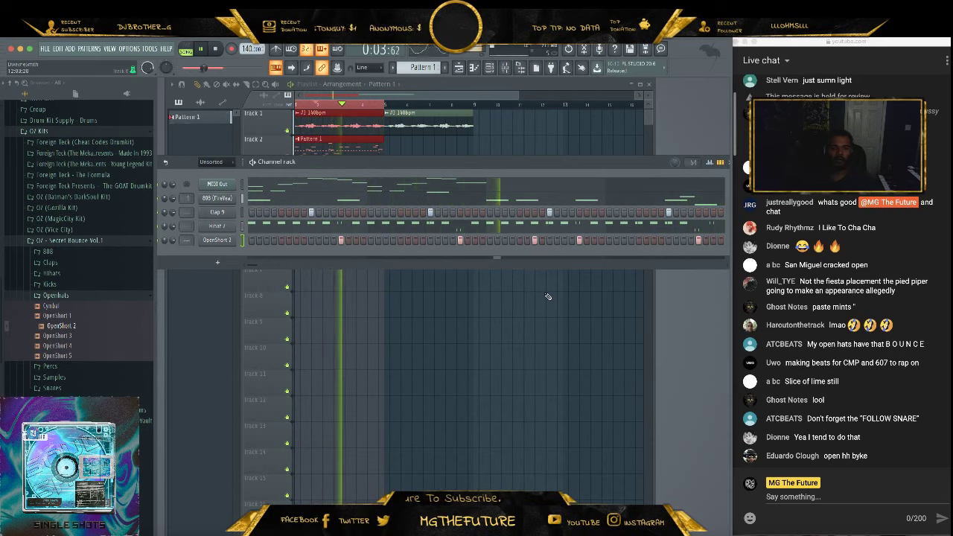
pyautogui.press('space')
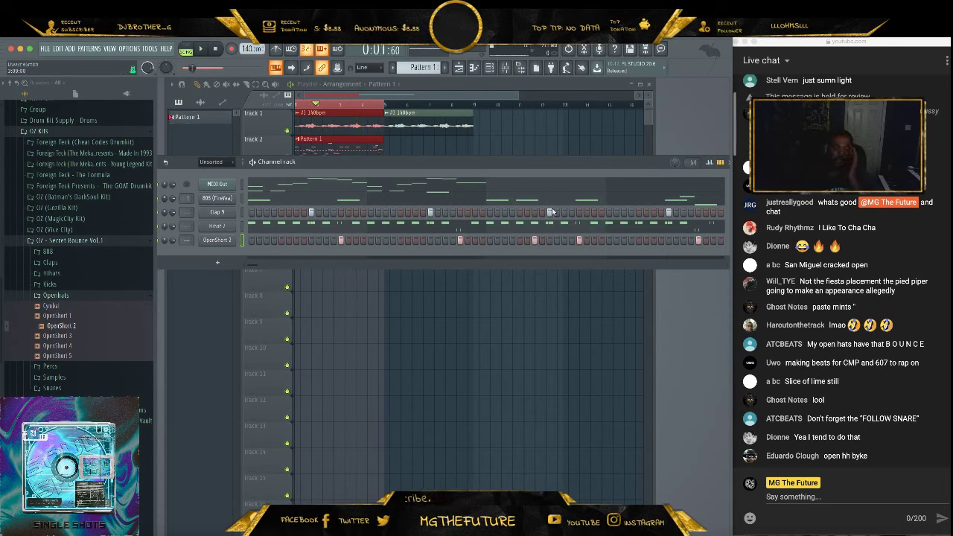
pyautogui.press('space')
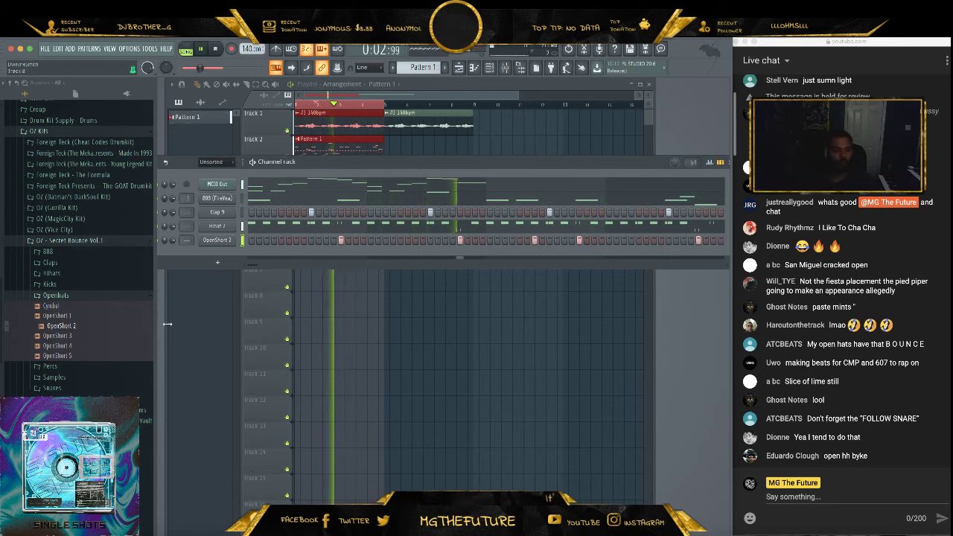
# Audition percussion samples such as Perc 7 in the Percs folder of the OZ - Secret Bounce Vol.1 kit
pyautogui.click(94, 295)
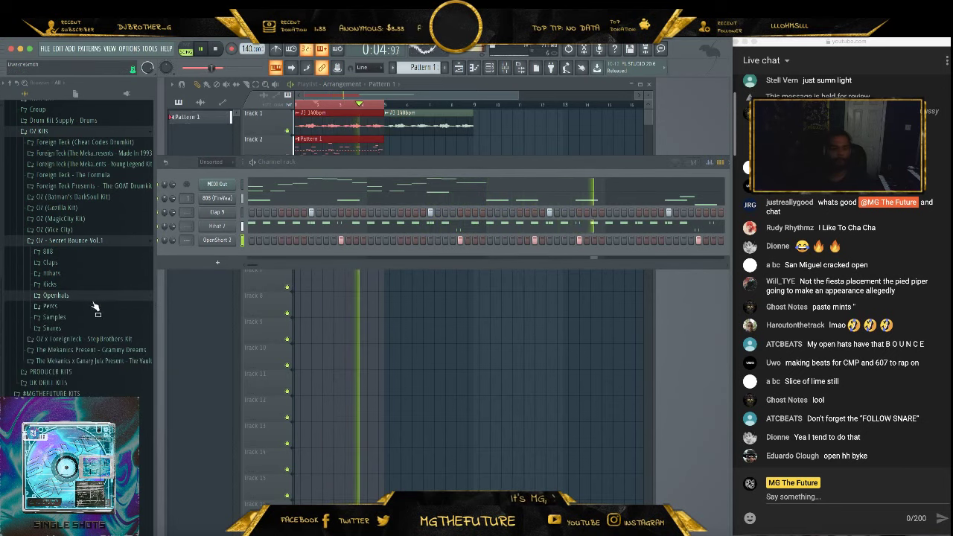
pyautogui.click(92, 307)
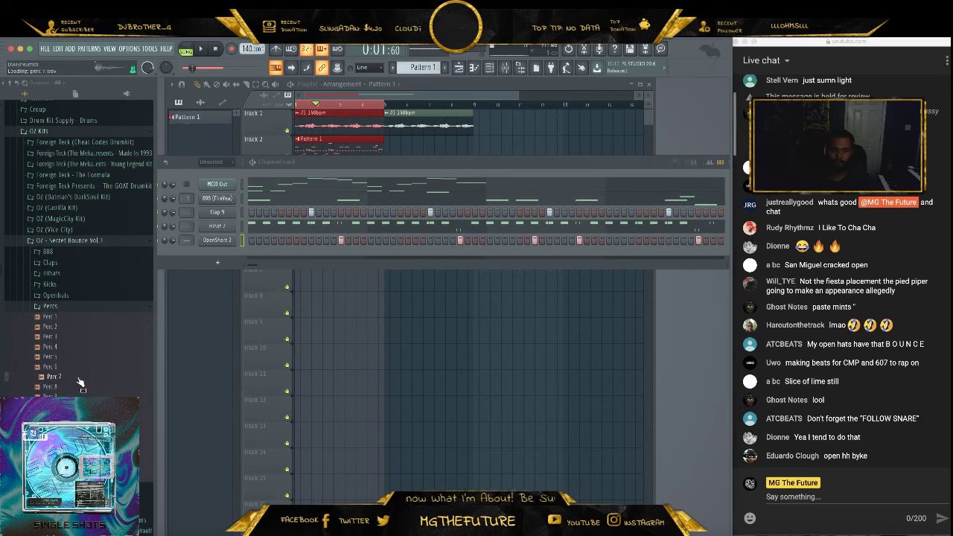
pyautogui.click(78, 308)
# Audition the kit's Snares folder and add Snare (Future) as a new channel below OpenShort 2
pyautogui.click(88, 328)
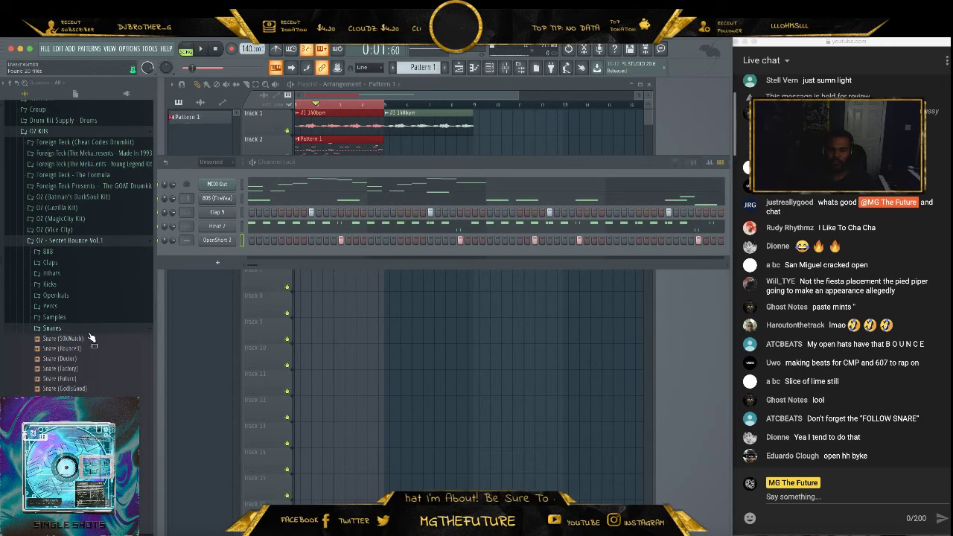
pyautogui.scroll(-3, 112, 388)
pyautogui.click(104, 364)
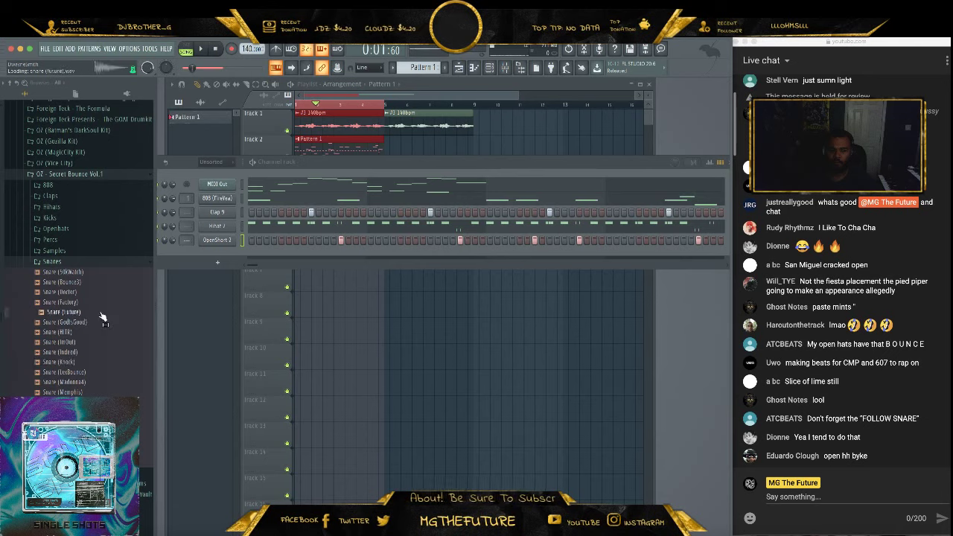
pyautogui.moveTo(221, 261); pyautogui.dragTo(220, 256)
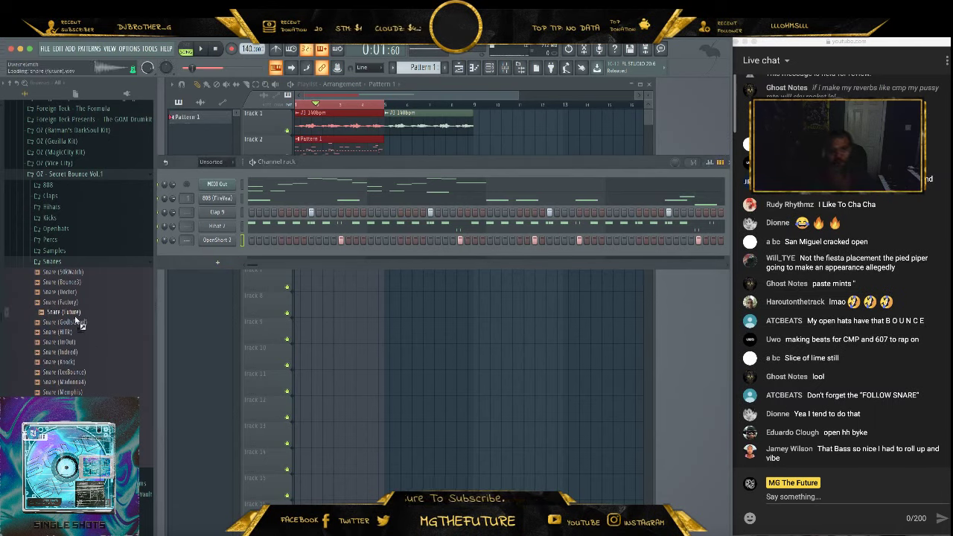
pyautogui.moveTo(218, 255); pyautogui.dragTo(216, 255)
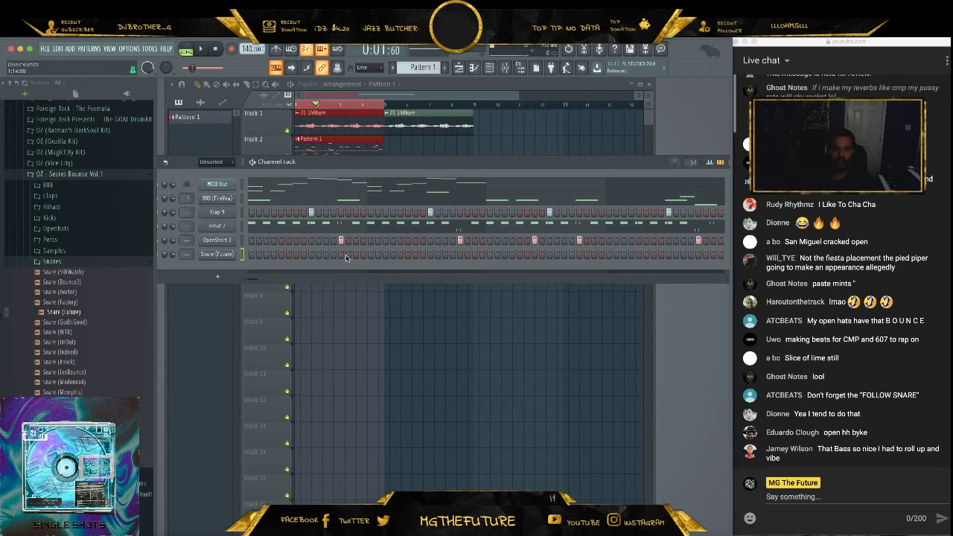
# Place Snare (Future) hits on steps 15 and 19 and listen with playback looped over bars 1 and 2
pyautogui.click(355, 99)
pyautogui.click(662, 172)
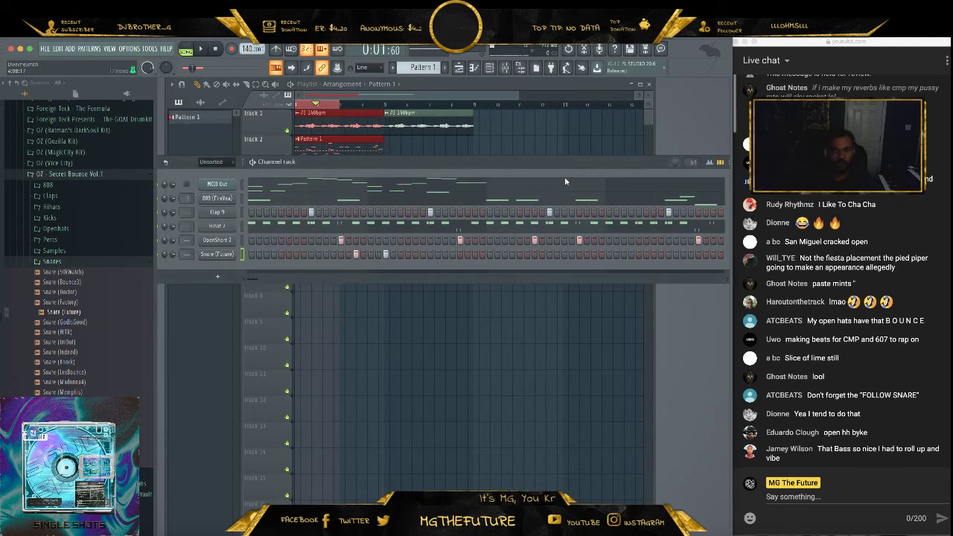
pyautogui.press('space')
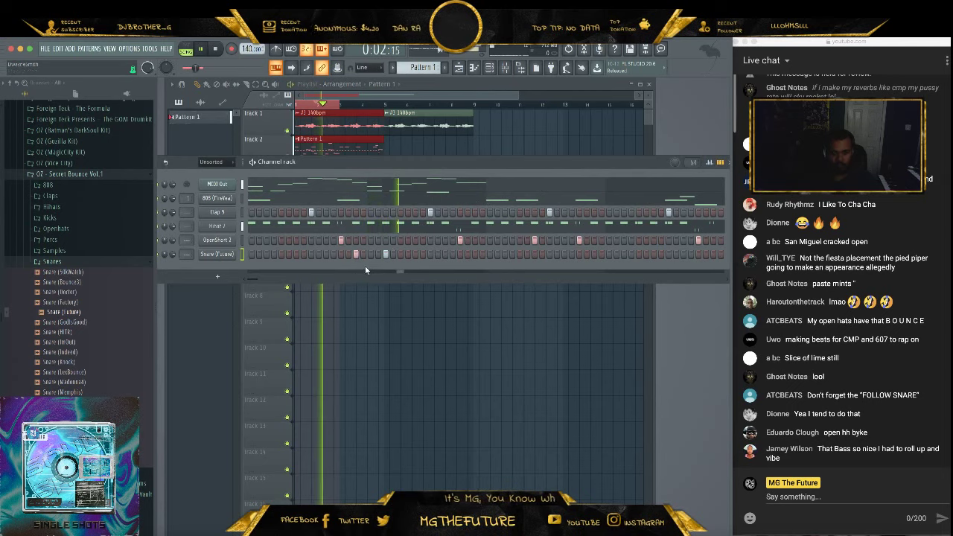
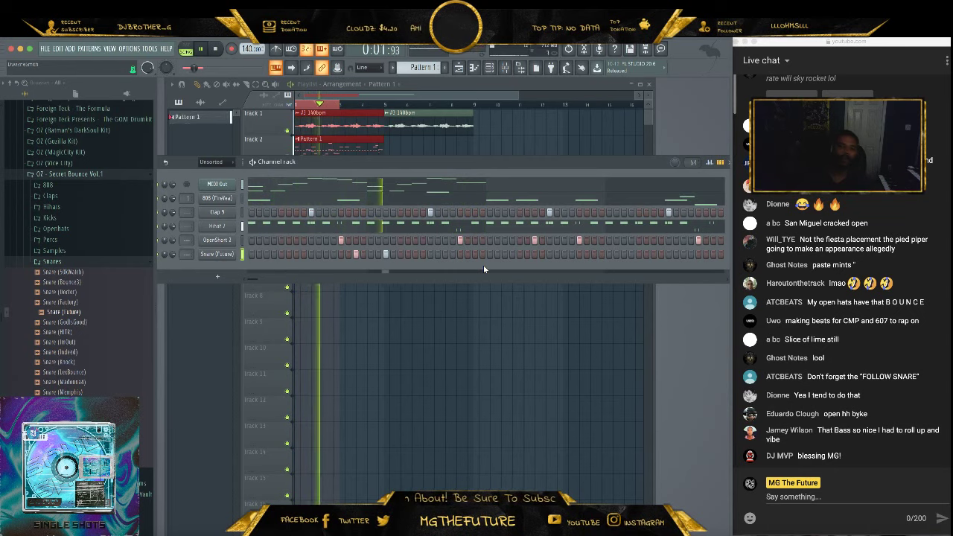
pyautogui.press('space')
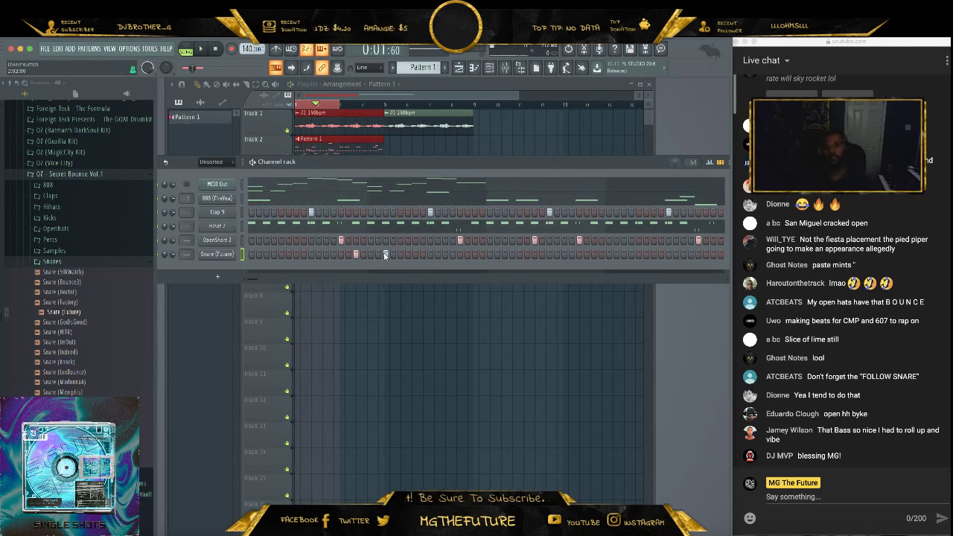
# Try Snare (Future) hits on steps 7 and 23 around the step 19 hit, without the step 15 hit
pyautogui.click(296, 255)
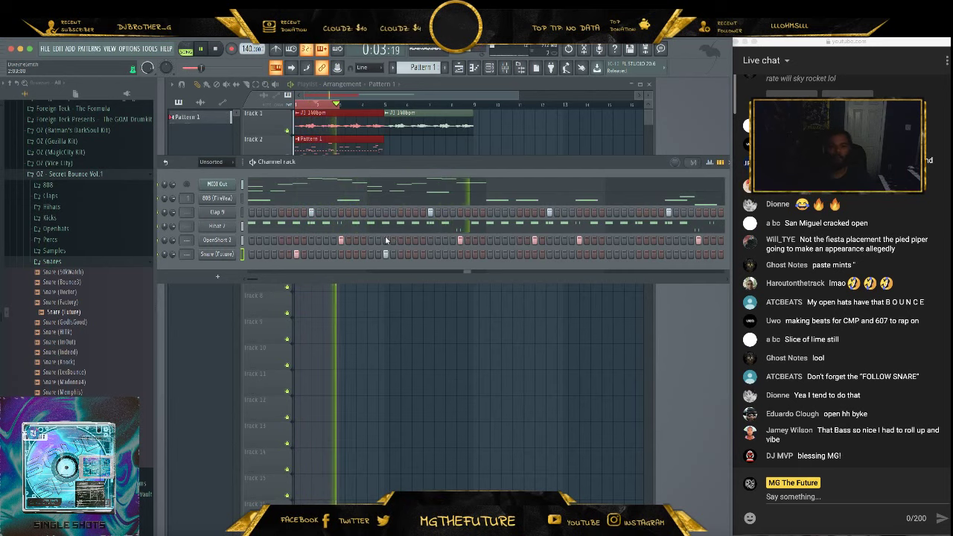
pyautogui.click(414, 254)
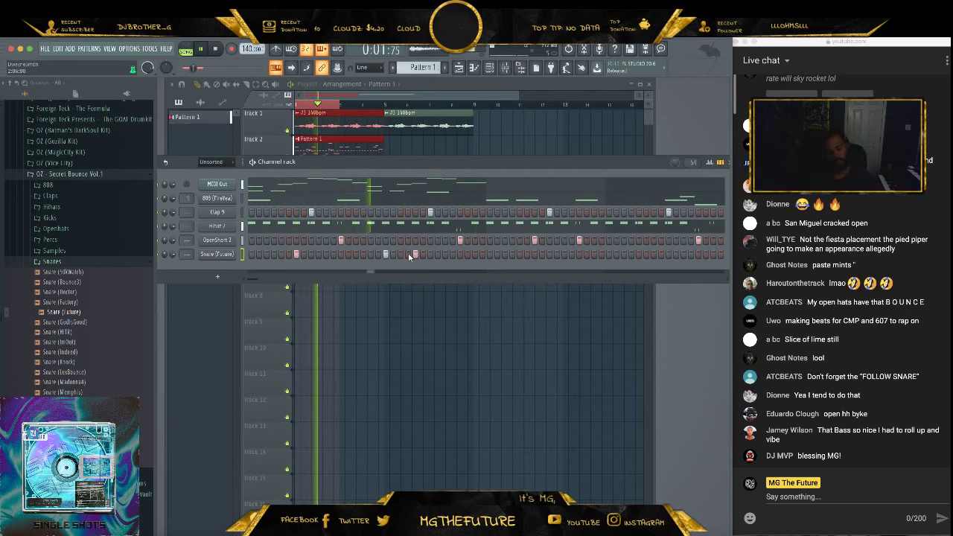
pyautogui.rightClick(297, 255)
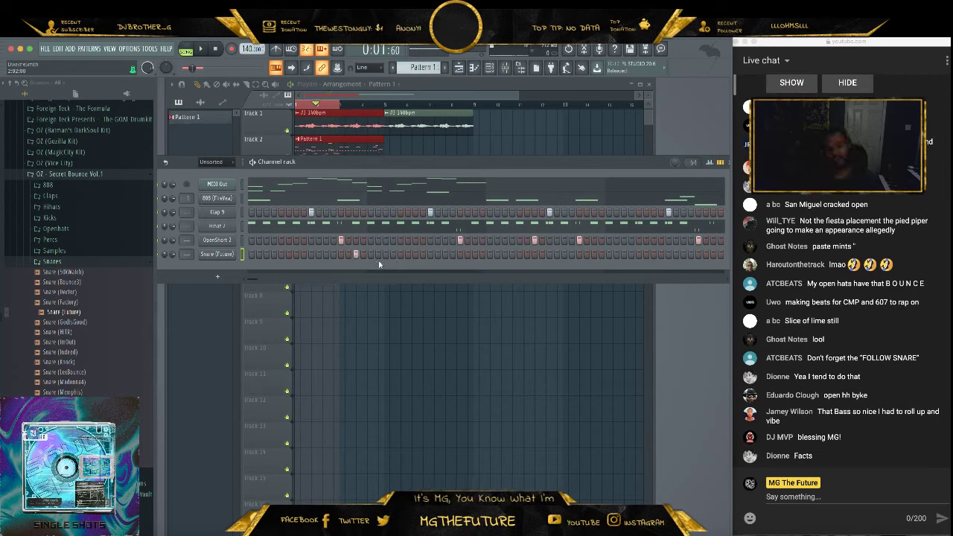
# Restore the Snare (Future) pattern with hits on steps 15 and 19 and listen to the two-bar loop
pyautogui.press('space')
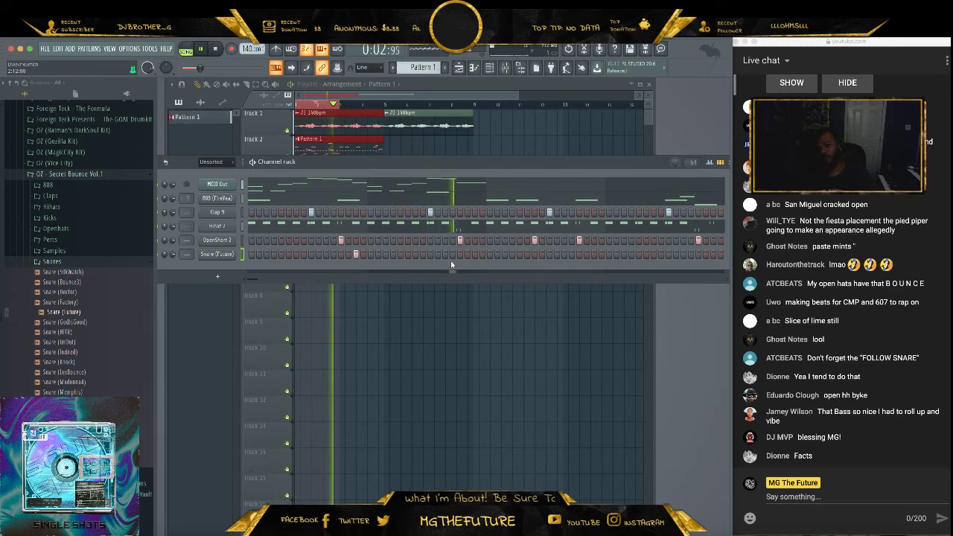
pyautogui.press('space')
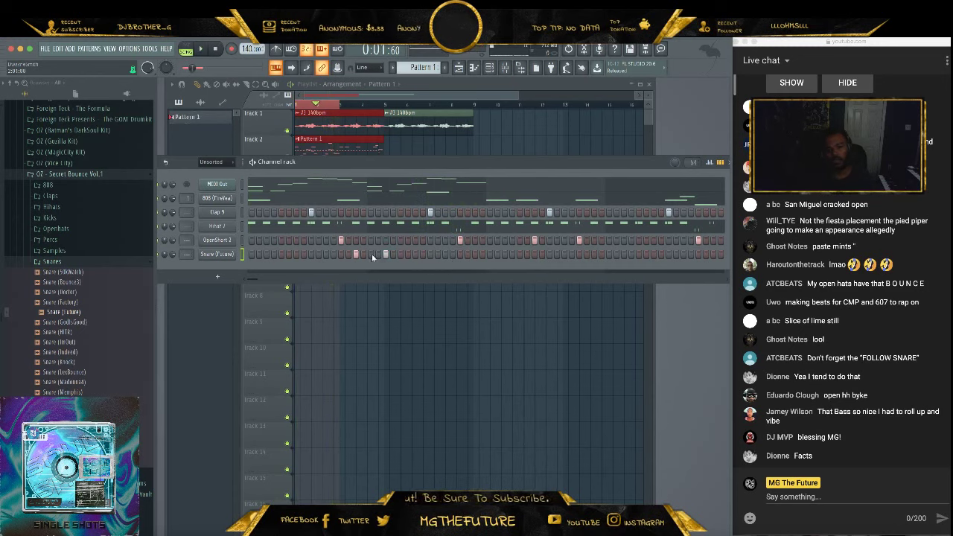
pyautogui.press('space')
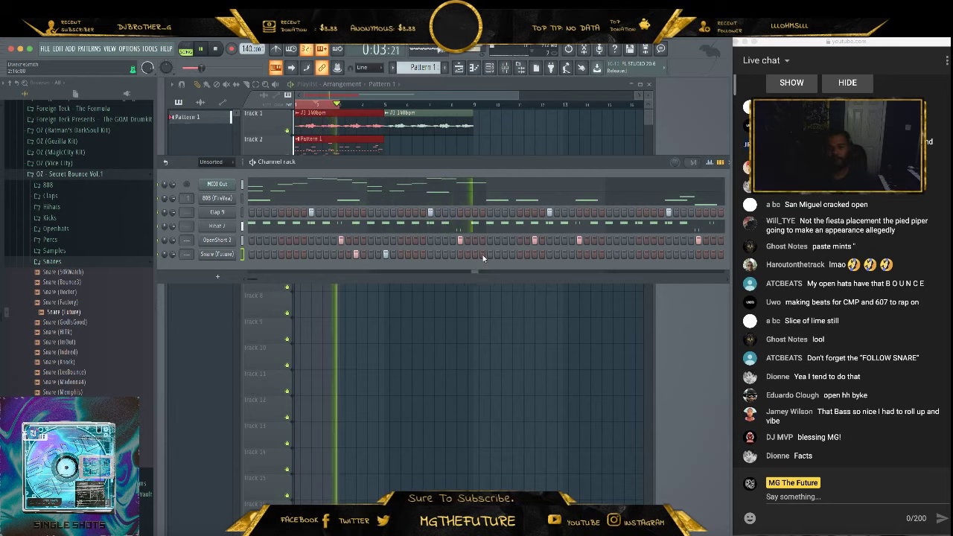
pyautogui.press('space')
# Extend the playback loop to bars 1 through 4 and add Snare (Future) hits on steps 31, 51, 61 and 63
pyautogui.moveTo(384, 106); pyautogui.dragTo(299, 116)
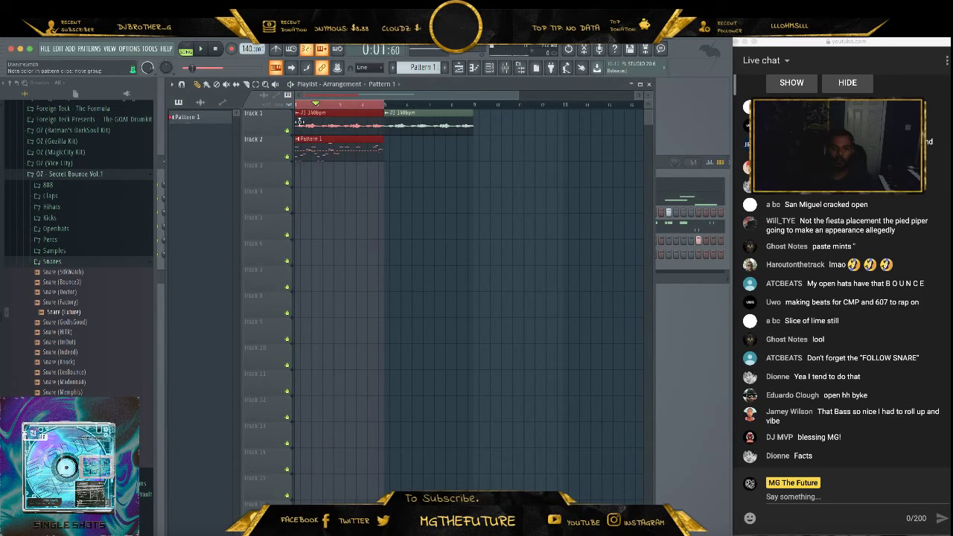
pyautogui.click(677, 274)
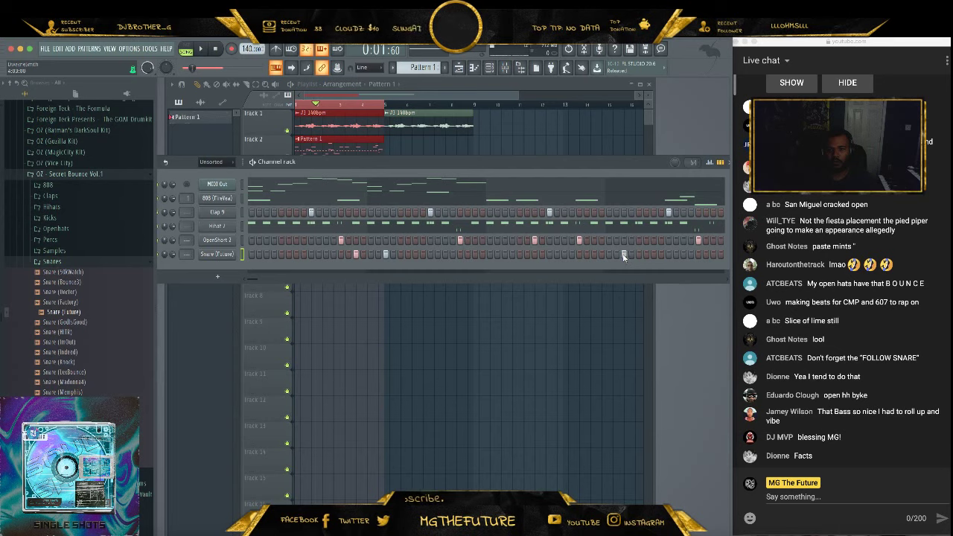
pyautogui.press('space')
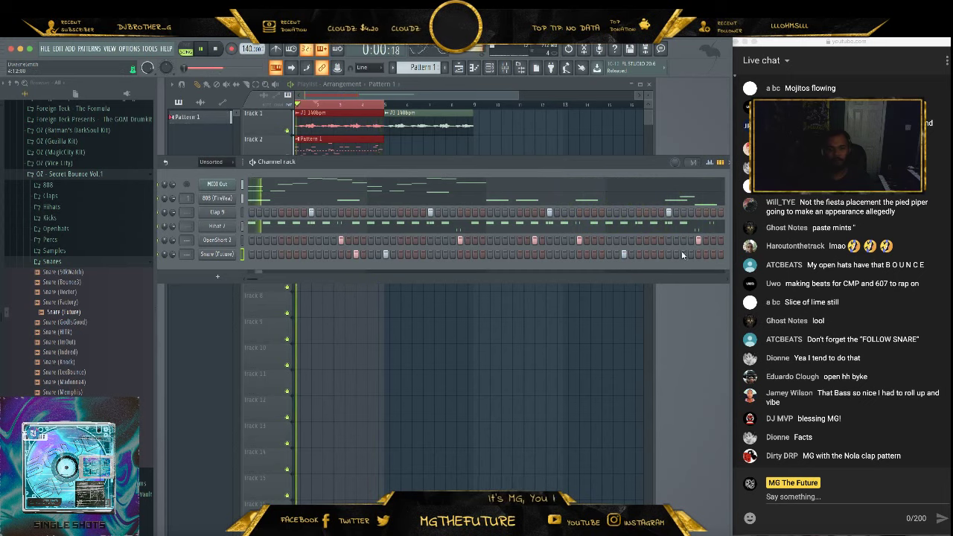
pyautogui.click(475, 255)
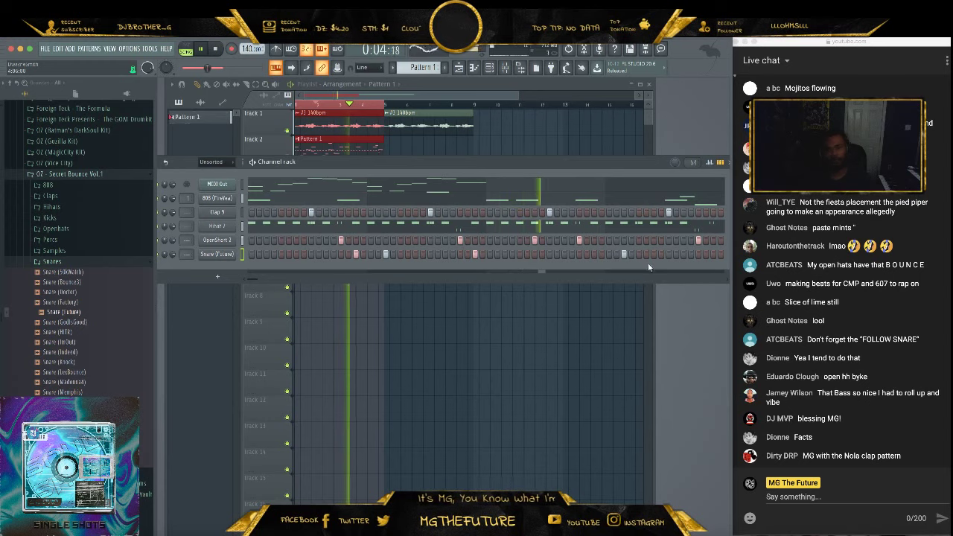
pyautogui.click(699, 255)
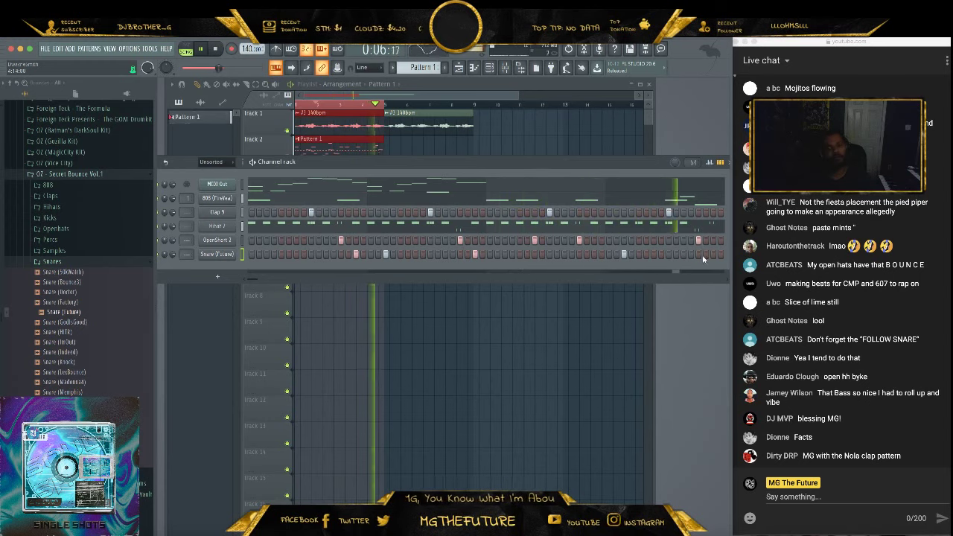
pyautogui.click(714, 255)
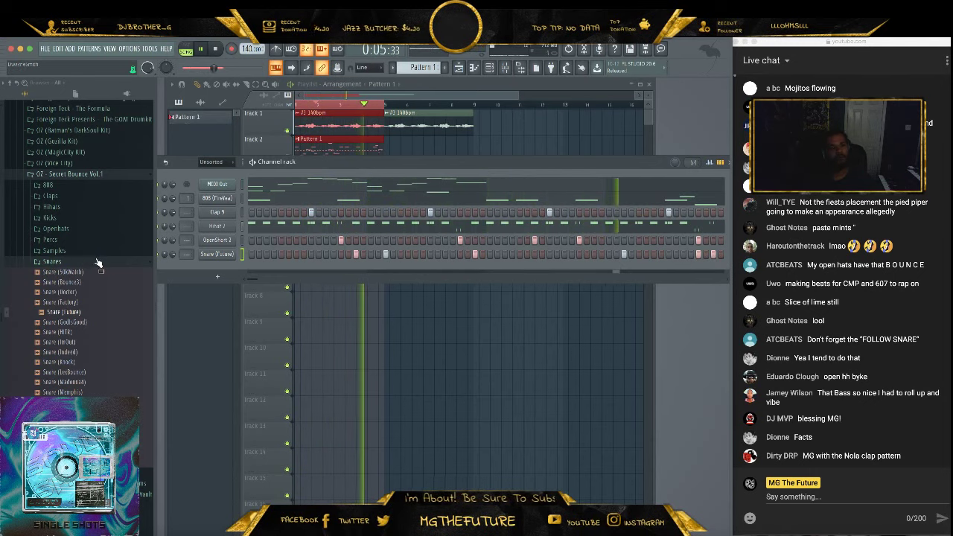
# Shift all hi-hat notes slightly later in the piano roll and listen to the four-bar loop
pyautogui.click(261, 227)
pyautogui.hotkey('ctrl', 'a')
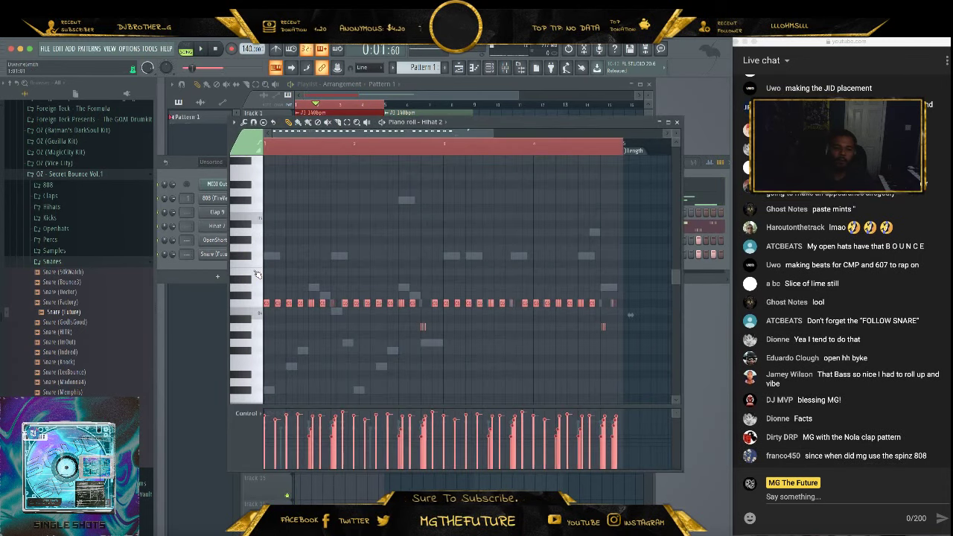
pyautogui.press('space')
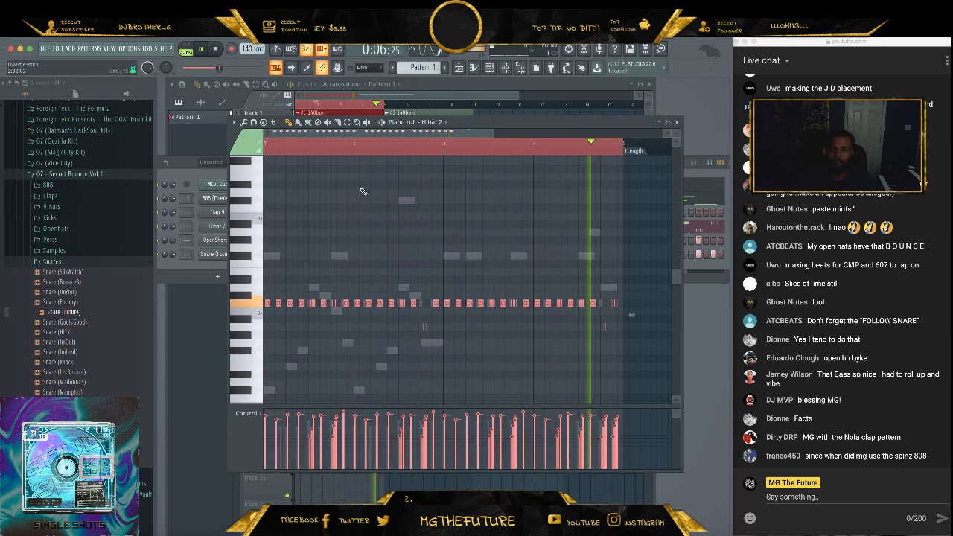
pyautogui.click(677, 123)
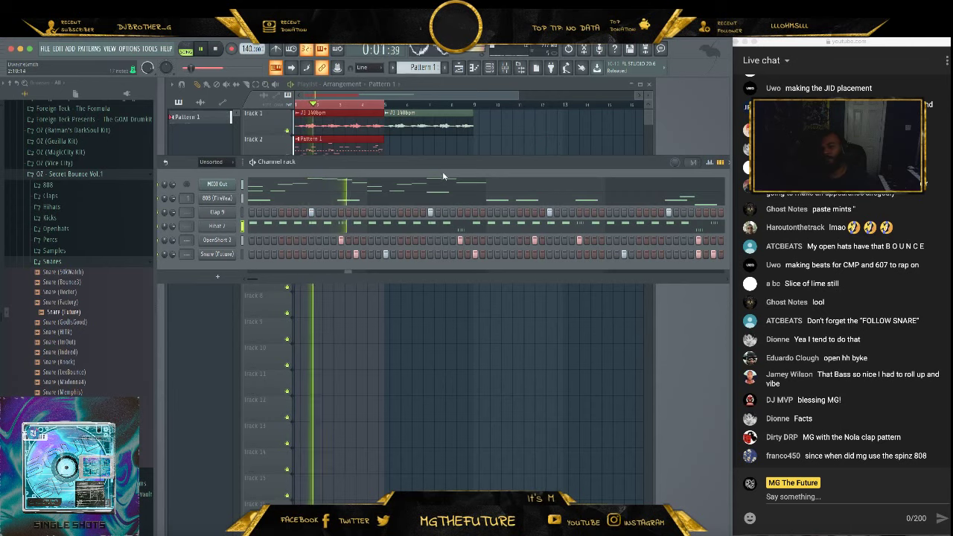
pyautogui.click(402, 225)
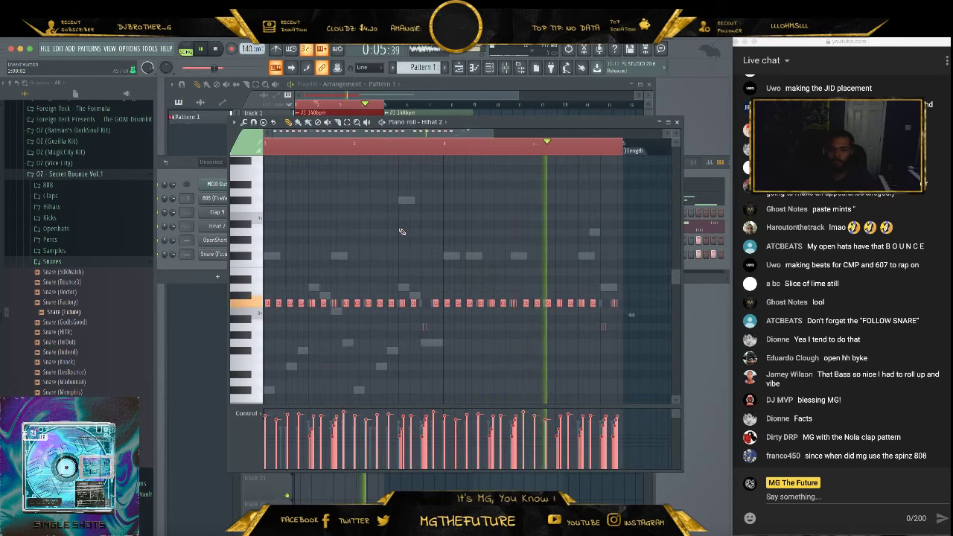
pyautogui.click(677, 123)
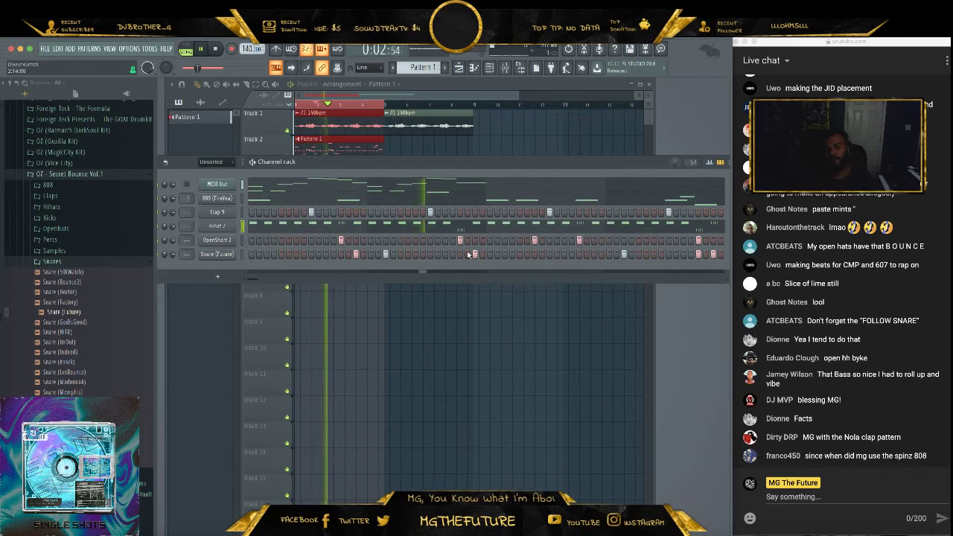
# Add Kick (WhatATime) from the Kicks folder as a new channel, with hits on steps 3 and 63, and listen
pyautogui.click(56, 262)
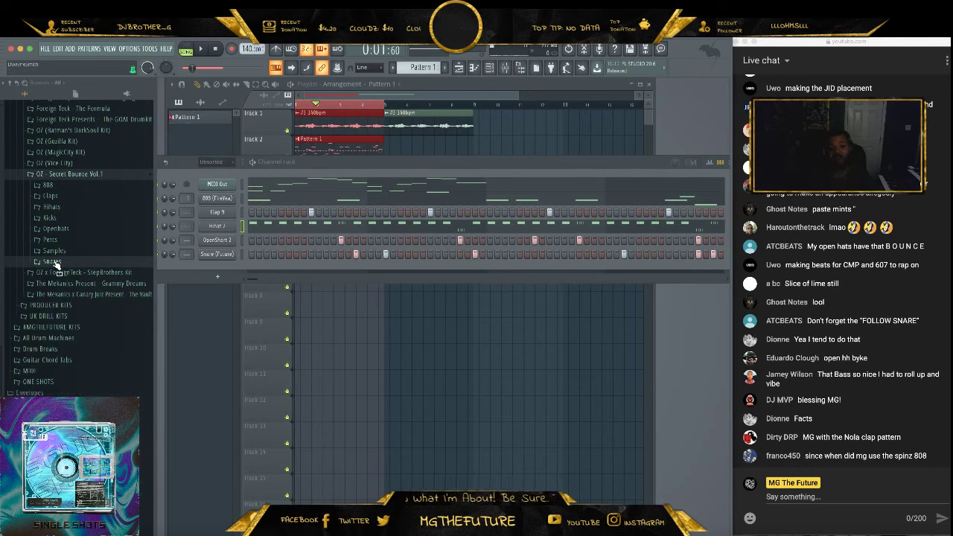
pyautogui.click(98, 219)
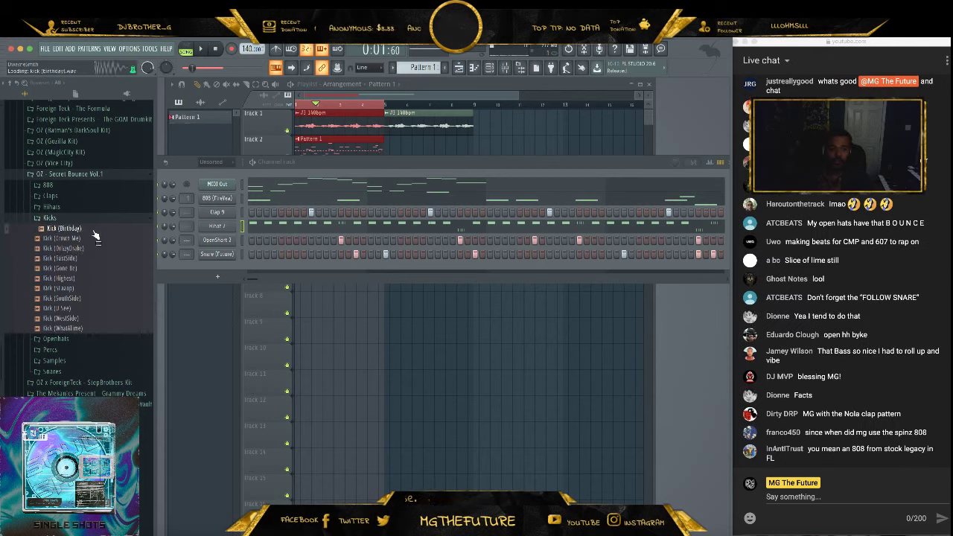
pyautogui.click(102, 328)
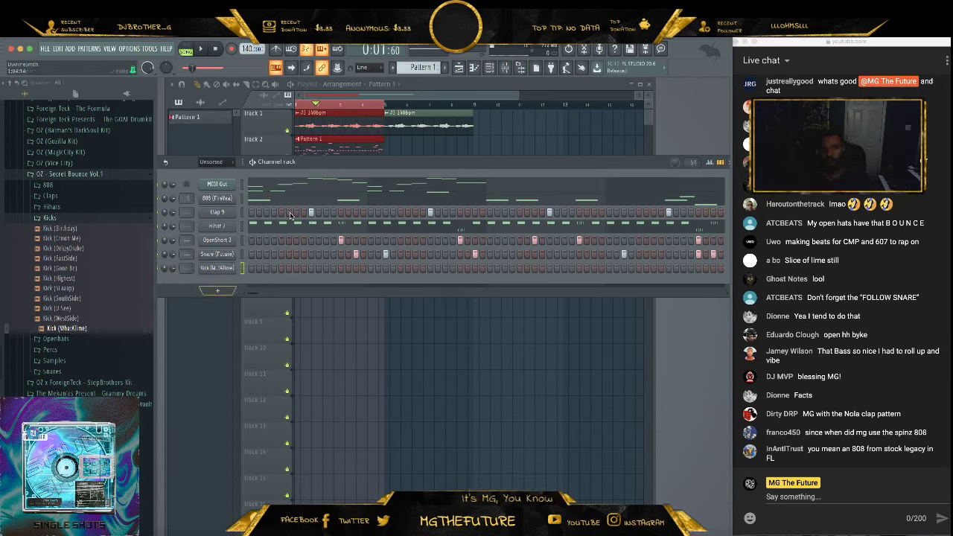
pyautogui.moveTo(434, 167)
pyautogui.mouseDown()
pyautogui.moveTo(408, 163)
pyautogui.moveTo(416, 163)
pyautogui.mouseUp()
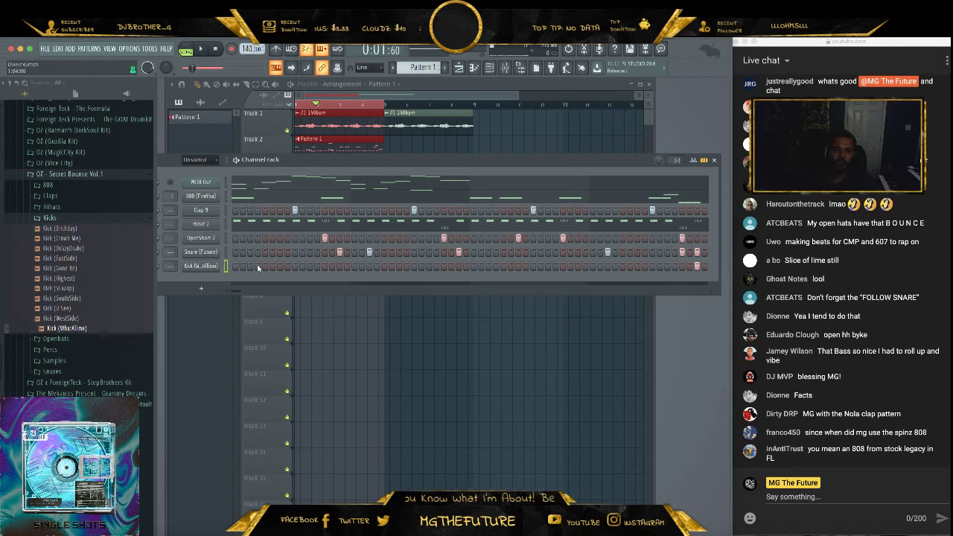
pyautogui.press('space')
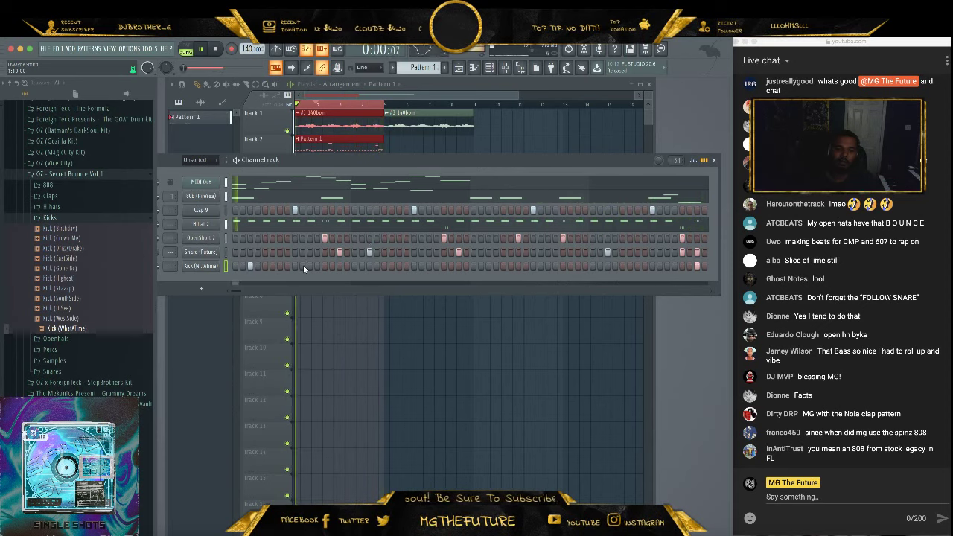
pyautogui.press('space')
# Try normalizing the Kick (WhatATime) sample in its channel settings and listen to the kick
pyautogui.click(214, 268)
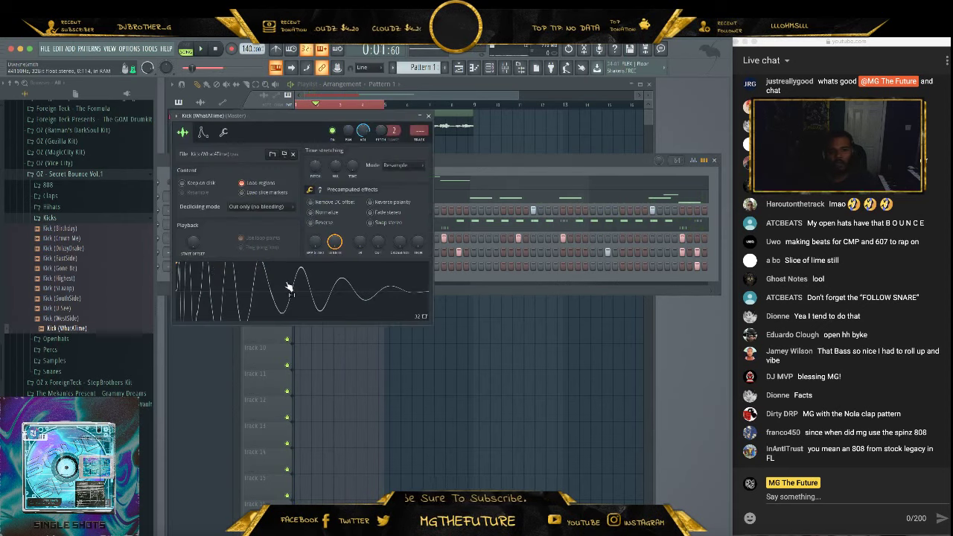
pyautogui.press('space')
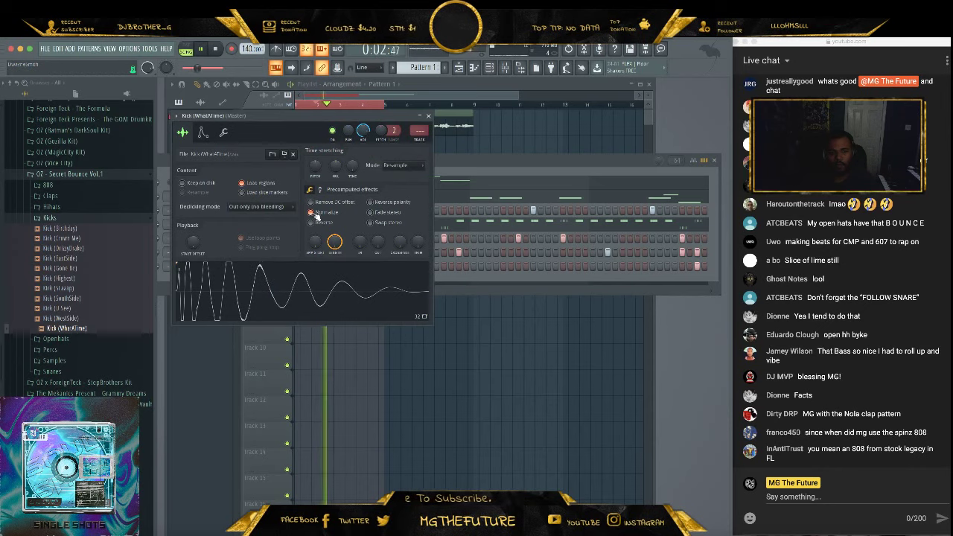
pyautogui.scroll(-2, 316, 208)
pyautogui.press('space')
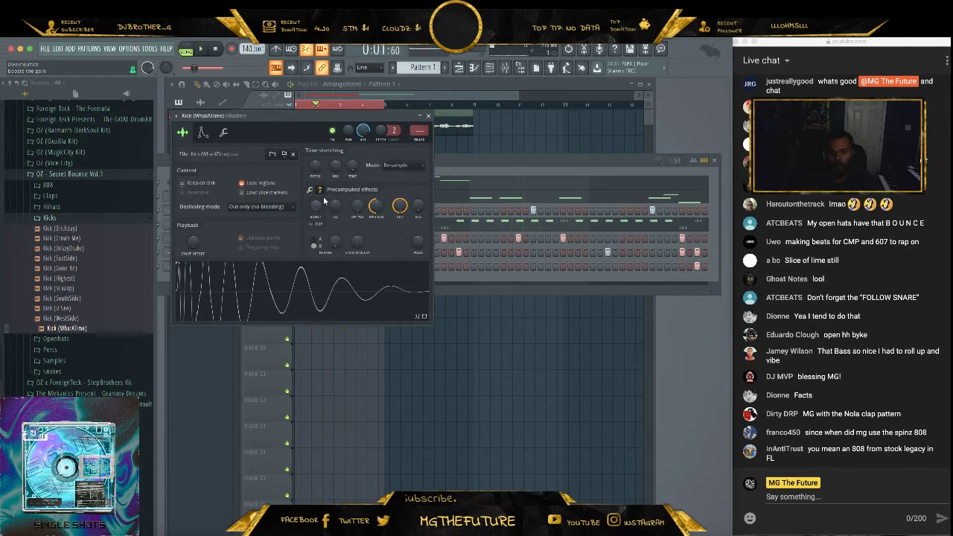
pyautogui.click(429, 116)
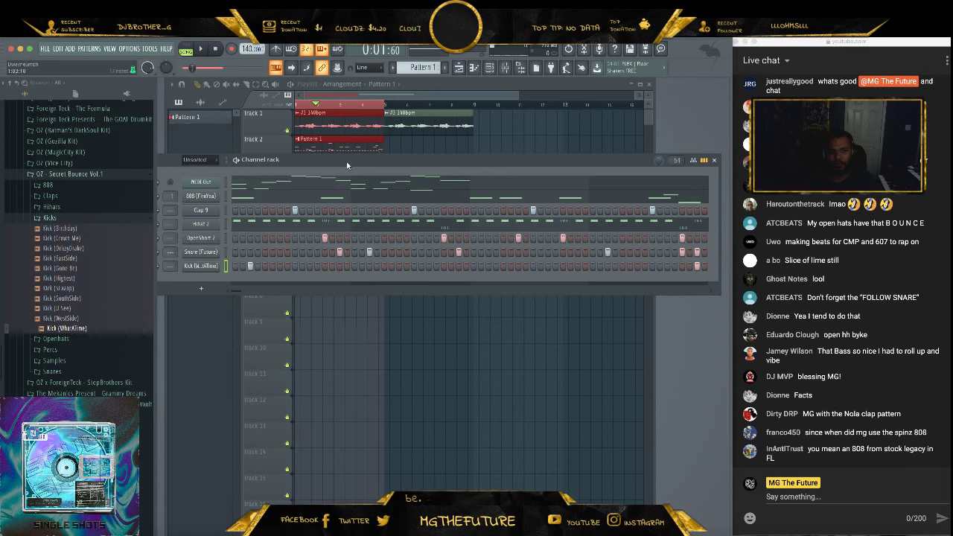
# Boost the gain of the Kick (WhatATime) sample in its precomputed effects and listen
pyautogui.moveTo(347, 166); pyautogui.dragTo(396, 163)
pyautogui.press('space')
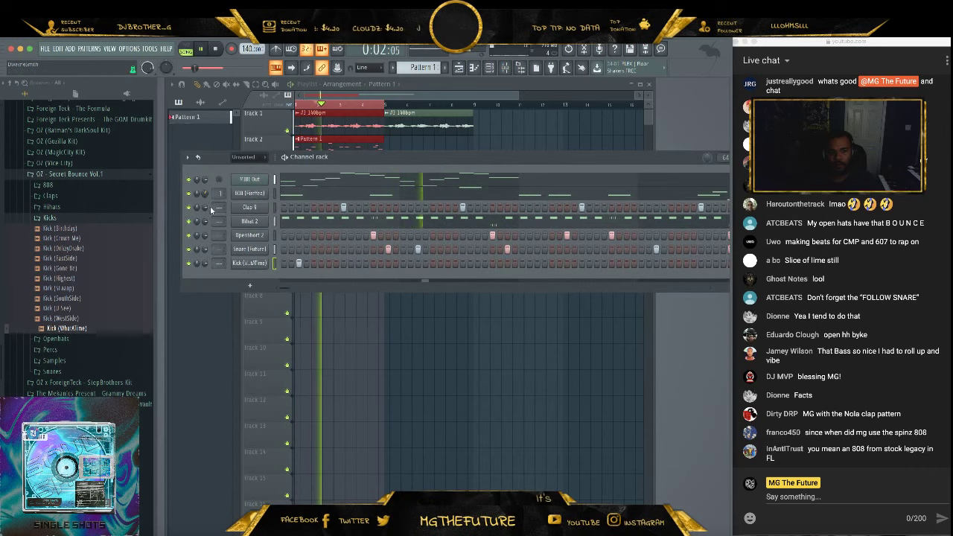
pyautogui.click(248, 265)
pyautogui.click(326, 191)
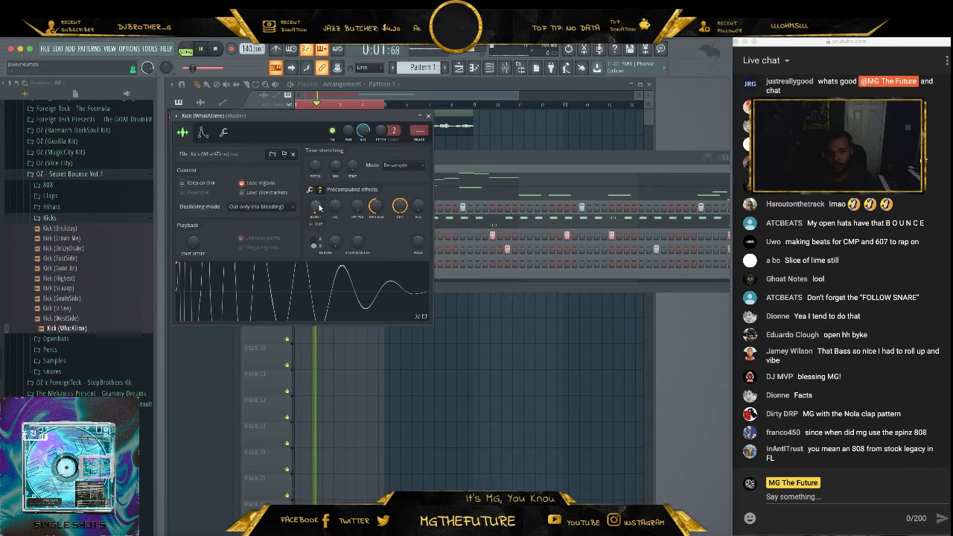
pyautogui.click(428, 116)
pyautogui.press('space')
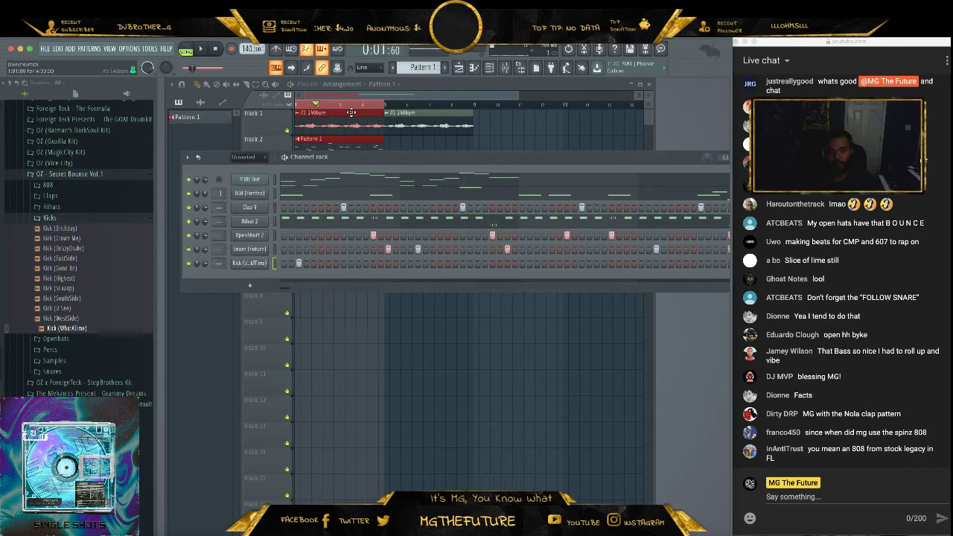
# Shorten the playback loop to roughly the first two bars, add a Kick (WhatATime) hit on step 35, and listen
pyautogui.press('F6')
pyautogui.click(705, 279)
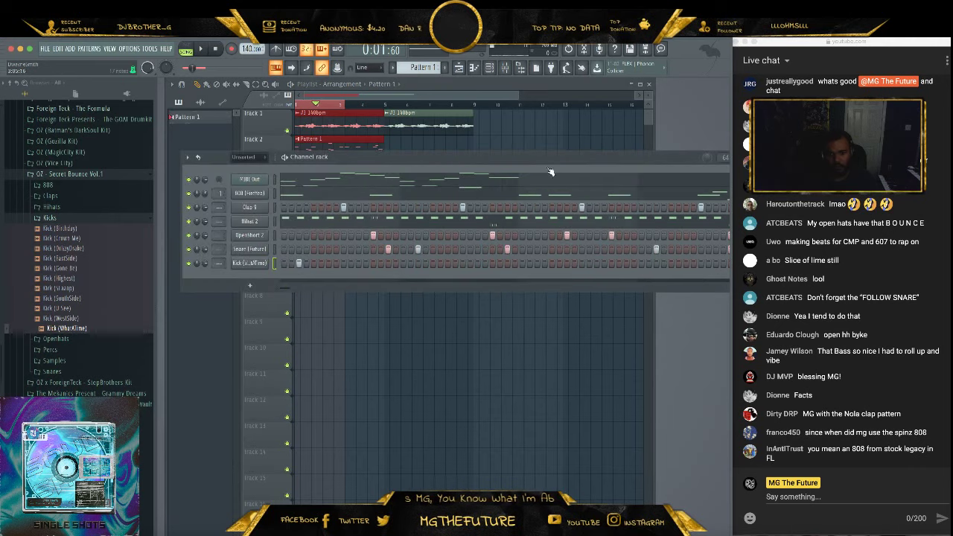
pyautogui.moveTo(499, 146); pyautogui.dragTo(493, 143)
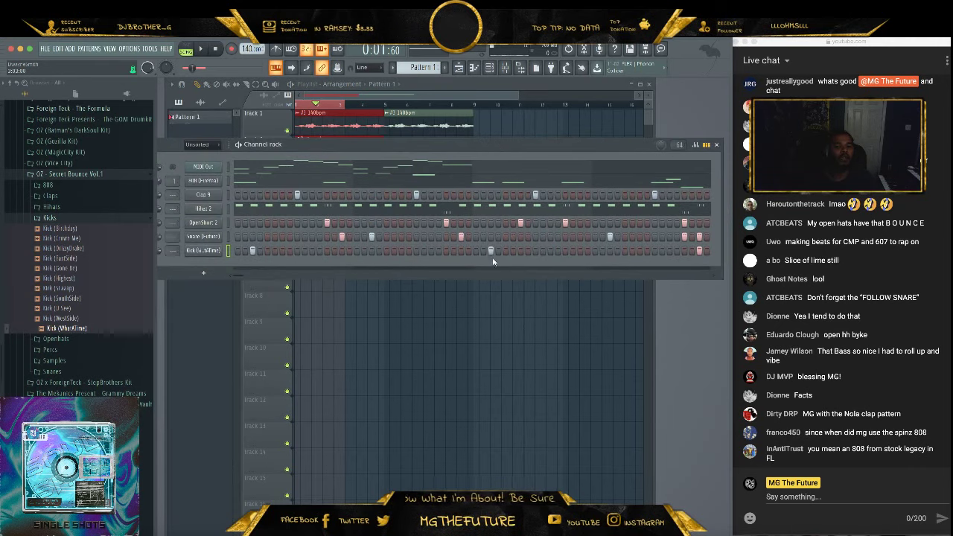
pyautogui.press('space')
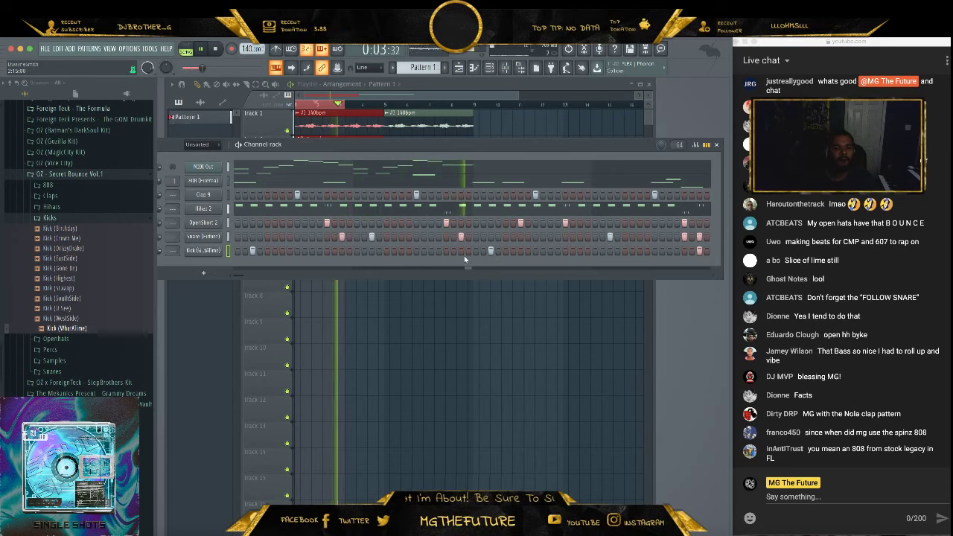
pyautogui.press('space')
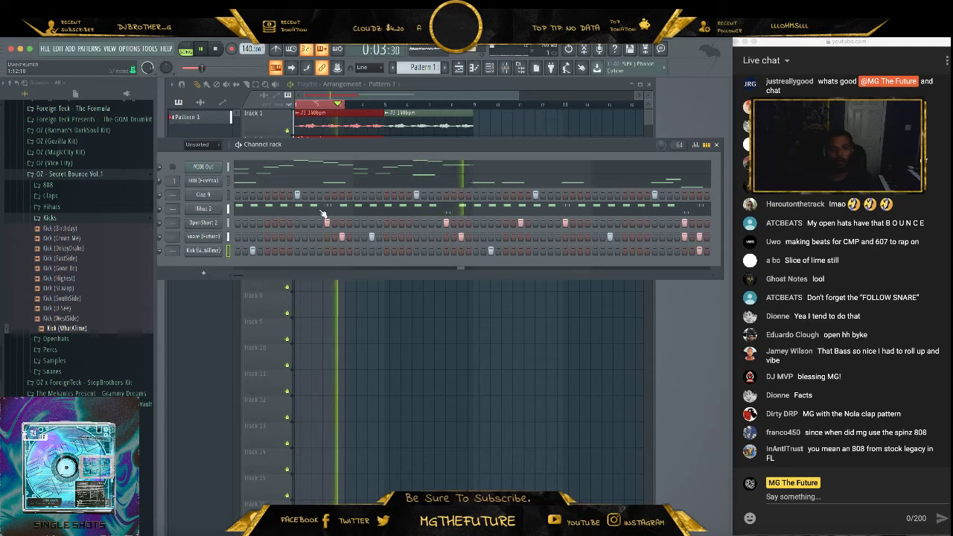
pyautogui.press('space')
# Trim the playback loop to exactly bars 1 and 2 and listen to the pattern
pyautogui.moveTo(296, 104); pyautogui.dragTo(339, 105)
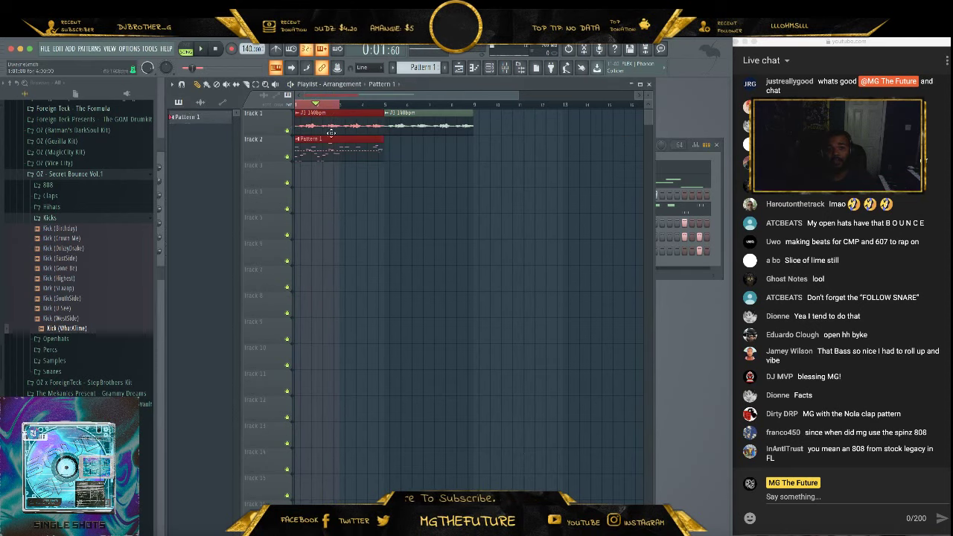
pyautogui.click(668, 160)
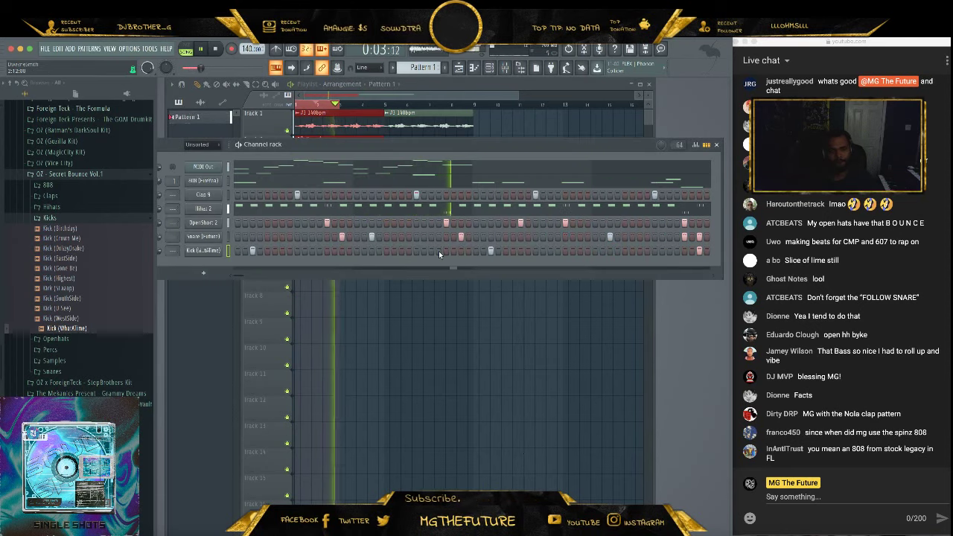
pyautogui.press('space')
pyautogui.press('space')
# Add Kick (WhatATime) hits on steps 11, 13, 23 and 25 while the two-bar loop plays
pyautogui.click(282, 250)
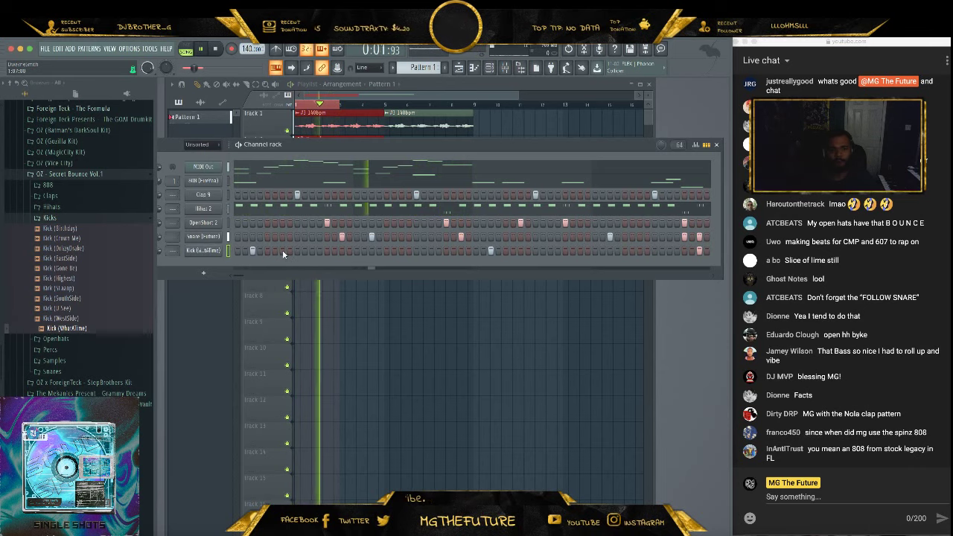
pyautogui.click(283, 251)
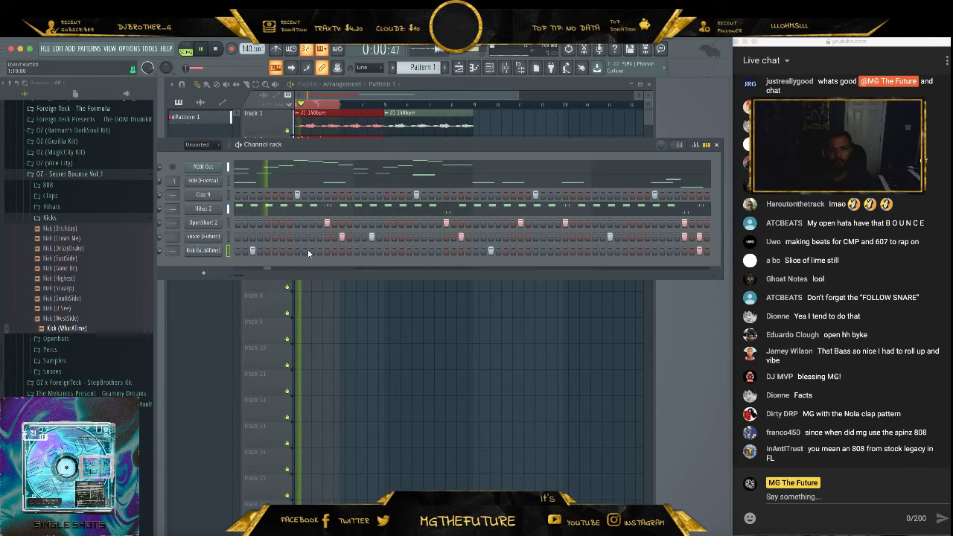
pyautogui.click(327, 250)
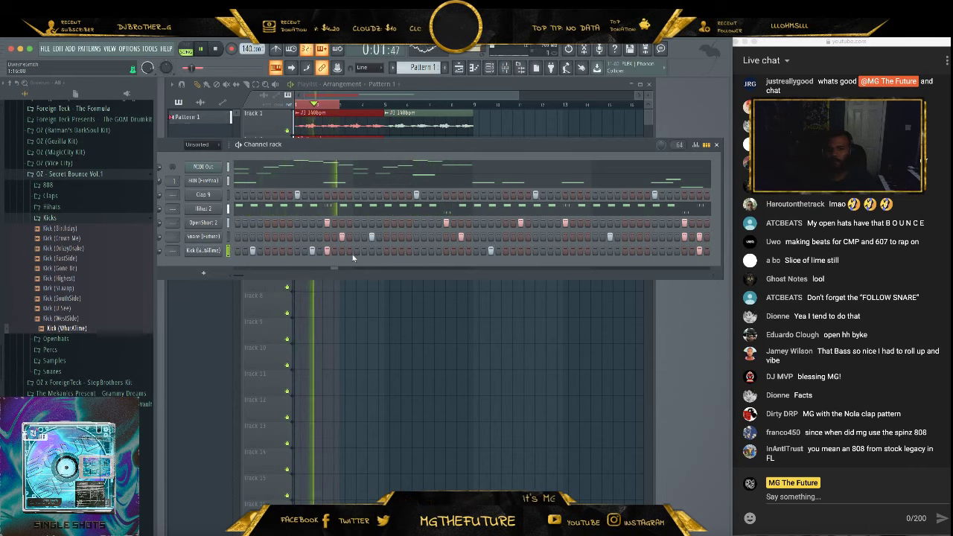
pyautogui.click(401, 251)
pyautogui.click(409, 251)
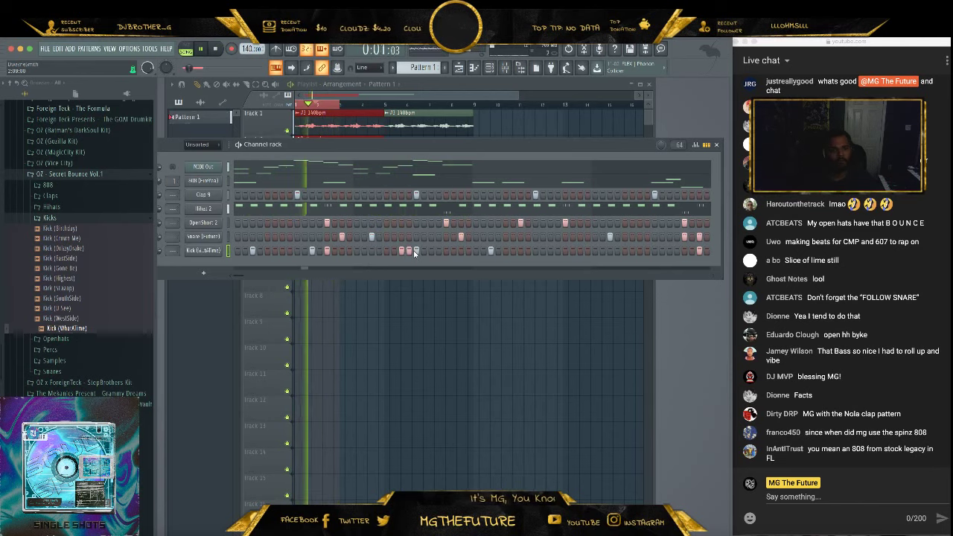
pyautogui.click(417, 251)
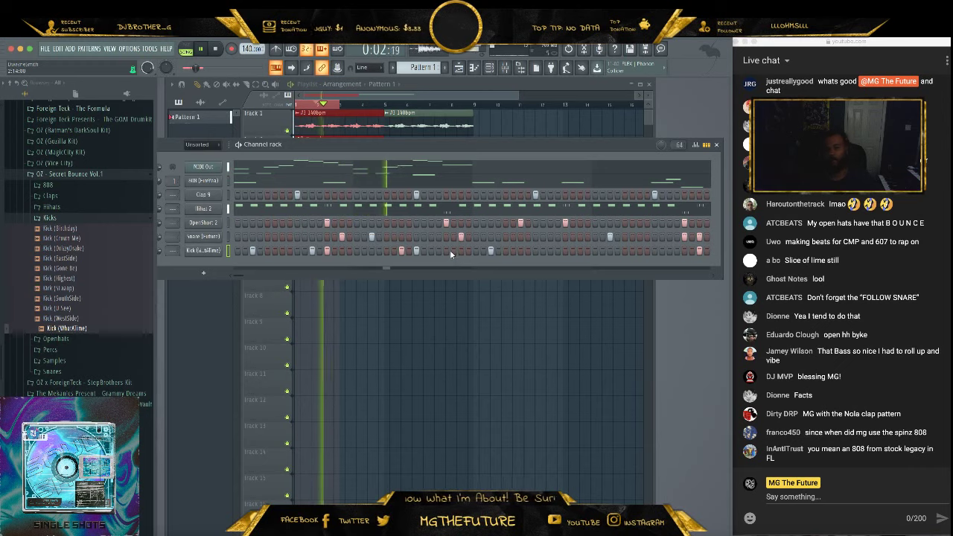
# Extend the playback loop to bars 1 through 4 and add Kick (WhatATime) hits on steps 37 and 45
pyautogui.click(380, 109)
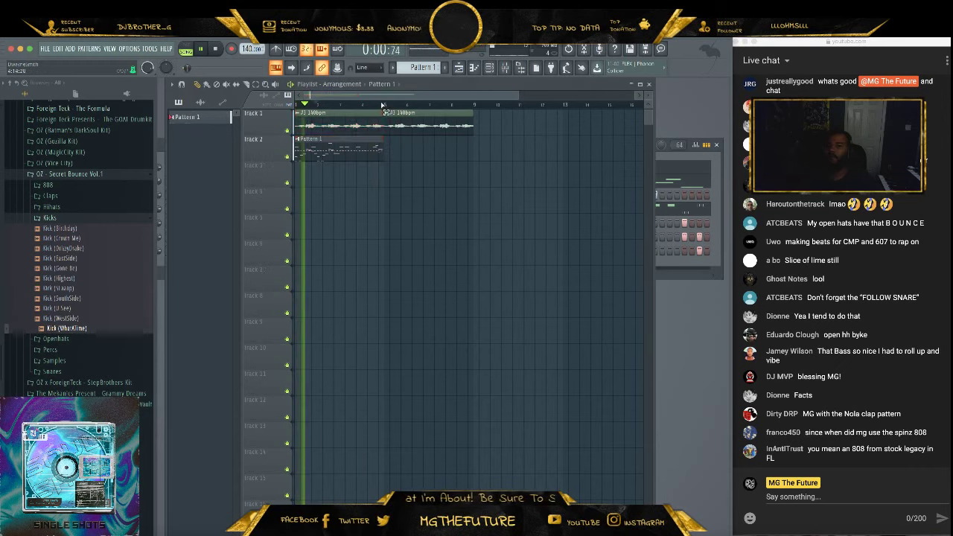
pyautogui.moveTo(378, 106); pyautogui.dragTo(296, 106)
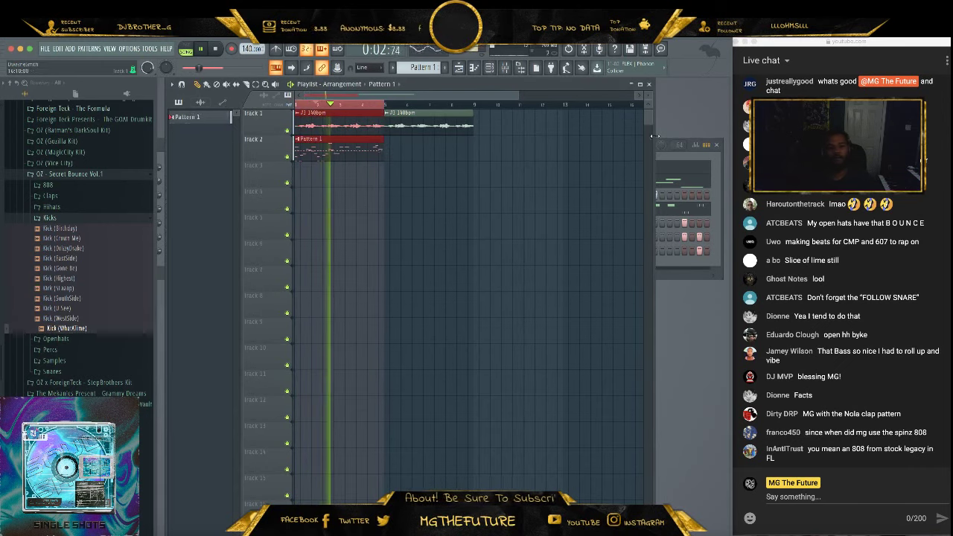
pyautogui.click(659, 157)
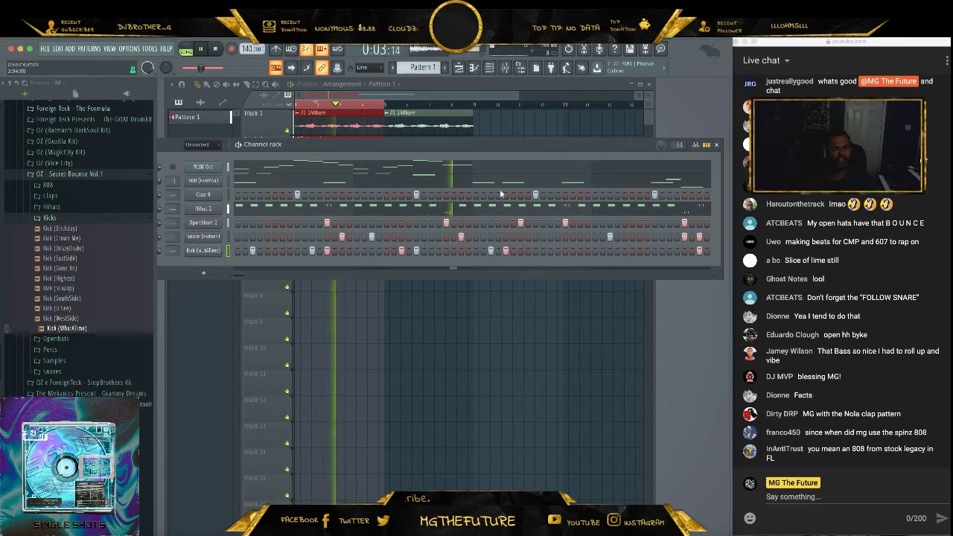
pyautogui.click(566, 251)
pyautogui.press('space')
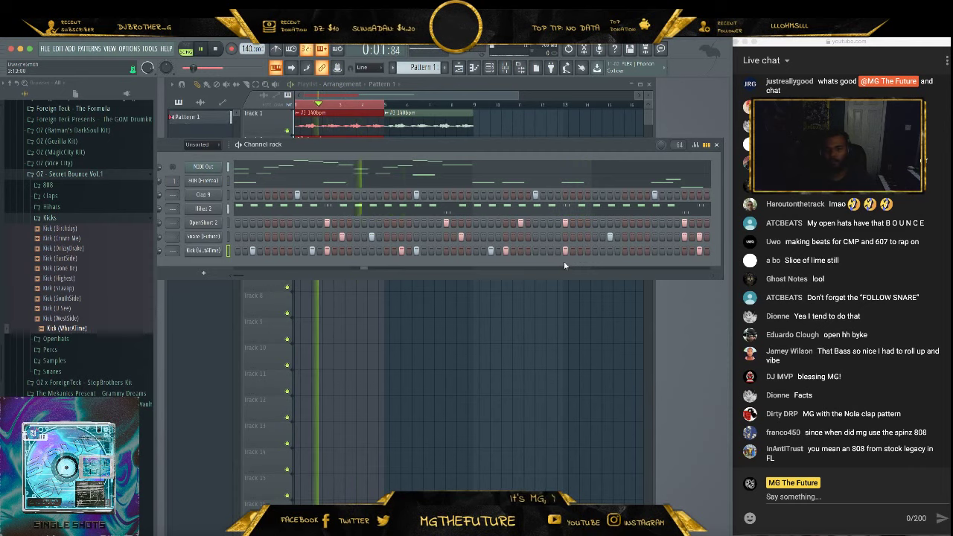
# Add Kick (WhatATime) hits on steps 43 and 53 and remove the one on step 35
pyautogui.click(550, 251)
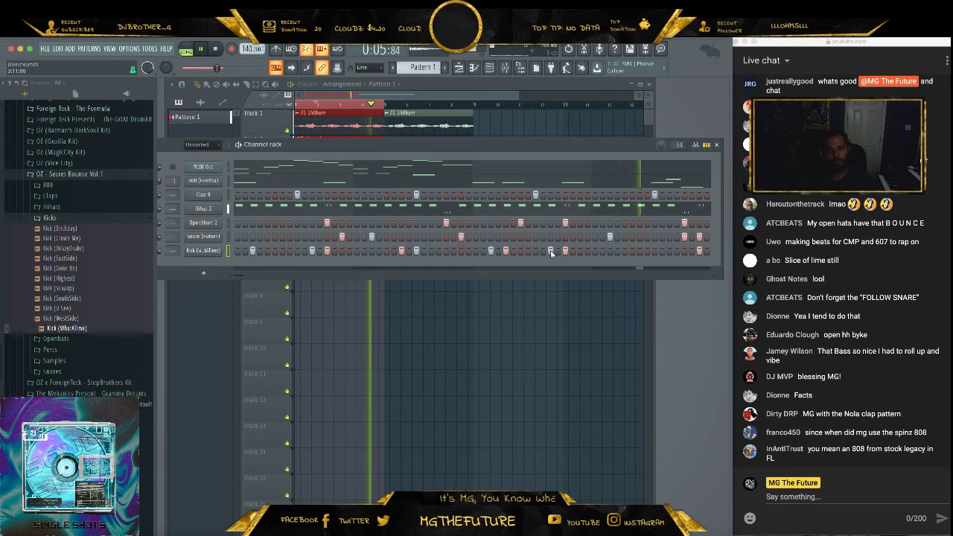
pyautogui.rightClick(492, 251)
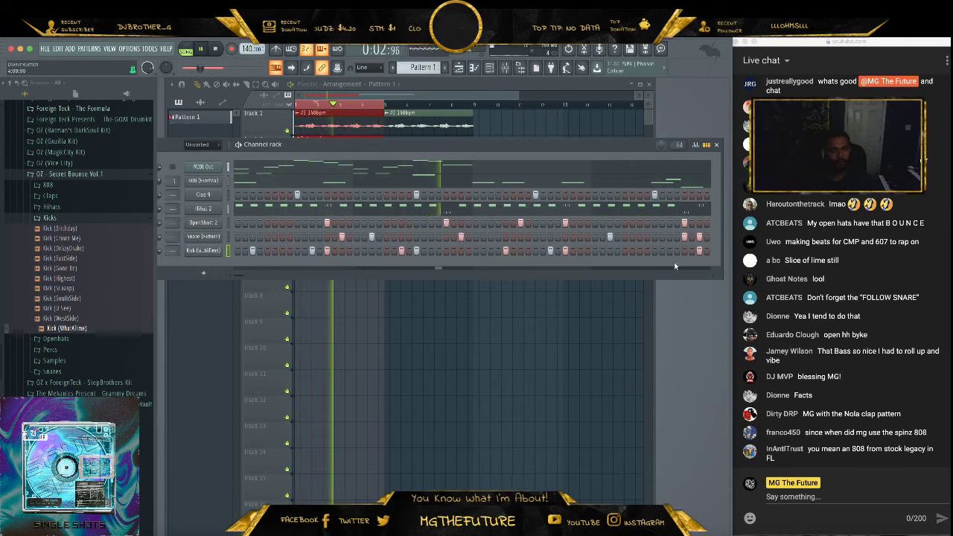
pyautogui.click(624, 251)
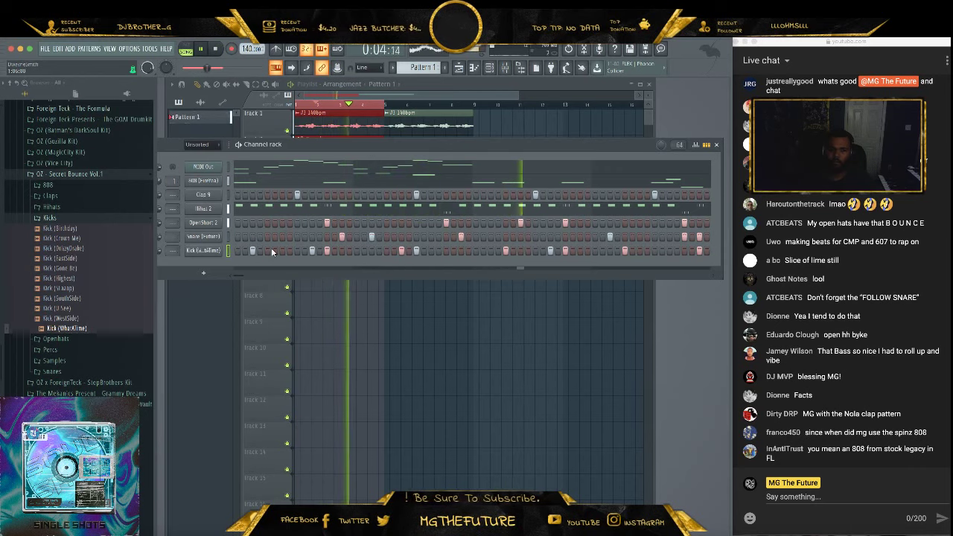
# Add a Kick (WhatATime) hit on step 61, remove the Snare (Future) hits on steps 61 and 63, and listen
pyautogui.moveTo(424, 142); pyautogui.dragTo(453, 143)
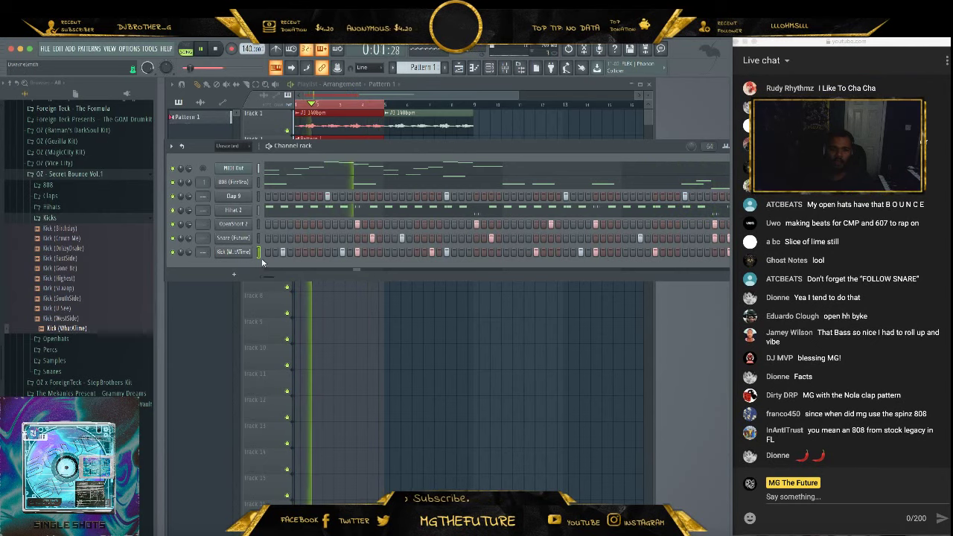
pyautogui.moveTo(536, 137); pyautogui.dragTo(474, 143)
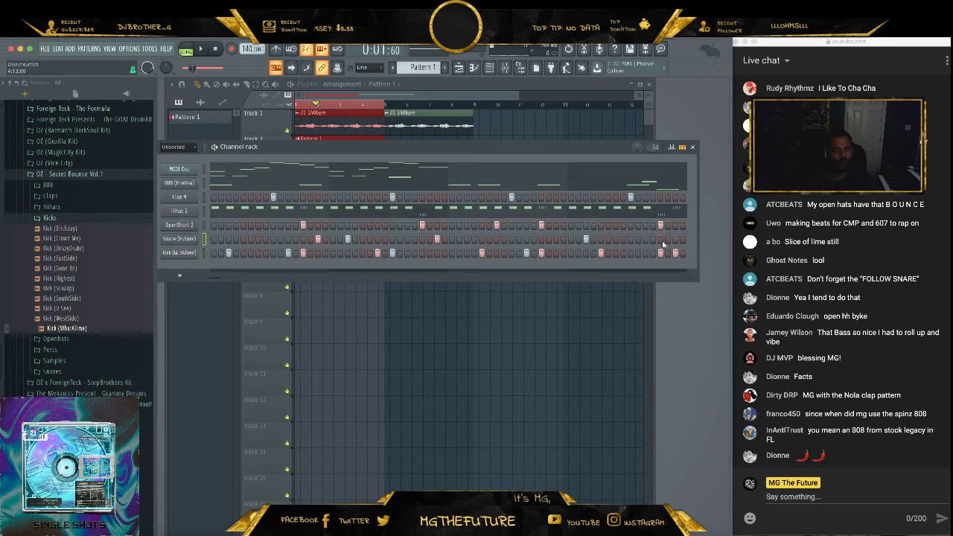
pyautogui.press('space')
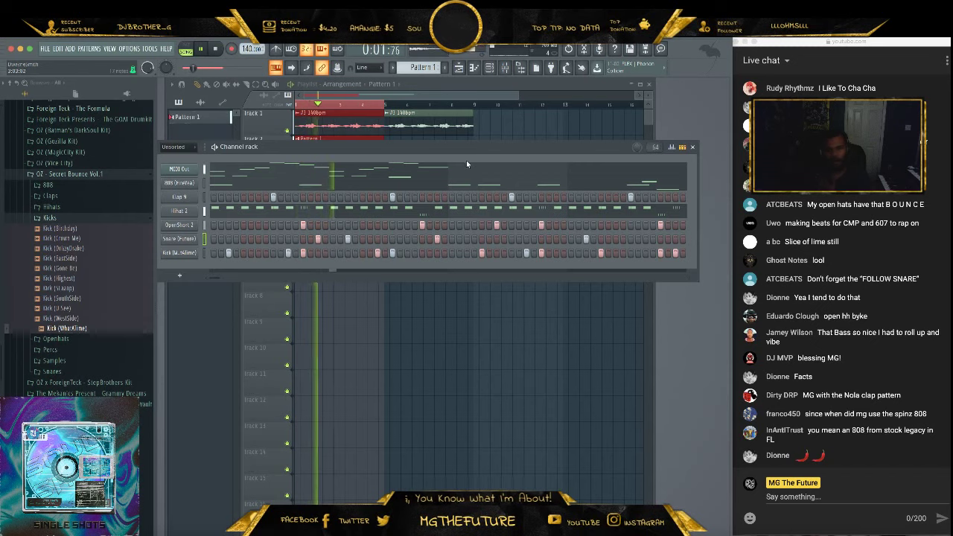
pyautogui.moveTo(468, 146); pyautogui.dragTo(497, 145)
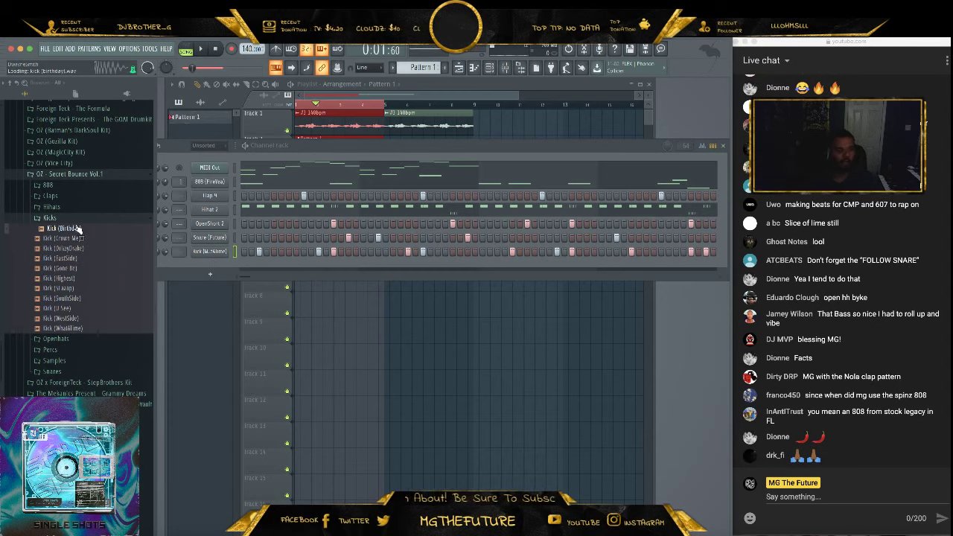
# Replace the kick channel's sample with (Kick) Fuck12 from the Kicks folder of Foreign Teck (Cheat Codes Drumkit)
pyautogui.click(91, 174)
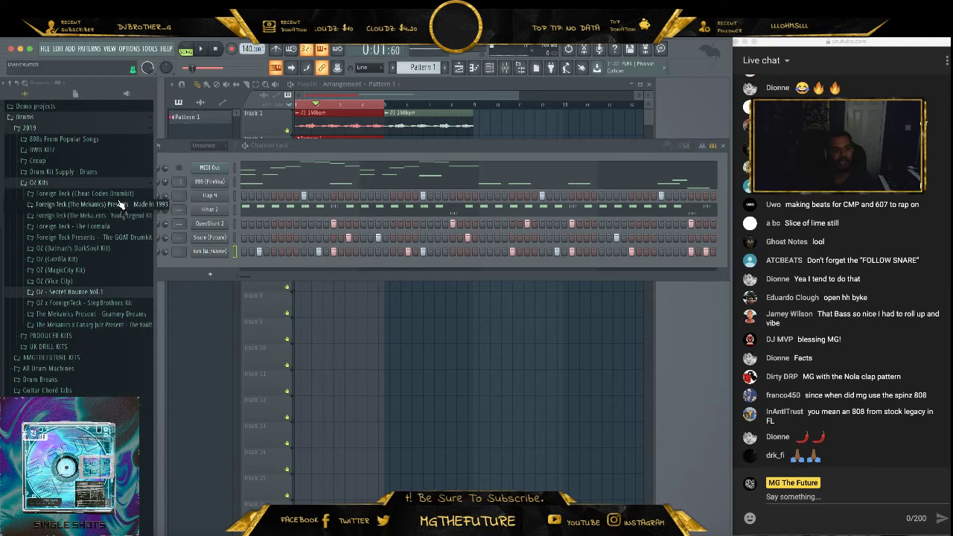
pyautogui.click(118, 195)
pyautogui.click(50, 237)
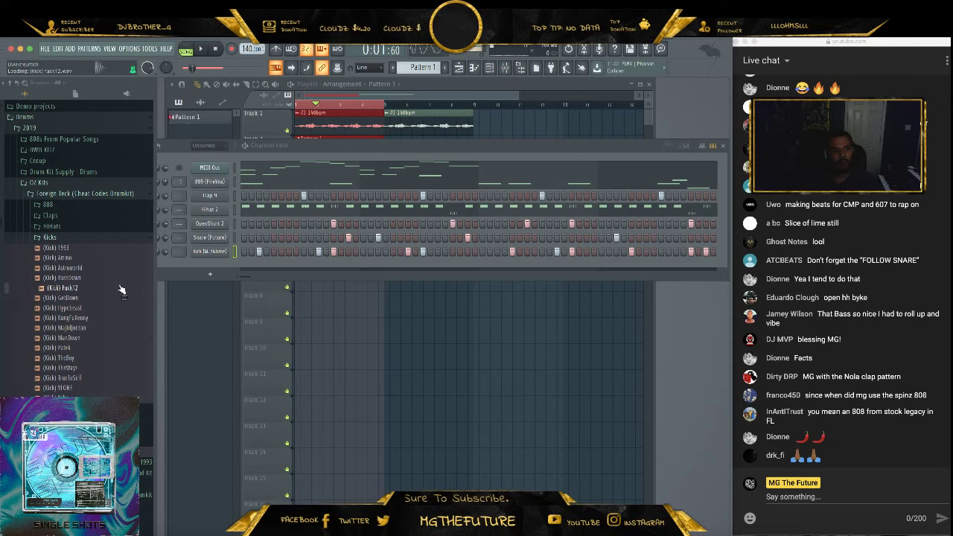
pyautogui.scroll(2, 123, 289)
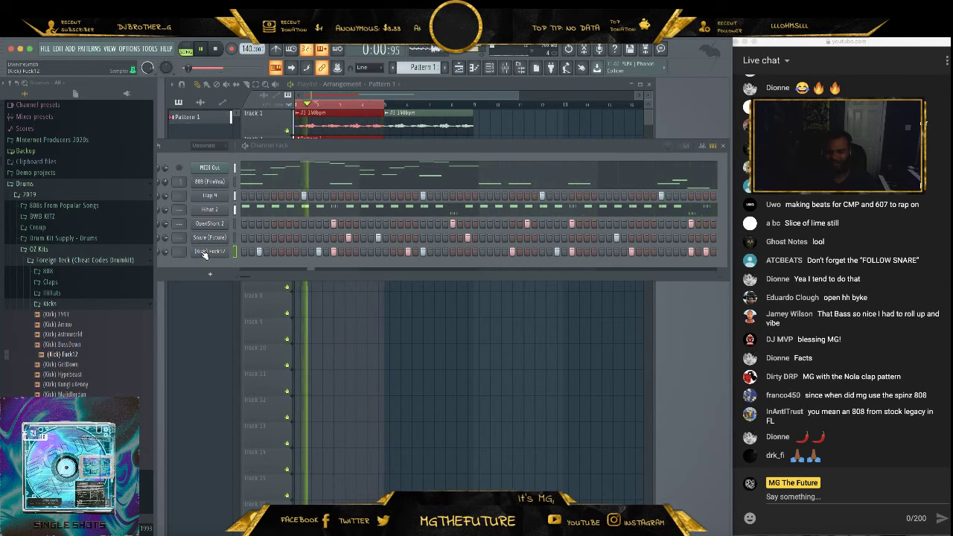
# Move the first kick hit from step 3 to step 5 and add a kick hit on step 55
pyautogui.click(259, 252)
pyautogui.click(274, 251)
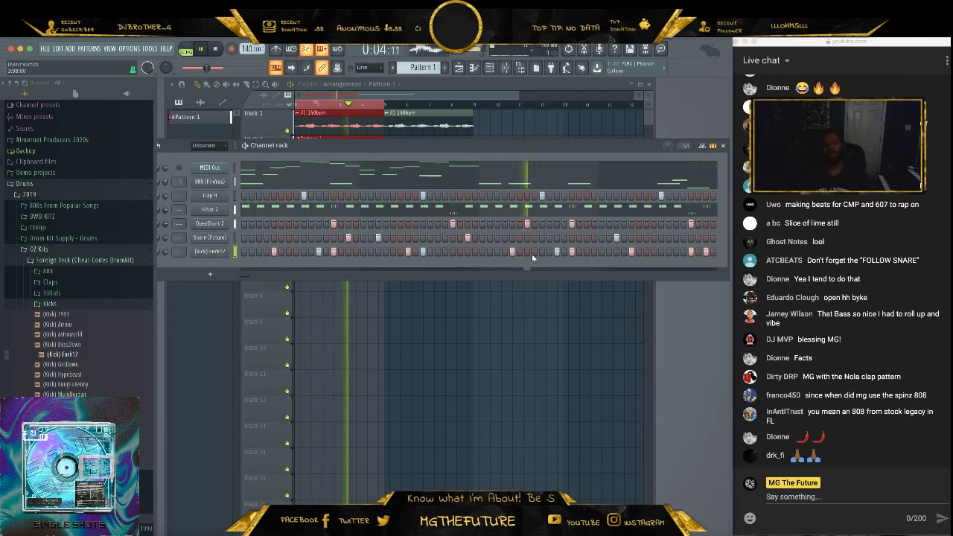
pyautogui.click(88, 304)
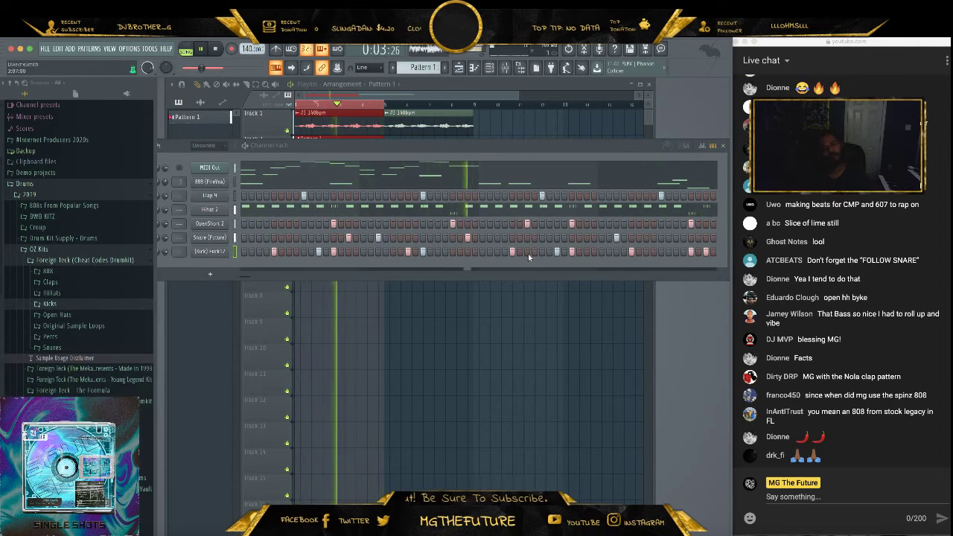
pyautogui.click(646, 253)
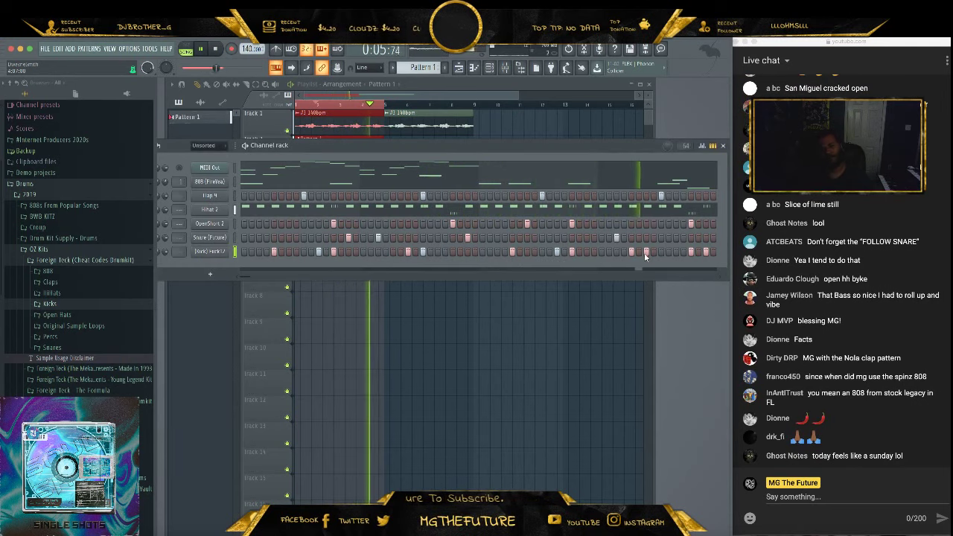
# Remove the kick hit on step 61
pyautogui.rightClick(693, 253)
pyautogui.click(707, 253)
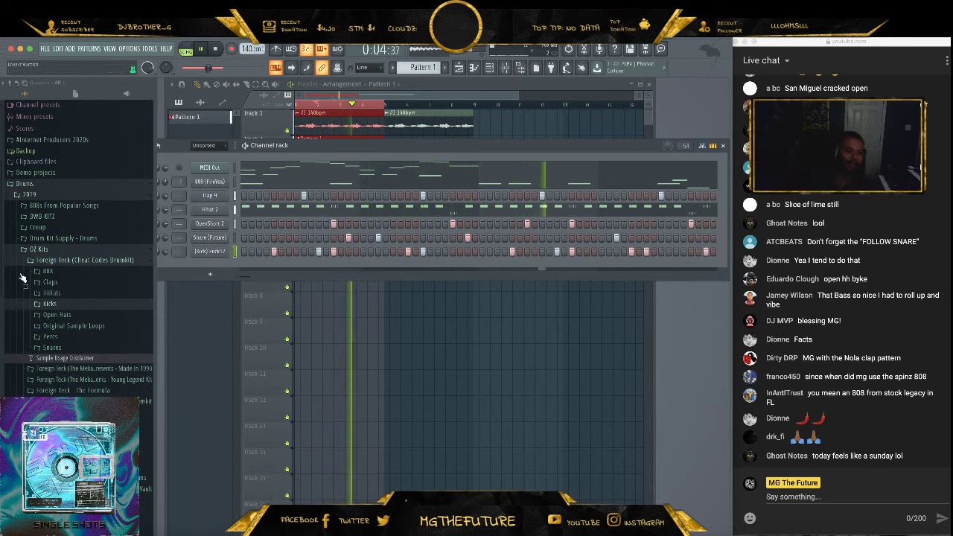
# Add (Perc) Nextel from the Cheat Codes Drumkit's Percs folder as a new channel with a hit on step 61, and listen
pyautogui.click(97, 309)
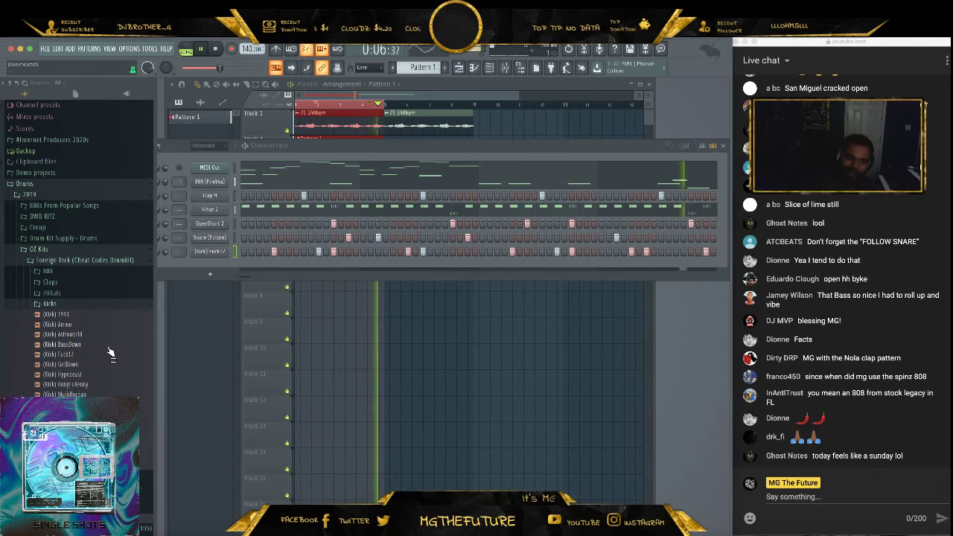
pyautogui.click(77, 306)
pyautogui.click(80, 260)
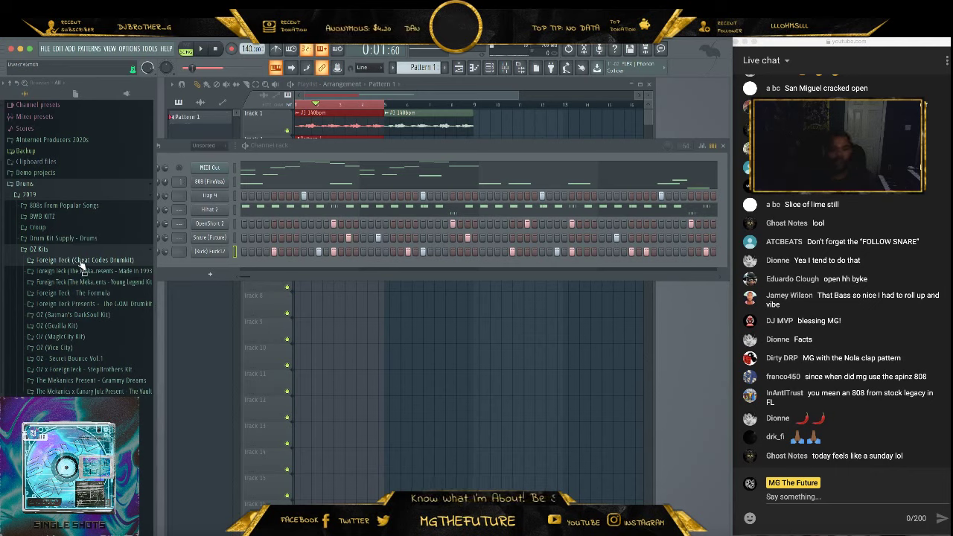
pyautogui.click(82, 262)
pyautogui.click(51, 337)
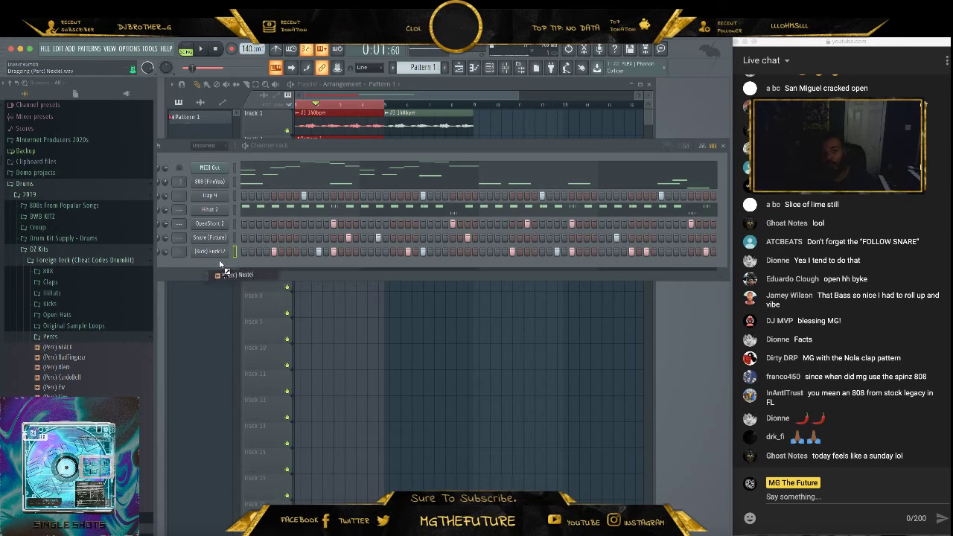
pyautogui.moveTo(220, 264); pyautogui.dragTo(223, 268)
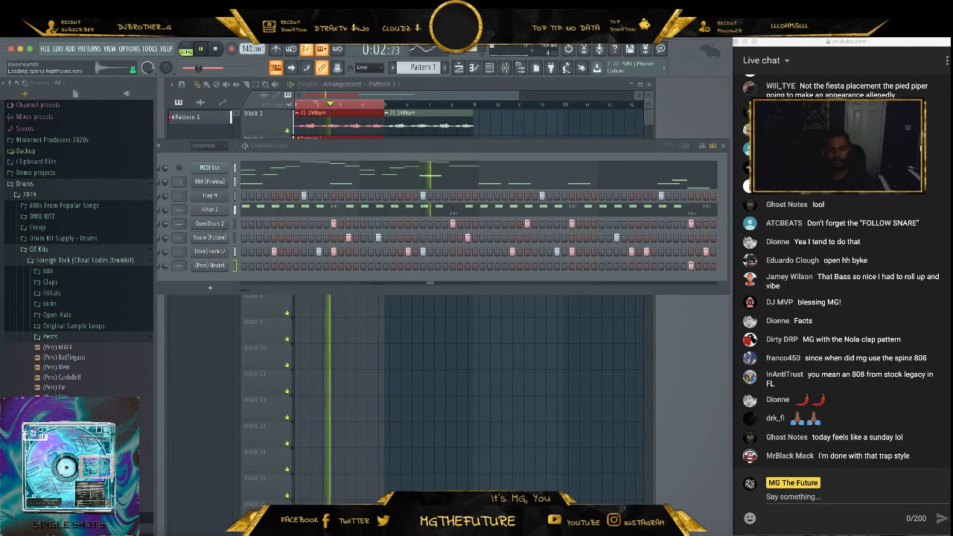
pyautogui.press('space')
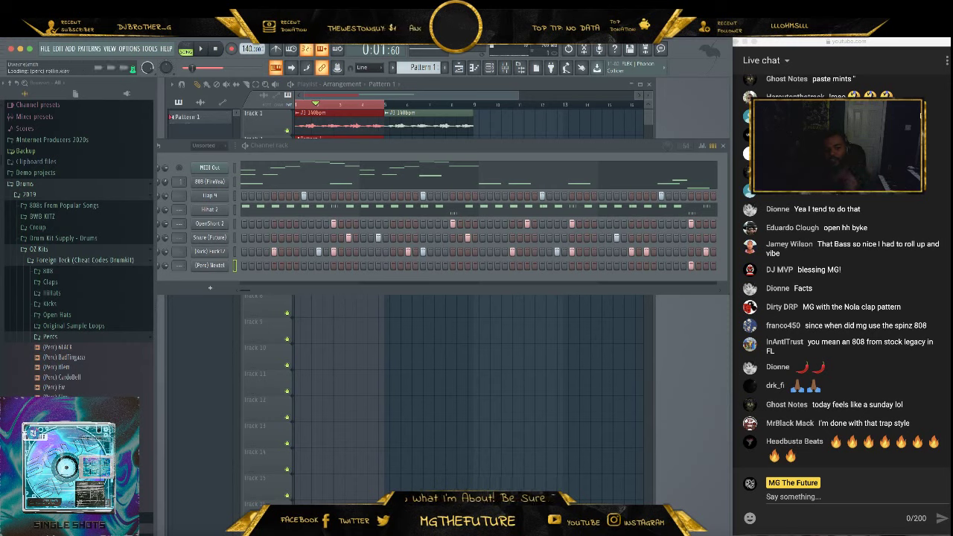
# Add the (Perc) Rollin sample as a new channel, place its only hit on step 29, and listen
pyautogui.moveTo(219, 285); pyautogui.dragTo(217, 279)
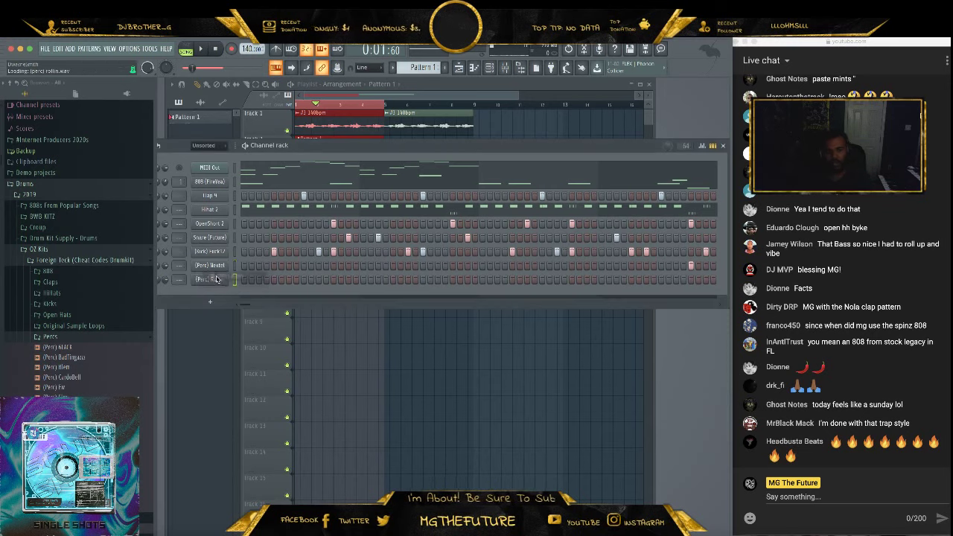
pyautogui.click(333, 279)
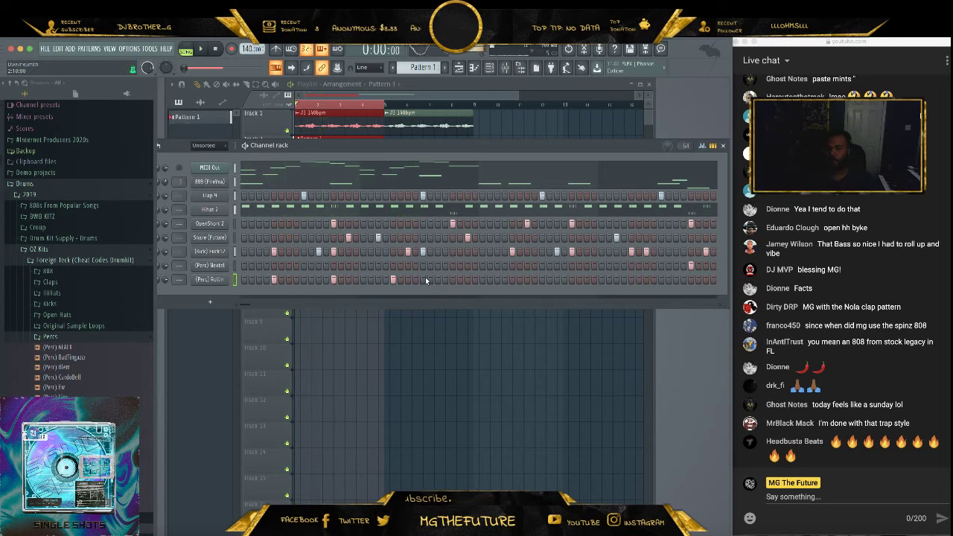
pyautogui.press('space')
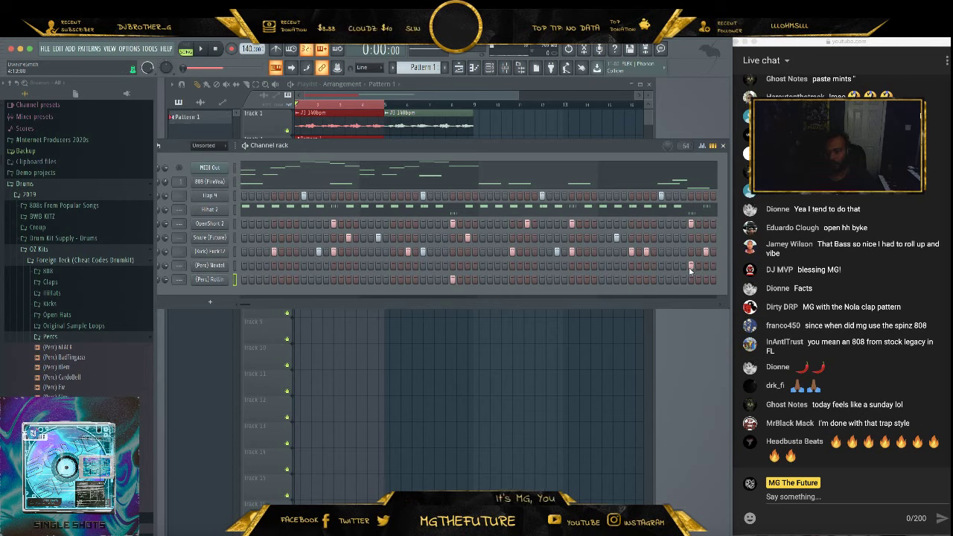
pyautogui.press('space')
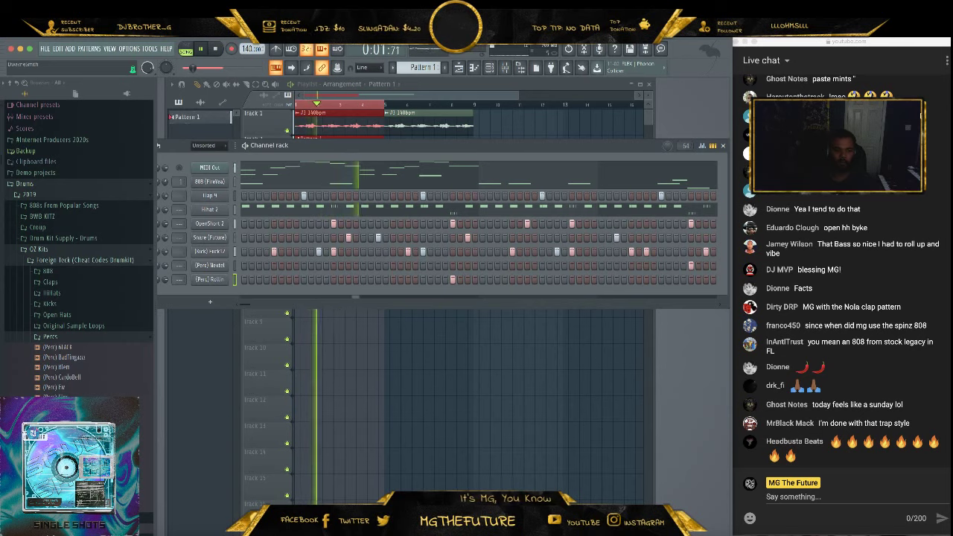
pyautogui.press('space')
# Audition several other percussion samples in the Cheat Codes Drumkit's Percs folder
pyautogui.click(82, 397)
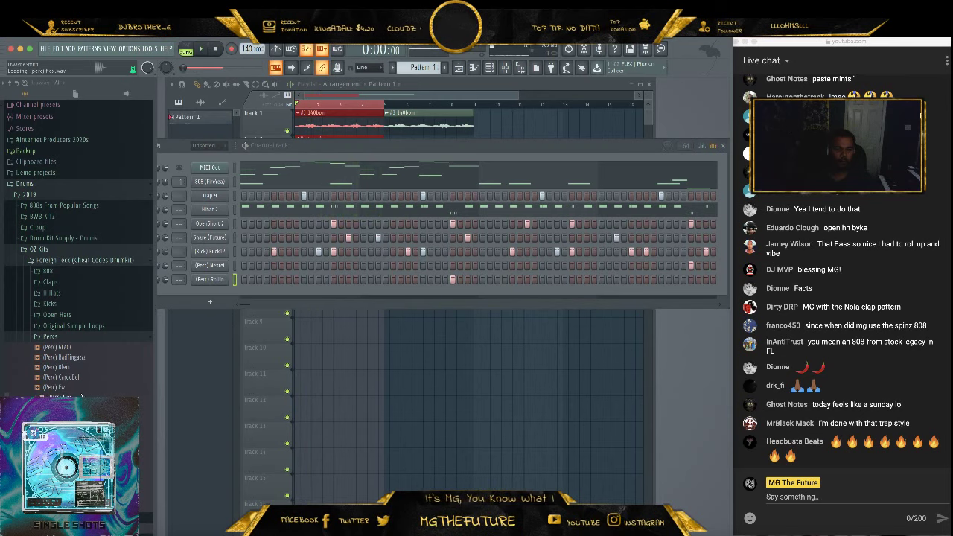
pyautogui.click(97, 350)
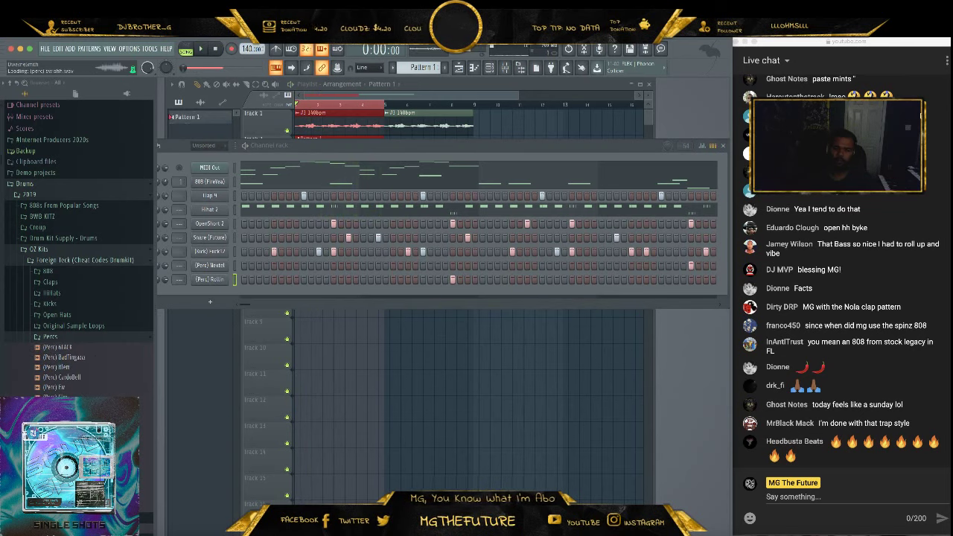
pyautogui.click(88, 462)
pyautogui.click(88, 463)
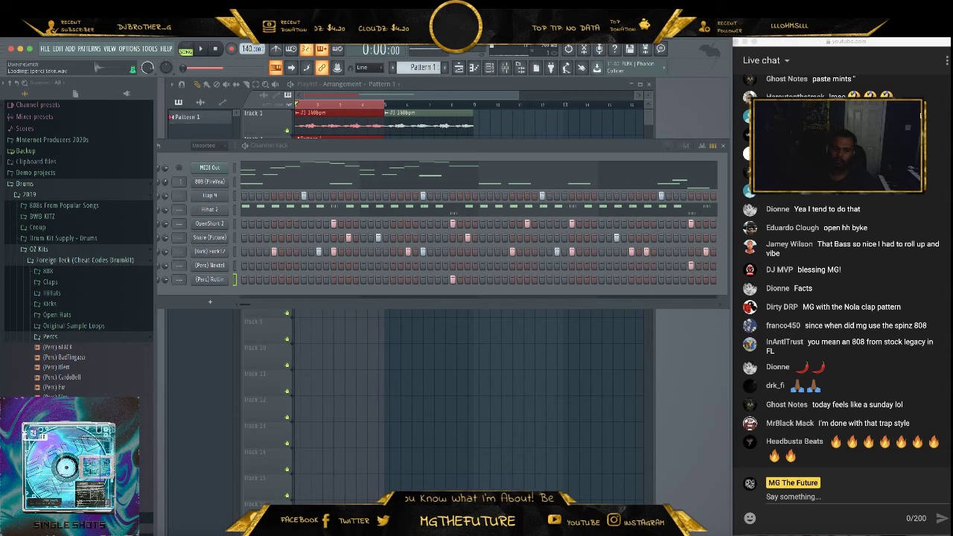
pyautogui.click(83, 419)
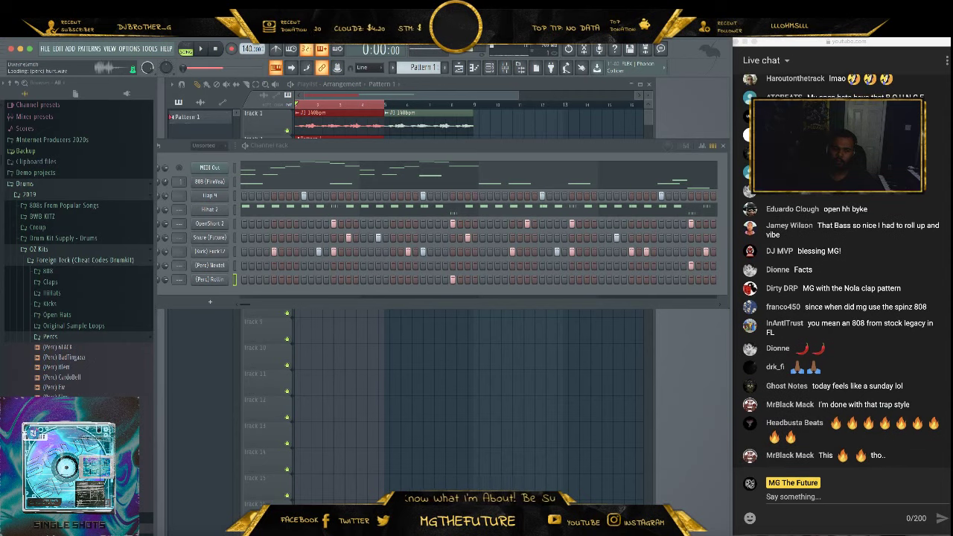
# Add a percussion sample from the BWB WAV 7 PERCS folder as a new channel with a hit on step 3, and play the beat
pyautogui.click(81, 336)
pyautogui.click(76, 262)
pyautogui.click(64, 249)
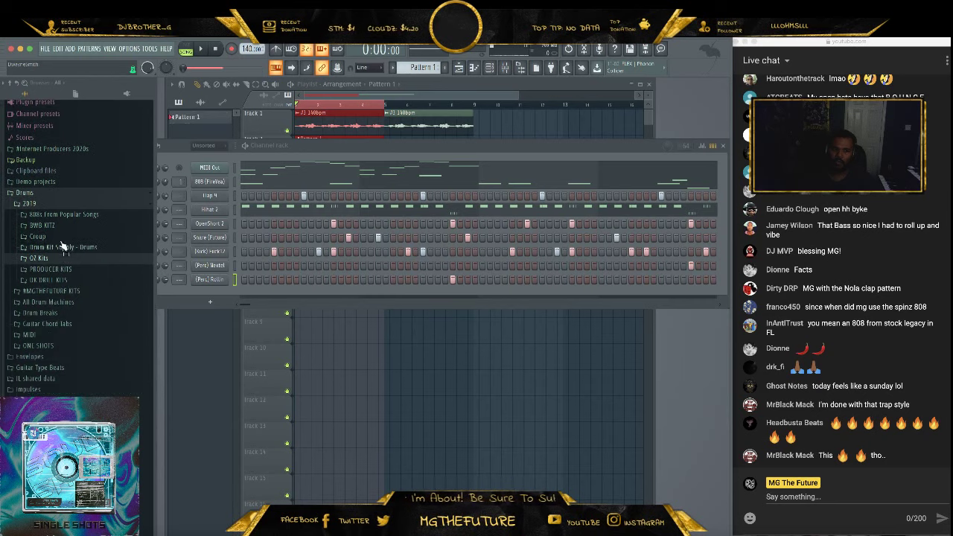
pyautogui.click(68, 218)
pyautogui.scroll(-10, 98, 343)
pyautogui.scroll(4, 90, 341)
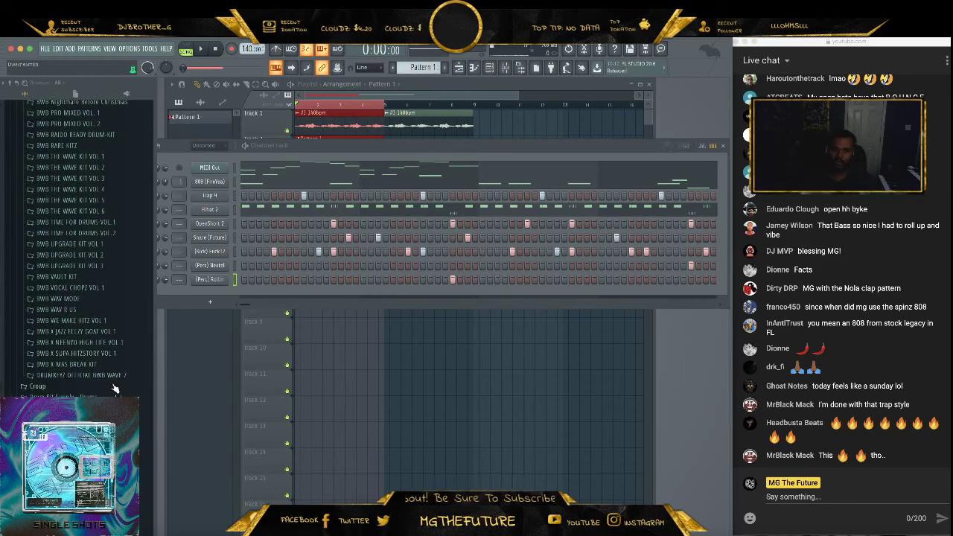
pyautogui.click(113, 377)
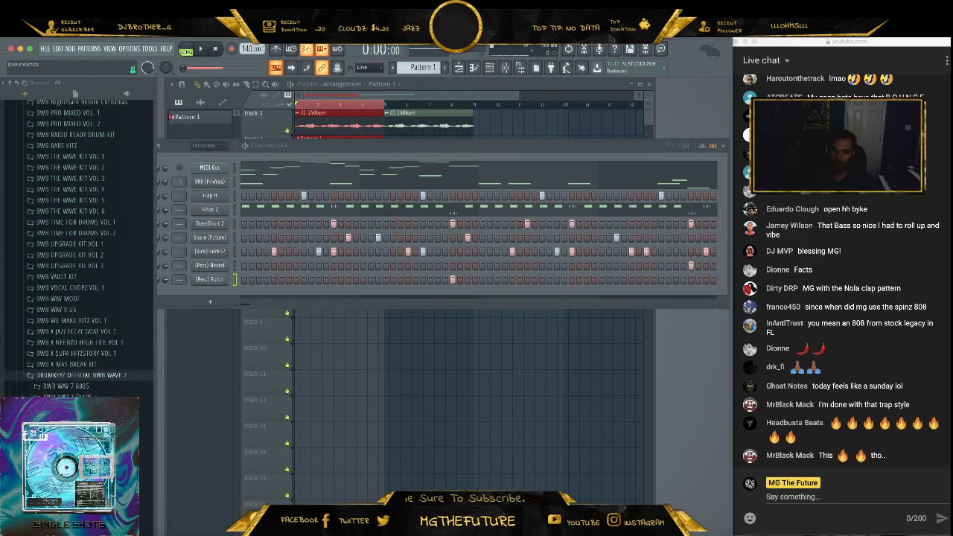
pyautogui.click(93, 474)
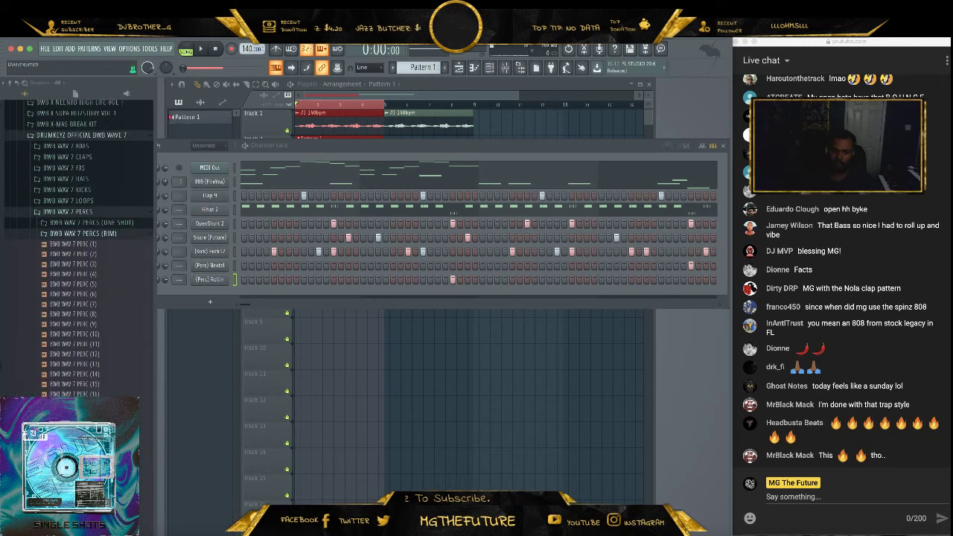
pyautogui.moveTo(93, 481); pyautogui.dragTo(222, 300)
pyautogui.click(260, 295)
pyautogui.press('space')
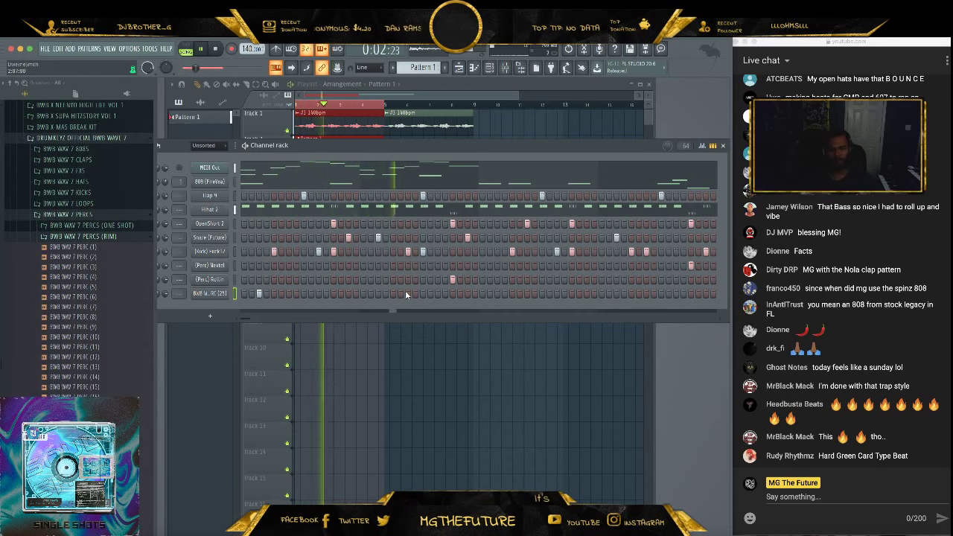
# Add hits on steps 27, 35, 59 and 61 of the BWB WAV 7 percussion channel and listen
pyautogui.click(505, 293)
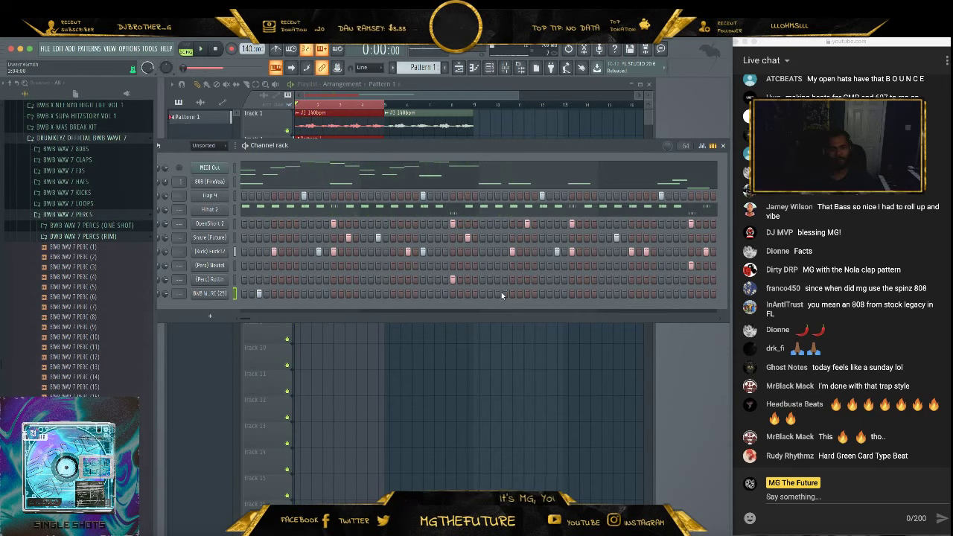
pyautogui.click(438, 294)
pyautogui.click(616, 293)
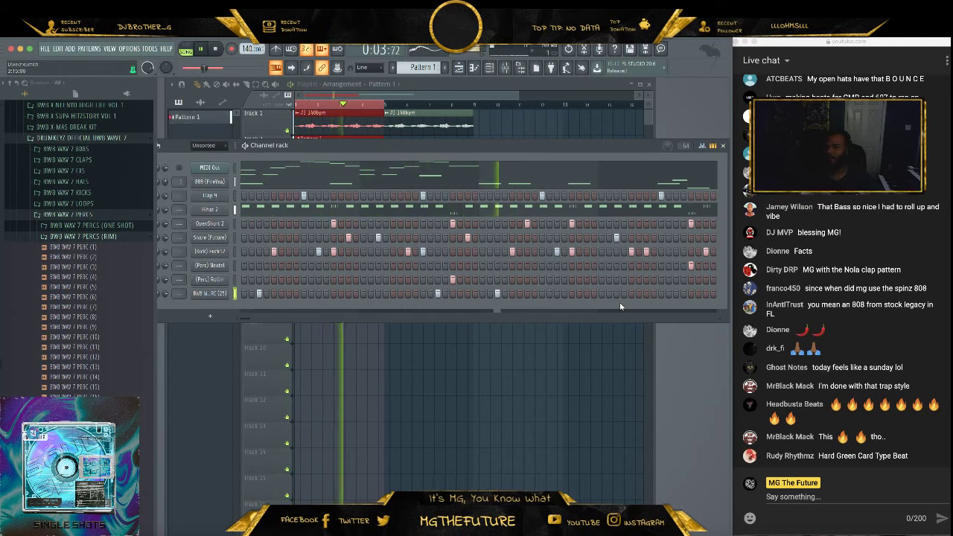
pyautogui.click(676, 293)
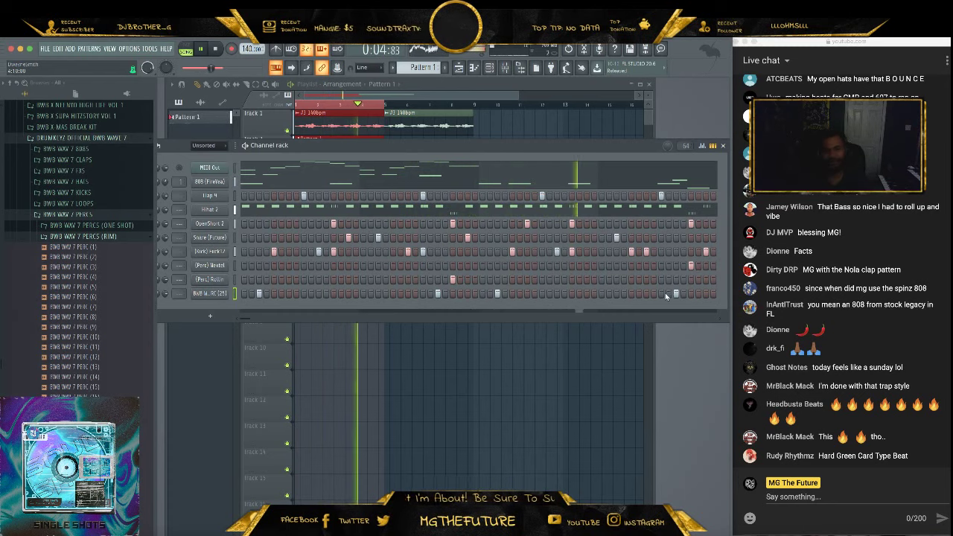
pyautogui.click(691, 295)
pyautogui.click(706, 296)
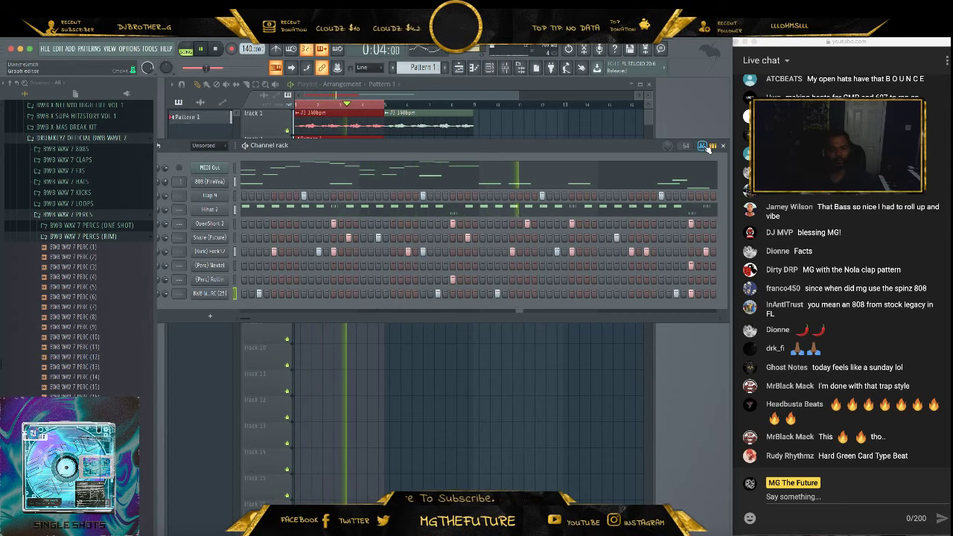
pyautogui.press('space')
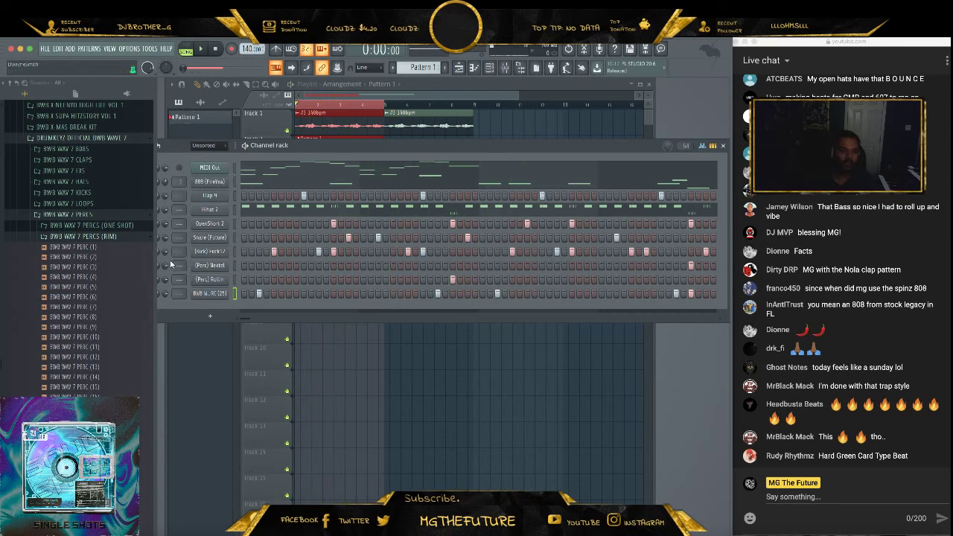
# Select all kick notes in the piano roll and raise their velocities by increasing the multiplier in Scale levels
pyautogui.rightClick(208, 254)
pyautogui.click(246, 255)
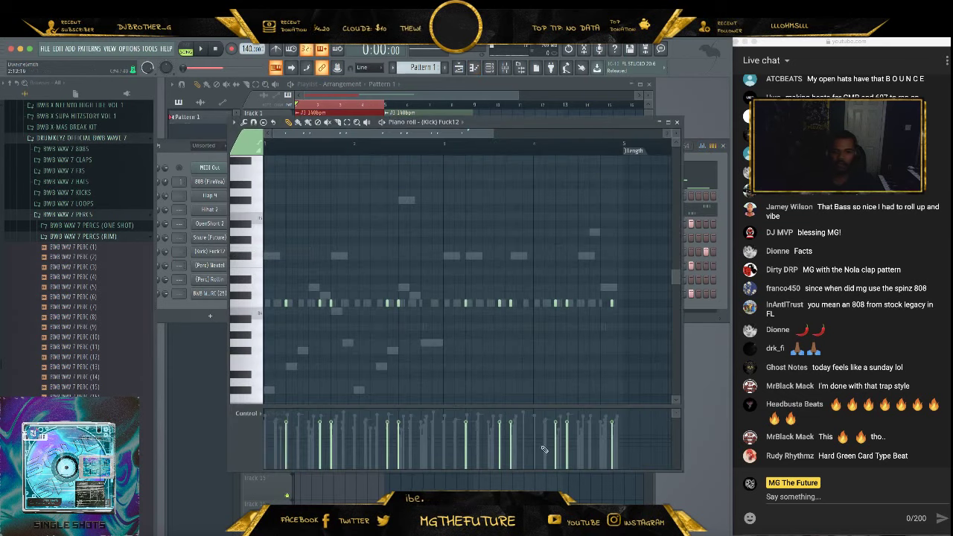
pyautogui.click(420, 217)
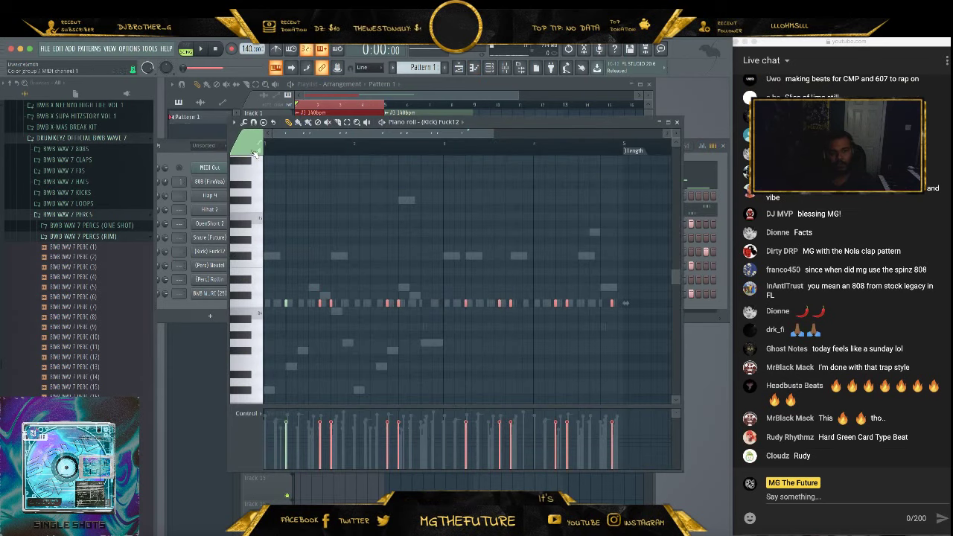
pyautogui.rightClick(419, 217)
pyautogui.hotkey('ctrl', 'a')
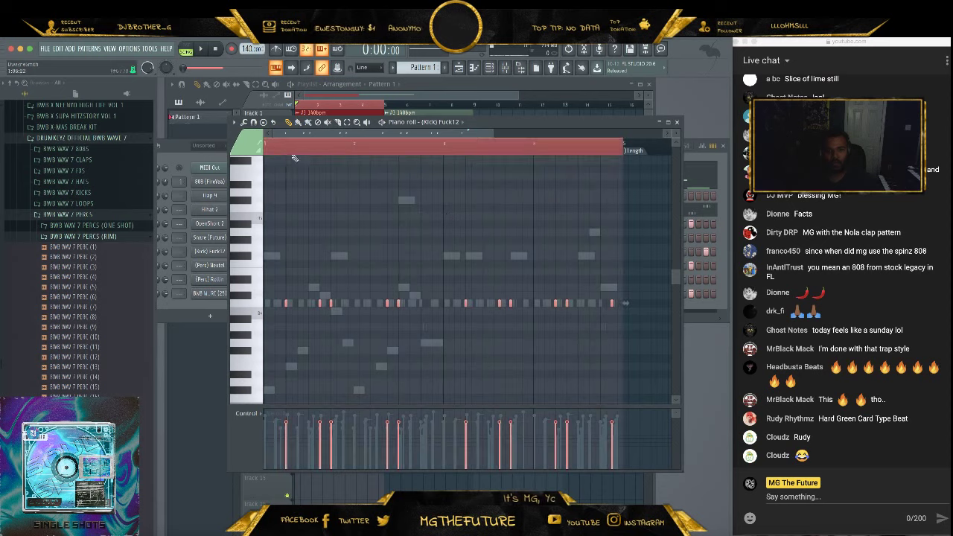
pyautogui.click(244, 124)
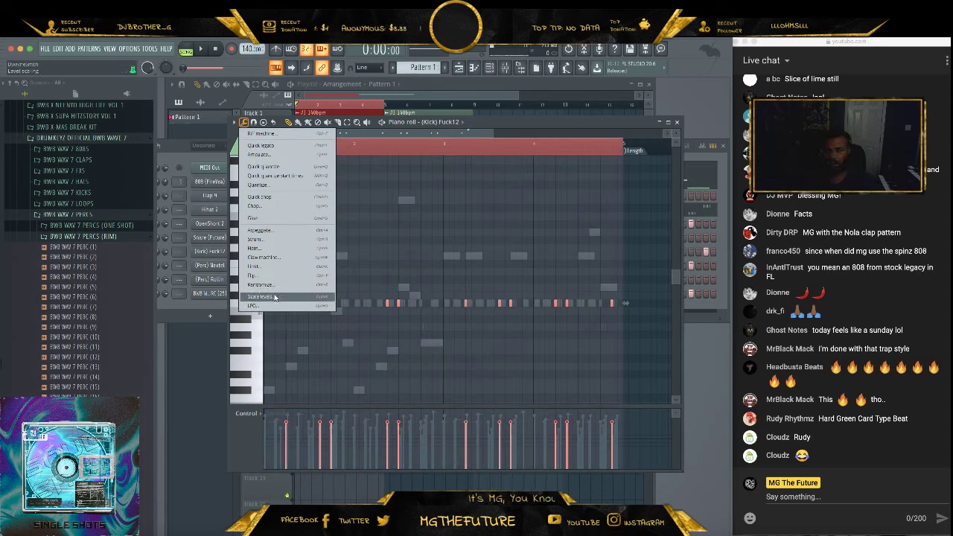
pyautogui.click(257, 298)
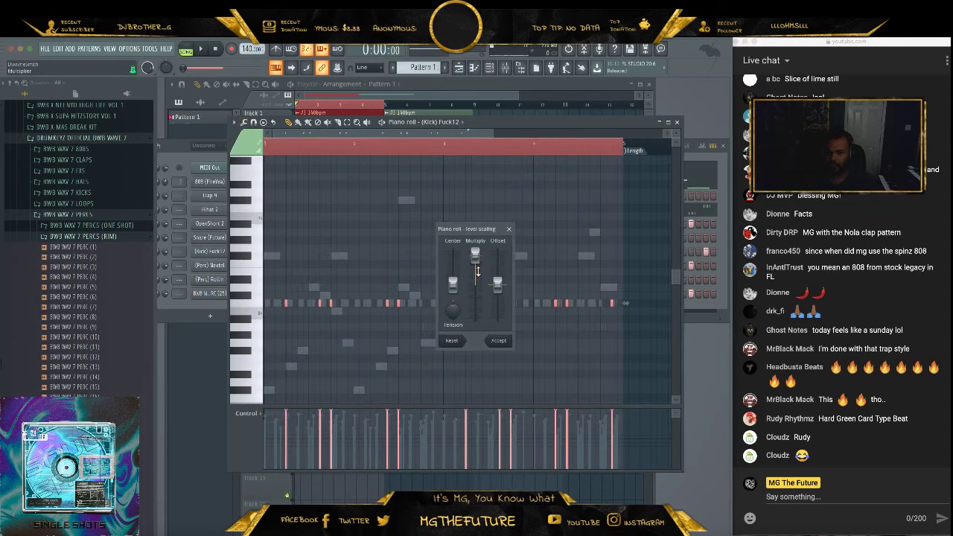
pyautogui.click(508, 343)
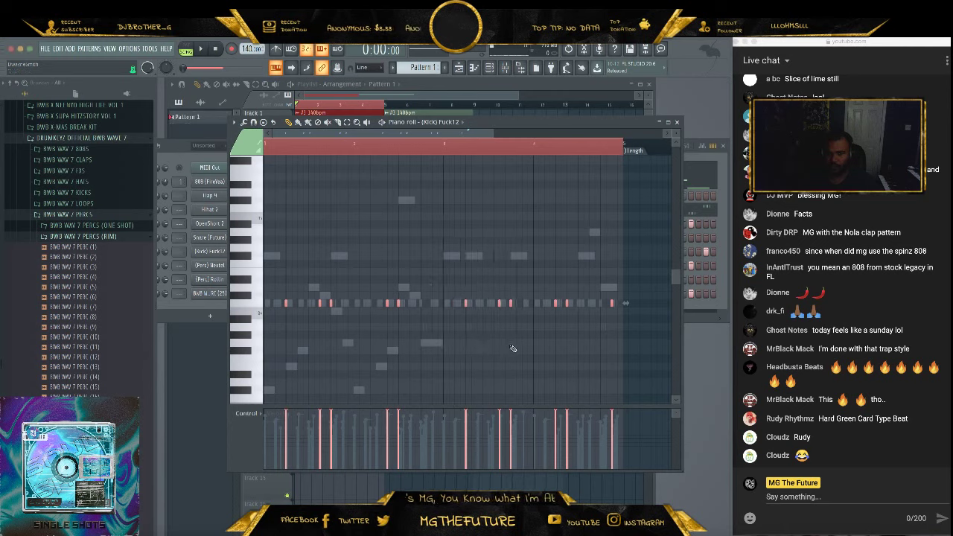
# Nudge the kick notes on steps 11, 23, 43 and 53 slightly late, listen, and close the piano roll
pyautogui.click(321, 302)
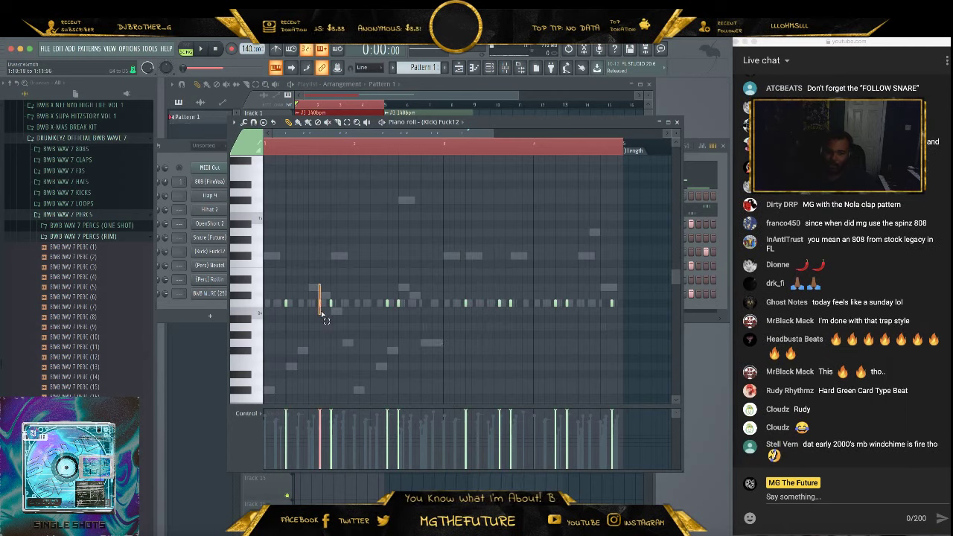
pyautogui.click(387, 302)
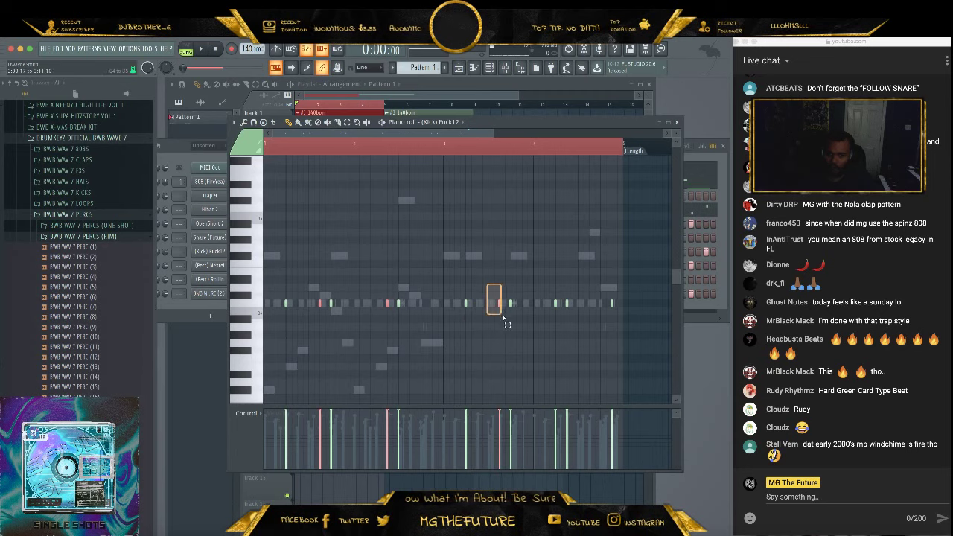
pyautogui.click(557, 320)
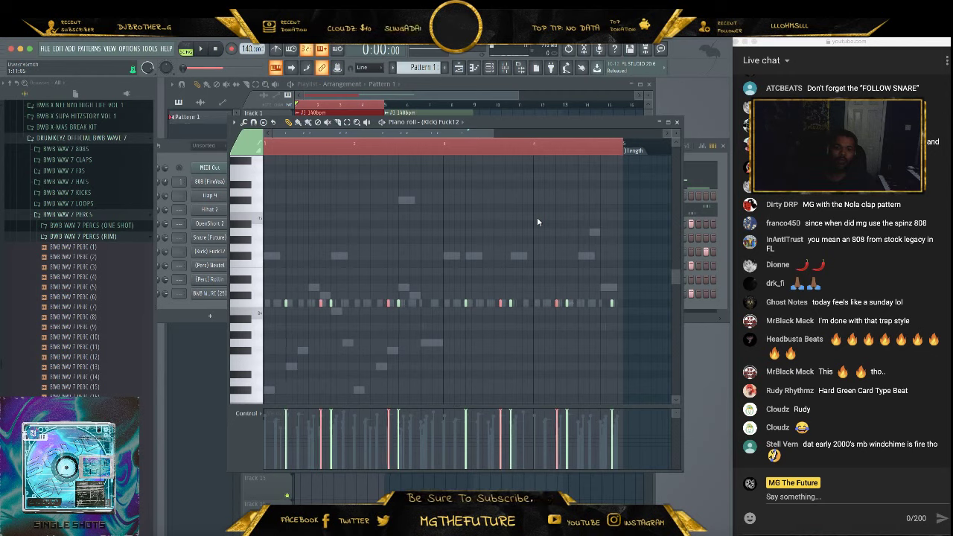
pyautogui.press('space')
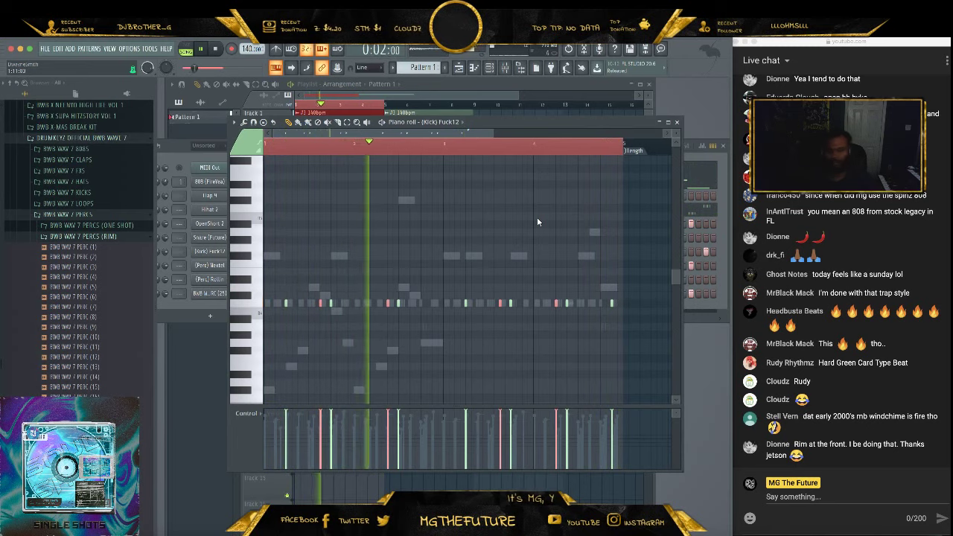
pyautogui.click(677, 122)
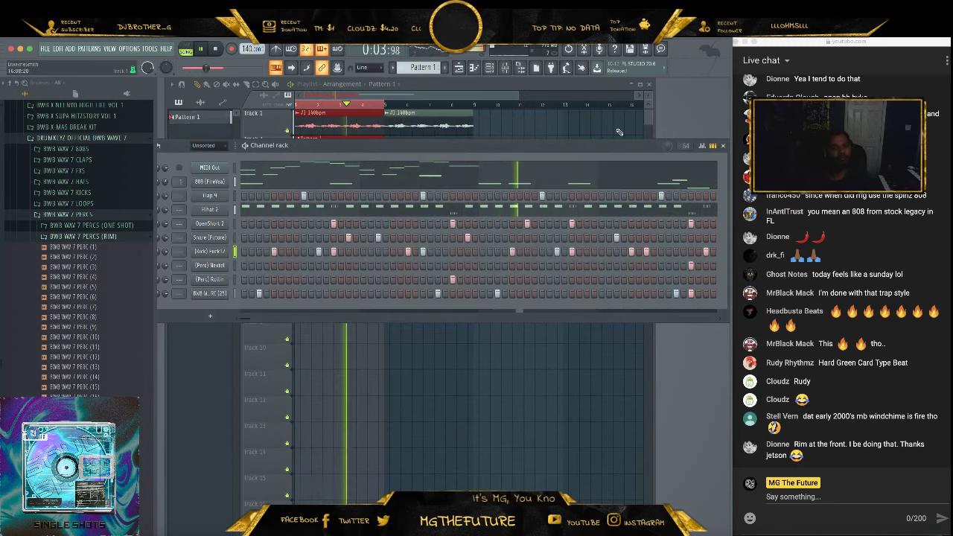
# Select all notes of the BWB WAV 7 percussion in the piano roll, nudge them slightly early, listen, and close it
pyautogui.rightClick(223, 296)
pyautogui.click(253, 296)
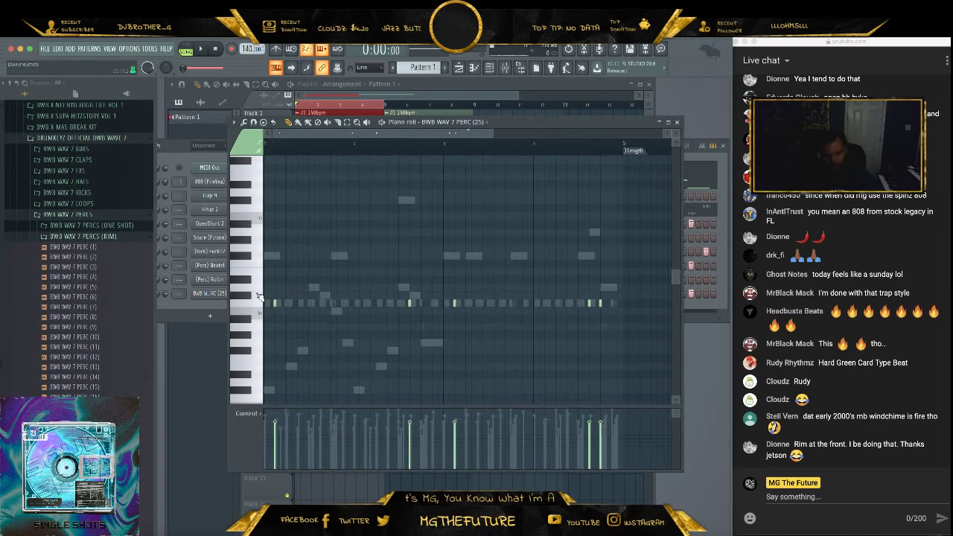
pyautogui.hotkey('ctrl', 'a')
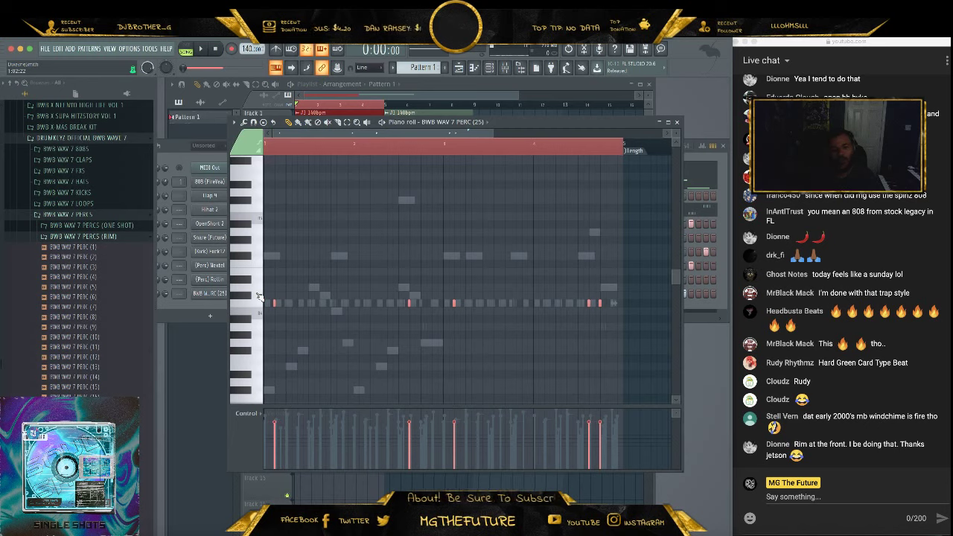
pyautogui.press('space')
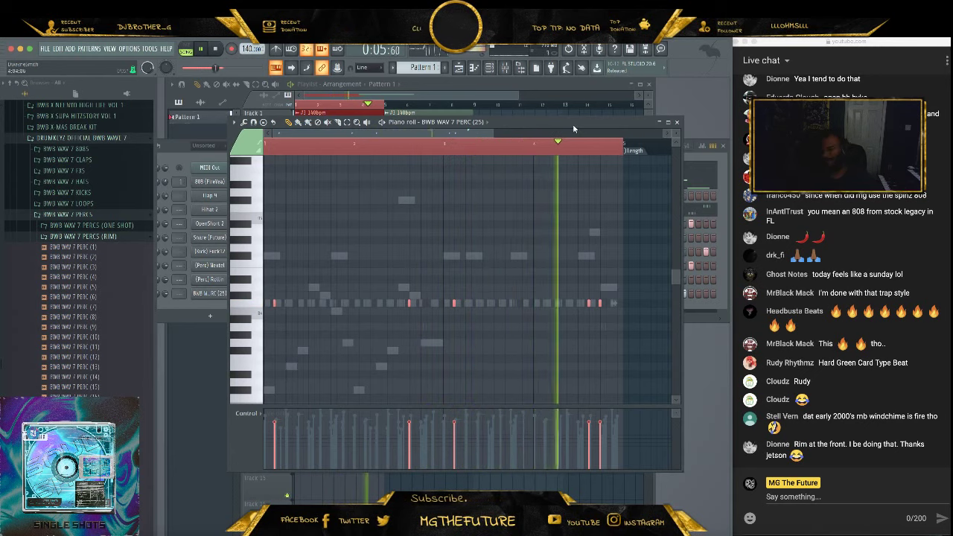
pyautogui.click(677, 122)
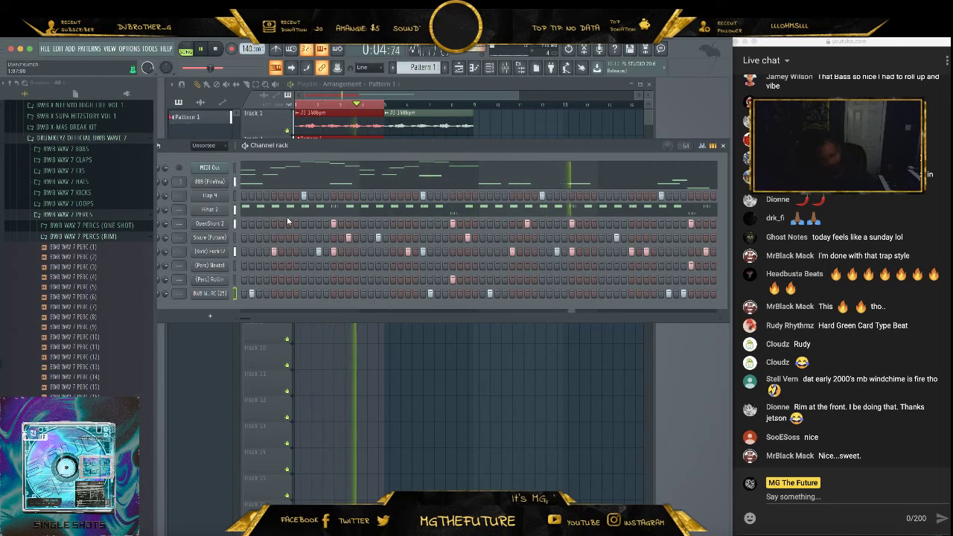
# Select the kick notes on steps 23 and 53 in the piano roll, play the beat, and close the piano roll
pyautogui.press('space')
pyautogui.rightClick(243, 251)
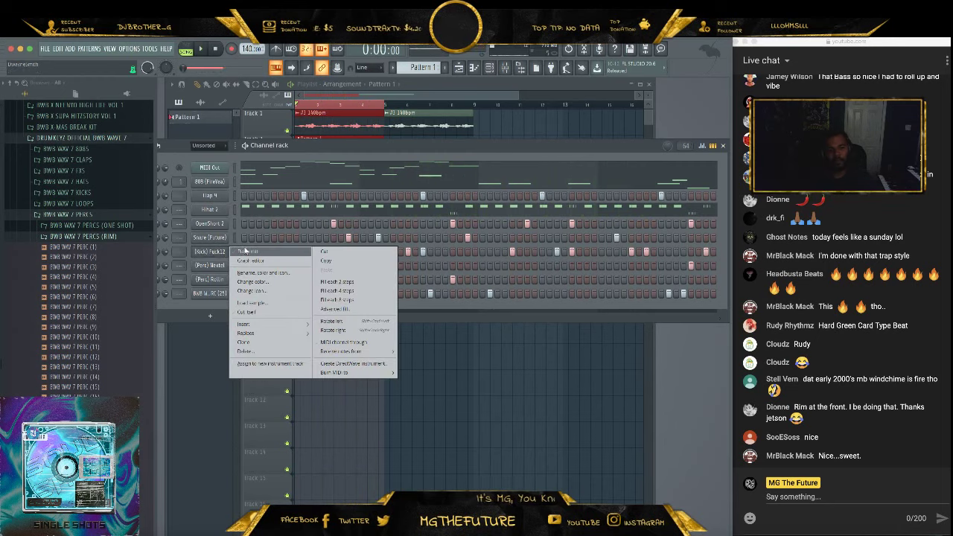
pyautogui.click(248, 251)
pyautogui.click(320, 302)
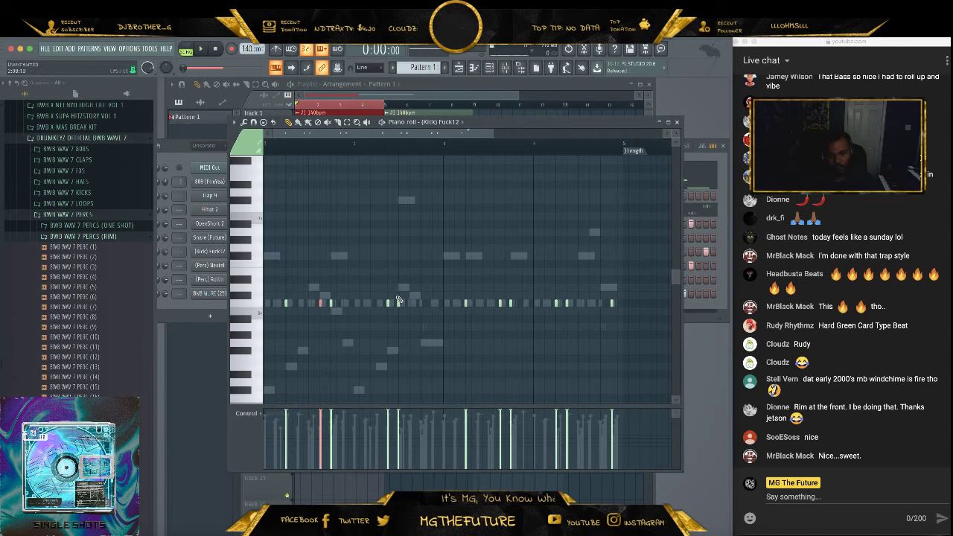
pyautogui.click(388, 302)
pyautogui.moveTo(551, 285); pyautogui.dragTo(561, 315)
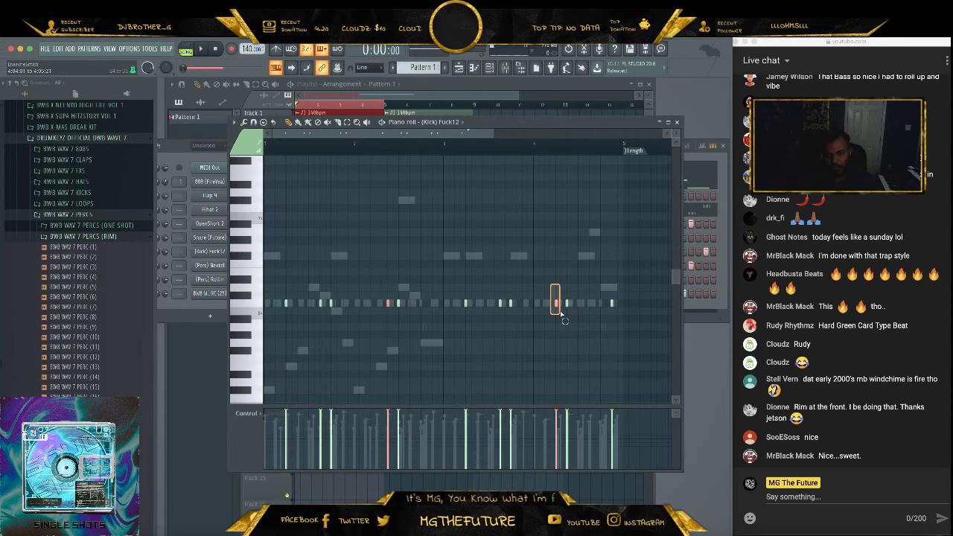
pyautogui.press('space')
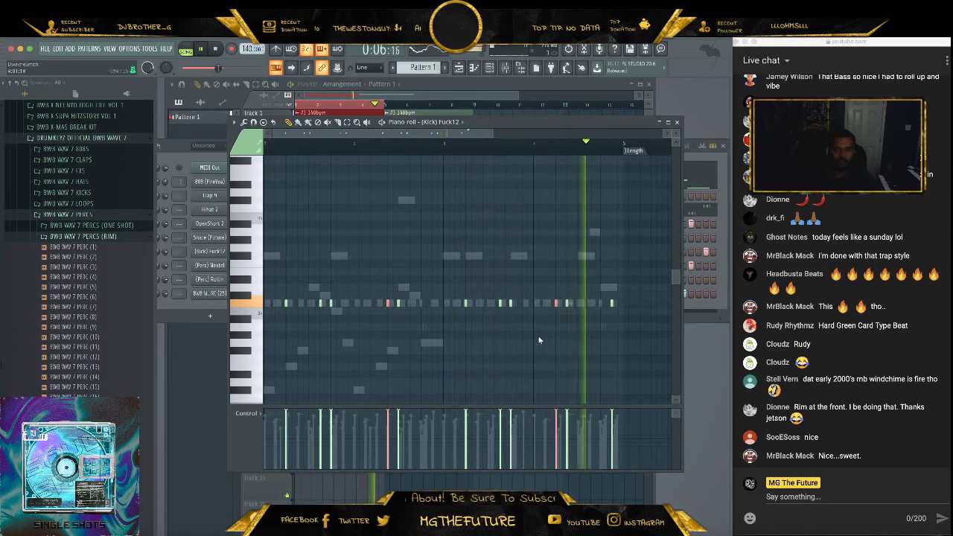
pyautogui.click(677, 122)
pyautogui.press('space')
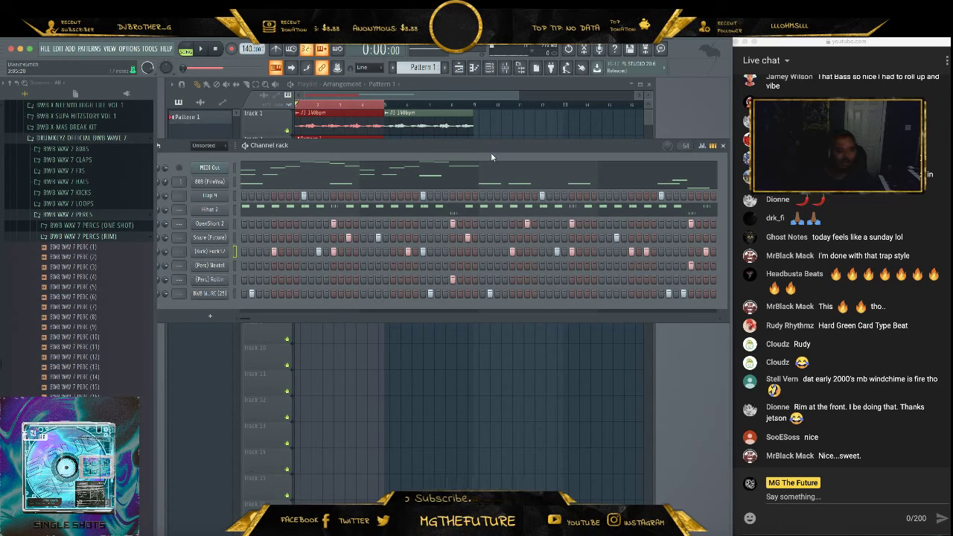
# Save the project in 02 February 2020 under a name beginning MGTF - LIVE - GREAT, saving anyway despite the Newtone trial plugin
pyautogui.click(103, 215)
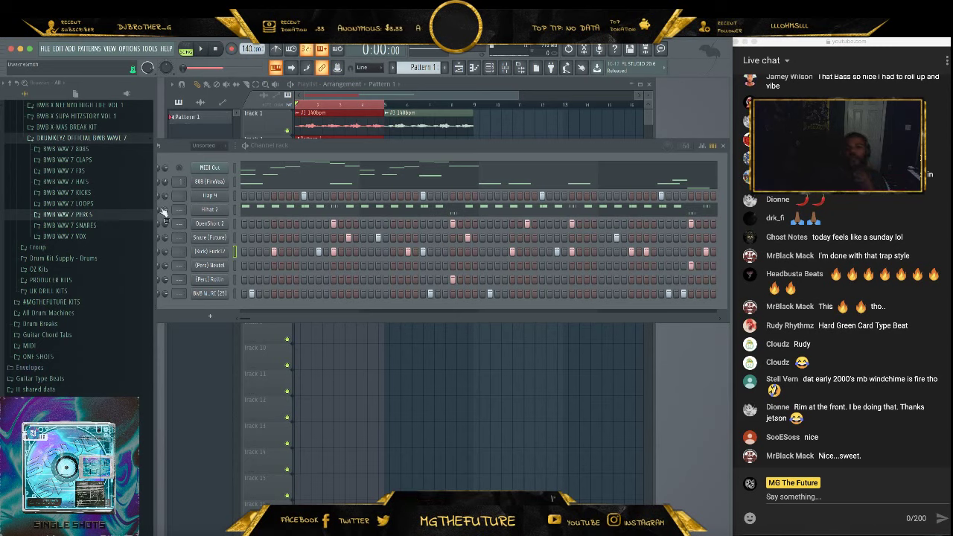
pyautogui.click(52, 50)
pyautogui.click(76, 89)
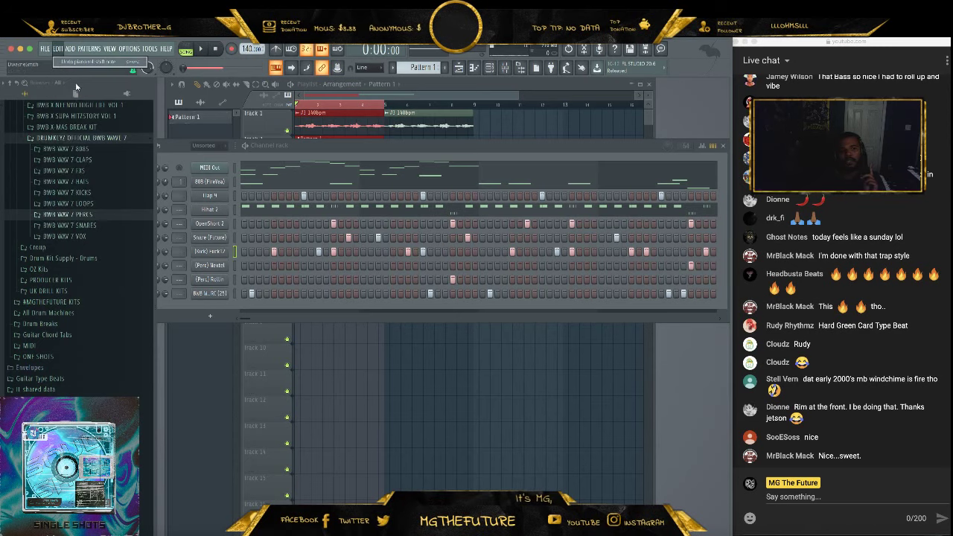
pyautogui.click(49, 49)
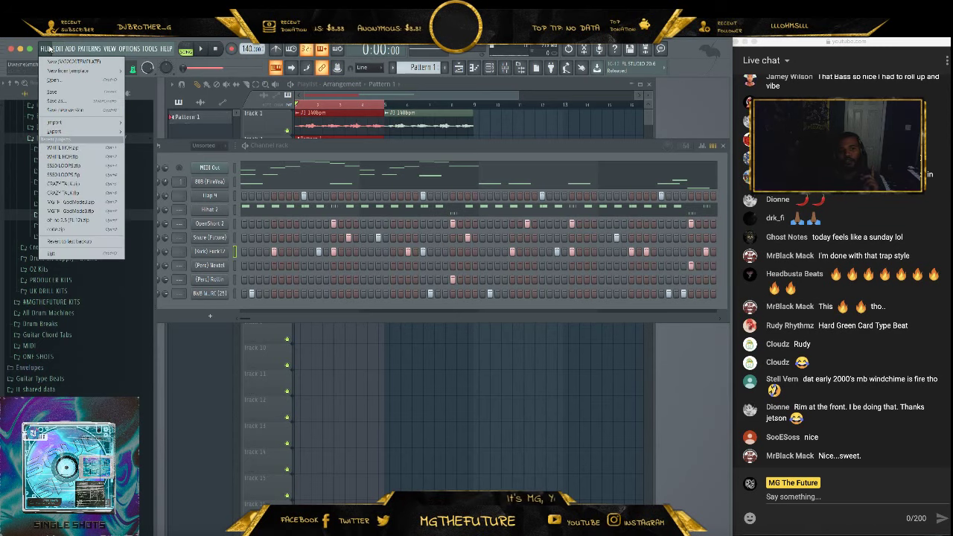
pyautogui.click(53, 97)
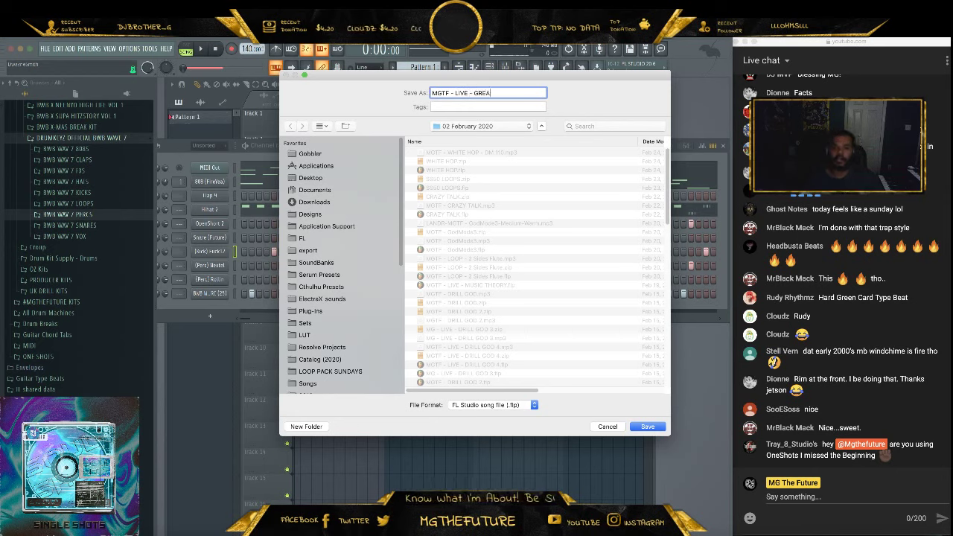
pyautogui.press('Return')
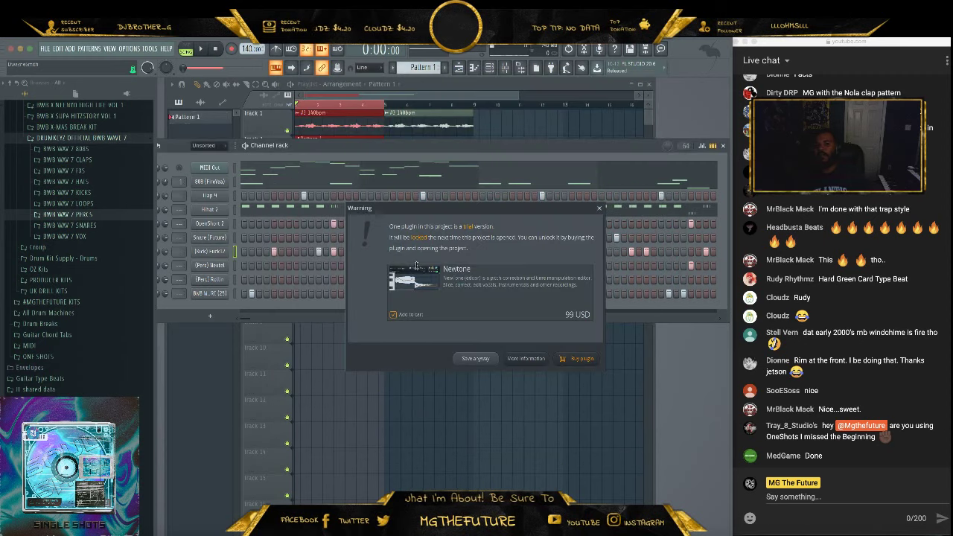
pyautogui.click(474, 359)
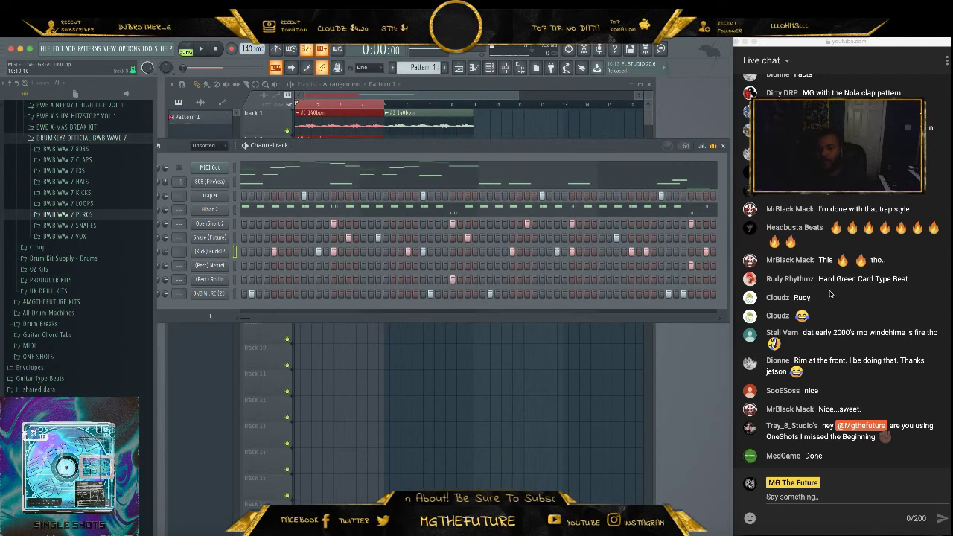
# Read back through the live chat messages, revealing the hidden one, and return to the newest messages
pyautogui.scroll(1, 851, 282)
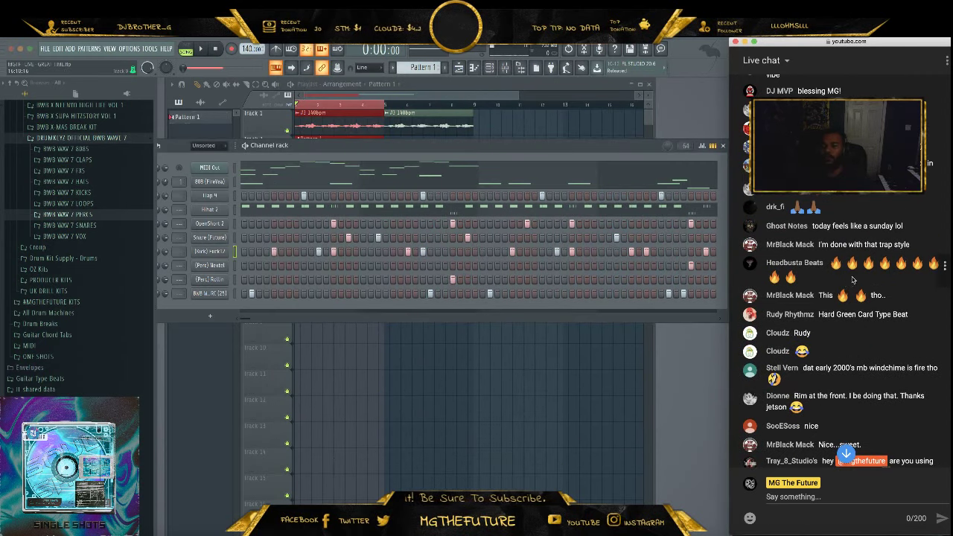
pyautogui.scroll(5, 854, 280)
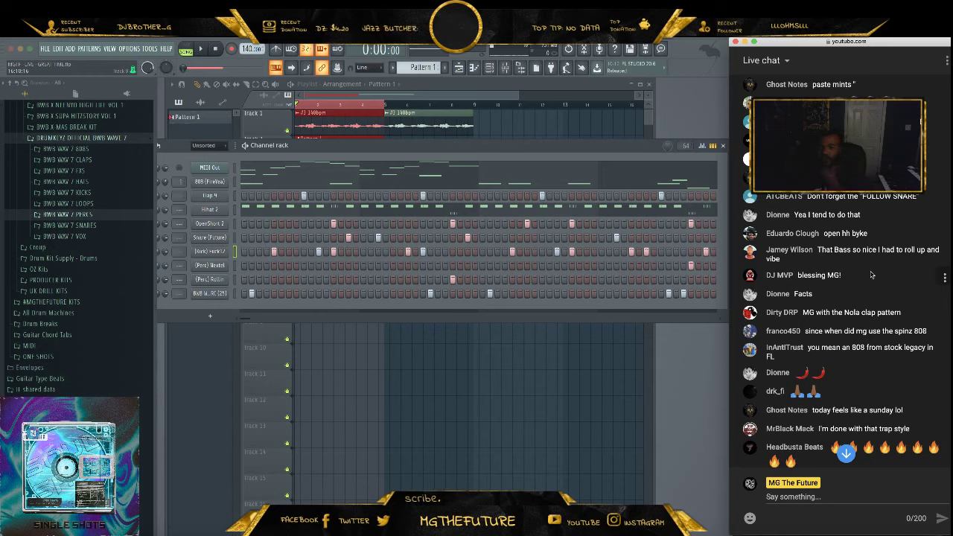
pyautogui.scroll(-5, 871, 275)
pyautogui.scroll(-1, 868, 271)
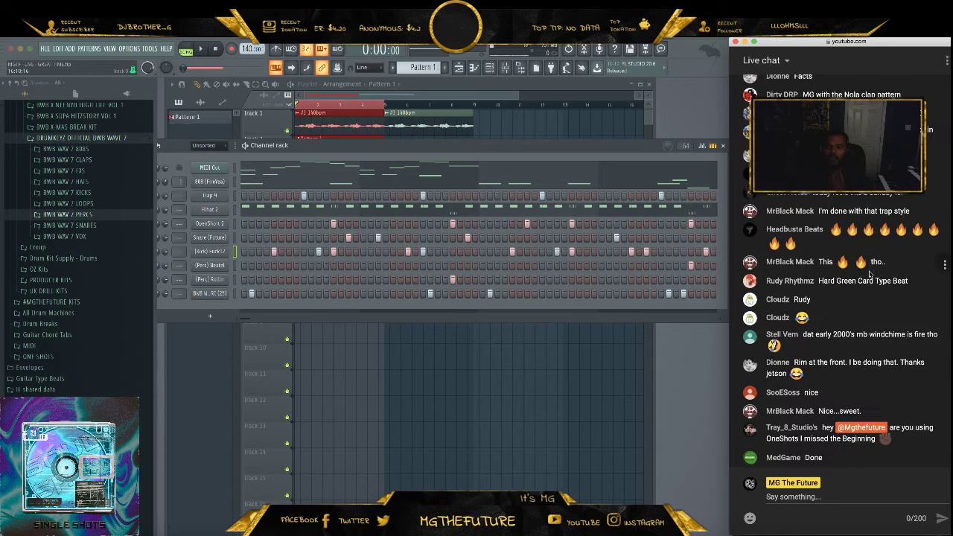
pyautogui.scroll(5, 868, 275)
pyautogui.scroll(5, 866, 275)
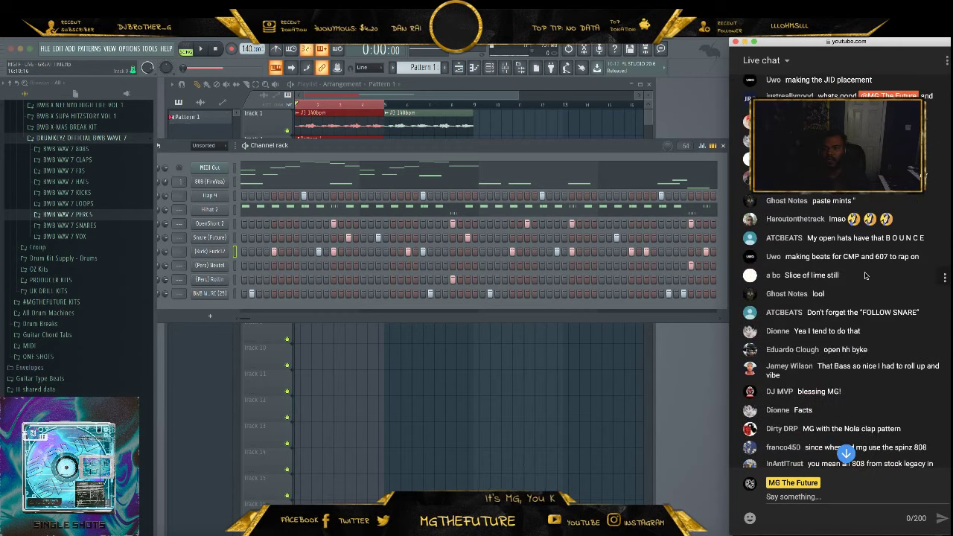
pyautogui.scroll(3, 857, 269)
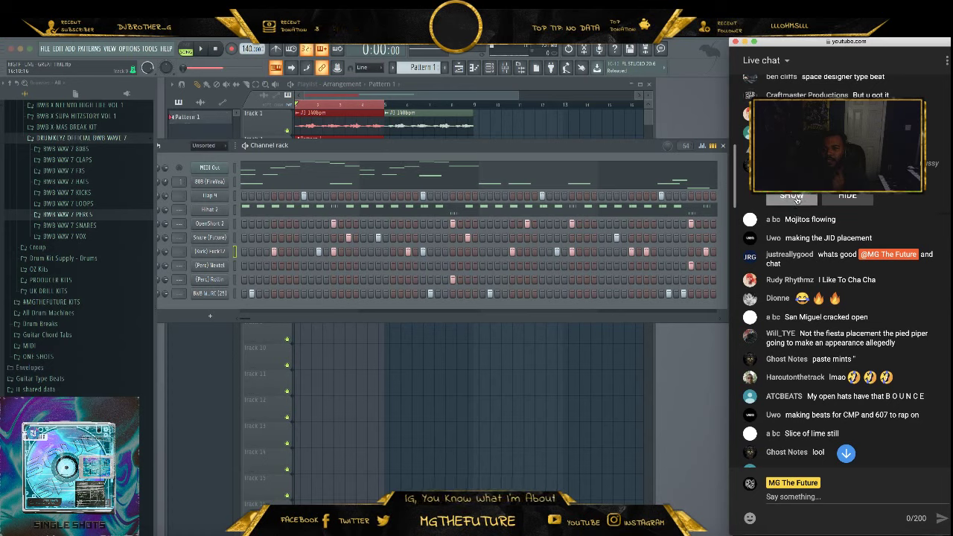
pyautogui.click(792, 195)
pyautogui.scroll(5, 825, 245)
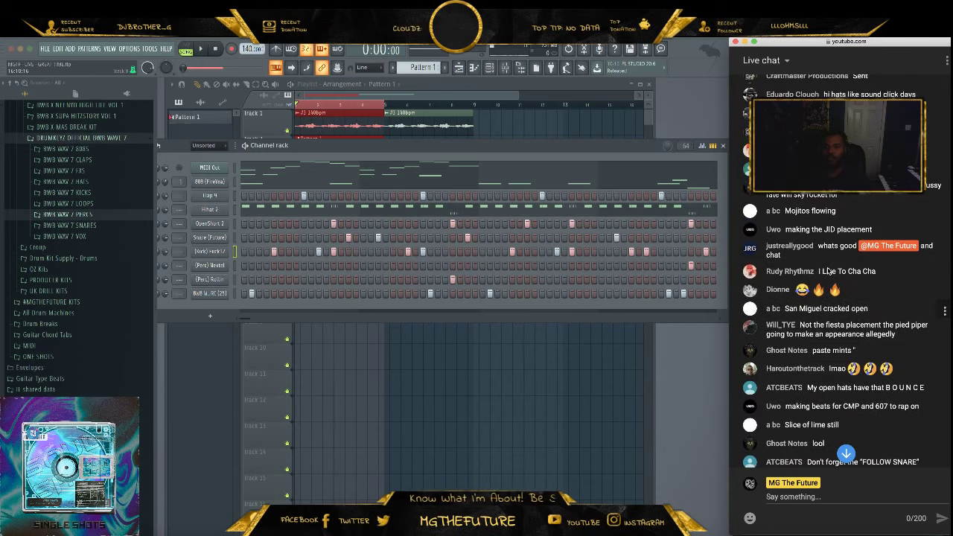
pyautogui.scroll(5, 825, 246)
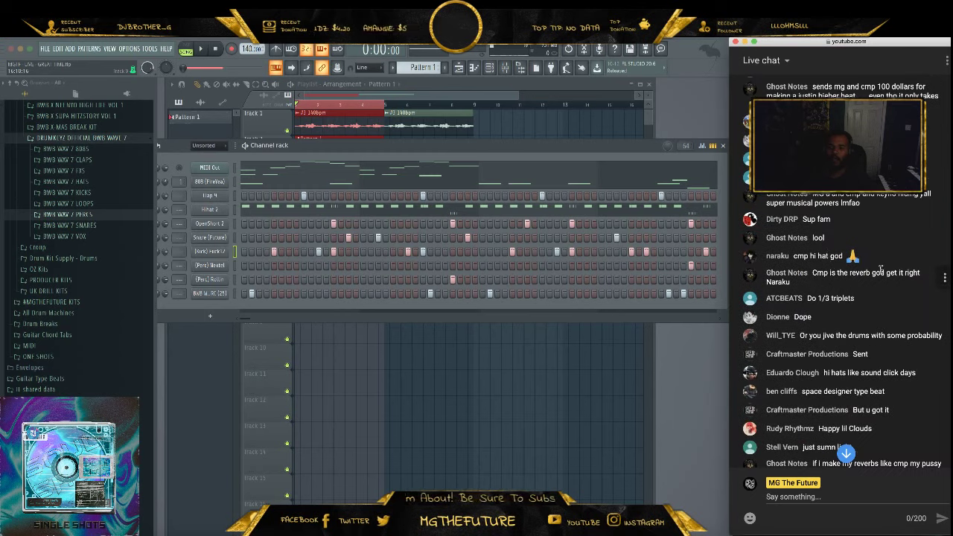
pyautogui.scroll(-10, 879, 263)
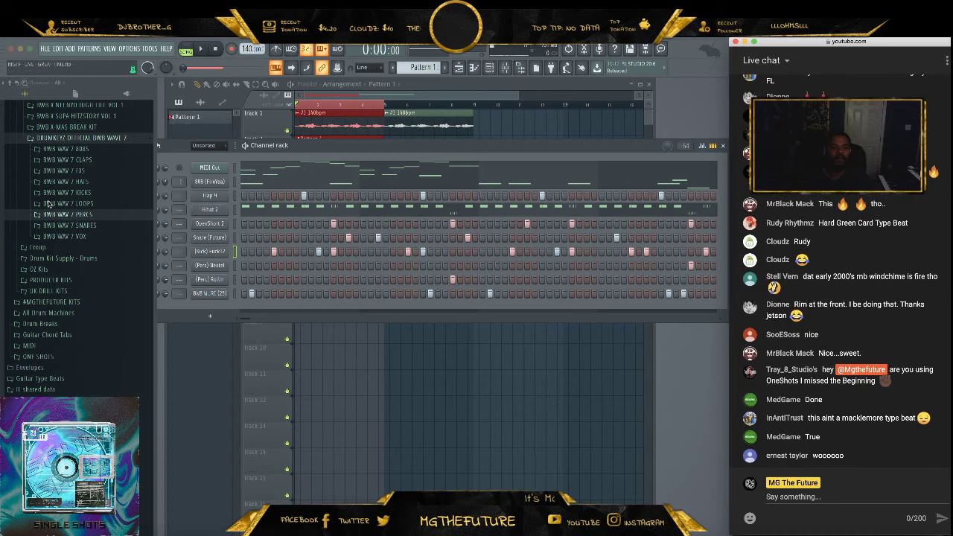
# Collapse the drum kit folders in the browser and open the Metro one-shots' Flute folder
pyautogui.scroll(10, 65, 230)
pyautogui.click(90, 268)
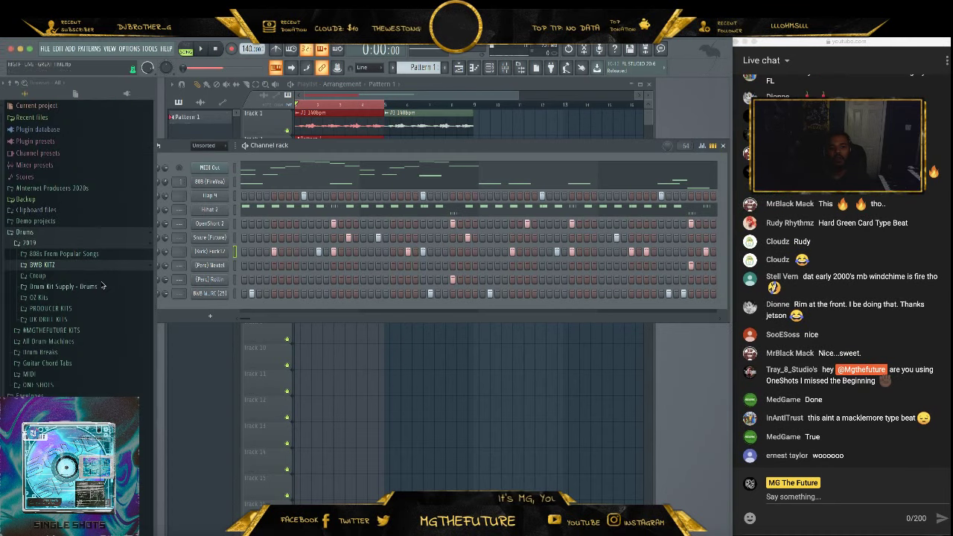
pyautogui.click(63, 244)
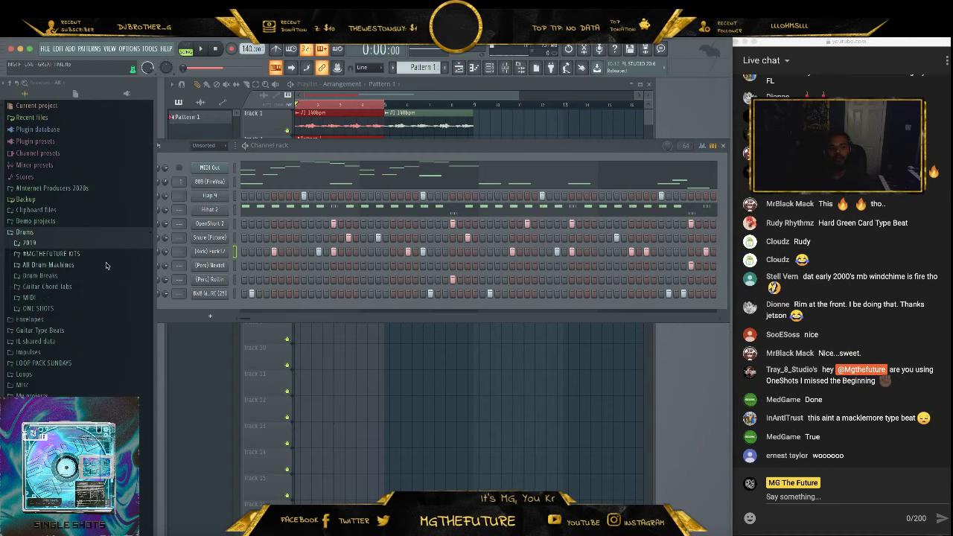
pyautogui.click(101, 309)
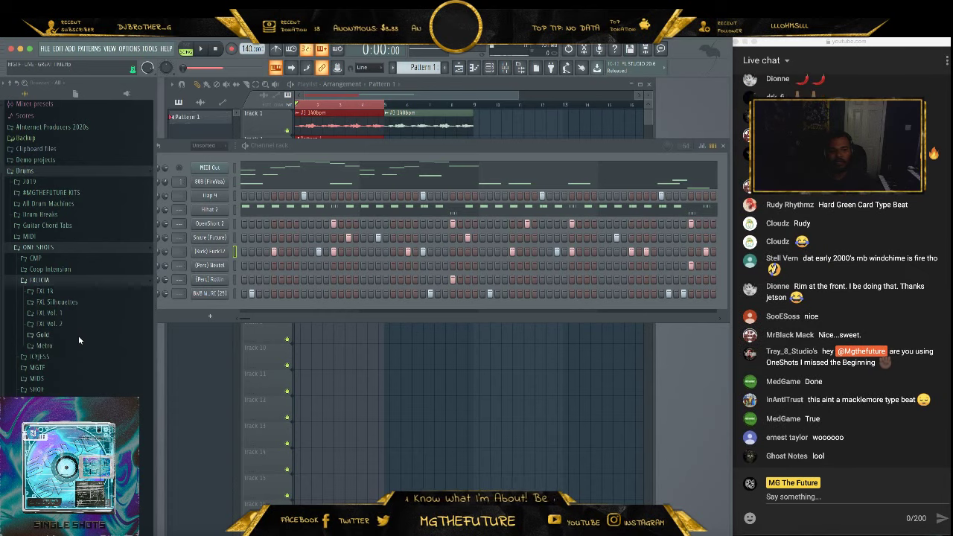
pyautogui.click(79, 344)
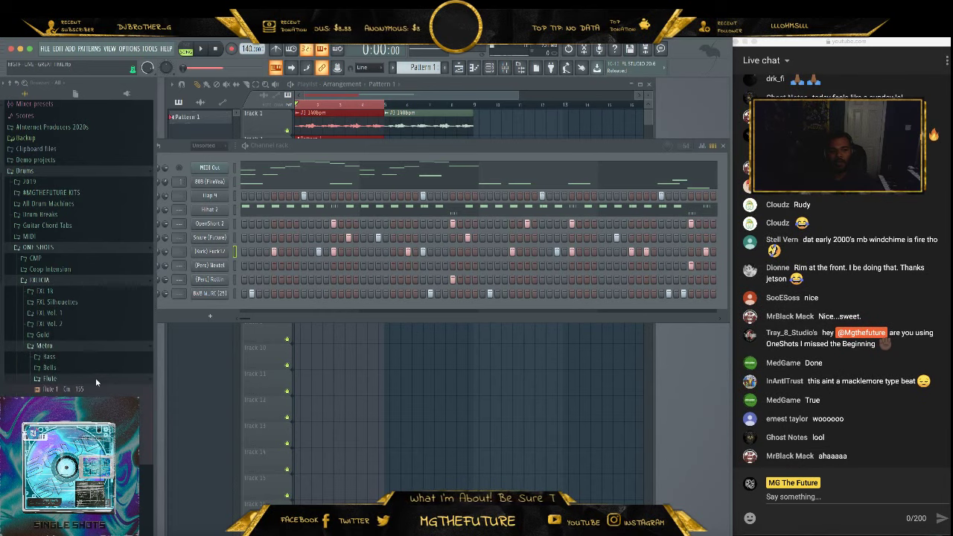
pyautogui.click(97, 370)
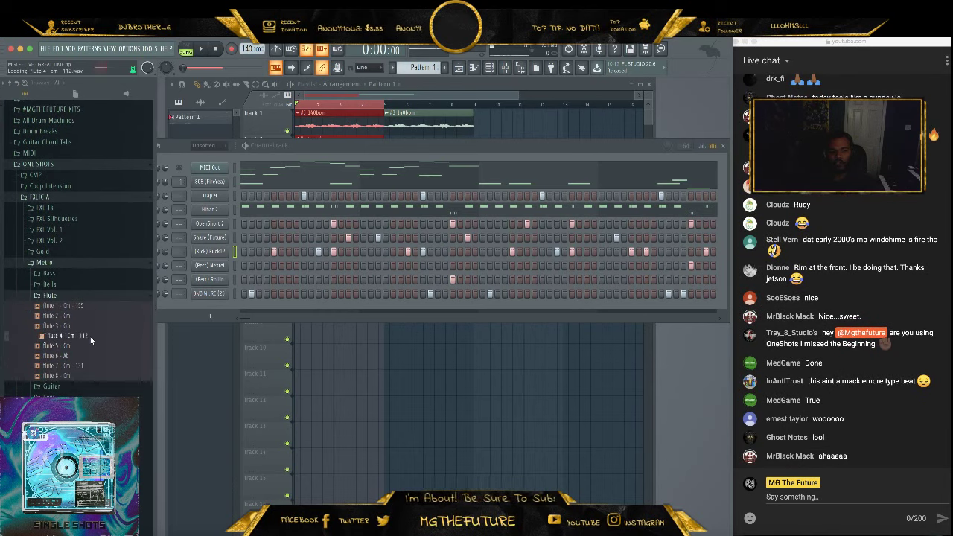
# Audition the Metro flute one-shots, including Flute 4 and Flute 6, against the playing beat
pyautogui.click(59, 356)
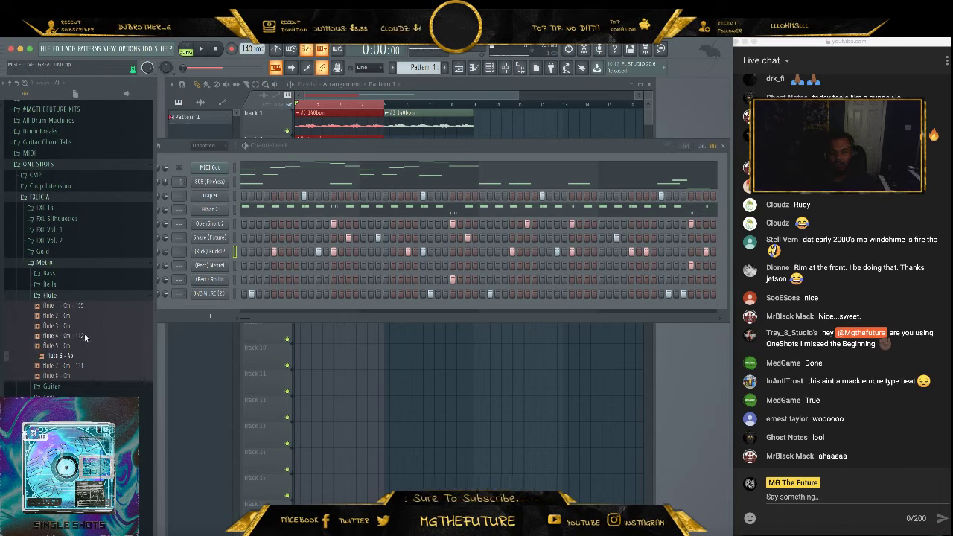
pyautogui.press('space')
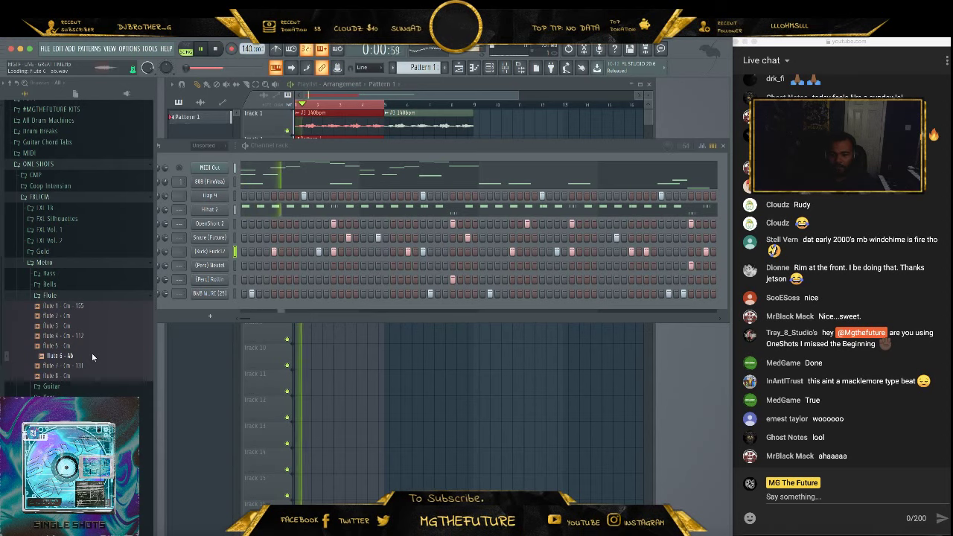
pyautogui.click(95, 345)
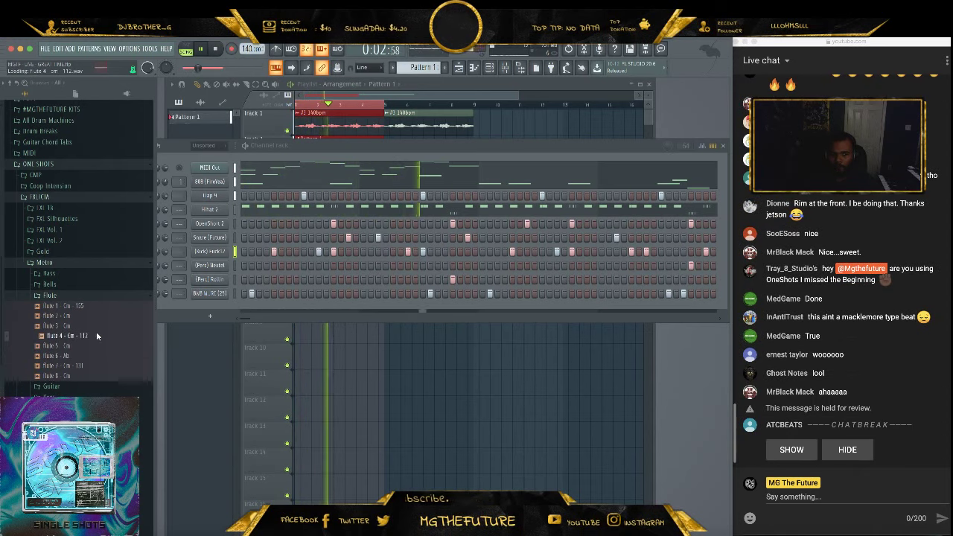
pyautogui.click(99, 365)
pyautogui.click(96, 356)
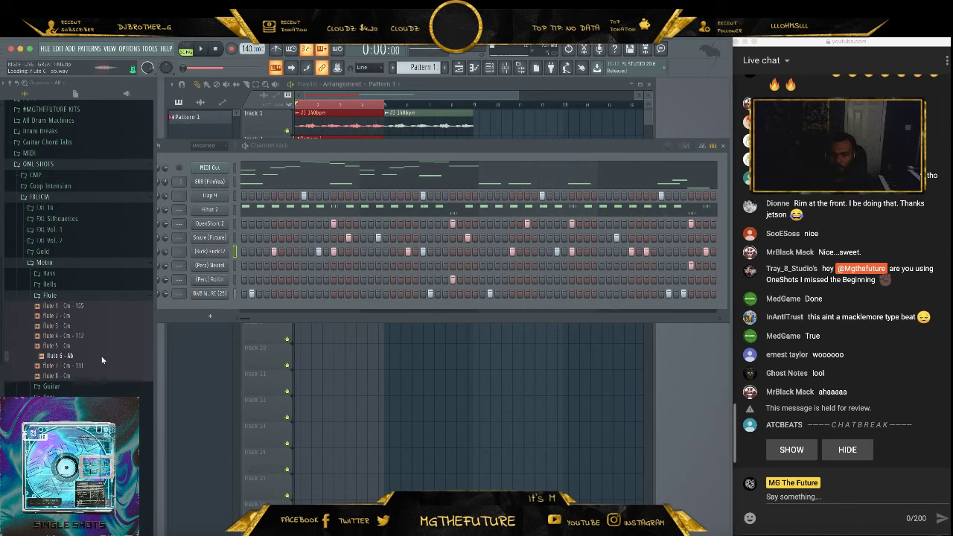
pyautogui.press('space')
# Add the Flute 6 - Ab sample as a new channel, view its volume envelope settings, and close the channel window
pyautogui.moveTo(86, 355); pyautogui.dragTo(251, 317)
pyautogui.click(251, 180)
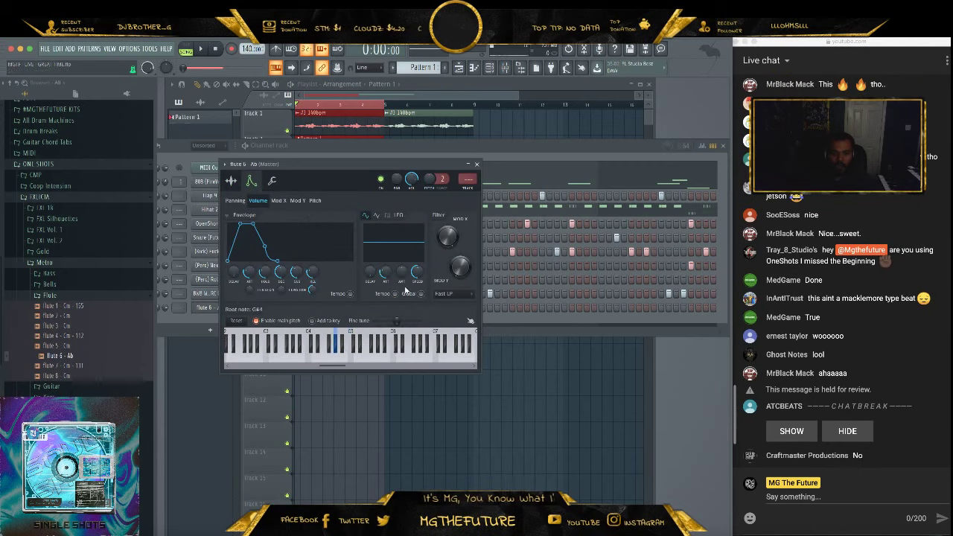
pyautogui.click(477, 164)
# Duplicate all the MIDI Out melody notes in the piano roll so the two-bar phrase repeats through bar four
pyautogui.click(353, 176)
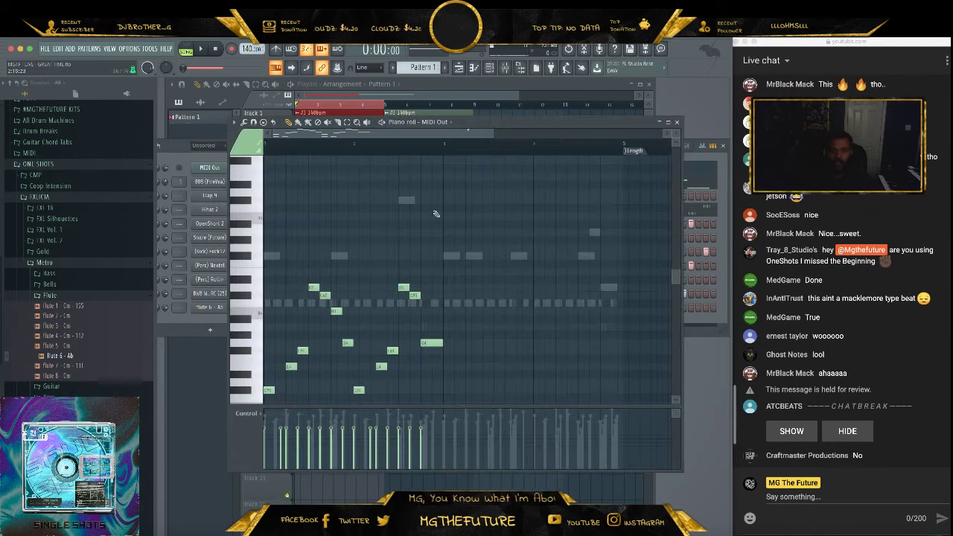
pyautogui.scroll(-4, 498, 251)
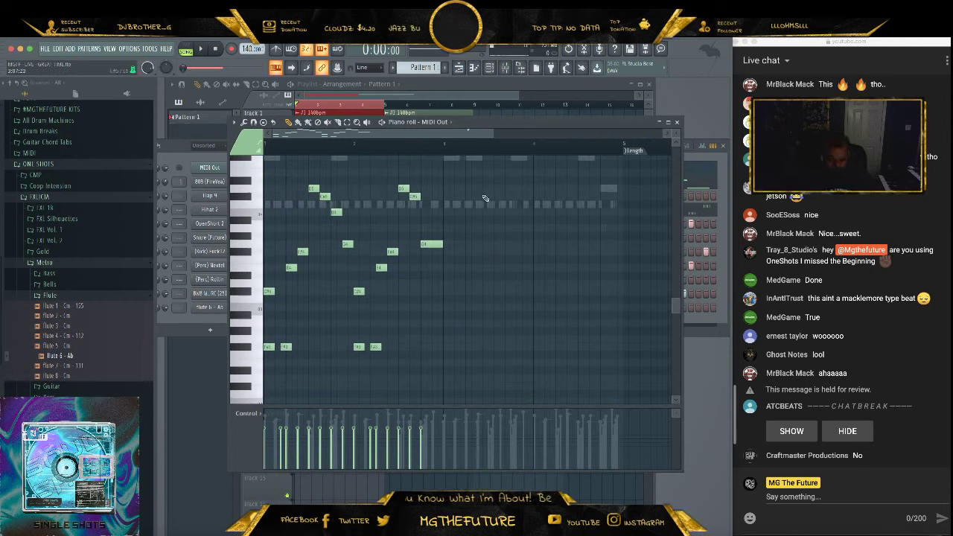
pyautogui.moveTo(485, 179); pyautogui.dragTo(265, 368)
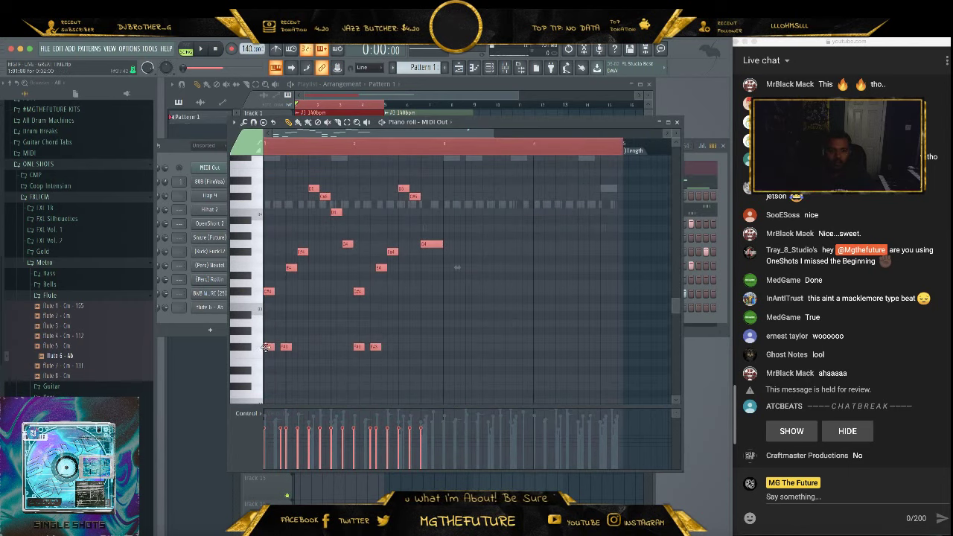
pyautogui.hotkey('ctrl', 'b')
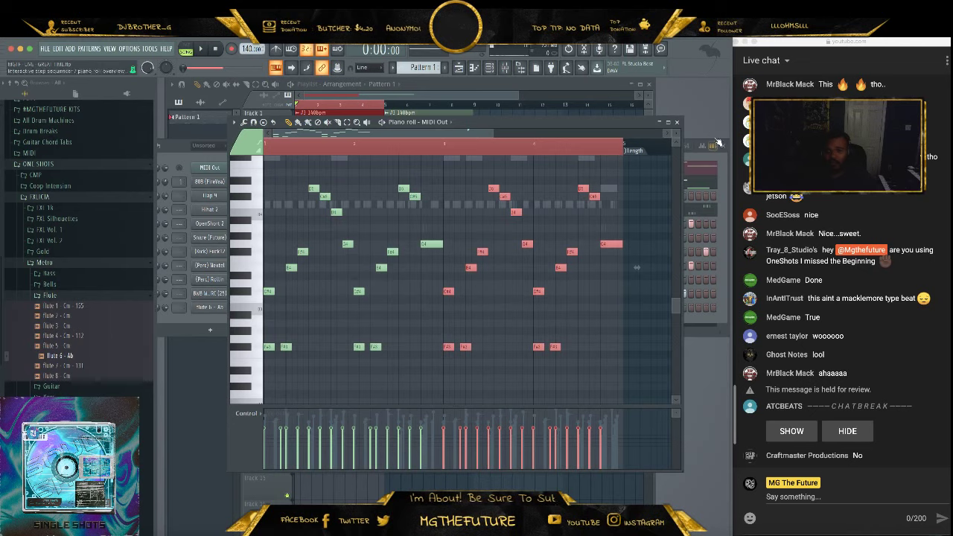
pyautogui.click(679, 121)
# View the Flute 6 piano roll against the ghost notes, close it, and cut the MIDI Out melody from Pattern 1
pyautogui.rightClick(223, 305)
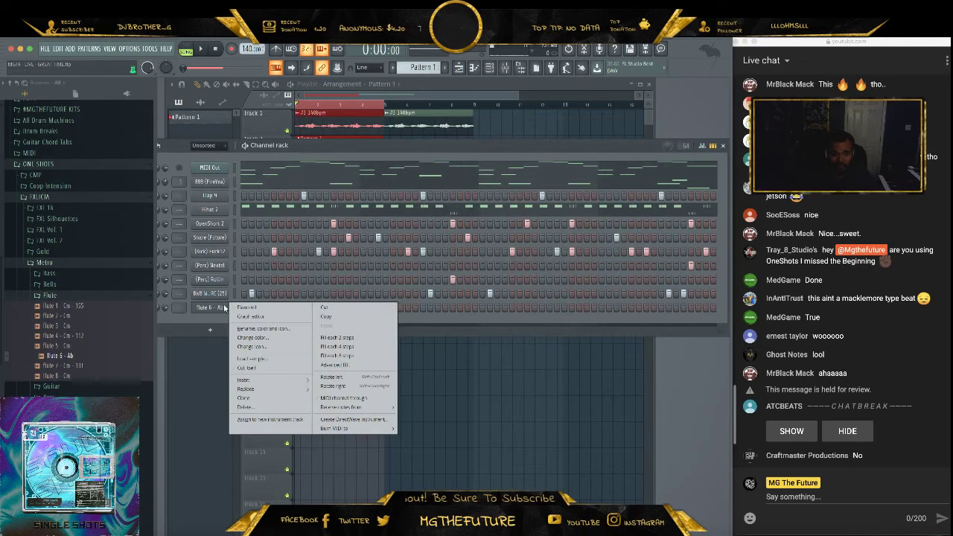
pyautogui.click(304, 307)
pyautogui.scroll(4, 304, 307)
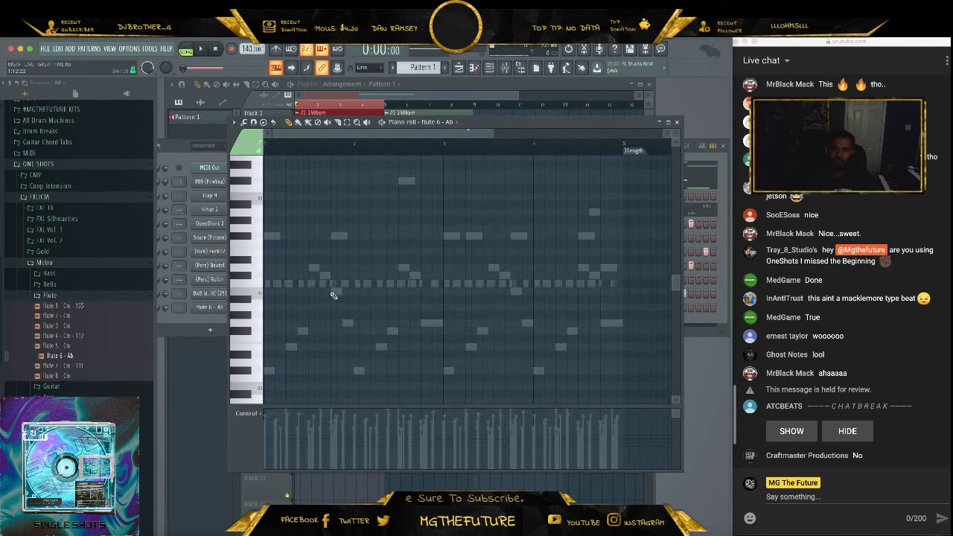
pyautogui.click(679, 122)
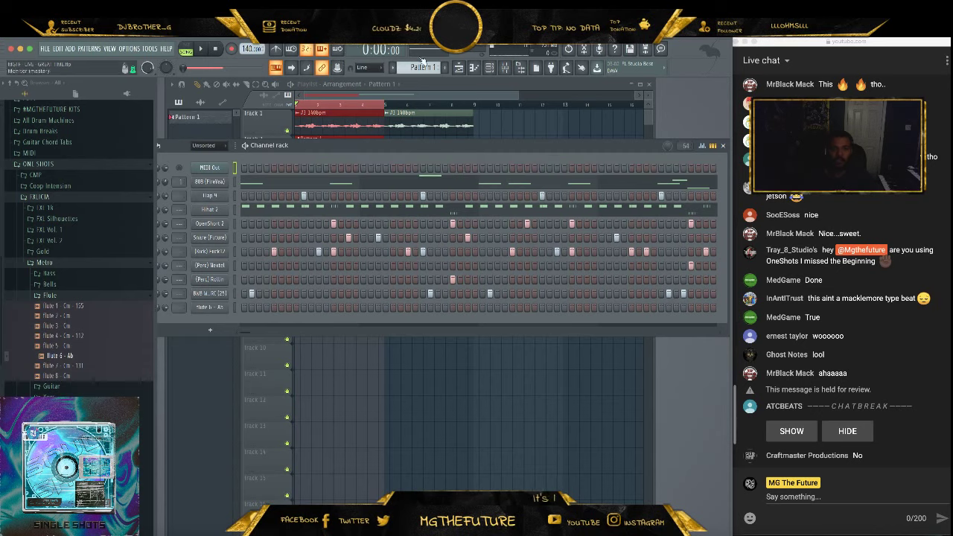
# Create a new pattern named MIDI FOLLOW
pyautogui.click(447, 67)
pyautogui.write('M')
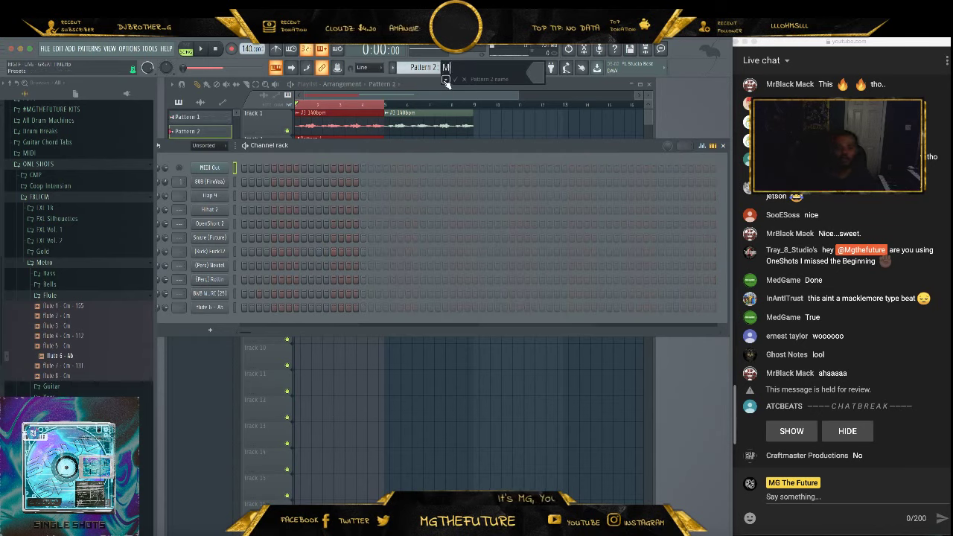
pyautogui.write('IDI FOLLOW')
pyautogui.press('Return')
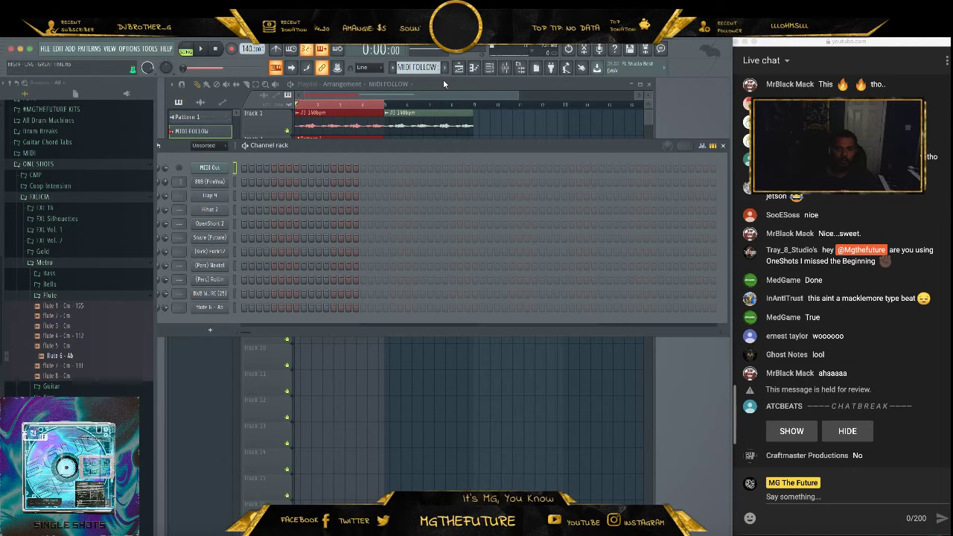
# Paste the four-bar melody into the MIDI Out channel of the MIDI FOLLOW pattern
pyautogui.click(534, 126)
pyautogui.click(324, 184)
pyautogui.moveTo(357, 167); pyautogui.dragTo(334, 167)
pyautogui.click(670, 319)
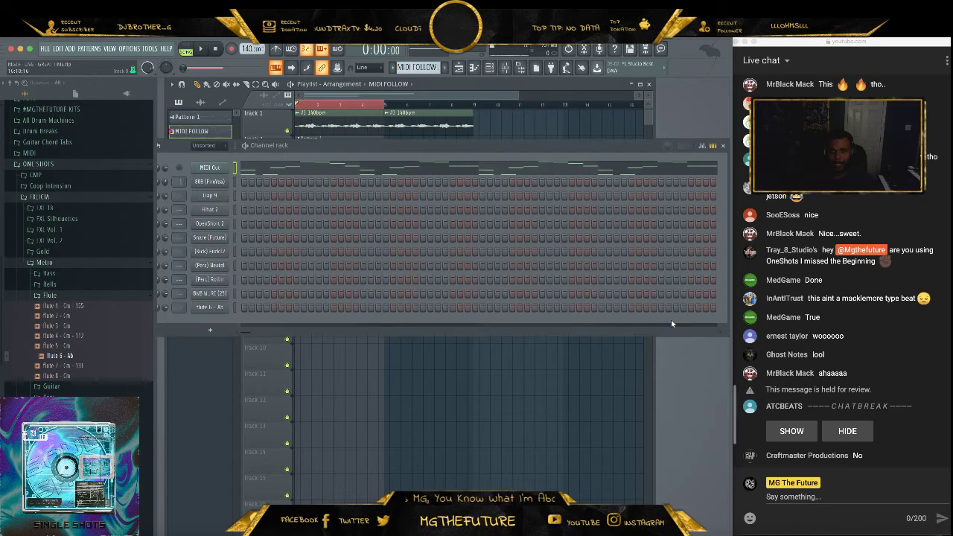
# Open the Flute 6 piano roll in the MIDI FOLLOW pattern and toggle the ghost notes off and back on
pyautogui.rightClick(200, 305)
pyautogui.click(219, 310)
pyautogui.scroll(-3, 304, 274)
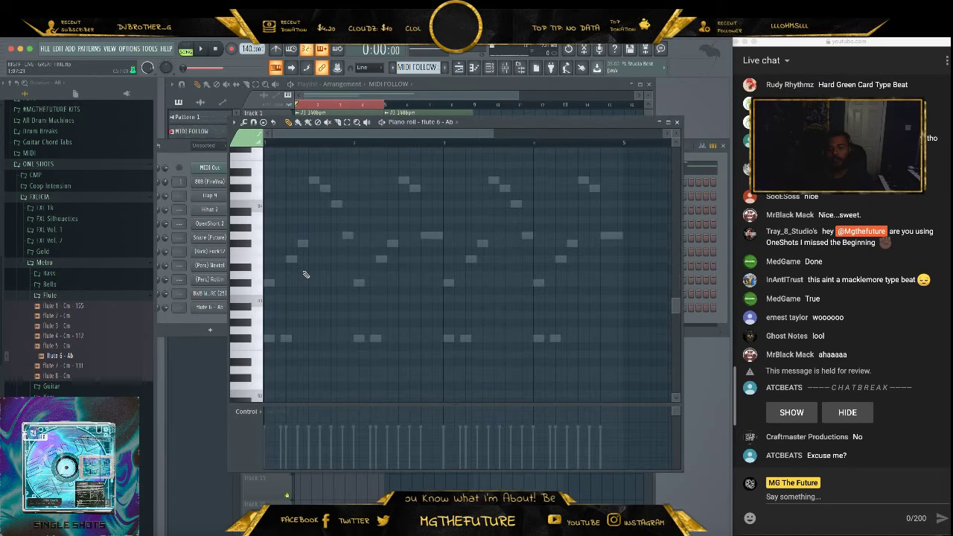
pyautogui.hotkey('alt', 'v')
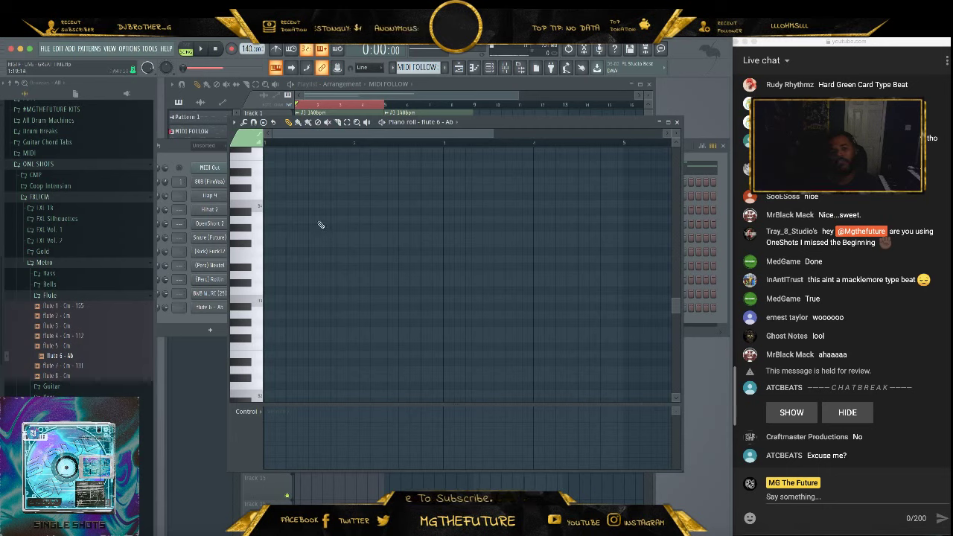
pyautogui.hotkey('ctrl', 'v')
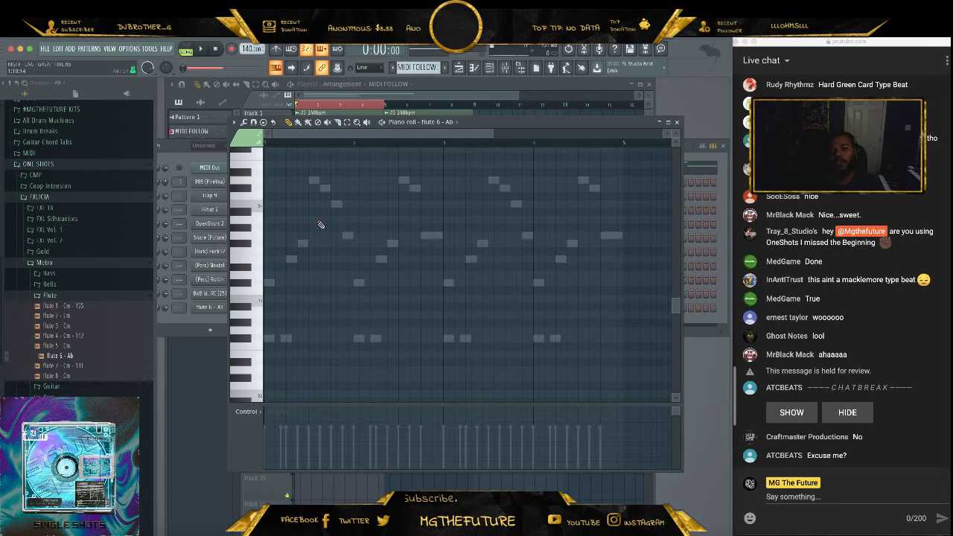
pyautogui.click(309, 180)
pyautogui.click(321, 195)
pyautogui.click(332, 204)
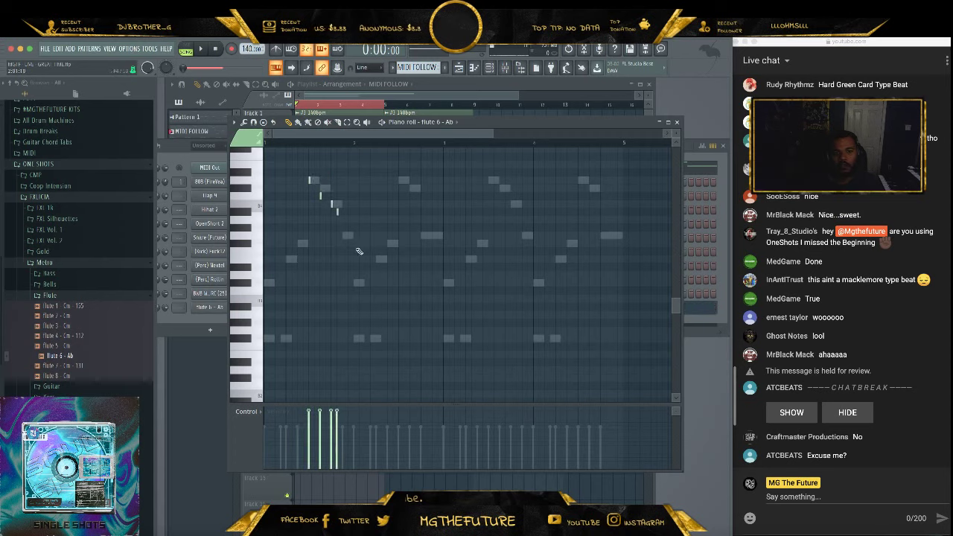
pyautogui.click(337, 211)
pyautogui.moveTo(337, 213); pyautogui.dragTo(360, 217)
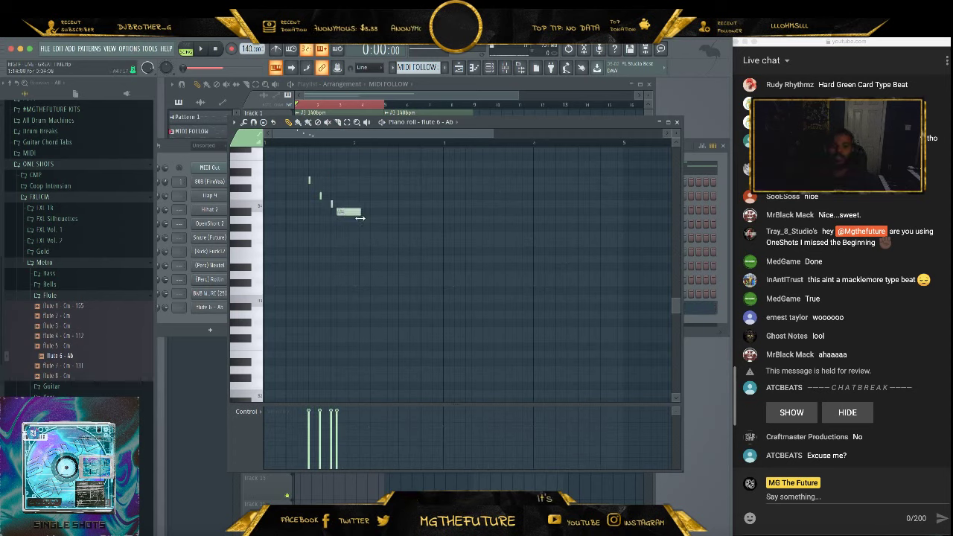
pyautogui.hotkey('alt', 'v')
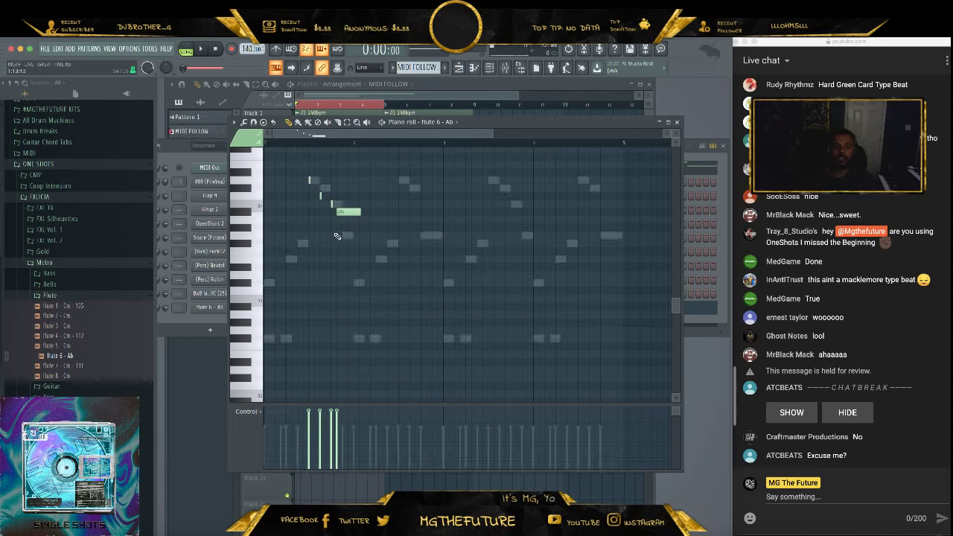
pyautogui.rightClick(340, 212)
pyautogui.rightClick(332, 204)
pyautogui.rightClick(321, 196)
pyautogui.rightClick(310, 181)
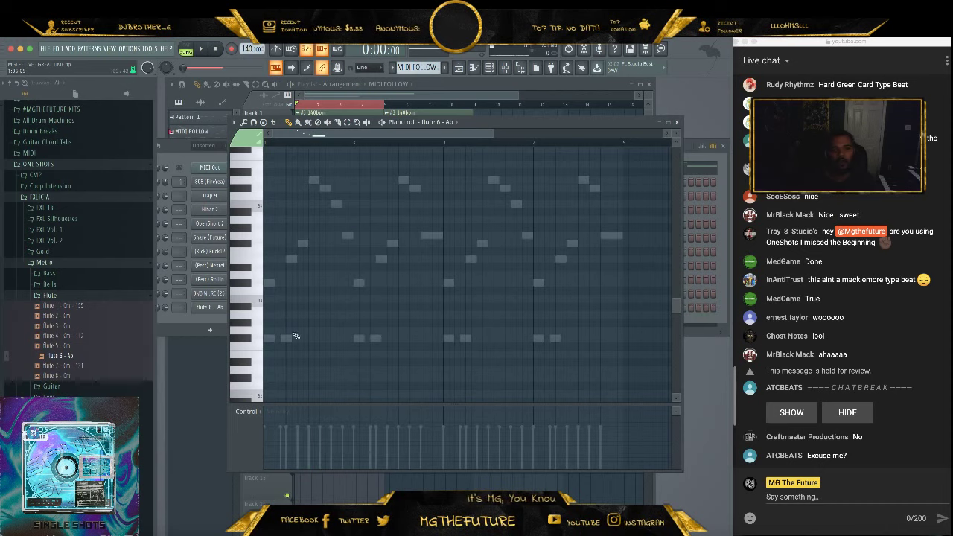
# Place Flute 6 notes over the D and C# ghost notes in the first bar, matching their lengths
pyautogui.click(315, 181)
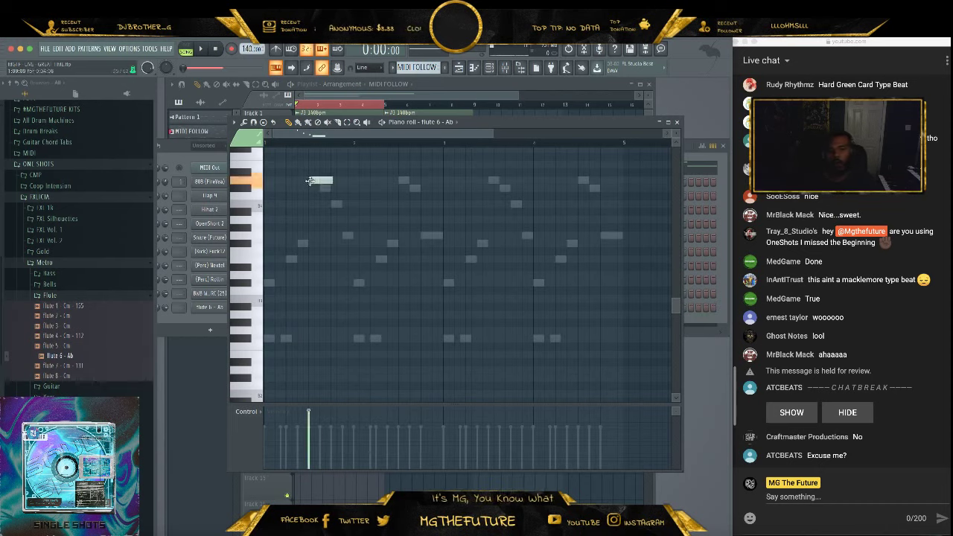
pyautogui.click(322, 188)
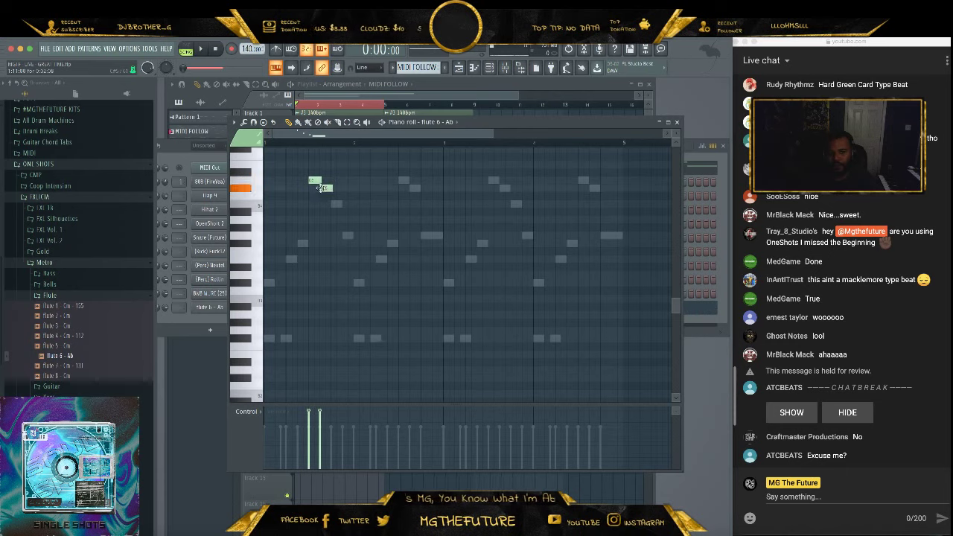
# Draw a B4 note at step 13 of bar 1, lengthen it to about four steps, and delete the D5 and C#5 notes before it
pyautogui.click(332, 203)
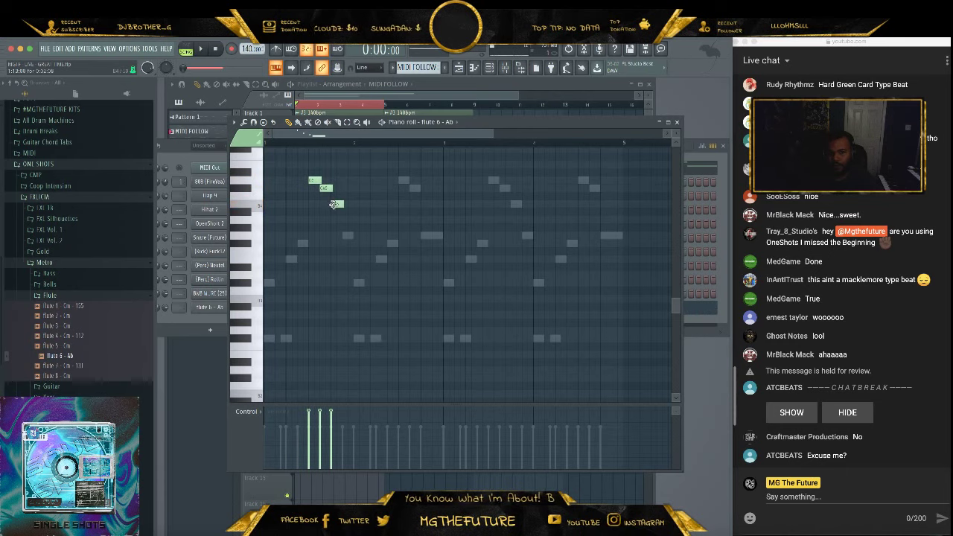
pyautogui.rightClick(325, 187)
pyautogui.rightClick(314, 180)
pyautogui.moveTo(350, 206); pyautogui.dragTo(355, 206)
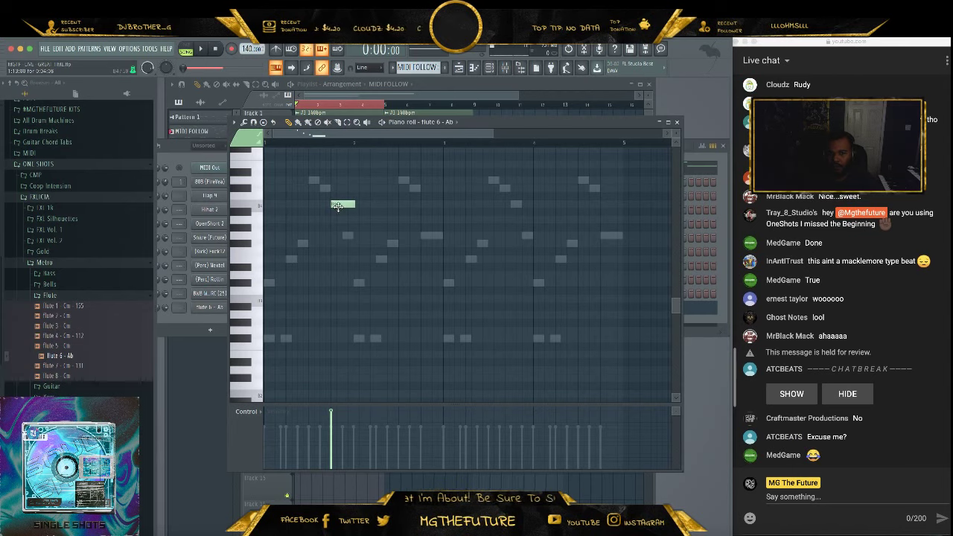
# Move the B4 note to F#5 at the start of bar 1 and lengthen it to about half a bar
pyautogui.moveTo(341, 204)
pyautogui.mouseDown()
pyautogui.moveTo(336, 272)
pyautogui.moveTo(263, 349)
pyautogui.mouseUp()
pyautogui.hotkey('ctrl', 'Up')
pyautogui.hotkey('ctrl', 'Up')
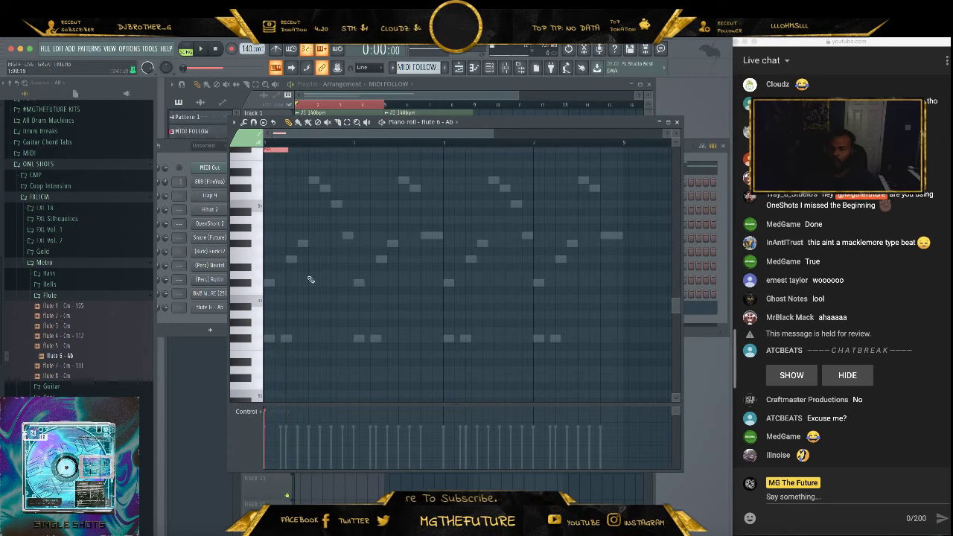
pyautogui.scroll(3, 300, 266)
pyautogui.moveTo(287, 228); pyautogui.dragTo(306, 229)
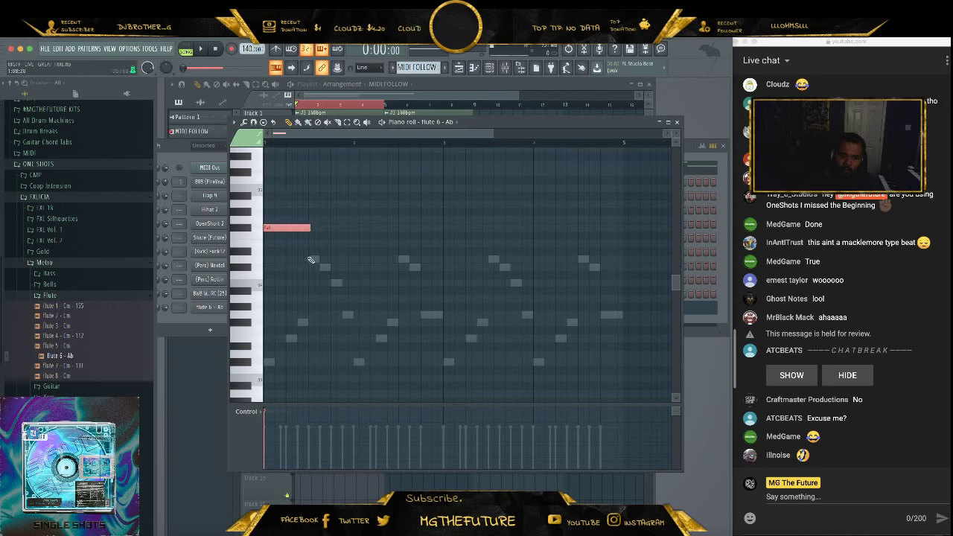
# Add D5 and C#5 notes directly after the F#5, at steps 9 and 11 of bar 1, and play the melody
pyautogui.click(311, 260)
pyautogui.click(324, 266)
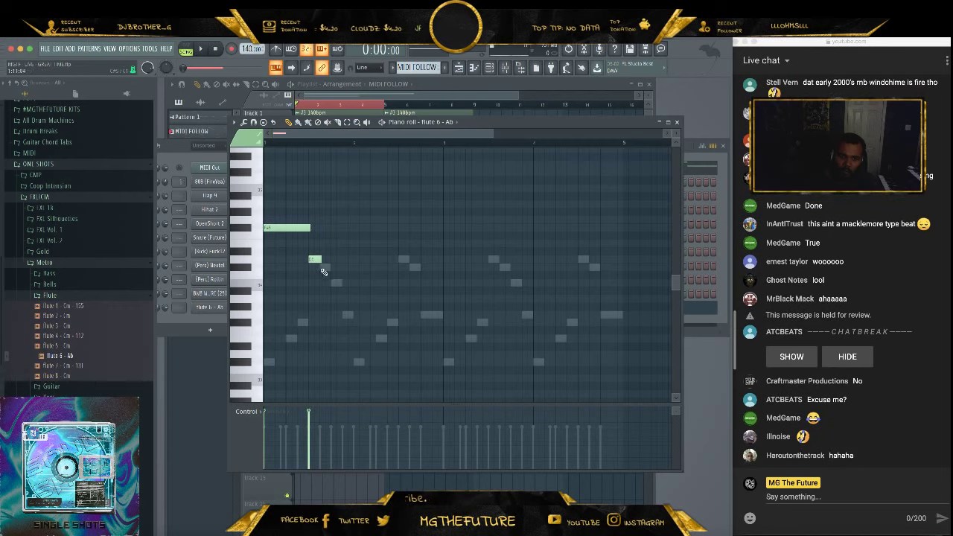
pyautogui.press('space')
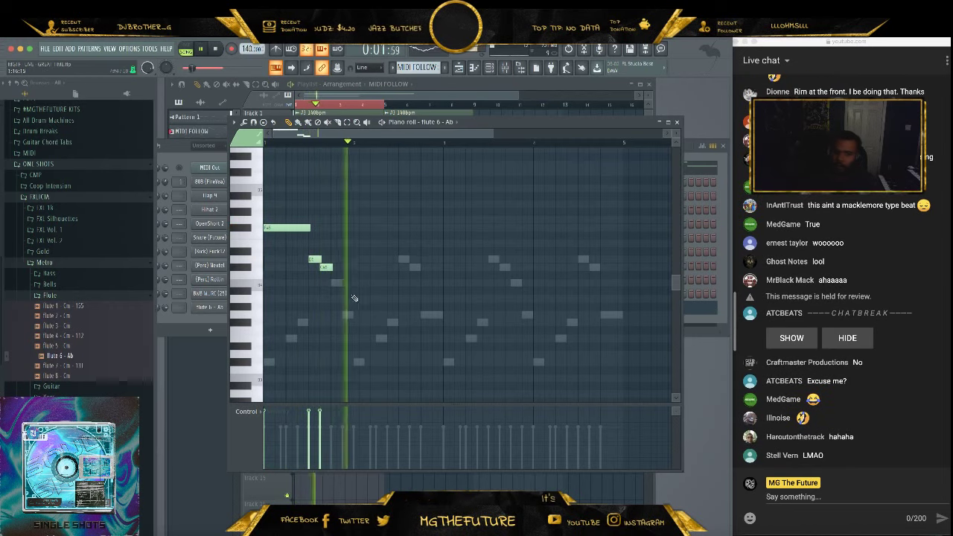
pyautogui.press('space')
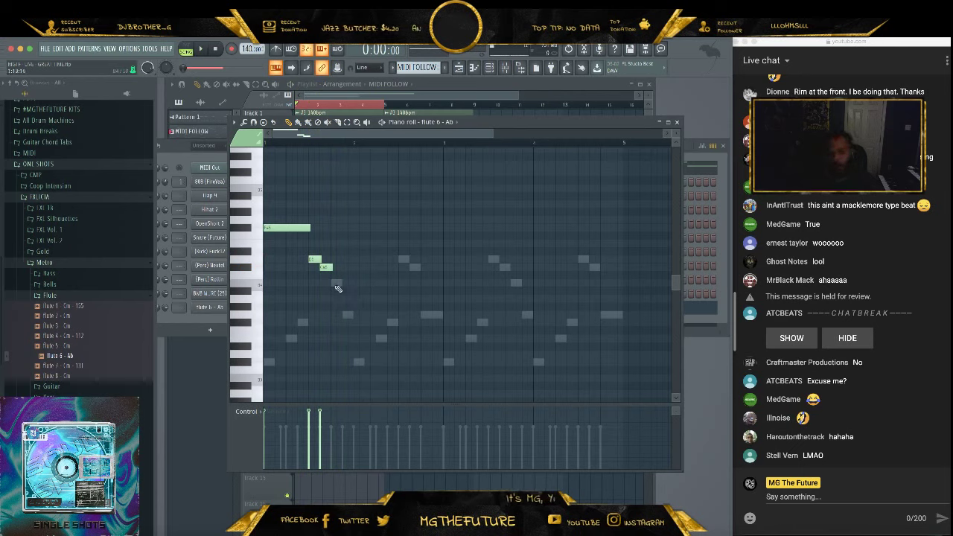
# Add a two-step G5 note at step 15 of bar 1
pyautogui.click(345, 315)
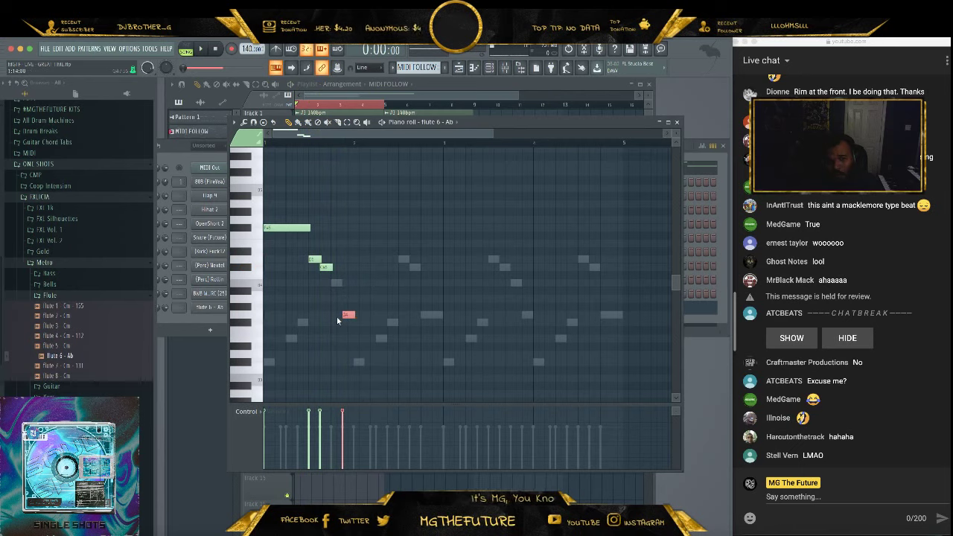
pyautogui.hotkey('ctrl', 'Up')
pyautogui.rightClick(468, 269)
# Turn the D5 note in bar 1 into a slide note and play the melody
pyautogui.moveTo(494, 132); pyautogui.dragTo(350, 133)
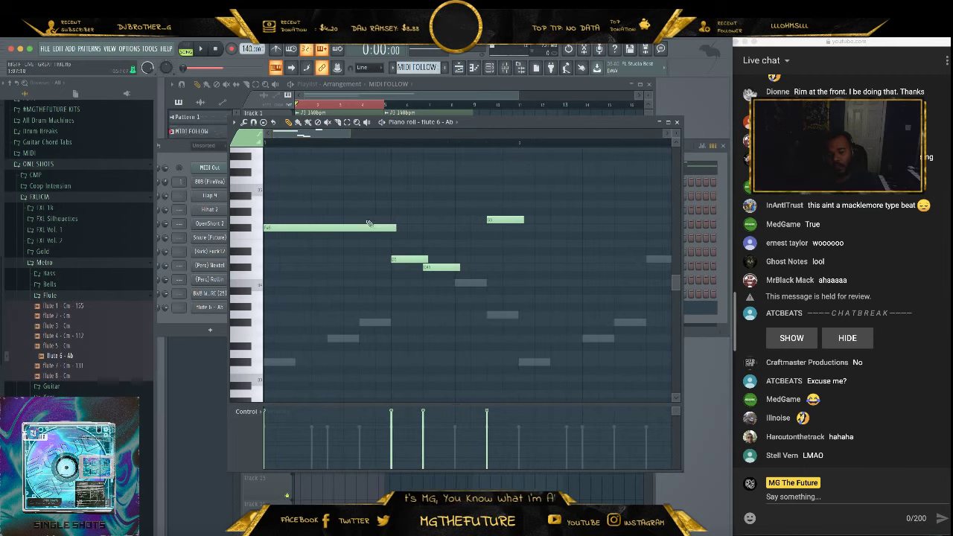
pyautogui.doubleClick(406, 260)
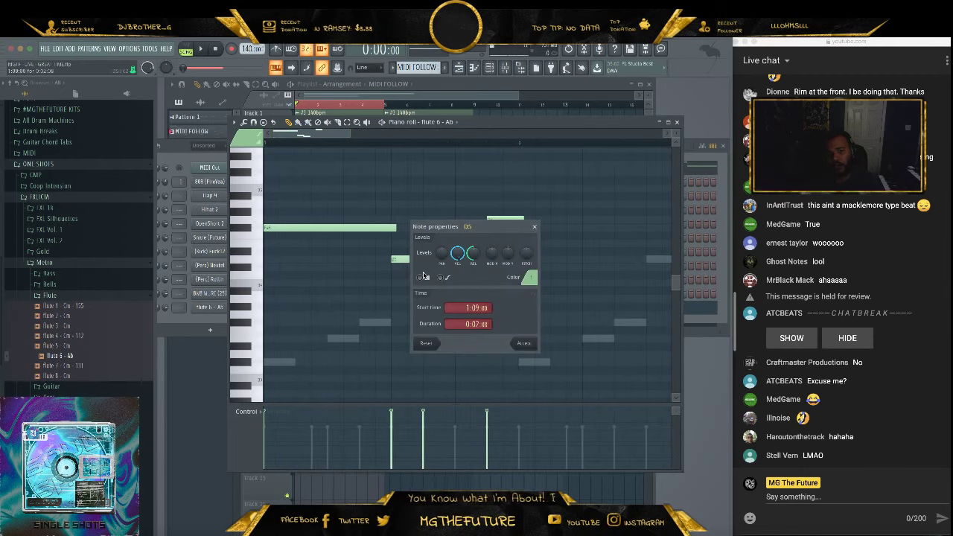
pyautogui.click(524, 344)
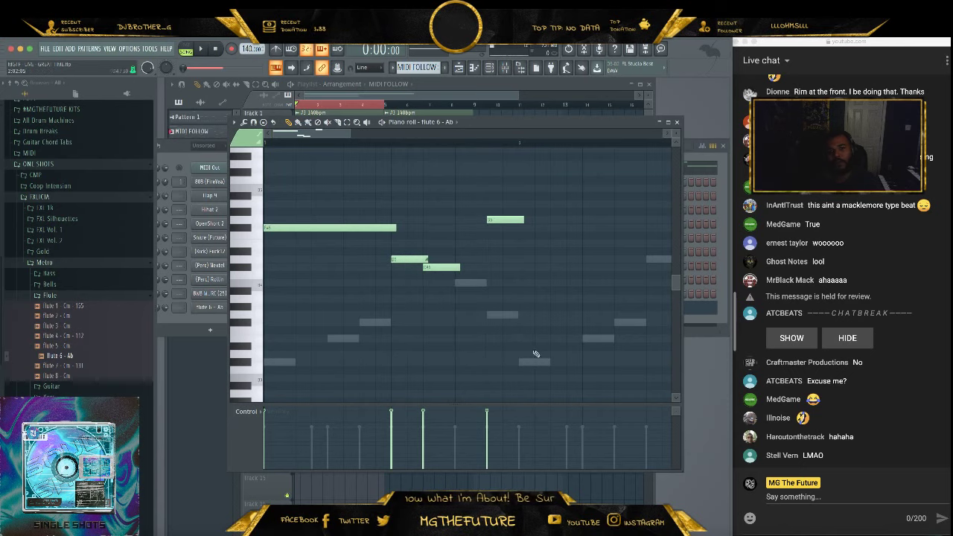
pyautogui.press('space')
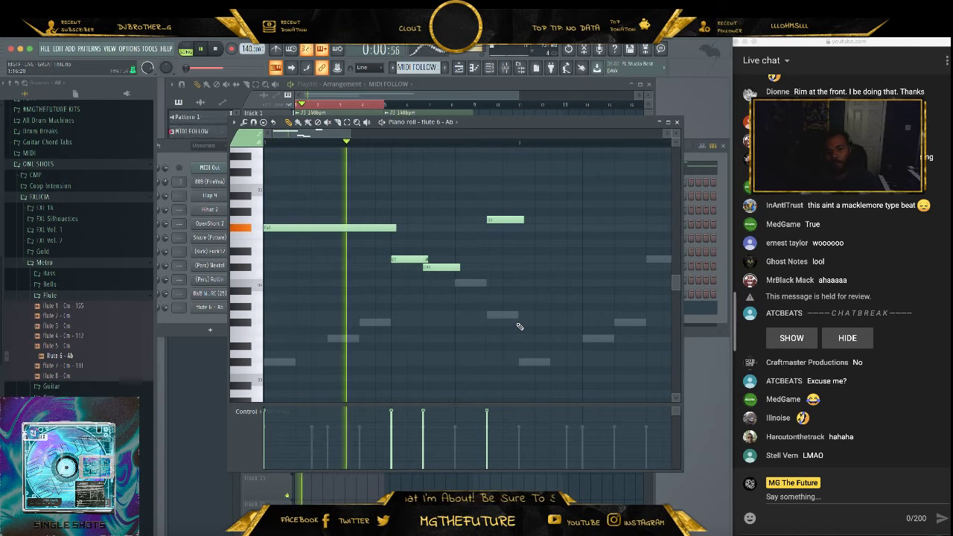
pyautogui.press('space')
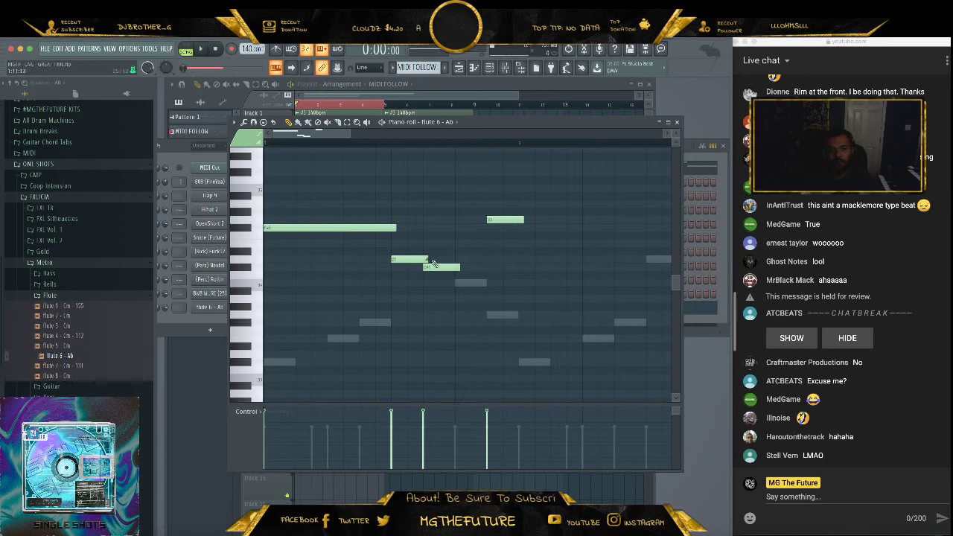
# Turn off slide on the D5 note, turn it on for the C#5 note, and play the melody
pyautogui.doubleClick(411, 259)
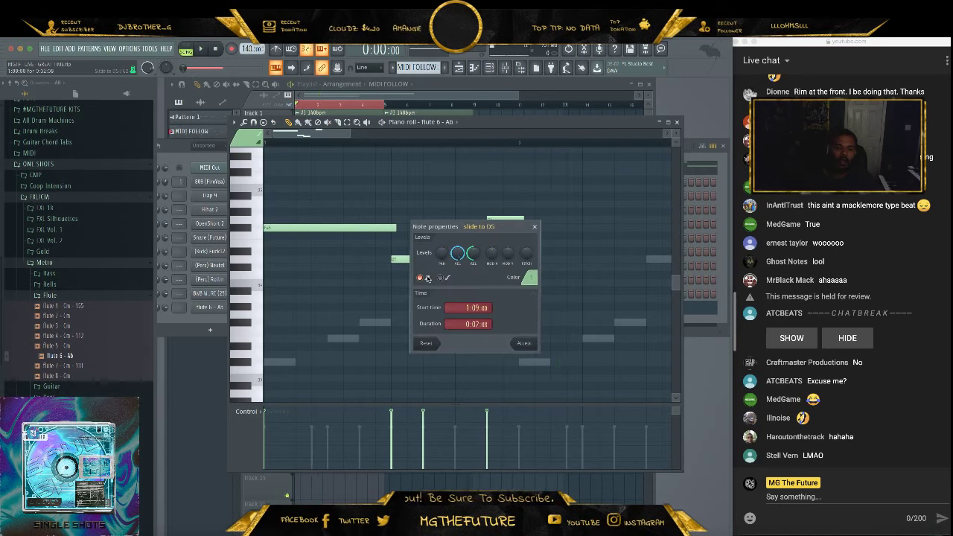
pyautogui.click(524, 343)
pyautogui.doubleClick(445, 267)
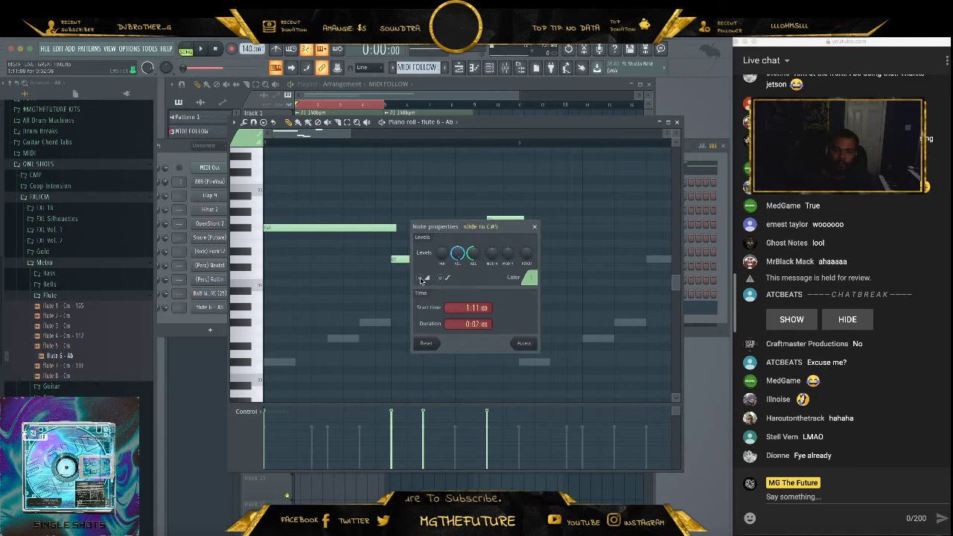
pyautogui.click(524, 343)
pyautogui.press('space')
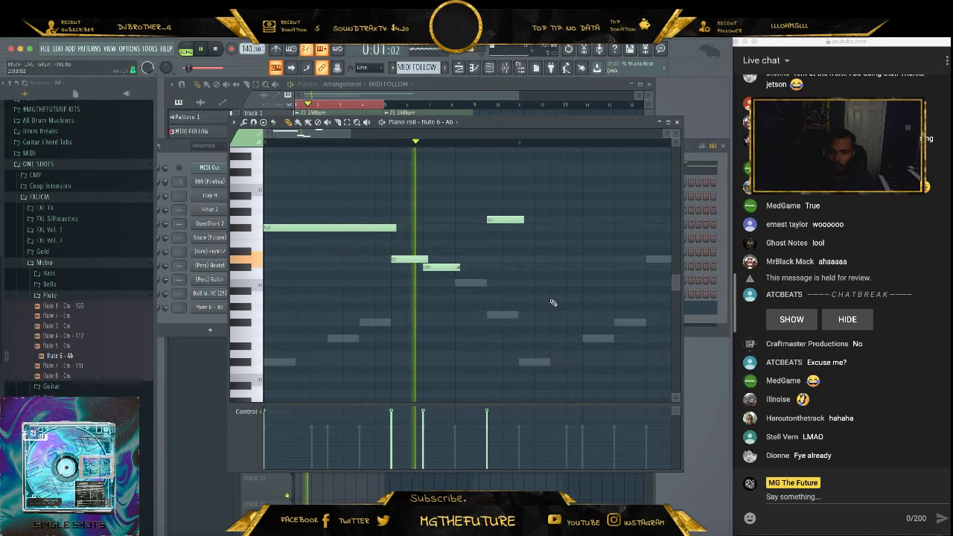
pyautogui.press('space')
# Turn off slide on the C#5 note in bar 1
pyautogui.doubleClick(456, 268)
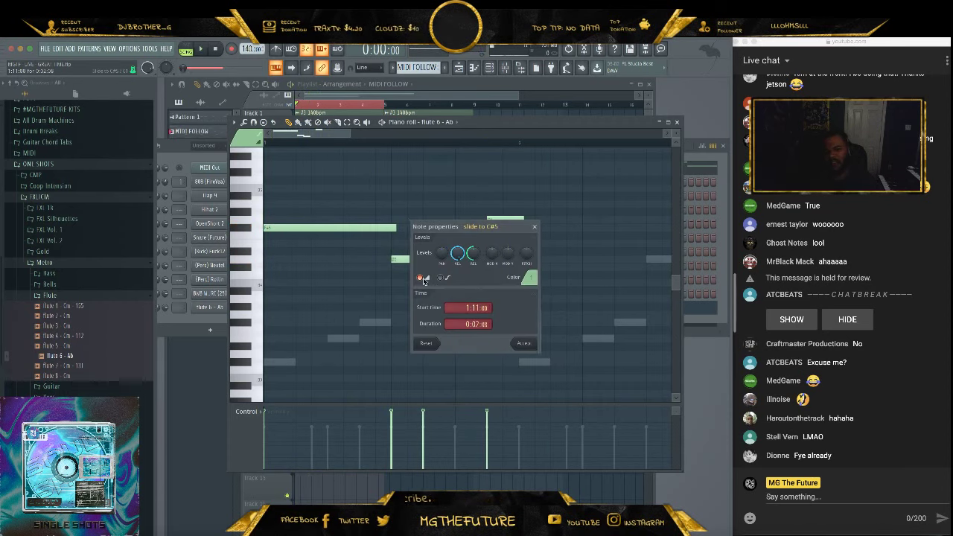
pyautogui.click(517, 341)
# Close the piano roll and adjust the volume envelope in the Flute 6 - Ab channel settings
pyautogui.click(679, 125)
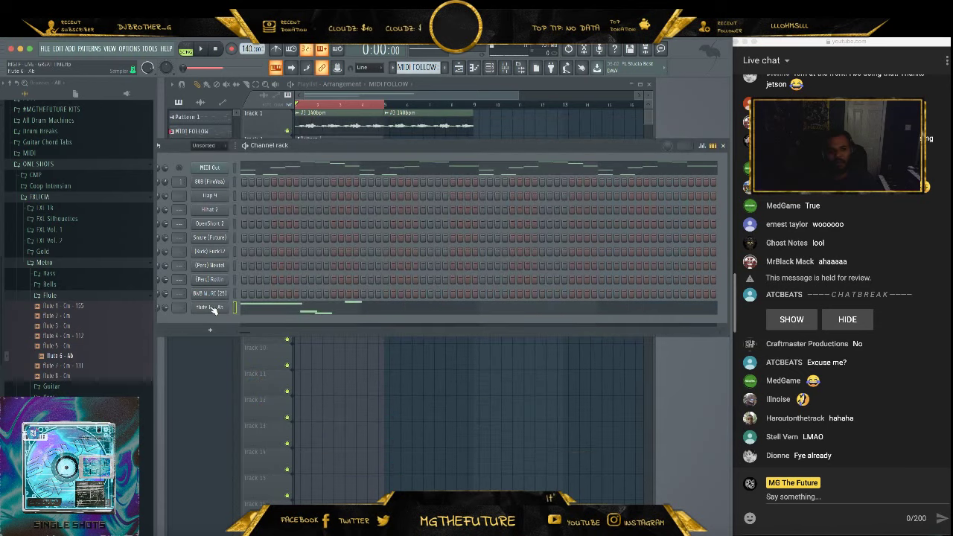
pyautogui.click(210, 307)
pyautogui.moveTo(248, 271); pyautogui.dragTo(280, 279)
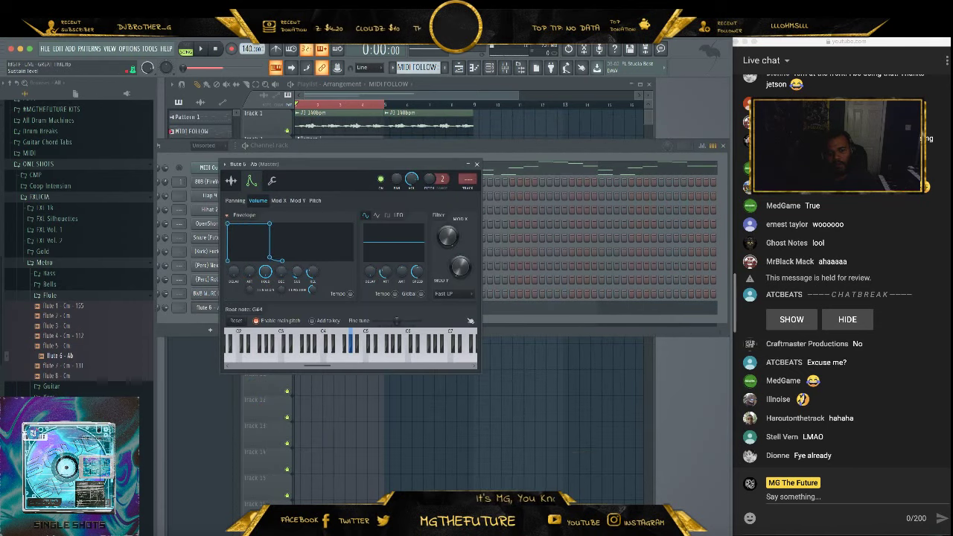
# Set the flute channel to Mono and make it cut itself, then play the melody and close the channel settings
pyautogui.click(273, 181)
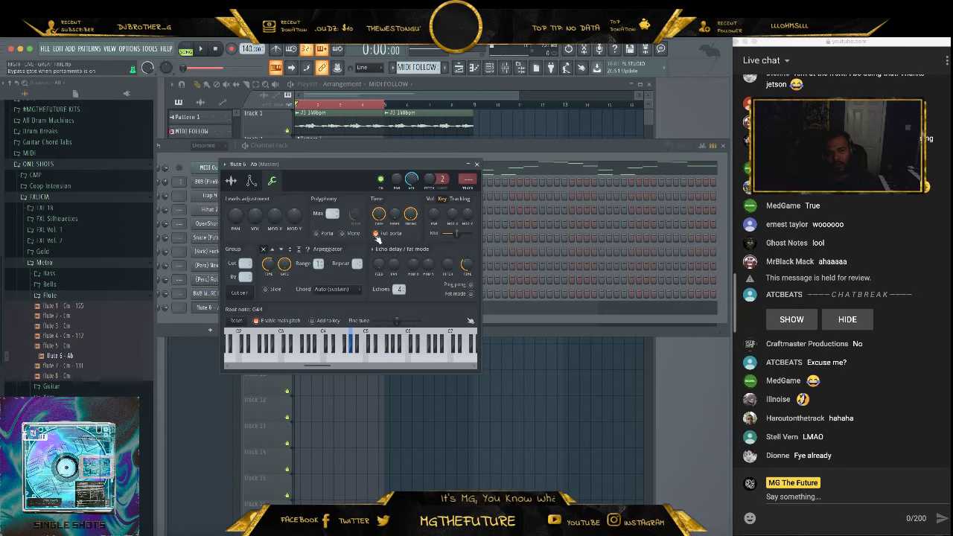
pyautogui.click(343, 233)
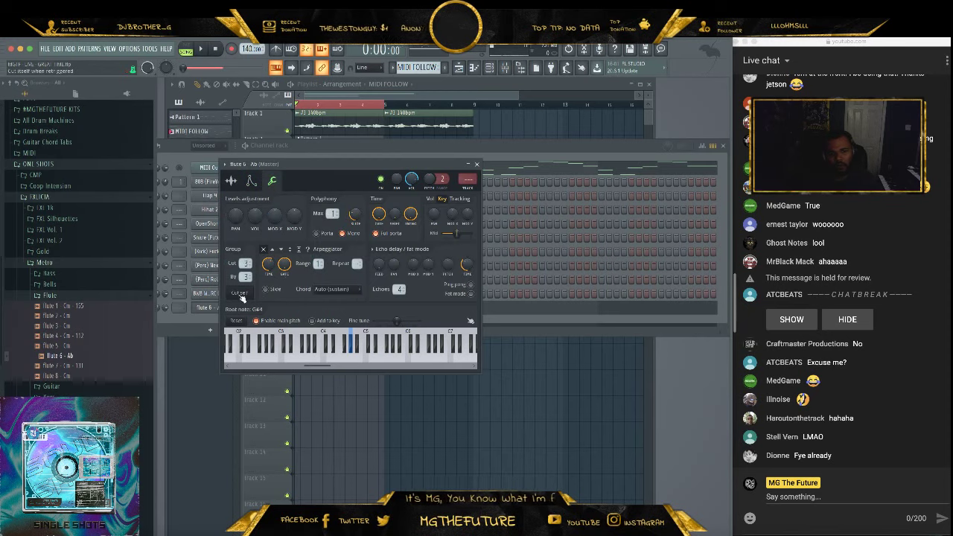
pyautogui.press('space')
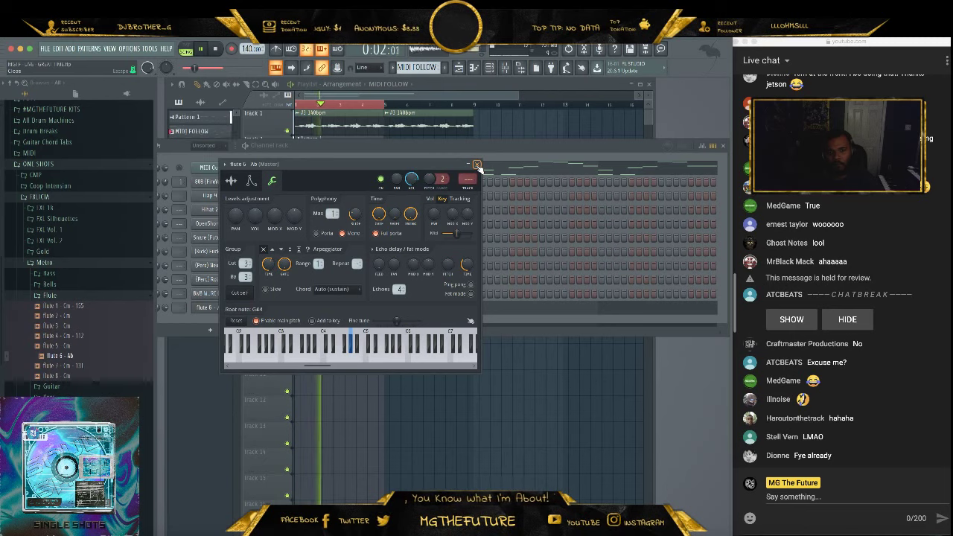
pyautogui.press('space')
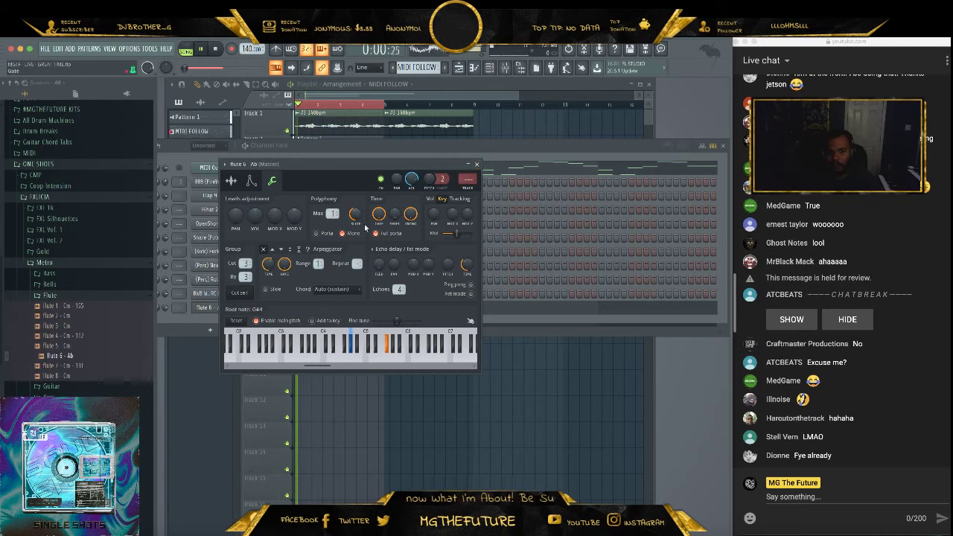
pyautogui.press('space')
pyautogui.click(476, 164)
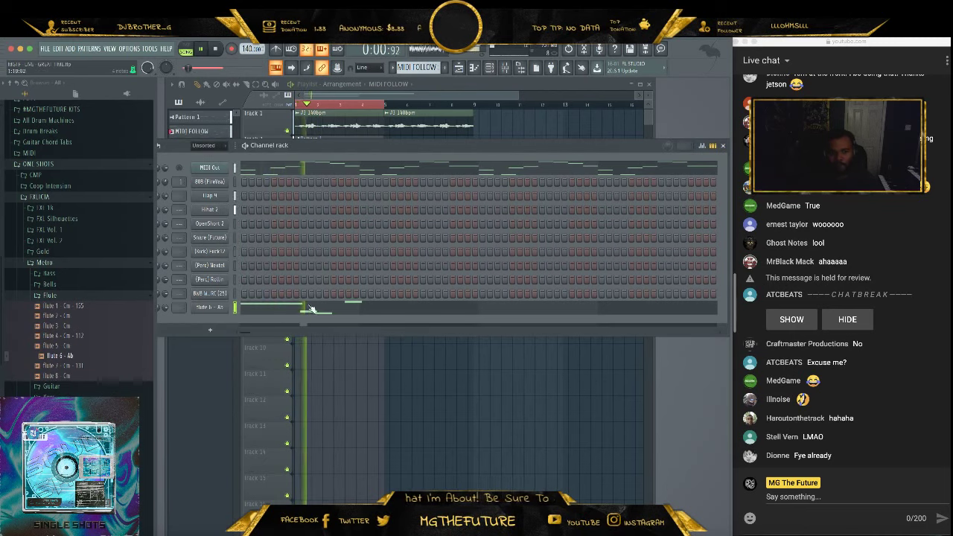
# Reopen the flute's piano roll and move the G5 note down to B4, filling about four steps directly after the C#5
pyautogui.click(312, 310)
pyautogui.press('space')
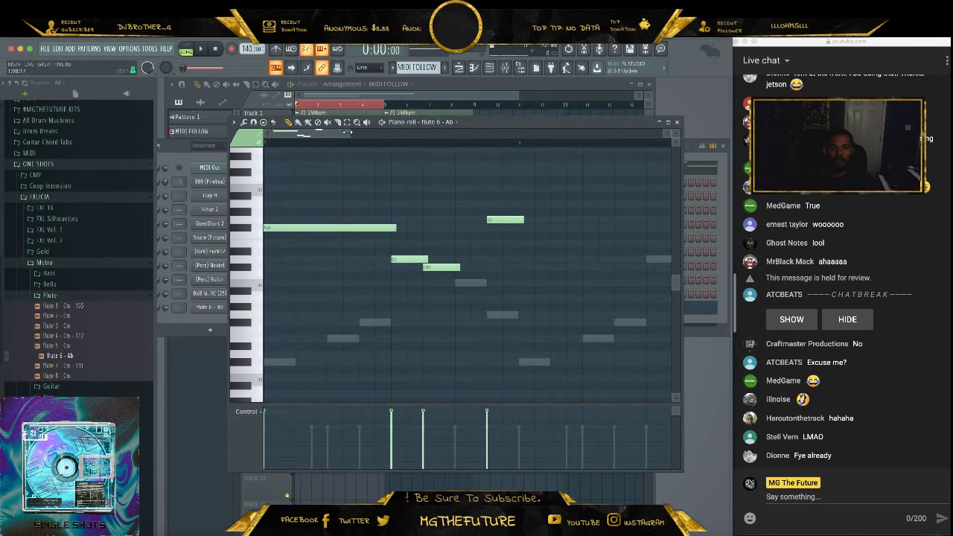
pyautogui.moveTo(347, 133); pyautogui.dragTo(408, 132)
pyautogui.click(394, 220)
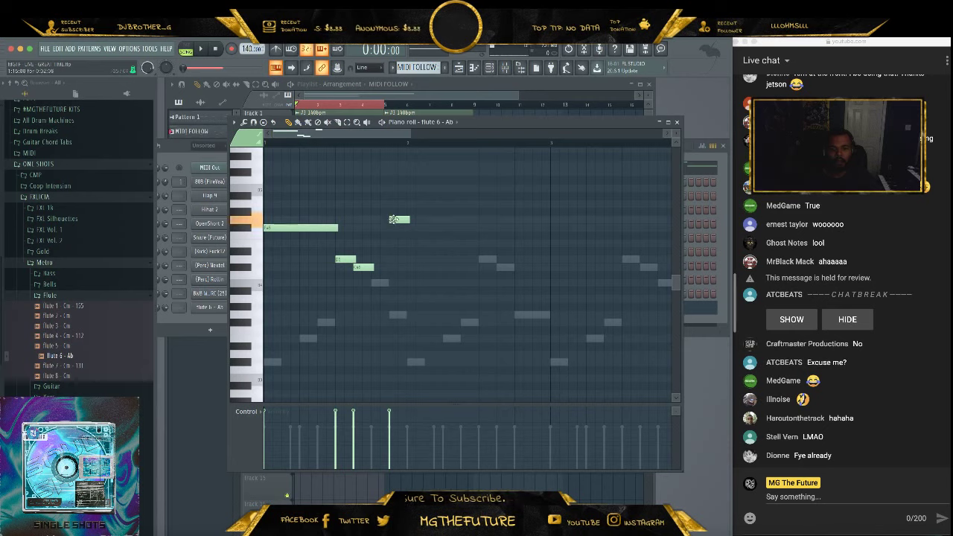
pyautogui.moveTo(394, 219); pyautogui.dragTo(407, 283)
# Shorten the B4 note at step 13 of bar 1 to about three steps and play the melody back
pyautogui.press('space')
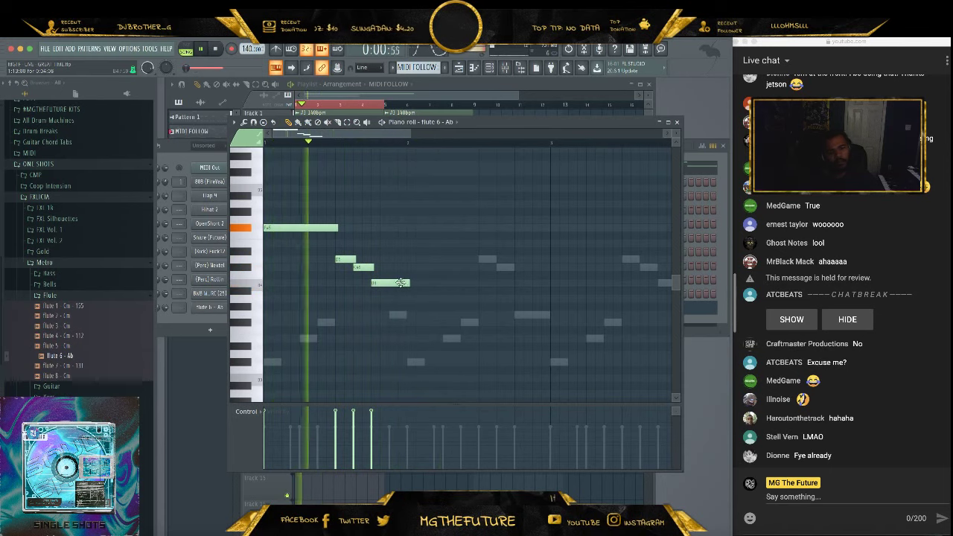
pyautogui.moveTo(409, 283)
pyautogui.mouseDown()
pyautogui.moveTo(481, 282)
pyautogui.moveTo(400, 287)
pyautogui.mouseUp()
pyautogui.press('space')
pyautogui.press('space')
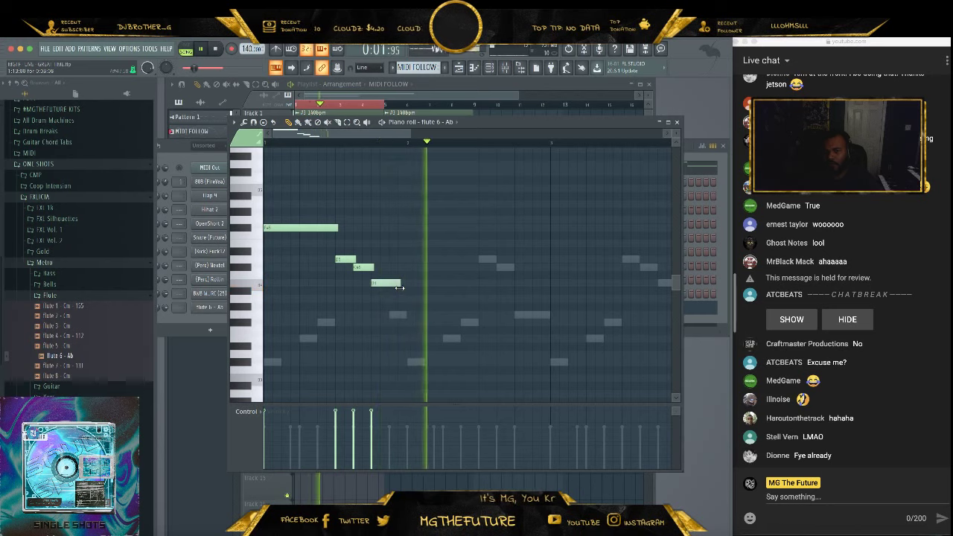
pyautogui.press('space')
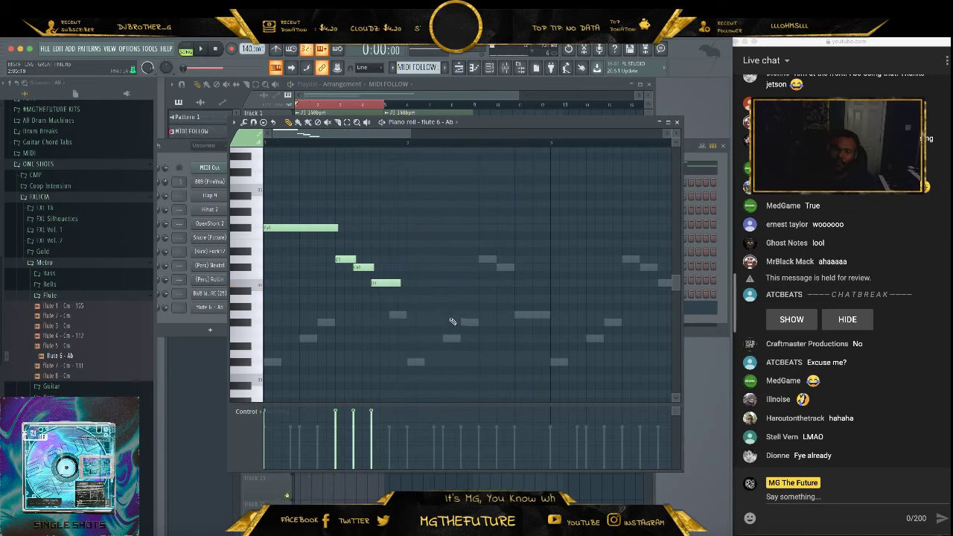
# Add a four-step G4 note at step 13 of bar 2, preceded by a run of four short alternating D5 and C#5 notes, and play it
pyautogui.click(520, 315)
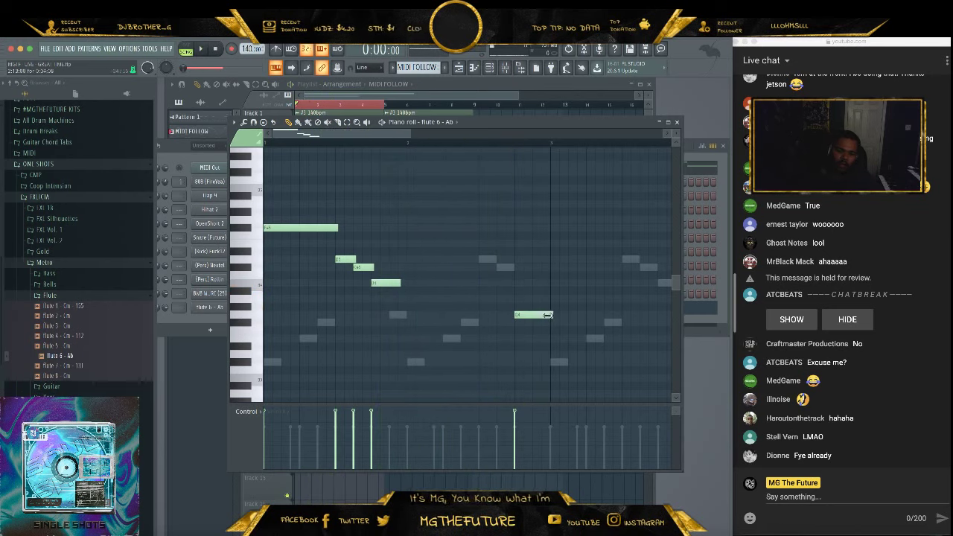
pyautogui.click(482, 254)
pyautogui.moveTo(498, 252); pyautogui.dragTo(471, 261)
pyautogui.click(487, 267)
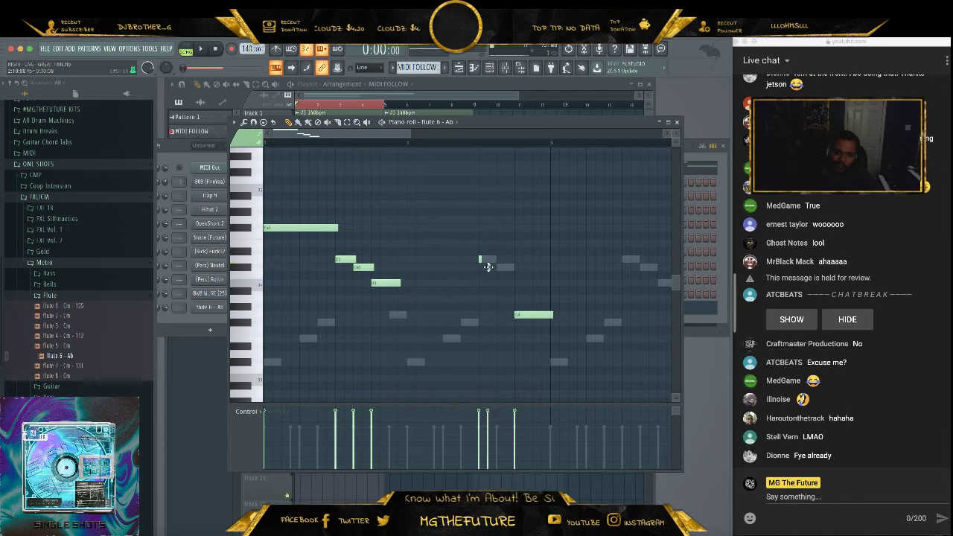
pyautogui.click(489, 267)
pyautogui.click(498, 260)
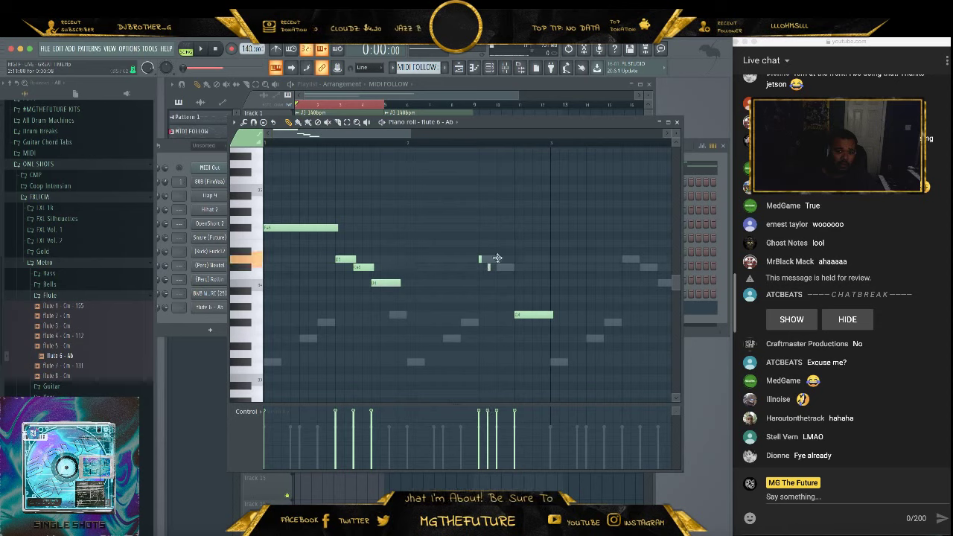
pyautogui.click(507, 267)
pyautogui.press('space')
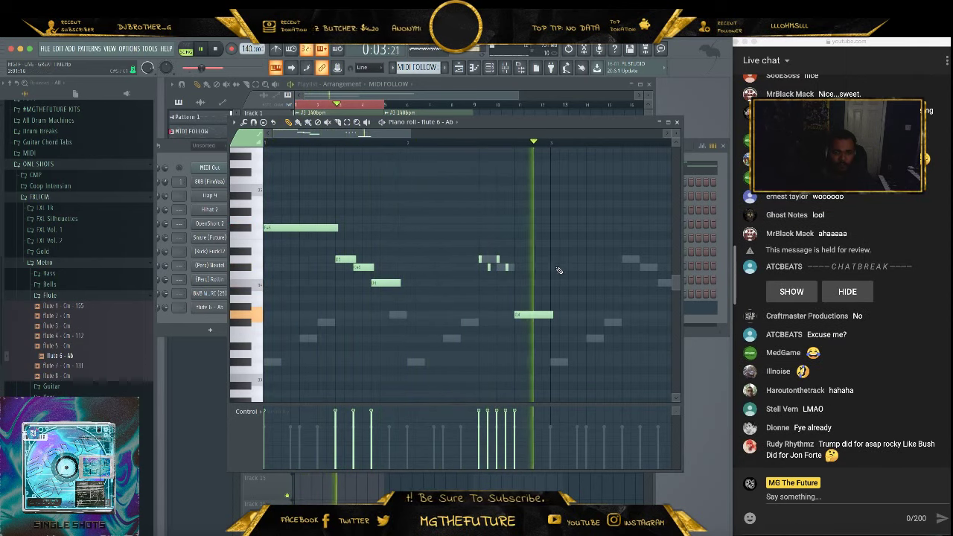
pyautogui.press('space')
# Delete the short alternating D5 and C#5 notes and the G4 note from bar 2
pyautogui.rightClick(507, 267)
pyautogui.rightClick(499, 259)
pyautogui.rightClick(489, 268)
pyautogui.rightClick(481, 260)
pyautogui.rightClick(532, 315)
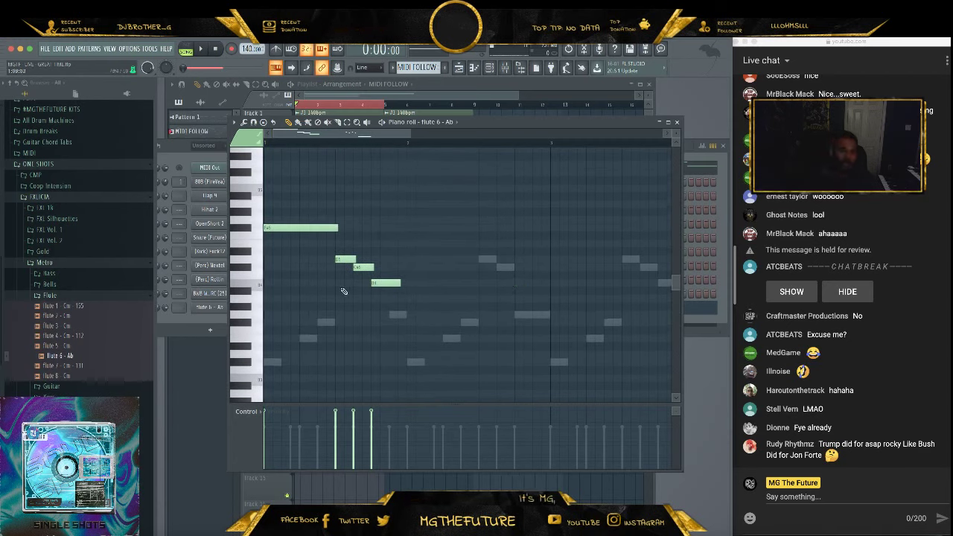
# Add a B4 note about three steps long at step 13 of bar 2
pyautogui.click(519, 283)
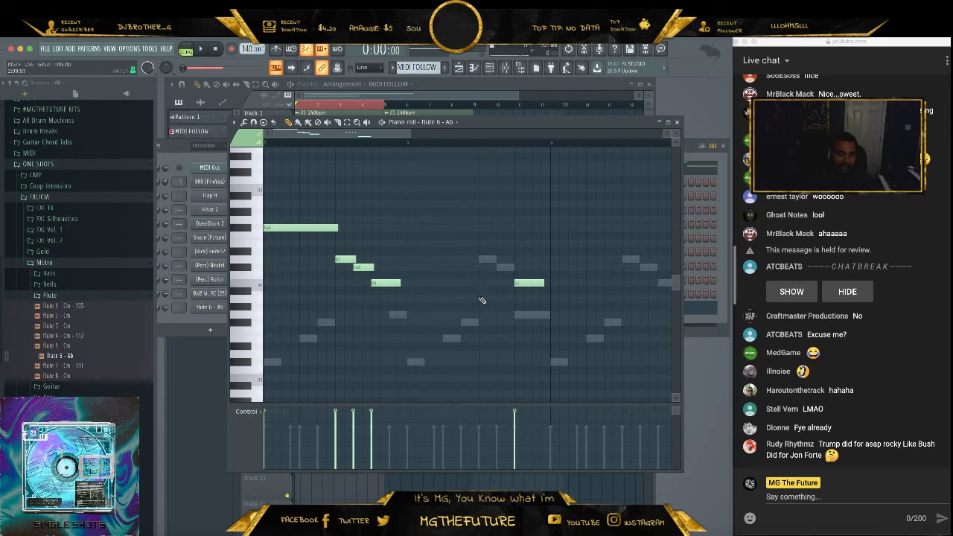
# Add a D5 note at step 9 and an F#5 note at step 5 of bar 2, each about three steps long, and play them
pyautogui.click(481, 260)
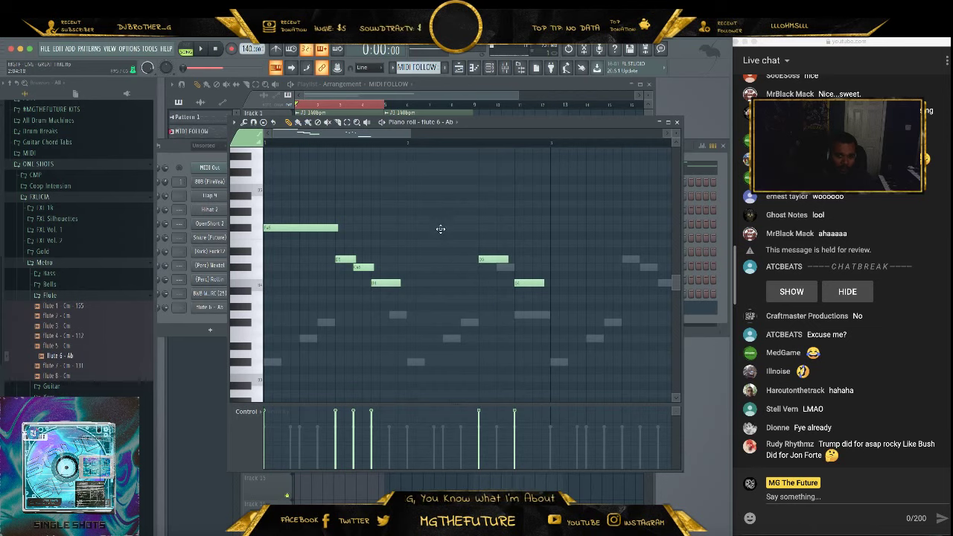
pyautogui.click(443, 228)
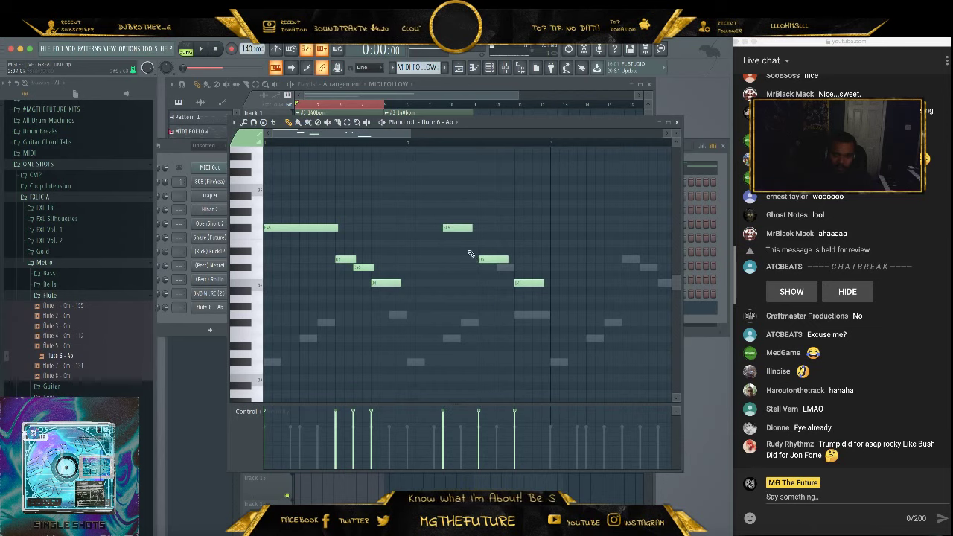
pyautogui.press('space')
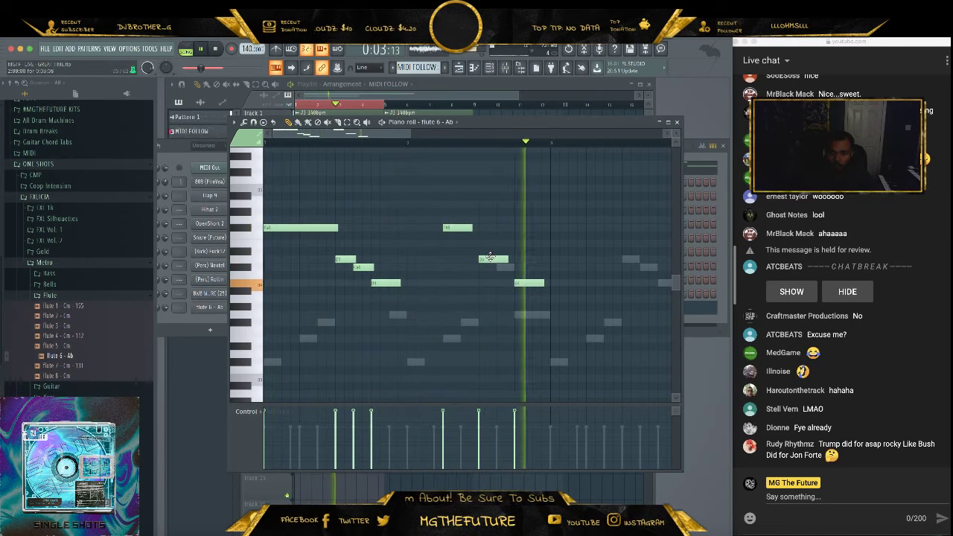
pyautogui.press('space')
# Make bar 2 a descending run of roughly two-step F#5, E5, D5 and C#5 notes at steps 5, 7, 9 and 11, and play it
pyautogui.moveTo(469, 228); pyautogui.dragTo(450, 227)
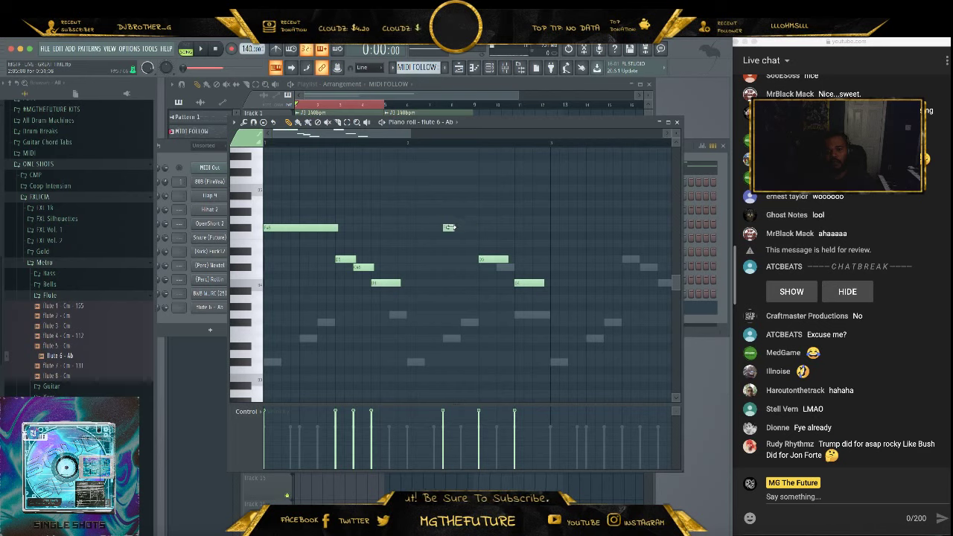
pyautogui.moveTo(489, 259)
pyautogui.mouseDown()
pyautogui.moveTo(471, 259)
pyautogui.moveTo(480, 243)
pyautogui.mouseUp()
pyautogui.click(483, 260)
pyautogui.click(499, 266)
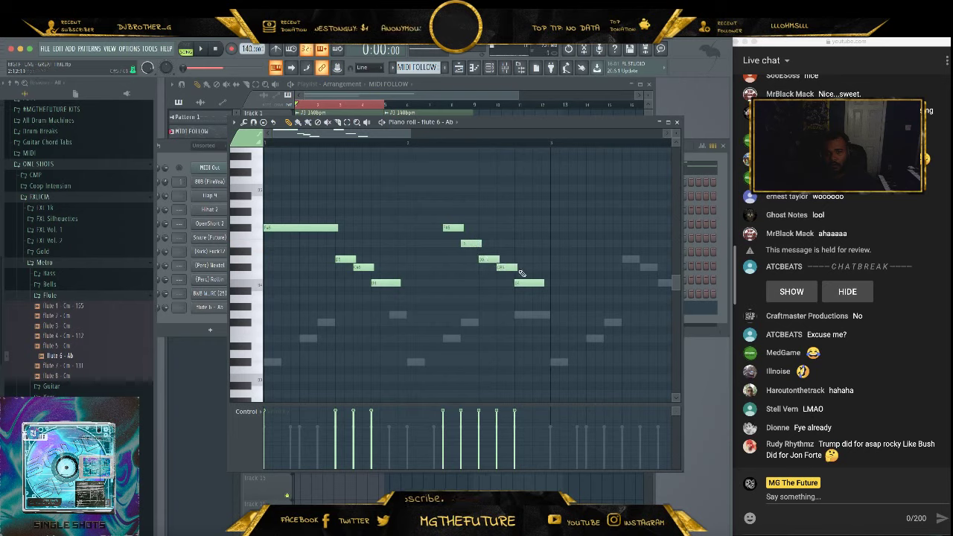
pyautogui.press('space')
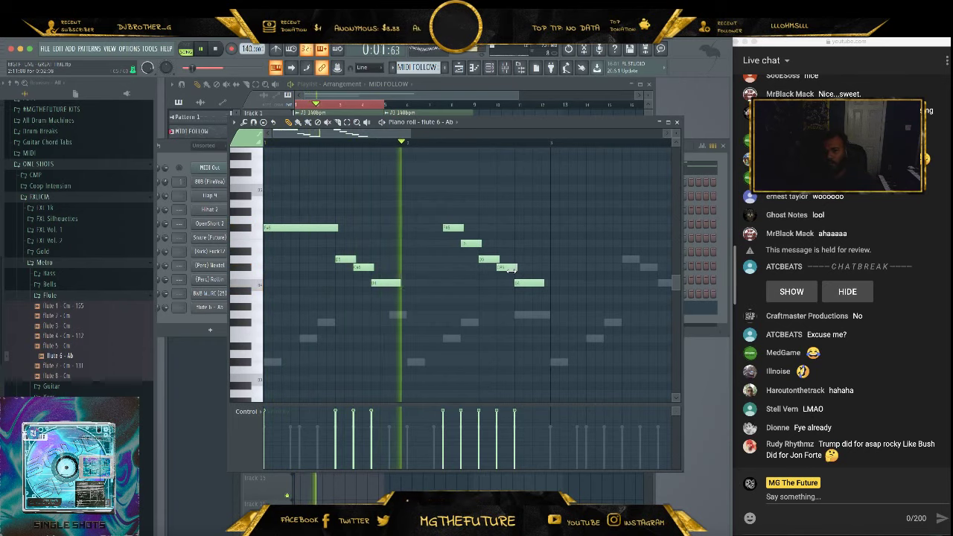
pyautogui.press('space')
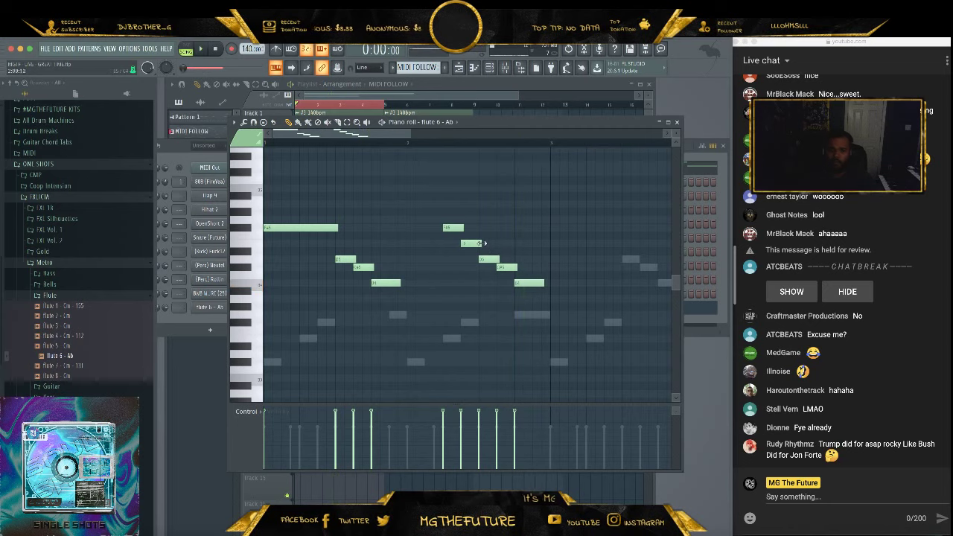
# Delete the D5 note at step 9 of bar 2 and raise the C#5 note at step 11 to D5, checking by playback
pyautogui.press('space')
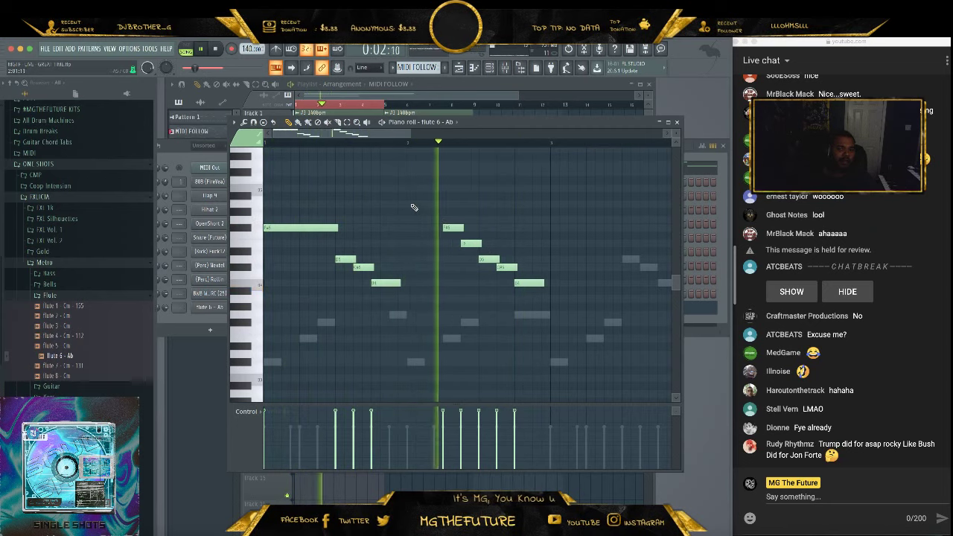
pyautogui.press('space')
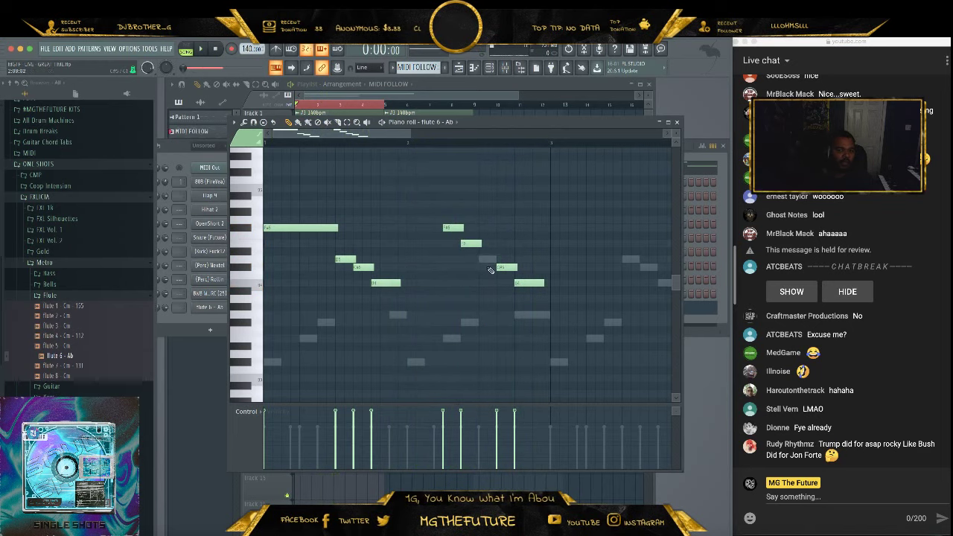
pyautogui.press('space')
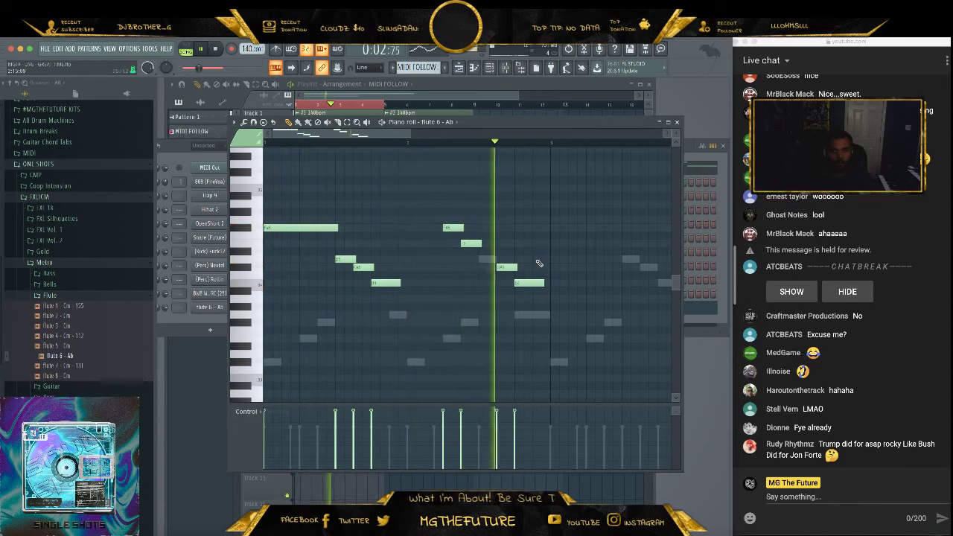
pyautogui.moveTo(504, 267); pyautogui.dragTo(508, 259)
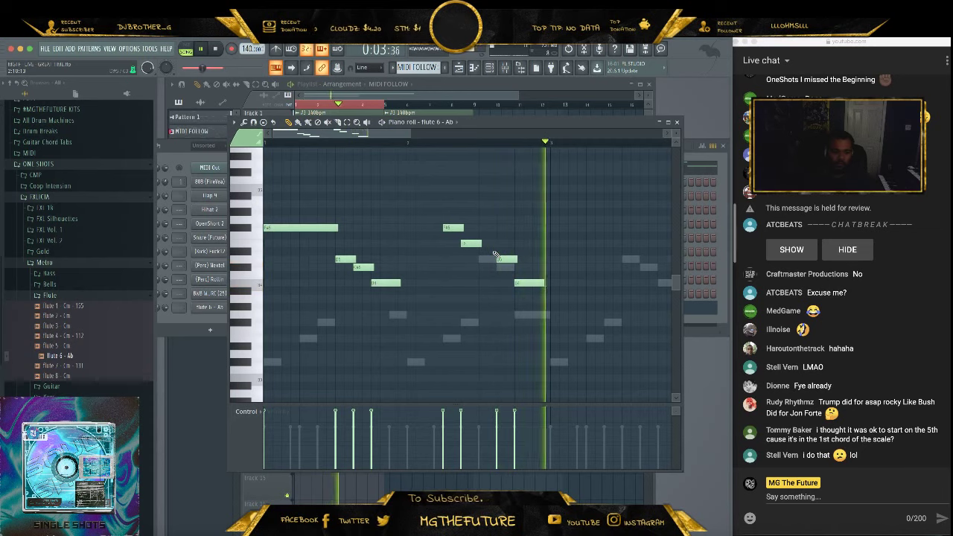
pyautogui.press('space')
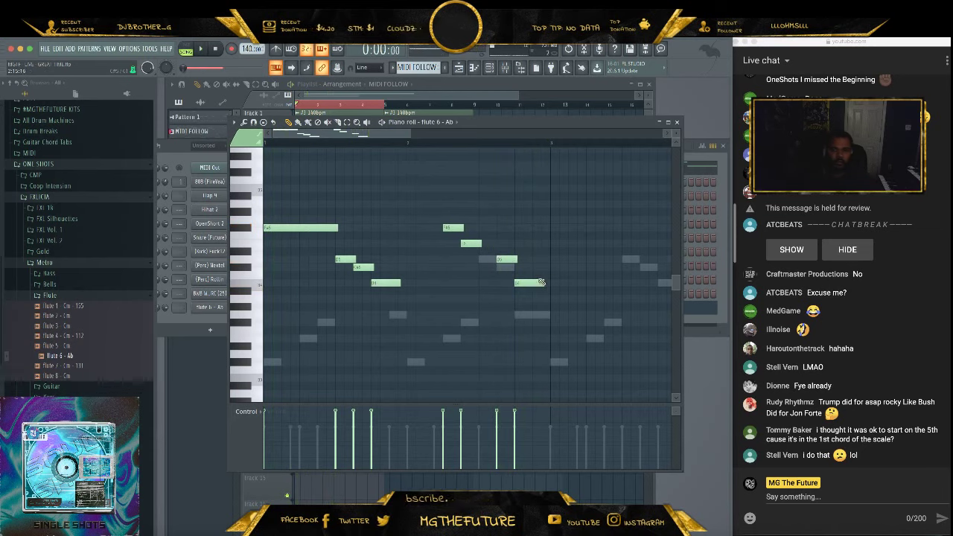
# Add a G5 note about two steps long at step 15 of bar 2 and play the melody
pyautogui.hotkey('ctrl', 'Up')
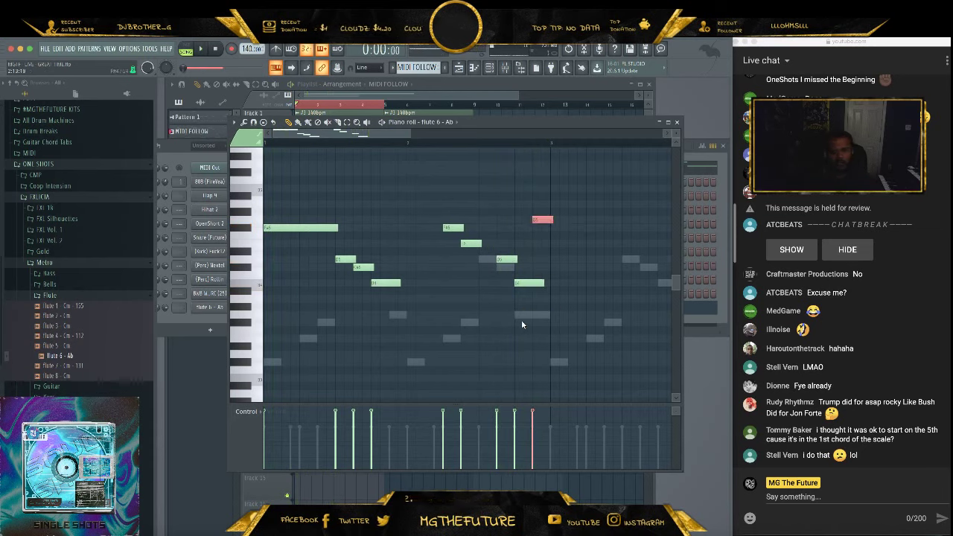
pyautogui.hotkey('ctrl', 'd')
pyautogui.press('space')
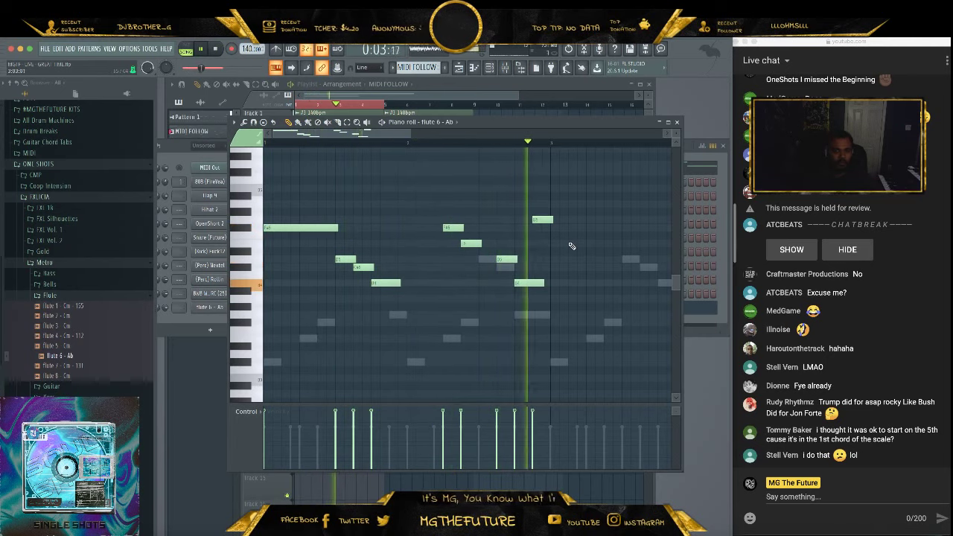
pyautogui.press('space')
# Duplicate the whole two-bar flute melody into bars 3 and 4
pyautogui.moveTo(592, 184); pyautogui.dragTo(262, 326)
pyautogui.moveTo(411, 135); pyautogui.dragTo(553, 135)
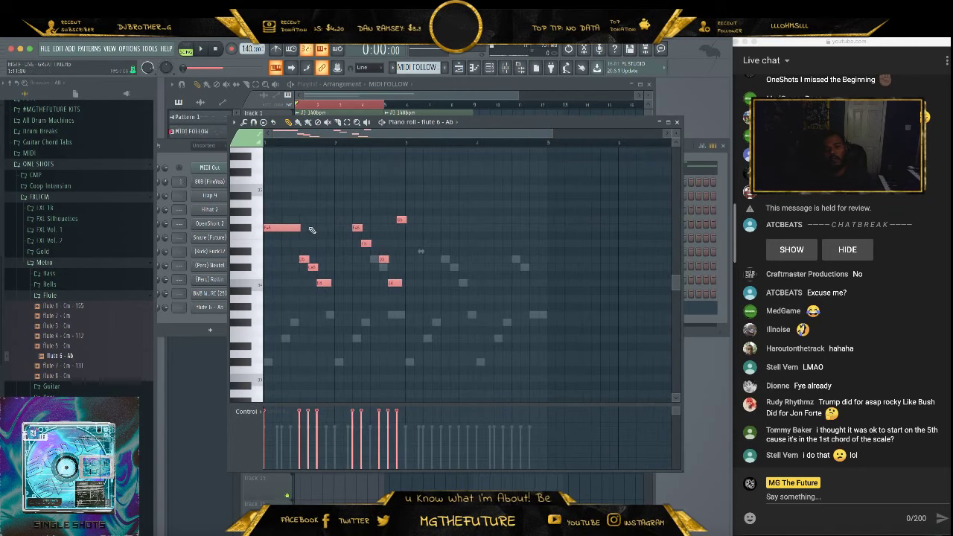
pyautogui.keyDown('shift'); pyautogui.moveTo(277, 225); pyautogui.dragTo(416, 225); pyautogui.keyUp('shift')
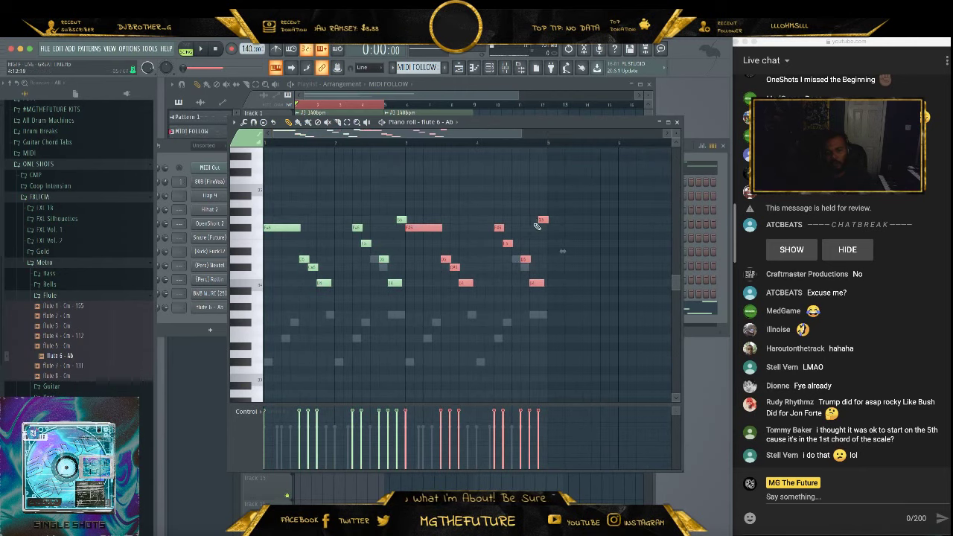
# Rework bar 4 with A4, B4 and C#5 notes at steps 5, 7 and 9 in place of the F#5, E5 and G5 notes
pyautogui.keyDown('super'); pyautogui.click(576, 221); pyautogui.keyUp('super')
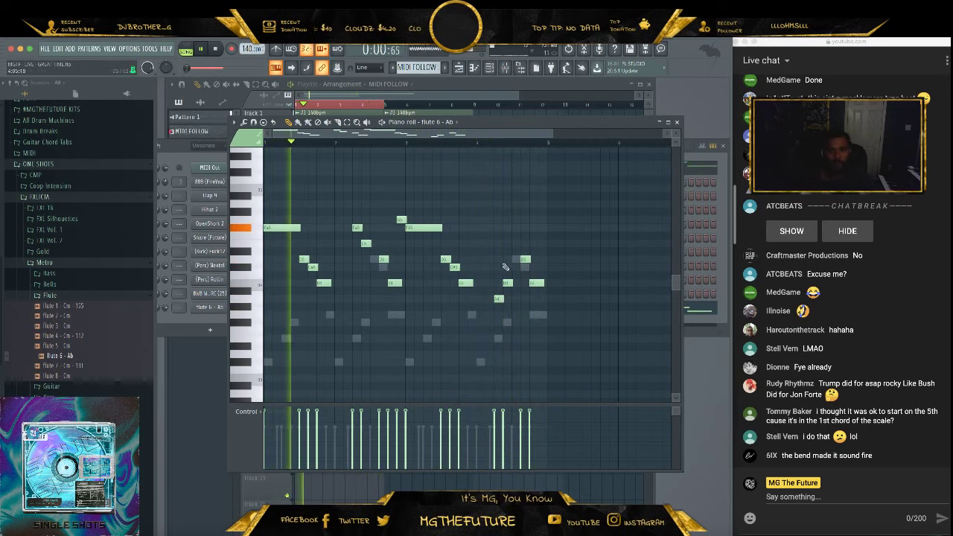
pyautogui.click(515, 266)
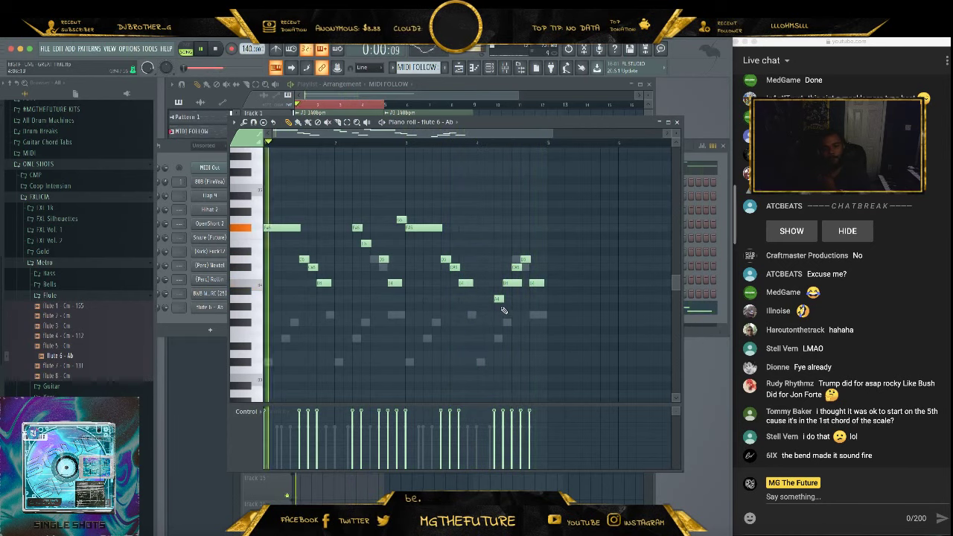
pyautogui.press('space')
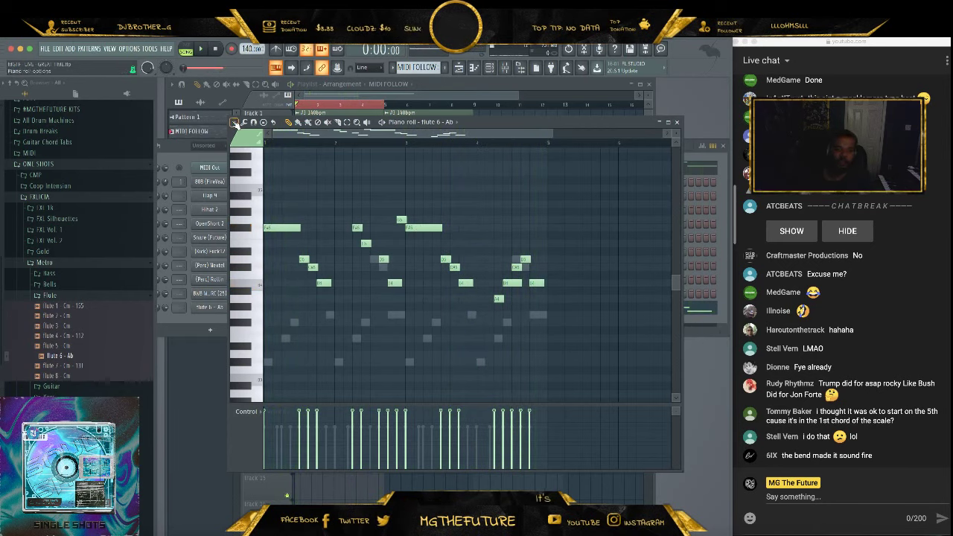
# Randomize the velocity levels of the flute notes with the randomizer, cycling through several seeds before accepting one
pyautogui.click(235, 122)
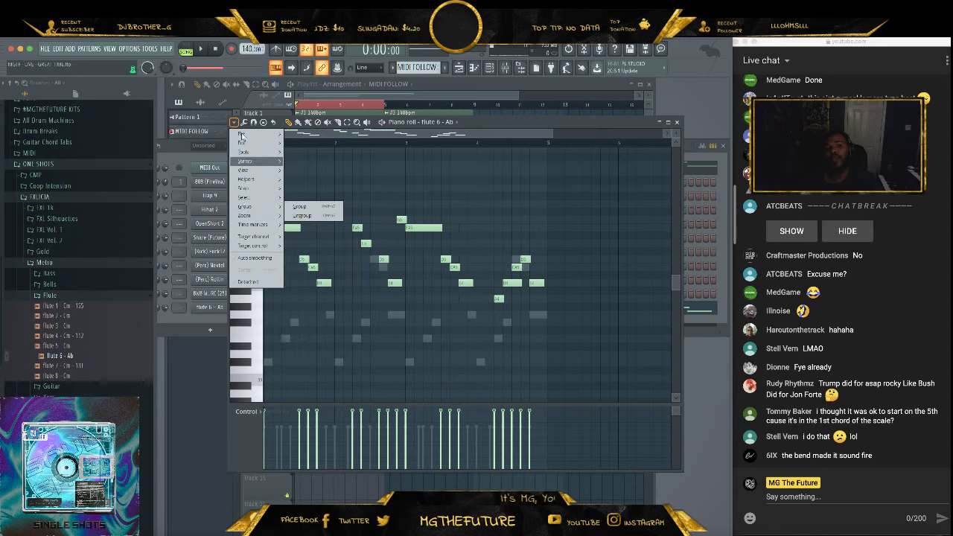
pyautogui.click(243, 124)
pyautogui.click(244, 122)
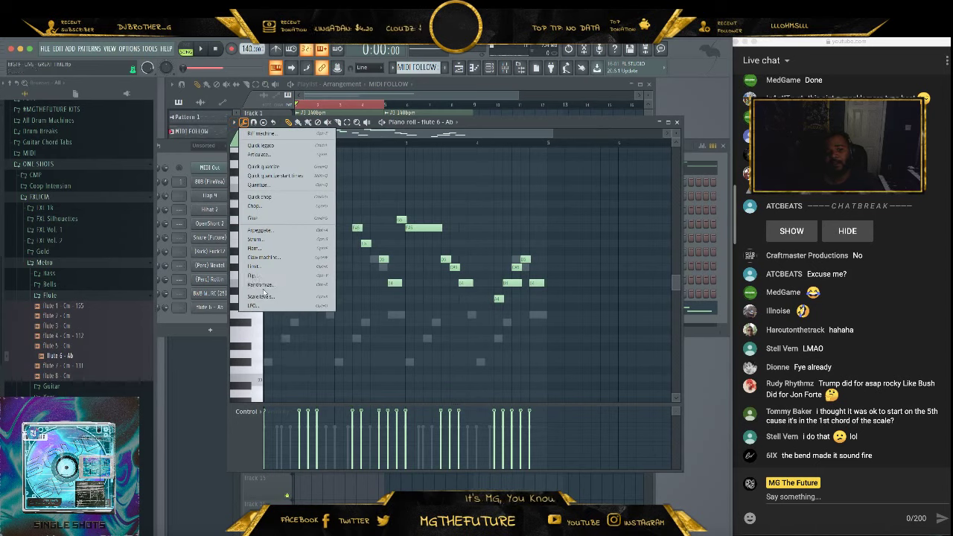
pyautogui.click(261, 285)
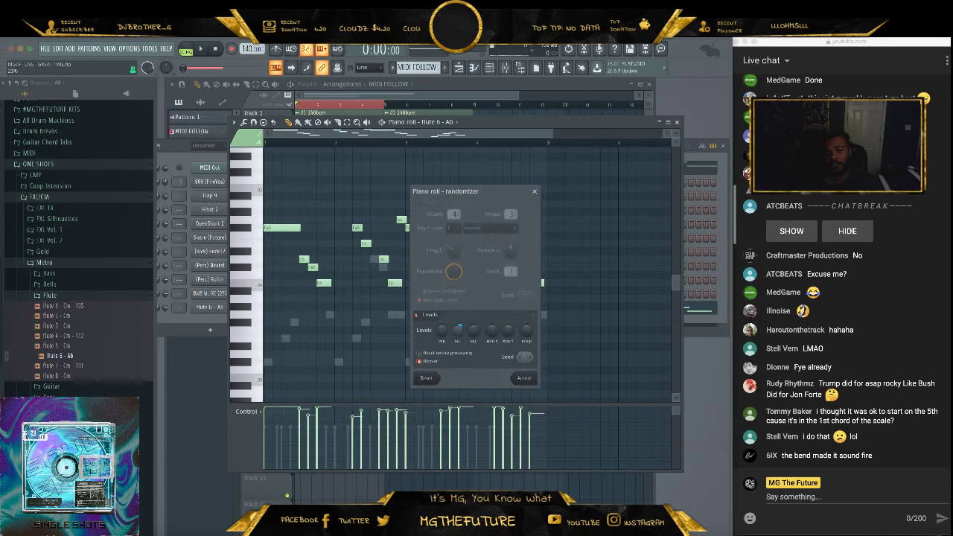
pyautogui.click(532, 357)
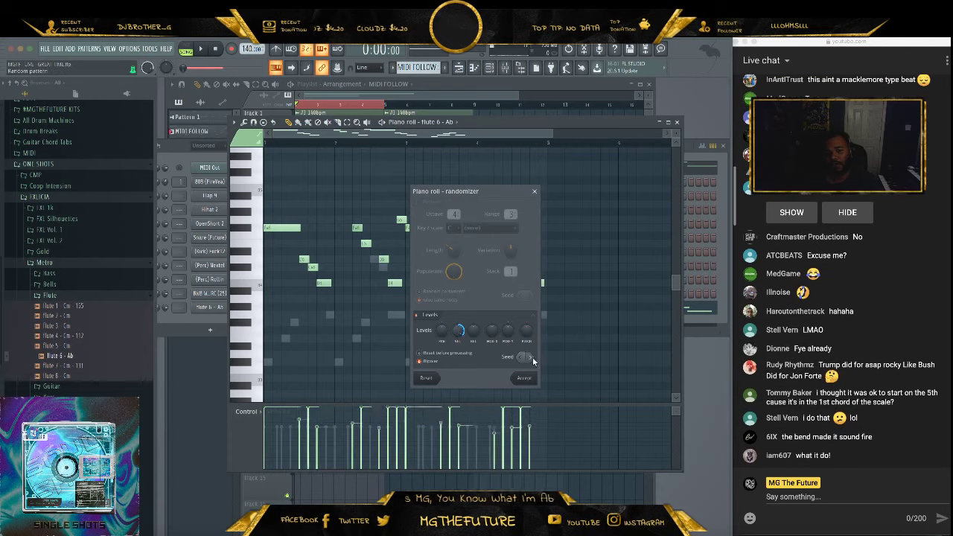
pyautogui.click(533, 358)
pyautogui.click(533, 358)
pyautogui.click(532, 358)
pyautogui.click(532, 356)
pyautogui.click(532, 357)
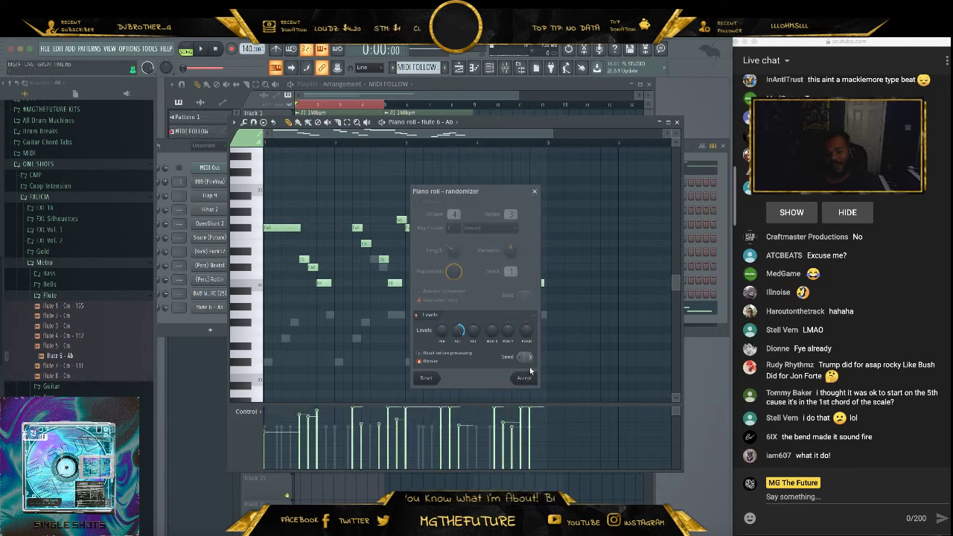
pyautogui.click(524, 377)
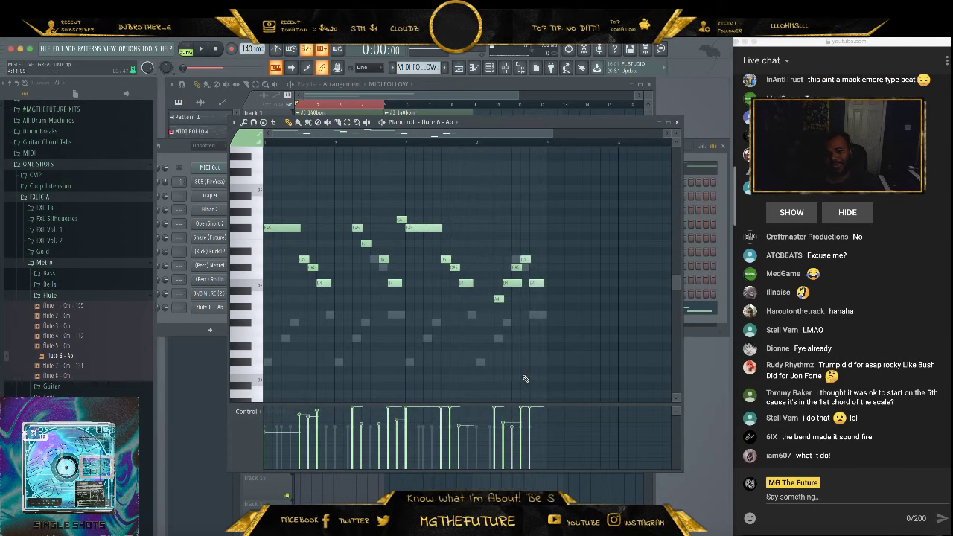
# Play the melody with the channel rack repositioned, and raise the flute notes' randomized velocities to near full level
pyautogui.click(677, 122)
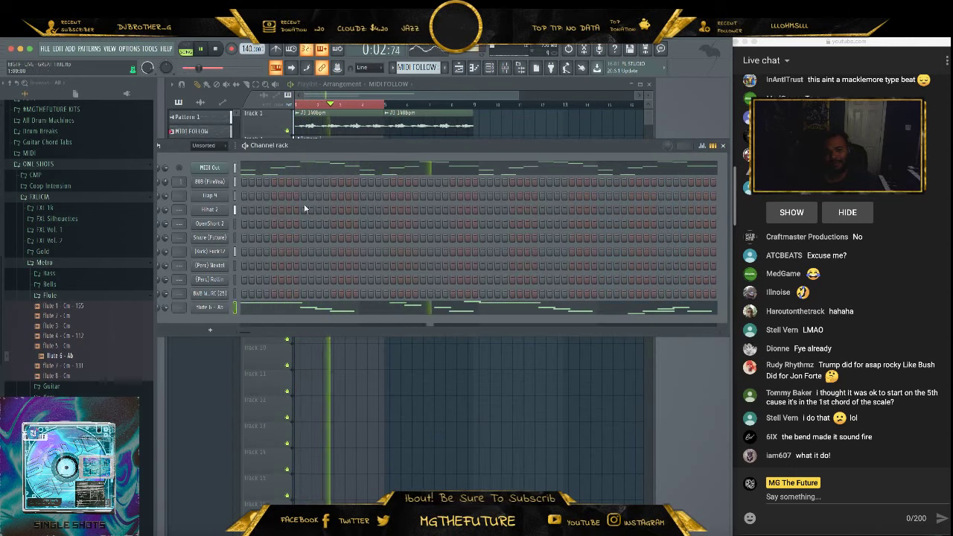
pyautogui.moveTo(389, 145); pyautogui.dragTo(408, 133)
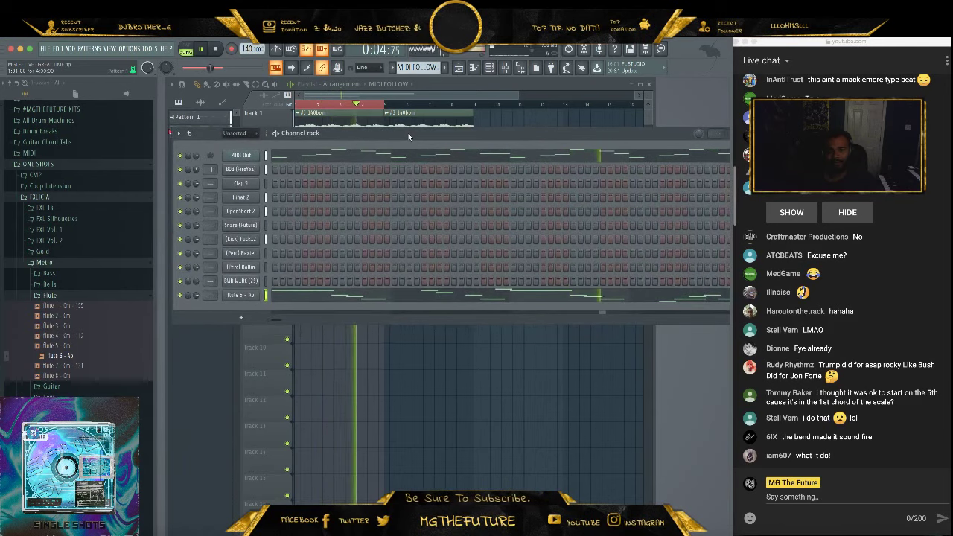
pyautogui.press('space')
pyautogui.click(400, 297)
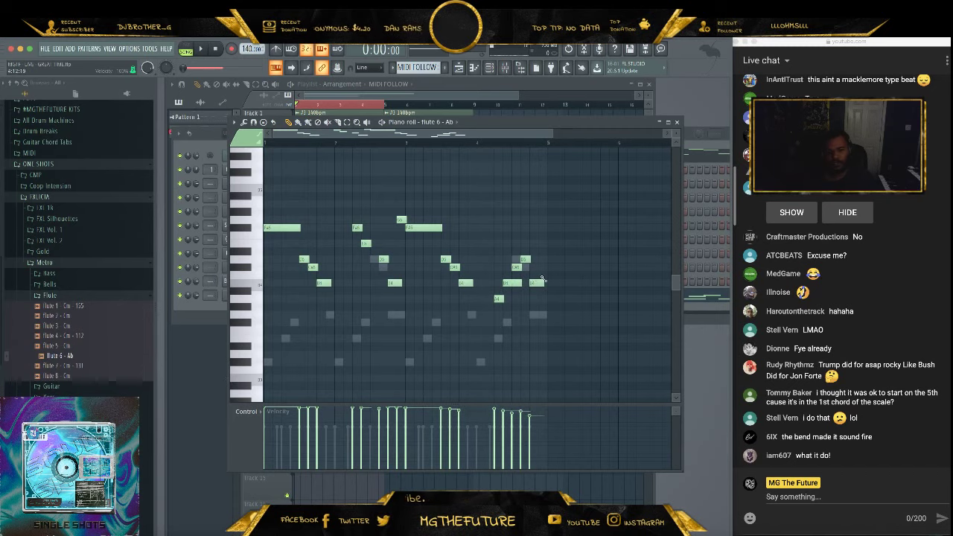
pyautogui.click(677, 123)
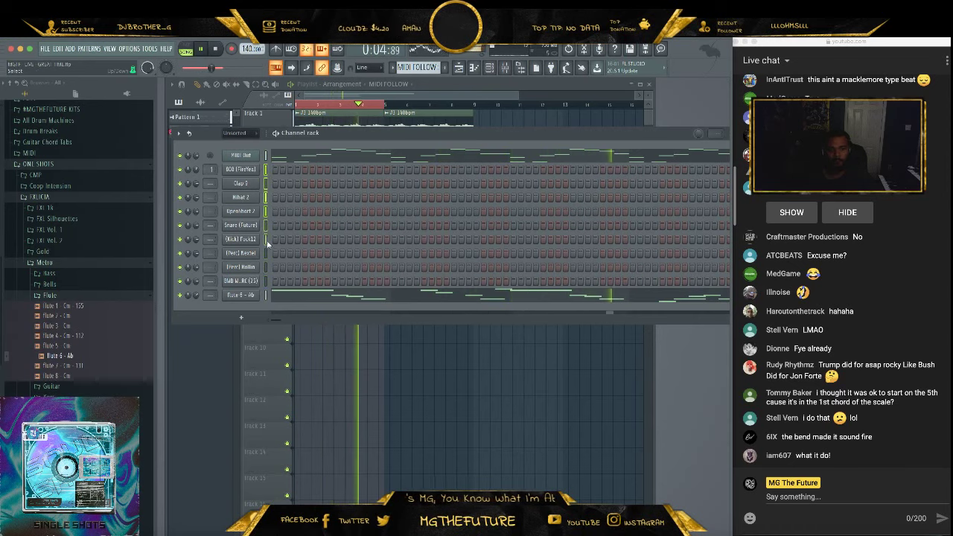
# Route the selected drum channels, from the 808 to the last percussion channel, to consecutive mixer tracks starting at insert 1
pyautogui.click(505, 68)
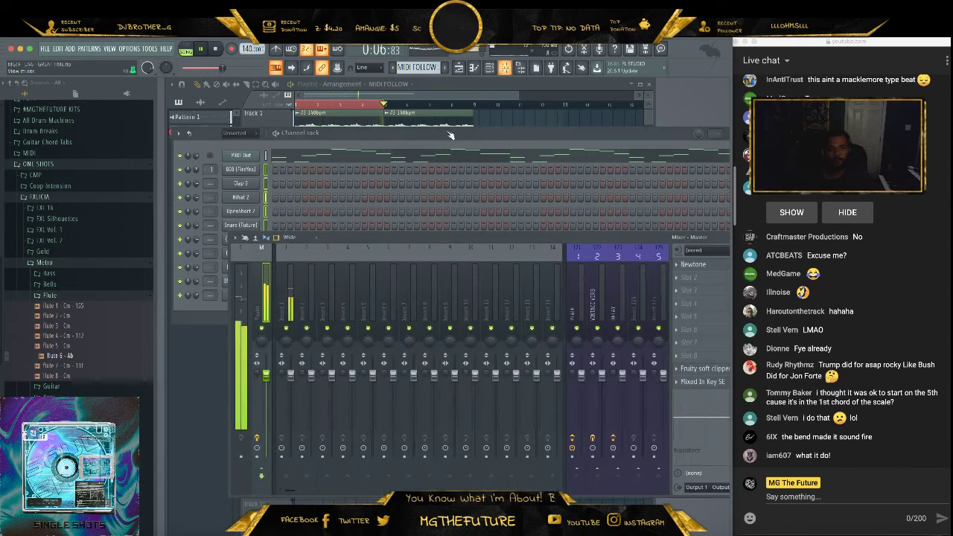
pyautogui.rightClick(297, 246)
pyautogui.moveTo(366, 341)
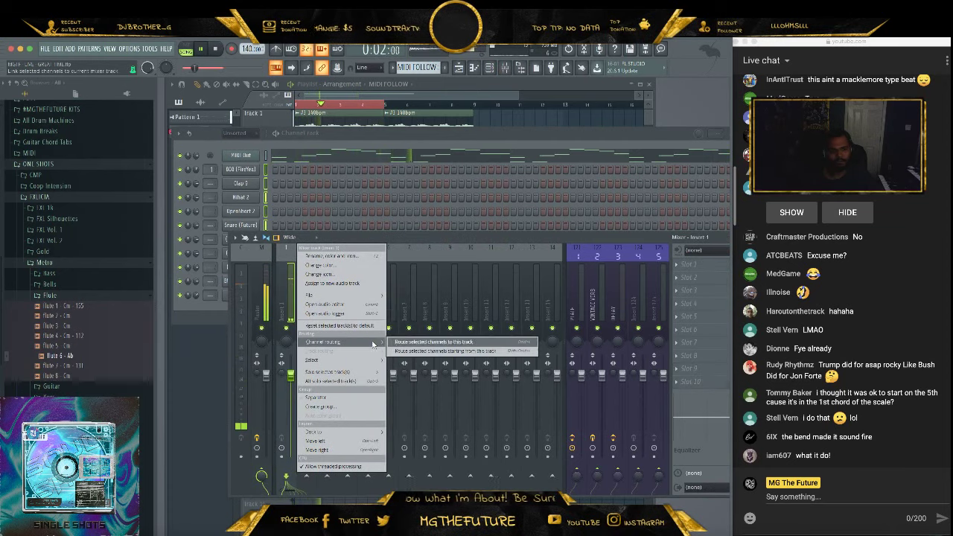
pyautogui.click(424, 341)
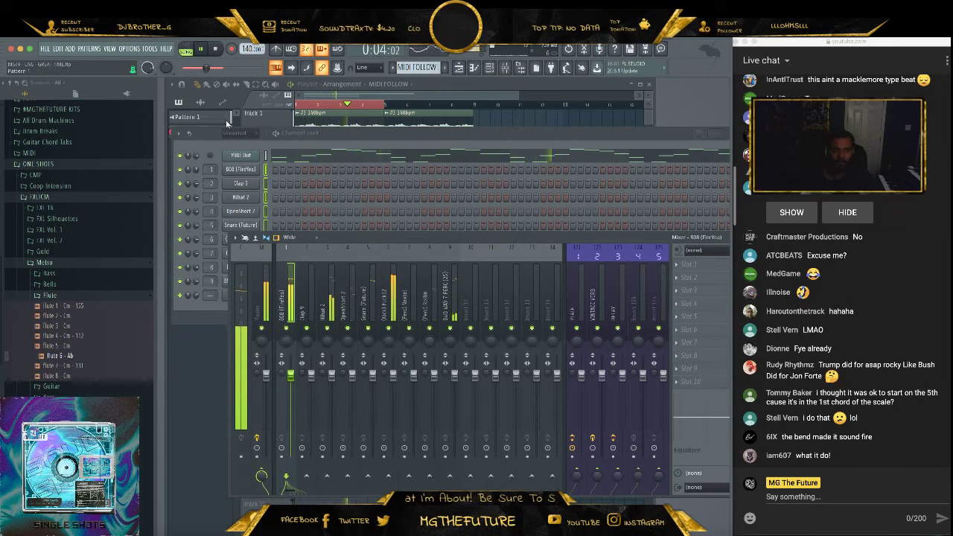
# Stop playback and switch to Pattern 1, bringing its channel rack to the front
pyautogui.click(199, 116)
pyautogui.press('space')
pyautogui.click(657, 140)
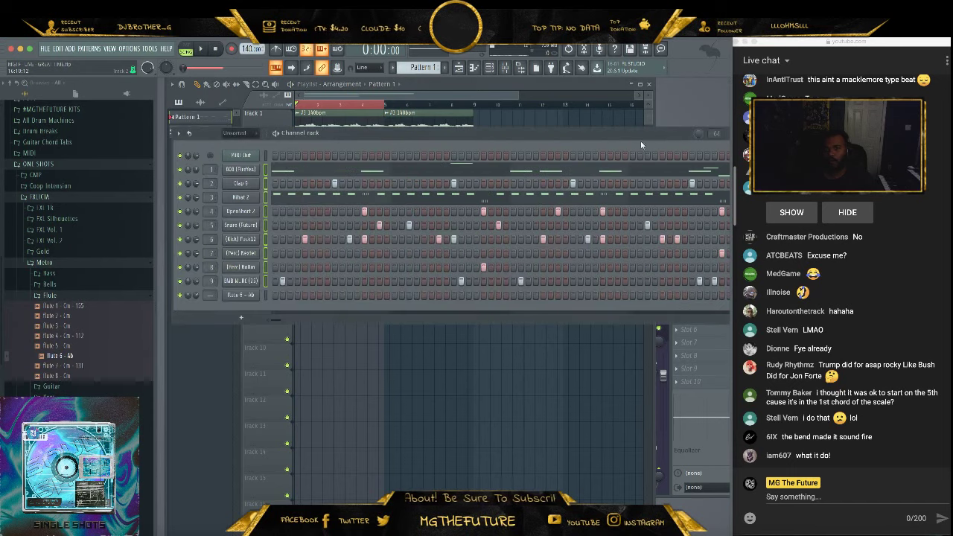
# Show only the audio channels in the channel rack and rename the 140 bpm sample channel to GUITAR
pyautogui.click(245, 135)
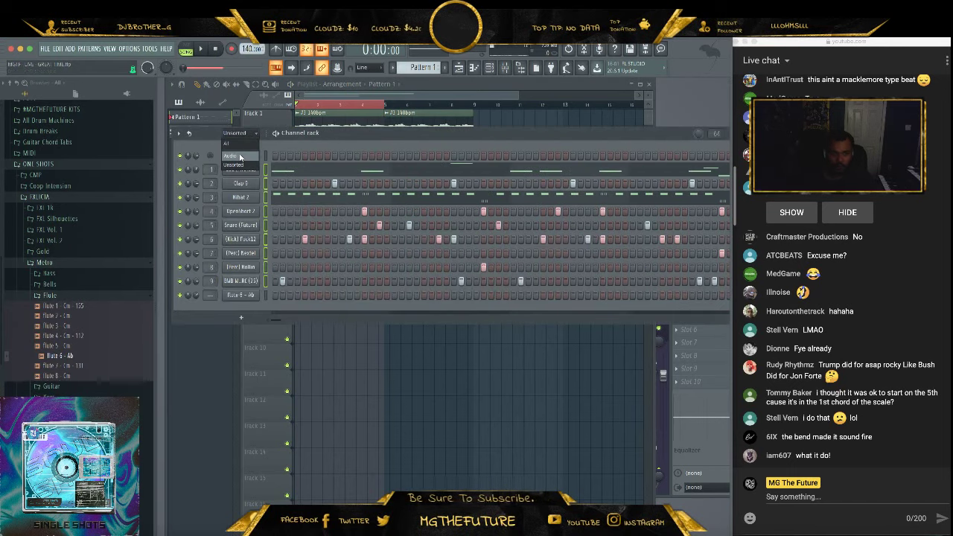
pyautogui.click(240, 156)
pyautogui.rightClick(255, 156)
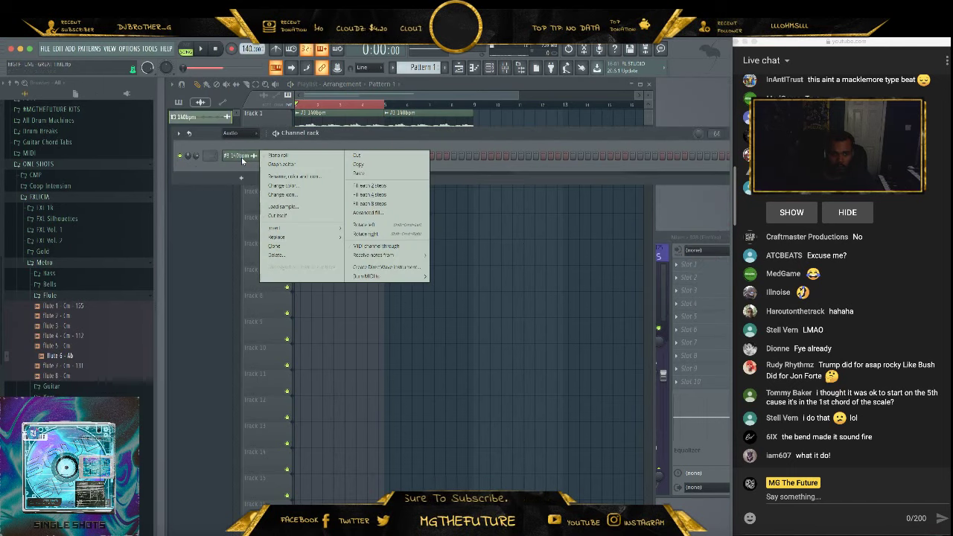
pyautogui.click(280, 178)
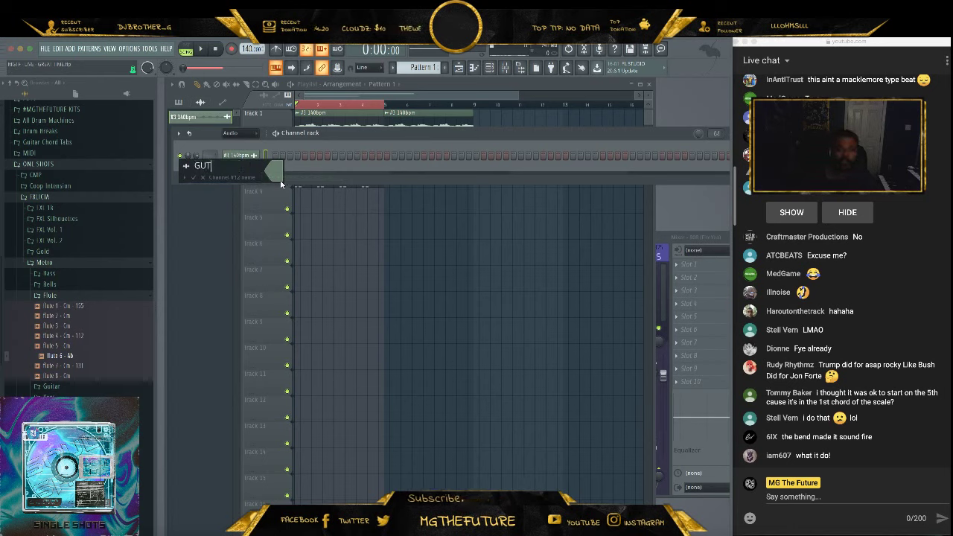
pyautogui.write('GUITAR')
pyautogui.press('Return')
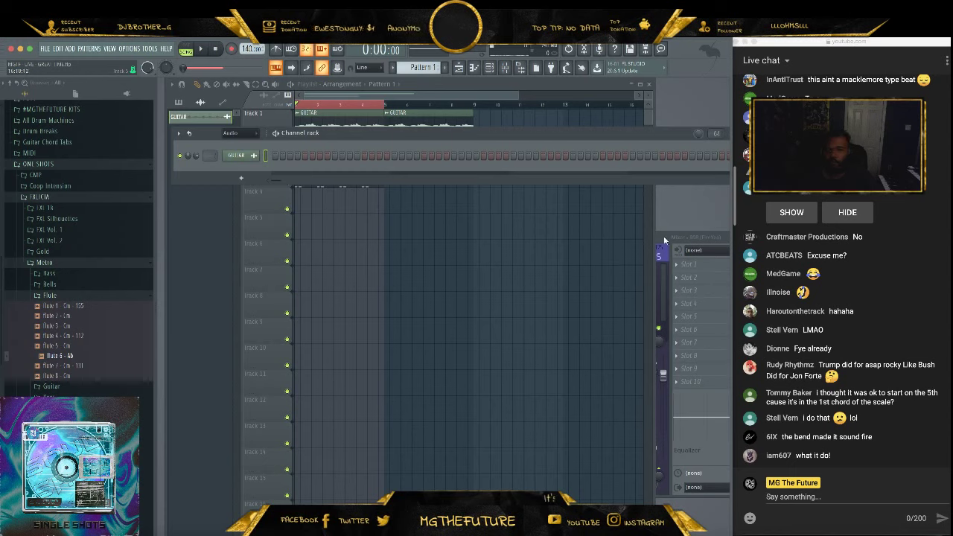
# Route the GUITAR channel to mixer insert 14 and play the beat briefly to check its signal
pyautogui.click(665, 240)
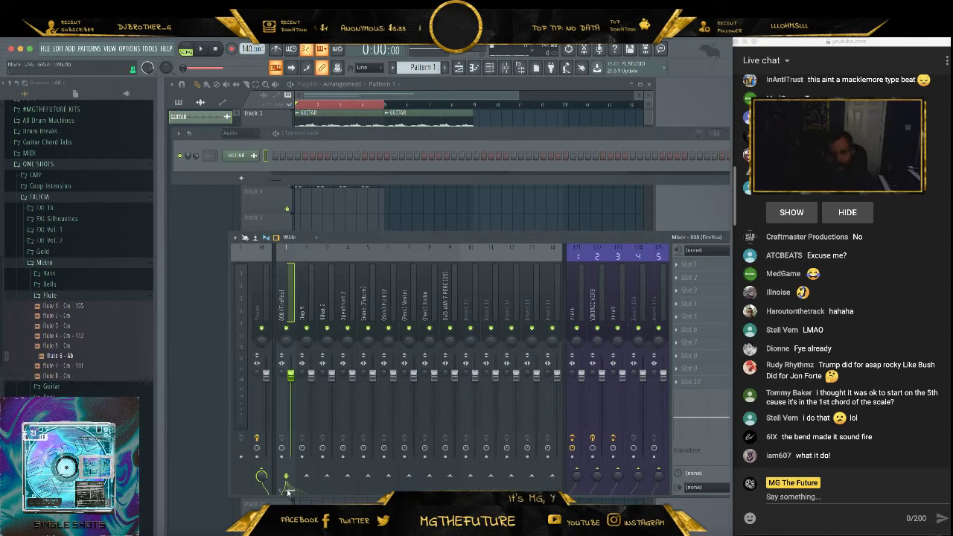
pyautogui.moveTo(288, 491); pyautogui.dragTo(302, 492)
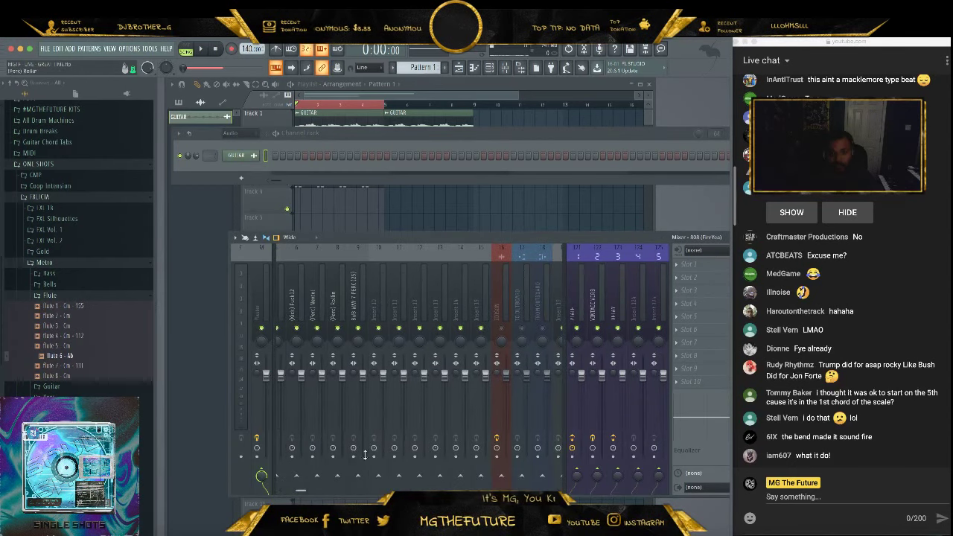
pyautogui.rightClick(461, 308)
pyautogui.moveTo(529, 344)
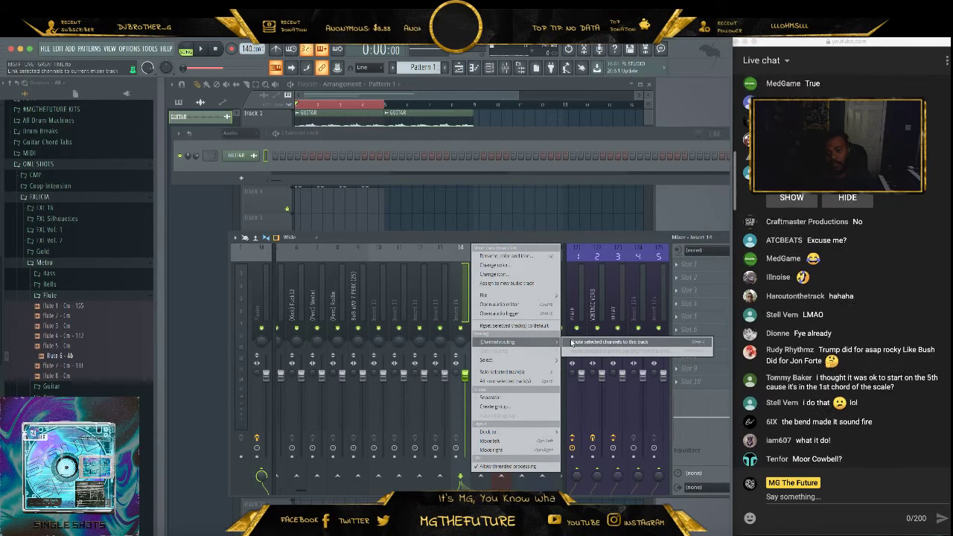
pyautogui.click(596, 343)
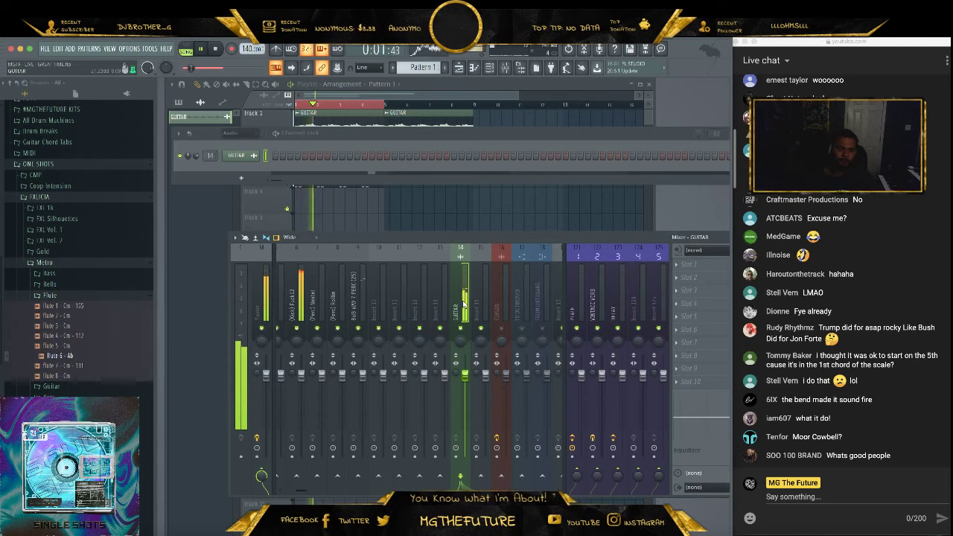
pyautogui.press('space')
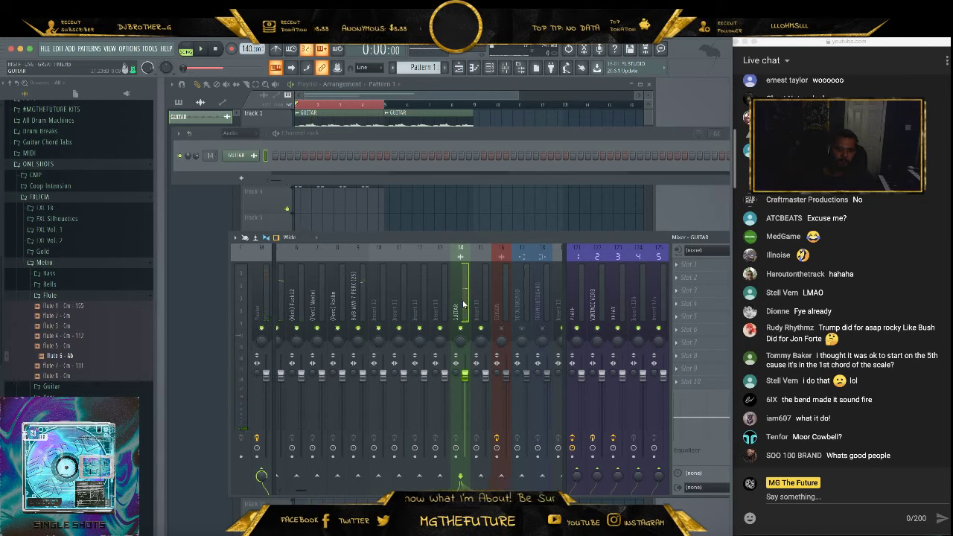
pyautogui.press('space')
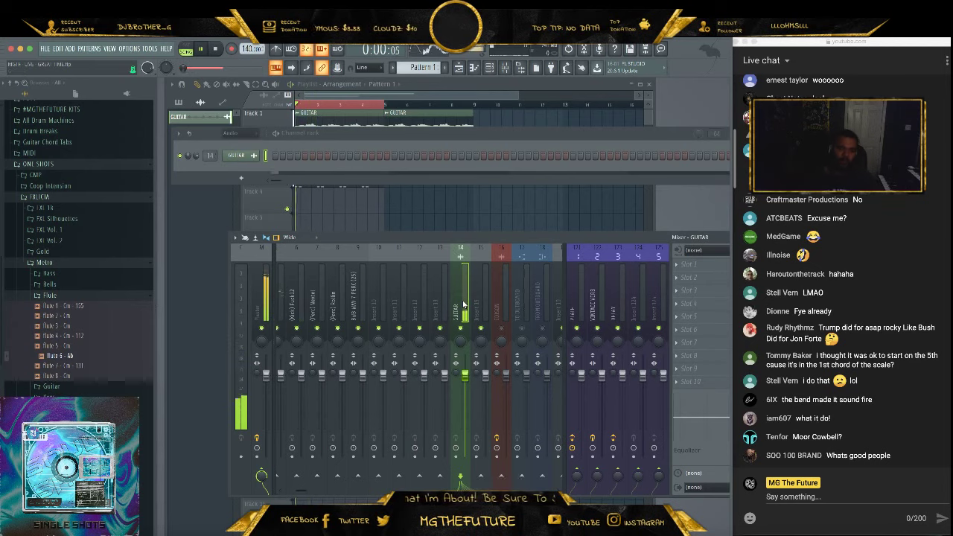
pyautogui.press('space')
# Show the unsorted channels again, rename the Flute 6 - Ab channel to FLUTE and color it green
pyautogui.click(242, 136)
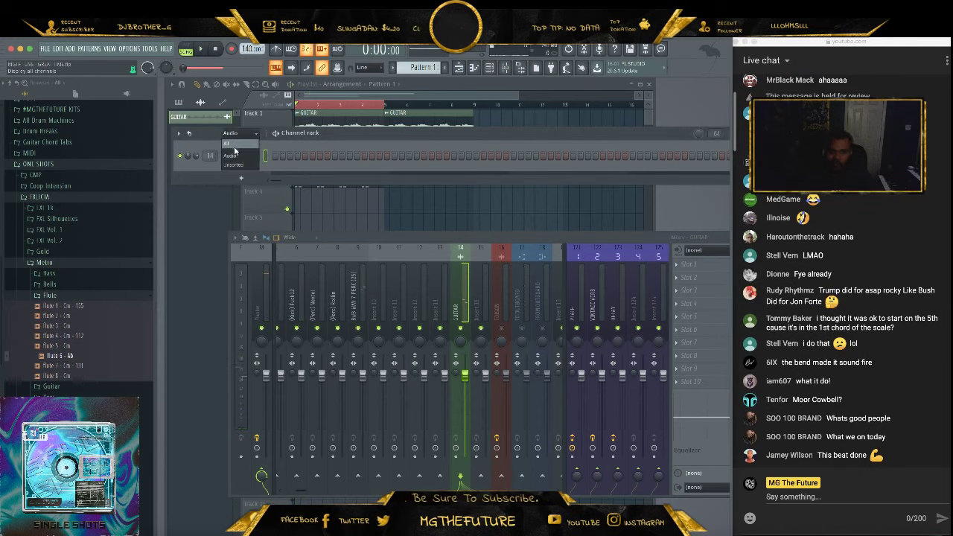
pyautogui.click(237, 165)
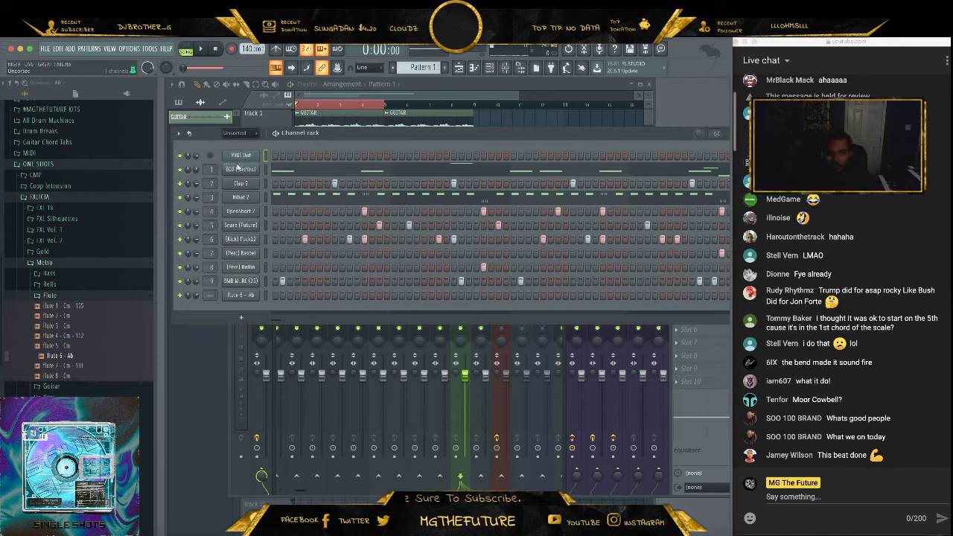
pyautogui.rightClick(240, 300)
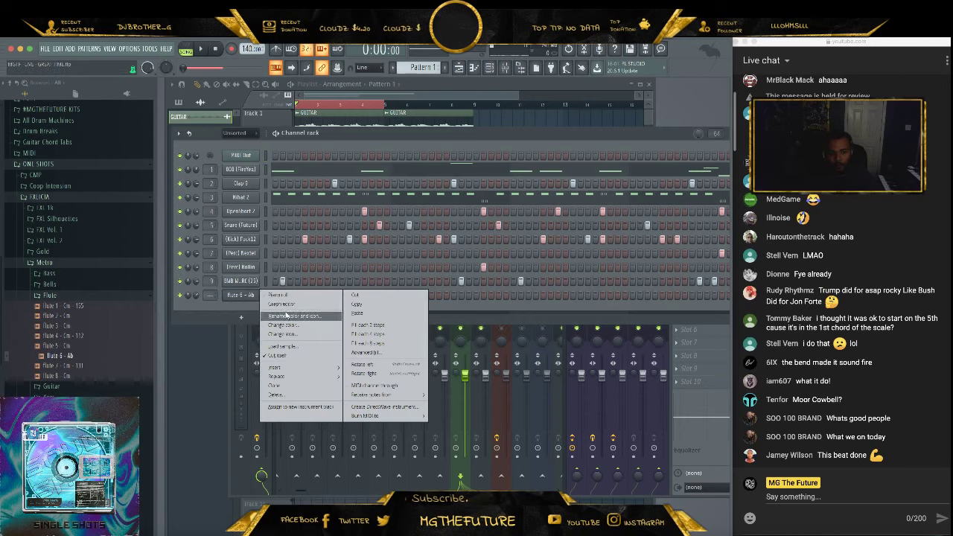
pyautogui.click(289, 318)
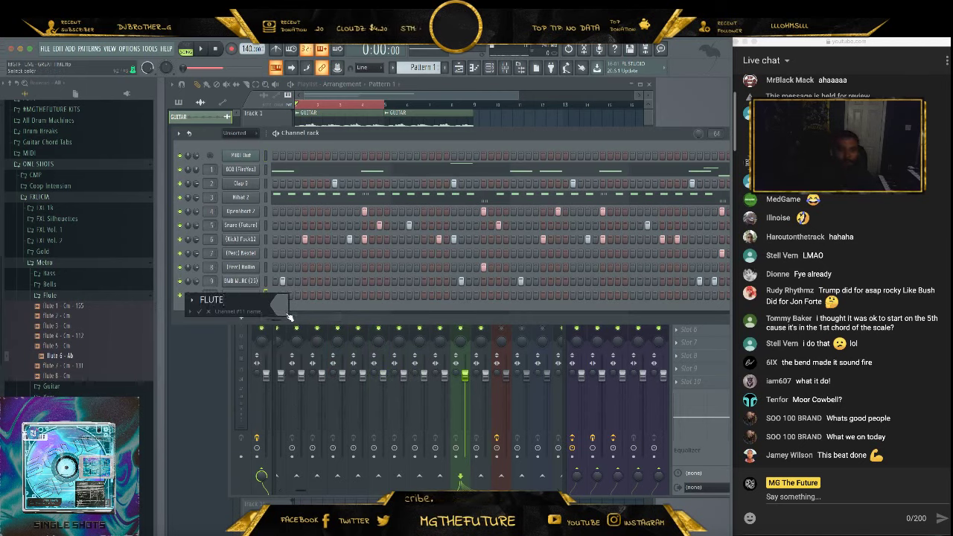
pyautogui.click(277, 300)
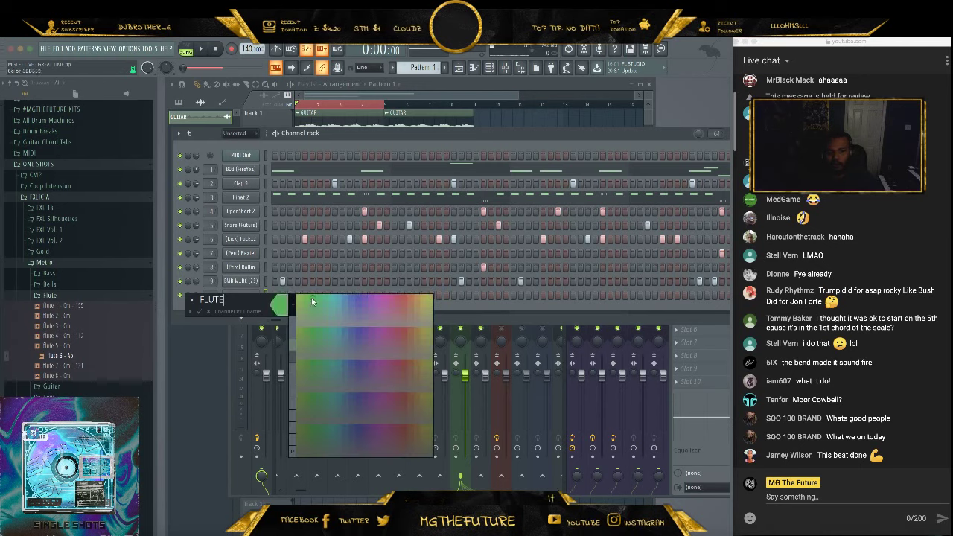
pyautogui.click(318, 302)
pyautogui.press('Return')
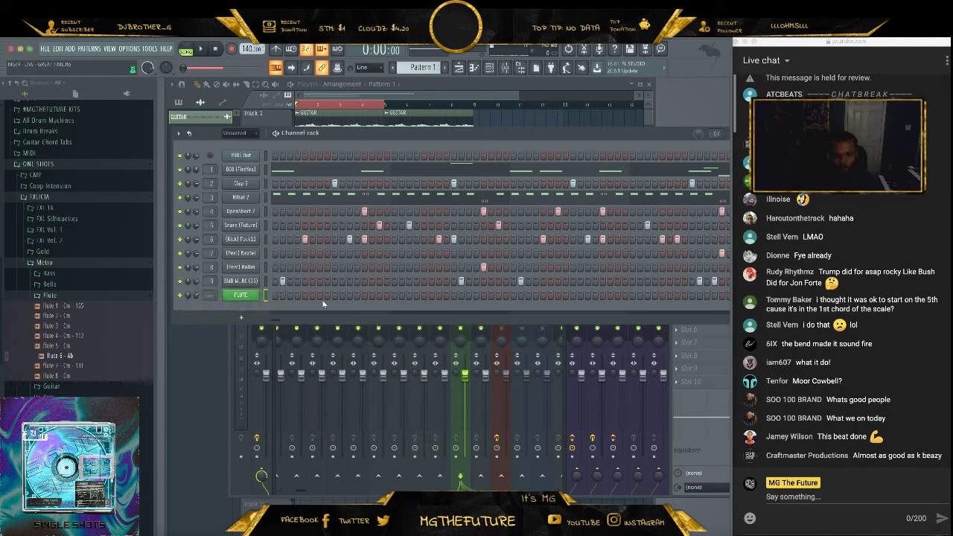
# Route the FLUTE channel to mixer insert 15 and play the beat briefly to check its signal
pyautogui.click(468, 351)
pyautogui.rightClick(481, 305)
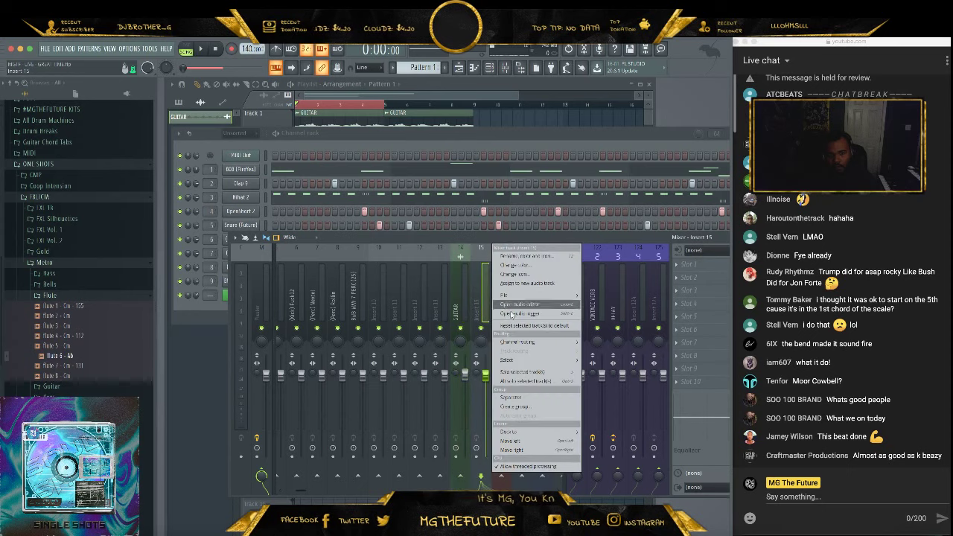
pyautogui.click(595, 343)
pyautogui.press('space')
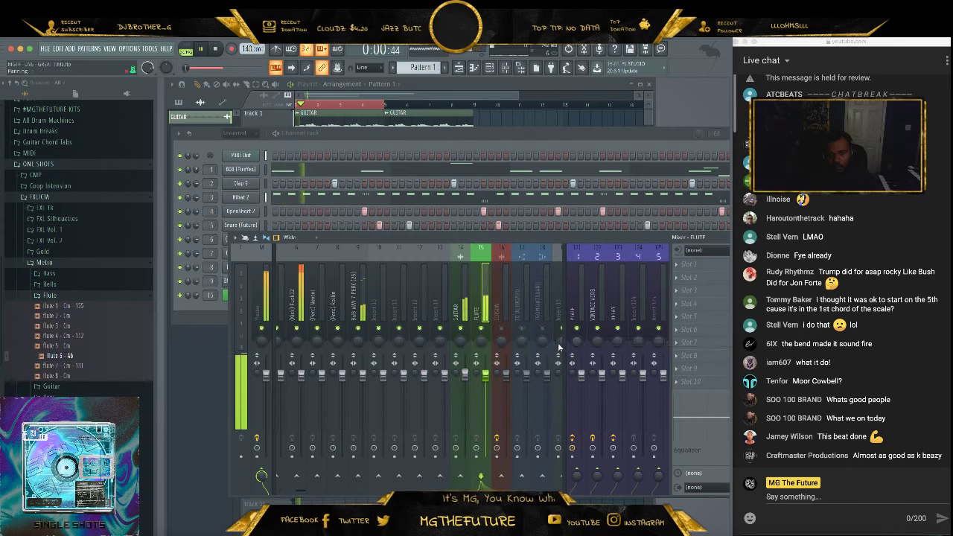
pyautogui.press('space')
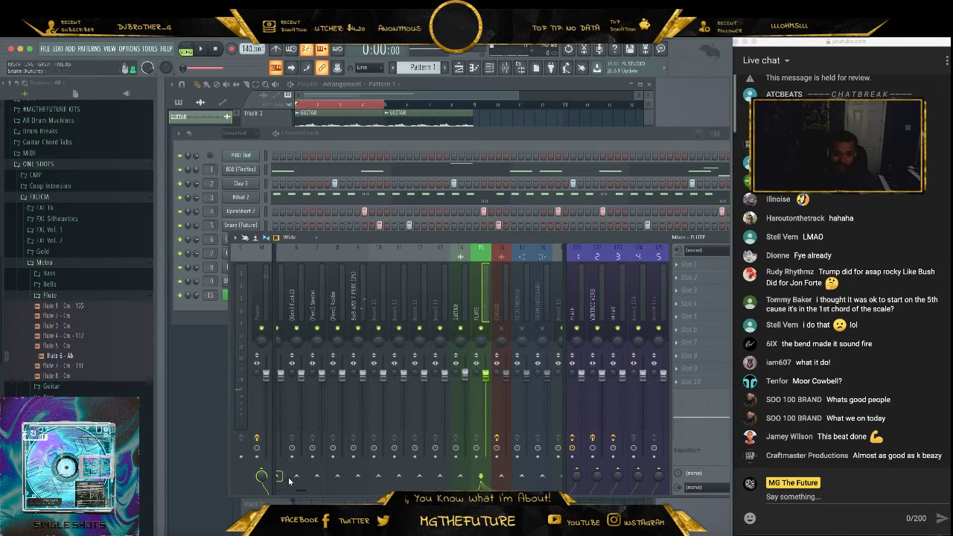
# Select the kick's mixer track, reposition the mixer and load Fruity parametric EQ 2 into the track's first effect slot
pyautogui.scroll(4, 291, 485)
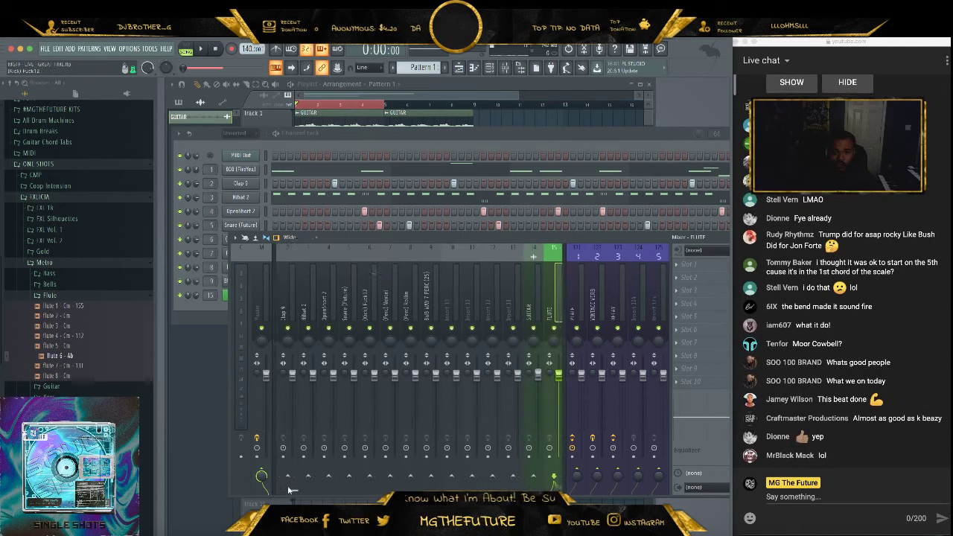
pyautogui.scroll(-1, 290, 488)
pyautogui.click(359, 313)
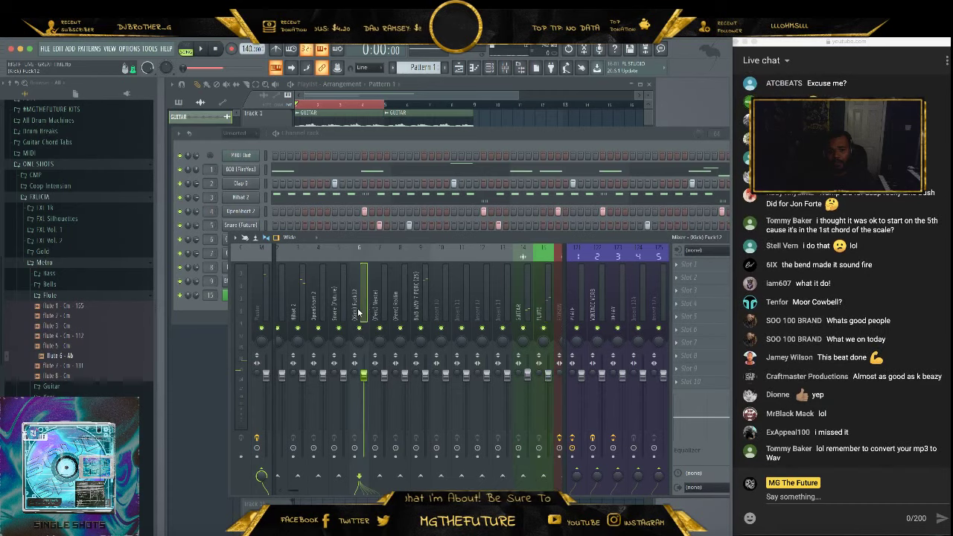
pyautogui.press('space')
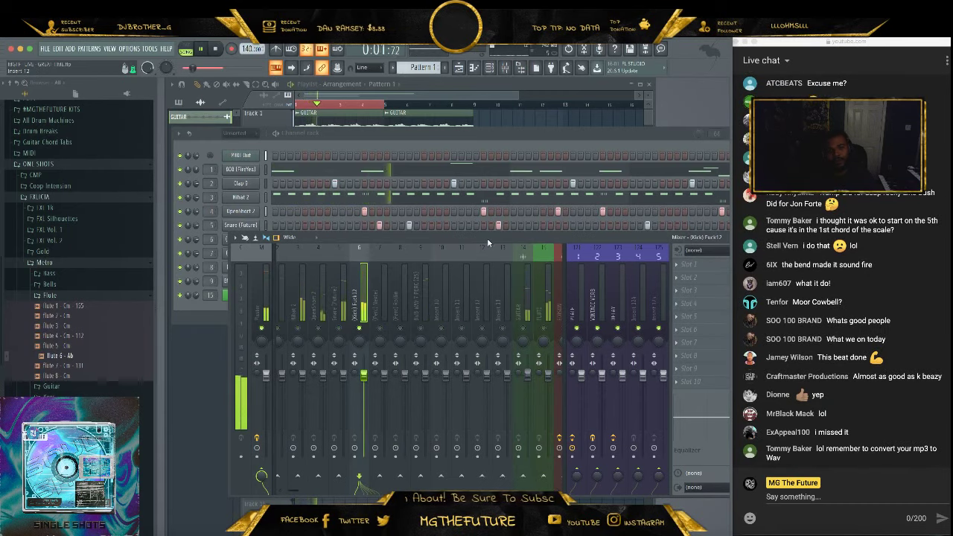
pyautogui.moveTo(487, 238); pyautogui.dragTo(407, 230)
pyautogui.click(596, 256)
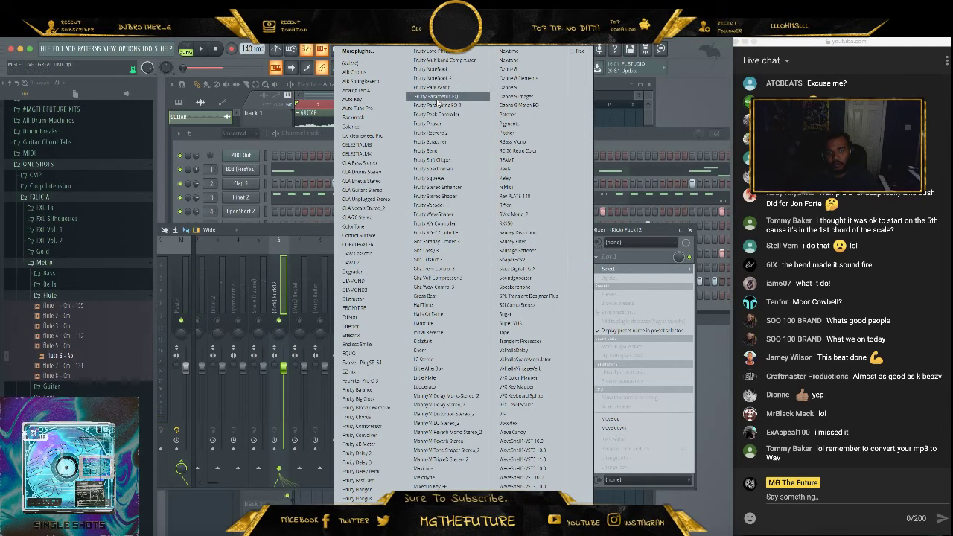
pyautogui.click(439, 105)
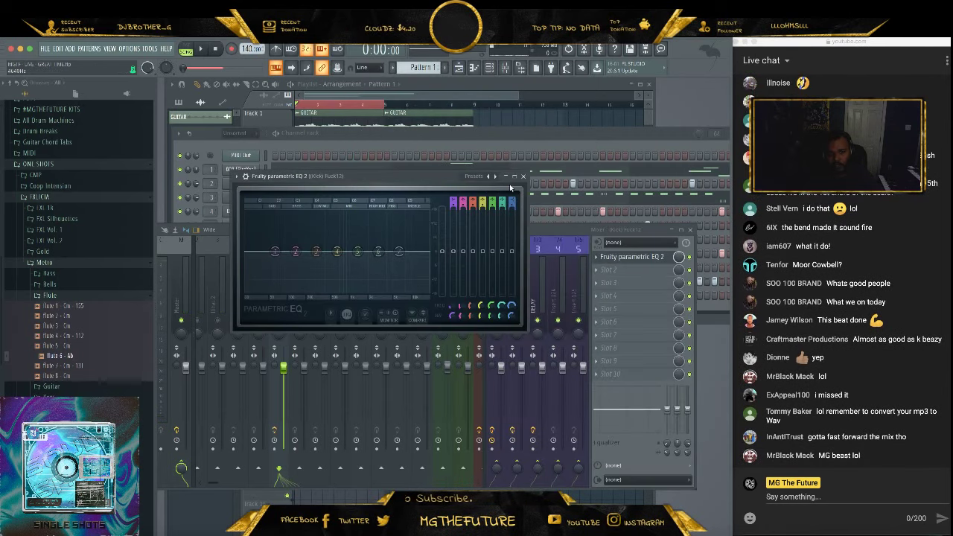
# During playback, roll off the kick's high frequencies by pulling the EQ's highest band far down into the low mids
pyautogui.press('space')
pyautogui.moveTo(400, 253); pyautogui.dragTo(315, 289)
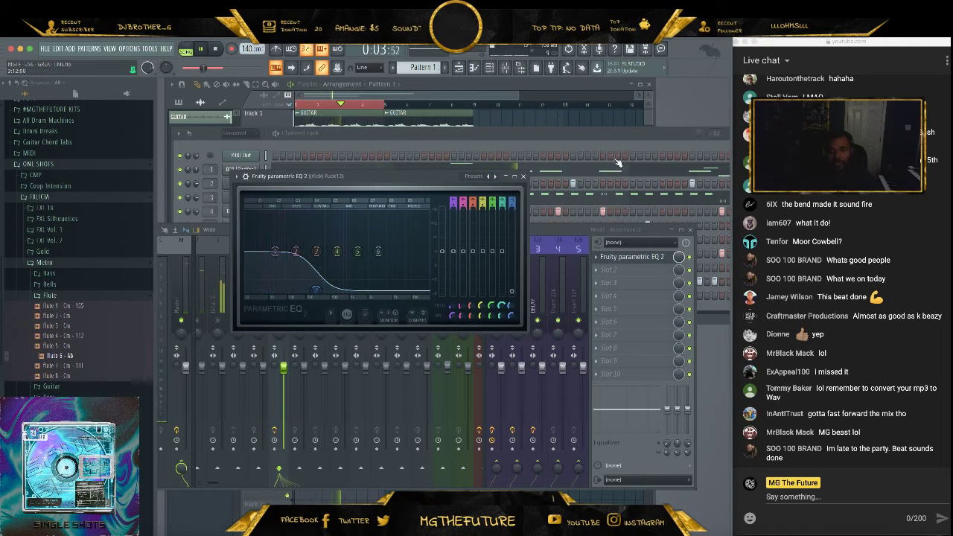
pyautogui.click(524, 177)
# Load a second Fruity parametric EQ 2 in the kick's slot 2, cutting the highs, dipping band 2 and boosting band 3
pyautogui.click(601, 271)
pyautogui.moveTo(606, 283)
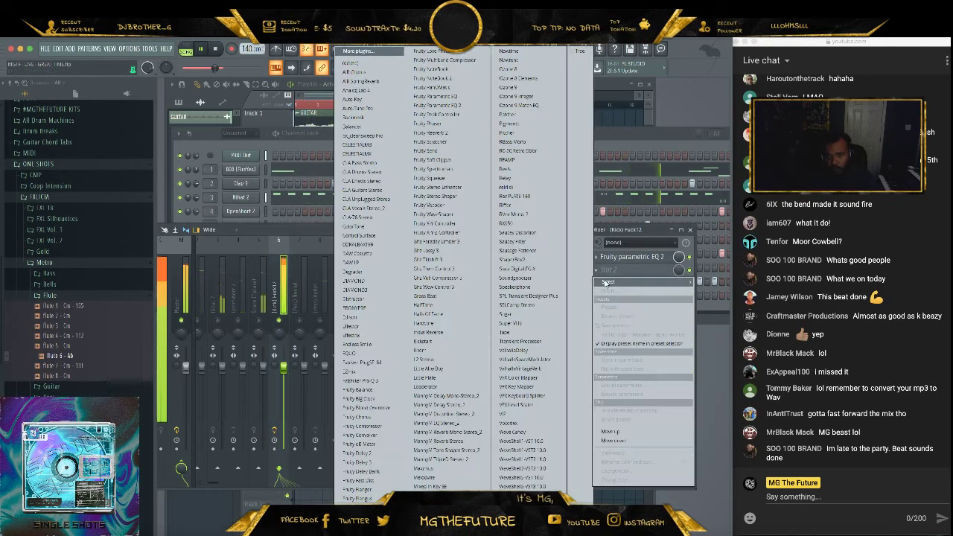
pyautogui.click(455, 105)
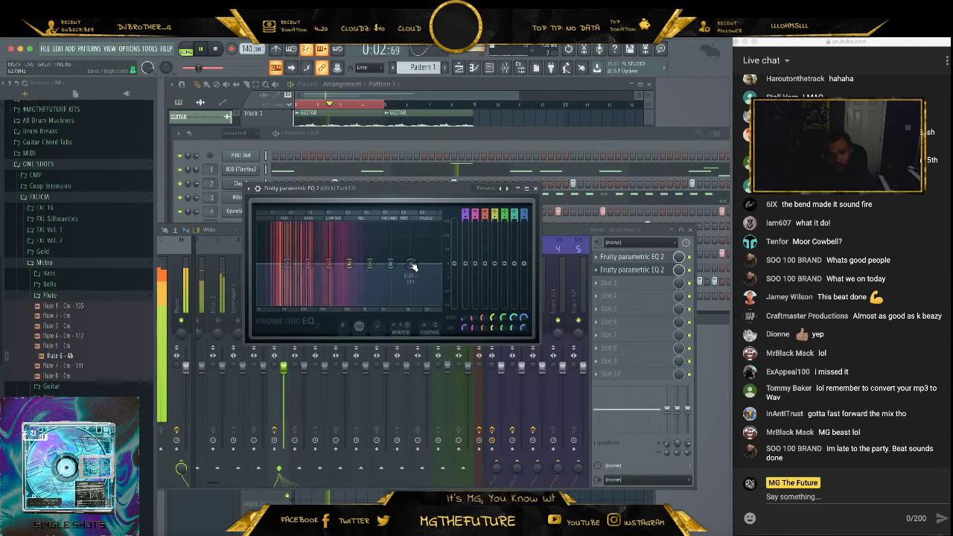
pyautogui.moveTo(411, 264); pyautogui.dragTo(343, 302)
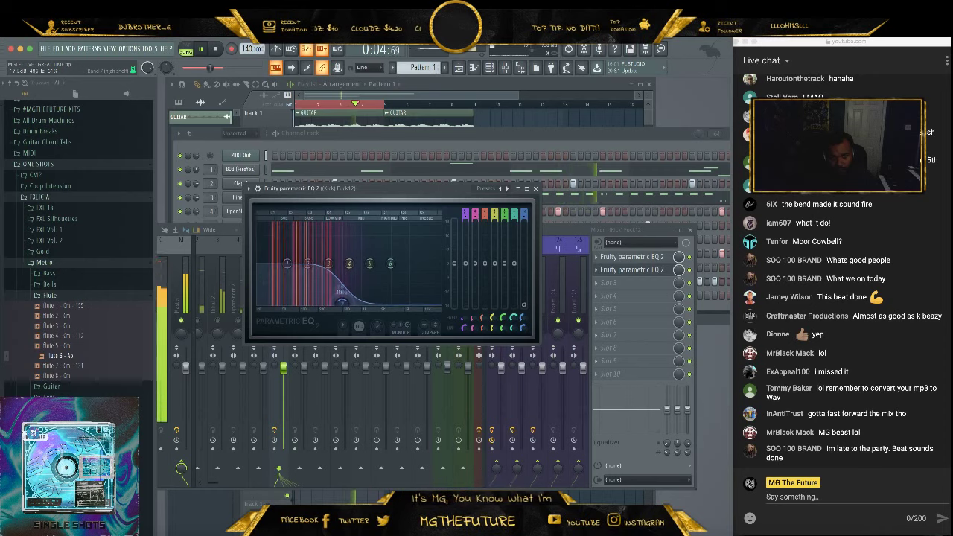
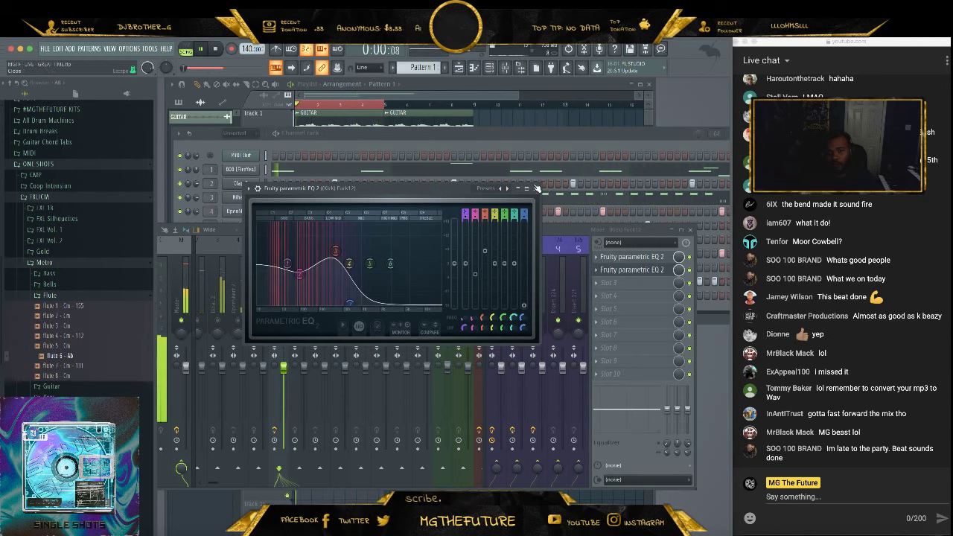
# Refine both kick EQs, slightly boosting band 1 on the first and lowering the high-cut frequency on the second
pyautogui.click(640, 258)
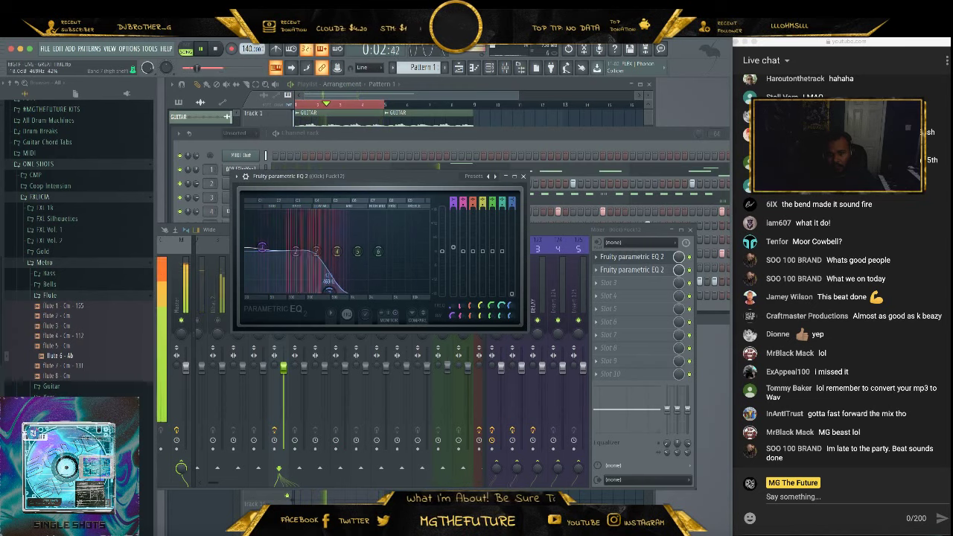
pyautogui.click(524, 177)
pyautogui.click(622, 270)
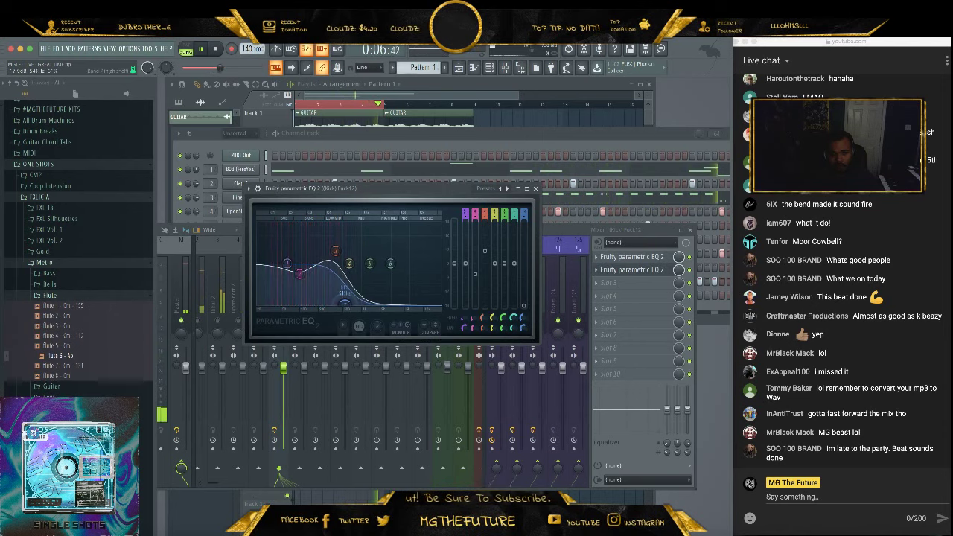
pyautogui.moveTo(525, 318)
pyautogui.mouseDown()
pyautogui.moveTo(524, 337)
pyautogui.moveTo(524, 319)
pyautogui.mouseUp()
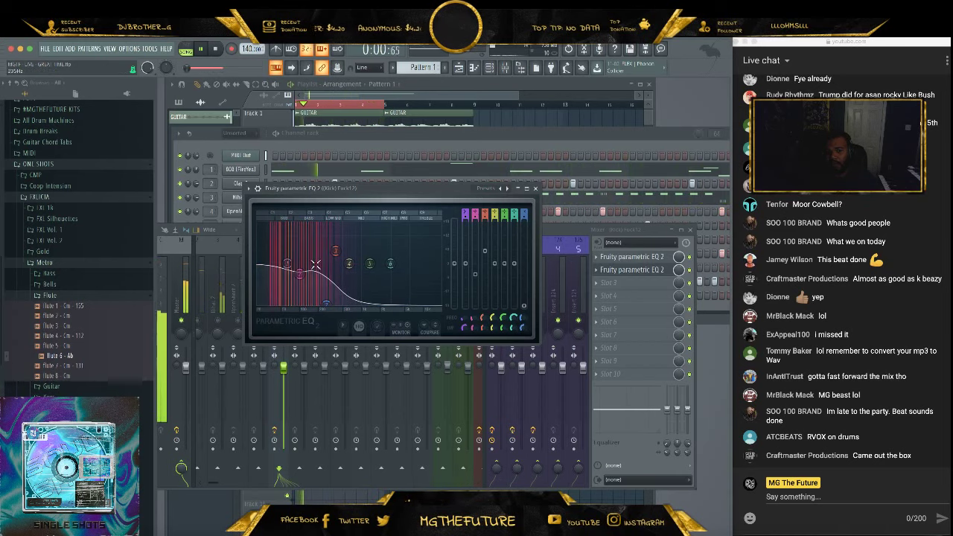
pyautogui.click(536, 188)
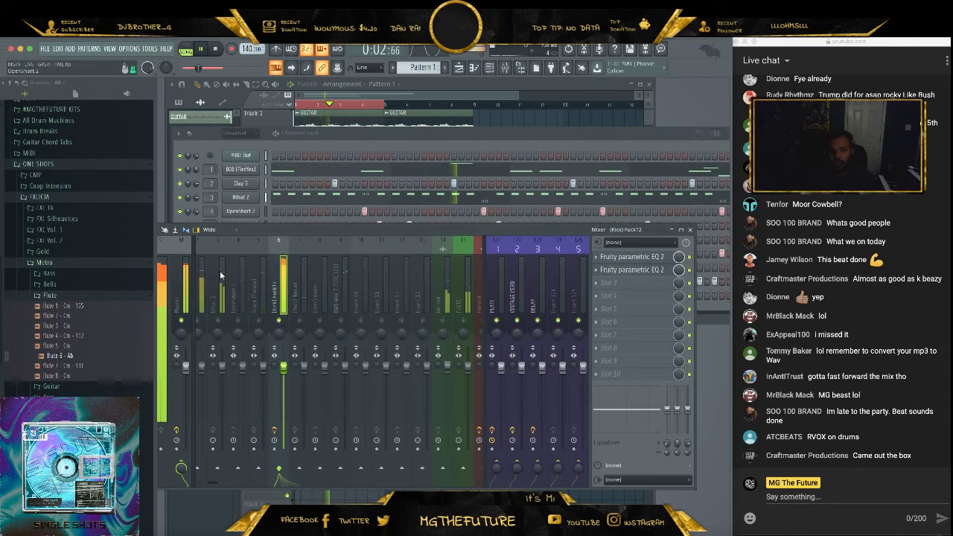
# Open the master track's Fruity soft clipper and lower its threshold during playback
pyautogui.press('space')
pyautogui.click(183, 276)
pyautogui.click(629, 361)
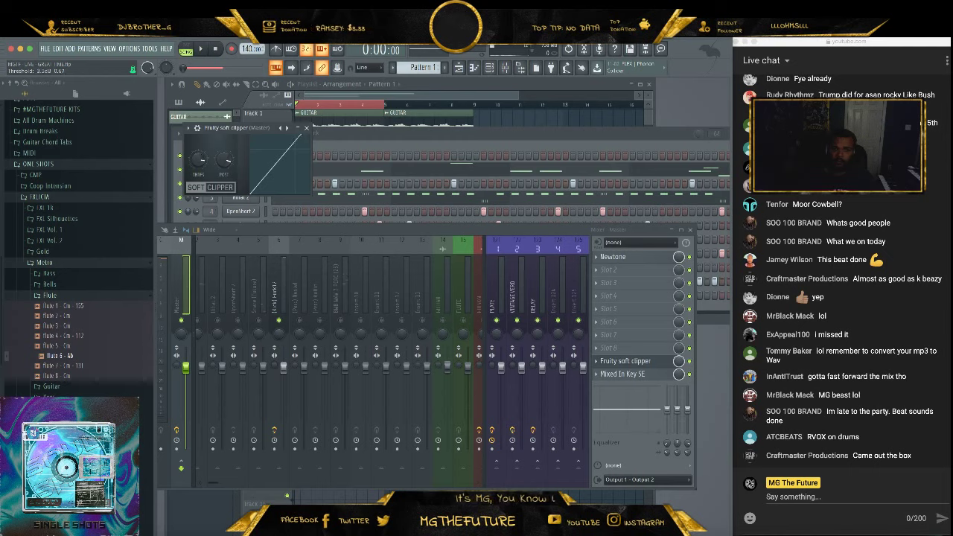
pyautogui.press('space')
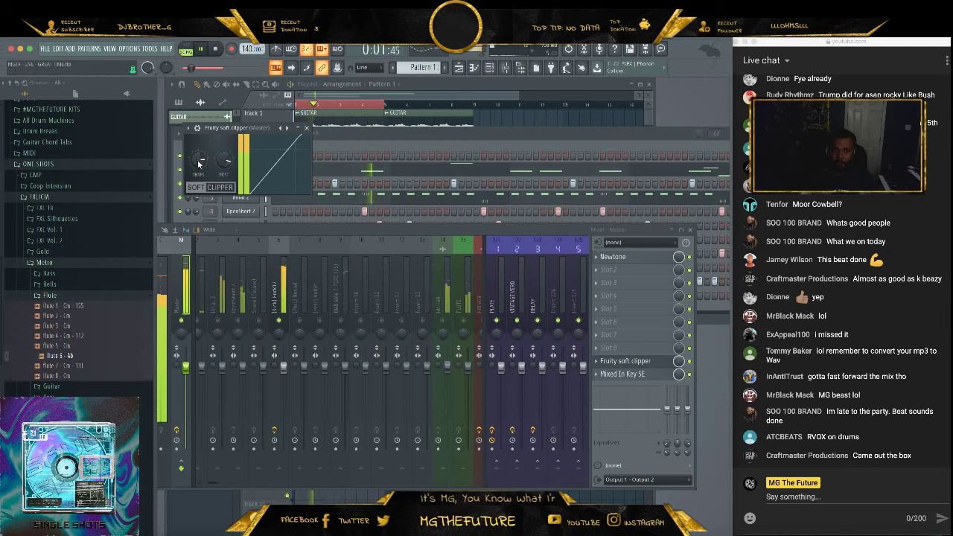
pyautogui.moveTo(200, 162); pyautogui.dragTo(200, 185)
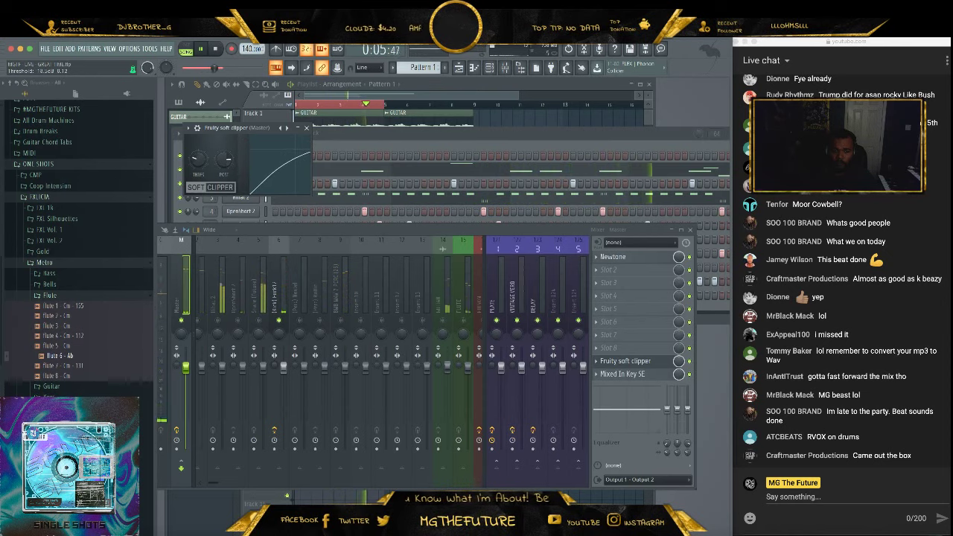
pyautogui.press('space')
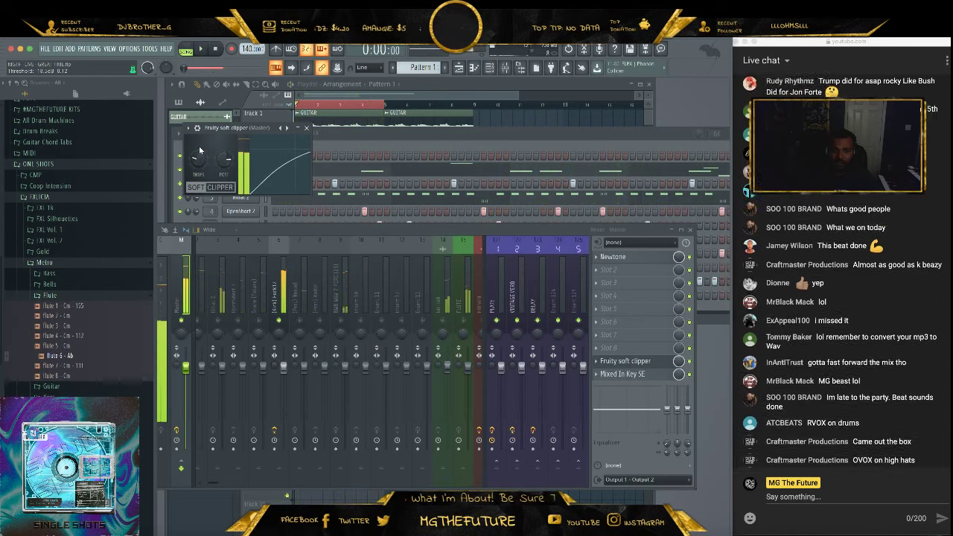
# Sidechain the kick's mixer track to the 808 and guitar tracks
pyautogui.click(286, 297)
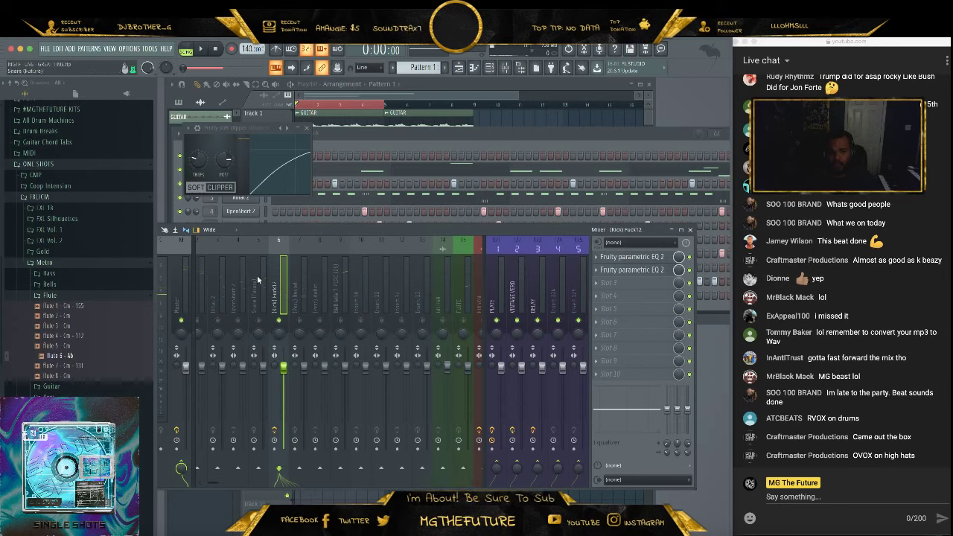
pyautogui.moveTo(217, 486); pyautogui.dragTo(202, 483)
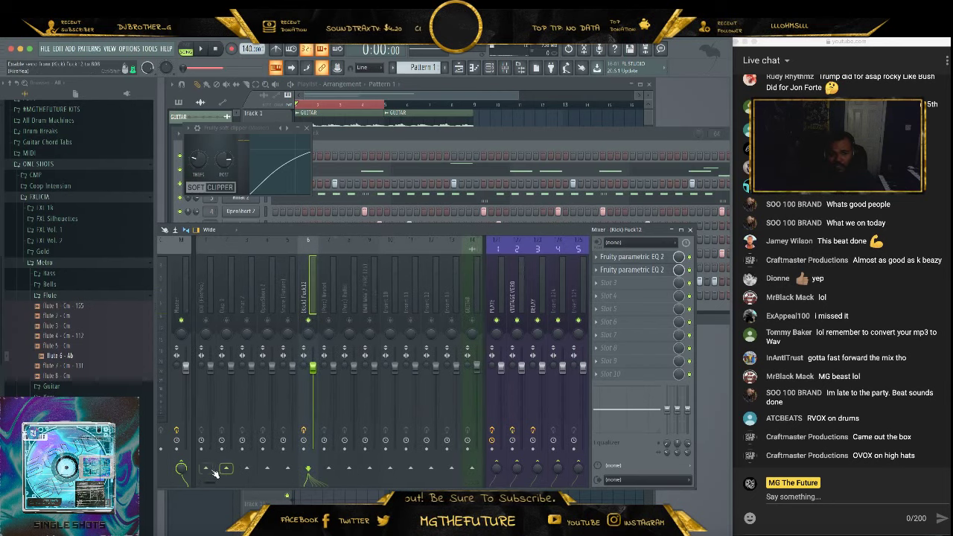
pyautogui.rightClick(211, 469)
pyautogui.click(263, 495)
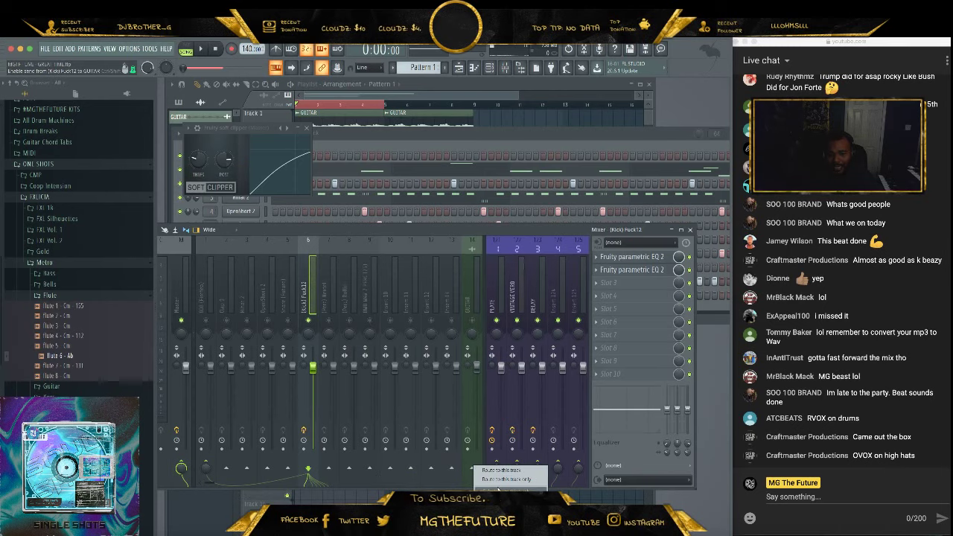
# Load Fruity Limiter into slot 10 of the 808's mixer track and apply the SIDE CHAIN preset
pyautogui.click(203, 296)
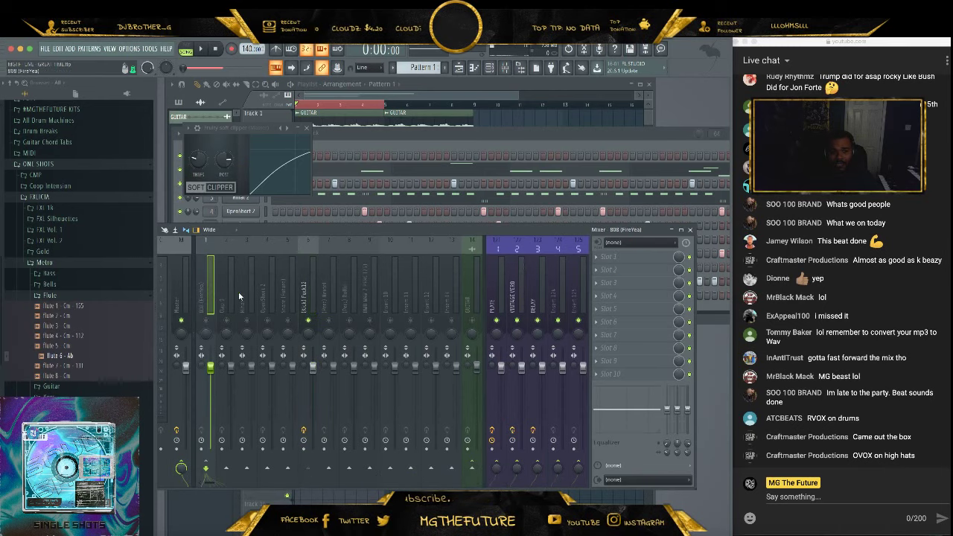
pyautogui.click(599, 375)
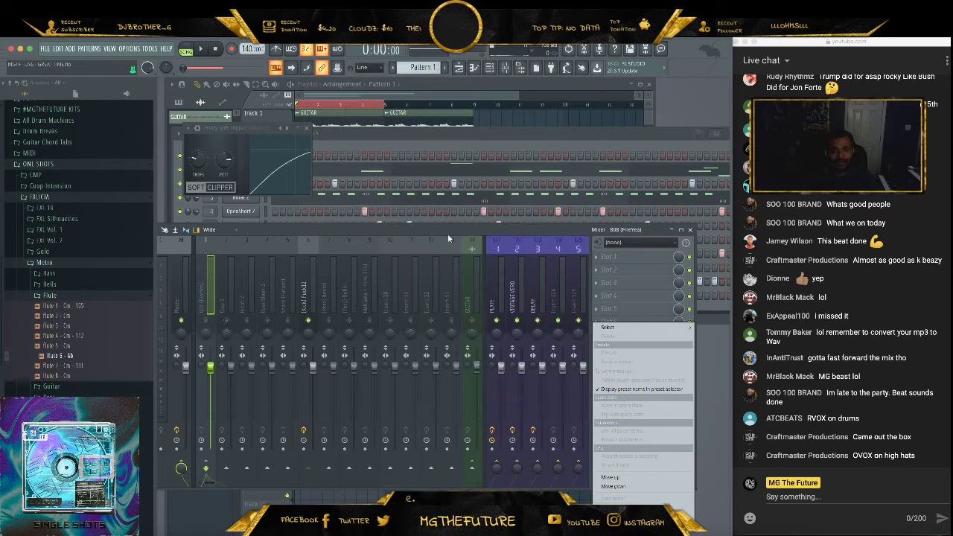
pyautogui.moveTo(641, 326)
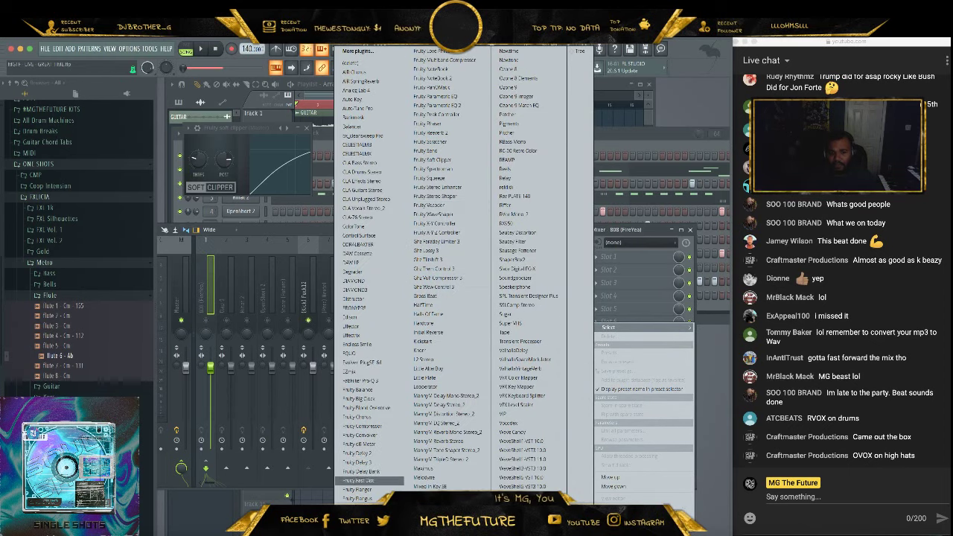
pyautogui.click(358, 518)
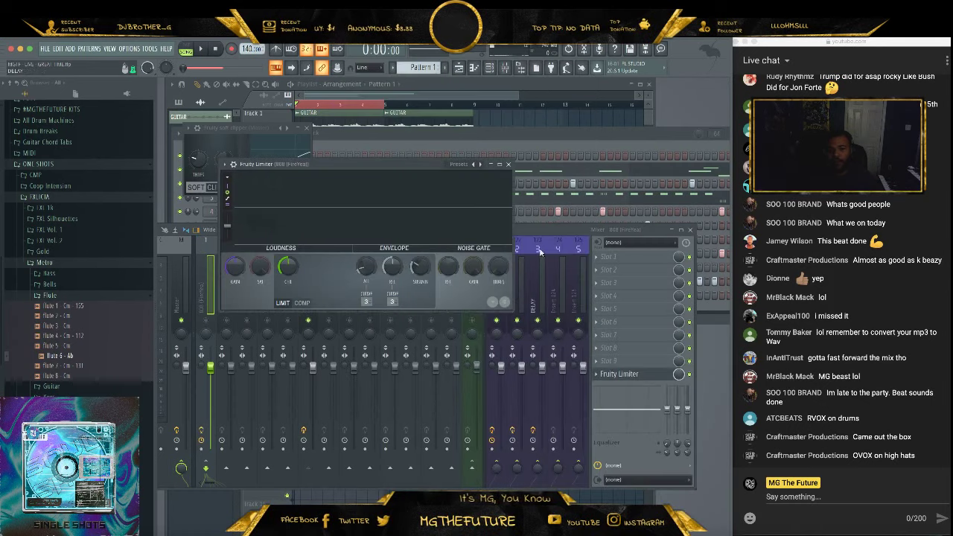
pyautogui.click(481, 164)
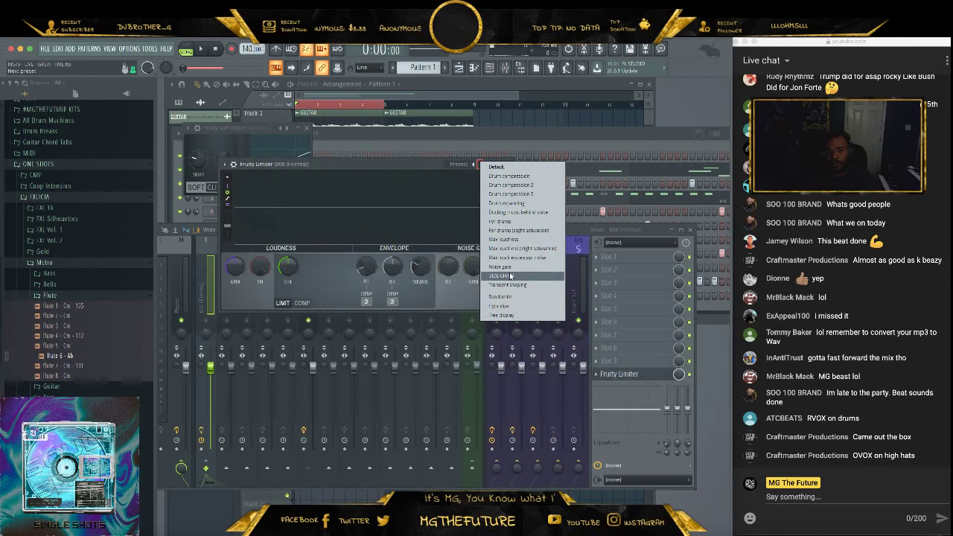
pyautogui.click(509, 276)
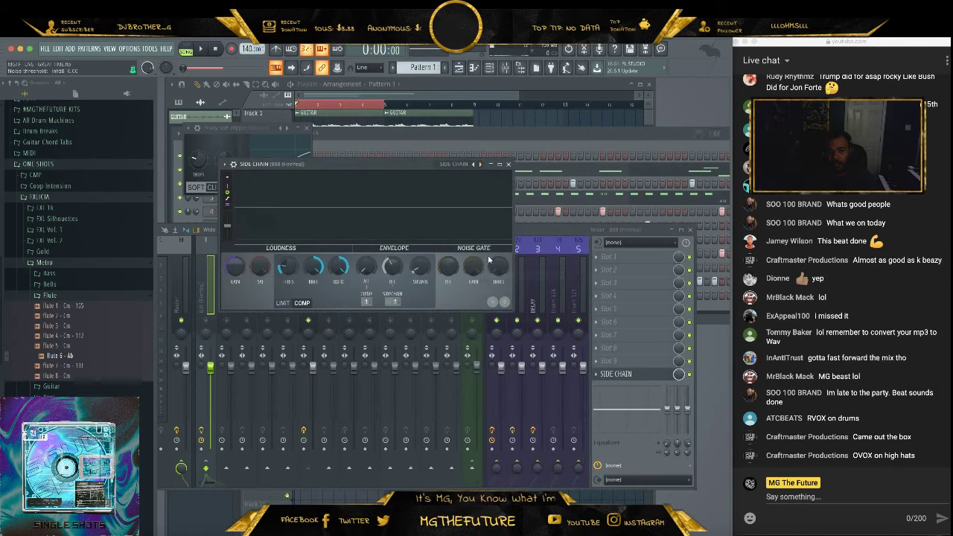
pyautogui.click(508, 164)
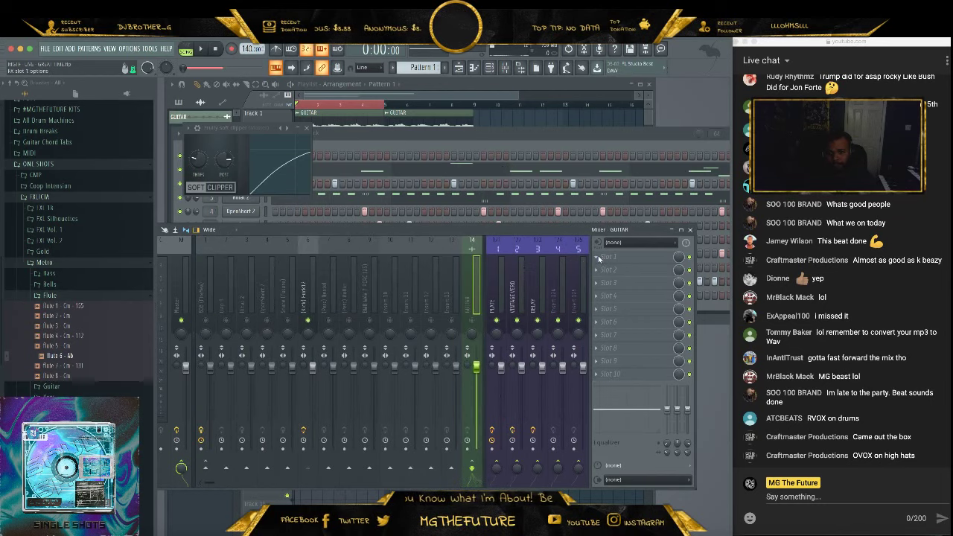
# Load Fruity Limiter into the guitar track's first effect slot and apply the SIDE CHAIN preset
pyautogui.click(598, 257)
pyautogui.moveTo(617, 264)
pyautogui.click(402, 495)
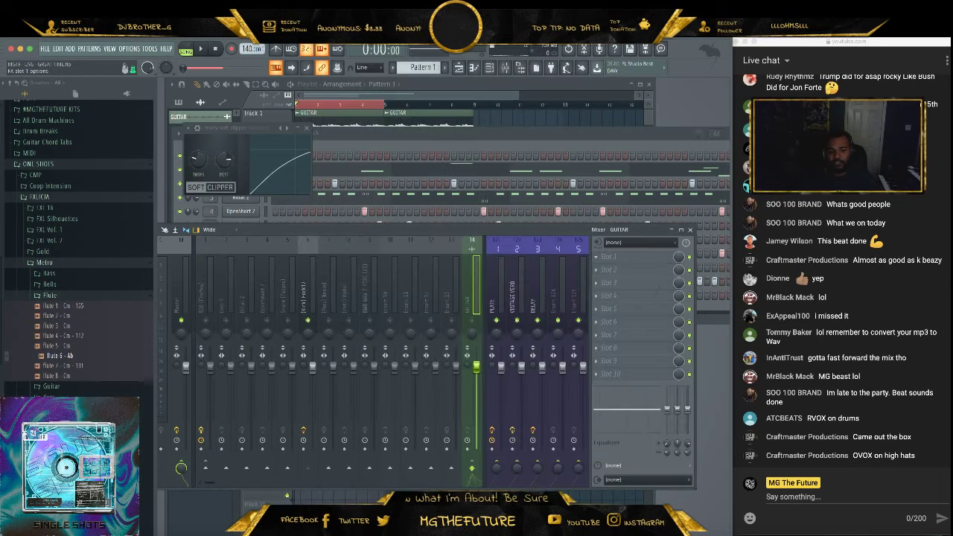
pyautogui.click(492, 176)
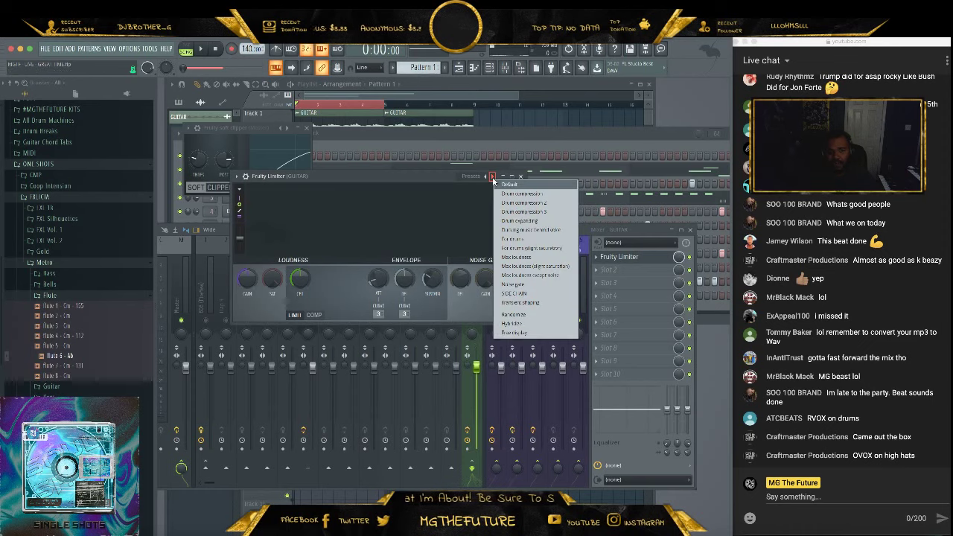
pyautogui.click(522, 293)
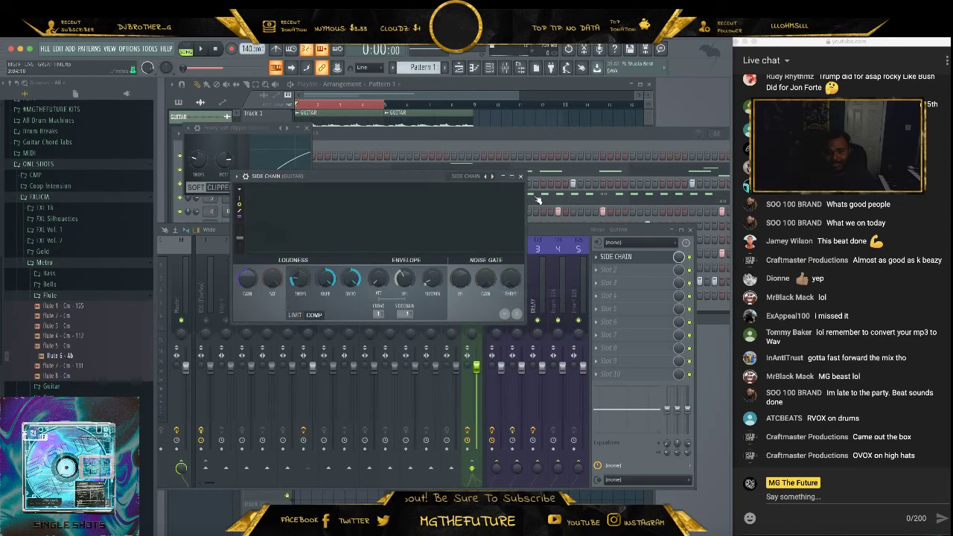
pyautogui.click(522, 175)
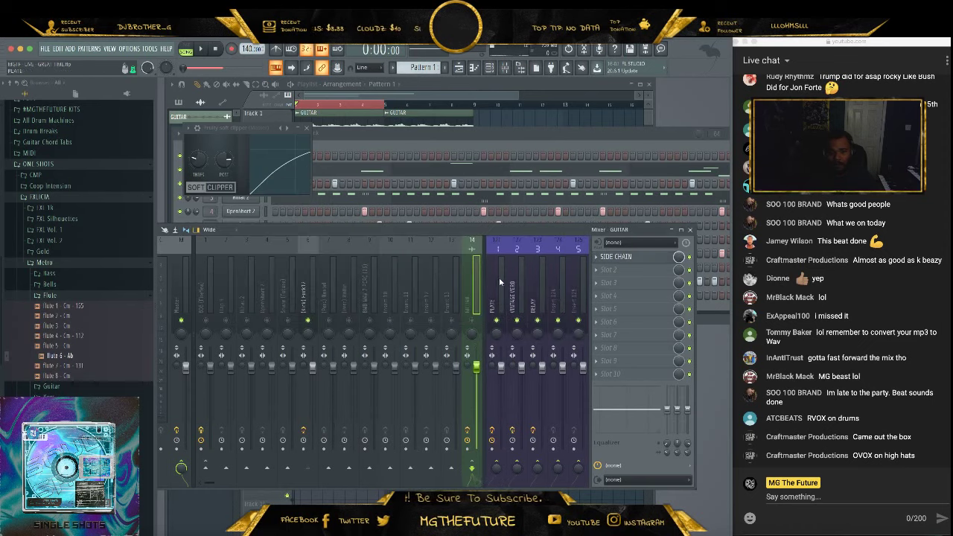
# Move the guitar's limiter down to slot 2 and load Fruity Stereo Enhancer with the Sample Spread preset in slot 1
pyautogui.click(596, 256)
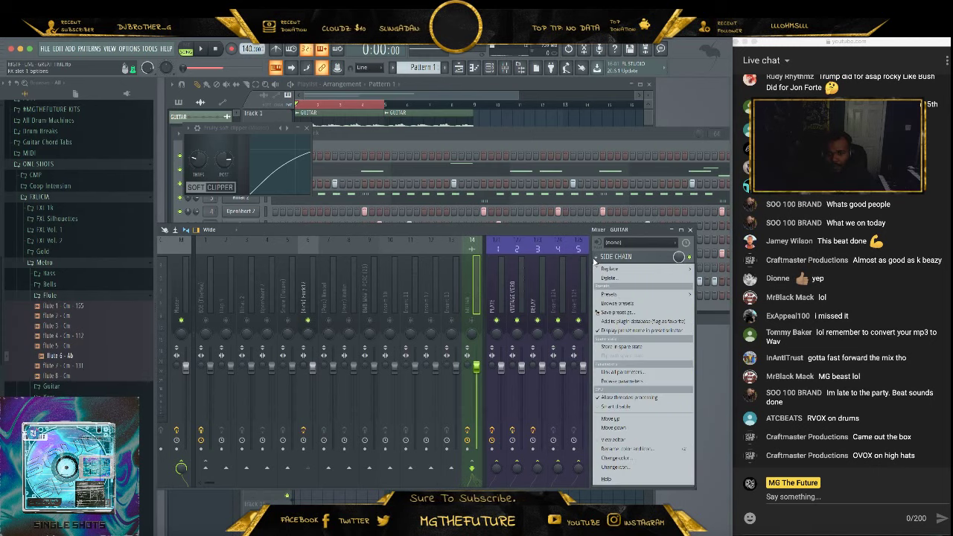
pyautogui.click(614, 428)
pyautogui.click(598, 254)
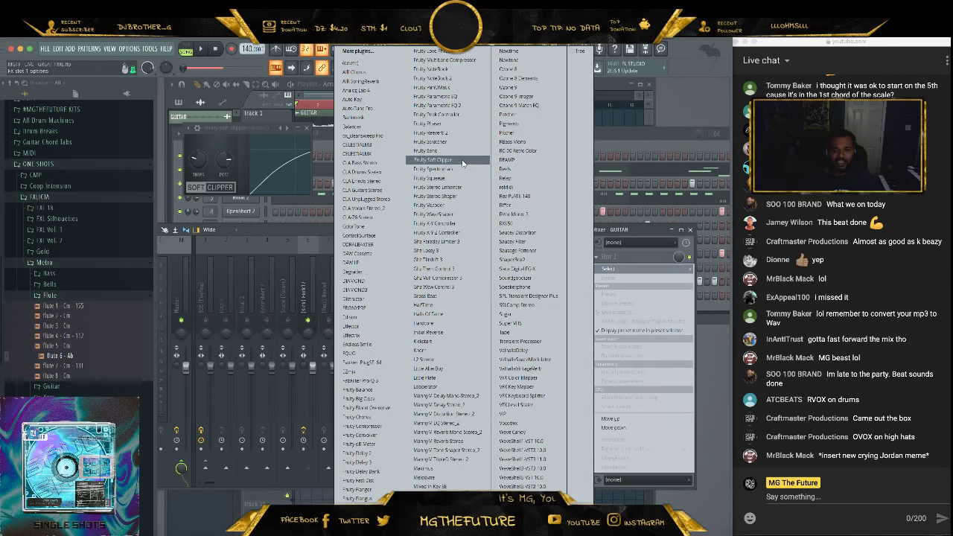
pyautogui.click(447, 187)
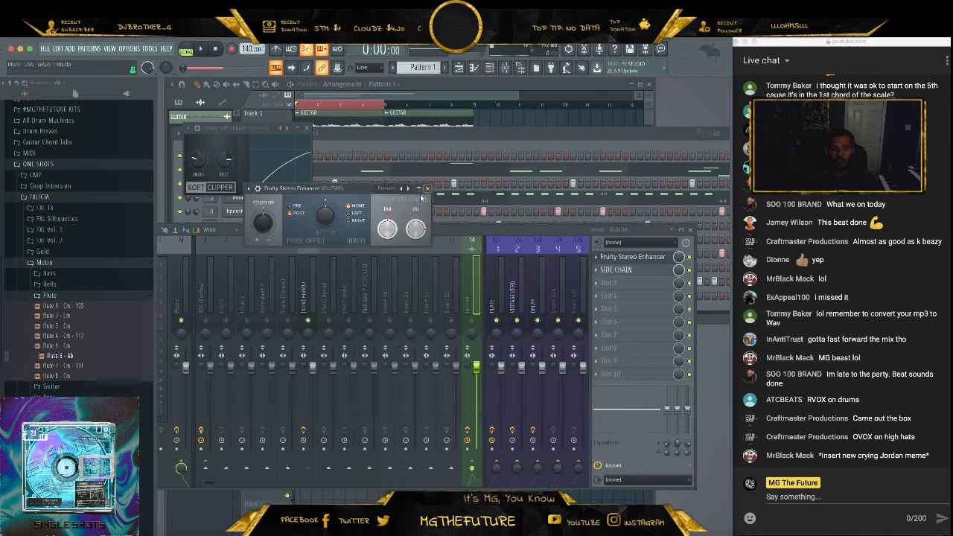
pyautogui.click(411, 189)
pyautogui.click(435, 214)
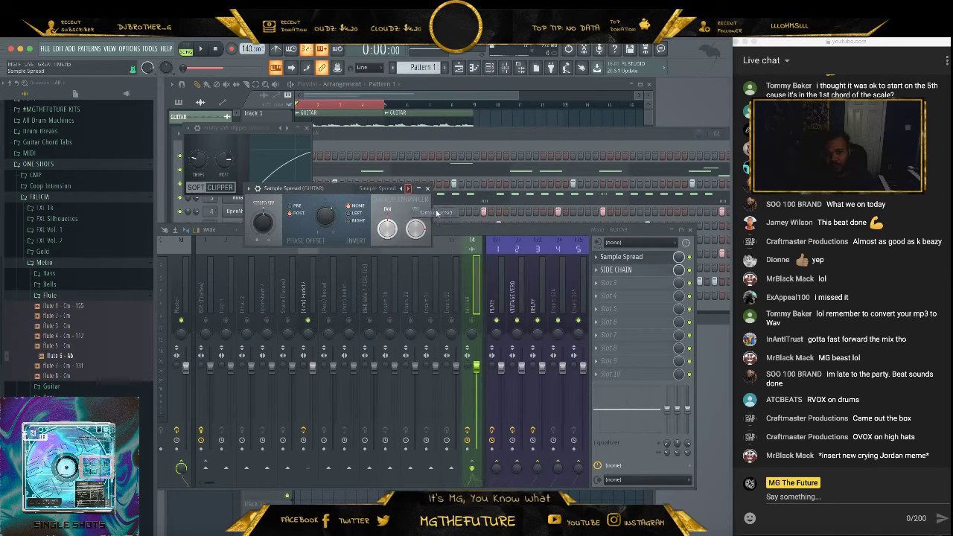
pyautogui.click(428, 186)
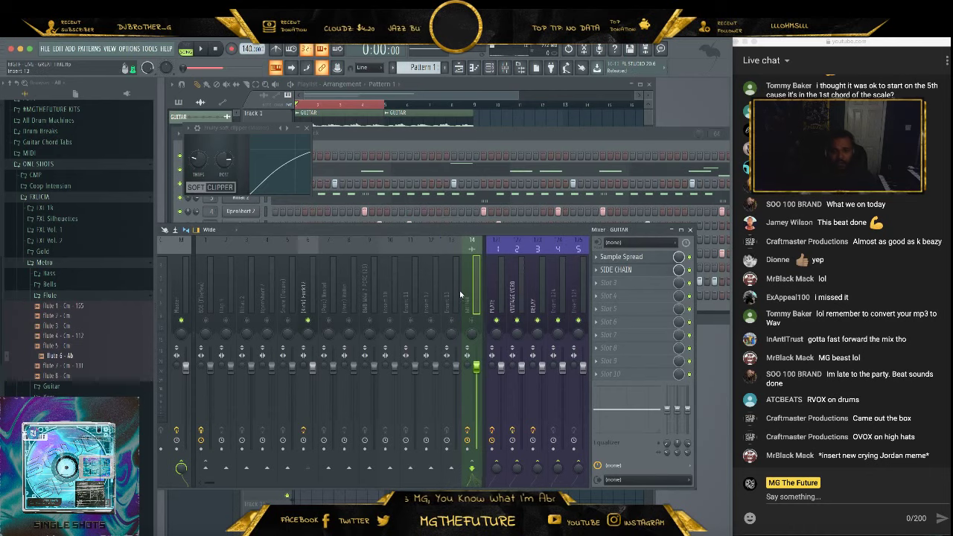
# Unsolo the kick track, play the full beat and close the soft clipper, keeping the mixer open
pyautogui.rightClick(309, 321)
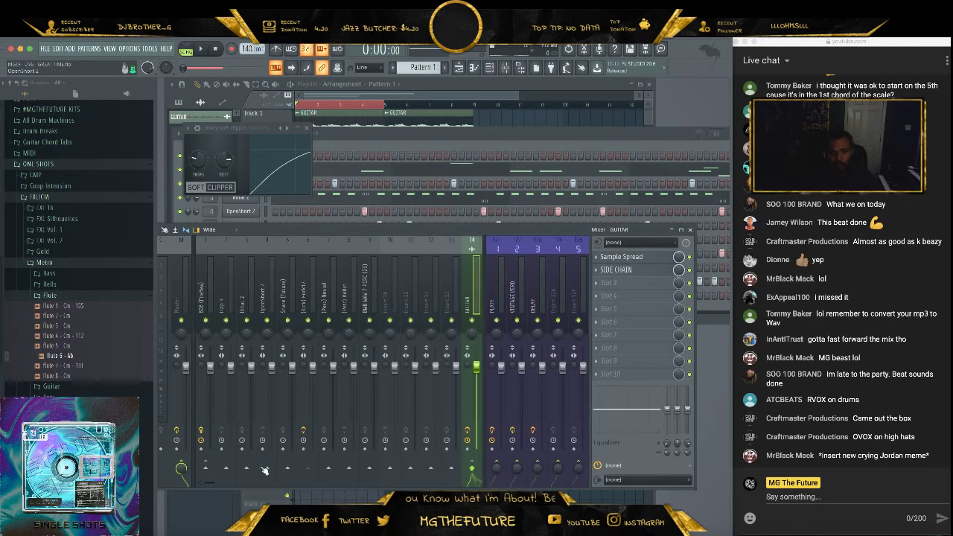
pyautogui.moveTo(213, 482); pyautogui.dragTo(241, 484)
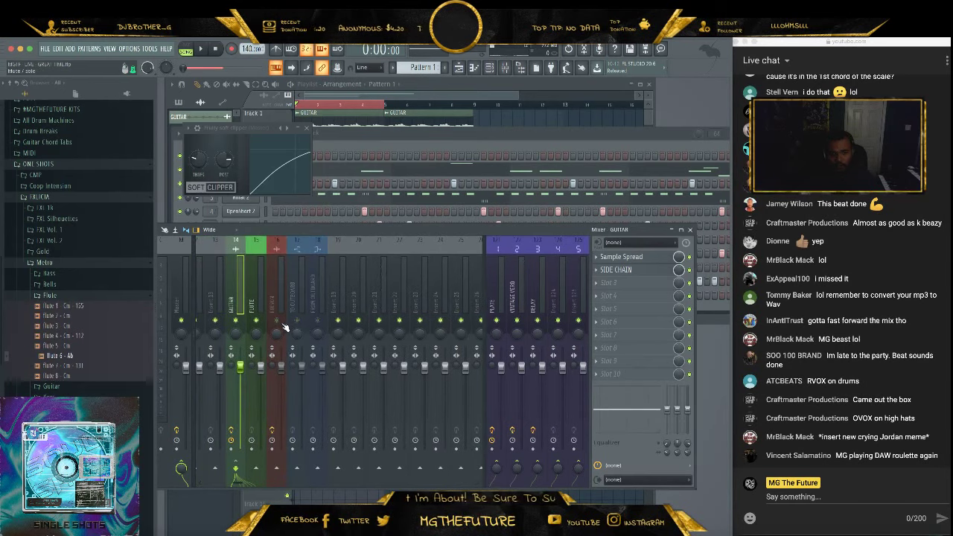
pyautogui.press('space')
pyautogui.press('F9')
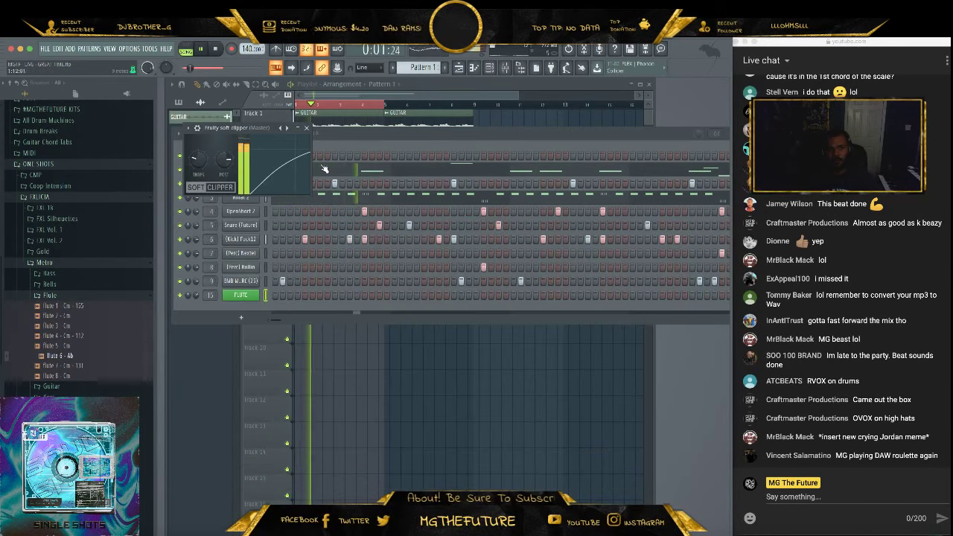
pyautogui.click(306, 128)
pyautogui.click(504, 68)
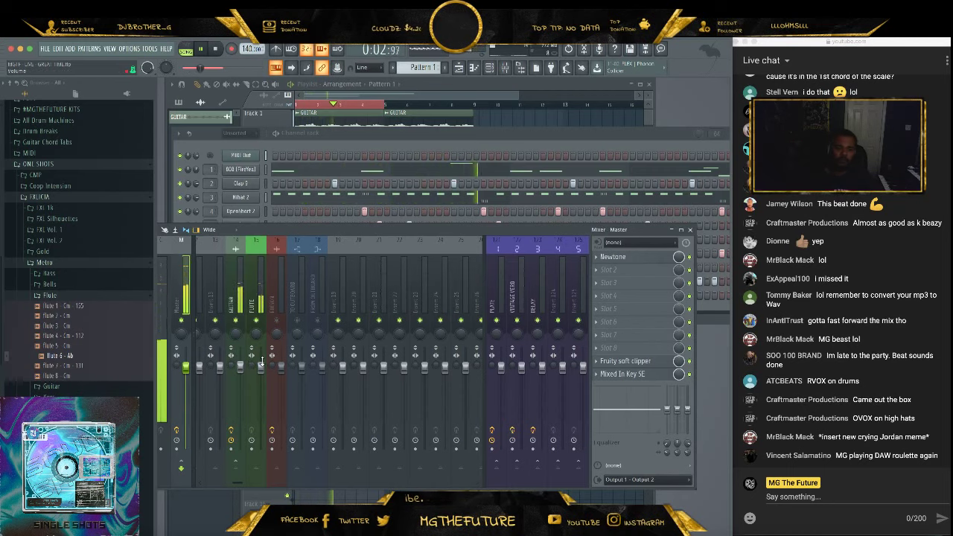
# Pull the flute track's volume fader nearly all the way down and solo the guitar track for playback
pyautogui.click(259, 400)
pyautogui.click(242, 292)
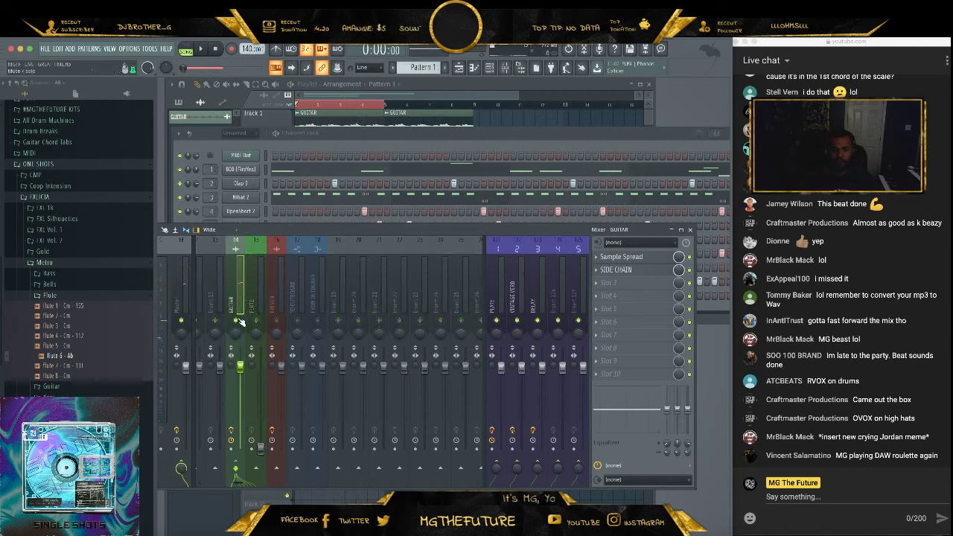
pyautogui.press('space')
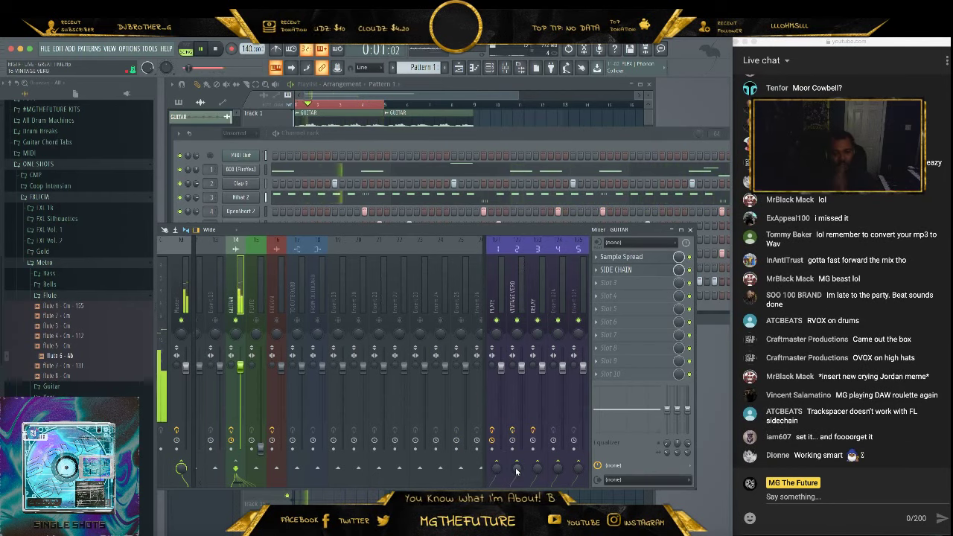
# Raise the guitar's sends to VINTAGE VERB, DELAY and PLATE, and cut its low frequencies with the mixer track's equalizer
pyautogui.moveTo(517, 471); pyautogui.dragTo(538, 447)
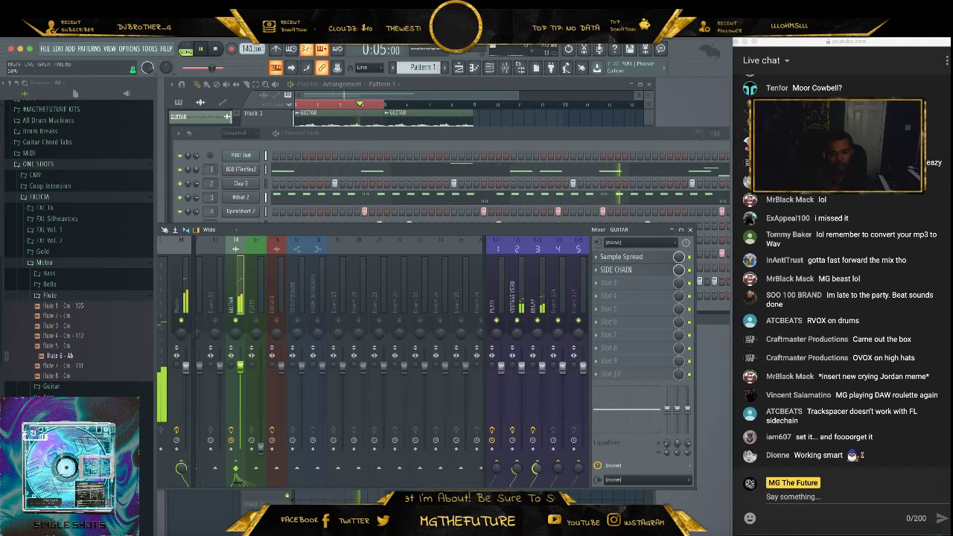
pyautogui.moveTo(497, 470); pyautogui.dragTo(497, 450)
pyautogui.moveTo(667, 410); pyautogui.dragTo(667, 441)
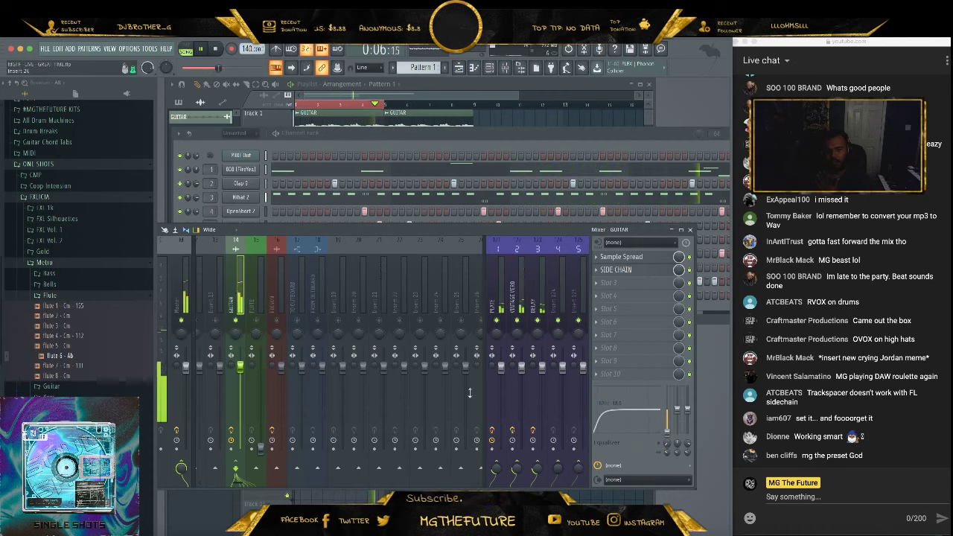
# Unsolo the guitar track during playback and mute mixer tracks 16 to 18
pyautogui.rightClick(236, 323)
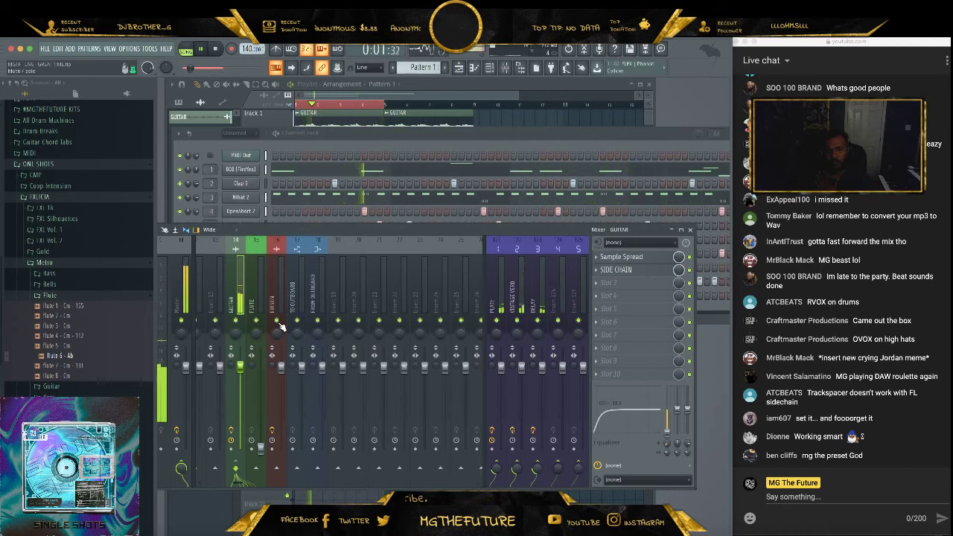
pyautogui.click(278, 323)
pyautogui.click(298, 323)
pyautogui.click(319, 323)
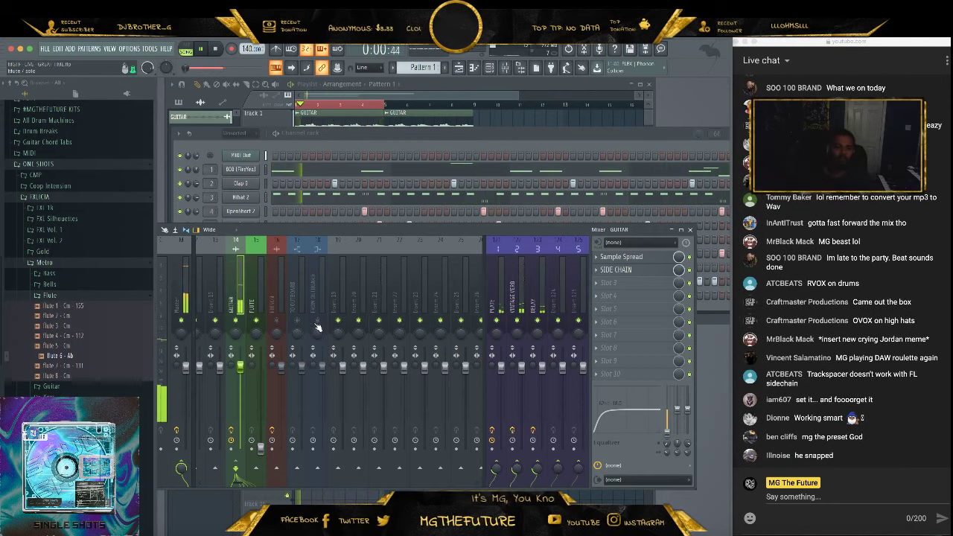
pyautogui.press('space')
# Open the SIDE CHAIN effect on the 808 track, fine-tune its compressor threshold while the beat plays, and close it
pyautogui.hscroll(-10, 238, 324)
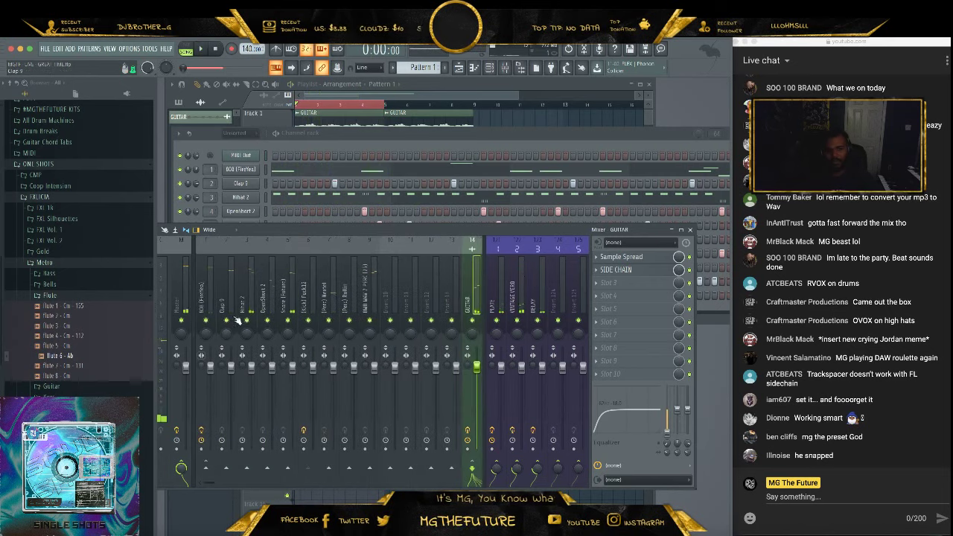
pyautogui.click(208, 302)
pyautogui.click(617, 374)
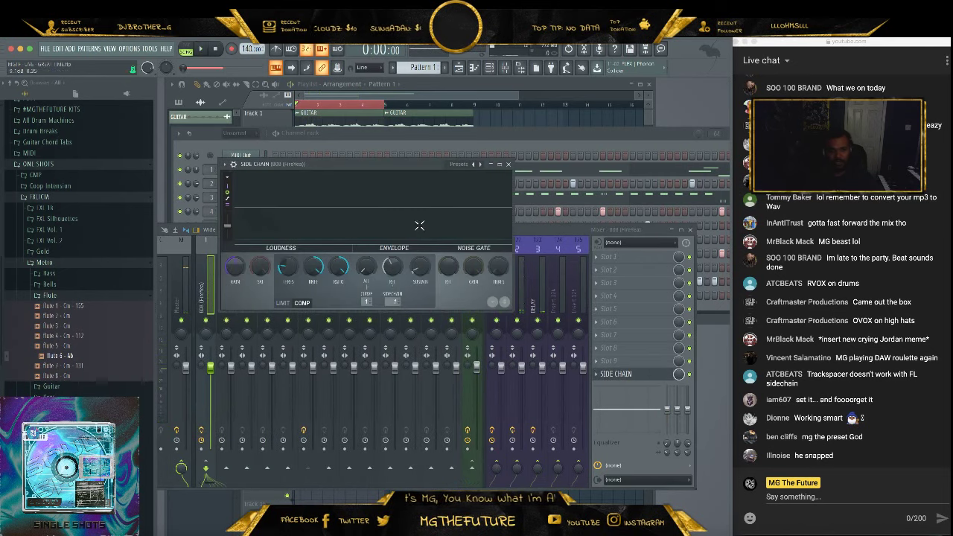
pyautogui.press('space')
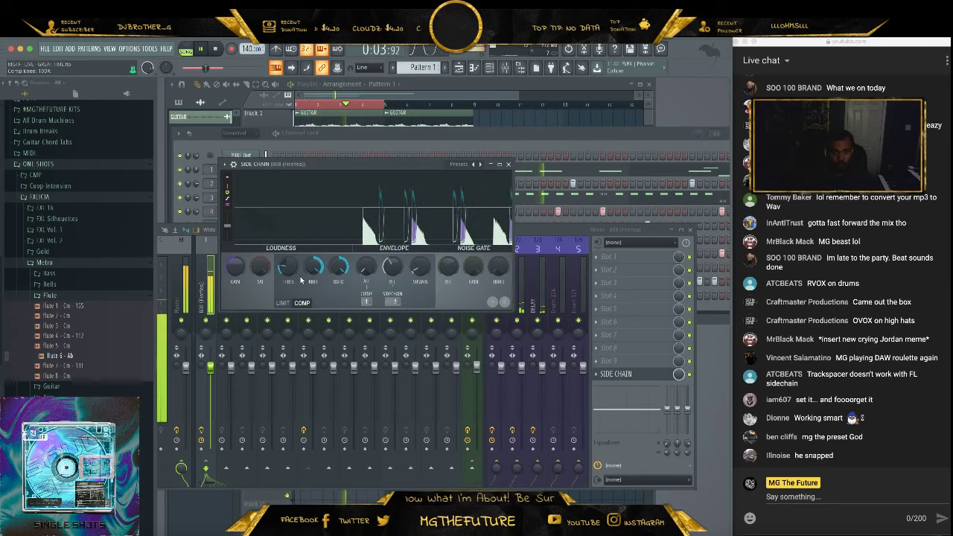
pyautogui.moveTo(288, 266); pyautogui.dragTo(291, 270)
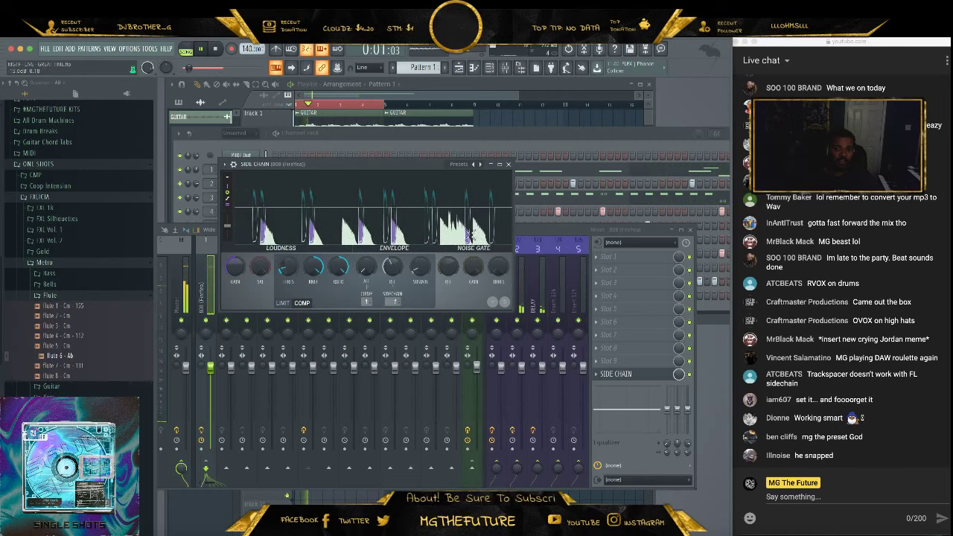
pyautogui.click(510, 165)
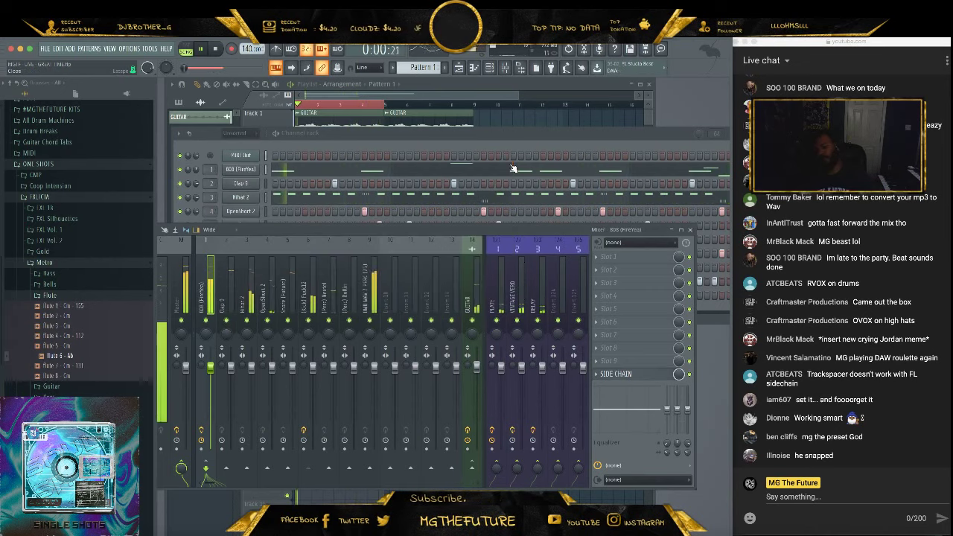
# Adjust the compressor threshold of the guitar track's SIDE CHAIN effect during playback, then close the effect and mixer and stop playback
pyautogui.click(470, 302)
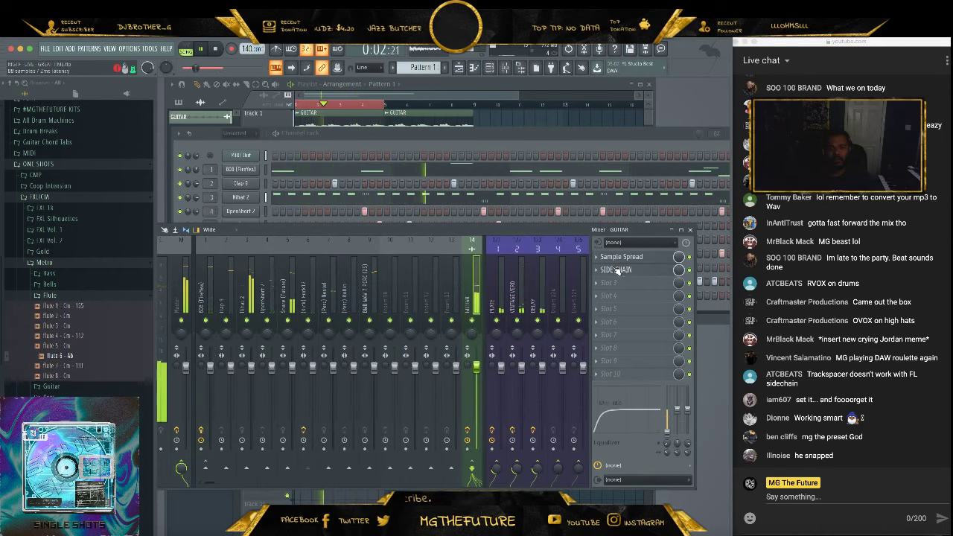
pyautogui.click(617, 270)
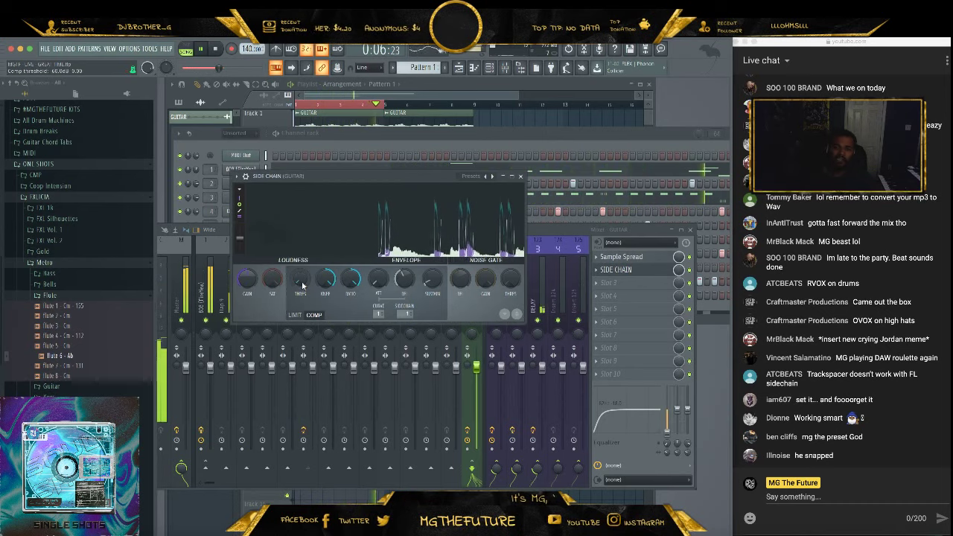
pyautogui.moveTo(303, 286); pyautogui.dragTo(302, 274)
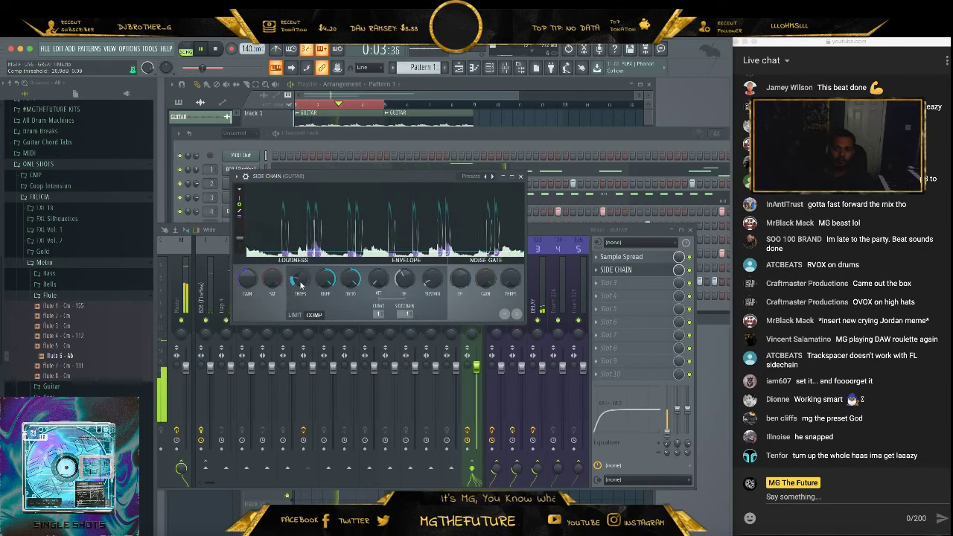
pyautogui.click(521, 177)
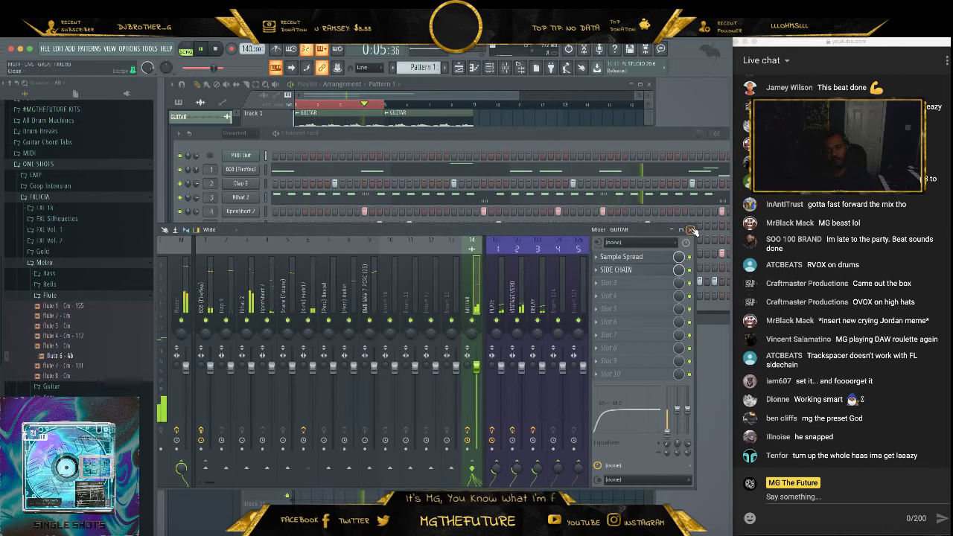
pyautogui.click(690, 230)
pyautogui.press('space')
# Load Speakerphone into the first effect slot of the flute's mixer track and open its preset browser
pyautogui.click(505, 70)
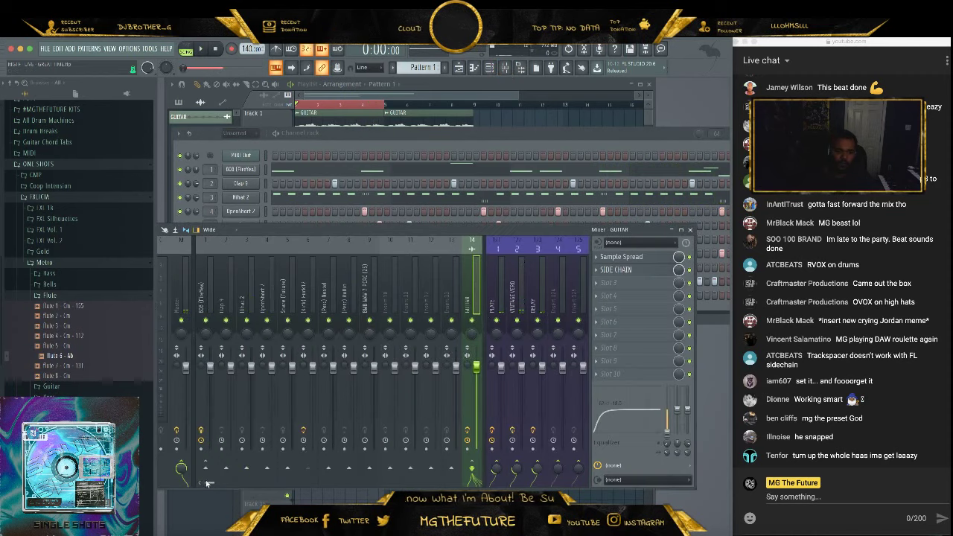
pyautogui.moveTo(207, 484); pyautogui.dragTo(227, 483)
pyautogui.click(342, 304)
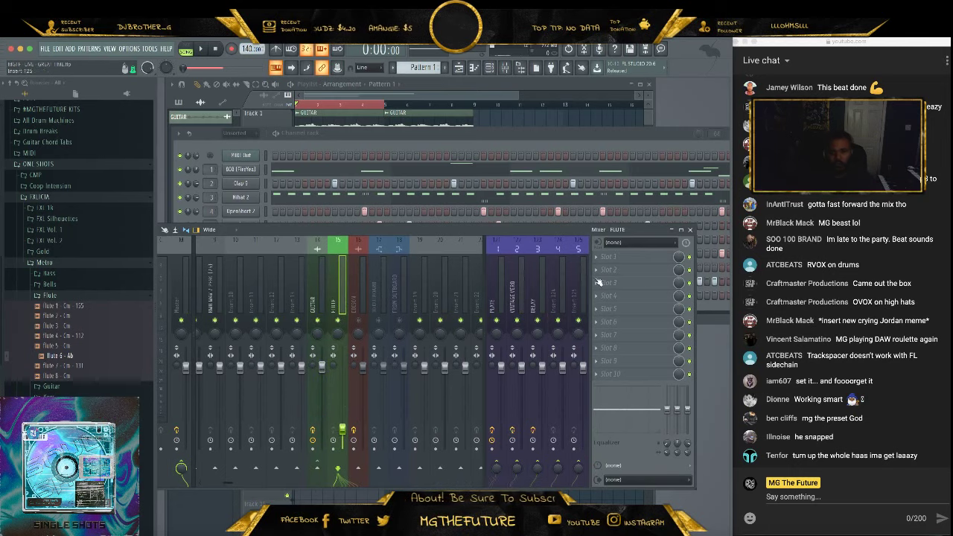
pyautogui.click(598, 261)
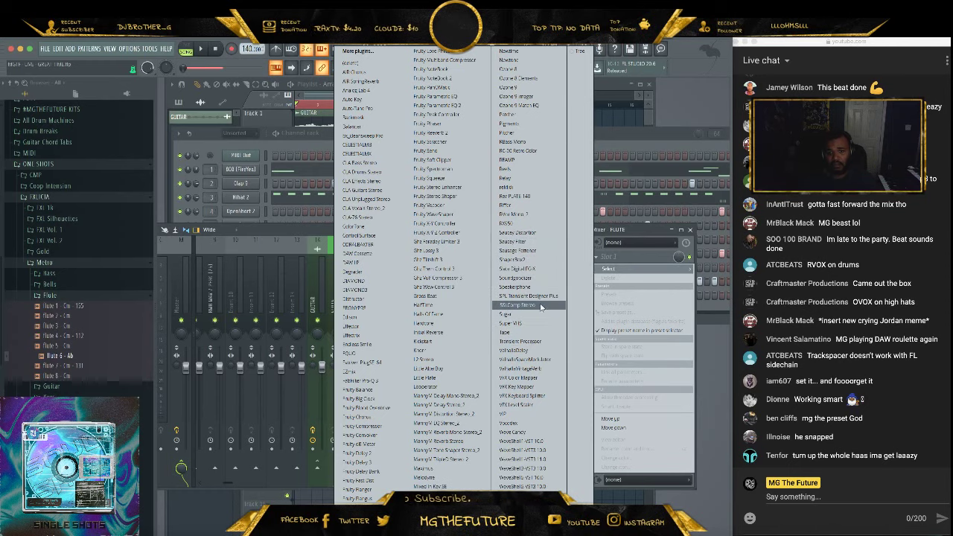
pyautogui.click(521, 287)
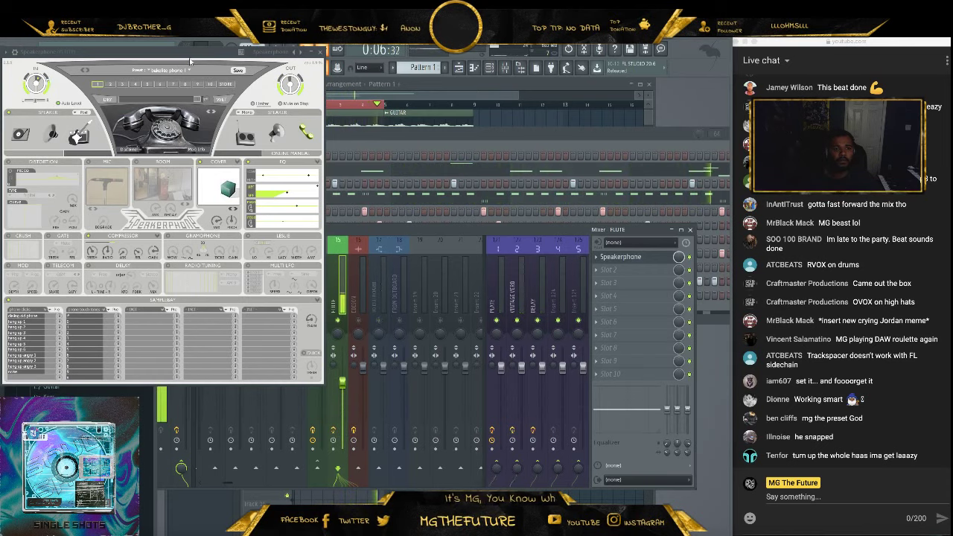
pyautogui.moveTo(198, 56); pyautogui.dragTo(397, 125)
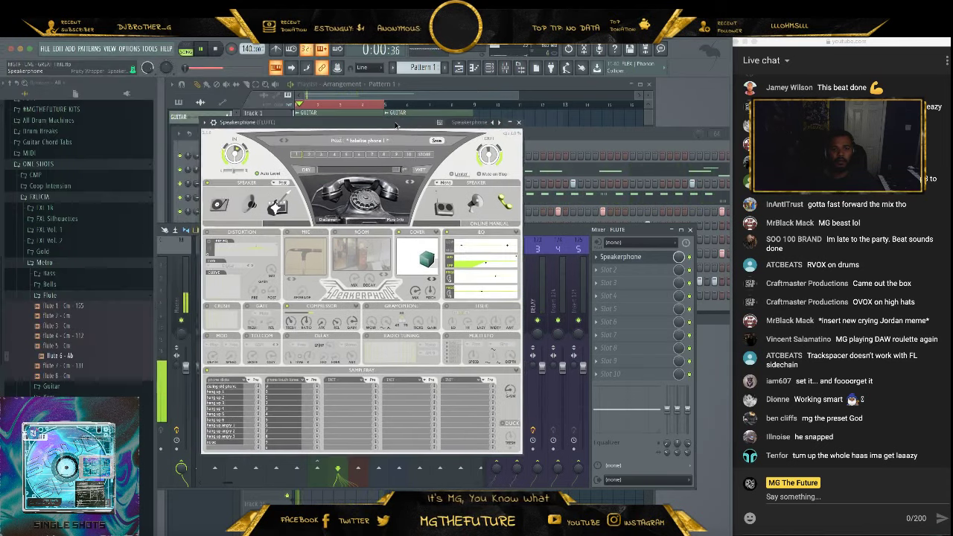
pyautogui.click(332, 143)
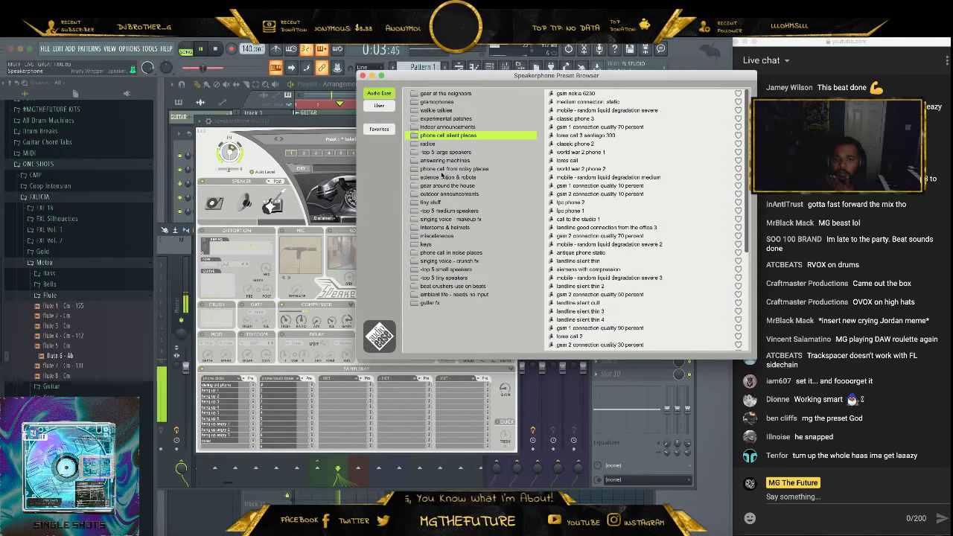
pyautogui.click(567, 202)
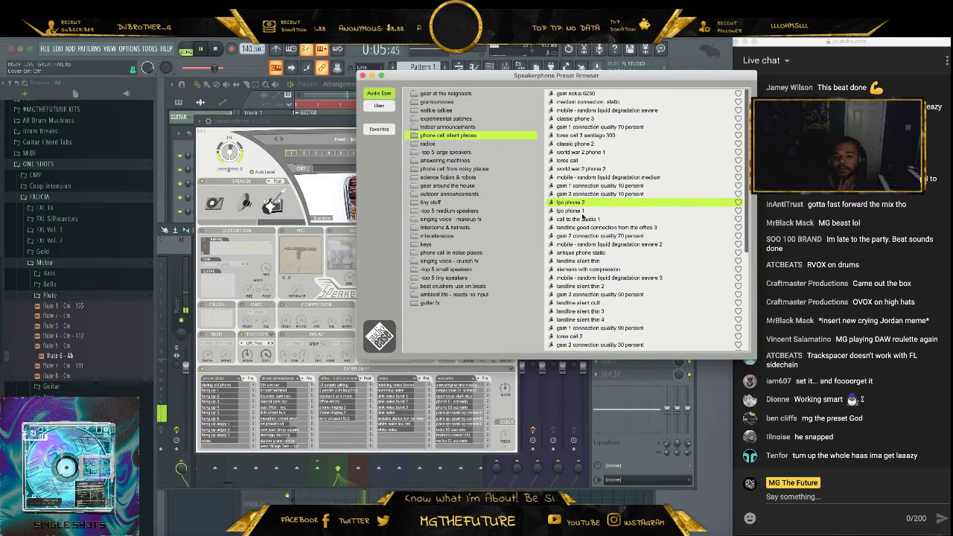
pyautogui.click(585, 305)
pyautogui.scroll(-1, 603, 316)
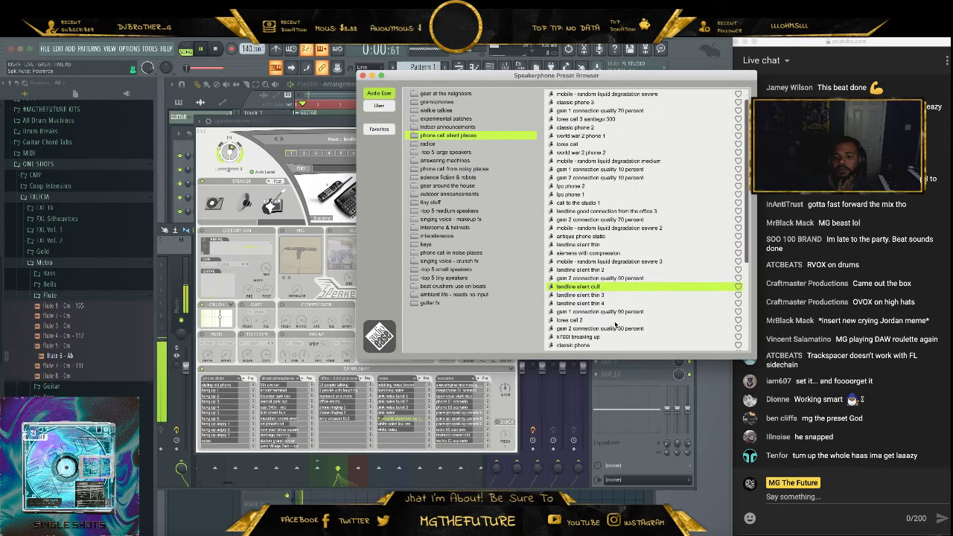
pyautogui.click(595, 312)
pyautogui.scroll(-1, 589, 313)
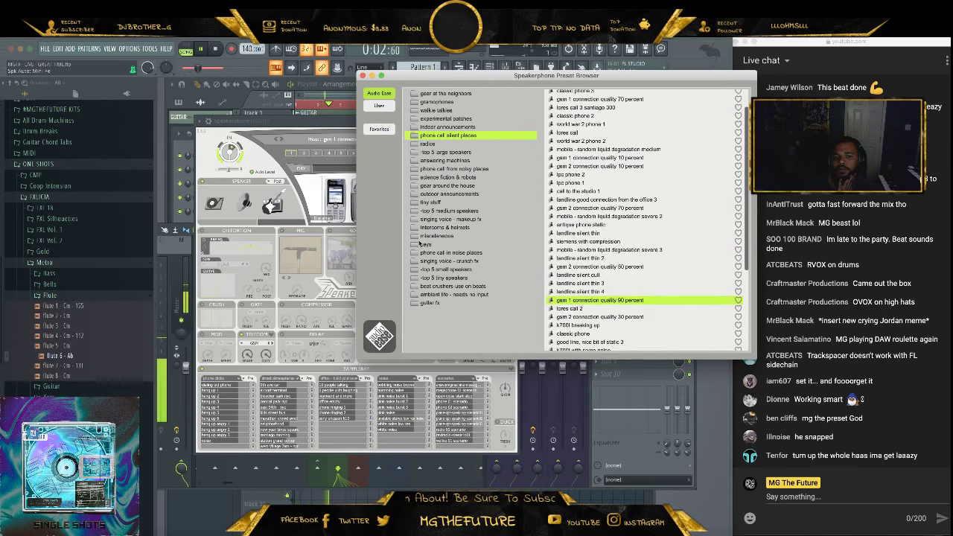
# Load the outdoor announcements preset "megaphone 5 in street - no ambience" for the flute and close the preset browser
pyautogui.click(449, 194)
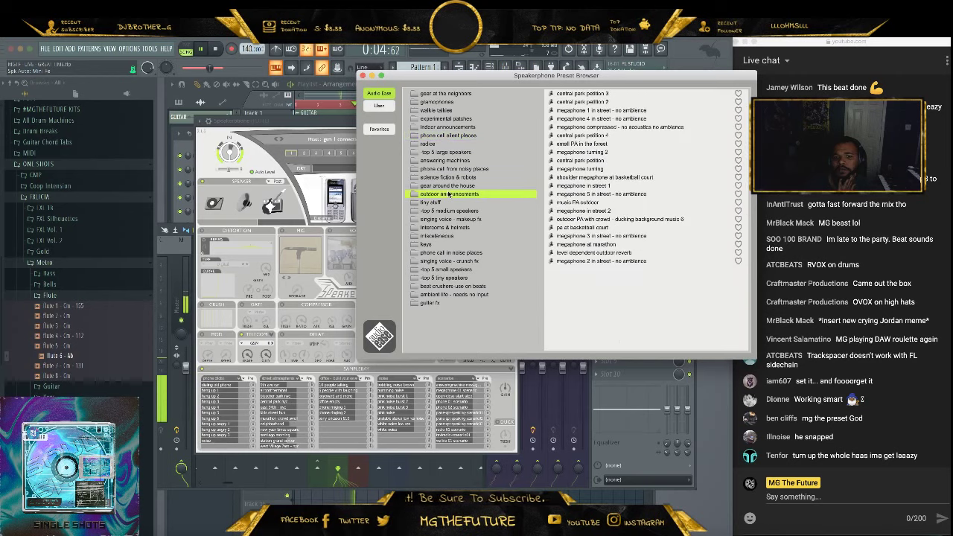
pyautogui.click(554, 194)
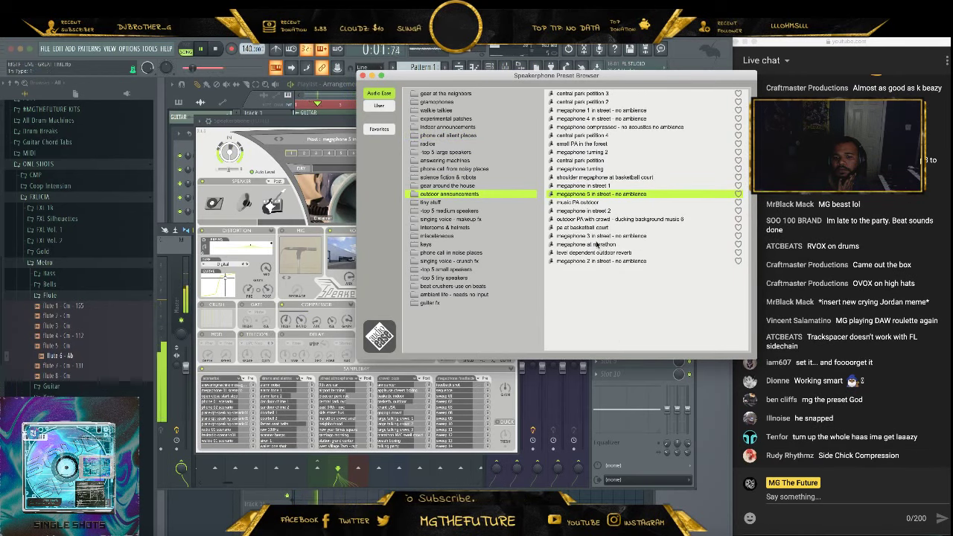
pyautogui.click(362, 76)
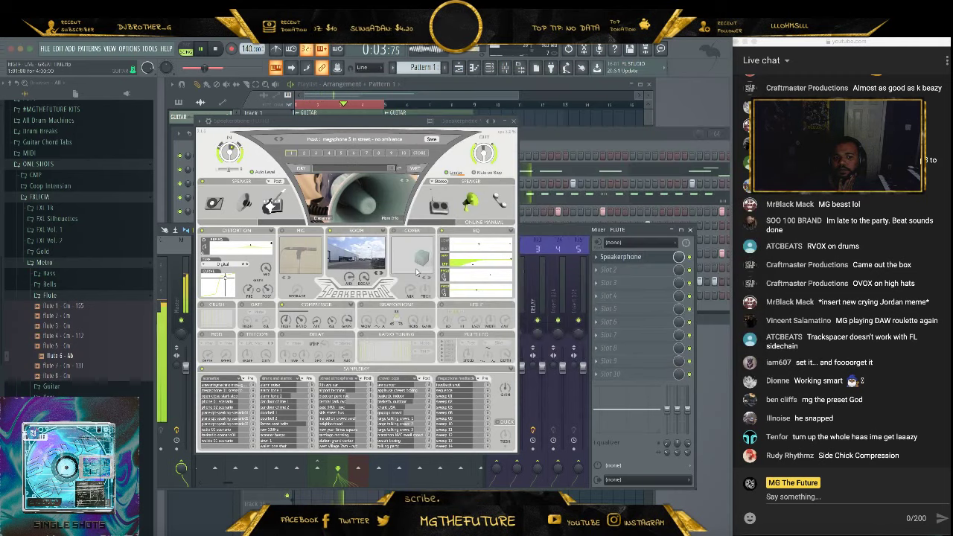
# Compare the flute with Speakerphone's distortion off and on, and lower the plugin's input level
pyautogui.click(202, 231)
pyautogui.click(202, 231)
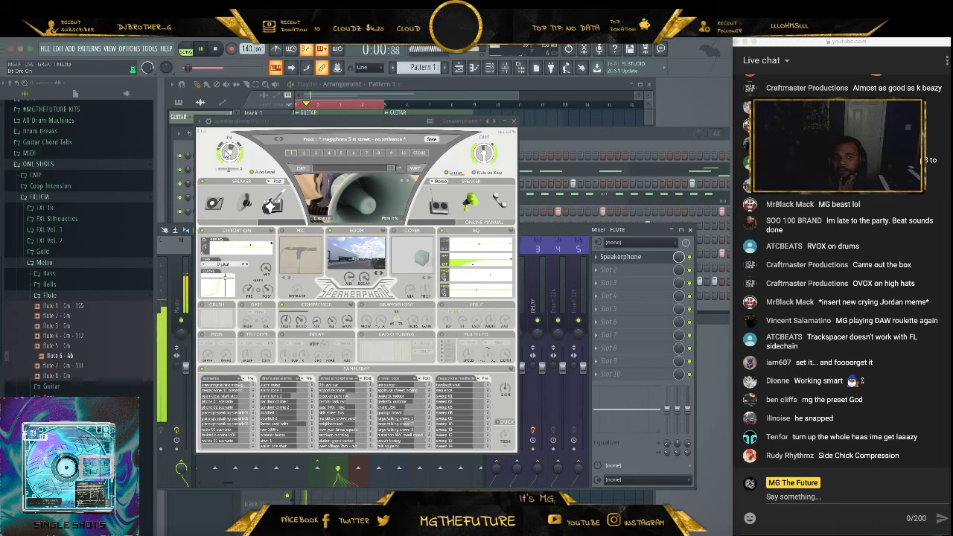
pyautogui.moveTo(227, 158)
pyautogui.moveTo(225, 168); pyautogui.dragTo(225, 197)
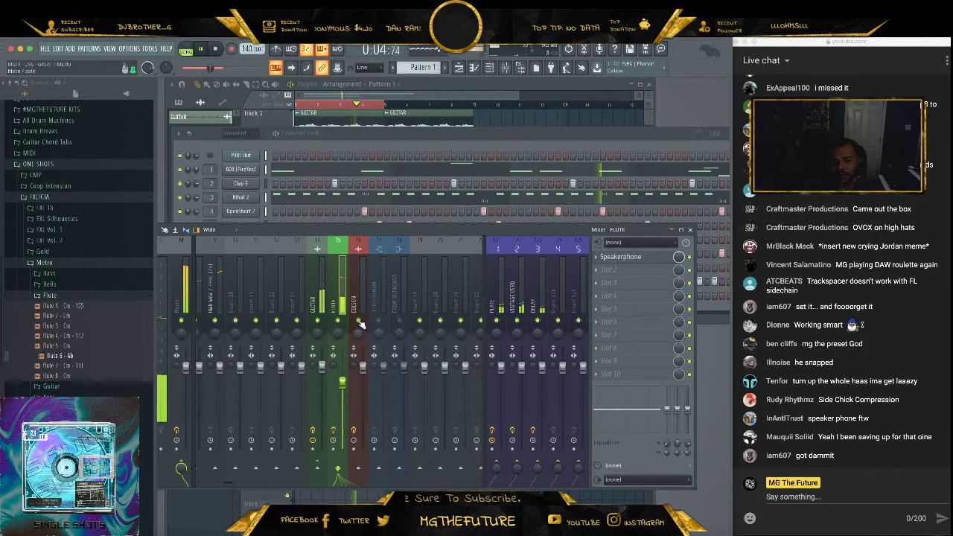
# Rebalance the flute's volume fader while checking it soloed, and cut its low frequencies with the mixer track's equalizer
pyautogui.click(359, 321)
pyautogui.moveTo(342, 382); pyautogui.dragTo(343, 374)
pyautogui.rightClick(339, 321)
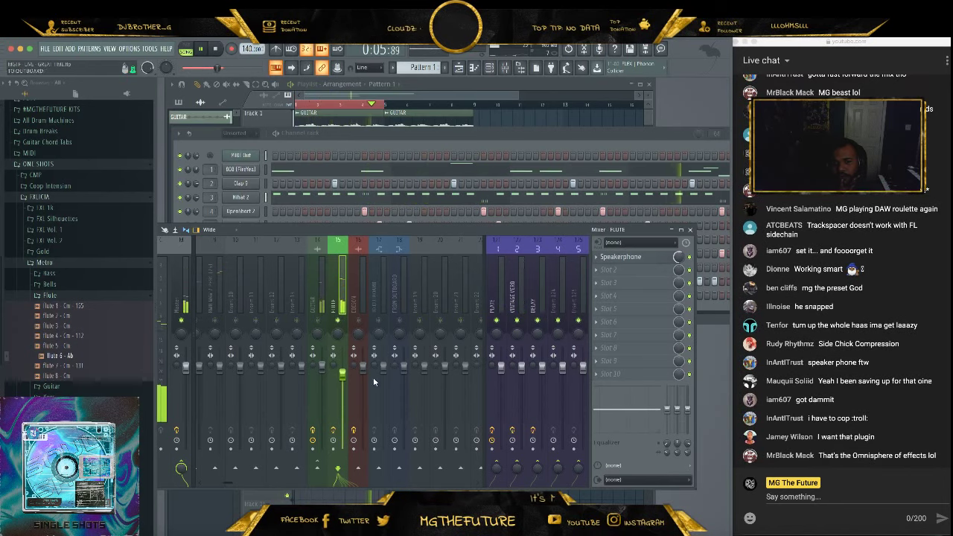
pyautogui.moveTo(342, 375); pyautogui.dragTo(342, 392)
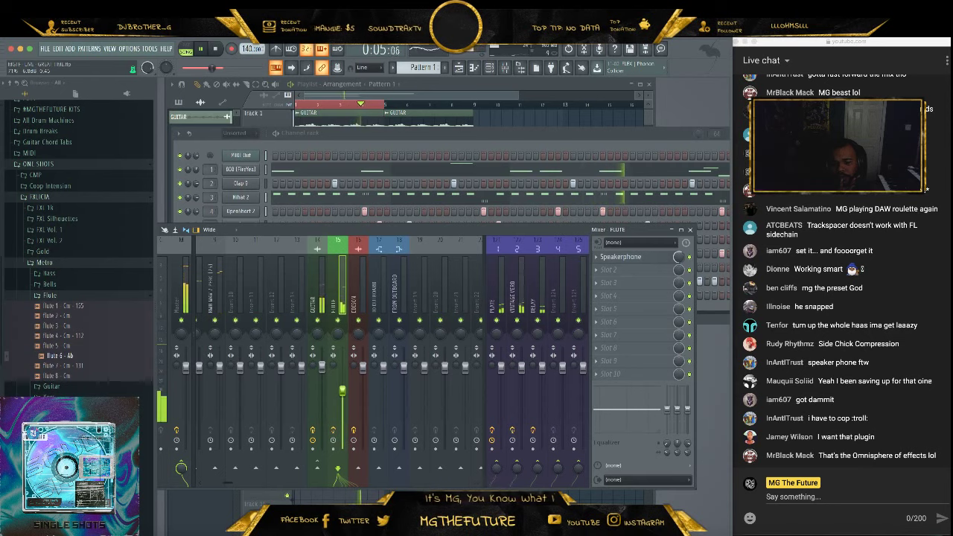
pyautogui.moveTo(668, 409); pyautogui.dragTo(667, 433)
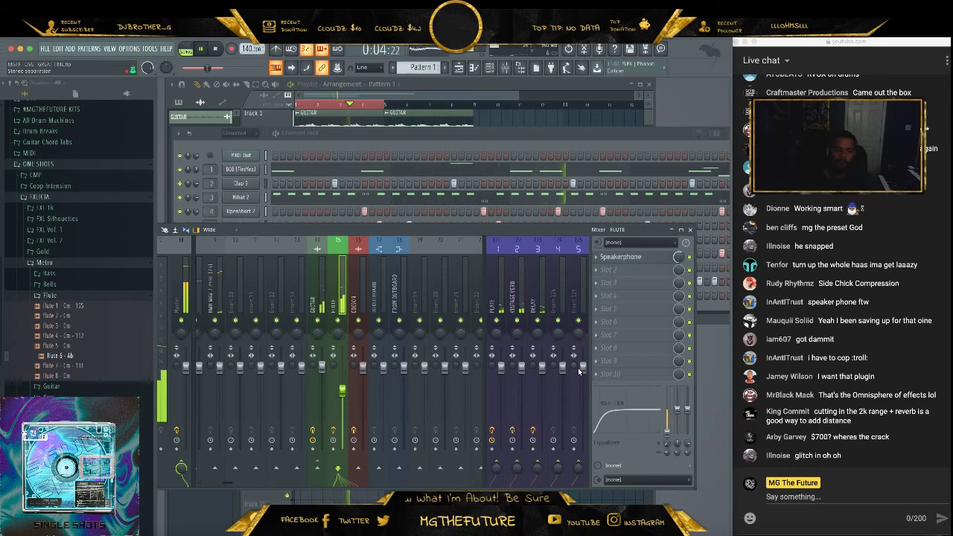
pyautogui.press('space')
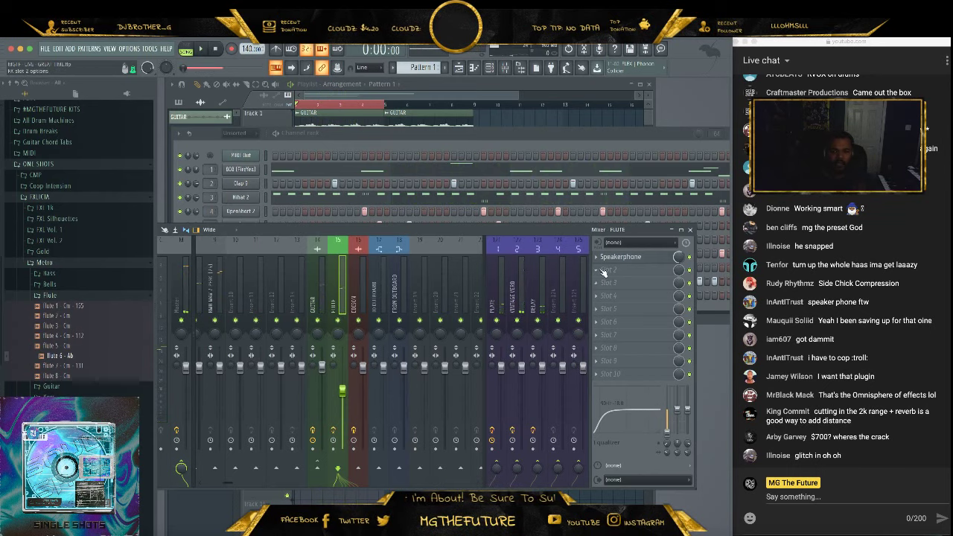
# Find the FIN-NEO plugin, mark it as a favourite, and load its VST version into the flute track's second effect slot
pyautogui.click(603, 272)
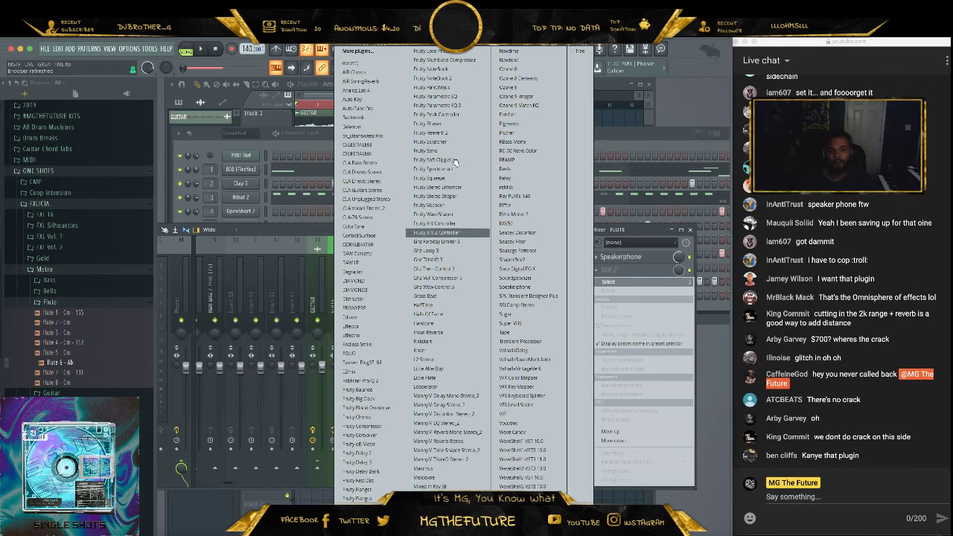
pyautogui.click(359, 52)
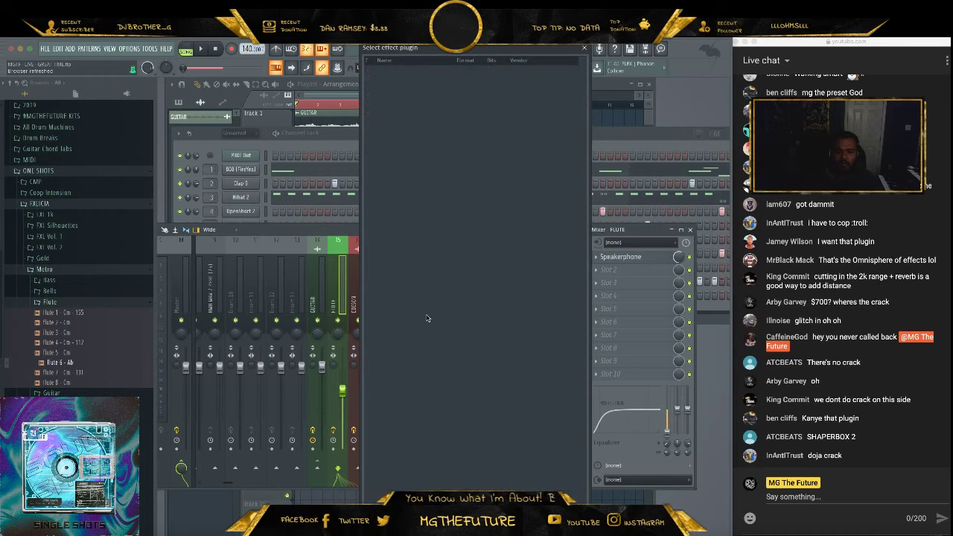
pyautogui.press('BackSpace')
pyautogui.write('fin')
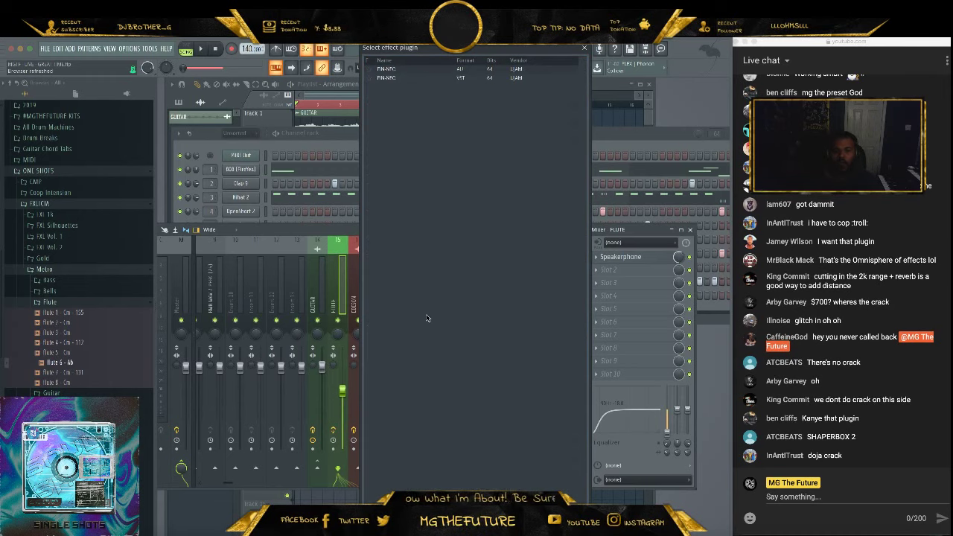
pyautogui.click(370, 69)
pyautogui.click(400, 79)
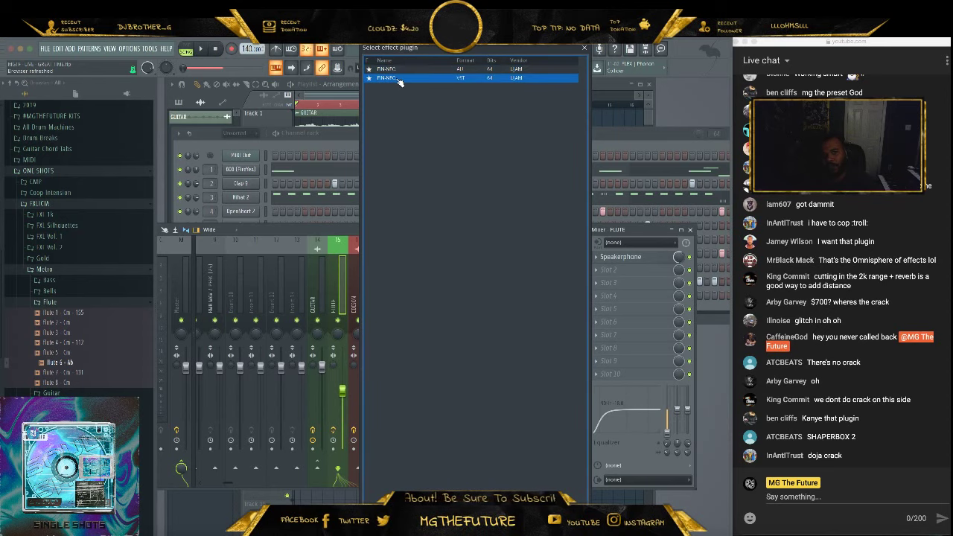
pyautogui.doubleClick(400, 79)
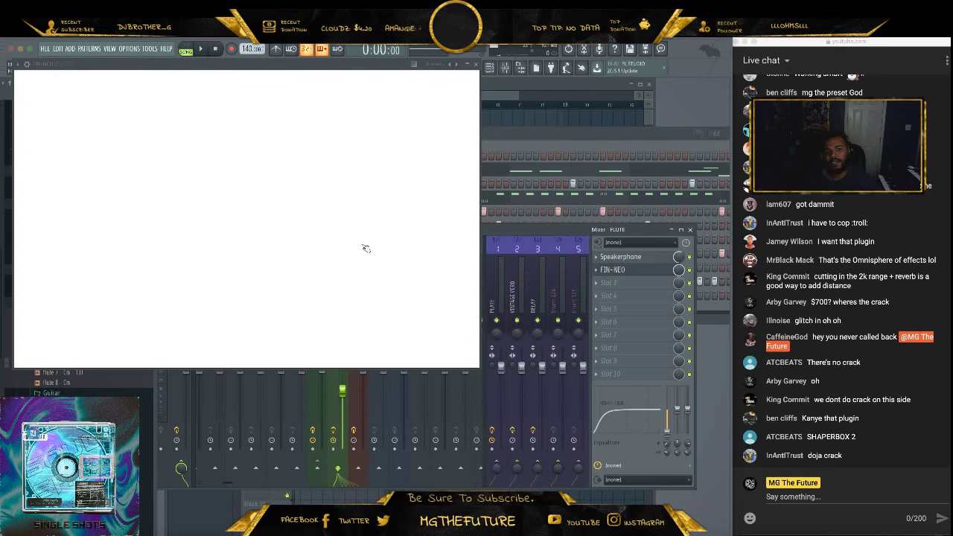
# Switch the Finisher NEO mode on the flute to Pan Americana from the Swirl category
pyautogui.click(129, 202)
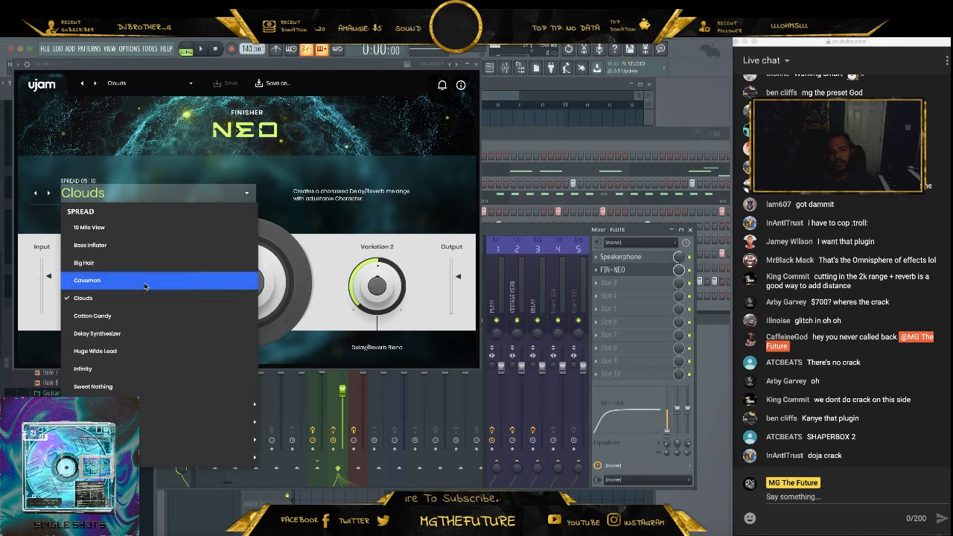
pyautogui.moveTo(192, 406)
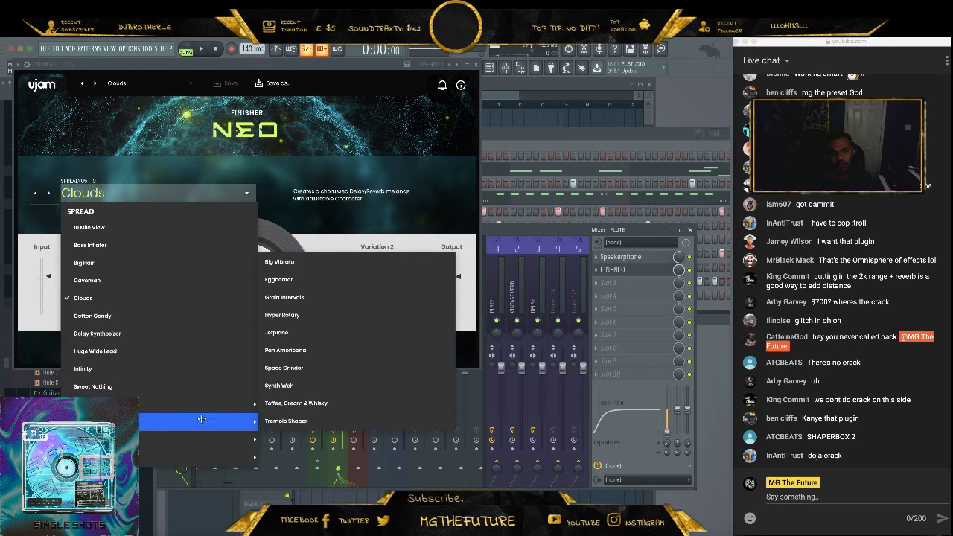
pyautogui.click(307, 350)
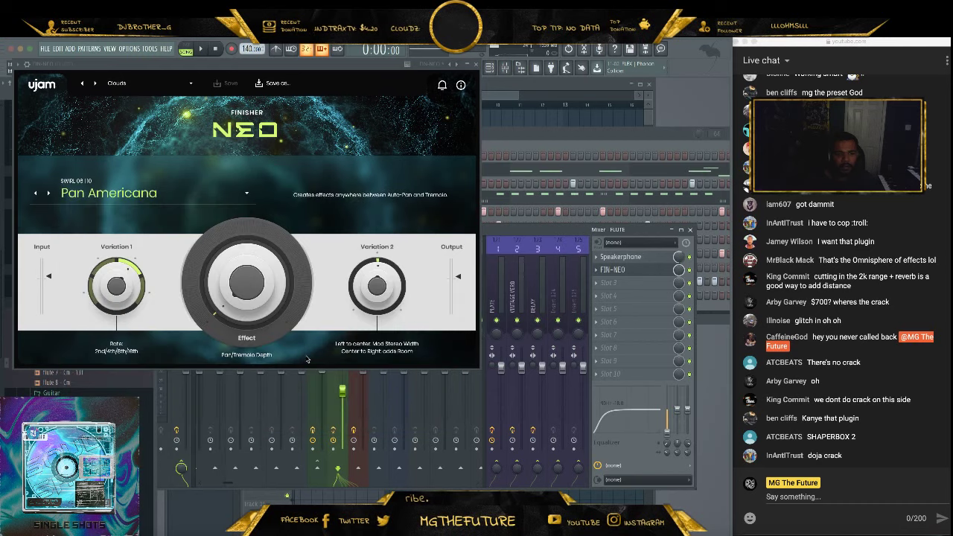
# Raise the flute's Pan Americana effect depth well past halfway, checking the Finisher NEO mode list and repositioning the plugin window
pyautogui.moveTo(249, 271); pyautogui.dragTo(250, 251)
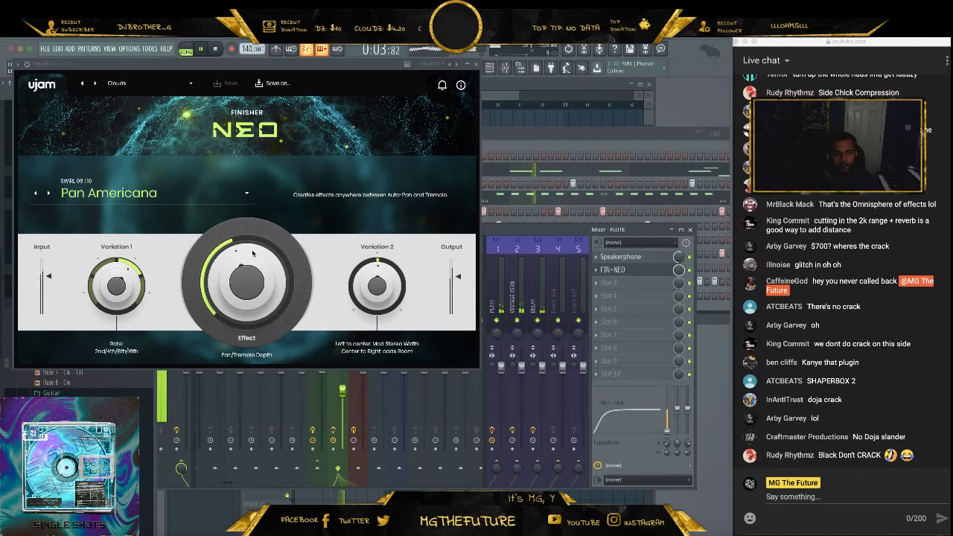
pyautogui.click(149, 195)
pyautogui.moveTo(153, 215)
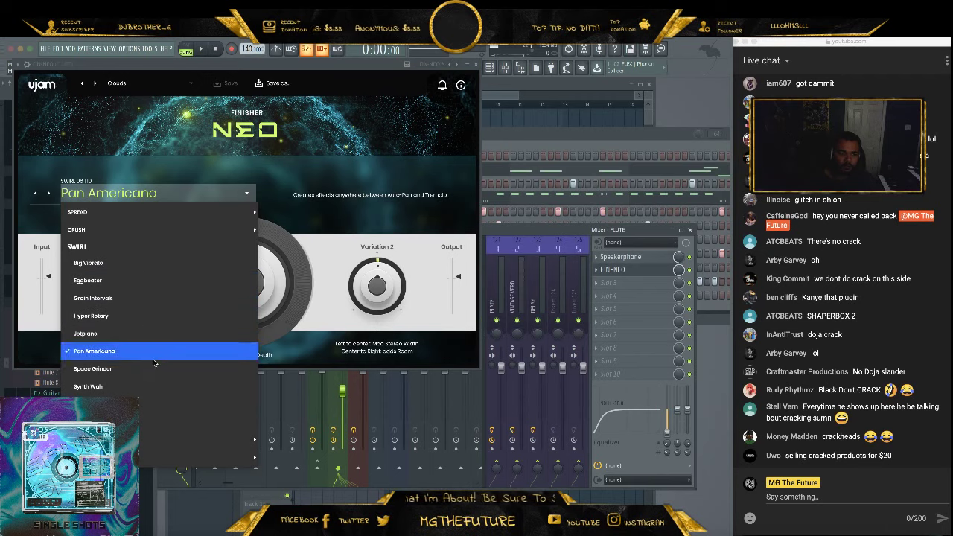
pyautogui.click(318, 325)
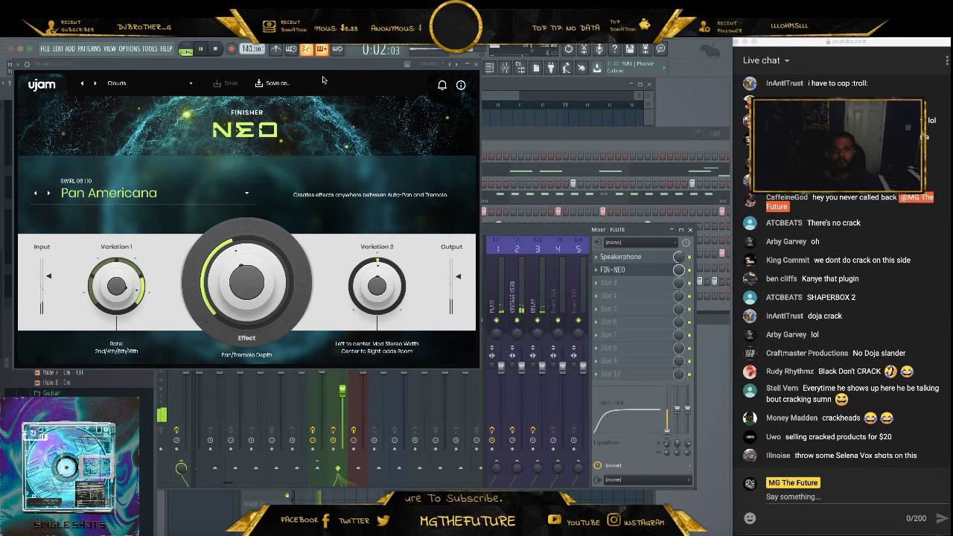
pyautogui.moveTo(328, 65); pyautogui.dragTo(504, 103)
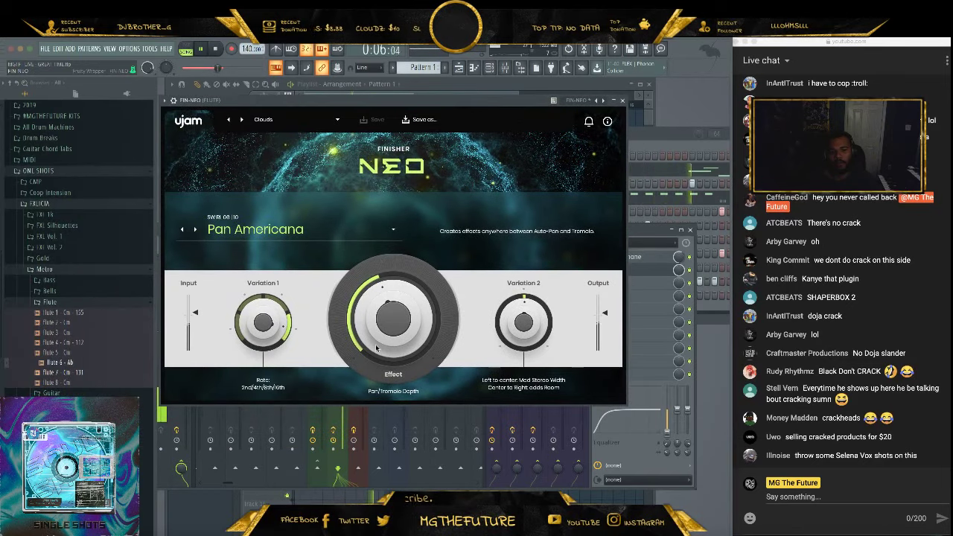
pyautogui.moveTo(394, 327); pyautogui.dragTo(393, 312)
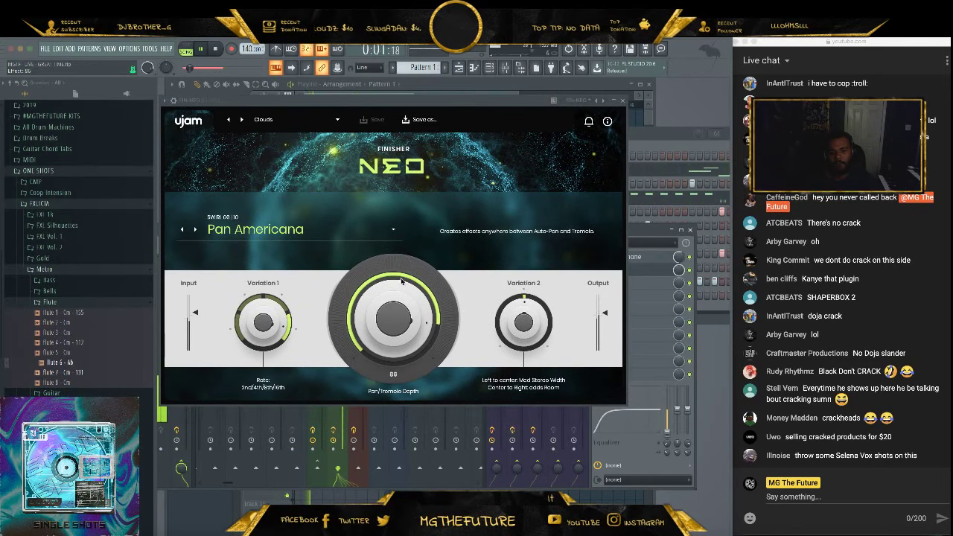
# Lower the Variation 1 rate and turn Variation 2 past center to add room to the flute
pyautogui.moveTo(266, 323); pyautogui.dragTo(269, 417)
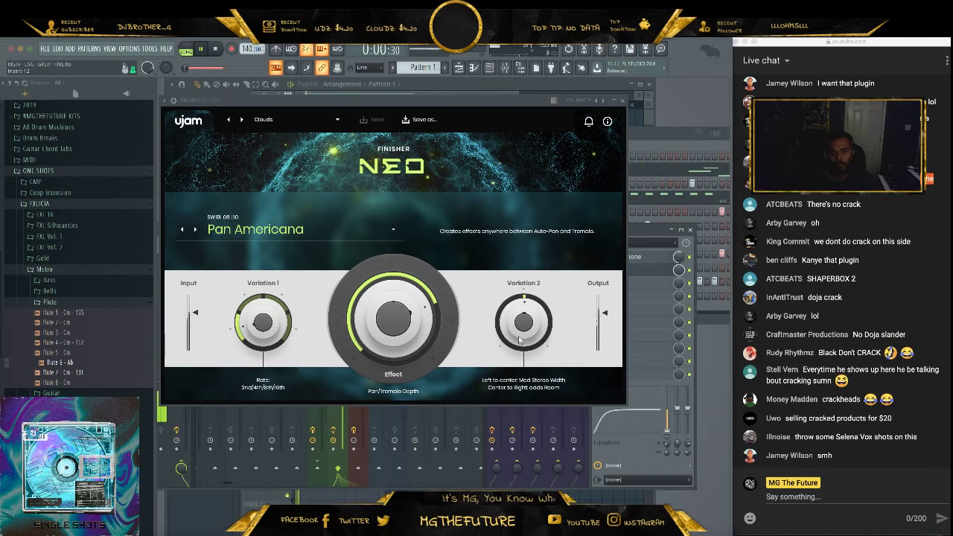
pyautogui.moveTo(519, 340); pyautogui.dragTo(528, 351)
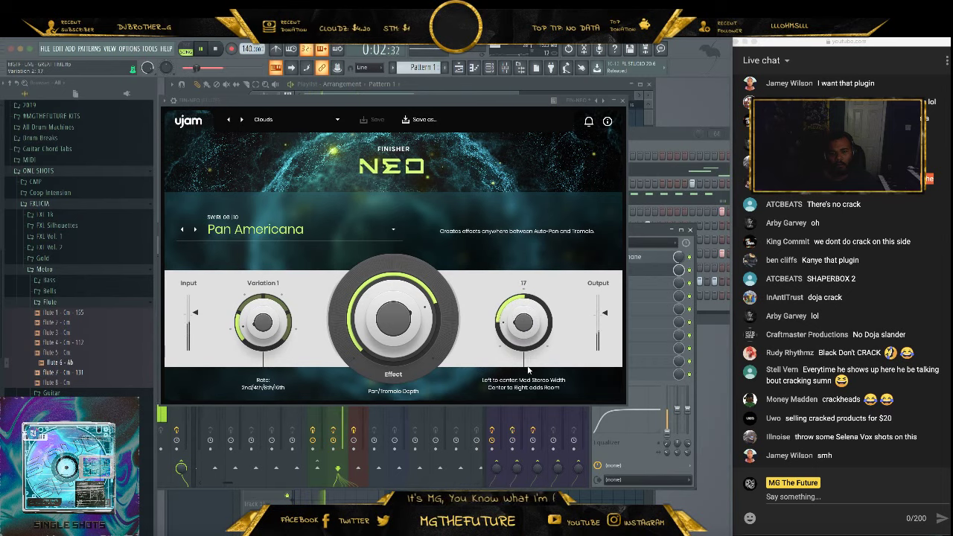
pyautogui.moveTo(522, 344); pyautogui.dragTo(524, 320)
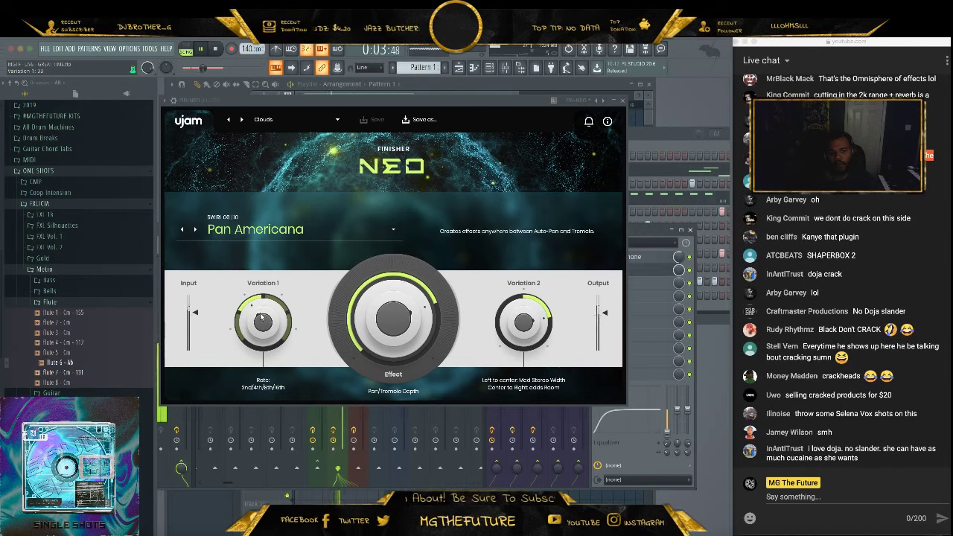
# Reduce the effect depth to 50, settle Variation 1 on a low rate, and close Finisher NEO
pyautogui.moveTo(262, 317); pyautogui.dragTo(265, 360)
pyautogui.moveTo(365, 337); pyautogui.dragTo(370, 380)
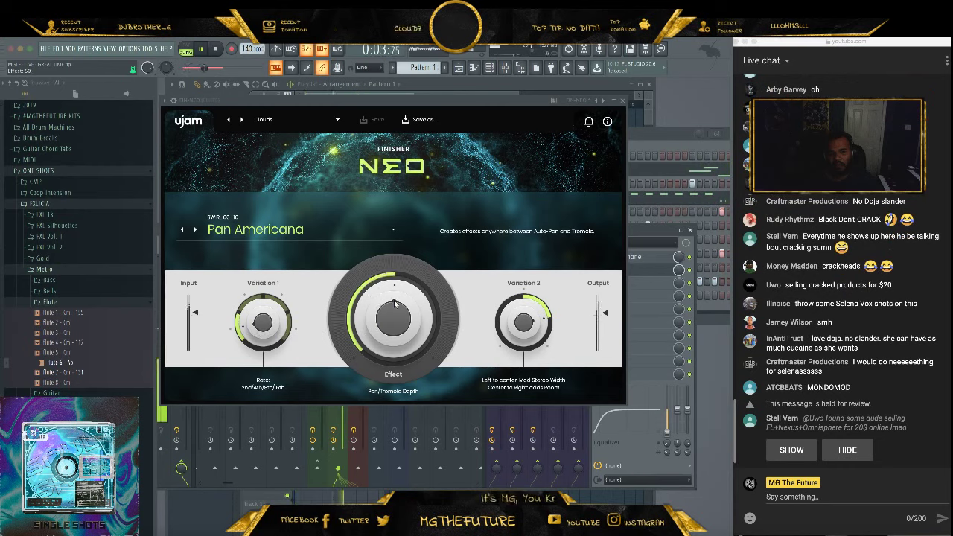
pyautogui.moveTo(258, 328); pyautogui.dragTo(270, 279)
pyautogui.moveTo(267, 338); pyautogui.dragTo(273, 453)
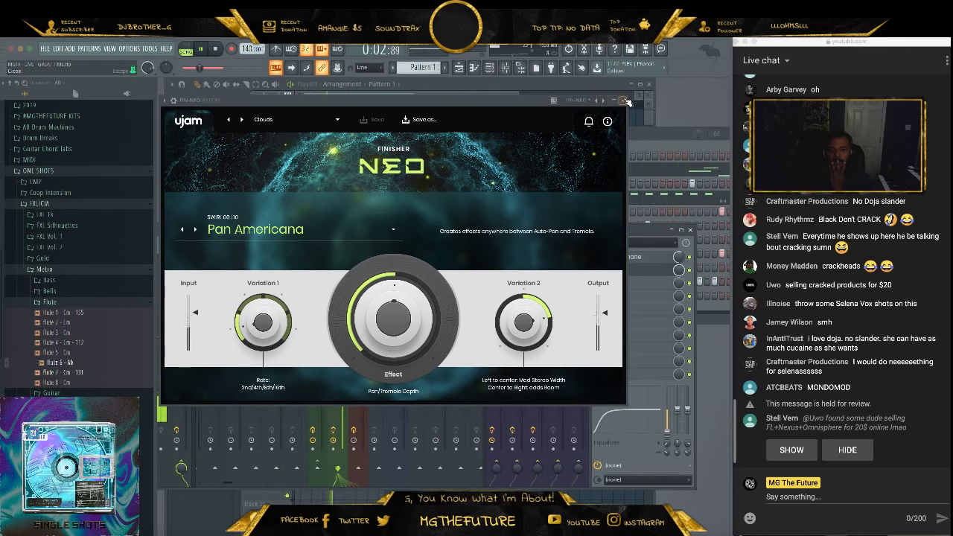
pyautogui.click(626, 101)
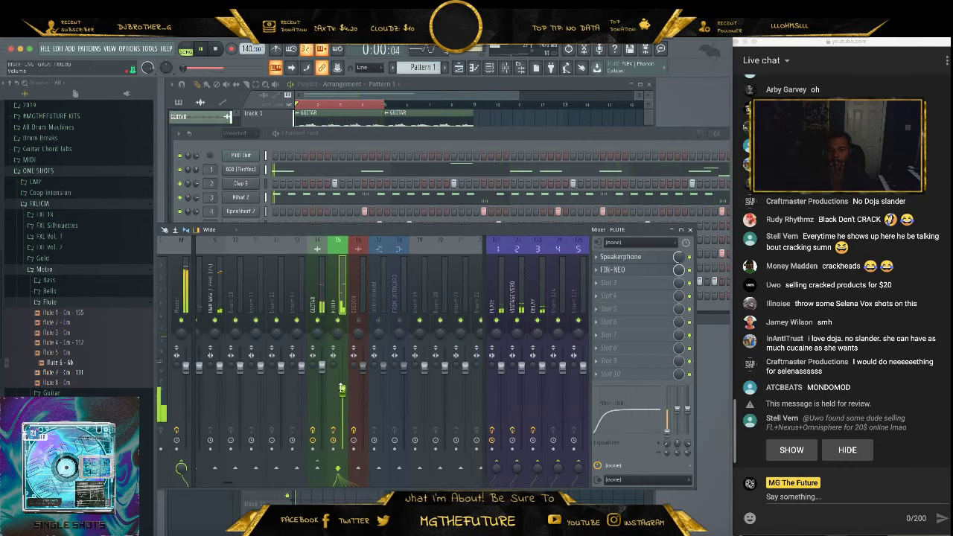
# Lower the flute's volume fader, cut its high frequencies with the mixer track's equalizer, and stop playback
pyautogui.moveTo(687, 409); pyautogui.dragTo(686, 417)
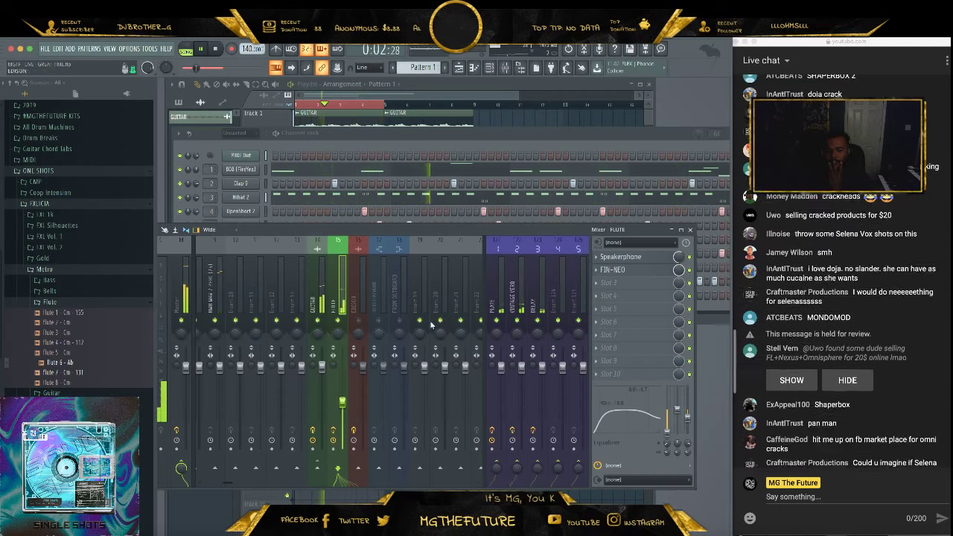
pyautogui.press('F9')
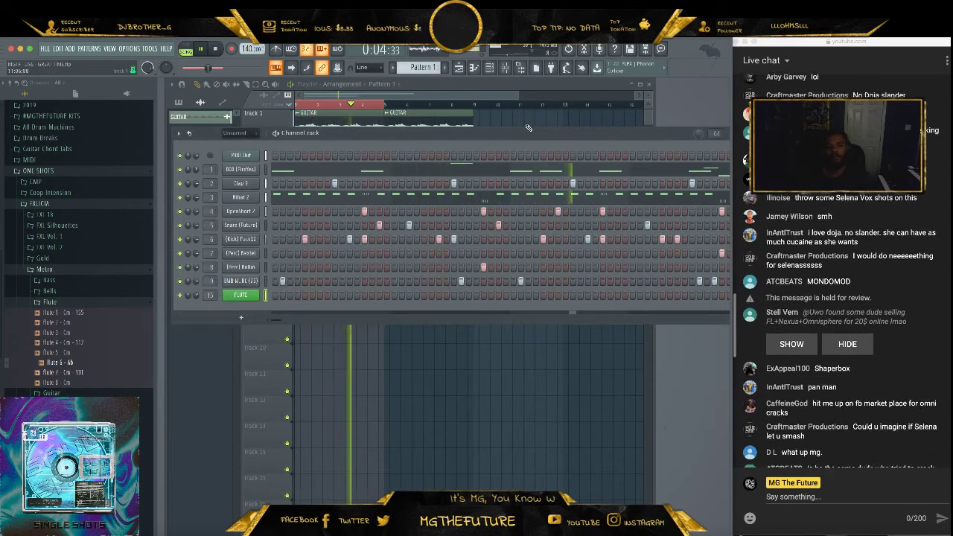
pyautogui.press('space')
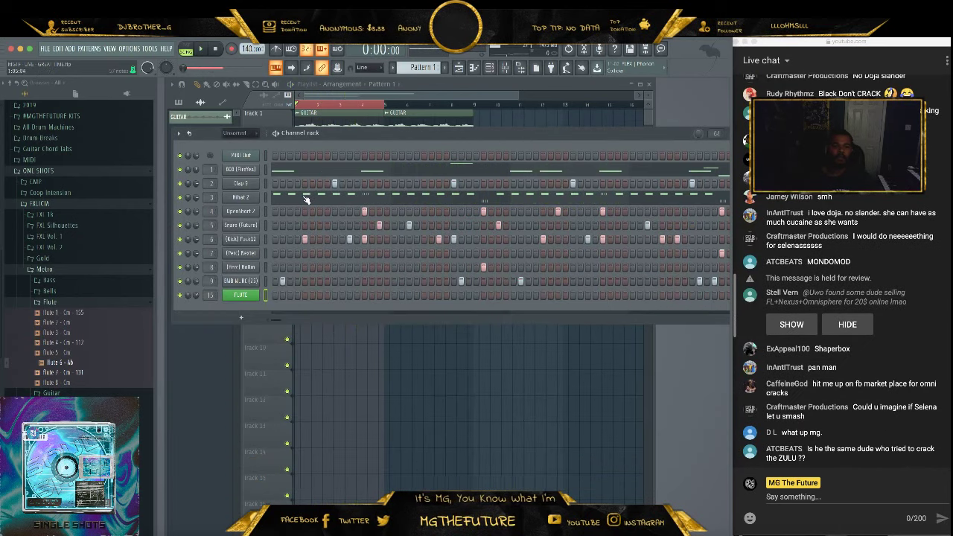
# Copy the MIDI Out melody from the MIDI FOLLOW pattern in the piano roll
pyautogui.click(433, 113)
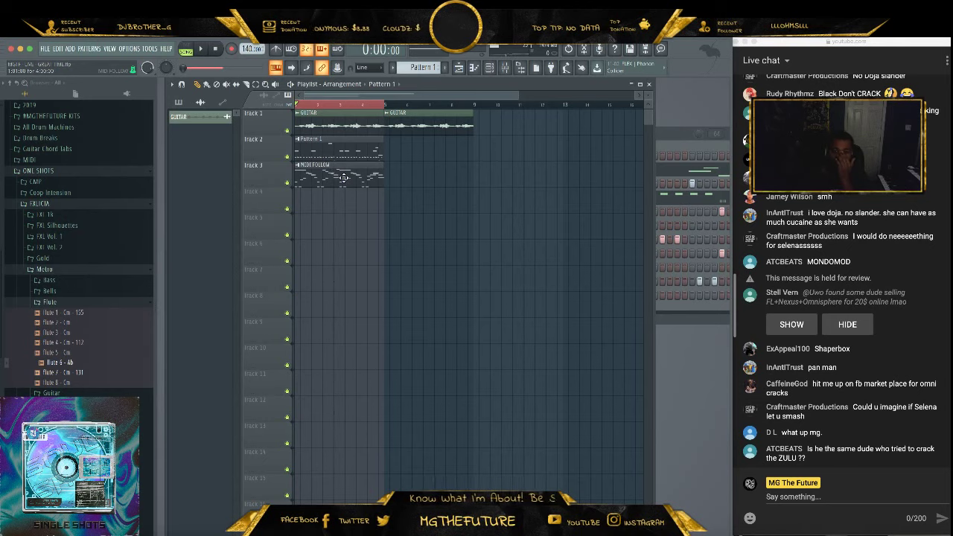
pyautogui.click(673, 136)
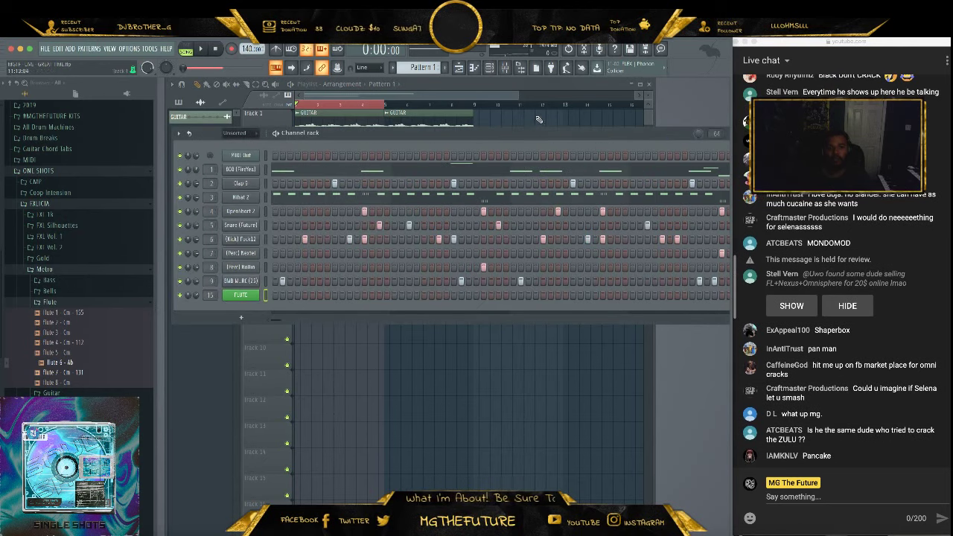
pyautogui.click(539, 119)
pyautogui.doubleClick(312, 169)
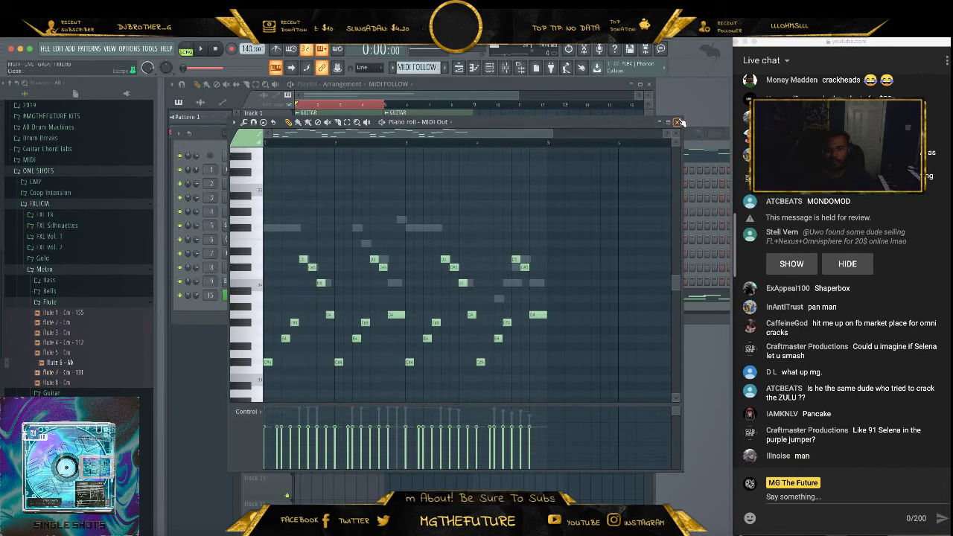
pyautogui.click(677, 121)
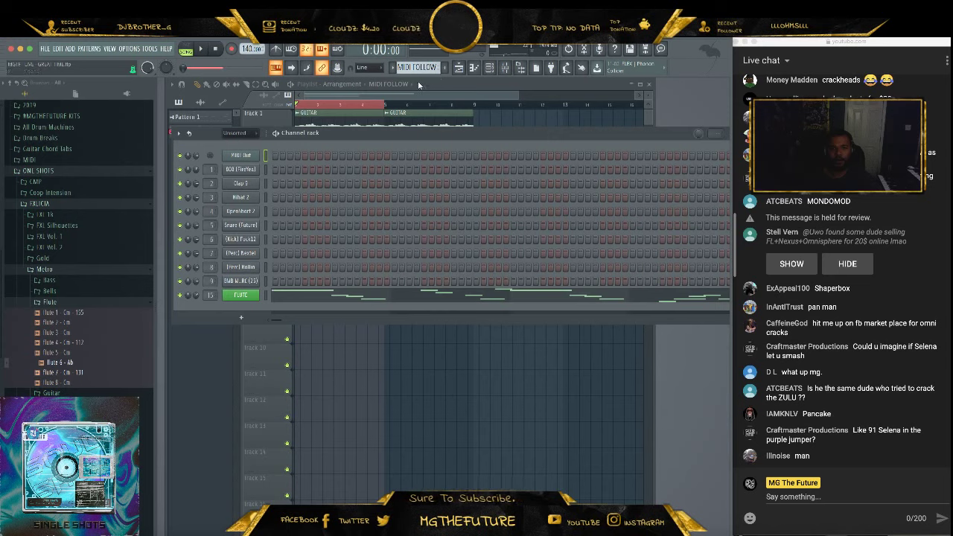
# Create a new pattern named FLUTE LO and paste the copied melody into its MIDI Out channel
pyautogui.click(445, 68)
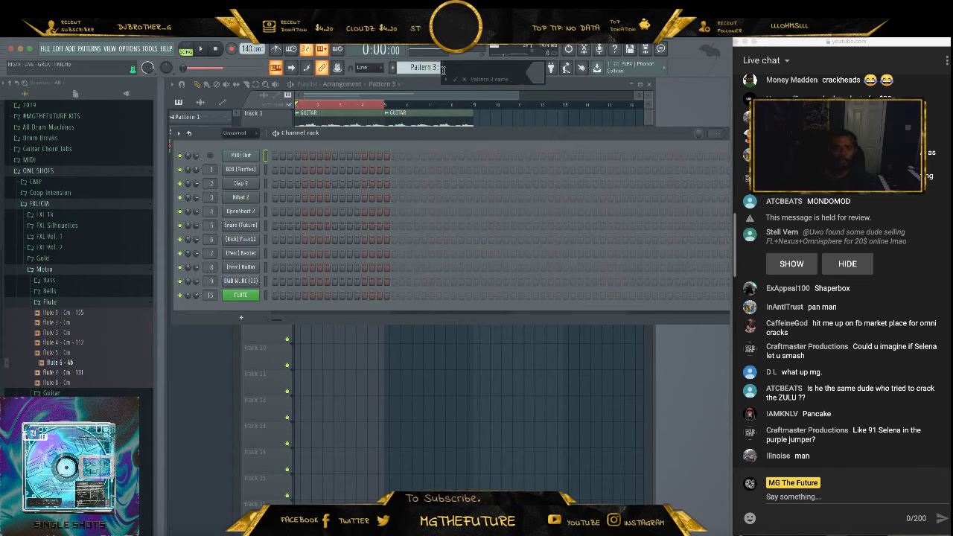
pyautogui.write('FLUTE LO')
pyautogui.press('Return')
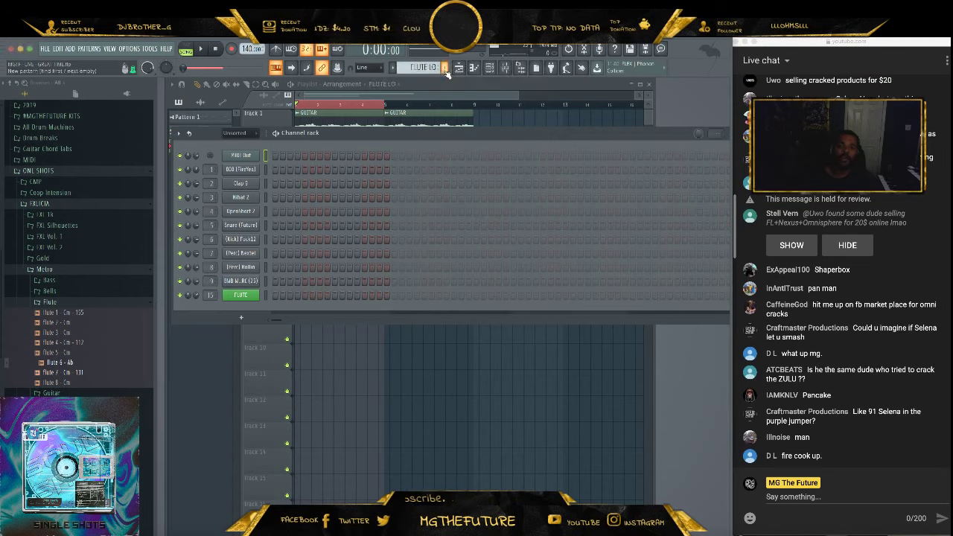
pyautogui.click(371, 161)
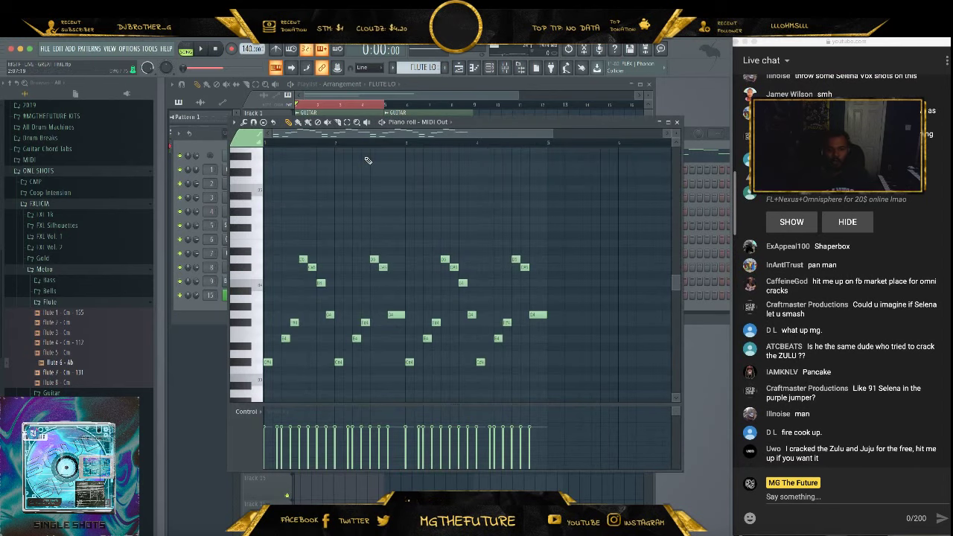
pyautogui.click(677, 123)
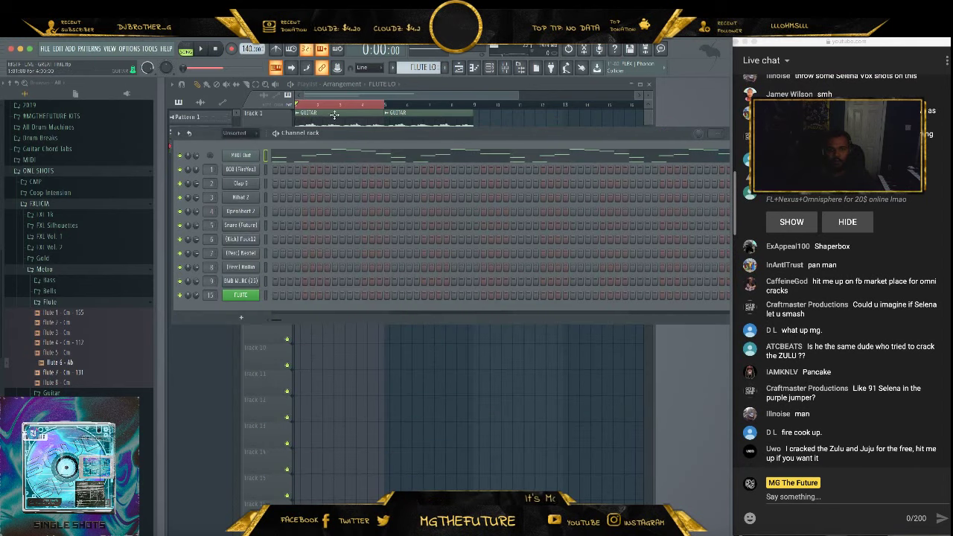
# Copy the FLUTE channel's notes from the MIDI FOLLOW pattern, and remove the stray clip placed on playlist track 1
pyautogui.press('F5')
pyautogui.click(195, 131)
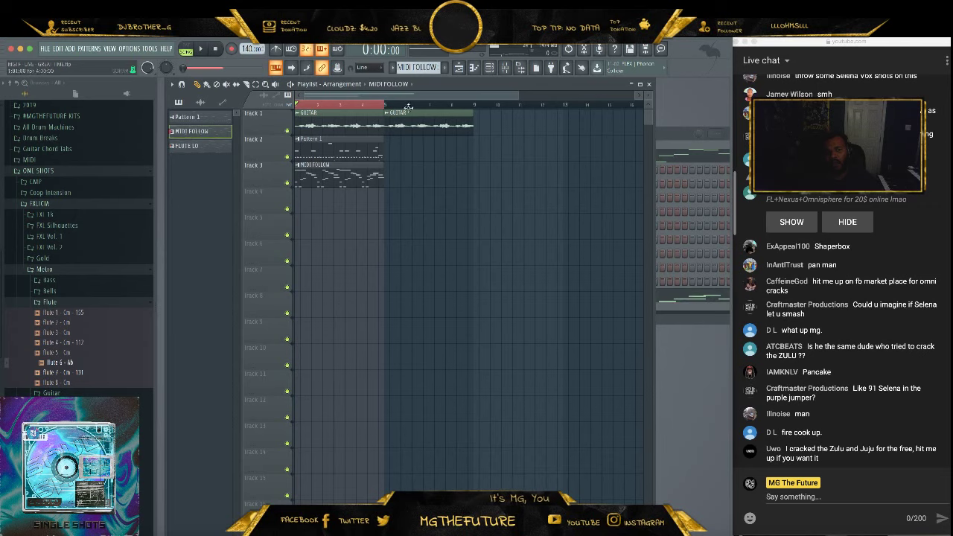
pyautogui.click(490, 68)
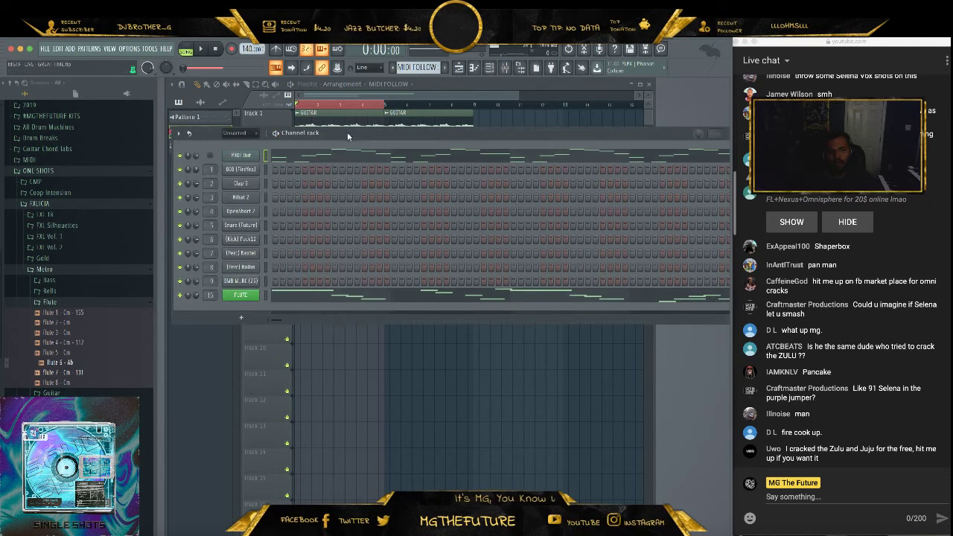
pyautogui.click(265, 296)
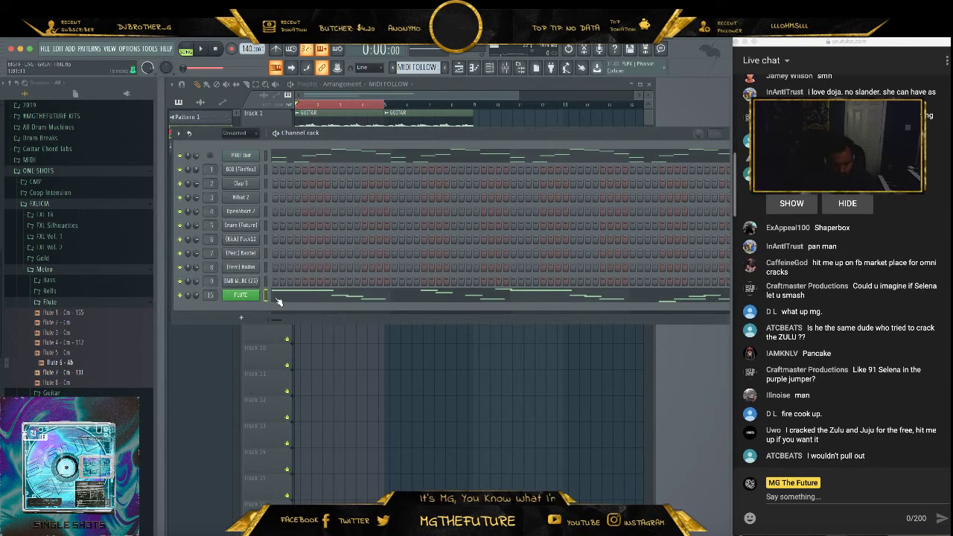
pyautogui.click(505, 124)
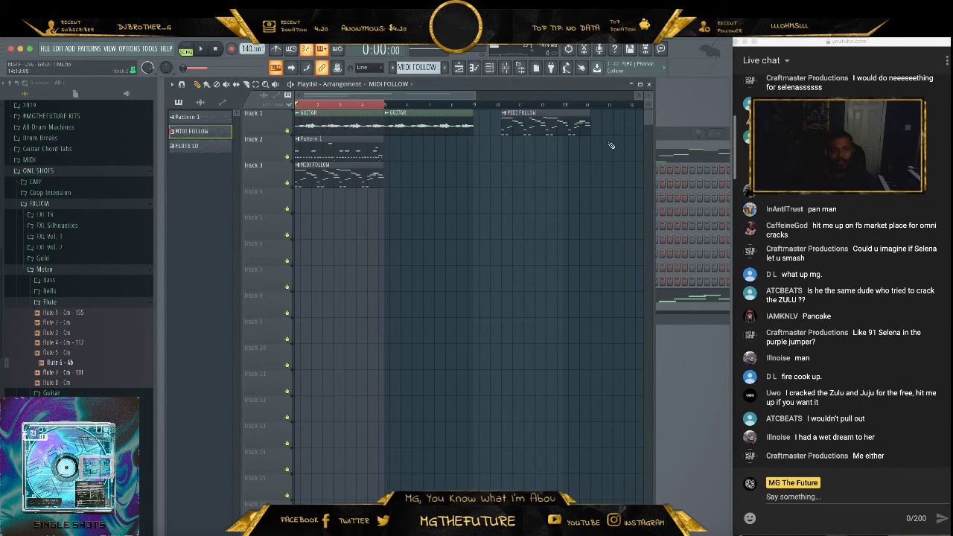
pyautogui.rightClick(564, 133)
# Paste the copied notes into the FLUTE channel of the FLUTE LO pattern and check them in the piano roll with a brief playback
pyautogui.click(222, 148)
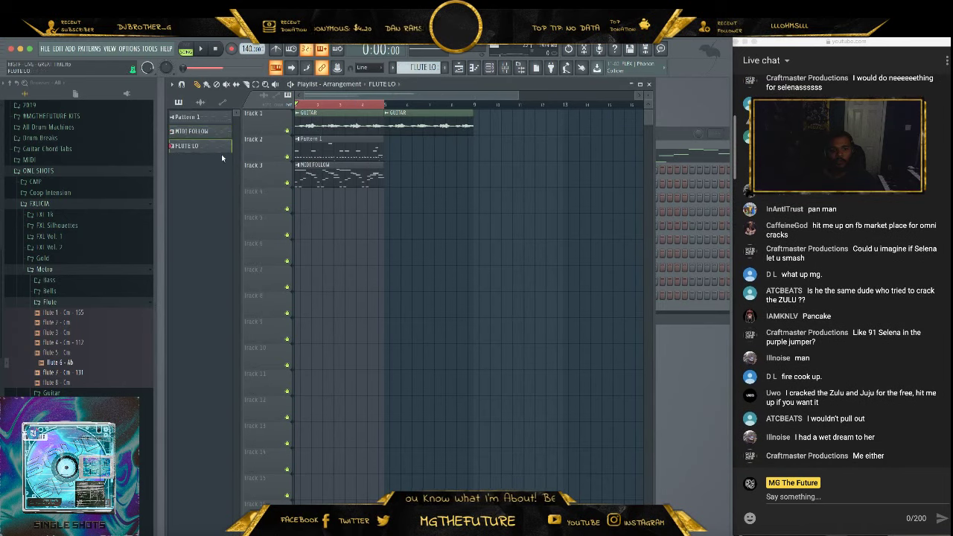
pyautogui.click(506, 69)
pyautogui.click(675, 139)
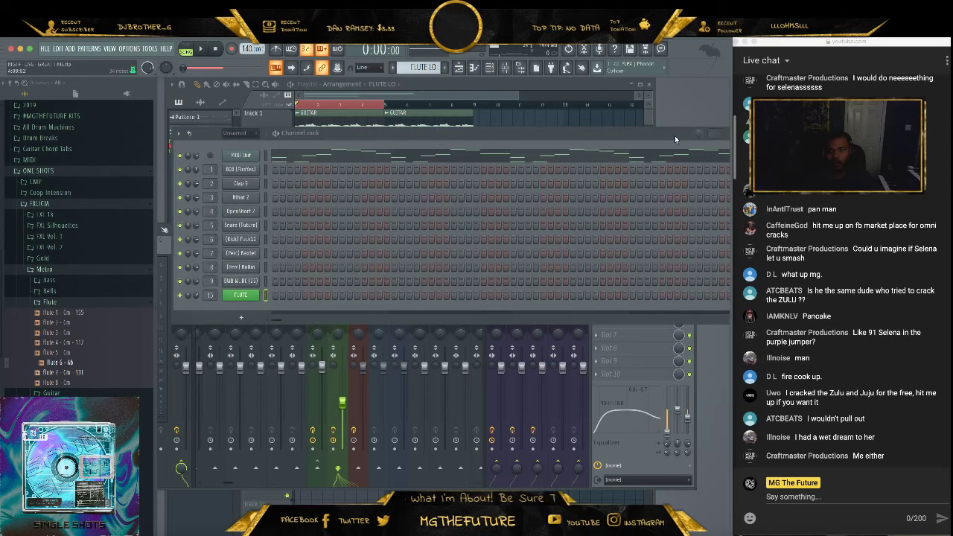
pyautogui.press('super+v')
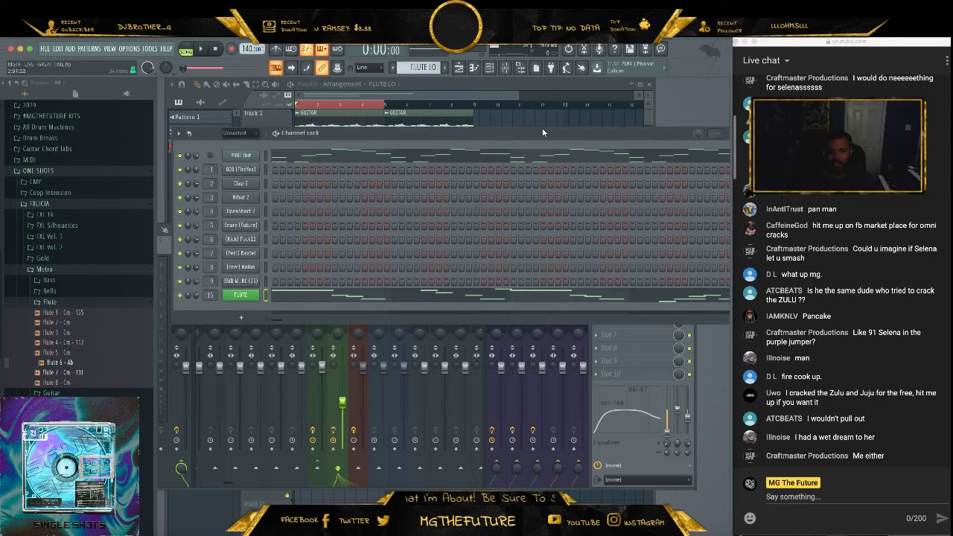
pyautogui.click(440, 299)
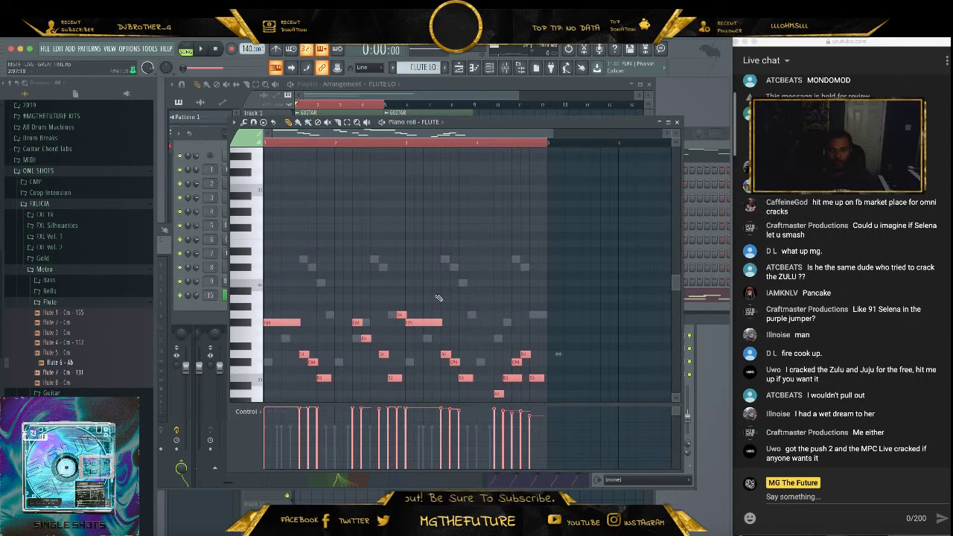
pyautogui.press('space')
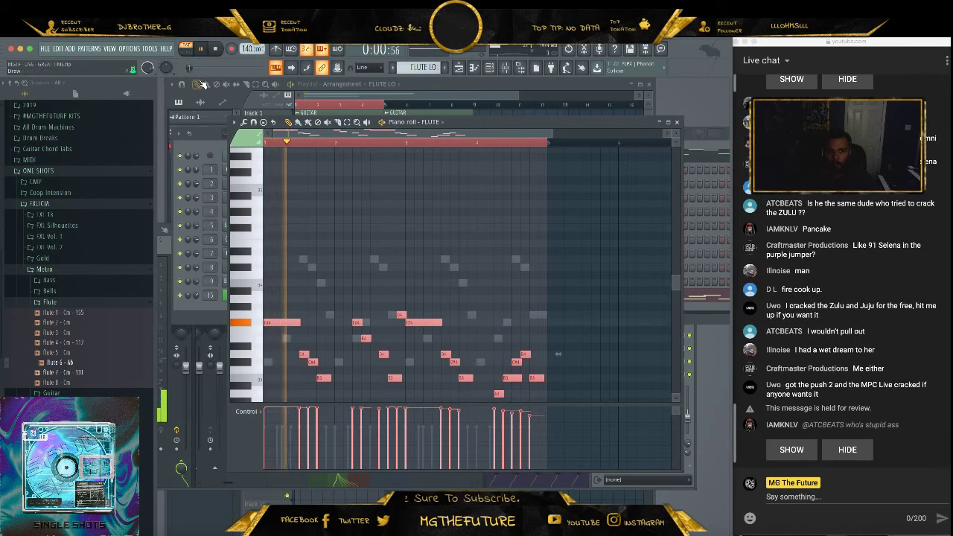
pyautogui.press('space')
pyautogui.click(678, 123)
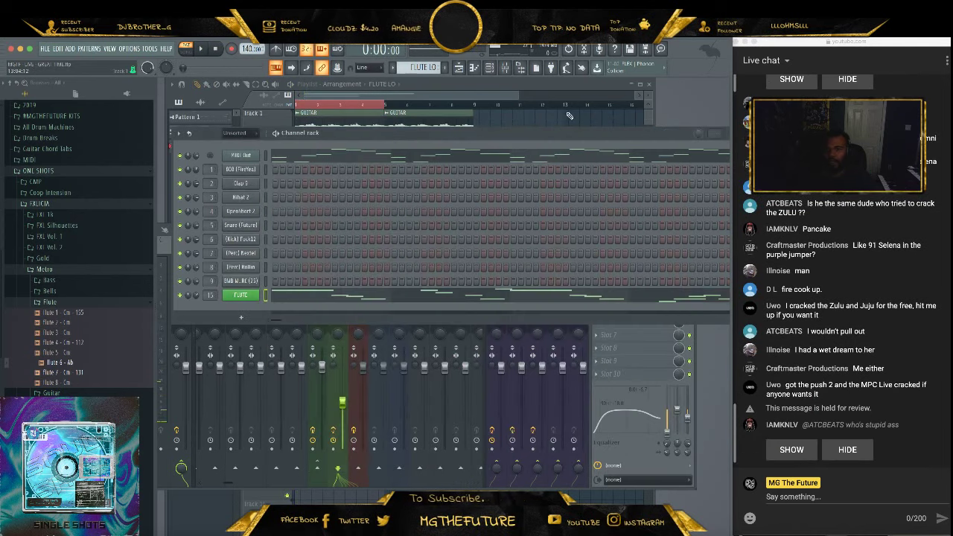
# Rename the MIDI FOLLOW pattern as FLUTE HI
pyautogui.rightClick(567, 114)
pyautogui.rightClick(192, 132)
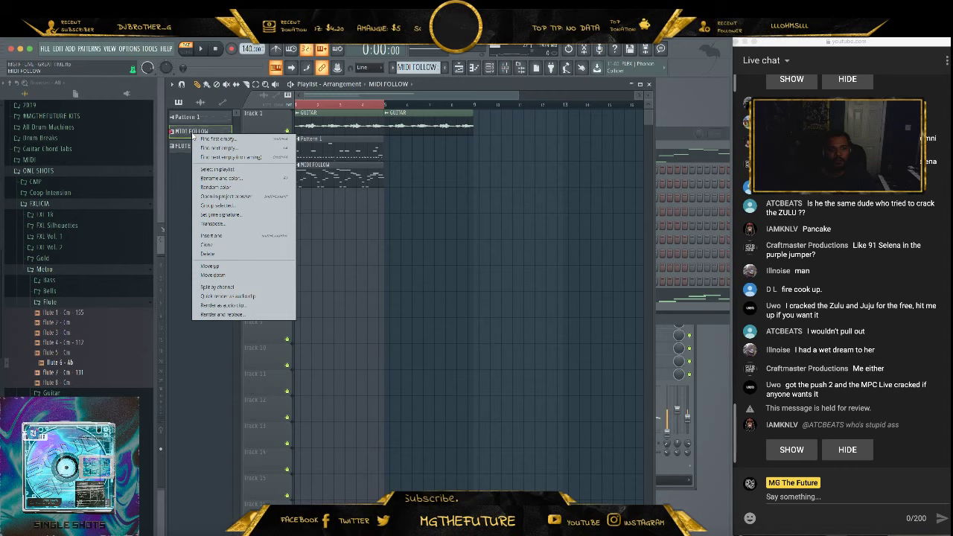
pyautogui.click(232, 180)
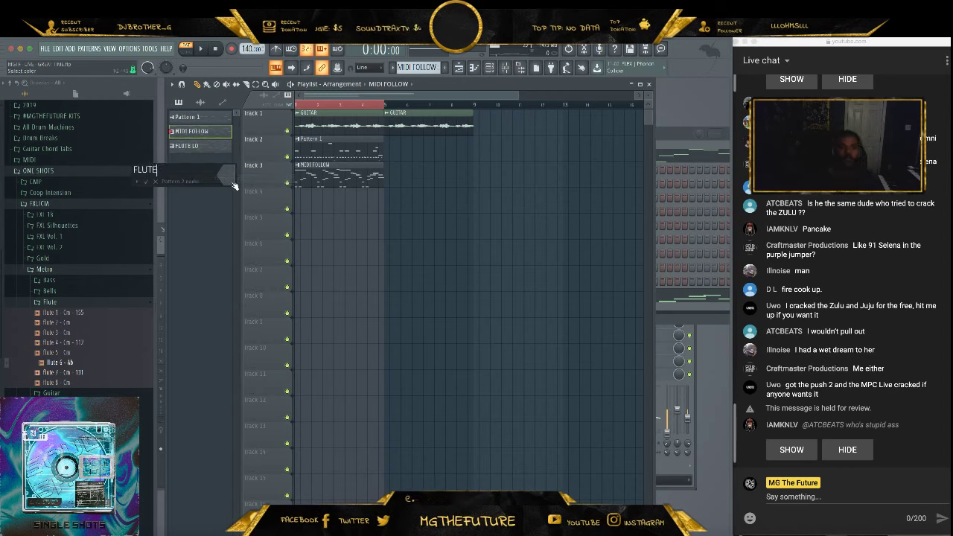
pyautogui.write('FLUTE HI')
pyautogui.press('Return')
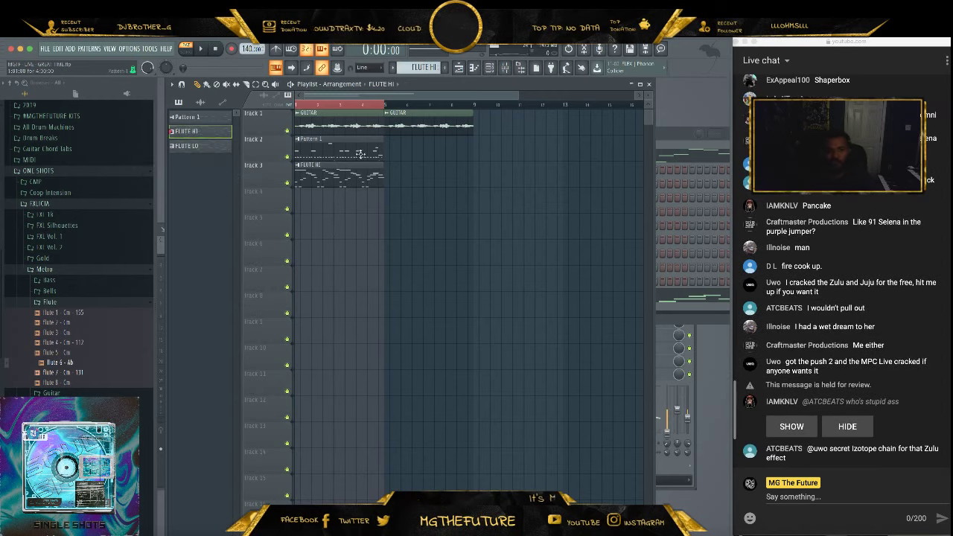
# Move the second guitar clip on playlist track 1 to bar 9 and place another guitar clip at bar 5
pyautogui.hotkey('ctrl', 'd')
pyautogui.moveTo(413, 120); pyautogui.dragTo(502, 128)
pyautogui.press('l')
pyautogui.click(390, 120)
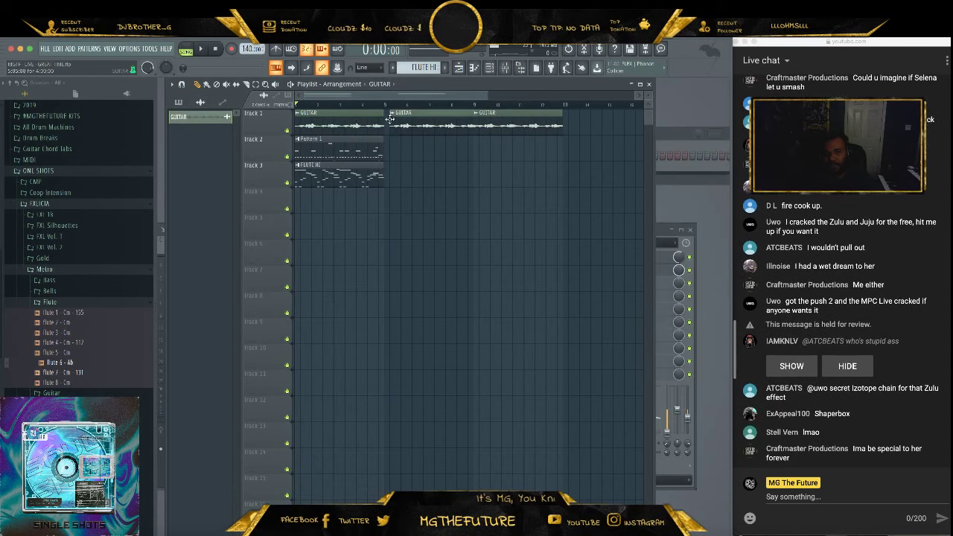
# Place Pattern 1 and FLUTE LO clips at bar 5 on tracks 2 and 3, and play bars 1 to 8 as a loop
pyautogui.click(346, 143)
pyautogui.click(430, 153)
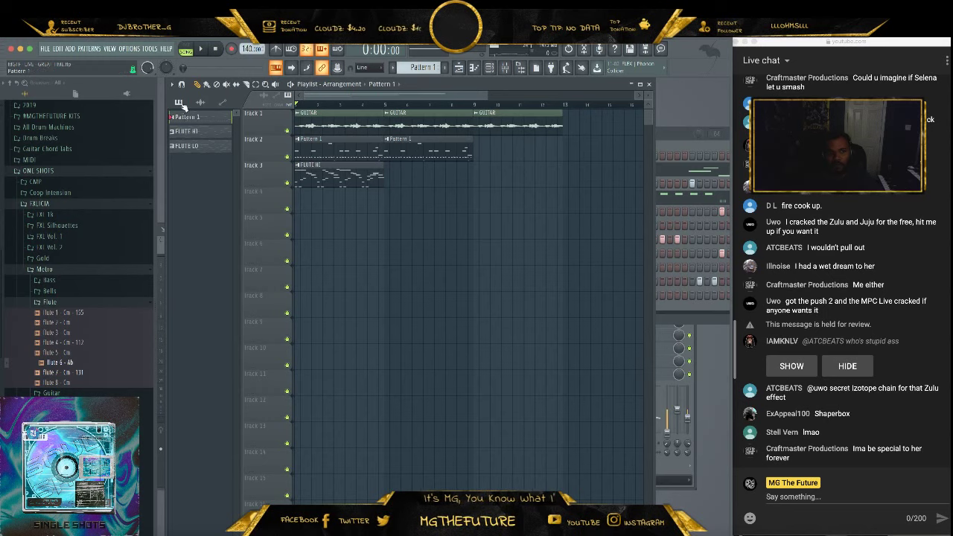
pyautogui.click(212, 145)
pyautogui.click(433, 175)
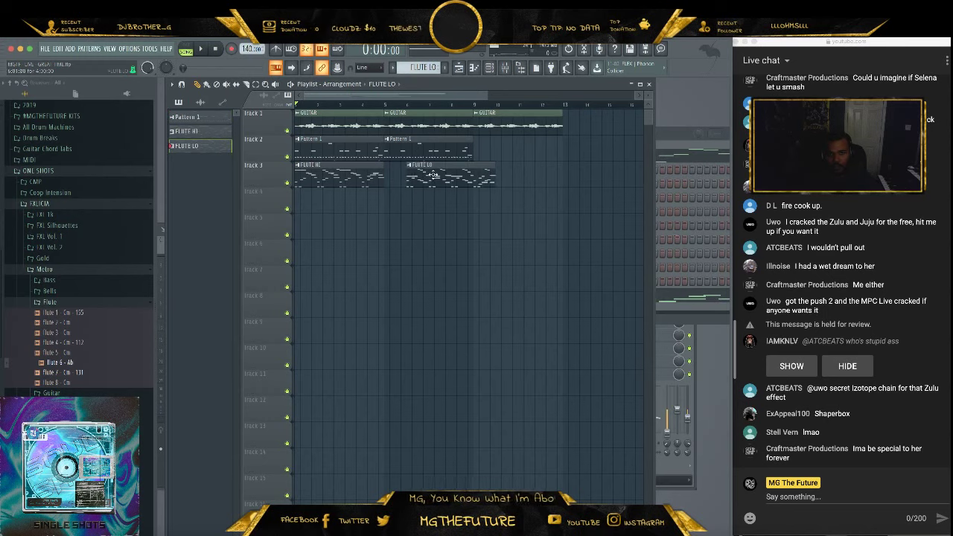
pyautogui.moveTo(474, 105); pyautogui.dragTo(296, 104)
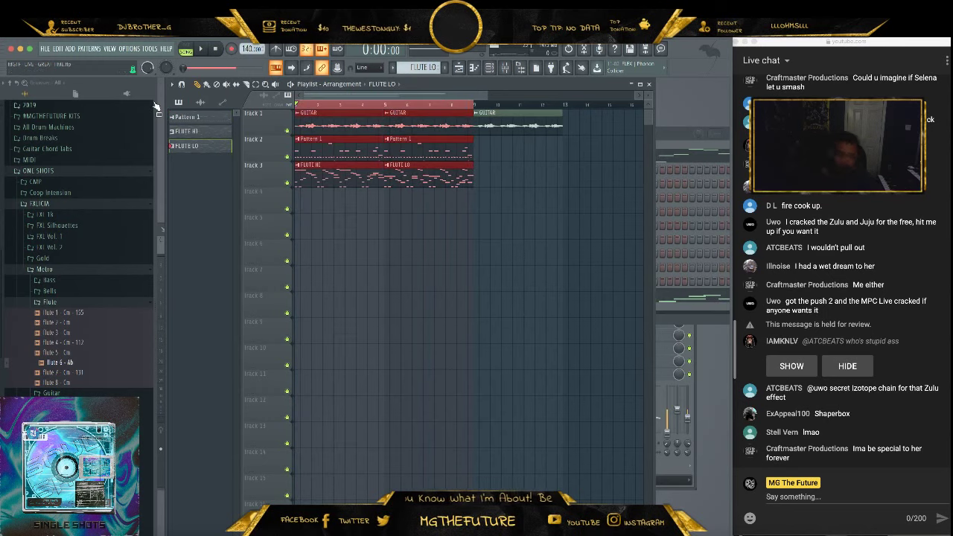
pyautogui.press('space')
# Save the project despite the trial version of Newtone in it, and stop playback
pyautogui.click(45, 50)
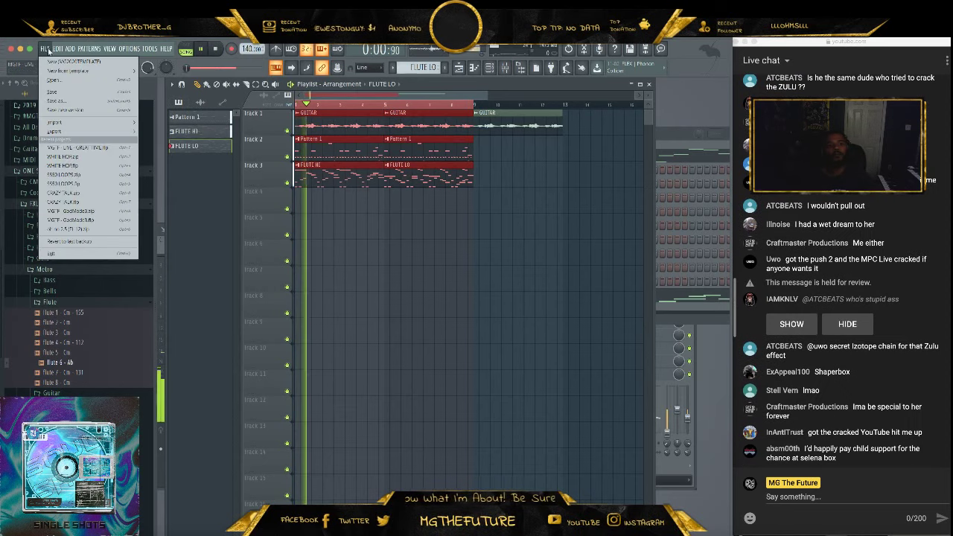
pyautogui.click(76, 93)
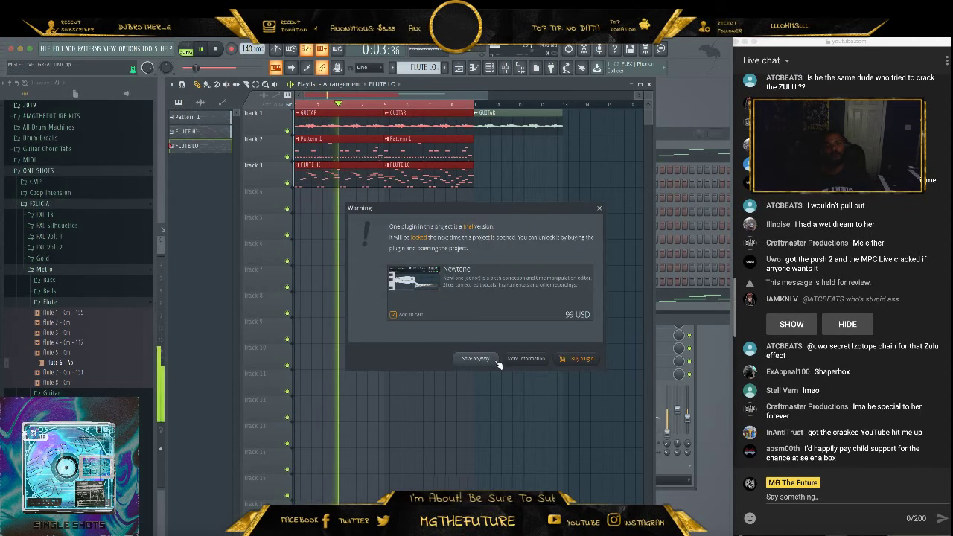
pyautogui.click(475, 358)
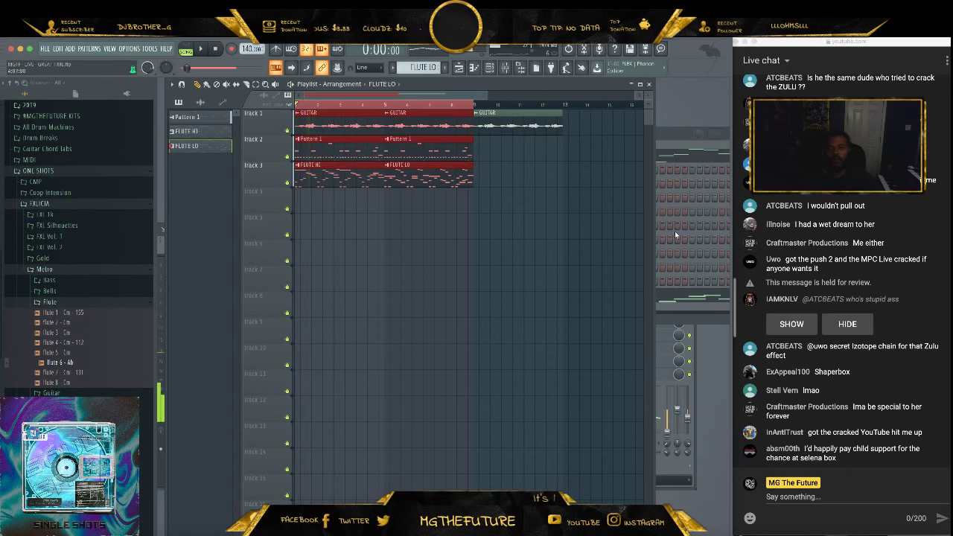
pyautogui.press('space')
# Lower the velocities of all the FLUTE channel's notes in the FLUTE HI pattern
pyautogui.press('F6')
pyautogui.click(637, 123)
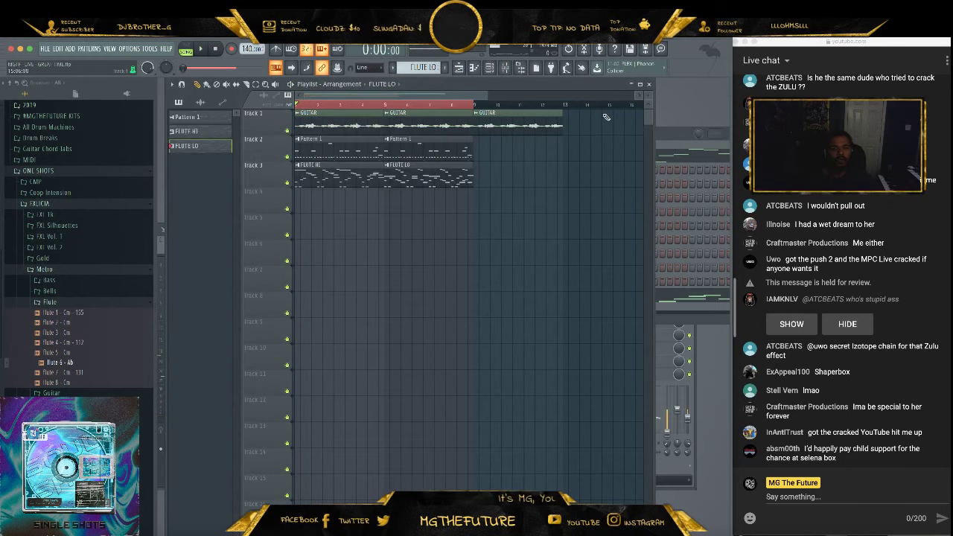
pyautogui.doubleClick(346, 184)
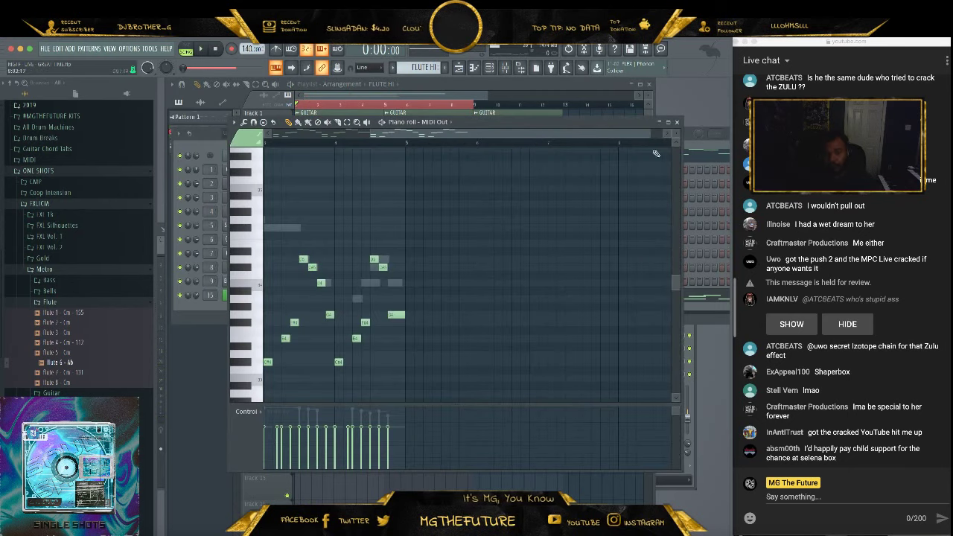
pyautogui.click(678, 123)
pyautogui.click(520, 297)
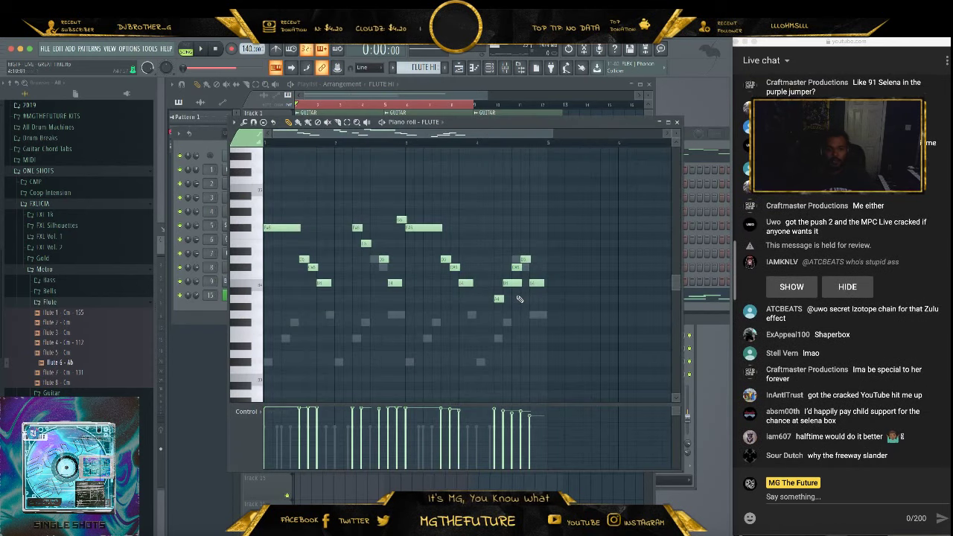
pyautogui.hotkey('ctrl', 'a')
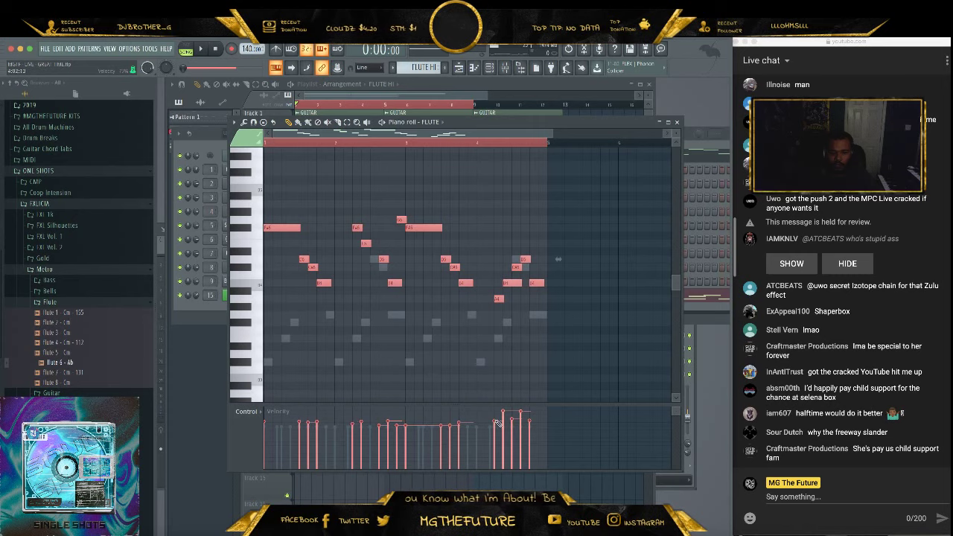
pyautogui.click(677, 122)
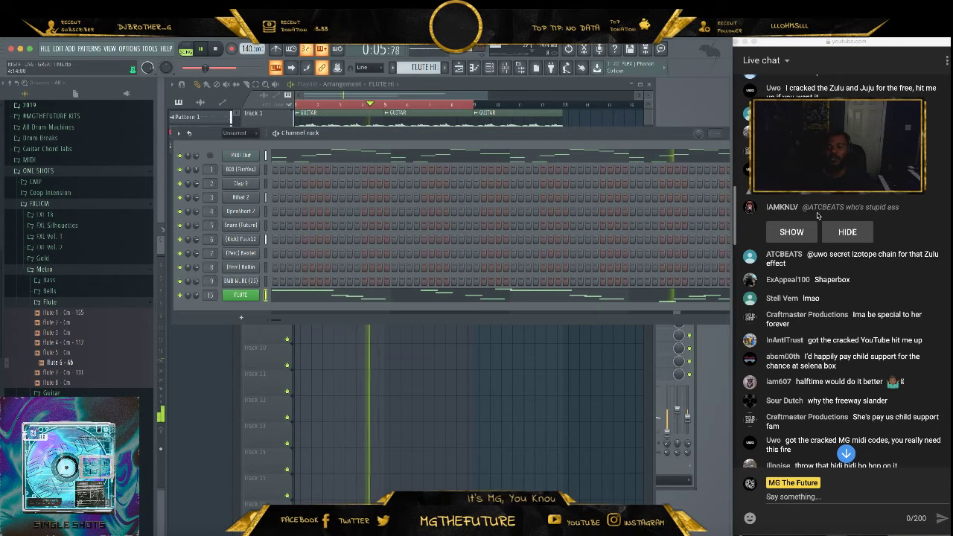
pyautogui.scroll(2, 828, 217)
pyautogui.scroll(1, 828, 216)
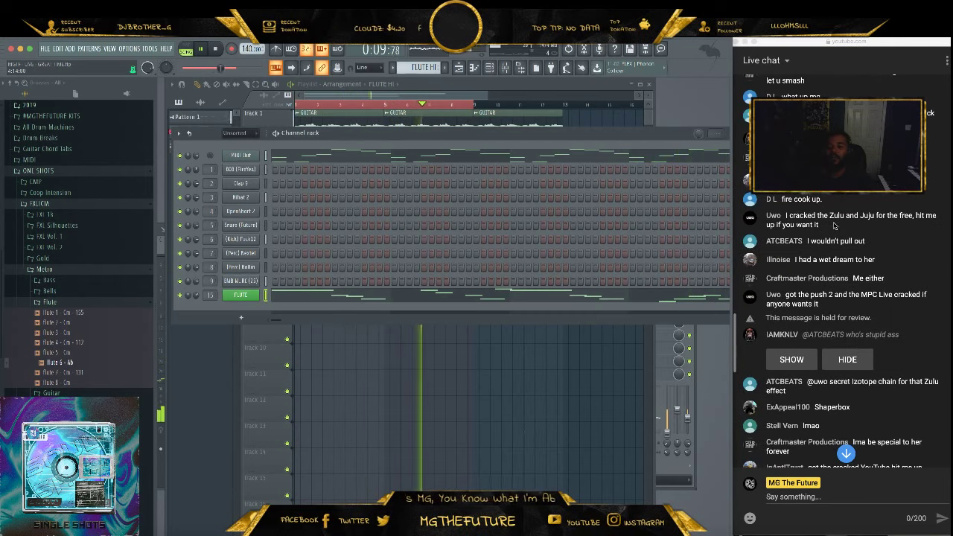
pyautogui.scroll(2, 834, 225)
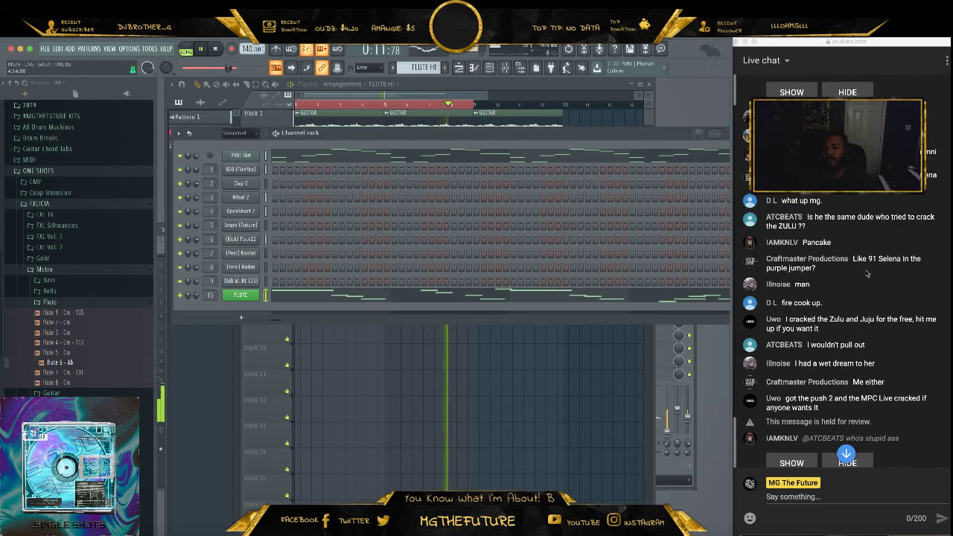
pyautogui.scroll(4, 866, 268)
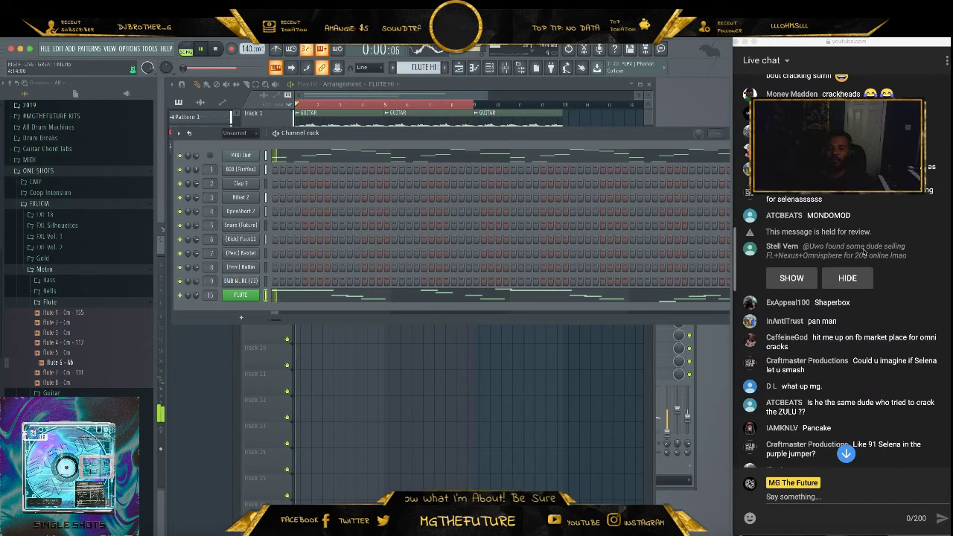
pyautogui.scroll(1, 862, 252)
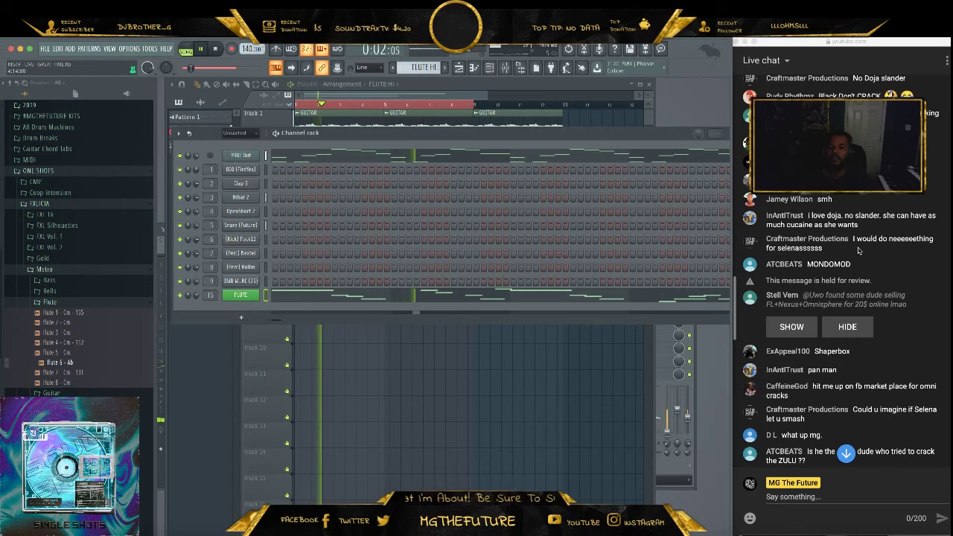
pyautogui.scroll(6, 864, 259)
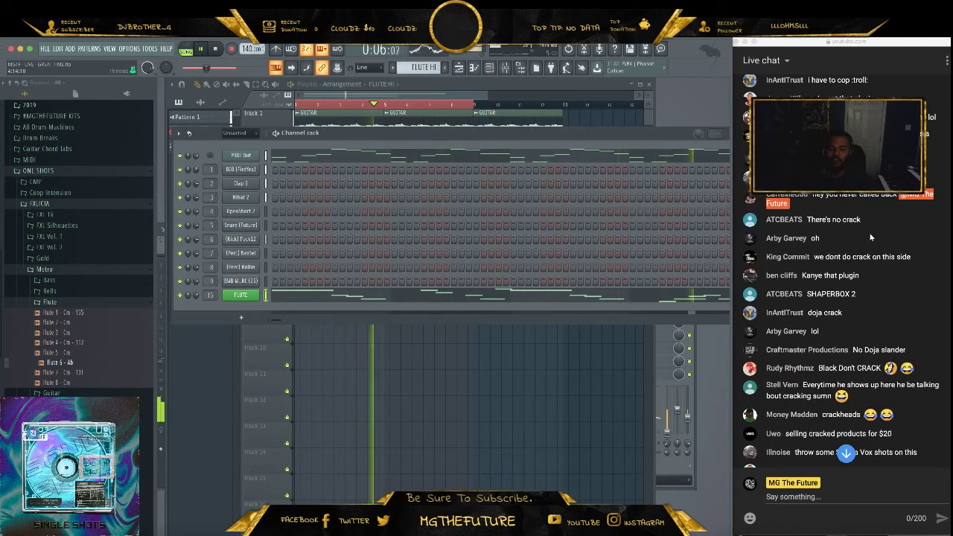
pyautogui.scroll(-10, 871, 236)
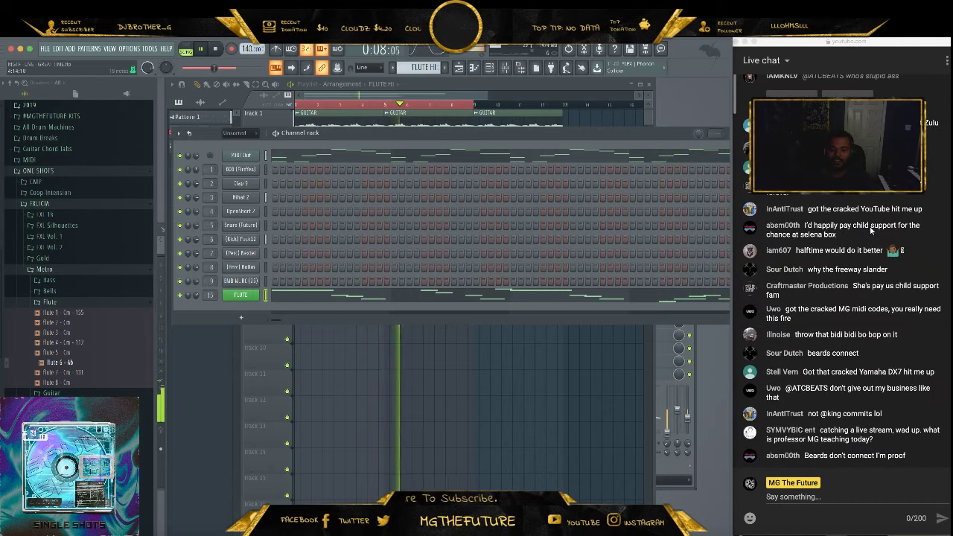
pyautogui.press('space')
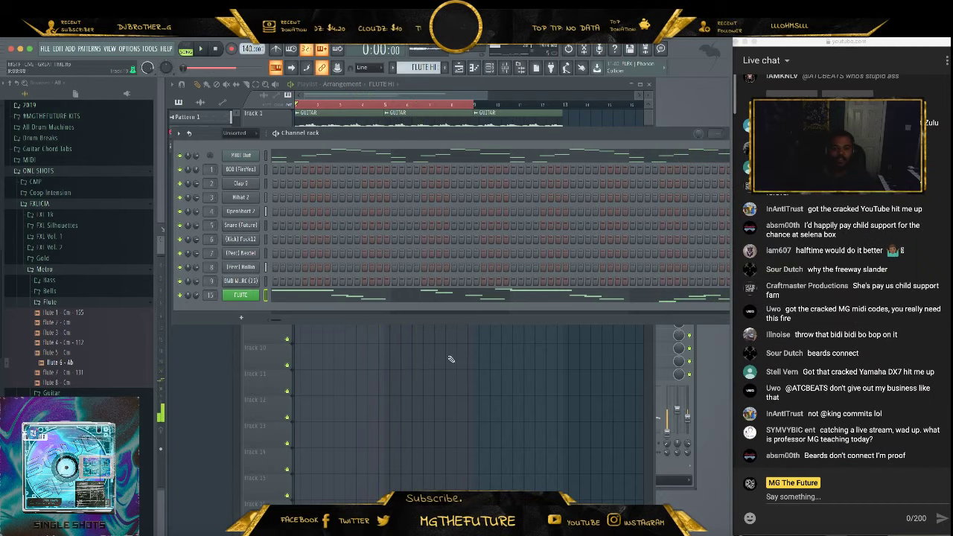
# Select bars 1 to 4 of the playlist as the loop and move the channel rack below the playlist clips
pyautogui.click(489, 68)
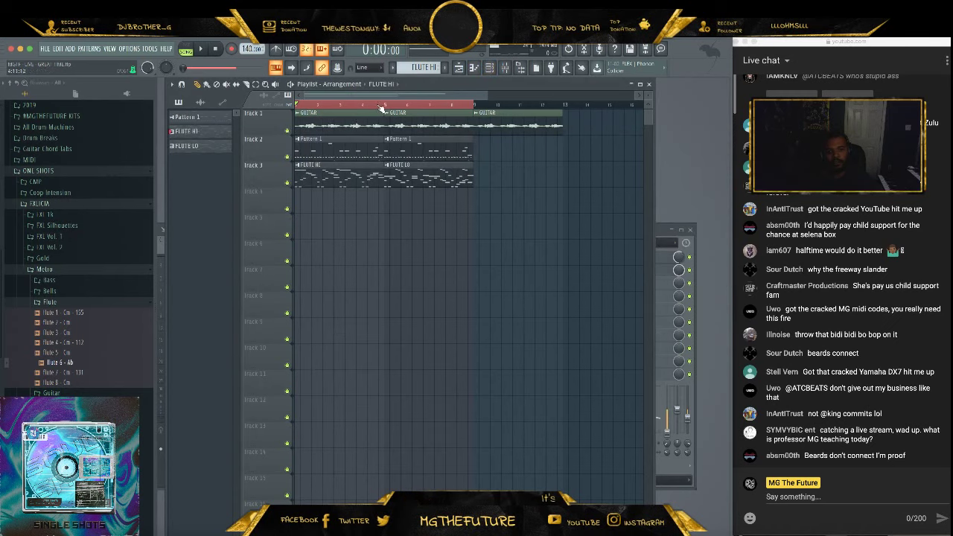
pyautogui.moveTo(381, 109); pyautogui.dragTo(289, 97)
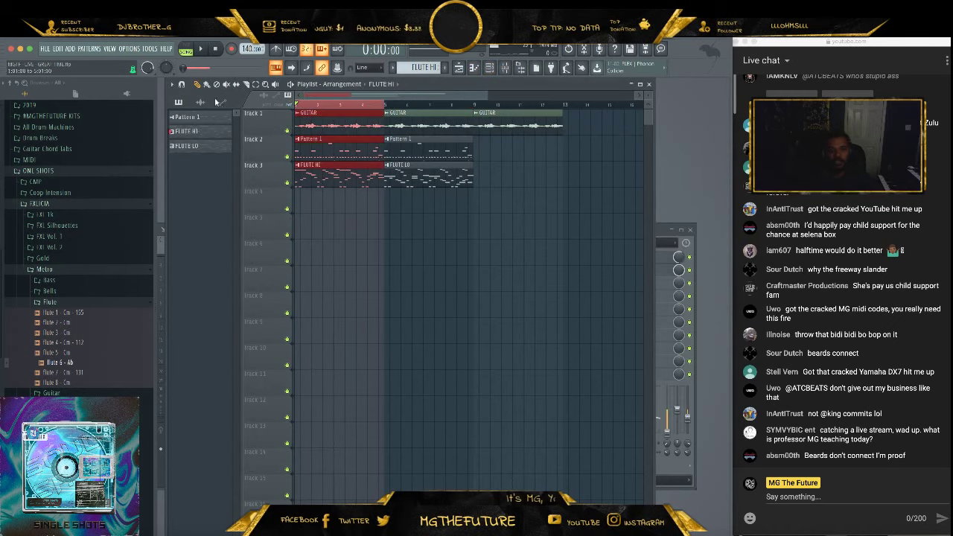
pyautogui.click(492, 69)
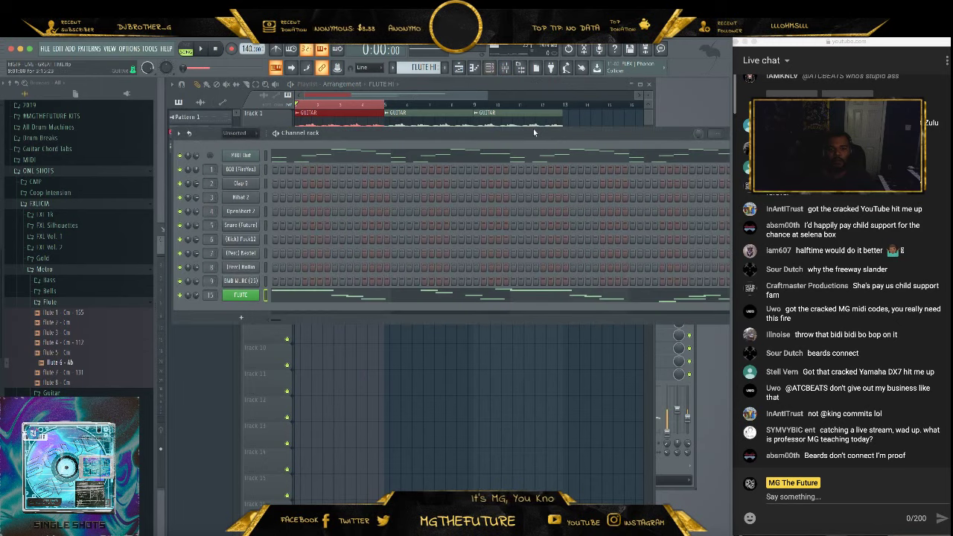
pyautogui.moveTo(533, 129); pyautogui.dragTo(550, 238)
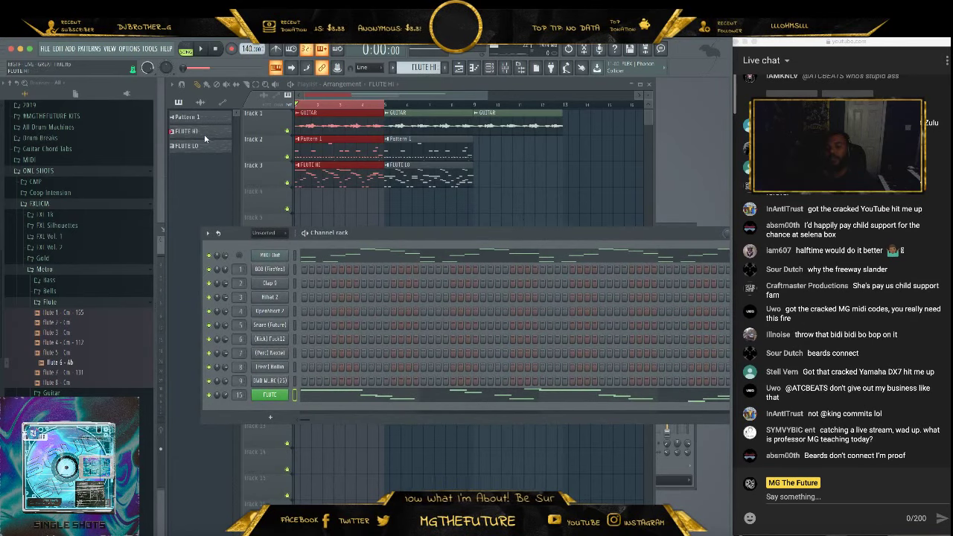
# Find the MGSS - Vox 4 sample in the MGTF - SOUL SHOT one-shots folder and add it as a new channel below FLUTE
pyautogui.click(56, 206)
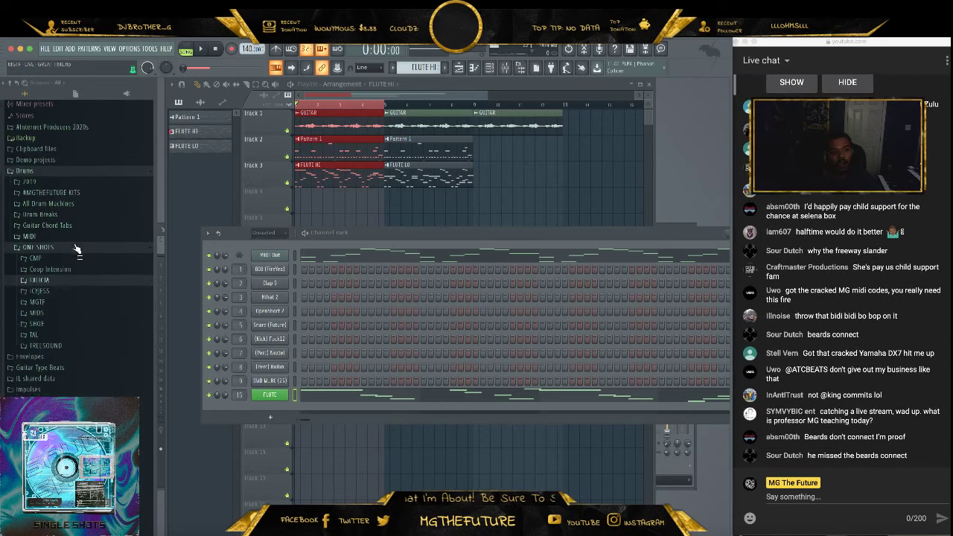
pyautogui.click(75, 305)
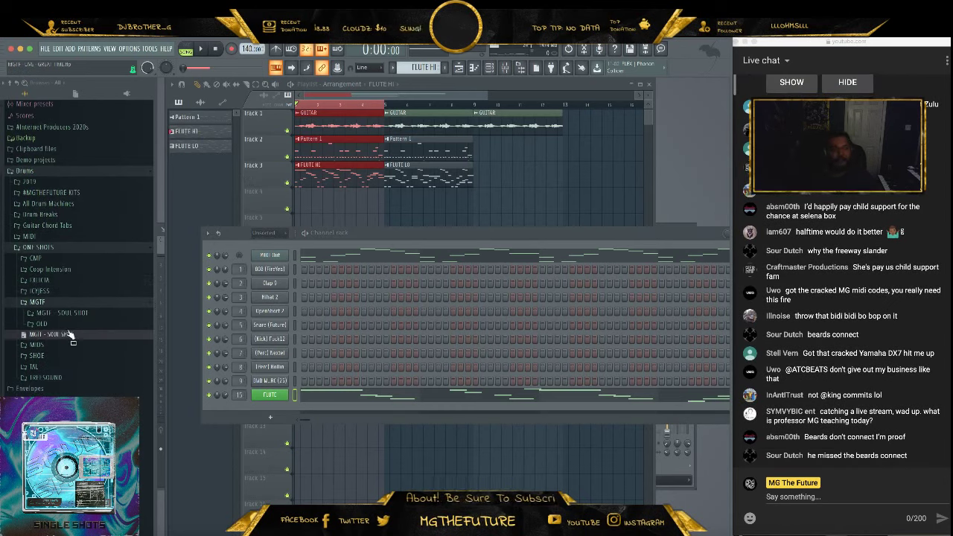
pyautogui.click(75, 314)
pyautogui.click(74, 325)
pyautogui.scroll(-8, 83, 350)
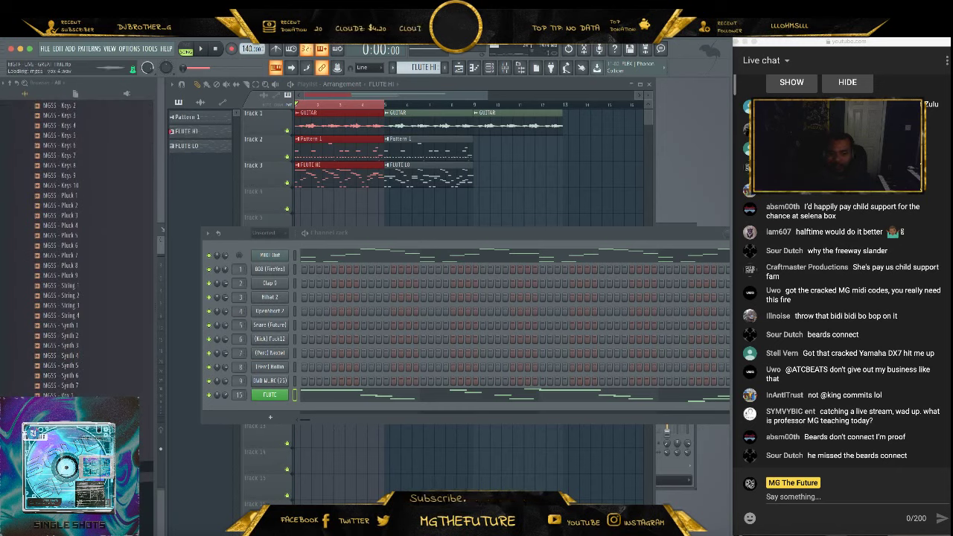
pyautogui.moveTo(280, 414); pyautogui.dragTo(273, 415)
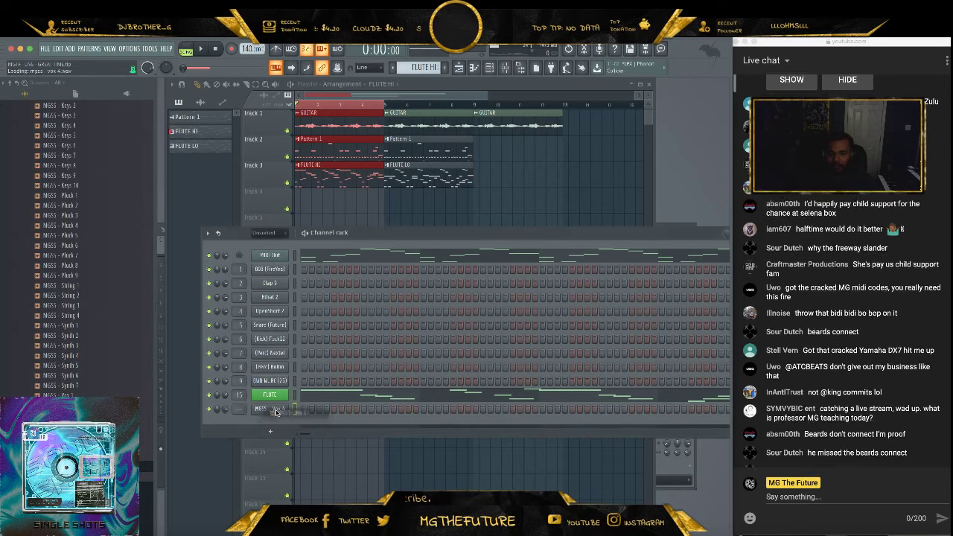
# Mute playlist track 2 and open the MGSS - Vox 4 channel in the piano roll while the loop plays
pyautogui.click(288, 157)
pyautogui.click(682, 228)
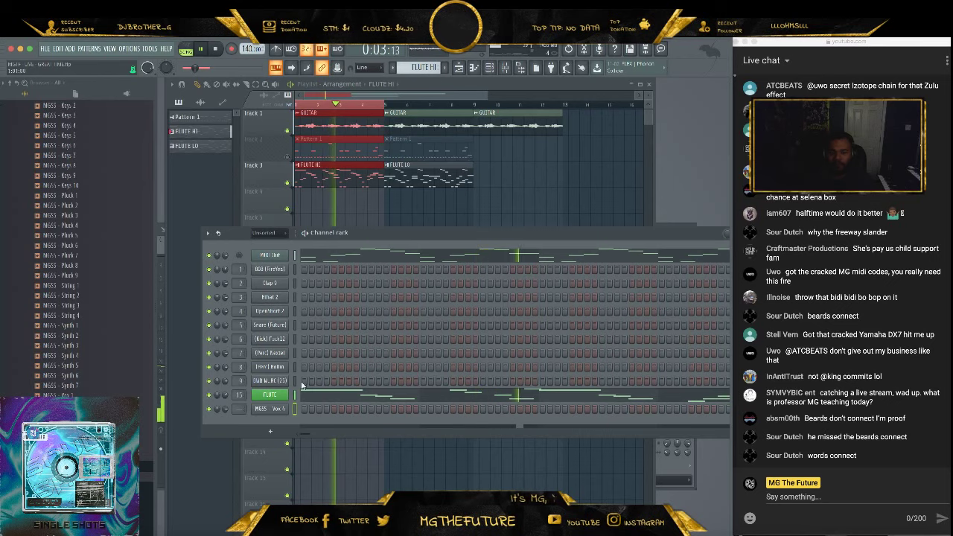
pyautogui.rightClick(276, 410)
pyautogui.click(303, 406)
pyautogui.scroll(-3, 298, 335)
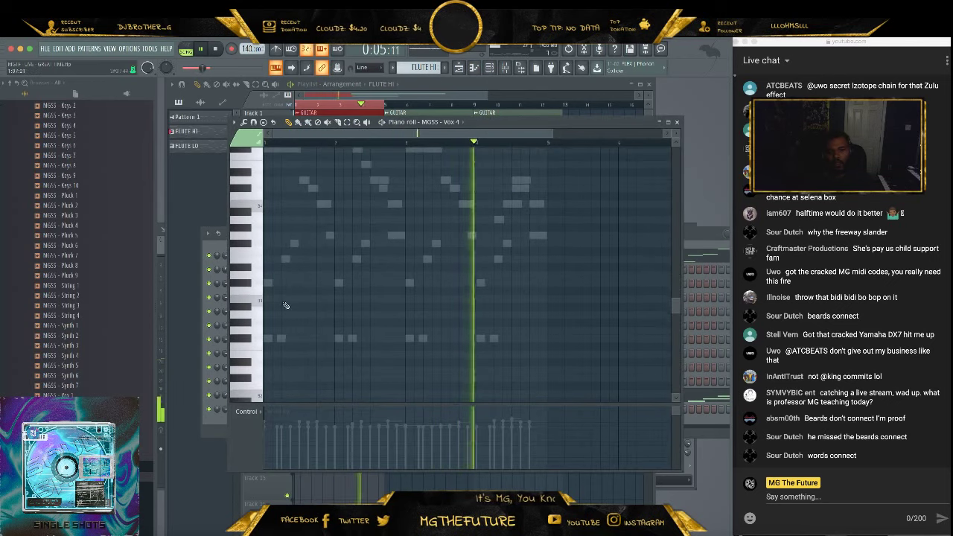
# Draw an F# note slightly under one bar long at the start of the Vox 4 piano roll and raise it two octaves
pyautogui.click(271, 283)
pyautogui.moveTo(283, 284); pyautogui.dragTo(273, 344)
pyautogui.hotkey('ctrl', 'Up')
pyautogui.hotkey('ctrl', 'Up')
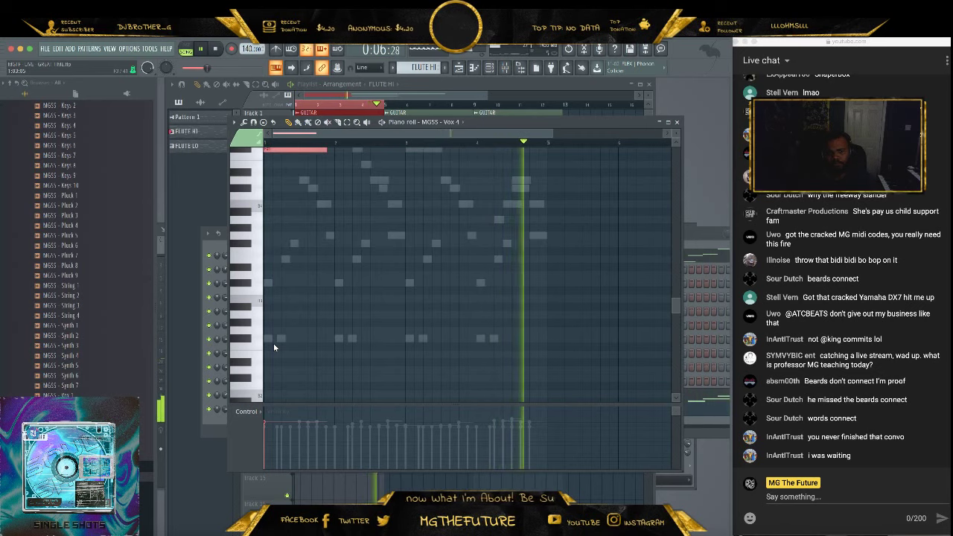
pyautogui.scroll(5, 382, 242)
# Add A and C# notes of equal length above the F# to form a chord, and audition it briefly
pyautogui.press('space')
pyautogui.click(271, 282)
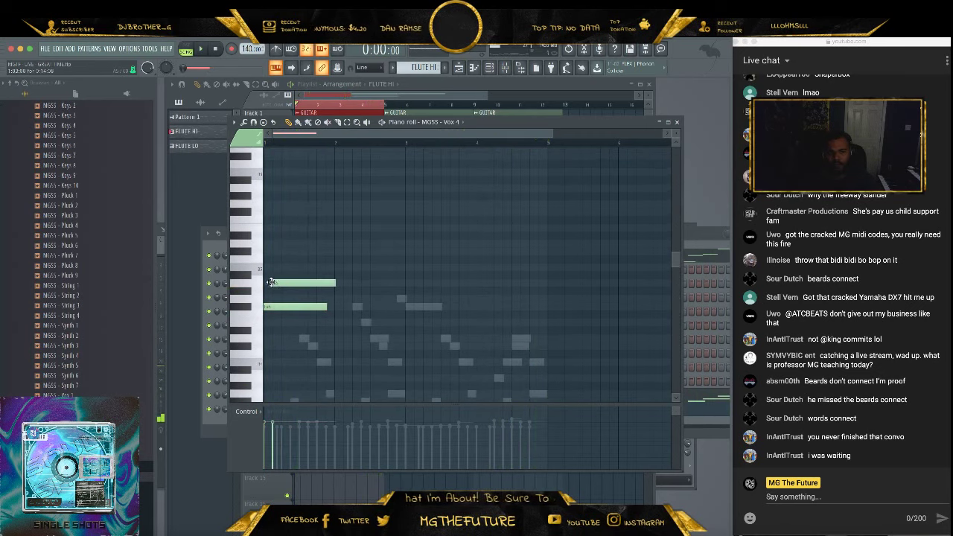
pyautogui.moveTo(275, 283); pyautogui.dragTo(265, 251)
pyautogui.press('space')
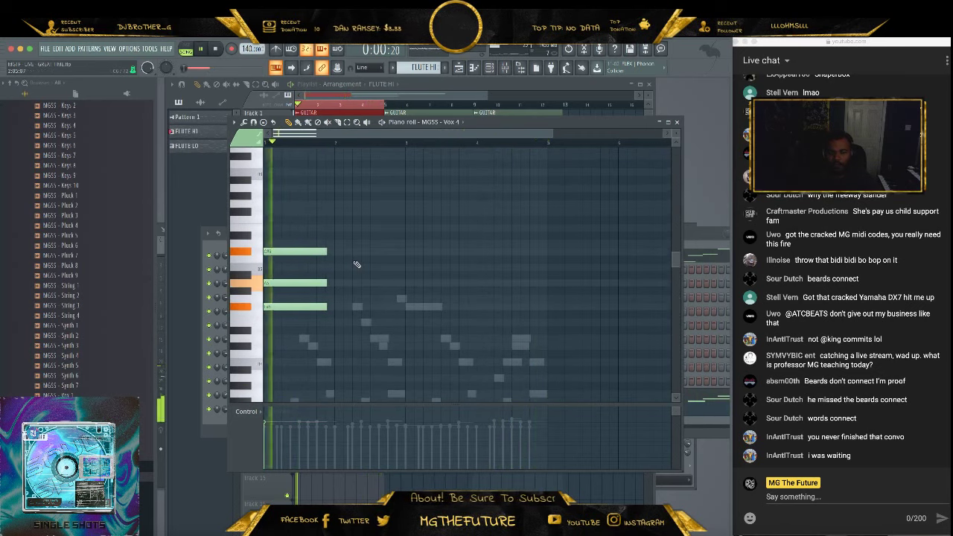
pyautogui.press('space')
# Lower the chord's top C# note by one octave and play the chord back
pyautogui.moveTo(362, 244); pyautogui.dragTo(310, 250)
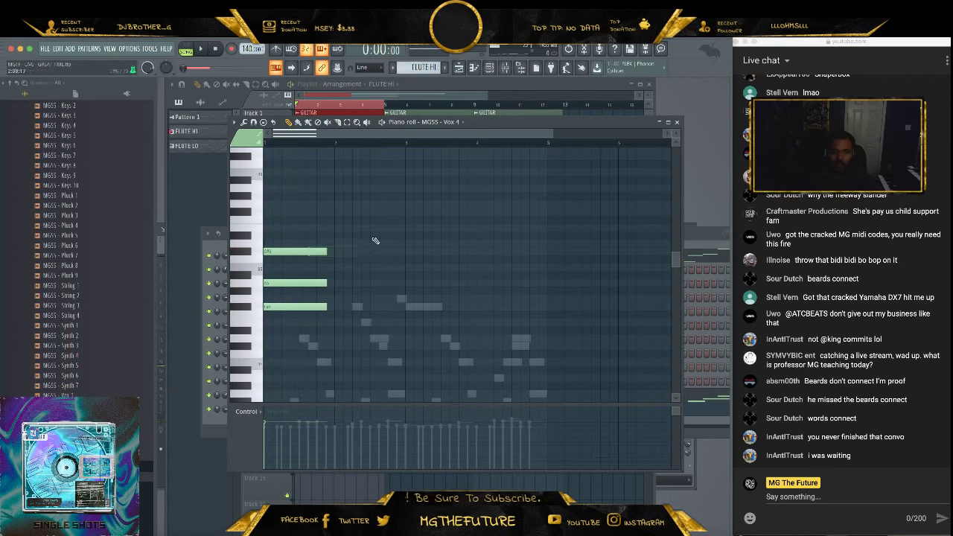
pyautogui.moveTo(373, 237); pyautogui.dragTo(266, 261)
pyautogui.press('super+Down')
pyautogui.press('space')
pyautogui.keyDown('super'); pyautogui.click(493, 288); pyautogui.keyUp('super')
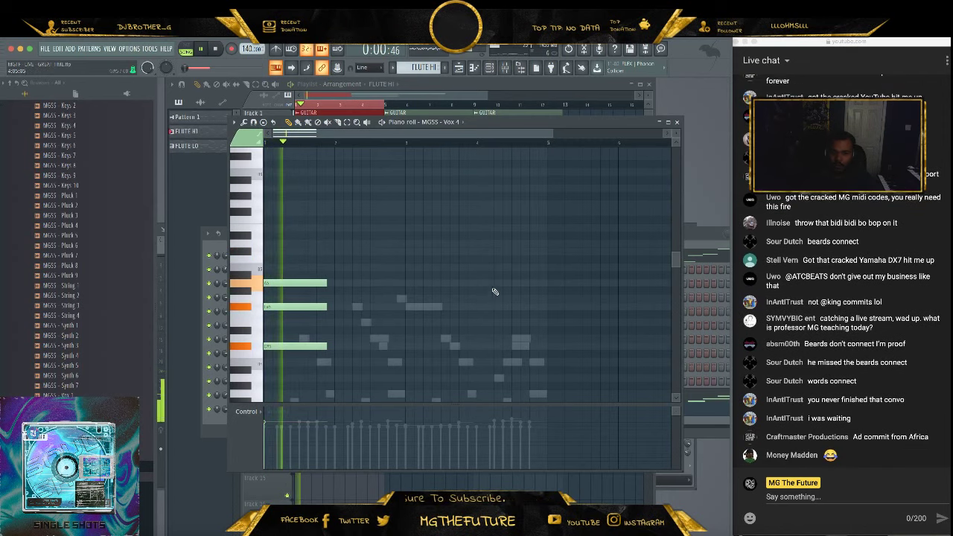
pyautogui.scroll(-3, 454, 257)
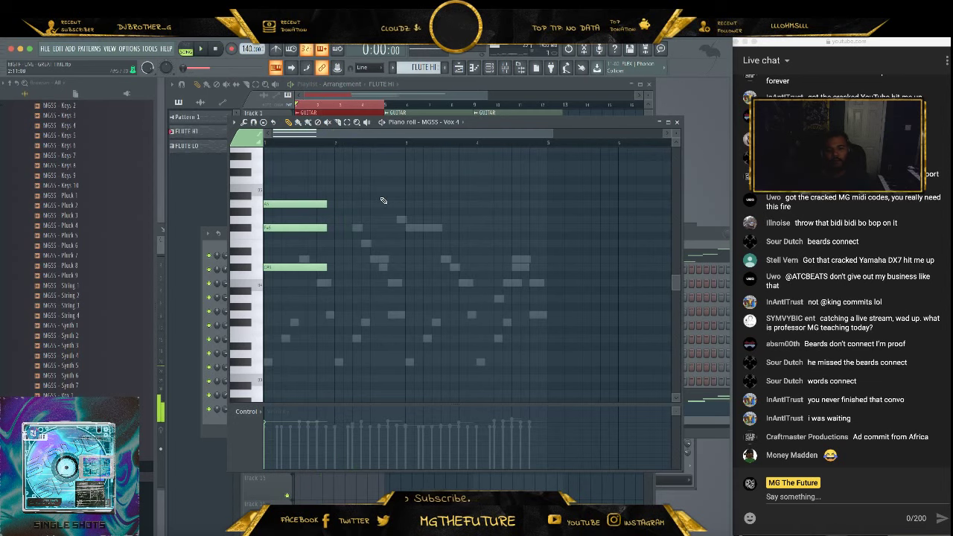
# Duplicate the Vox 4 chord to bar 3, lower the copy's top A note by one octave, and play the result back
pyautogui.moveTo(379, 176); pyautogui.dragTo(416, 267)
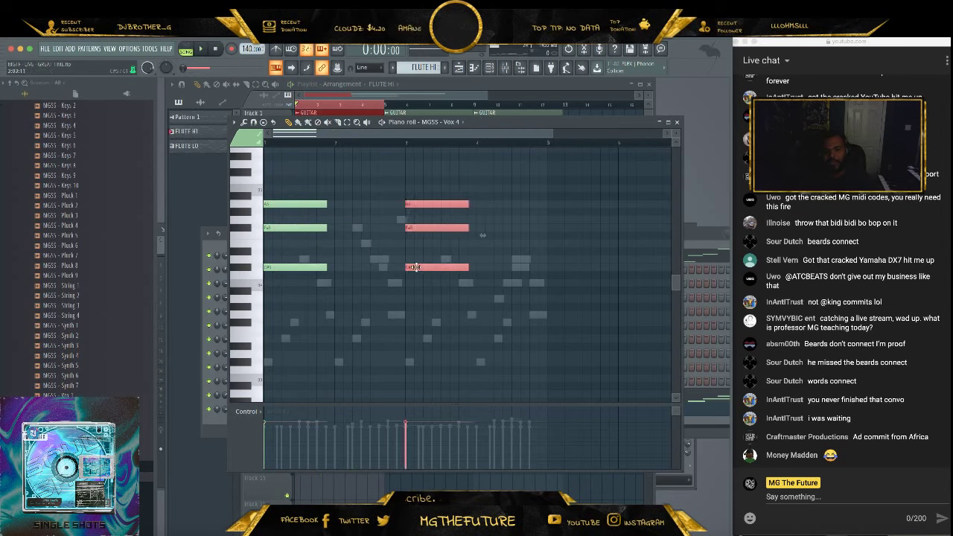
pyautogui.keyDown('super'); pyautogui.click(504, 257); pyautogui.keyUp('super')
pyautogui.moveTo(492, 225); pyautogui.dragTo(416, 242)
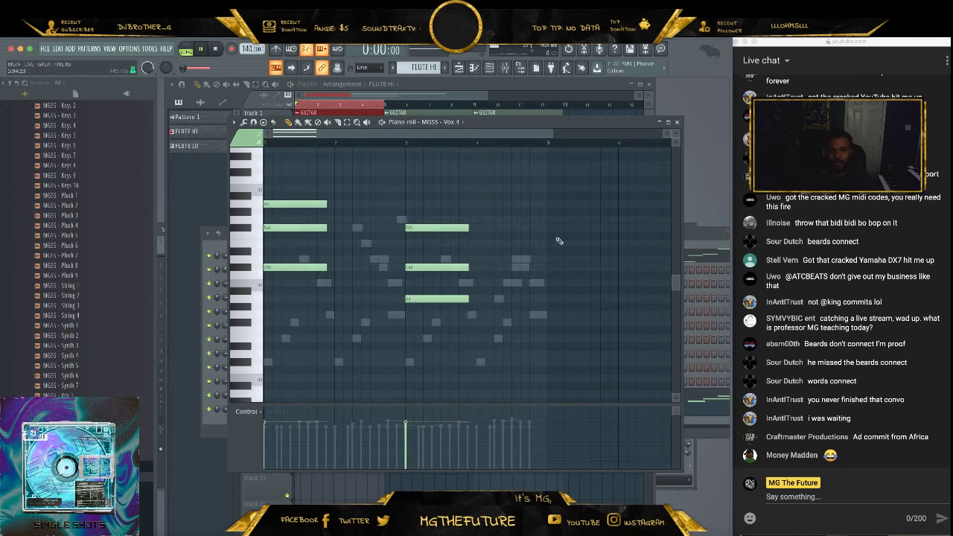
pyautogui.press('space')
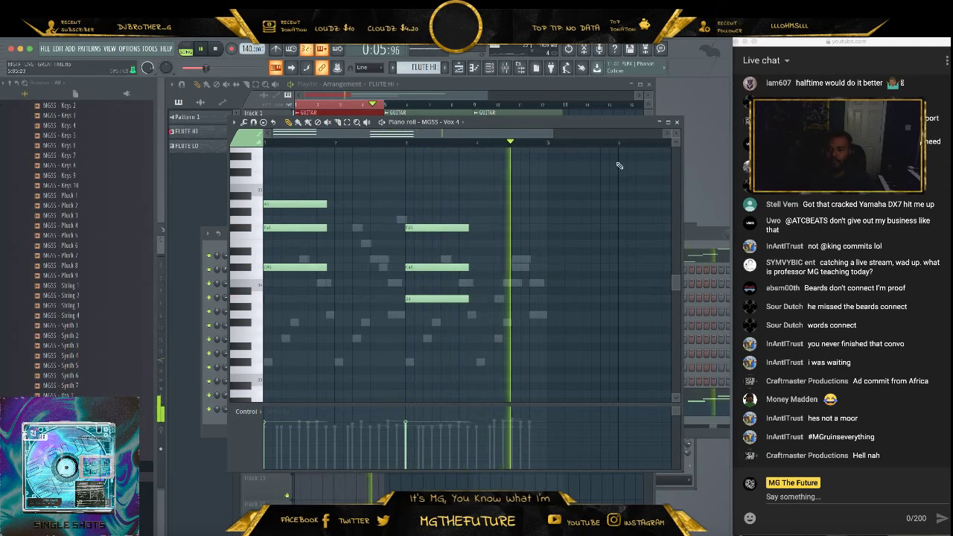
pyautogui.click(677, 122)
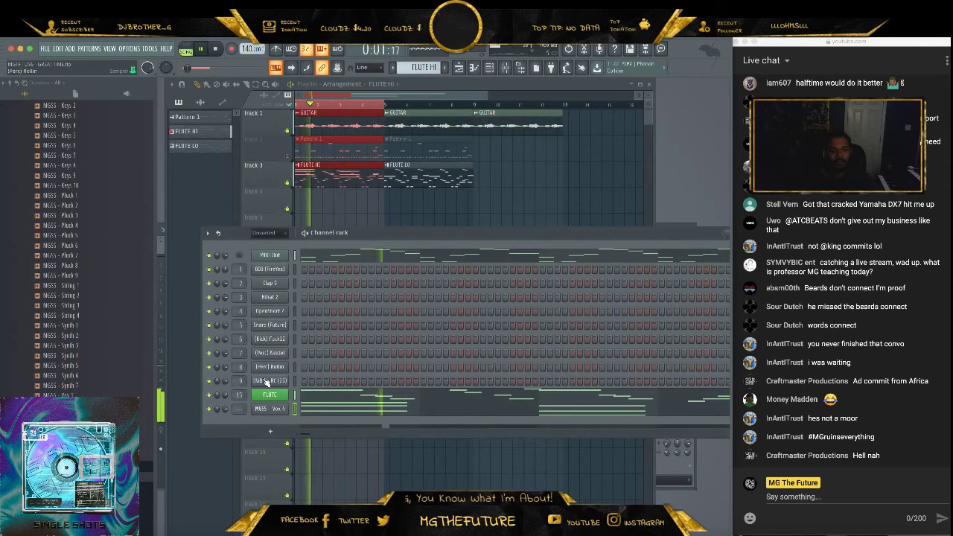
pyautogui.press('space')
# Rename the MGSS - Vox 4 channel to VOX and give it a purple colour
pyautogui.rightClick(280, 415)
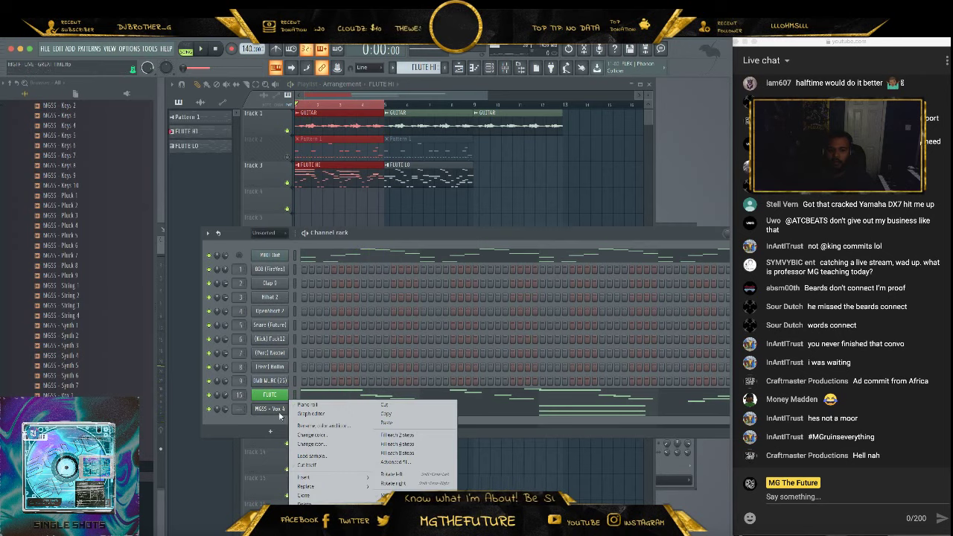
pyautogui.click(337, 426)
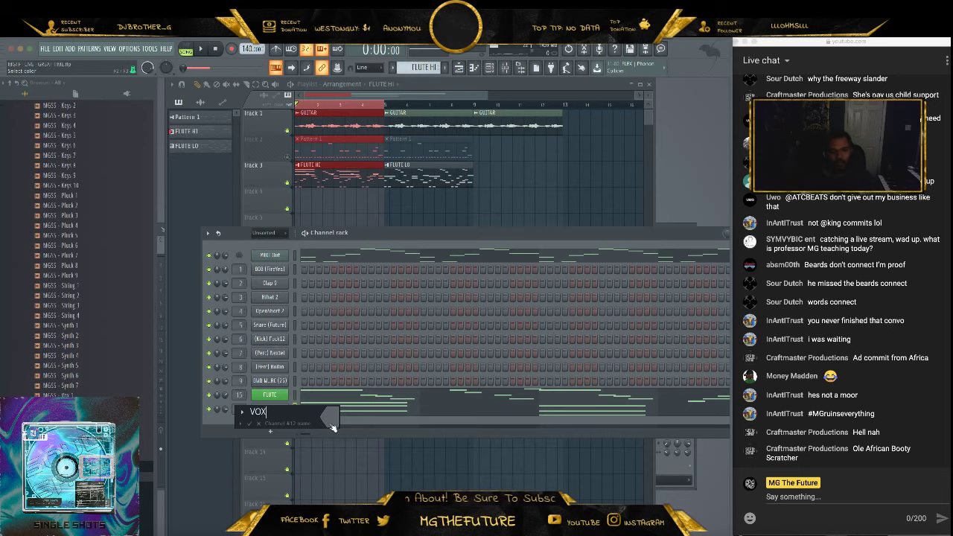
pyautogui.click(332, 427)
pyautogui.click(408, 409)
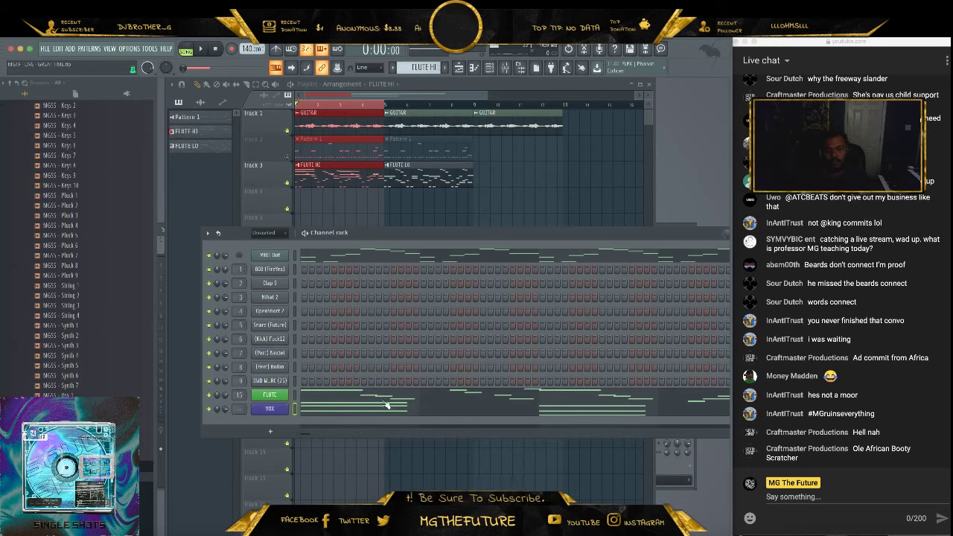
# Route the VOX channel to mixer track 13, lowering its level and rolling off its low end
pyautogui.click(504, 69)
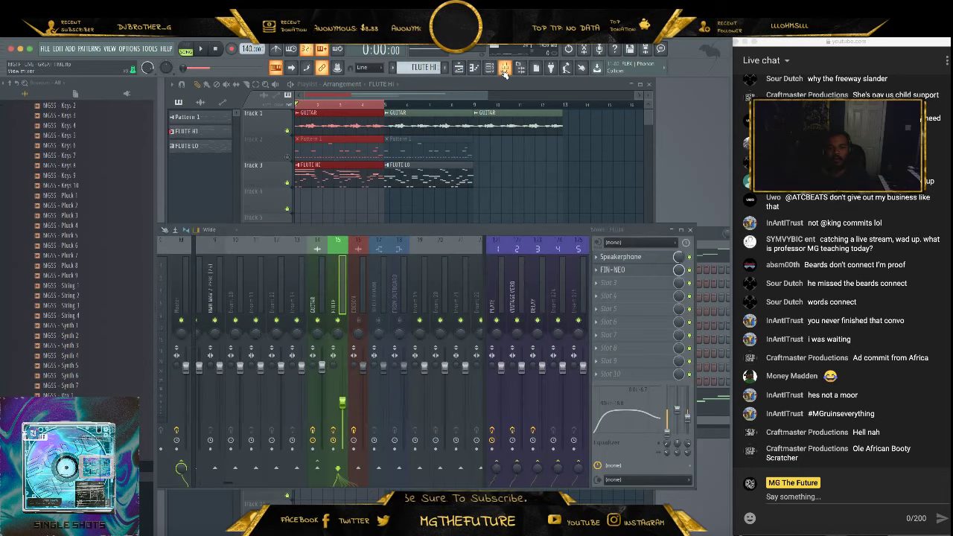
pyautogui.rightClick(305, 310)
pyautogui.moveTo(350, 333)
pyautogui.click(432, 337)
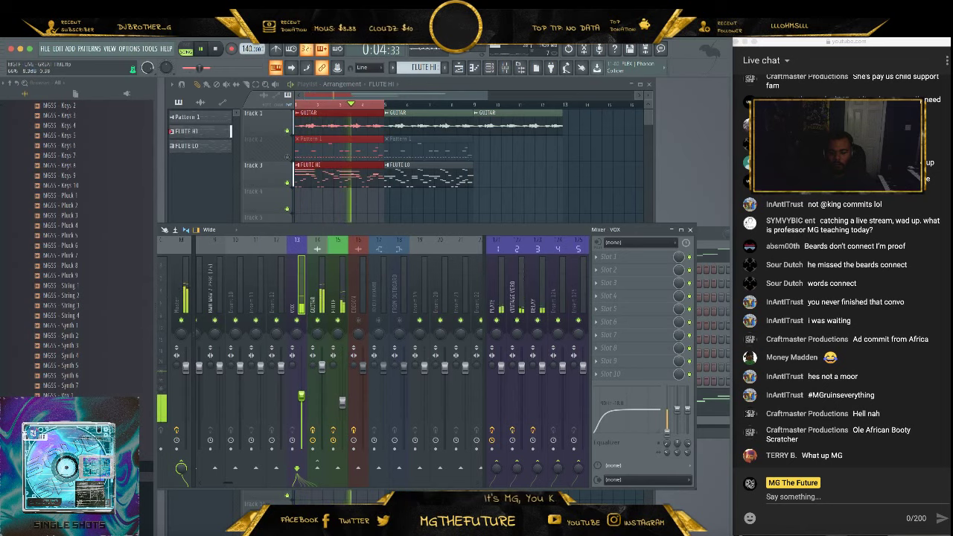
pyautogui.click(689, 230)
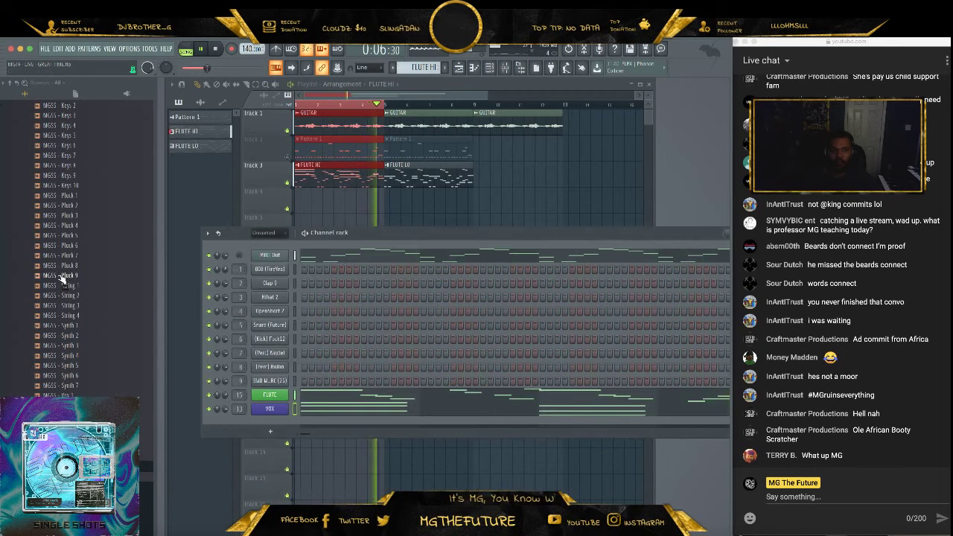
# Add the MGSS - Pluck 5 sample as a new channel and paste the MIDI Out melody into it
pyautogui.scroll(10, 82, 283)
pyautogui.scroll(-10, 110, 283)
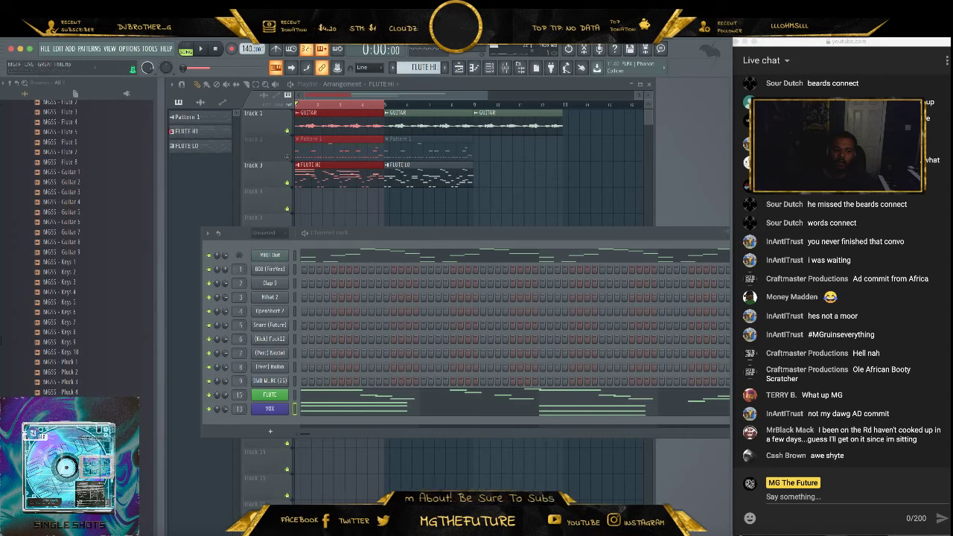
pyautogui.moveTo(262, 423)
pyautogui.mouseDown()
pyautogui.moveTo(276, 432)
pyautogui.moveTo(275, 422)
pyautogui.mouseUp()
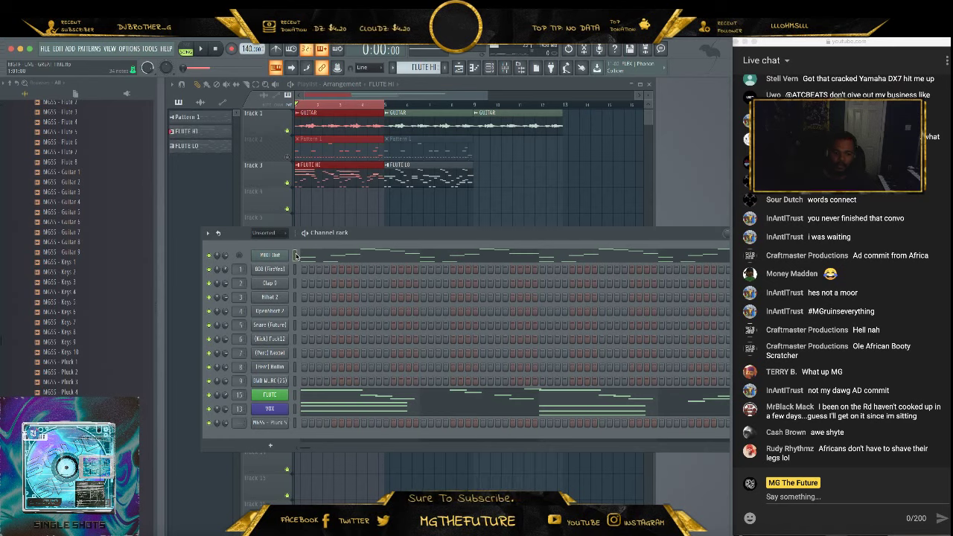
pyautogui.click(295, 425)
pyautogui.press('super+v')
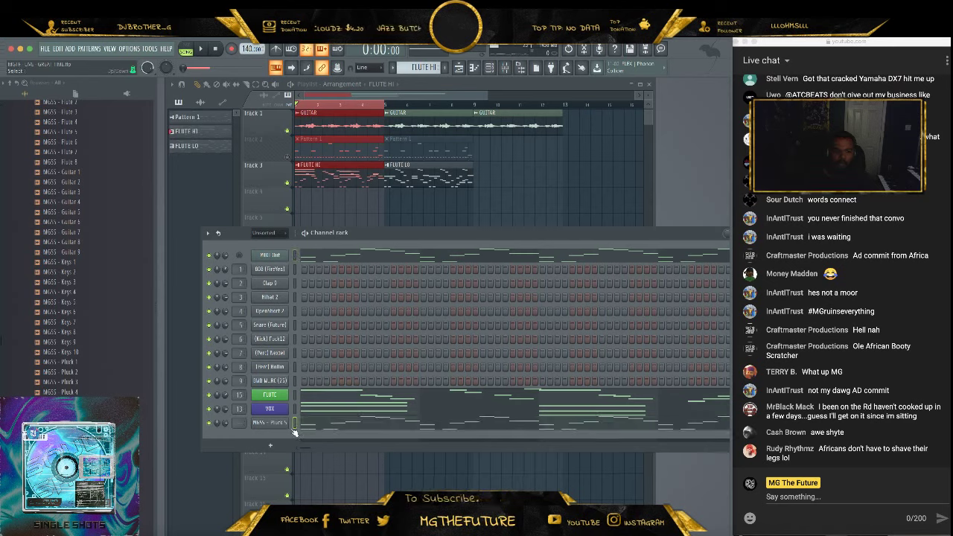
# Set the MGSS - Pluck 5 channel to cut itself when retriggered
pyautogui.click(279, 423)
pyautogui.click(296, 205)
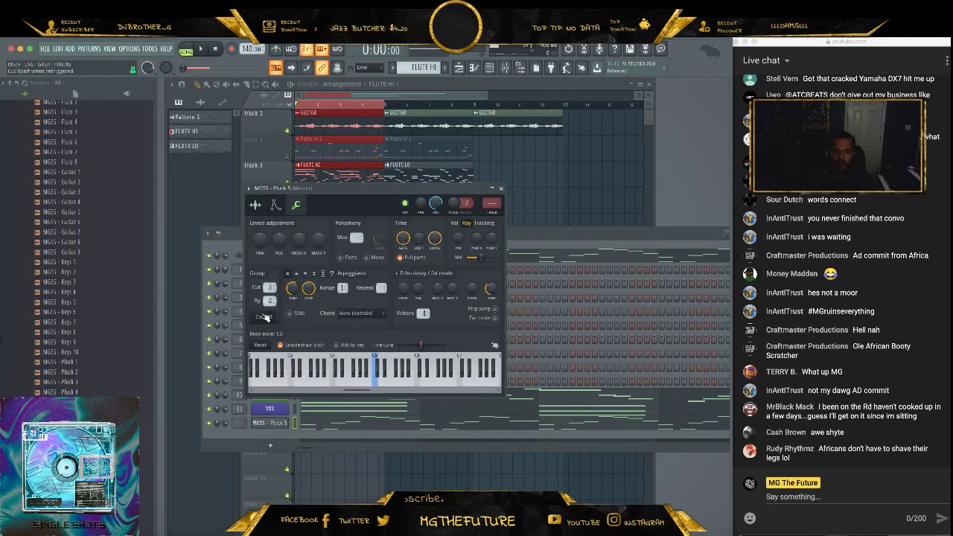
pyautogui.click(501, 188)
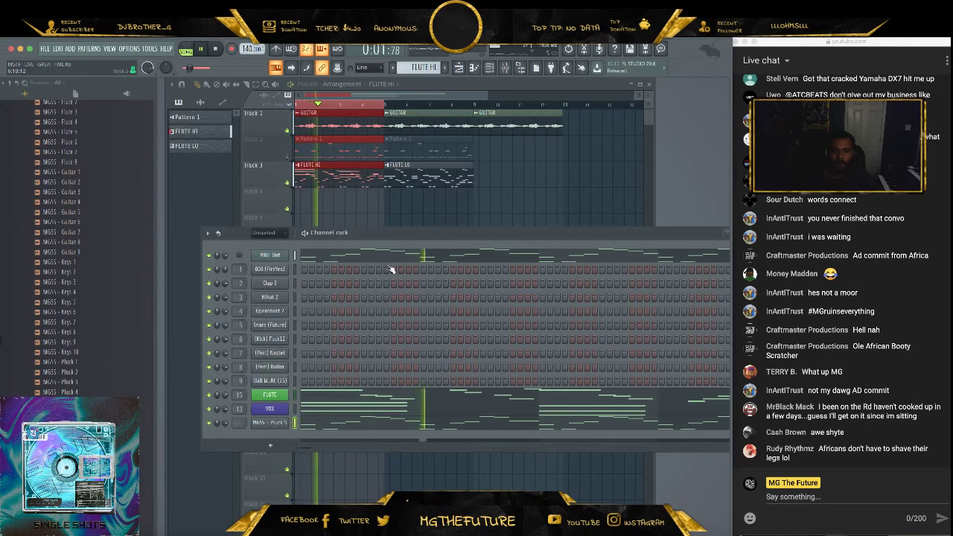
# Transpose all notes of the MGSS - Pluck 5 melody up one octave
pyautogui.click(332, 426)
pyautogui.hotkey('ctrl', 'a')
pyautogui.hotkey('ctrl', 'Up')
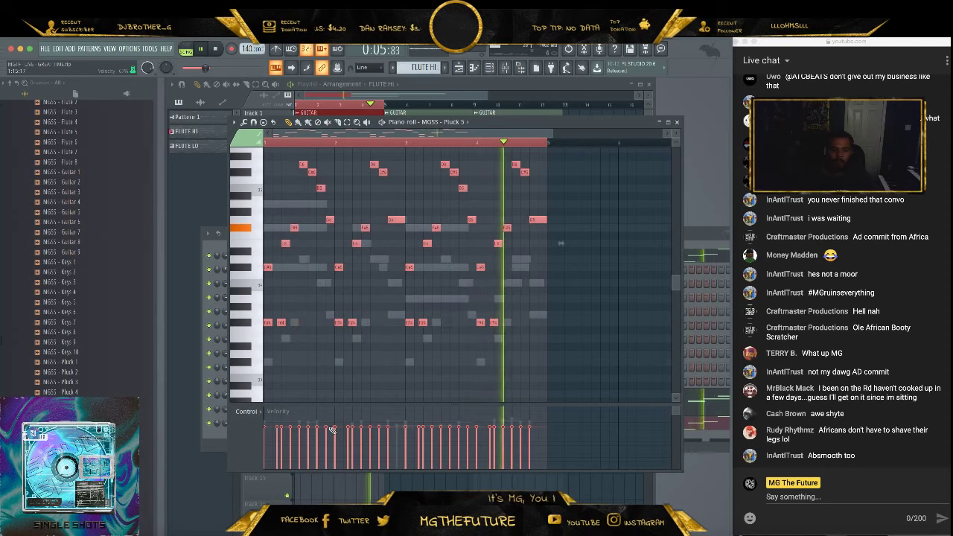
pyautogui.click(676, 122)
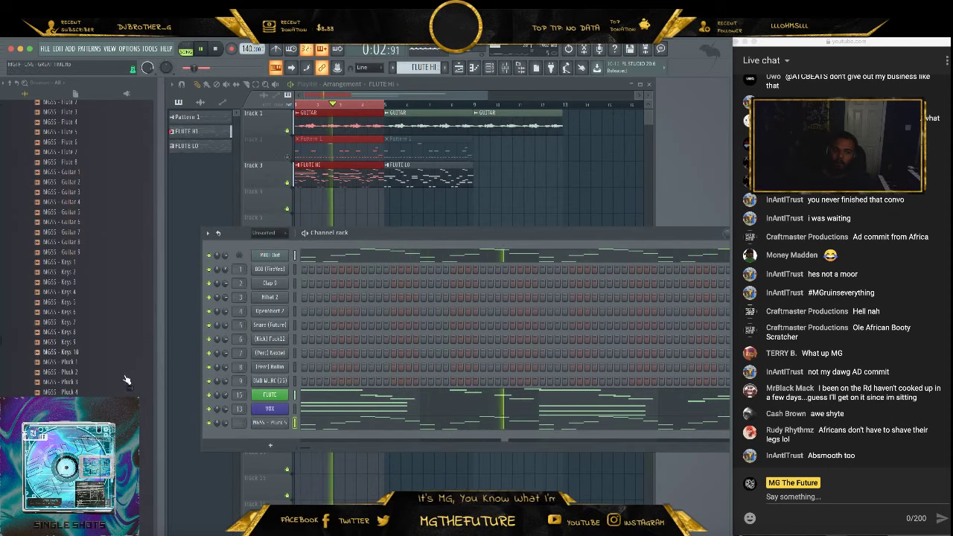
# Try different MGSS one-shots in the pluck channel during playback, ending with MGSS - Synth 4
pyautogui.scroll(-3, 59, 246)
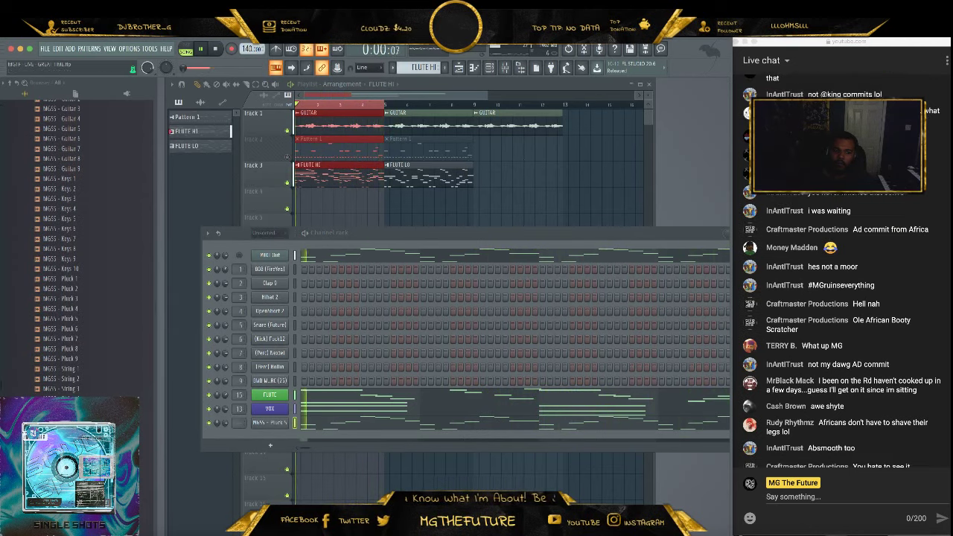
pyautogui.scroll(-3, 138, 402)
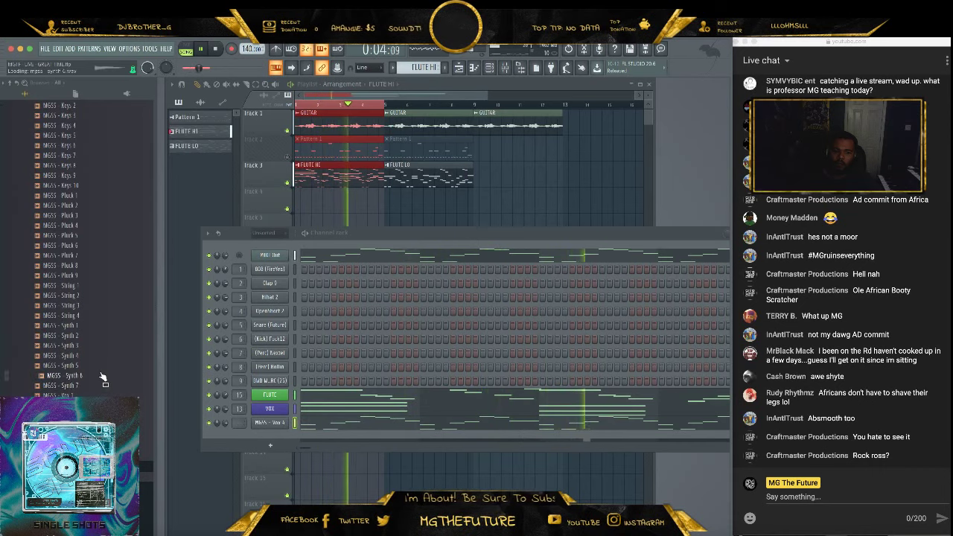
pyautogui.click(101, 347)
pyautogui.click(93, 326)
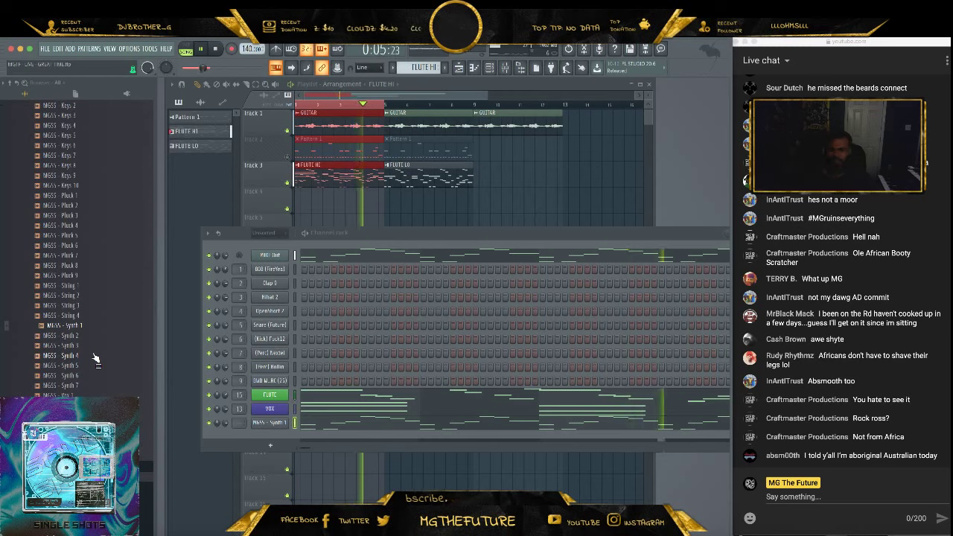
pyautogui.click(92, 355)
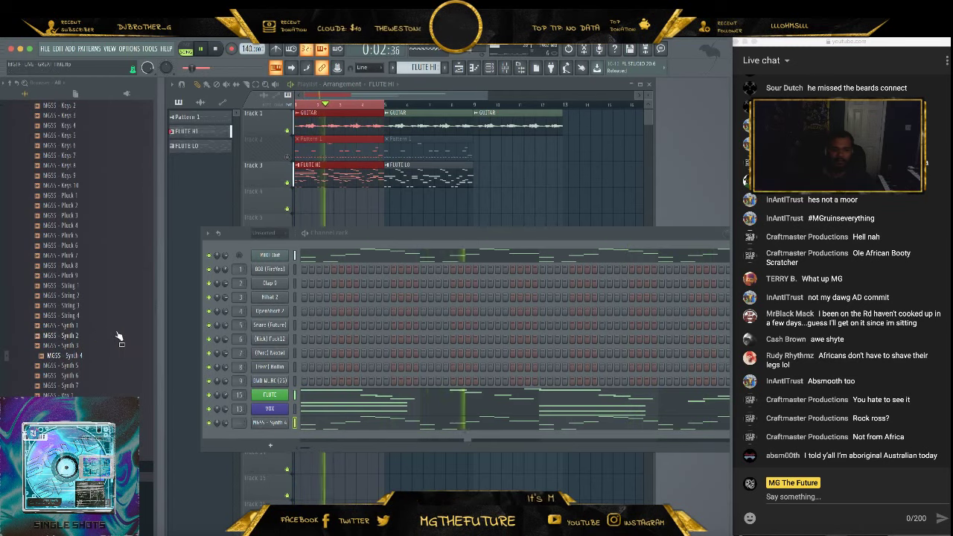
# Delete the eight lowest F# notes from the MGSS - Synth 4 melody
pyautogui.click(345, 429)
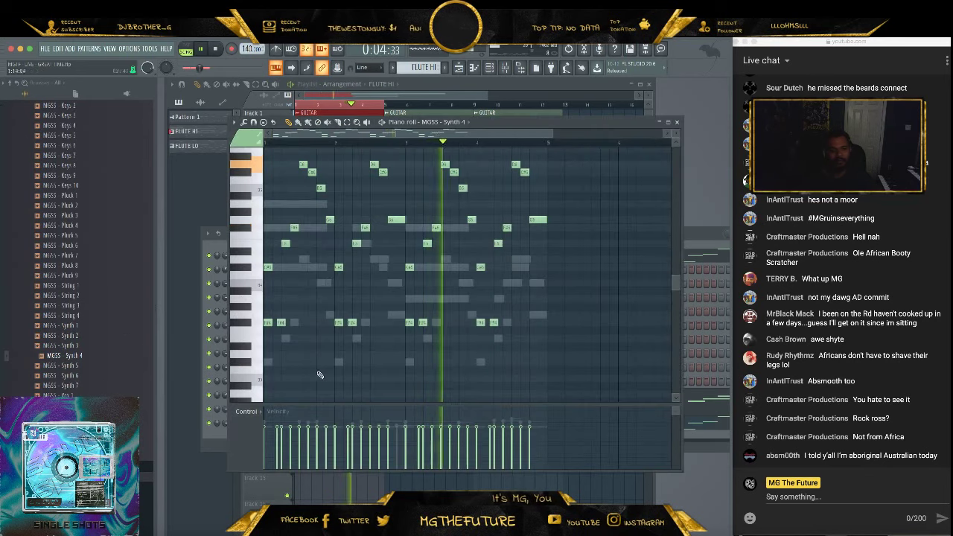
pyautogui.rightClick(283, 323)
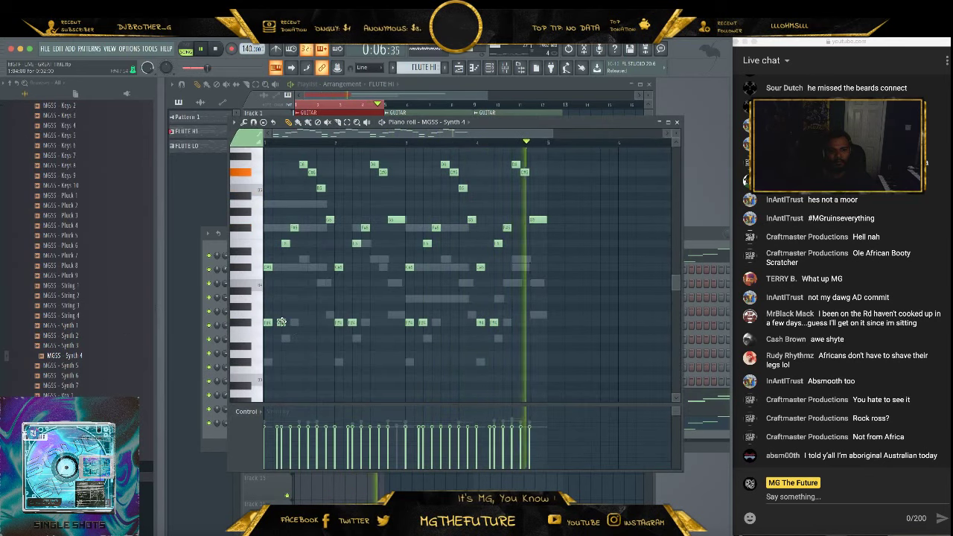
pyautogui.rightClick(355, 323)
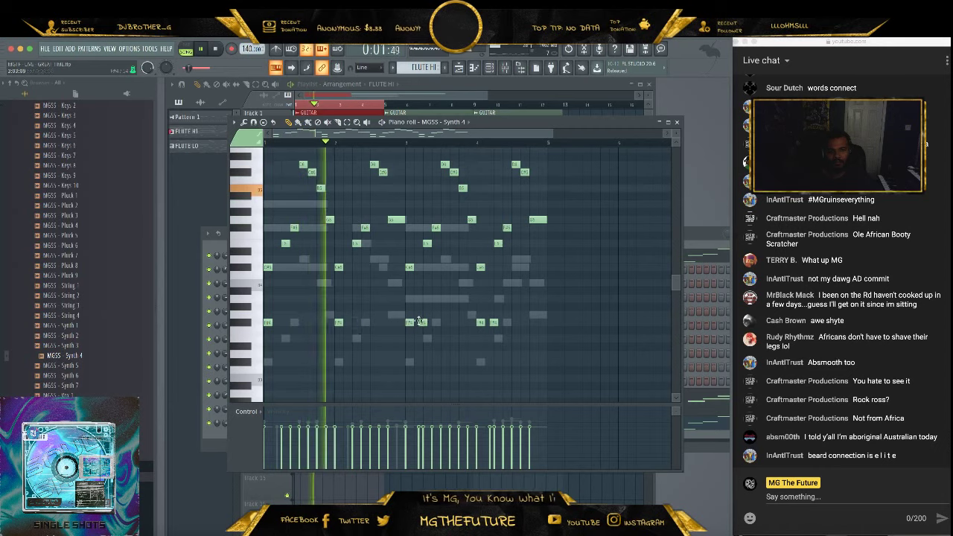
pyautogui.rightClick(495, 324)
pyautogui.rightClick(481, 323)
pyautogui.rightClick(423, 323)
pyautogui.rightClick(408, 324)
pyautogui.rightClick(339, 324)
pyautogui.rightClick(268, 324)
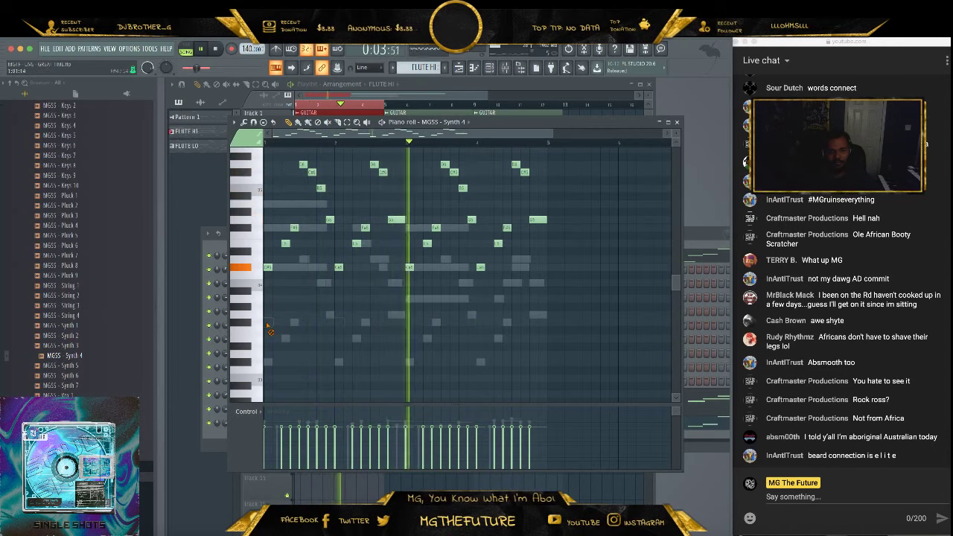
pyautogui.press('F7')
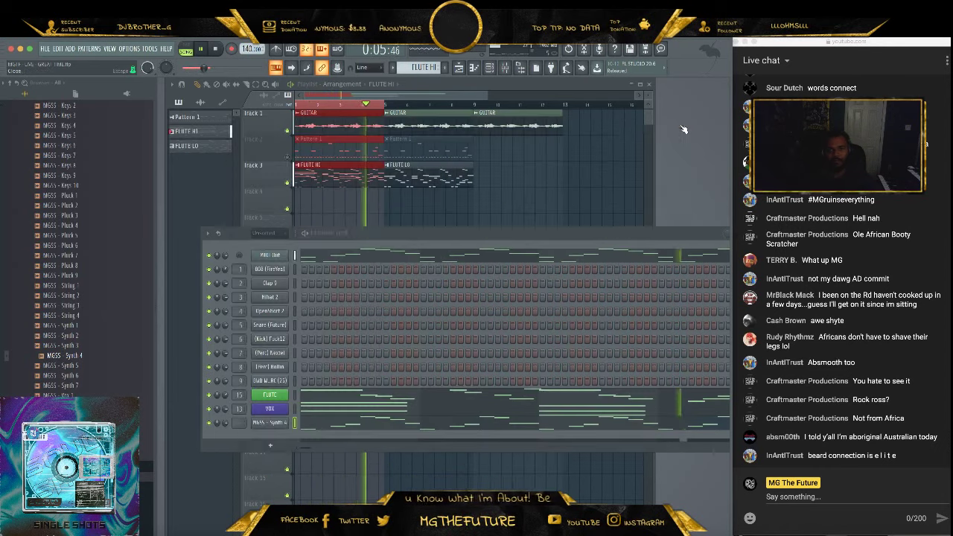
# Rename the MGSS - Synth 4 channel to SYNTH and give it a light blue colour
pyautogui.rightClick(262, 418)
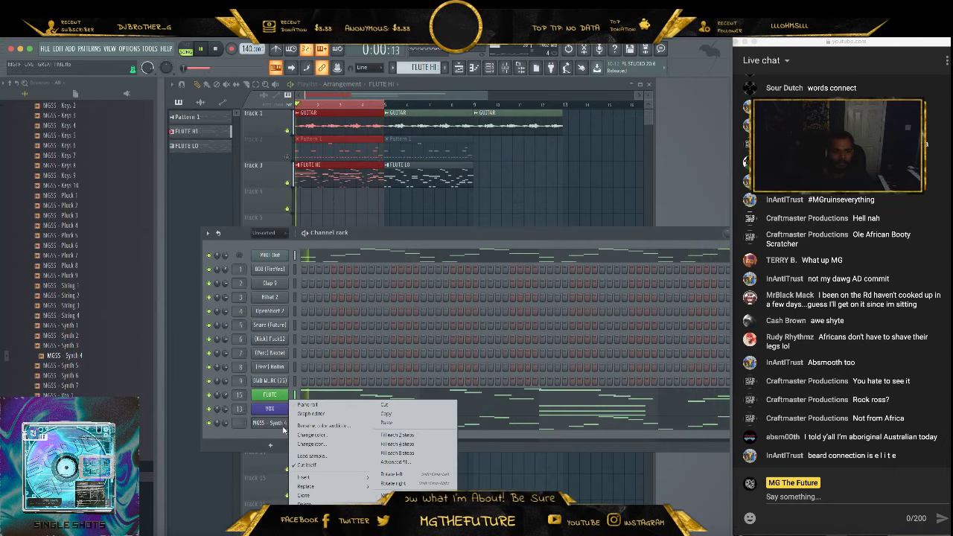
pyautogui.click(340, 429)
pyautogui.write('SYNTH')
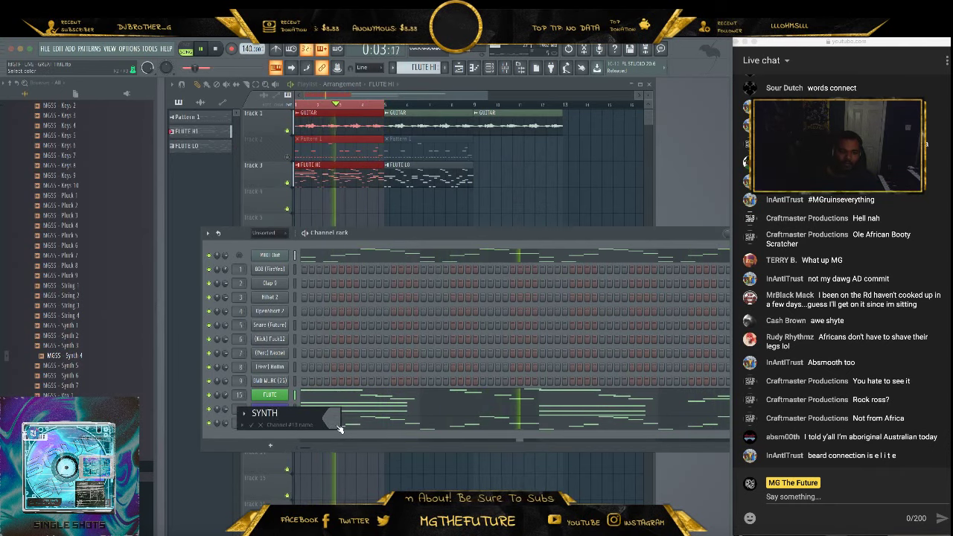
pyautogui.press('Return')
pyautogui.rightClick(269, 422)
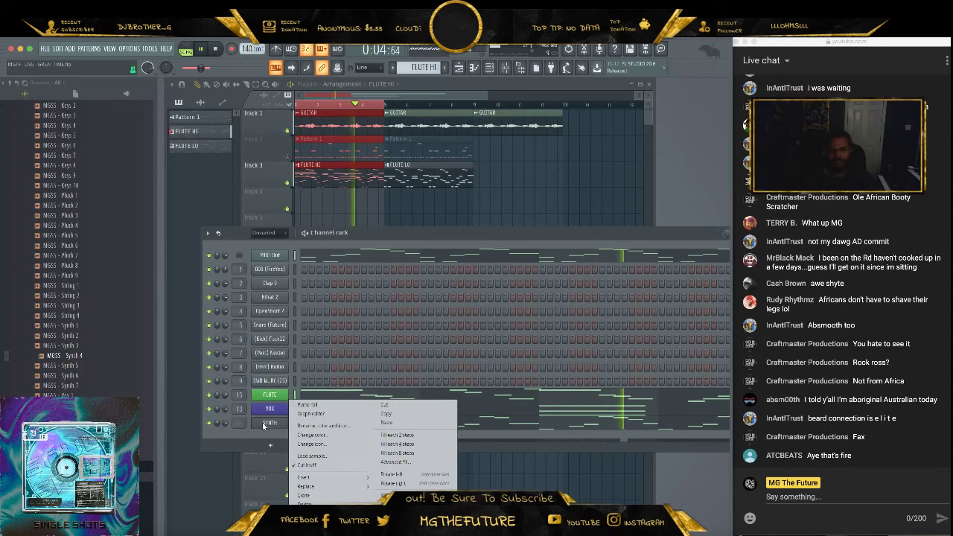
pyautogui.click(318, 426)
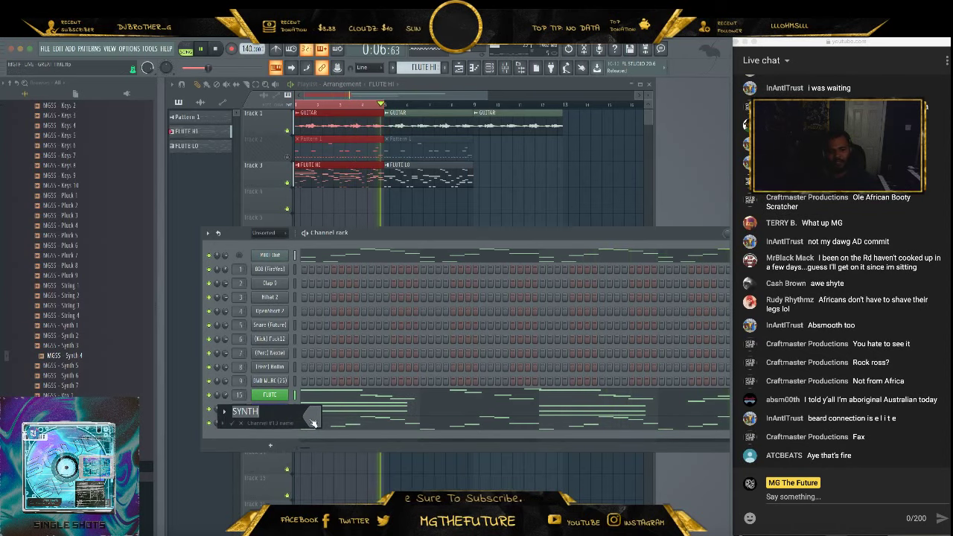
pyautogui.click(373, 376)
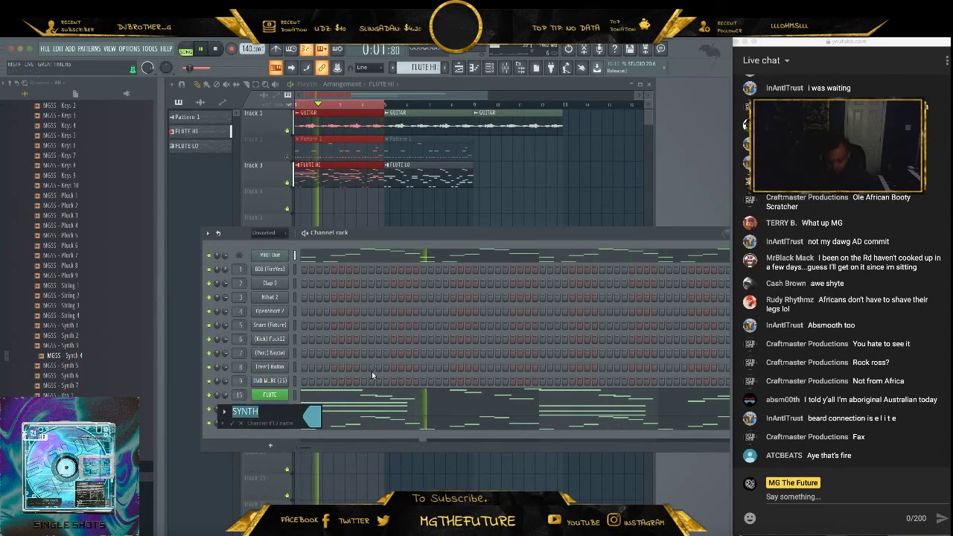
# Route the SYNTH channel to mixer track 12, lowering its level and rolling off its low end
pyautogui.click(506, 69)
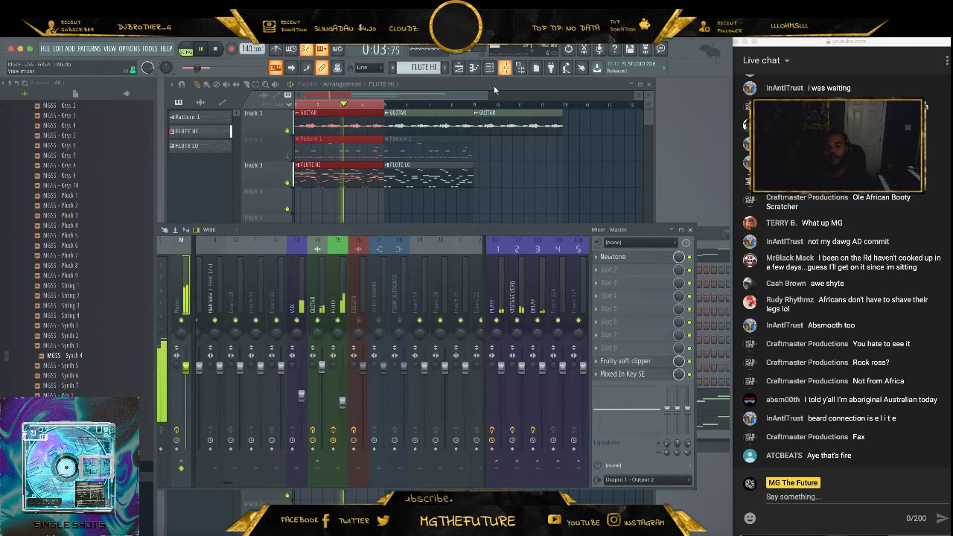
pyautogui.rightClick(286, 237)
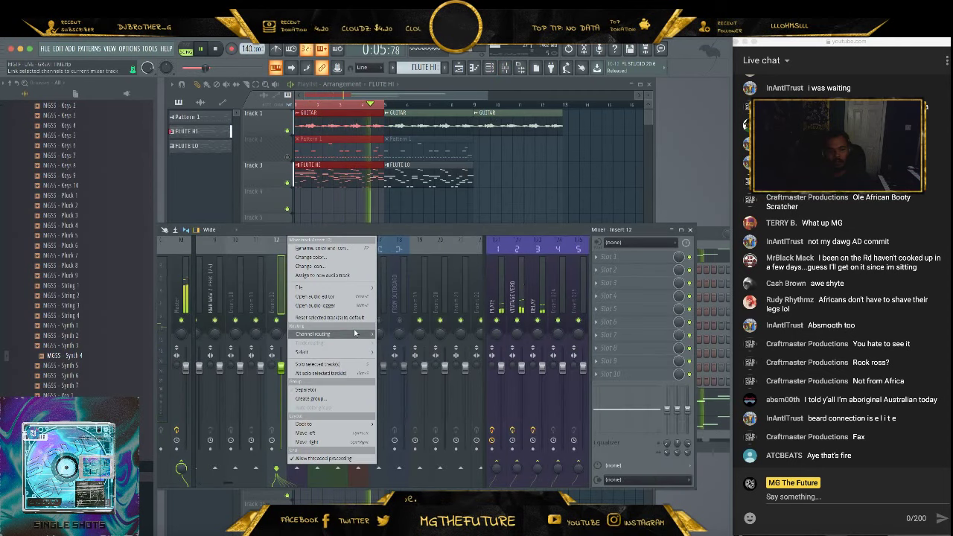
pyautogui.moveTo(374, 335)
pyautogui.click(425, 334)
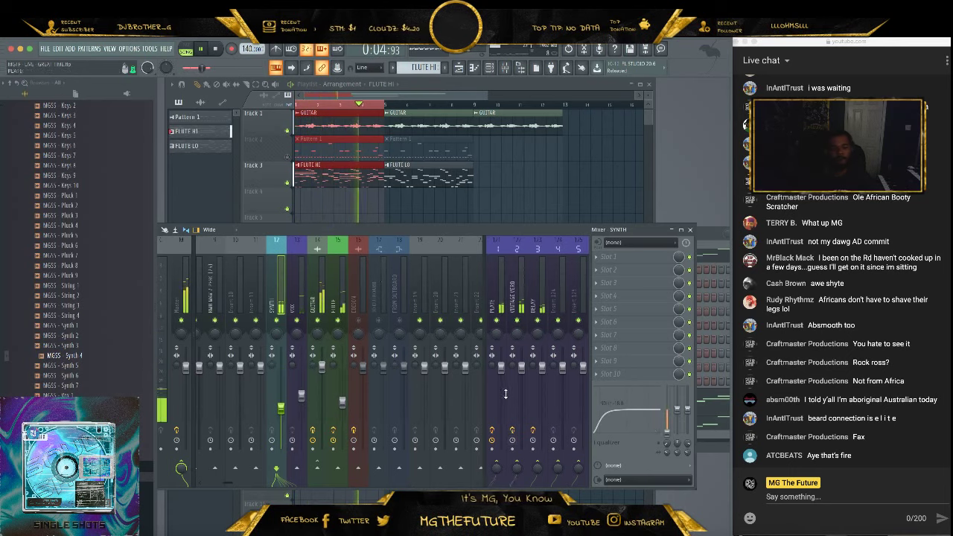
# Send the SYNTH and VOX mixer tracks to the PLATE, VINTAGE VERB and DELAY effect tracks
pyautogui.moveTo(410, 241); pyautogui.dragTo(436, 208)
pyautogui.click(350, 271)
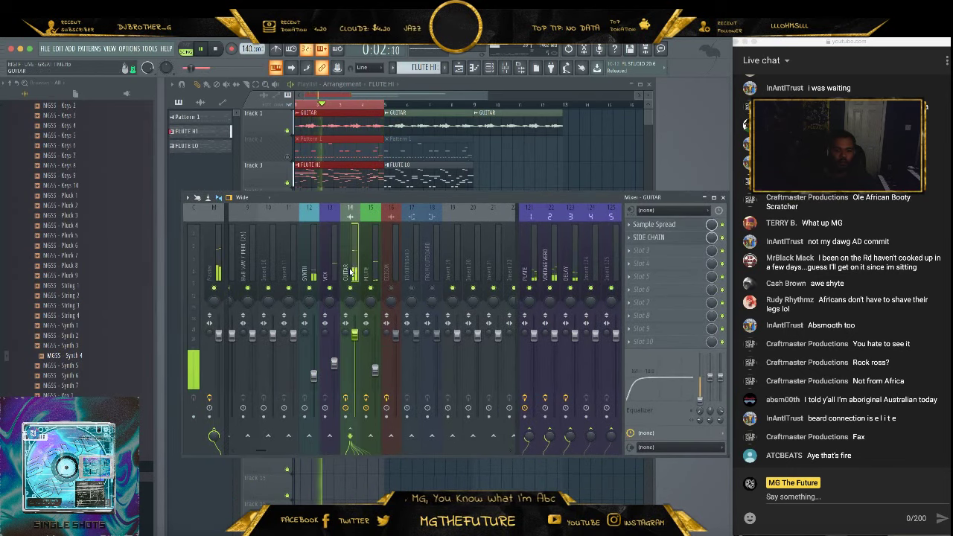
pyautogui.click(370, 302)
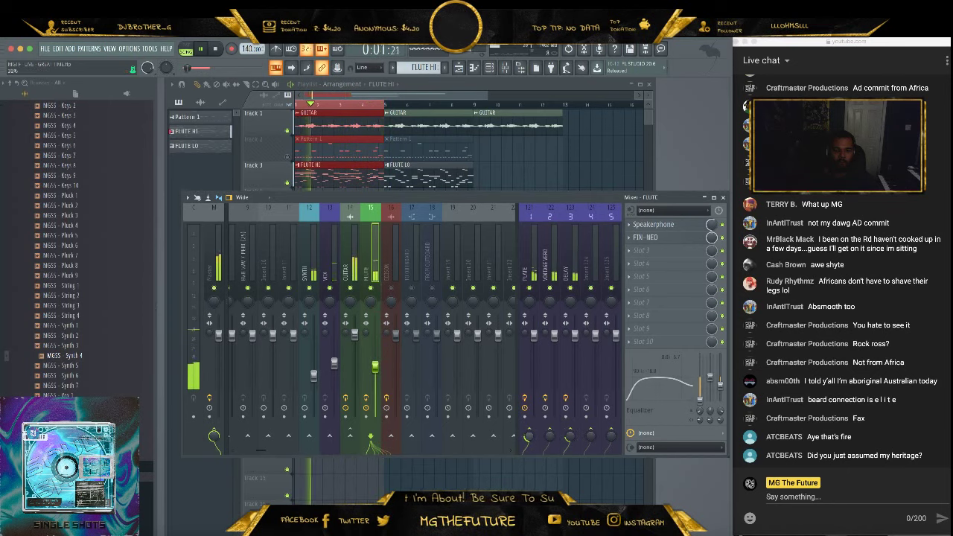
pyautogui.click(330, 272)
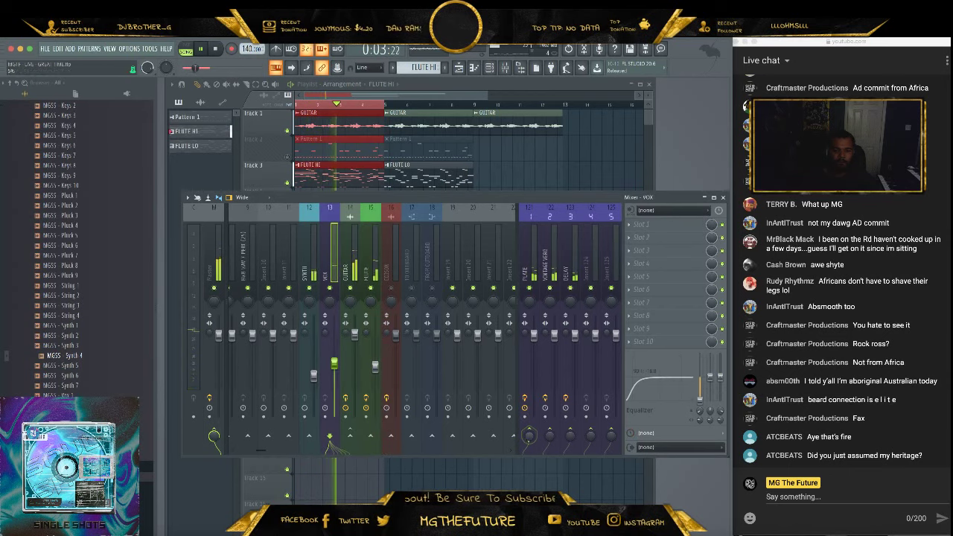
pyautogui.click(315, 279)
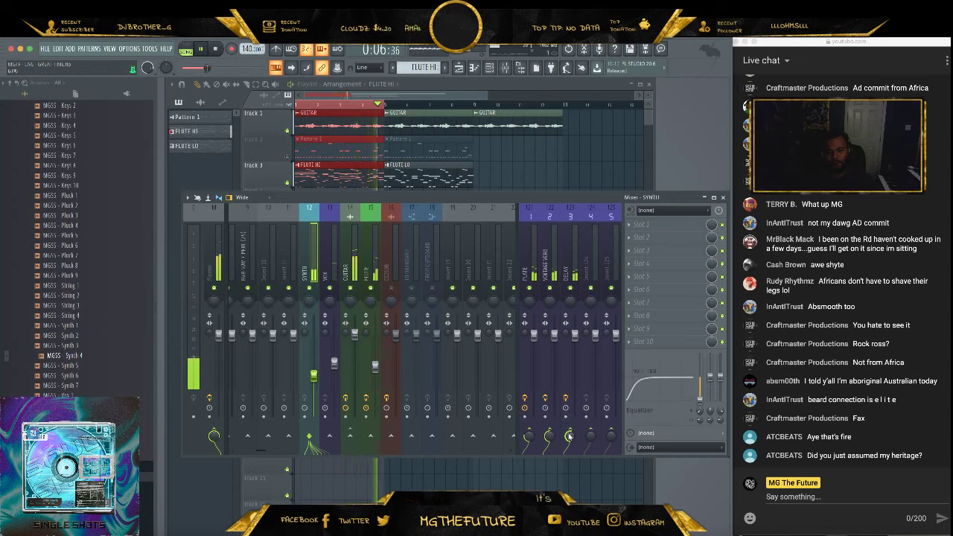
pyautogui.click(330, 275)
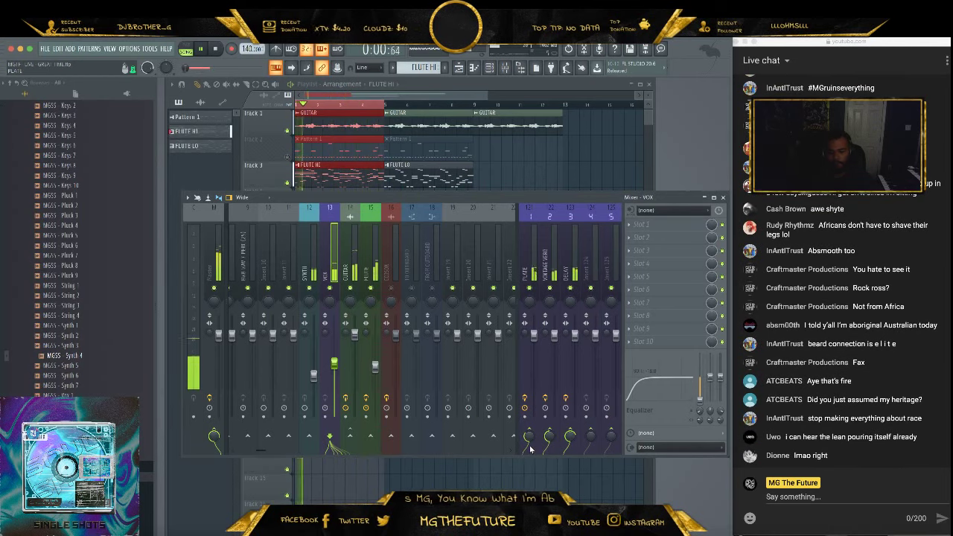
# Clear the clip selection in the playlist and unmute Track 2
pyautogui.click(723, 198)
pyautogui.click(566, 268)
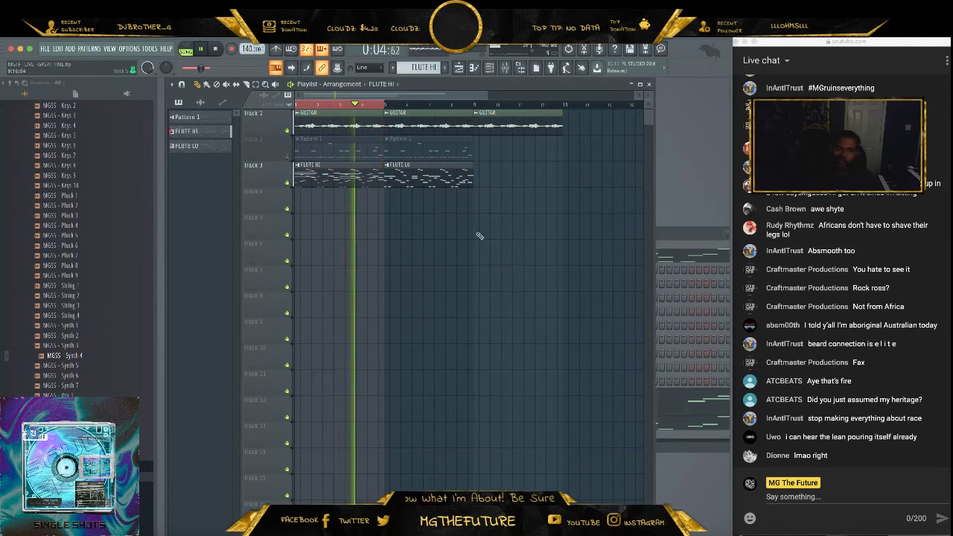
pyautogui.click(288, 157)
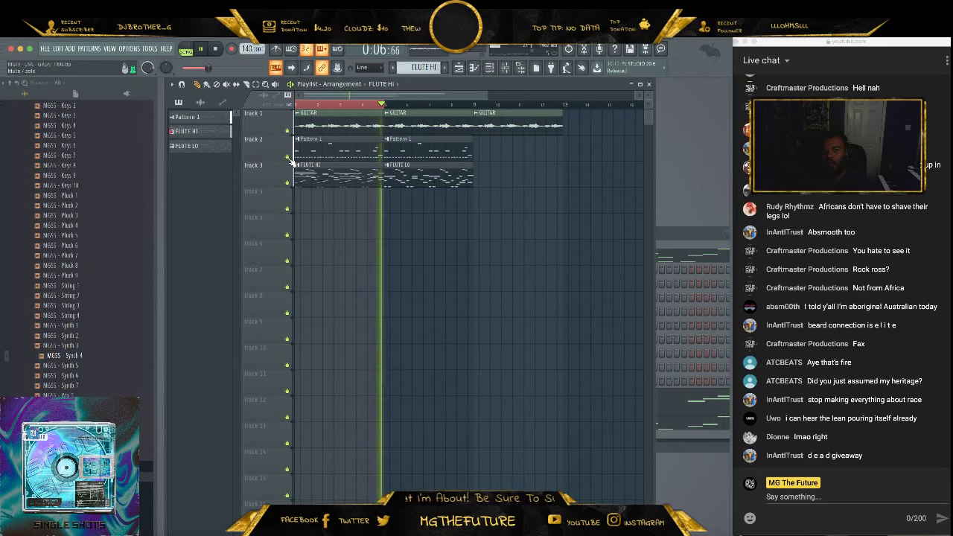
# Move the VOX and SYNTH notes from the FLUTE HI pattern into a new pattern named HOOK INST
pyautogui.press('F6')
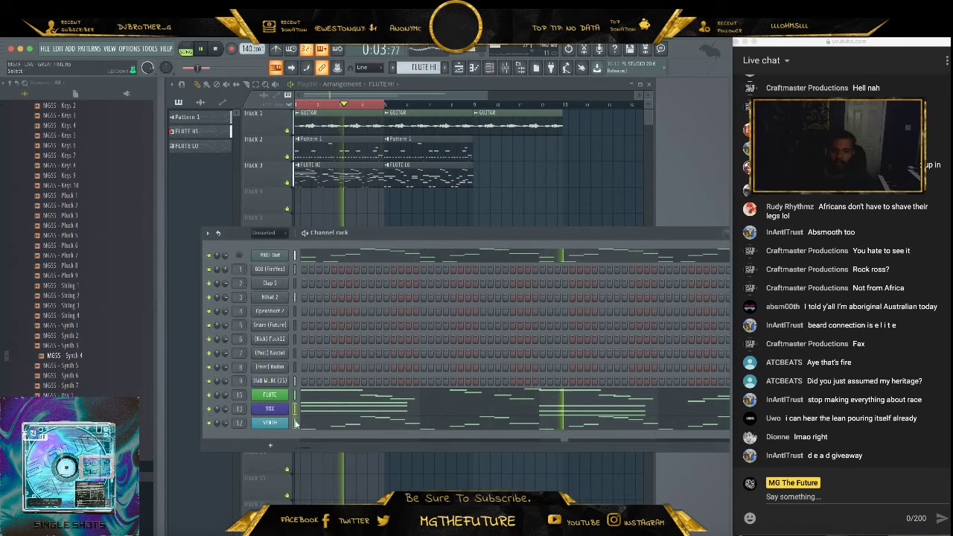
pyautogui.hotkey('ctrl', 'x')
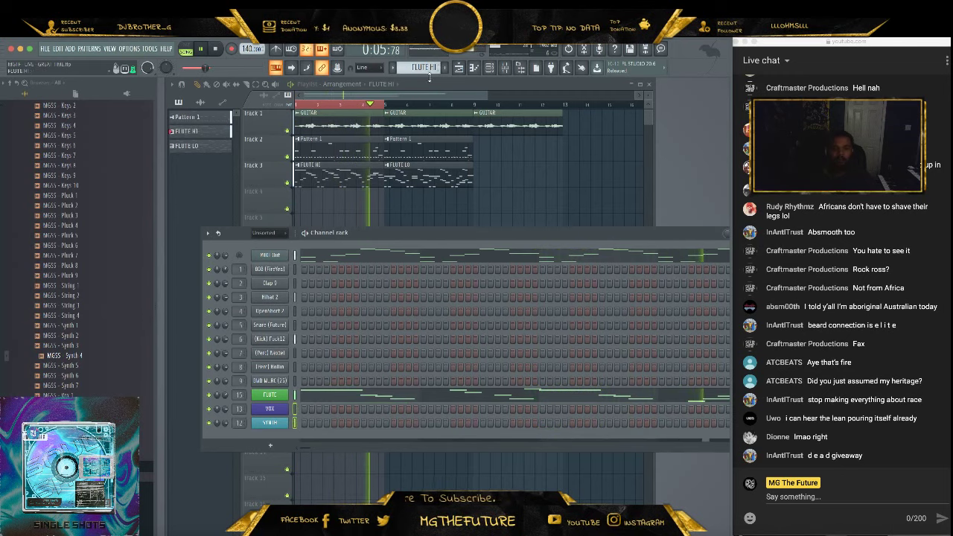
pyautogui.click(444, 68)
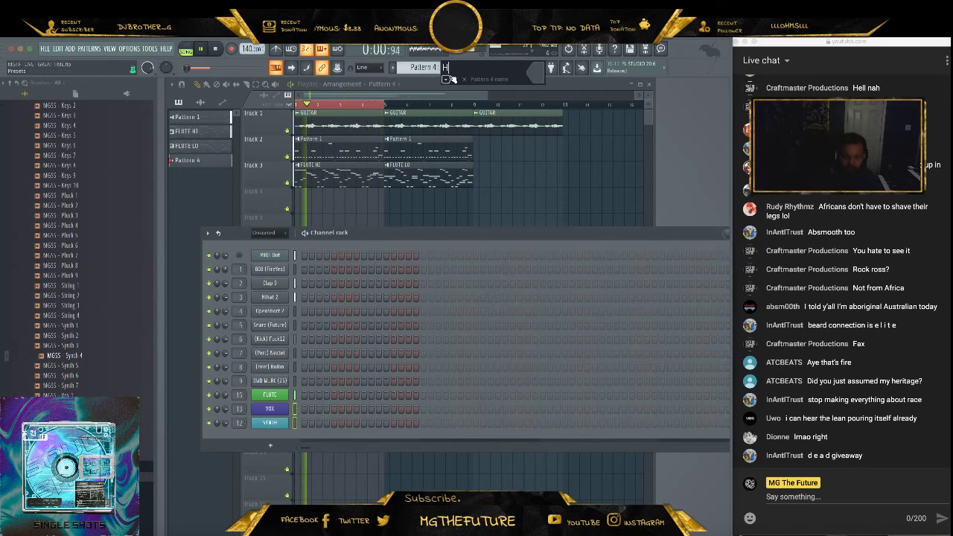
pyautogui.write('HOOK INST')
pyautogui.press('Return')
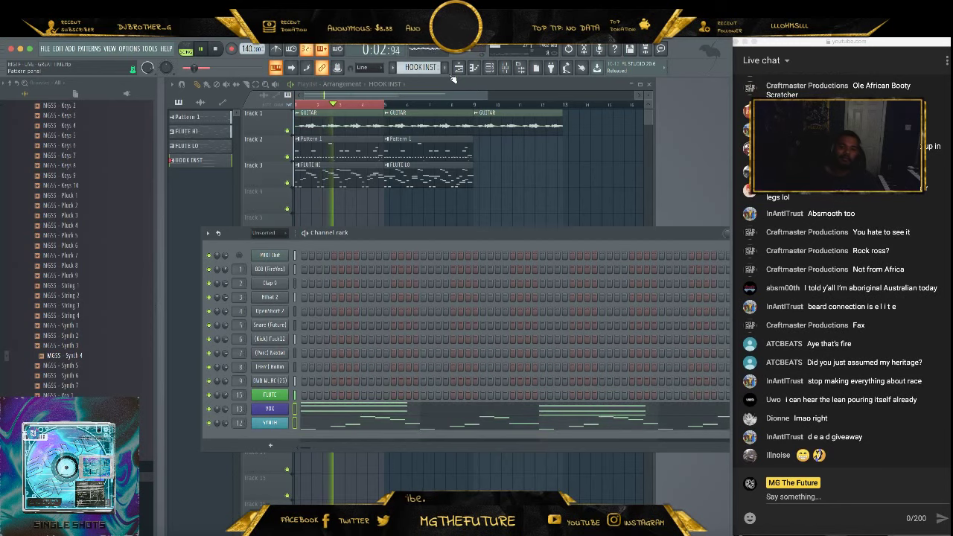
# Place the HOOK INST pattern on Track 4 of the playlist, starting at bar 1
pyautogui.press('F5')
pyautogui.click(436, 224)
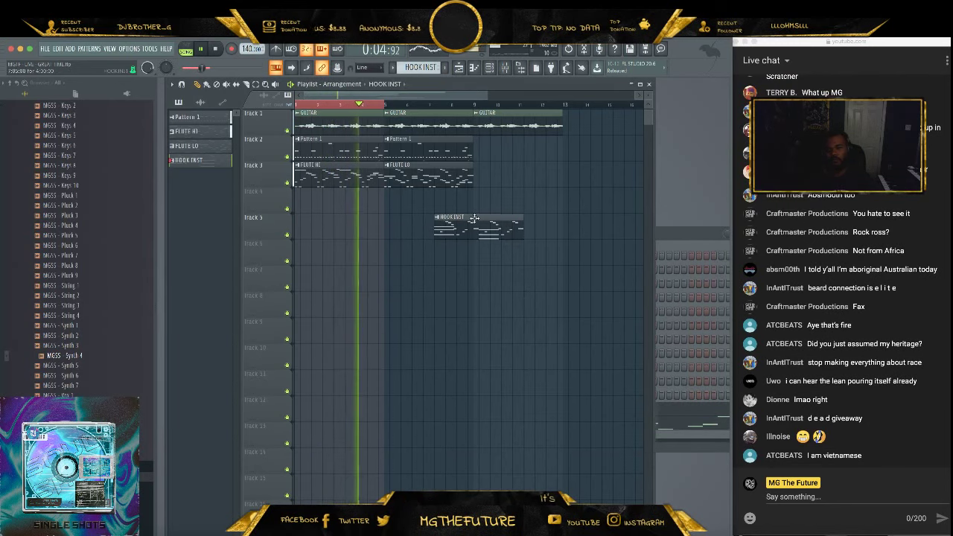
pyautogui.moveTo(480, 220); pyautogui.dragTo(213, 184)
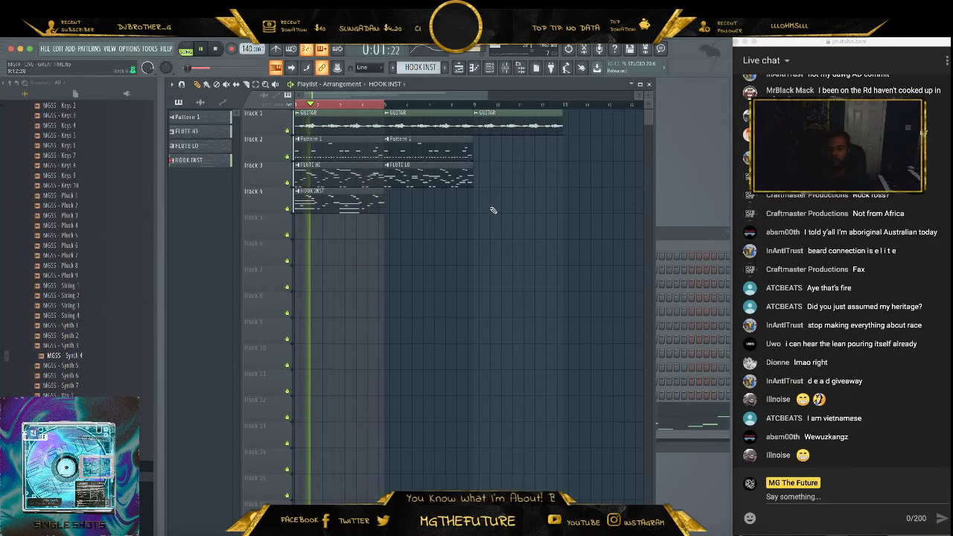
# Add a GUITAR clip on Track 2 at bar 13, make it unique and stop playback
pyautogui.click(570, 144)
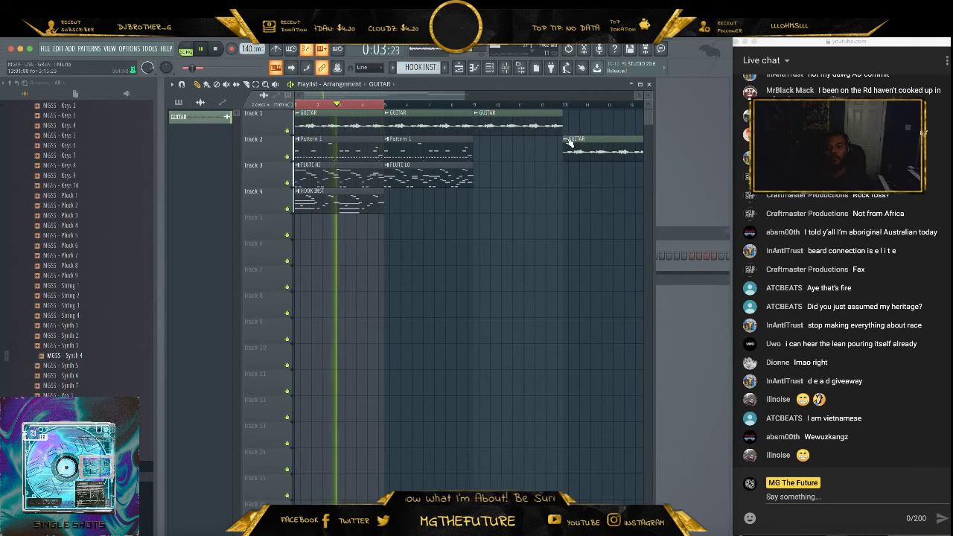
pyautogui.rightClick(567, 143)
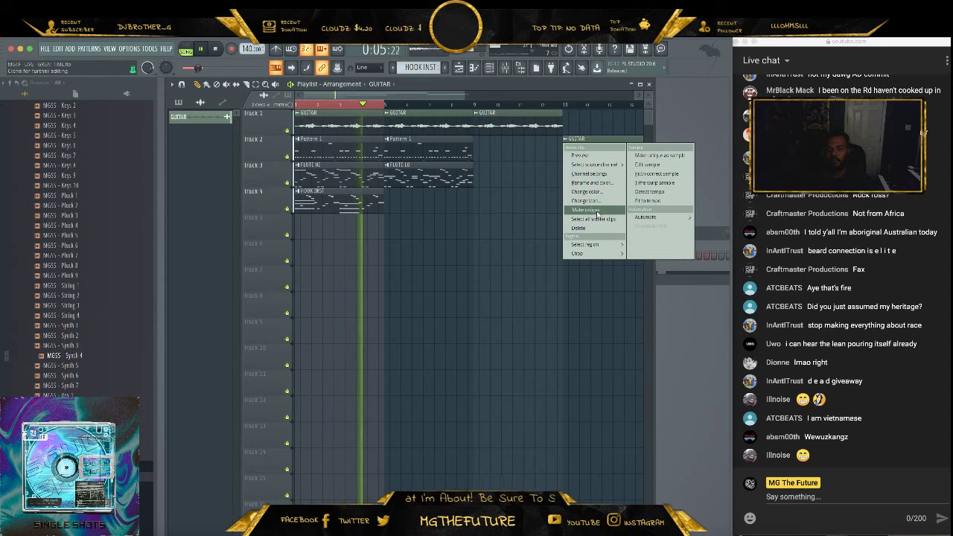
pyautogui.click(585, 210)
pyautogui.press('space')
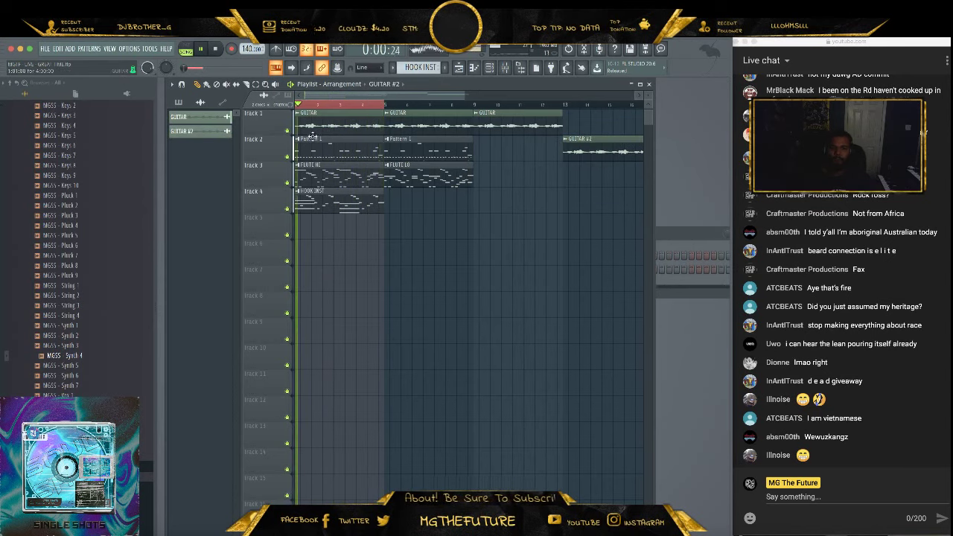
# Rename Pattern 1 to DRUMS
pyautogui.click(178, 102)
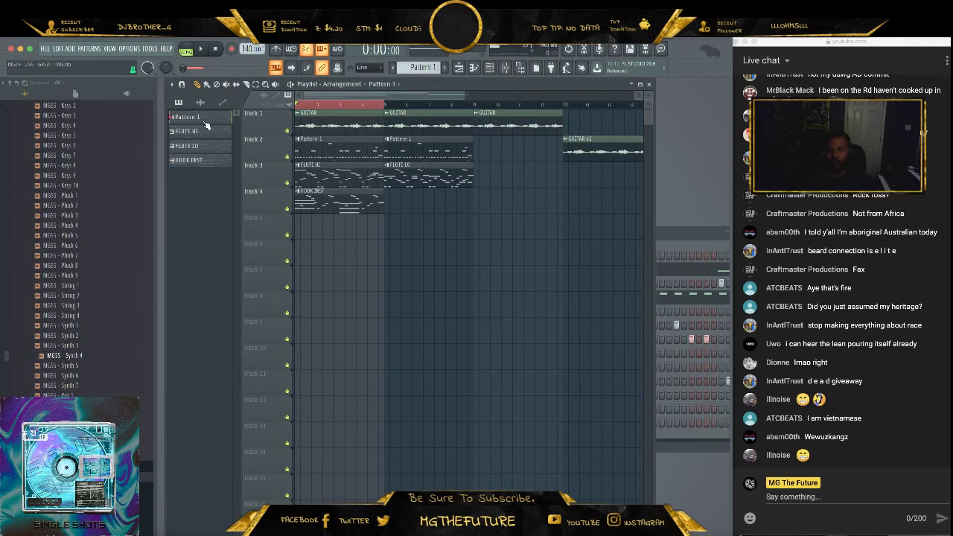
pyautogui.rightClick(203, 119)
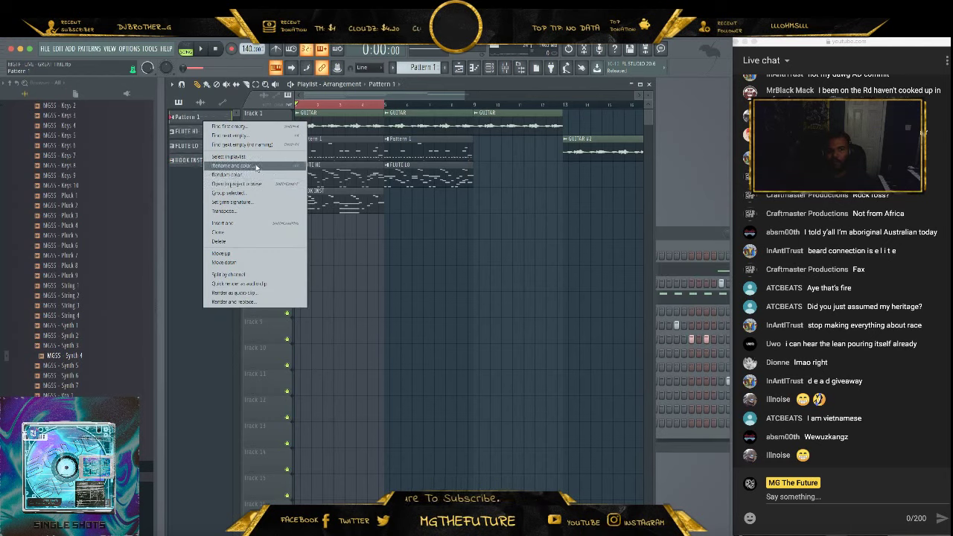
pyautogui.click(256, 166)
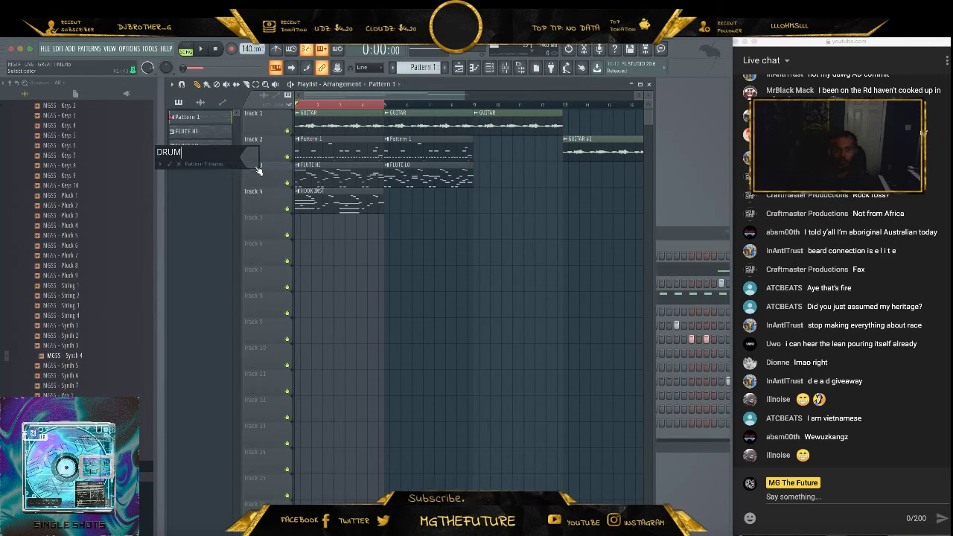
pyautogui.press('Return')
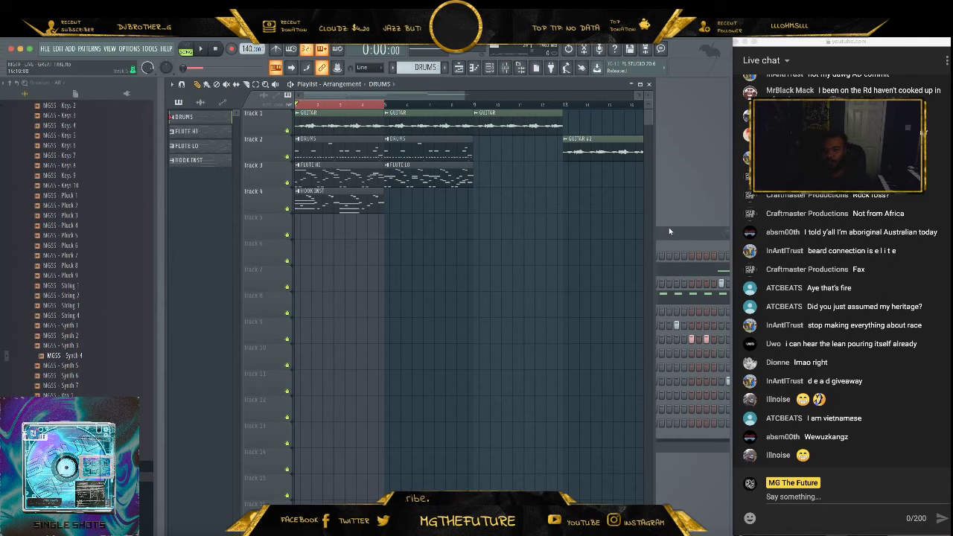
# Move the hi-hat and Snare (Future) notes from the DRUMS pattern into a new pattern named HAT SNARE
pyautogui.moveTo(669, 227); pyautogui.dragTo(643, 201)
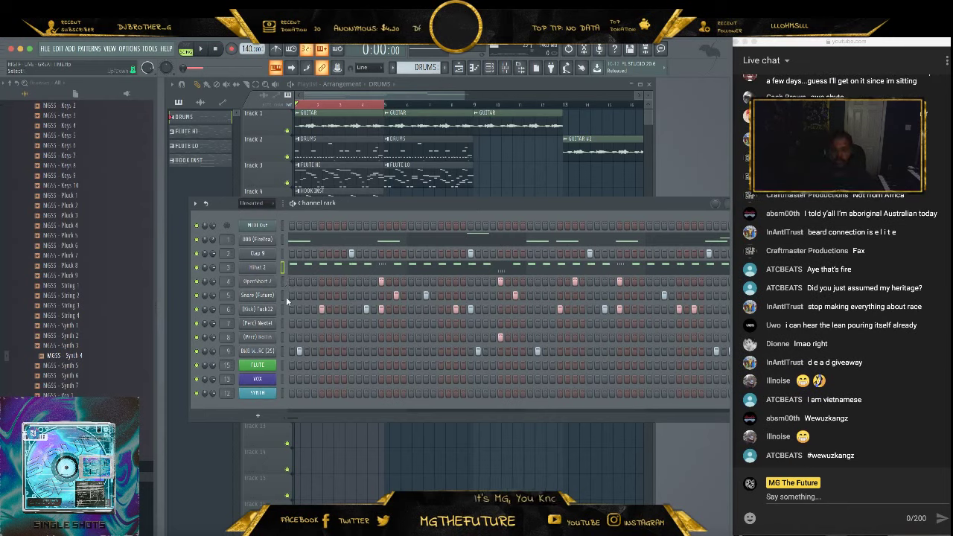
pyautogui.press('space')
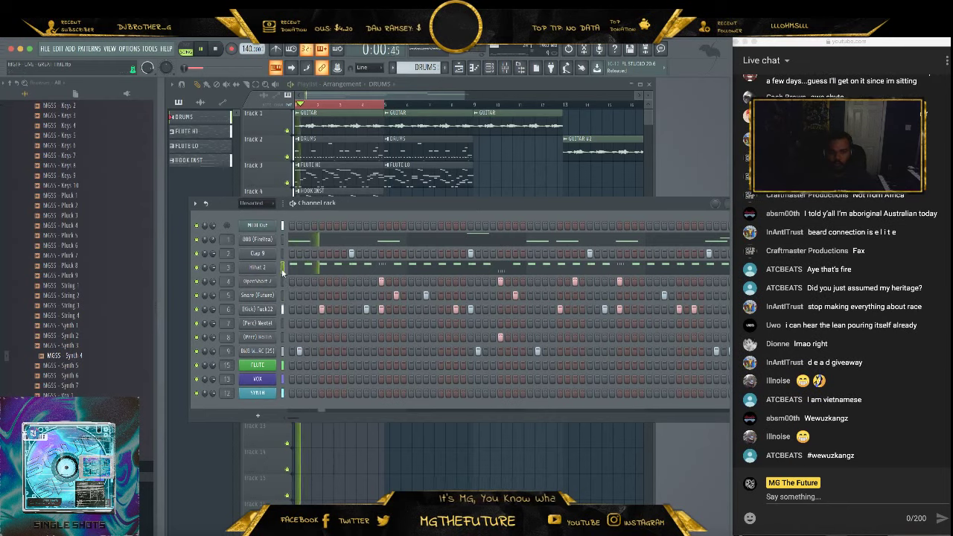
pyautogui.press('space')
pyautogui.click(284, 295)
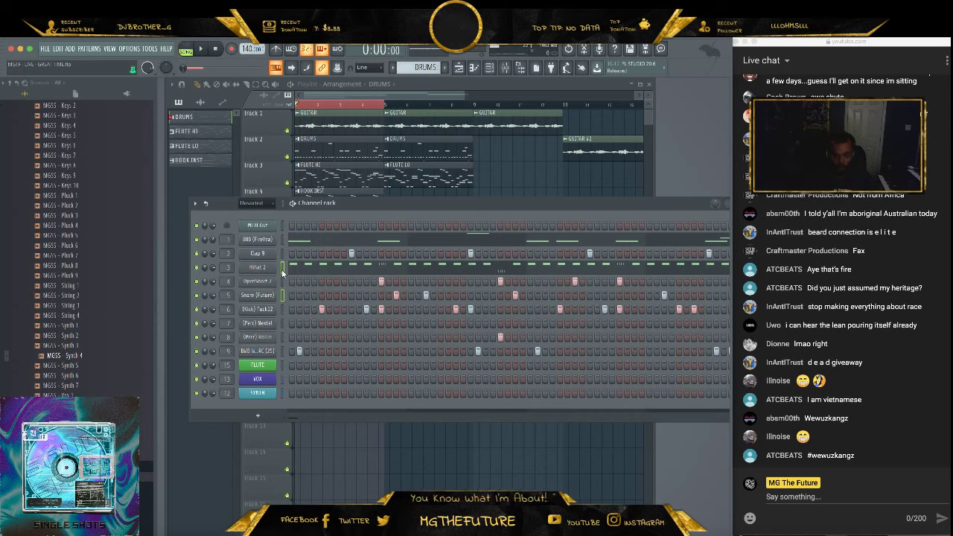
pyautogui.press('super+x')
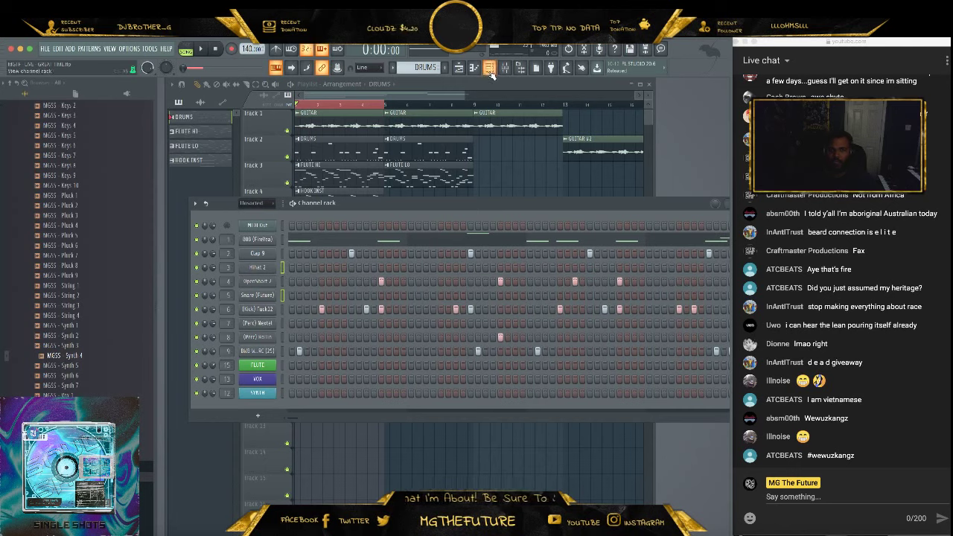
pyautogui.click(450, 67)
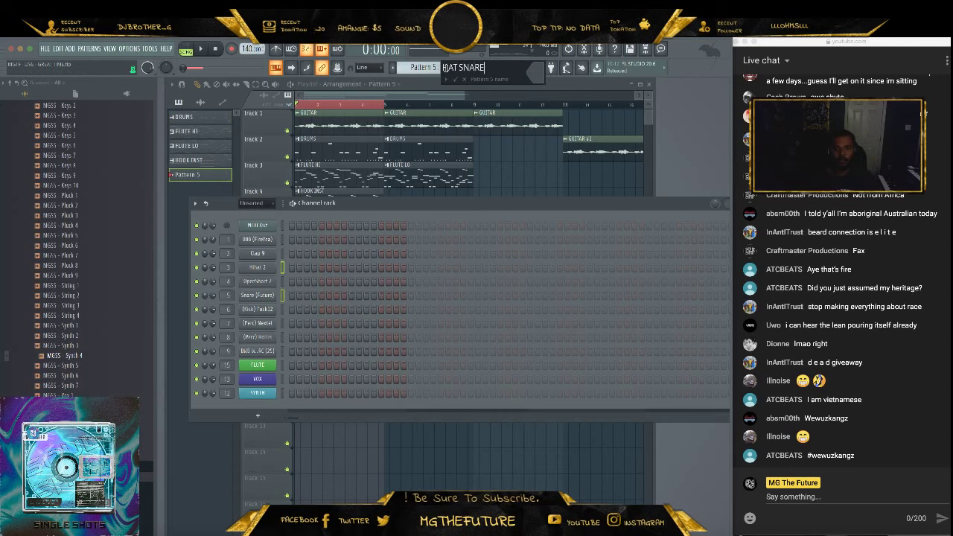
pyautogui.press('Return')
pyautogui.press('super+v')
# Place the HAT SNARE pattern on Track 6 of the playlist, starting at bar 5
pyautogui.click(534, 175)
pyautogui.click(352, 268)
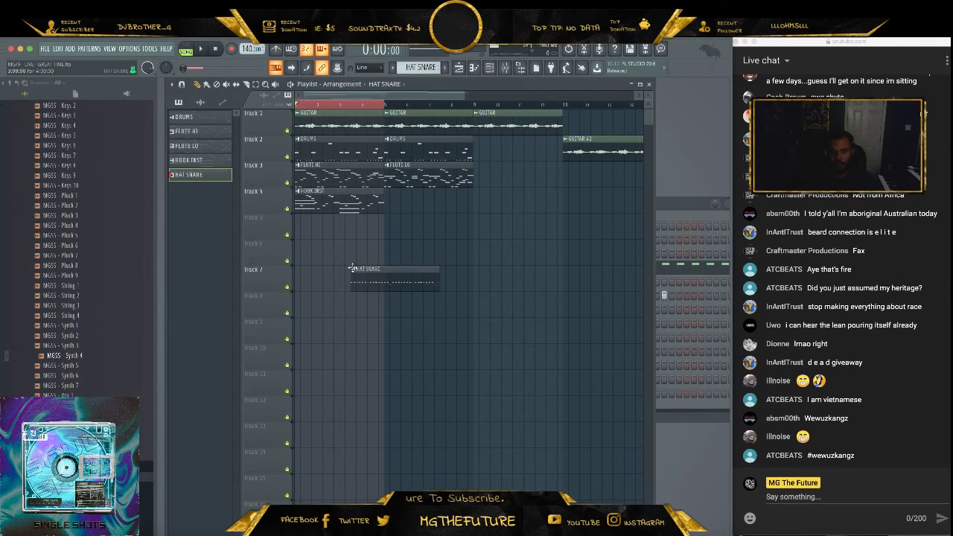
pyautogui.moveTo(384, 269); pyautogui.dragTo(411, 240)
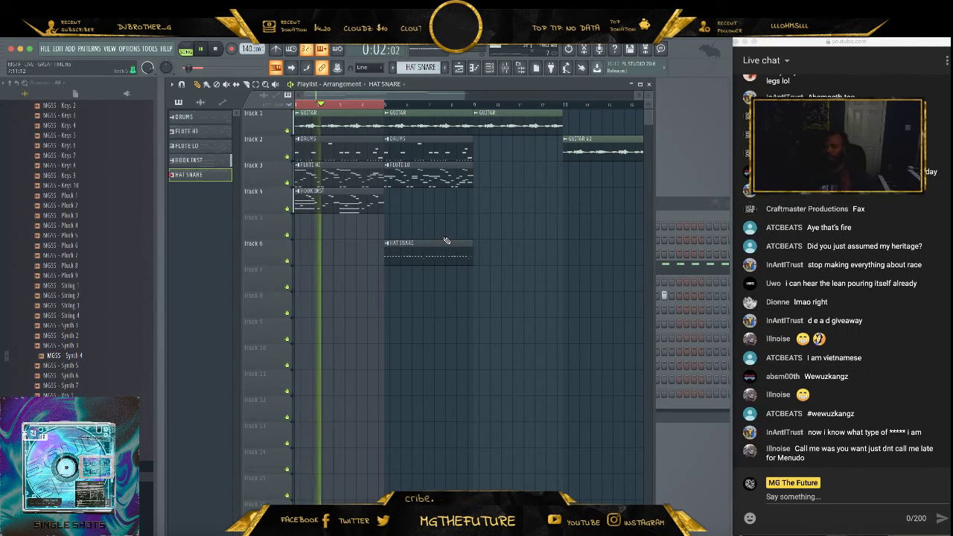
# Send the Clap 9 mixer track to the PLATE and VINTAGE VERB effect tracks
pyautogui.click(507, 68)
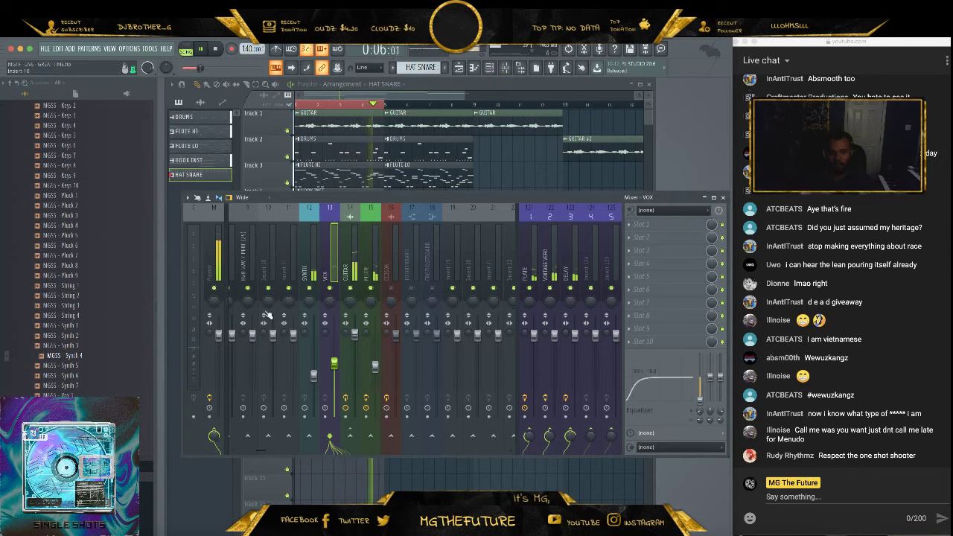
pyautogui.moveTo(266, 450); pyautogui.dragTo(240, 450)
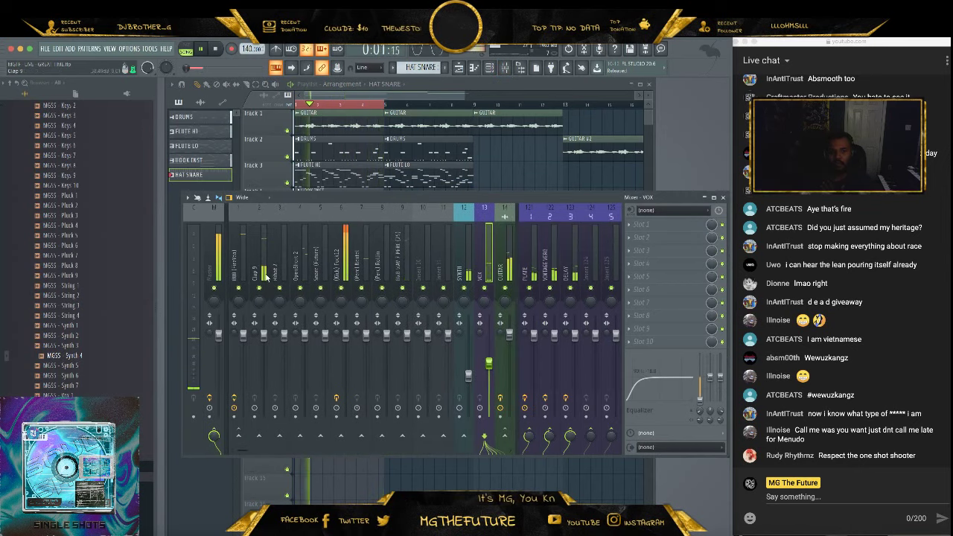
pyautogui.click(258, 387)
pyautogui.click(525, 435)
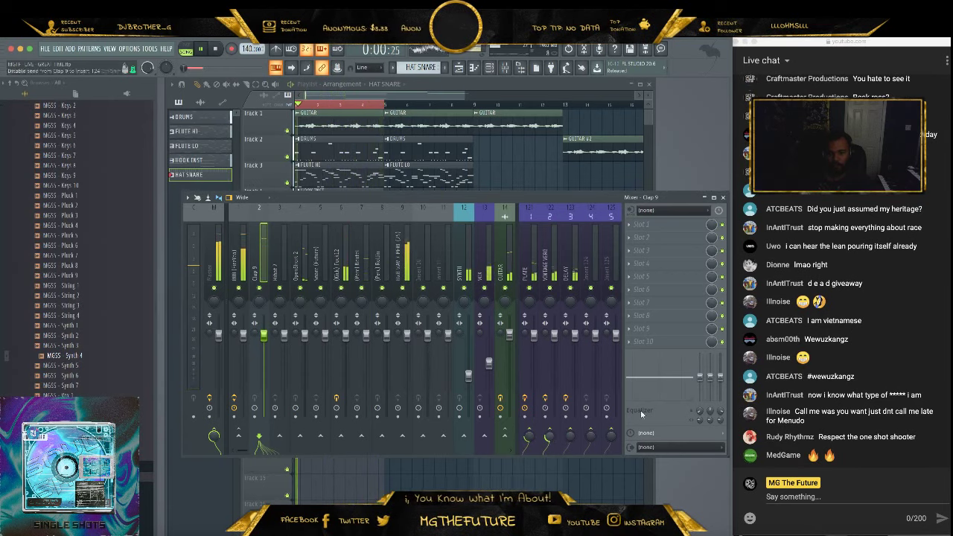
# Lower the VINTAGE VERB, PLATE, DELAY and OpenShort 2 levels in the mixer, and send OpenShort 2 to DELAY
pyautogui.click(550, 367)
pyautogui.moveTo(534, 335); pyautogui.dragTo(534, 355)
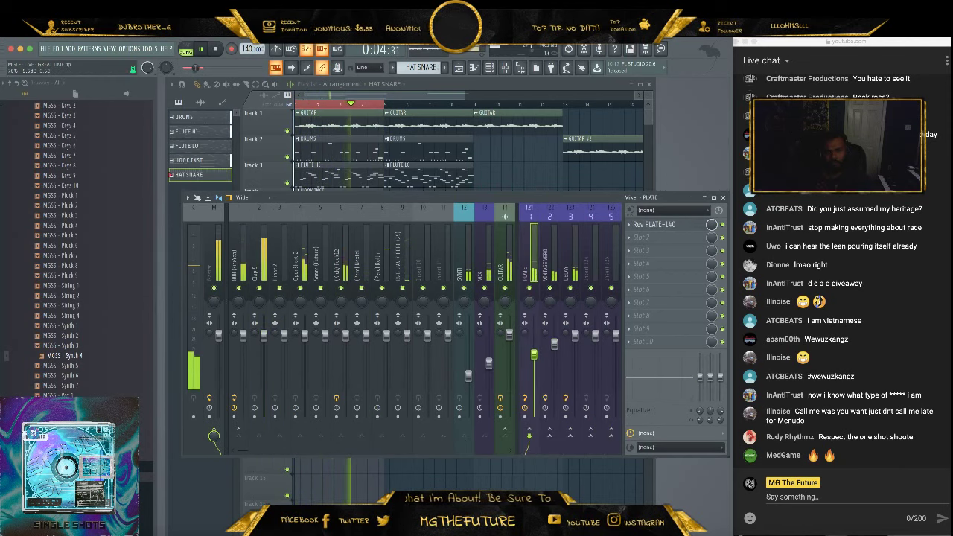
pyautogui.moveTo(574, 344); pyautogui.dragTo(575, 347)
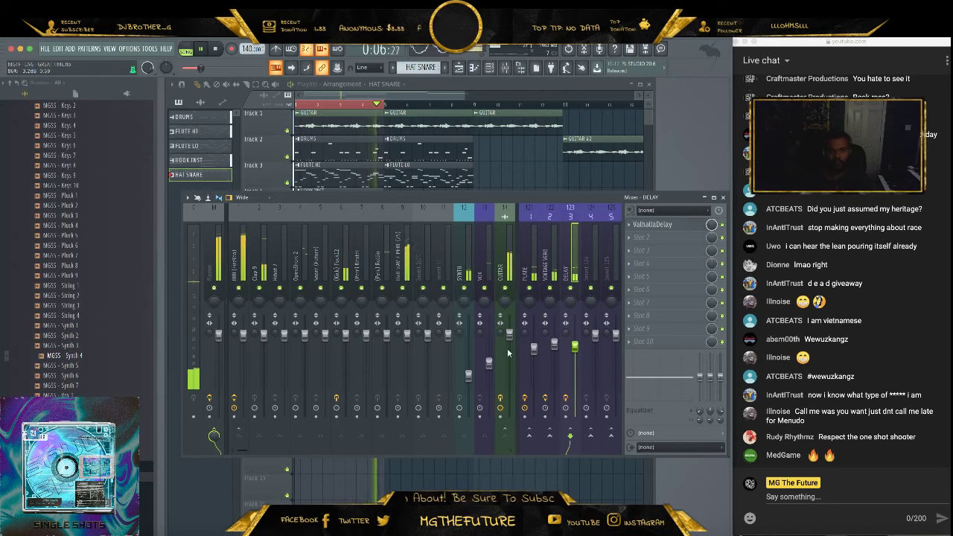
pyautogui.moveTo(304, 337); pyautogui.dragTo(305, 351)
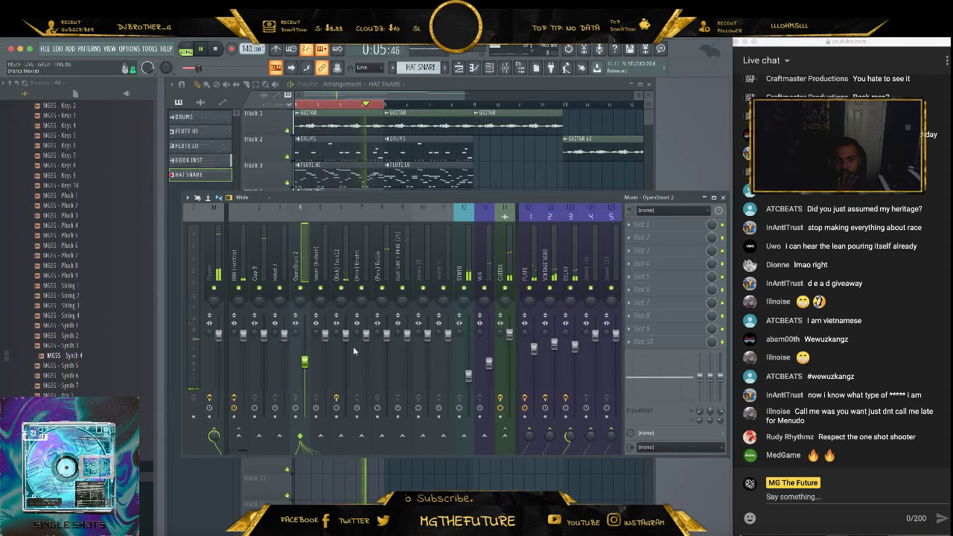
# Pan the (Perc) Nextel and (Perc) Rollin mixer tracks to the right, and send (Perc) Nextel to VINTAGE VERB
pyautogui.click(365, 304)
pyautogui.click(381, 304)
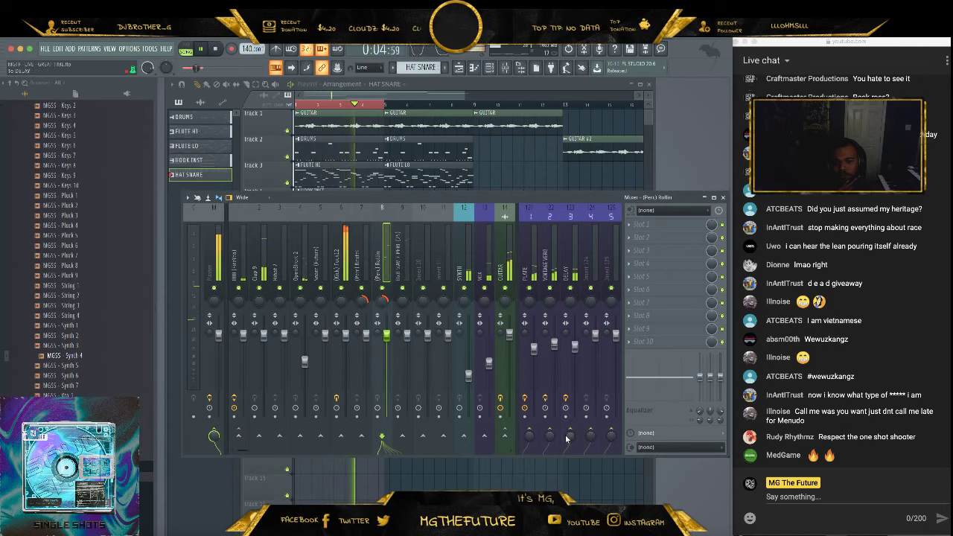
pyautogui.click(363, 280)
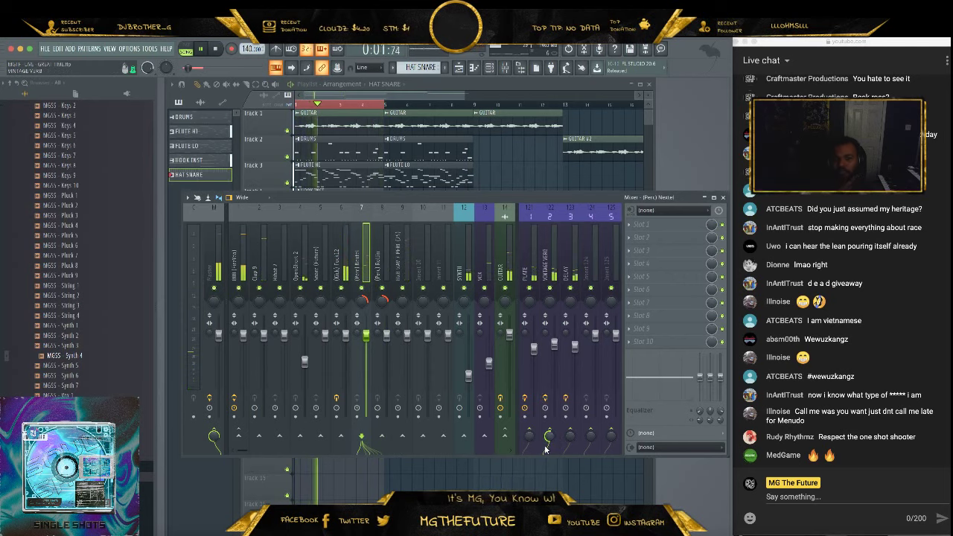
# Lower the (Perc) Rollin and DWB WAV 7 PERC (25) mixer levels, and raise (Perc) Nextel slightly
pyautogui.moveTo(389, 342); pyautogui.dragTo(366, 333)
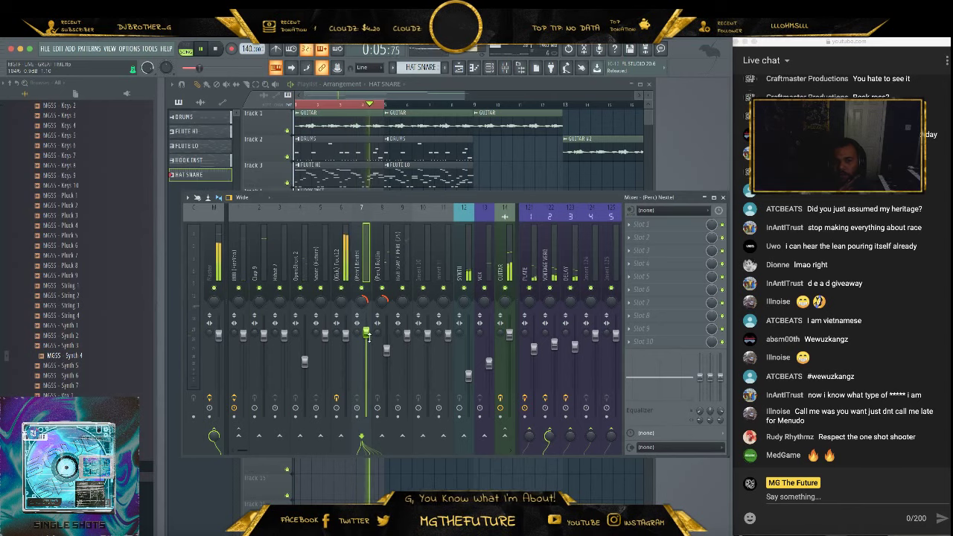
pyautogui.click(277, 271)
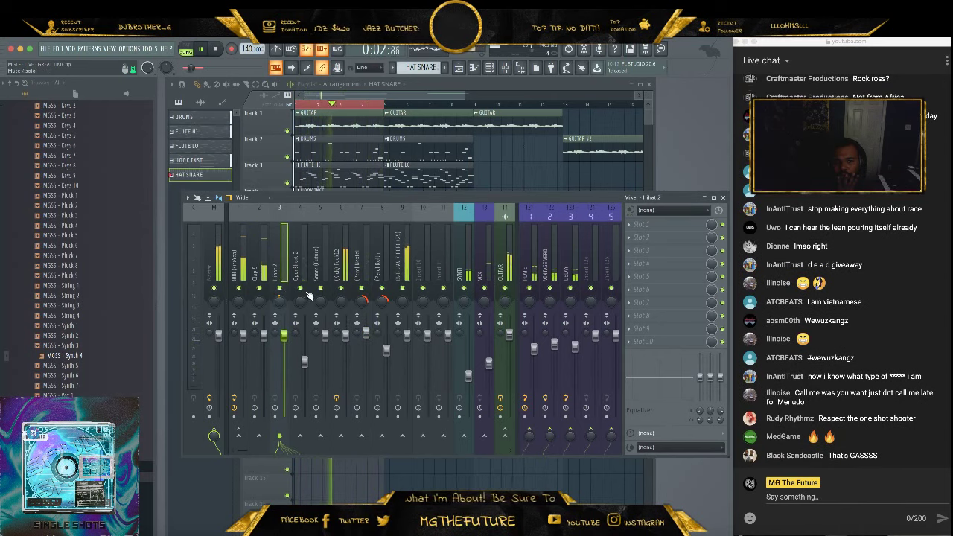
pyautogui.click(403, 307)
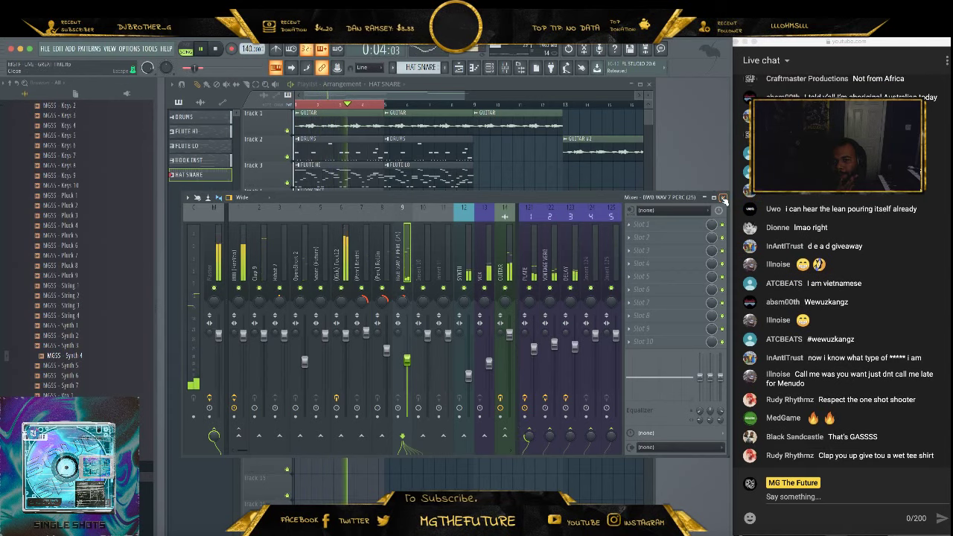
# Move the HAT SNARE clip on Track 6 of the playlist to start at bar 1
pyautogui.press('F9')
pyautogui.moveTo(452, 248); pyautogui.dragTo(359, 250)
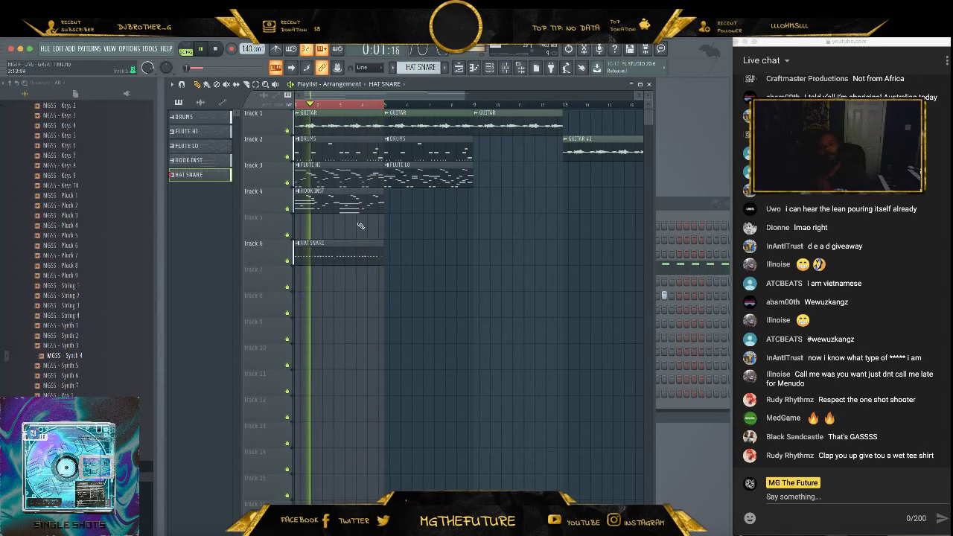
# Raise the OpenShort 2 mixer level slightly and pan the DWB WAV 7 PERC (25) track to the left
pyautogui.press('F9')
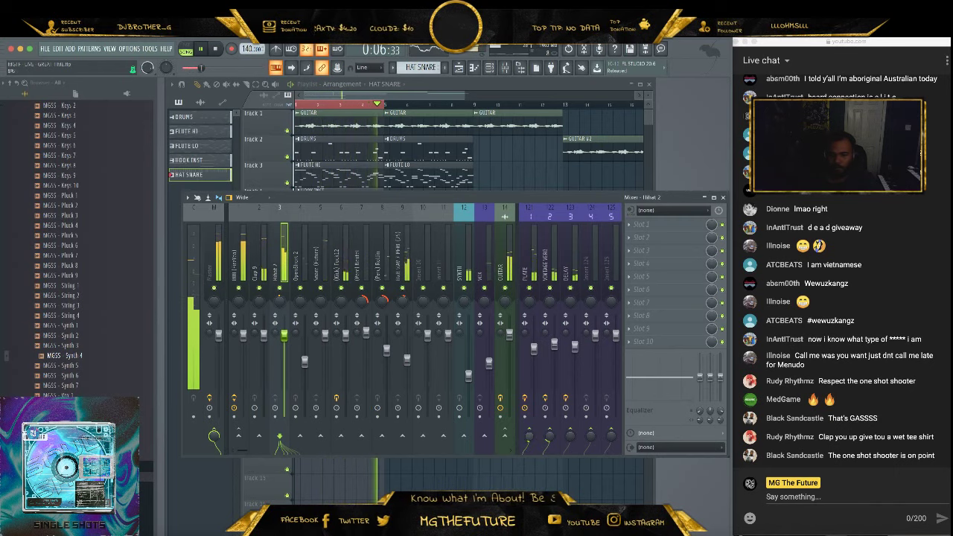
pyautogui.click(300, 266)
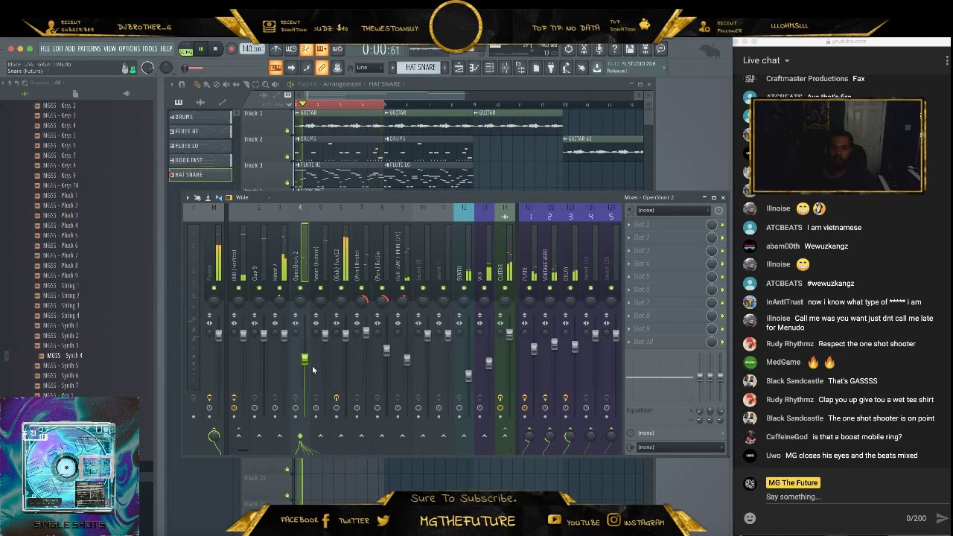
pyautogui.moveTo(402, 301); pyautogui.dragTo(402, 327)
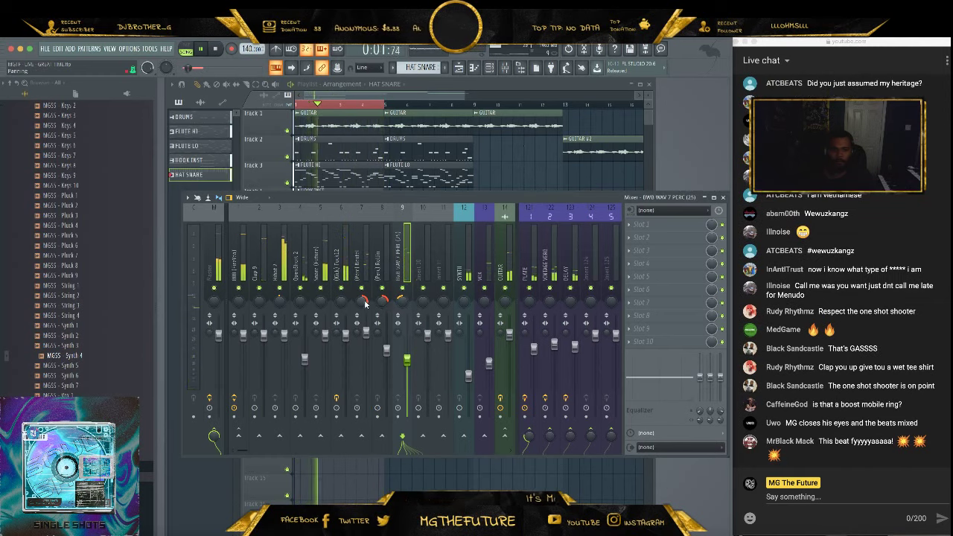
# Lower the Snare (Future) mixer level, send that track to PLATE, and stop playback
pyautogui.click(324, 276)
pyautogui.moveTo(325, 336); pyautogui.dragTo(325, 344)
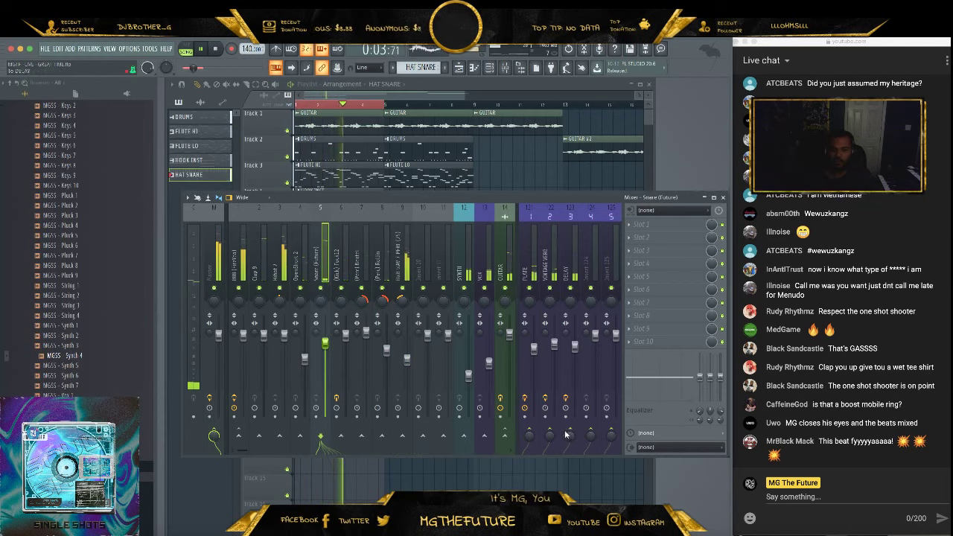
pyautogui.click(531, 435)
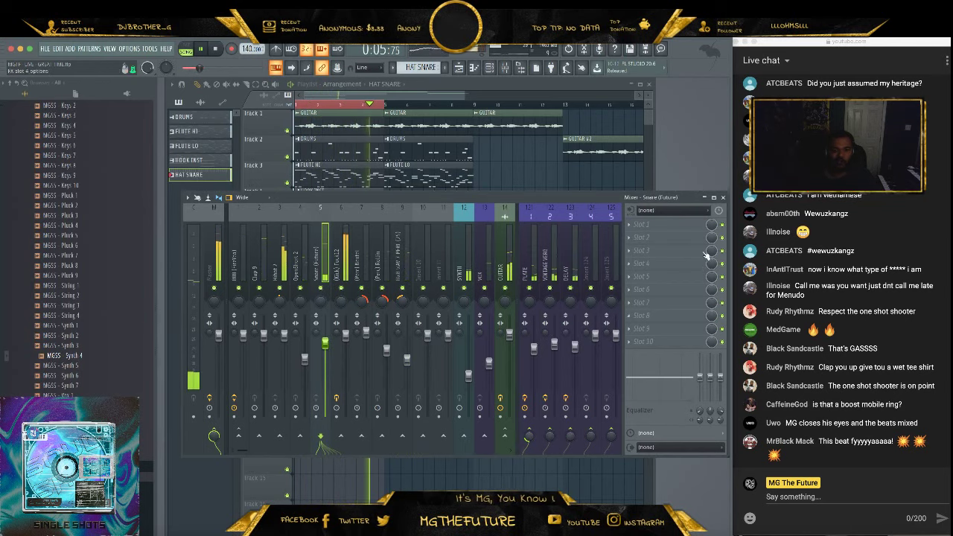
pyautogui.click(724, 198)
pyautogui.press('space')
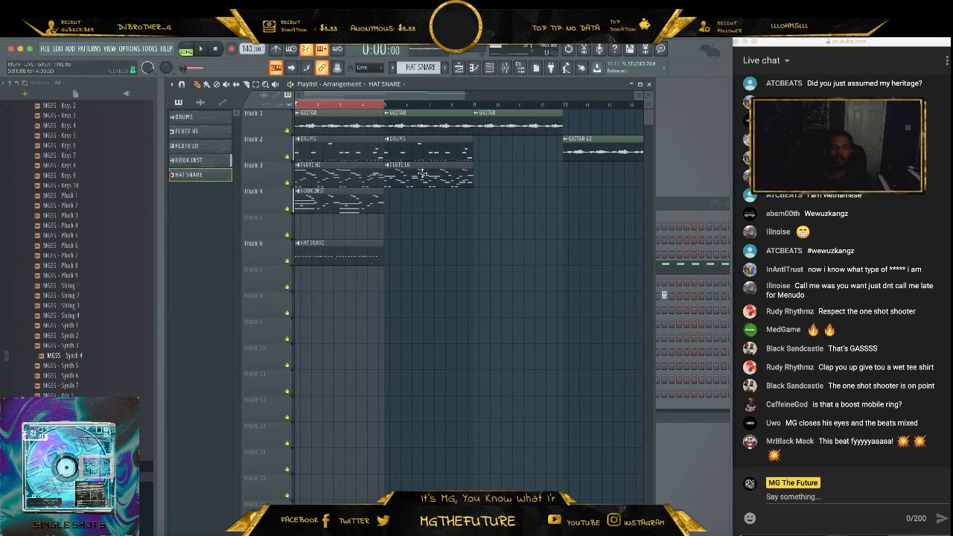
# Move the 808 channel's notes out of the DRUMS pattern into a new pattern named 808
pyautogui.click(190, 116)
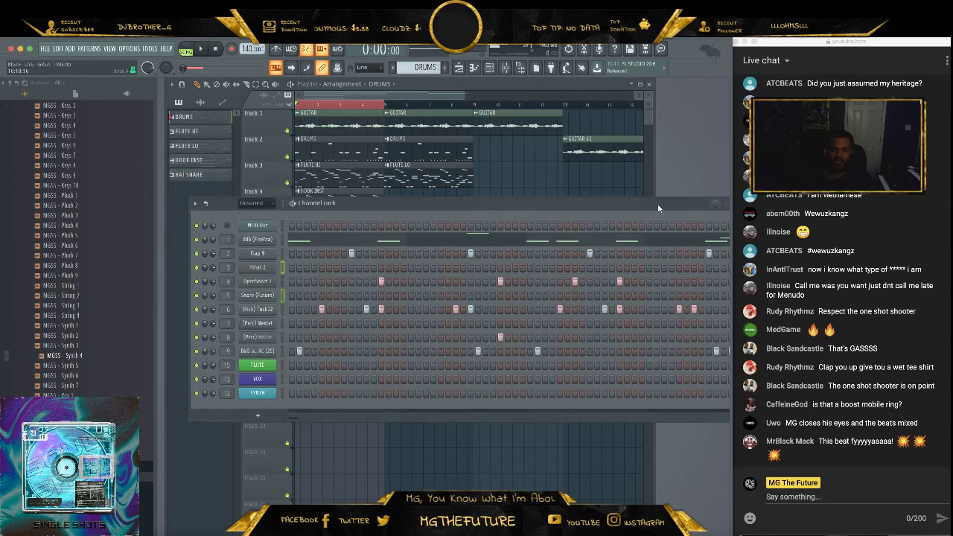
pyautogui.click(283, 240)
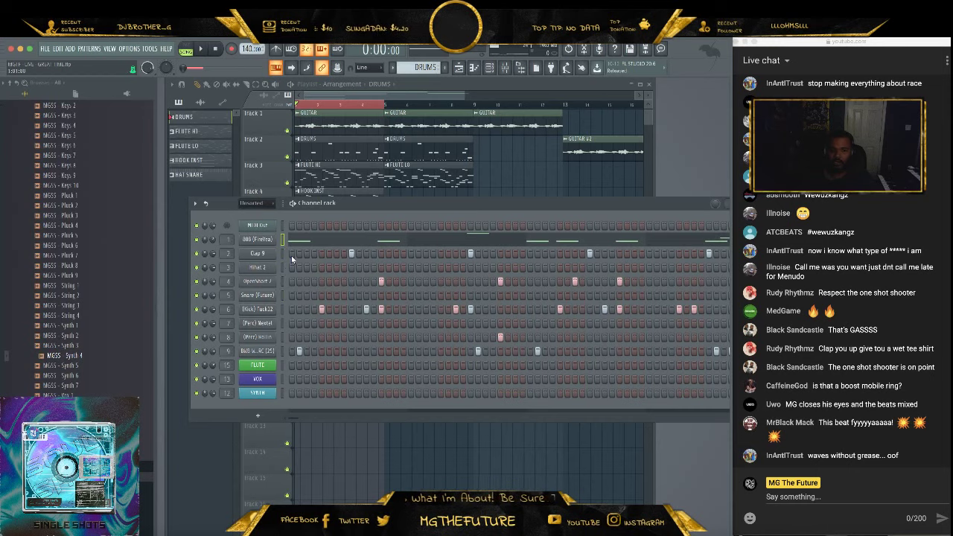
pyautogui.press('super+x')
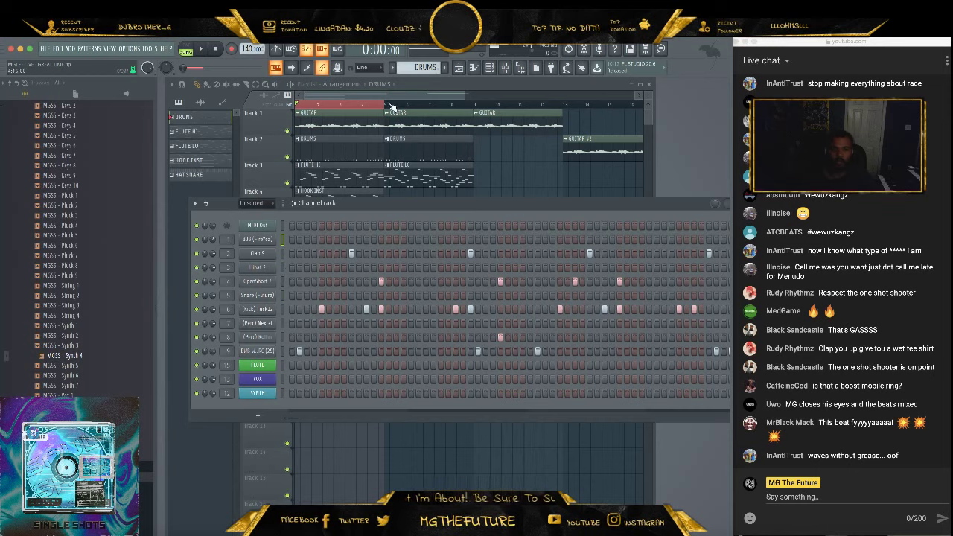
pyautogui.click(444, 67)
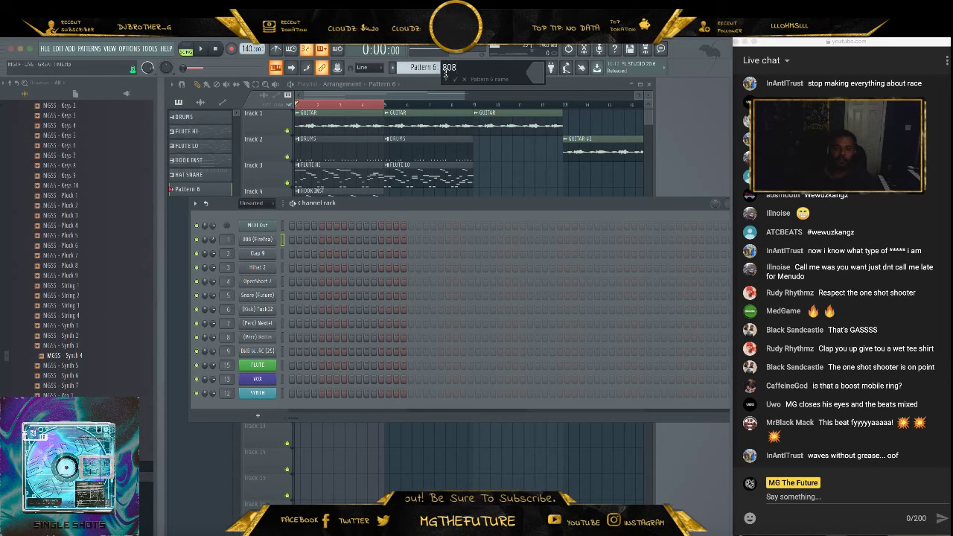
pyautogui.press('Return')
pyautogui.press('super+v')
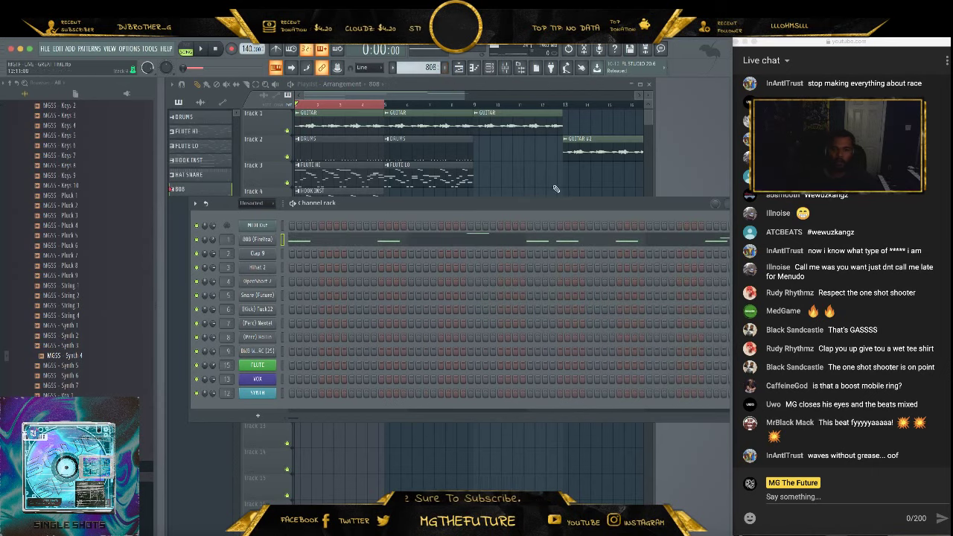
# Place the 808 pattern on Track 7 of the playlist at bar 5 and briefly play the arrangement
pyautogui.click(555, 189)
pyautogui.click(384, 285)
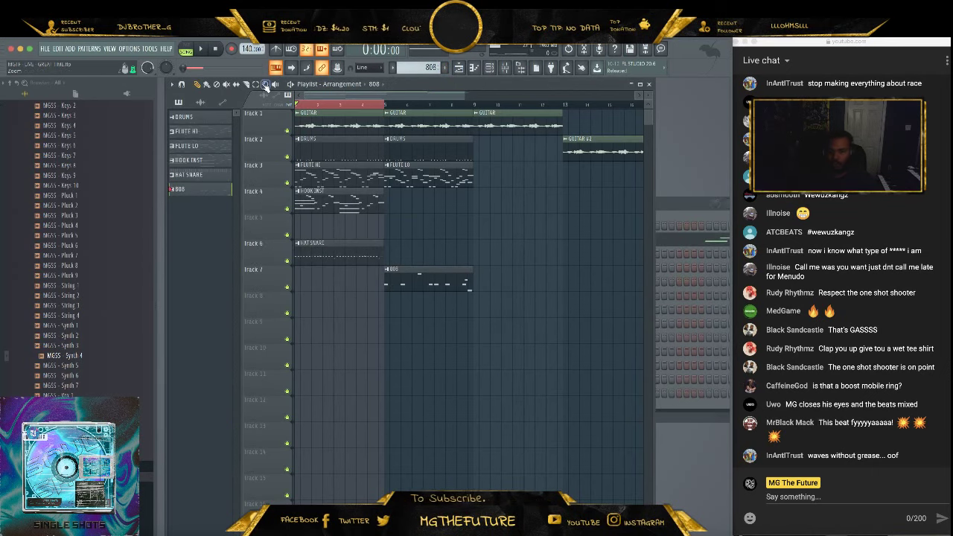
pyautogui.press('space')
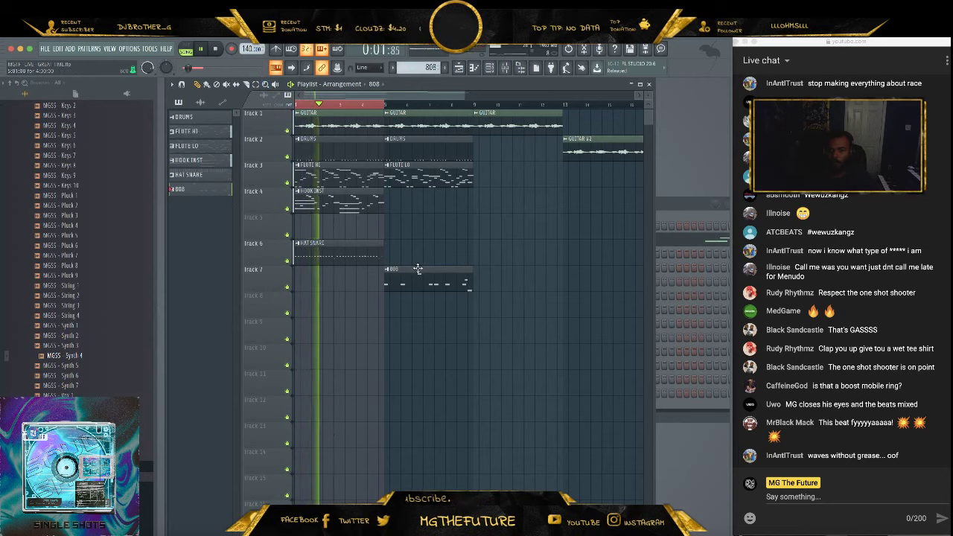
pyautogui.press('space')
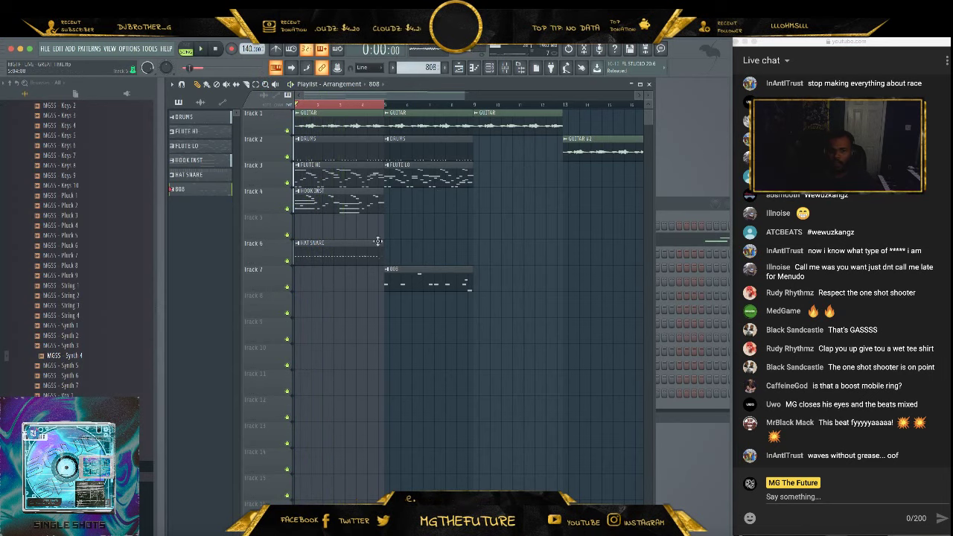
# Move the (Kick) channel's steps out of the DRUMS pattern into a new pattern named KICK
pyautogui.click(191, 119)
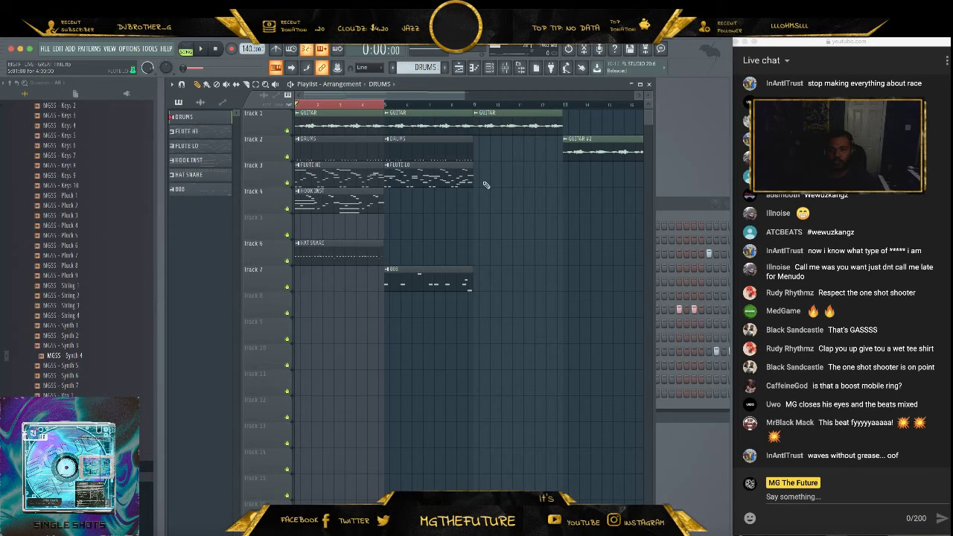
pyautogui.click(656, 201)
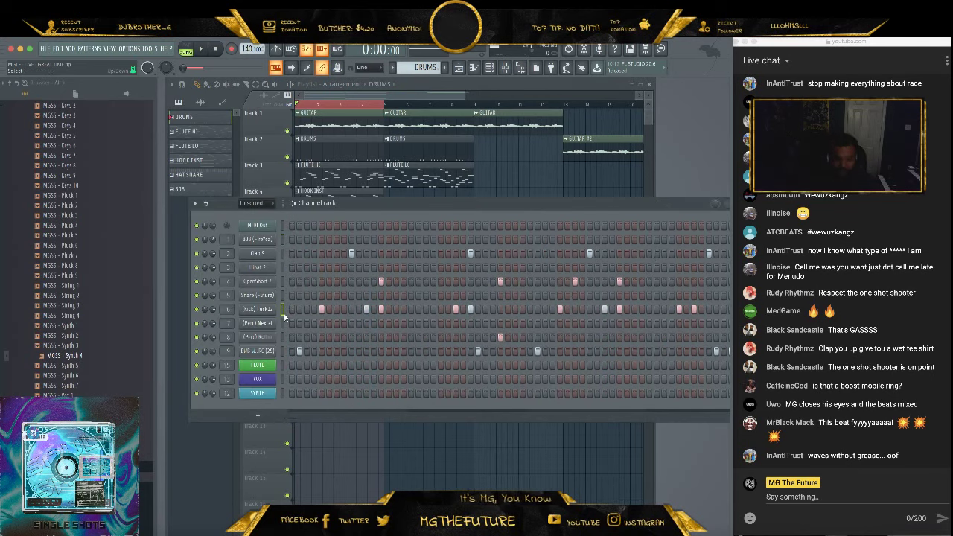
pyautogui.click(446, 68)
pyautogui.write('KICK')
pyautogui.press('Return')
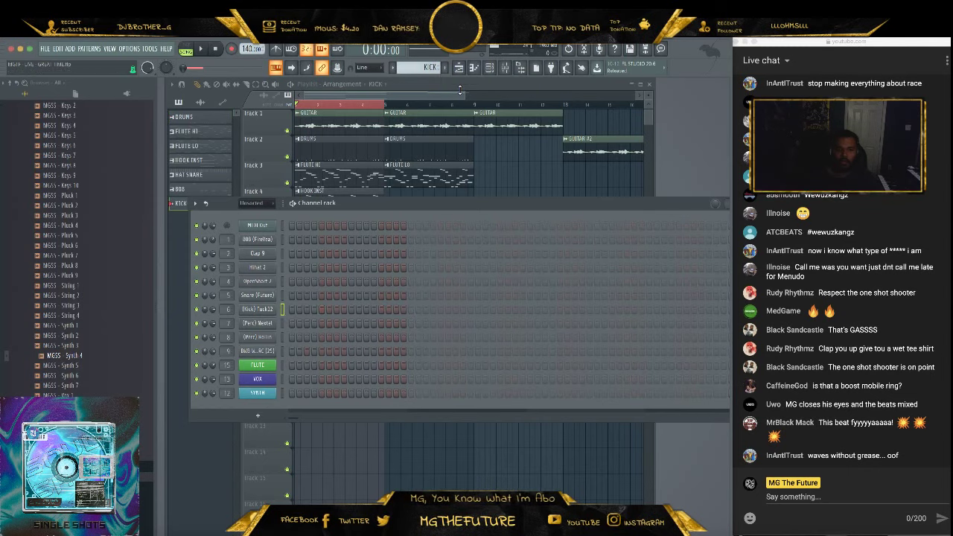
pyautogui.hotkey('ctrl', 'v')
# Place the KICK pattern on Track 7 at bar 1 and move the 808 clip to Track 8 at bar 1
pyautogui.click(544, 175)
pyautogui.click(353, 319)
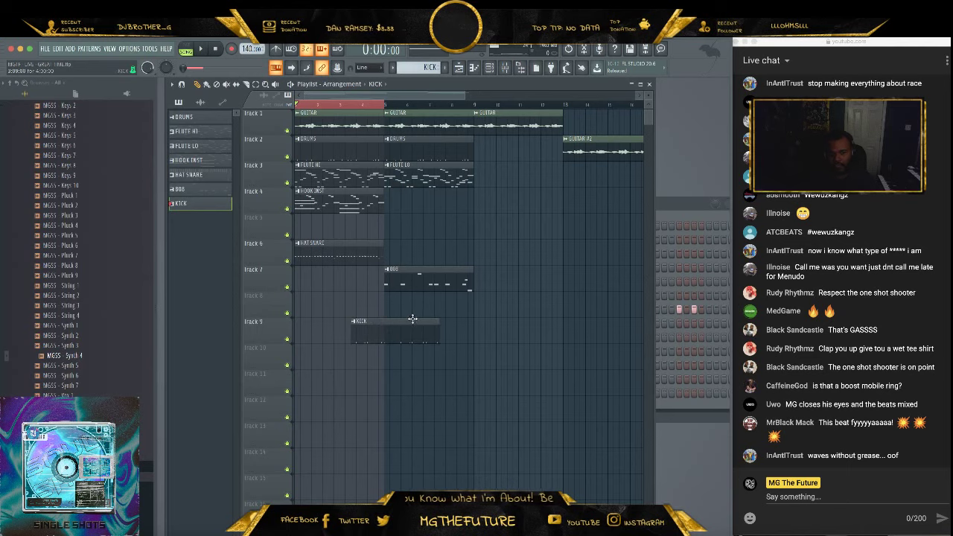
pyautogui.moveTo(413, 319); pyautogui.dragTo(320, 263)
pyautogui.moveTo(429, 268); pyautogui.dragTo(340, 294)
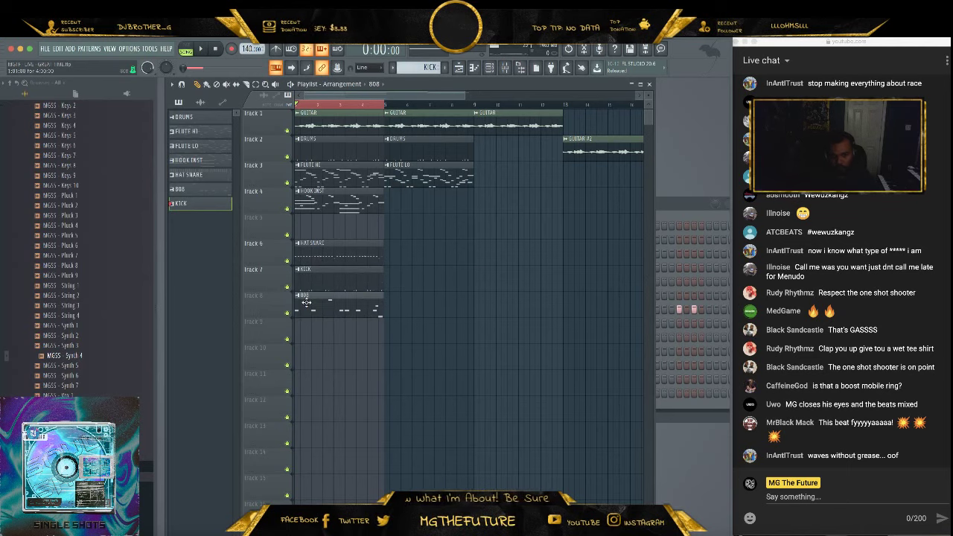
# Shift the main block of clips to start at bar 17, and move the GUITAR #2 clip to bar 1 on Track 2
pyautogui.moveTo(463, 97); pyautogui.dragTo(547, 100)
pyautogui.moveTo(449, 348); pyautogui.dragTo(547, 113)
pyautogui.keyDown('ctrl'); pyautogui.click(476, 122); pyautogui.keyUp('ctrl')
pyautogui.moveTo(501, 140); pyautogui.dragTo(296, 145)
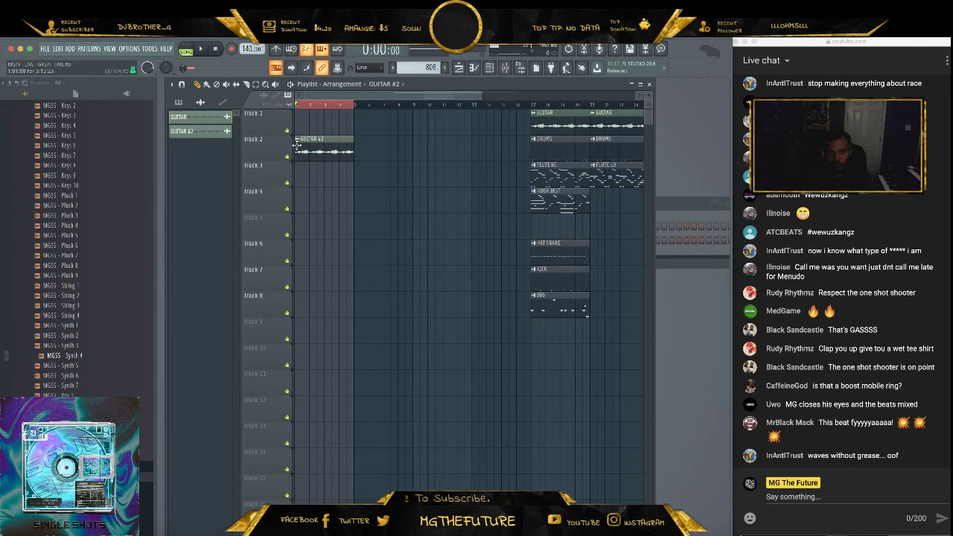
# Play the GUITAR #2 clip as the intro and examine its sample settings and precomputed effects
pyautogui.press('space')
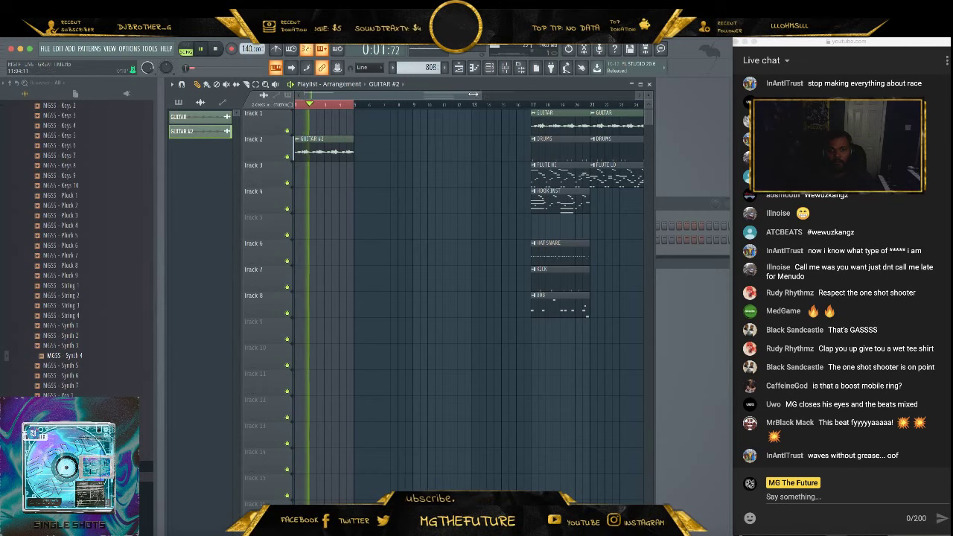
pyautogui.moveTo(472, 95); pyautogui.dragTo(500, 91)
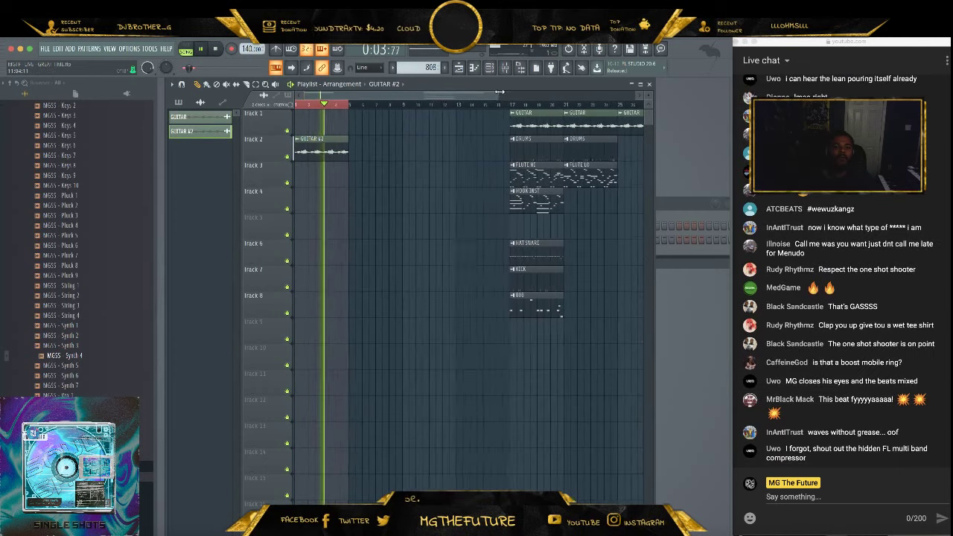
pyautogui.press('space')
pyautogui.click(297, 138)
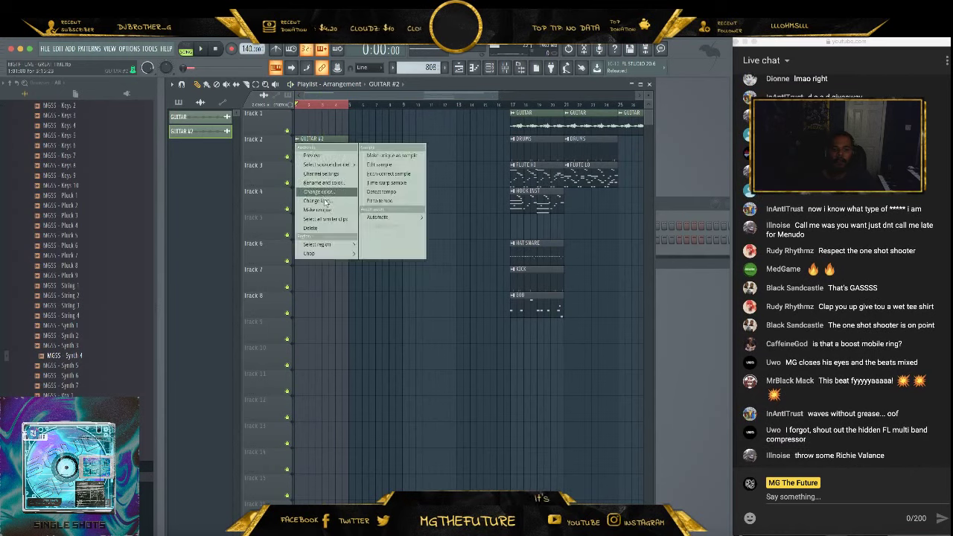
pyautogui.click(343, 122)
pyautogui.doubleClick(322, 145)
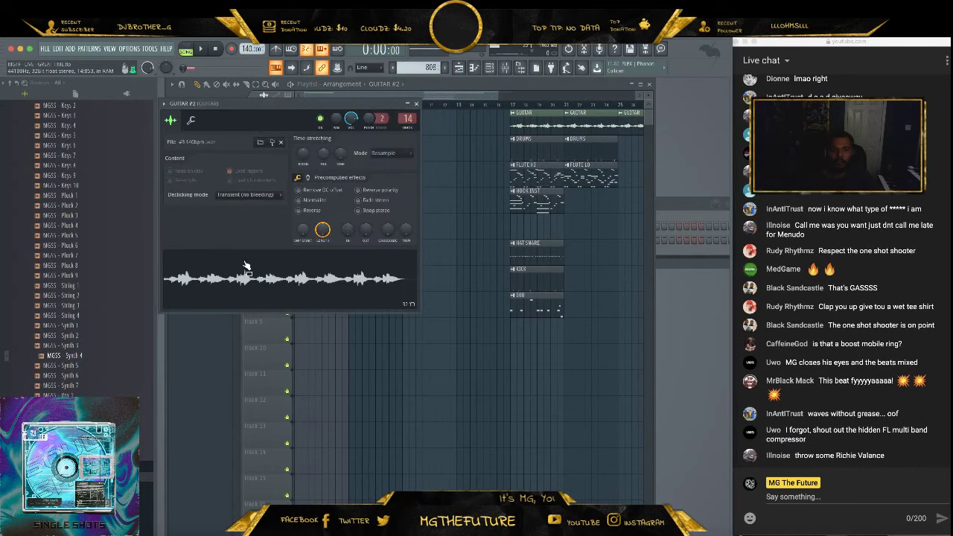
pyautogui.click(329, 205)
pyautogui.click(416, 104)
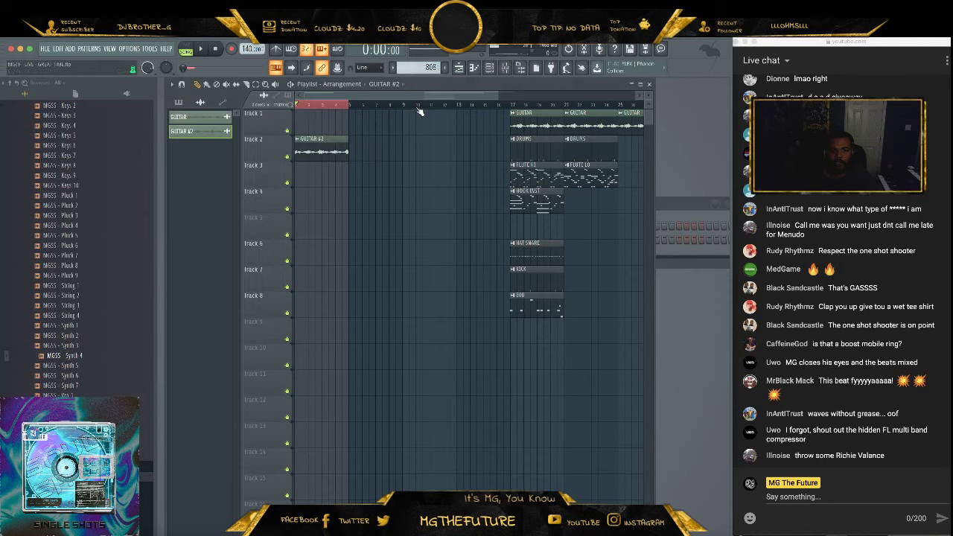
pyautogui.press('space')
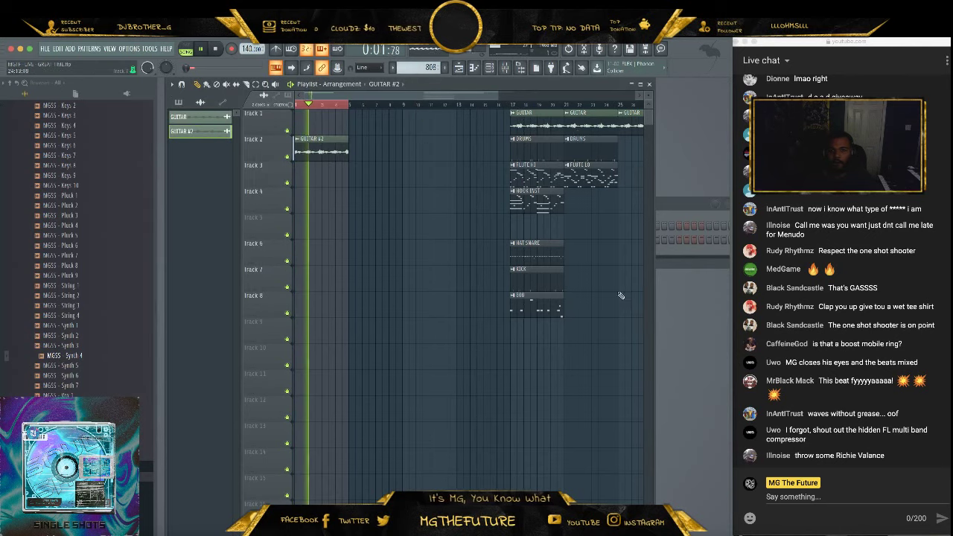
# Move the four-bar group of clips at bar 17 to bar 5, directly after GUITAR #2, and clear the loop selection
pyautogui.moveTo(592, 343); pyautogui.dragTo(364, 119)
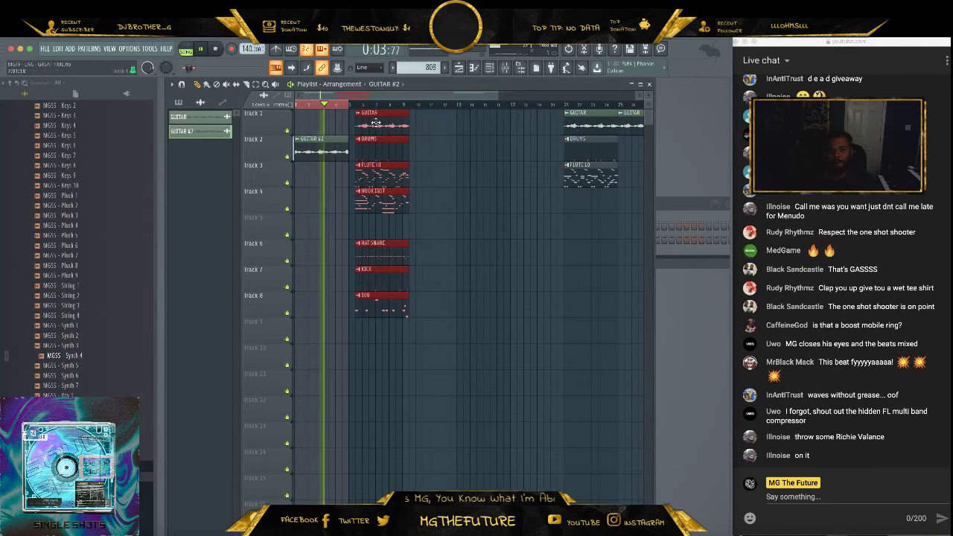
pyautogui.click(335, 106)
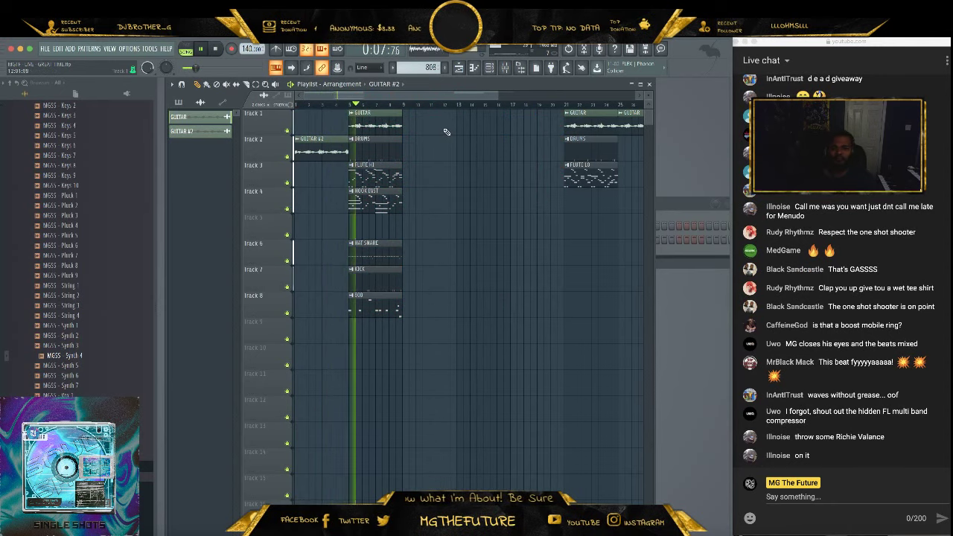
pyautogui.press('space')
# Shift all the clips at bar 5 down one track so GUITAR follows GUITAR #2 on Track 2, and deselect them
pyautogui.moveTo(497, 95); pyautogui.dragTo(385, 97)
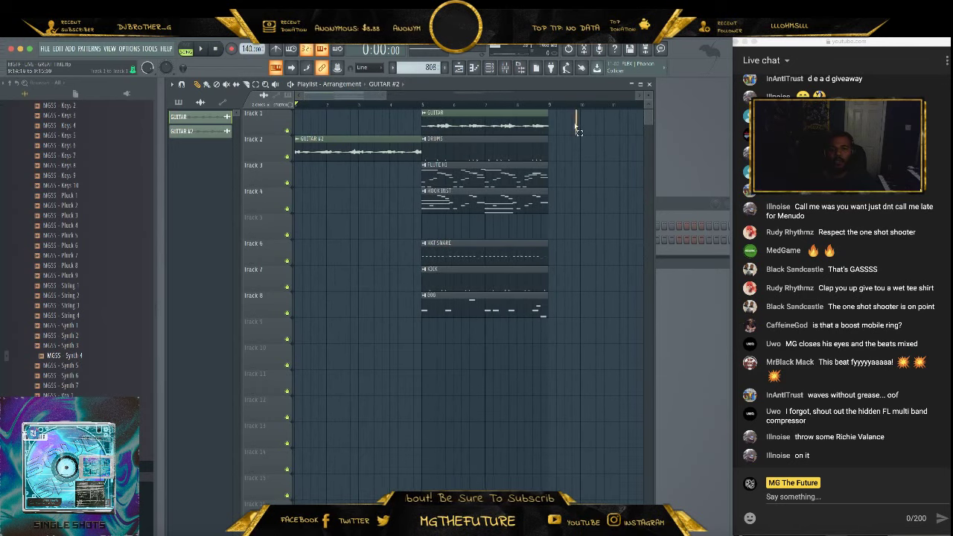
pyautogui.moveTo(578, 131); pyautogui.dragTo(423, 323)
pyautogui.moveTo(437, 151); pyautogui.dragTo(447, 169)
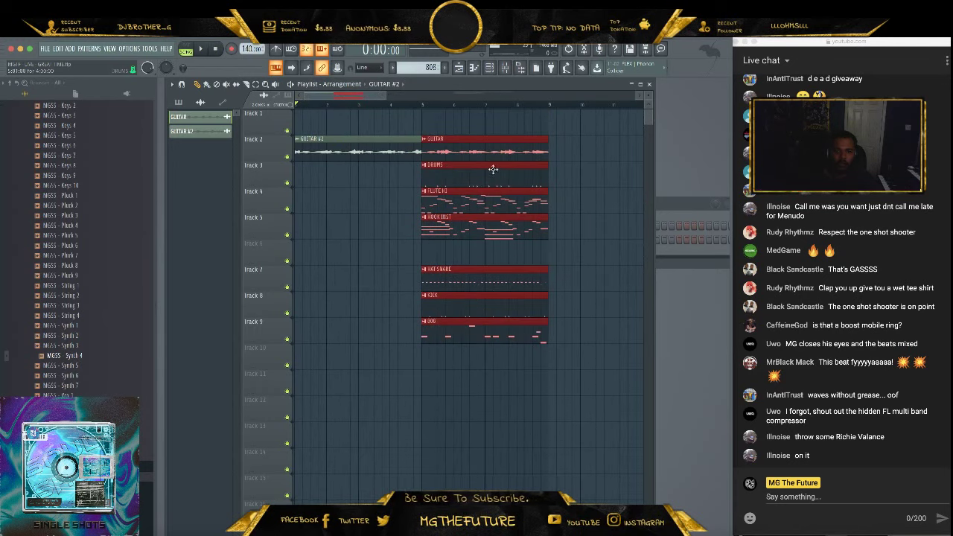
pyautogui.hotkey('ctrl', 'd')
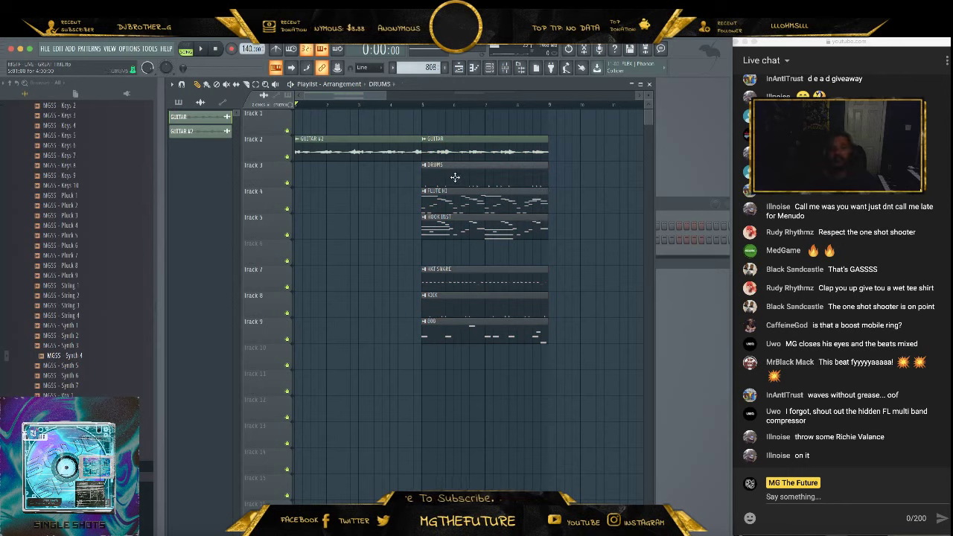
# Place copies of the DRUMS, 808 and HAT SNARE patterns at bar 1 on Tracks 3, 9 and 7 under GUITAR #2
pyautogui.moveTo(455, 177)
pyautogui.mouseDown()
pyautogui.moveTo(272, 185)
pyautogui.moveTo(458, 179)
pyautogui.mouseUp()
pyautogui.click(305, 175)
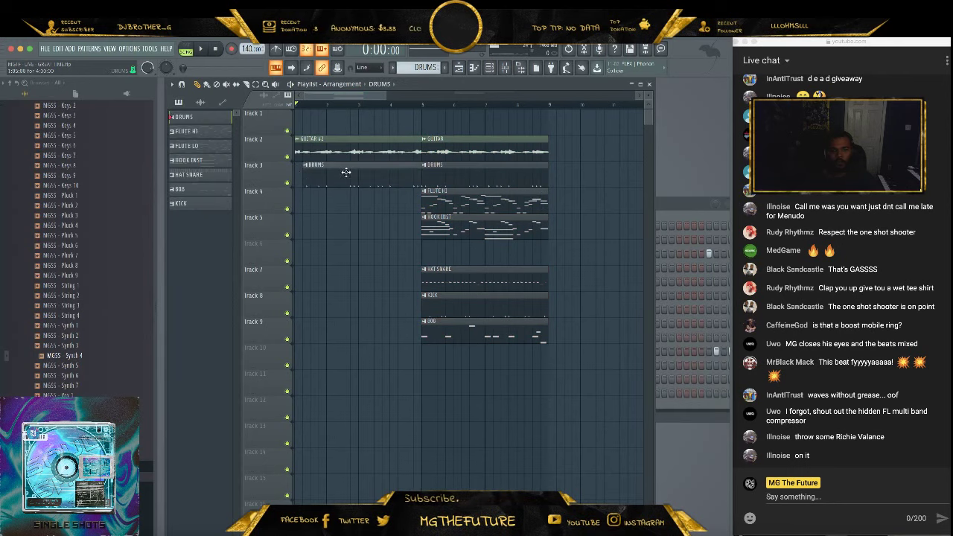
pyautogui.click(452, 338)
pyautogui.click(338, 329)
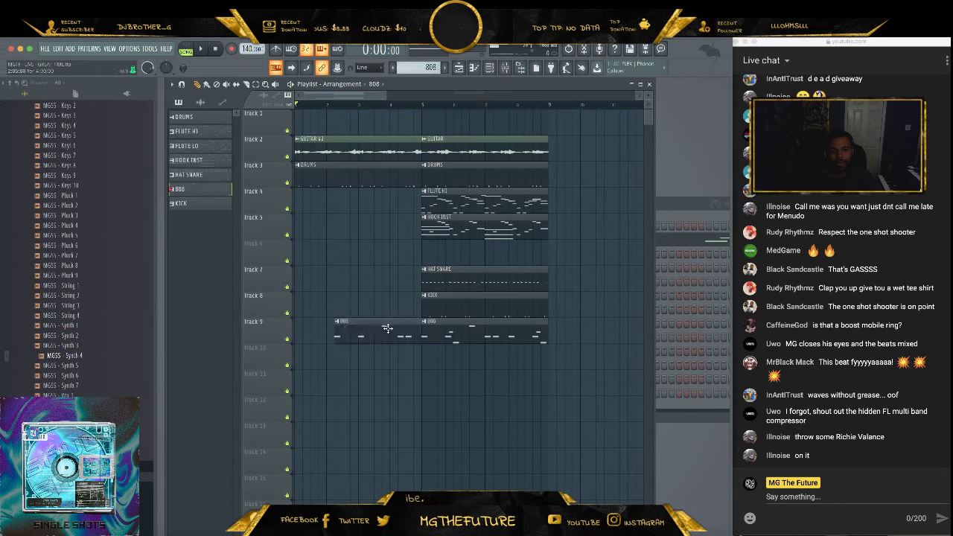
pyautogui.moveTo(388, 328); pyautogui.dragTo(348, 328)
pyautogui.click(441, 282)
pyautogui.click(380, 284)
pyautogui.moveTo(381, 284); pyautogui.dragTo(344, 285)
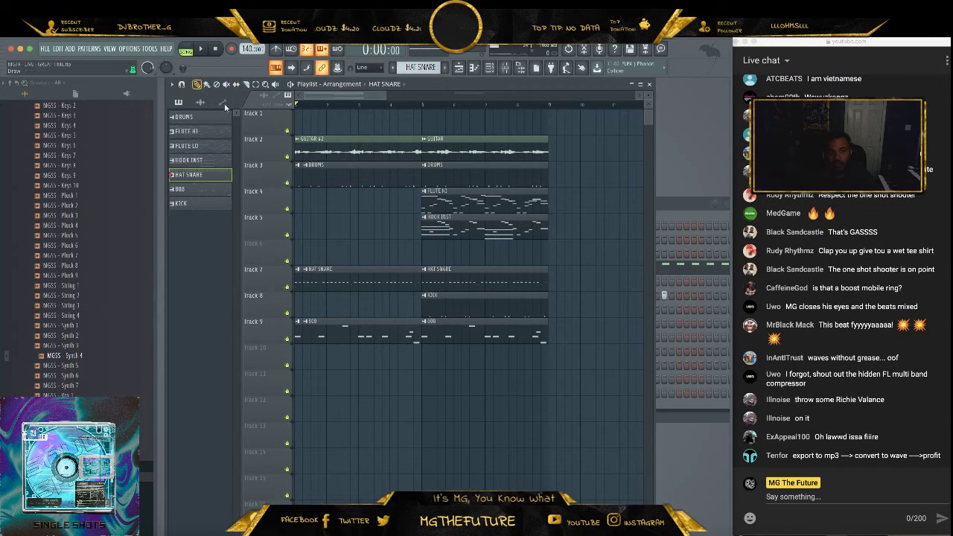
# Reduce the intro DRUMS, HAT SNARE and 808 clips to their short opening slices, repeated three times from bar 4, and trim GUITAR #2 to match
pyautogui.rightClick(353, 177)
pyautogui.rightClick(354, 282)
pyautogui.rightClick(354, 333)
pyautogui.moveTo(331, 177); pyautogui.dragTo(294, 365)
pyautogui.moveTo(297, 179); pyautogui.dragTo(393, 182)
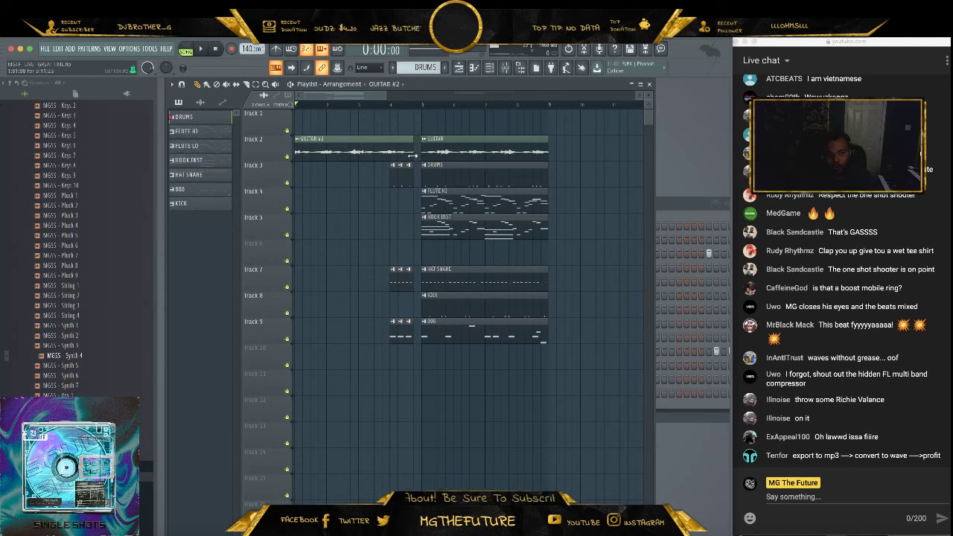
# Add the This Beat Is Fire vocal sample from #MGTHEFUTURE KITS to Track 10, starting just before bar 4
pyautogui.scroll(15, 75, 307)
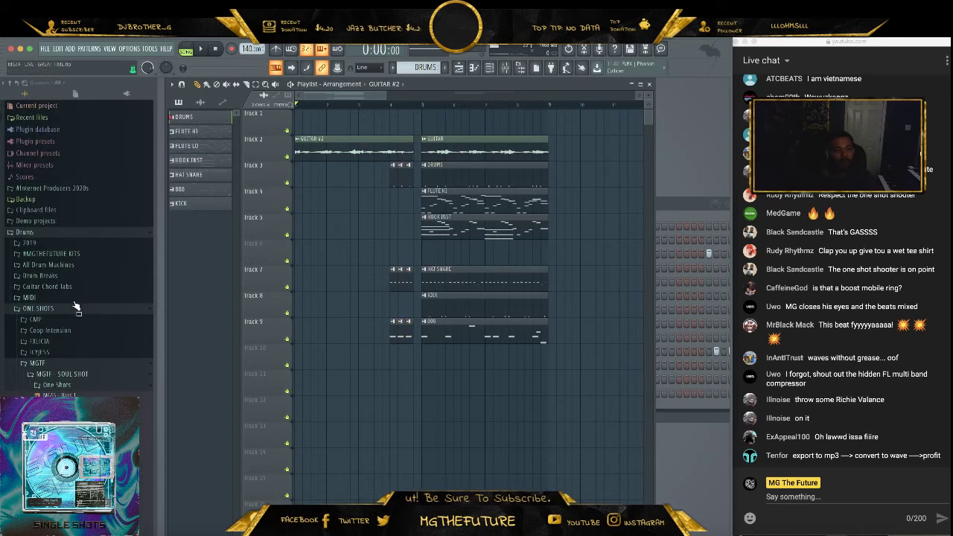
pyautogui.click(77, 243)
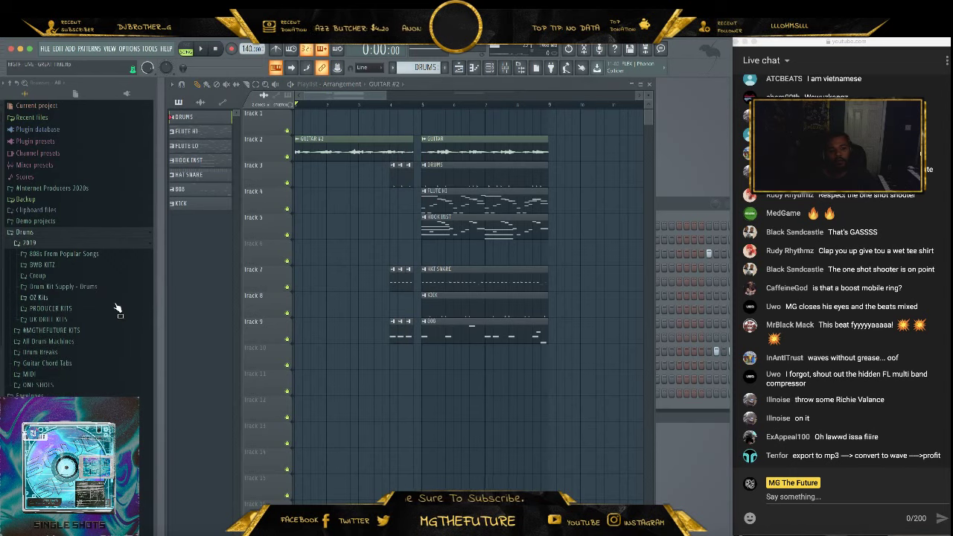
pyautogui.click(54, 246)
pyautogui.click(76, 255)
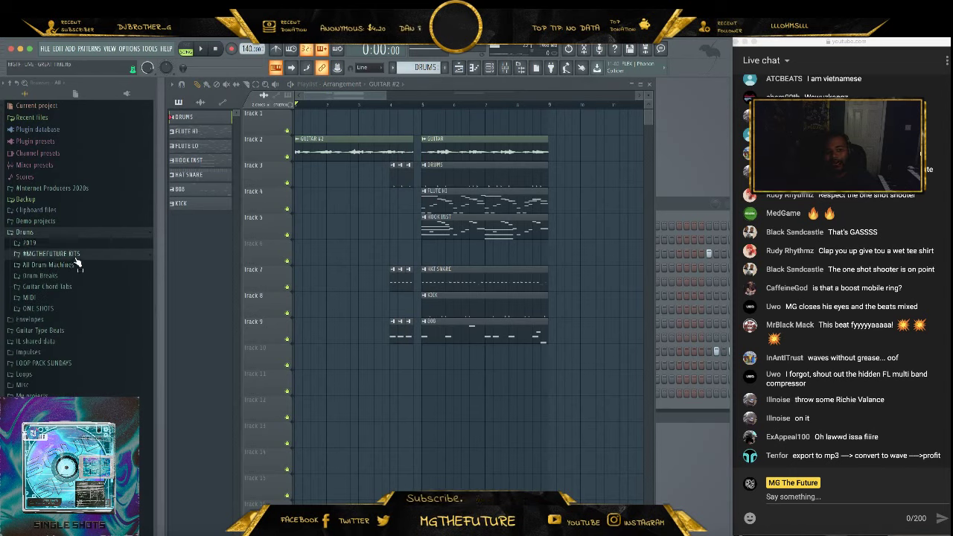
pyautogui.moveTo(97, 432); pyautogui.dragTo(411, 337)
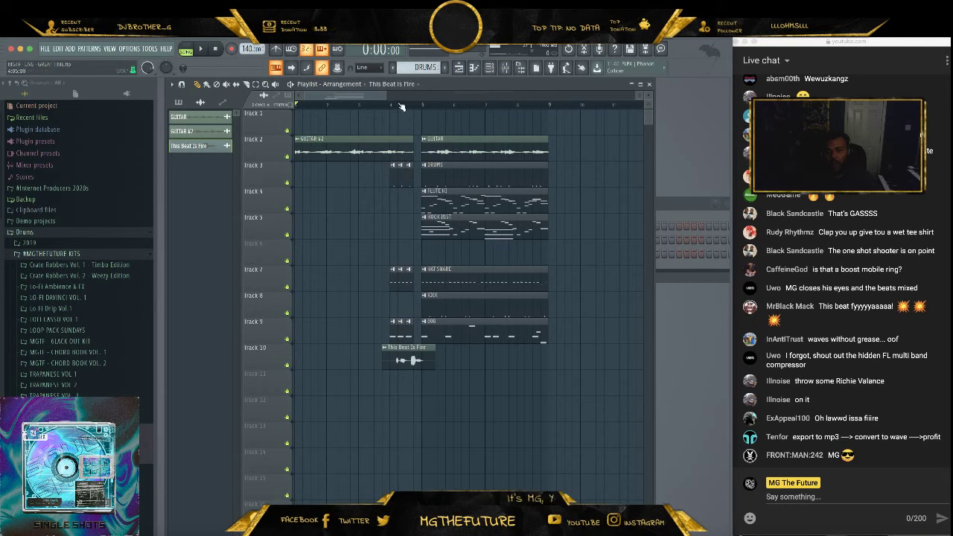
pyautogui.scroll(4, 400, 107)
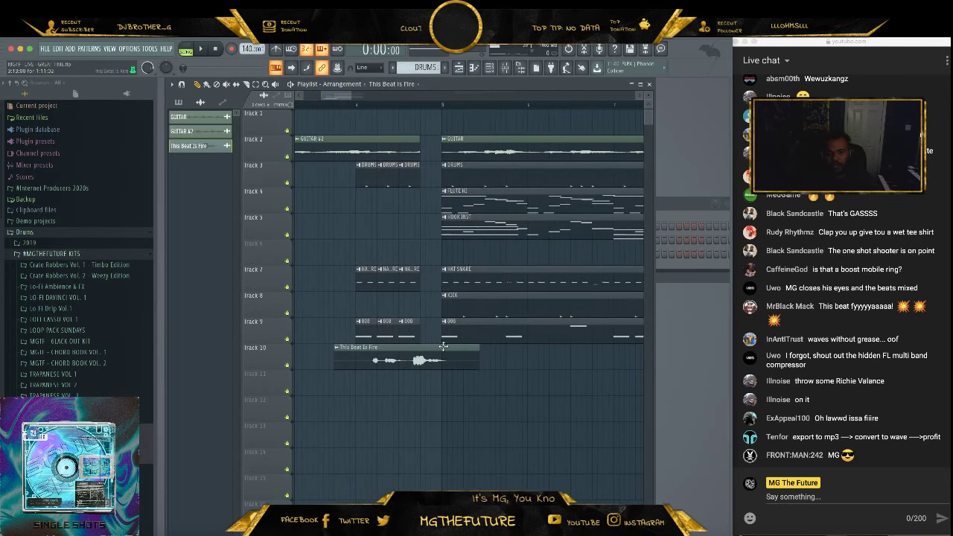
pyautogui.moveTo(413, 353); pyautogui.dragTo(420, 350)
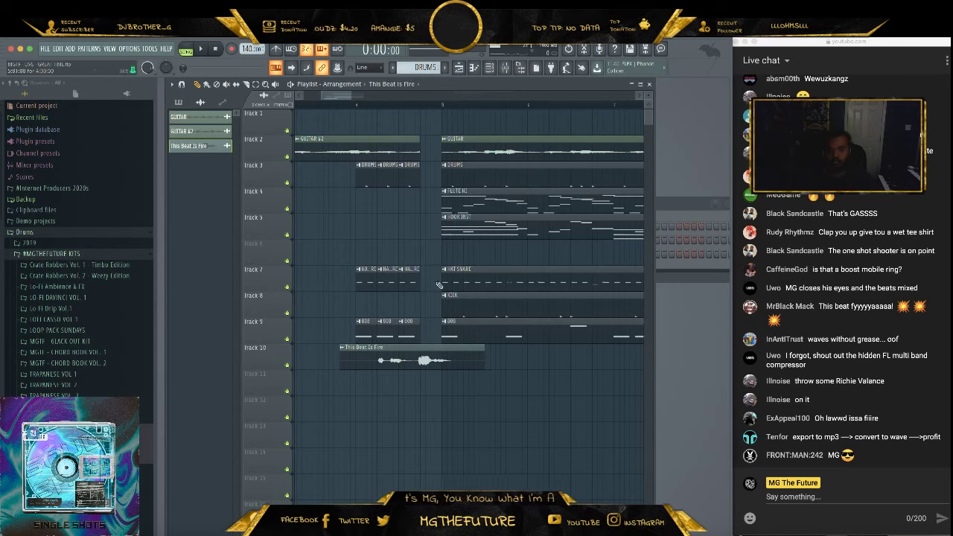
# Route the This Beat Is Fire channel to mixer track 11, with its level lowered and its low end cut
pyautogui.click(491, 68)
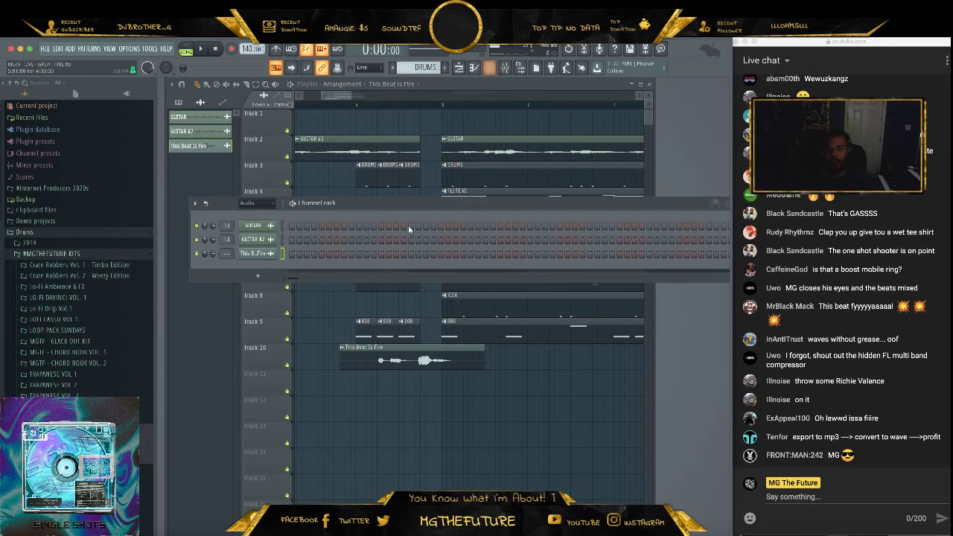
pyautogui.click(260, 253)
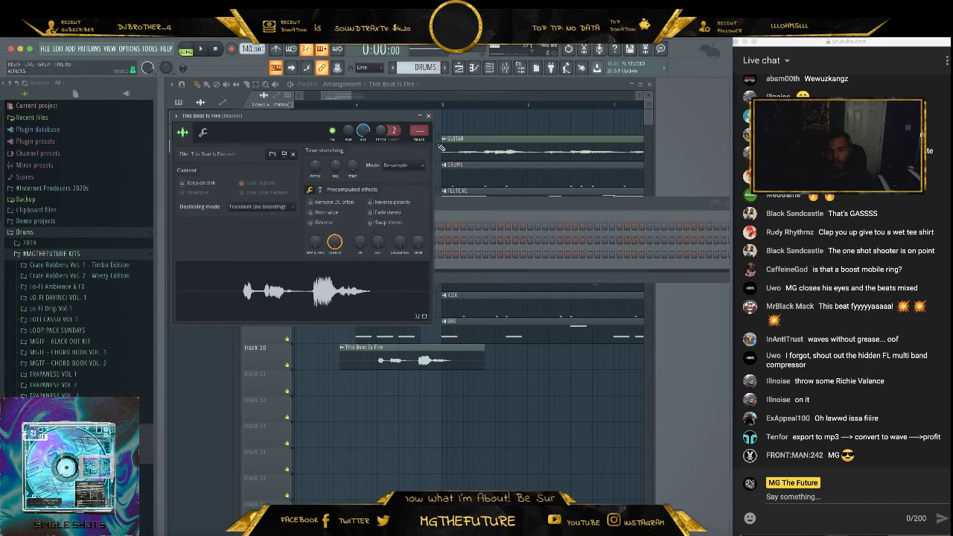
pyautogui.click(510, 69)
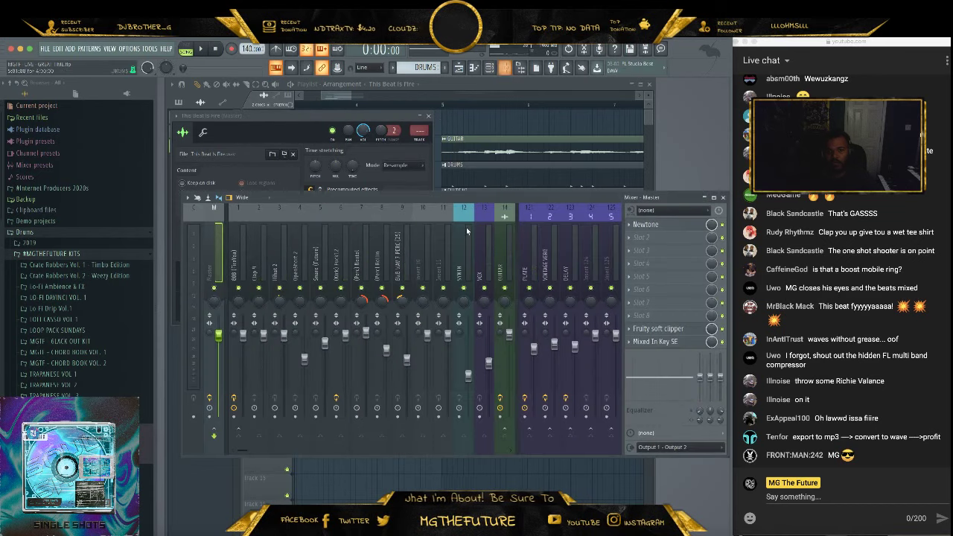
pyautogui.rightClick(444, 266)
pyautogui.click(581, 302)
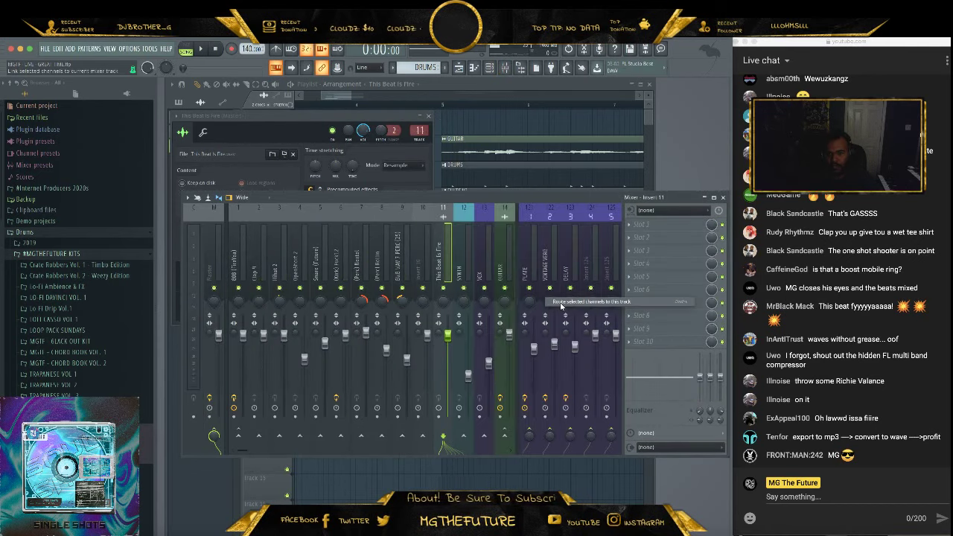
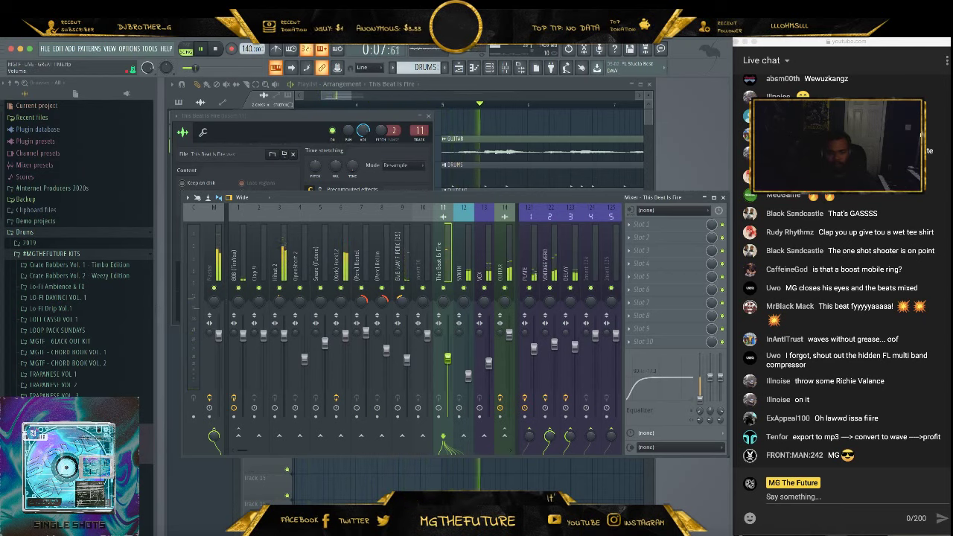
pyautogui.click(429, 117)
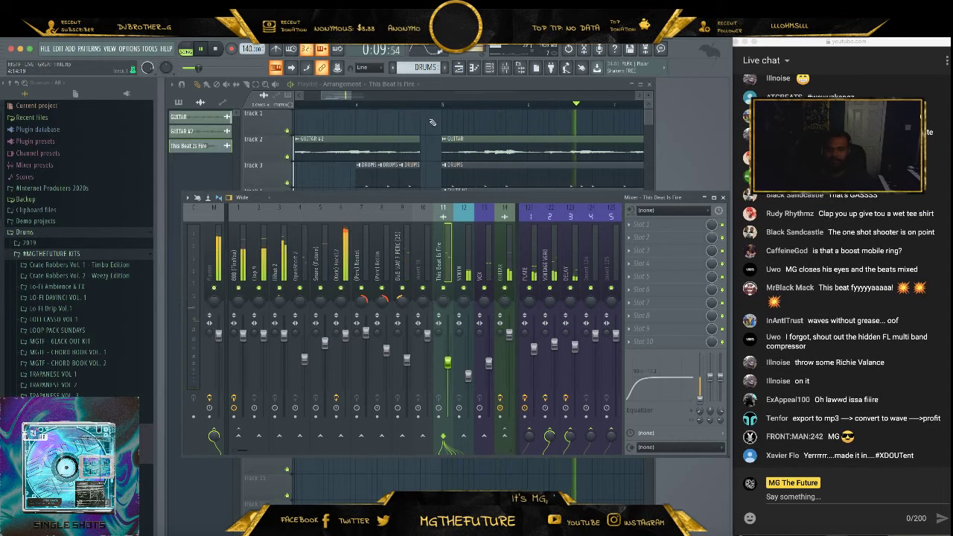
# Play the transition from around bar 4 and try extending the last HAT SNARE slice up to bar 5
pyautogui.click(358, 105)
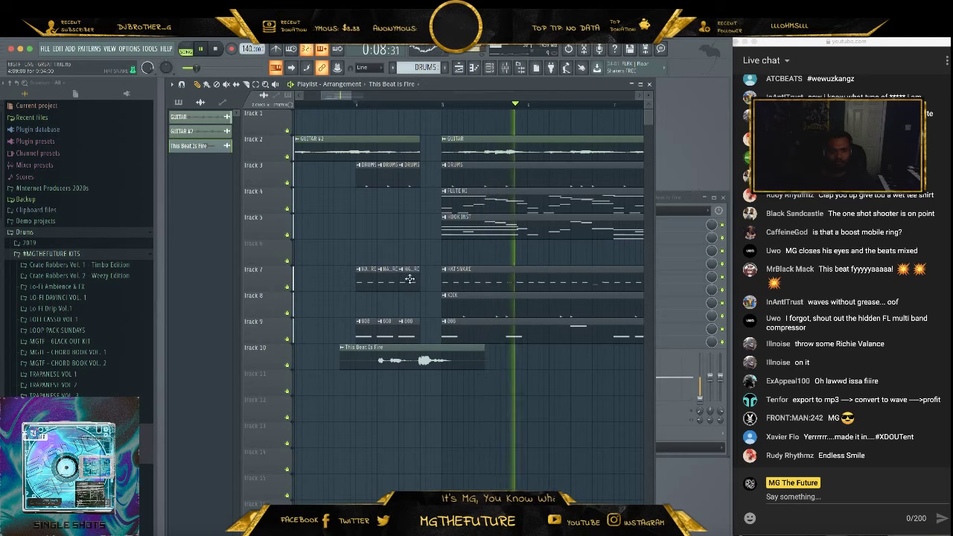
pyautogui.moveTo(419, 271); pyautogui.dragTo(439, 273)
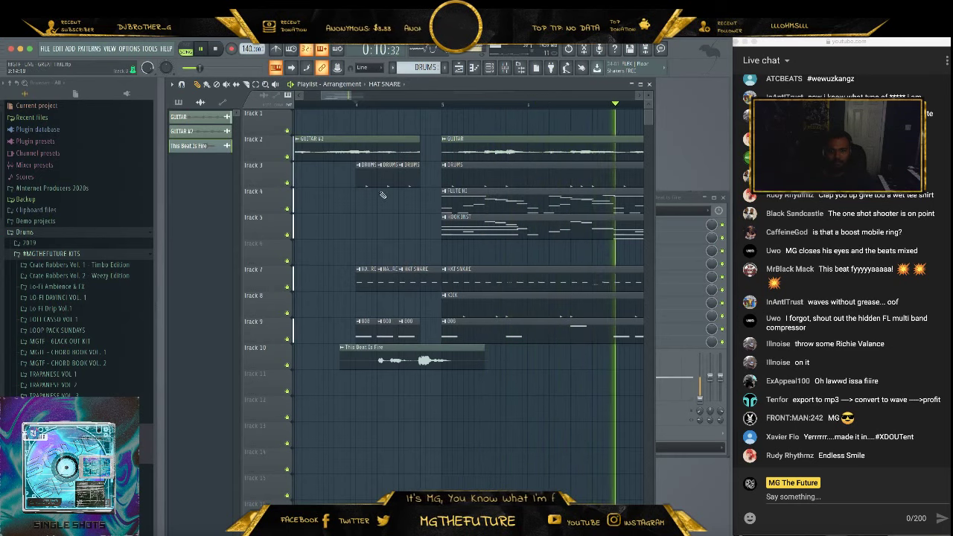
pyautogui.click(348, 104)
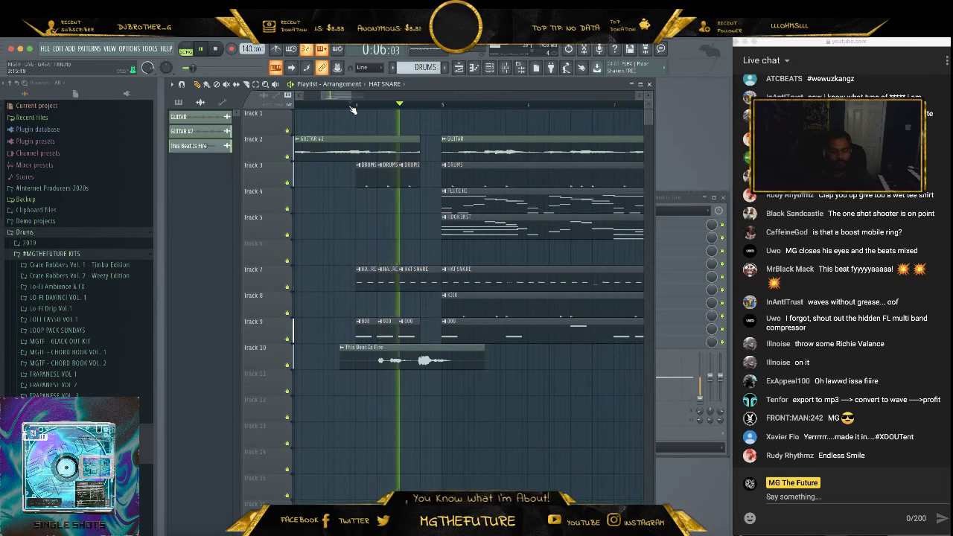
pyautogui.press('space')
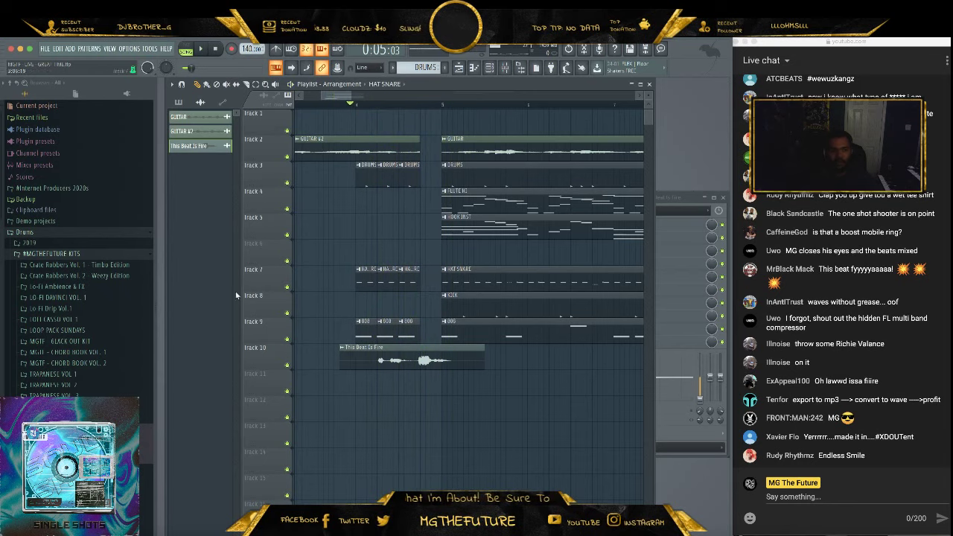
# Search the 2019 drum kits for an effect and preview BWB WAV 7 FX (8) from the DRUMKEYZ OFFICIAL BWB WAVE 7 FXS folder
pyautogui.click(107, 255)
pyautogui.click(66, 246)
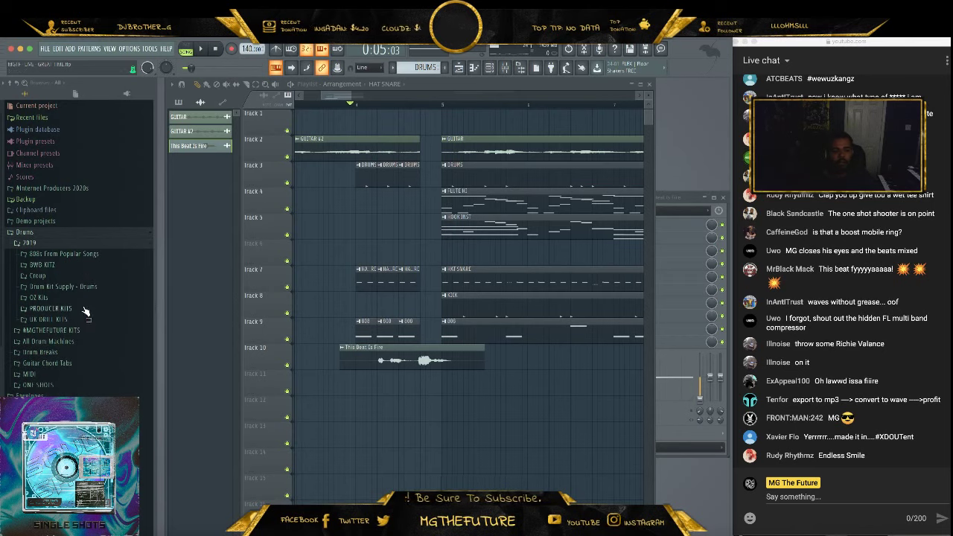
pyautogui.click(84, 309)
pyautogui.click(84, 310)
pyautogui.click(78, 256)
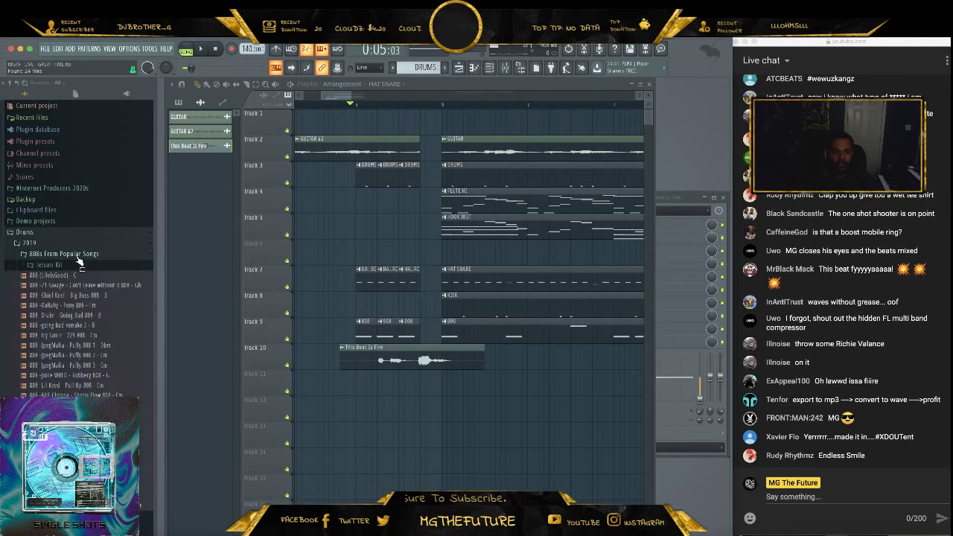
pyautogui.click(78, 256)
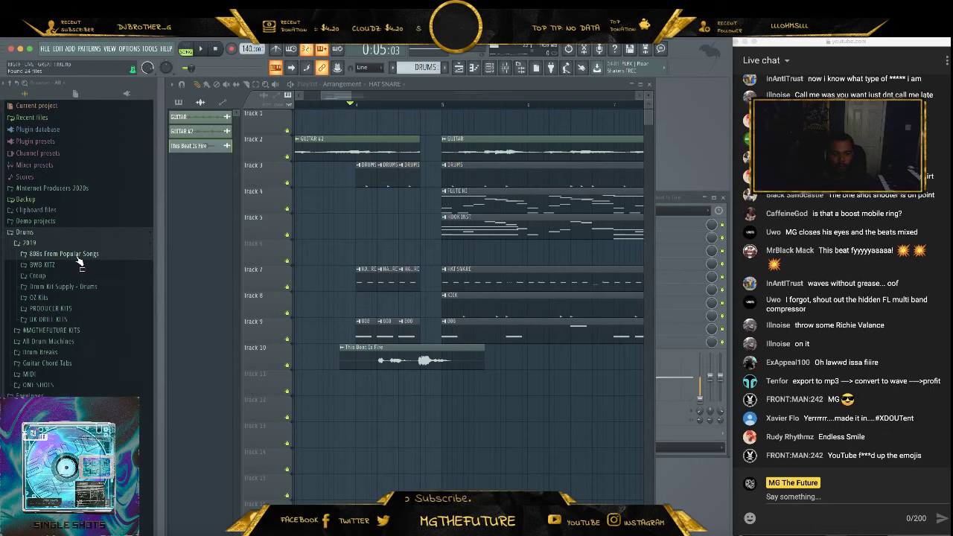
pyautogui.click(77, 265)
pyautogui.scroll(-5, 78, 272)
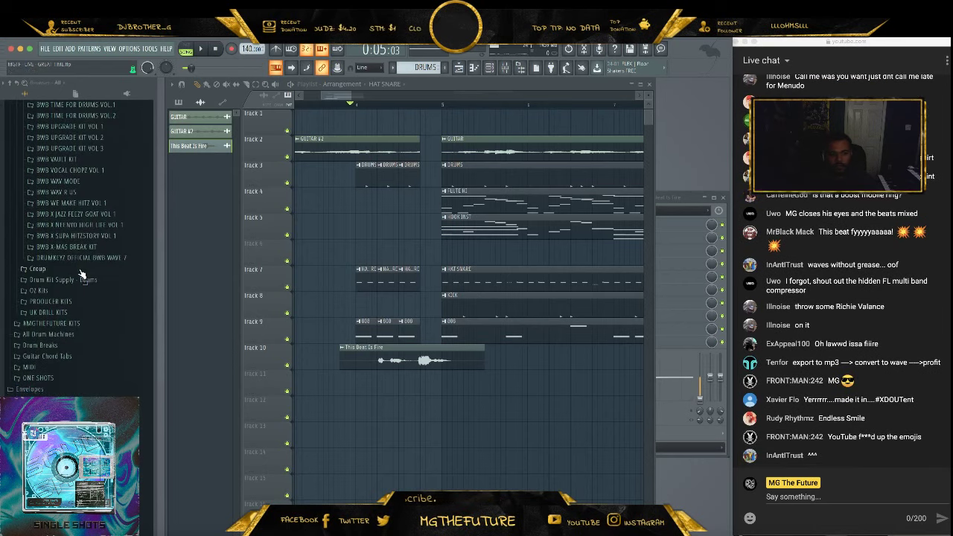
pyautogui.click(105, 259)
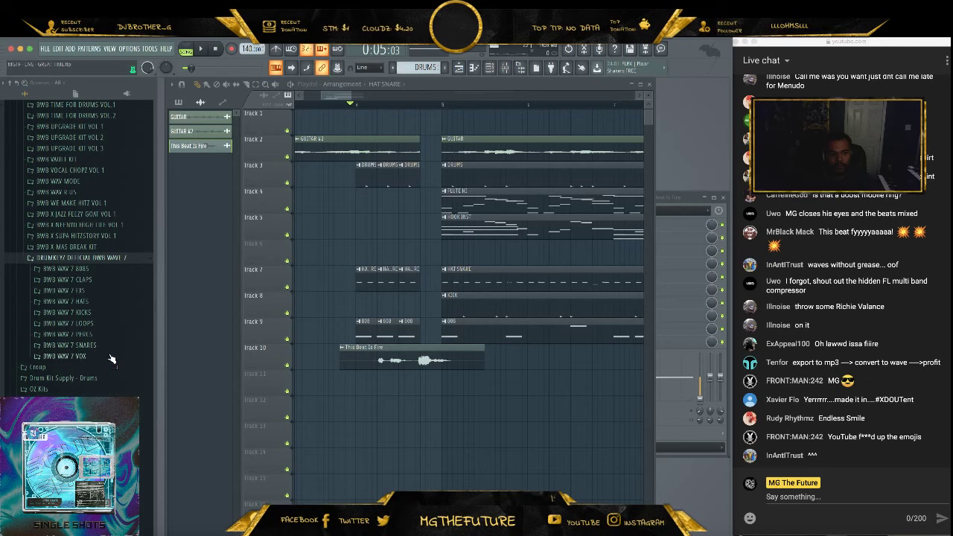
pyautogui.click(109, 290)
pyautogui.click(97, 362)
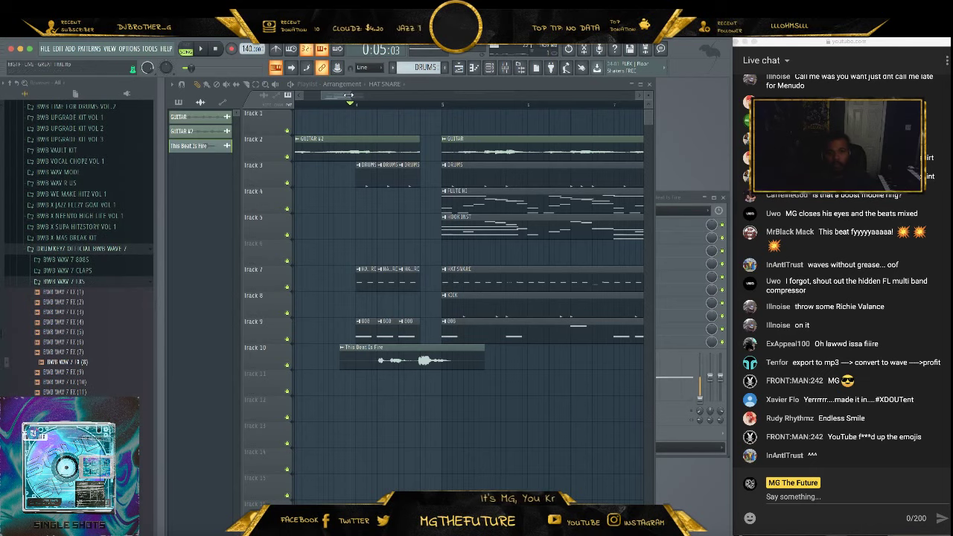
# Add BWB WAV 7 FX (8) to the playlist at bar 1 on Track 12
pyautogui.moveTo(348, 96); pyautogui.dragTo(372, 96)
pyautogui.moveTo(75, 363); pyautogui.dragTo(272, 450)
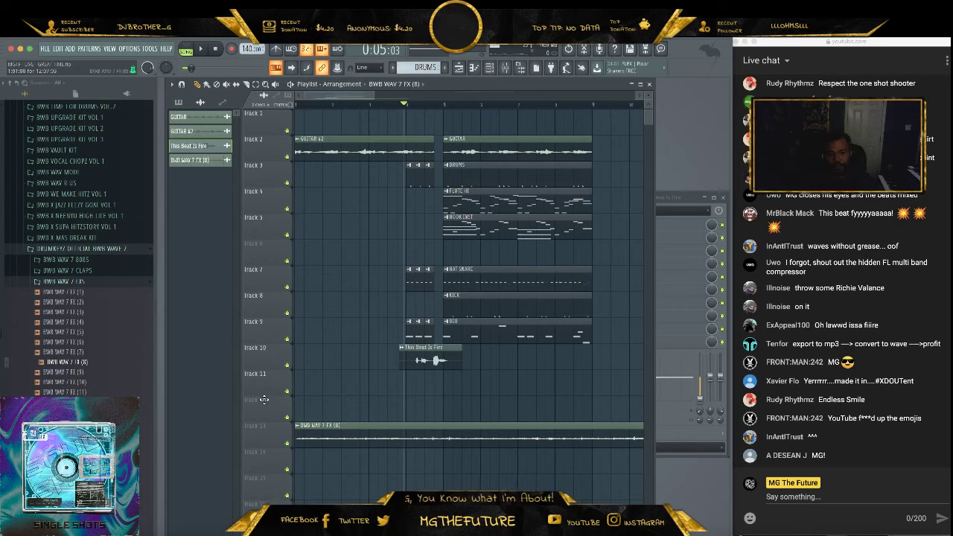
pyautogui.moveTo(264, 400); pyautogui.dragTo(260, 386)
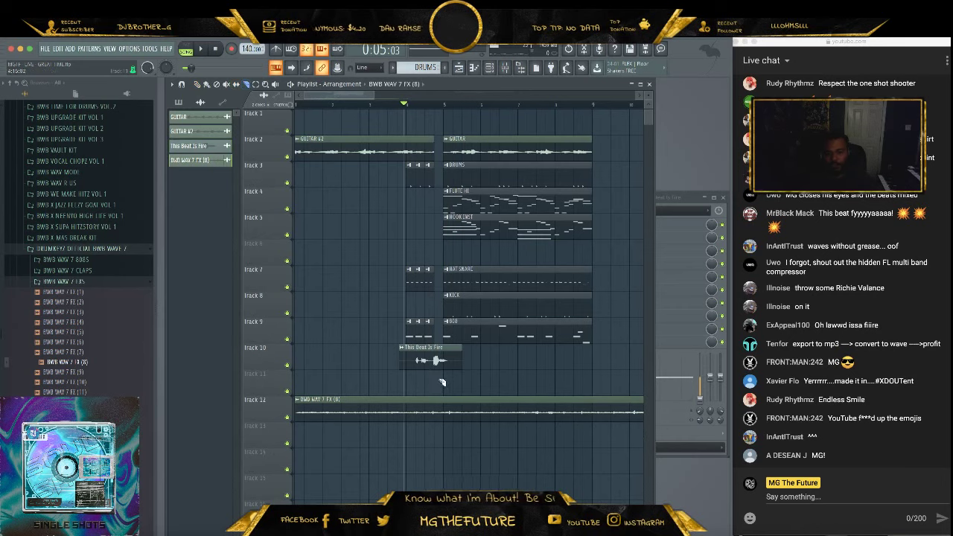
# Split the BWB WAV 7 FX (8) clip at bar 5 and delete the part after the split
pyautogui.moveTo(455, 386); pyautogui.dragTo(441, 385)
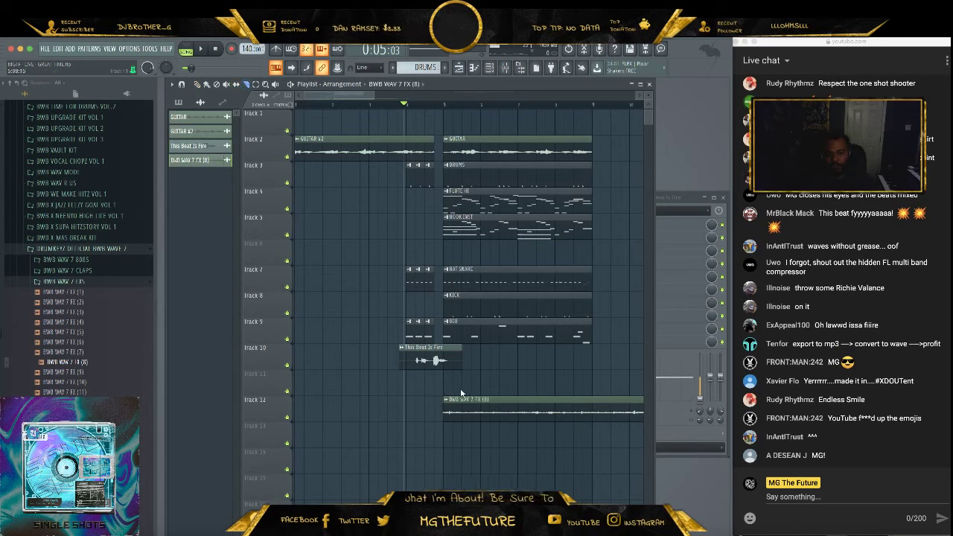
pyautogui.hotkey('ctrl', 'z')
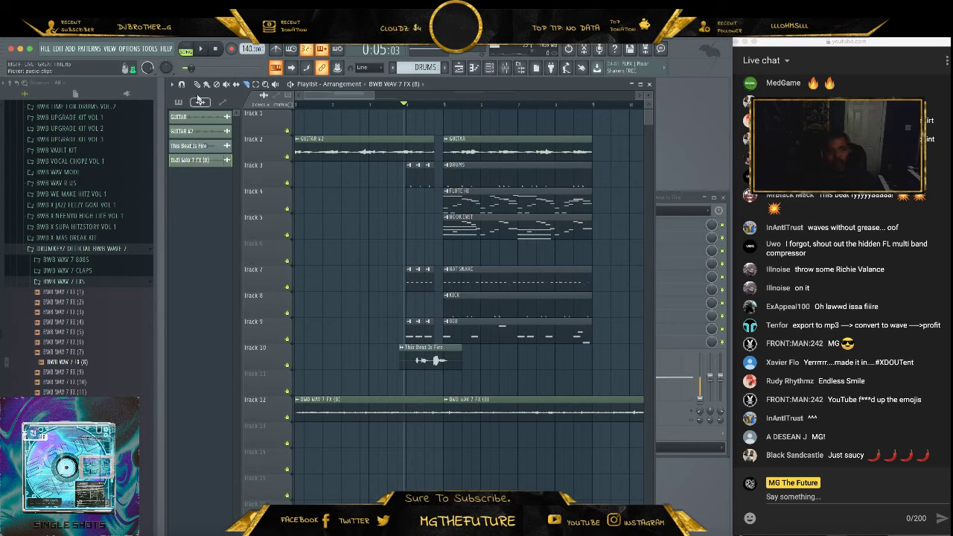
pyautogui.click(198, 86)
pyautogui.rightClick(499, 415)
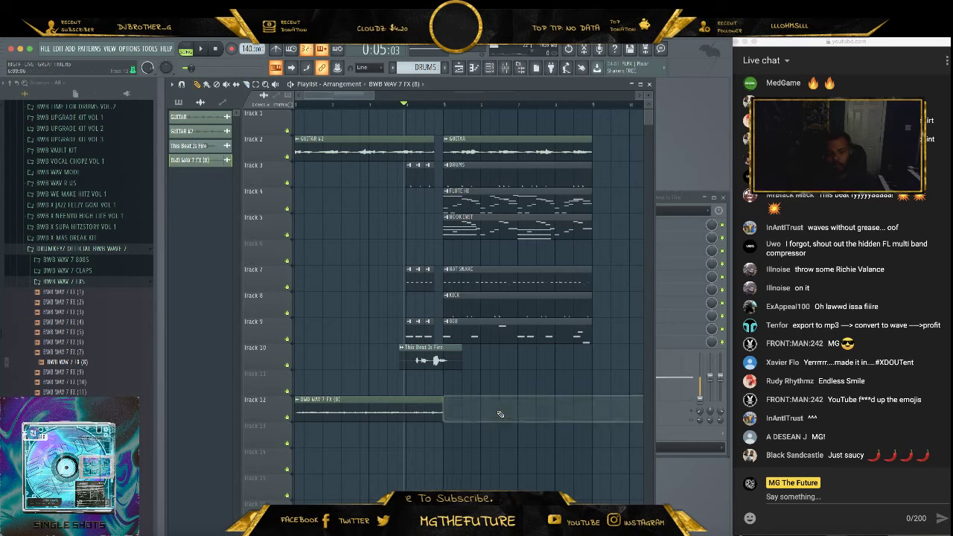
# Play the arrangement from the start to hear the effect under the guitar intro
pyautogui.click(216, 50)
pyautogui.click(207, 51)
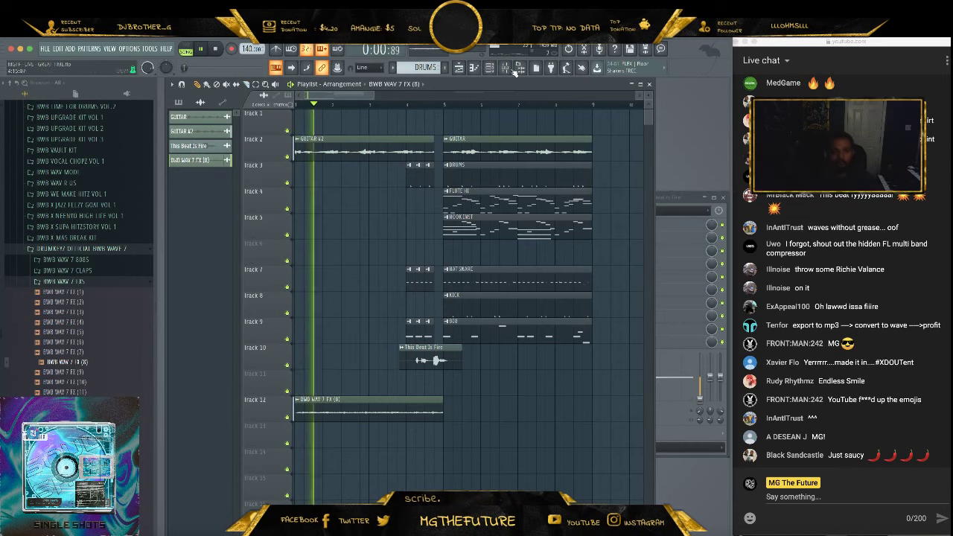
pyautogui.press('space')
# Preview more effects in the BWB WAV 7 FXS folder and place BWB WAV 7 FX (19) on Track 11 at bar 6
pyautogui.click(65, 472)
pyautogui.scroll(-3, 66, 402)
pyautogui.click(65, 399)
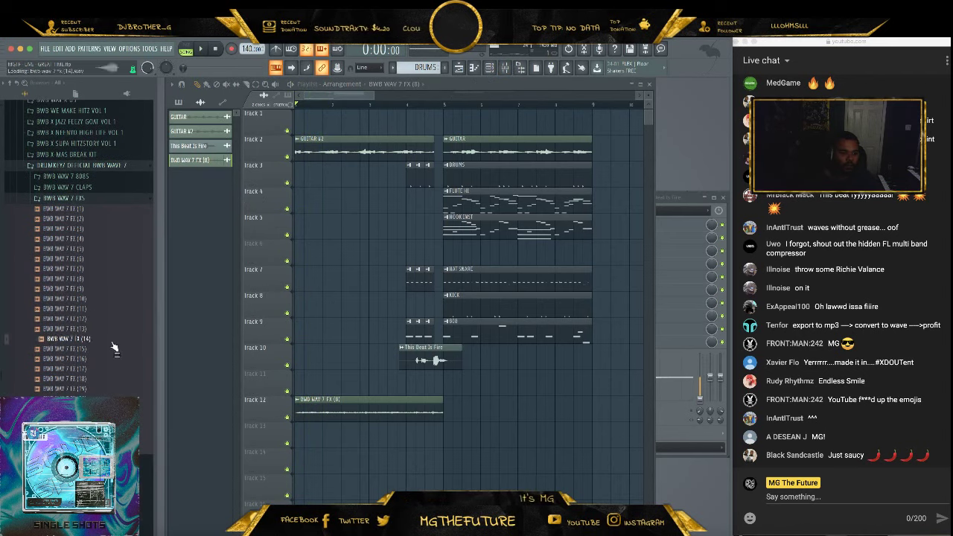
pyautogui.scroll(-3, 111, 331)
pyautogui.scroll(5, 113, 298)
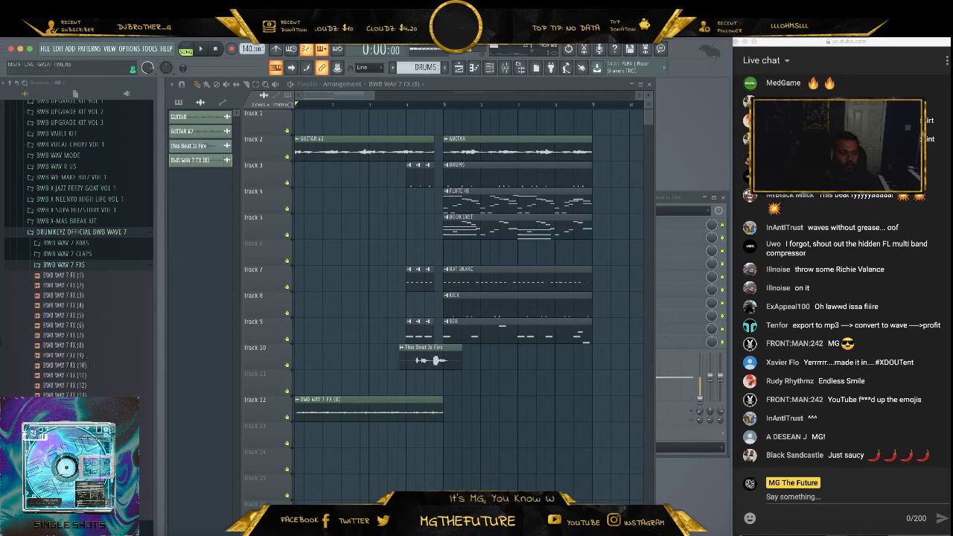
pyautogui.moveTo(156, 445); pyautogui.dragTo(411, 379)
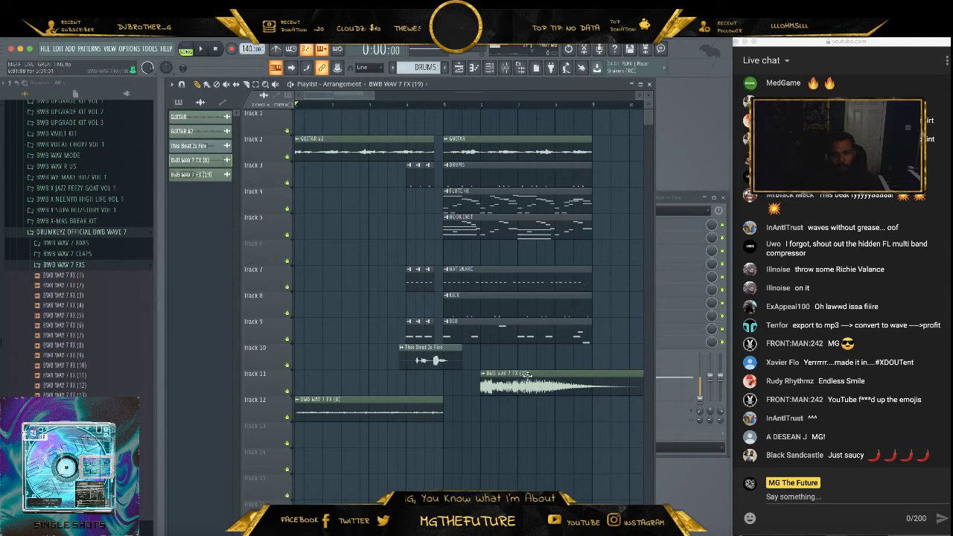
# Play the arrangement from bar 4 to hear BWB WAV 7 FX (19), and move that clip on Track 11 to start at bar 3
pyautogui.click(406, 104)
pyautogui.press('space')
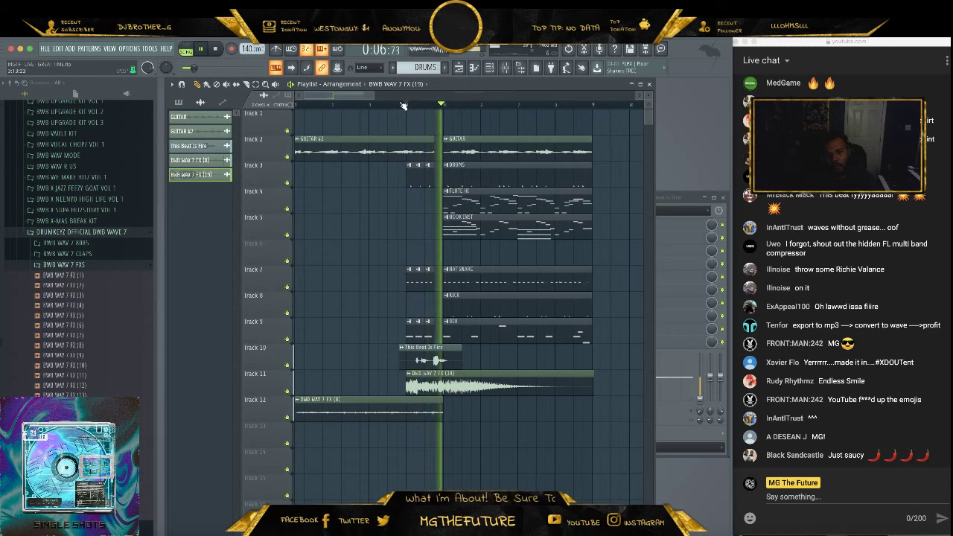
pyautogui.press('space')
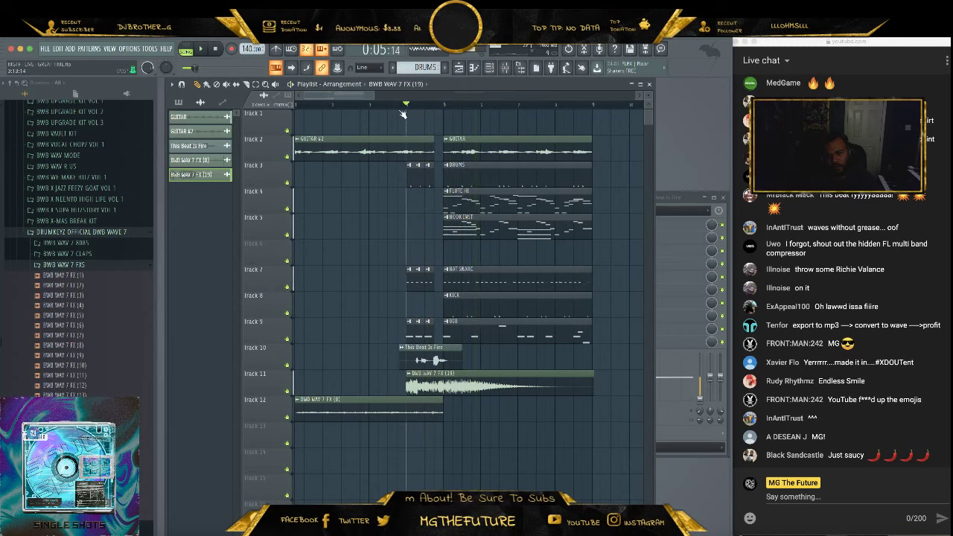
pyautogui.moveTo(462, 377); pyautogui.dragTo(424, 378)
# Show the channel rack and play from bar 4 to hear the transition with BWB WAV 7 FX (19) placed earlier
pyautogui.click(490, 68)
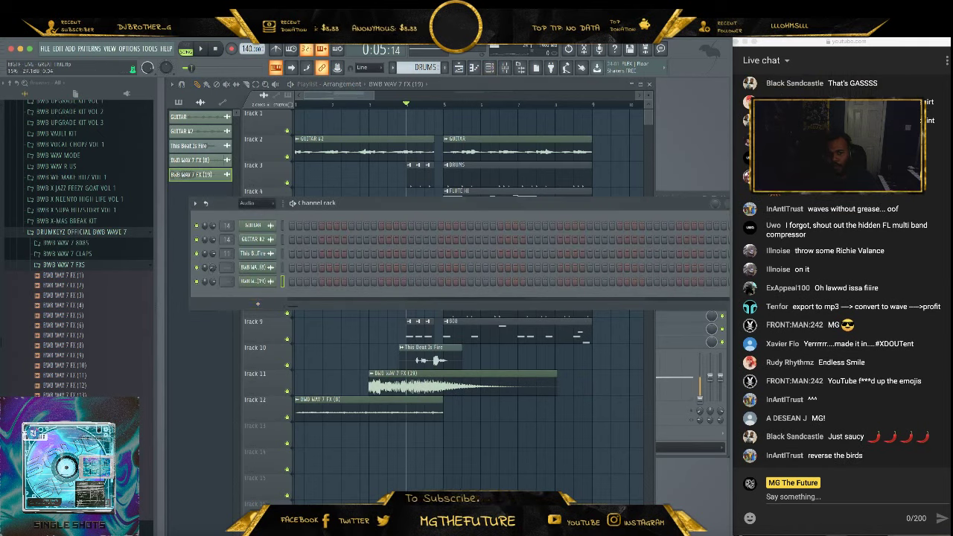
pyautogui.press('space')
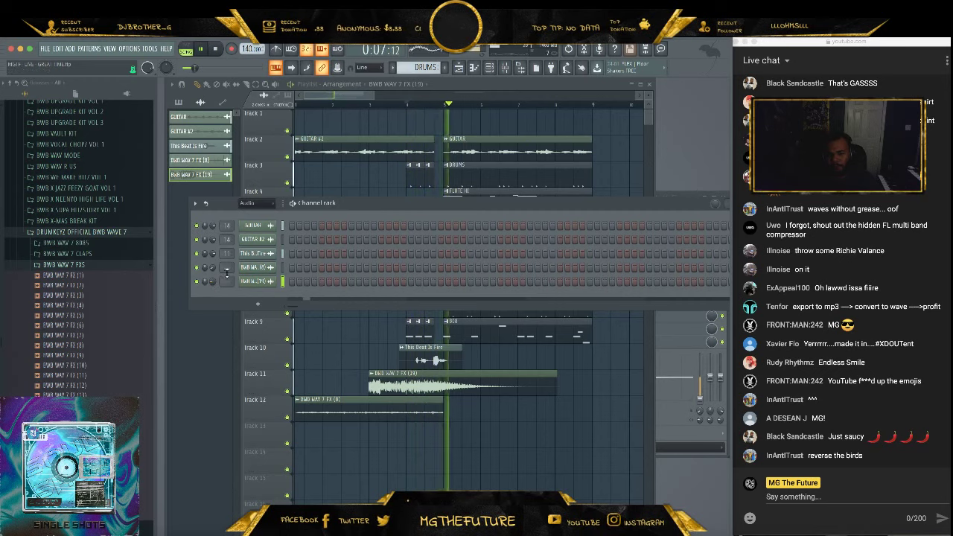
pyautogui.press('space')
pyautogui.click(246, 85)
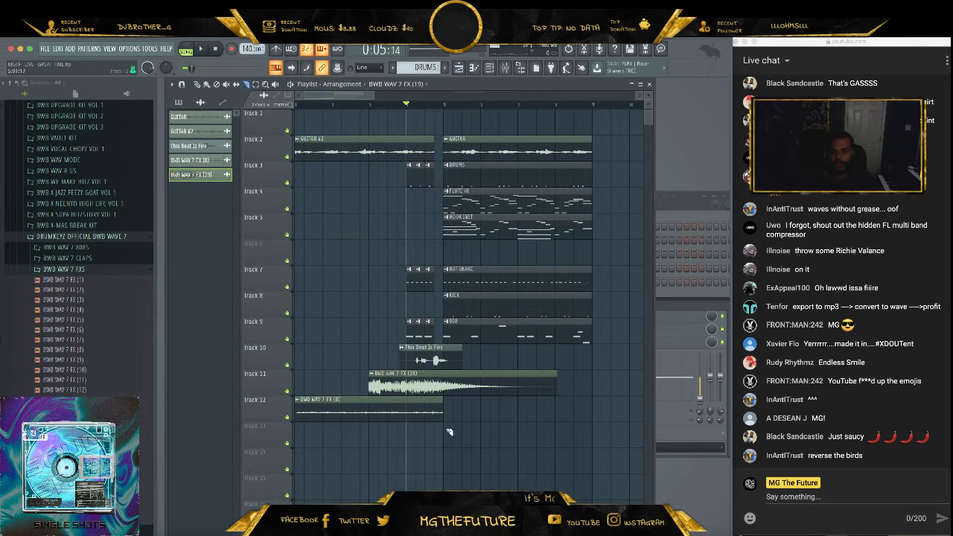
pyautogui.moveTo(446, 376); pyautogui.dragTo(445, 377)
pyautogui.rightClick(402, 381)
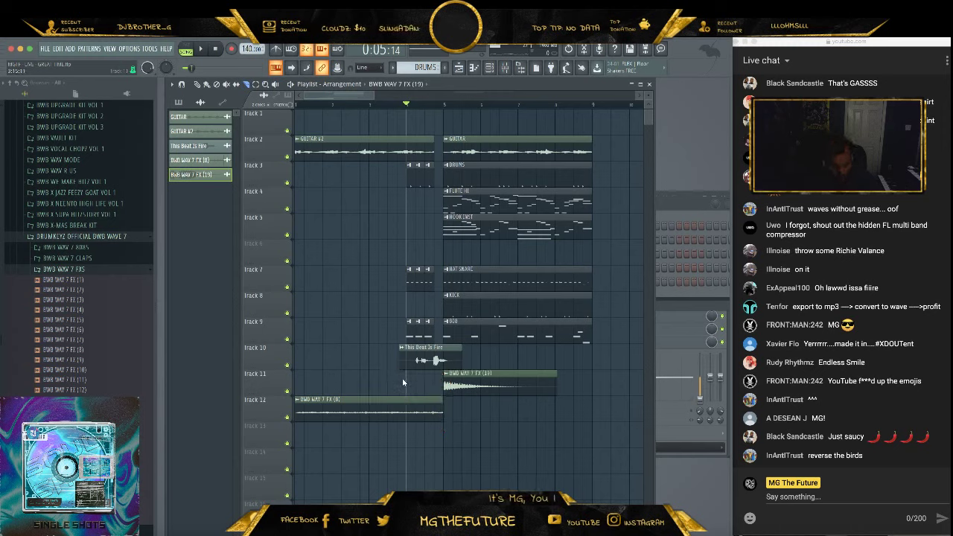
pyautogui.hotkey('ctrl', 'z')
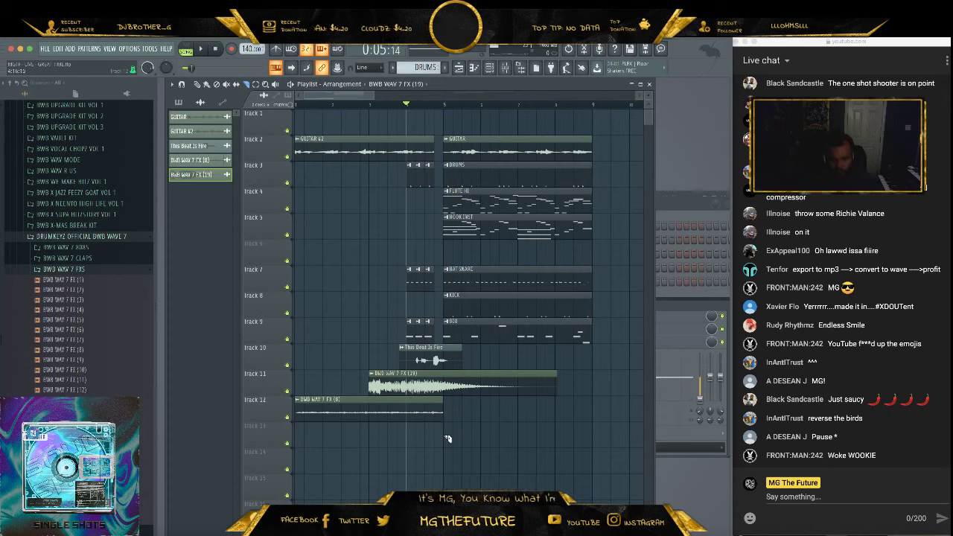
# Split the BWB WAV 7 FX (19) and This Beat Is Fire clips at bar 5 and delete the parts after the split
pyautogui.moveTo(449, 375); pyautogui.dragTo(449, 376)
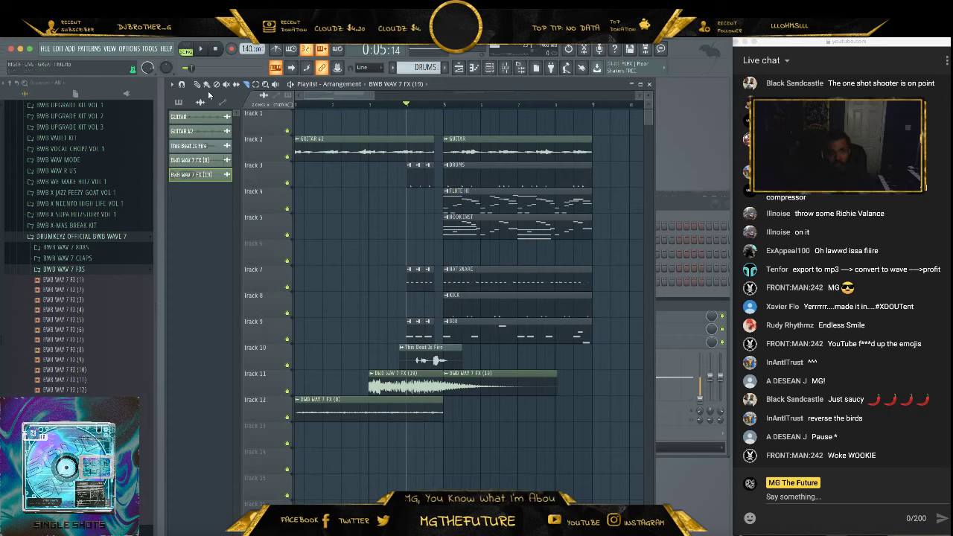
pyautogui.click(199, 85)
pyautogui.rightClick(515, 390)
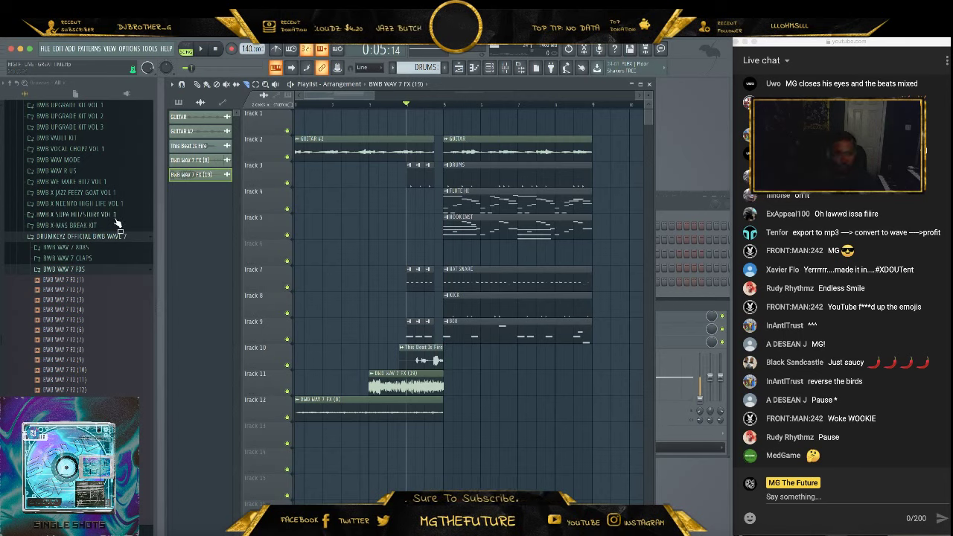
# Collapse the BWB WAV 7 FXS folder and expand the BWB THE WAVE KIT VOL 6 folder in the sample browser
pyautogui.click(103, 269)
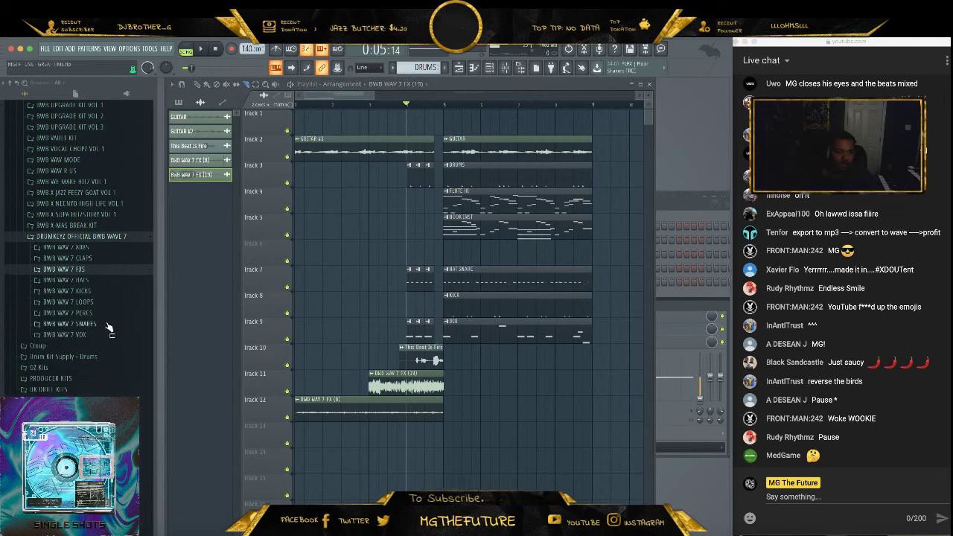
pyautogui.scroll(3, 113, 232)
pyautogui.scroll(5, 125, 208)
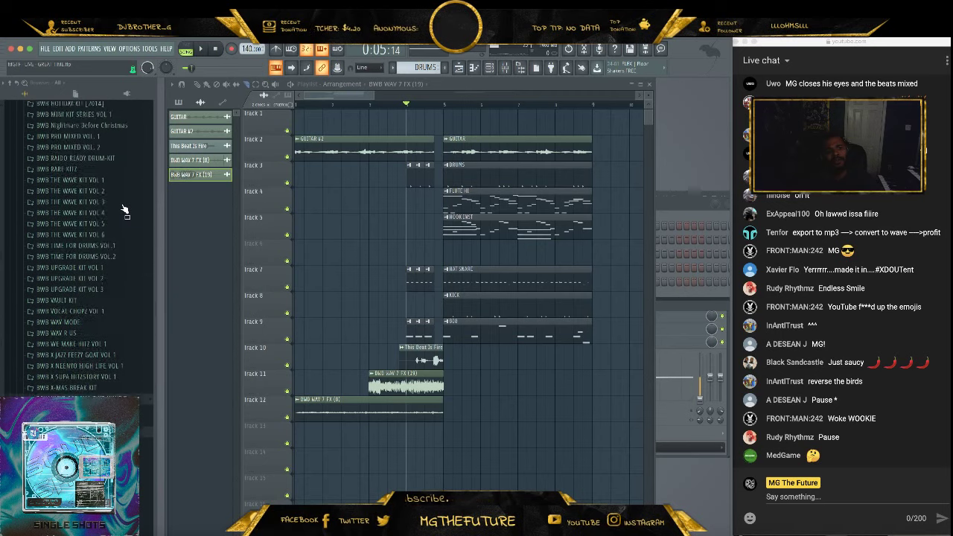
pyautogui.click(130, 304)
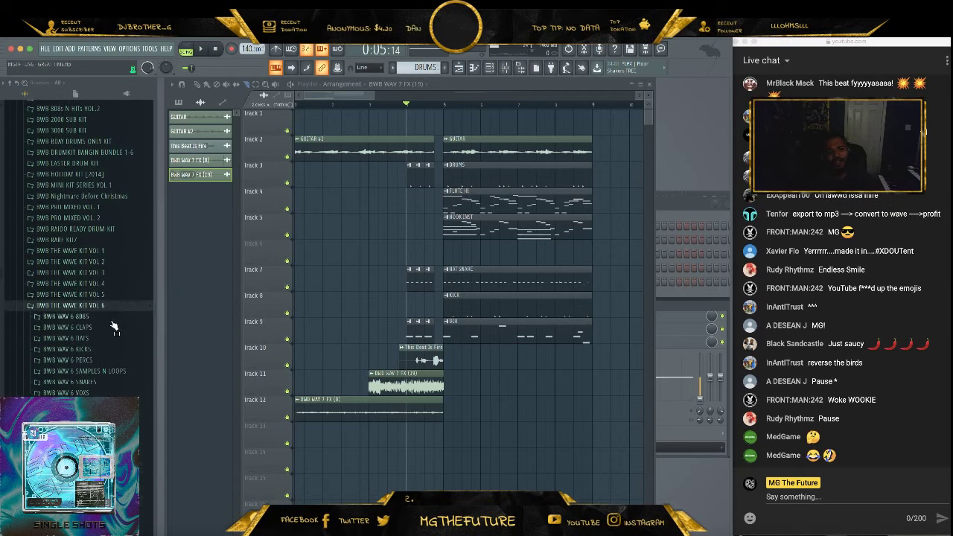
# Open the cymbal folder of the BWB PRO MIXED VOL. 2 kit in the browser and audition its samples
pyautogui.scroll(5, 121, 304)
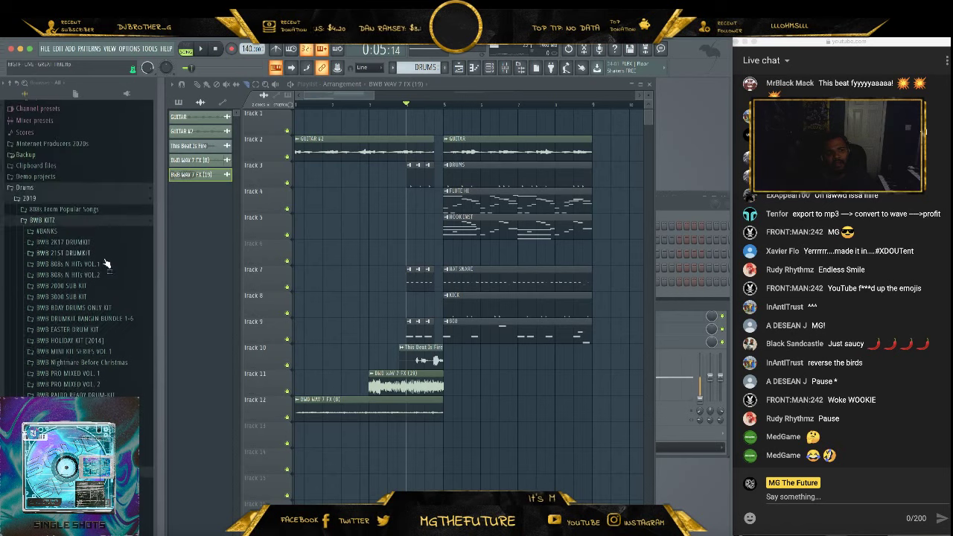
pyautogui.scroll(-2, 119, 335)
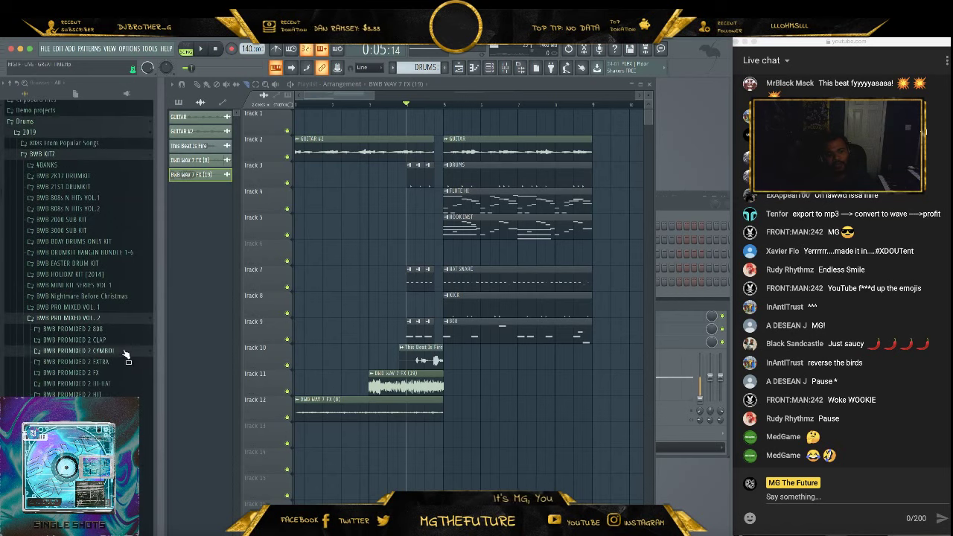
pyautogui.click(127, 358)
pyautogui.scroll(-4, 111, 350)
pyautogui.click(108, 349)
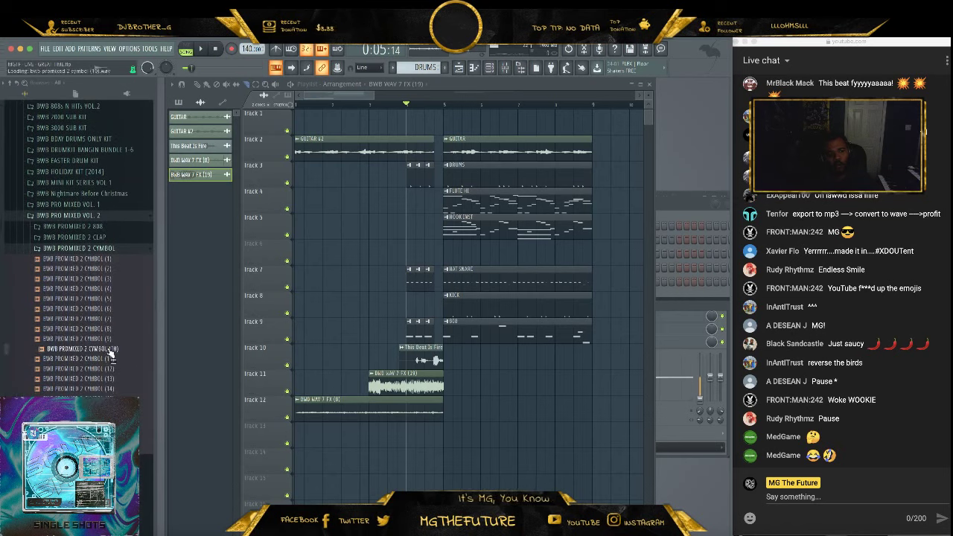
pyautogui.click(109, 360)
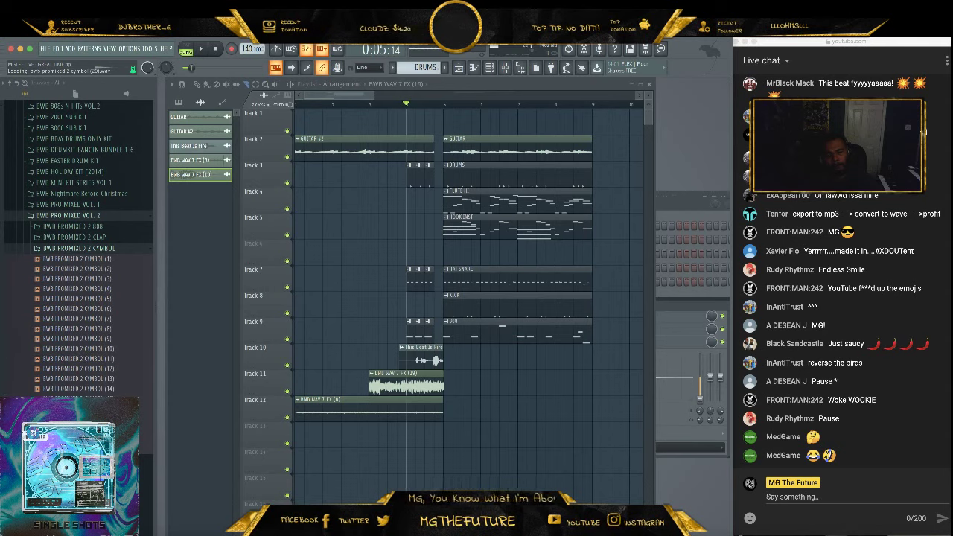
# Place the BWB PROMIXED 2 CYMBOL (20) sample on Track 13 at bar 5 and play it in the arrangement
pyautogui.moveTo(104, 449); pyautogui.dragTo(452, 437)
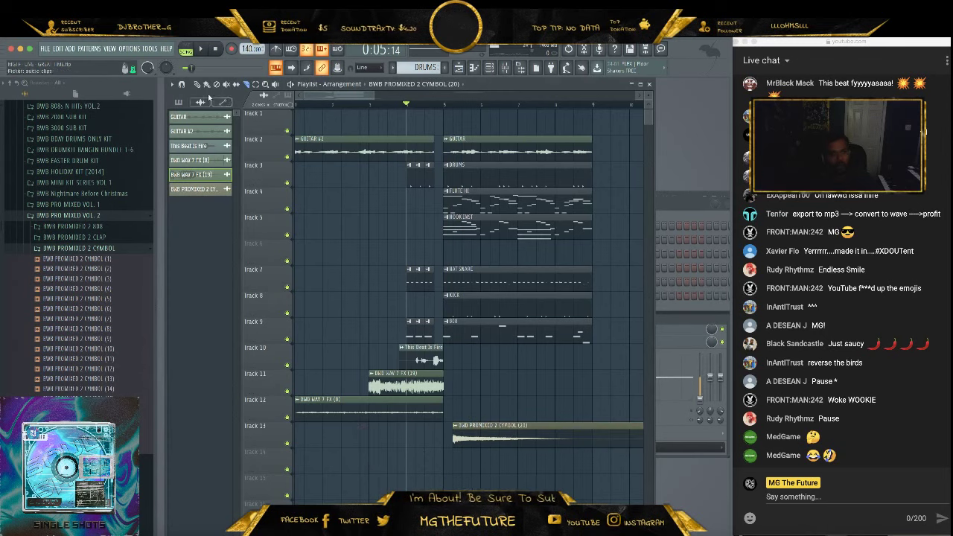
pyautogui.moveTo(513, 423); pyautogui.dragTo(503, 423)
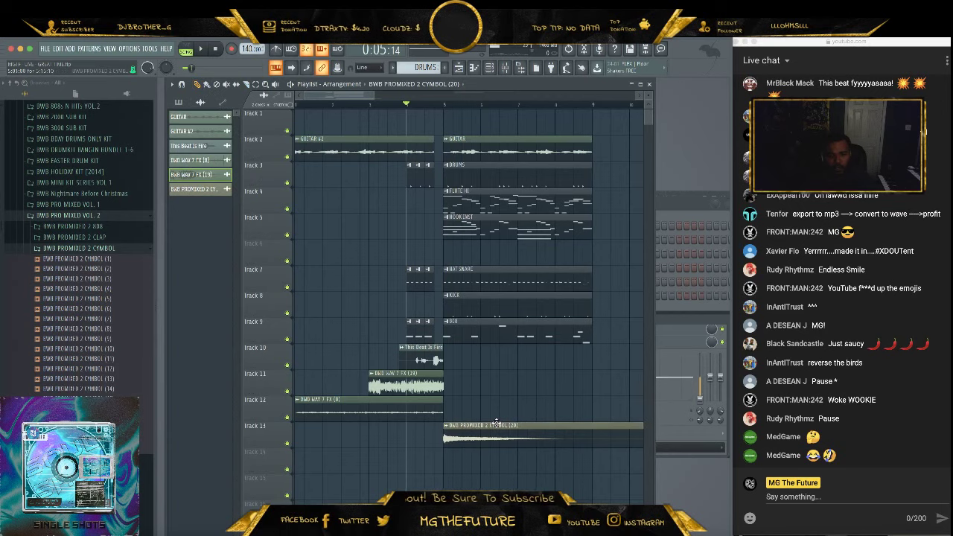
pyautogui.press('space')
pyautogui.click(667, 201)
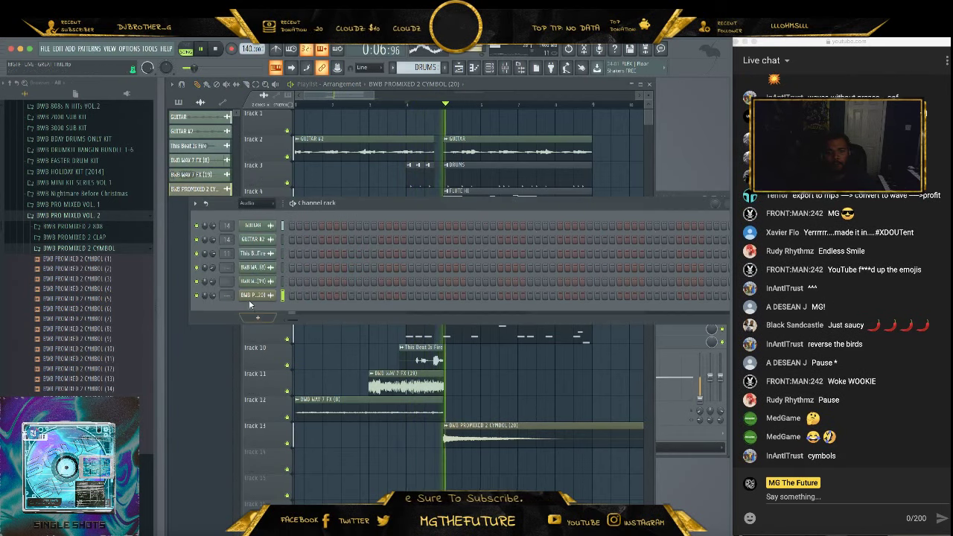
pyautogui.press('space')
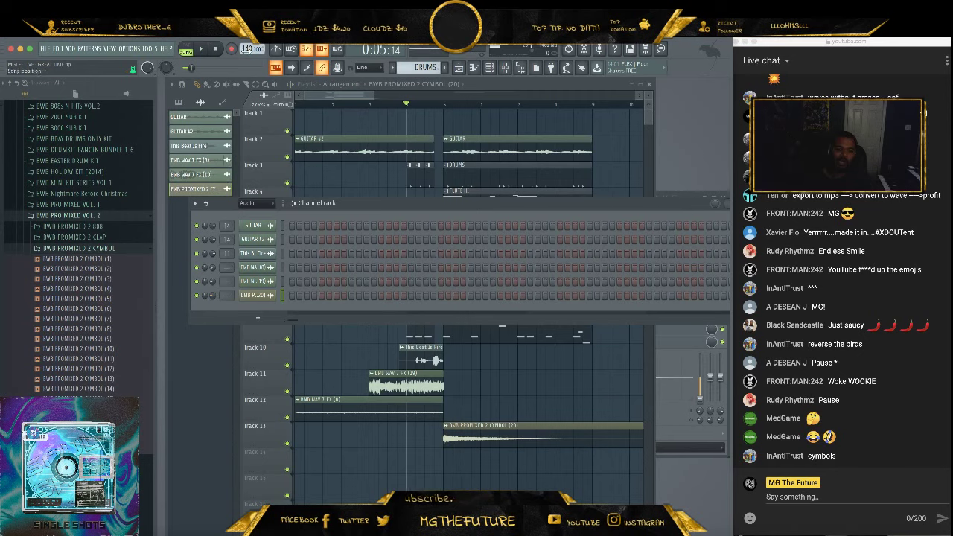
# Slice the cymbal clip at bar 6, delete the remaining tail, and play back the result
pyautogui.click(226, 97)
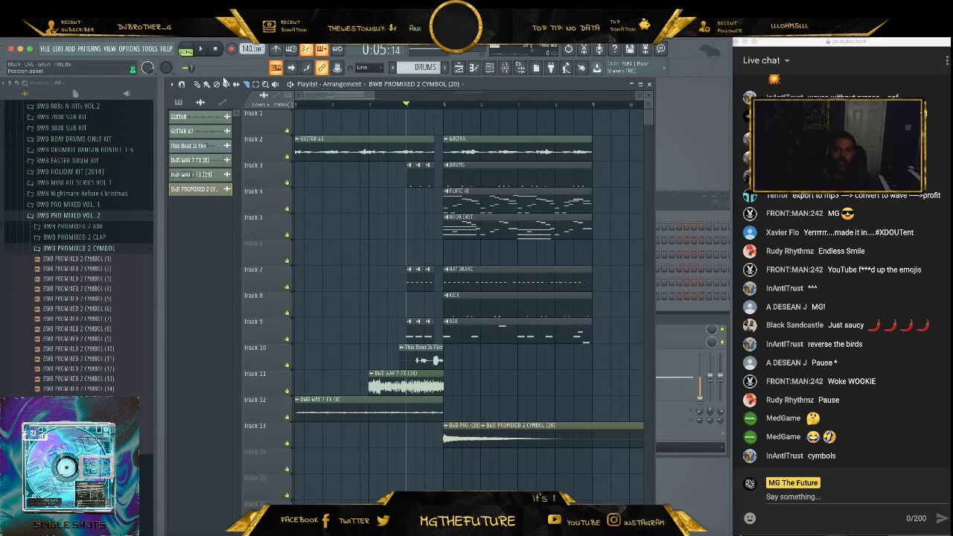
pyautogui.rightClick(546, 429)
pyautogui.press('space')
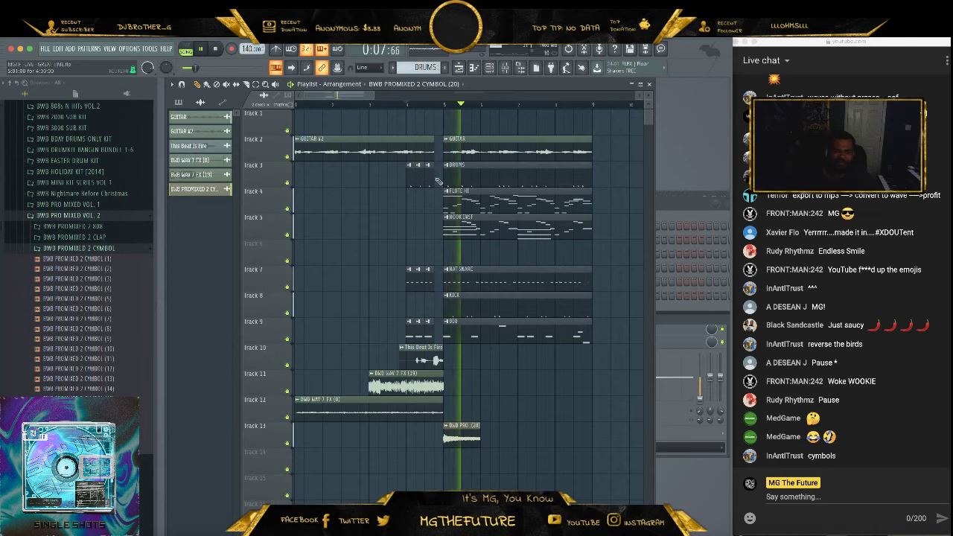
# Duplicate the four-bar section starting at bar 5, including the cymbal on Track 13, to bar 9
pyautogui.moveTo(372, 90); pyautogui.dragTo(452, 91)
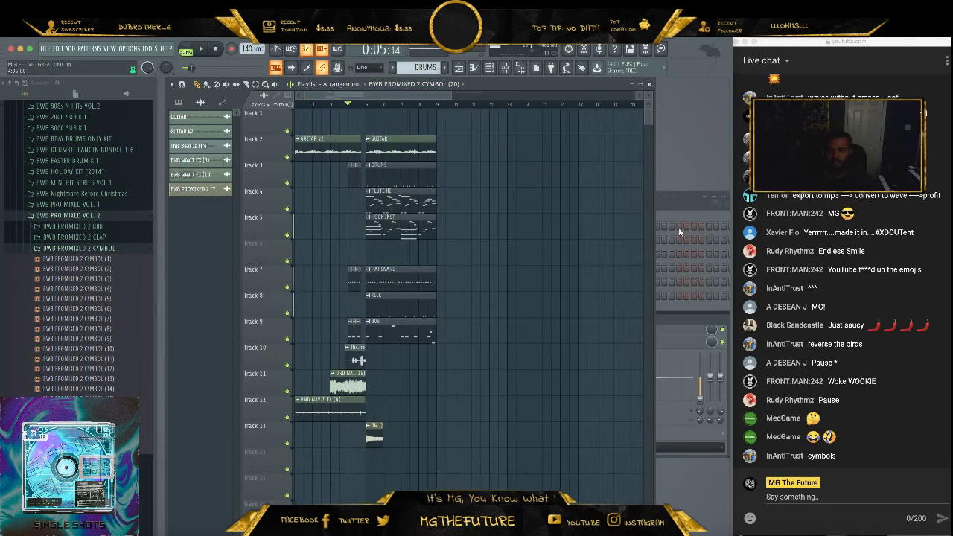
pyautogui.press('F6')
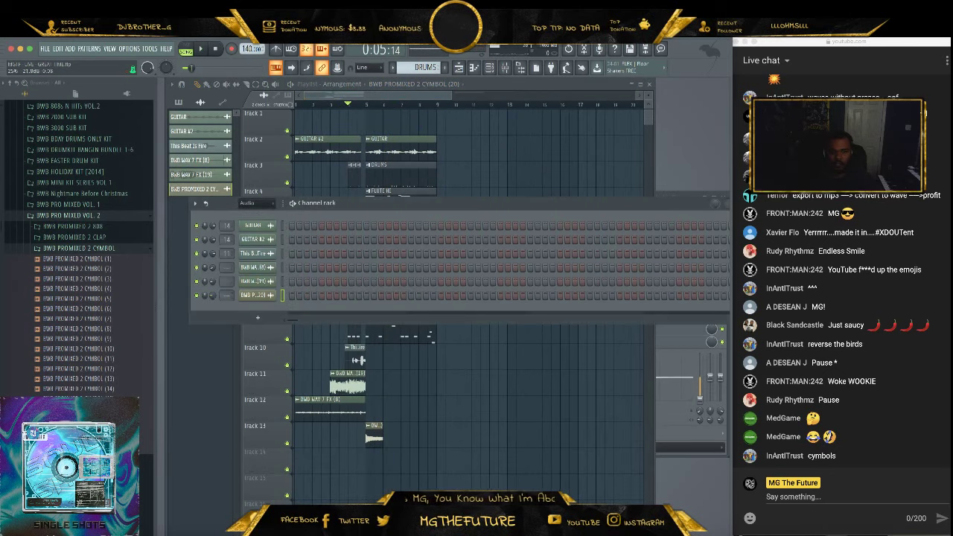
pyautogui.press('F6')
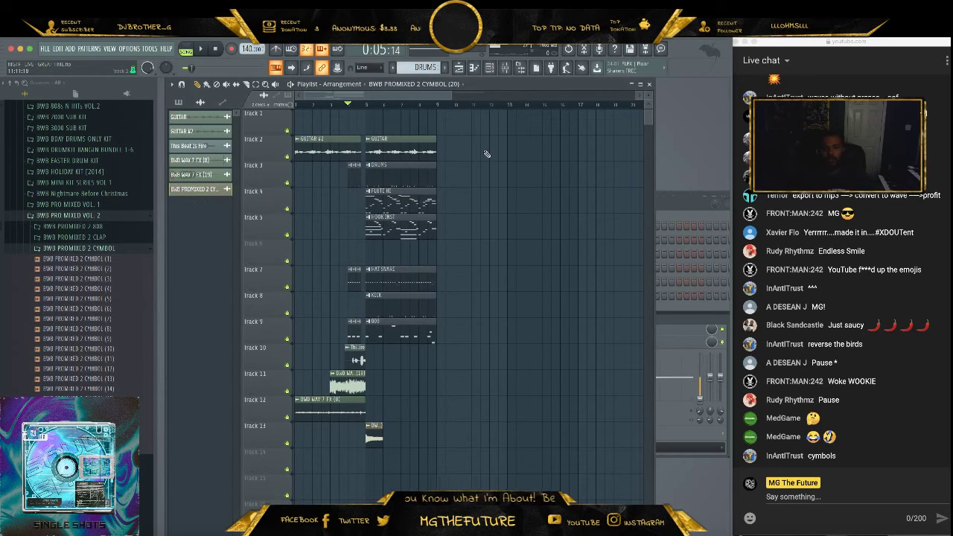
pyautogui.moveTo(438, 99); pyautogui.dragTo(411, 100)
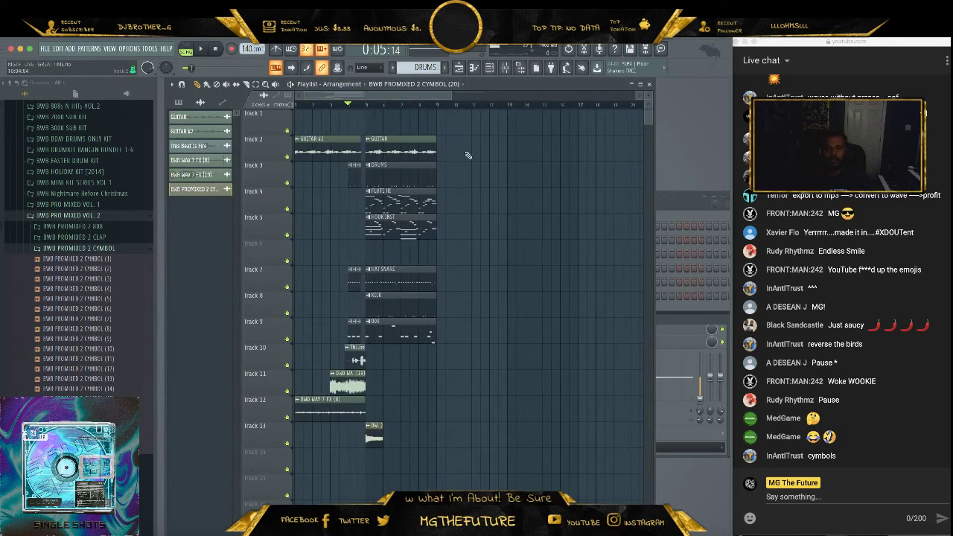
pyautogui.moveTo(485, 146); pyautogui.dragTo(374, 475)
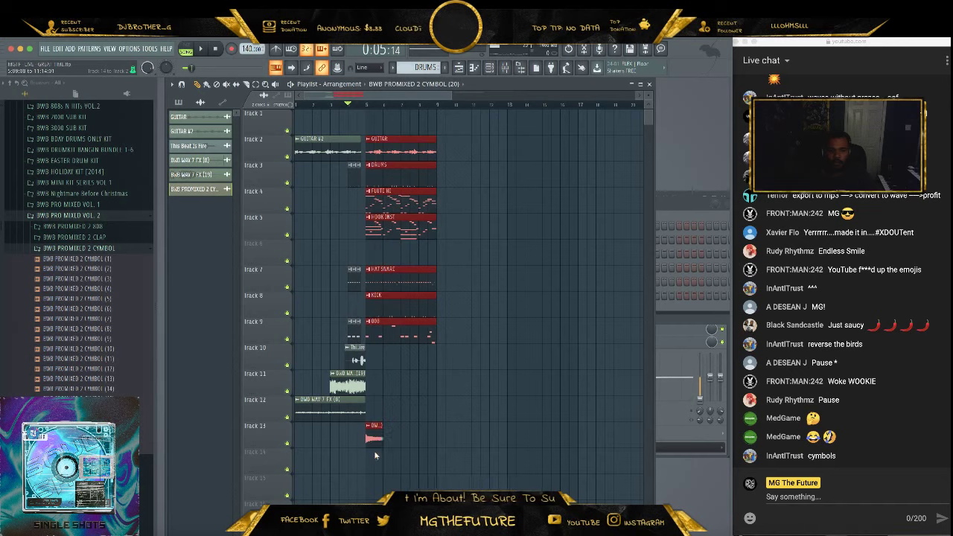
pyautogui.moveTo(380, 147)
pyautogui.mouseDown()
pyautogui.moveTo(504, 163)
pyautogui.moveTo(450, 164)
pyautogui.mouseUp()
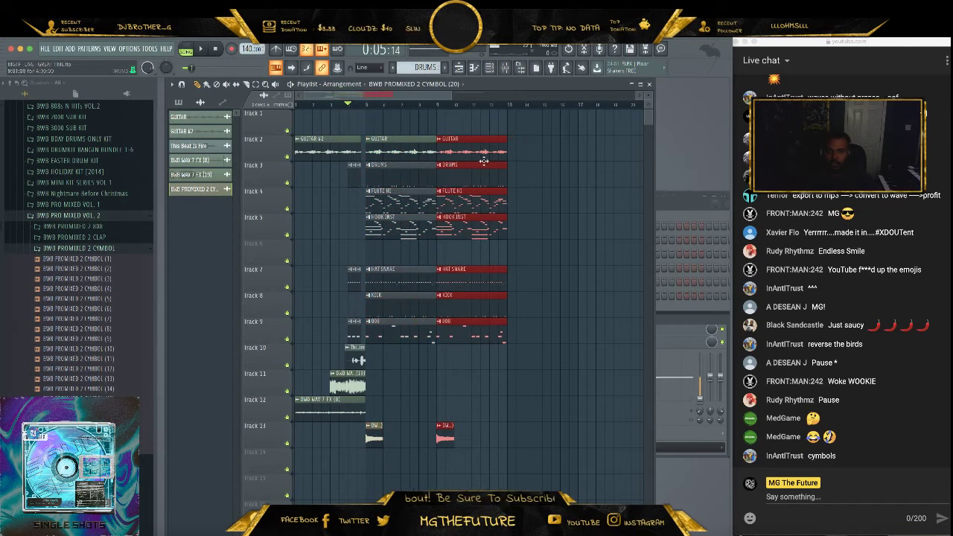
# Move the spare GUITAR, DRUMS and FLUTE LO clips on Tracks 1–3 from bar 21 to bar 29
pyautogui.keyDown('ctrl'); pyautogui.click(536, 156); pyautogui.keyUp('ctrl')
pyautogui.moveTo(549, 108); pyautogui.dragTo(373, 475)
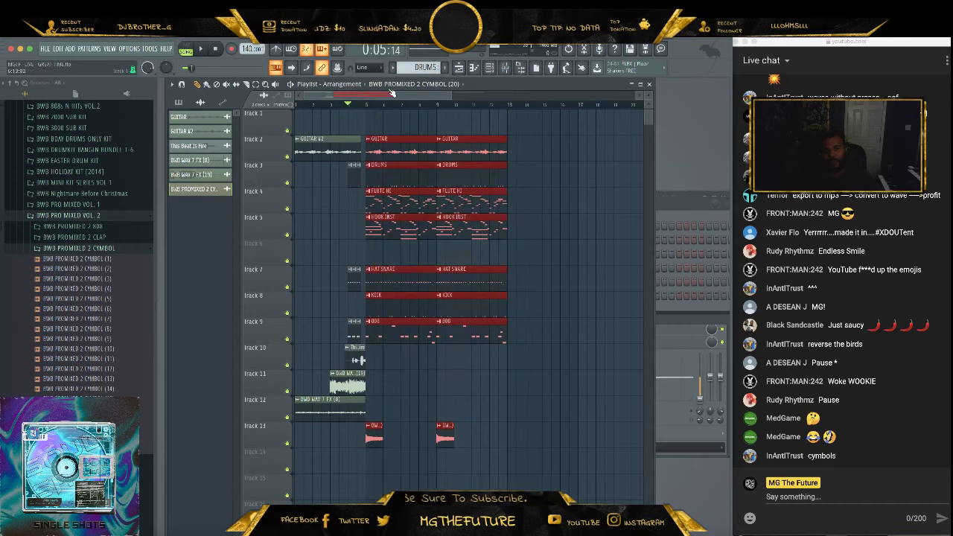
pyautogui.moveTo(451, 94); pyautogui.dragTo(549, 95)
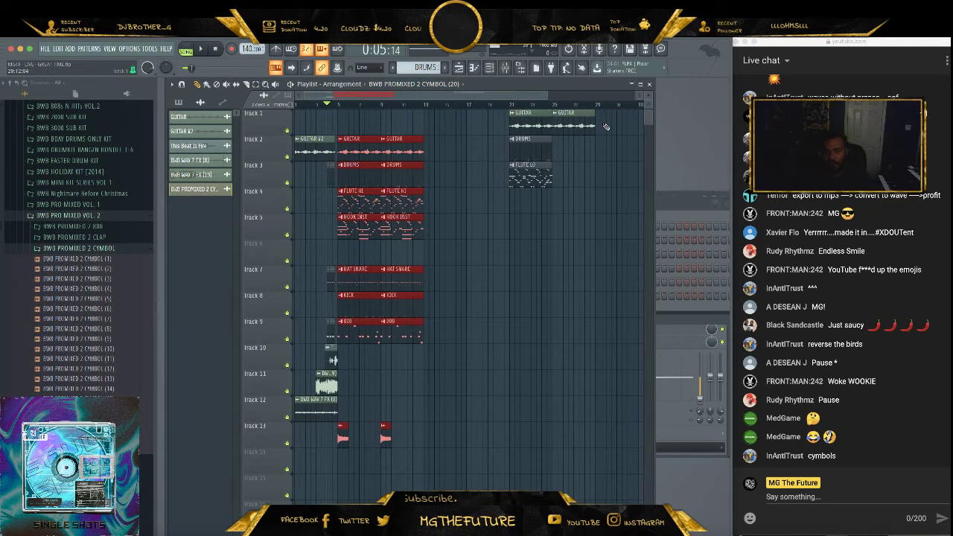
pyautogui.moveTo(608, 108); pyautogui.dragTo(512, 188)
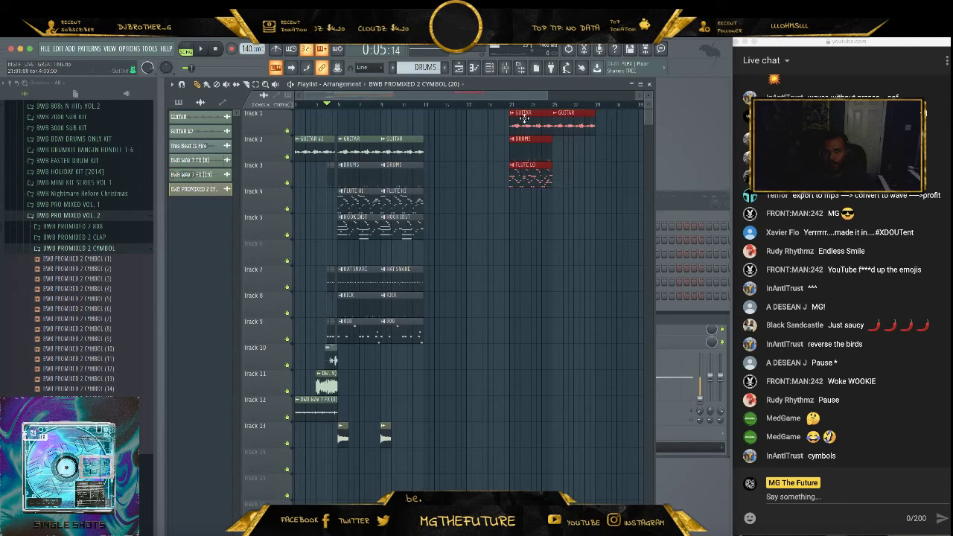
pyautogui.moveTo(511, 131); pyautogui.dragTo(597, 131)
# Duplicate the eight-bar section starting at bar 5 twice, to bars 13 and 21, and clear the selection
pyautogui.moveTo(476, 136); pyautogui.dragTo(343, 475)
pyautogui.moveTo(359, 149); pyautogui.dragTo(525, 155)
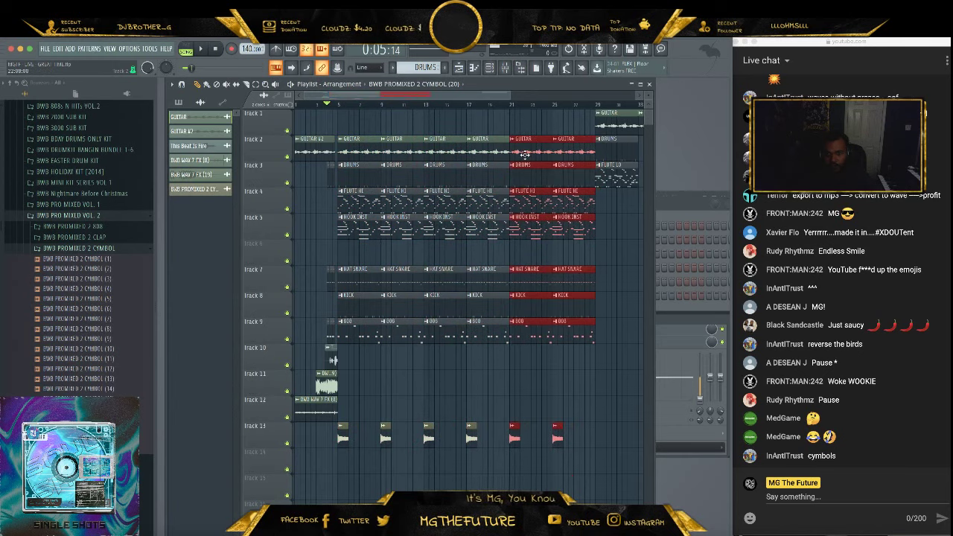
pyautogui.click(613, 242)
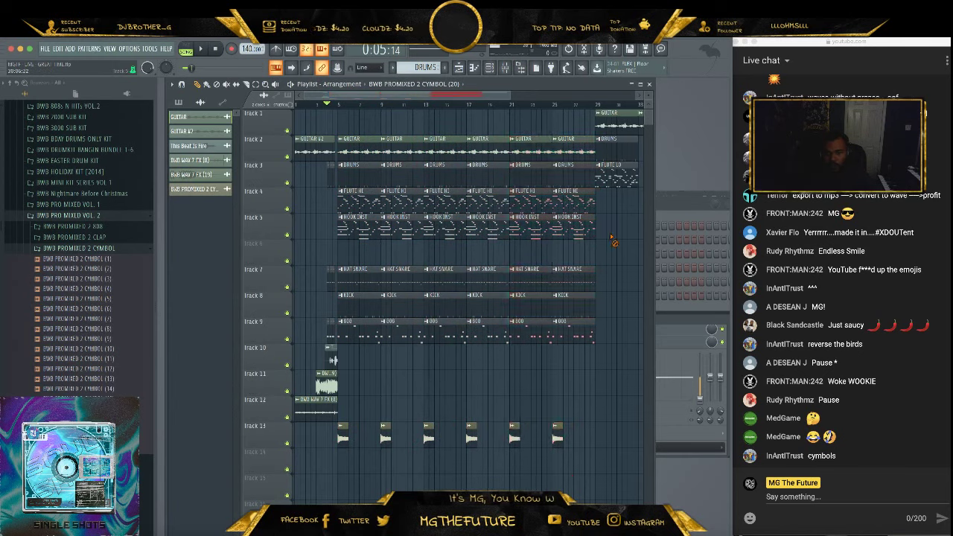
# Delete the 808 clips at bars 13 and 17 and all HOOK INST clips from bar 13 onward
pyautogui.rightClick(441, 339)
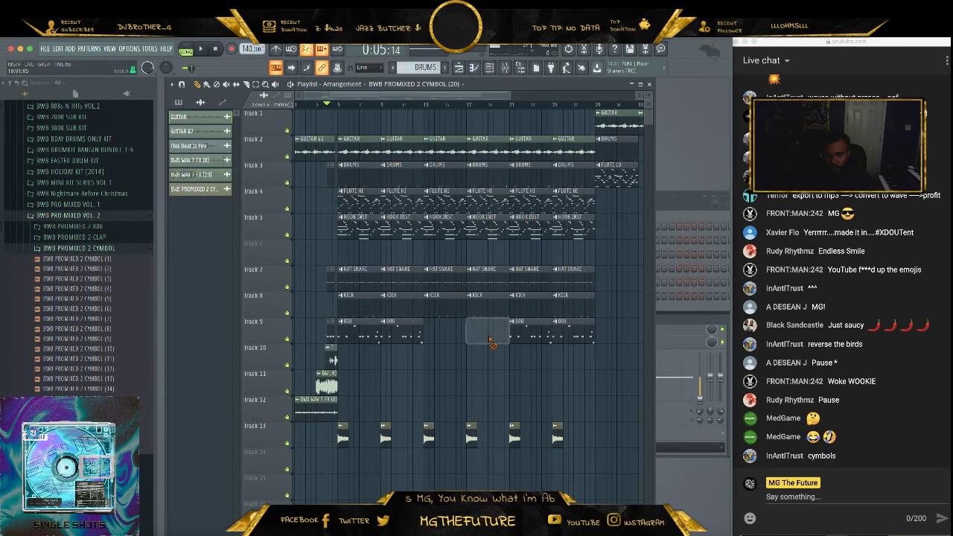
pyautogui.rightClick(468, 340)
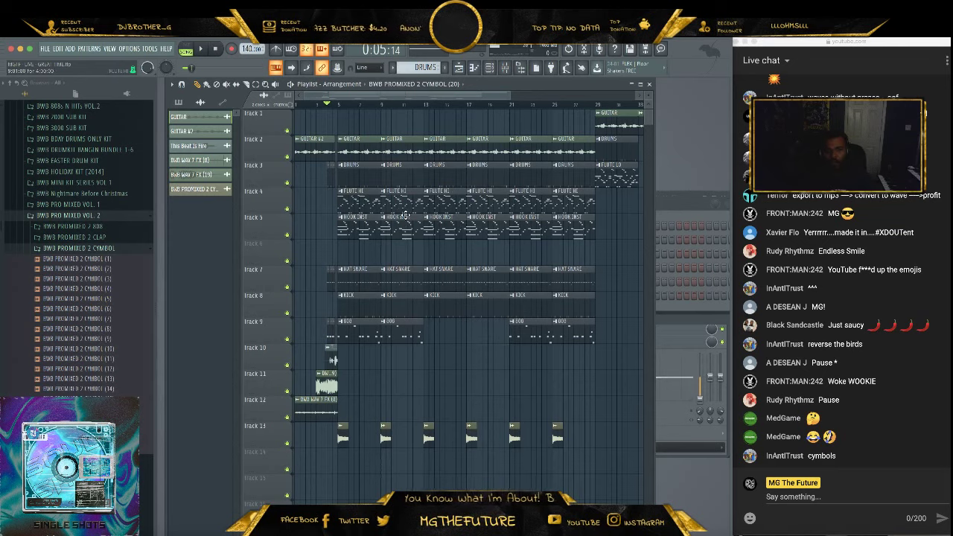
pyautogui.rightClick(441, 226)
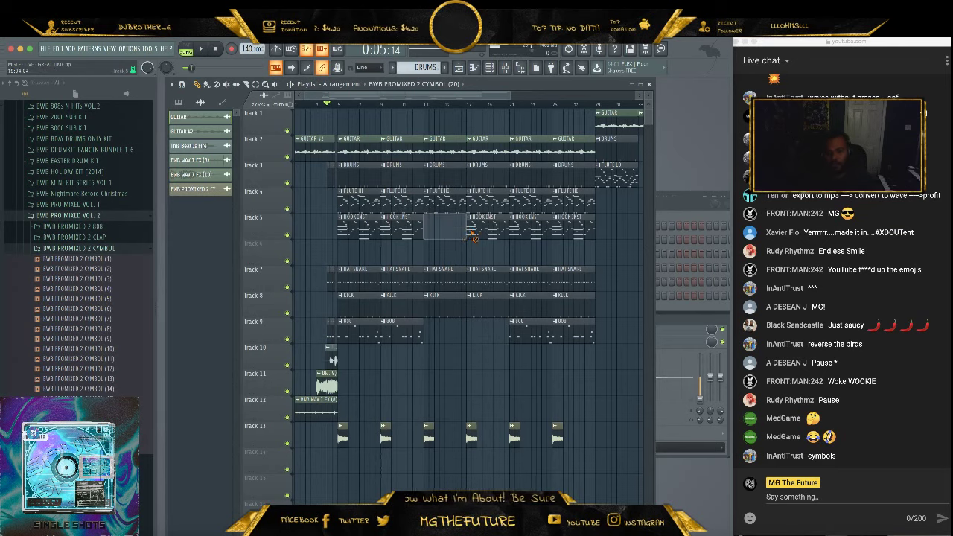
pyautogui.rightClick(485, 225)
pyautogui.rightClick(527, 226)
pyautogui.rightClick(570, 226)
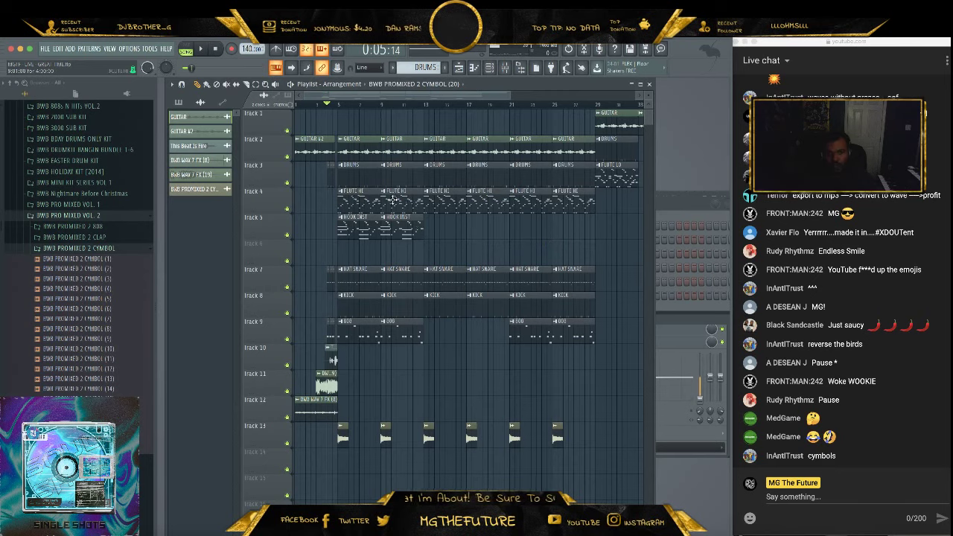
# Move the FLUTE LO clip to Track 5 at bar 21 and delete the FLUTE HI clips from bar 13 onward
pyautogui.moveTo(622, 174); pyautogui.dragTo(448, 225)
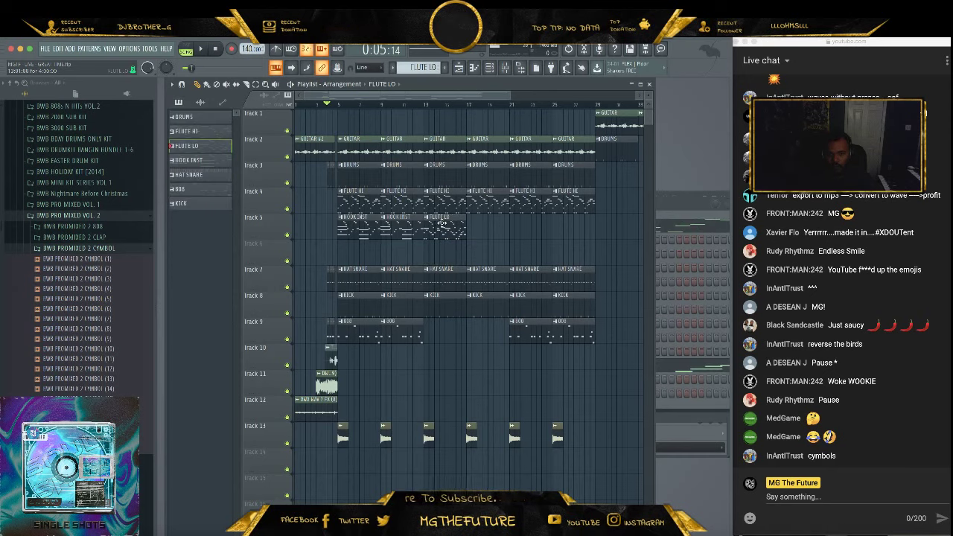
pyautogui.moveTo(441, 218); pyautogui.dragTo(526, 223)
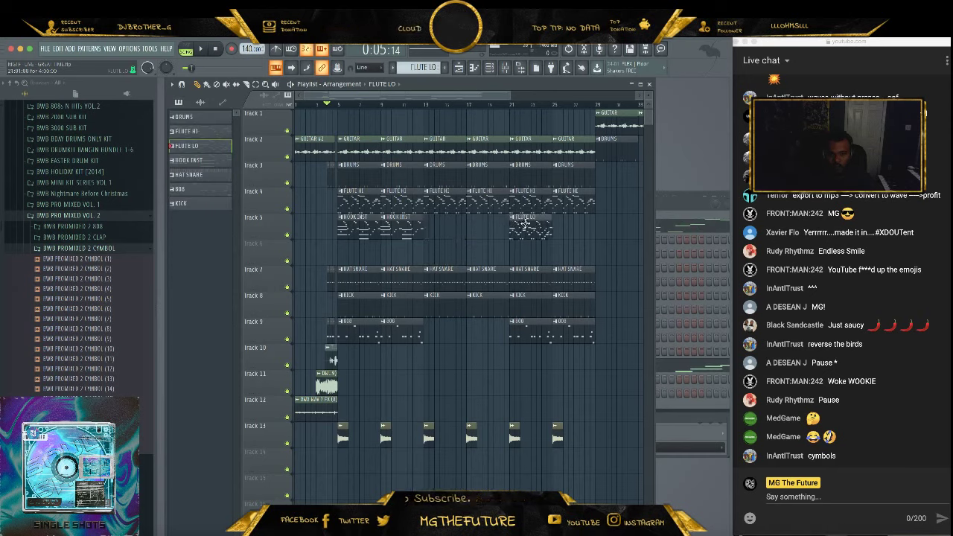
pyautogui.rightClick(487, 204)
pyautogui.rightClick(457, 205)
pyautogui.rightClick(530, 208)
pyautogui.rightClick(566, 204)
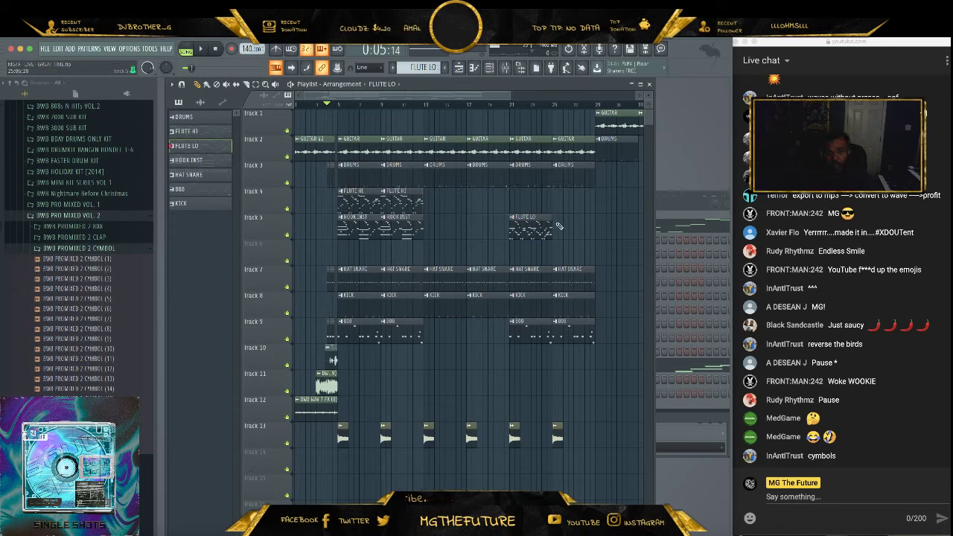
# Add a second FLUTE LO clip and place the two on Track 4 at bars 13 and 17
pyautogui.click(558, 225)
pyautogui.moveTo(536, 217); pyautogui.dragTo(453, 198)
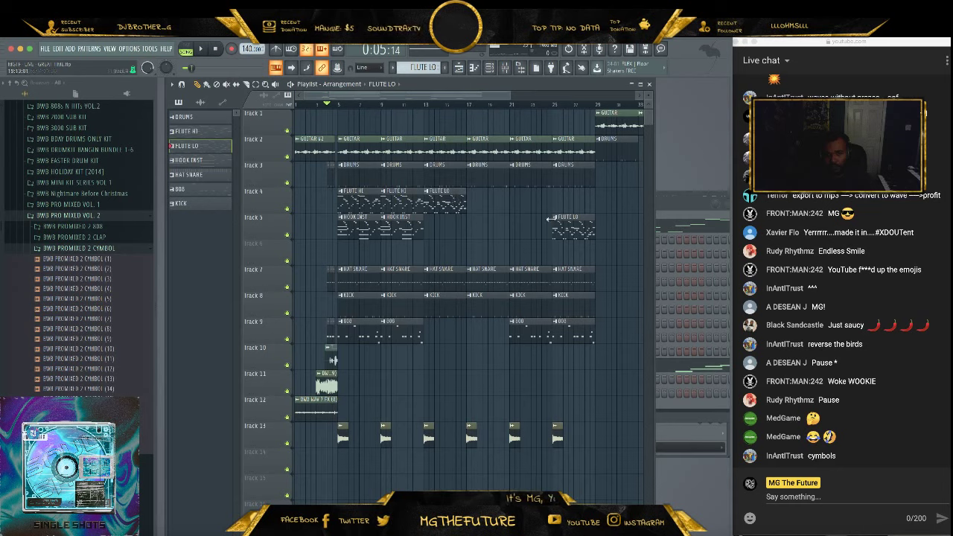
pyautogui.moveTo(578, 216); pyautogui.dragTo(492, 199)
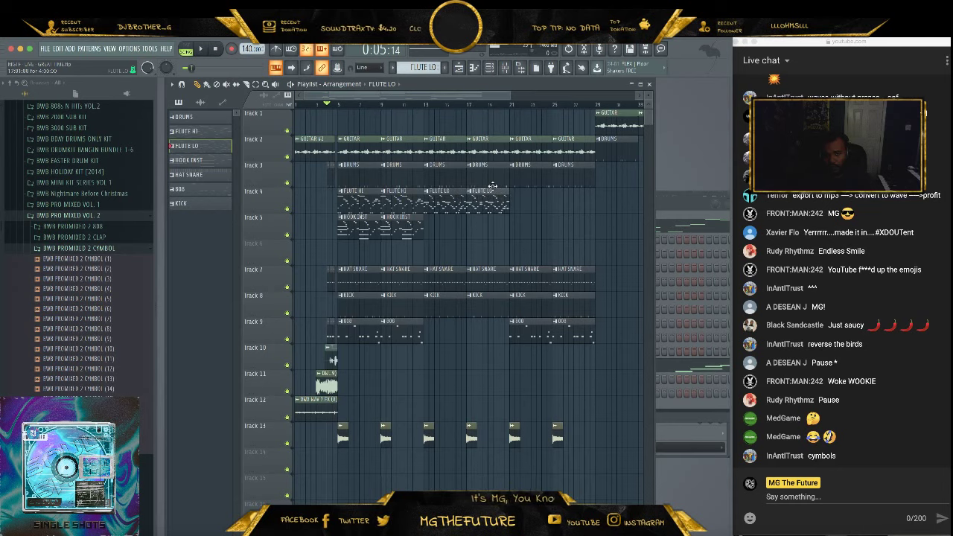
# Delete the GUITAR and HAT SNARE clips at bar 13 and start playback of the arrangement
pyautogui.rightClick(446, 147)
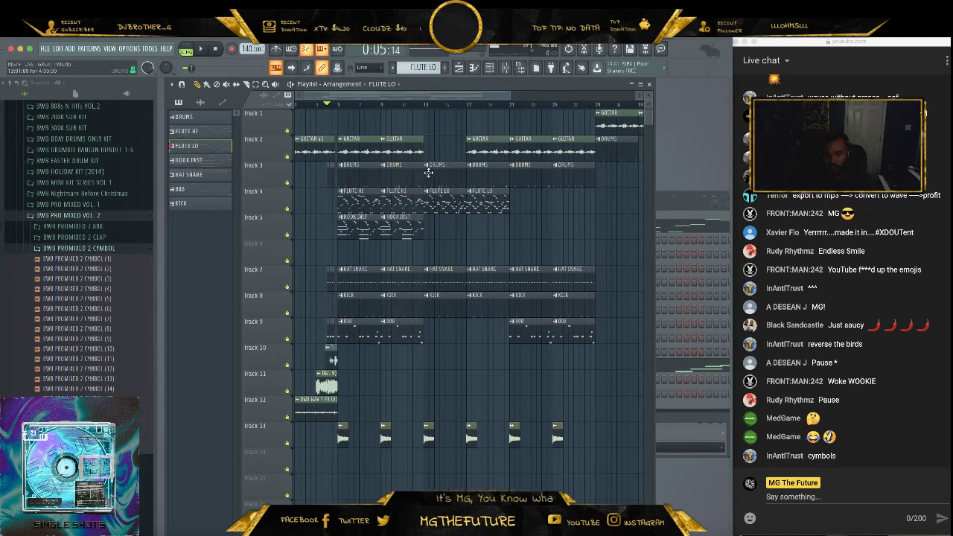
pyautogui.rightClick(445, 285)
pyautogui.press('space')
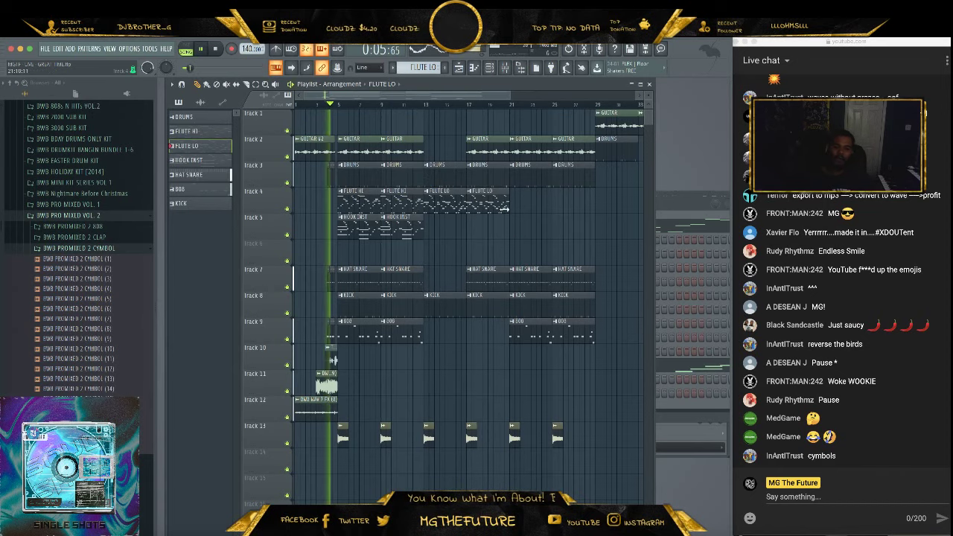
# Delete the cymbal clips at bars 17 and 25 on Track 13
pyautogui.rightClick(472, 434)
pyautogui.rightClick(559, 437)
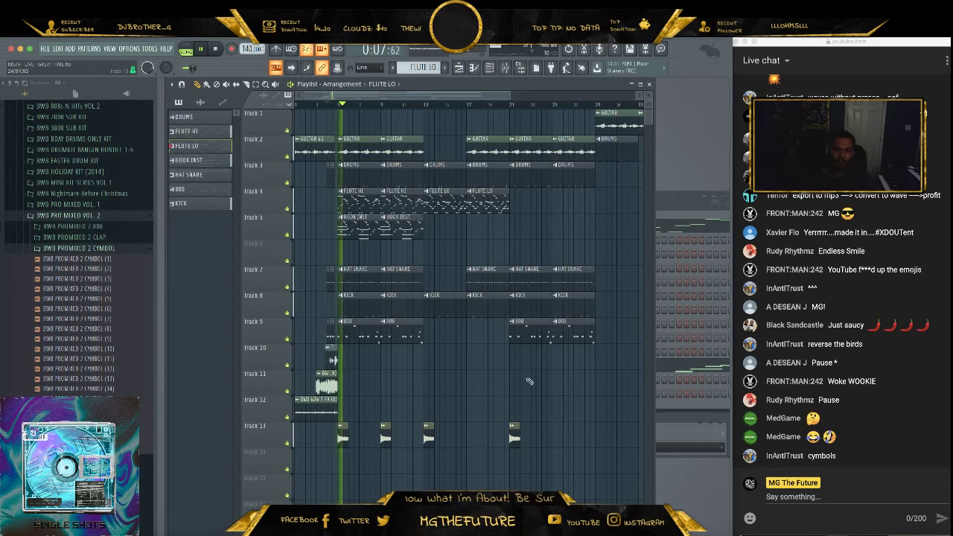
pyautogui.click(432, 375)
pyautogui.rightClick(460, 379)
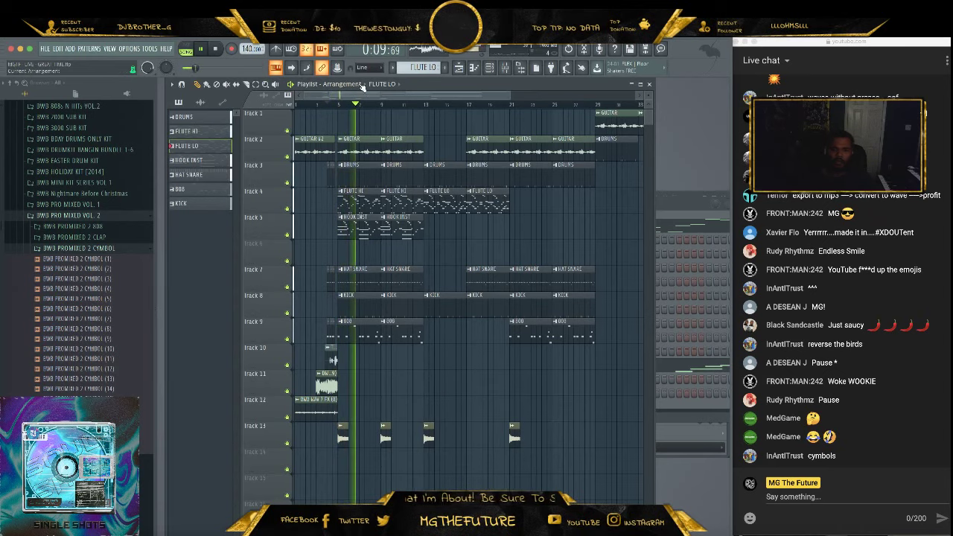
# Move the GUITAR and DRUMS clips at bar 29 down one track each, to Tracks 2 and 3
pyautogui.moveTo(398, 97); pyautogui.dragTo(429, 99)
pyautogui.moveTo(558, 159); pyautogui.dragTo(555, 177)
pyautogui.moveTo(626, 134); pyautogui.dragTo(549, 152)
pyautogui.keyDown('ctrl'); pyautogui.click(575, 249); pyautogui.keyUp('ctrl')
pyautogui.moveTo(487, 98); pyautogui.dragTo(391, 96)
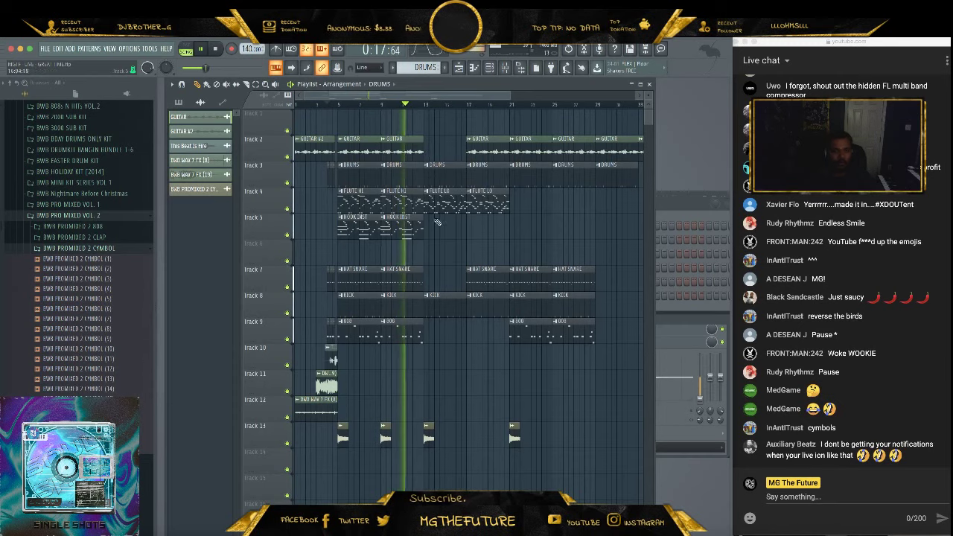
# Shorten the DRUMS, FLUTE HI, HOOK INST, HAT SNARE, KICK and 808 clips starting at bar 9 to end about half a bar before bar 13
pyautogui.click(418, 201)
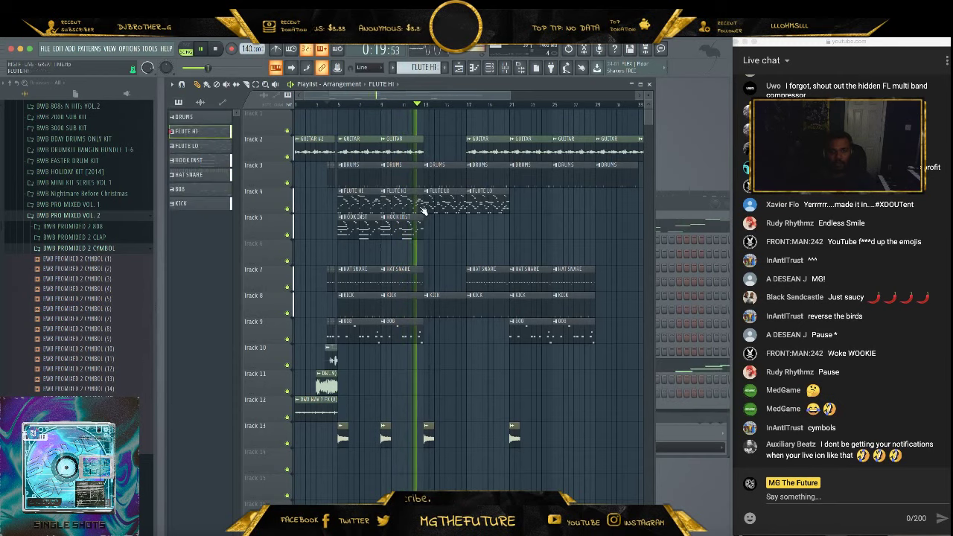
pyautogui.press('space')
pyautogui.moveTo(510, 97); pyautogui.dragTo(406, 97)
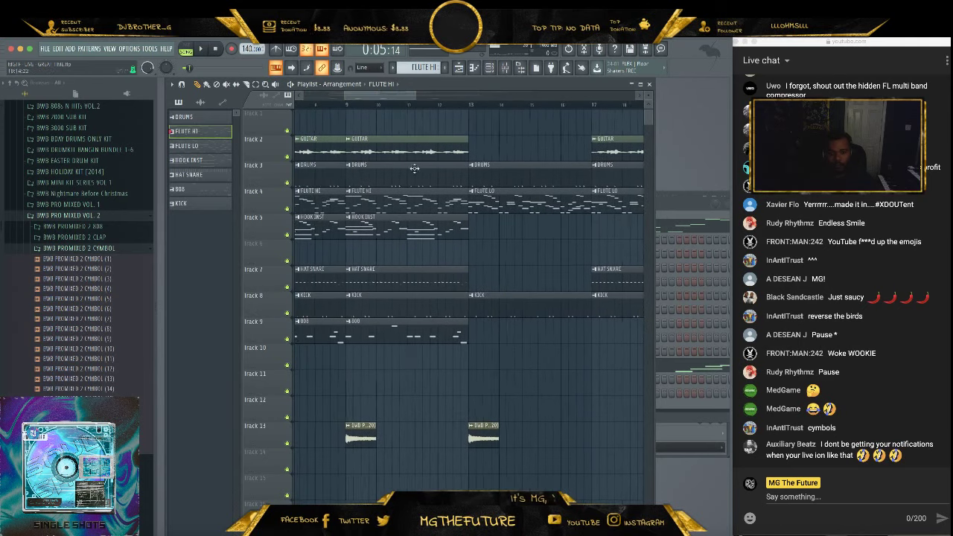
pyautogui.moveTo(449, 348); pyautogui.dragTo(447, 177)
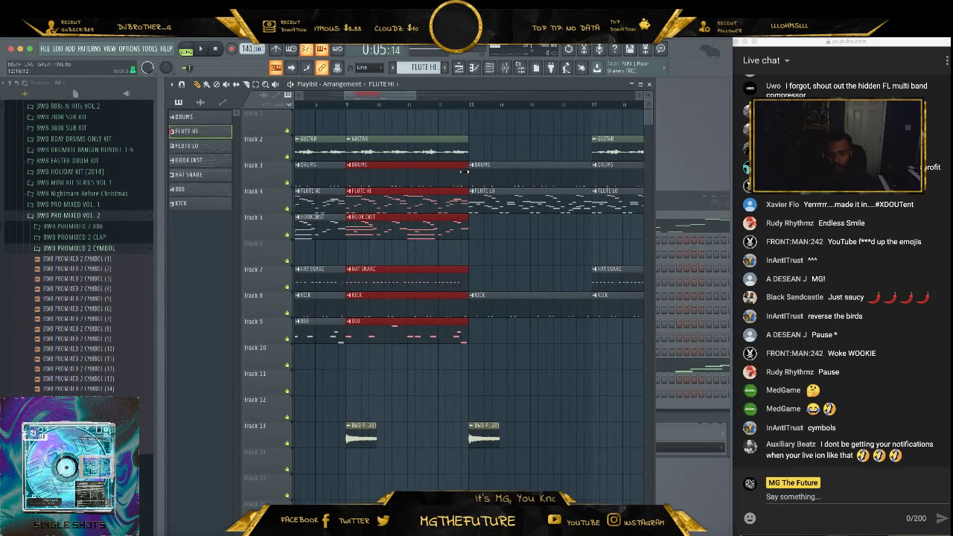
pyautogui.press('space')
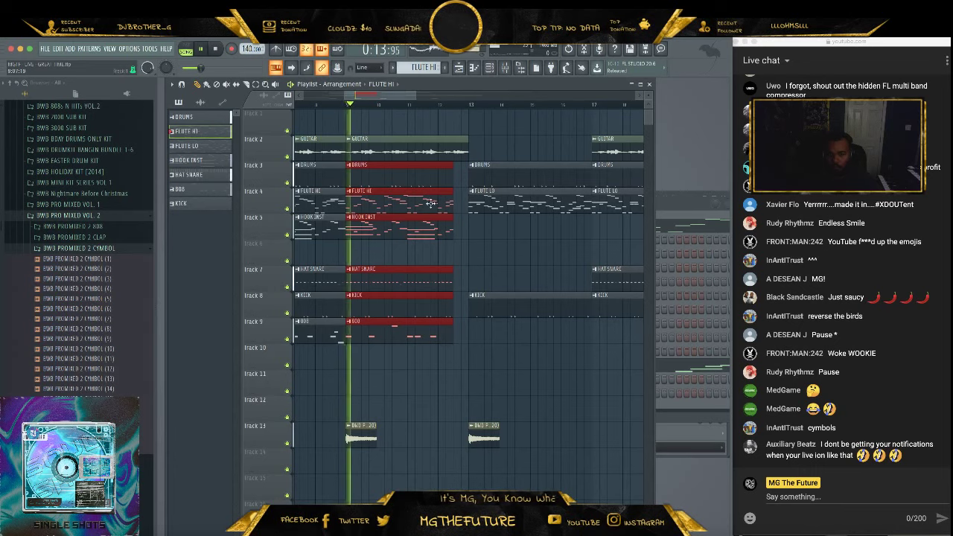
pyautogui.keyDown('super'); pyautogui.click(510, 248); pyautogui.keyUp('super')
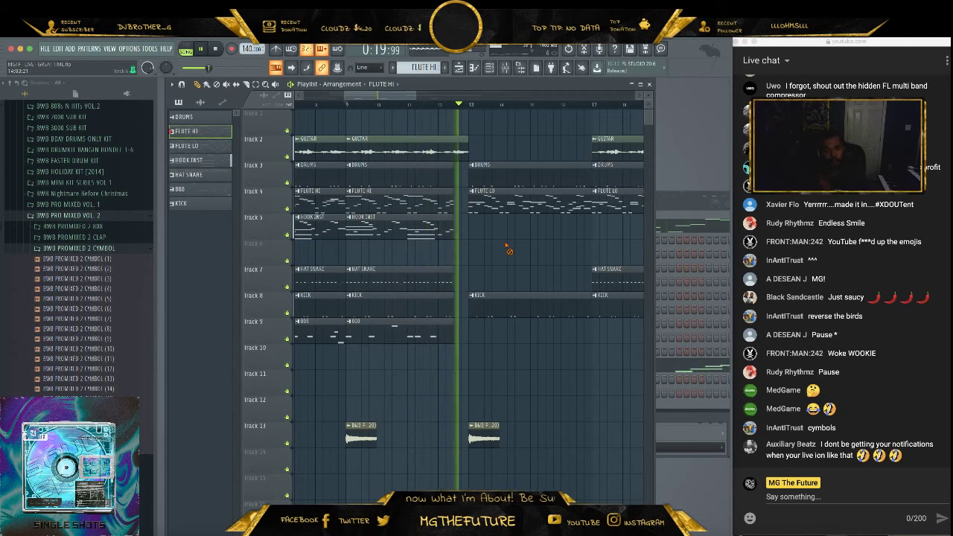
# Delete the KICK clip at bar 13 and the HAT SNARE clip at bar 17
pyautogui.moveTo(415, 95); pyautogui.dragTo(576, 102)
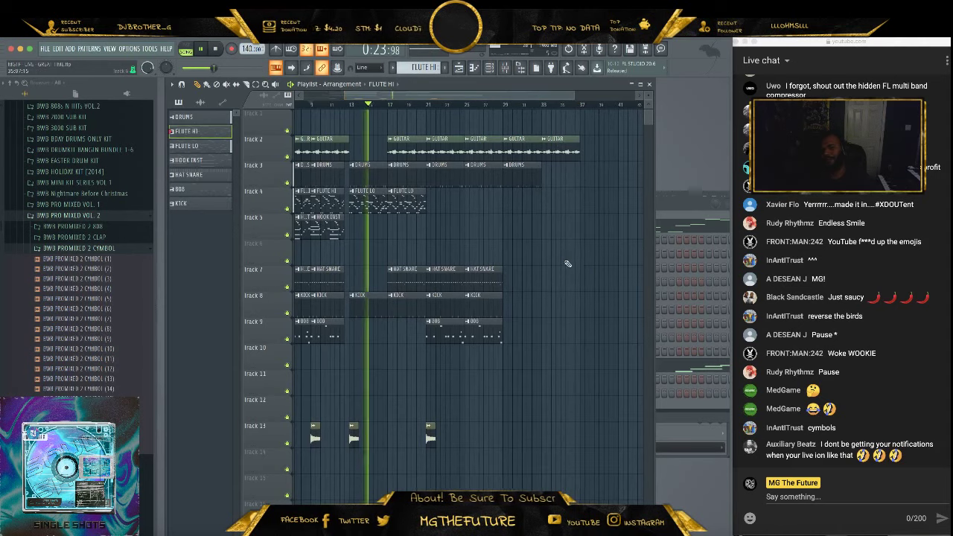
pyautogui.press('space')
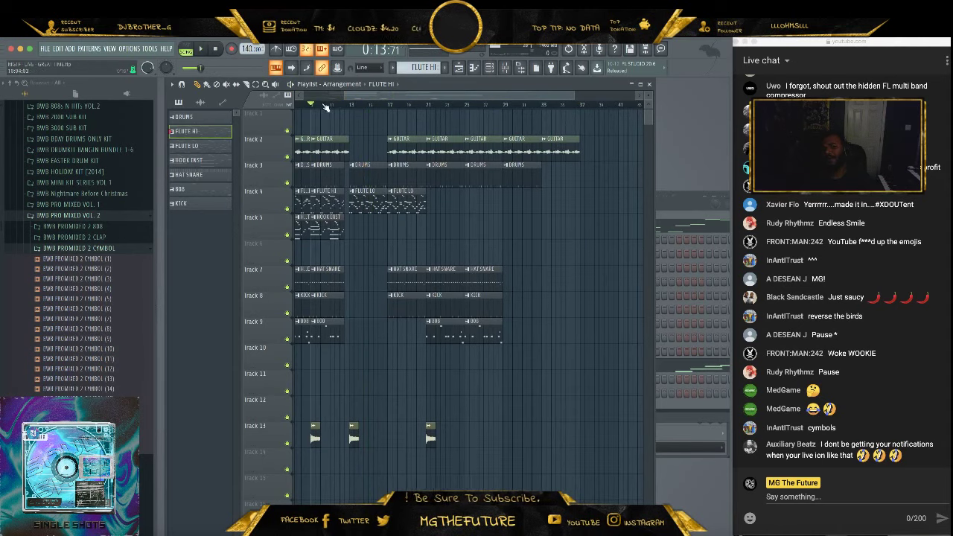
pyautogui.press('space')
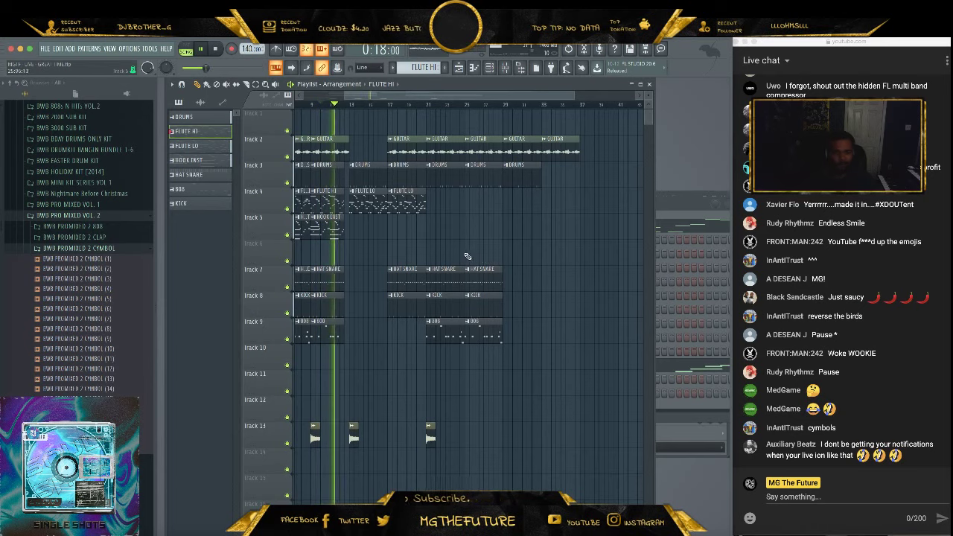
pyautogui.rightClick(413, 262)
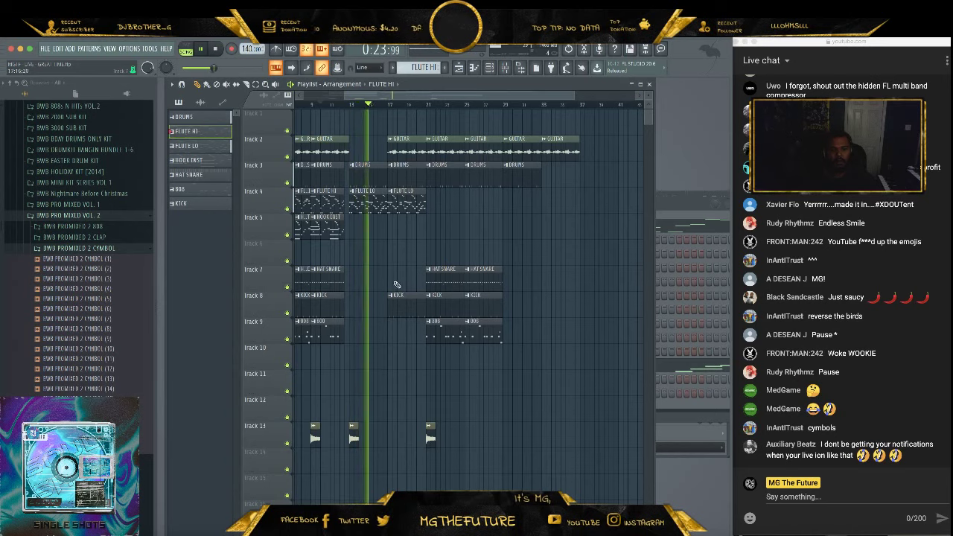
pyautogui.click(332, 323)
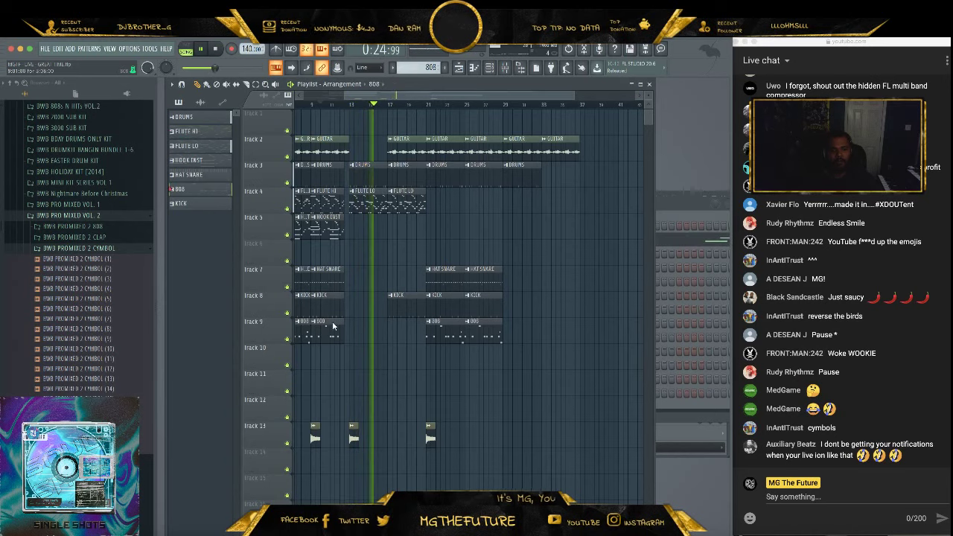
pyautogui.click(394, 334)
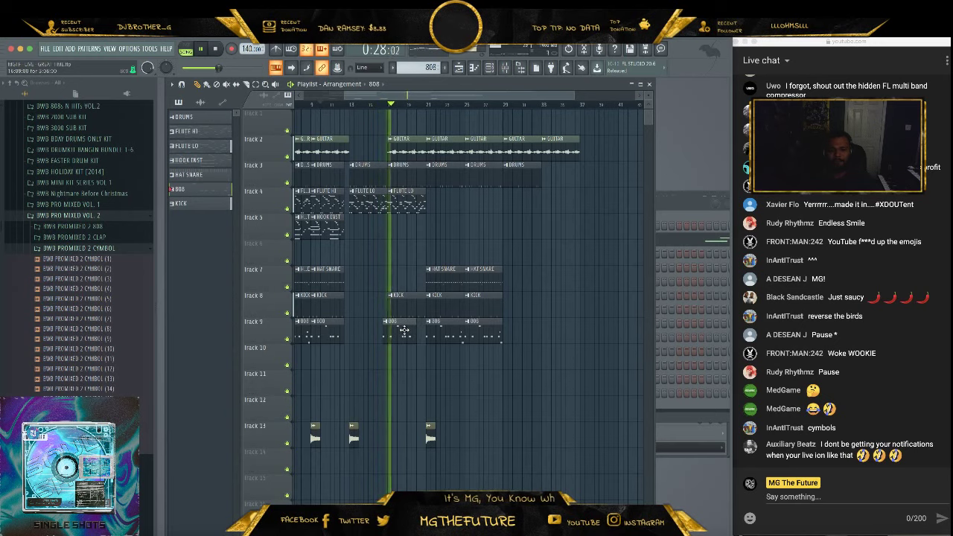
pyautogui.press('space')
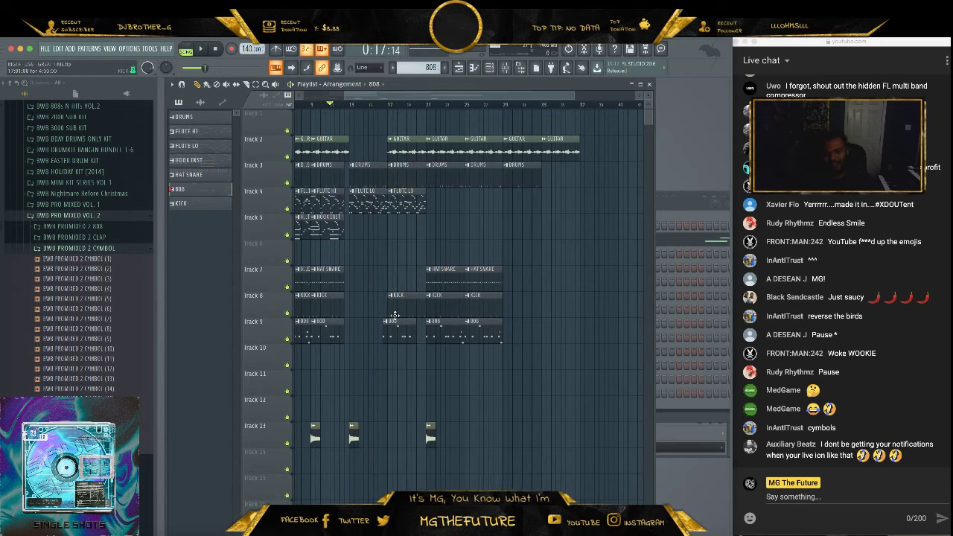
pyautogui.press('space')
pyautogui.moveTo(394, 316); pyautogui.dragTo(401, 321)
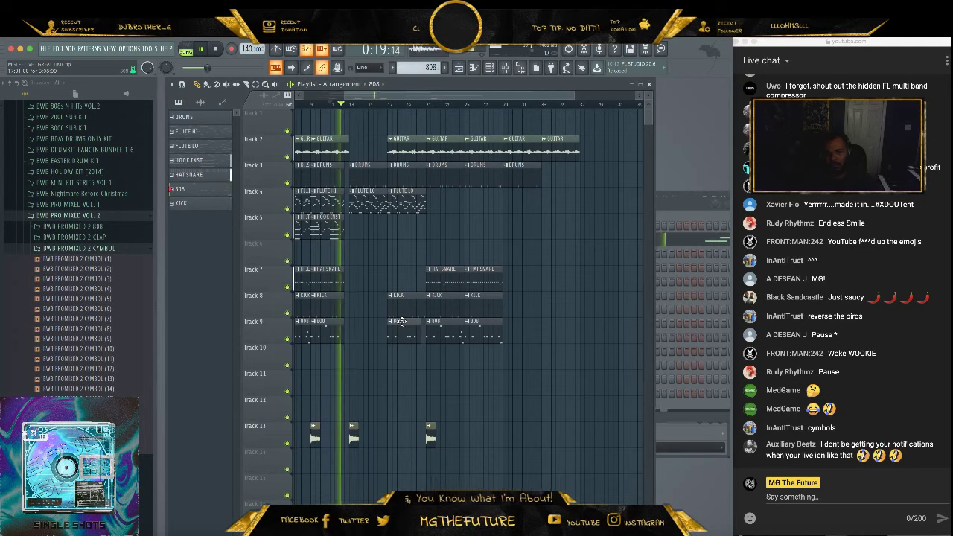
pyautogui.rightClick(400, 323)
# Place a copy of the bar 21 808 clip at bar 17 on Track 9 and a short KICK lead-in just before bar 17 on Track 8
pyautogui.click(442, 331)
pyautogui.click(389, 333)
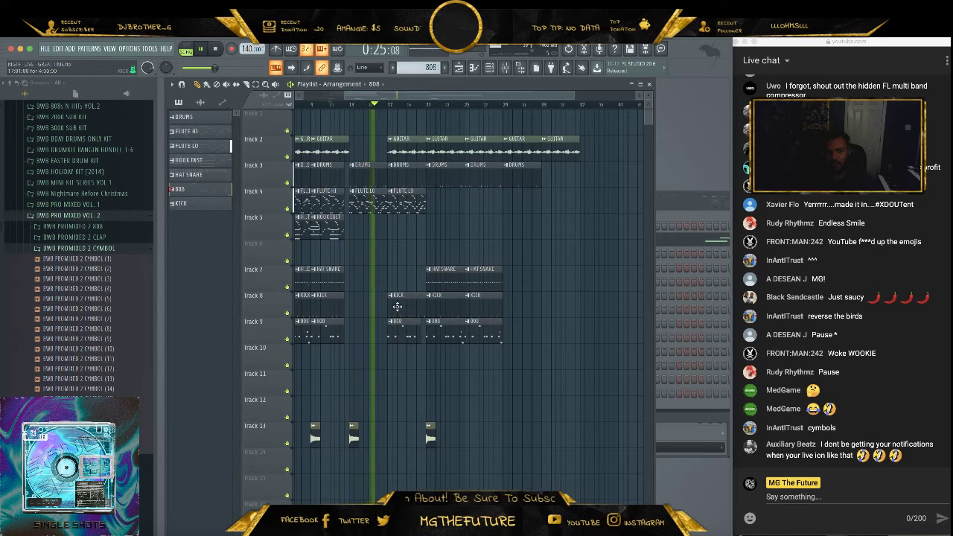
pyautogui.press('space')
pyautogui.moveTo(398, 307); pyautogui.dragTo(386, 298)
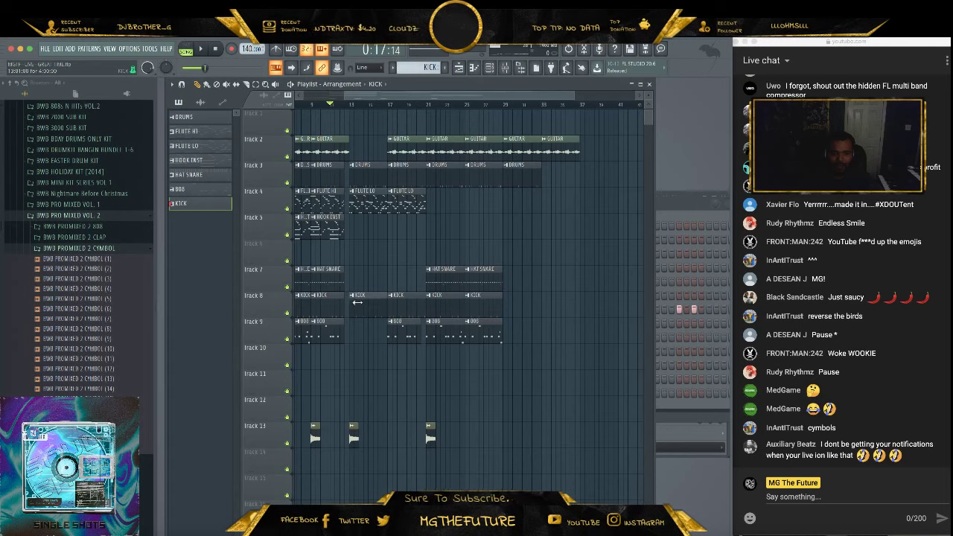
pyautogui.moveTo(357, 302); pyautogui.dragTo(385, 304)
pyautogui.press('space')
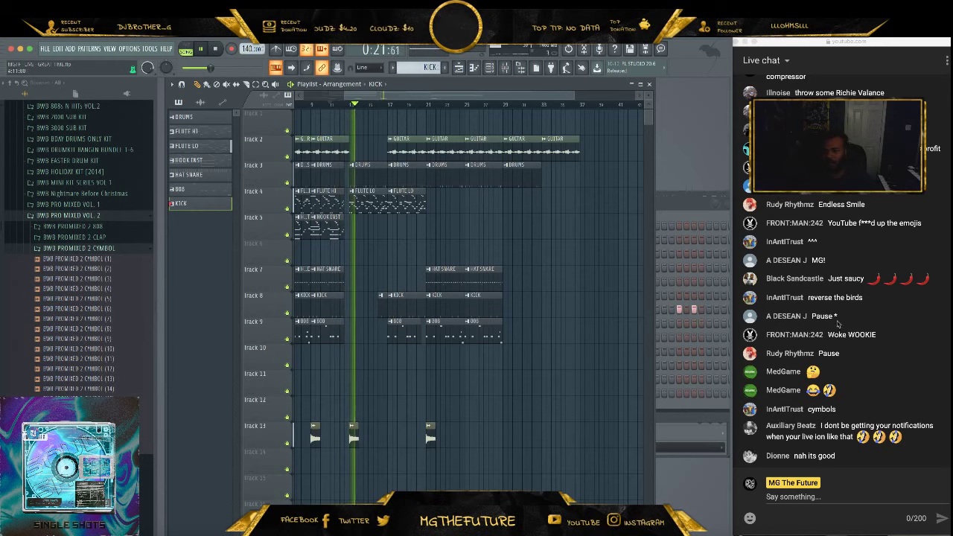
# Delete the DRUMS clip at bar 29 and the GUITAR clips at bars 29 and 33
pyautogui.click(891, 337)
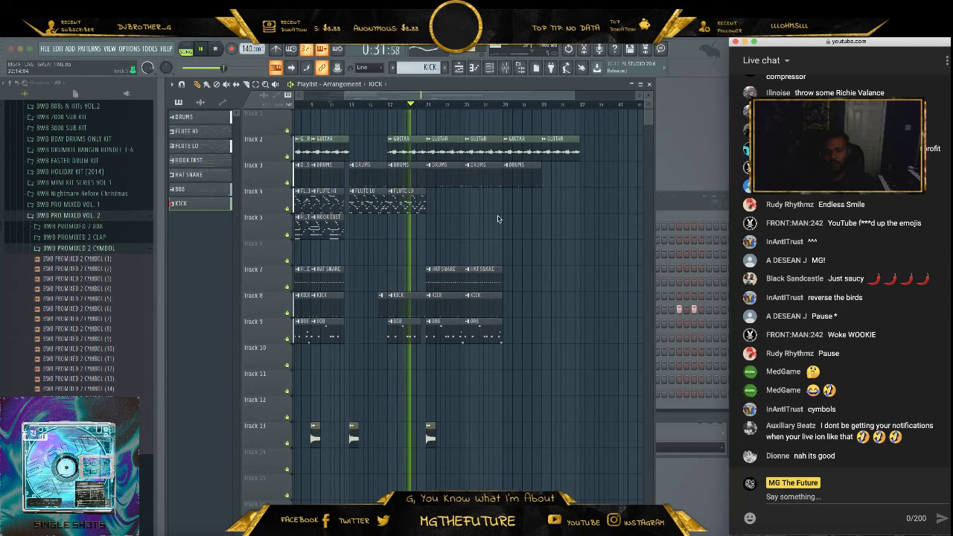
pyautogui.click(411, 193)
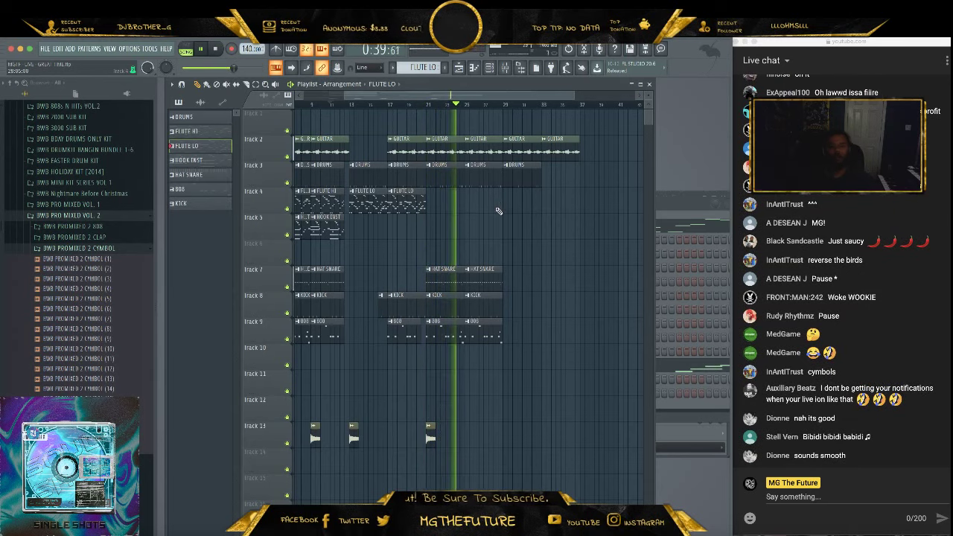
pyautogui.rightClick(519, 178)
pyautogui.rightClick(524, 151)
pyautogui.rightClick(560, 151)
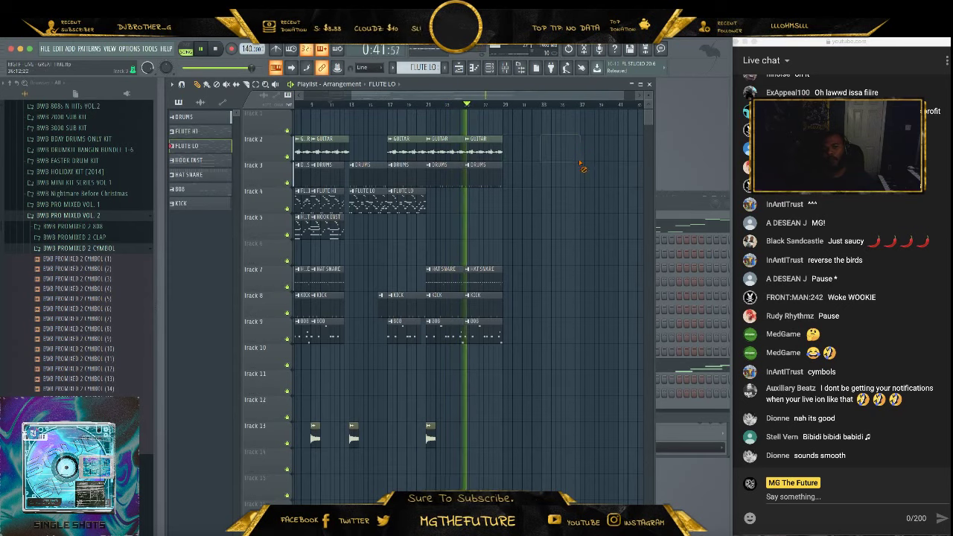
# Add FLUTE LO, HAT SNARE and DRUMS clips at bar 29 on Tracks 4, 7 and 3
pyautogui.click(506, 201)
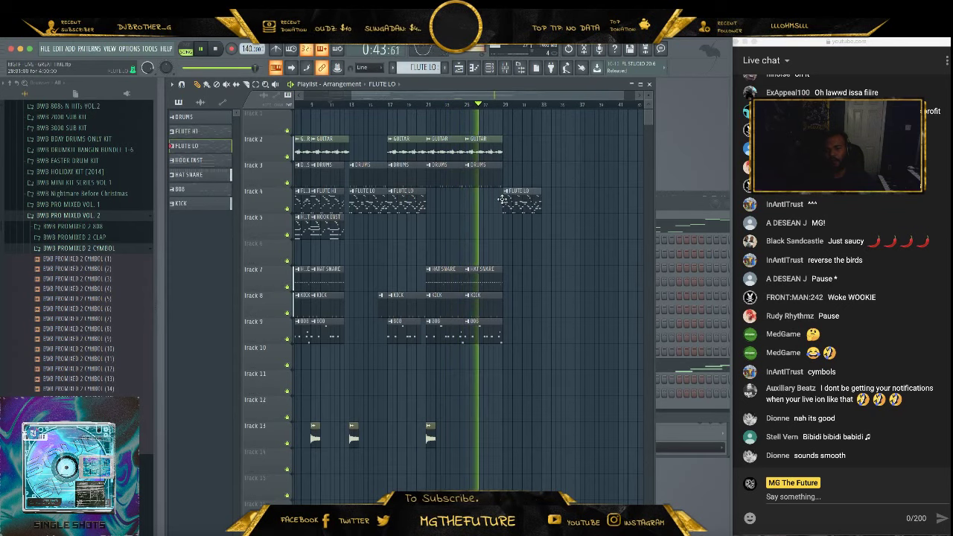
pyautogui.click(483, 268)
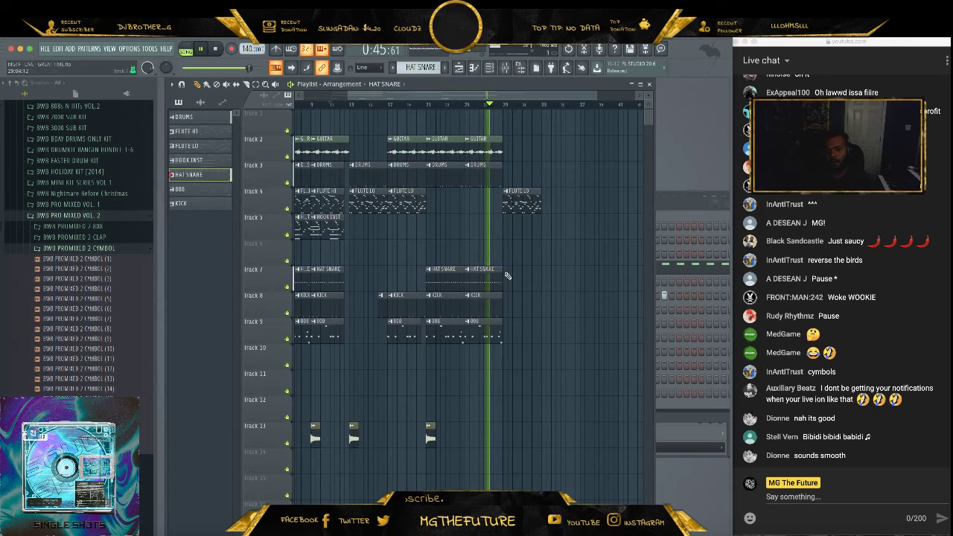
pyautogui.click(506, 272)
pyautogui.click(484, 177)
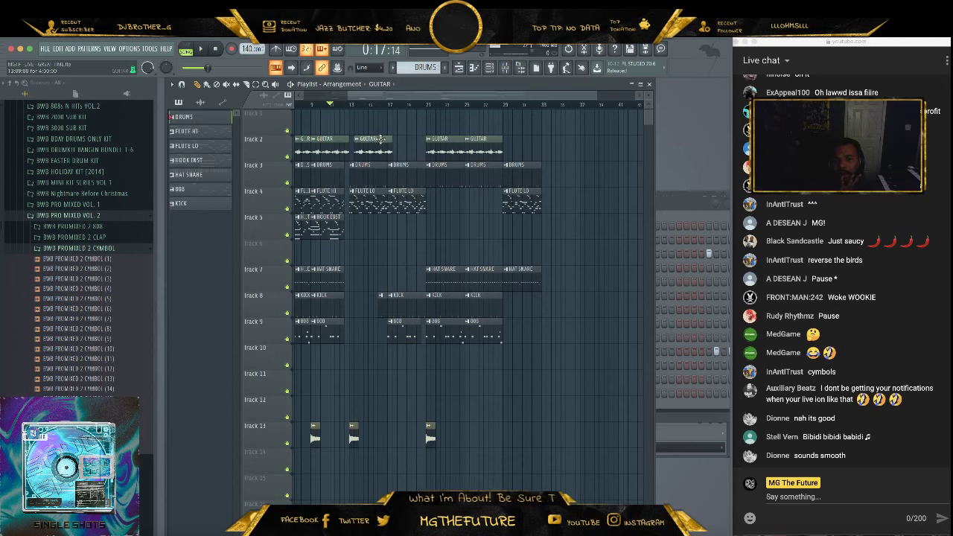
# Place GUITAR clips at bars 13 and 17 on Track 2, and move the FLUTE LO clips there to bars 21 and 25 on Track 4
pyautogui.click(381, 139)
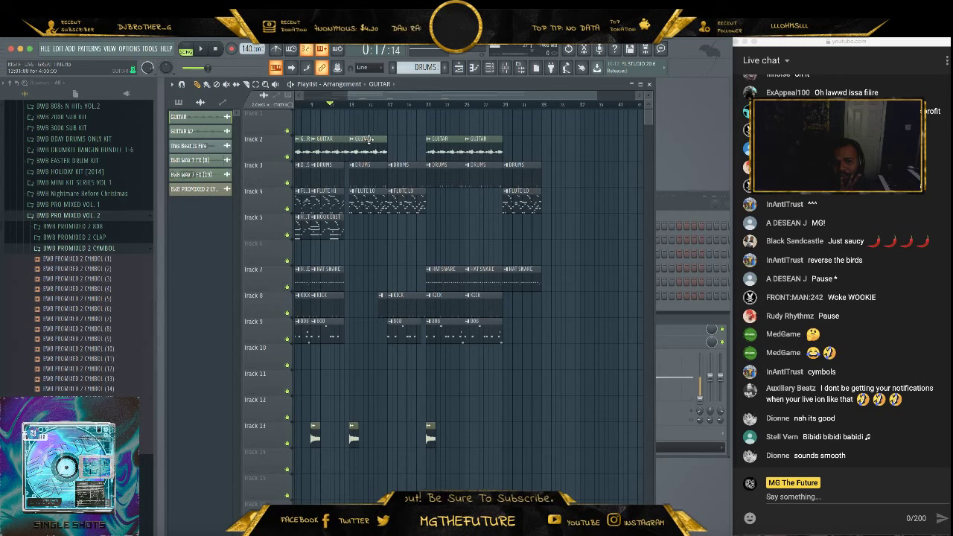
pyautogui.moveTo(416, 143); pyautogui.dragTo(413, 142)
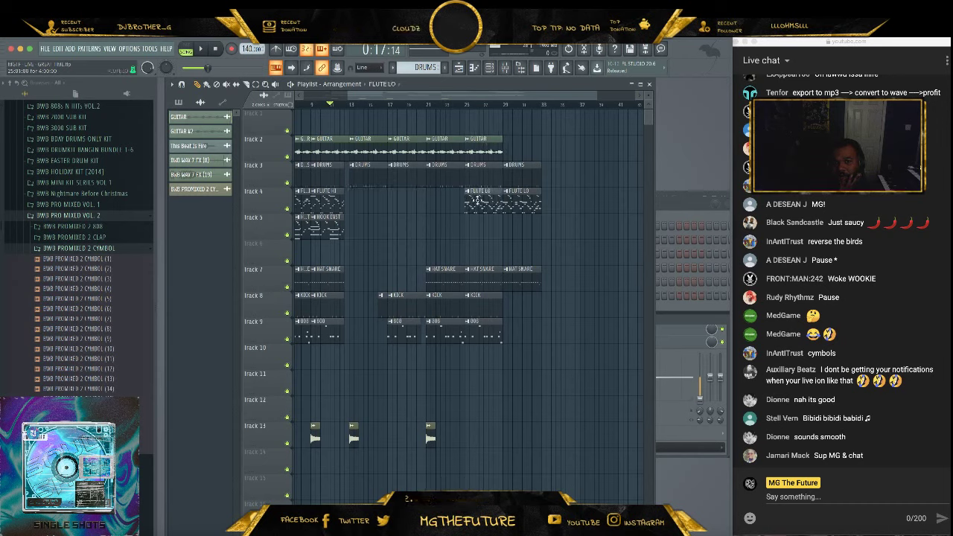
pyautogui.moveTo(441, 203); pyautogui.dragTo(437, 203)
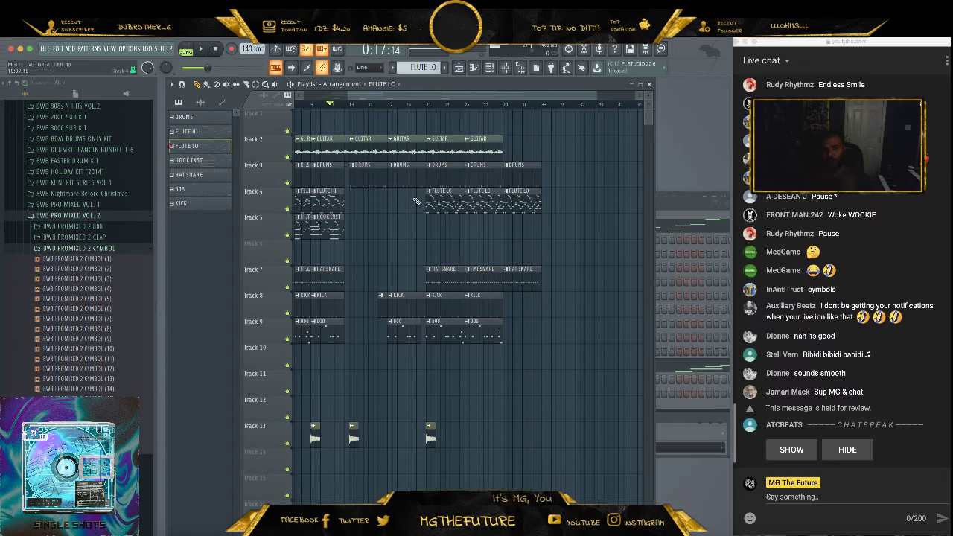
pyautogui.press('space')
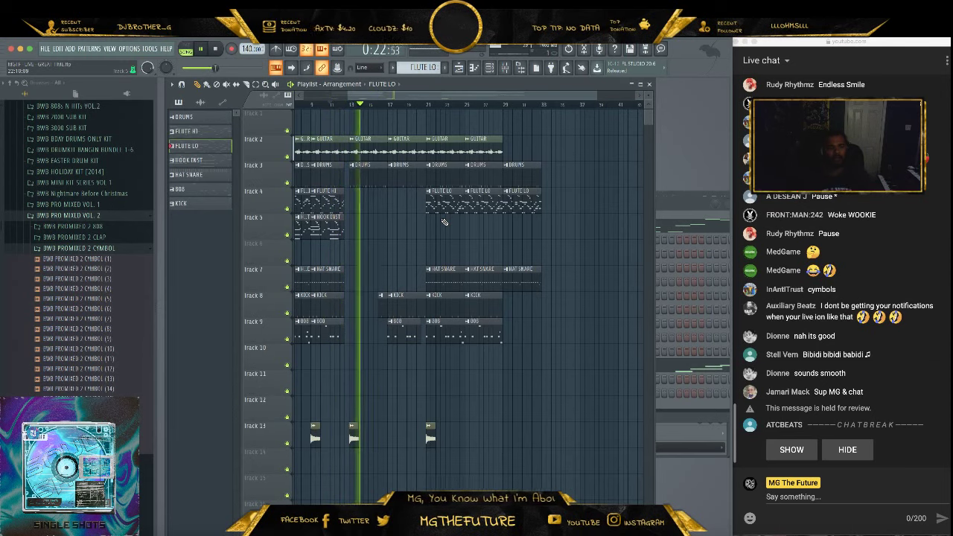
# Open the BWB PROMIXED 2 FX sample folder and preview several effects, including BWB PROMIXED 2 FX (4)
pyautogui.click(133, 250)
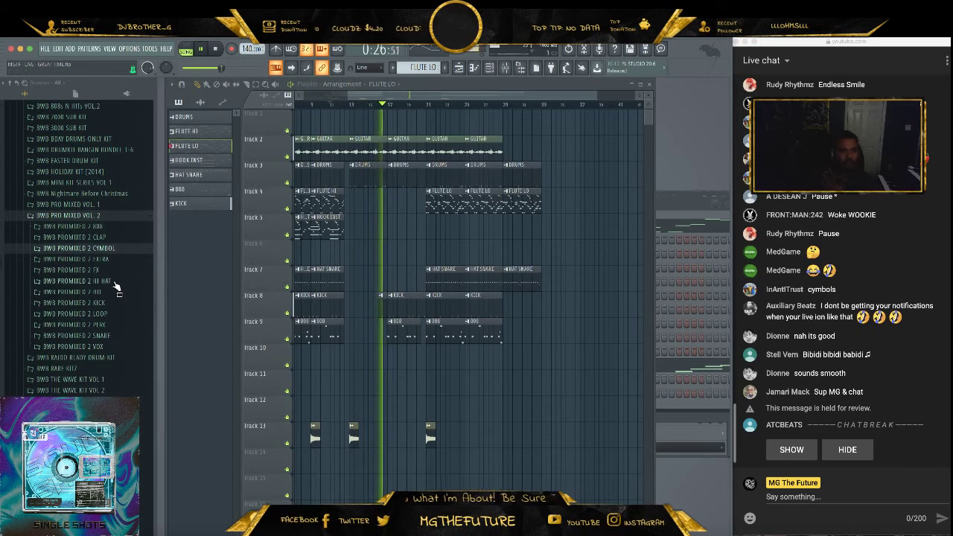
pyautogui.click(117, 270)
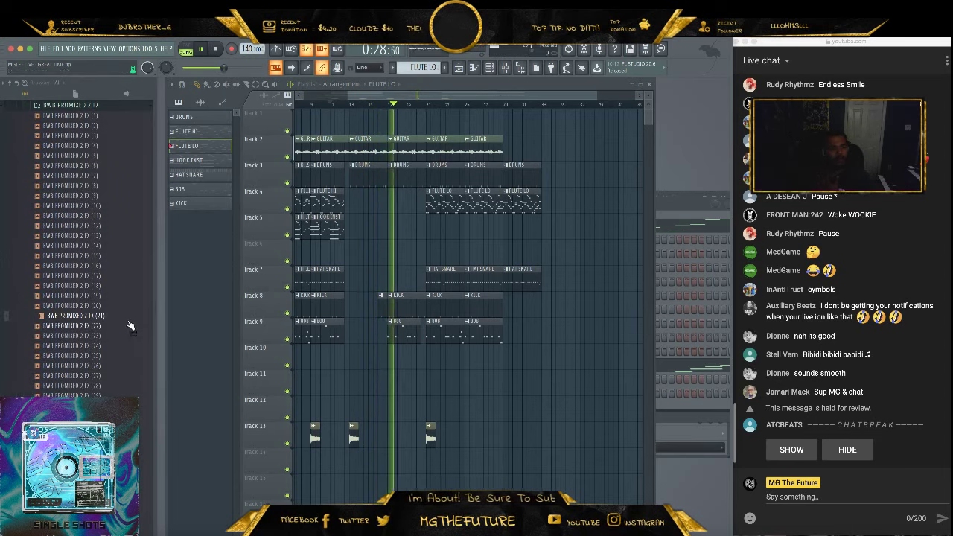
pyautogui.click(109, 396)
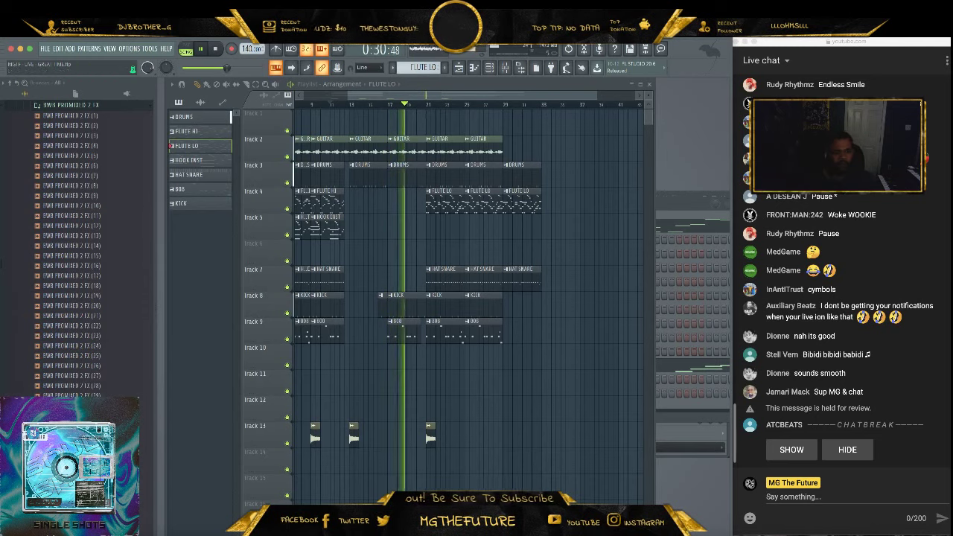
pyautogui.scroll(-5, 96, 365)
pyautogui.click(105, 350)
pyautogui.click(111, 360)
pyautogui.click(112, 379)
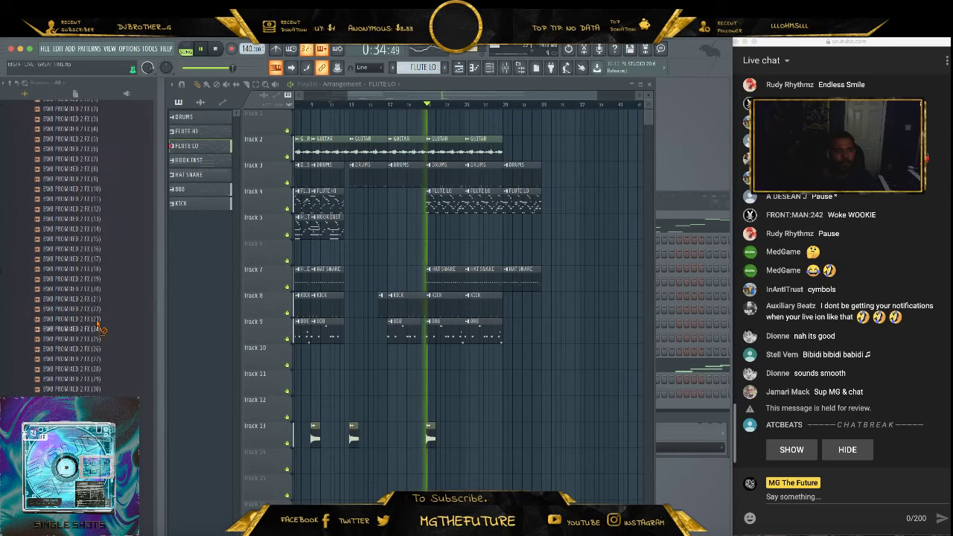
pyautogui.scroll(10, 104, 313)
pyautogui.click(114, 295)
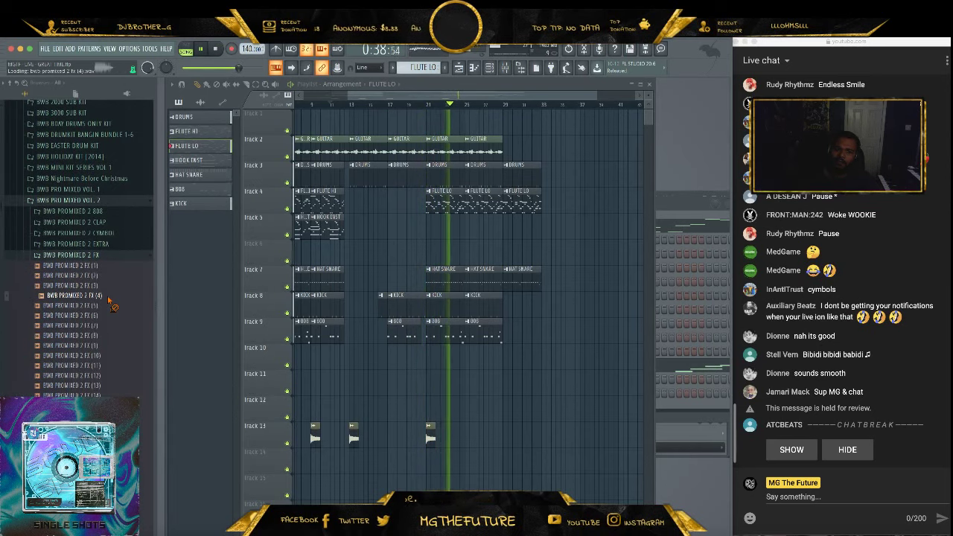
# Stop playback and place the BWB PROMIXED 2 FX (4) sample at bar 20 on Track 10
pyautogui.press('space')
pyautogui.moveTo(110, 299); pyautogui.dragTo(420, 350)
pyautogui.click(660, 206)
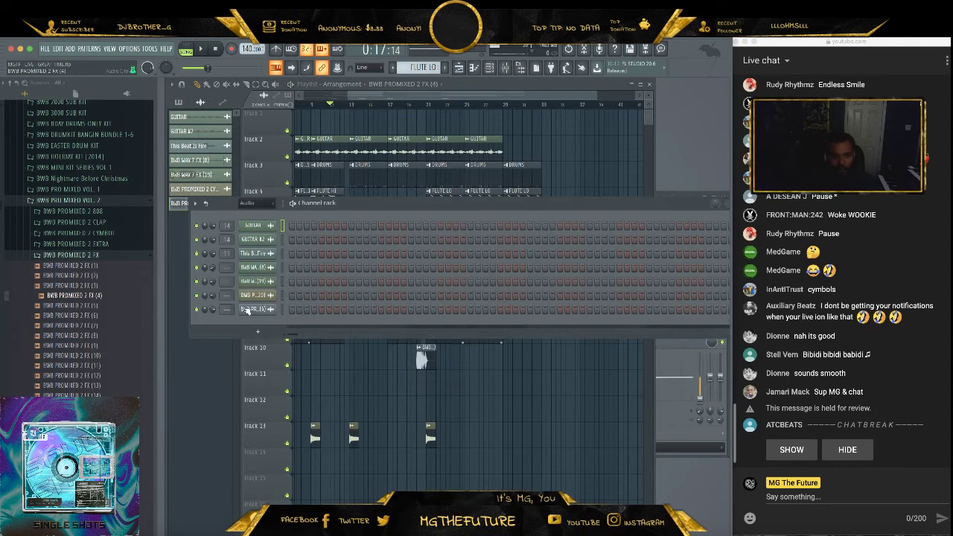
pyautogui.click(518, 384)
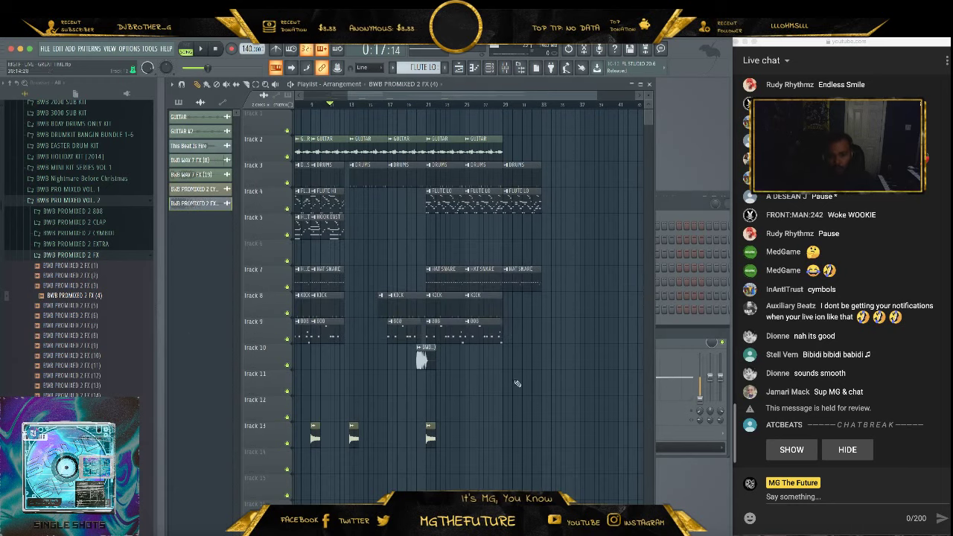
# Play the transition into bar 21, slice the BWB PROMIXED 2 FX (4) clip on Track 10 at bar 21, and delete its tail
pyautogui.moveTo(598, 93); pyautogui.dragTo(440, 100)
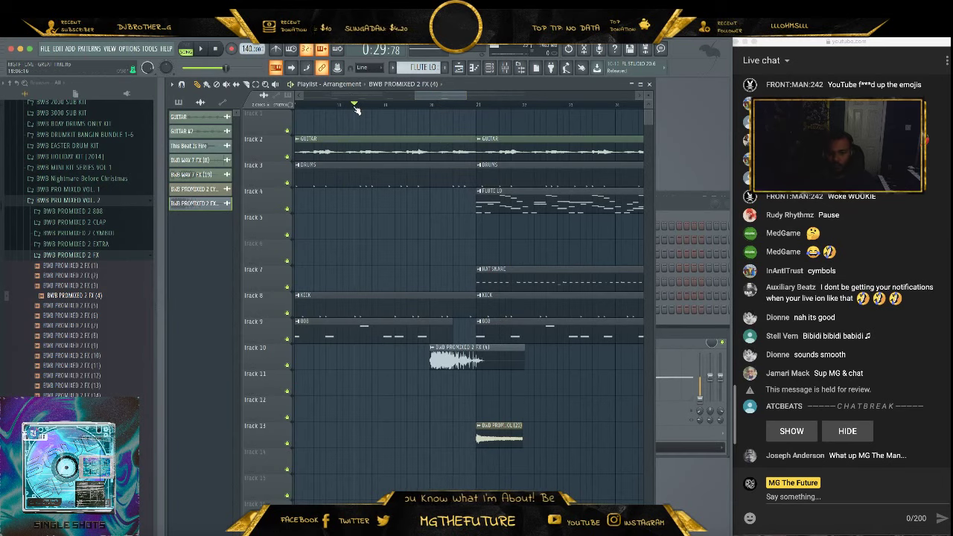
pyautogui.press('space')
pyautogui.click(671, 209)
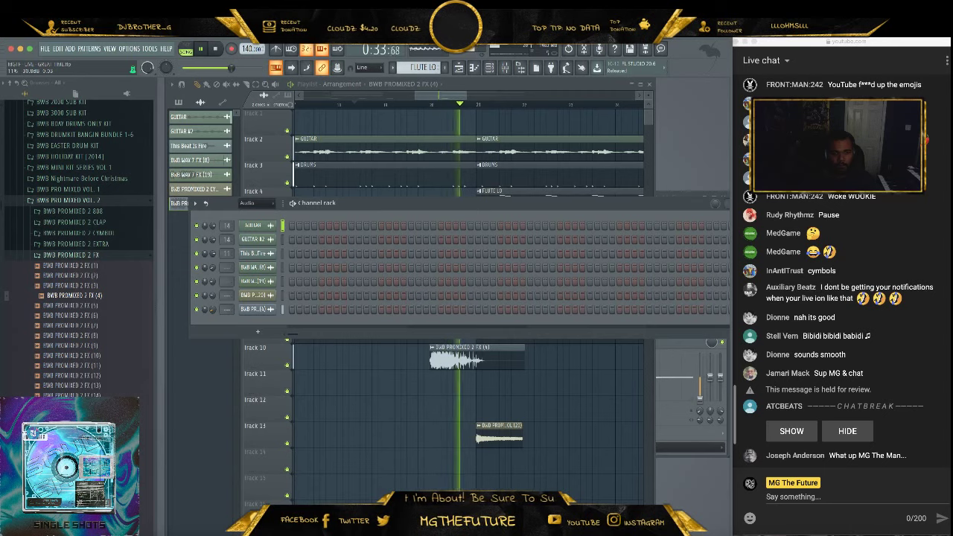
pyautogui.press('space')
pyautogui.click(551, 85)
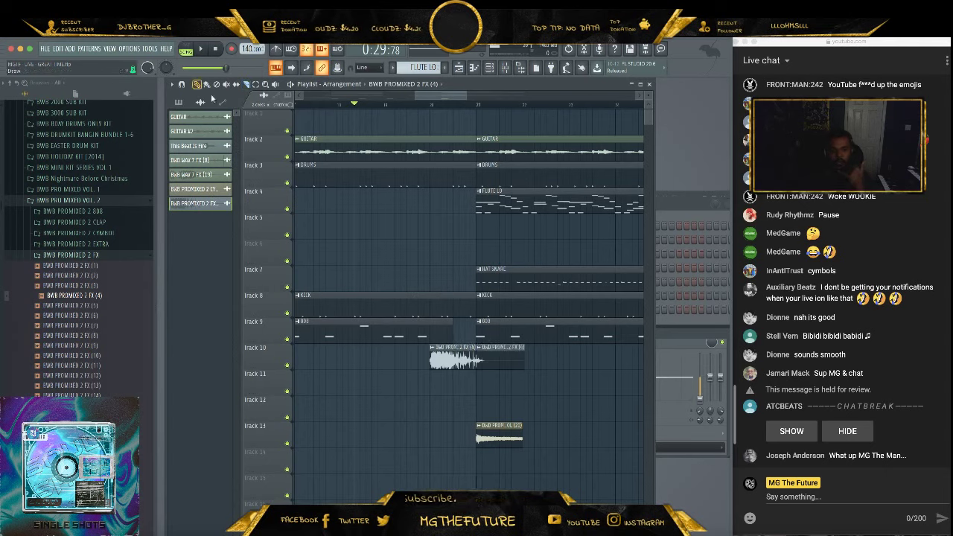
pyautogui.rightClick(519, 366)
# Shorten the KICK and DRUMS clips on Tracks 8 and 3 to end half a bar before bar 21
pyautogui.press('space')
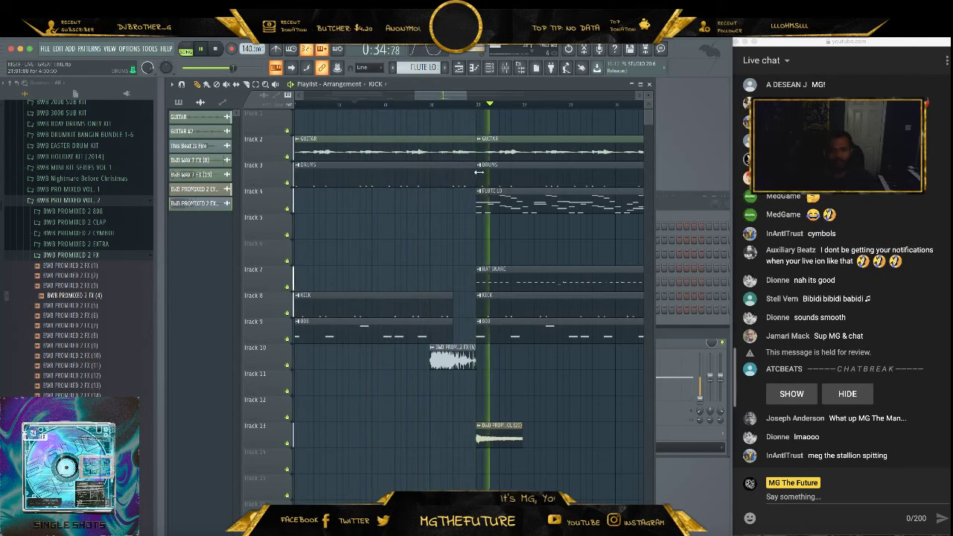
pyautogui.moveTo(476, 167); pyautogui.dragTo(459, 169)
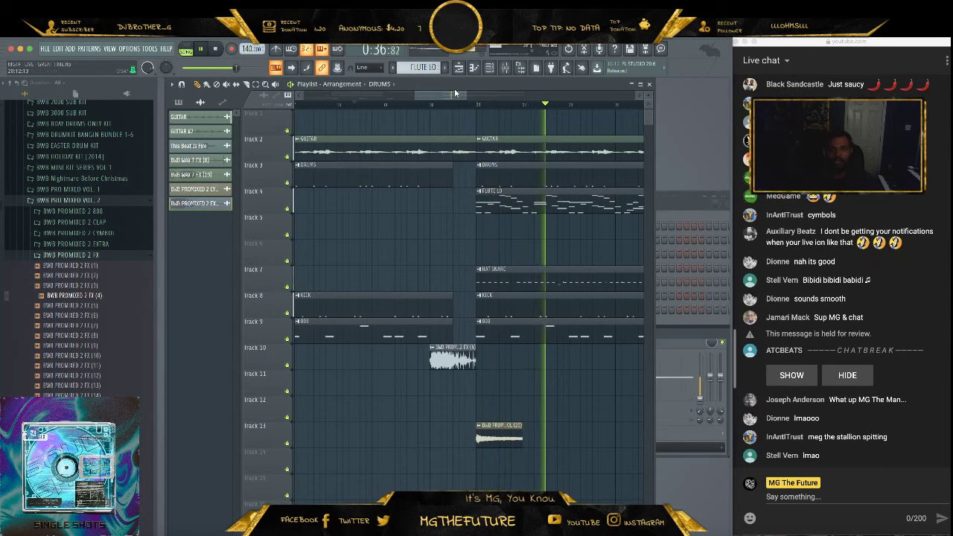
# Place the BWB WAV 7 FX (19) clip at bar 31 on Track 12 and stop playback
pyautogui.moveTo(444, 96); pyautogui.dragTo(585, 108)
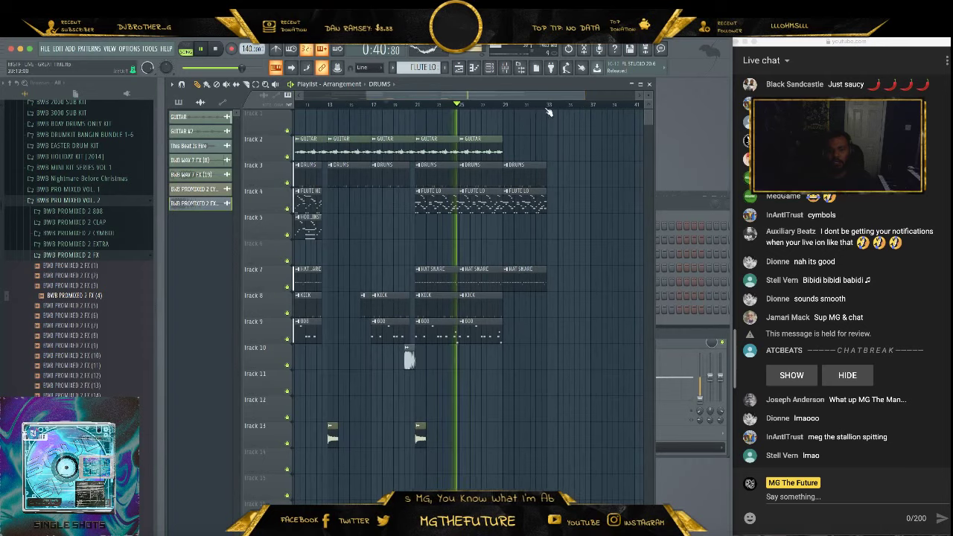
pyautogui.moveTo(502, 98); pyautogui.dragTo(430, 99)
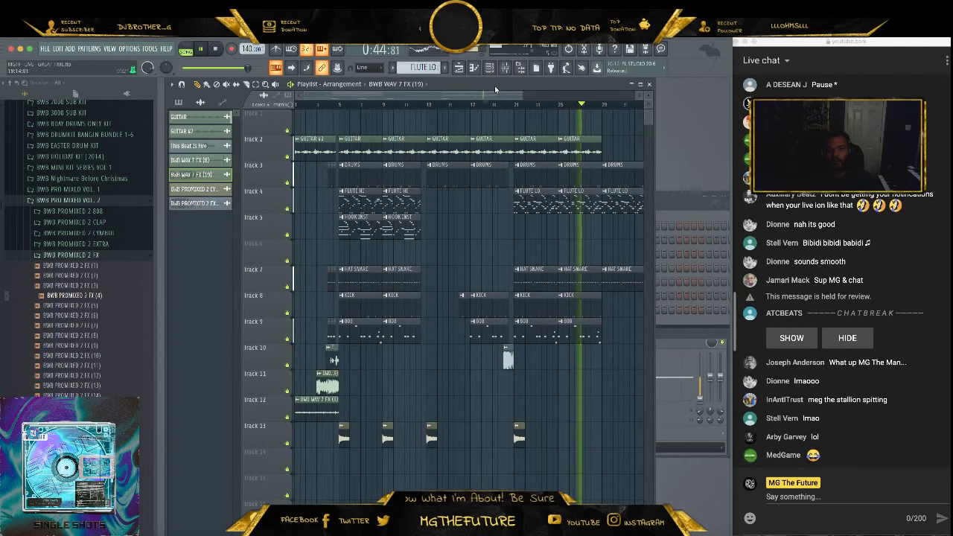
pyautogui.moveTo(497, 97); pyautogui.dragTo(526, 98)
pyautogui.click(584, 408)
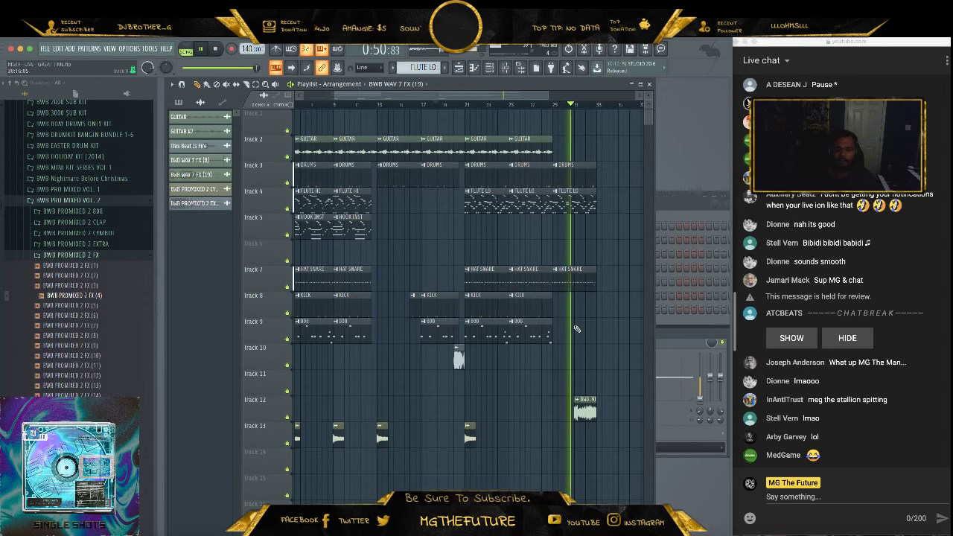
pyautogui.press('space')
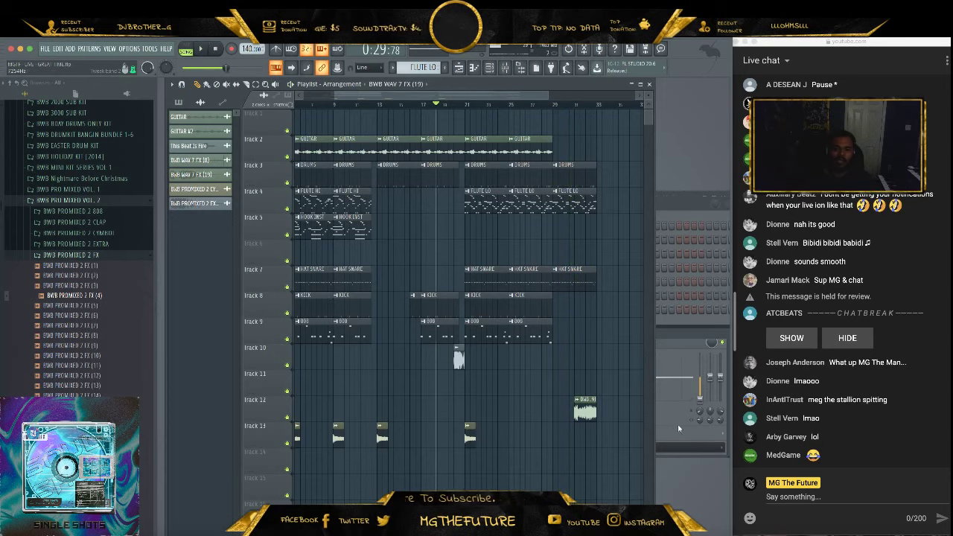
# Check the Snare (Future) track in the mixer and play the arrangement from bar 29
pyautogui.press('F9')
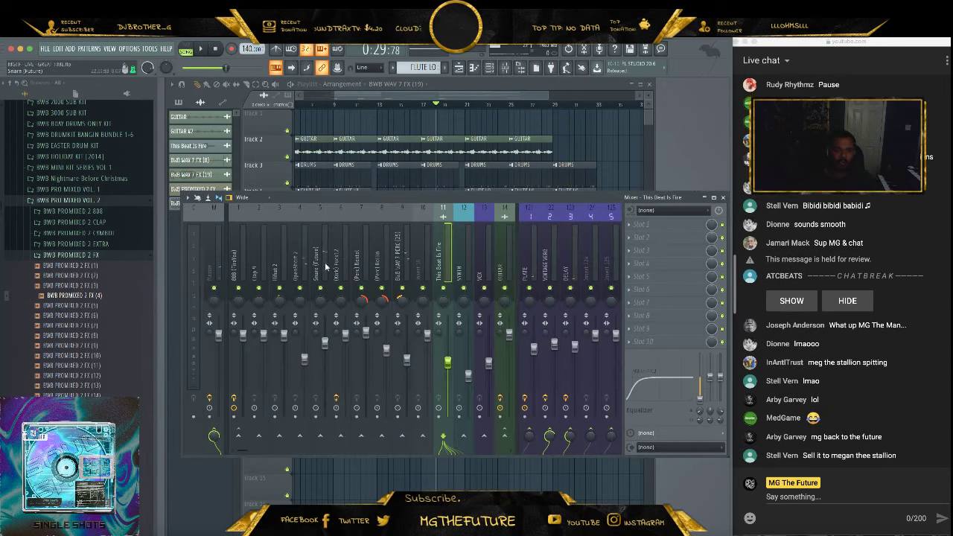
pyautogui.click(326, 266)
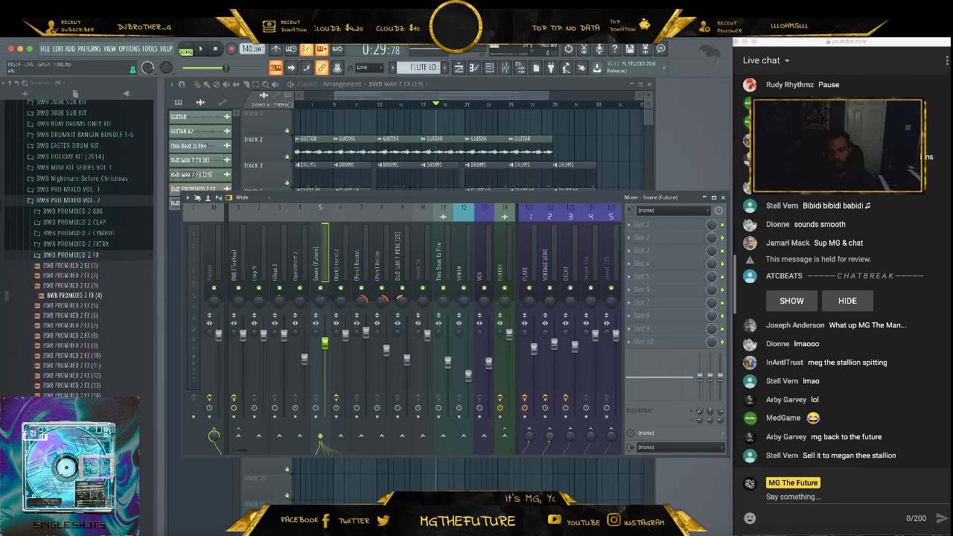
pyautogui.click(551, 107)
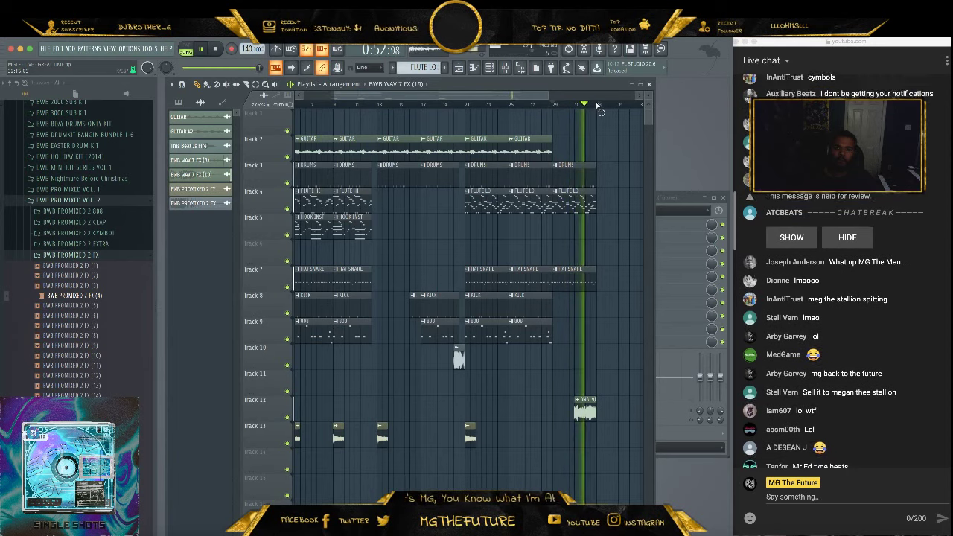
# Place the BWB PROMIXED 2 CYMBOL (20) clip at bar 29 on Track 13 and stop playback
pyautogui.keyDown('ctrl'); pyautogui.moveTo(596, 106); pyautogui.dragTo(304, 108); pyautogui.keyUp('ctrl')
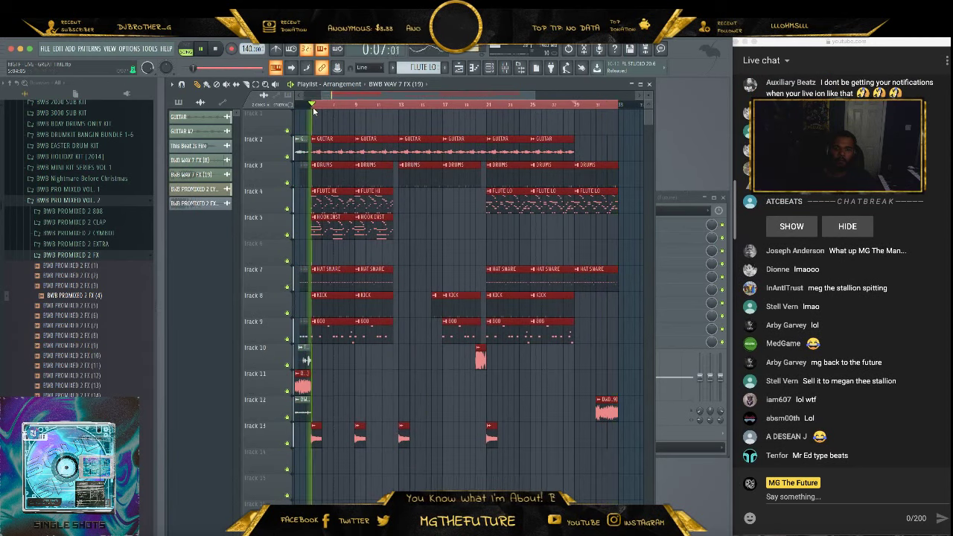
pyautogui.keyDown('ctrl'); pyautogui.click(451, 231); pyautogui.keyUp('ctrl')
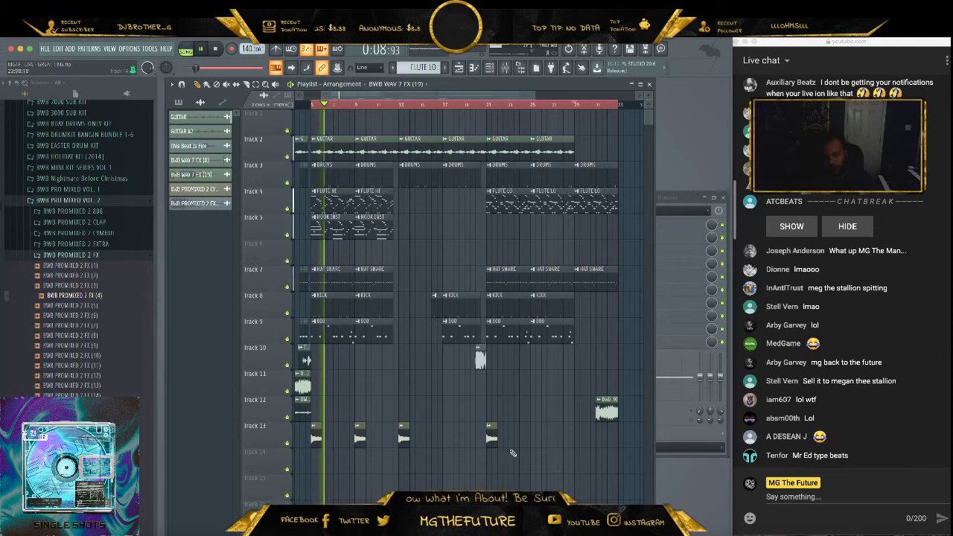
pyautogui.click(575, 437)
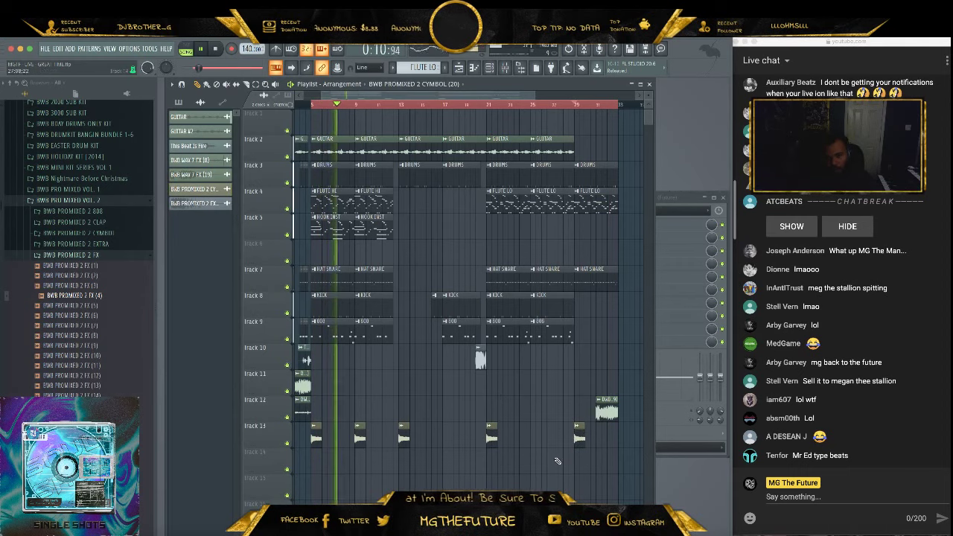
pyautogui.press('space')
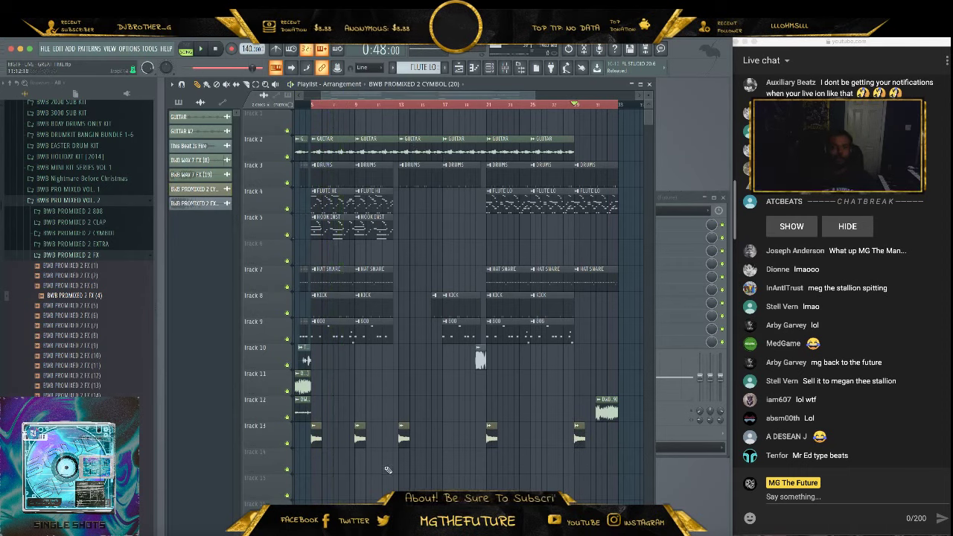
# Copy the hook clips from bars 5 to 13 to bar 33 on all their tracks and clear the time selection
pyautogui.moveTo(392, 457); pyautogui.dragTo(554, 155)
pyautogui.keyDown('ctrl'); pyautogui.click(515, 214); pyautogui.keyUp('ctrl')
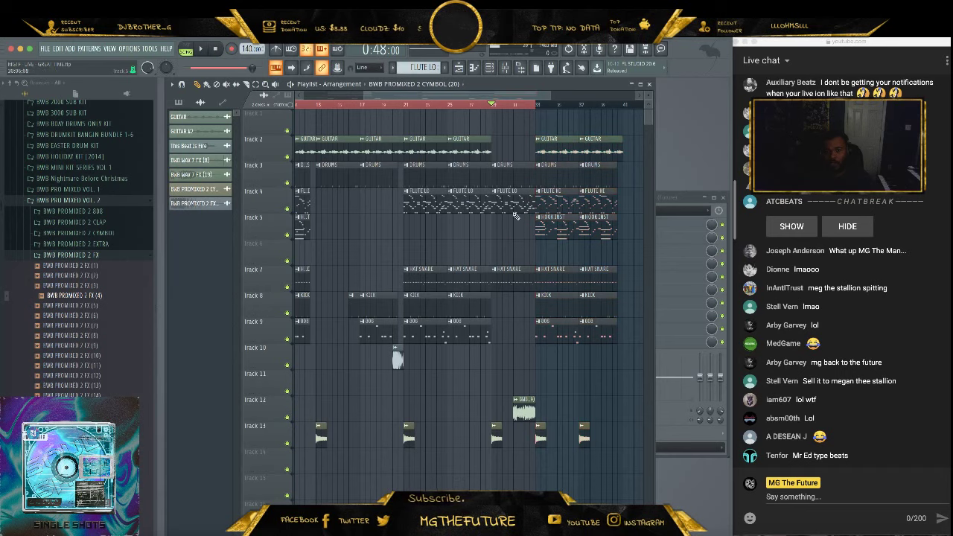
pyautogui.keyDown('ctrl'); pyautogui.click(507, 108); pyautogui.keyUp('ctrl')
# Add another GUITAR clip at bar 41 on Track 2, after the second hook
pyautogui.moveTo(529, 96); pyautogui.dragTo(571, 96)
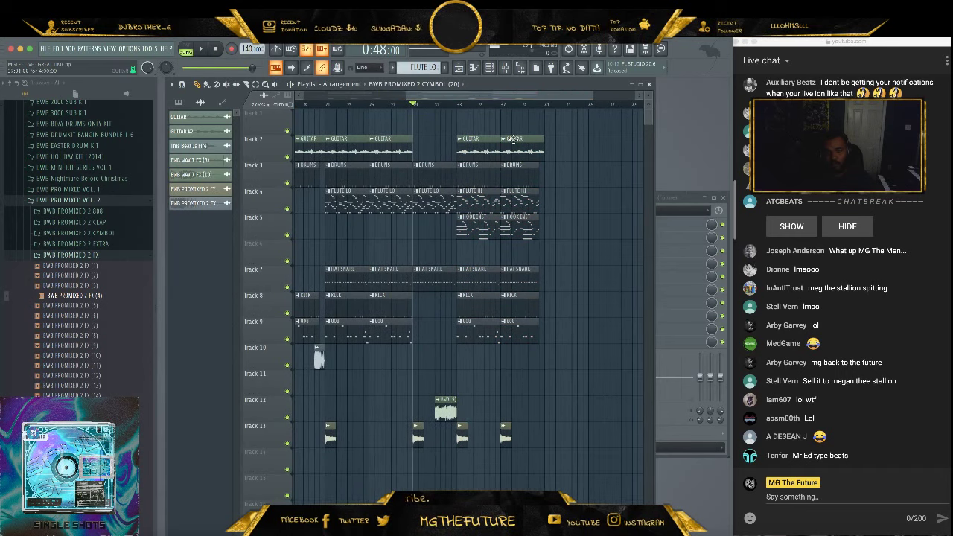
pyautogui.click(514, 140)
pyautogui.moveTo(564, 149)
pyautogui.mouseDown()
pyautogui.moveTo(577, 144)
pyautogui.moveTo(567, 143)
pyautogui.mouseUp()
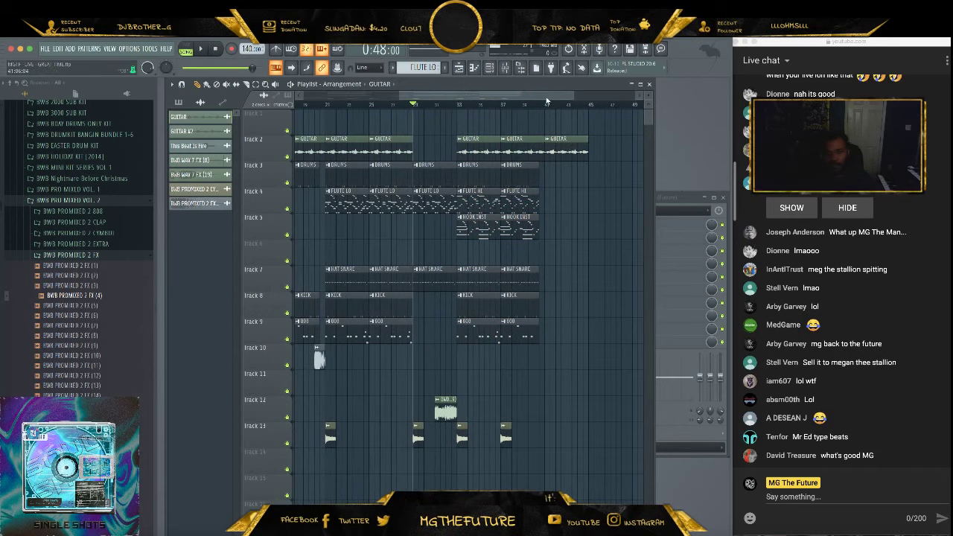
# Select the whole arrangement in the playlist from bar 1 to bar 45
pyautogui.moveTo(547, 97); pyautogui.dragTo(355, 97)
pyautogui.moveTo(479, 97); pyautogui.dragTo(639, 111)
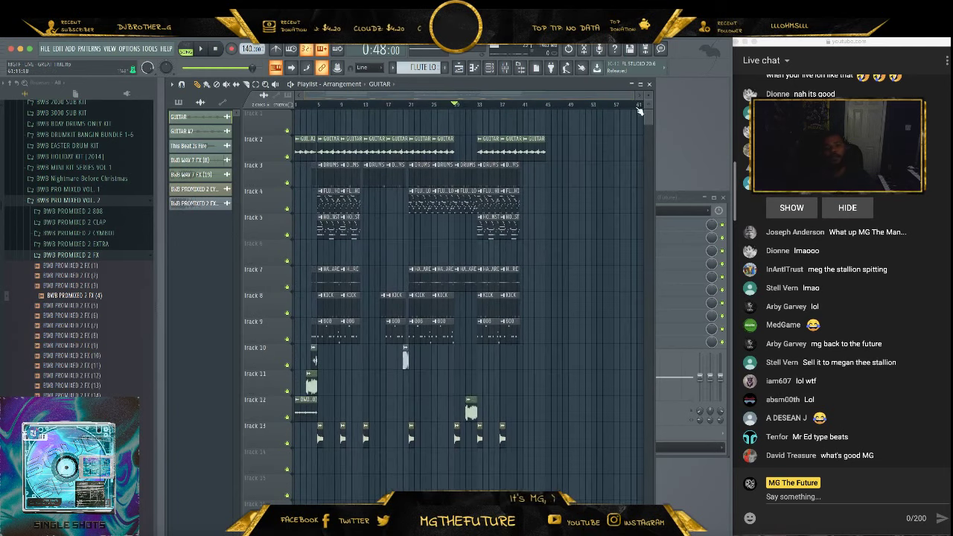
pyautogui.moveTo(549, 112); pyautogui.dragTo(294, 105)
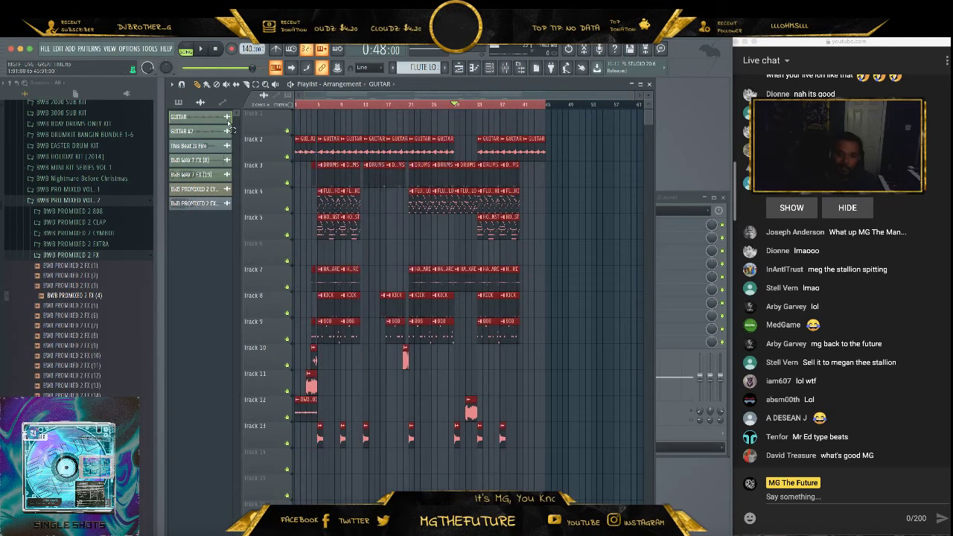
# Save the project despite the trial version of the Newtone plugin
pyautogui.click(47, 50)
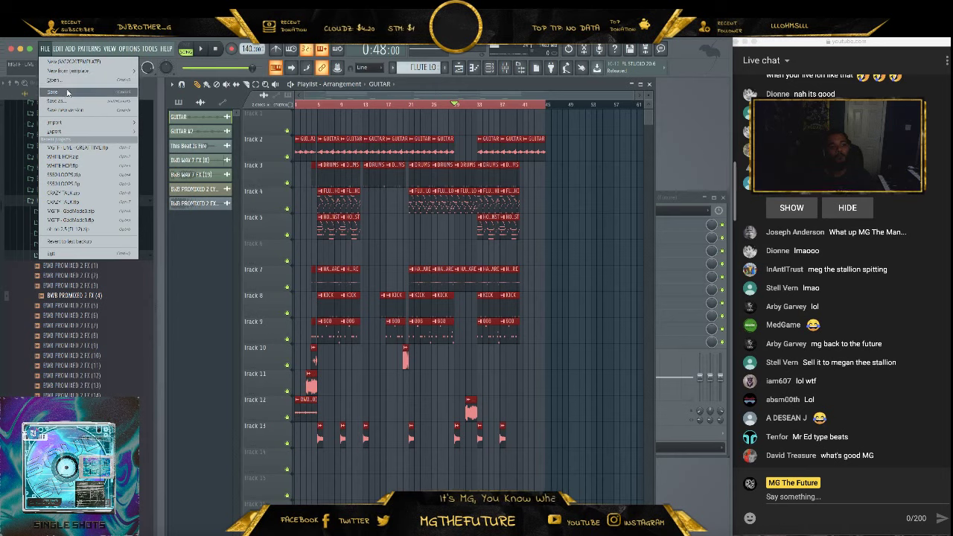
pyautogui.click(66, 92)
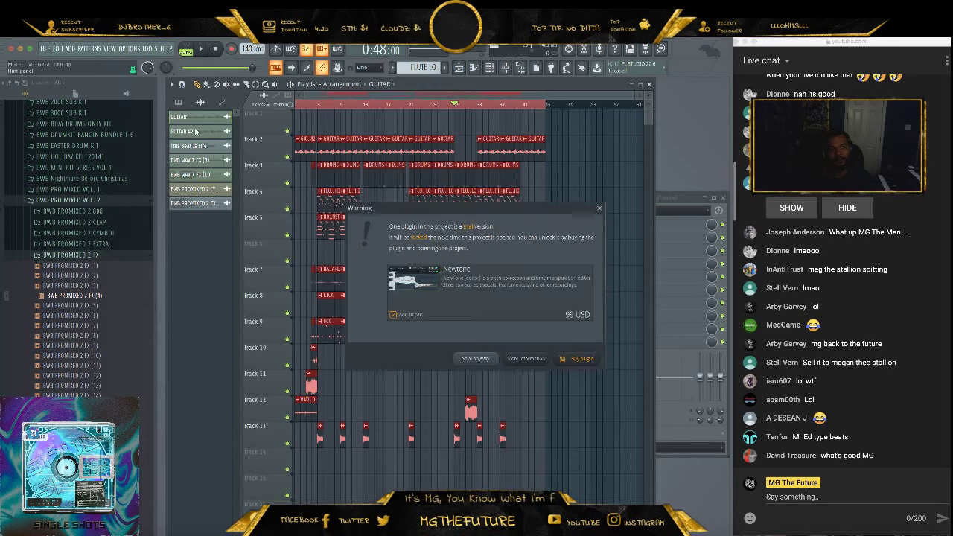
pyautogui.click(480, 361)
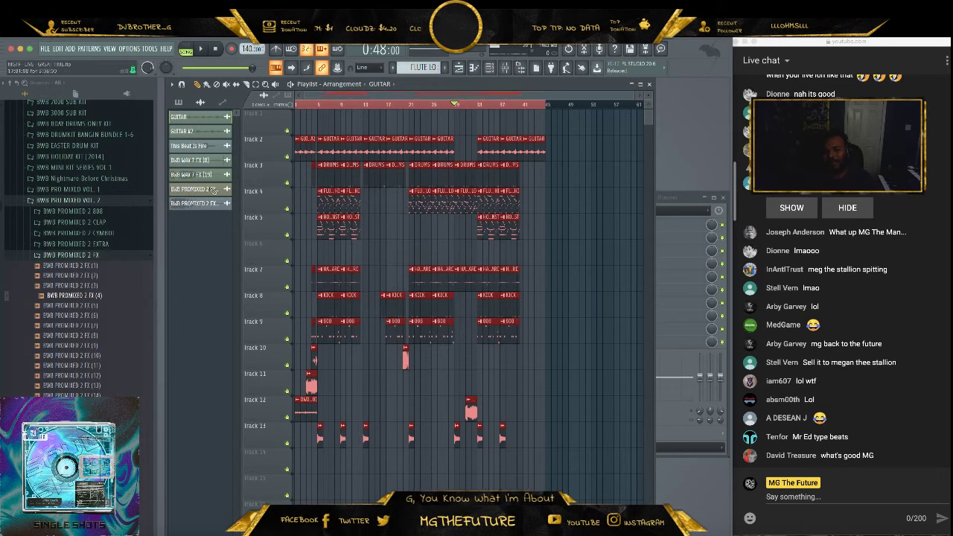
# Export the song selection as a wave file named MGTF - LIVE - GREAT TIME - 140 Bm in the 02 February 2020 folder
pyautogui.click(47, 49)
pyautogui.click(102, 131)
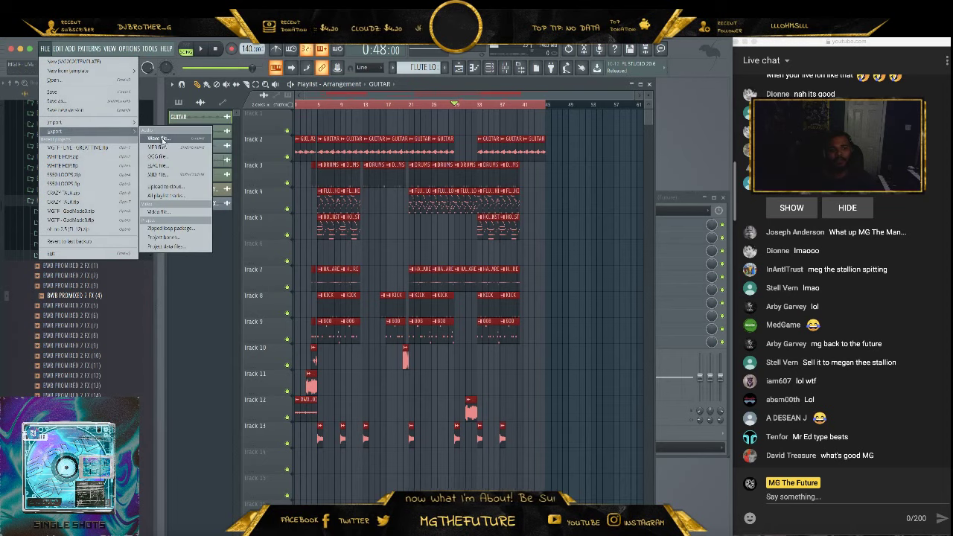
pyautogui.click(169, 139)
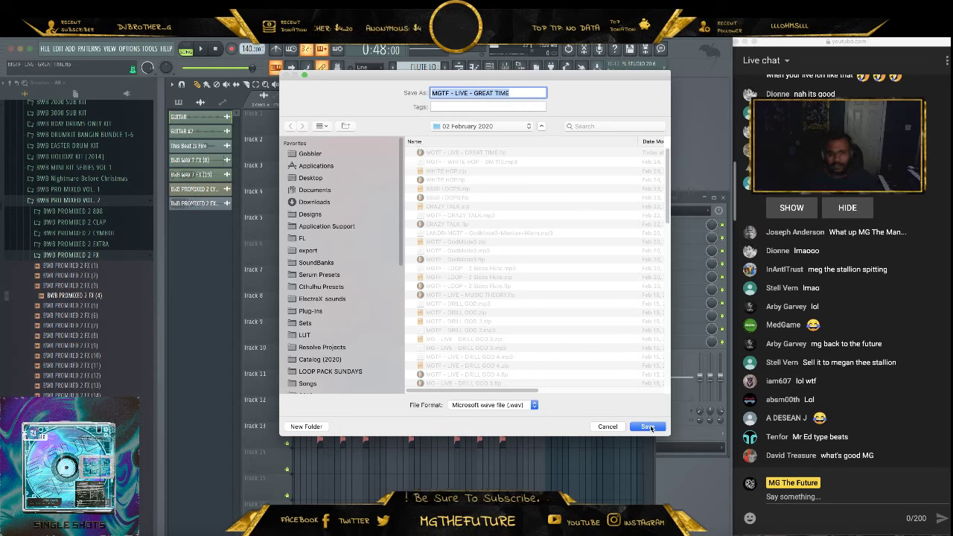
pyautogui.click(649, 427)
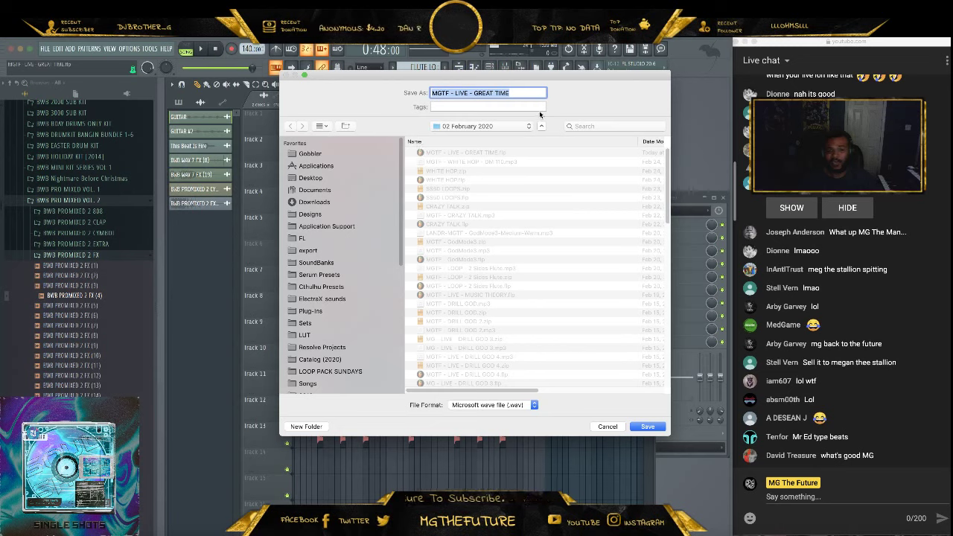
pyautogui.click(520, 94)
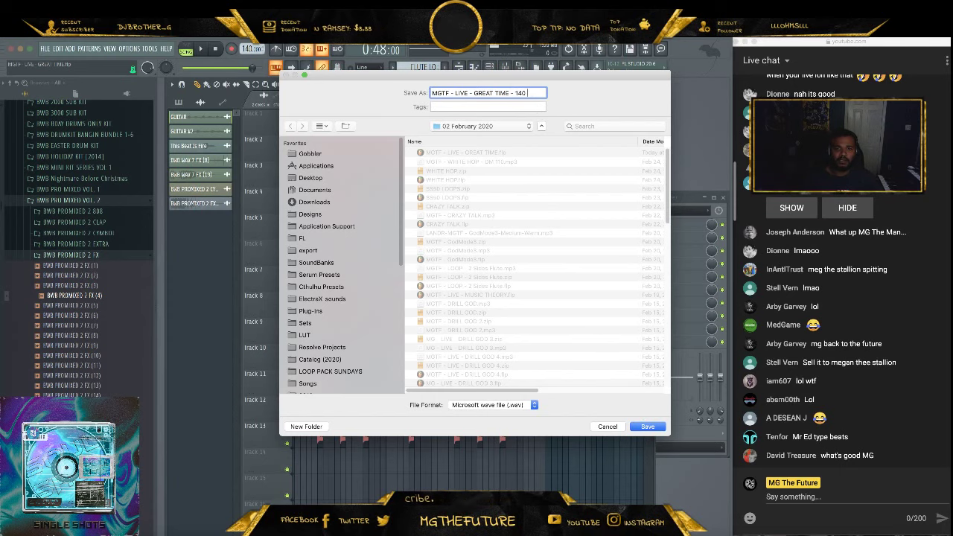
pyautogui.press('Return')
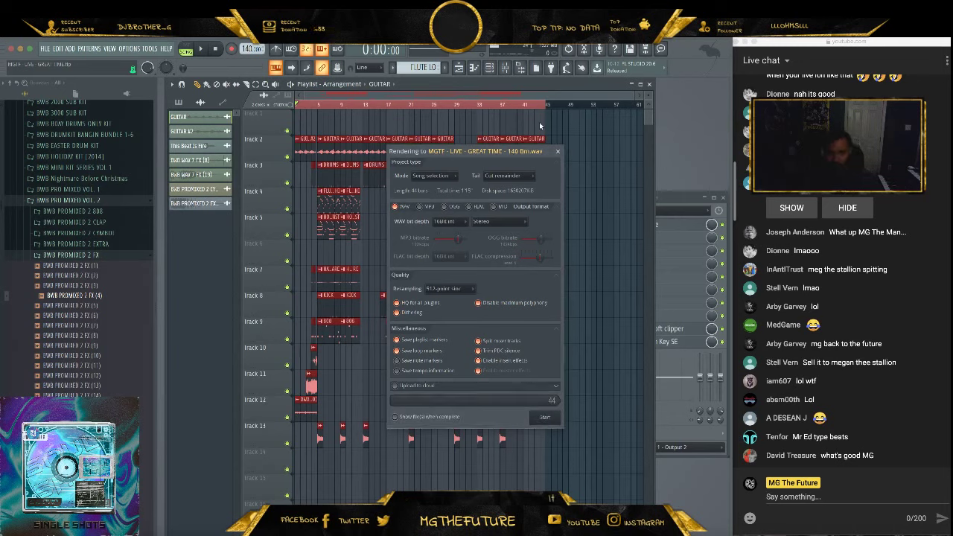
pyautogui.click(547, 419)
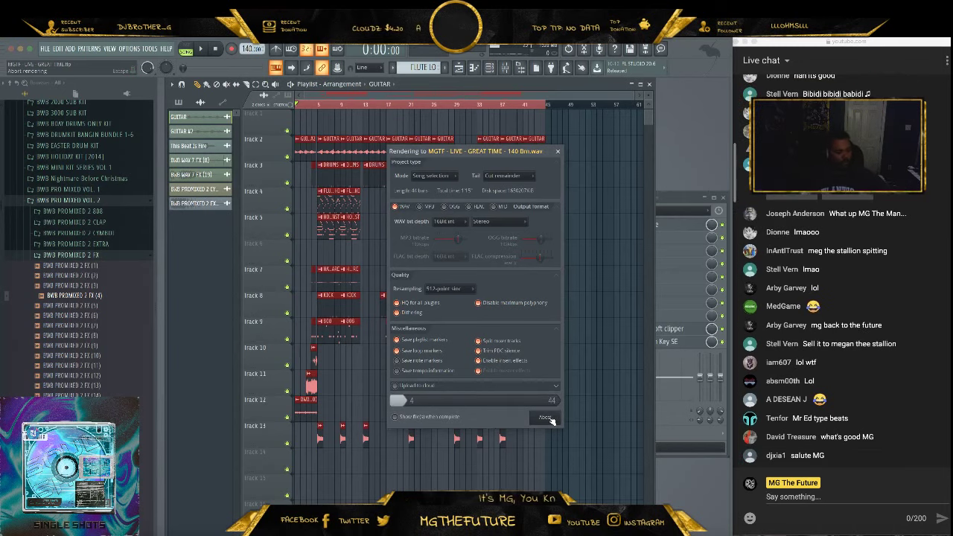
# Switch to the YouTube live chat and read back through the earlier messages during the render
pyautogui.click(812, 430)
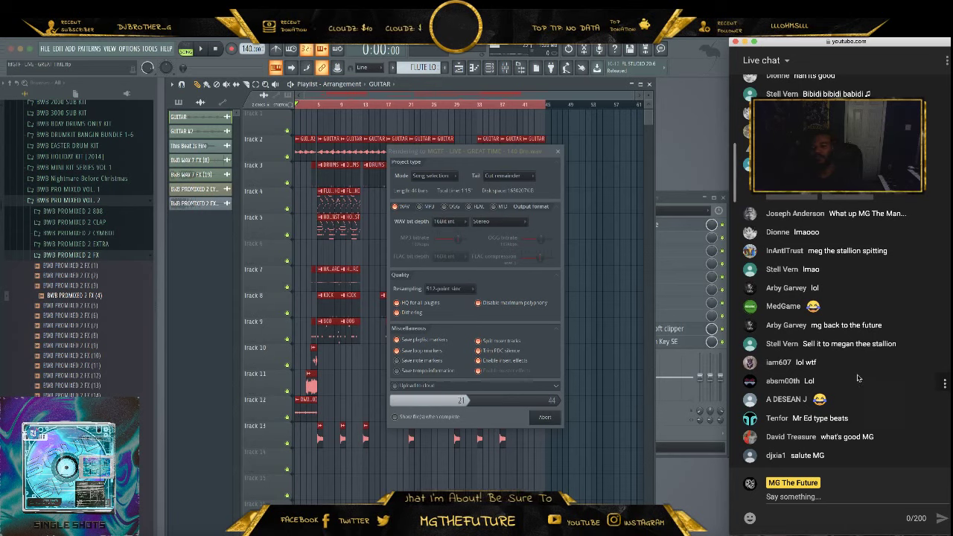
pyautogui.scroll(3, 883, 358)
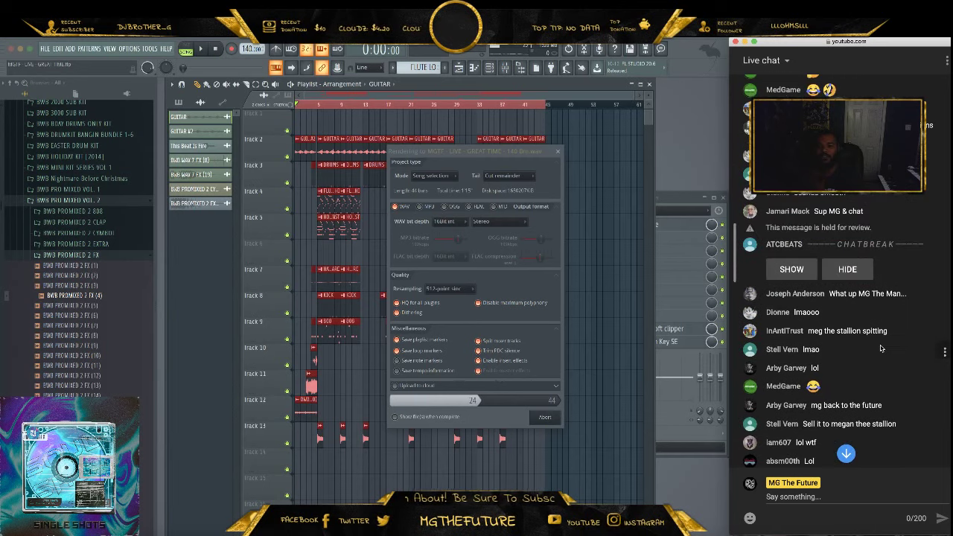
pyautogui.scroll(3, 886, 357)
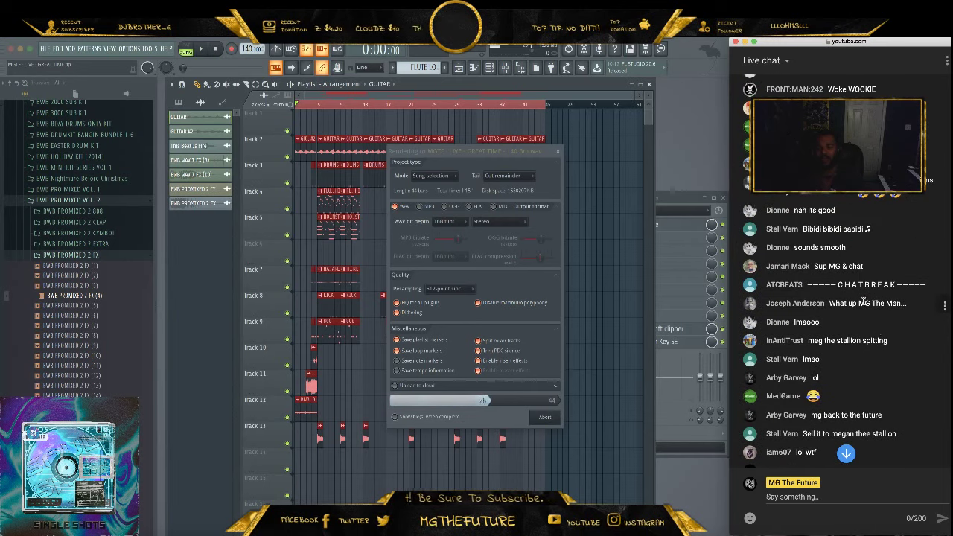
pyautogui.scroll(5, 871, 306)
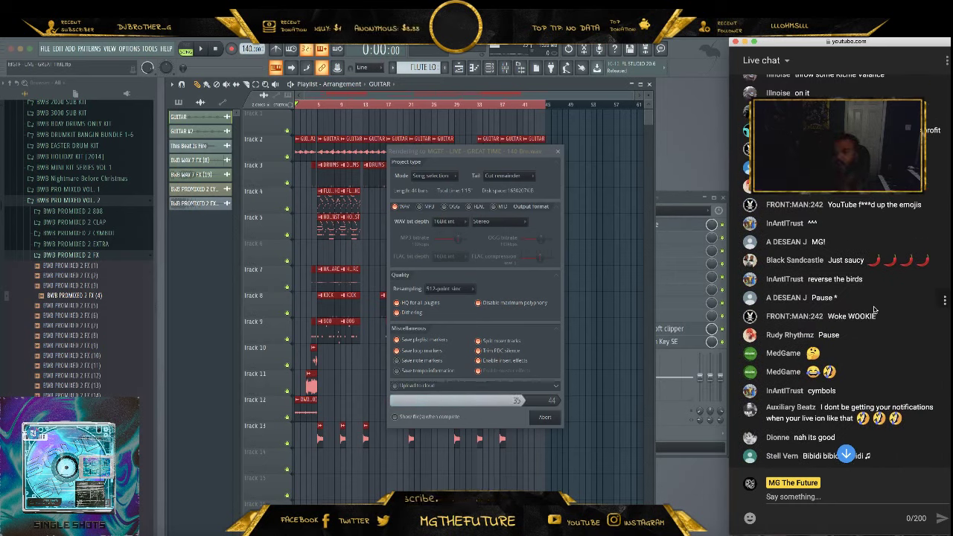
pyautogui.scroll(3, 879, 313)
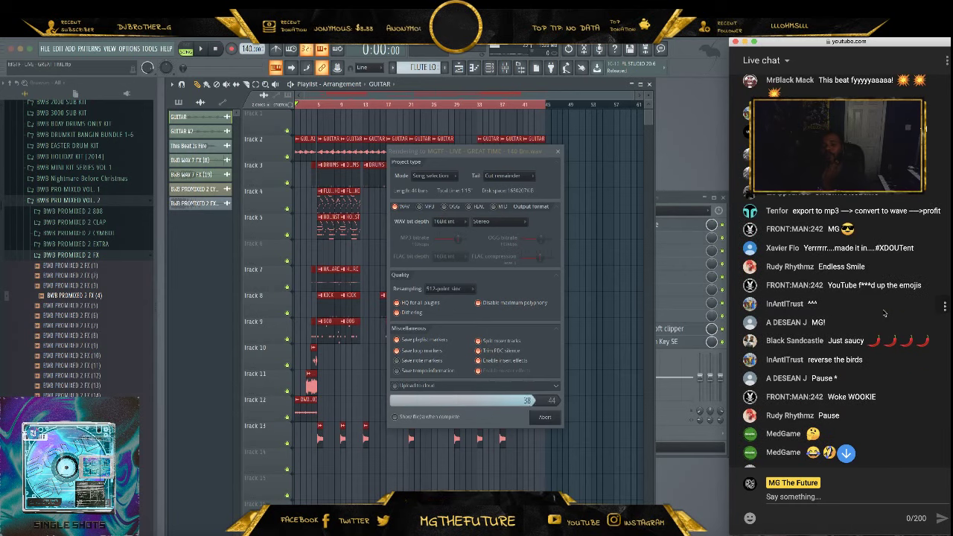
# Return to the newest live chat messages, then quit FL Studio and launch it again
pyautogui.scroll(2, 885, 313)
pyautogui.scroll(-5, 883, 312)
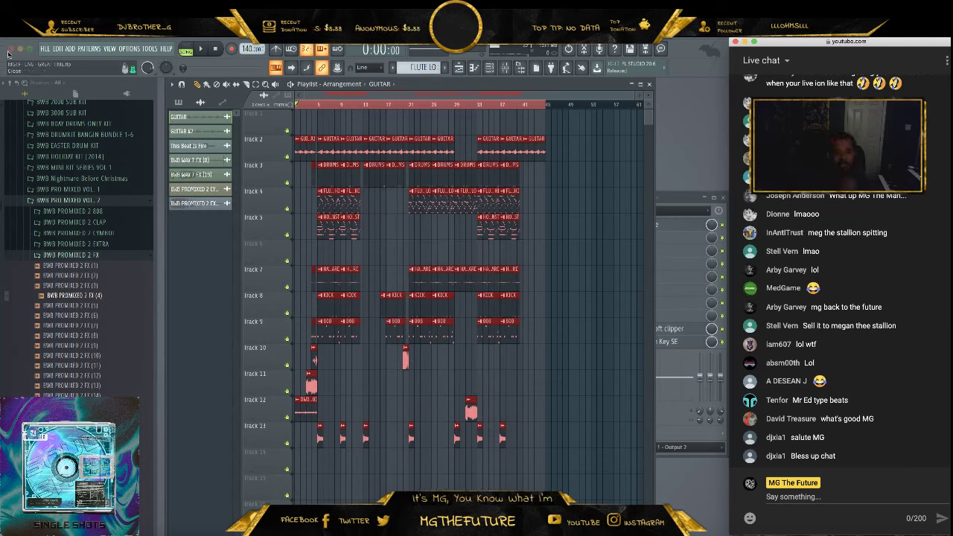
pyautogui.click(10, 51)
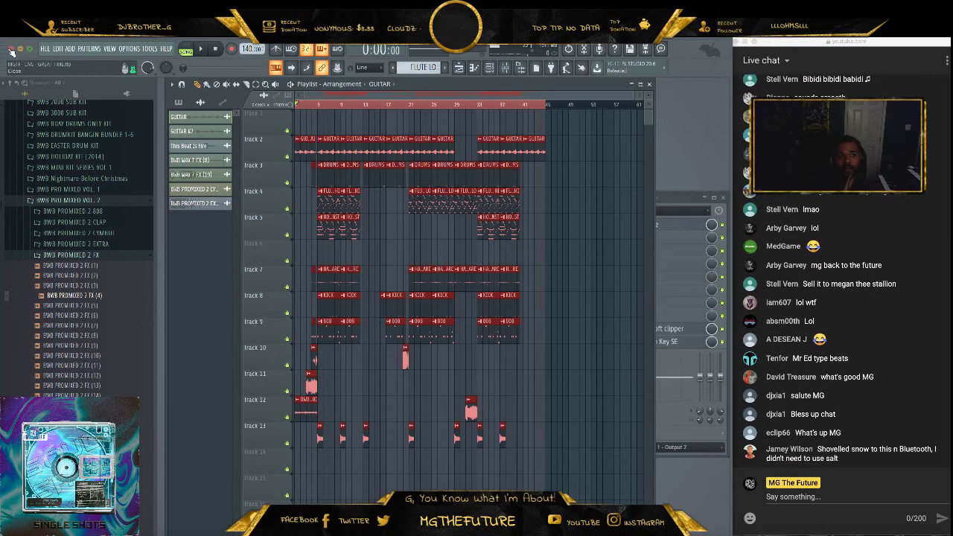
pyautogui.click(12, 51)
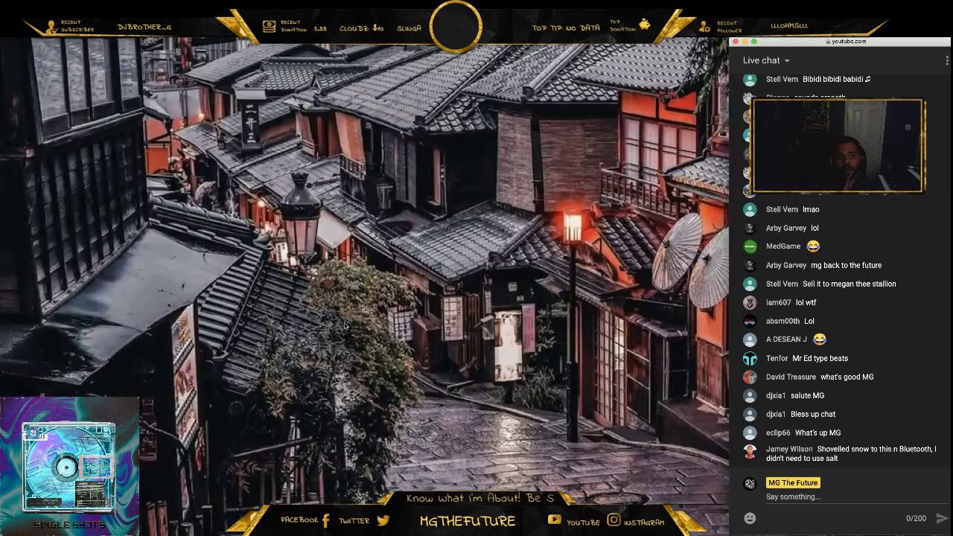
pyautogui.click(307, 307)
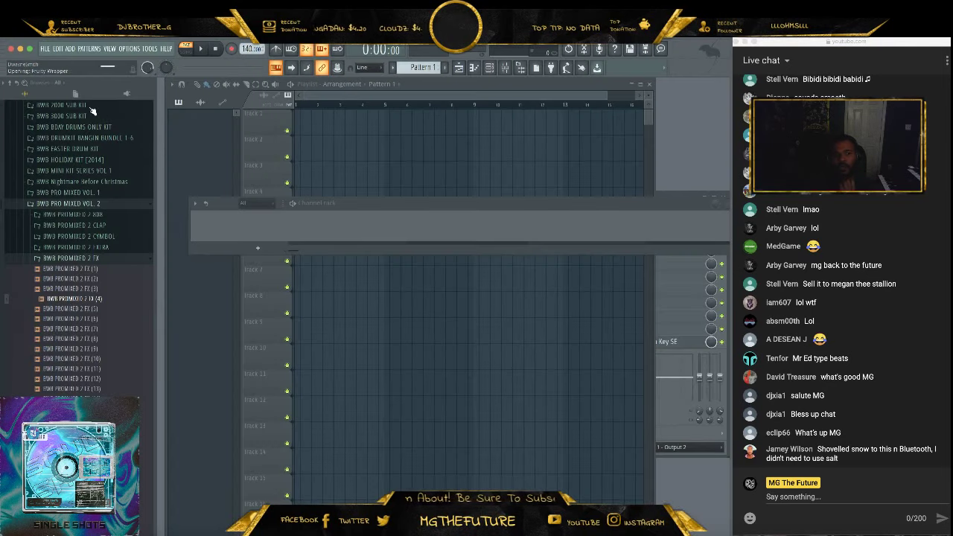
# Reopen the recent project MGTF - LIVE - GREAT TIME.flp and dismiss the Newtone trial warning
pyautogui.click(44, 48)
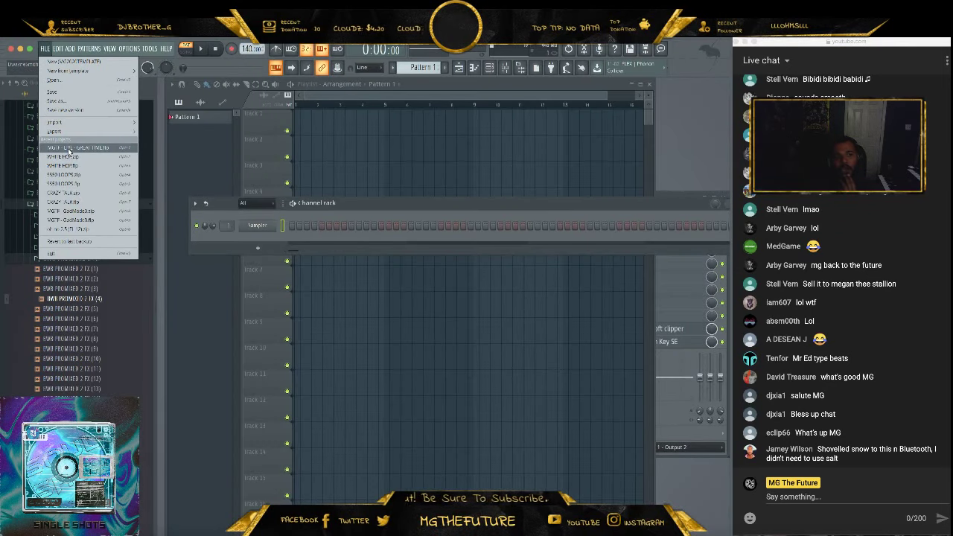
pyautogui.click(69, 149)
pyautogui.click(485, 316)
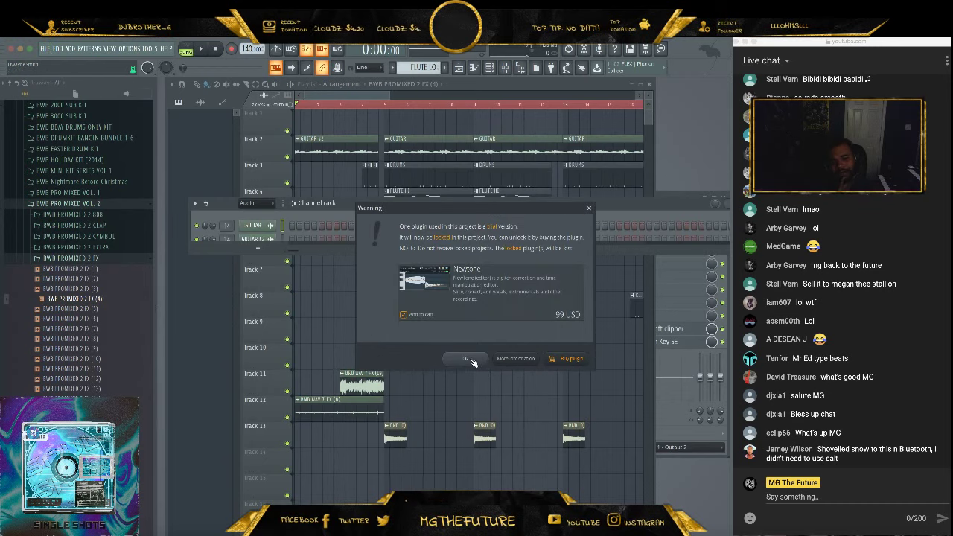
pyautogui.click(467, 359)
# View the Mixed In Key SE plugin on the master track, close it, and reselect the Master mixer track
pyautogui.click(678, 345)
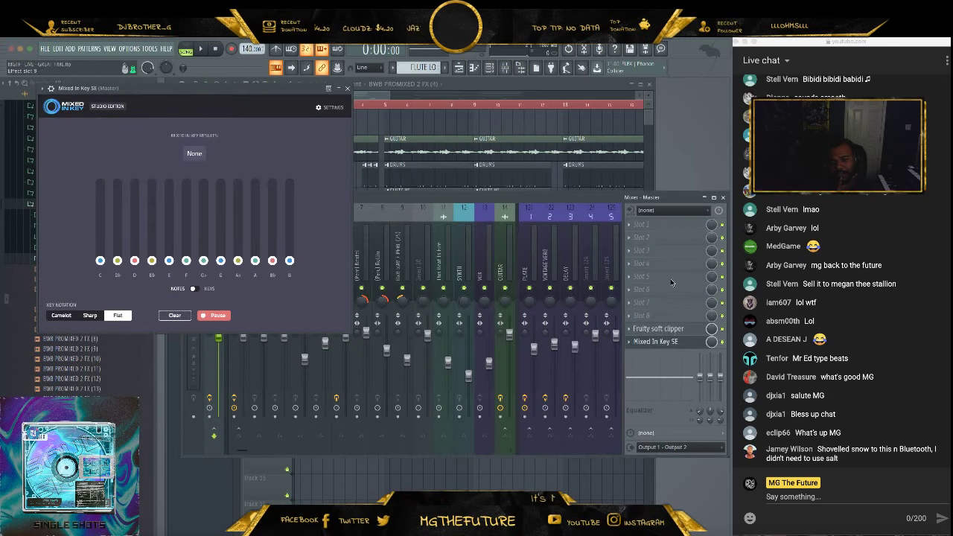
pyautogui.click(349, 91)
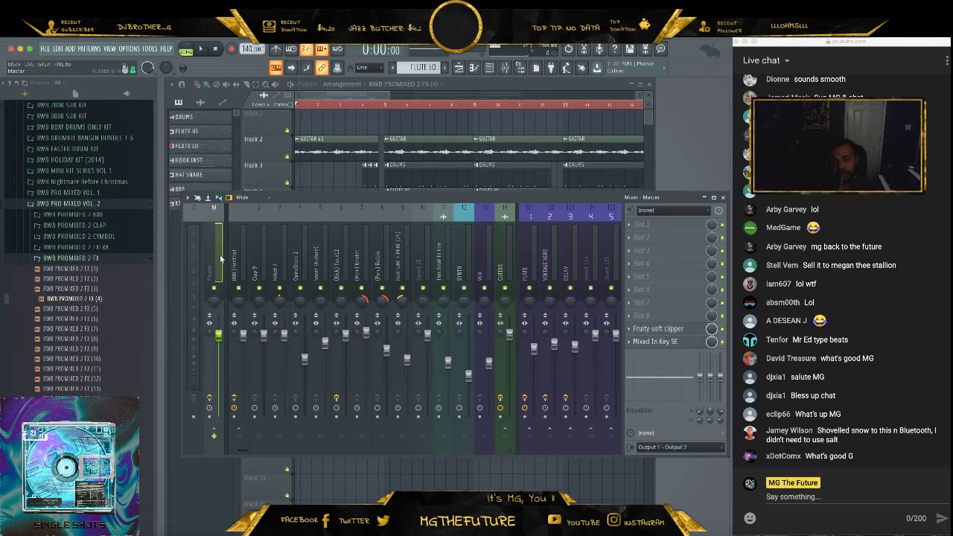
pyautogui.click(244, 274)
pyautogui.click(216, 253)
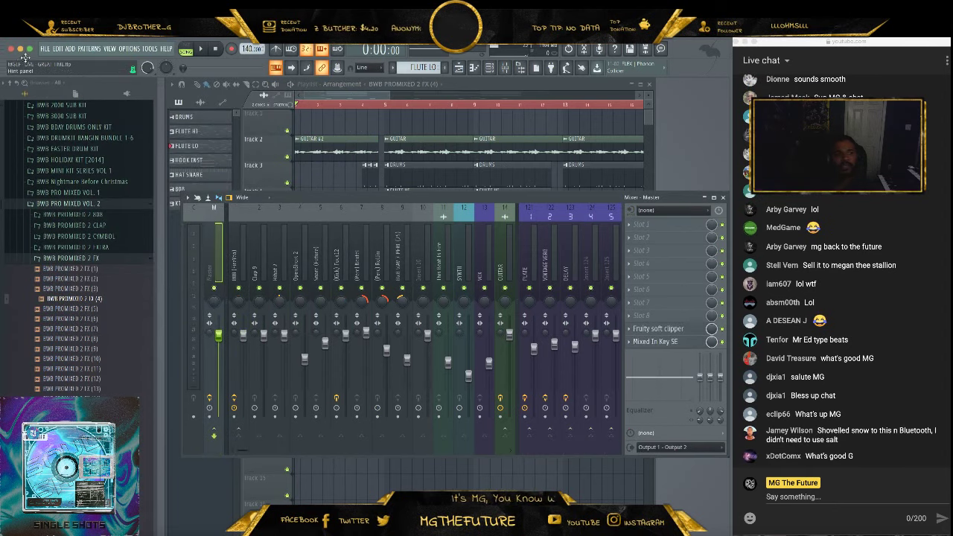
# Export the project as a zipped loop package named MGTF - LIVE - GREAT TIME in the 02 February 2020 folder
pyautogui.click(46, 48)
pyautogui.moveTo(73, 134)
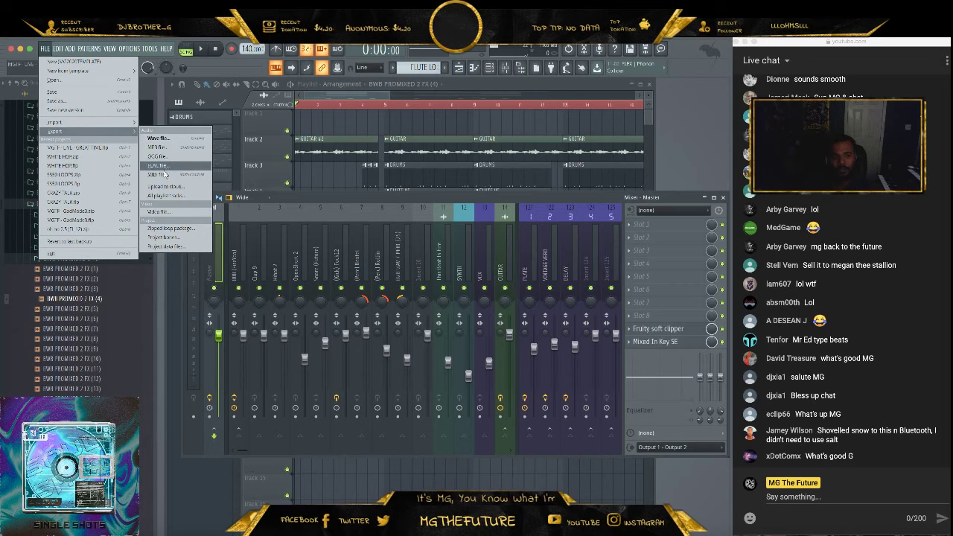
pyautogui.click(173, 229)
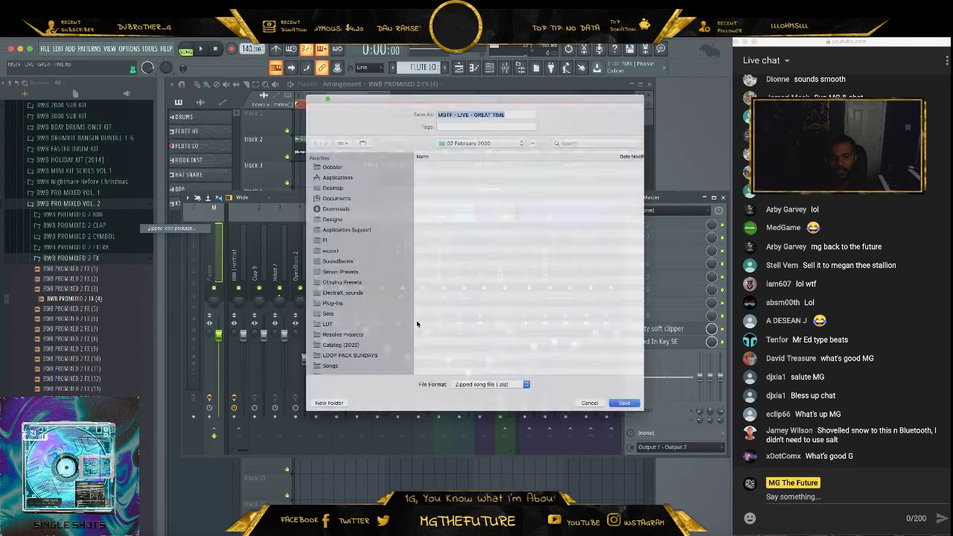
pyautogui.click(647, 426)
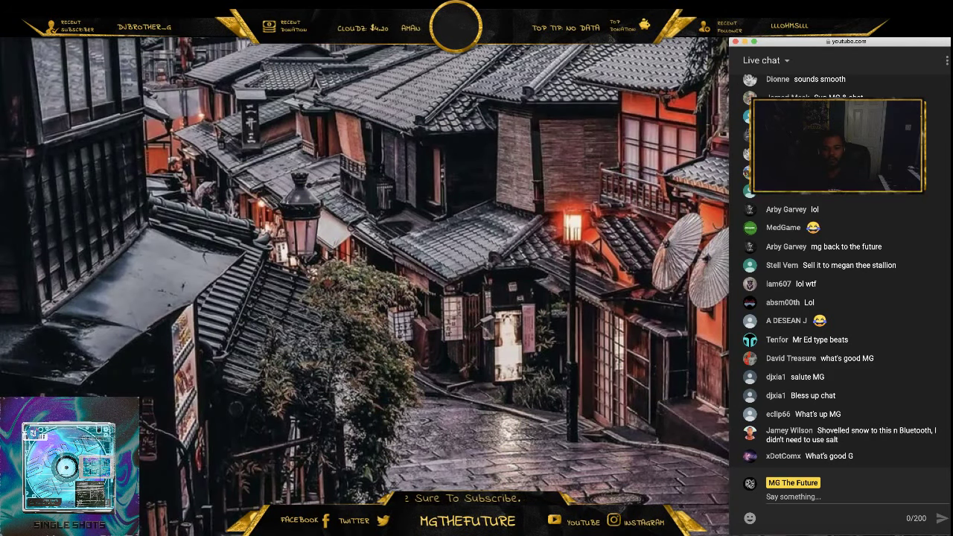
# Switch to Studio One and create an empty song titled WHATEVER
pyautogui.click(511, 345)
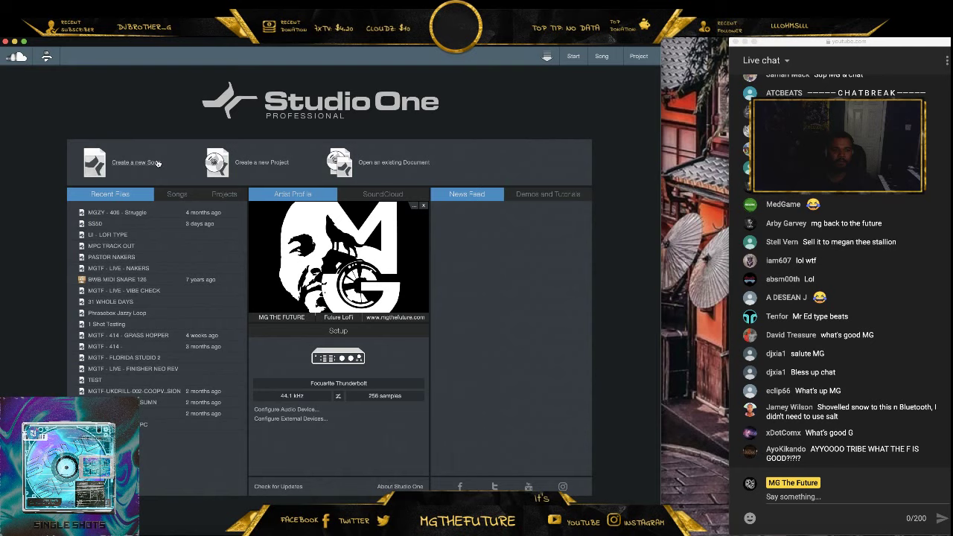
pyautogui.click(157, 164)
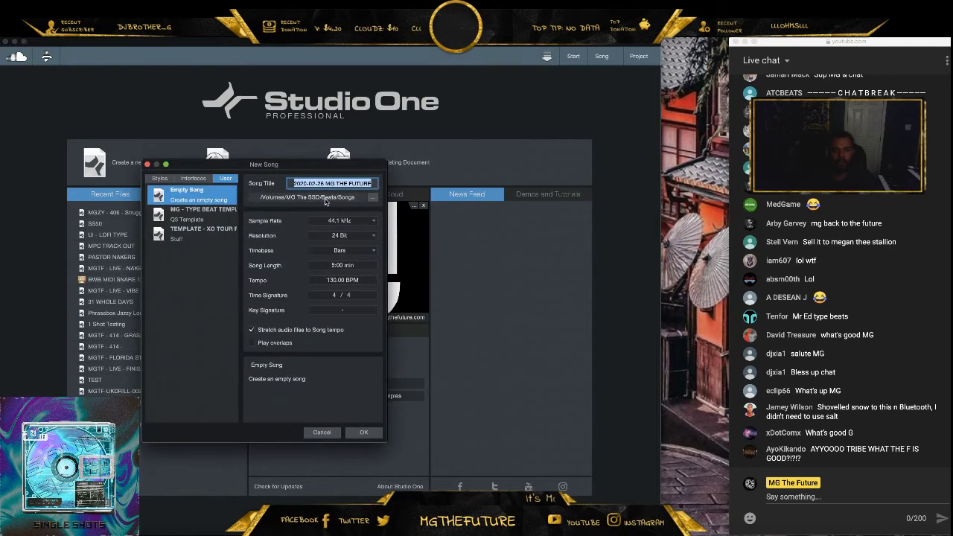
pyautogui.write('WHATEVER')
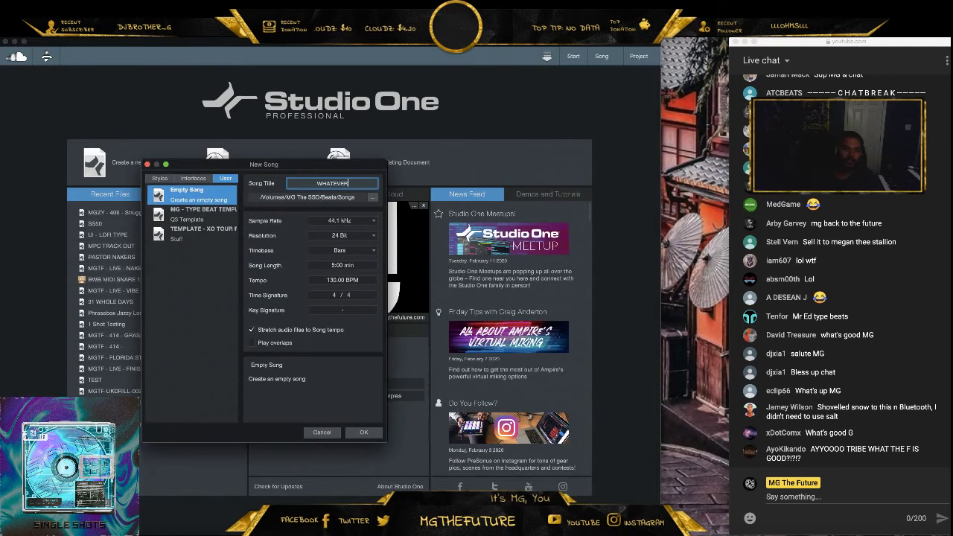
pyautogui.press('Return')
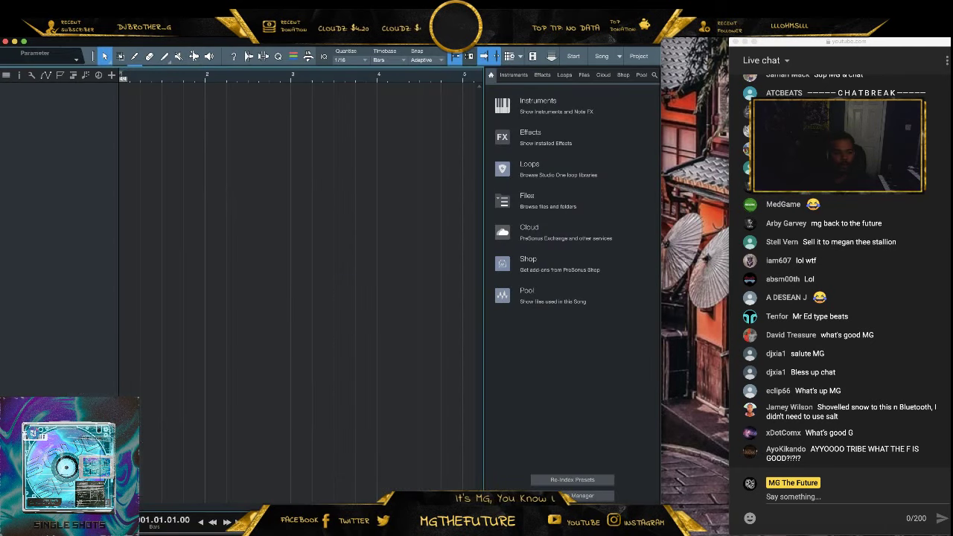
# In the 02 February 2020 folder in Finder, trash all the GREAT TIME - 140 Bm stem wav files except the Master
pyautogui.click(119, 532)
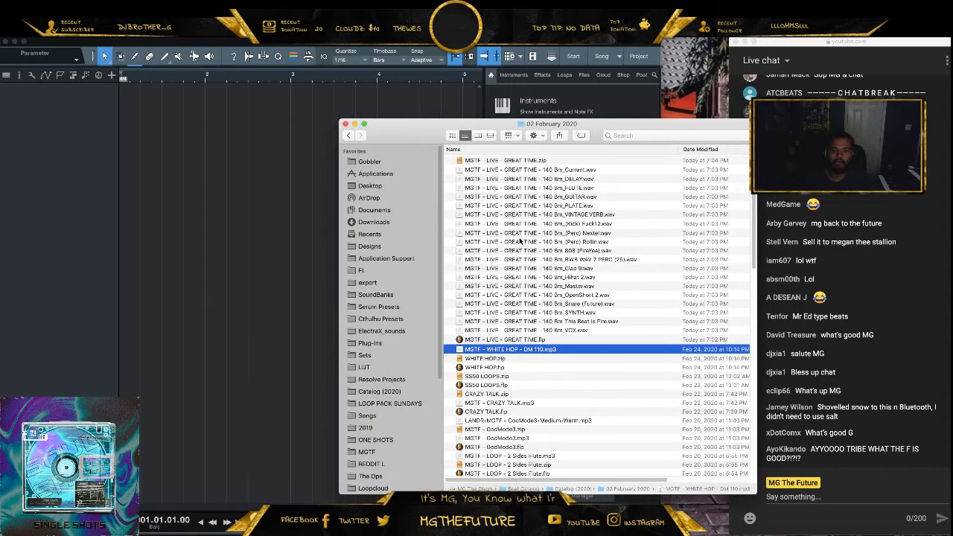
pyautogui.click(554, 170)
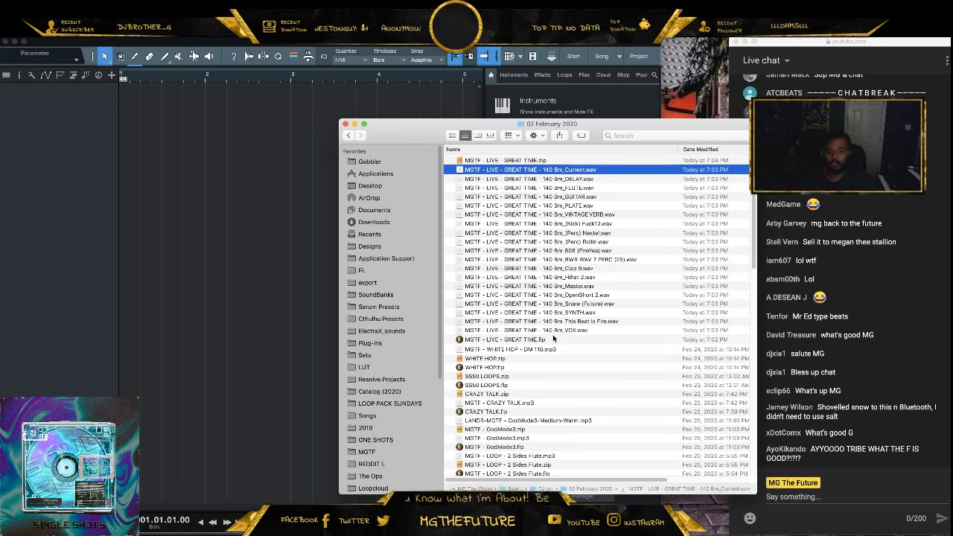
pyautogui.keyDown('shift'); pyautogui.click(555, 330); pyautogui.keyUp('shift')
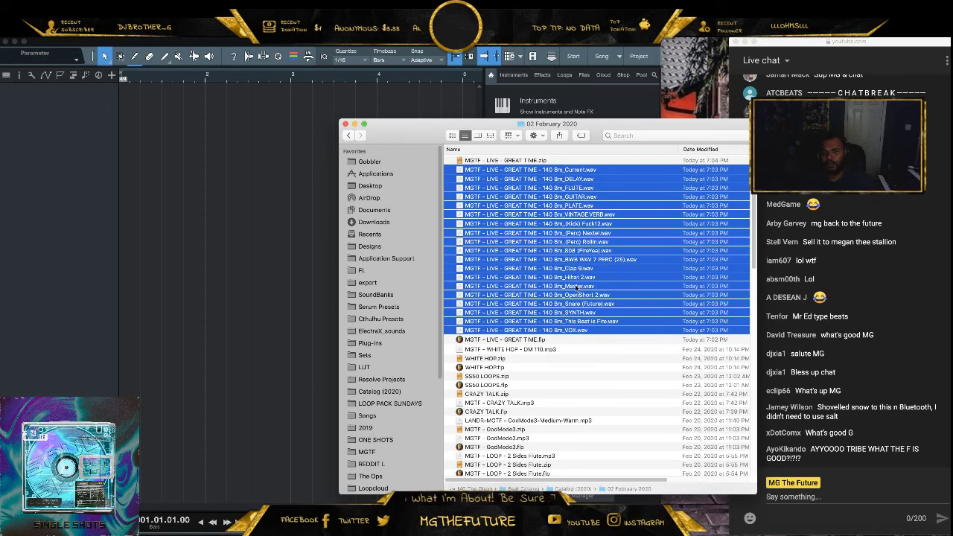
pyautogui.keyDown('super'); pyautogui.click(577, 288); pyautogui.keyUp('super')
pyautogui.rightClick(558, 252)
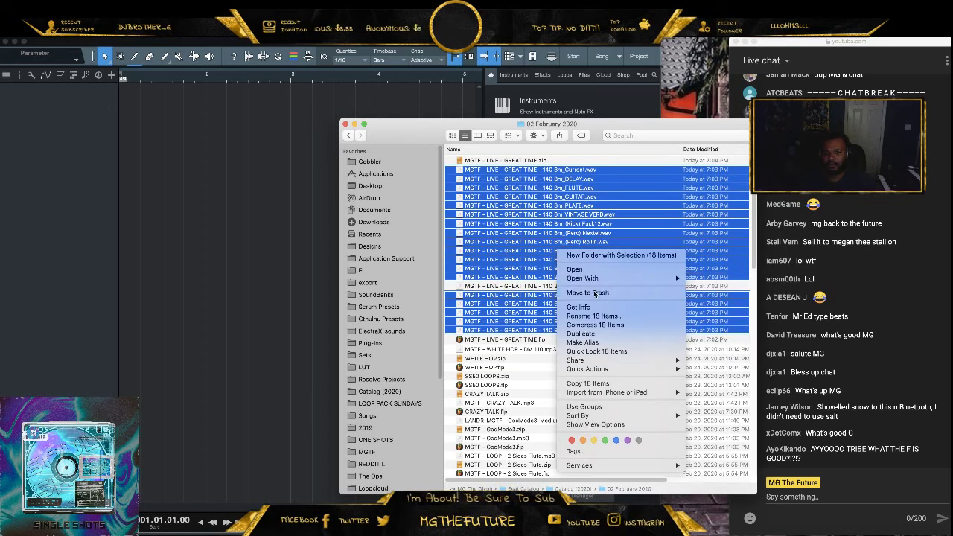
pyautogui.click(588, 292)
# Import the GREAT TIME - 140 Bm_Master wav onto a new track at the song's start and enlarge the track's height
pyautogui.moveTo(535, 171); pyautogui.dragTo(129, 167)
pyautogui.click(136, 179)
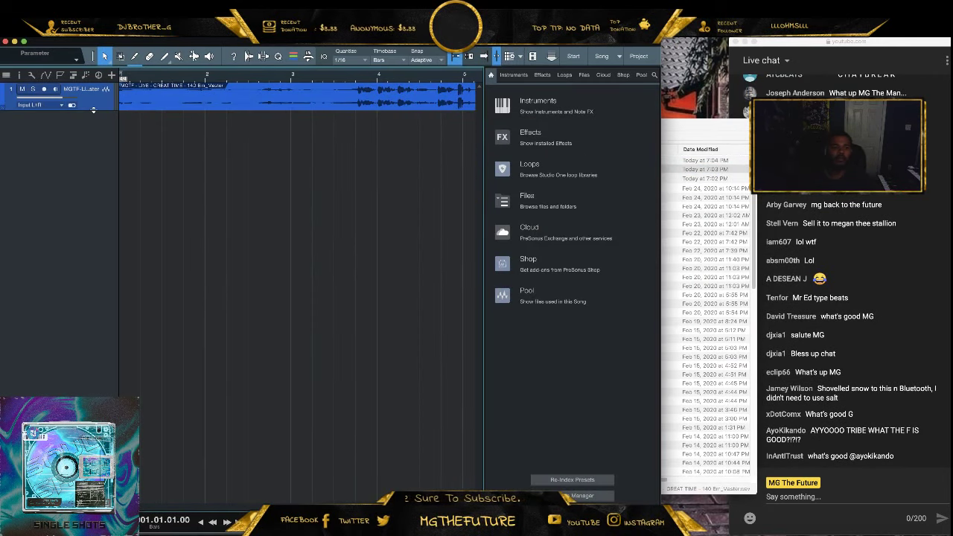
pyautogui.moveTo(93, 110); pyautogui.dragTo(93, 257)
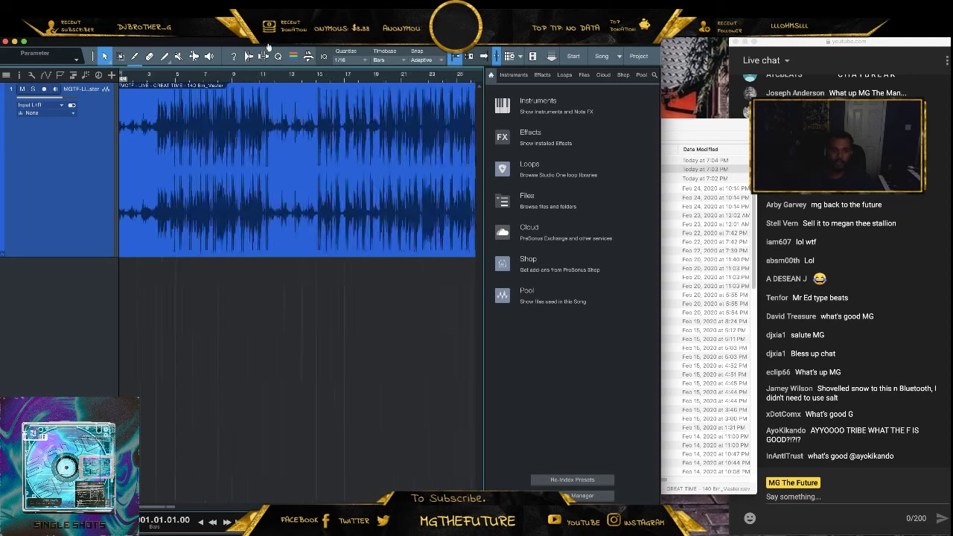
pyautogui.moveTo(268, 47); pyautogui.dragTo(268, 50)
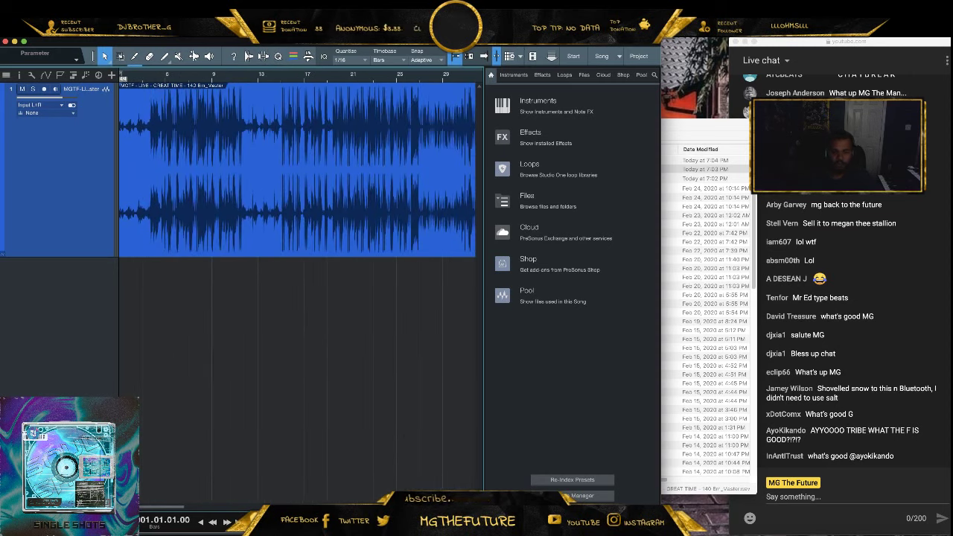
pyautogui.scroll(10, 495, 520)
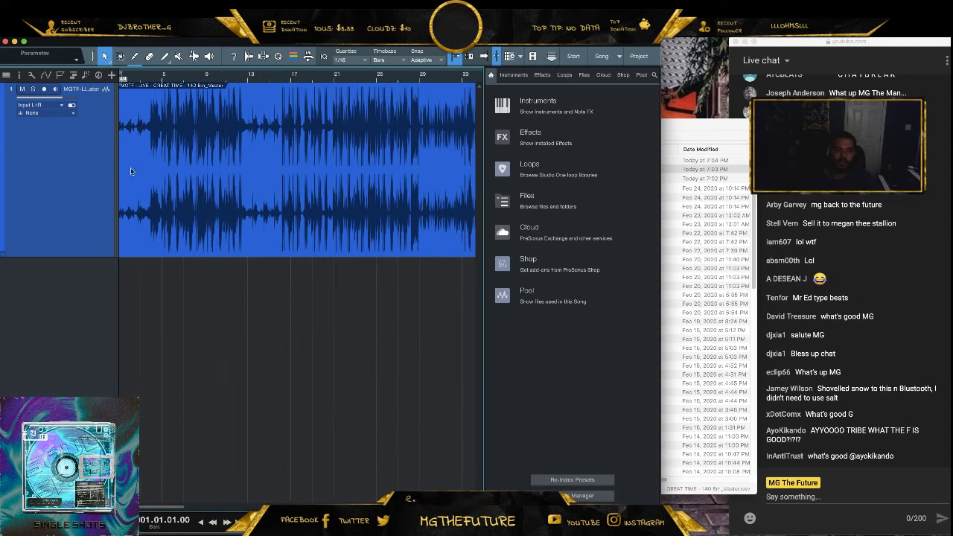
pyautogui.moveTo(154, 81); pyautogui.dragTo(160, 125)
# Open the Master audio event in the editor with the browser hidden and examine its waveform
pyautogui.doubleClick(252, 154)
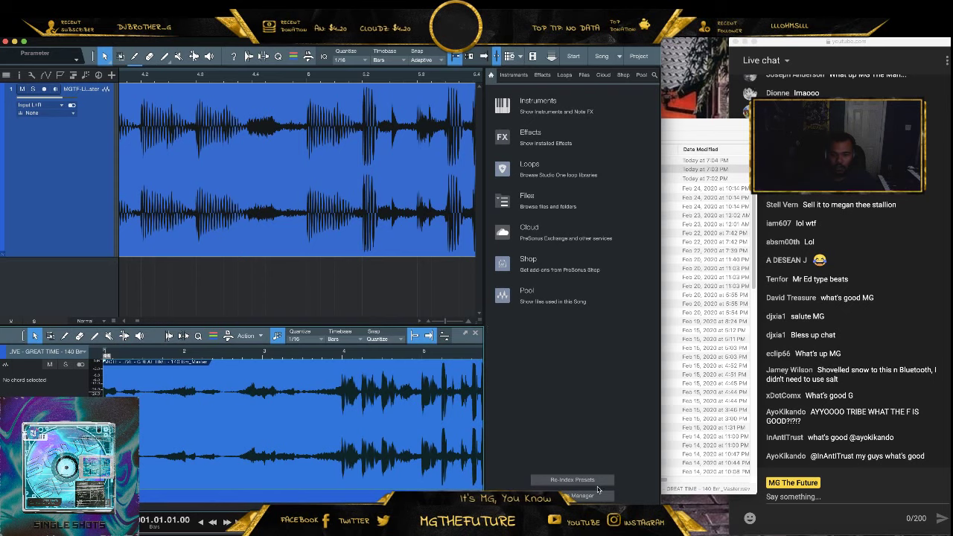
pyautogui.press('F5')
pyautogui.moveTo(522, 356); pyautogui.dragTo(526, 386)
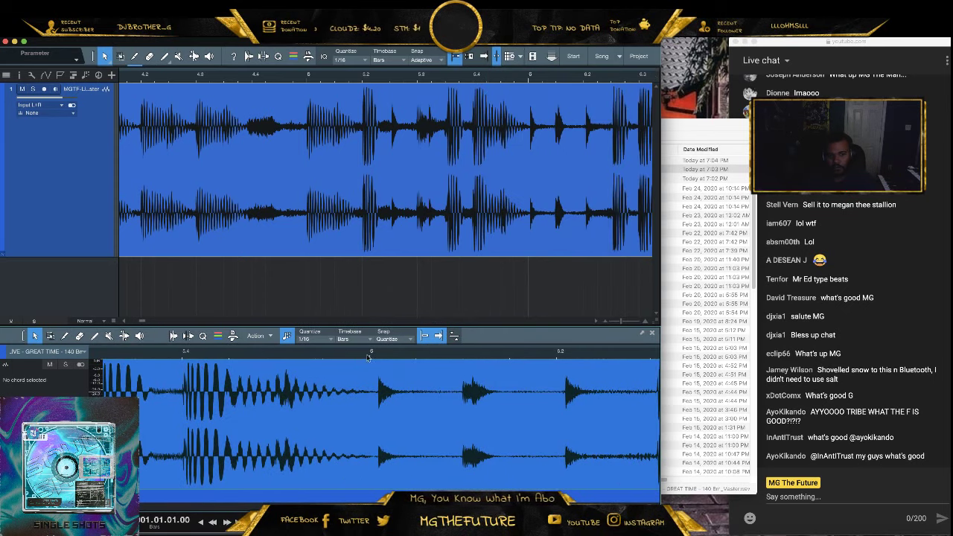
pyautogui.moveTo(367, 357); pyautogui.dragTo(357, 316)
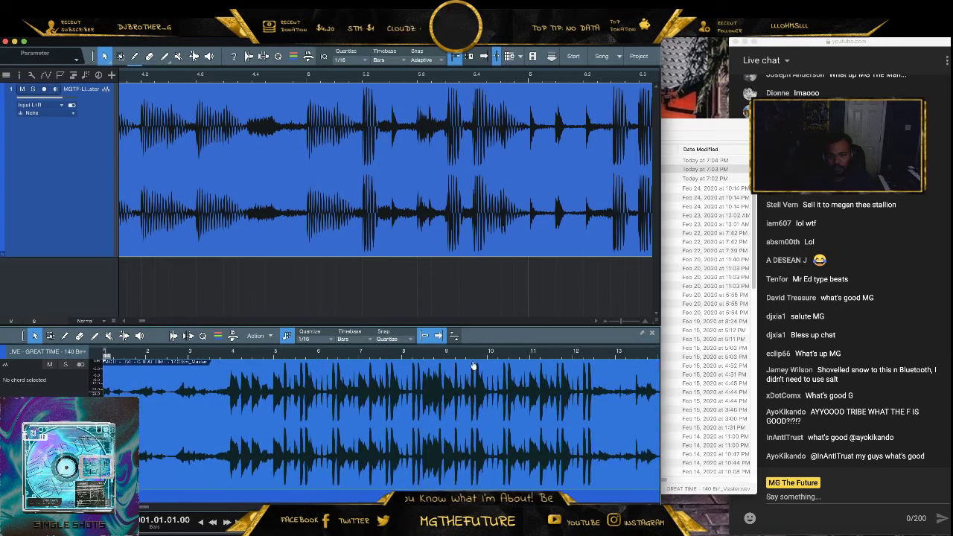
pyautogui.moveTo(470, 355); pyautogui.dragTo(400, 337)
# Show the mixer and add the Relay plug-in as an insert on the Master file's channel
pyautogui.press('F3')
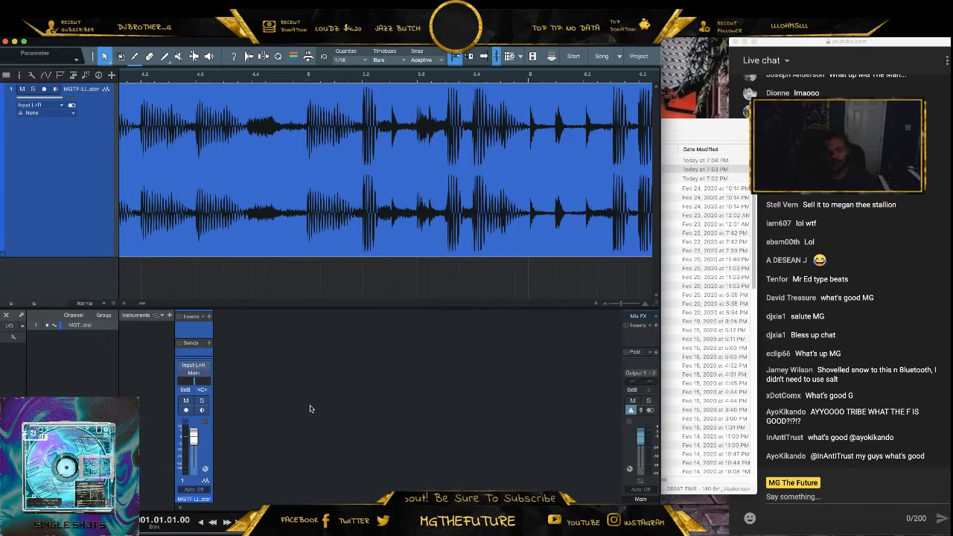
pyautogui.click(212, 317)
pyautogui.write('Relay')
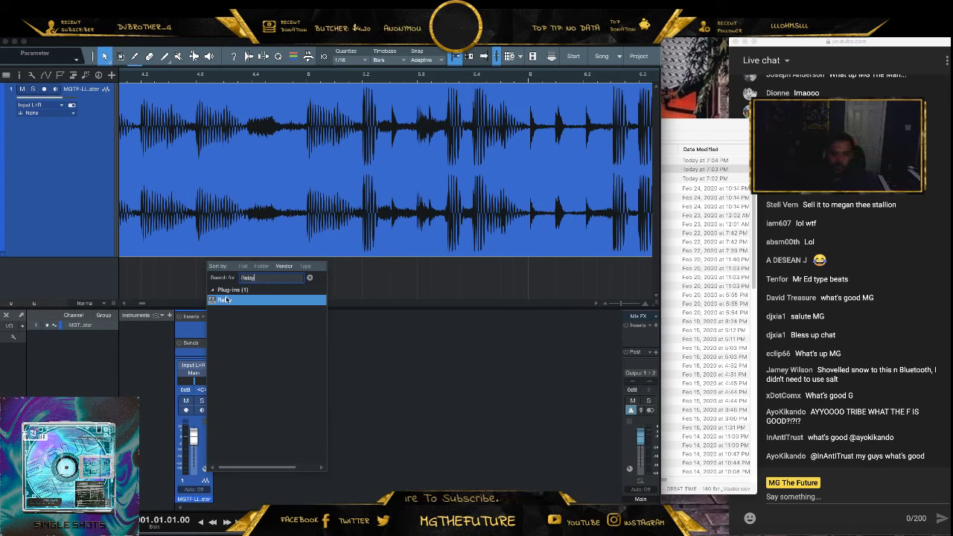
pyautogui.click(229, 302)
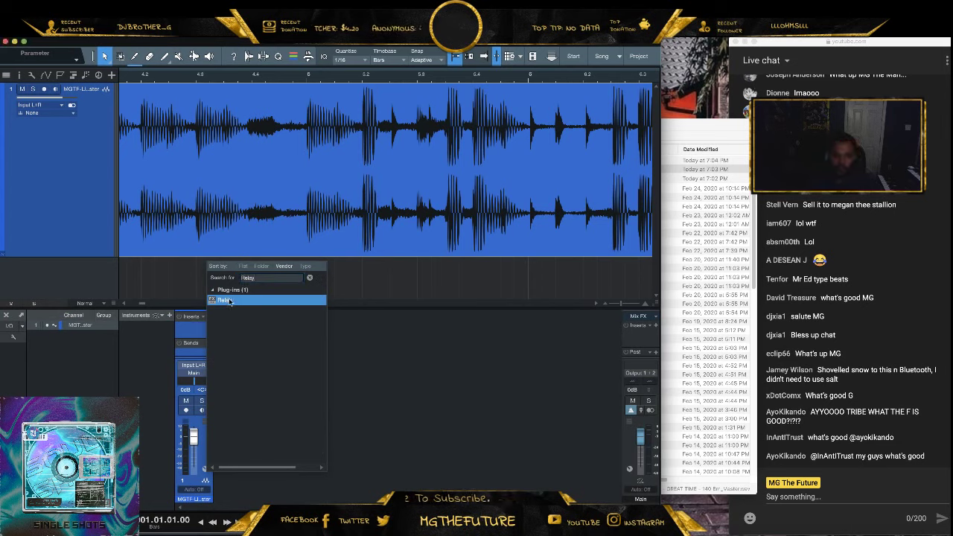
pyautogui.doubleClick(242, 298)
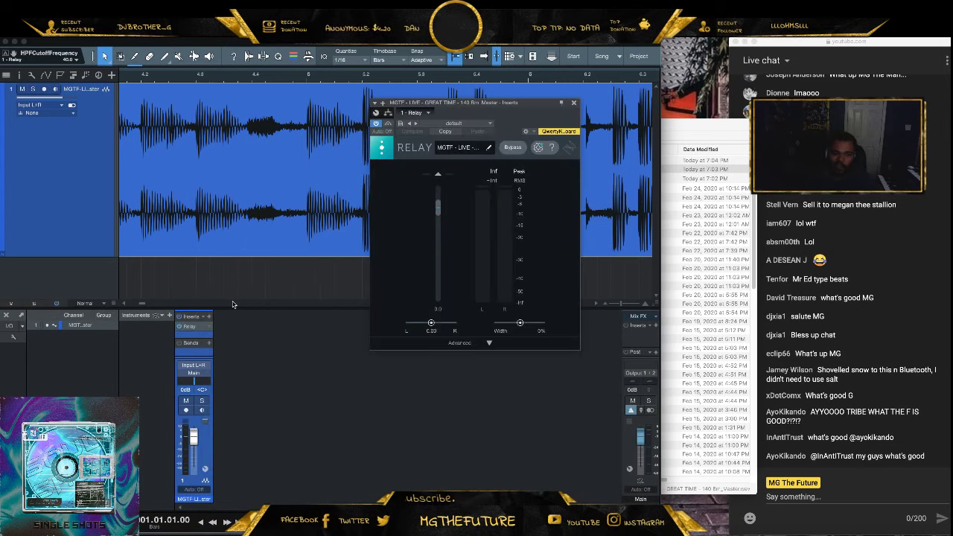
# Set Relay's output gain to -6 dB and close the plug-in window
pyautogui.doubleClick(438, 308)
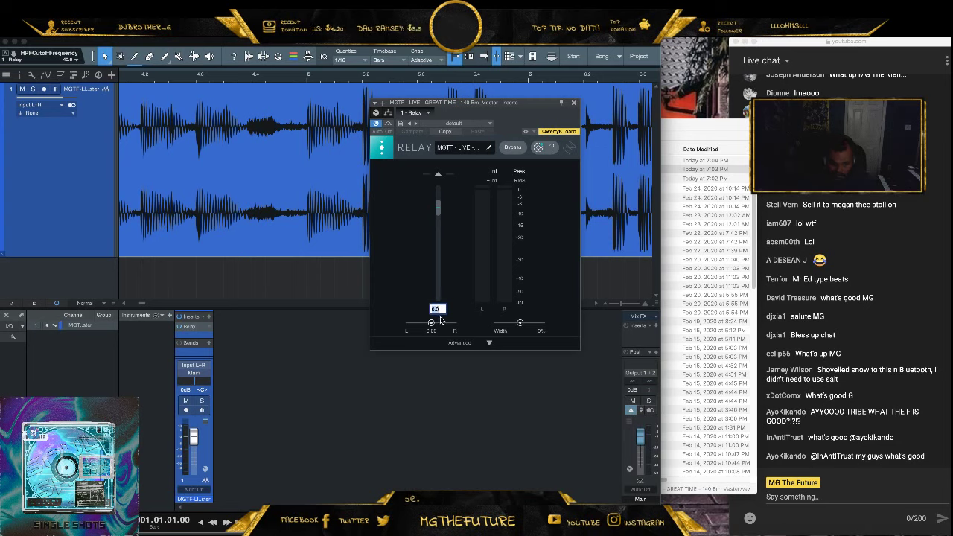
pyautogui.write('-8')
pyautogui.press('Return')
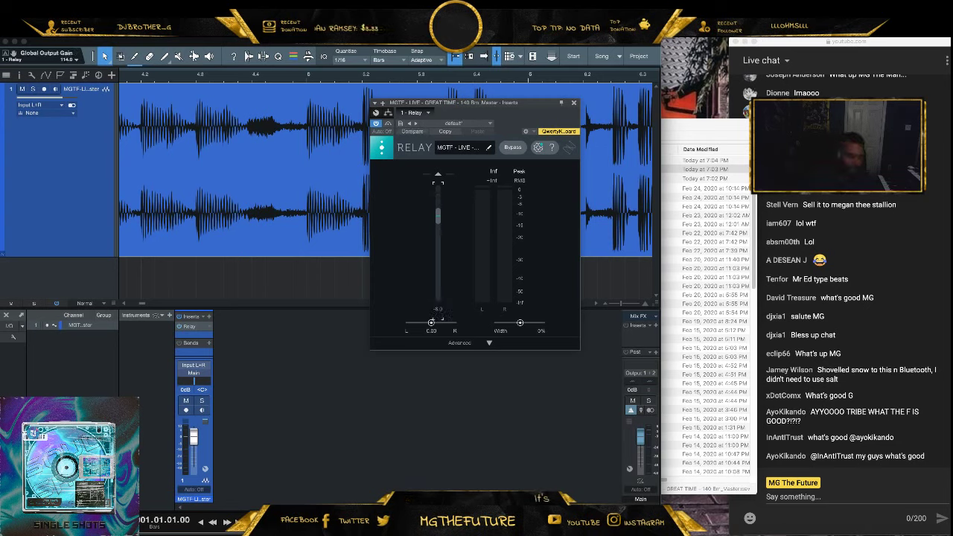
pyautogui.click(573, 105)
# Dismiss the device storage alert and add Pipeline Stereo as an insert after Relay on the Master file's channel
pyautogui.click(209, 316)
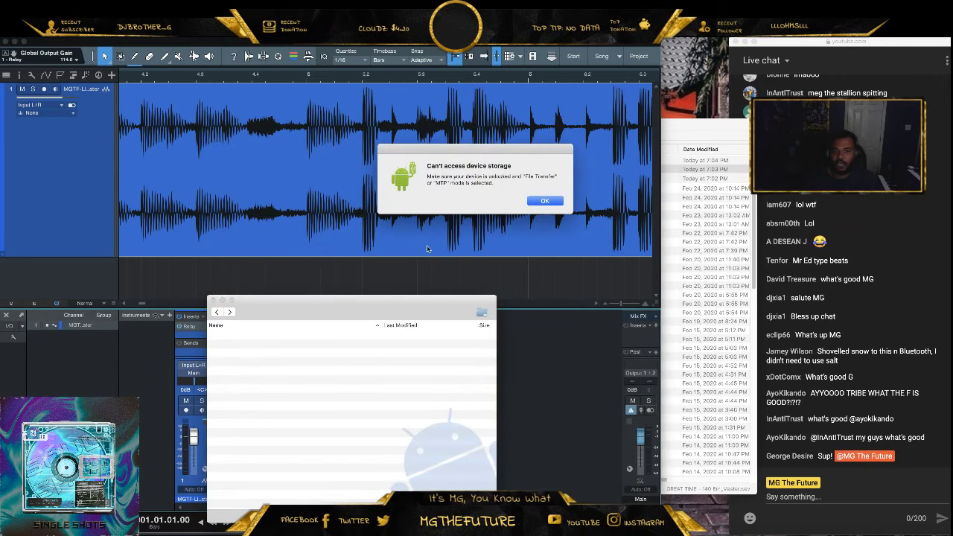
pyautogui.click(547, 201)
pyautogui.click(208, 318)
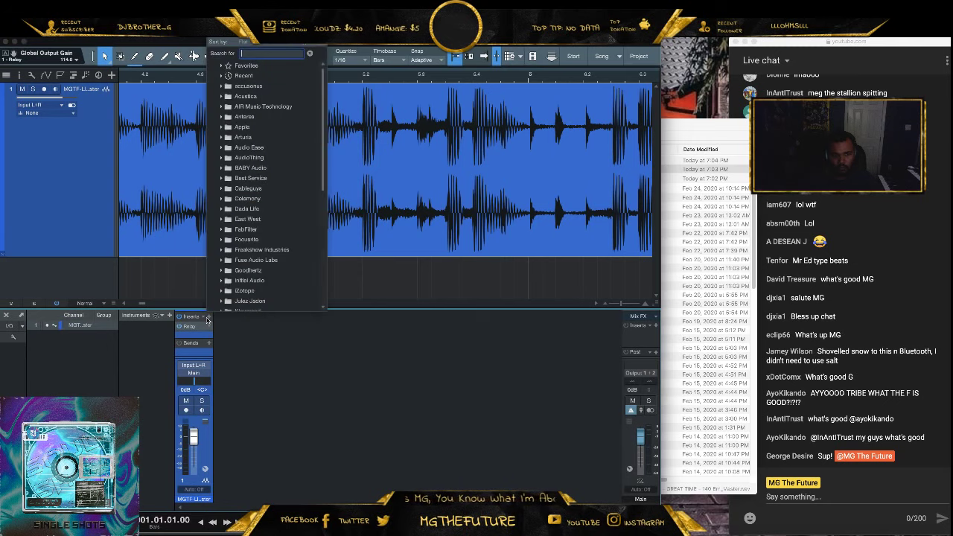
pyautogui.write('Pipe')
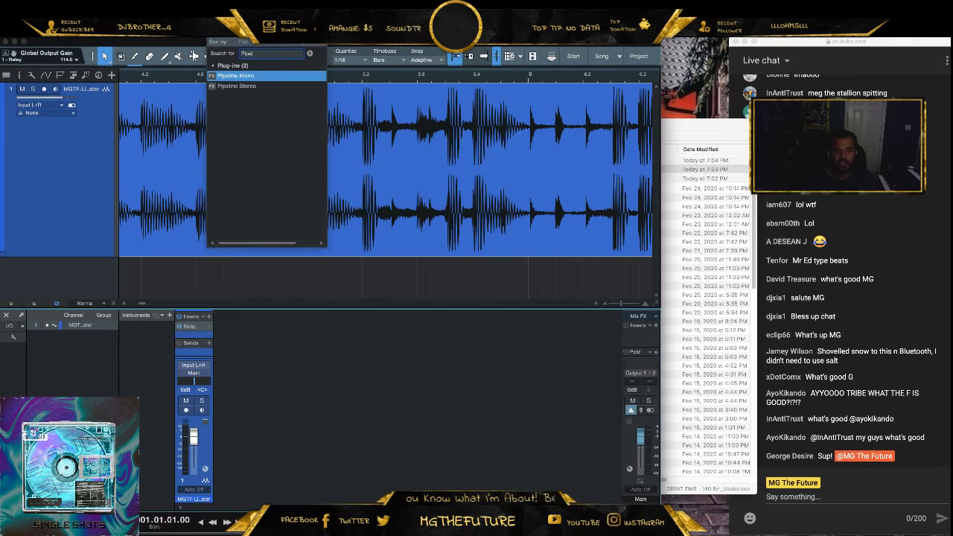
pyautogui.press('Down')
pyautogui.click(233, 86)
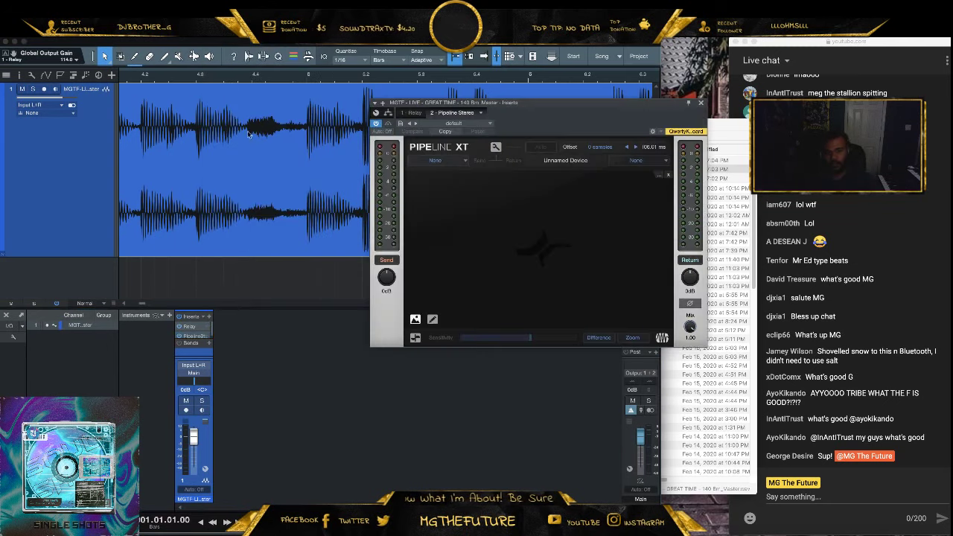
# Set both the send output and the return input of Pipeline XT to MPC
pyautogui.click(433, 161)
pyautogui.click(444, 184)
pyautogui.click(635, 161)
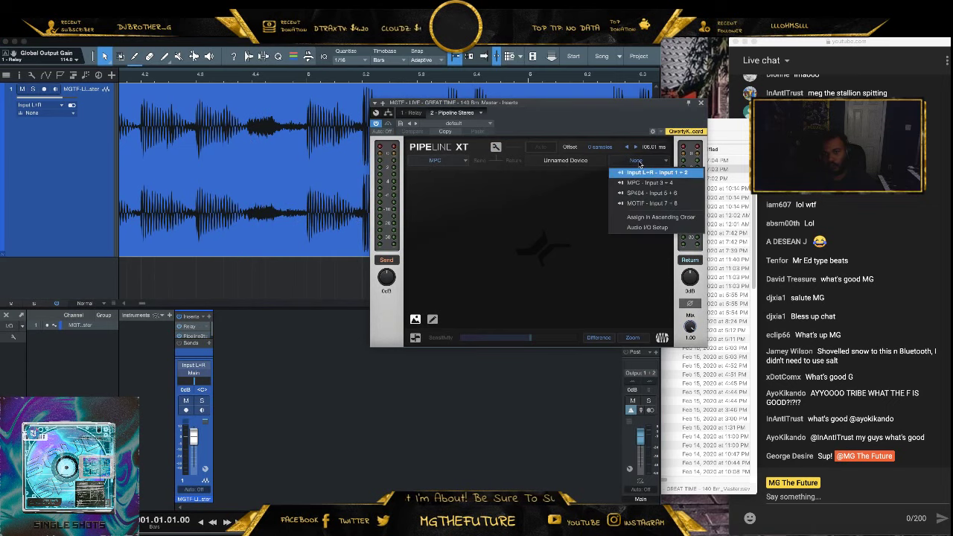
pyautogui.click(653, 183)
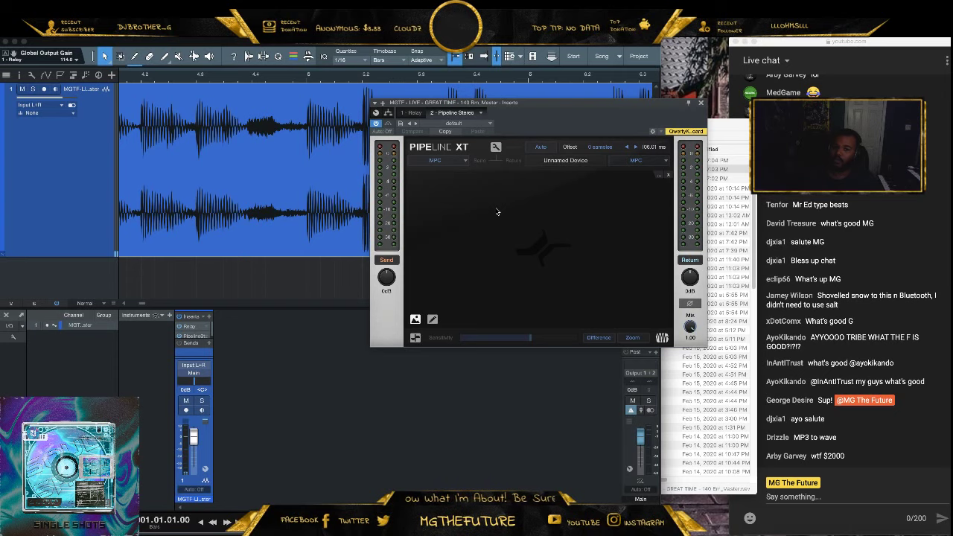
# Play the song through the Pipeline hardware loop, restarting it from the beginning, and watch the send and return levels
pyautogui.moveTo(621, 103); pyautogui.dragTo(533, 184)
pyautogui.moveTo(326, 56); pyautogui.dragTo(324, 49)
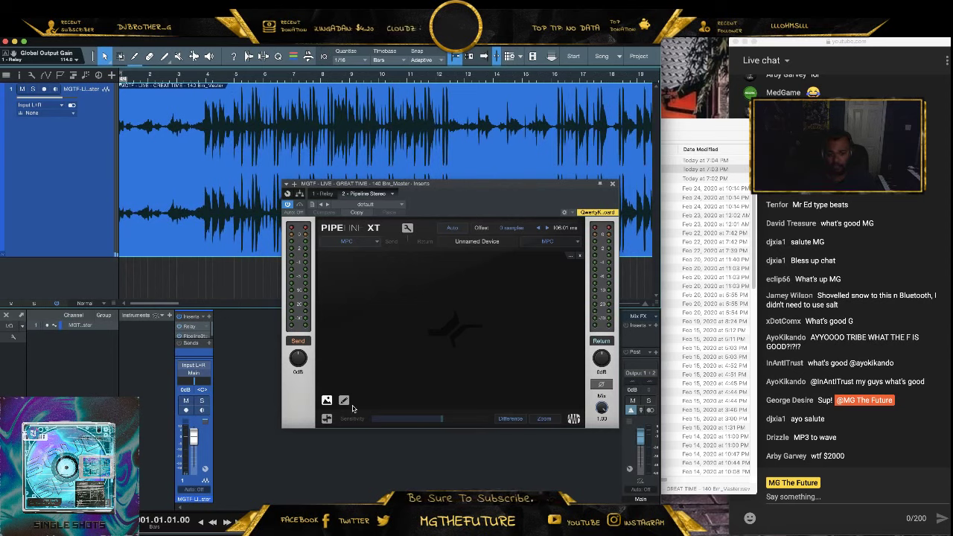
pyautogui.press('space')
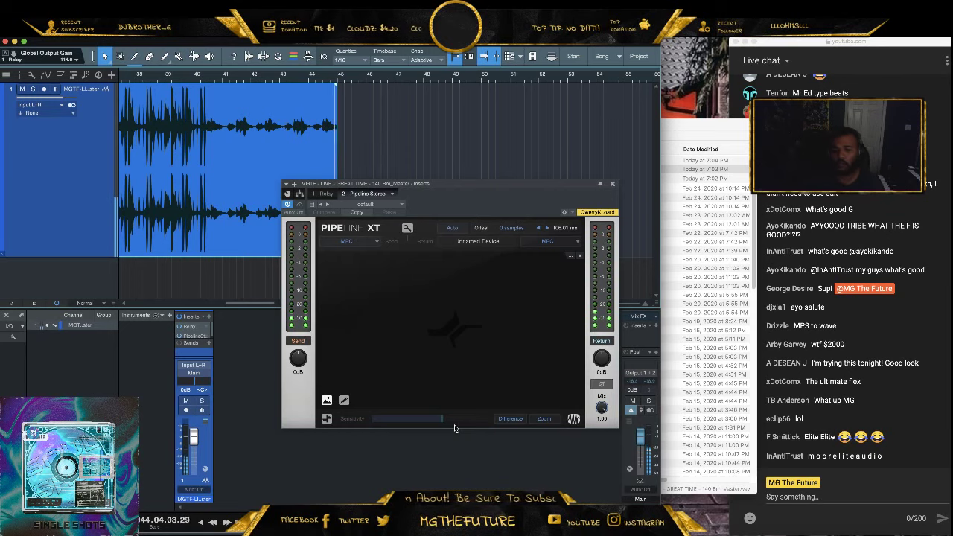
pyautogui.press(',')
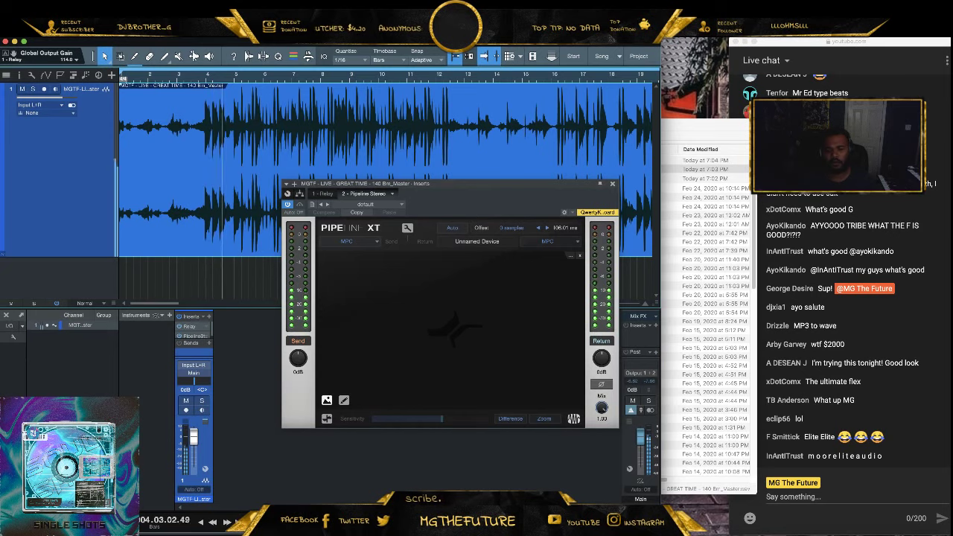
# Switch to OBS to show the 3 - MPC (DESK) scene, then minimize OBS and return to Studio One
pyautogui.click(887, 526)
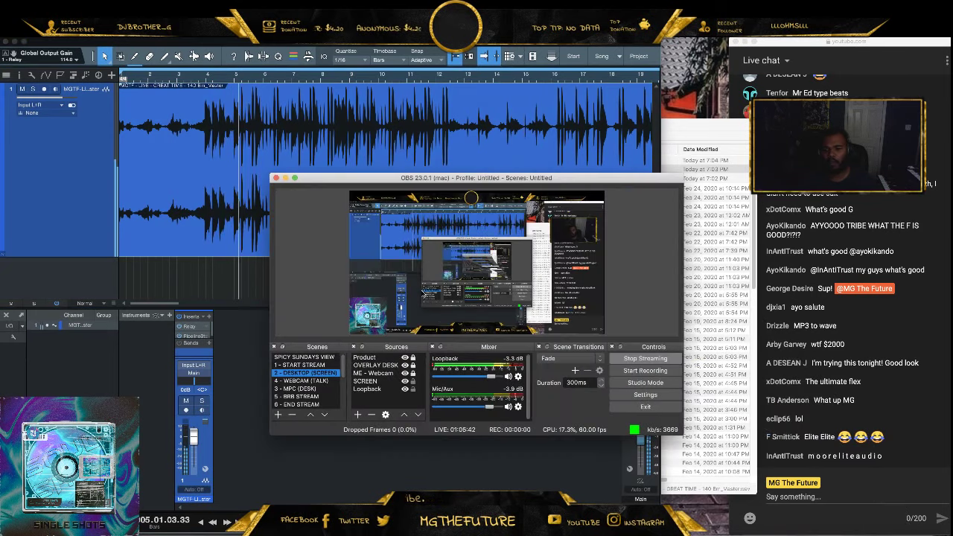
pyautogui.click(304, 389)
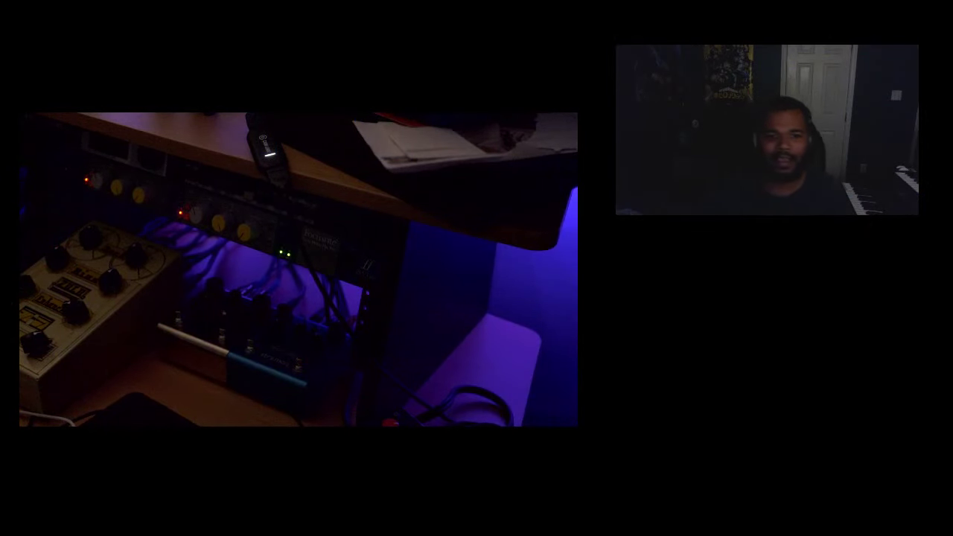
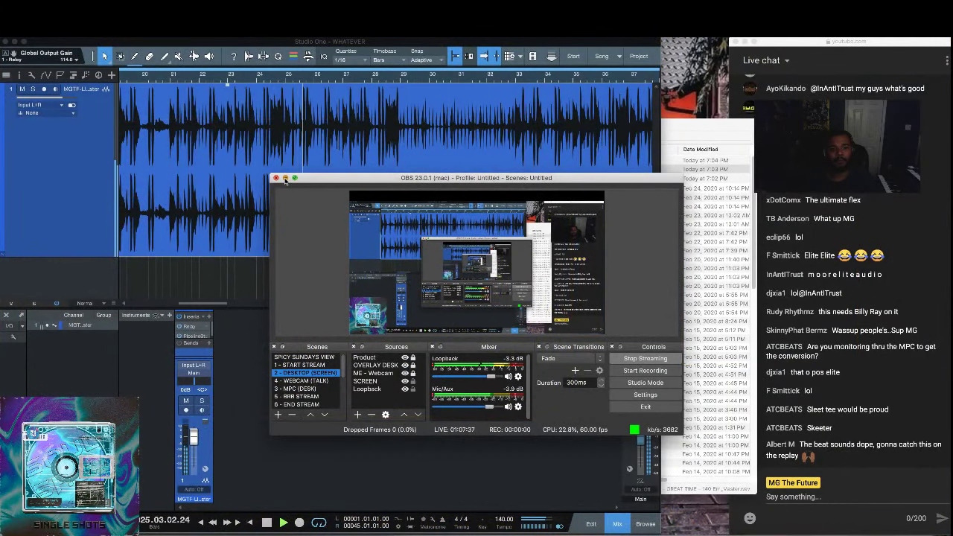
pyautogui.click(284, 178)
pyautogui.press('super+Tab')
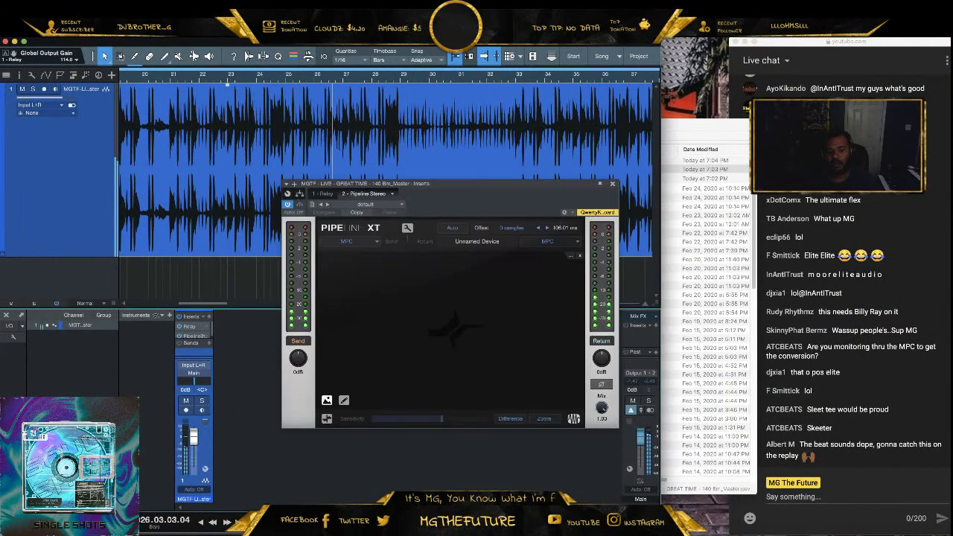
# Close the Pipeline window, enlarge the mixer and add the Sugar plug-in as an insert on the Main output
pyautogui.click(612, 184)
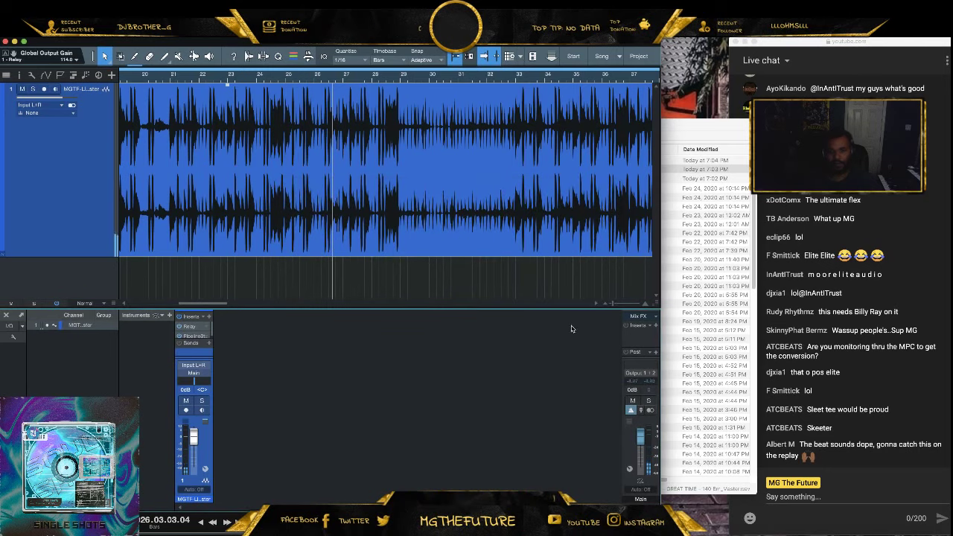
pyautogui.moveTo(570, 280); pyautogui.dragTo(572, 207)
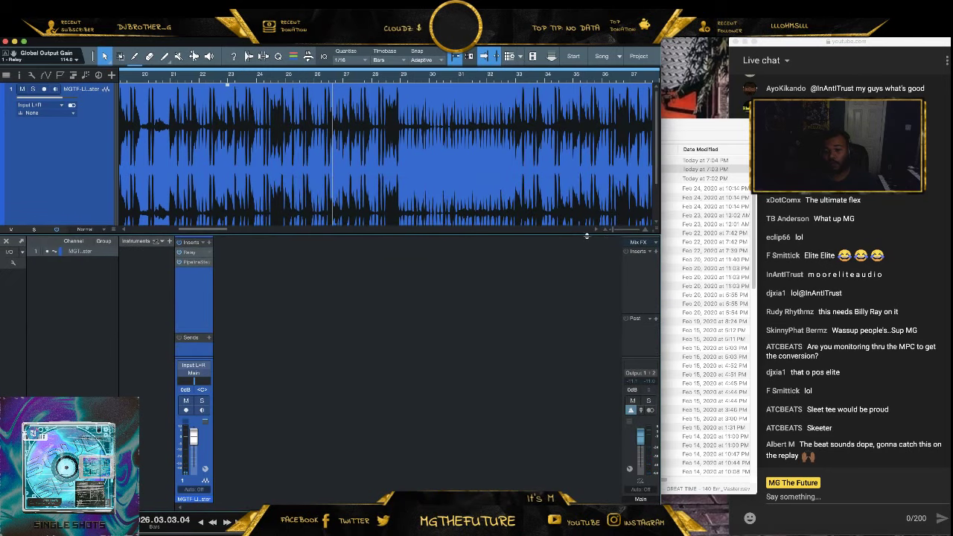
pyautogui.click(656, 251)
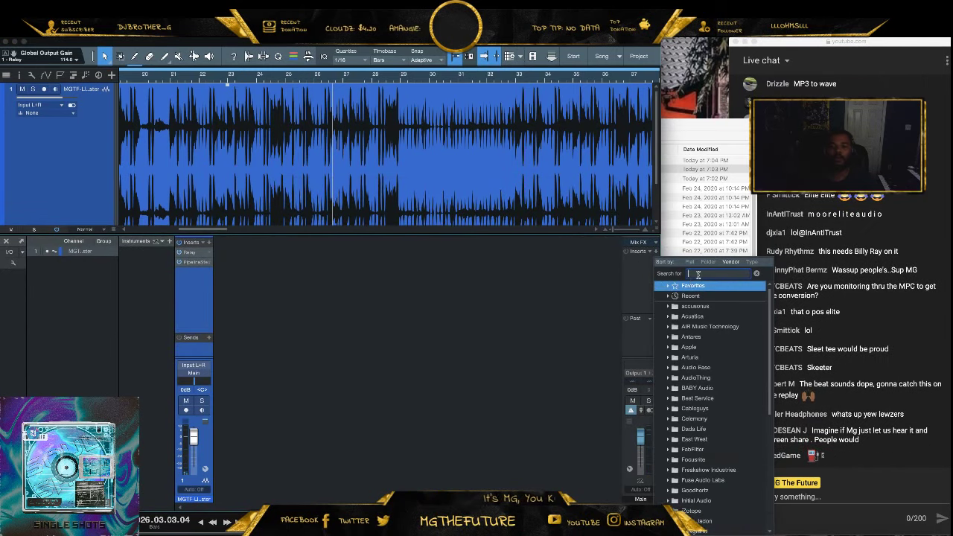
pyautogui.write('Sugar')
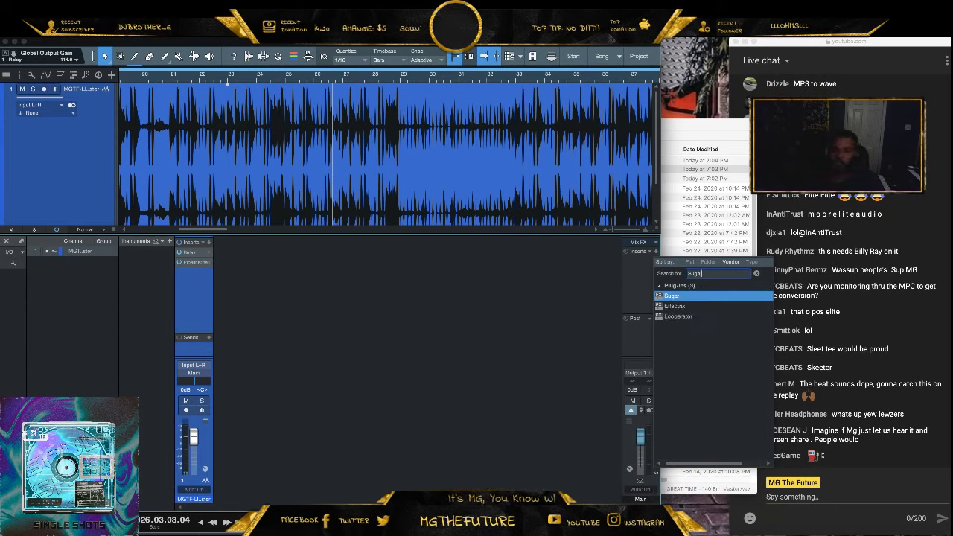
pyautogui.click(674, 296)
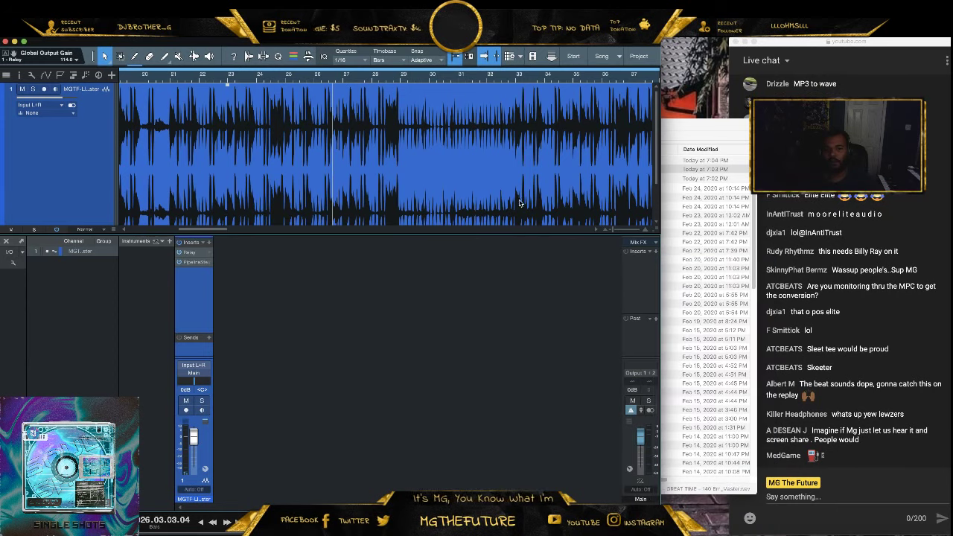
pyautogui.moveTo(438, 185); pyautogui.dragTo(412, 117)
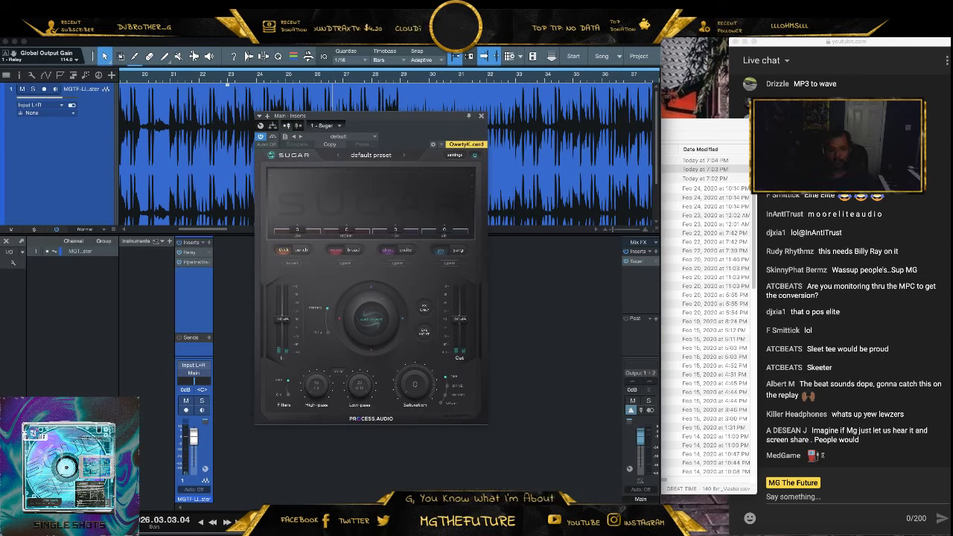
# Return the song to its start and load Sugar's factory Mix preset Mix Bus Life
pyautogui.click(259, 522)
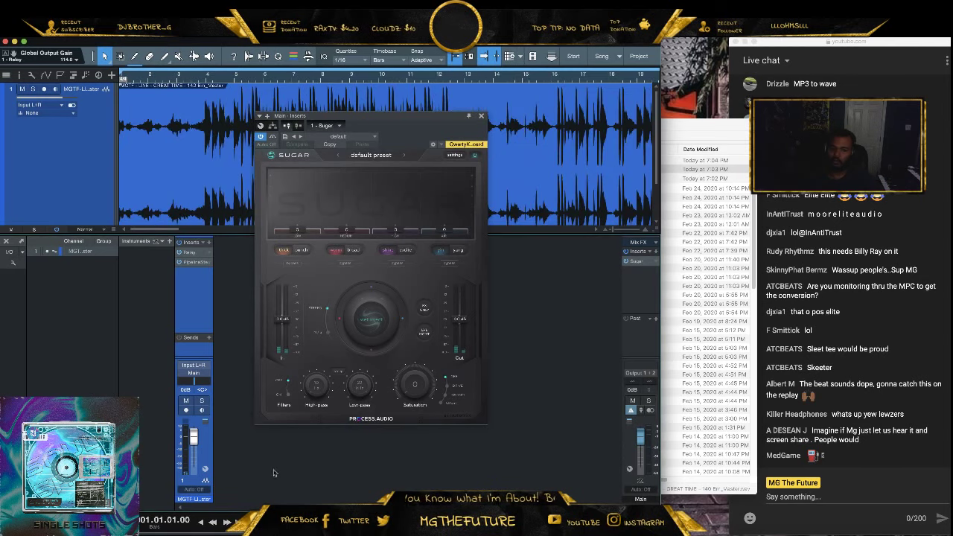
pyautogui.click(373, 156)
pyautogui.moveTo(363, 214)
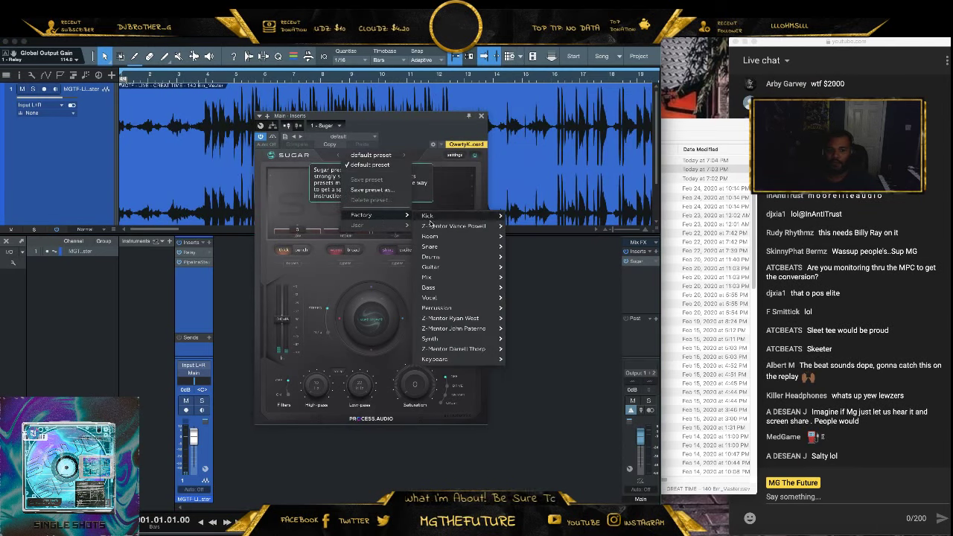
pyautogui.moveTo(477, 319)
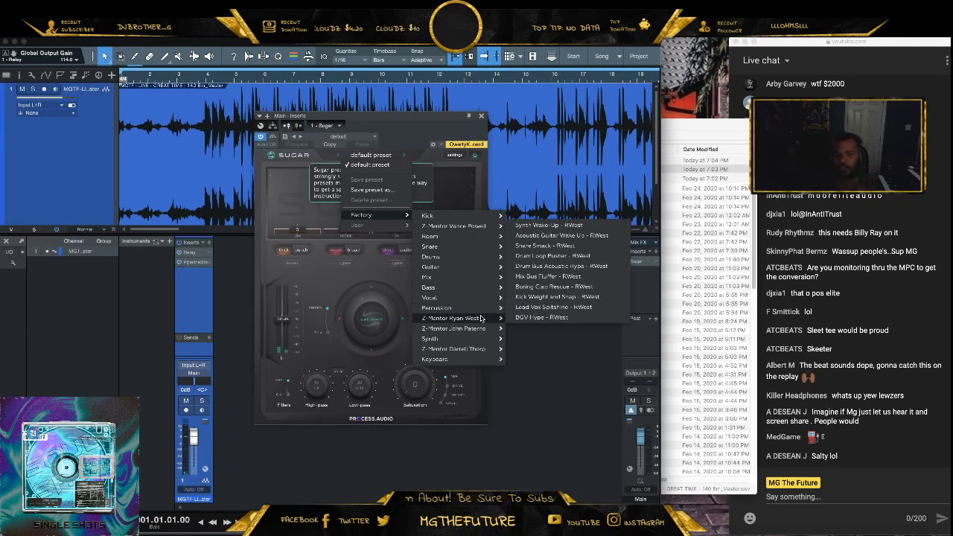
pyautogui.moveTo(459, 279)
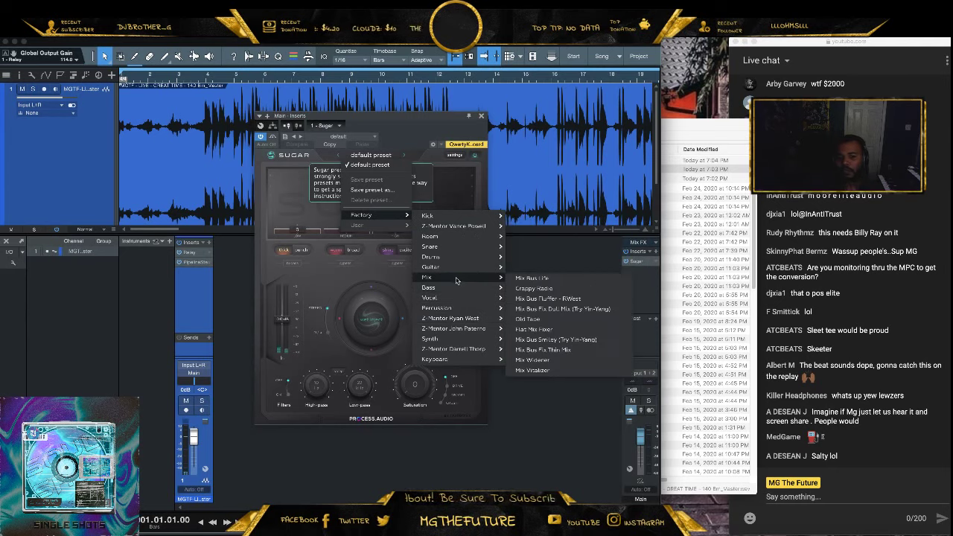
pyautogui.click(528, 280)
# Play the song from bar 4, compare Sugar on and off, and lower its Wet Inject to -20
pyautogui.click(207, 78)
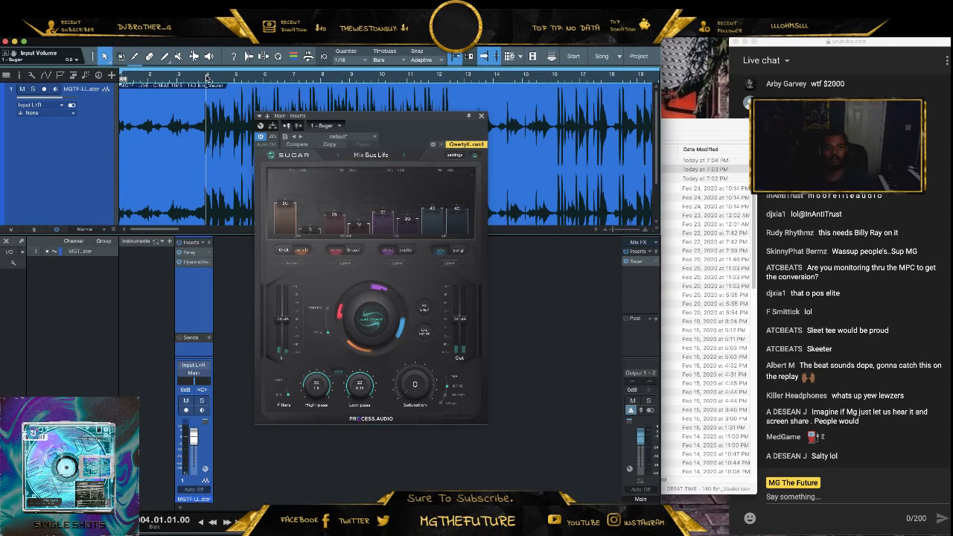
pyautogui.press('space')
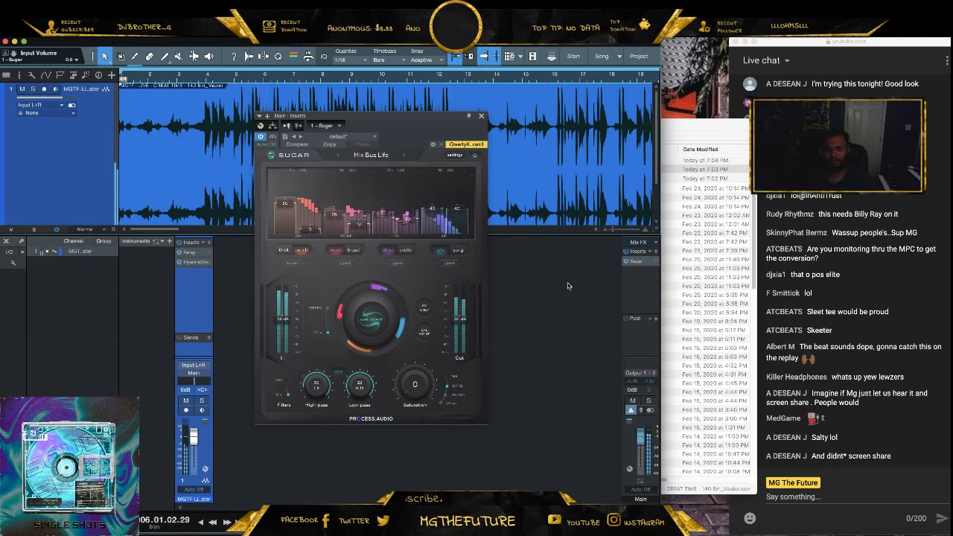
pyautogui.click(626, 263)
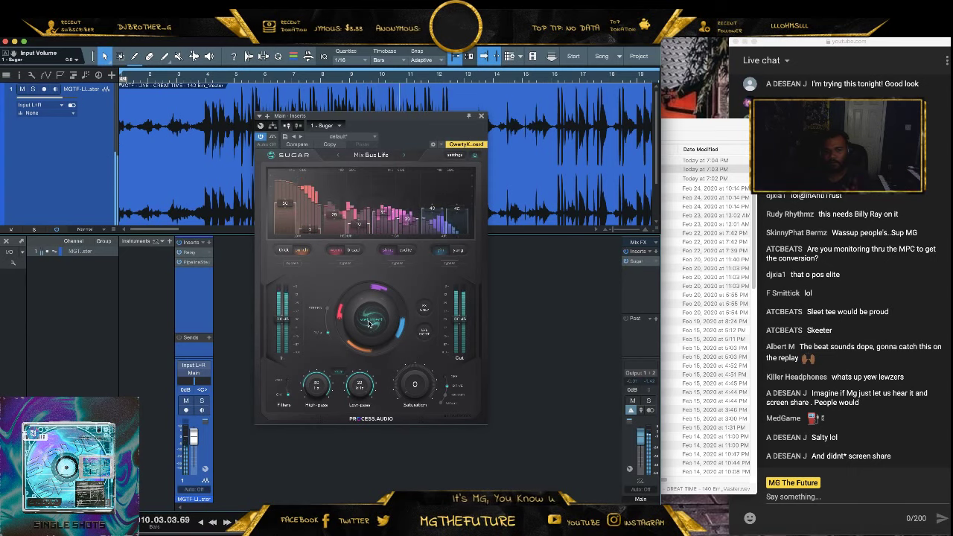
pyautogui.moveTo(370, 324); pyautogui.dragTo(367, 333)
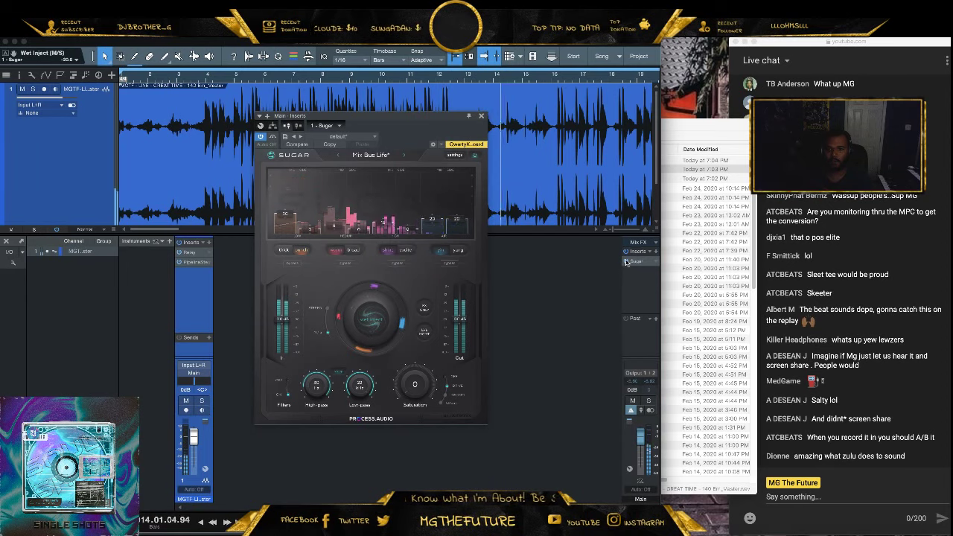
# Raise Sugar's Wet Inject and adjust its low band mid fader during playback, comparing against the bypassed sound
pyautogui.click(517, 208)
pyautogui.press('w')
pyautogui.press('w')
pyautogui.press('w')
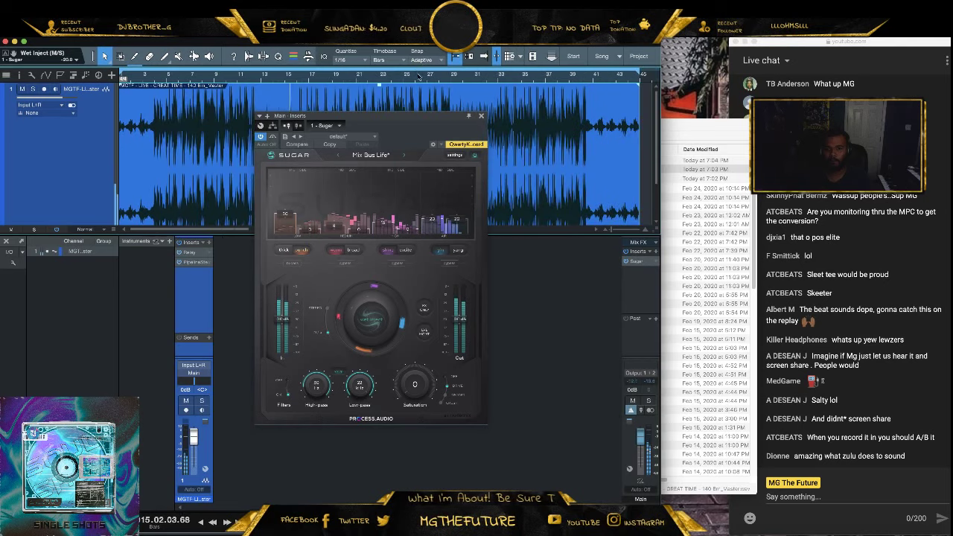
pyautogui.moveTo(419, 117); pyautogui.dragTo(444, 222)
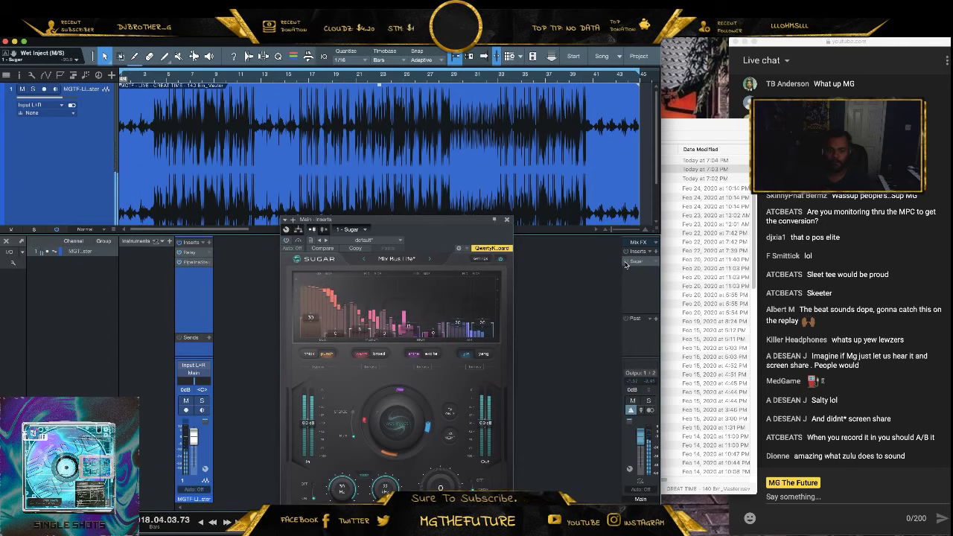
pyautogui.click(626, 262)
pyautogui.moveTo(395, 427); pyautogui.dragTo(396, 425)
pyautogui.moveTo(311, 319); pyautogui.dragTo(310, 321)
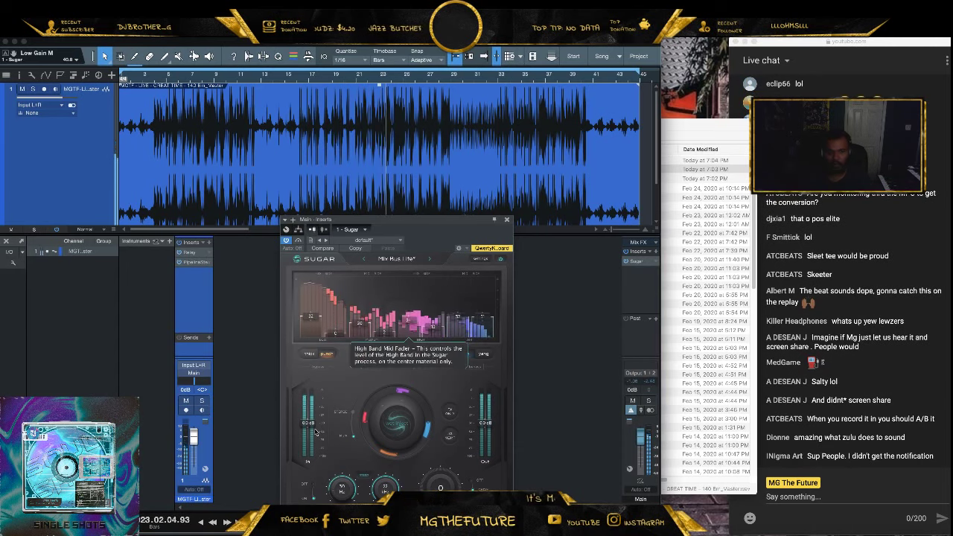
# Set Sugar's input volume to -6 dB and output volume to 6 dB, comparing the mix with the plug-in bypassed
pyautogui.moveTo(308, 428); pyautogui.dragTo(306, 438)
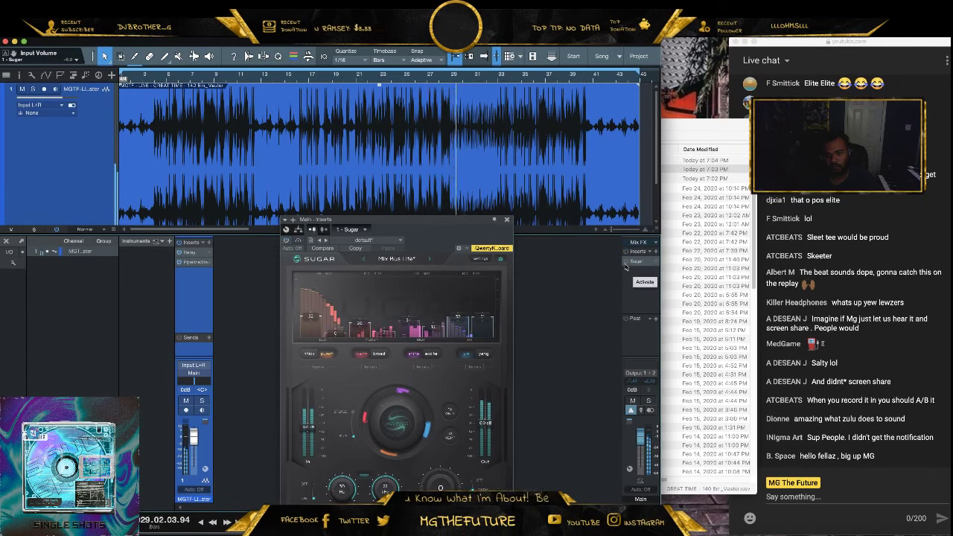
pyautogui.click(626, 267)
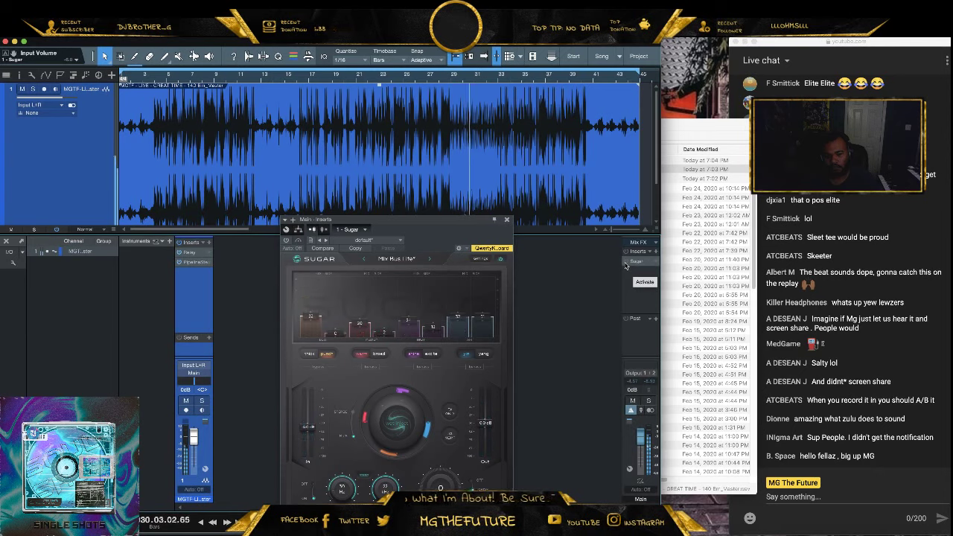
pyautogui.click(625, 267)
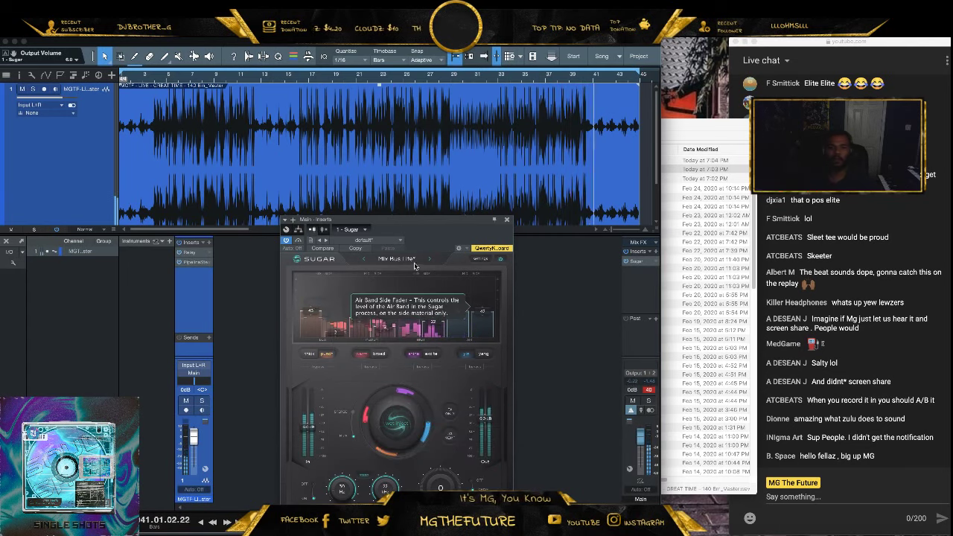
# Try a lower Wet Inject in Sugar during playback from around bar 7, and load its factory Mix preset Flat Mix Fixer
pyautogui.click(198, 78)
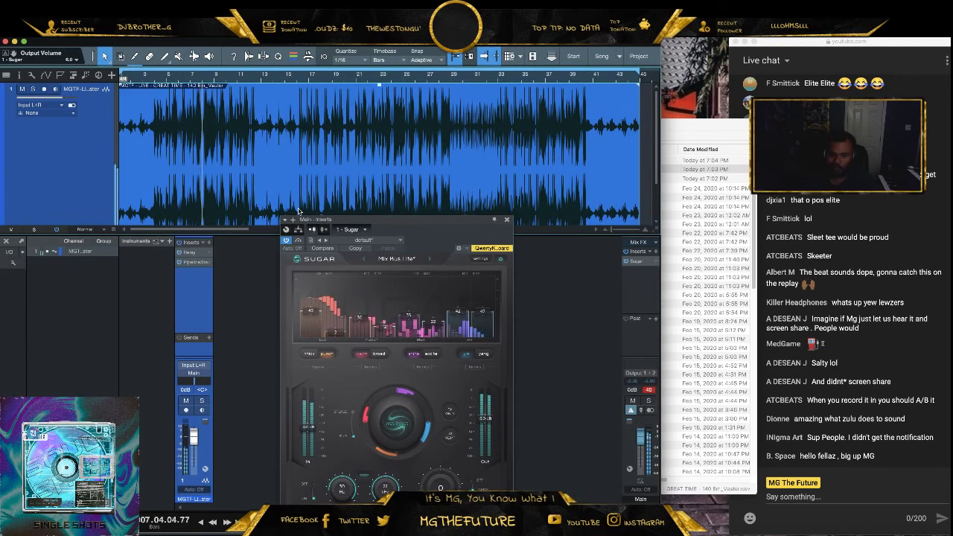
pyautogui.moveTo(391, 421); pyautogui.dragTo(390, 472)
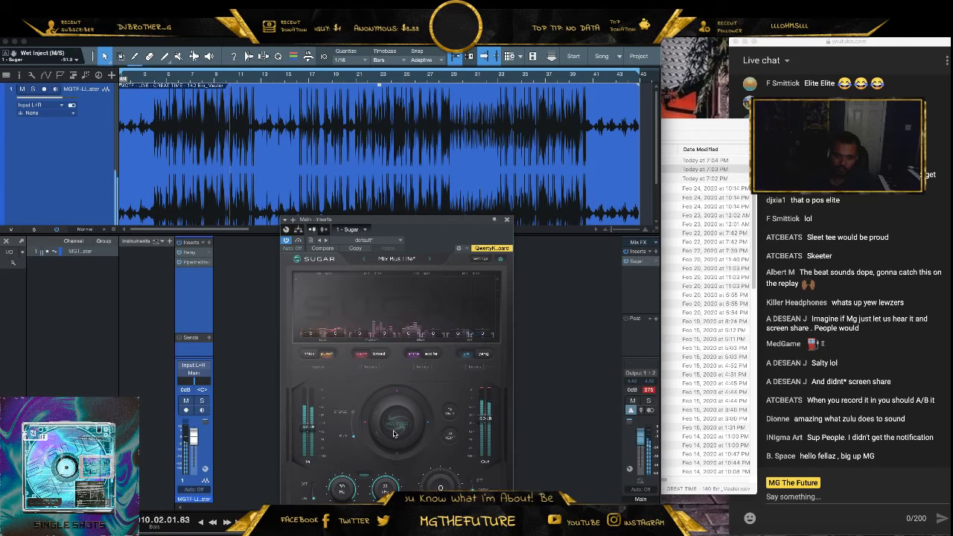
pyautogui.click(397, 258)
pyautogui.moveTo(411, 321)
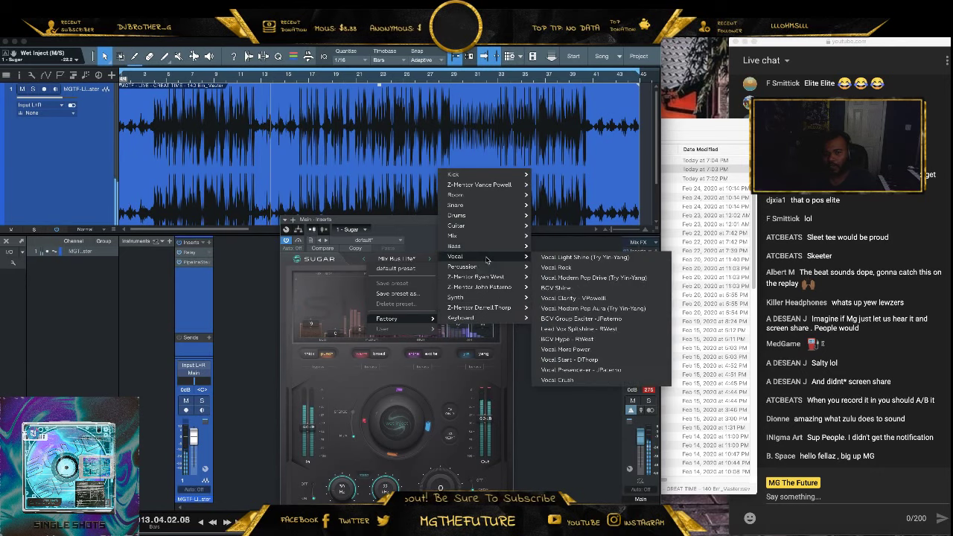
pyautogui.moveTo(487, 236)
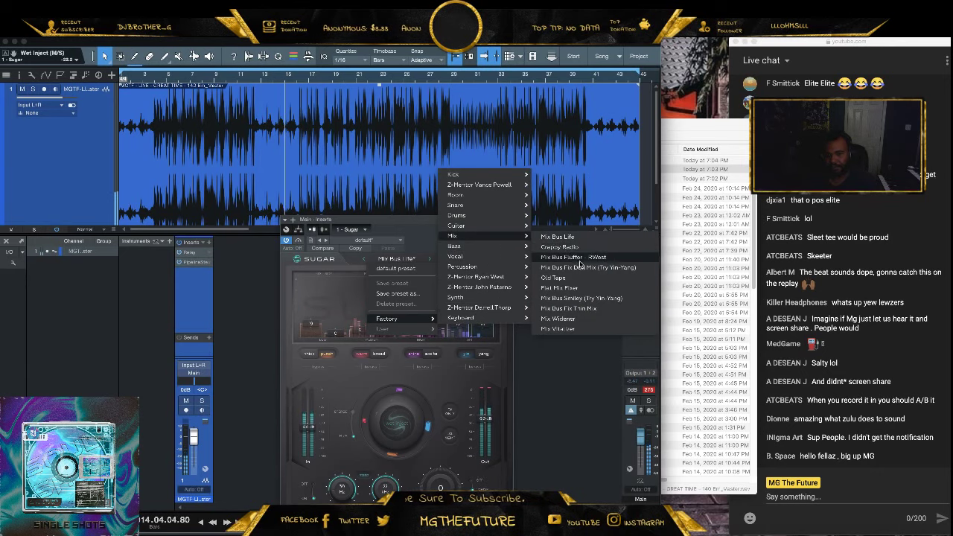
pyautogui.click(568, 288)
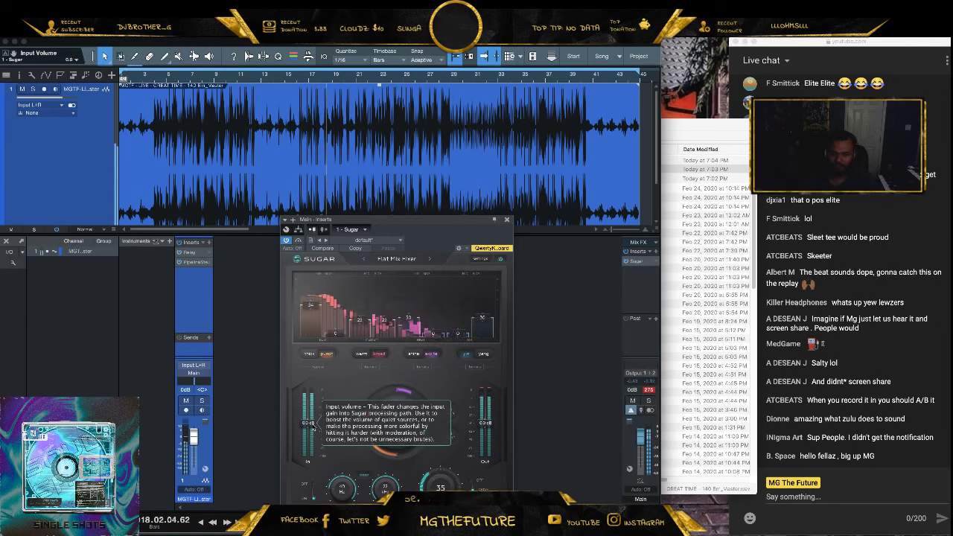
# Lower Sugar's input volume, set the low band to thick with its mid fader at 45.4, and close the plug-in window
pyautogui.moveTo(309, 422); pyautogui.dragTo(310, 433)
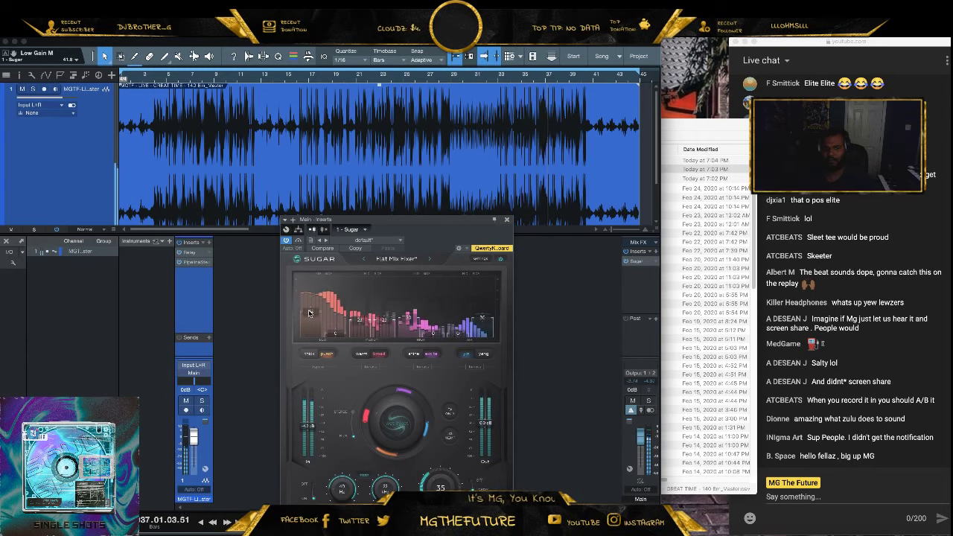
pyautogui.click(310, 354)
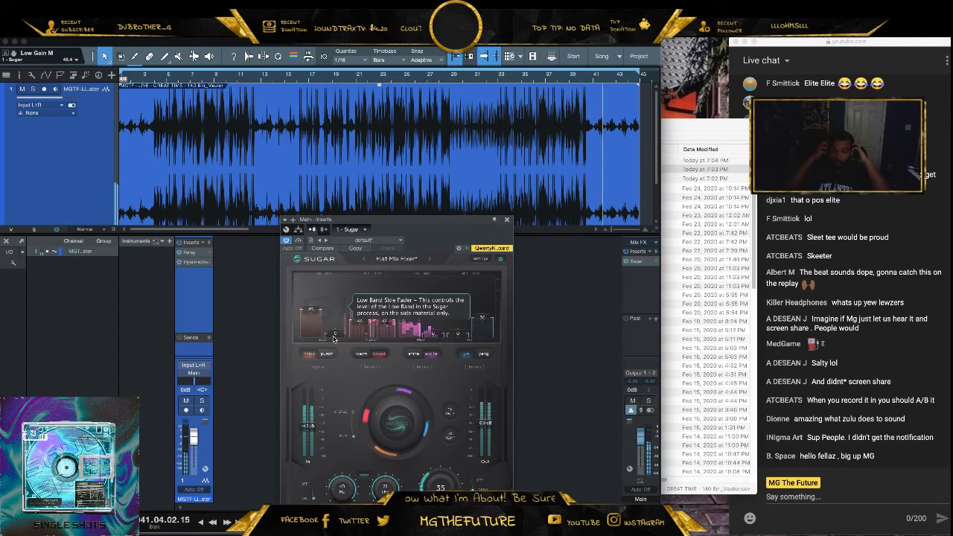
pyautogui.click(507, 222)
# Start a mixdown export of the song and set its location to the 02 February 2020 folder in Catalog (2020)
pyautogui.moveTo(480, 233); pyautogui.dragTo(461, 349)
pyautogui.moveTo(402, 75); pyautogui.dragTo(400, 71)
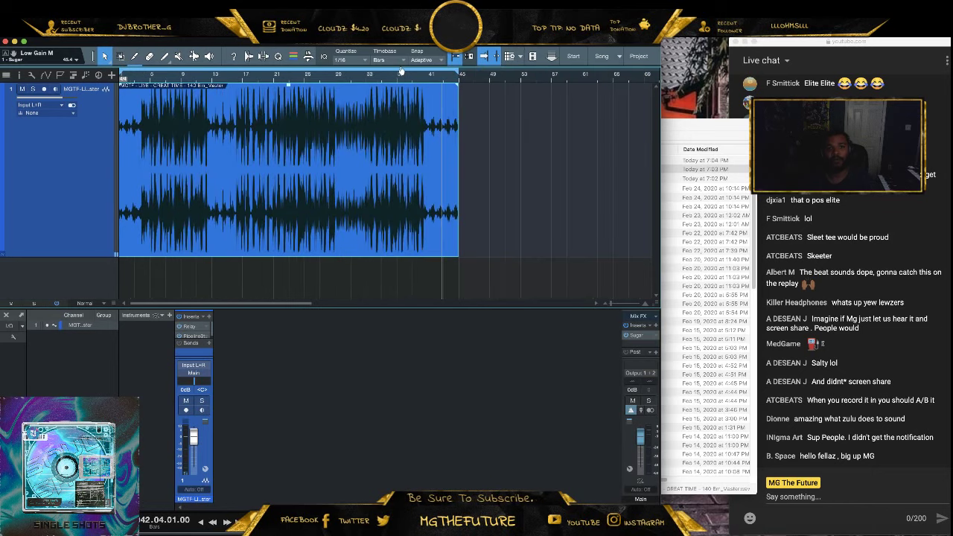
pyautogui.click(70, 32)
pyautogui.moveTo(113, 33)
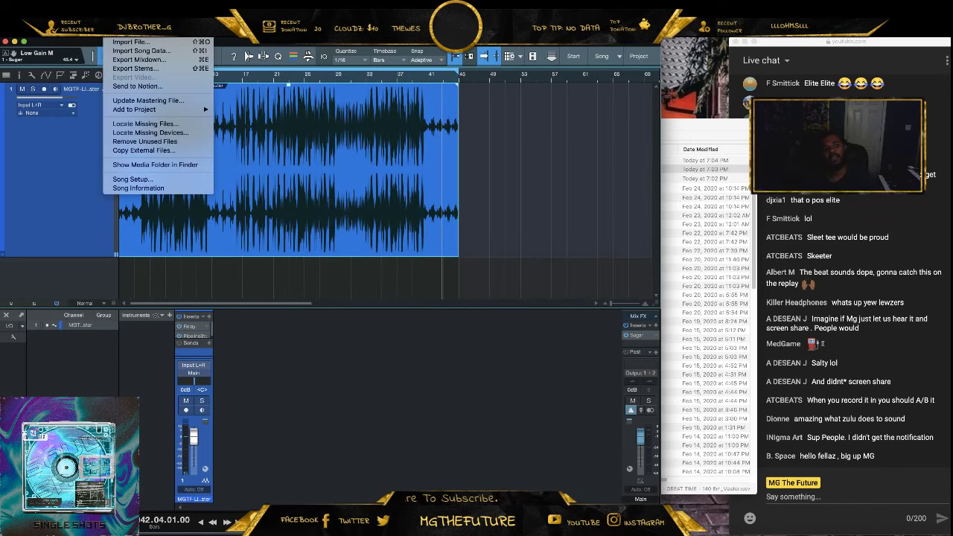
pyautogui.click(132, 61)
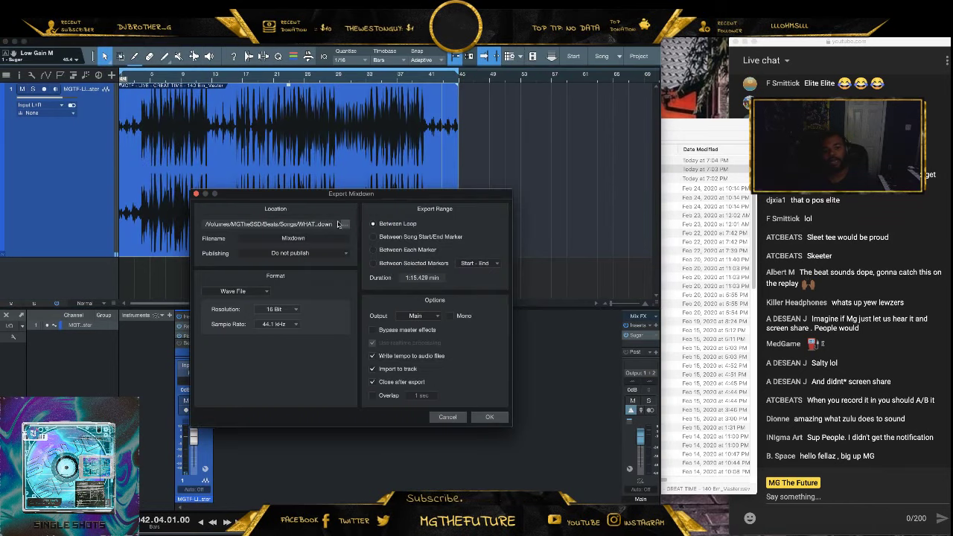
pyautogui.click(346, 224)
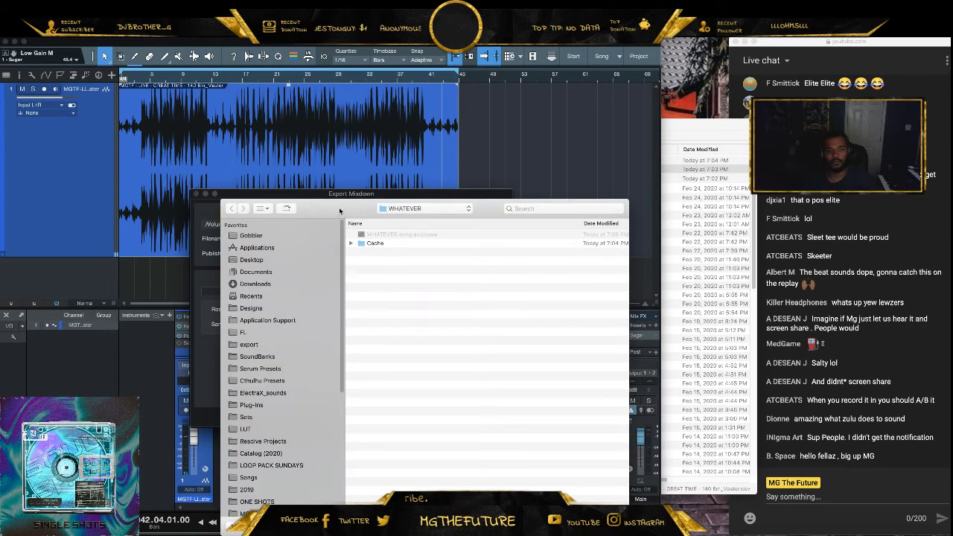
pyautogui.click(192, 389)
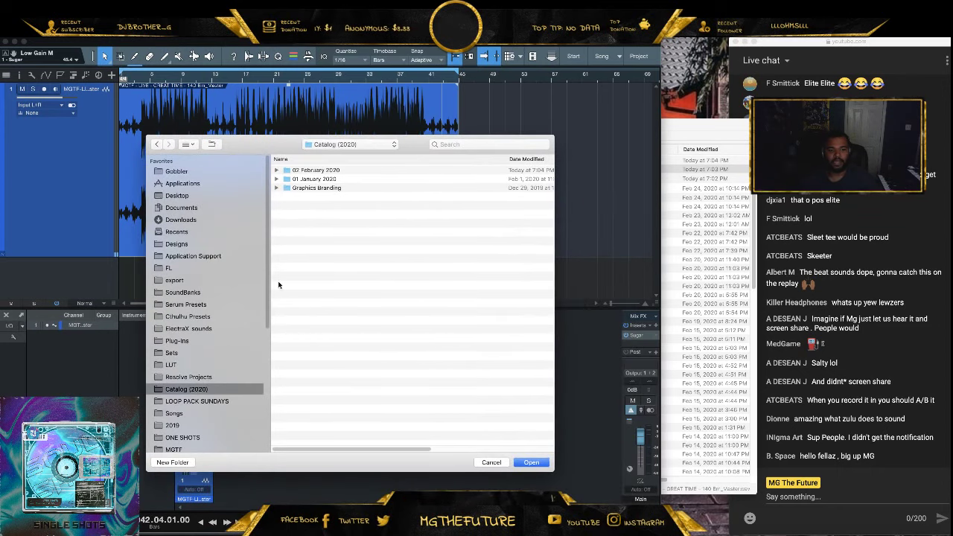
pyautogui.click(312, 170)
pyautogui.click(518, 464)
pyautogui.click(524, 466)
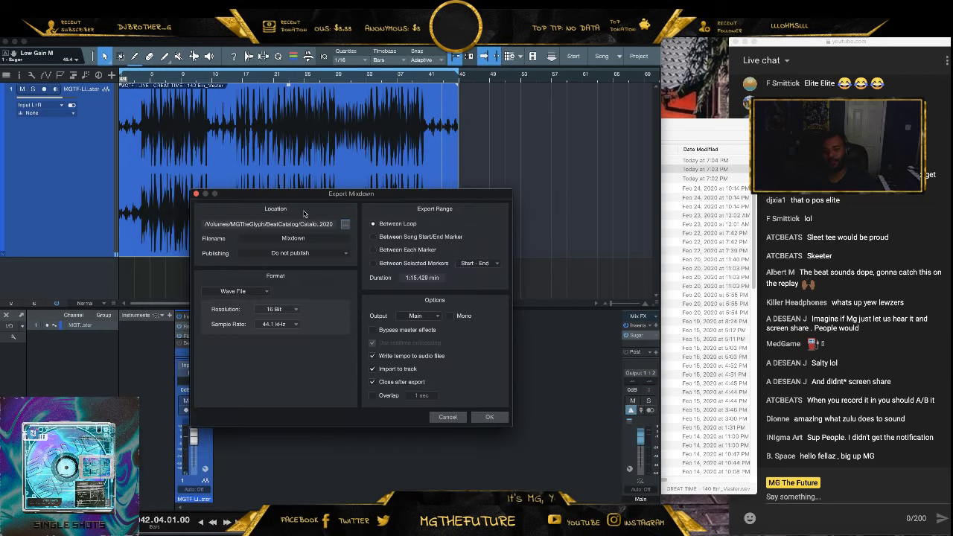
# Name the mixdown MGTF - LIVE - GREAT TIME (ZULU) 140Bm and run the export
pyautogui.click(310, 241)
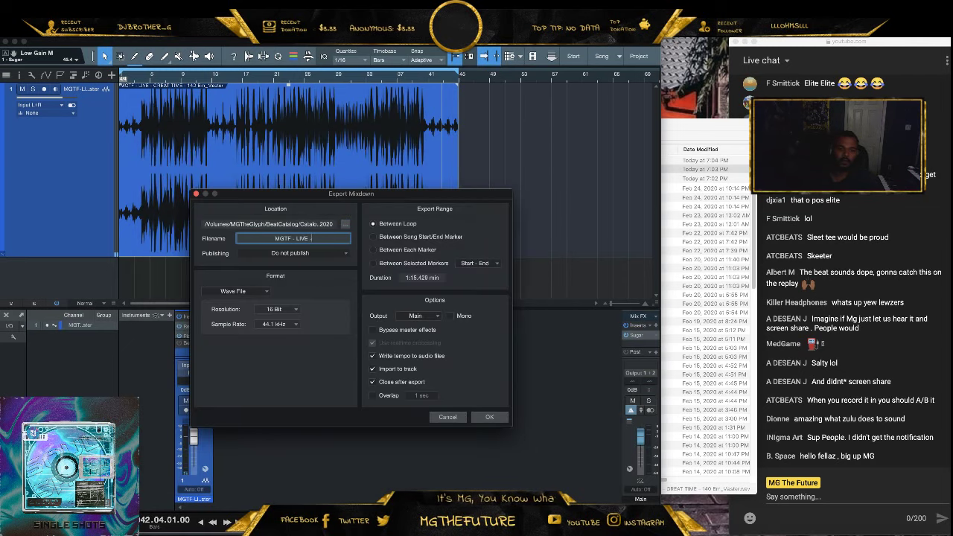
pyautogui.click(713, 227)
pyautogui.click(325, 239)
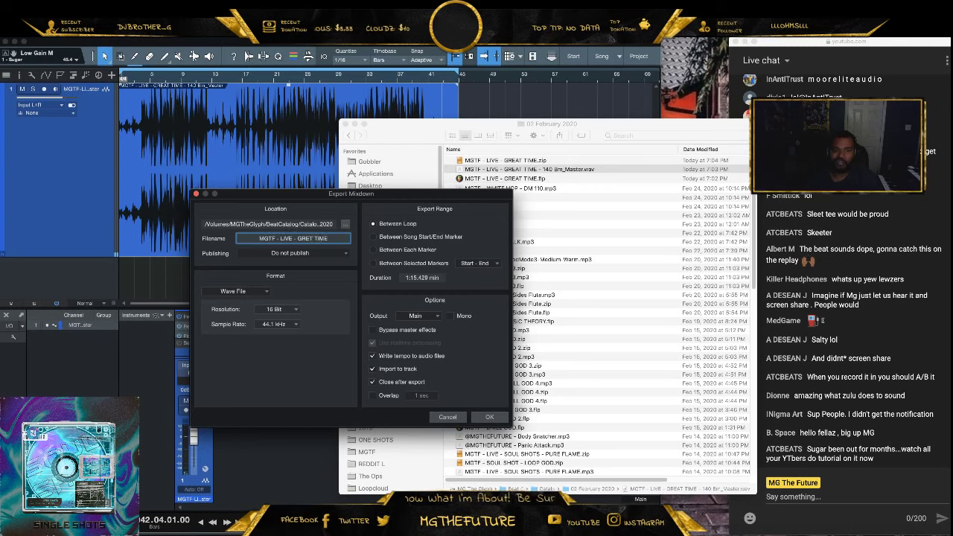
pyautogui.write('GRET TIME')
pyautogui.press('BackSpace')
pyautogui.press('BackSpace')
pyautogui.press('BackSpace')
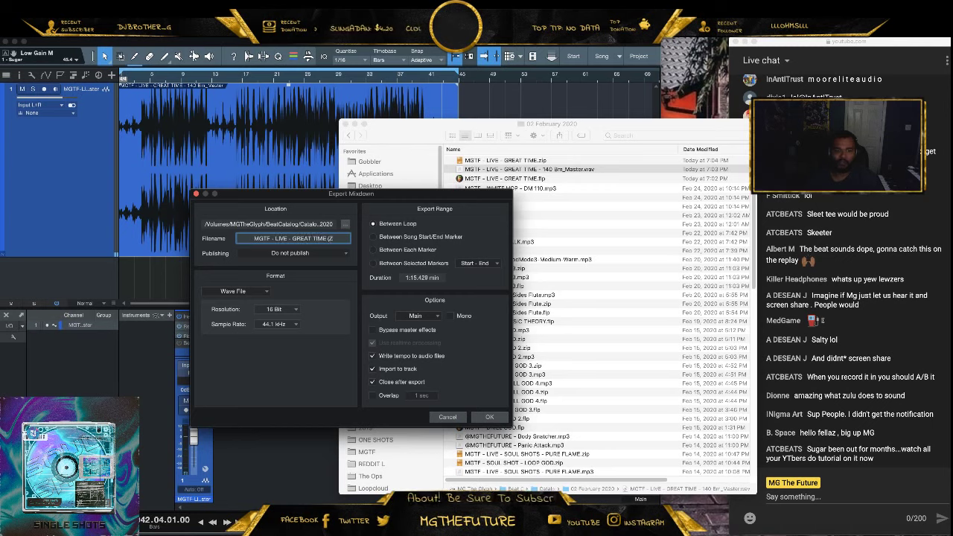
pyautogui.write('U) 1')
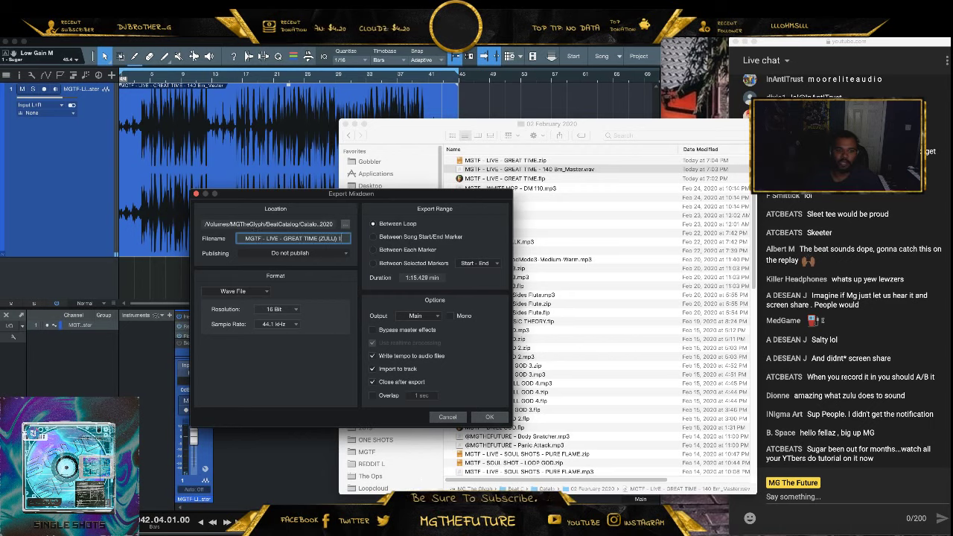
pyautogui.write('40')
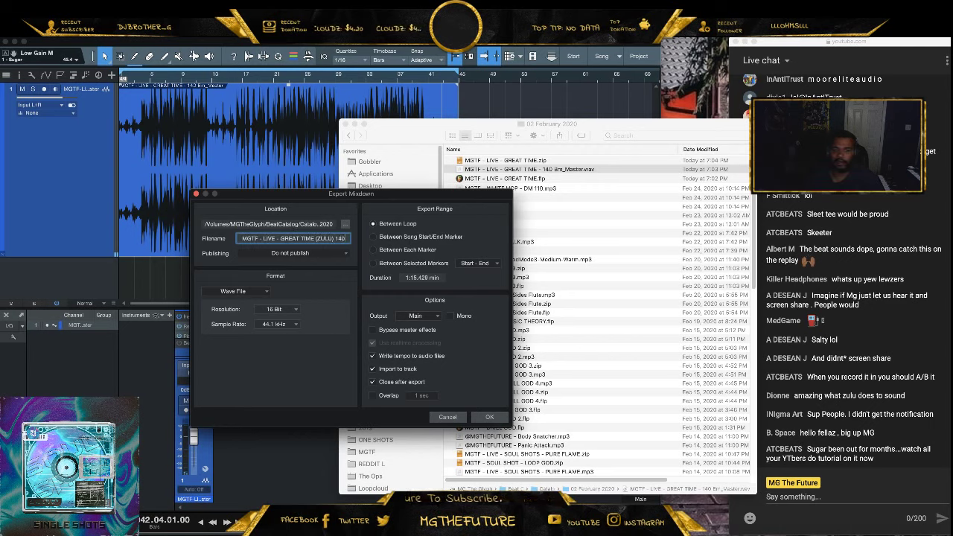
pyautogui.write('Bm')
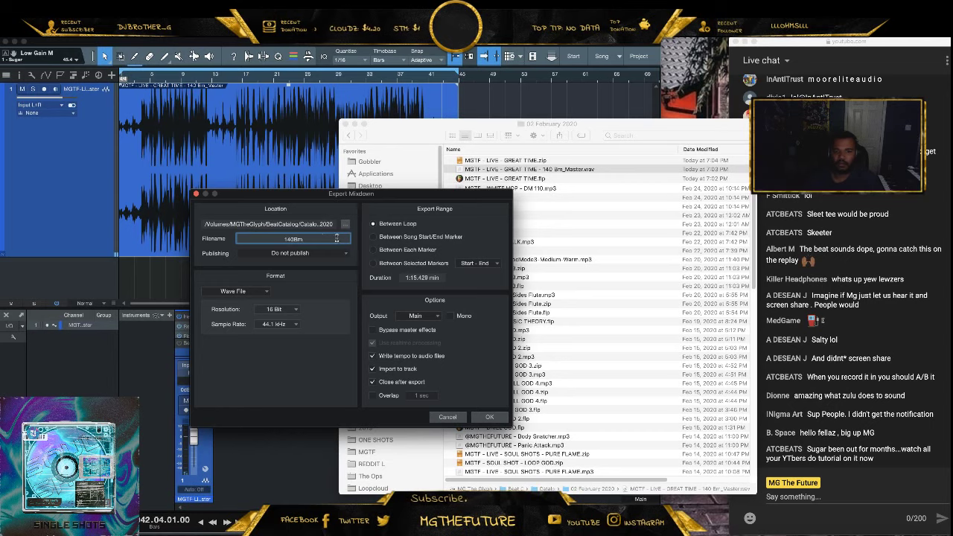
pyautogui.click(490, 416)
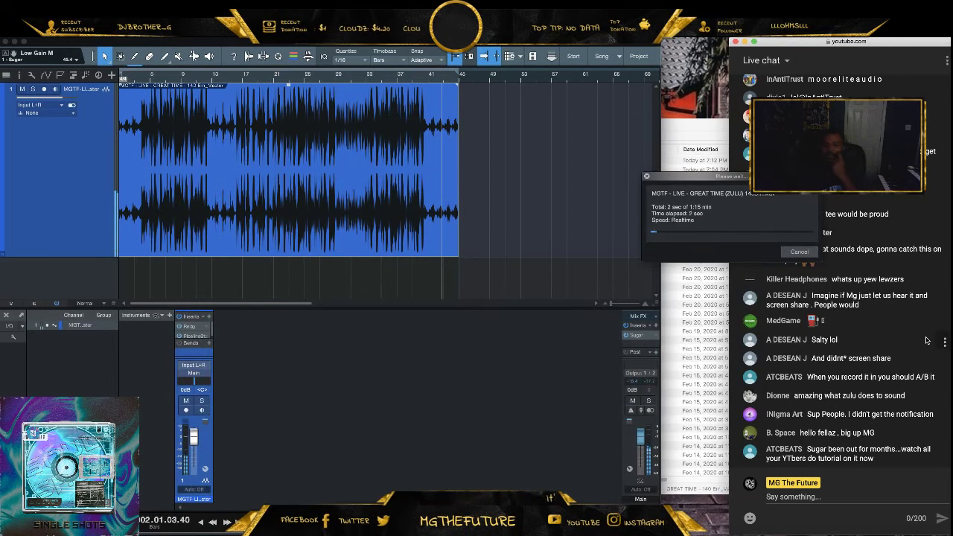
# Reposition the export progress window and minimize the OBS window while the mixdown renders
pyautogui.moveTo(758, 177); pyautogui.dragTo(559, 204)
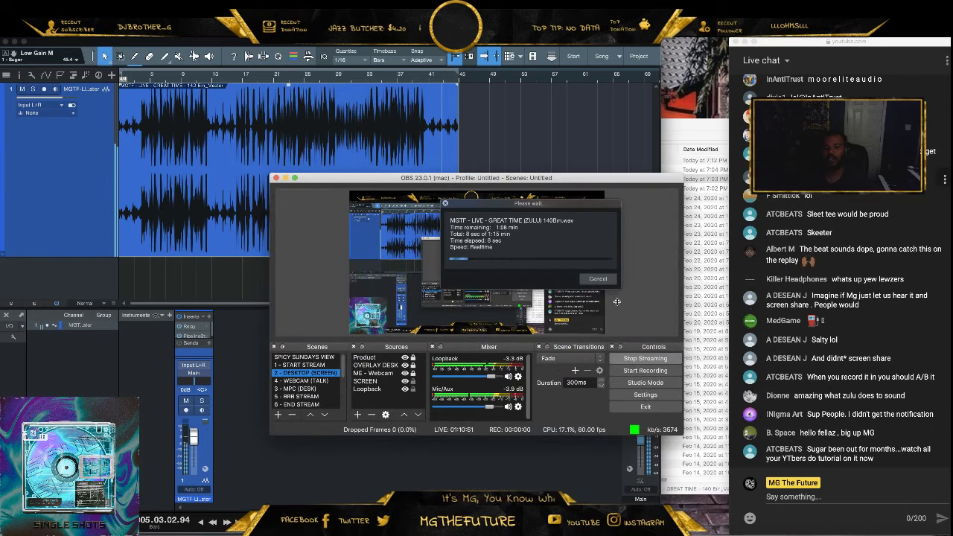
pyautogui.click(286, 178)
pyautogui.click(872, 341)
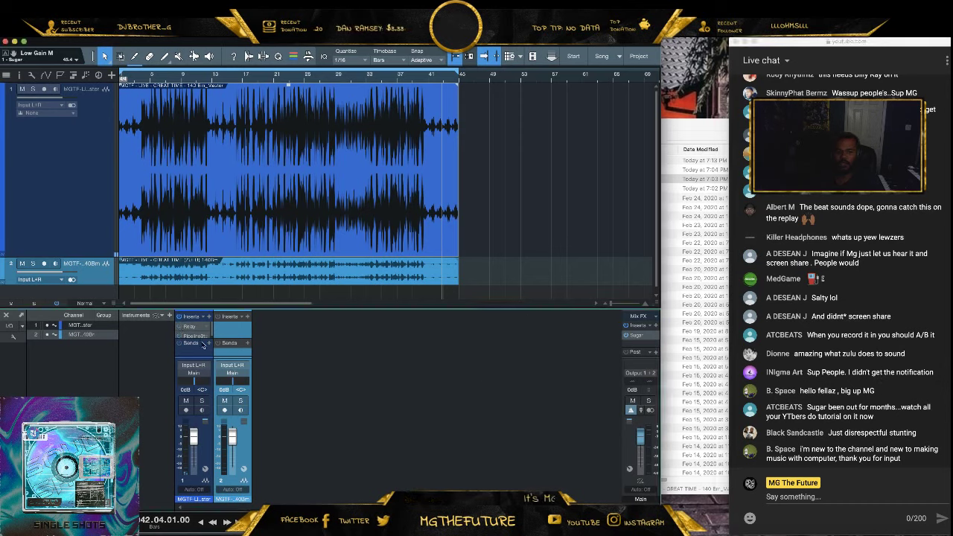
# Increase the height of the imported mixdown's track and open its clip in the audio editor to inspect the waveform
pyautogui.scroll(-1, 378, 214)
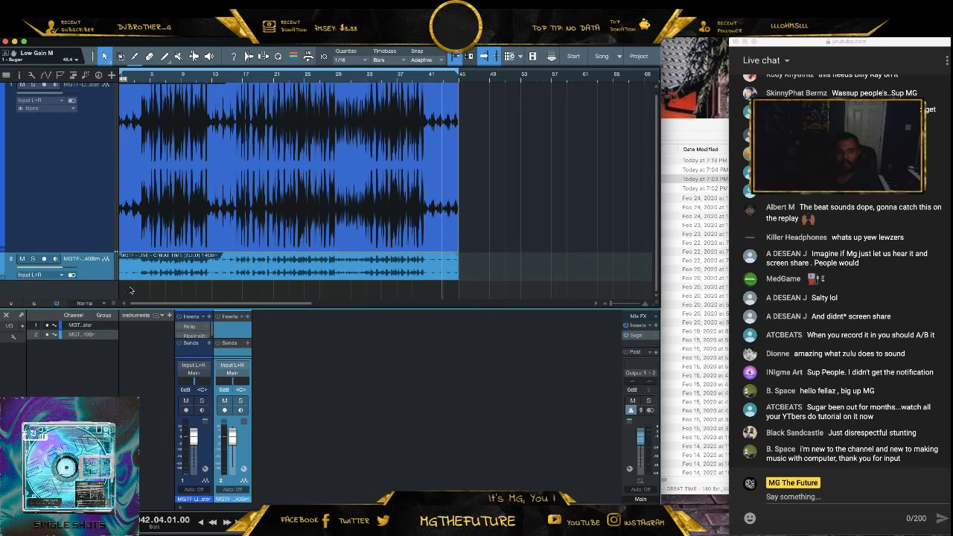
pyautogui.moveTo(96, 281); pyautogui.dragTo(102, 329)
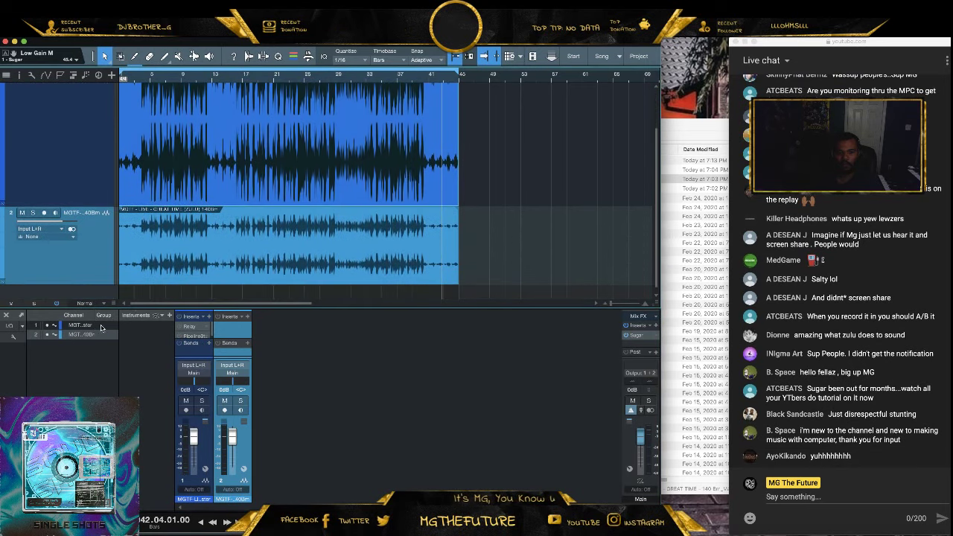
pyautogui.doubleClick(302, 249)
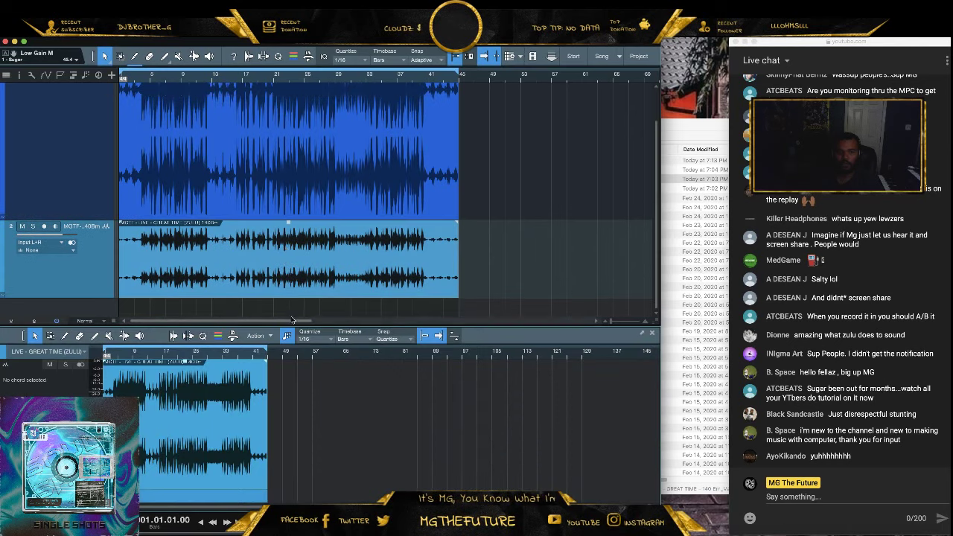
pyautogui.moveTo(212, 355); pyautogui.dragTo(208, 399)
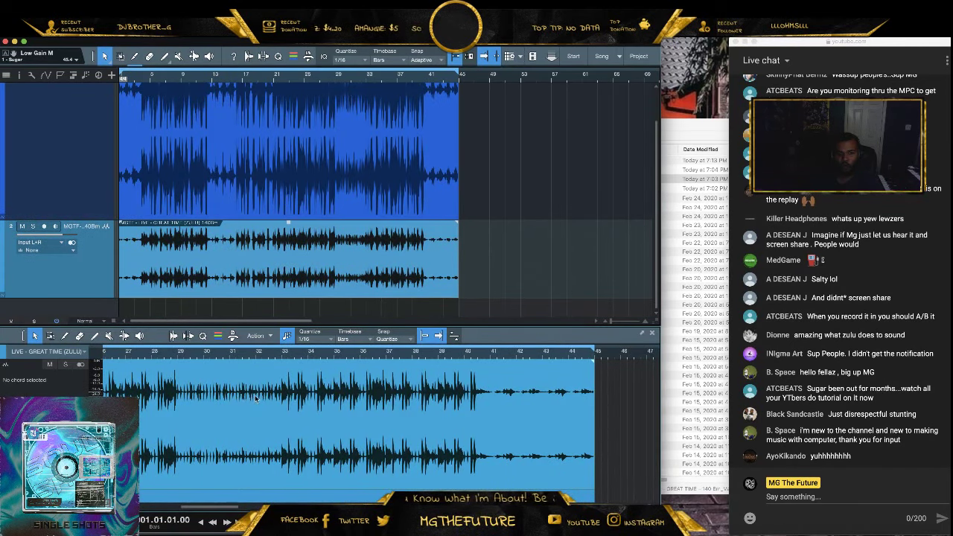
pyautogui.moveTo(214, 354); pyautogui.dragTo(219, 393)
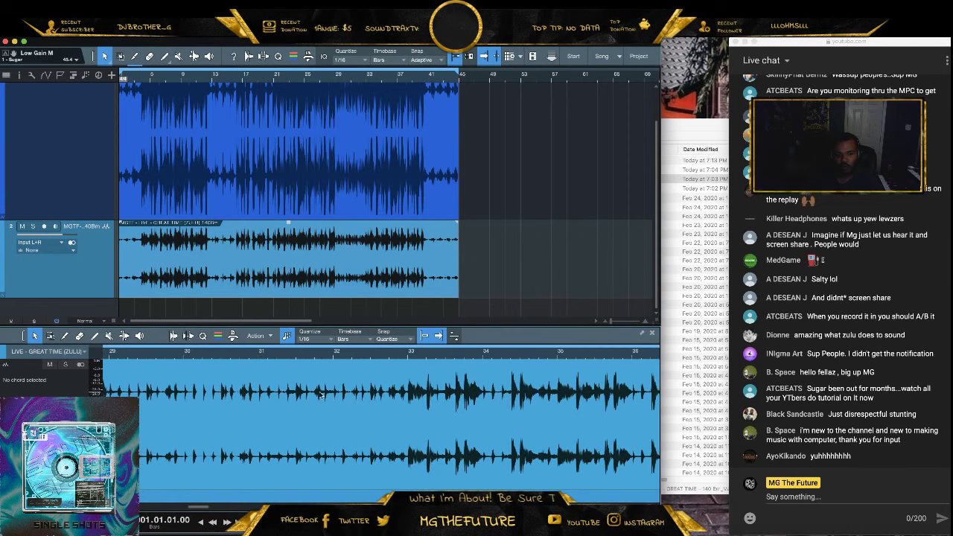
pyautogui.moveTo(370, 356); pyautogui.dragTo(370, 326)
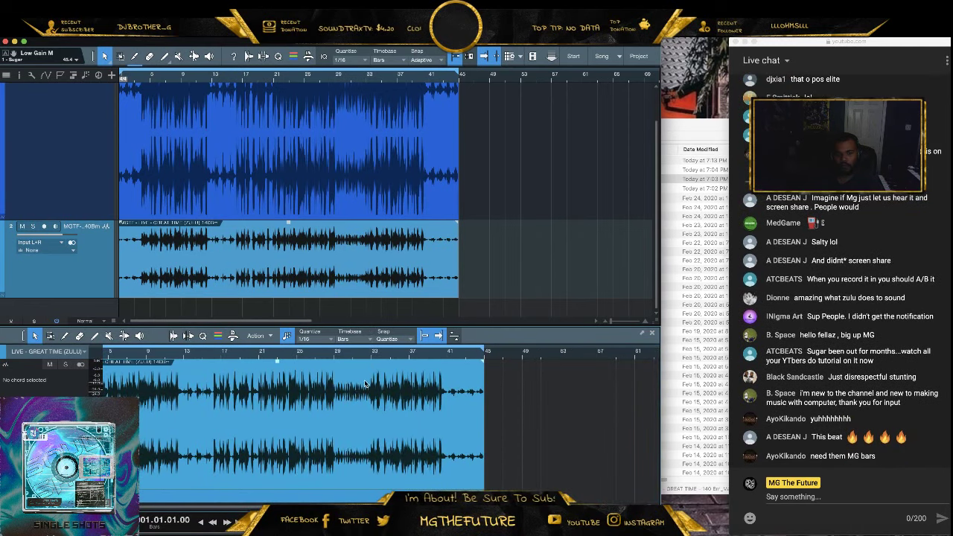
# Compare the original master clip's waveform with the ZULU mixdown's waveform in the audio editor
pyautogui.click(354, 198)
pyautogui.moveTo(389, 353)
pyautogui.mouseDown()
pyautogui.moveTo(393, 373)
pyautogui.moveTo(388, 339)
pyautogui.mouseUp()
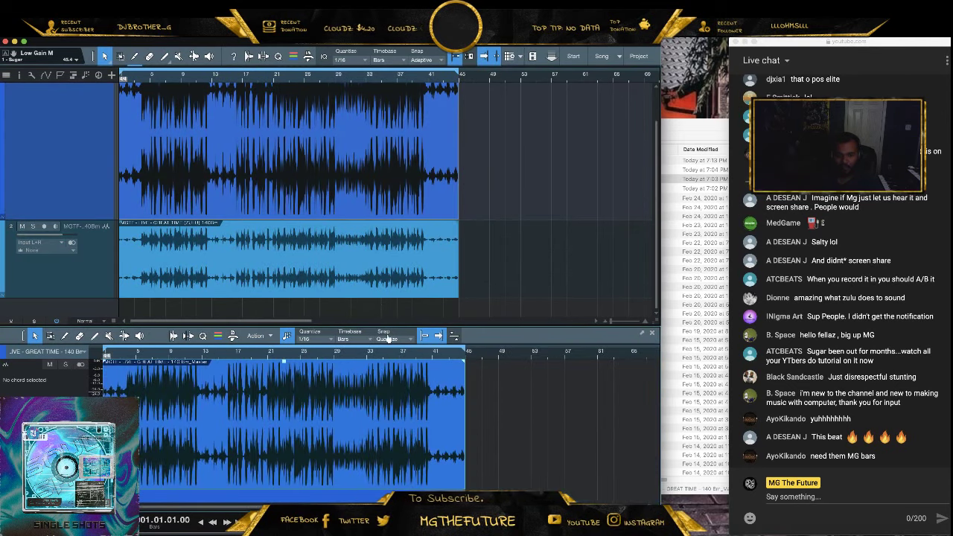
pyautogui.click(355, 283)
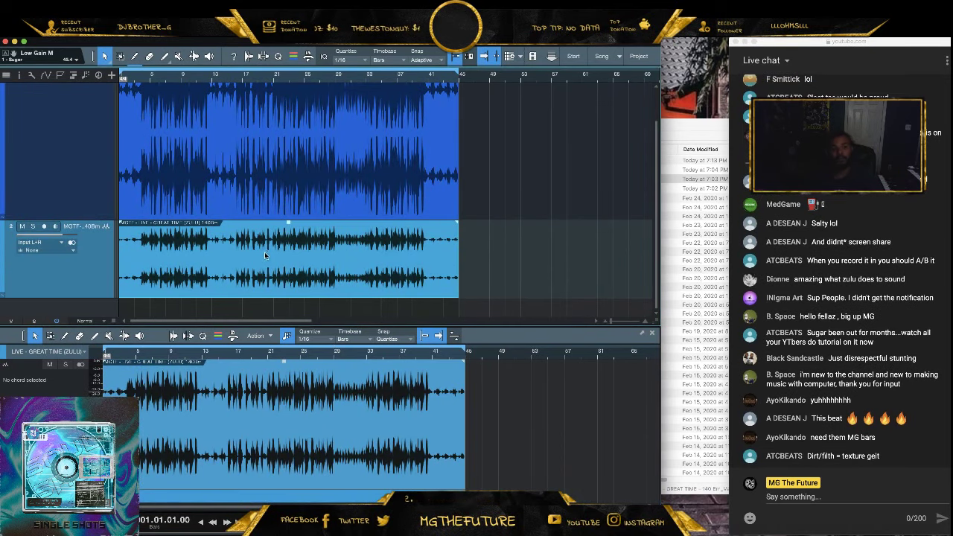
# Solo the original master track, play it from bar 5, and show the mixer console
pyautogui.scroll(2, 93, 250)
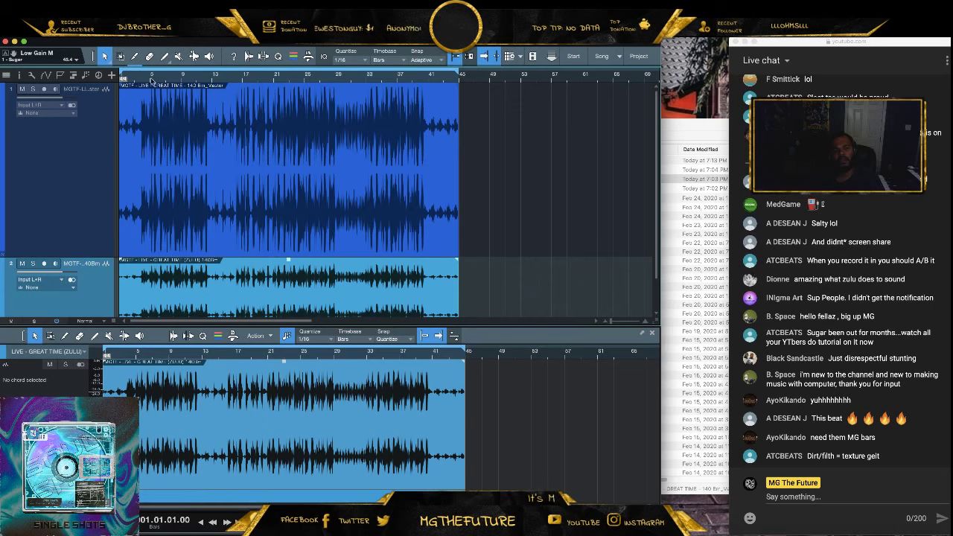
pyautogui.click(146, 79)
pyautogui.click(152, 79)
pyautogui.click(33, 90)
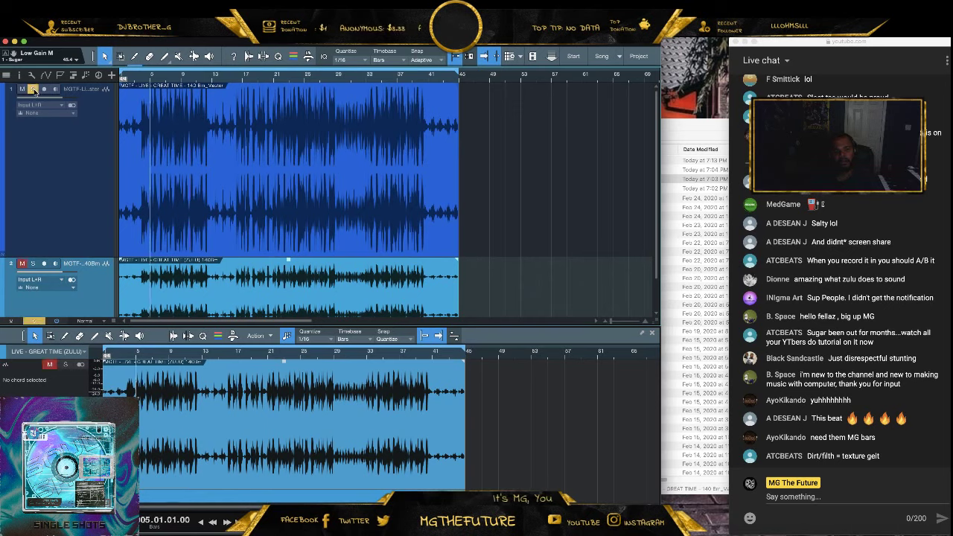
pyautogui.press('space')
pyautogui.scroll(-1, 63, 177)
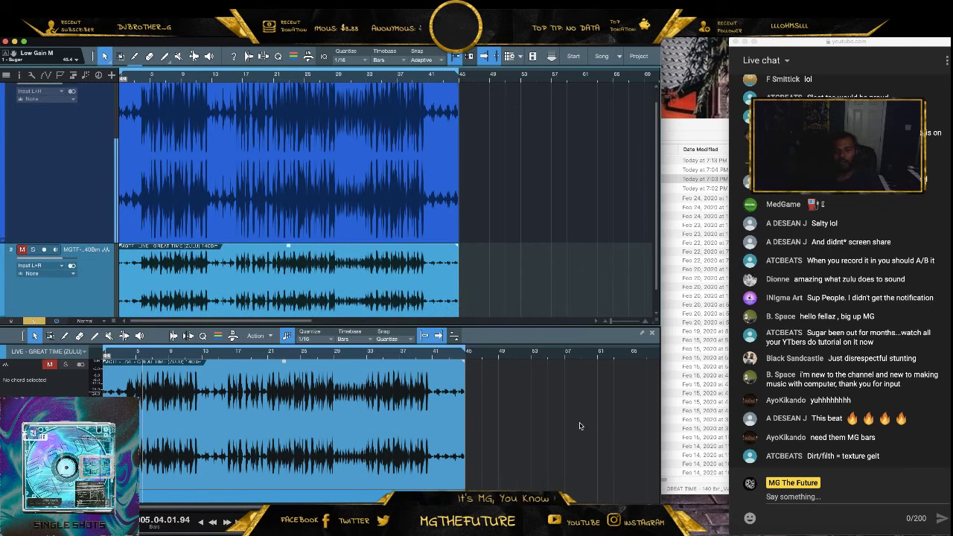
pyautogui.scroll(1, 45, 171)
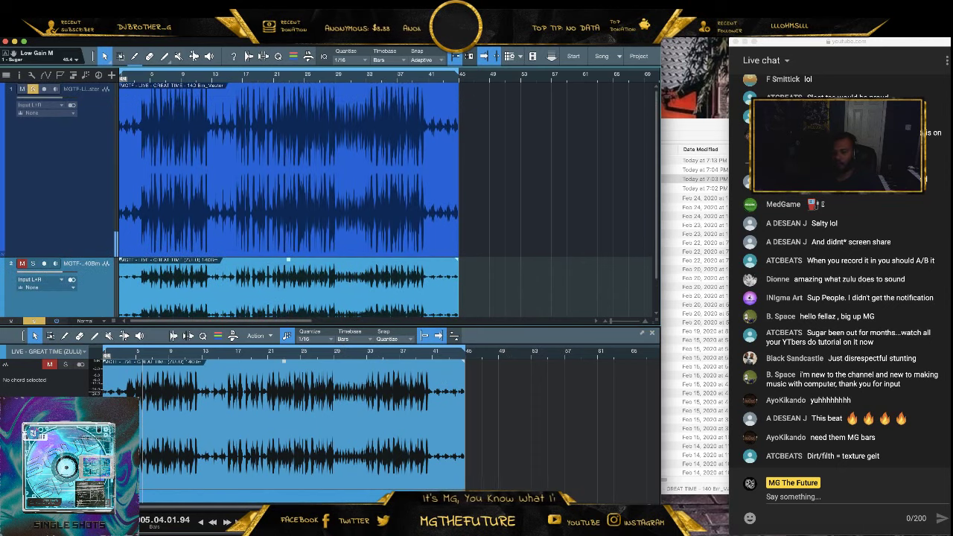
pyautogui.press('F3')
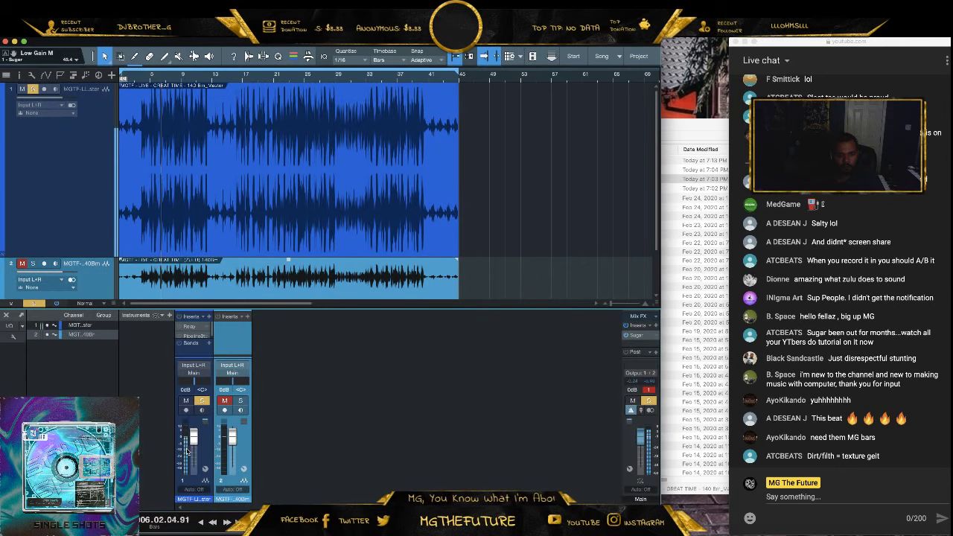
# Level-match the original master against the ZULU mixdown by alternating their solos, setting the original's fader to about -3.9 dB with both tracks soloed
pyautogui.click(32, 263)
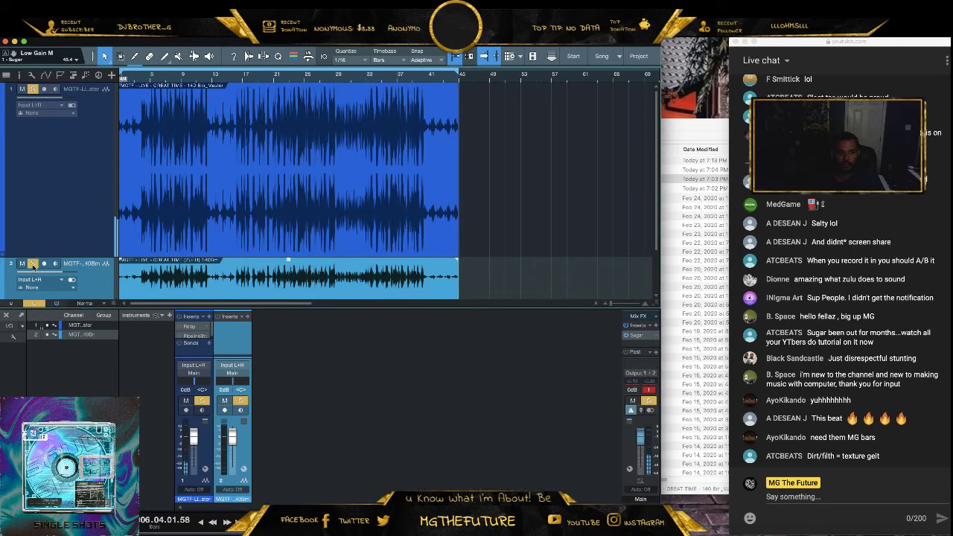
pyautogui.click(33, 89)
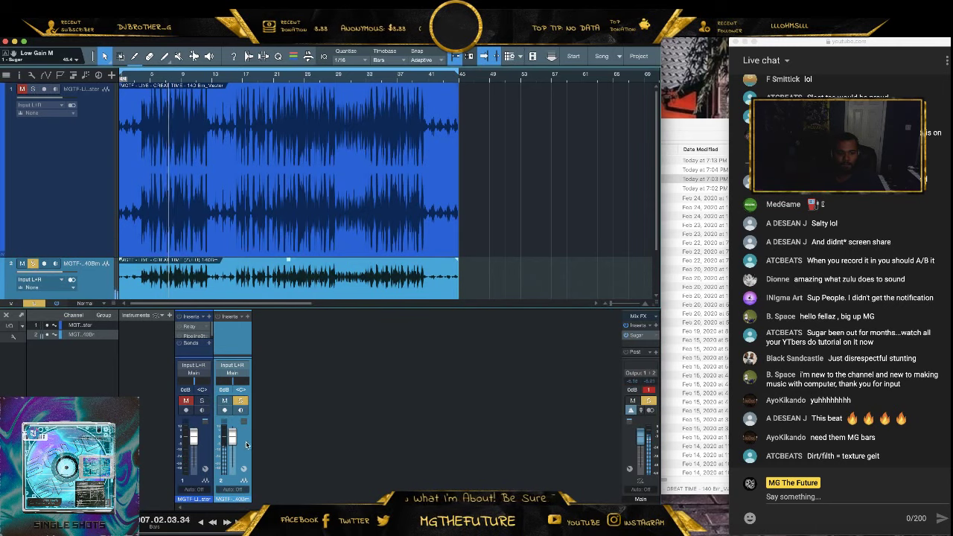
pyautogui.moveTo(194, 433); pyautogui.dragTo(193, 443)
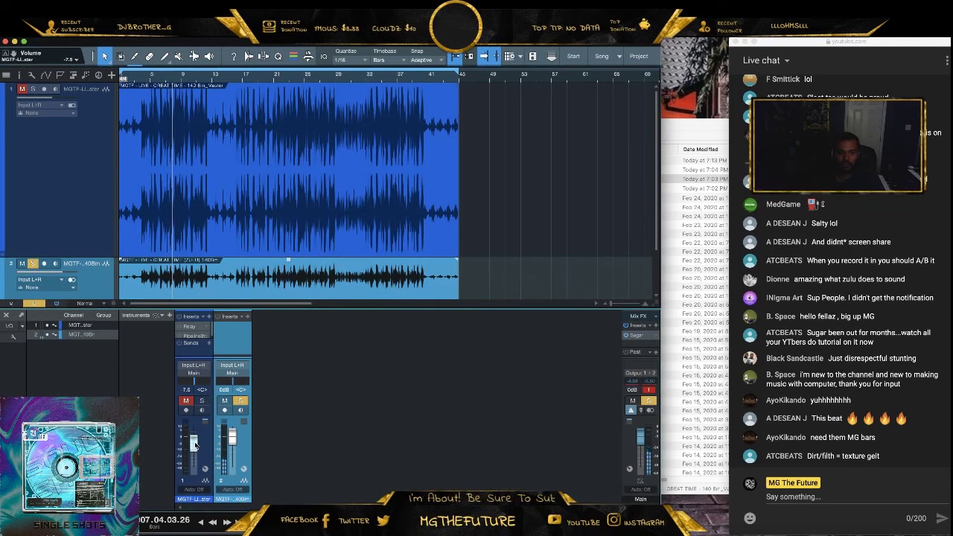
pyautogui.click(33, 264)
pyautogui.click(33, 88)
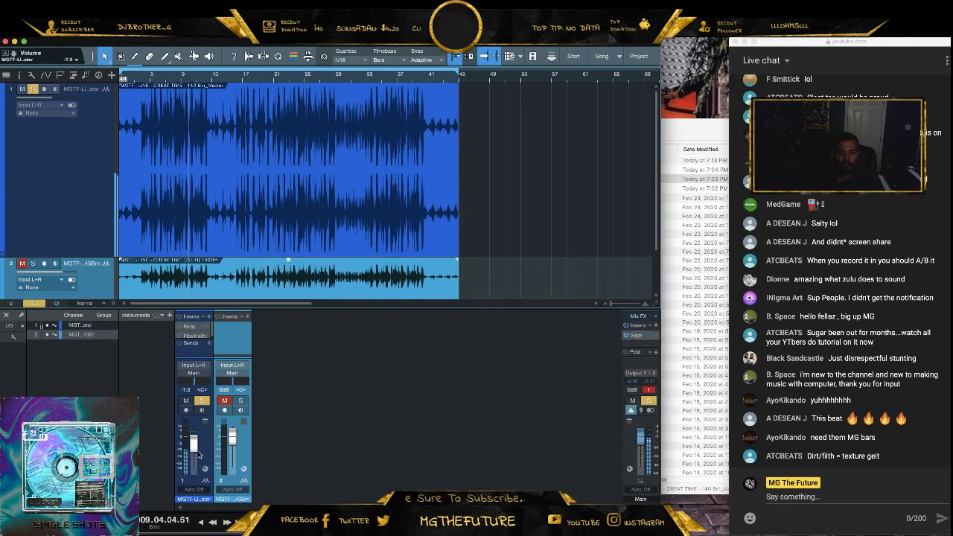
pyautogui.moveTo(200, 453); pyautogui.dragTo(198, 447)
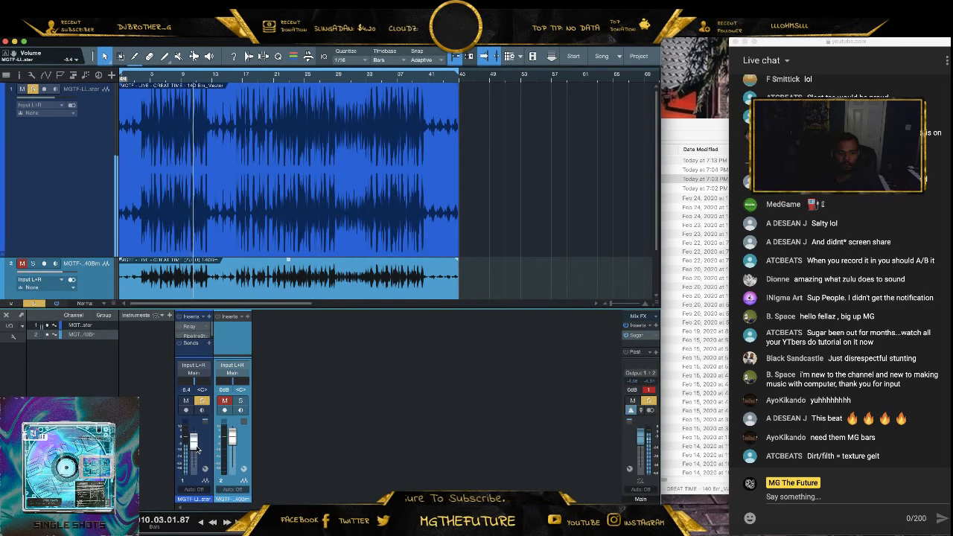
pyautogui.click(25, 267)
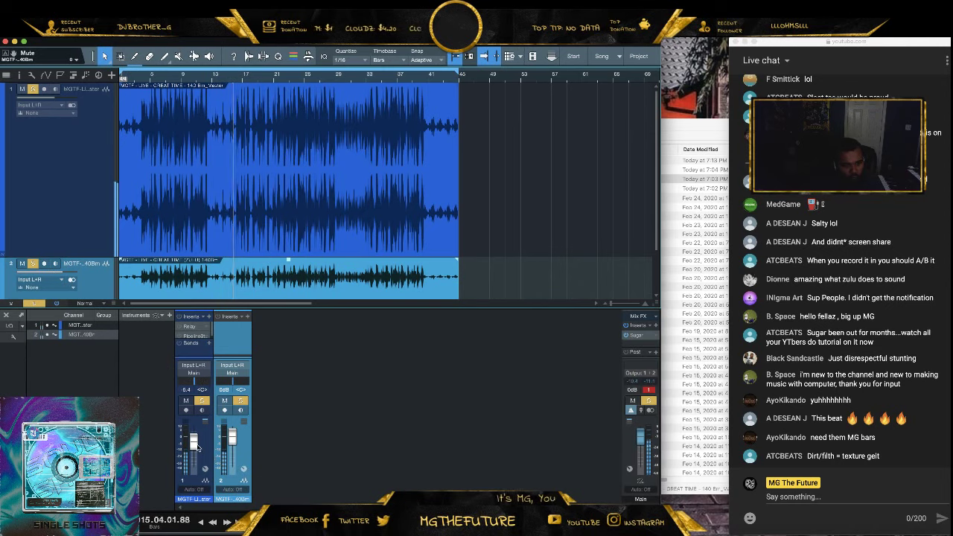
pyautogui.moveTo(194, 440); pyautogui.dragTo(195, 444)
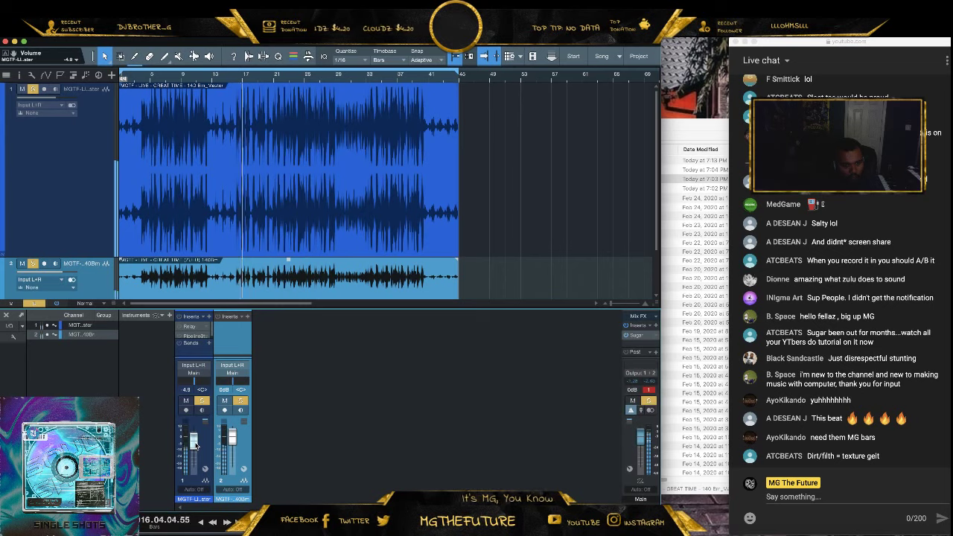
pyautogui.moveTo(195, 445); pyautogui.dragTo(195, 444)
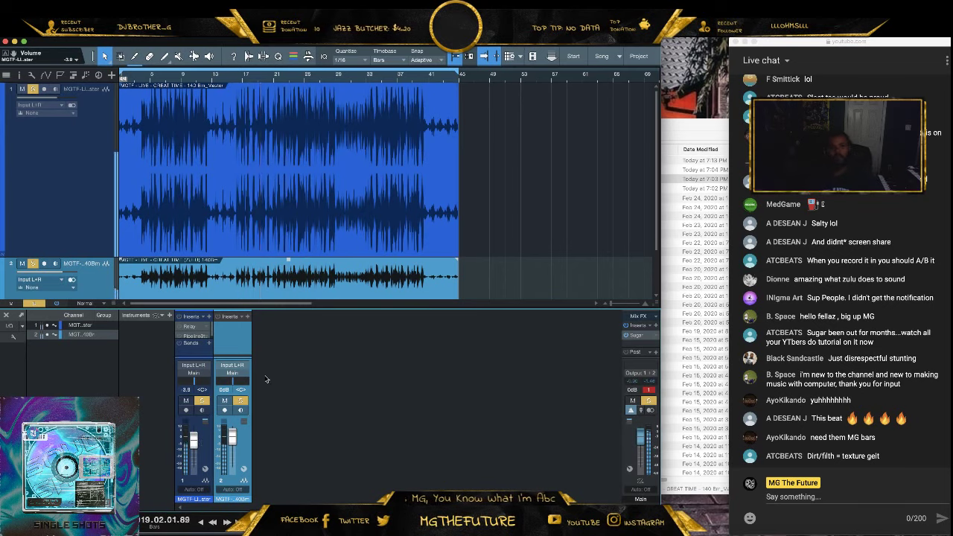
# Split the clips on both the original master and the ZULU mixdown tracks at bars 5, 9 and 13
pyautogui.press('5')
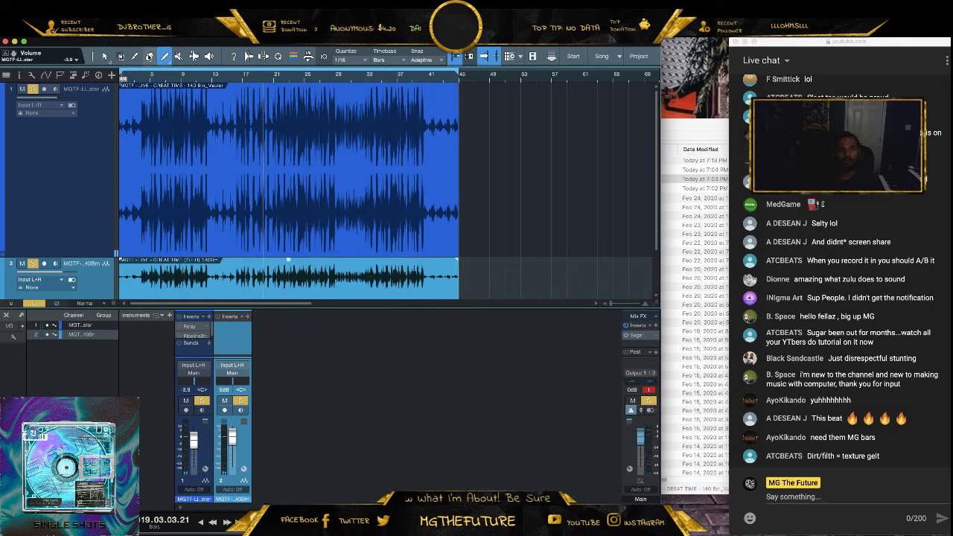
pyautogui.press('3')
pyautogui.click(150, 123)
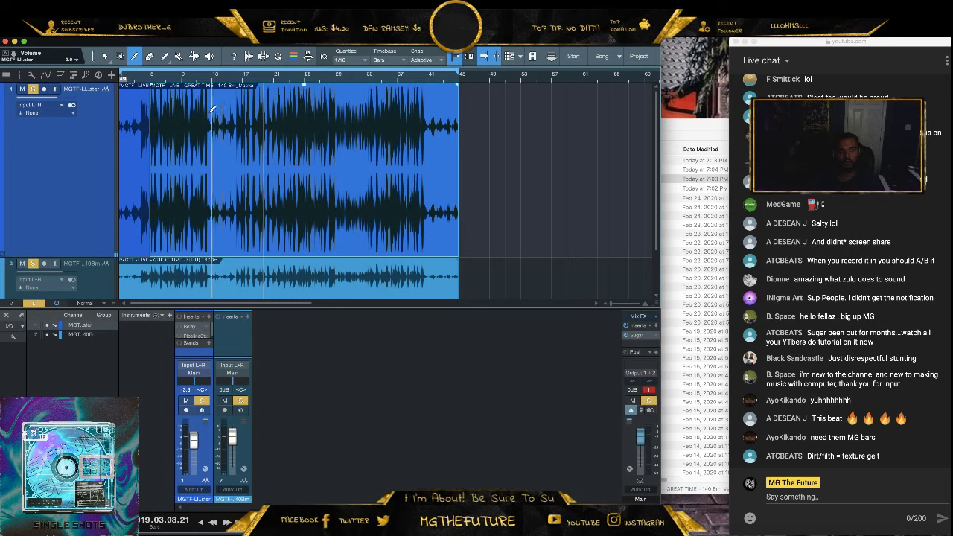
pyautogui.click(212, 111)
pyautogui.click(156, 268)
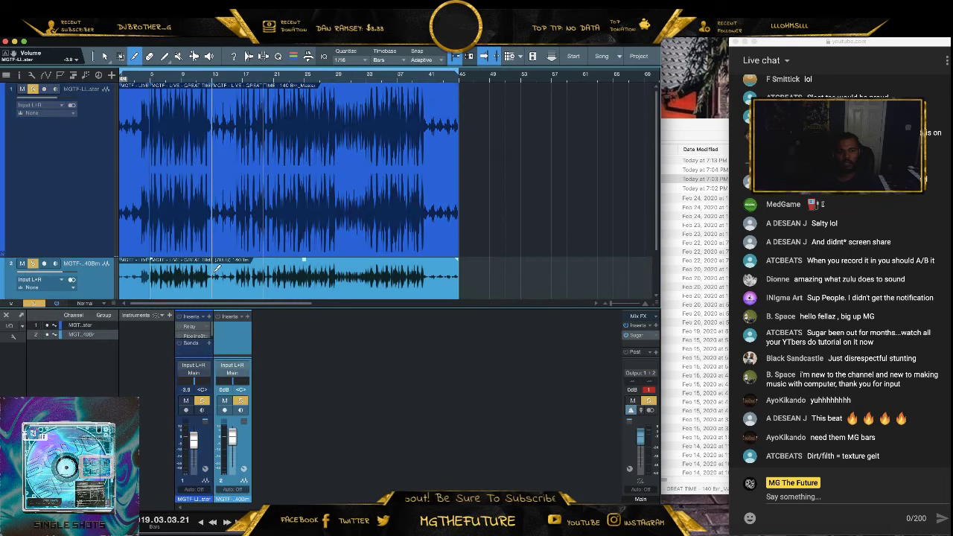
pyautogui.click(214, 270)
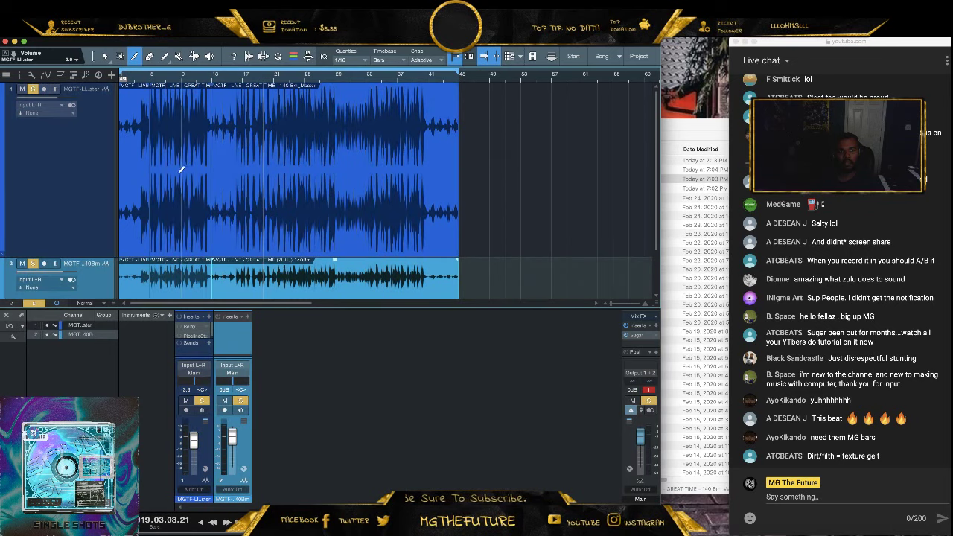
pyautogui.click(187, 179)
pyautogui.click(183, 277)
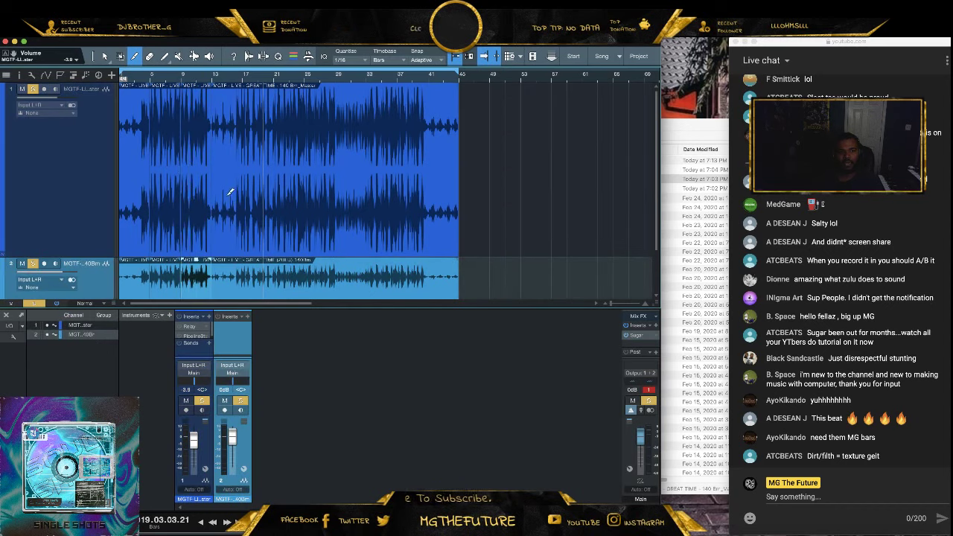
# Split the clips on both tracks at bars 16, 21, 25 and 29, and also at bar 3
pyautogui.click(237, 192)
pyautogui.click(237, 270)
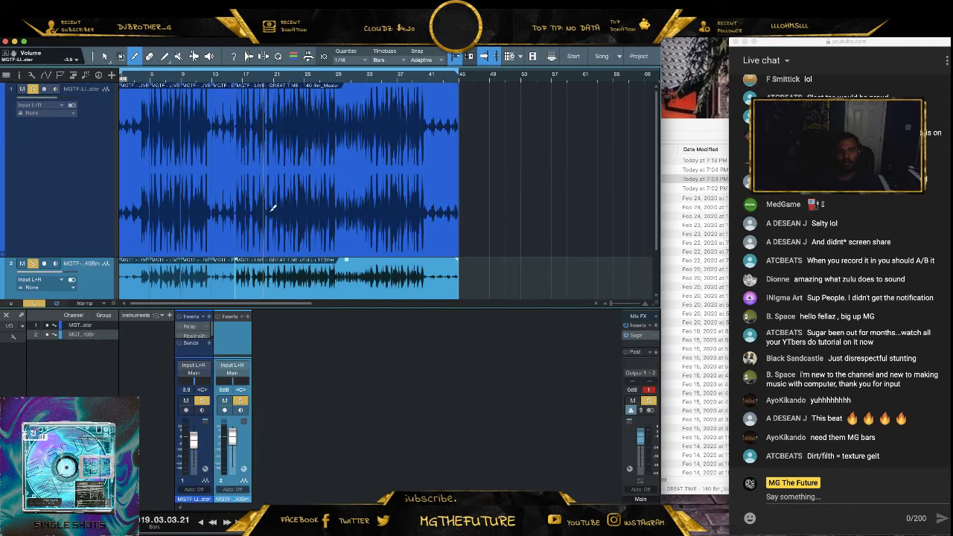
pyautogui.click(276, 202)
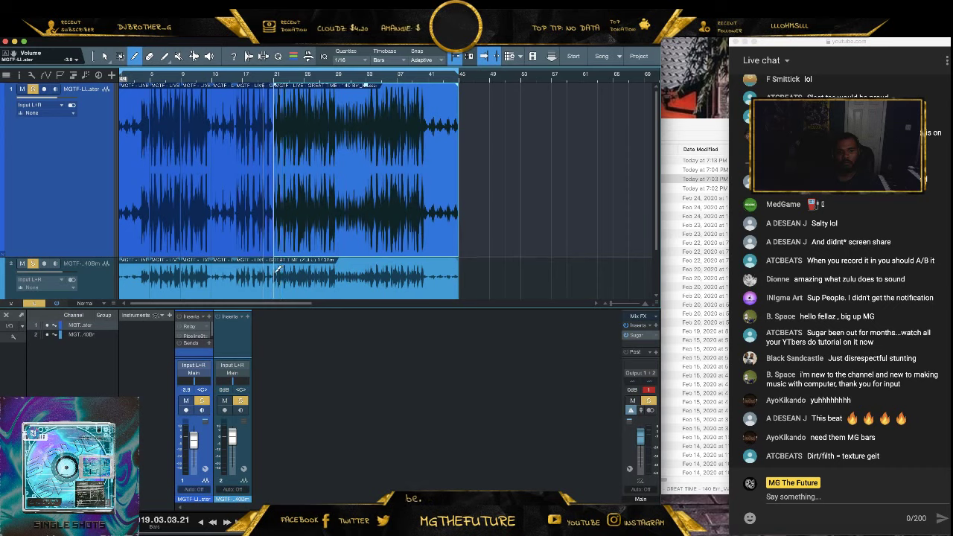
pyautogui.click(277, 271)
pyautogui.click(309, 185)
pyautogui.click(310, 272)
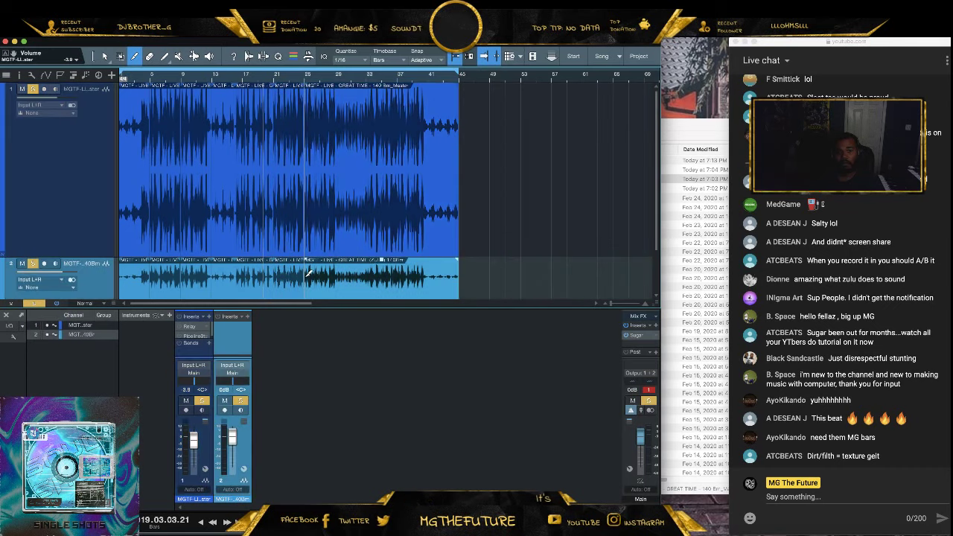
pyautogui.click(338, 186)
pyautogui.click(339, 272)
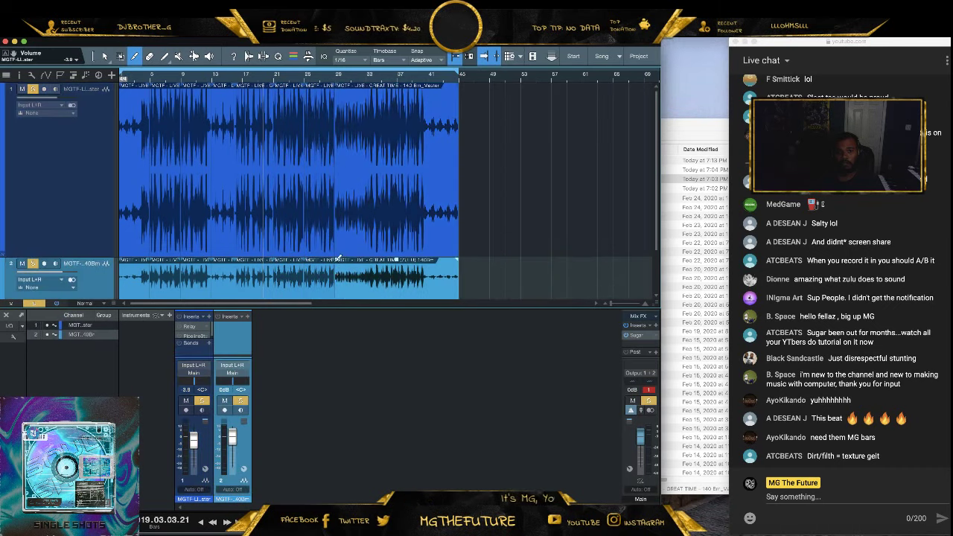
pyautogui.click(137, 145)
pyautogui.click(137, 271)
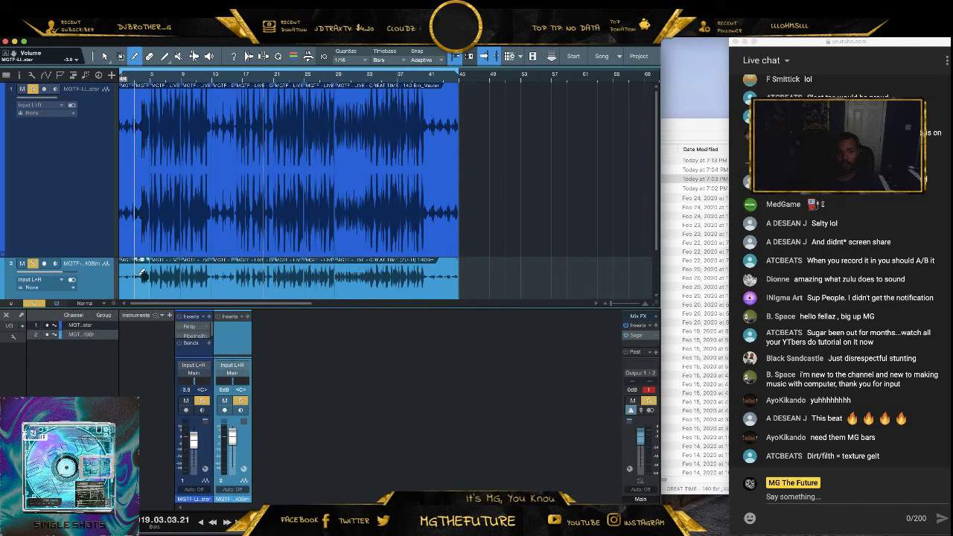
# Delete the original master's sections at bars 1–3, 5–9, 13–16 and 21–25
pyautogui.click(104, 58)
pyautogui.click(128, 196)
pyautogui.press('Delete')
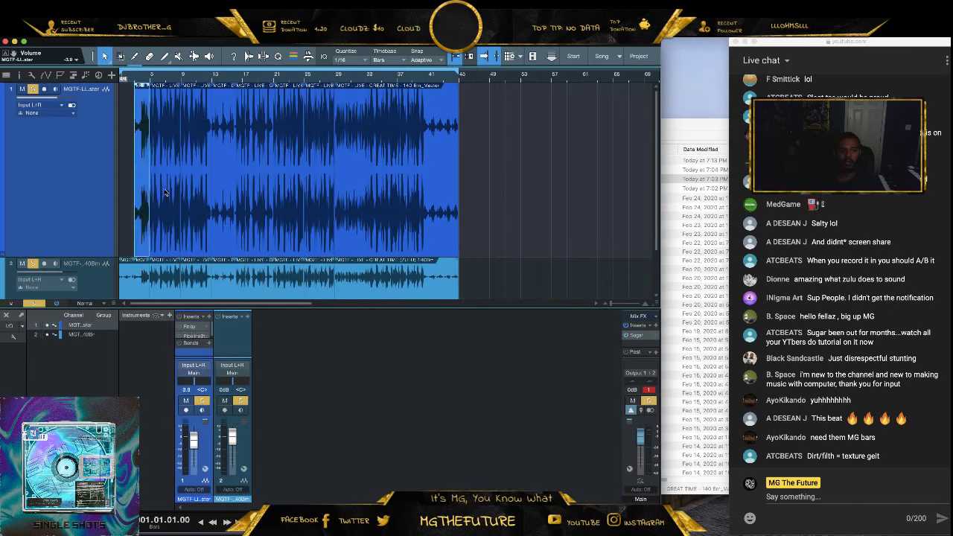
pyautogui.click(166, 198)
pyautogui.press('Delete')
pyautogui.click(218, 189)
pyautogui.press('Delete')
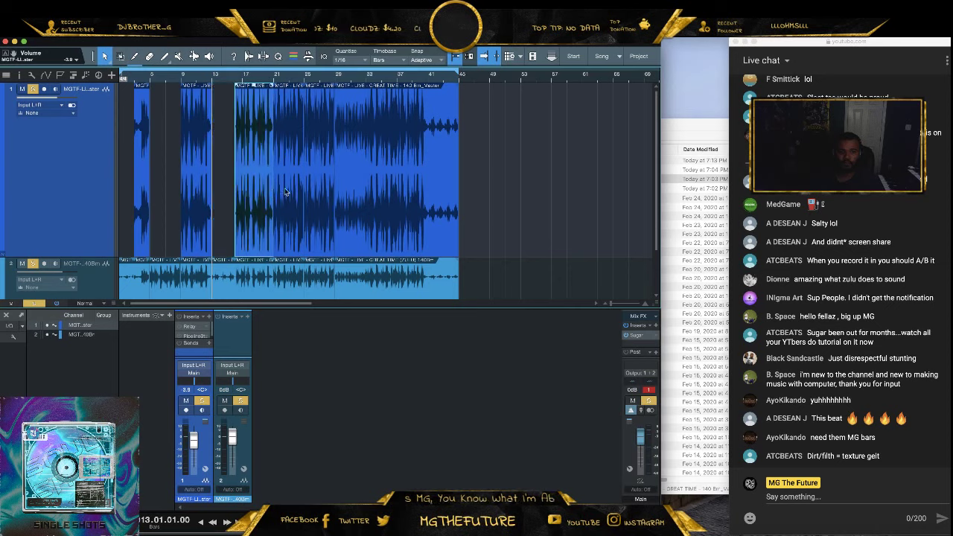
pyautogui.click(287, 192)
pyautogui.press('Delete')
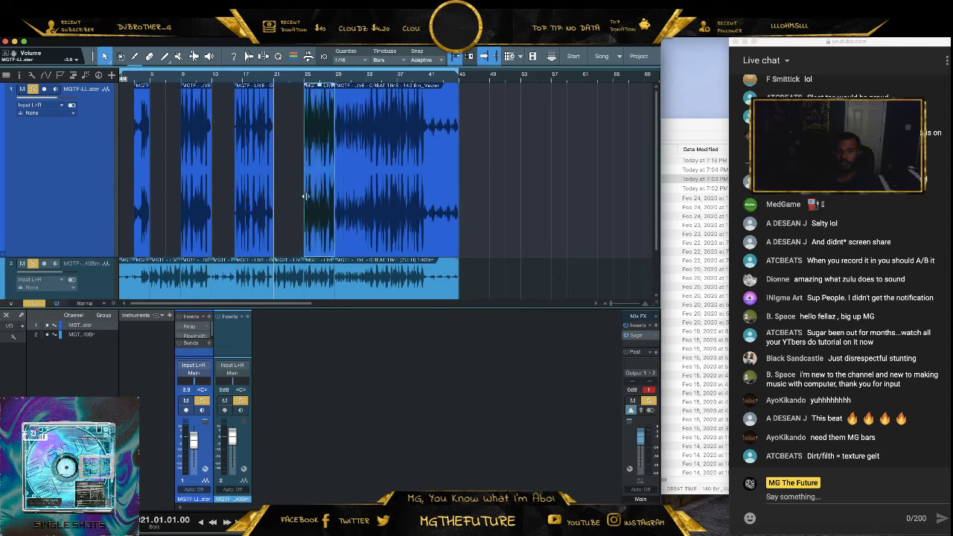
# Delete the ZULU mixdown's sections at bars 3–5, 9–13, 16–21 and 25–29, plus everything from bar 29 onward
pyautogui.click(145, 282)
pyautogui.press('Delete')
pyautogui.click(191, 279)
pyautogui.press('Delete')
pyautogui.click(254, 276)
pyautogui.press('Delete')
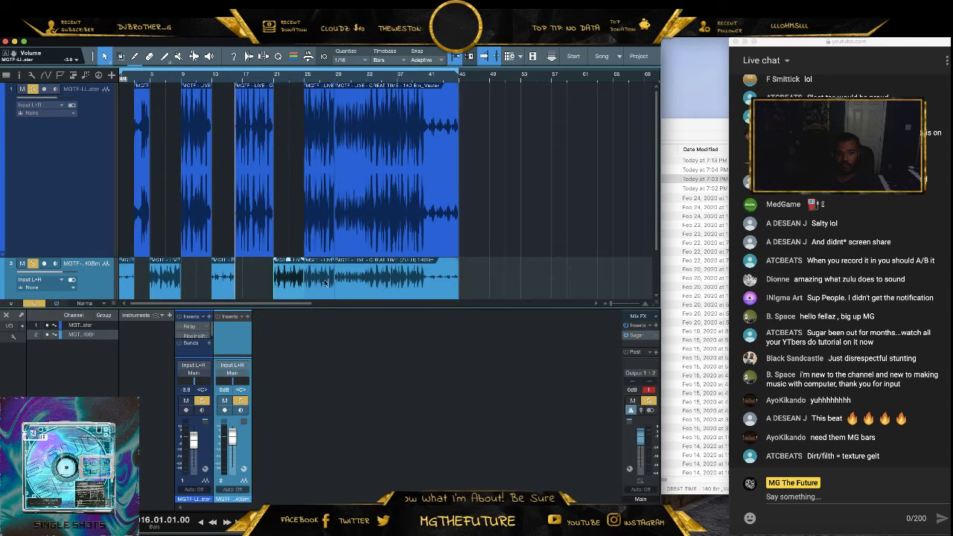
pyautogui.click(324, 281)
pyautogui.press('Delete')
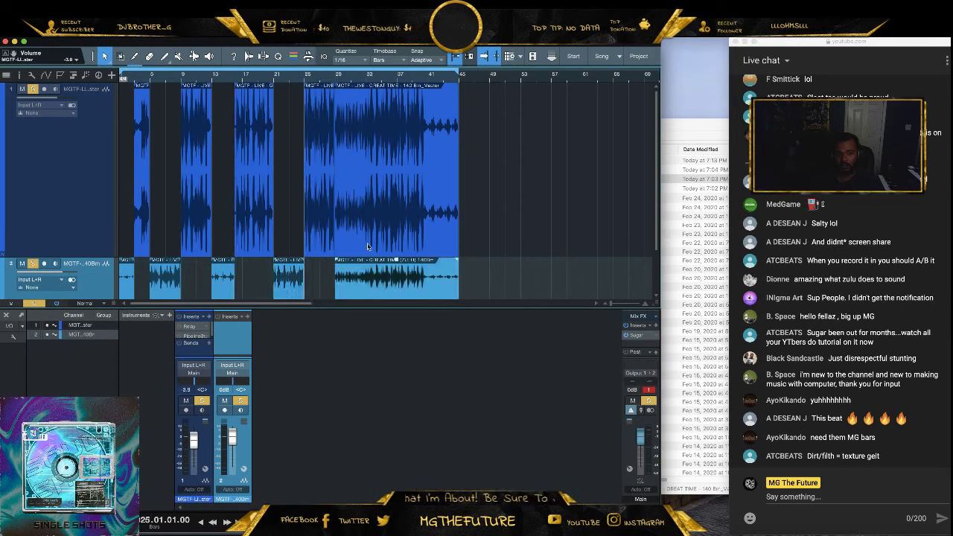
pyautogui.click(367, 285)
pyautogui.press('Delete')
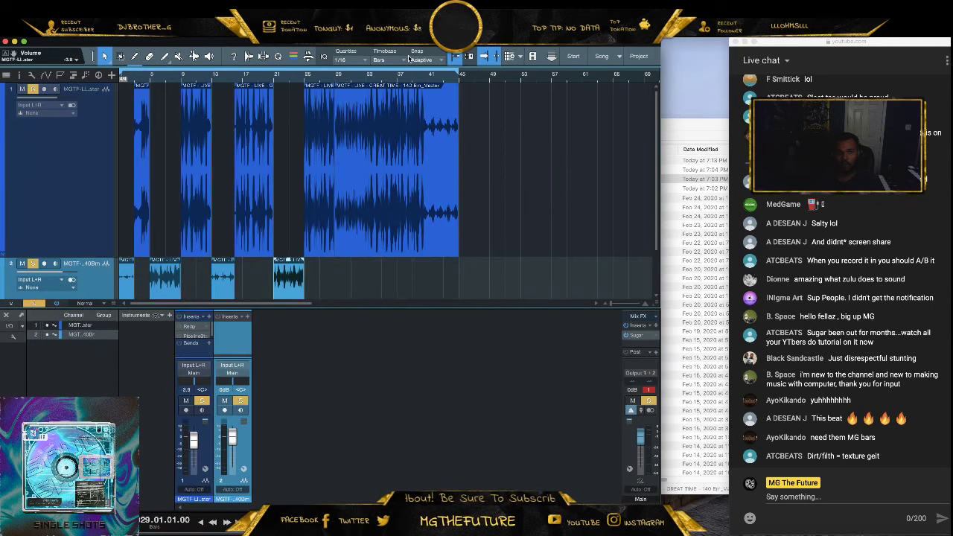
# Shorten the loop range to end at bar 29 and play the alternating sections from bar 1 with both tracks unsoloed
pyautogui.moveTo(457, 73); pyautogui.dragTo(334, 73)
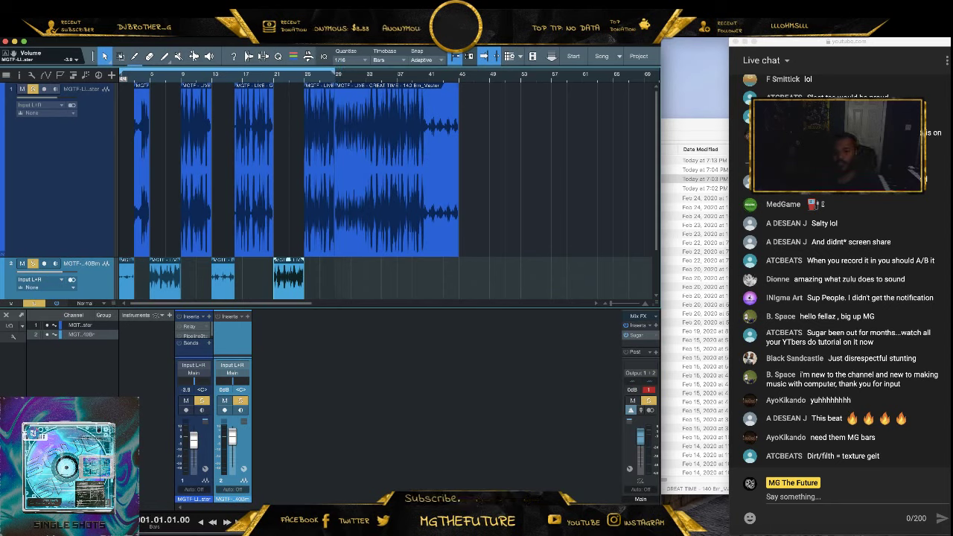
pyautogui.click(240, 401)
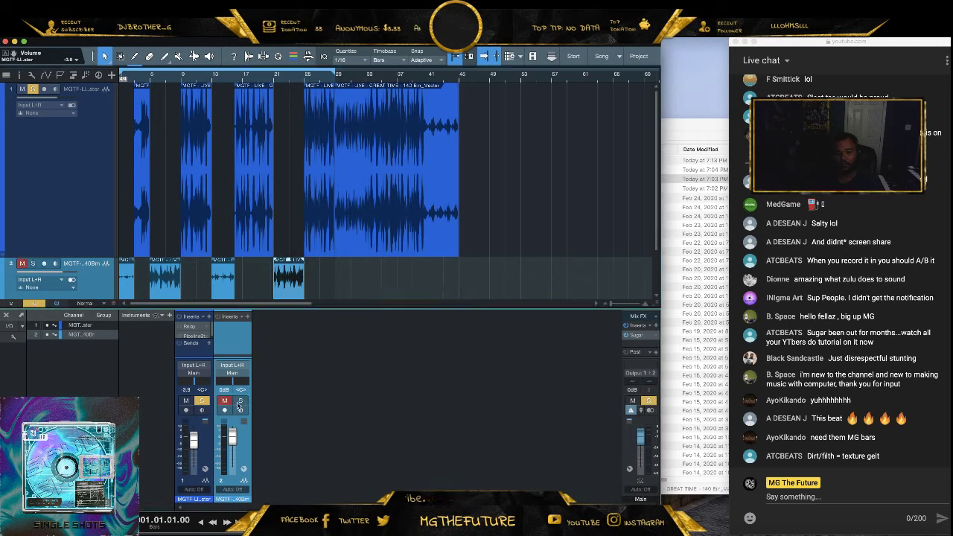
pyautogui.click(202, 401)
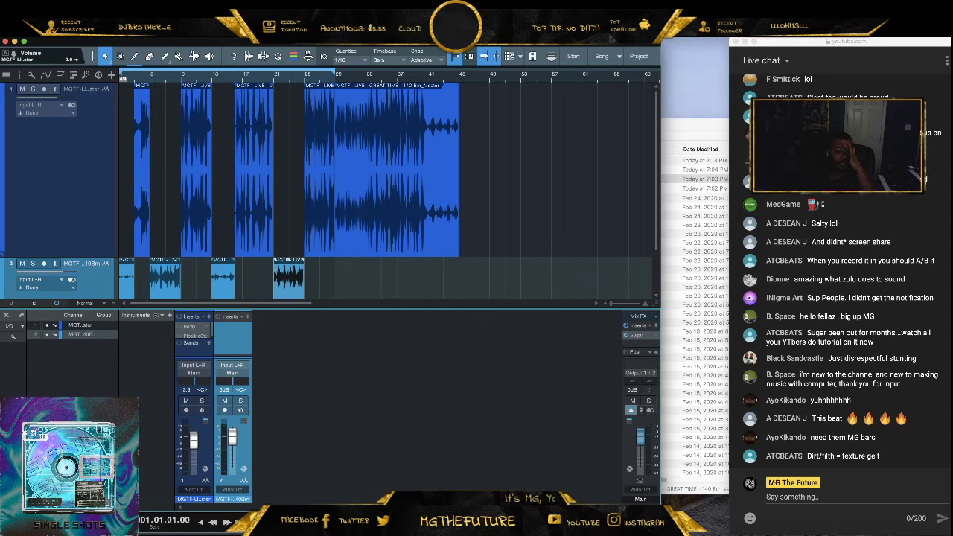
pyautogui.press('space')
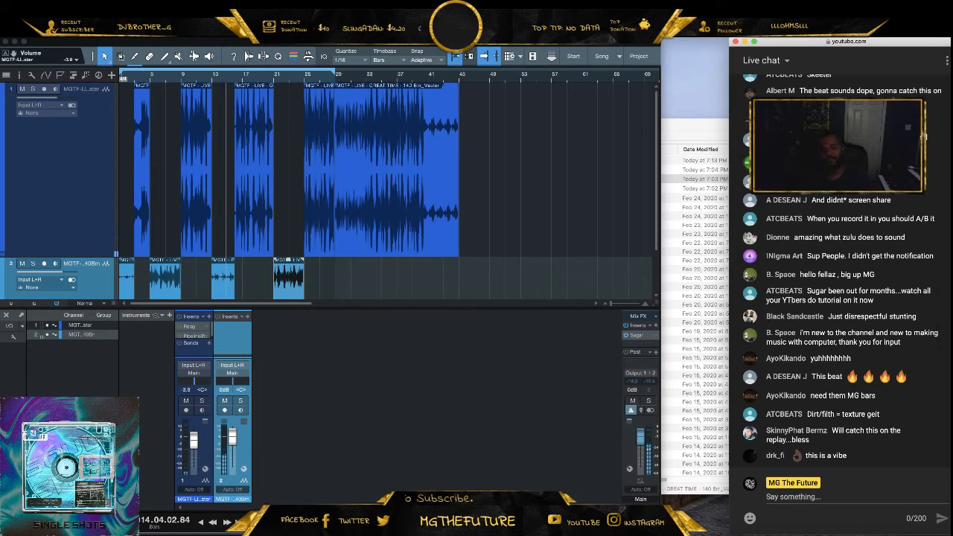
# Close the song and open the MGTF - LIVE - GREAT TIME (ZULU) 140Bm.wav mixdown from the 02 February 2020 folder in Finder
pyautogui.click(5, 41)
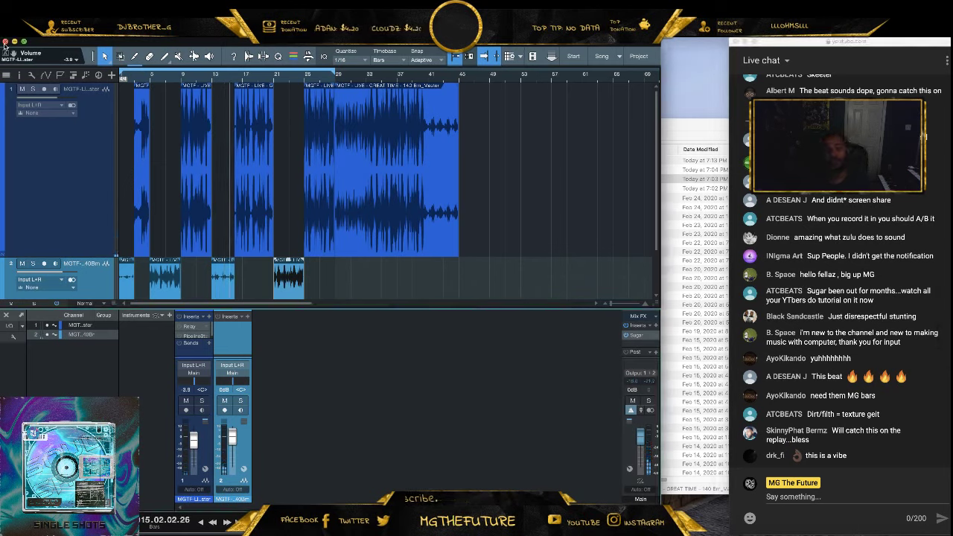
pyautogui.click(449, 203)
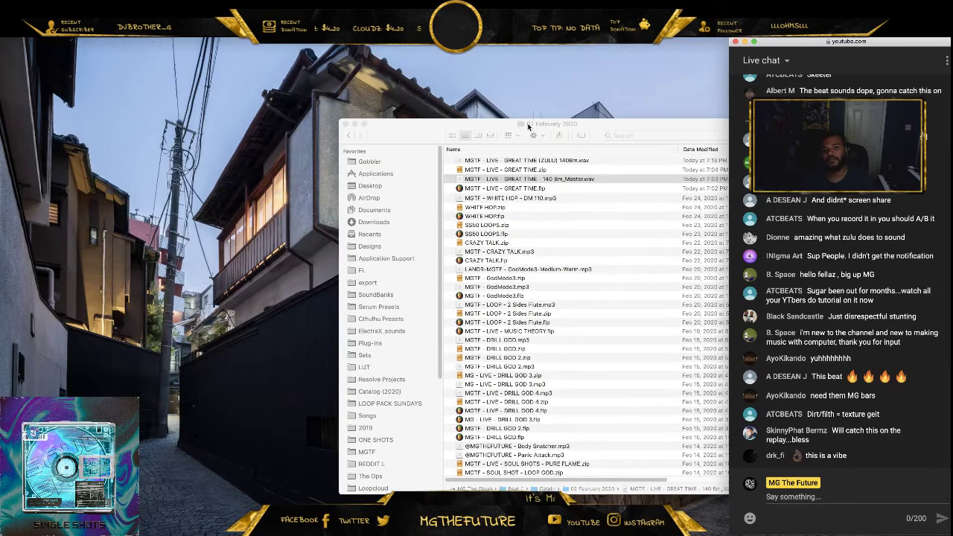
pyautogui.moveTo(528, 127); pyautogui.dragTo(338, 44)
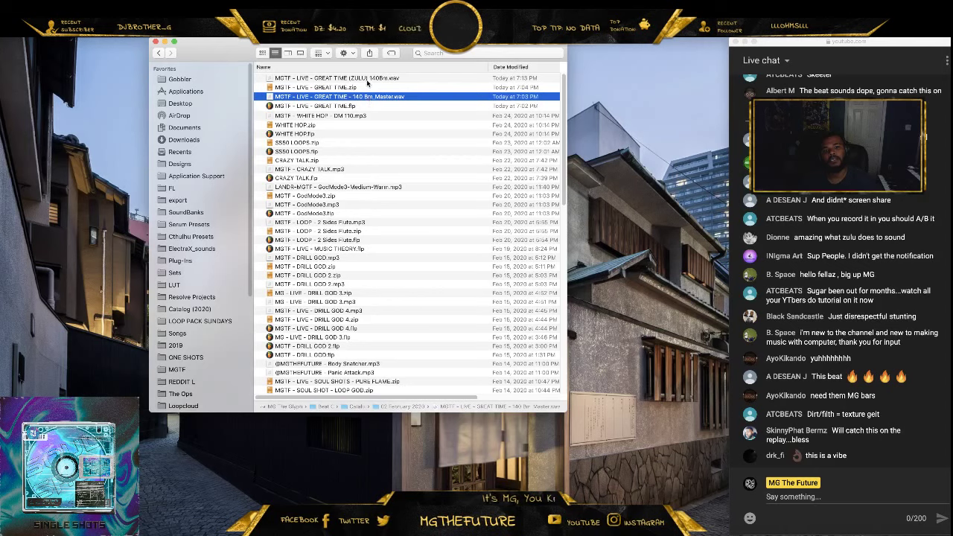
pyautogui.click(368, 81)
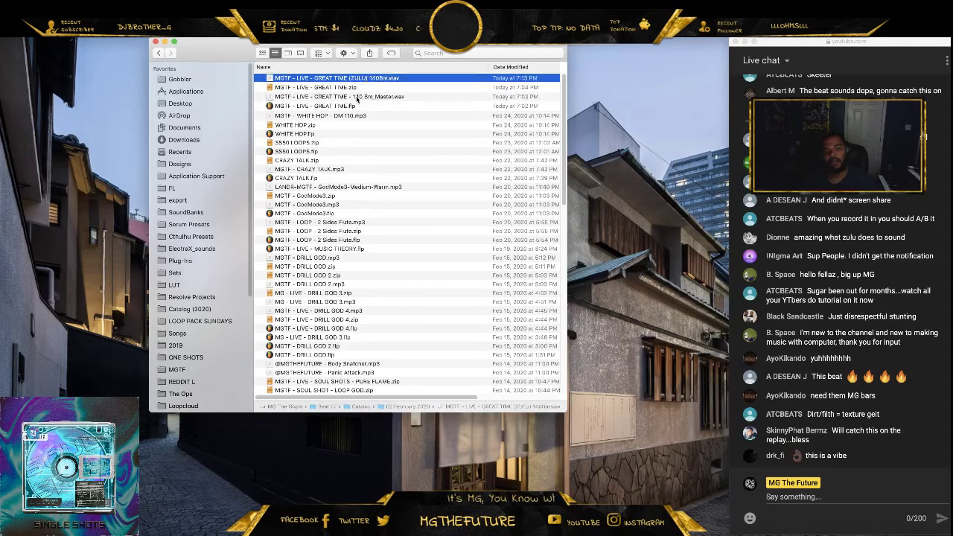
pyautogui.doubleClick(370, 79)
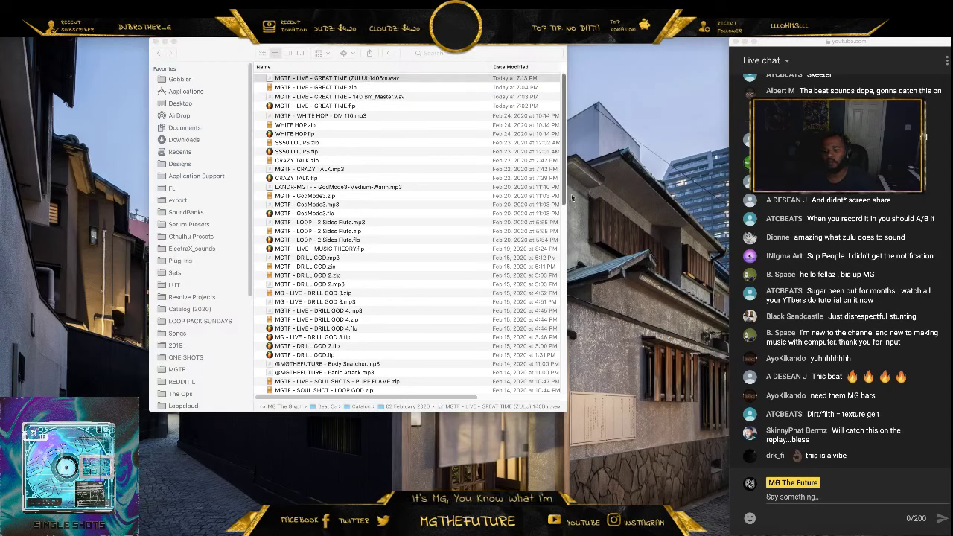
# Switch from the live chat window to the browser window showing the YouTube live stream page
pyautogui.click(862, 282)
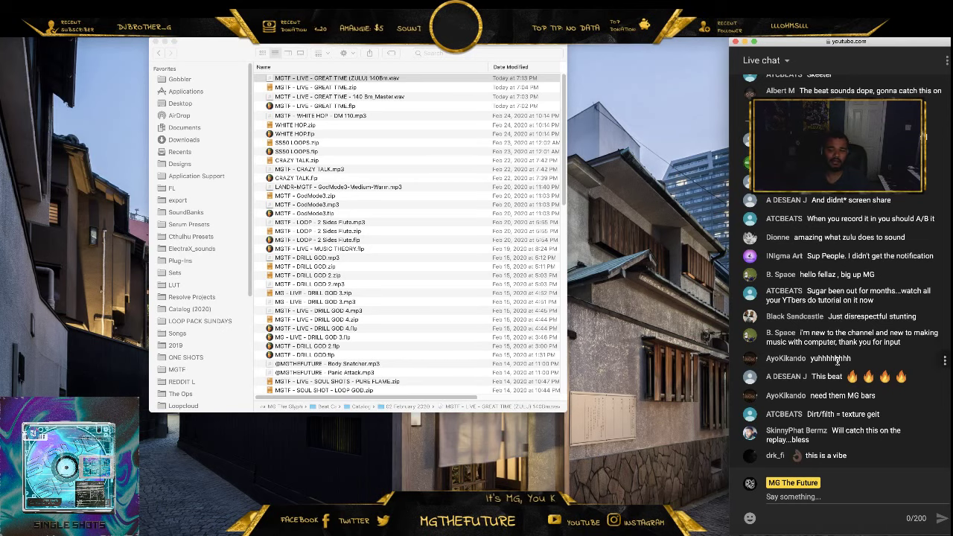
pyautogui.click(822, 534)
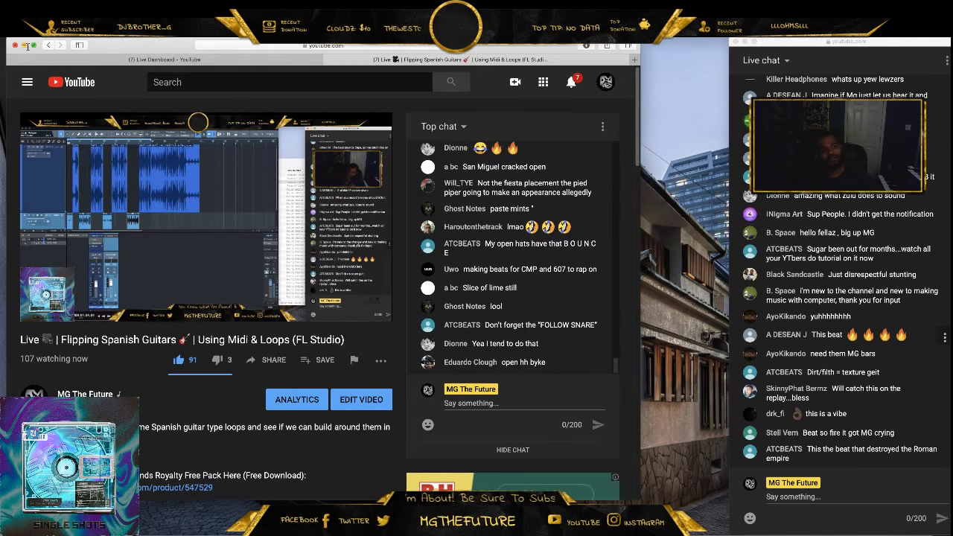
# Minimize the live stream page, pause the mixdown in iTunes, and close the iTunes and Finder windows
pyautogui.press('super+m')
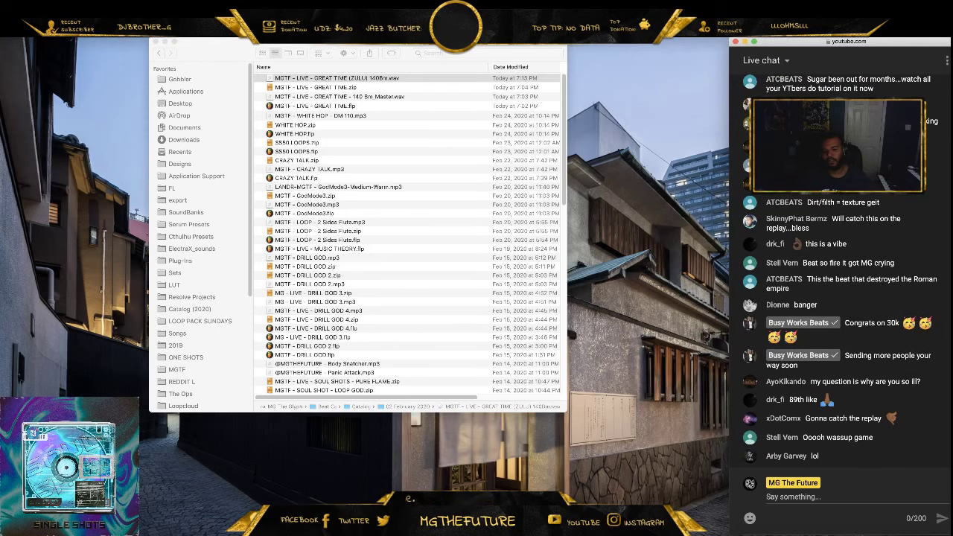
pyautogui.press('super+Tab')
pyautogui.click(331, 94)
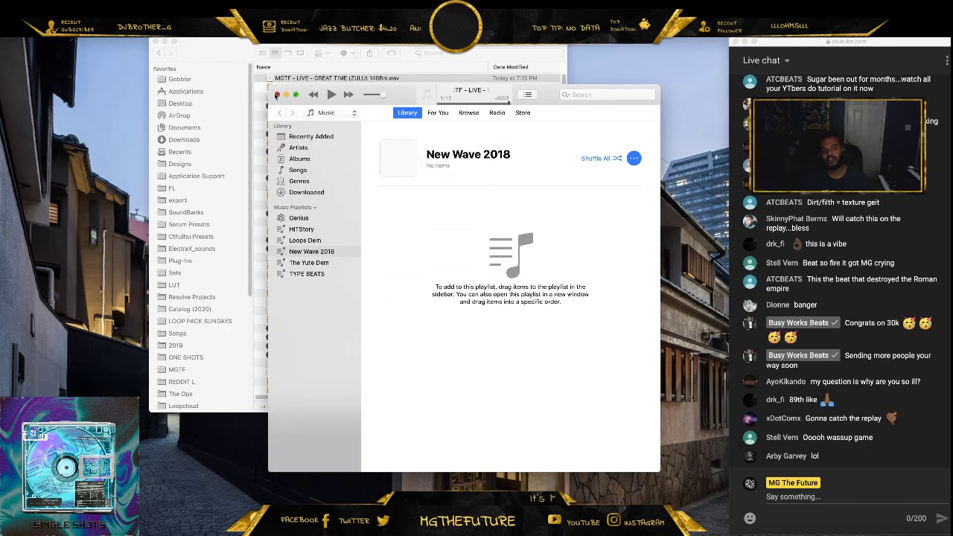
pyautogui.click(276, 94)
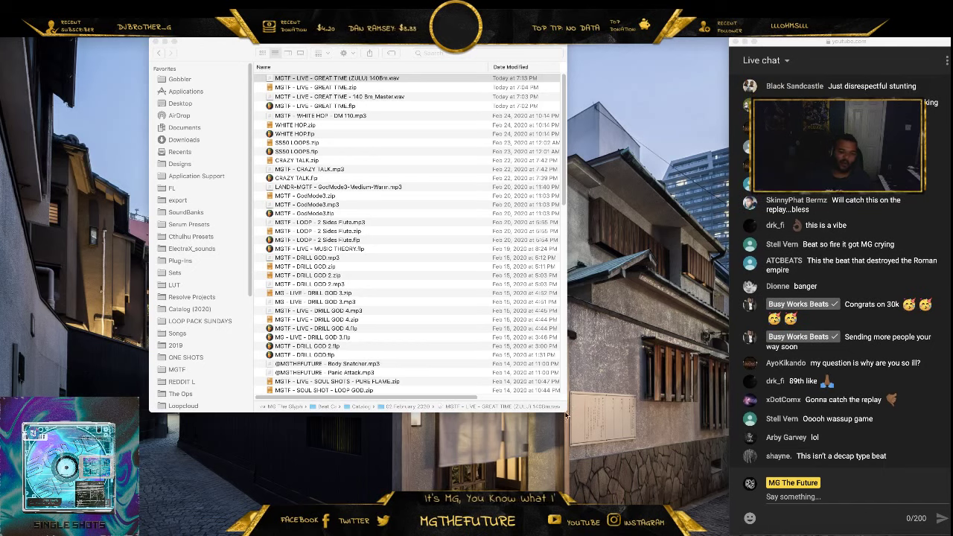
pyautogui.moveTo(566, 412); pyautogui.dragTo(575, 527)
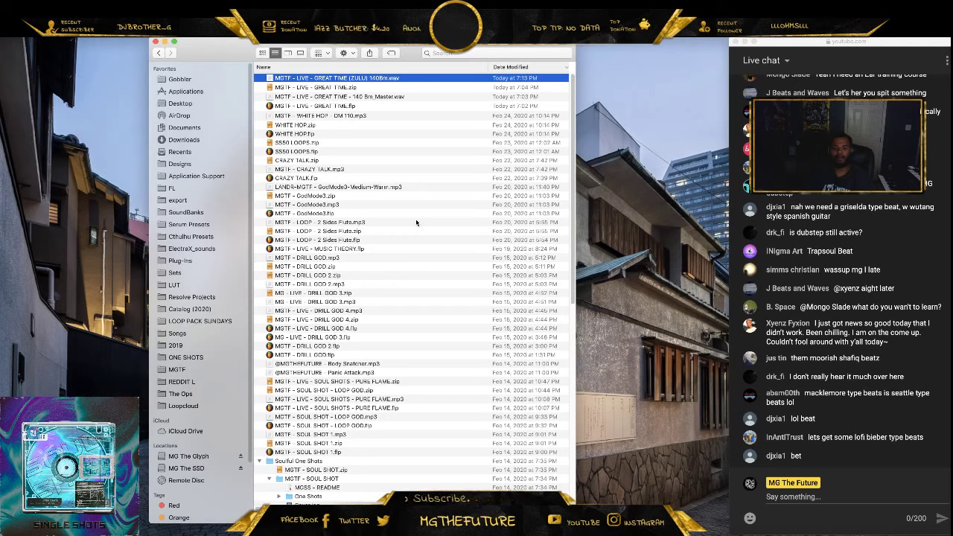
pyautogui.click(155, 41)
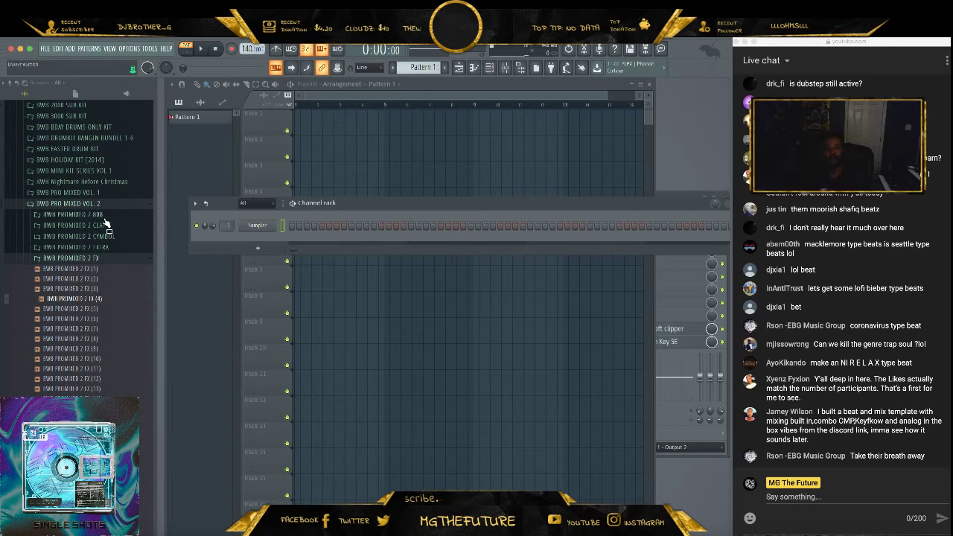
# Switch to FL Studio and collapse the BWB PRO MIXED and BWB KITZ folders in the sample browser
pyautogui.click(98, 194)
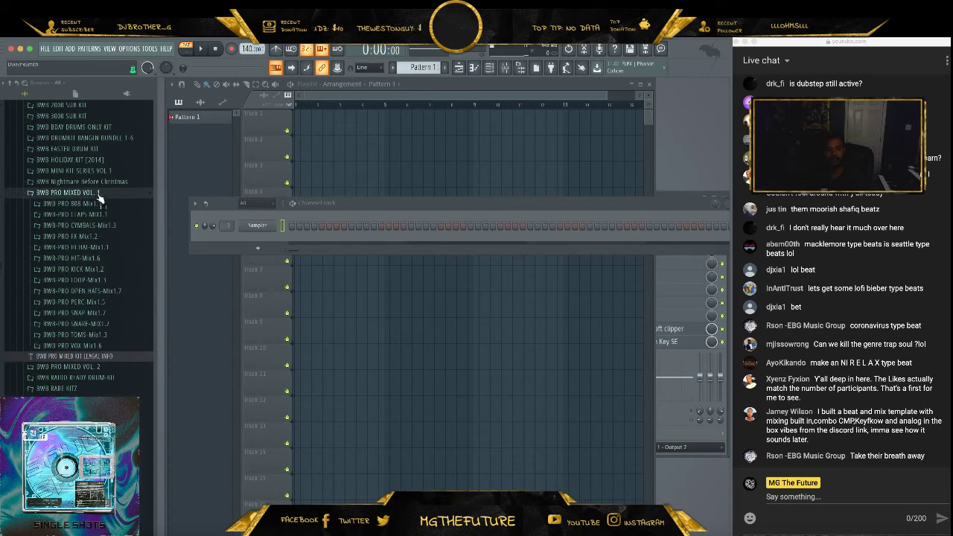
pyautogui.click(99, 195)
pyautogui.click(99, 204)
pyautogui.scroll(5, 103, 212)
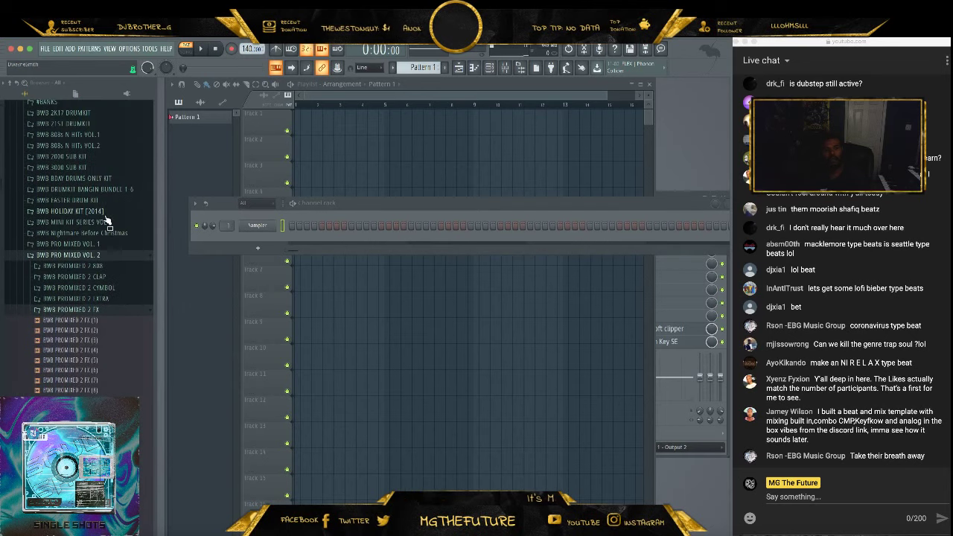
pyautogui.scroll(5, 109, 261)
pyautogui.click(111, 266)
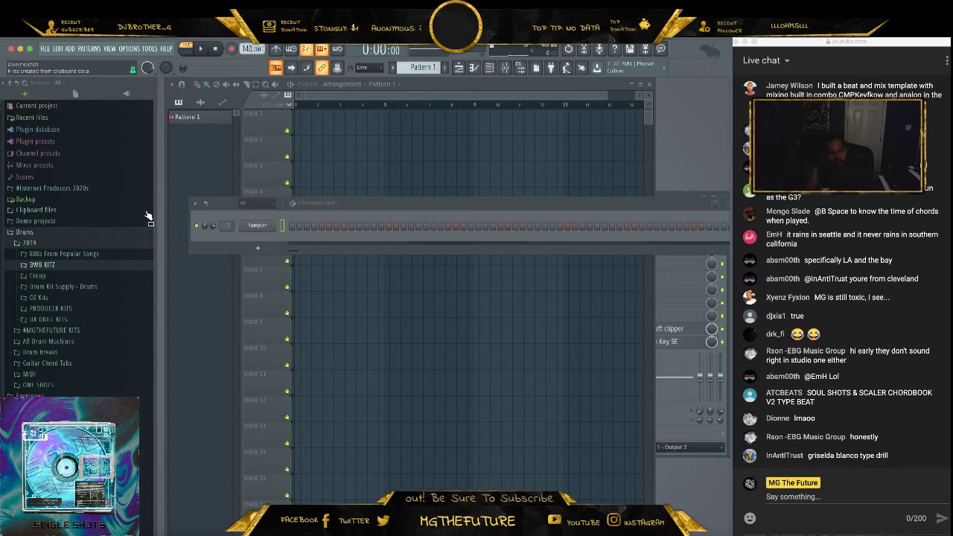
# Open the Spanish Guitars folder under Guitar Type Beats and audition its loops, including #7 140bpm, #6 123bpm, #10 115bpm and #4 105bpm
pyautogui.click(42, 407)
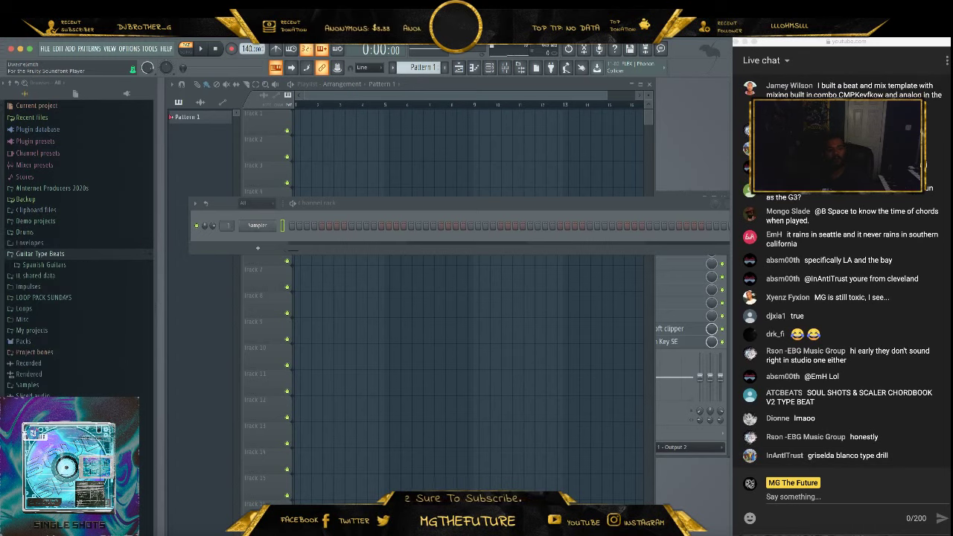
pyautogui.click(65, 267)
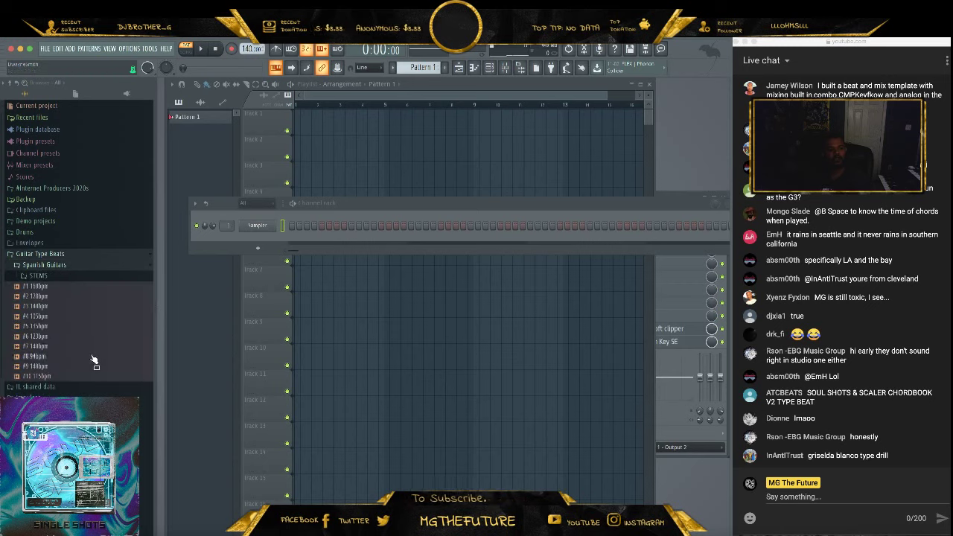
pyautogui.click(93, 356)
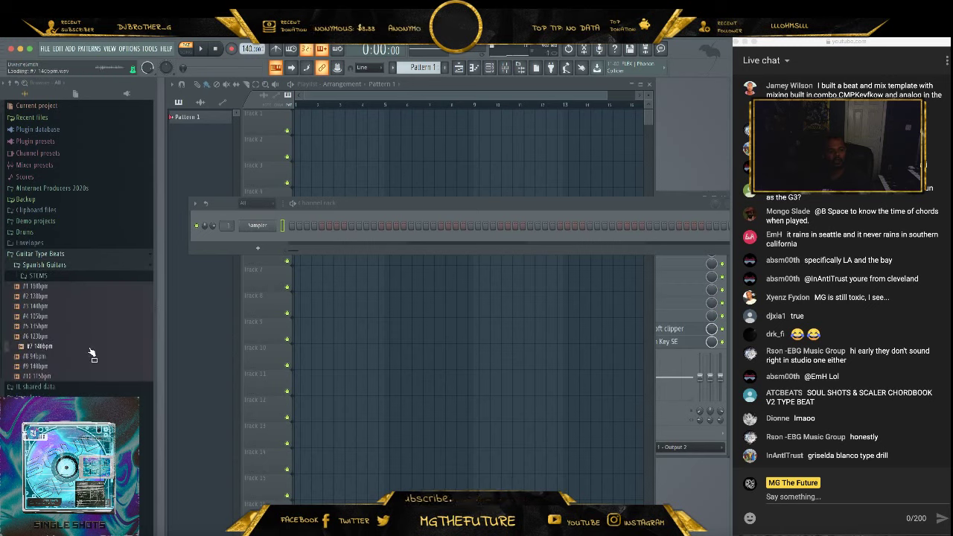
pyautogui.click(86, 340)
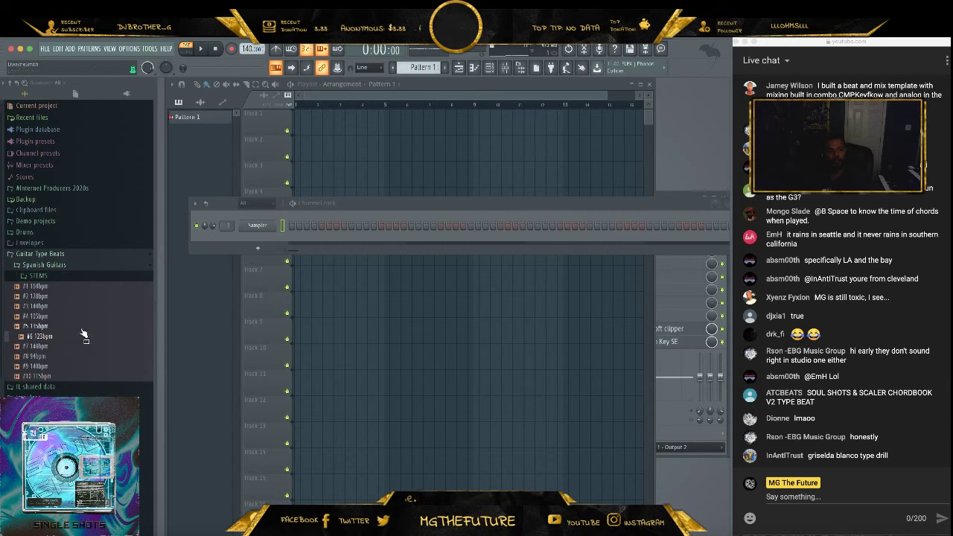
pyautogui.press('Up')
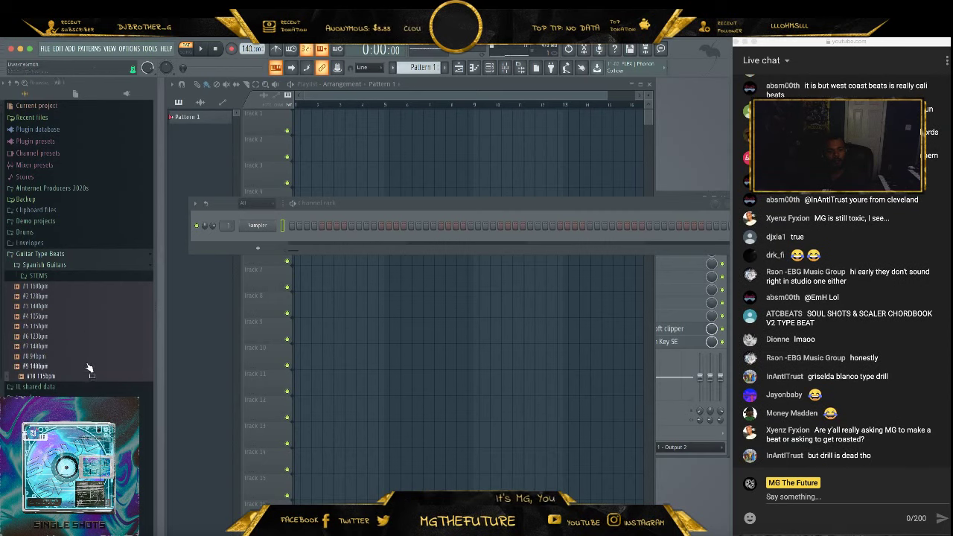
pyautogui.click(87, 366)
pyautogui.click(84, 376)
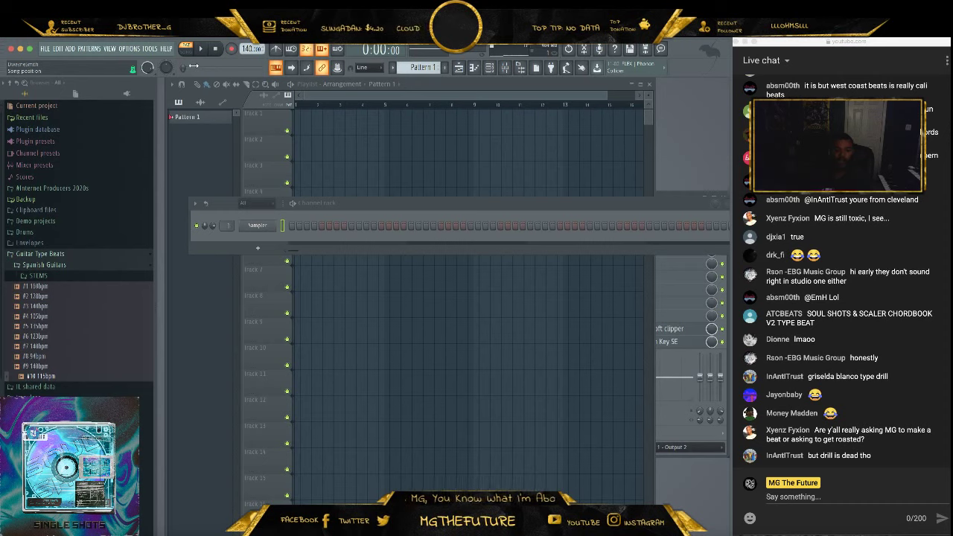
pyautogui.click(96, 319)
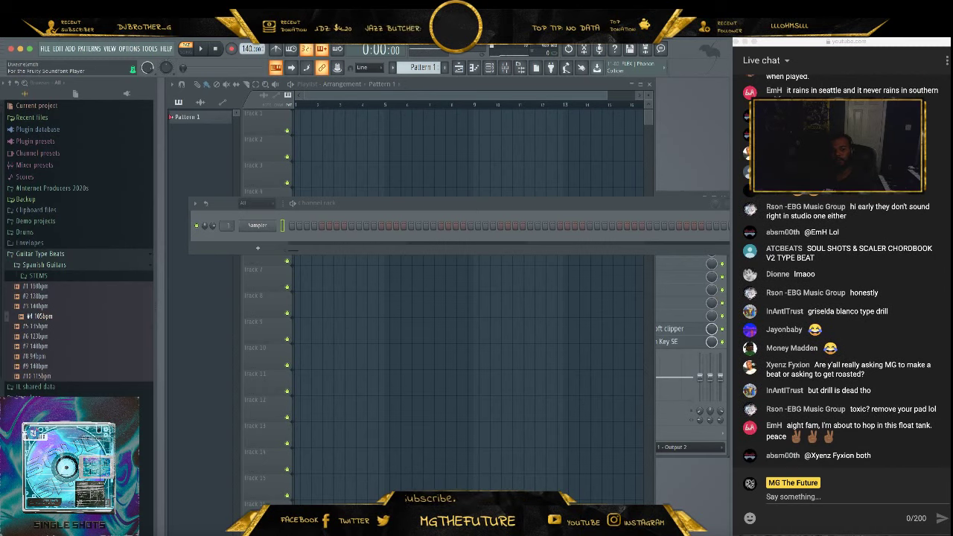
# Open the 02 February 2020 folder of Catalog (2020) in Finder and play LANDR-MGTF - THAT VIBE-Medium-Balanced.mp3
pyautogui.click(246, 523)
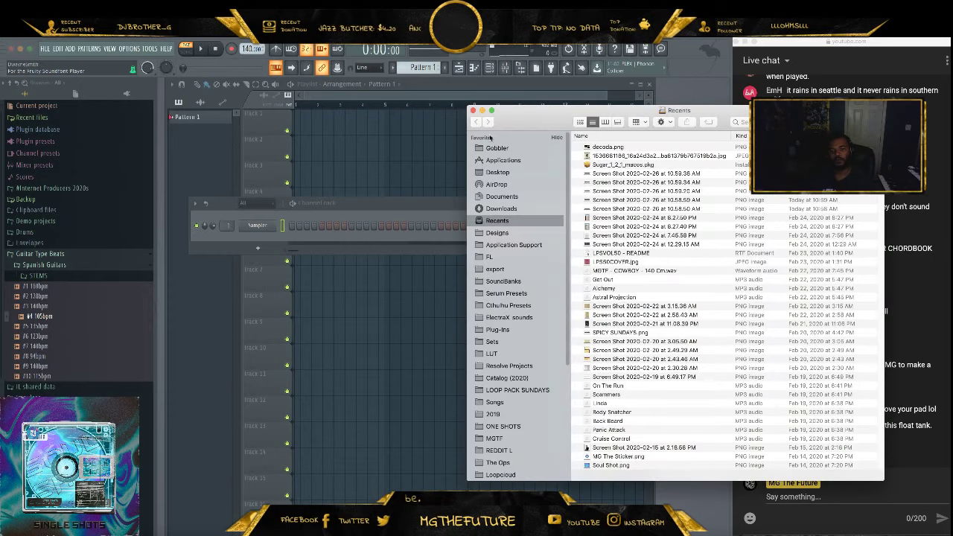
pyautogui.moveTo(514, 112); pyautogui.dragTo(254, 76)
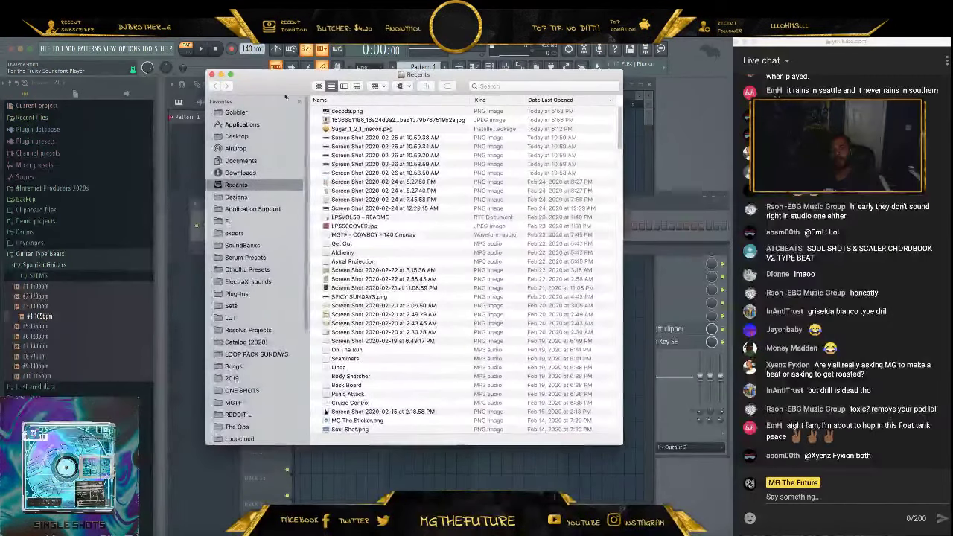
pyautogui.click(241, 342)
pyautogui.click(362, 129)
pyautogui.doubleClick(362, 121)
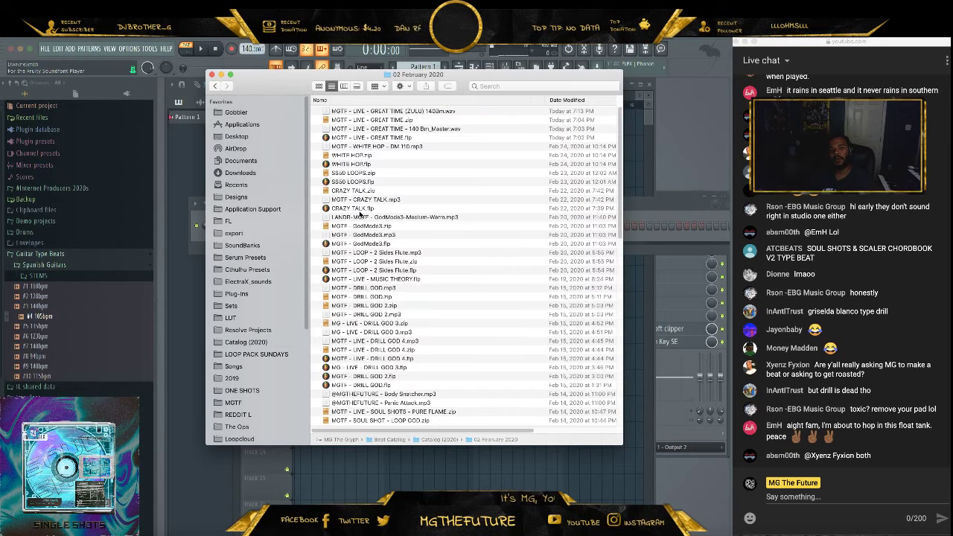
pyautogui.scroll(-5, 376, 227)
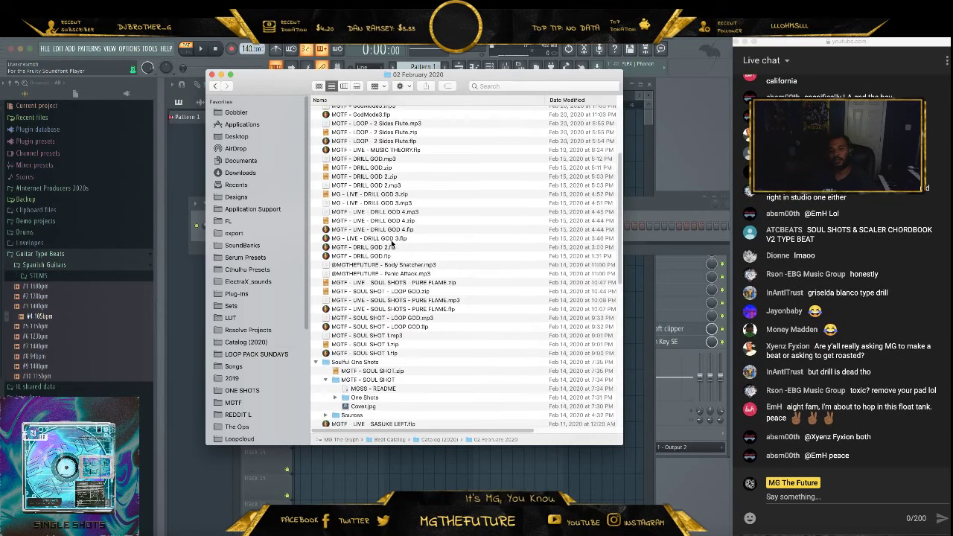
pyautogui.scroll(-10, 392, 244)
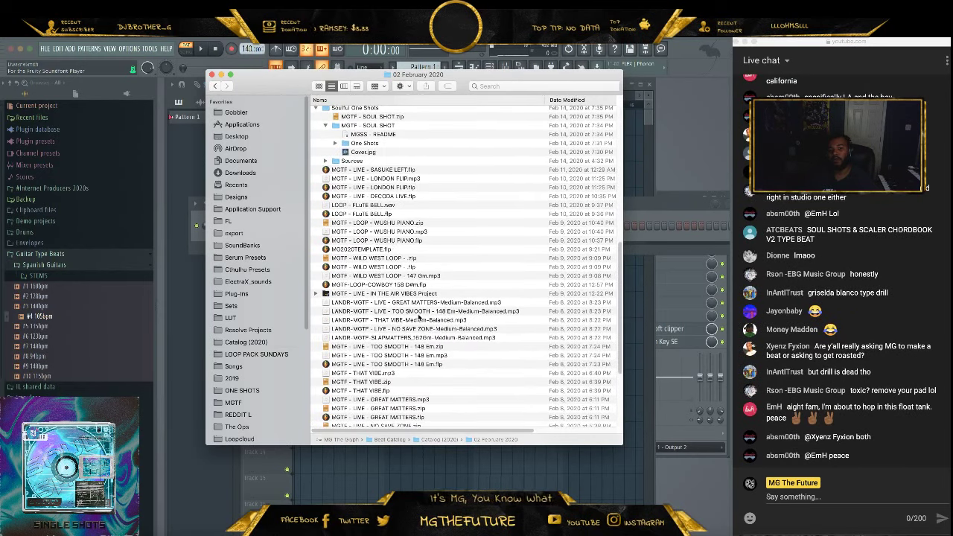
pyautogui.click(419, 312)
pyautogui.click(421, 320)
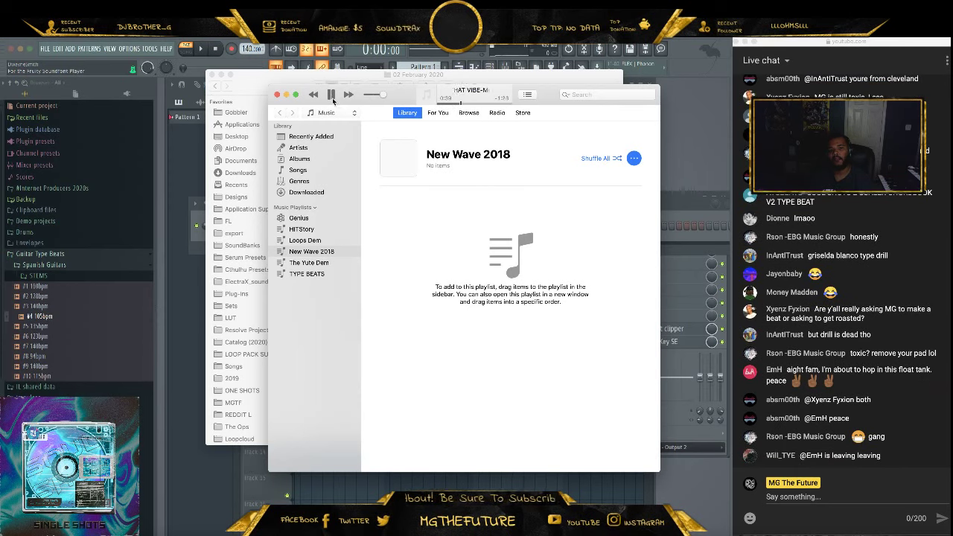
# Back in FL Studio, place the #4 105bpm loop at bar 1 of playlist Track 1 and set the project tempo to 105 BPM
pyautogui.click(60, 320)
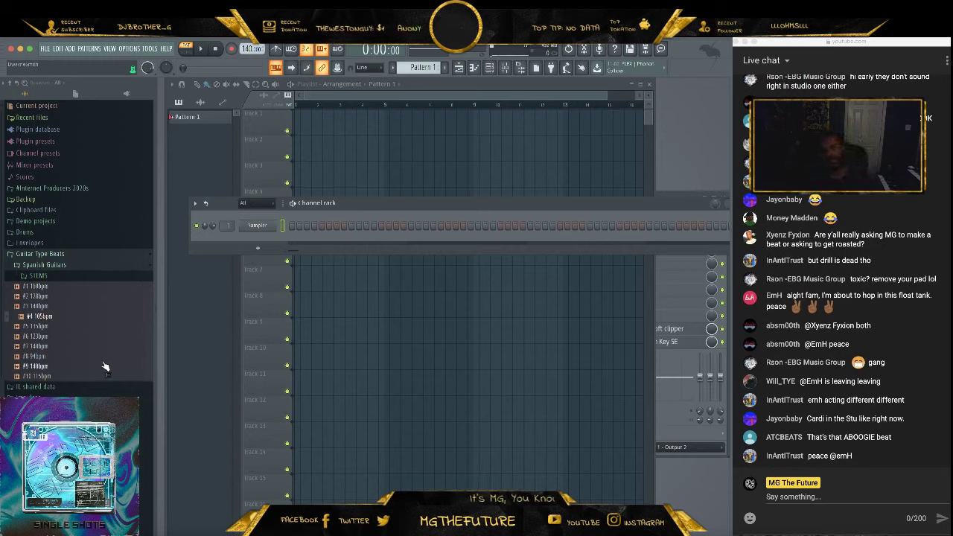
pyautogui.moveTo(328, 179); pyautogui.dragTo(372, 111)
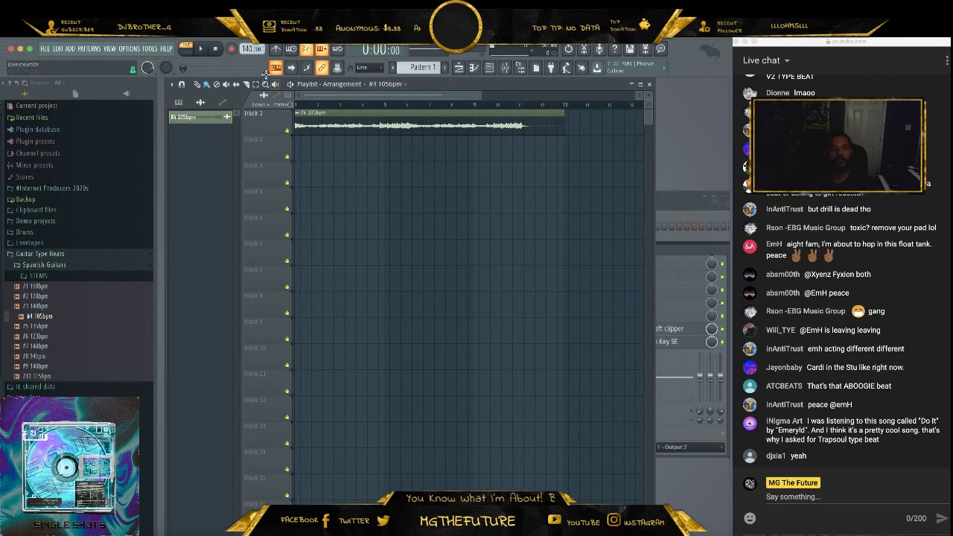
pyautogui.moveTo(248, 50); pyautogui.dragTo(248, 70)
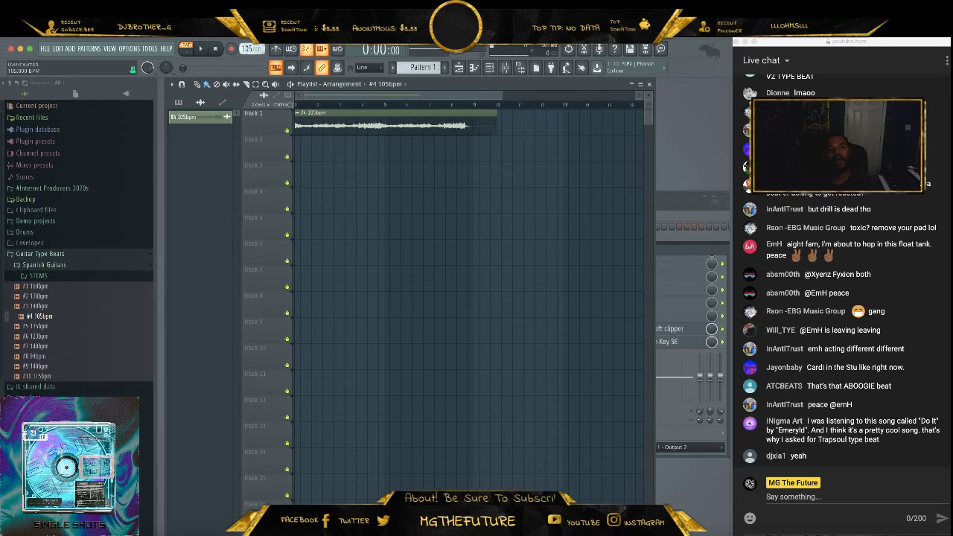
# Slice the guitar loop at bars 5 and 9 and play it from bar 5 in song mode with the metronome on
pyautogui.click(210, 50)
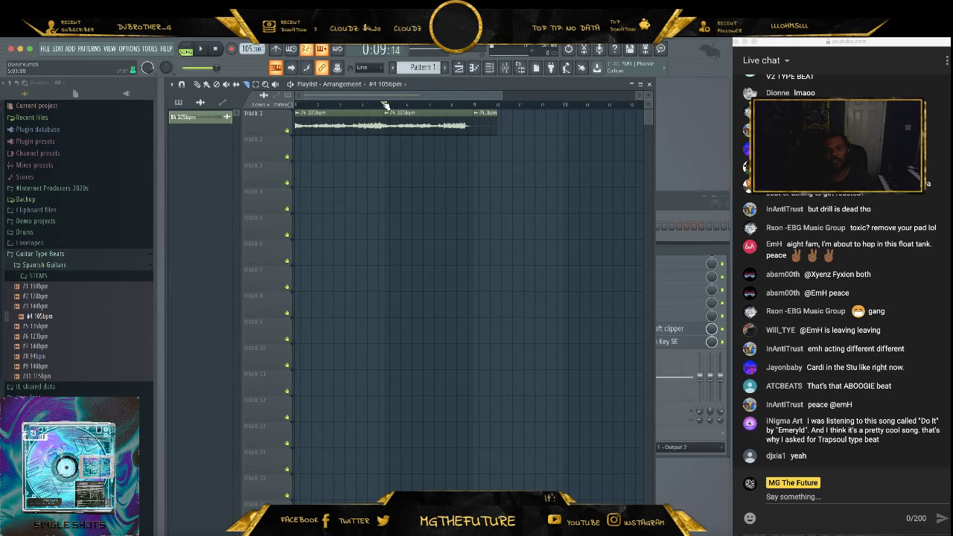
pyautogui.click(385, 105)
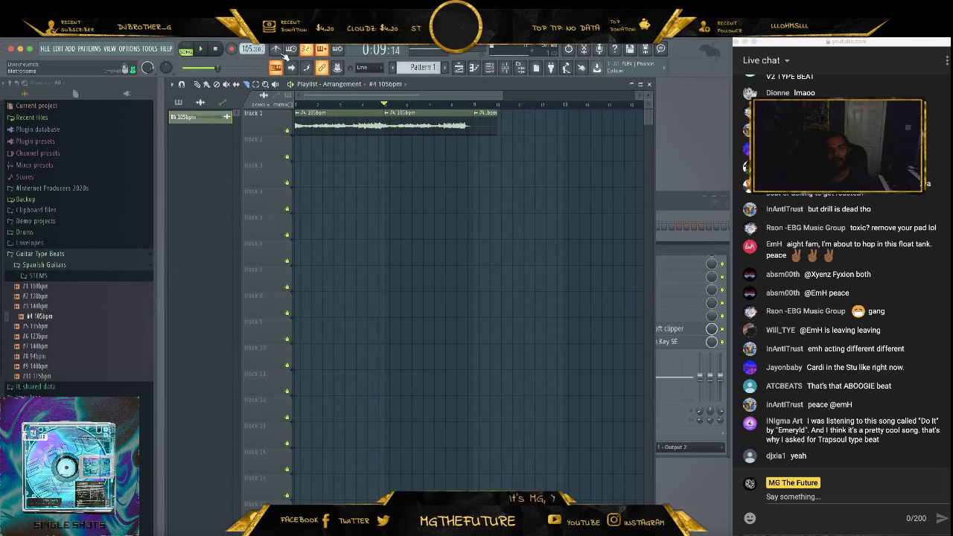
pyautogui.press('space')
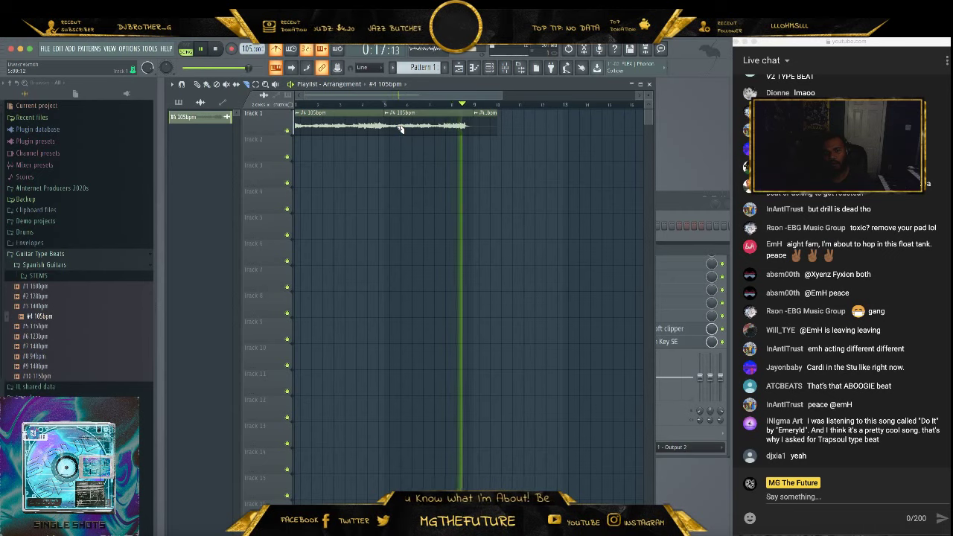
pyautogui.press('space')
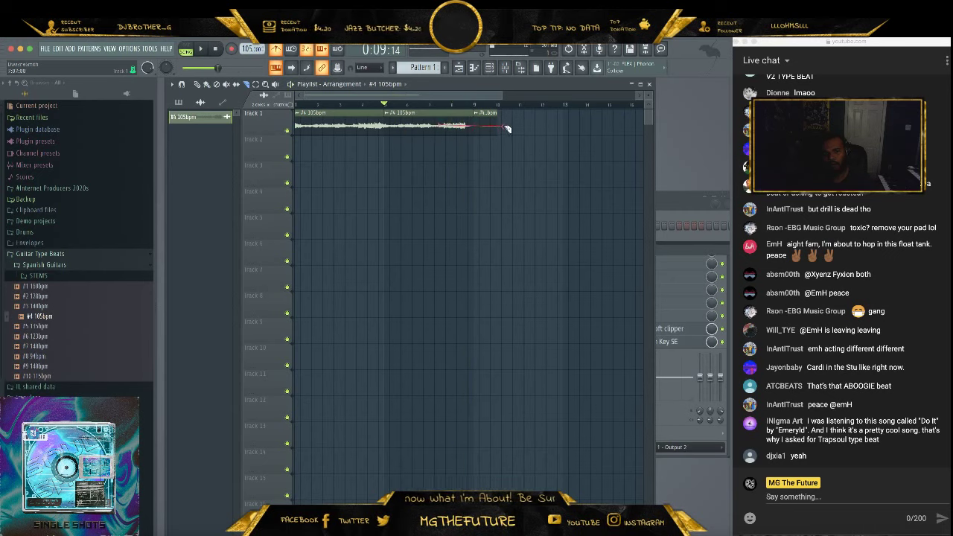
# Try playing the loop without its slices from bar 5 onward and undo their deletion
pyautogui.rightClick(427, 133)
pyautogui.rightClick(485, 134)
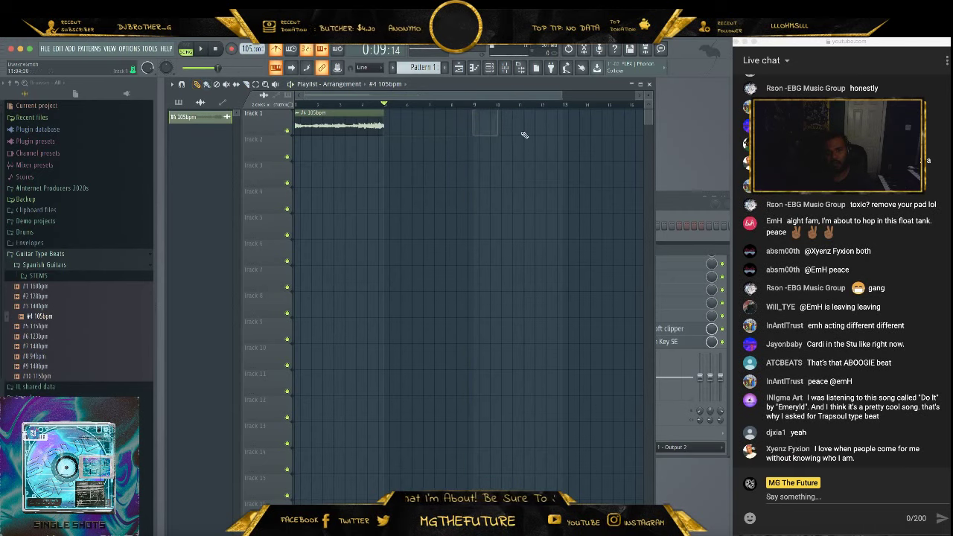
pyautogui.click(206, 51)
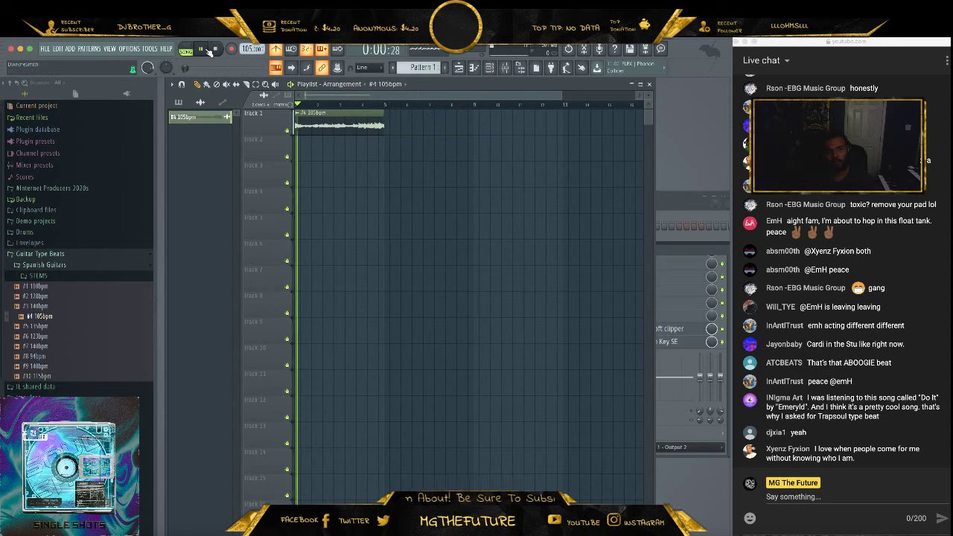
pyautogui.click(222, 52)
pyautogui.hotkey('ctrl', 'z')
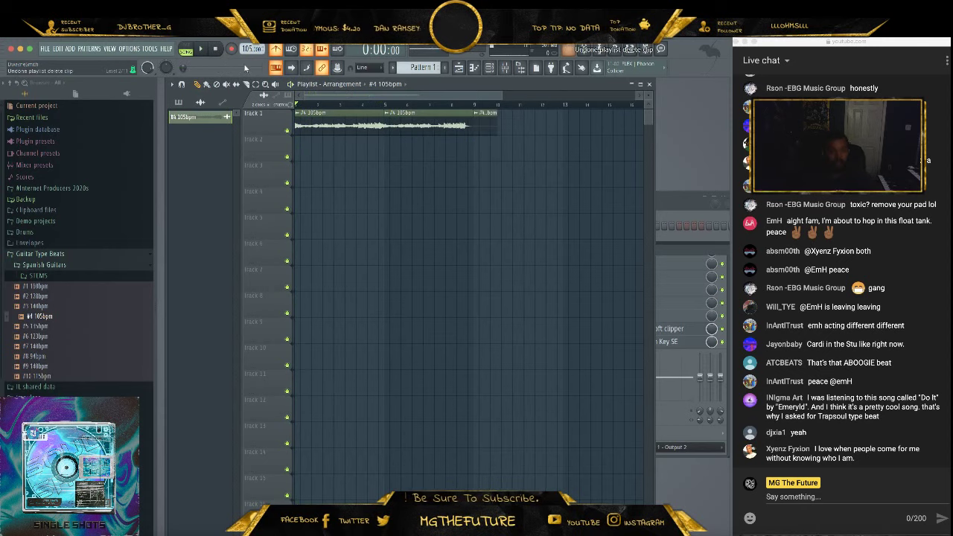
# Replace the sliced clips and their channel with a fresh, unsliced #4 105bpm loop at bar 1 of Track 1
pyautogui.rightClick(440, 129)
pyautogui.rightClick(372, 122)
pyautogui.rightClick(484, 128)
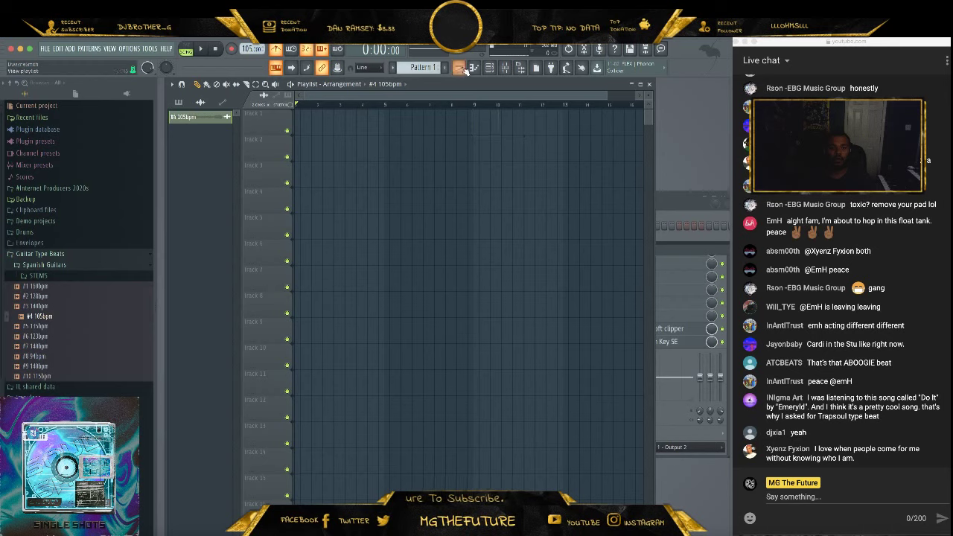
pyautogui.click(492, 67)
pyautogui.rightClick(262, 225)
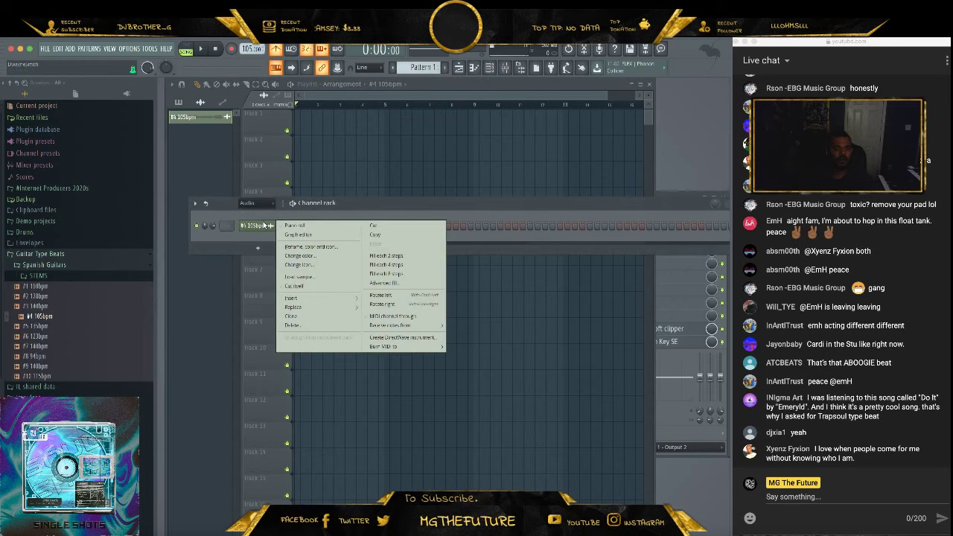
pyautogui.click(313, 325)
pyautogui.click(512, 321)
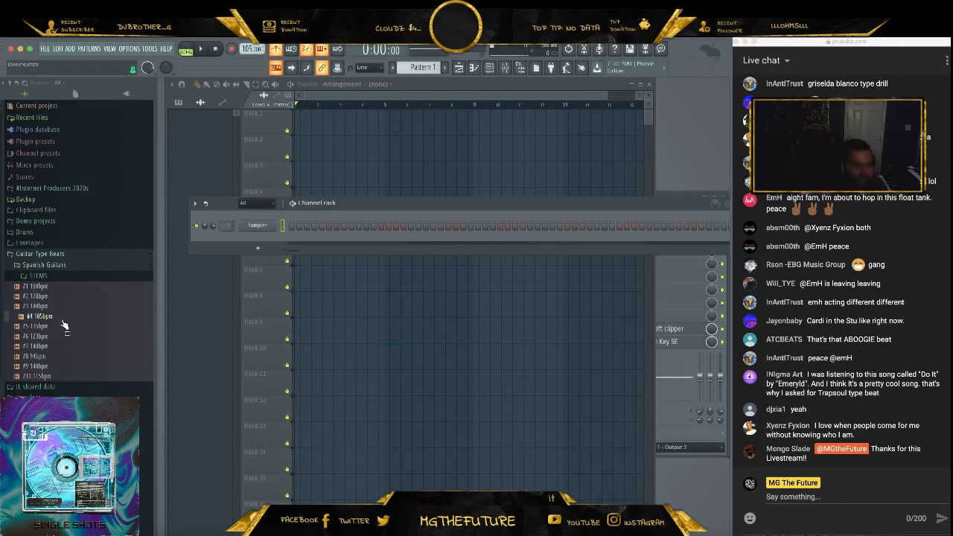
pyautogui.moveTo(61, 318); pyautogui.dragTo(297, 114)
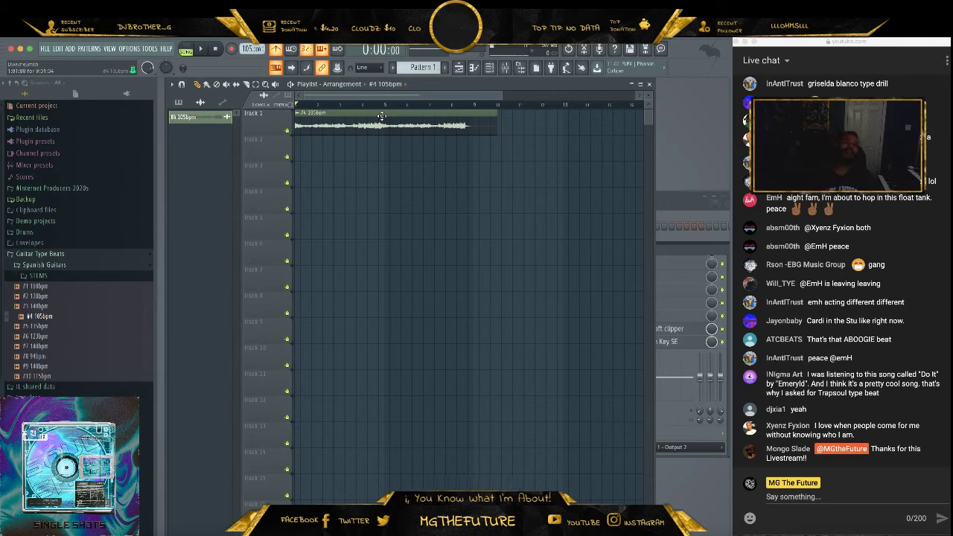
# Play the guitar loop from the start and check how its waveform lines up with bars 3 and 5
pyautogui.press('space')
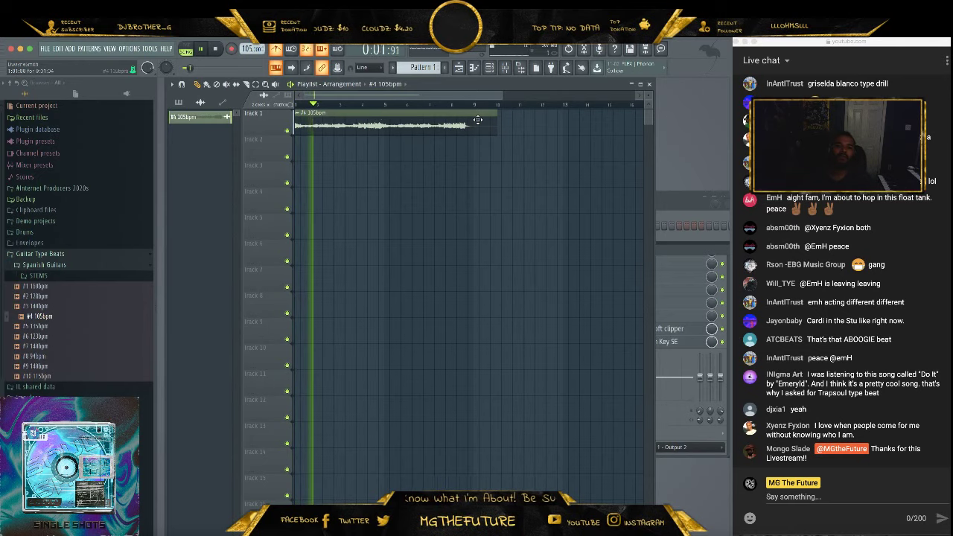
pyautogui.moveTo(501, 94); pyautogui.dragTo(363, 93)
pyautogui.click(438, 107)
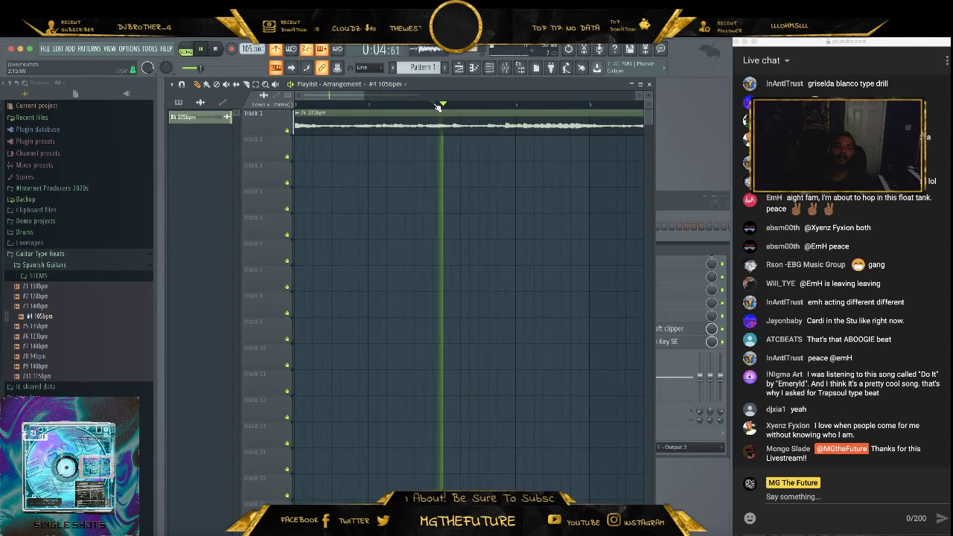
pyautogui.click(431, 107)
pyautogui.click(427, 107)
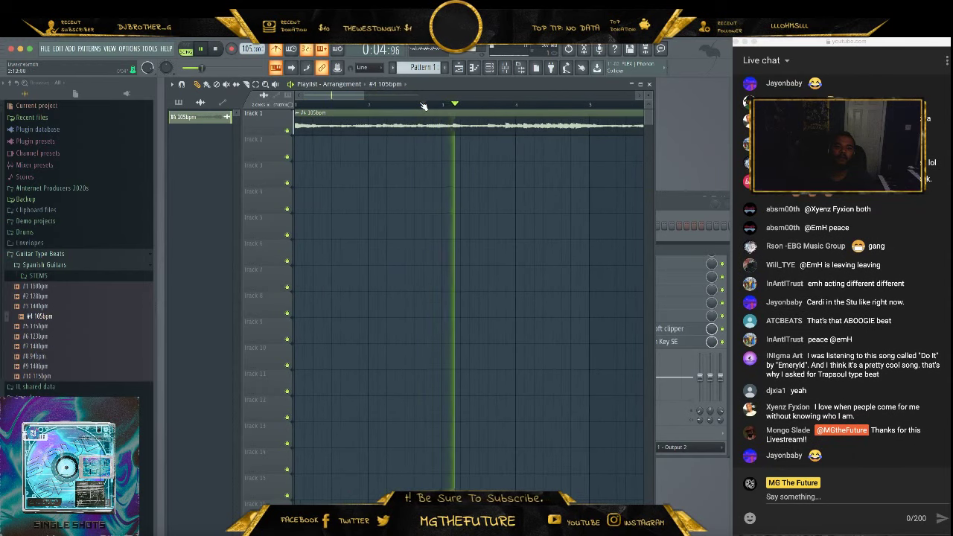
pyautogui.moveTo(348, 96); pyautogui.dragTo(381, 100)
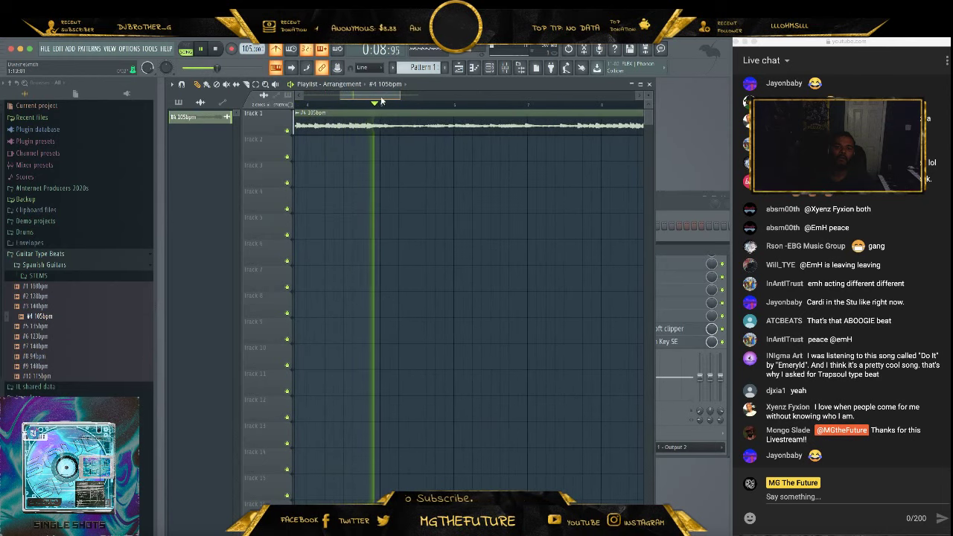
pyautogui.click(363, 103)
pyautogui.click(364, 103)
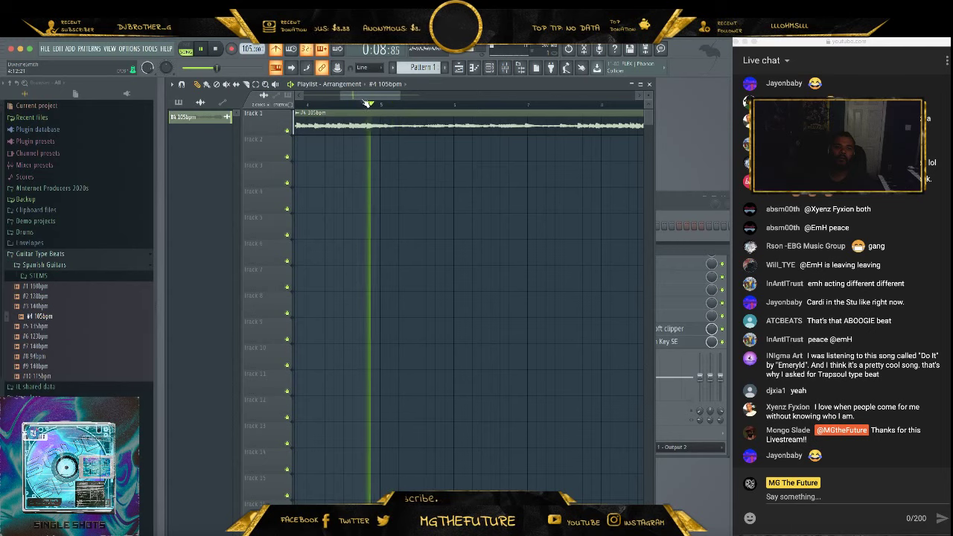
pyautogui.moveTo(383, 96); pyautogui.dragTo(411, 97)
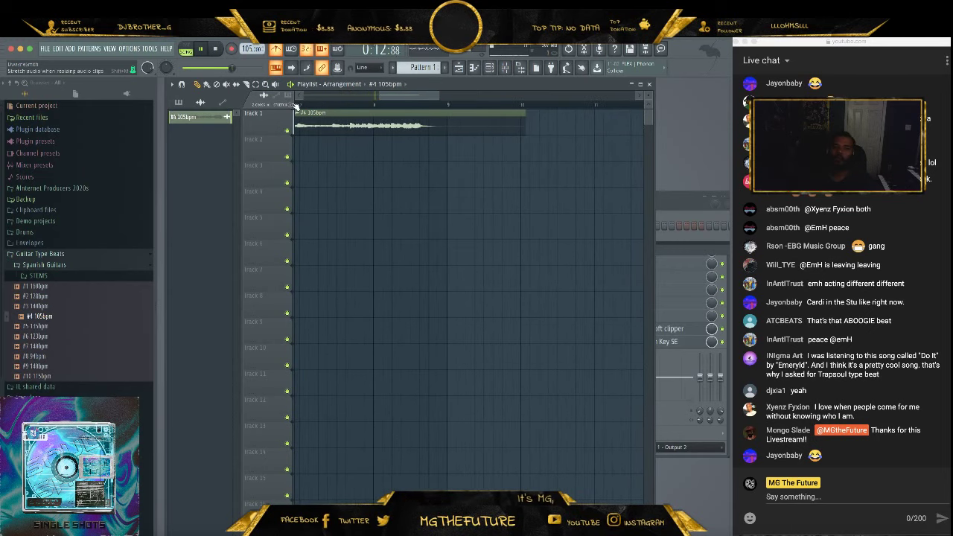
# Stretch the end of the guitar loop by about a quarter bar and replay it from the start
pyautogui.moveTo(525, 123); pyautogui.dragTo(543, 123)
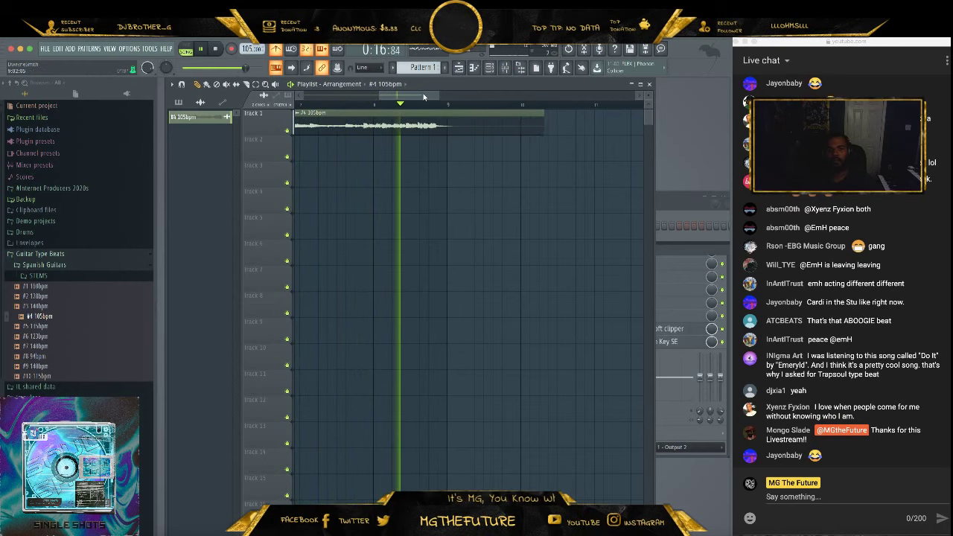
pyautogui.moveTo(418, 99); pyautogui.dragTo(326, 99)
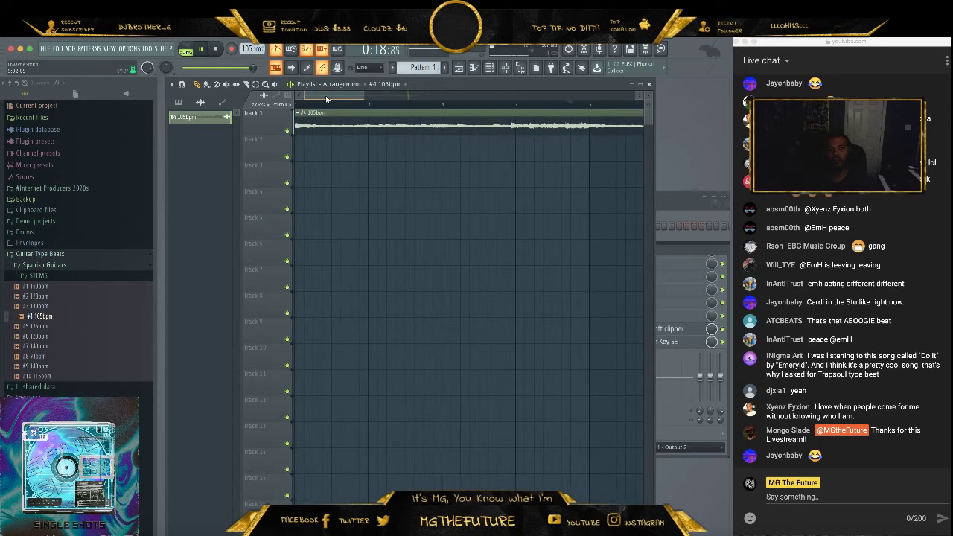
pyautogui.click(202, 50)
pyautogui.click(201, 50)
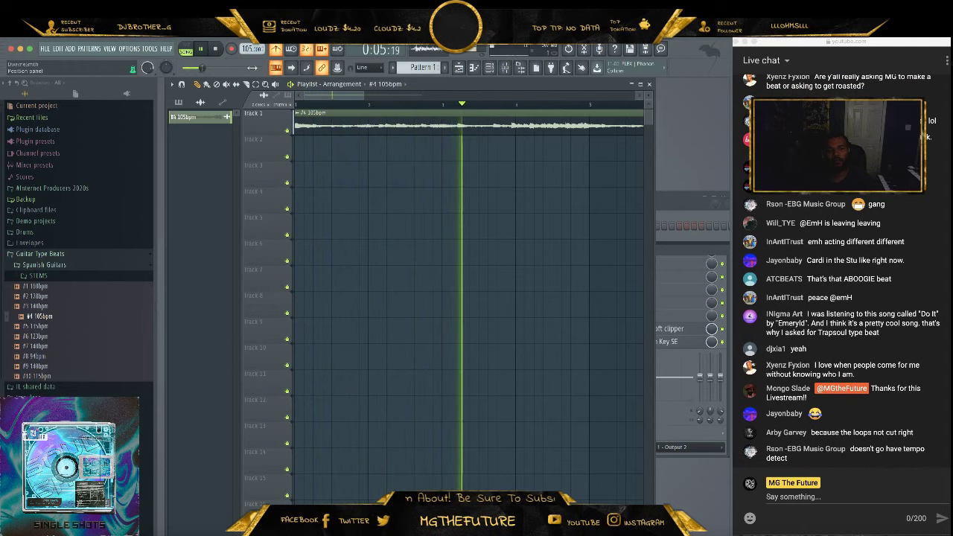
# Stretch the end of the guitar loop by about another eighth of a bar and play it back from bar 1
pyautogui.click(215, 49)
pyautogui.moveTo(342, 97); pyautogui.dragTo(426, 107)
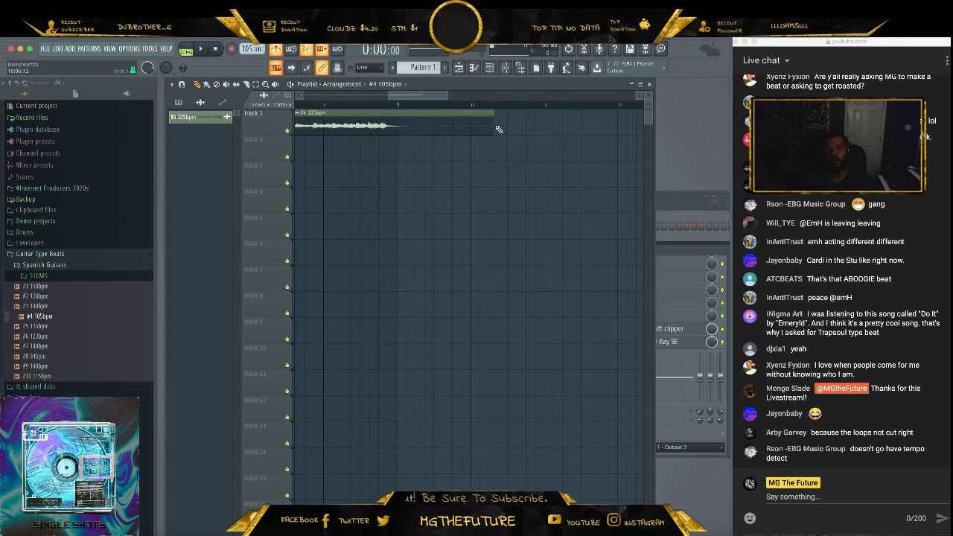
pyautogui.moveTo(496, 126); pyautogui.dragTo(503, 126)
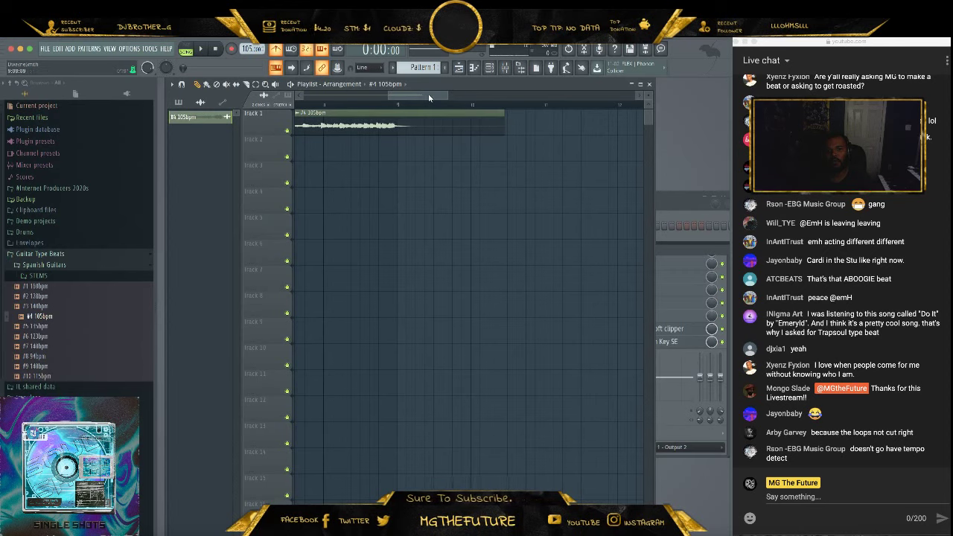
pyautogui.moveTo(429, 97); pyautogui.dragTo(335, 97)
pyautogui.press('space')
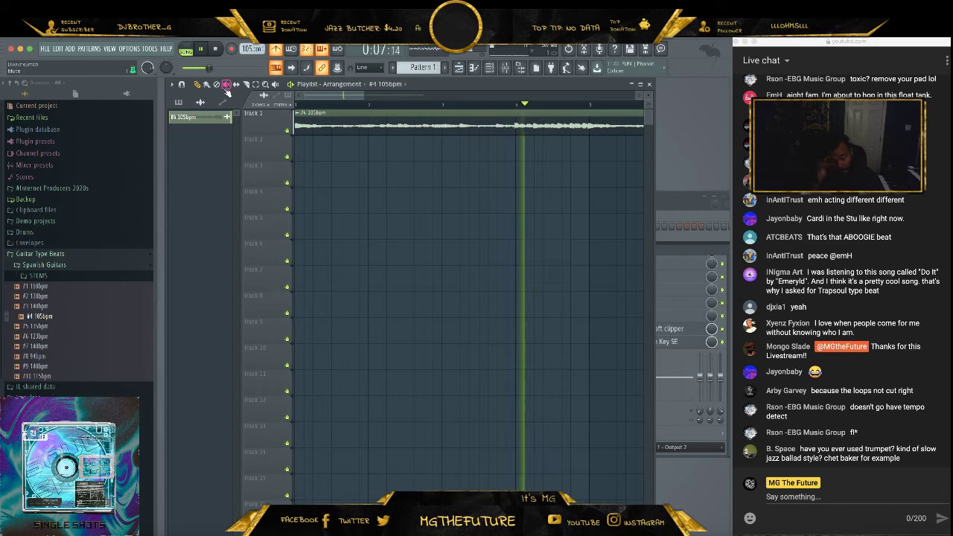
pyautogui.press('space')
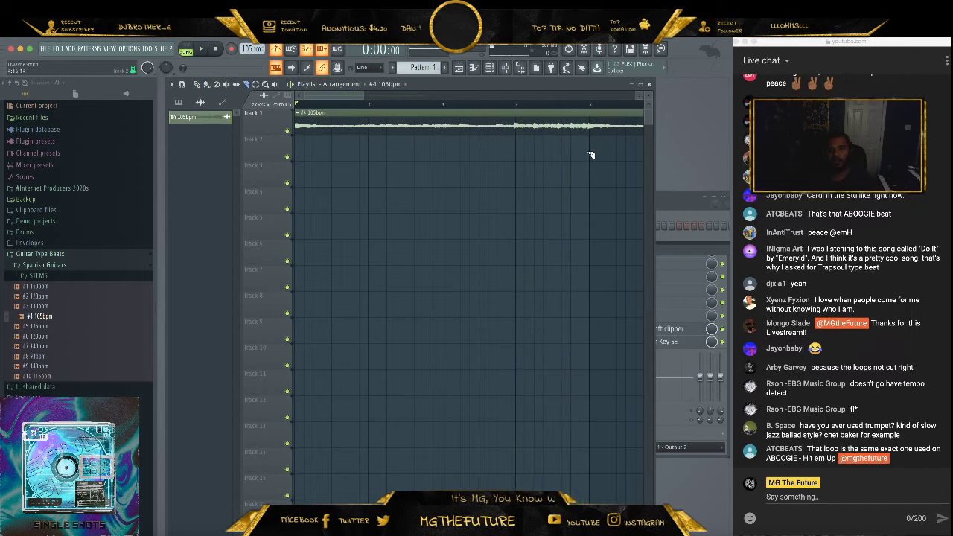
# Slice the guitar loop at bar 5, delete the remainder, and select bars 1 to 5 for looped playback
pyautogui.moveTo(590, 115); pyautogui.dragTo(586, 108)
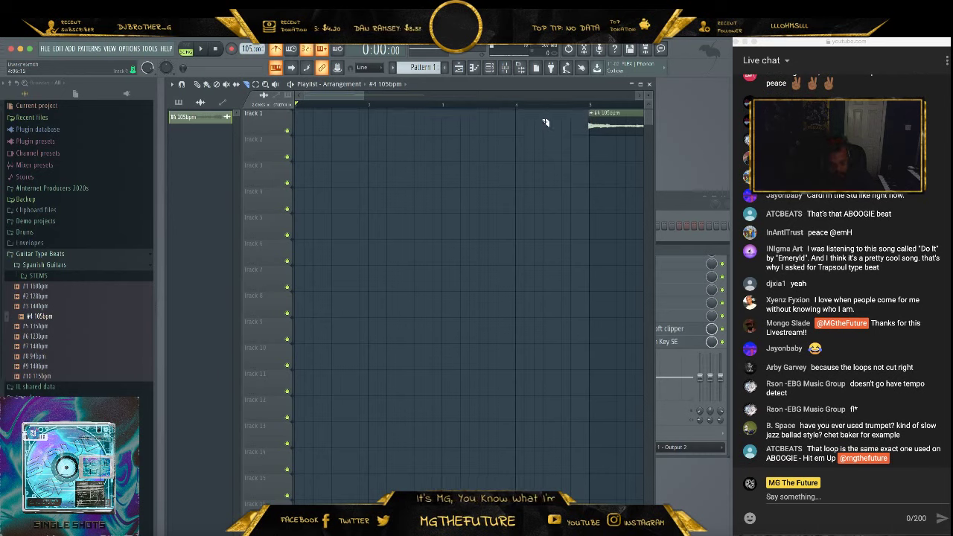
pyautogui.hotkey('ctrl', 'z')
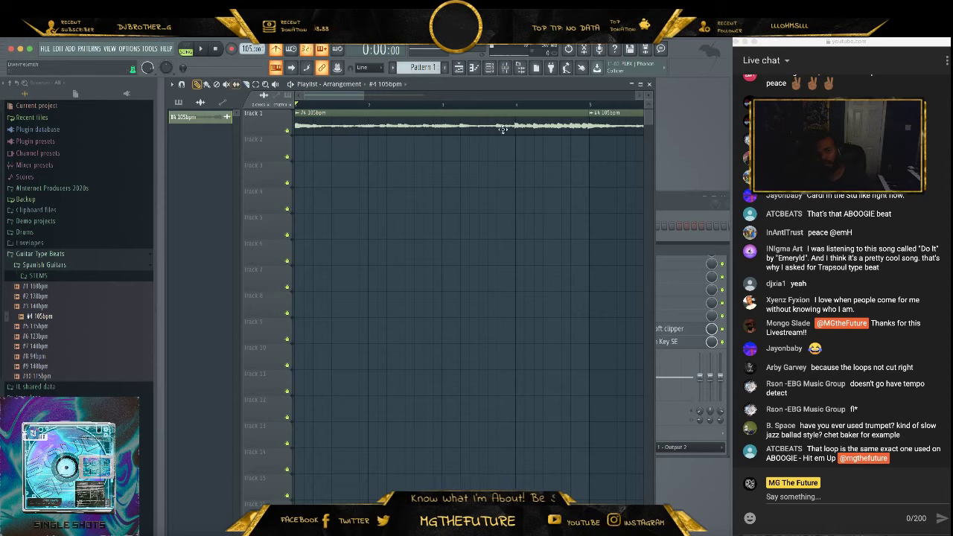
pyautogui.rightClick(618, 128)
pyautogui.press('space')
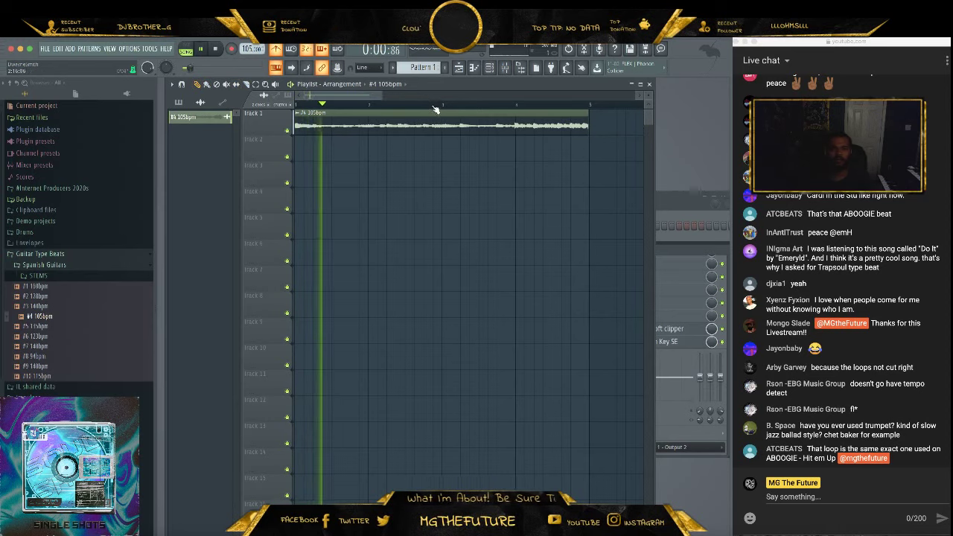
pyautogui.press('space')
pyautogui.moveTo(382, 97); pyautogui.dragTo(289, 129)
pyautogui.press('space')
pyautogui.press('space')
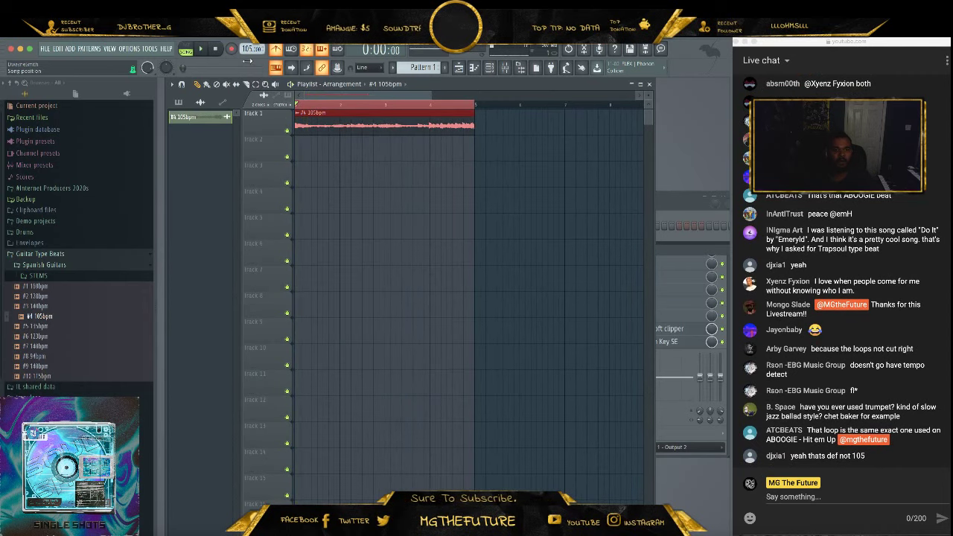
# Set the project tempo to 84 BPM and play the selected four-bar loop
pyautogui.moveTo(247, 50); pyautogui.dragTo(246, 56)
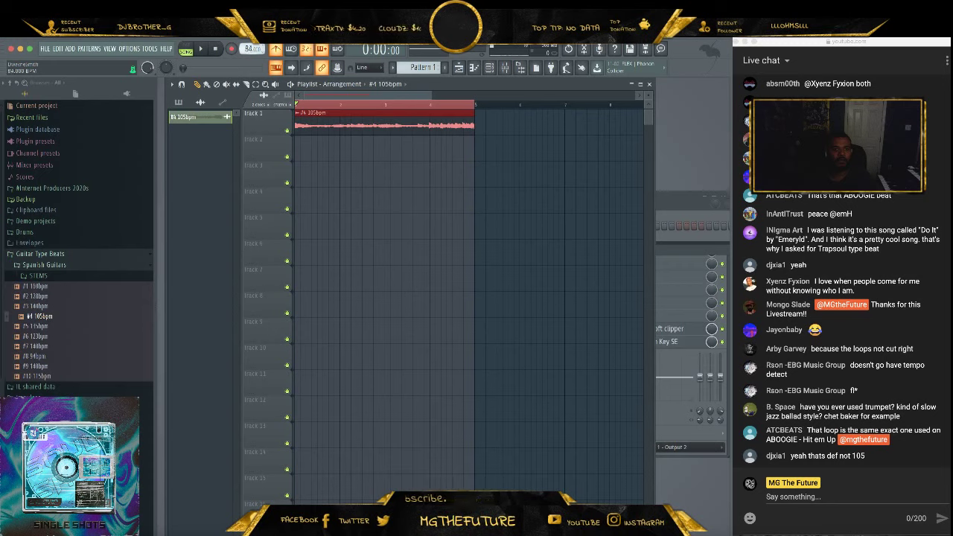
pyautogui.press('space')
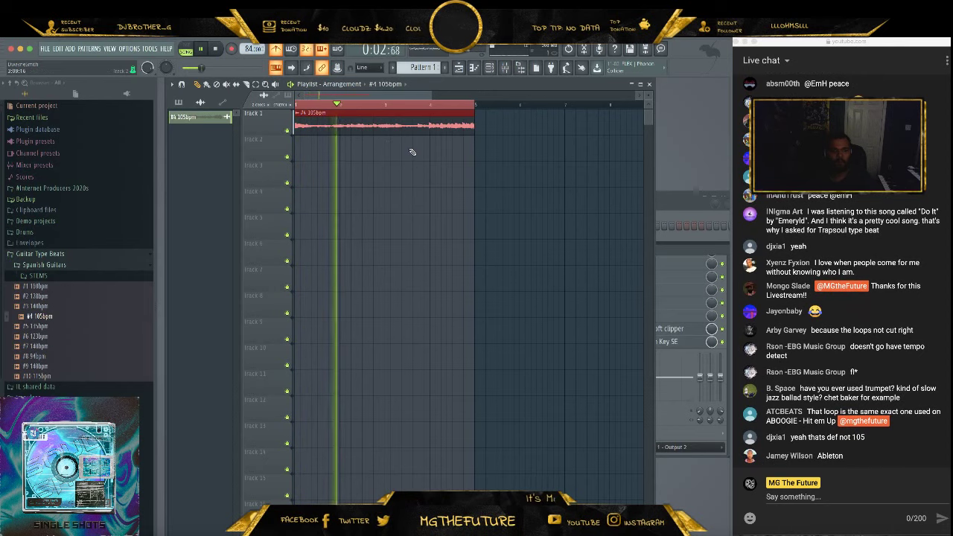
pyautogui.press('space')
pyautogui.press('space')
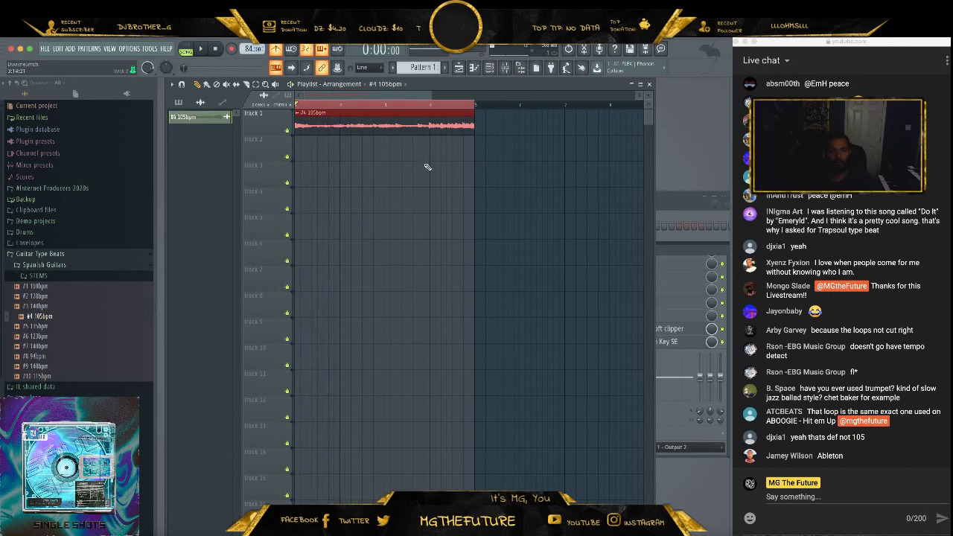
# Stretch the four-bar guitar loop slightly past bar 5 during playback and slice off the excess at bar 5
pyautogui.moveTo(430, 95); pyautogui.dragTo(362, 105)
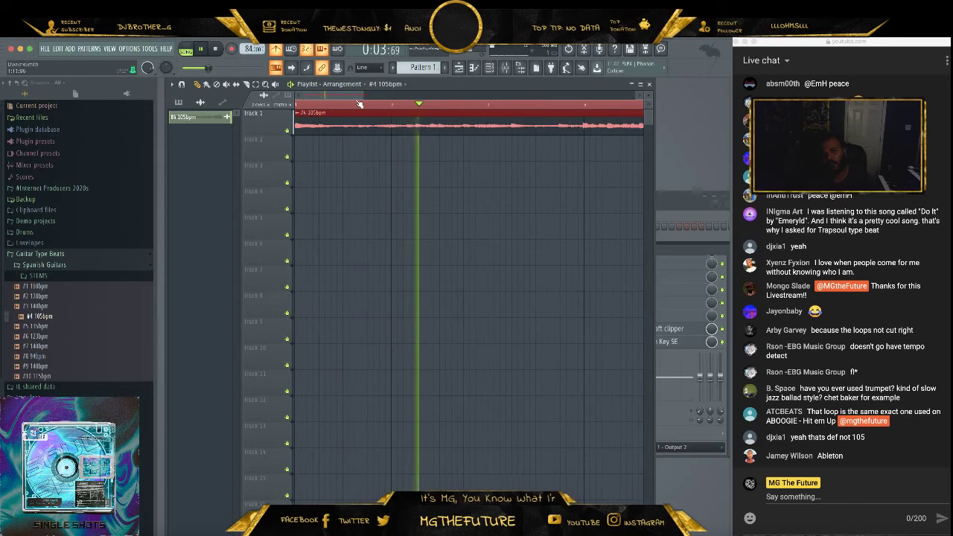
pyautogui.moveTo(355, 95); pyautogui.dragTo(368, 102)
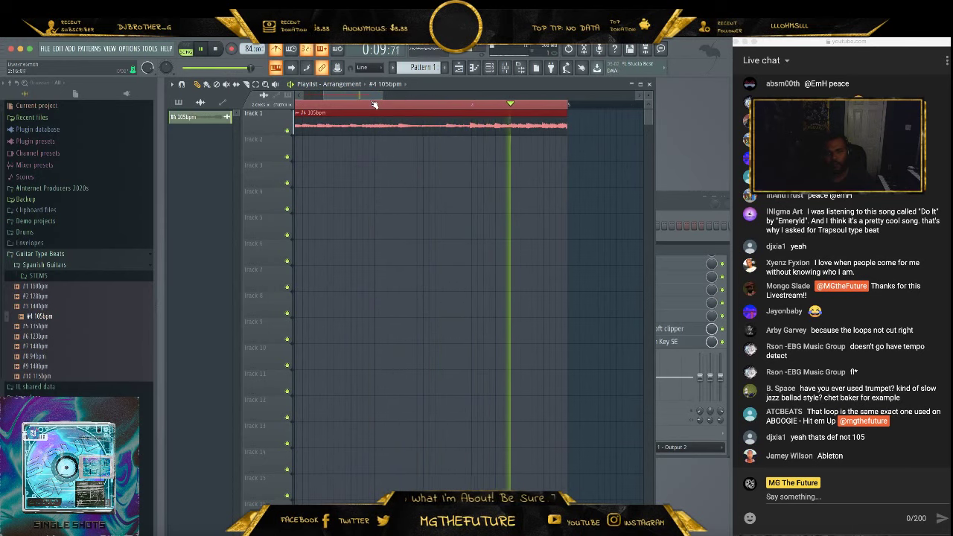
pyautogui.moveTo(385, 97)
pyautogui.mouseDown()
pyautogui.moveTo(358, 96)
pyautogui.moveTo(369, 96)
pyautogui.mouseUp()
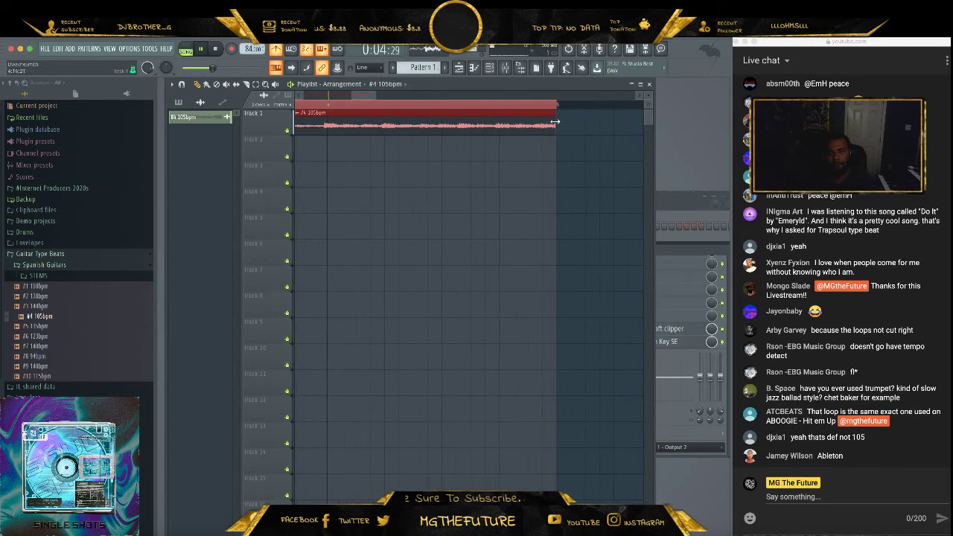
pyautogui.moveTo(555, 121); pyautogui.dragTo(563, 122)
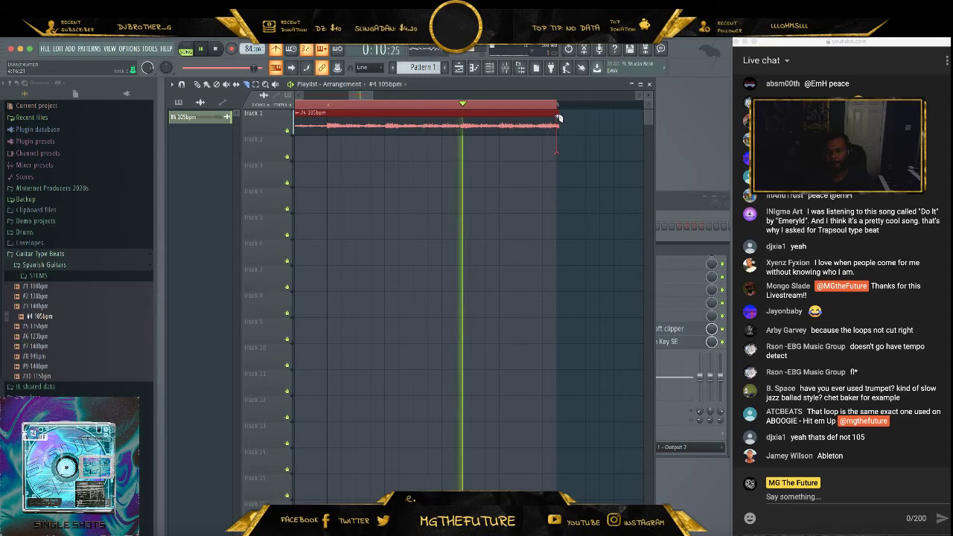
pyautogui.moveTo(560, 118); pyautogui.dragTo(563, 139)
pyautogui.moveTo(376, 93); pyautogui.dragTo(478, 95)
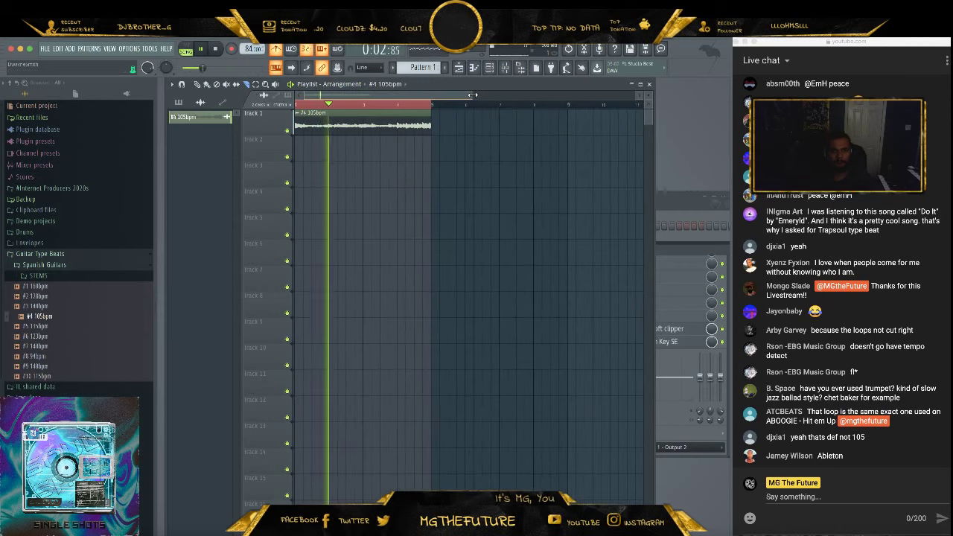
pyautogui.press('space')
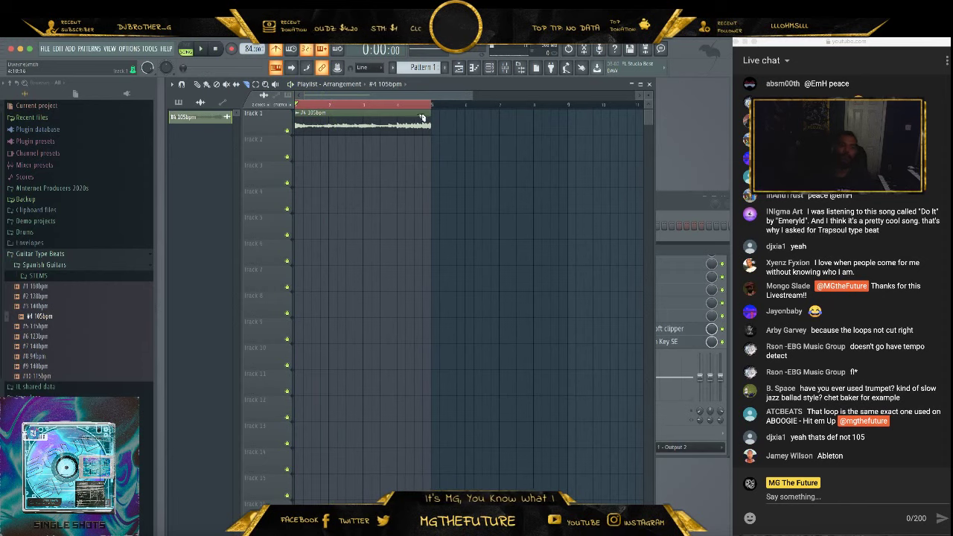
# Open the hihatloops folder under Drums, 2019, Croup, Filthy Drums in the browser
pyautogui.click(66, 232)
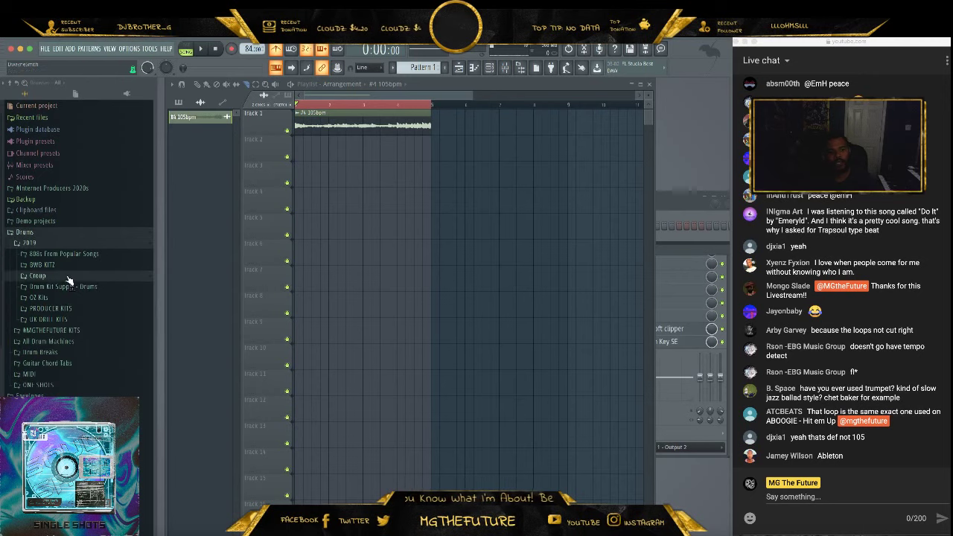
pyautogui.click(66, 277)
pyautogui.click(86, 299)
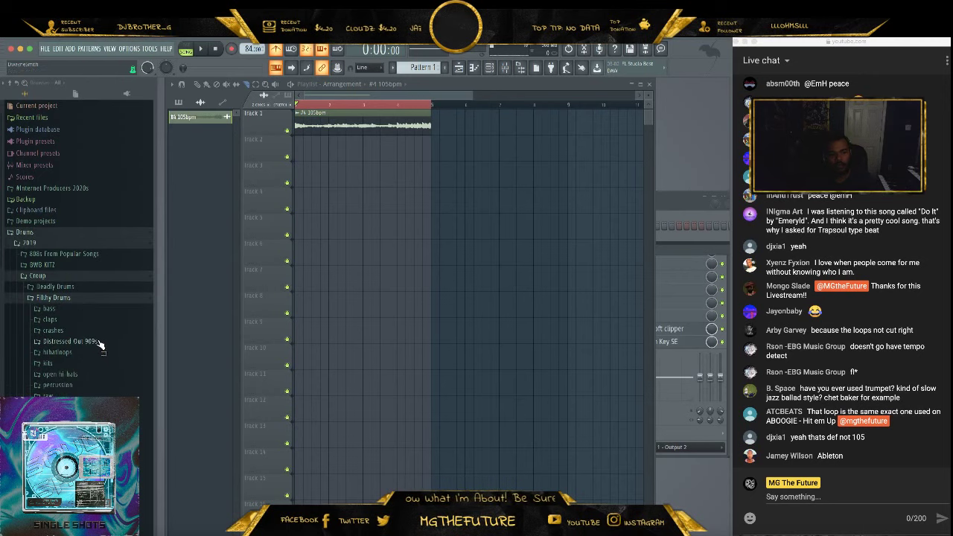
pyautogui.click(84, 386)
pyautogui.click(76, 313)
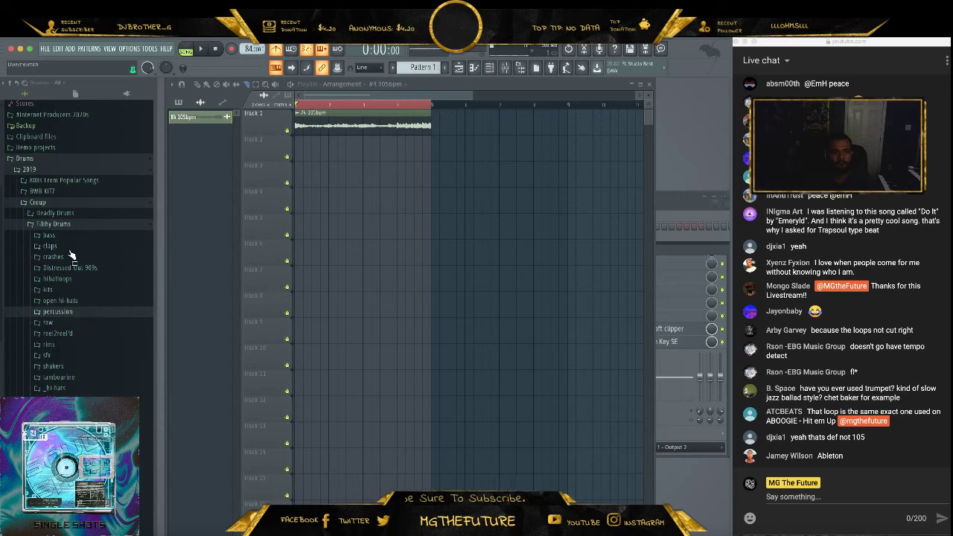
pyautogui.click(81, 280)
# Audition the hi-hat loops from hhloop_croup_010 onward, including hhloop_croup_012a, hhloop_croup_012b and hhloop_croup_016
pyautogui.click(111, 325)
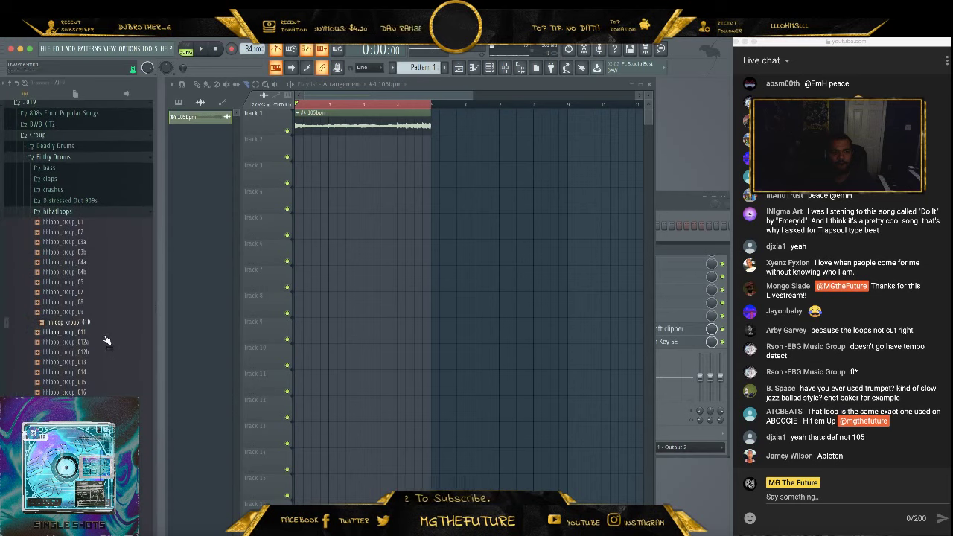
pyautogui.click(105, 343)
pyautogui.click(106, 353)
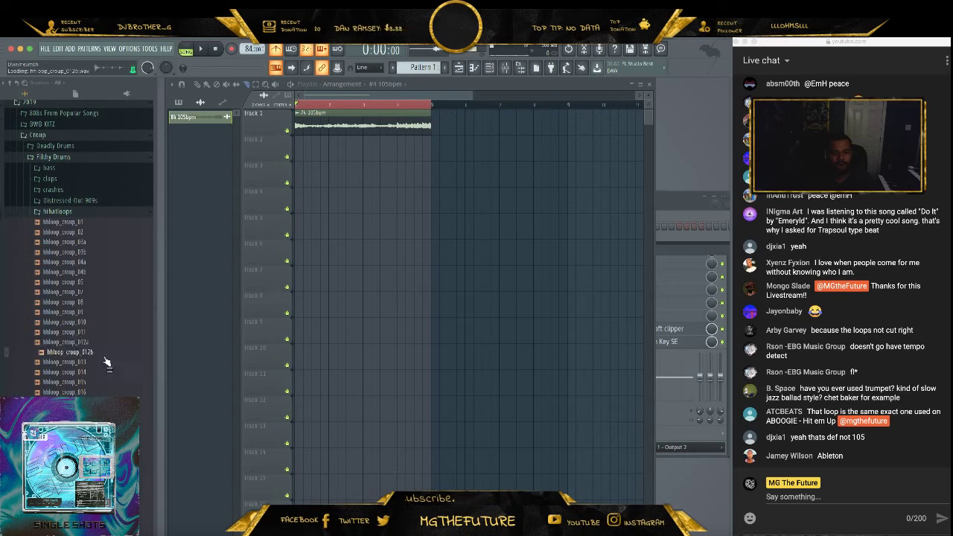
pyautogui.click(107, 392)
pyautogui.scroll(-3, 104, 387)
pyautogui.click(100, 376)
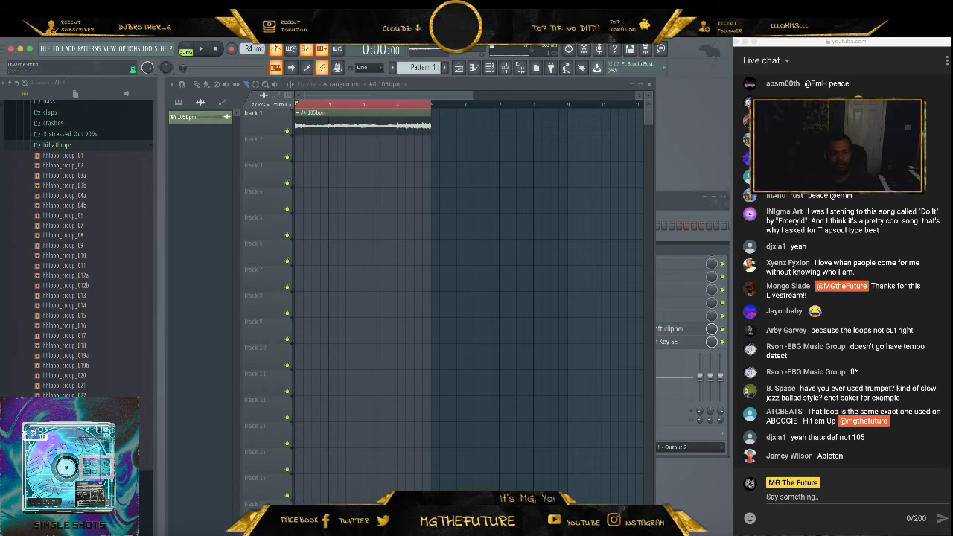
# Place hhloop_croup_026 at bar 1 of Track 2 and stretch it to half a bar
pyautogui.moveTo(93, 436); pyautogui.dragTo(331, 169)
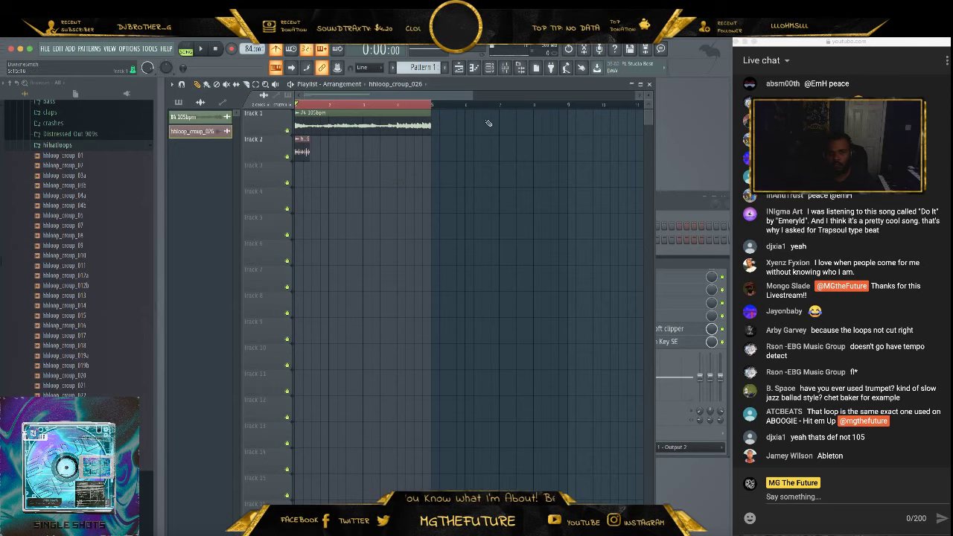
pyautogui.moveTo(468, 96); pyautogui.dragTo(331, 89)
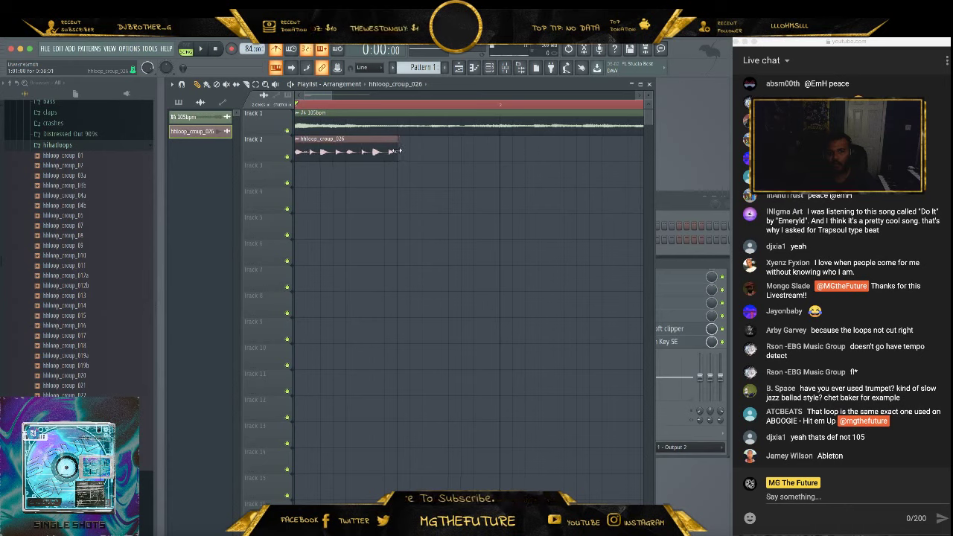
pyautogui.moveTo(330, 94); pyautogui.dragTo(411, 94)
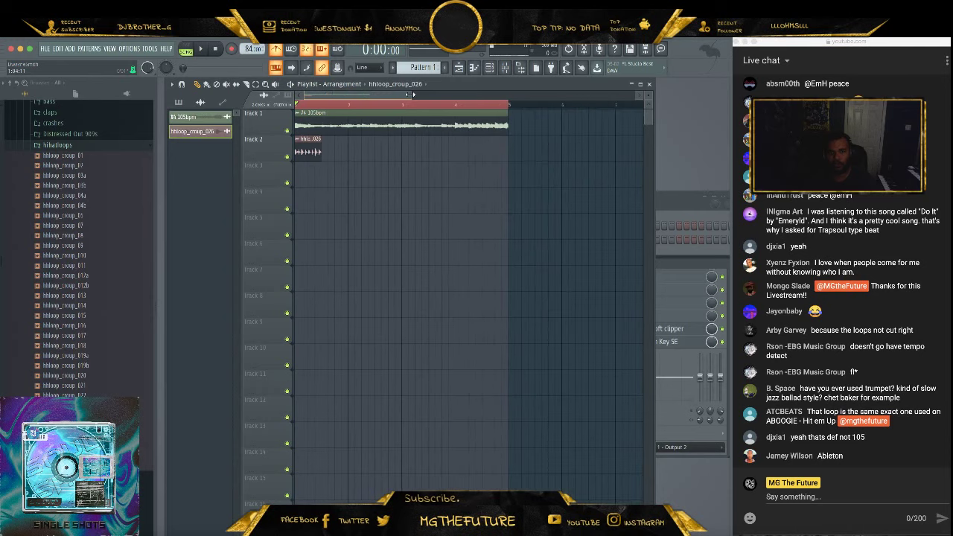
# Repeat the hhloop_croup_026 clip along Track 2 until it fills bars 1 to 4
pyautogui.click(352, 150)
pyautogui.moveTo(365, 140); pyautogui.dragTo(301, 139)
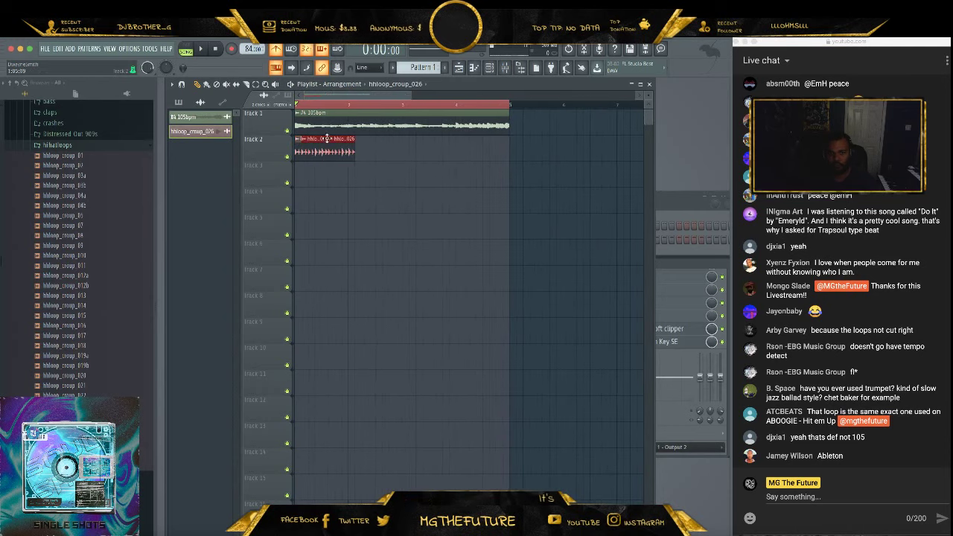
pyautogui.hotkey('ctrl', 'b')
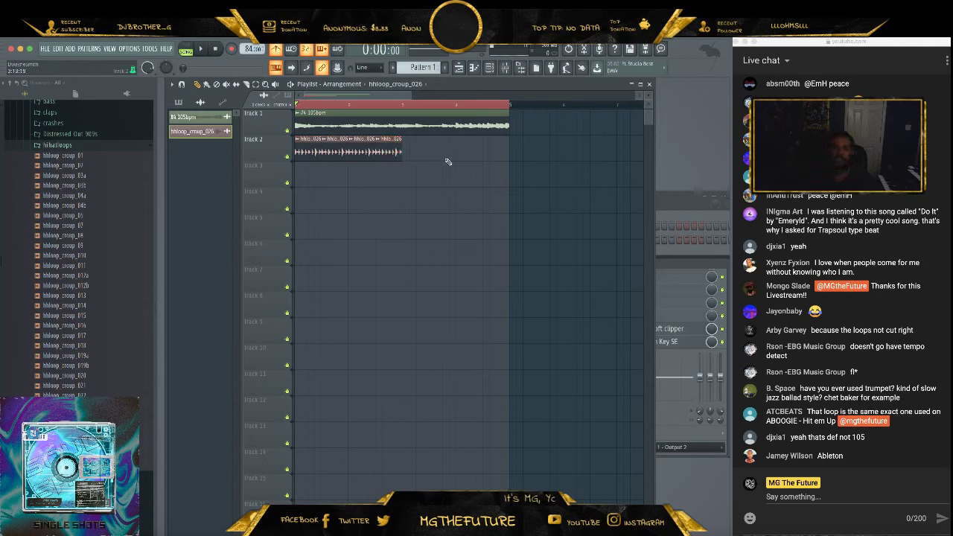
pyautogui.press('space')
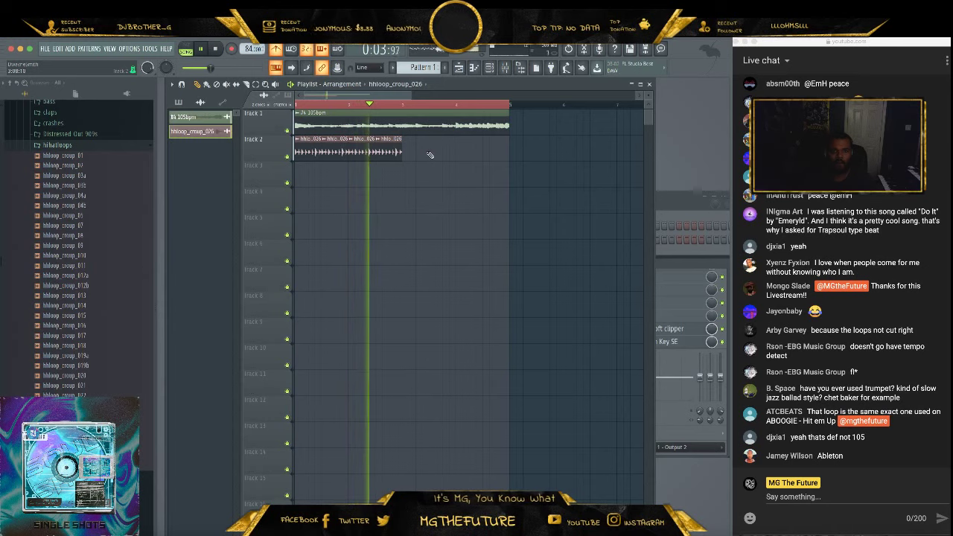
pyautogui.press('space')
pyautogui.moveTo(432, 166); pyautogui.dragTo(410, 149)
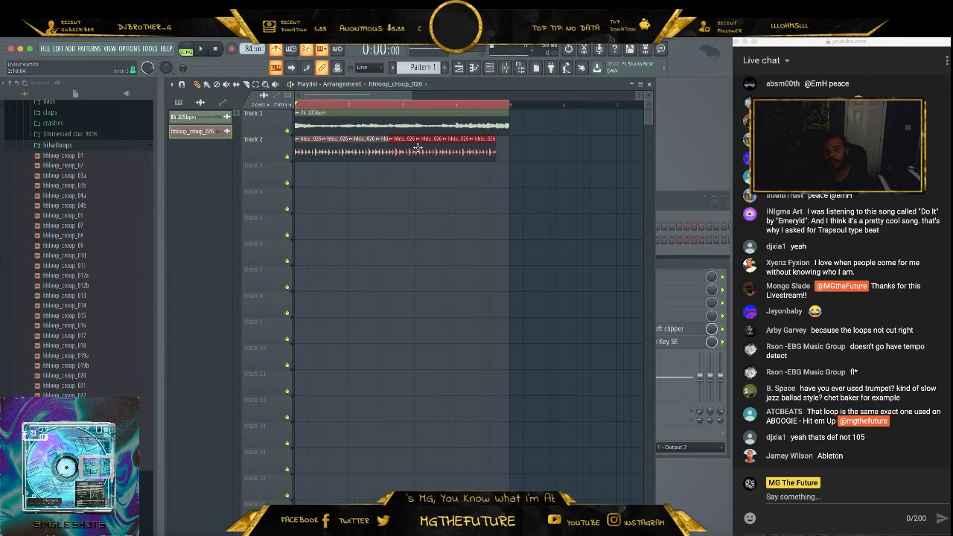
# Check the hhloop_croup_026 channel's sampler settings during playback and filter the channel rack to Unsorted
pyautogui.press('F6')
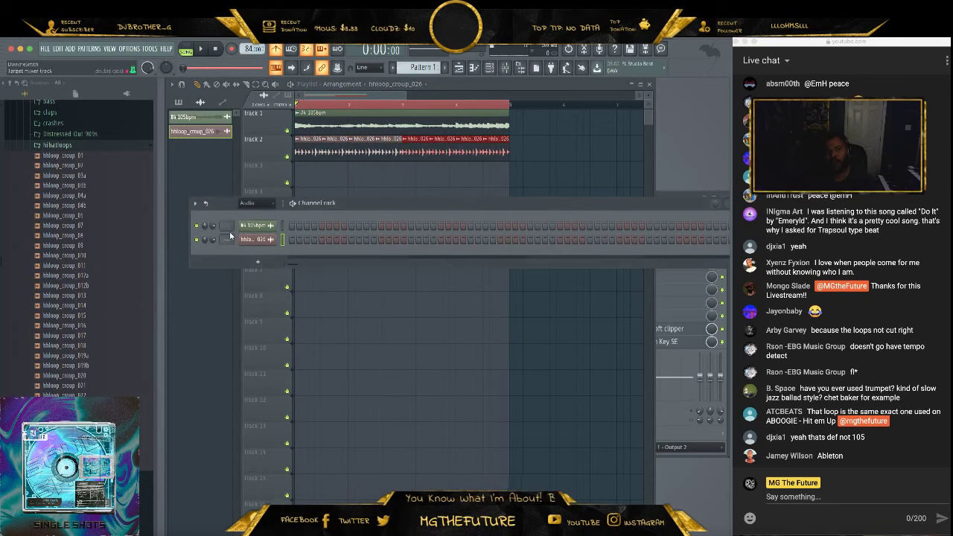
pyautogui.press('space')
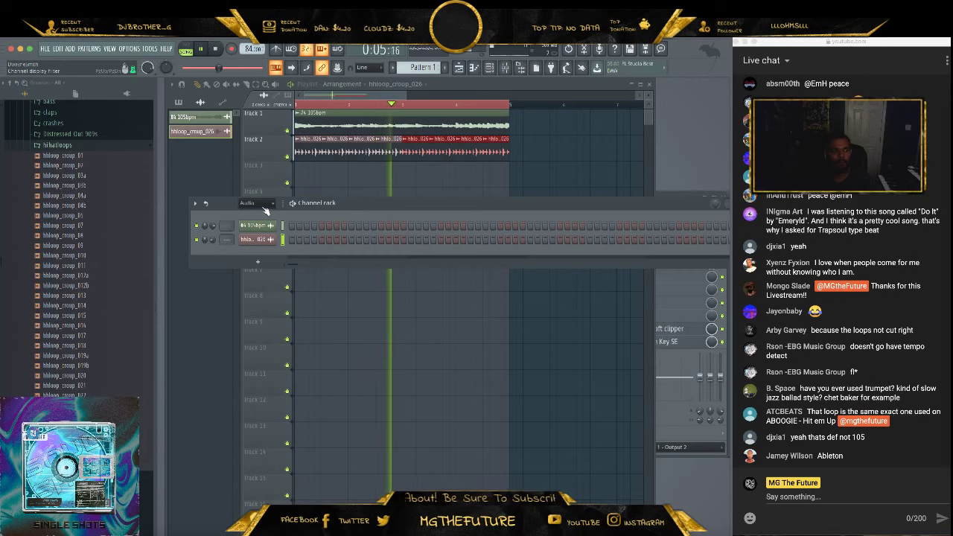
pyautogui.click(260, 239)
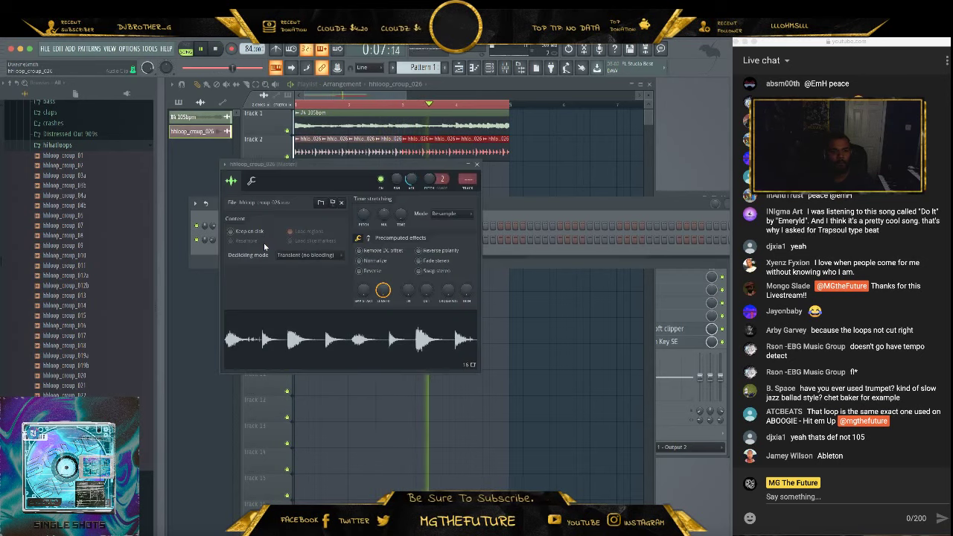
pyautogui.click(477, 165)
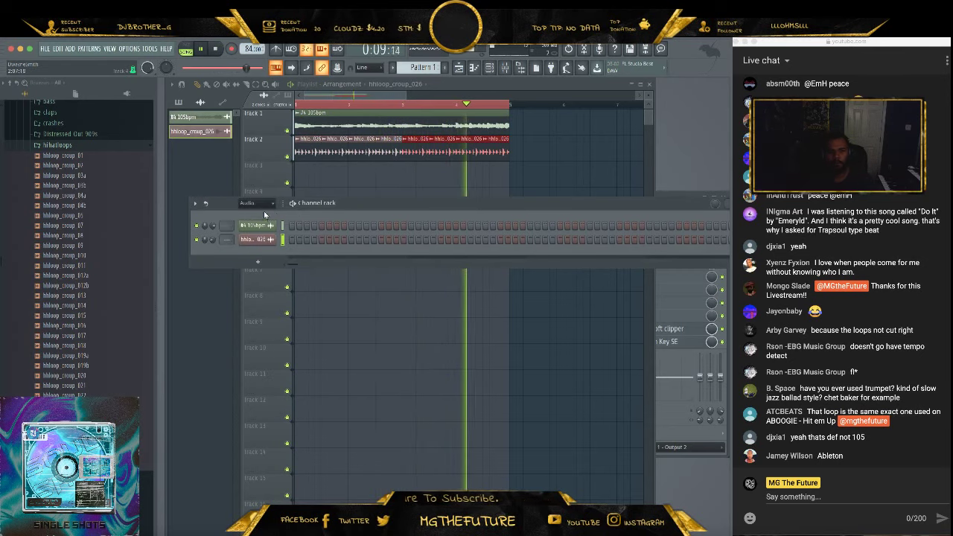
pyautogui.click(258, 203)
pyautogui.click(264, 236)
# Collapse the hihatloops and Filthy Drums folders in the browser
pyautogui.scroll(5, 93, 298)
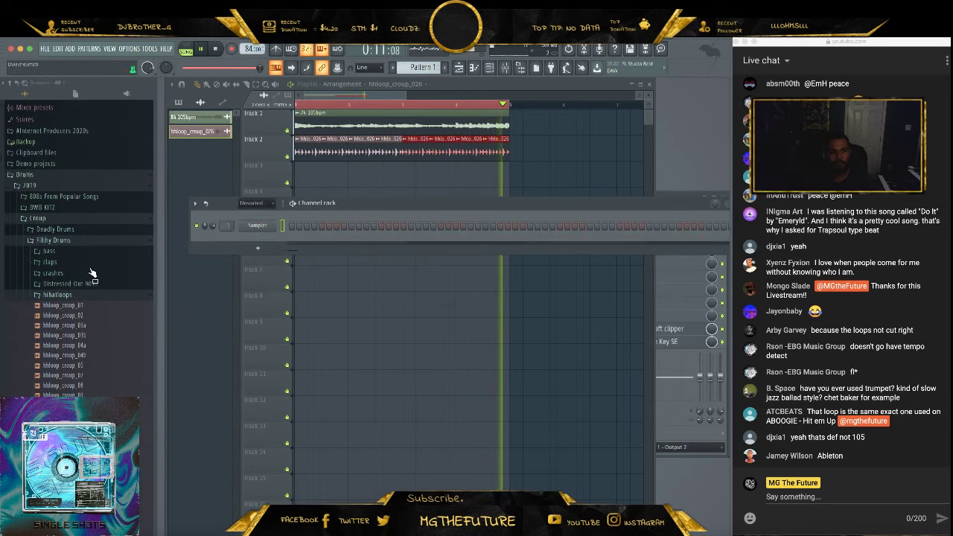
pyautogui.click(93, 296)
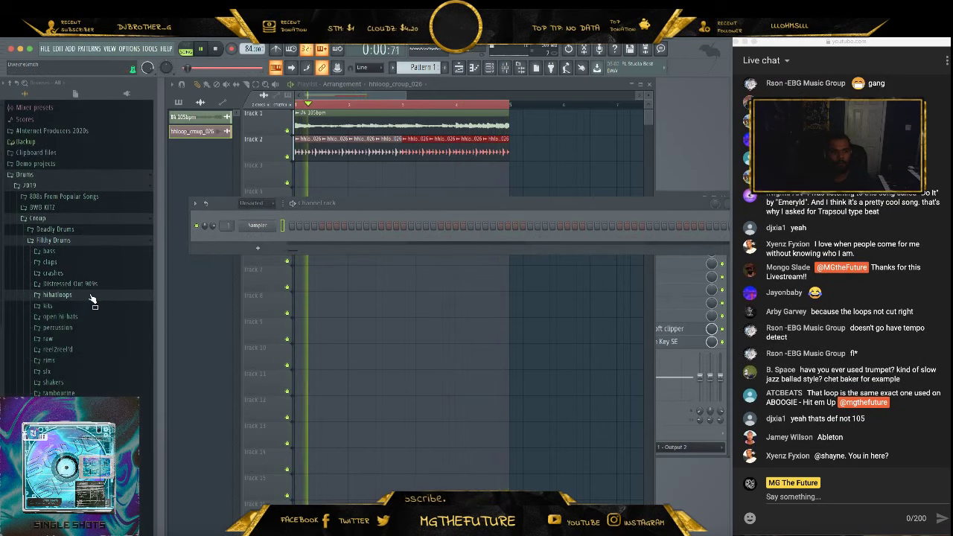
pyautogui.click(84, 243)
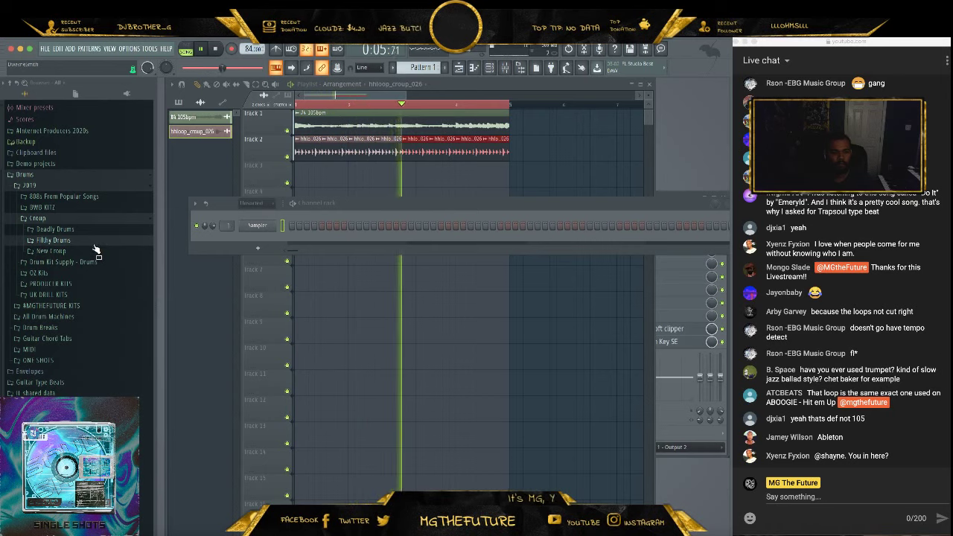
# Place Pattern 1 at bar 1 of Track 3 in the playlist, spanning four bars
pyautogui.moveTo(363, 202); pyautogui.dragTo(332, 236)
pyautogui.click(319, 181)
pyautogui.rightClick(321, 178)
pyautogui.click(179, 102)
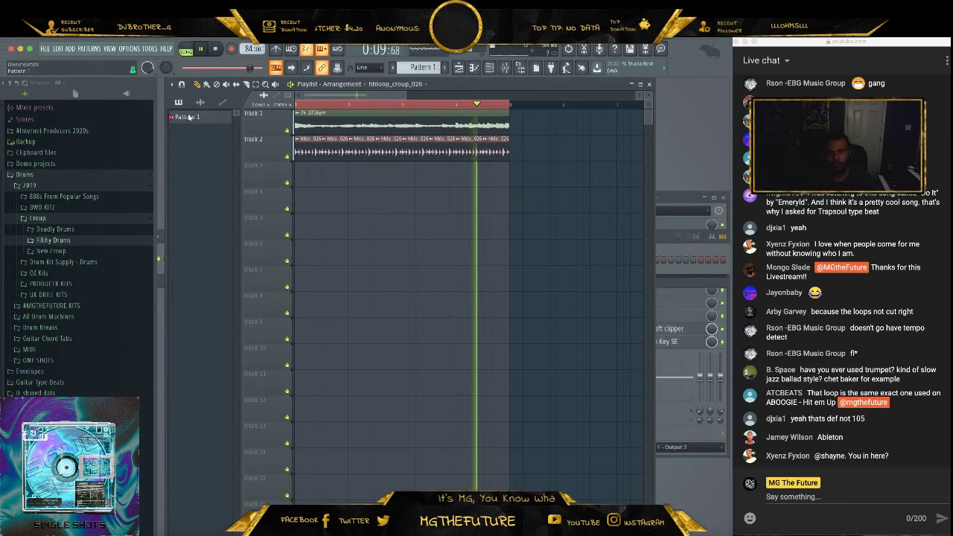
pyautogui.click(191, 117)
pyautogui.click(330, 174)
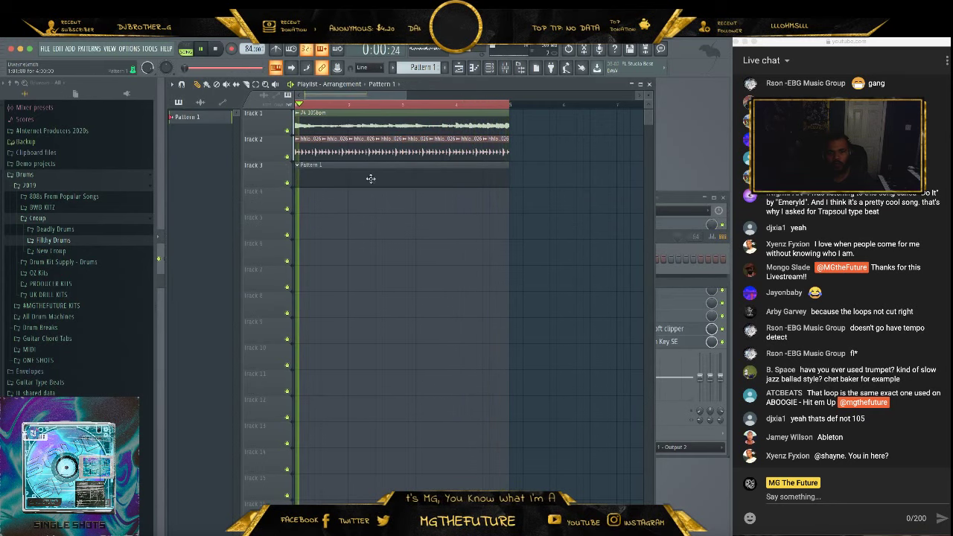
# Expand the Filthy Drums folder again and set the channel rack filter to All
pyautogui.click(660, 239)
pyautogui.press('space')
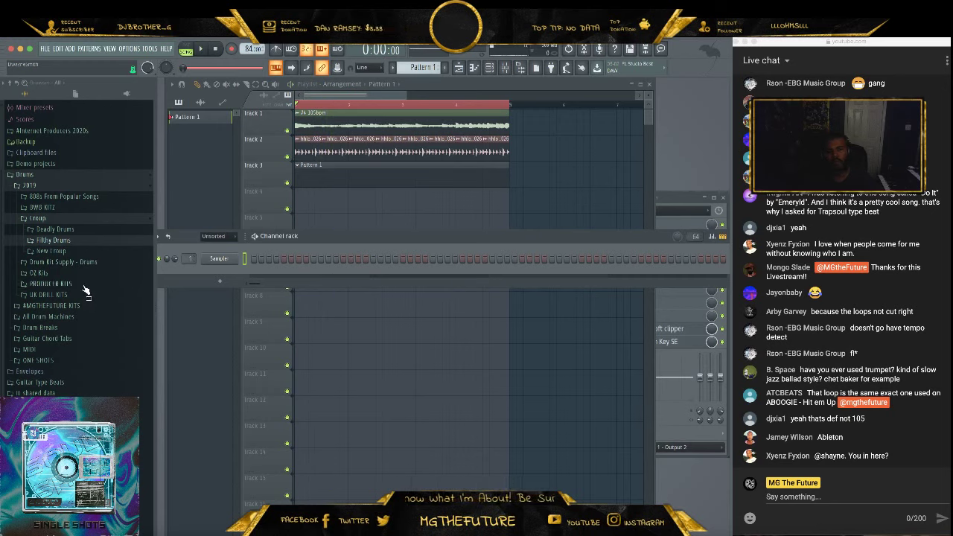
pyautogui.click(81, 241)
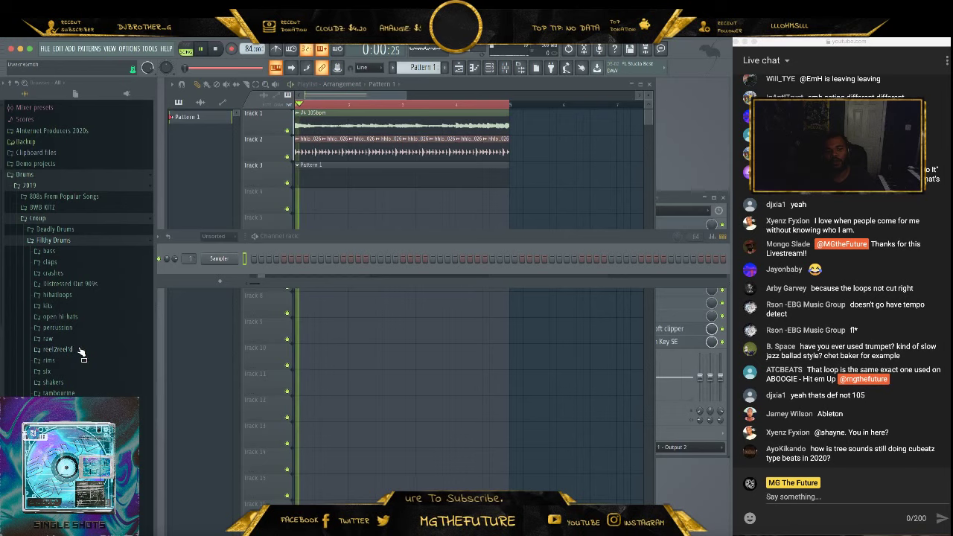
pyautogui.click(215, 237)
pyautogui.click(216, 248)
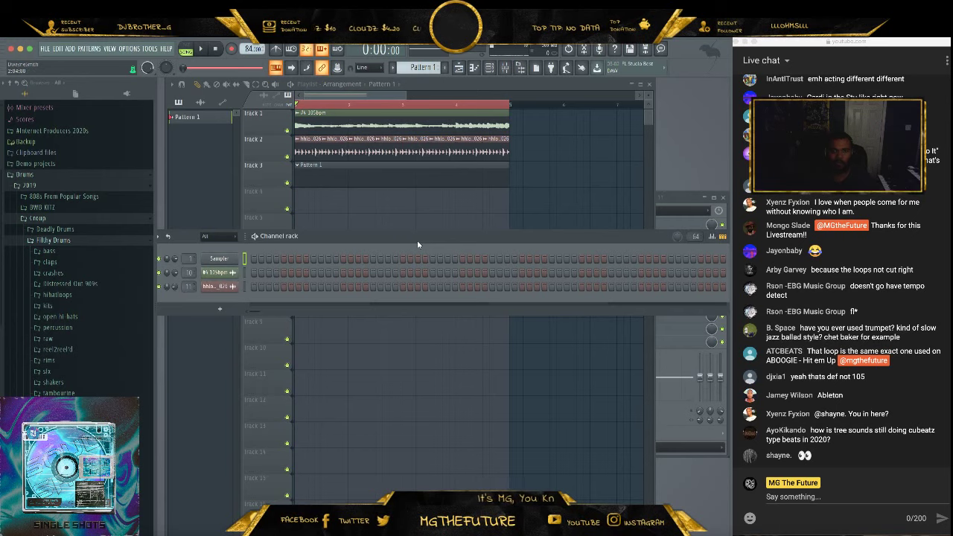
# Load Speakerphone into slot 1 of mixer Insert 10, the guitar loop's track, during playback
pyautogui.click(517, 69)
pyautogui.press('space')
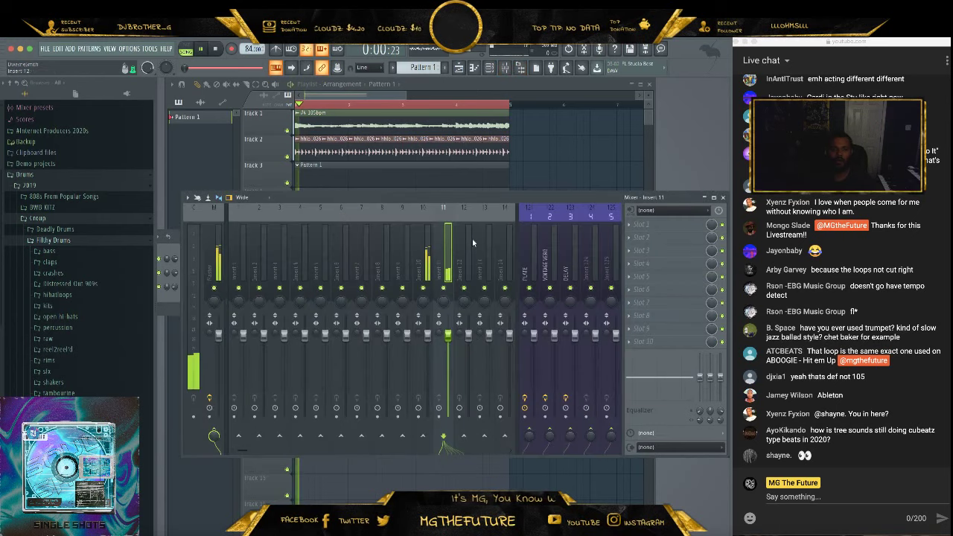
pyautogui.click(429, 276)
pyautogui.click(642, 224)
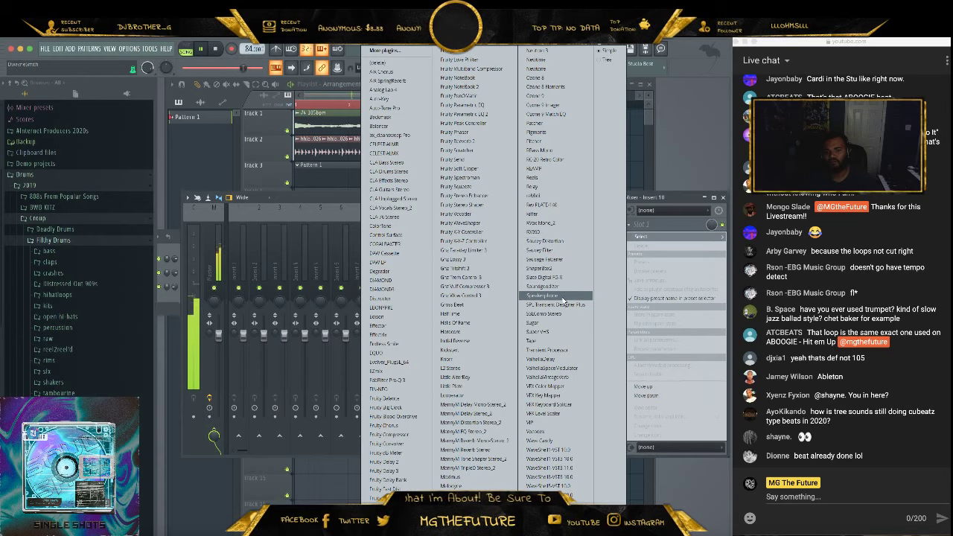
pyautogui.click(554, 295)
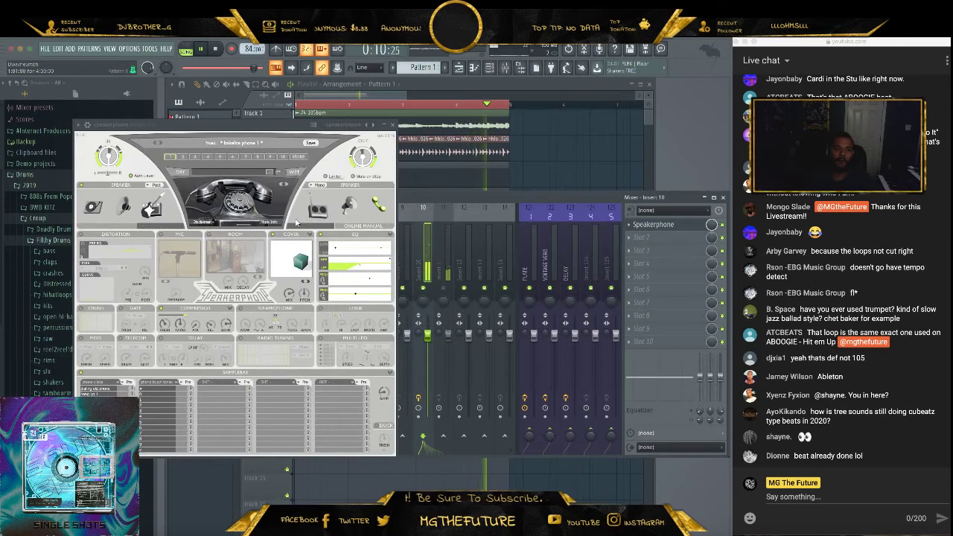
# Step through the Speakerphone phone presets during playback and settle on a bakelite phone preset
pyautogui.click(161, 144)
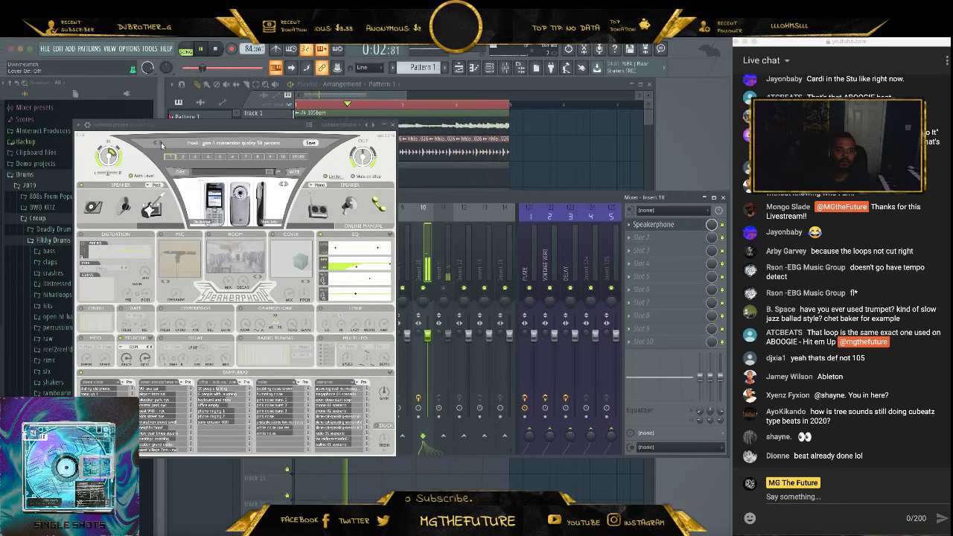
pyautogui.click(161, 142)
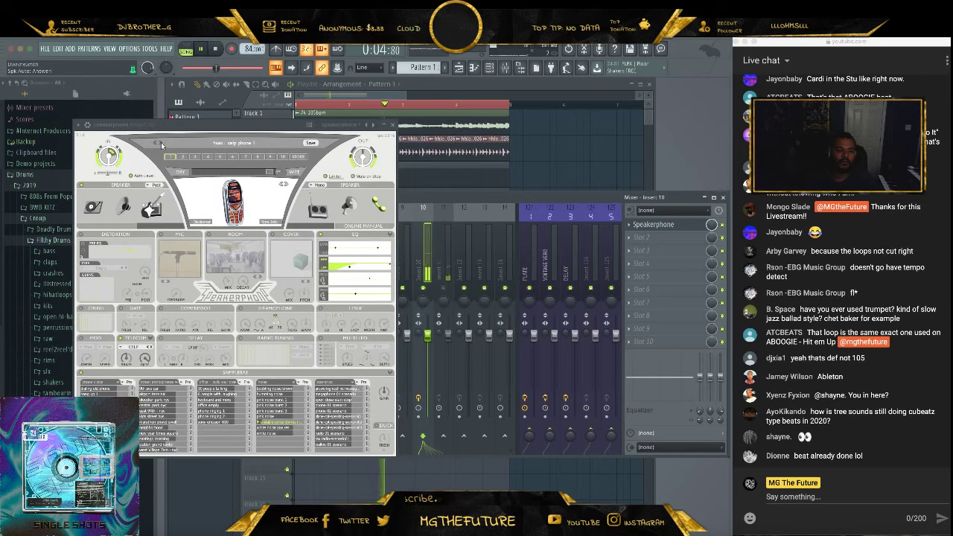
pyautogui.click(160, 142)
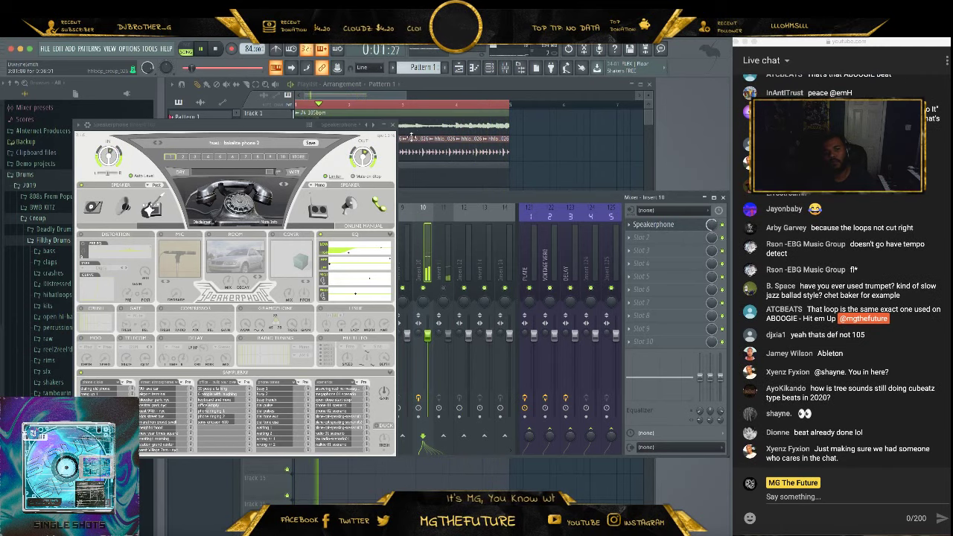
# Add Gross Beat in slot 2 of mixer Insert 10, after Speakerphone
pyautogui.click(649, 225)
pyautogui.click(630, 237)
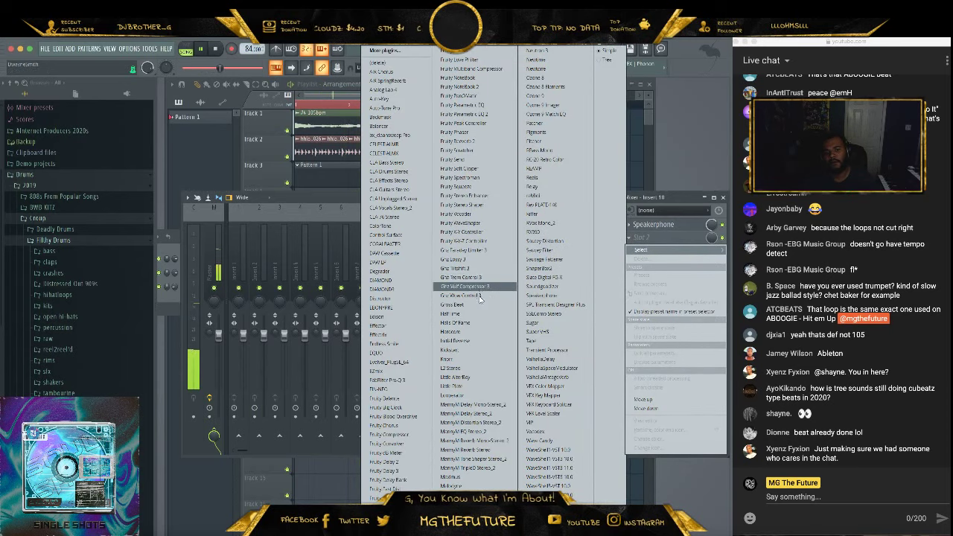
pyautogui.click(450, 305)
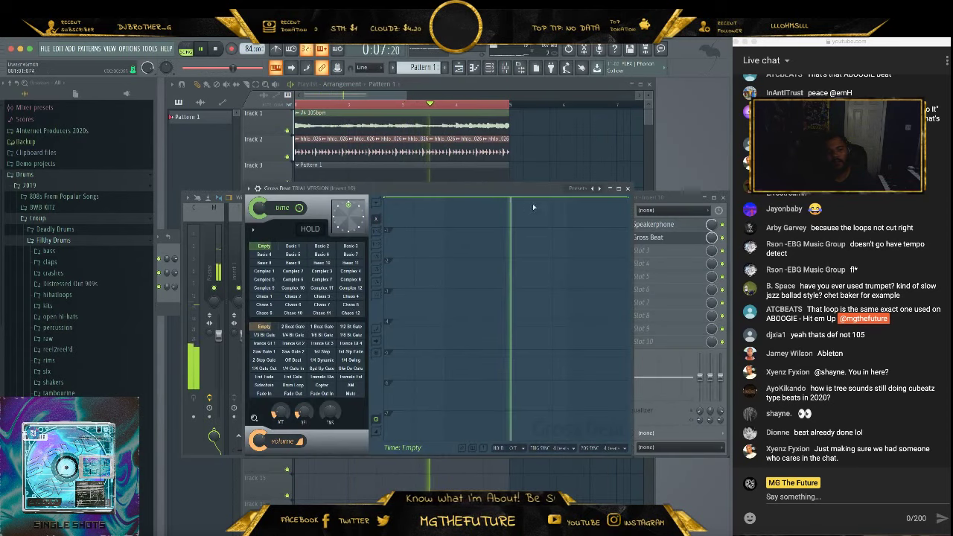
# Load Gross Beat's Momentary preset and select the 1/2 Speed time pattern
pyautogui.click(598, 189)
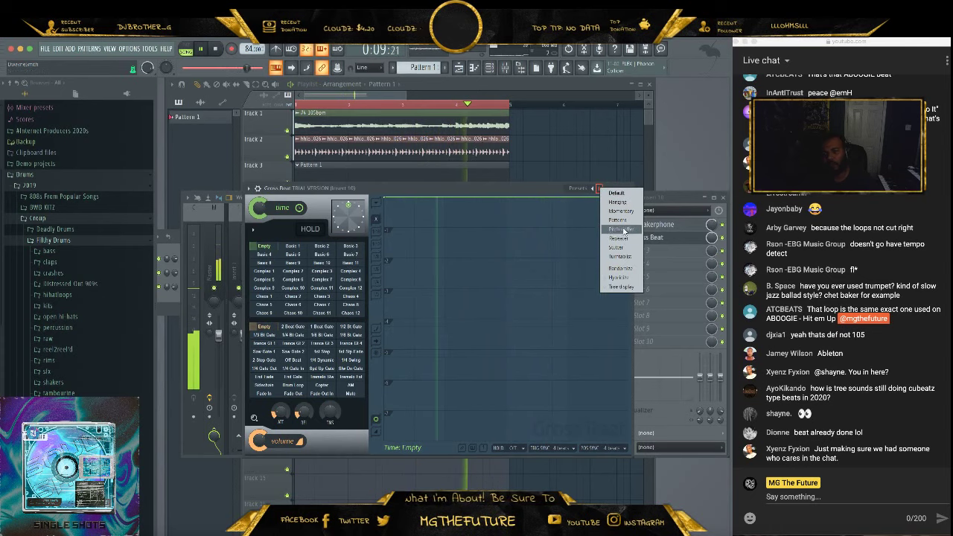
pyautogui.click(621, 211)
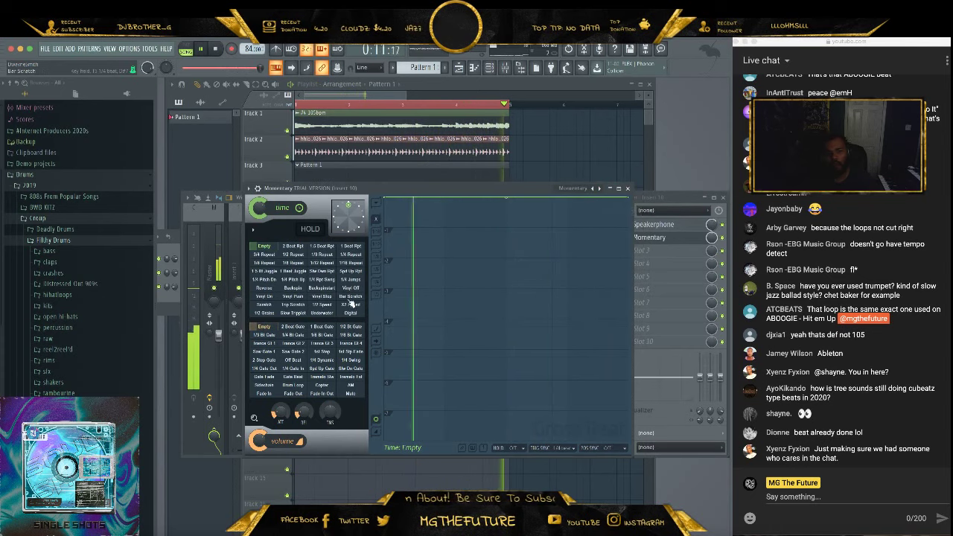
pyautogui.click(322, 304)
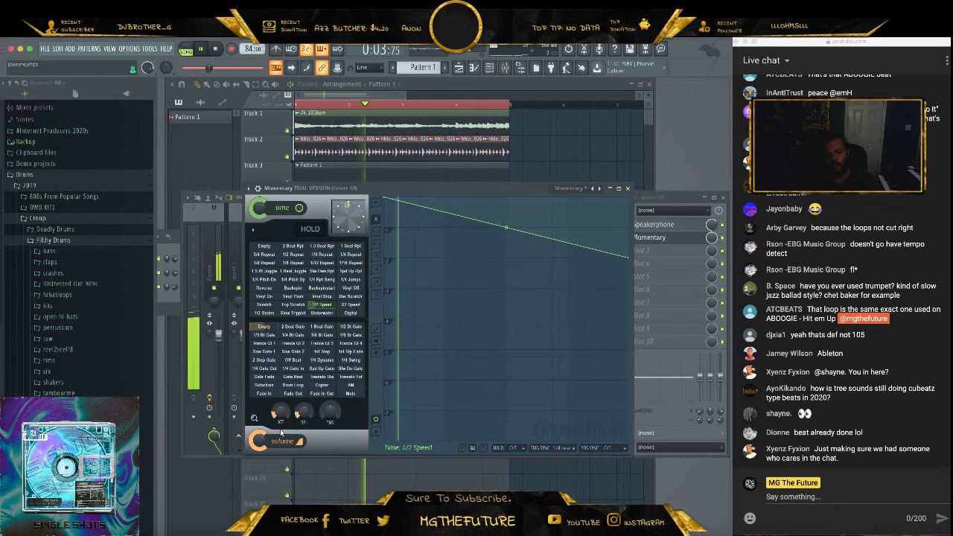
# Audition Gross Beat's volume patterns, including 2 Beat Gate, Trance Gt 1, 2 Step Gate and Saw Gate 2, and choose 1/4 Bt Gate
pyautogui.click(293, 326)
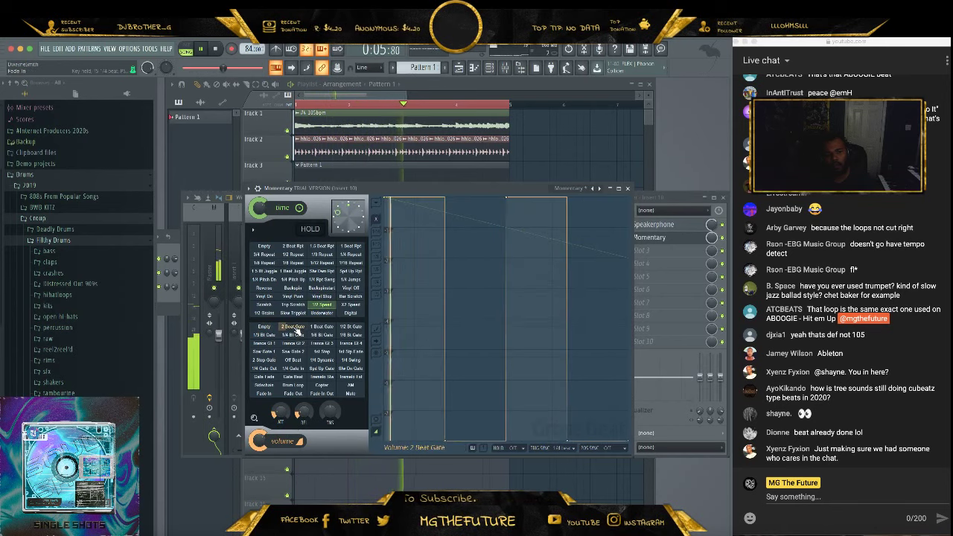
pyautogui.click(263, 335)
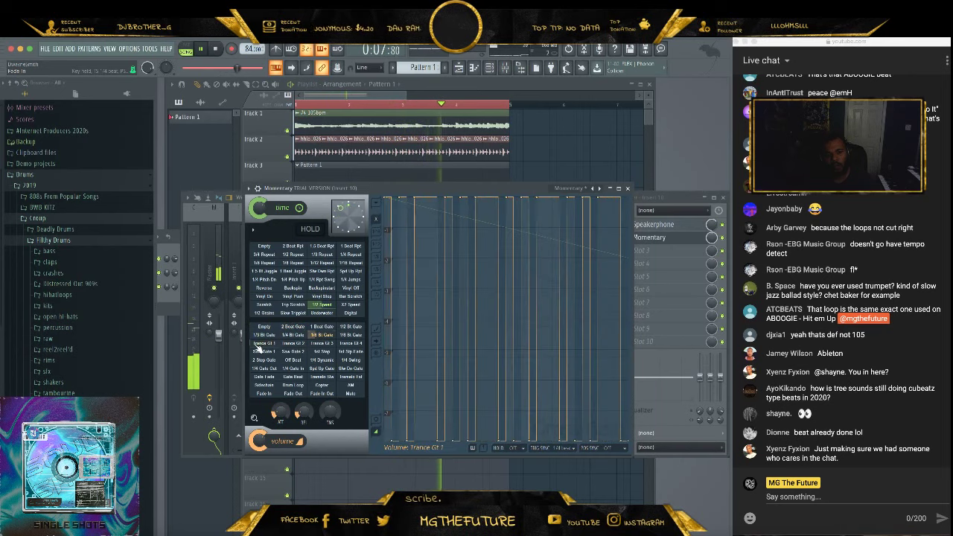
pyautogui.click(291, 337)
pyautogui.click(262, 361)
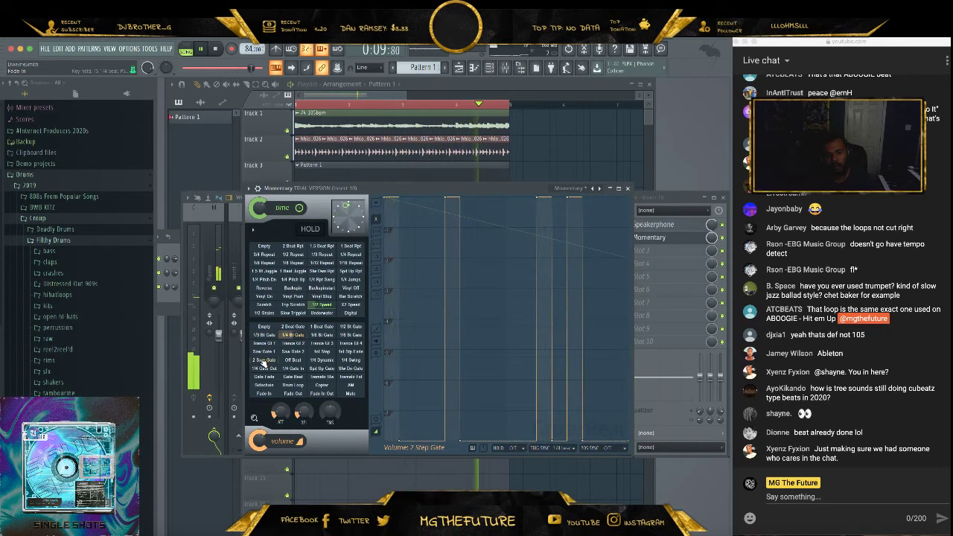
pyautogui.click(269, 370)
pyautogui.click(321, 335)
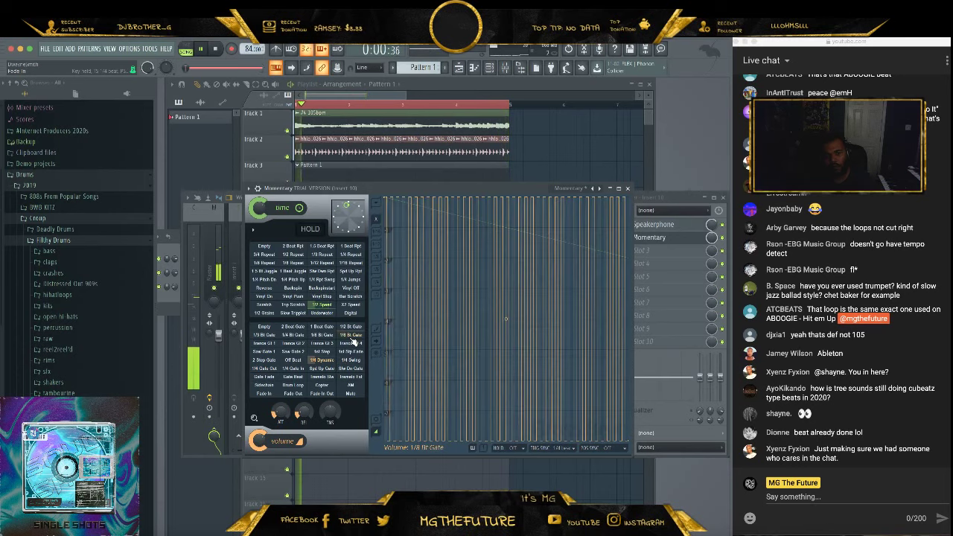
pyautogui.click(263, 361)
pyautogui.click(273, 370)
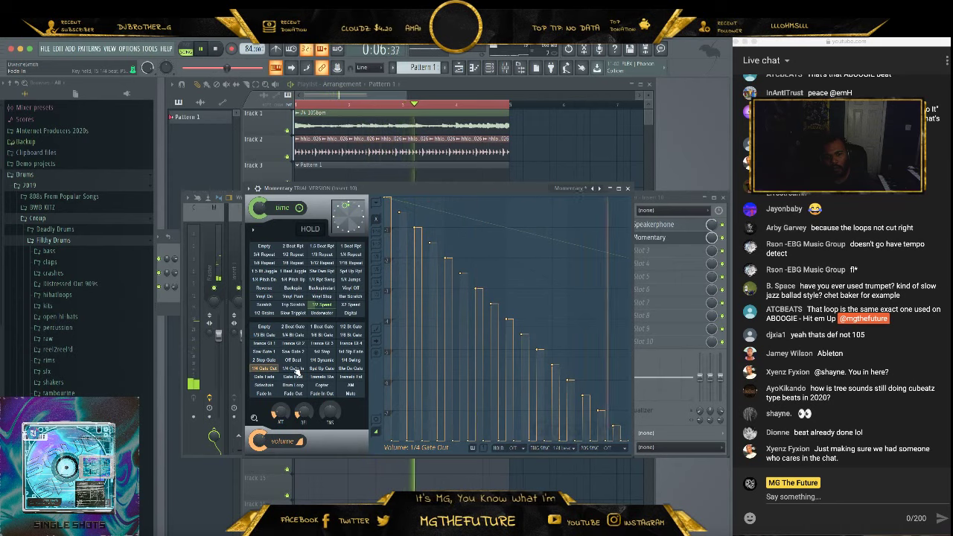
pyautogui.click(322, 352)
pyautogui.click(293, 351)
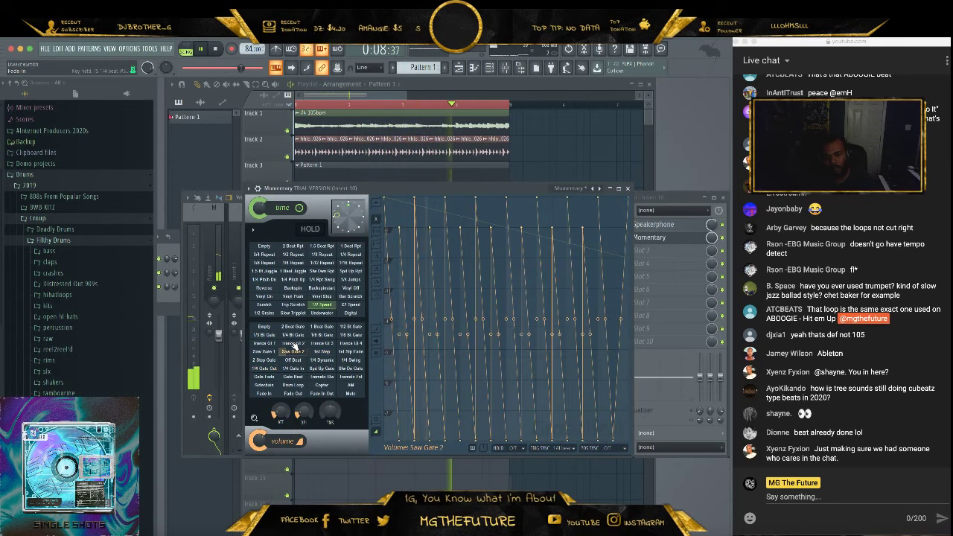
pyautogui.click(264, 334)
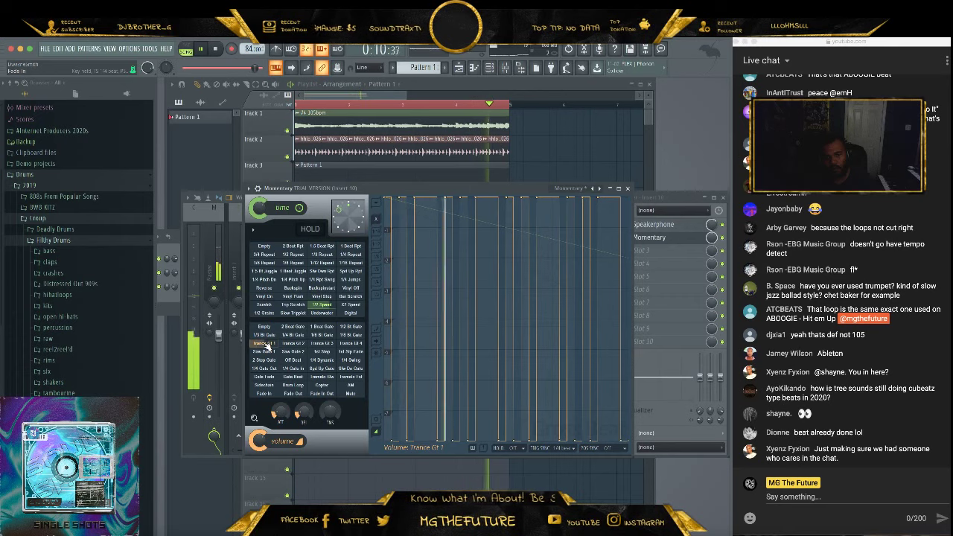
pyautogui.click(293, 335)
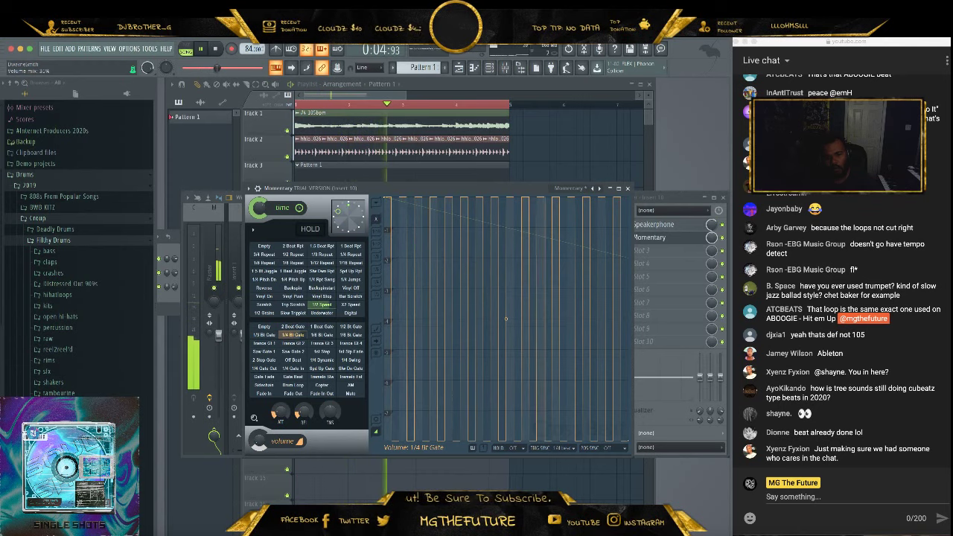
# Add Fruity Stereo Enhancer in slot 3 of mixer Insert 10 and load its Sample Spread preset
pyautogui.click(699, 244)
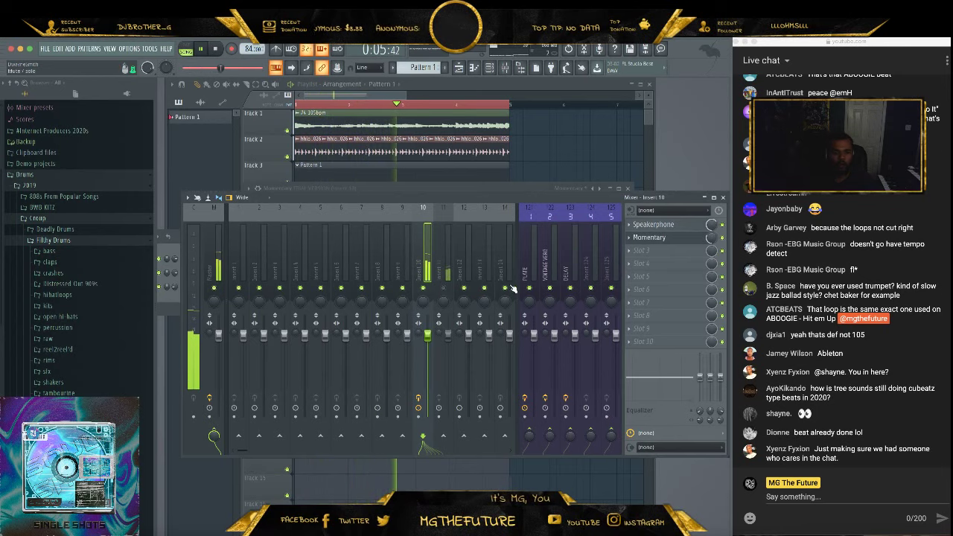
pyautogui.click(629, 256)
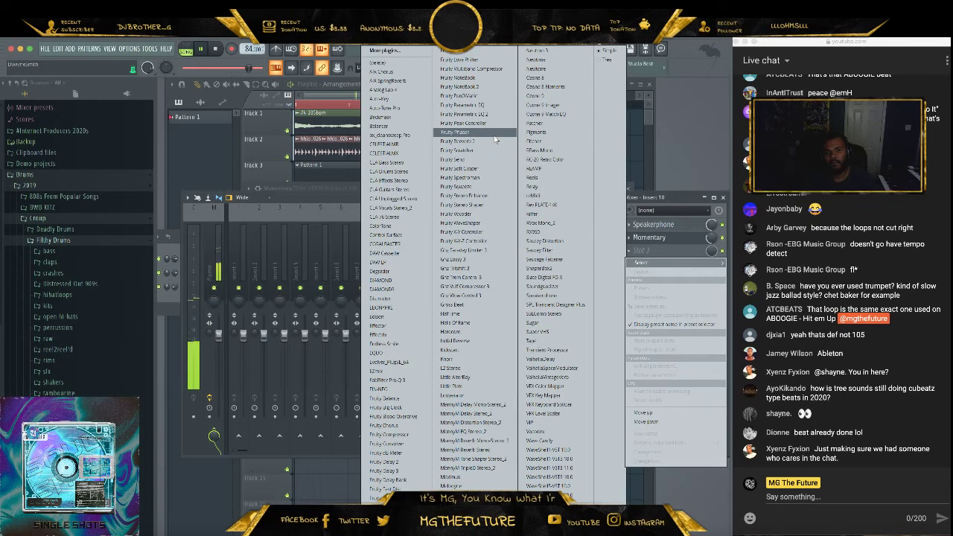
pyautogui.click(490, 195)
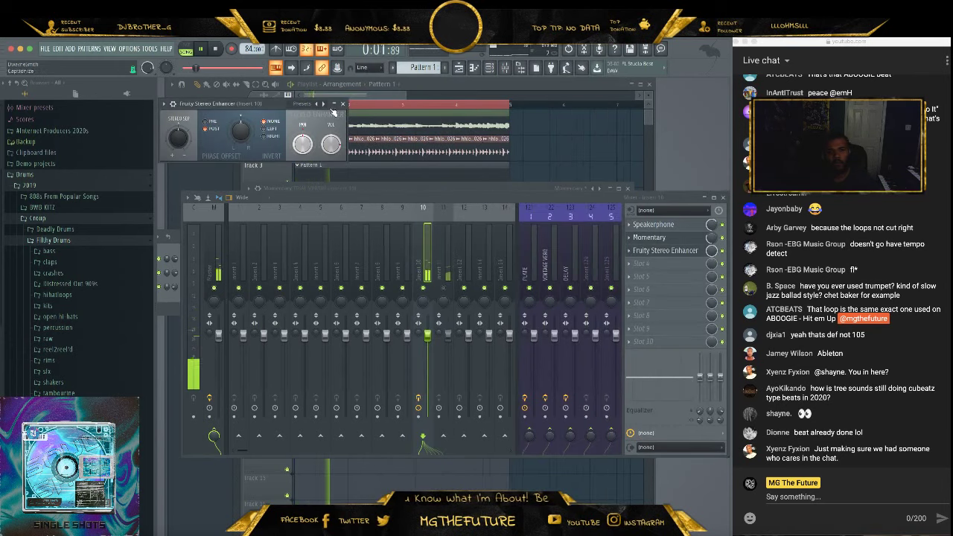
pyautogui.click(323, 104)
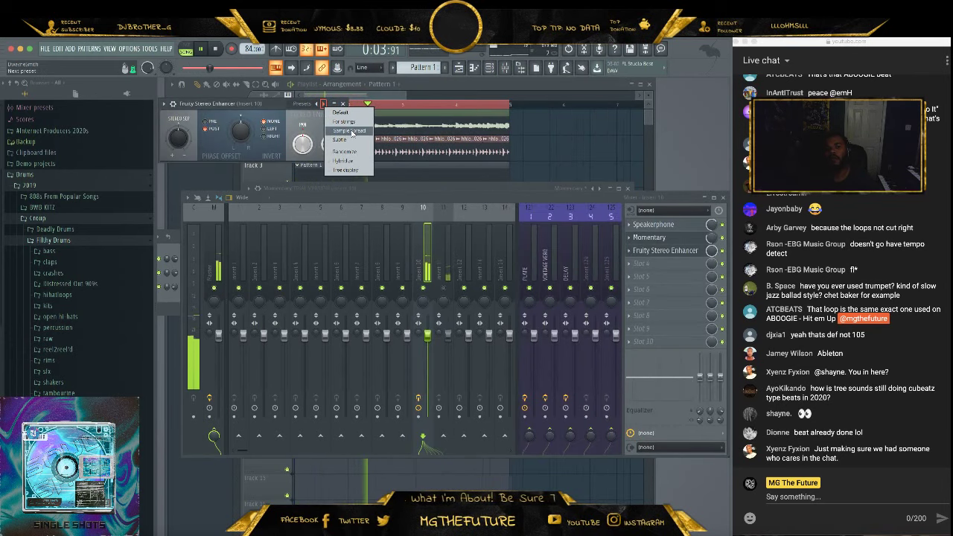
pyautogui.click(351, 131)
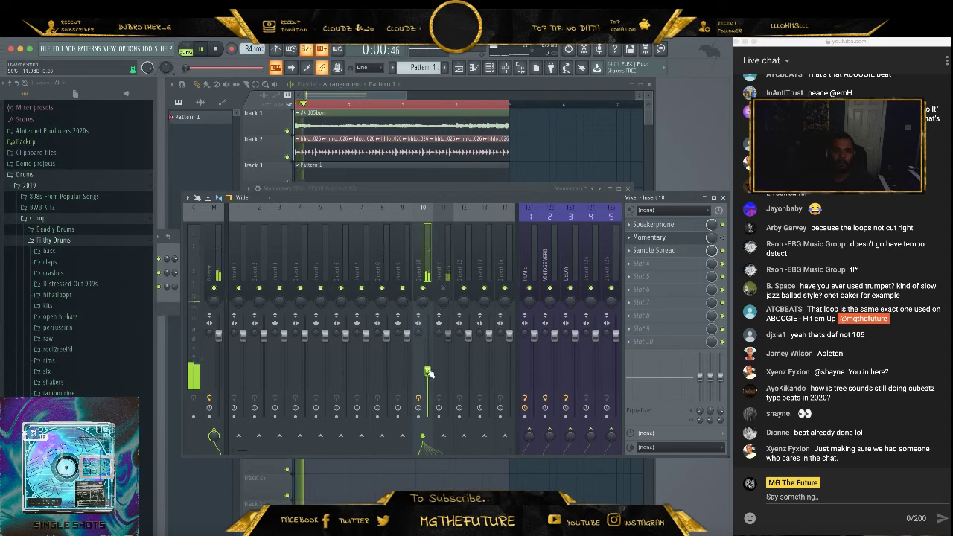
# Lower the Insert 10 volume fader, then close the mixer and Gross Beat windows
pyautogui.moveTo(430, 373); pyautogui.dragTo(430, 366)
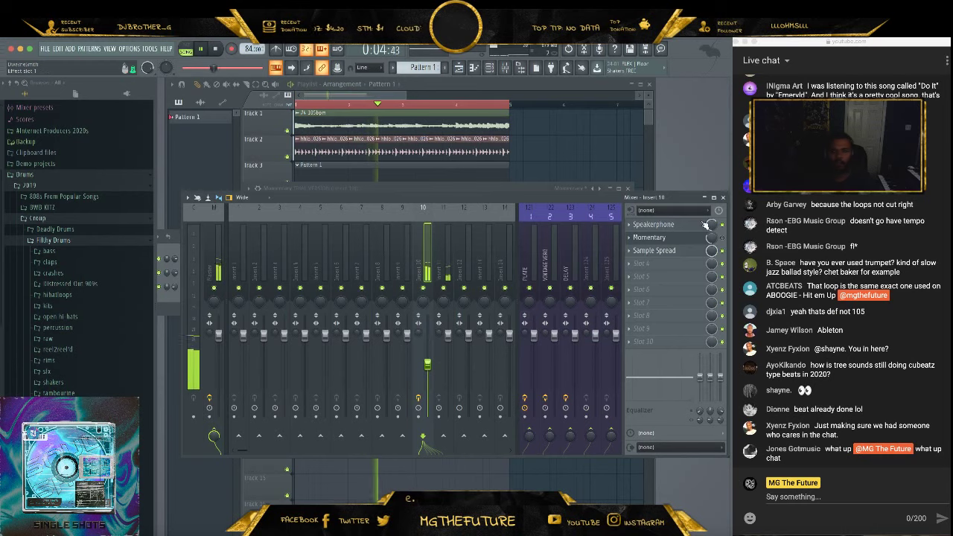
pyautogui.click(723, 198)
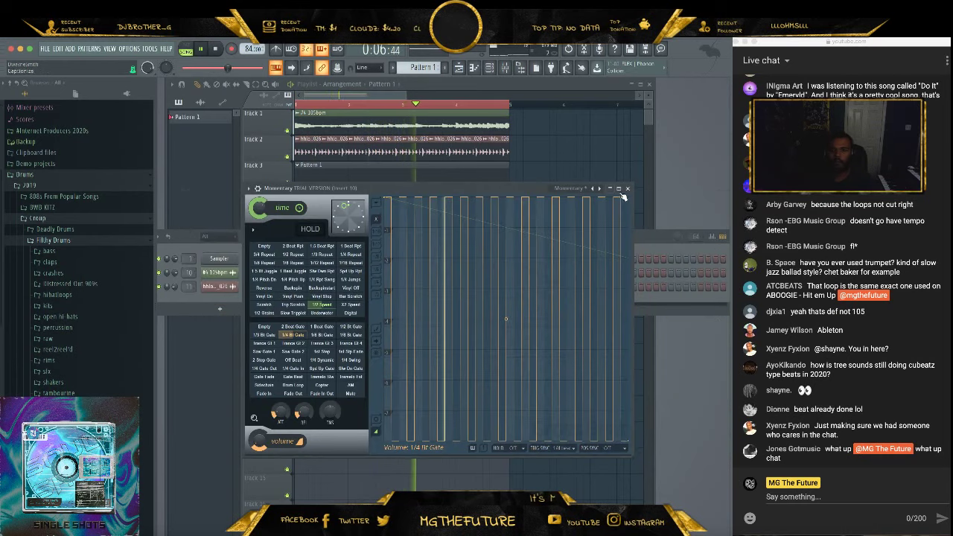
pyautogui.click(627, 189)
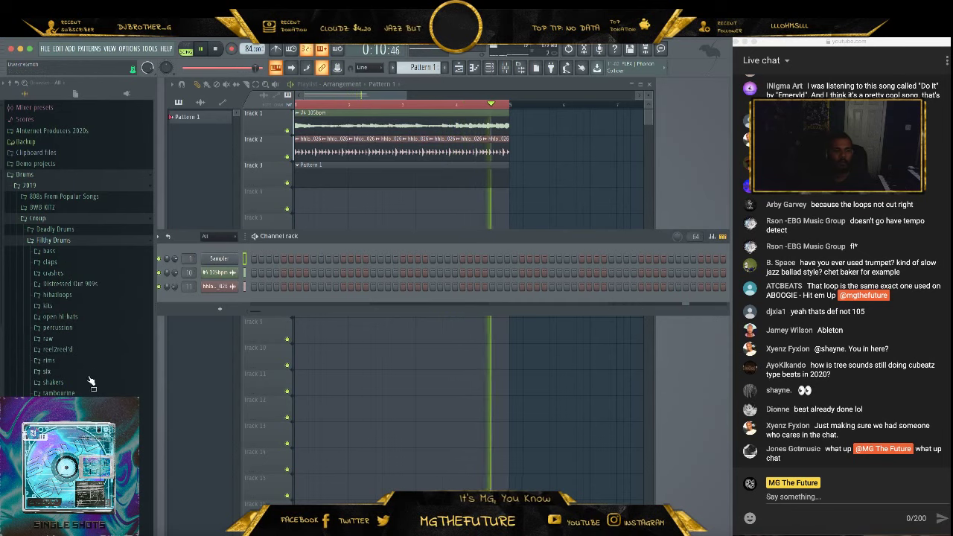
# Load snare_group_021 from the _snares folder as a new channel and place hits on every eighth step from 5 to 61
pyautogui.click(56, 429)
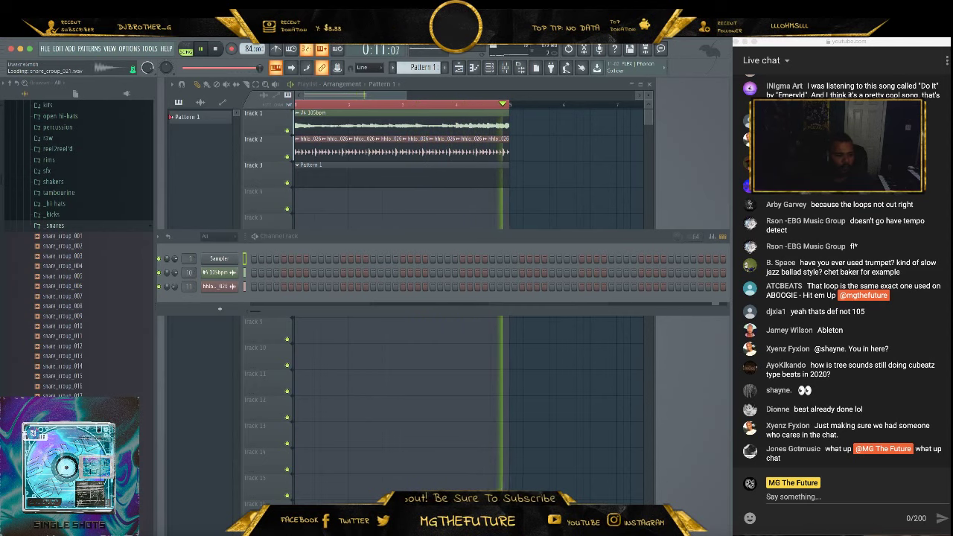
pyautogui.moveTo(206, 344); pyautogui.dragTo(224, 304)
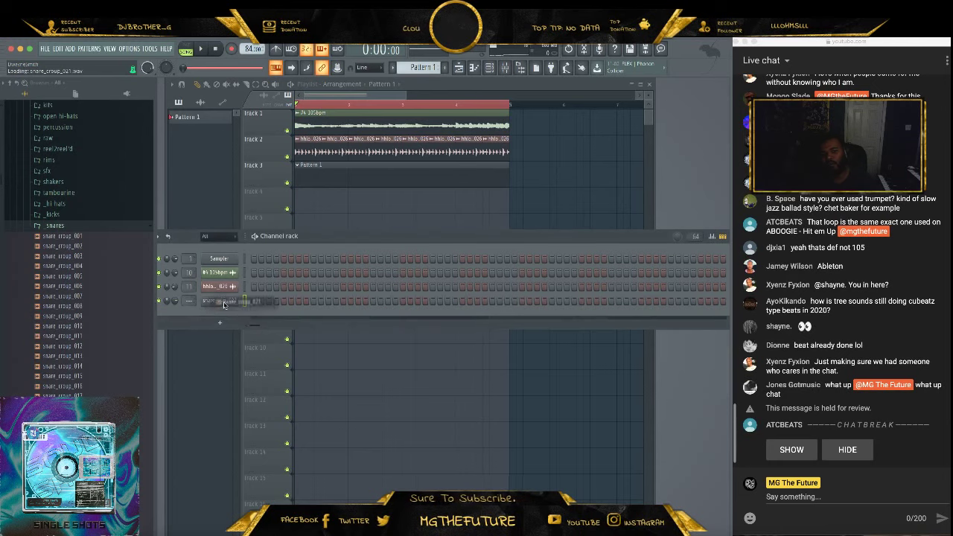
pyautogui.click(343, 300)
pyautogui.click(402, 300)
pyautogui.click(463, 300)
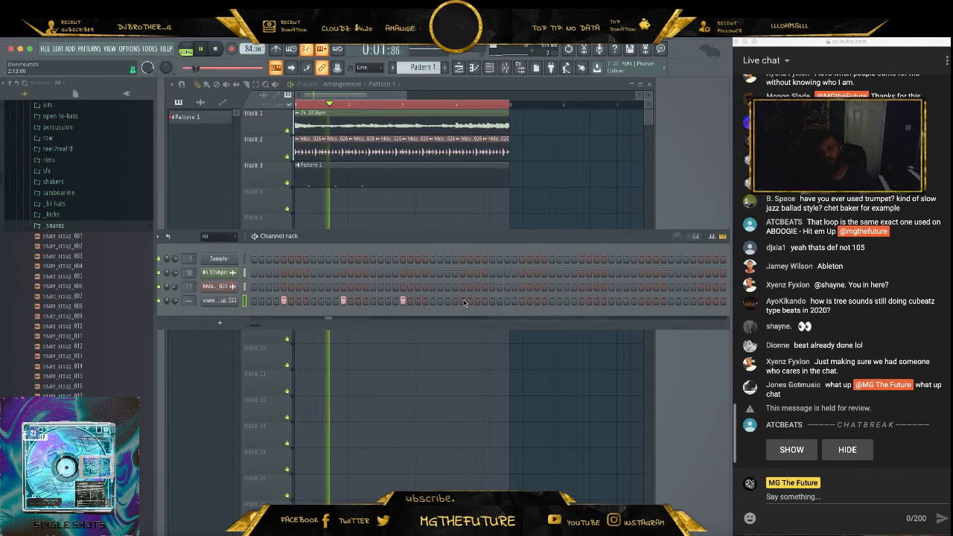
pyautogui.click(522, 300)
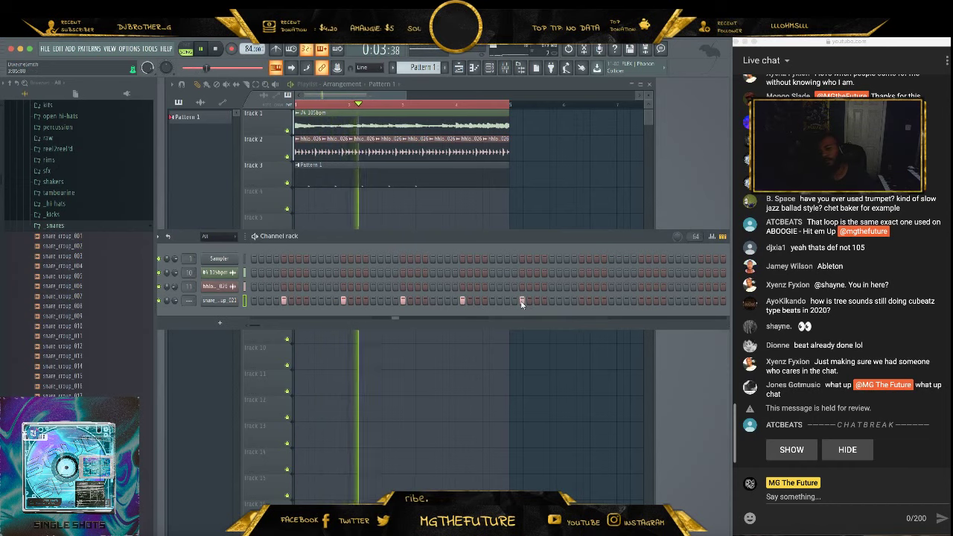
pyautogui.click(581, 300)
pyautogui.click(641, 300)
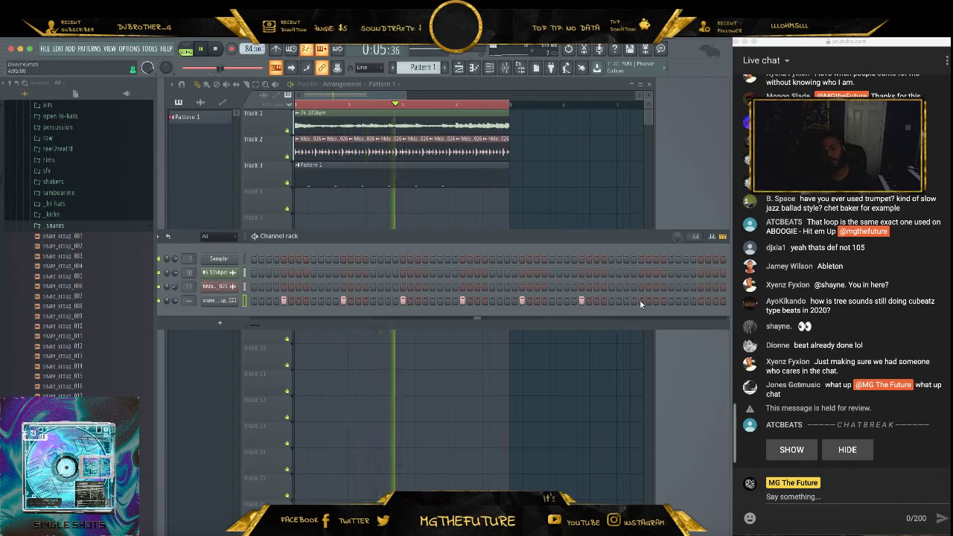
pyautogui.click(701, 300)
# Allow the held-for-review message to show in the YouTube live chat
pyautogui.click(789, 449)
pyautogui.click(793, 449)
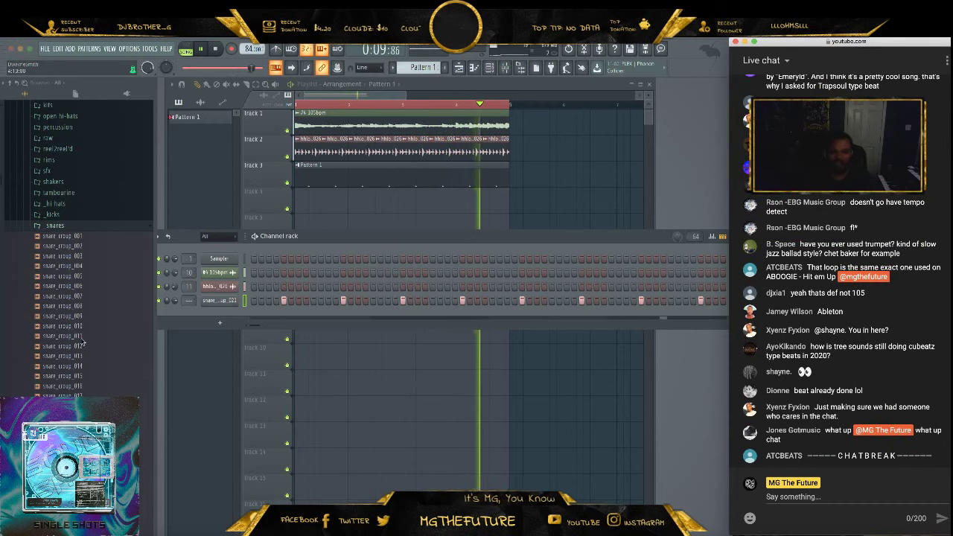
# Find kick_group_046 in the _kicks folder and load it into the empty Sampler channel
pyautogui.click(56, 225)
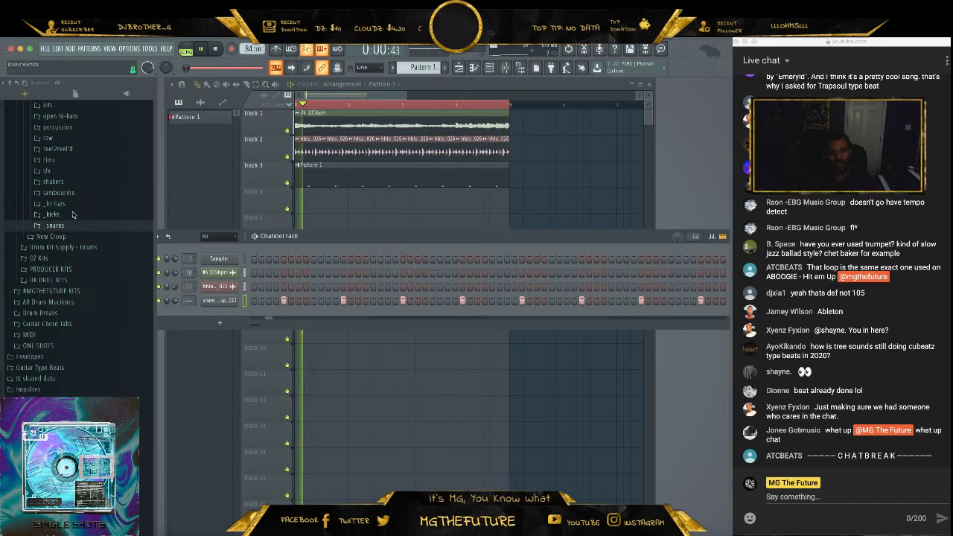
pyautogui.click(53, 214)
pyautogui.scroll(-5, 58, 355)
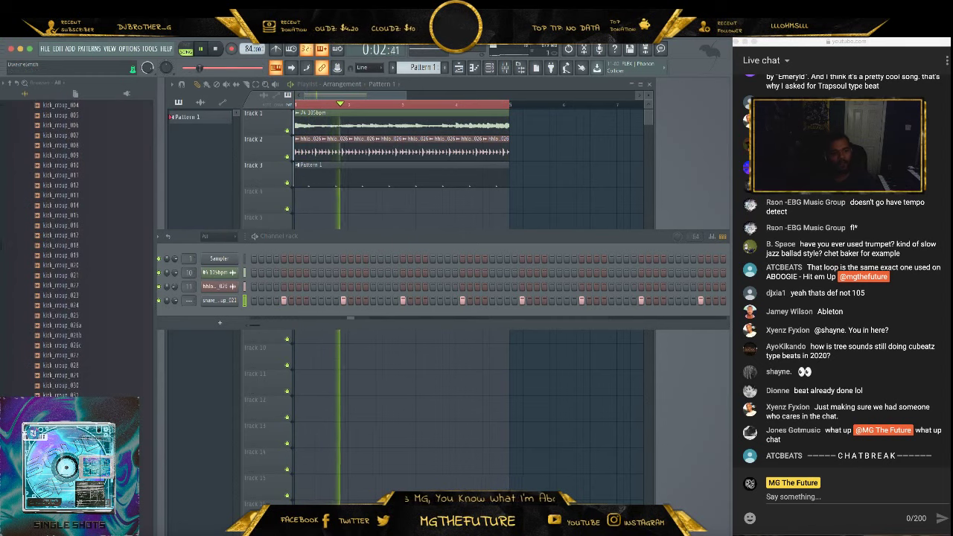
pyautogui.scroll(-3, 59, 250)
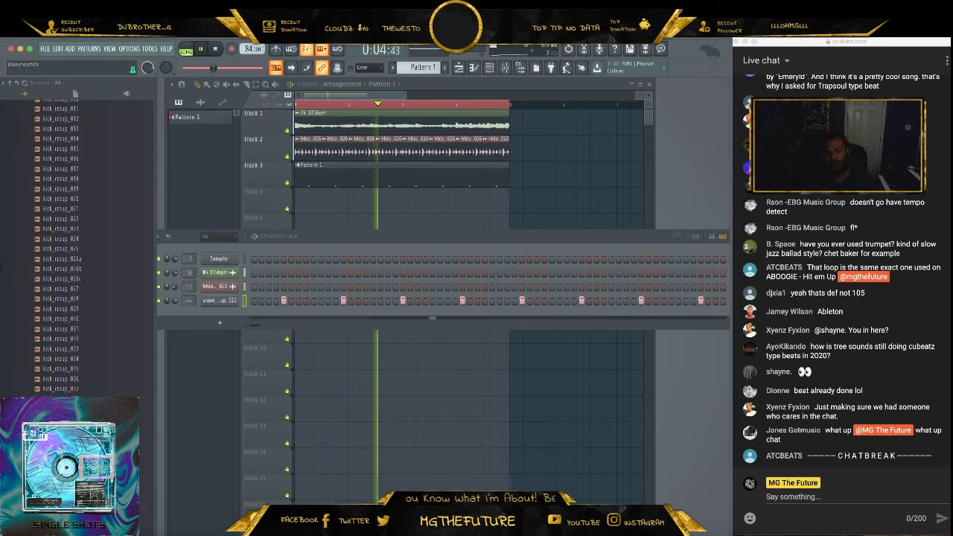
pyautogui.scroll(-3, 92, 322)
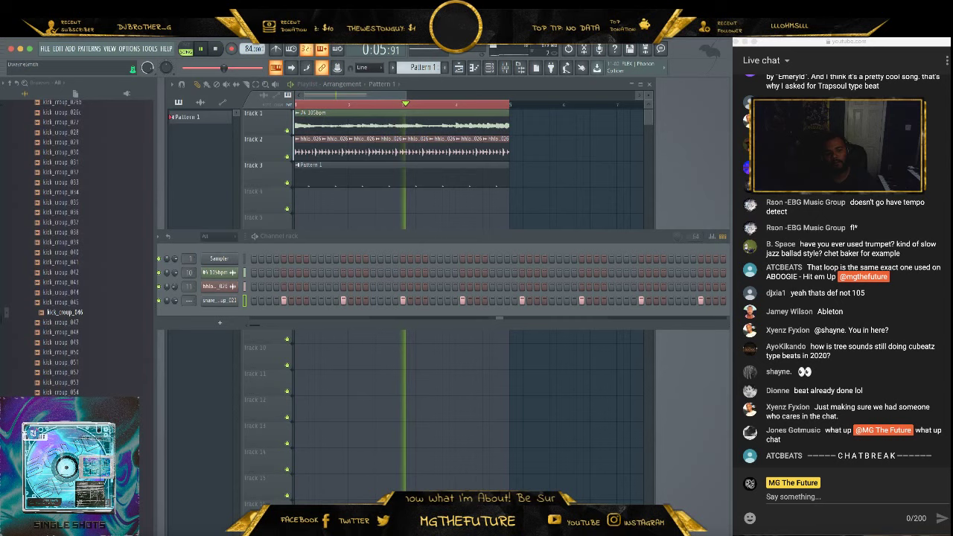
pyautogui.click(94, 313)
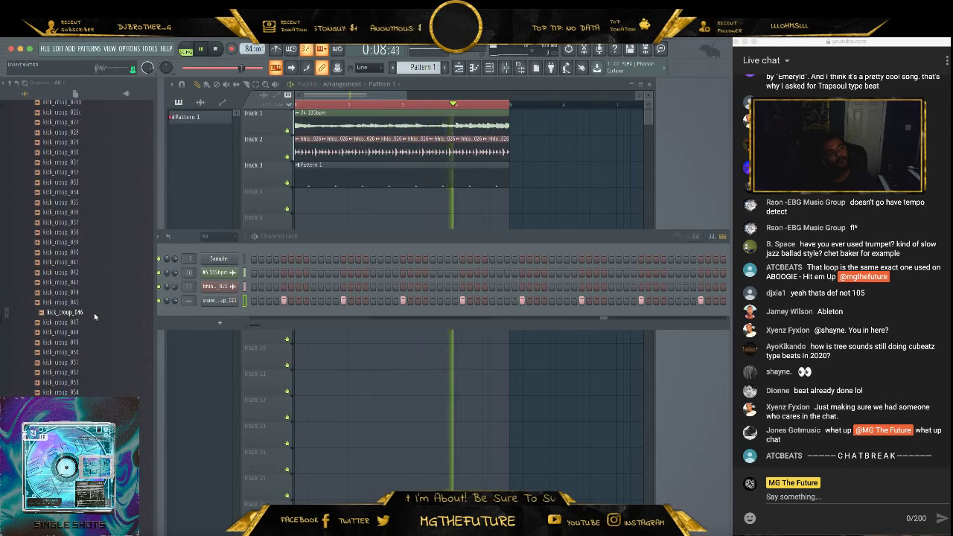
pyautogui.moveTo(94, 313); pyautogui.dragTo(236, 258)
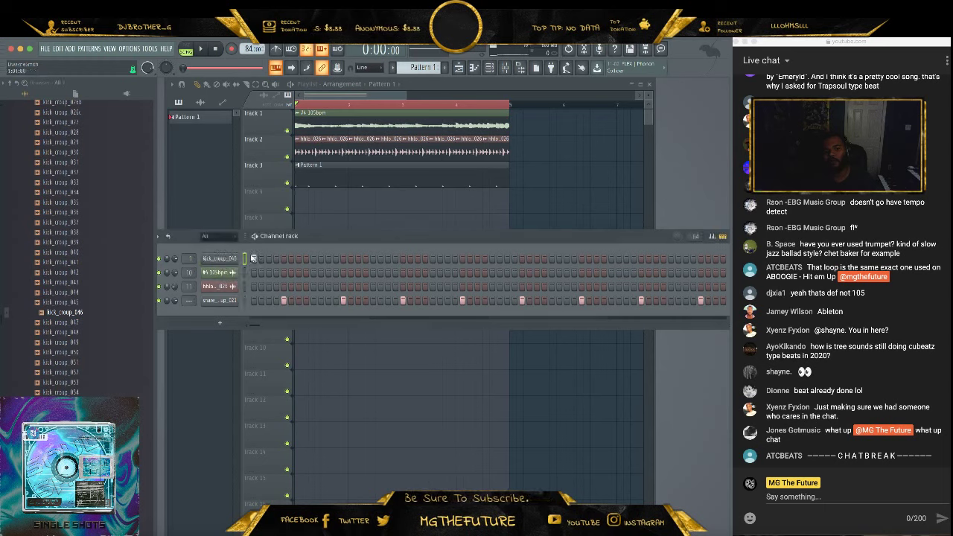
# Program the kick on steps 1, 7, 8, 17, 24 and 26 and play the beat
pyautogui.click(306, 259)
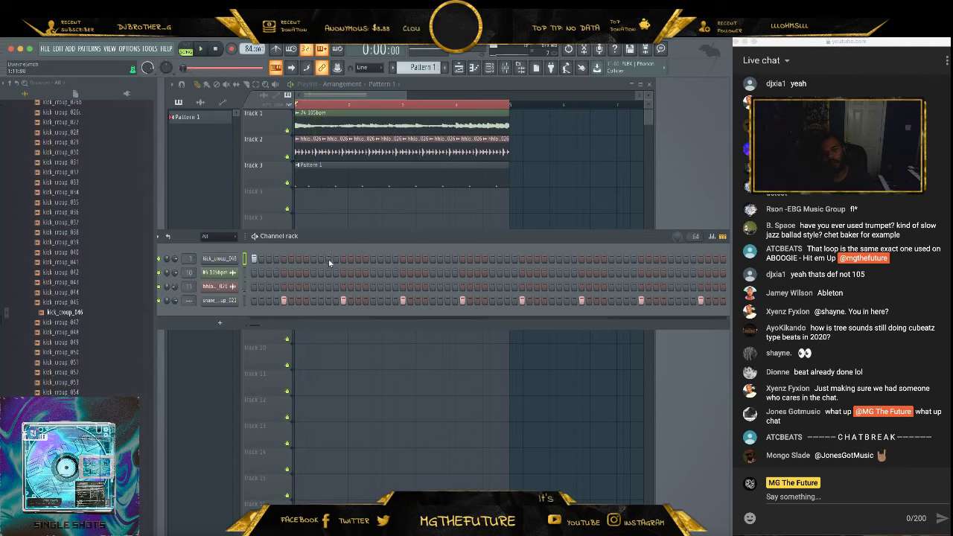
pyautogui.press('space')
pyautogui.click(300, 260)
pyautogui.click(307, 260)
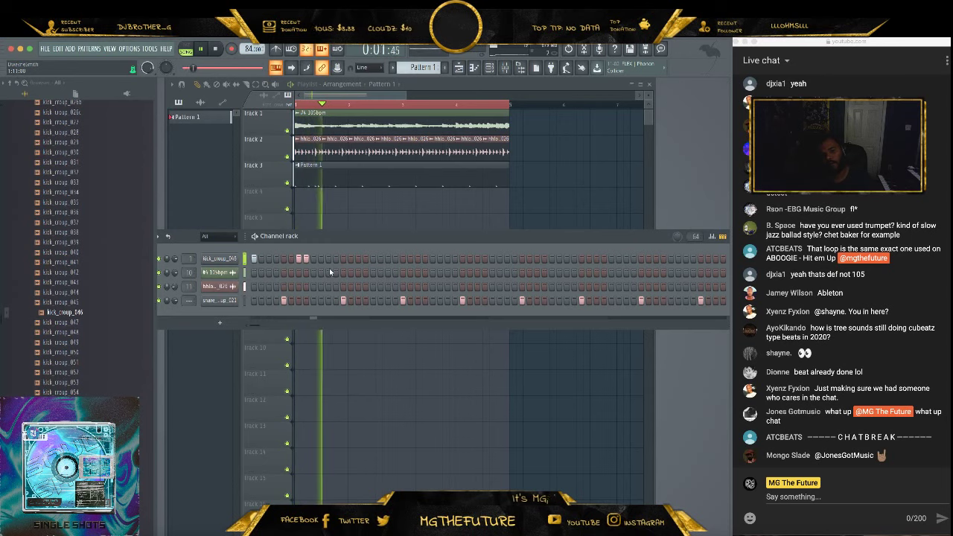
pyautogui.click(373, 259)
pyautogui.press('space')
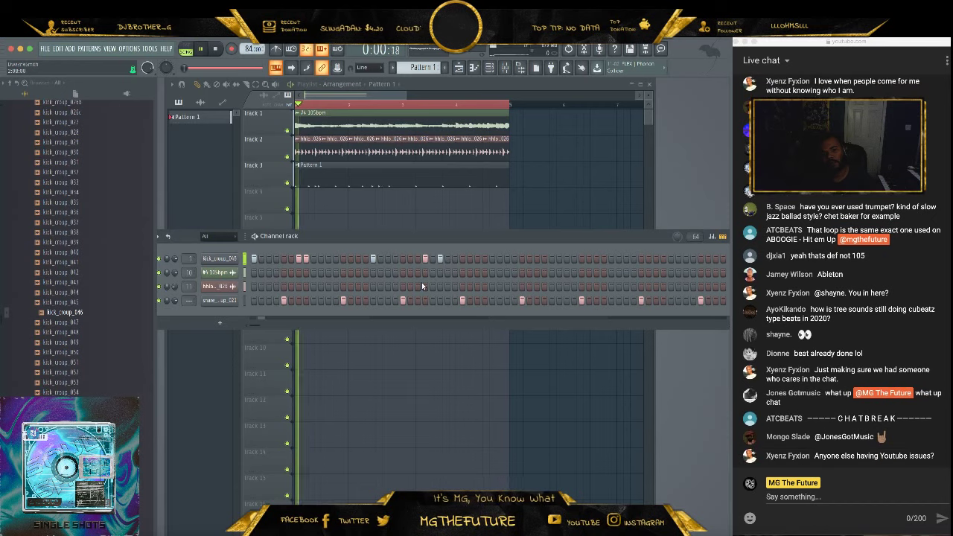
pyautogui.press('space')
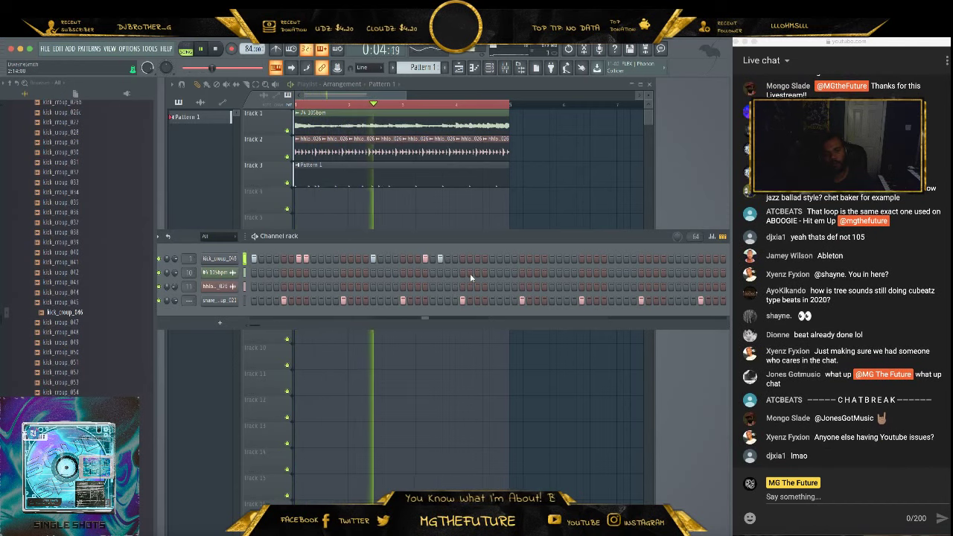
# Refine the kick pattern against playback by adding hits on steps 15 and 28 and keeping the one on step 26
pyautogui.click(358, 258)
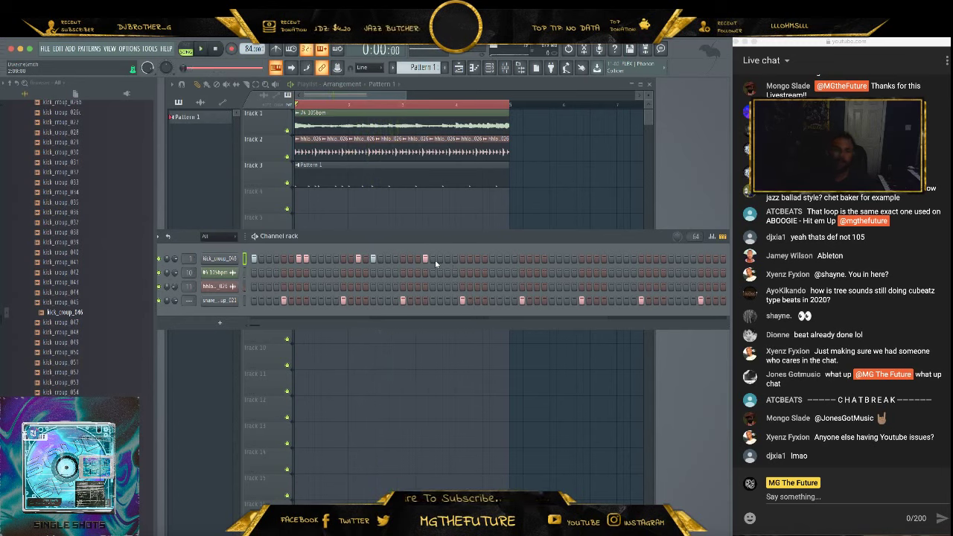
pyautogui.press('space')
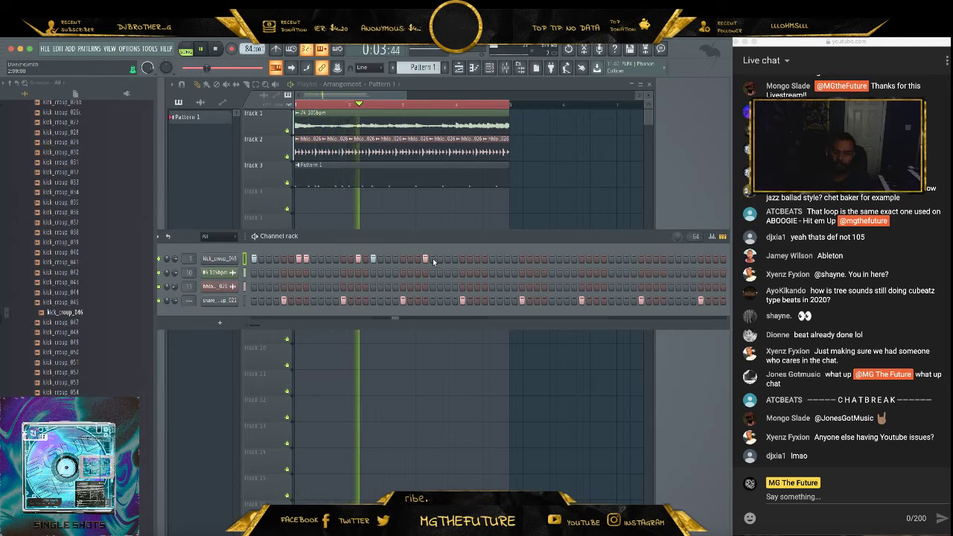
pyautogui.click(448, 259)
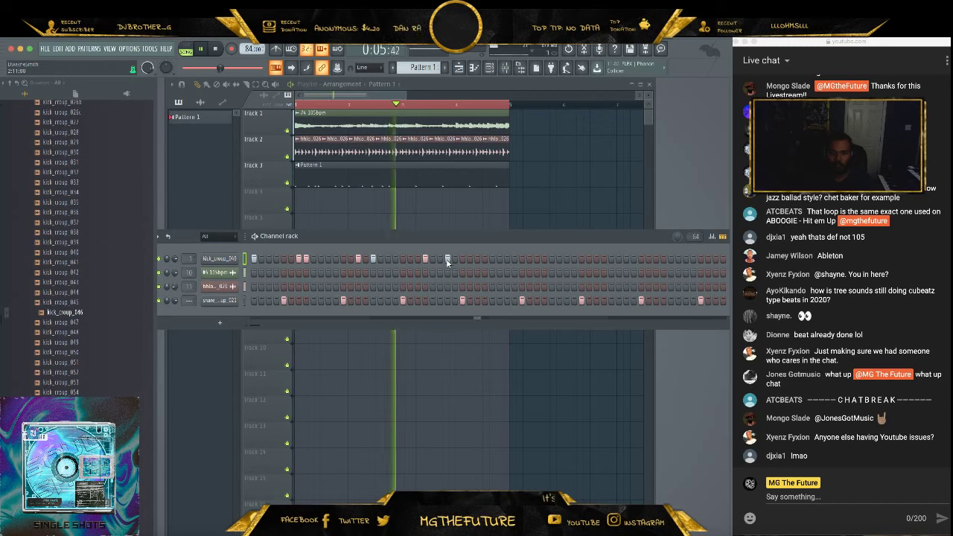
pyautogui.click(455, 259)
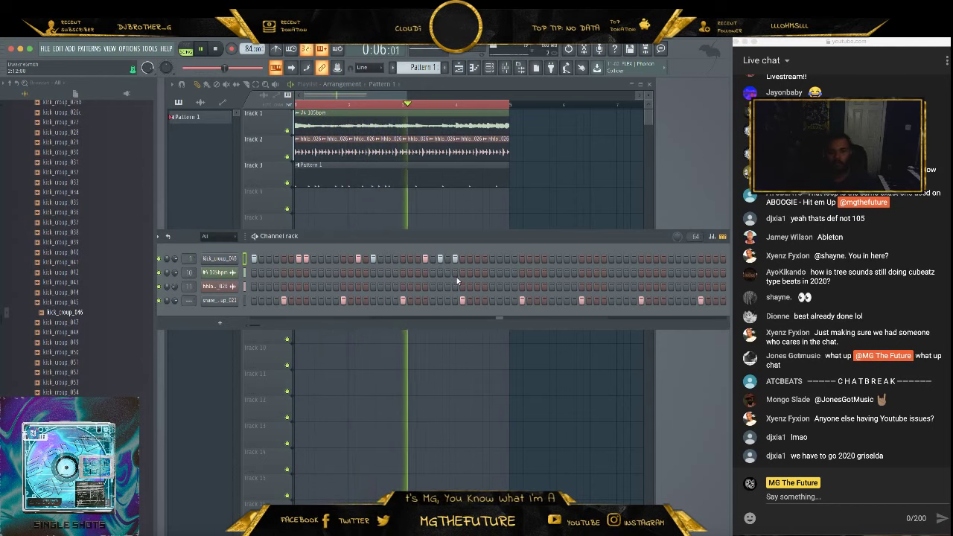
pyautogui.press('space')
# In the kick's piano roll, lower the step 26 hit's velocity and duplicate the two-bar pattern into bars 3 and 4
pyautogui.rightClick(236, 258)
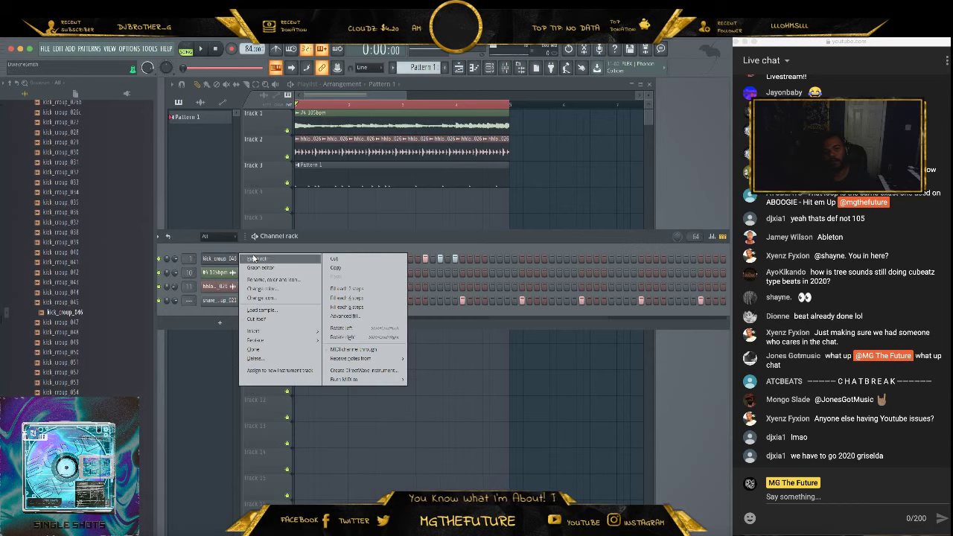
pyautogui.click(264, 256)
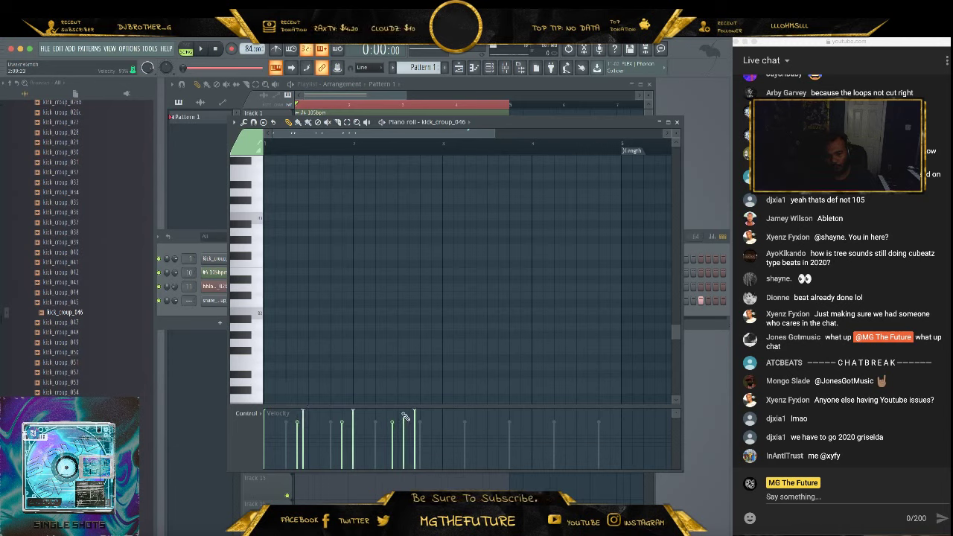
pyautogui.scroll(-5, 419, 300)
pyautogui.moveTo(438, 291); pyautogui.dragTo(481, 292)
pyautogui.press('space')
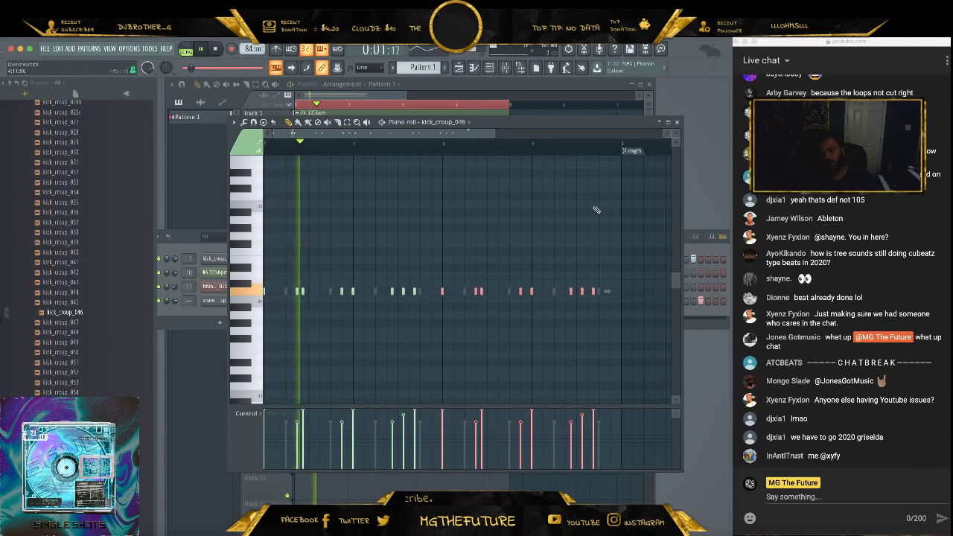
pyautogui.click(676, 121)
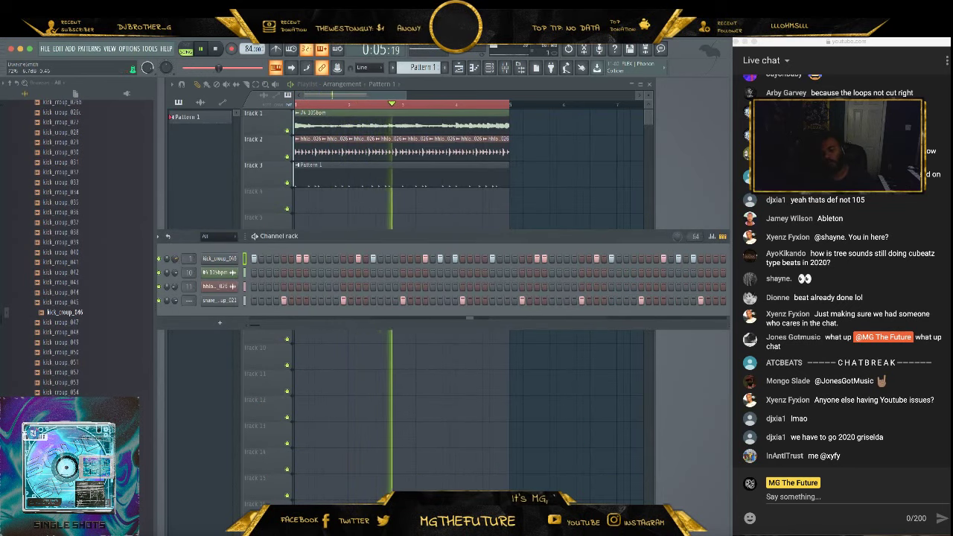
# In the kick's piano roll, nudge the hits on steps 7, 15, 24 and 26 and their repeats slightly later, and play the result
pyautogui.press('space')
pyautogui.rightClick(221, 258)
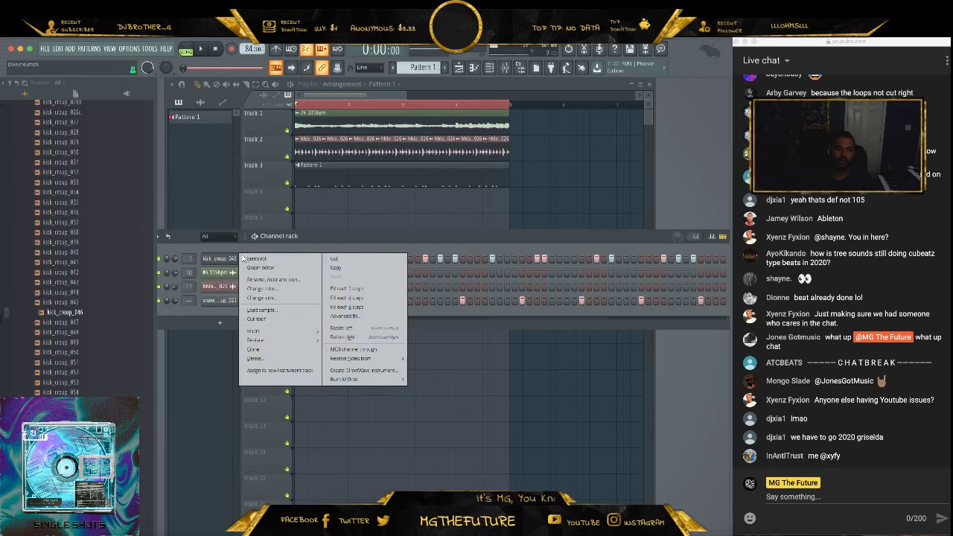
pyautogui.click(256, 257)
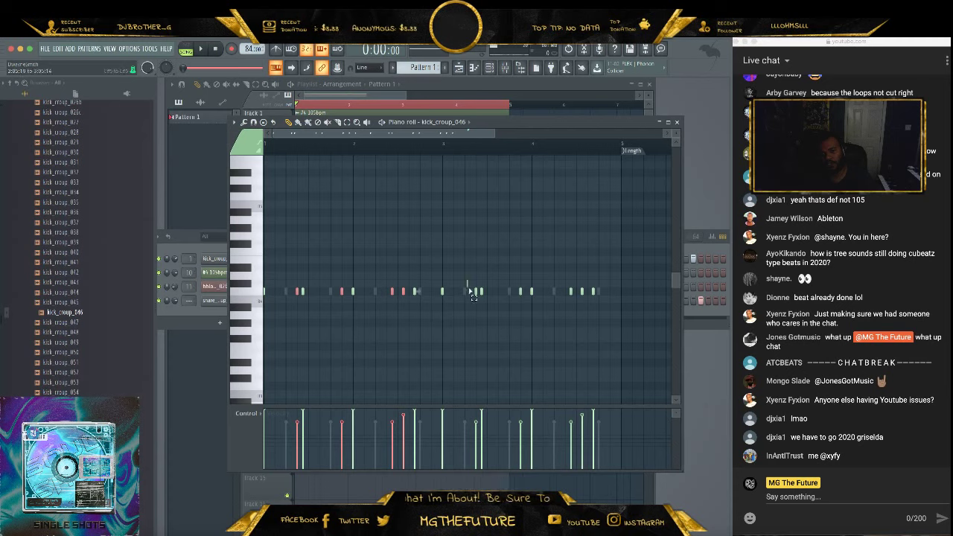
pyautogui.moveTo(512, 273); pyautogui.dragTo(530, 315)
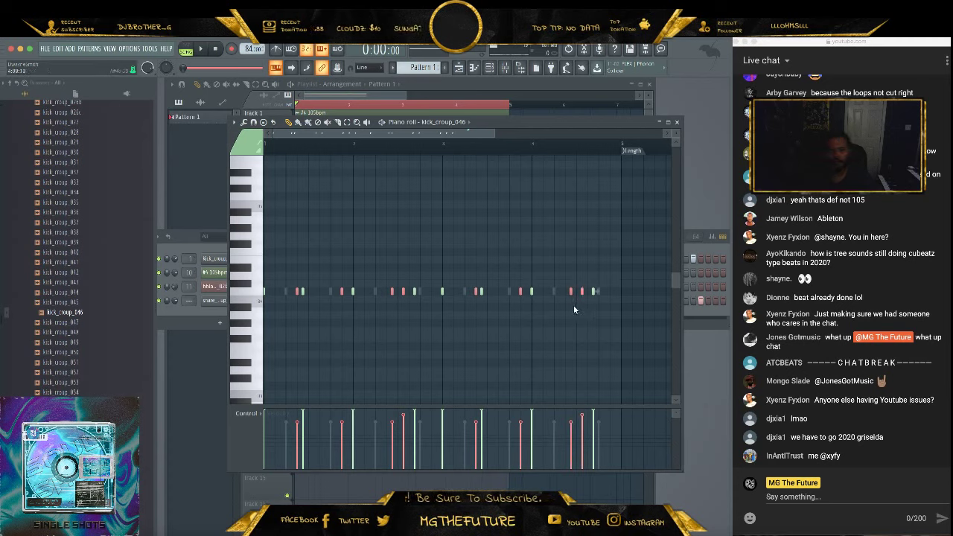
pyautogui.hotkey('shift', 'Right')
pyautogui.hotkey('shift', 'Right')
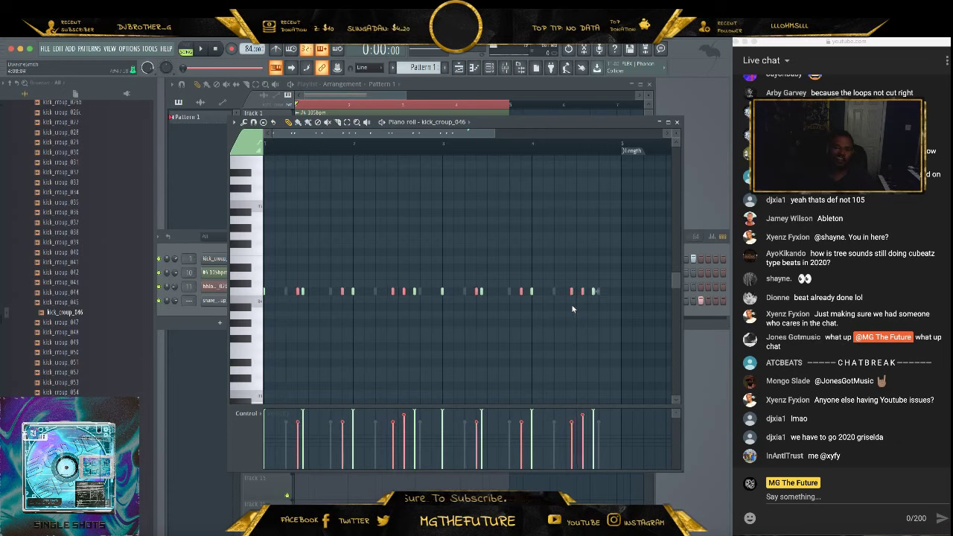
pyautogui.press('space')
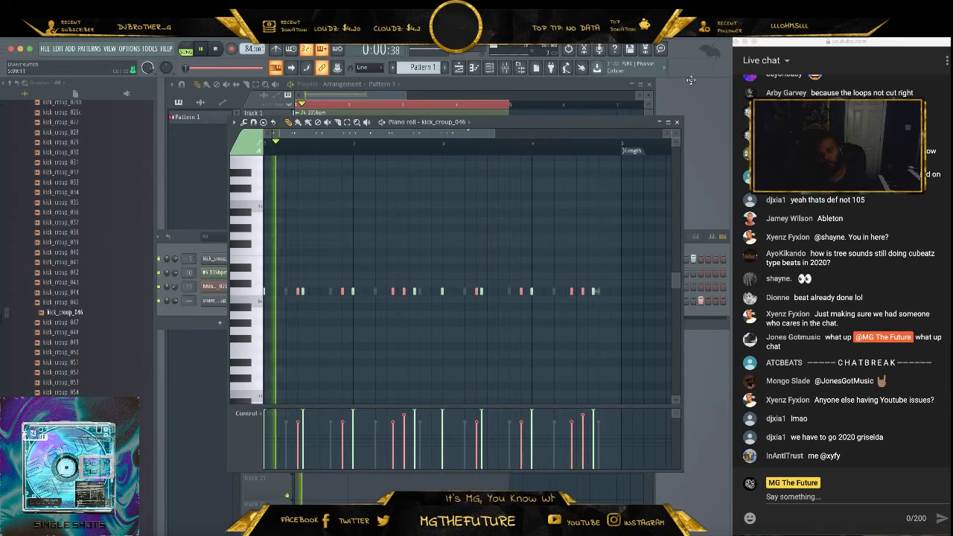
pyautogui.click(677, 122)
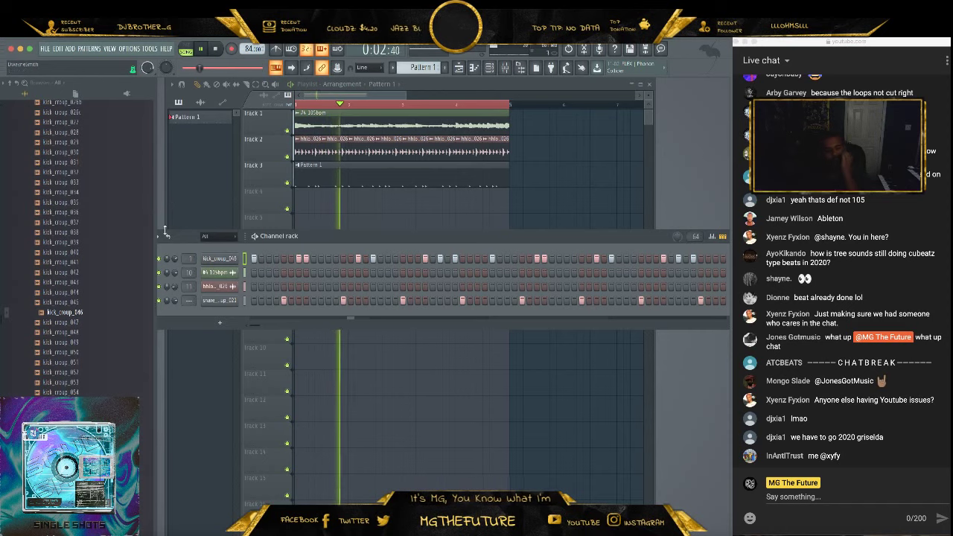
# Find tamb_group_005 in the tambourine folder and add it as a new channel below the snare
pyautogui.scroll(5, 98, 238)
pyautogui.click(103, 234)
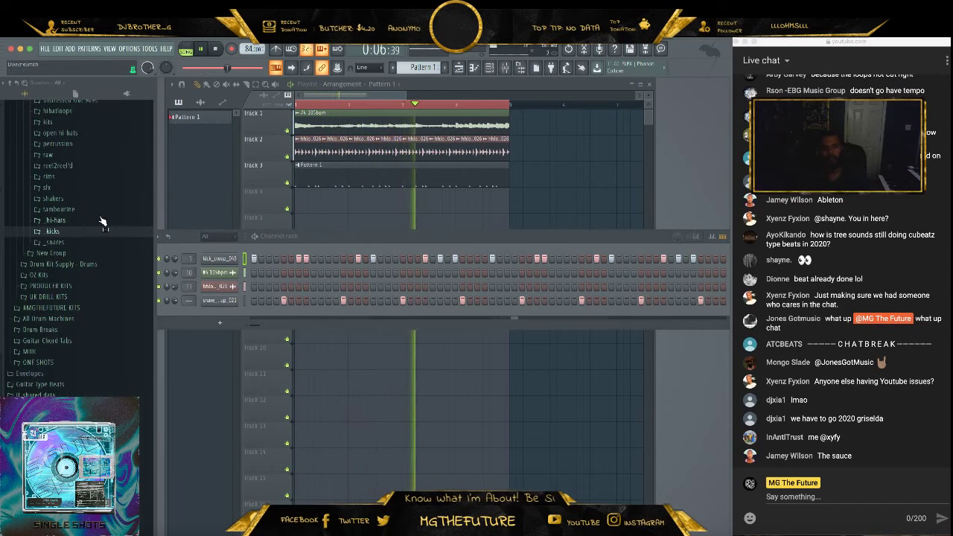
pyautogui.press('space')
pyautogui.click(103, 208)
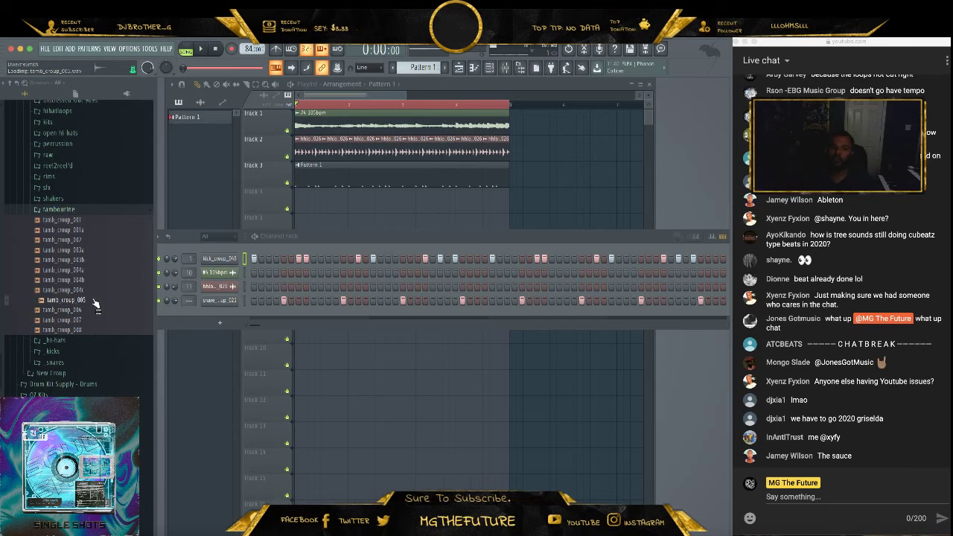
pyautogui.moveTo(207, 312); pyautogui.dragTo(220, 309)
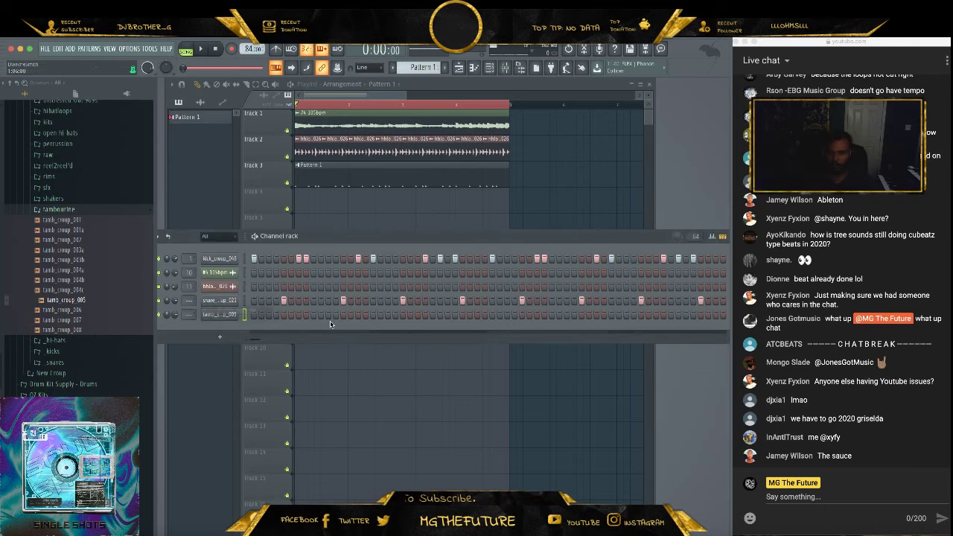
# Program the tambourine on steps 13, 29, 45 and 61, matching every second snare hit, while checking it against playback
pyautogui.click(344, 315)
pyautogui.press('space')
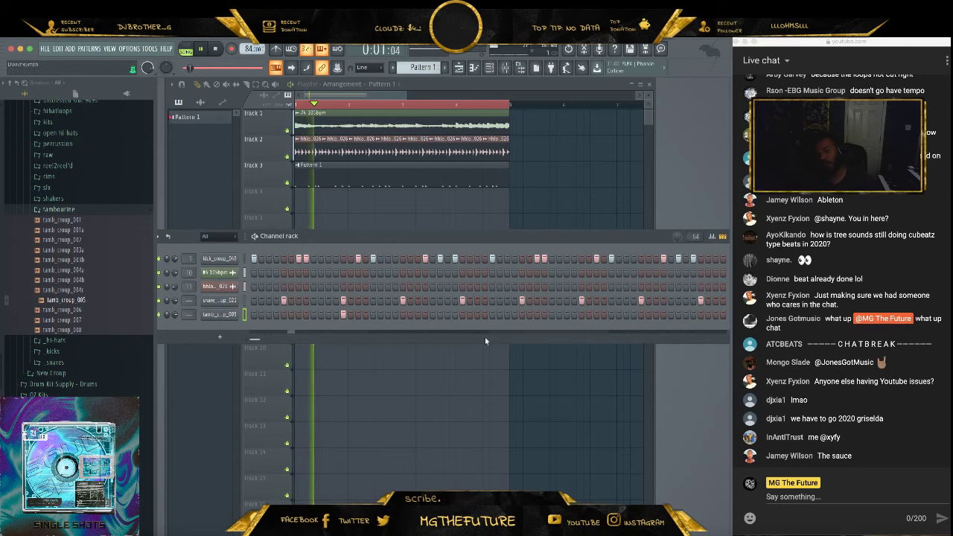
pyautogui.click(462, 314)
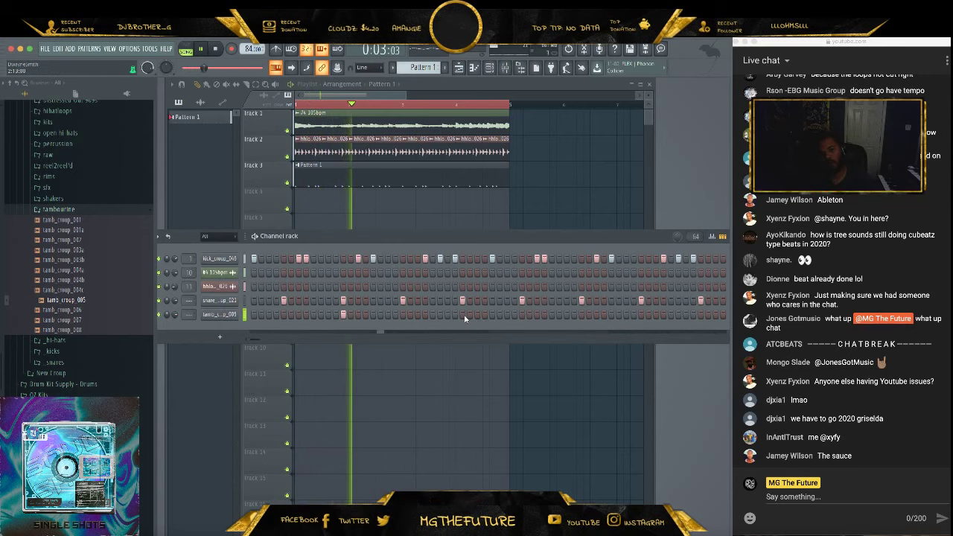
pyautogui.click(582, 314)
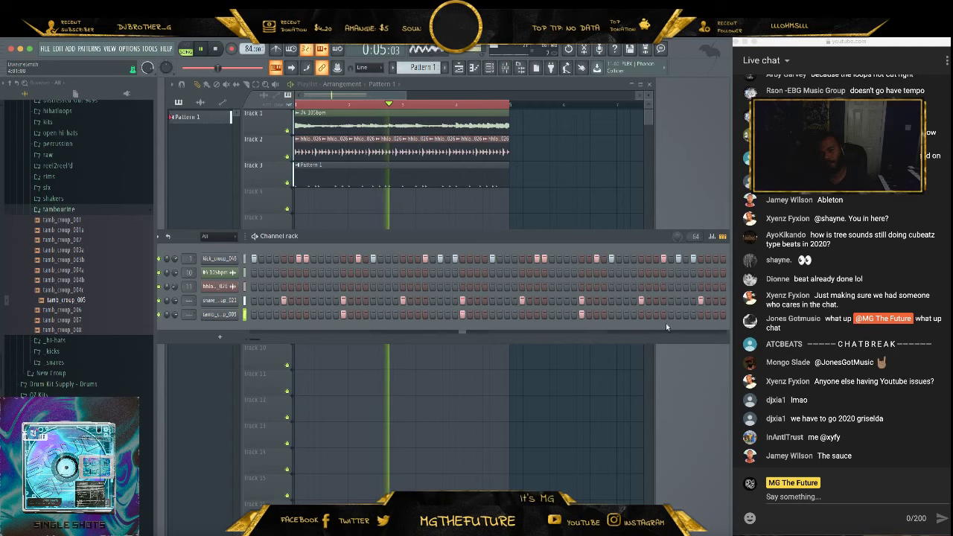
pyautogui.press('space')
pyautogui.click(701, 314)
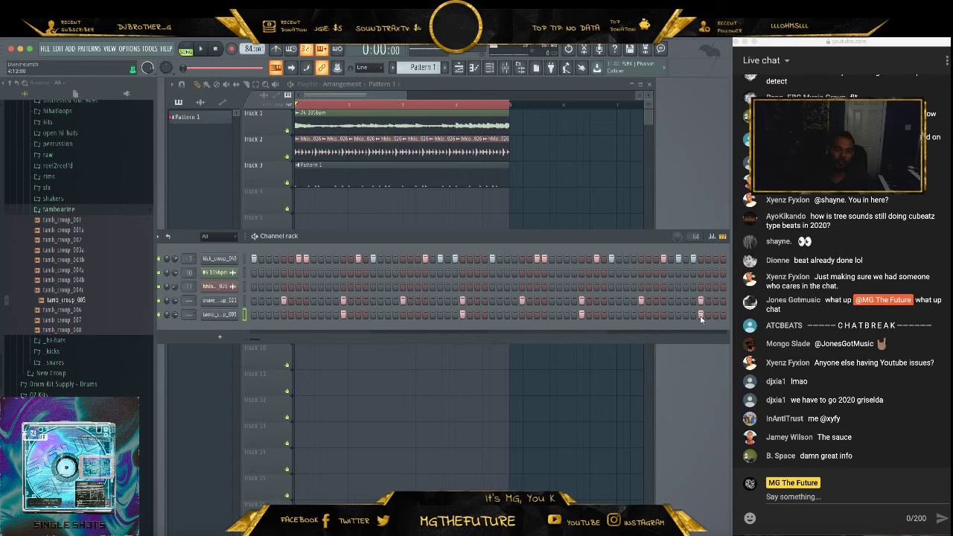
# Play the arrangement, collapse the tambourine sample folder and add a snare hit on step 63
pyautogui.press('space')
pyautogui.click(72, 211)
pyautogui.scroll(4, 89, 240)
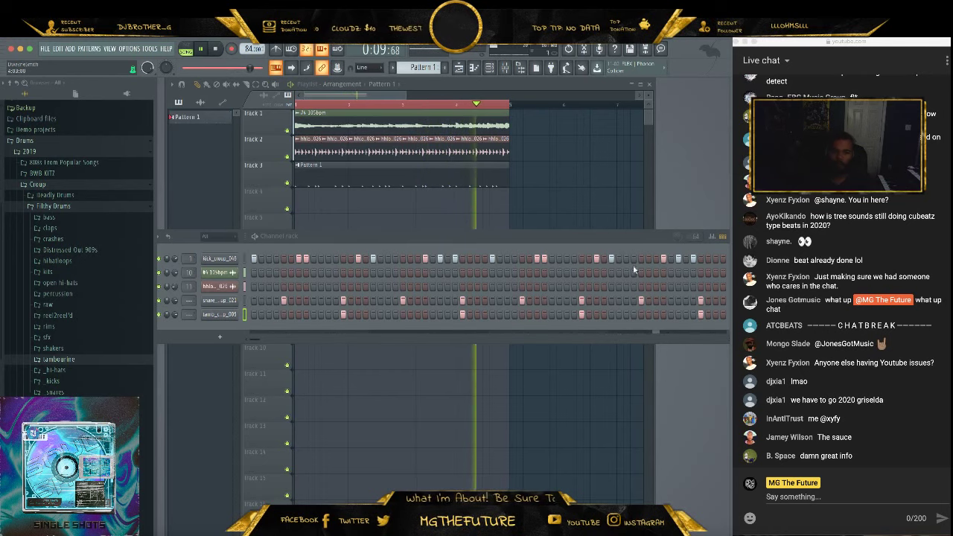
pyautogui.click(717, 301)
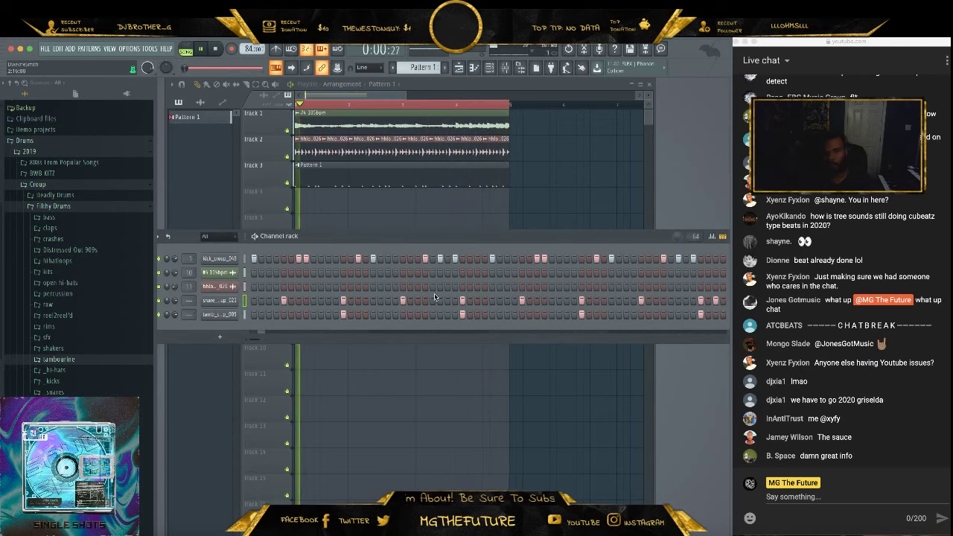
# Load r2r_croup_shaker from the reel2reel'd r2r_misc folder as a new channel and place a hit on step 57
pyautogui.click(104, 315)
pyautogui.click(104, 348)
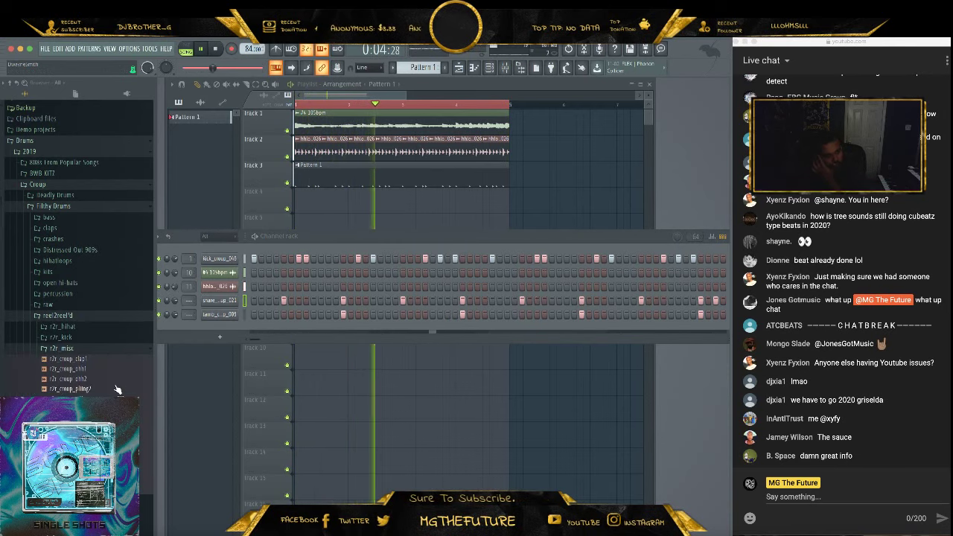
pyautogui.click(116, 401)
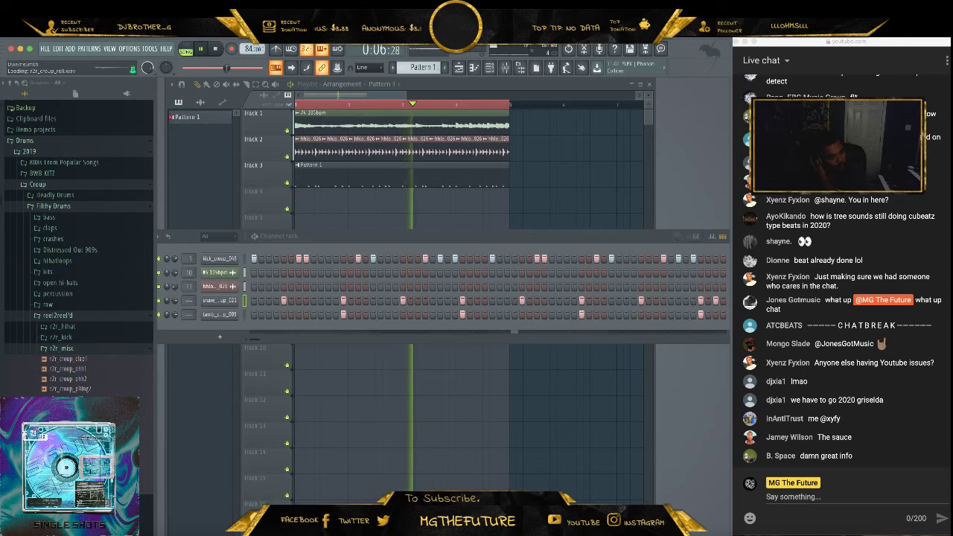
pyautogui.click(112, 409)
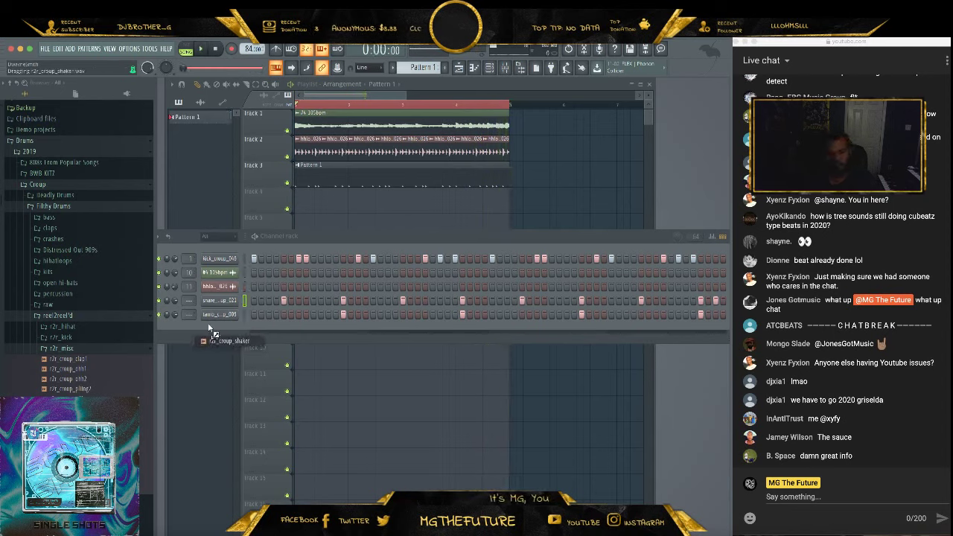
pyautogui.moveTo(210, 329); pyautogui.dragTo(278, 332)
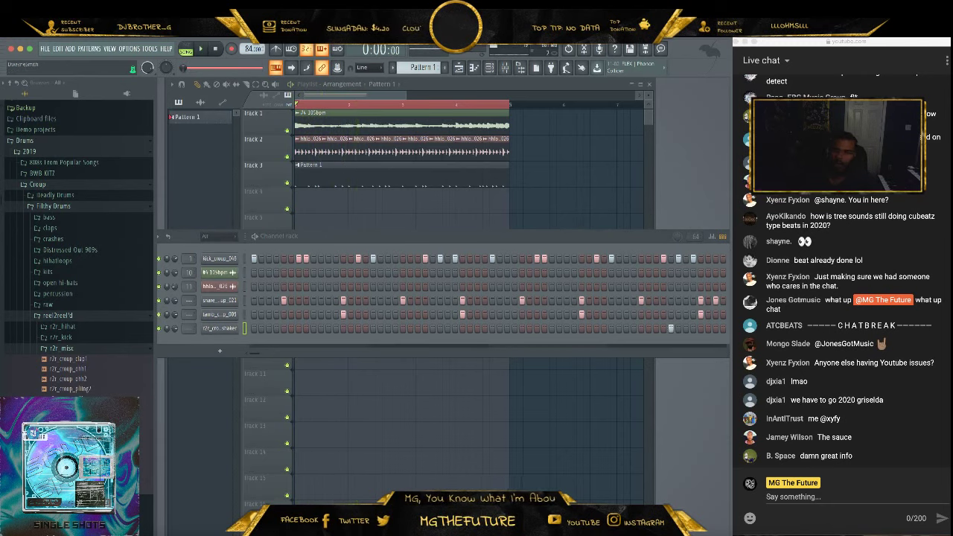
# Add r2r_croup_reelloop3 as a new channel below the shaker and place hits on steps 1, 9 and 17
pyautogui.moveTo(225, 338); pyautogui.dragTo(227, 341)
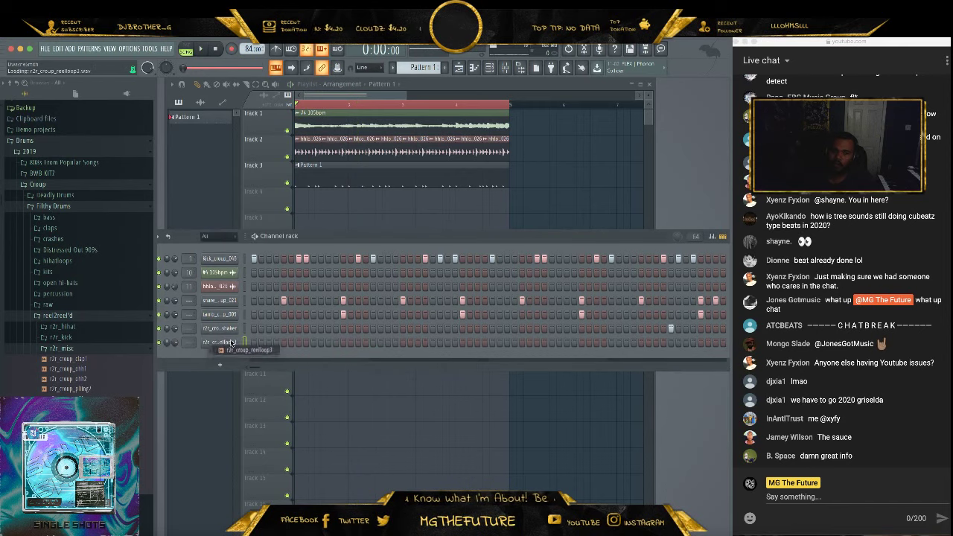
pyautogui.press('space')
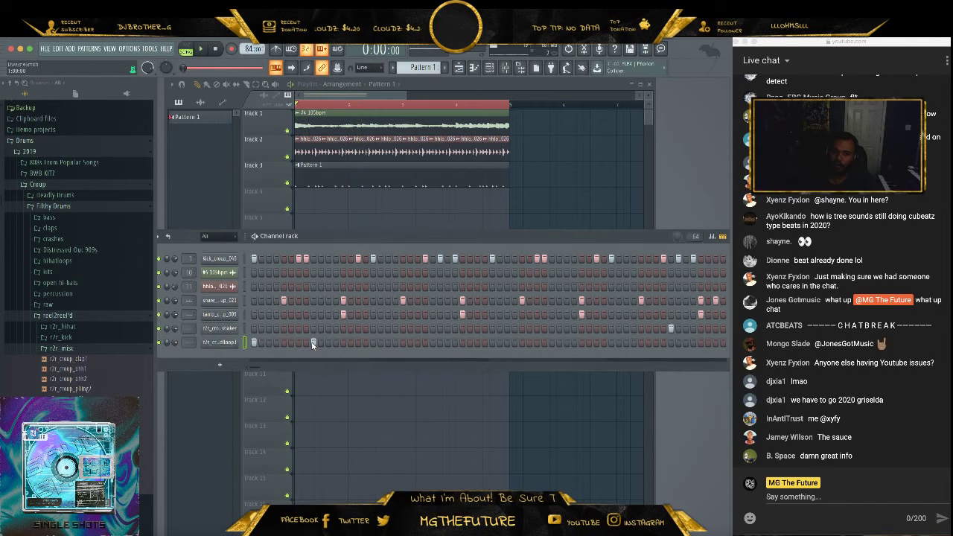
pyautogui.press('space')
pyautogui.click(373, 342)
pyautogui.press('space')
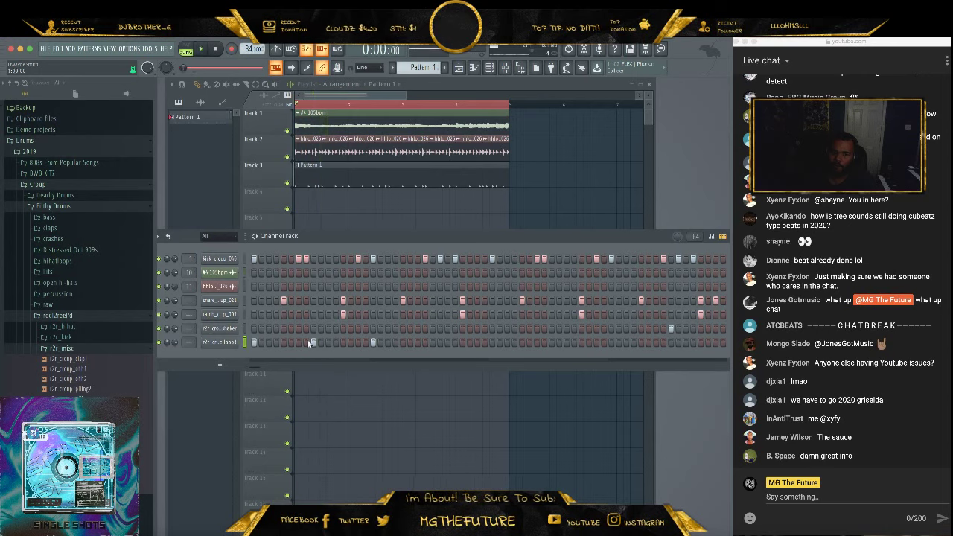
# Rearrange the reel loop hits onto steps 24, 26 and 28 and audition them with the arrangement
pyautogui.press('space')
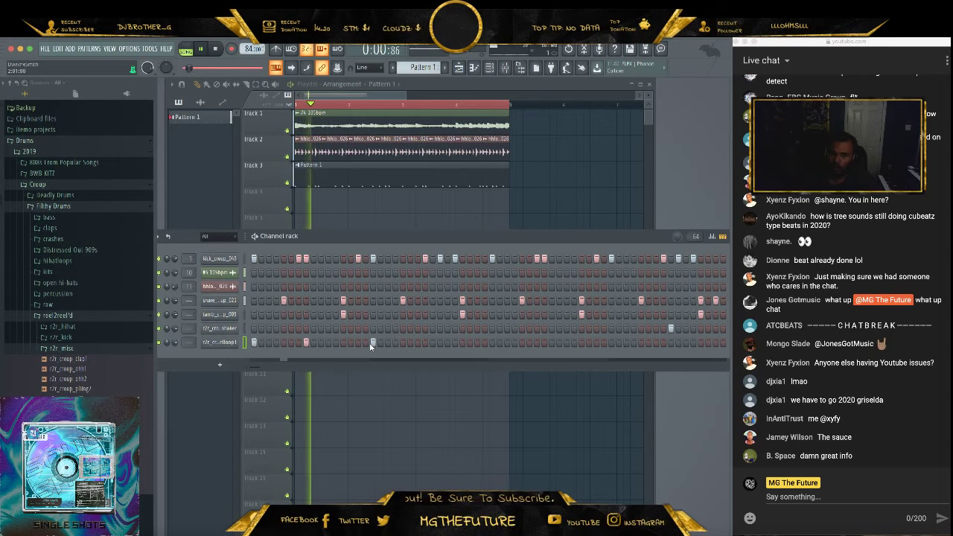
pyautogui.rightClick(373, 343)
pyautogui.press('space')
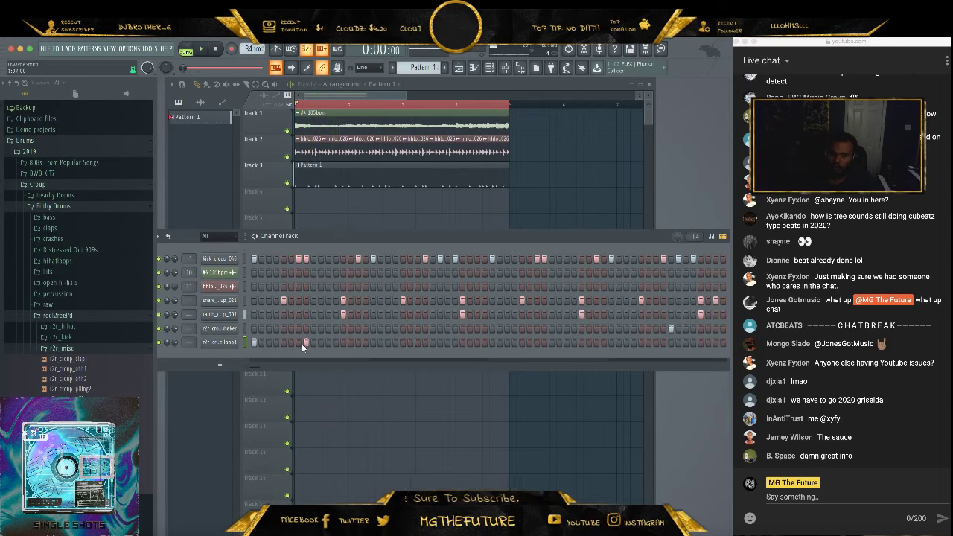
pyautogui.rightClick(305, 343)
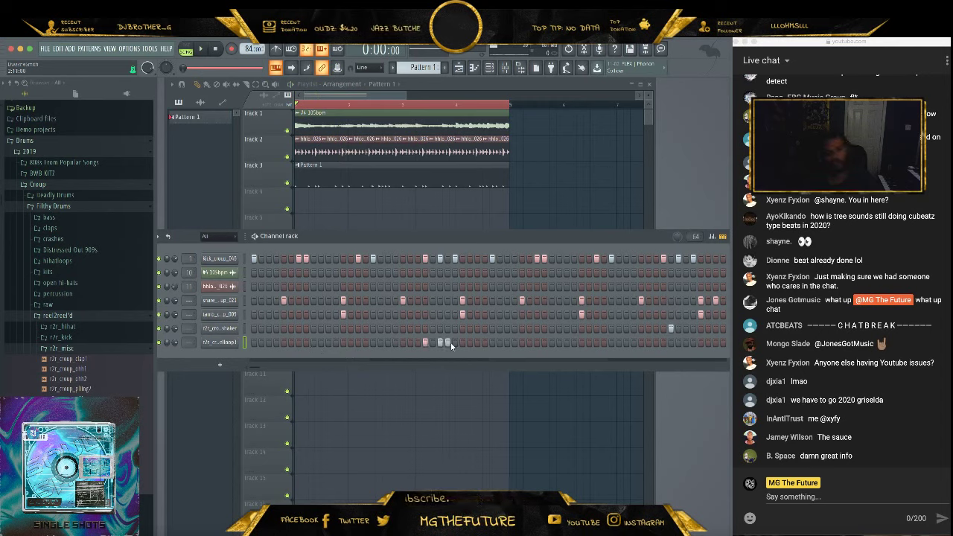
pyautogui.press('space')
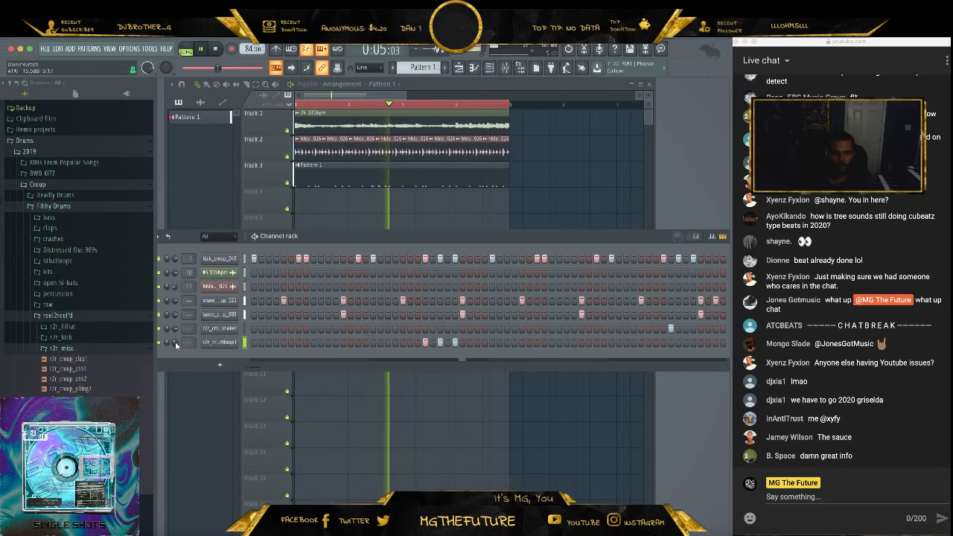
# Replace the reel loop channel's sample with r2r_croup_reelloop4, audition it and clear all of the channel's hits
pyautogui.press('space')
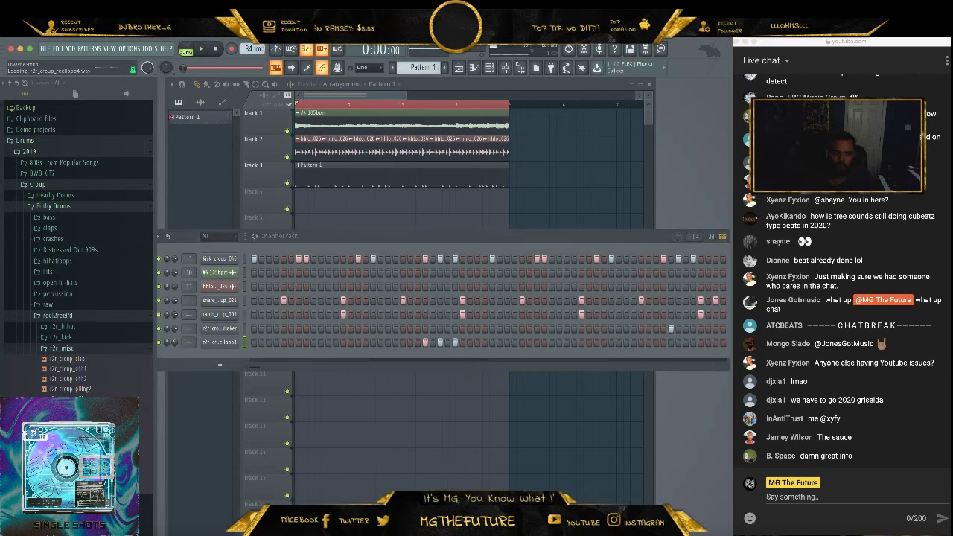
pyautogui.press('space')
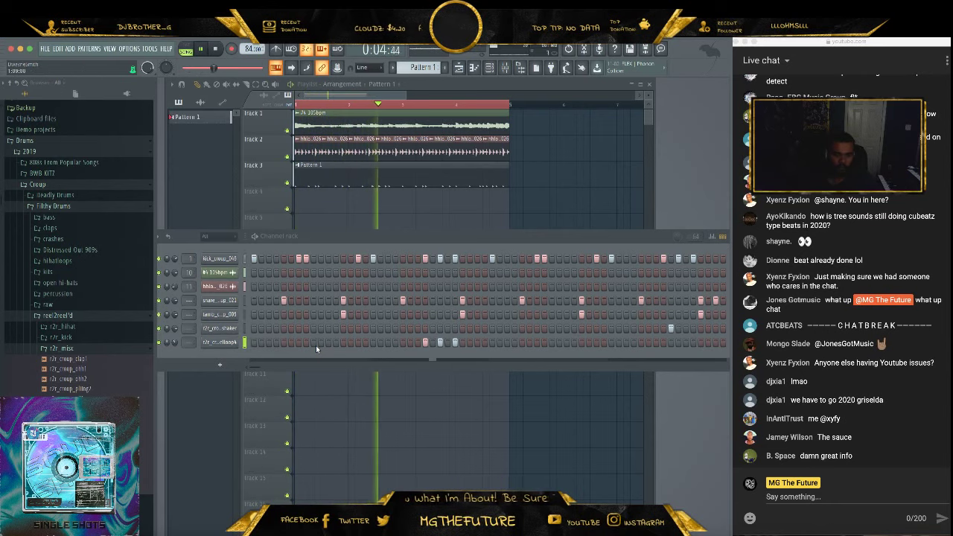
pyautogui.press('space')
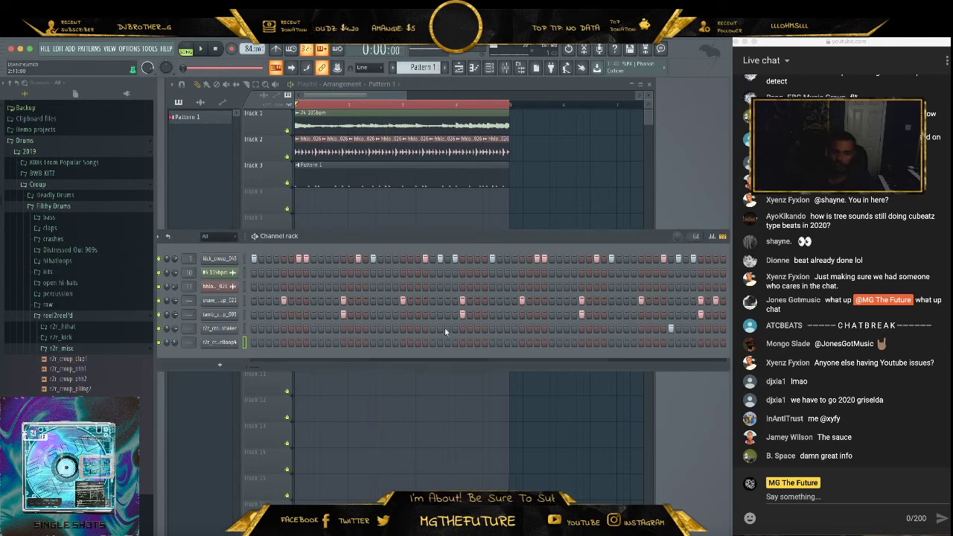
# Load shaker_croup_13 from the Filthy Drums shakers folder as a new channel and place a hit on step 3
pyautogui.click(109, 389)
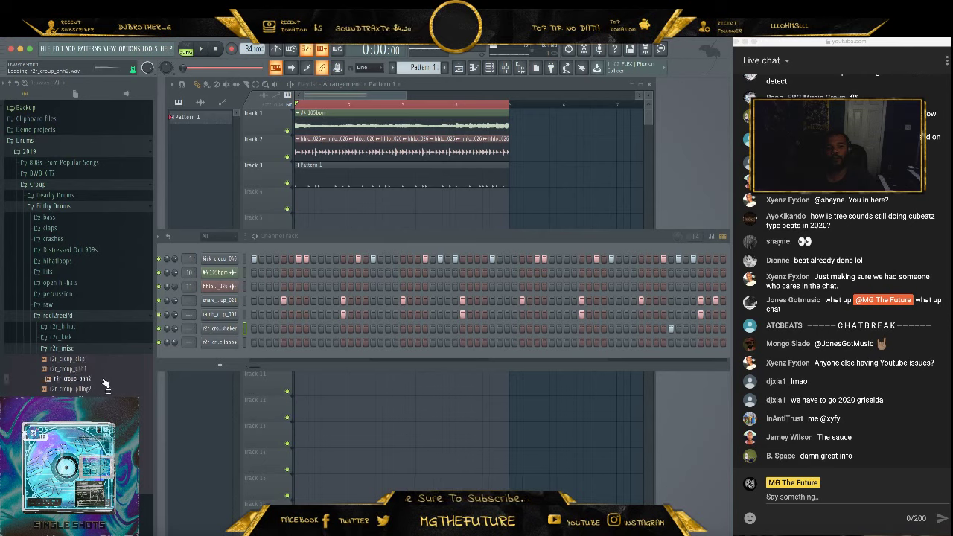
pyautogui.click(103, 350)
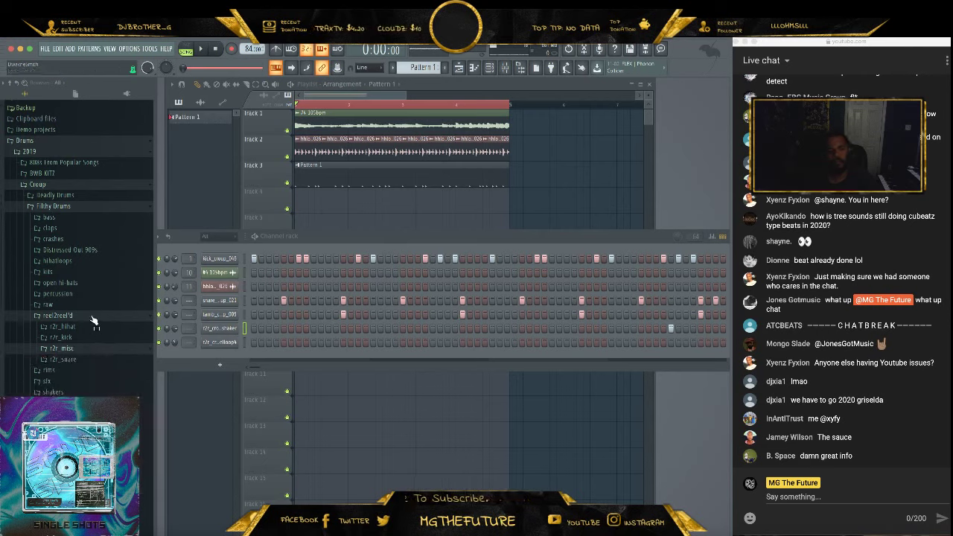
pyautogui.click(91, 317)
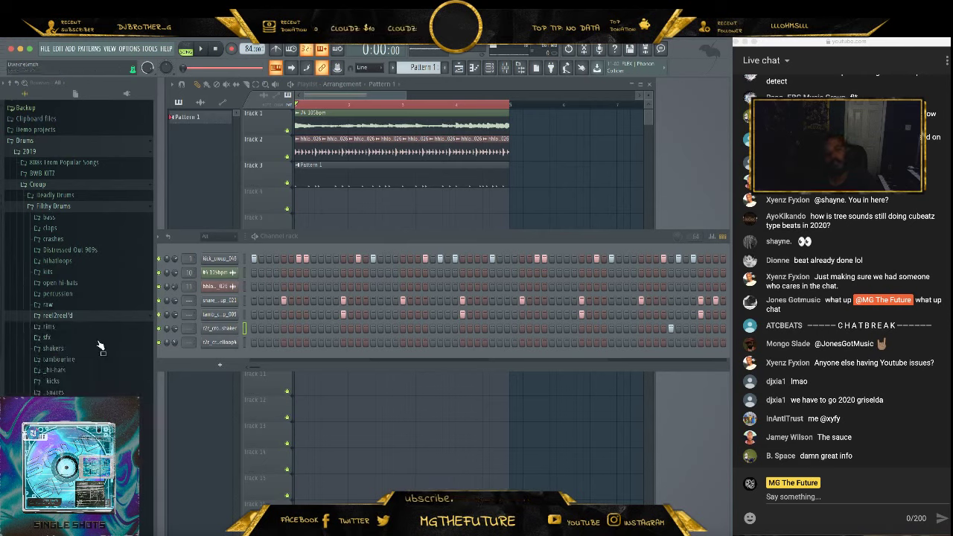
pyautogui.click(53, 348)
pyautogui.scroll(-2, 74, 298)
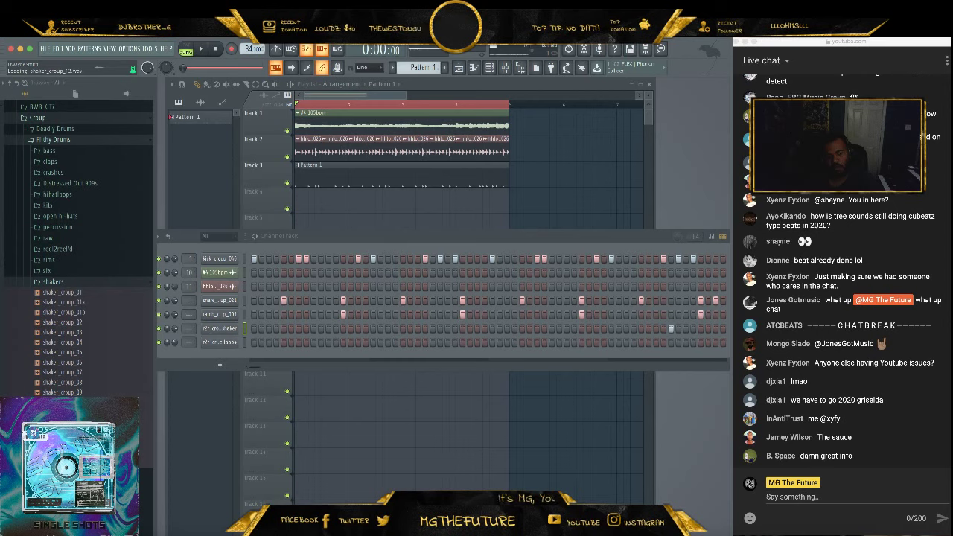
pyautogui.moveTo(217, 358); pyautogui.dragTo(218, 360)
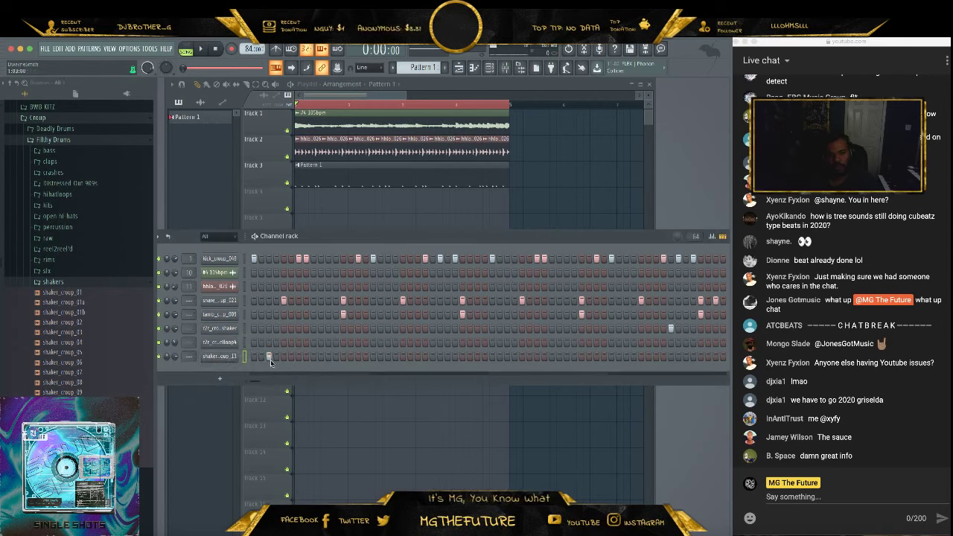
# Add shaker_croup_13 hits on steps 7 and 8 during playback and remove the hit on step 11
pyautogui.press('space')
pyautogui.click(299, 357)
pyautogui.click(306, 357)
pyautogui.click(328, 357)
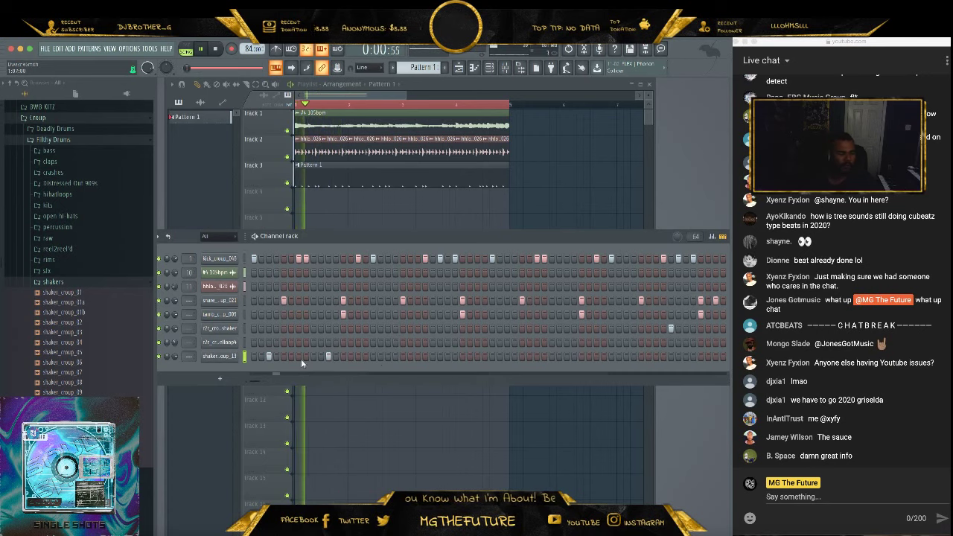
pyautogui.click(299, 358)
pyautogui.click(306, 358)
pyautogui.rightClick(328, 358)
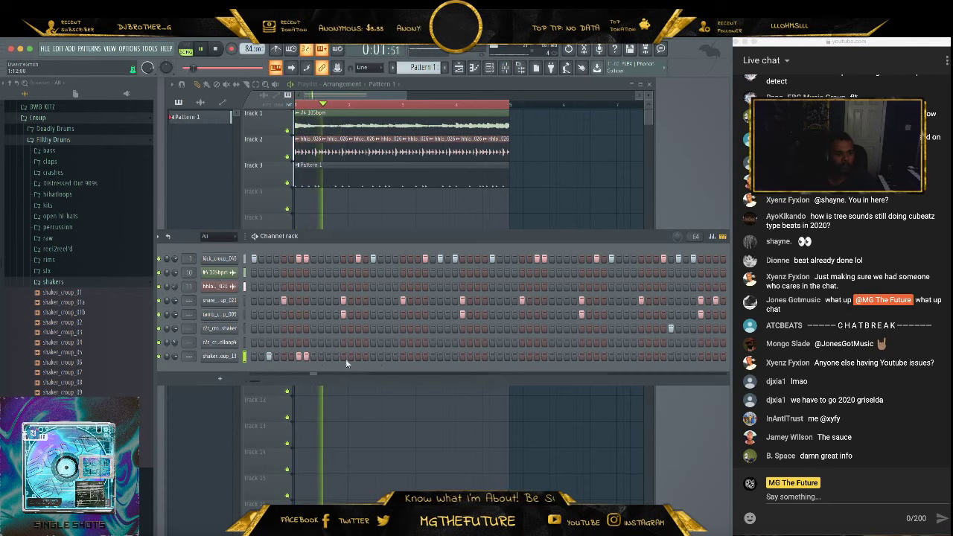
# Extend the shaker_croup_13 pattern with hits on steps 19, 21 and 23, checking it against playback
pyautogui.click(388, 356)
pyautogui.press('space')
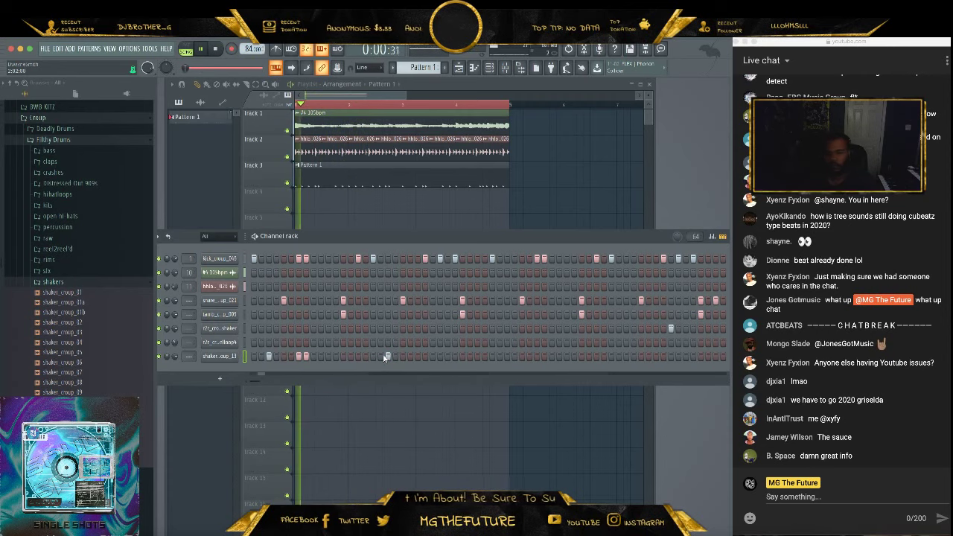
pyautogui.click(403, 356)
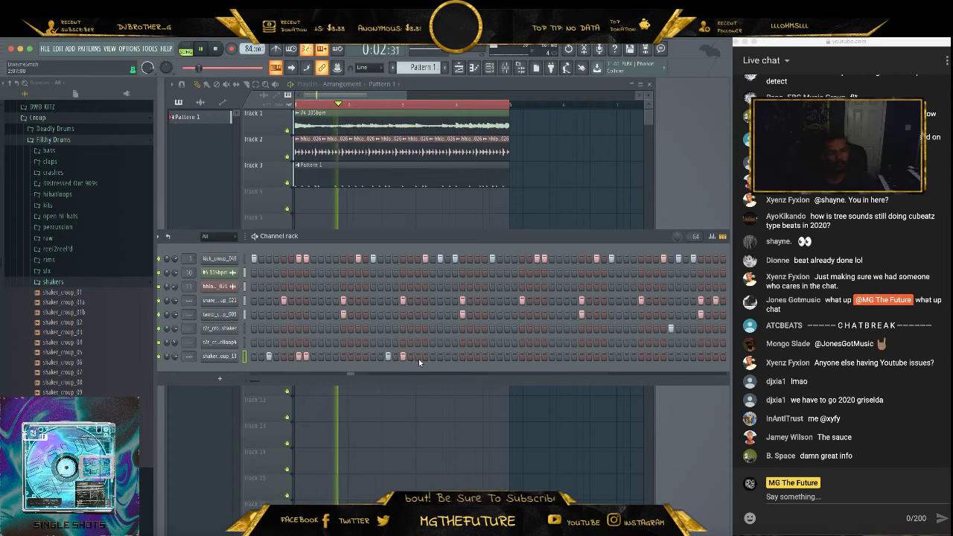
pyautogui.click(418, 356)
pyautogui.press('space')
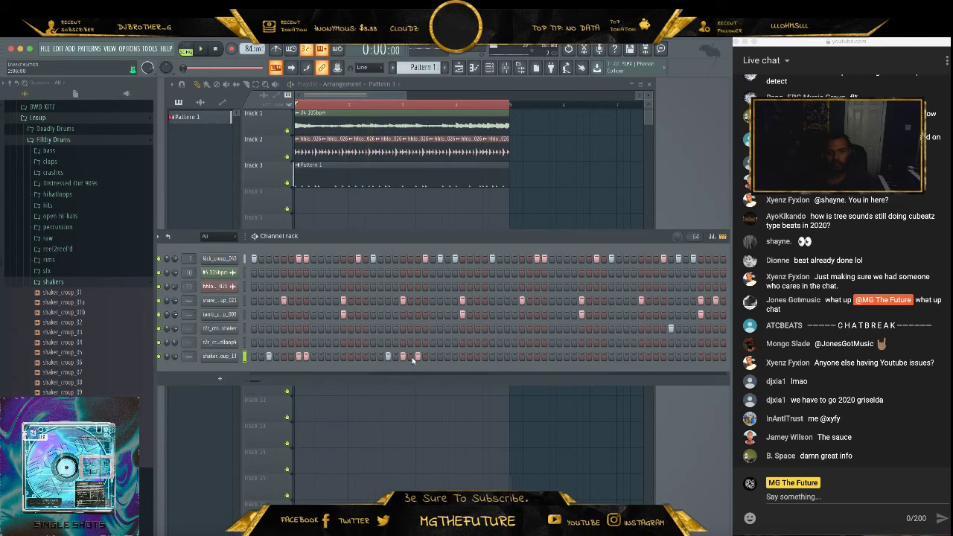
# Add shaker_croup_13 hits on steps 11 and 20 and move the step 23 hit to step 24
pyautogui.rightClick(314, 357)
pyautogui.click(328, 356)
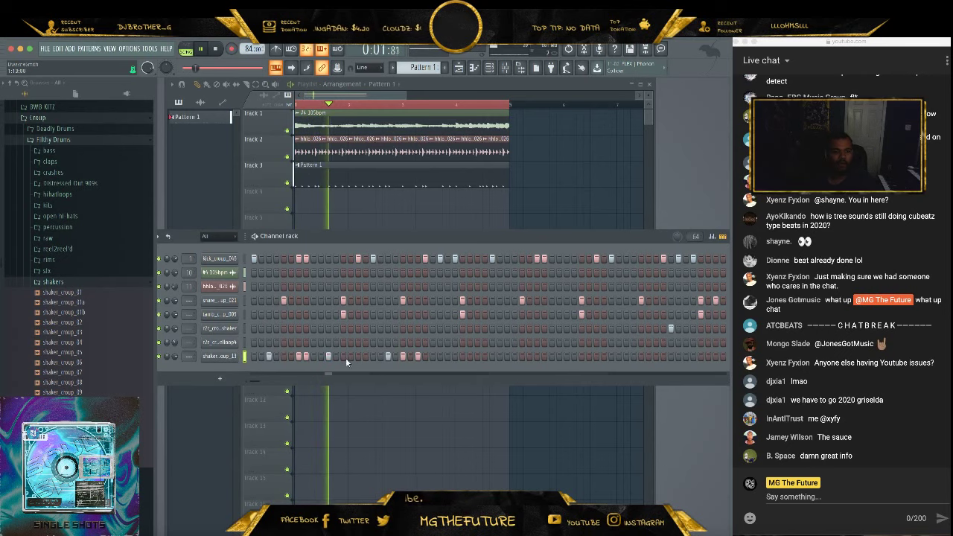
pyautogui.click(396, 357)
pyautogui.rightClick(418, 357)
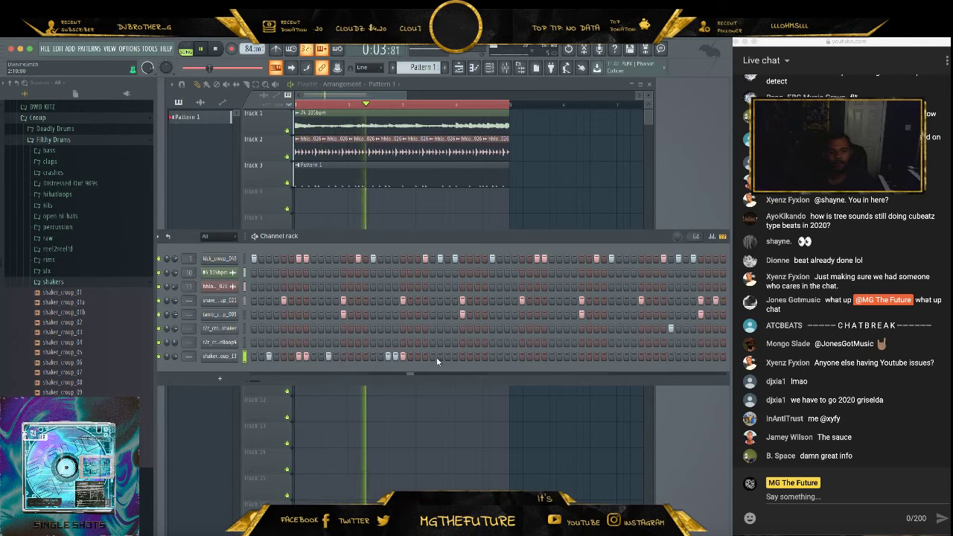
pyautogui.click(425, 356)
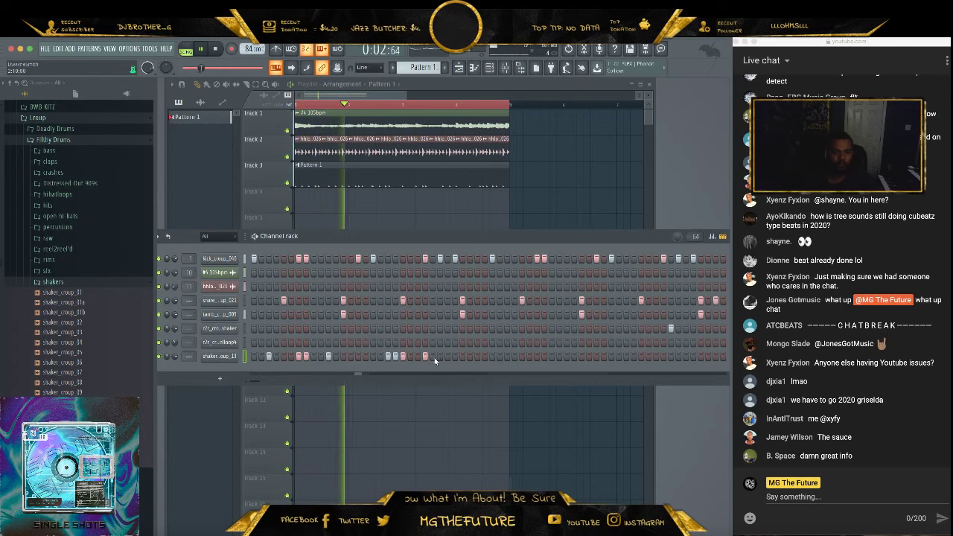
# Rework the early shaker_croup_13 hits by clearing step 11 and placing hits on steps 7, 8 and 9
pyautogui.click(298, 357)
pyautogui.click(307, 357)
pyautogui.press('space')
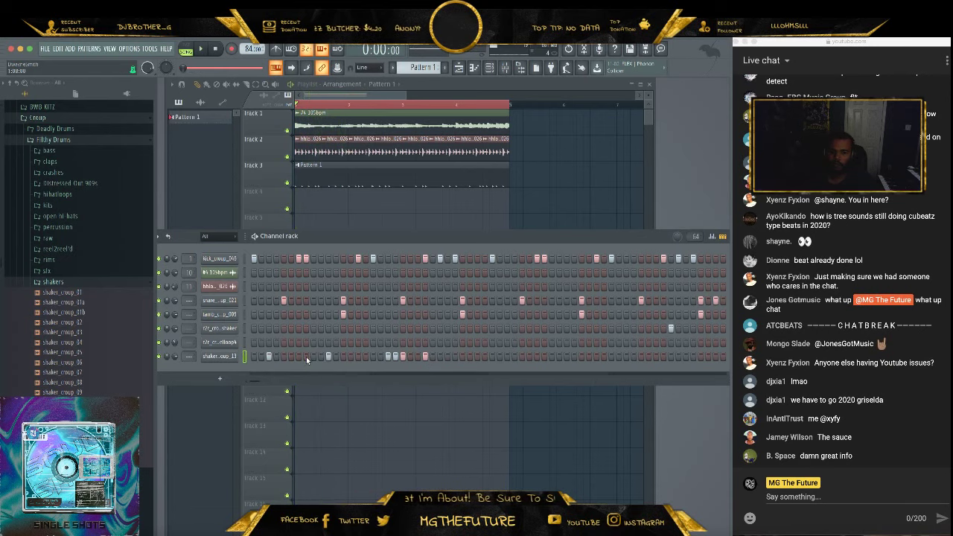
pyautogui.press('space')
pyautogui.click(306, 358)
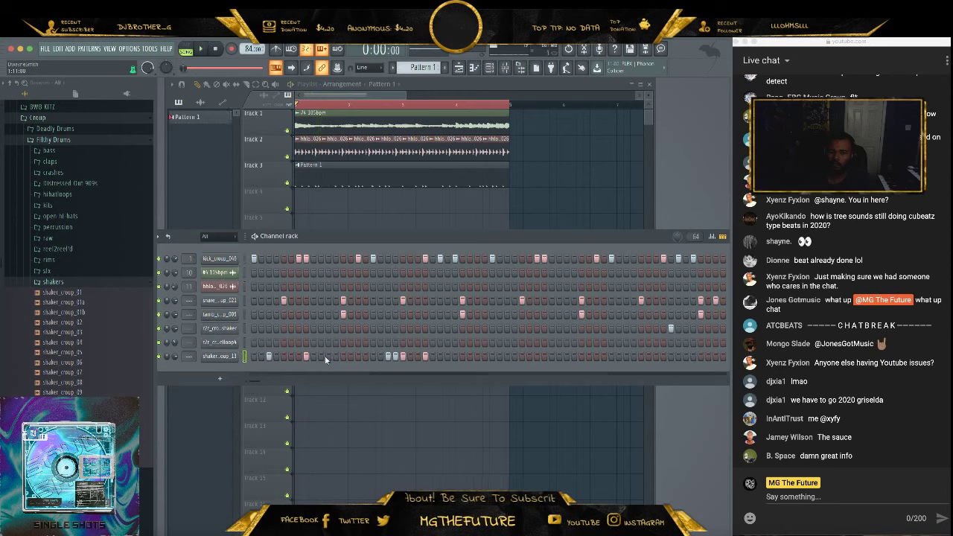
pyautogui.click(314, 357)
pyautogui.press('space')
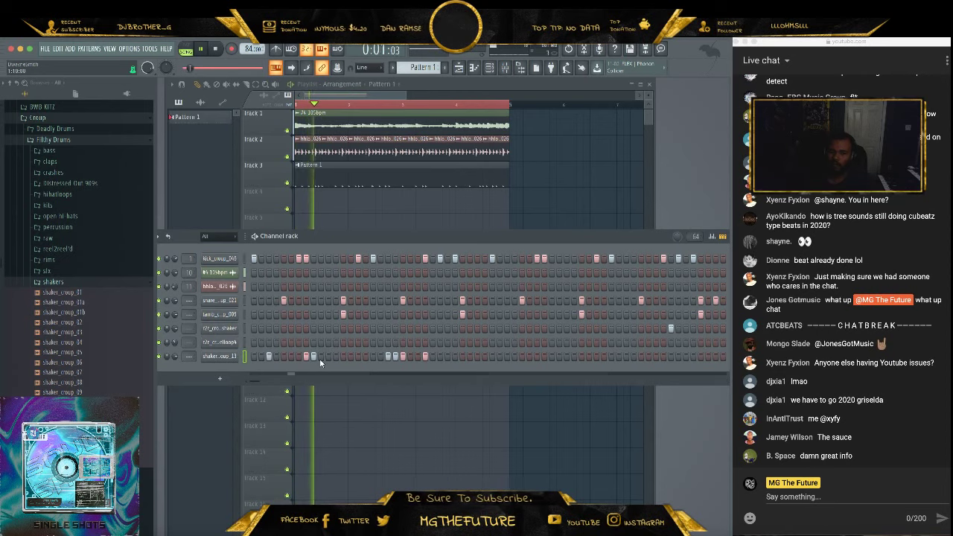
pyautogui.press('space')
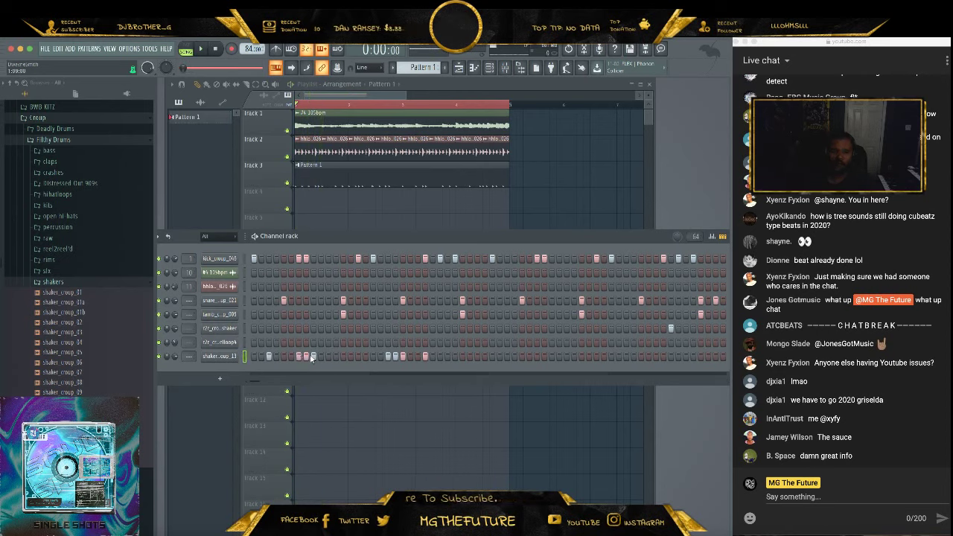
# Remove the shaker_croup_13 hits on steps 9 and 24 and add hits on steps 25 and 26
pyautogui.press('space')
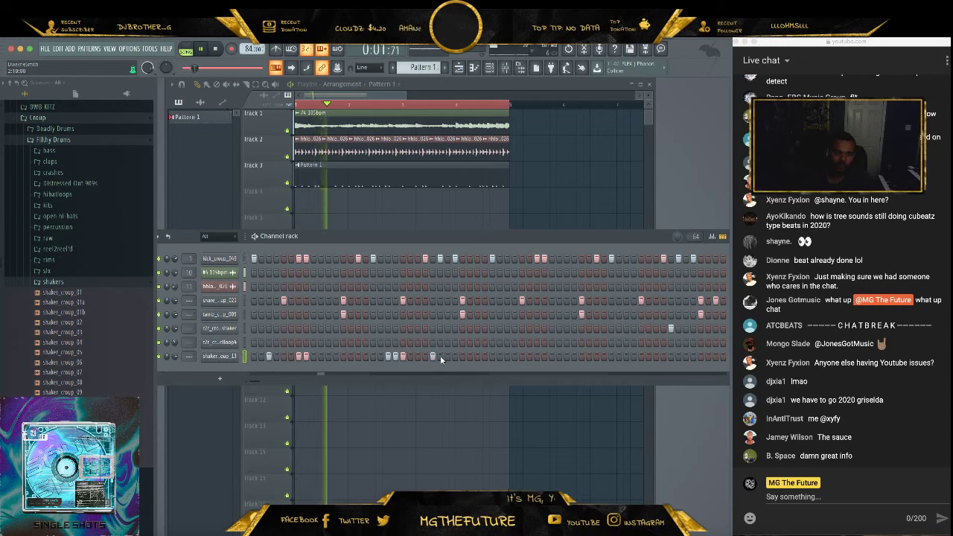
pyautogui.click(440, 356)
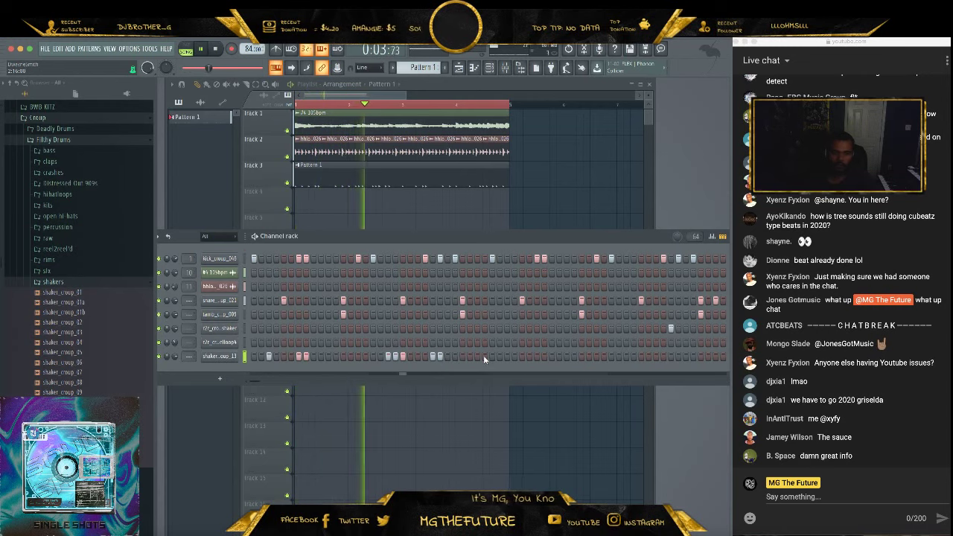
# Move the shaker_croup_13 hit on step 25 to step 24 and add hits on steps 27 and 28, checking against playback
pyautogui.press('space')
pyautogui.click(440, 356)
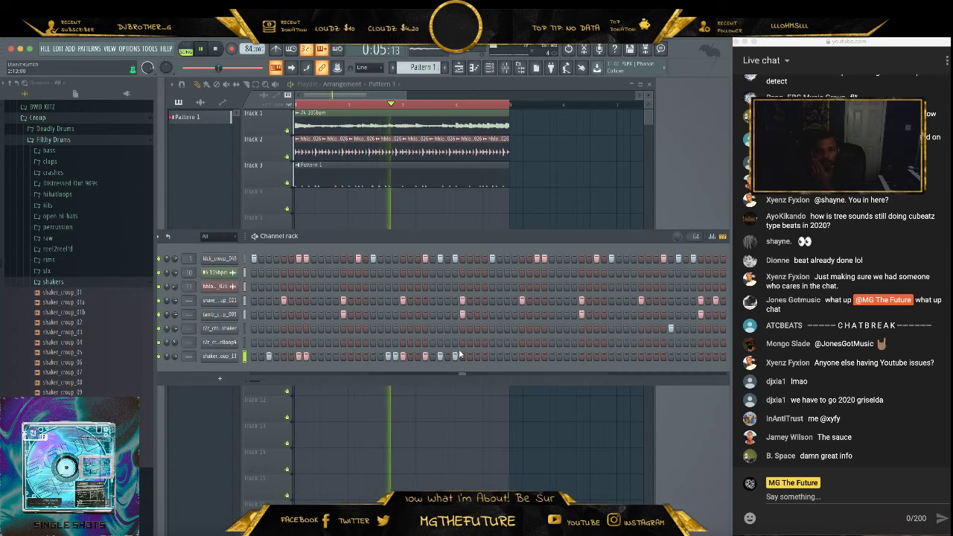
pyautogui.press('space')
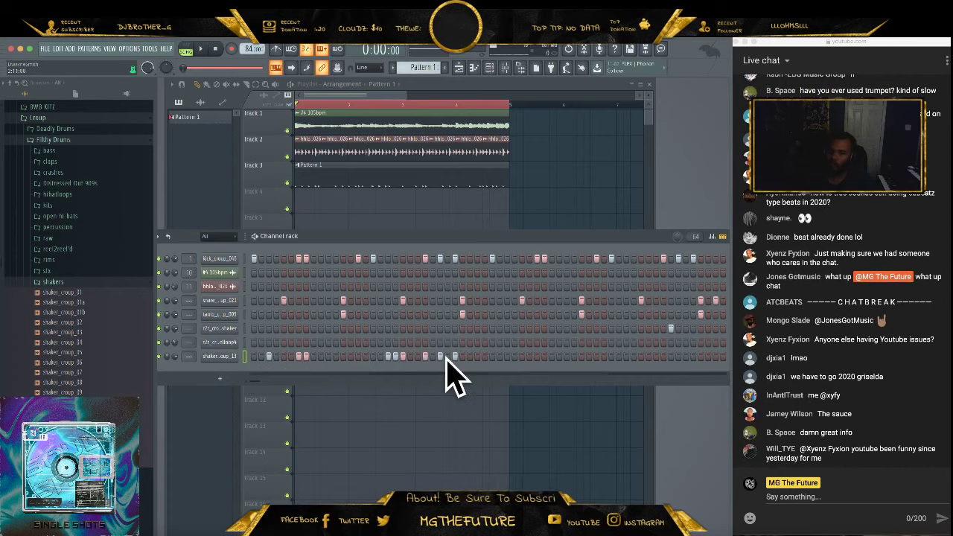
pyautogui.press('space')
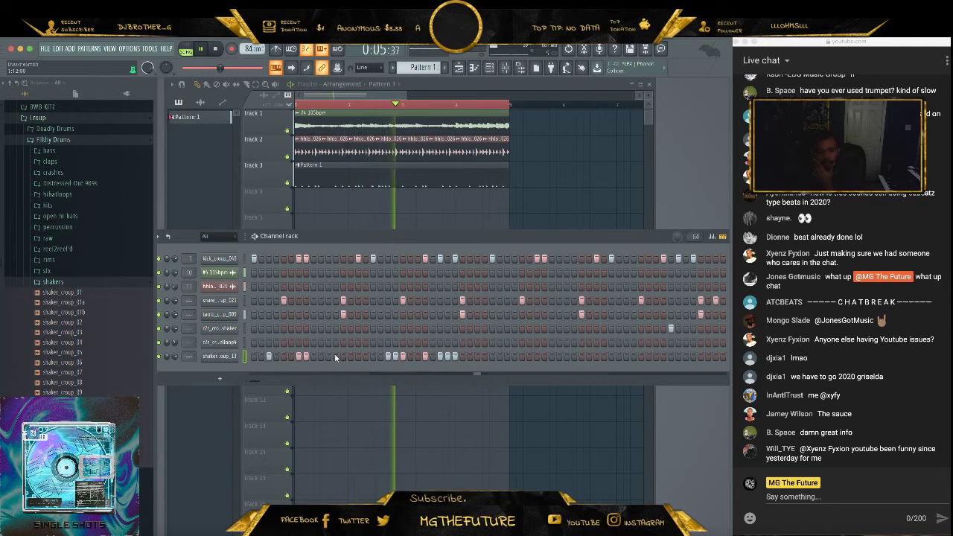
# Duplicate the shaker_croup_13 notes from bars 1 and 2 into the matching positions of bars 3 and 4 in the piano roll
pyautogui.press('space')
pyautogui.rightClick(230, 359)
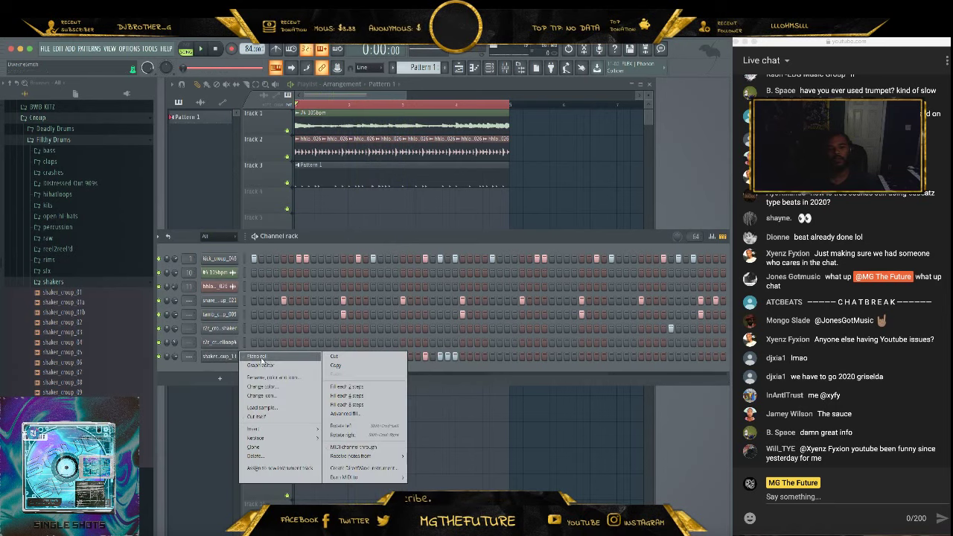
pyautogui.click(269, 357)
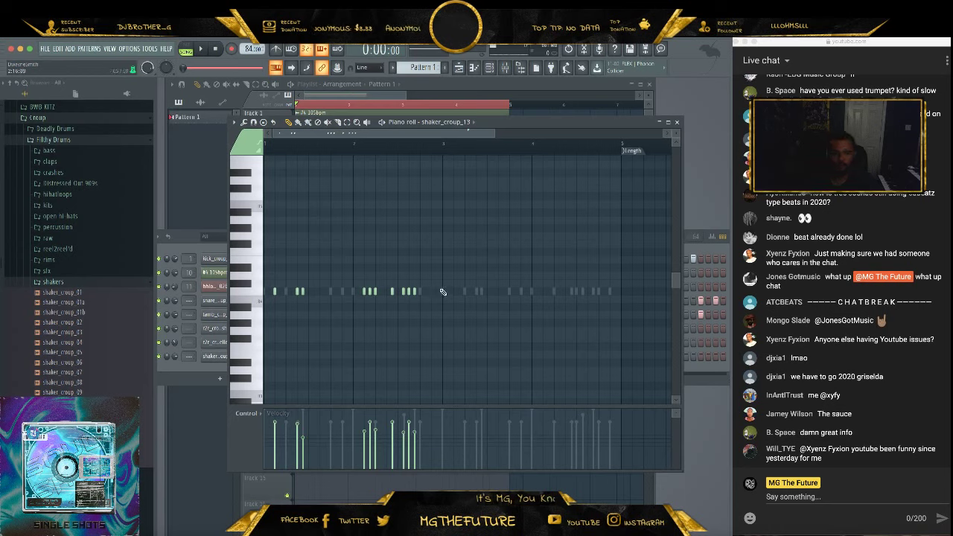
pyautogui.hotkey('ctrl', 'a')
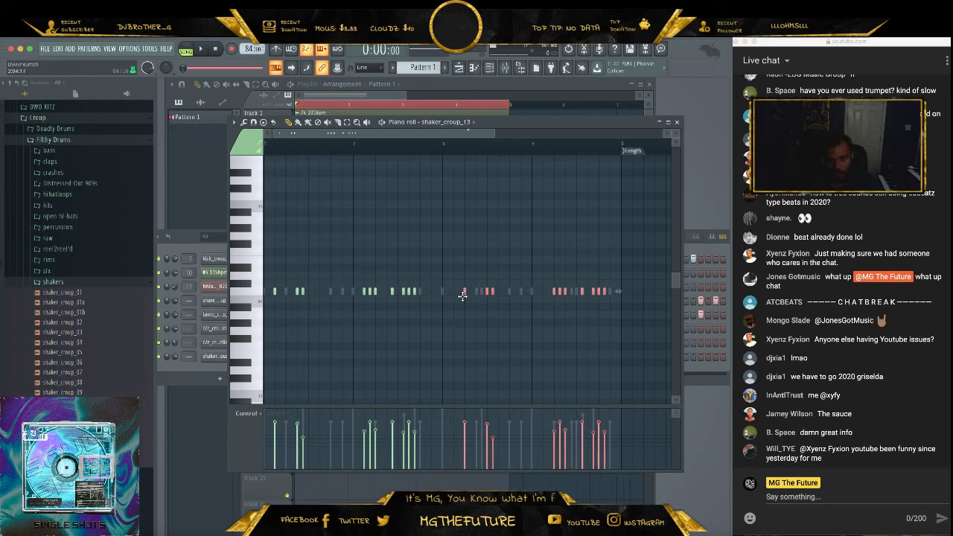
pyautogui.moveTo(462, 296); pyautogui.dragTo(453, 298)
# Shift all shaker_croup_13 notes slightly later off the grid and check the full pattern against playback
pyautogui.moveTo(643, 280); pyautogui.dragTo(281, 302)
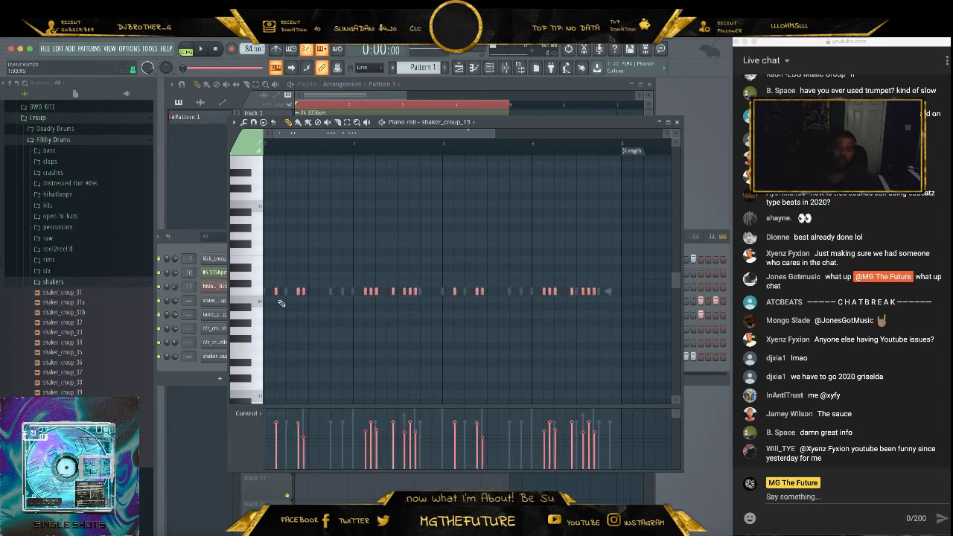
pyautogui.press('space')
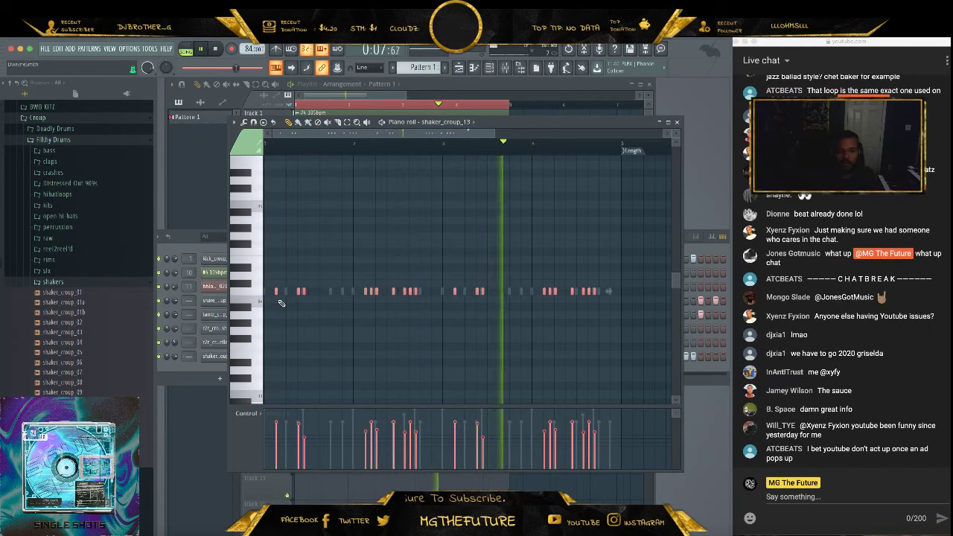
pyautogui.press('F7')
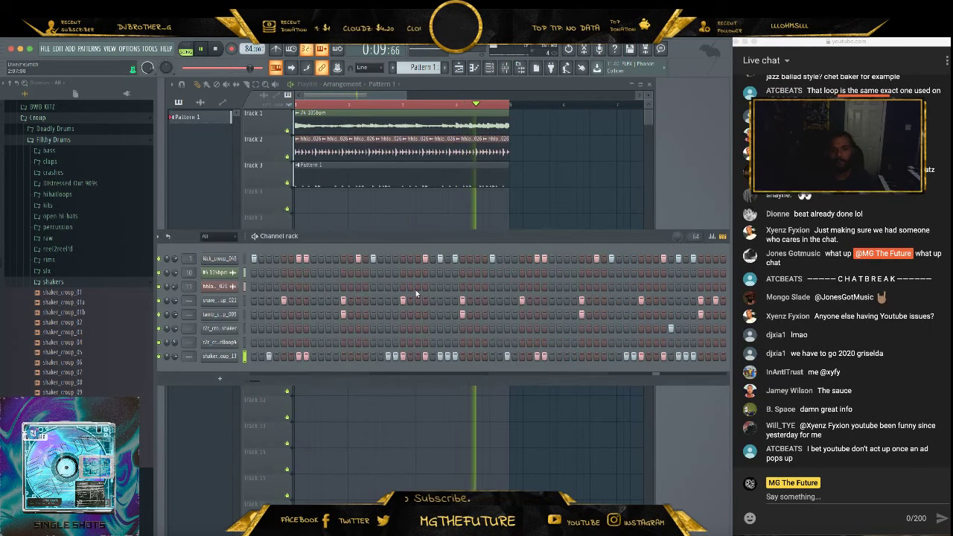
pyautogui.press('space')
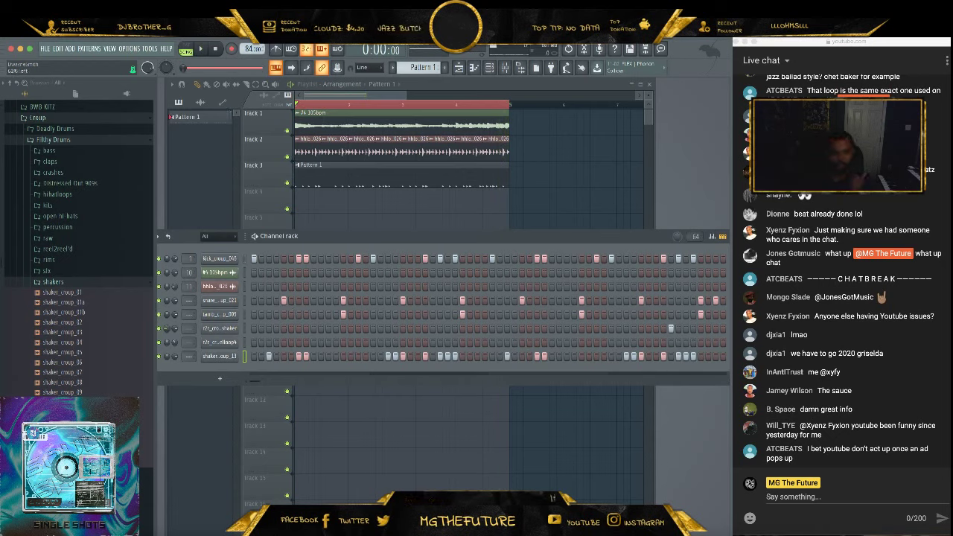
# Look at the time-stretching settings of the r2r_croup_shaker channel during playback and check the live chat
pyautogui.click(217, 328)
pyautogui.press('space')
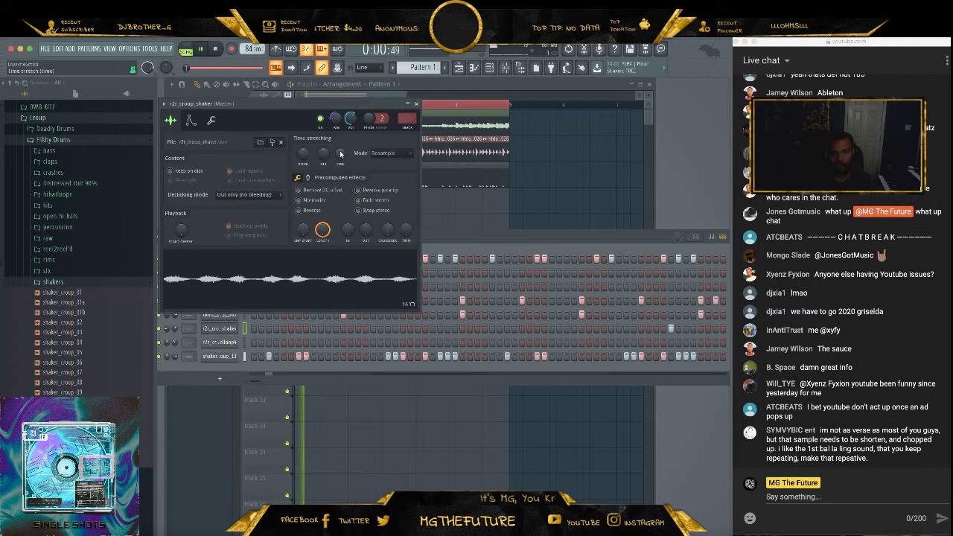
pyautogui.rightClick(340, 153)
pyautogui.click(411, 131)
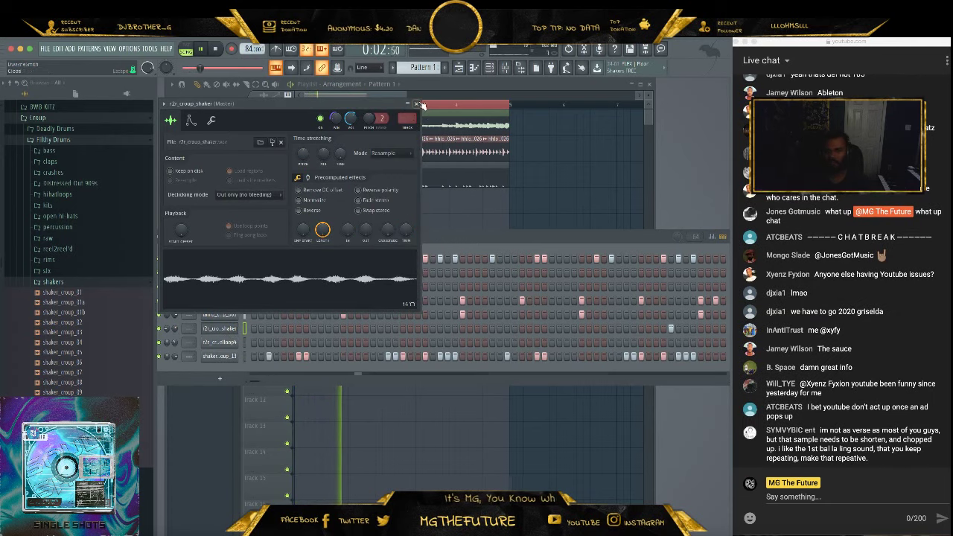
pyautogui.click(417, 103)
pyautogui.click(867, 348)
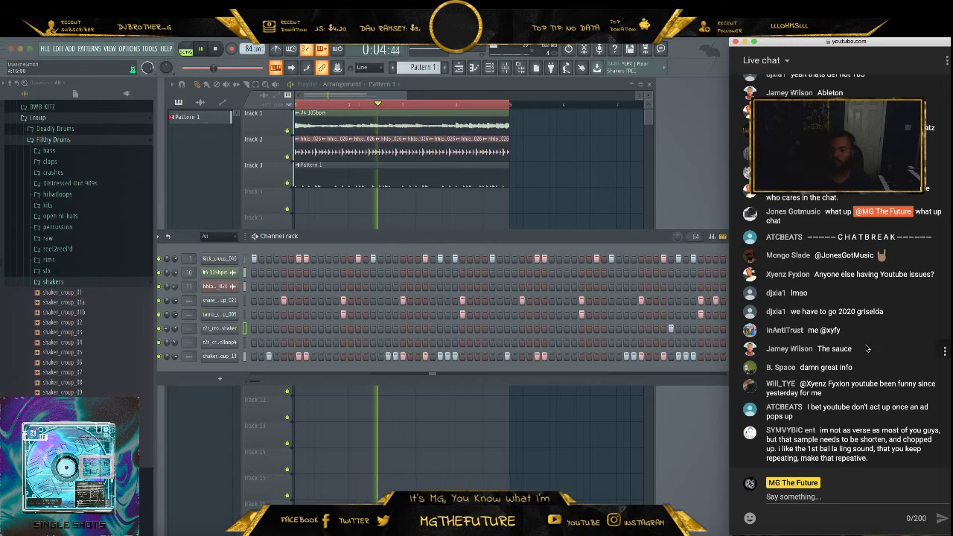
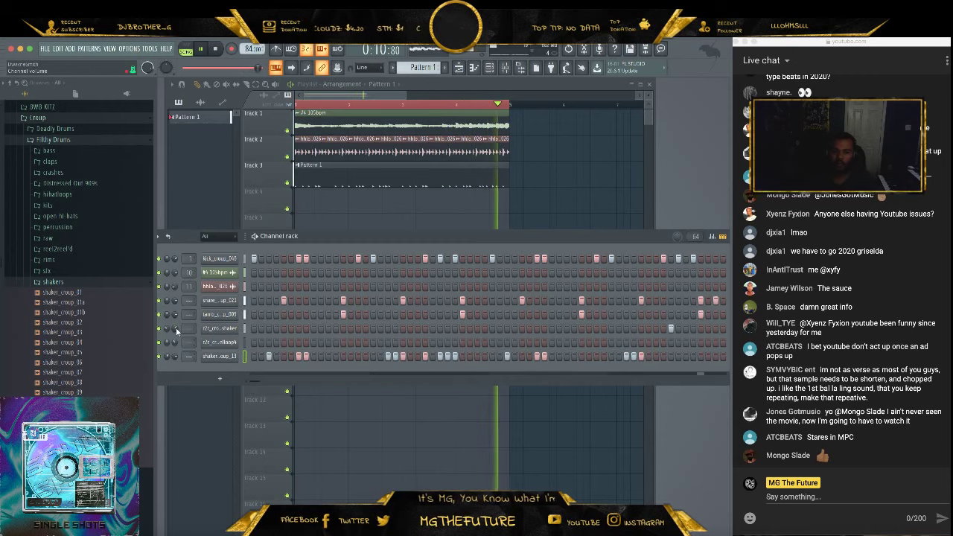
# Collapse the shakers sample folder and mute Track 2 and Track 3 in the playlist
pyautogui.press('space')
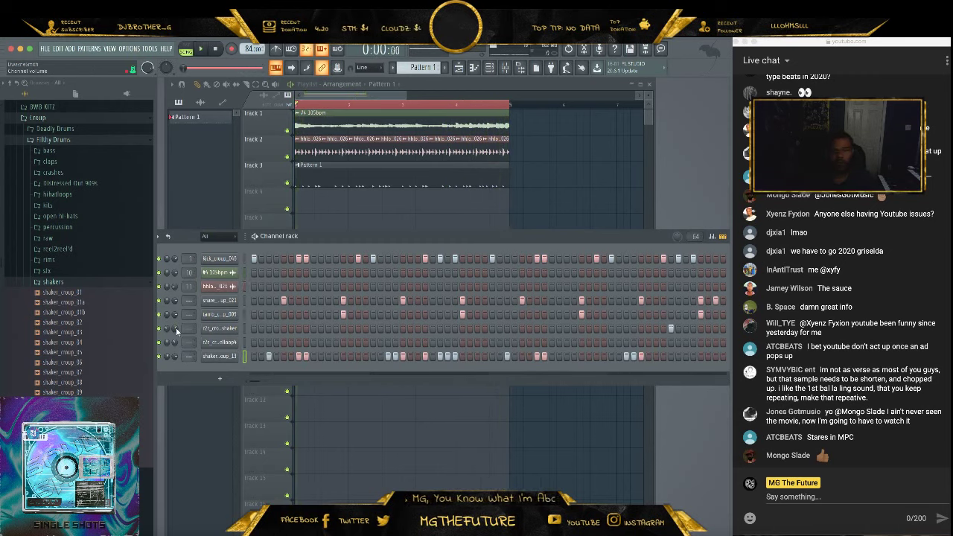
pyautogui.click(87, 283)
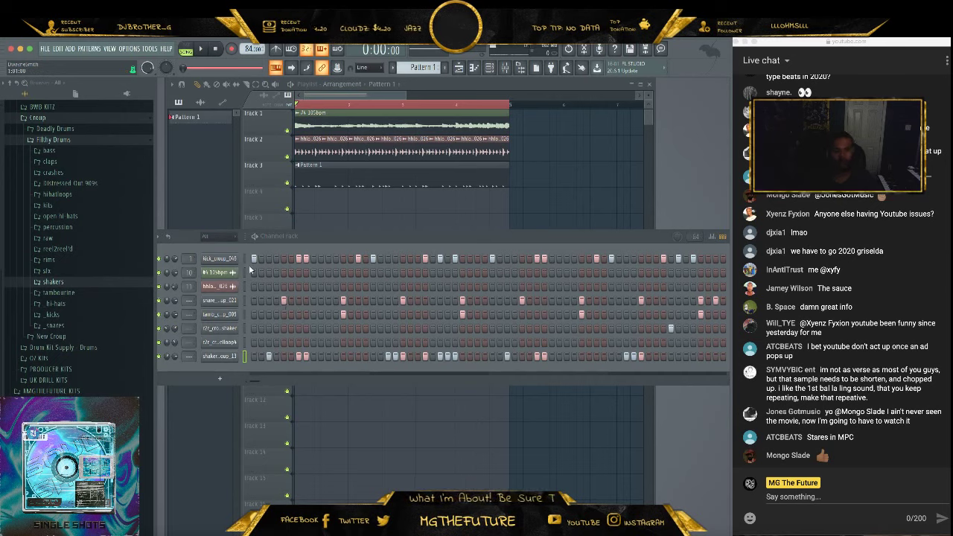
pyautogui.click(288, 157)
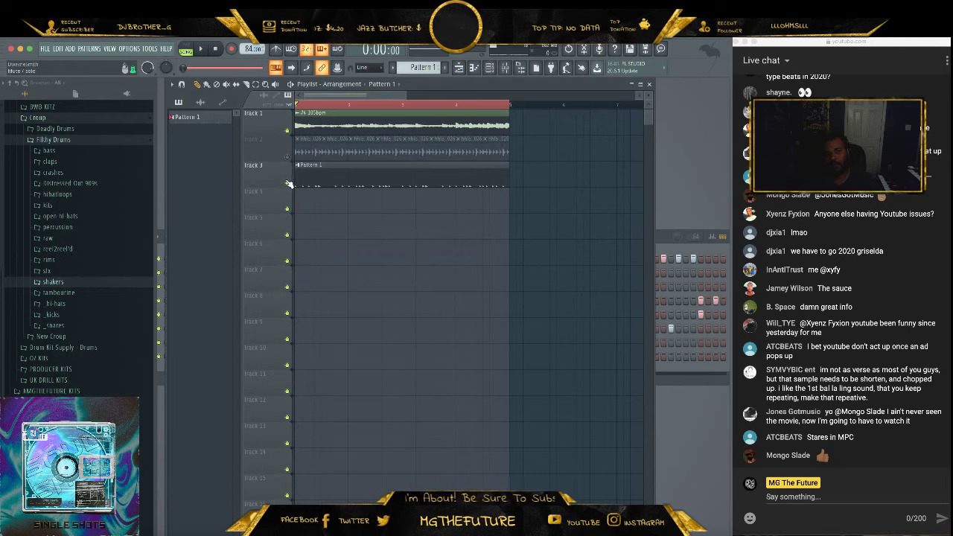
pyautogui.click(288, 183)
# Detect the key of the Track 1 loop during playback with Mixed In Key SE on the Master, clearing the previous reading
pyautogui.press('space')
pyautogui.click(505, 67)
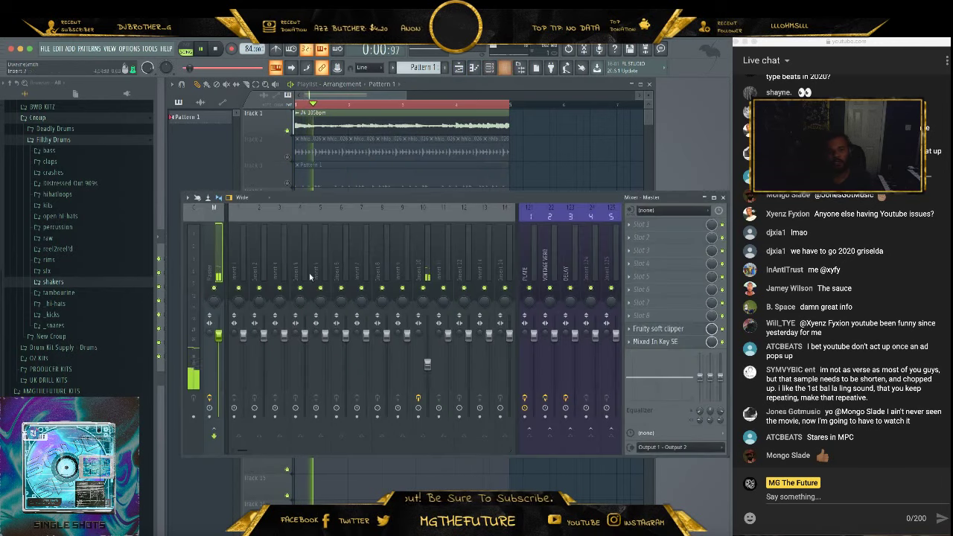
pyautogui.click(656, 342)
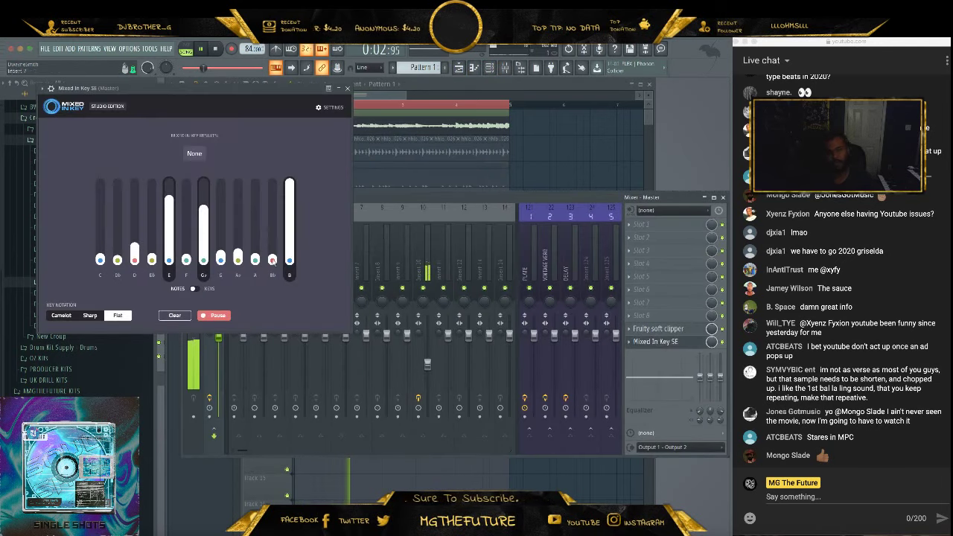
pyautogui.click(176, 313)
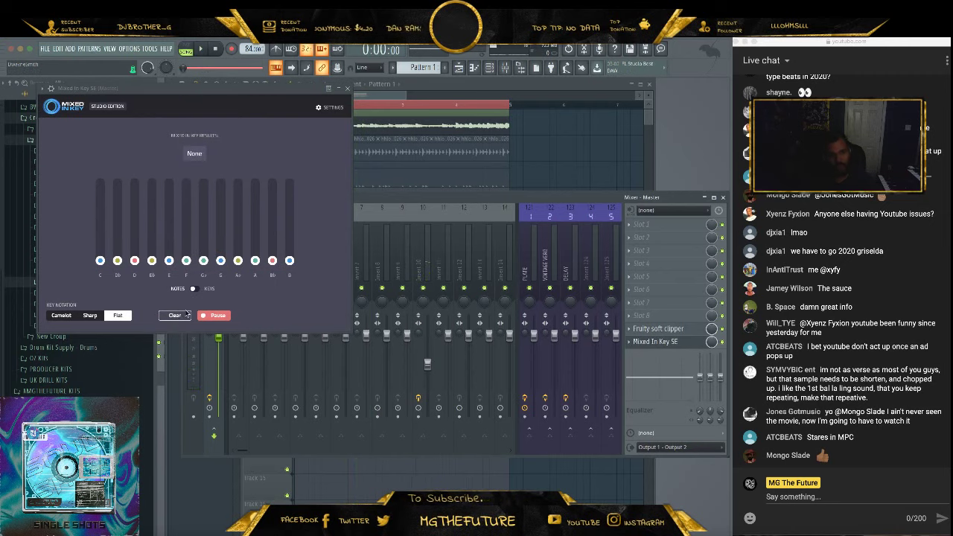
pyautogui.press('space')
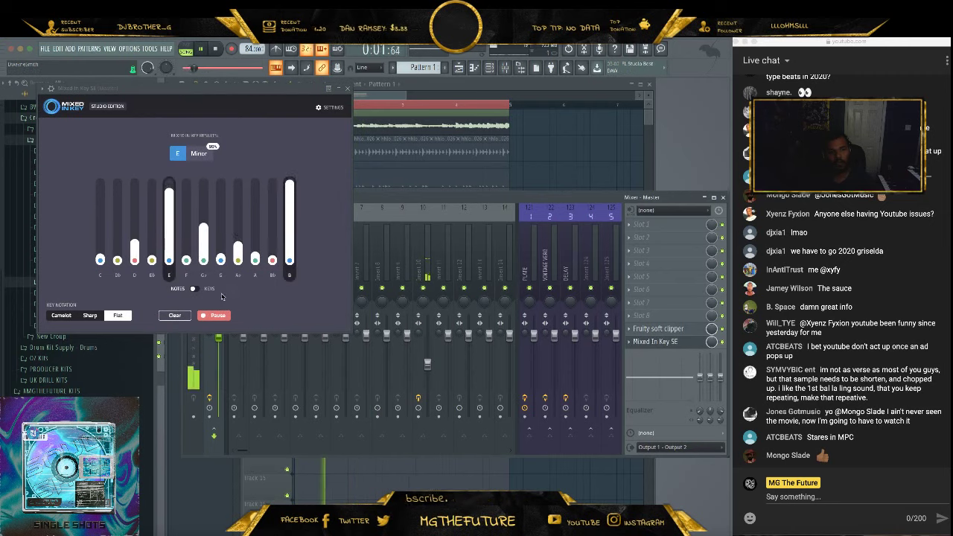
pyautogui.press('space')
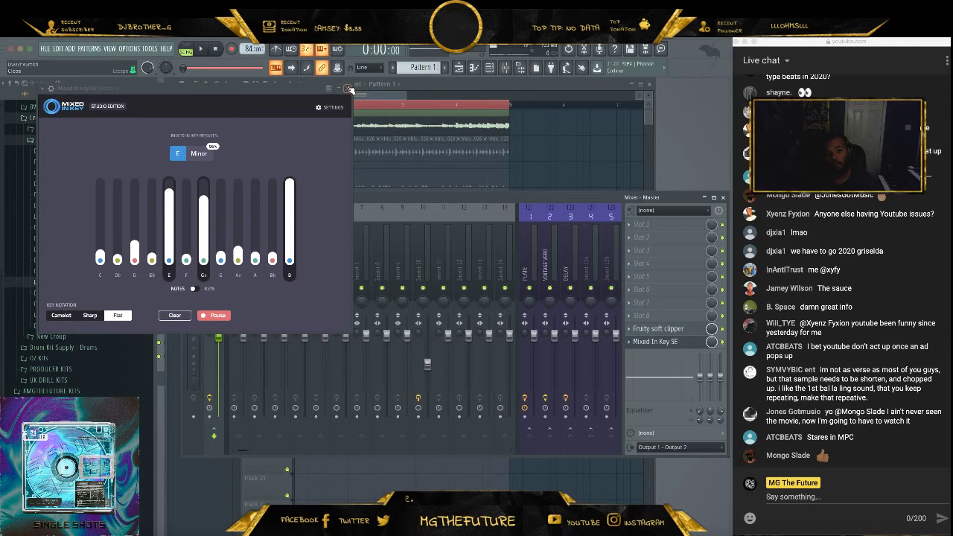
pyautogui.click(348, 89)
pyautogui.click(723, 198)
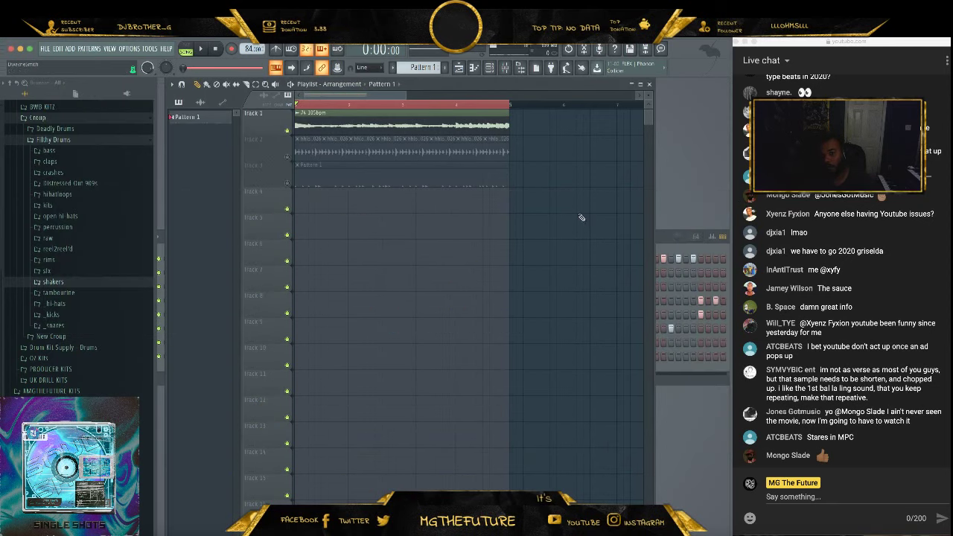
# Audition samples in the Filthy Drums bass folder and add bass_002 as a new channel below shaker_croup_13
pyautogui.click(666, 243)
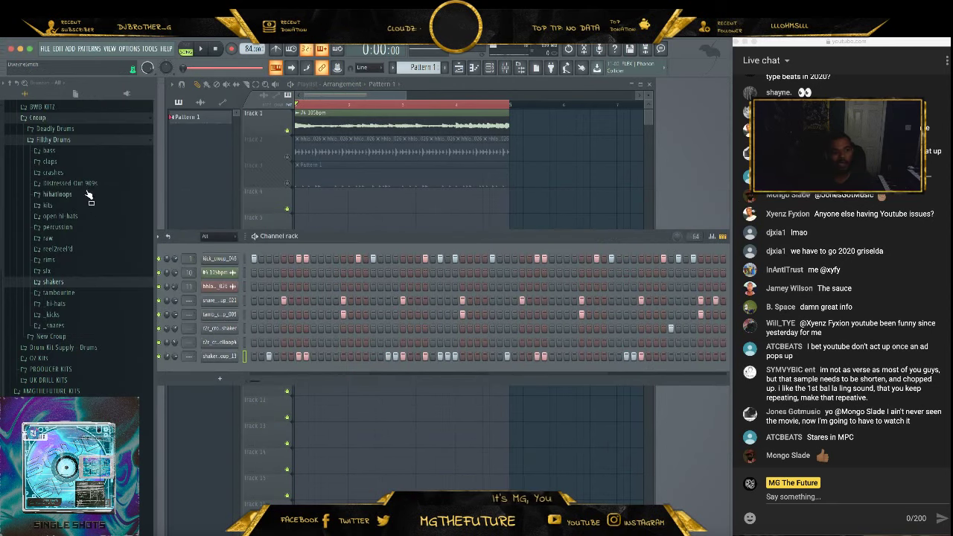
pyautogui.click(85, 151)
pyautogui.click(82, 243)
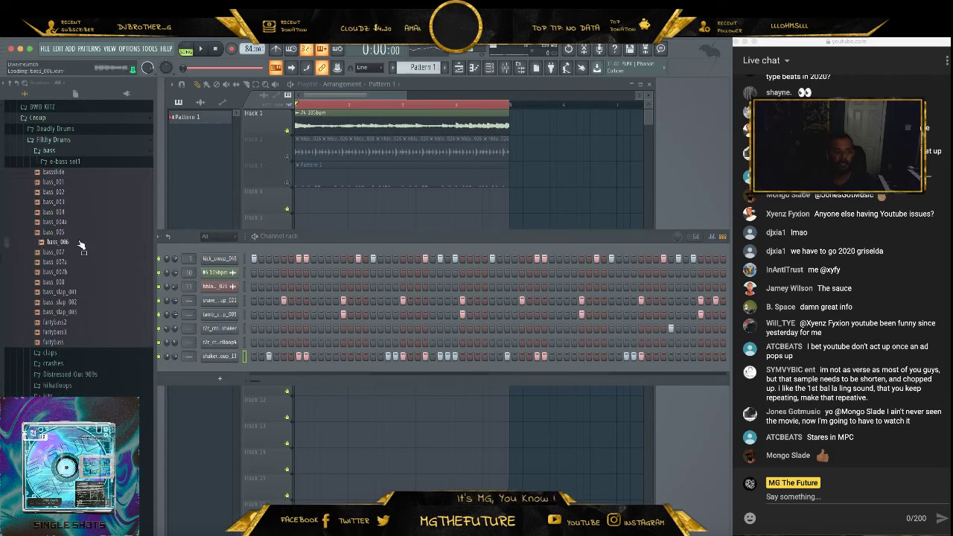
pyautogui.click(83, 283)
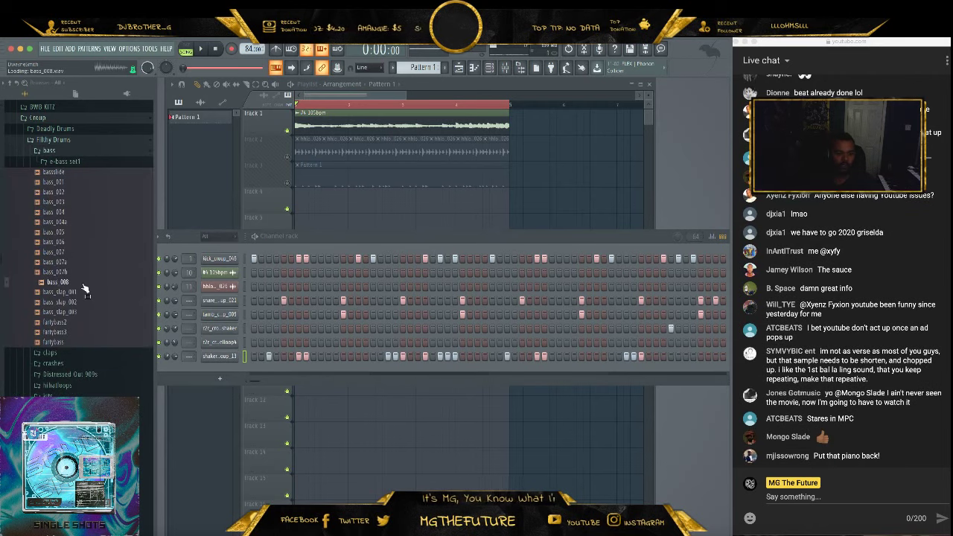
pyautogui.click(86, 293)
pyautogui.click(89, 303)
pyautogui.click(91, 312)
pyautogui.click(93, 322)
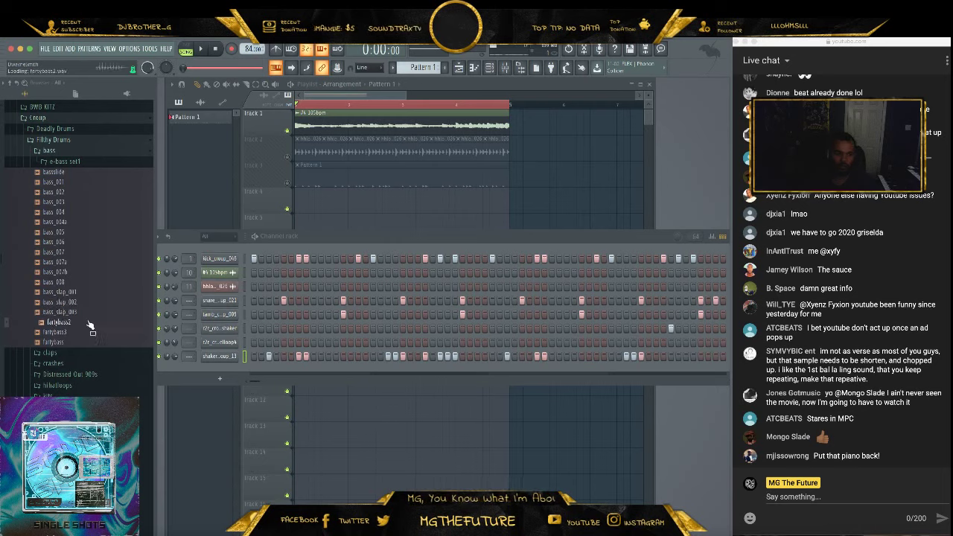
pyautogui.click(96, 192)
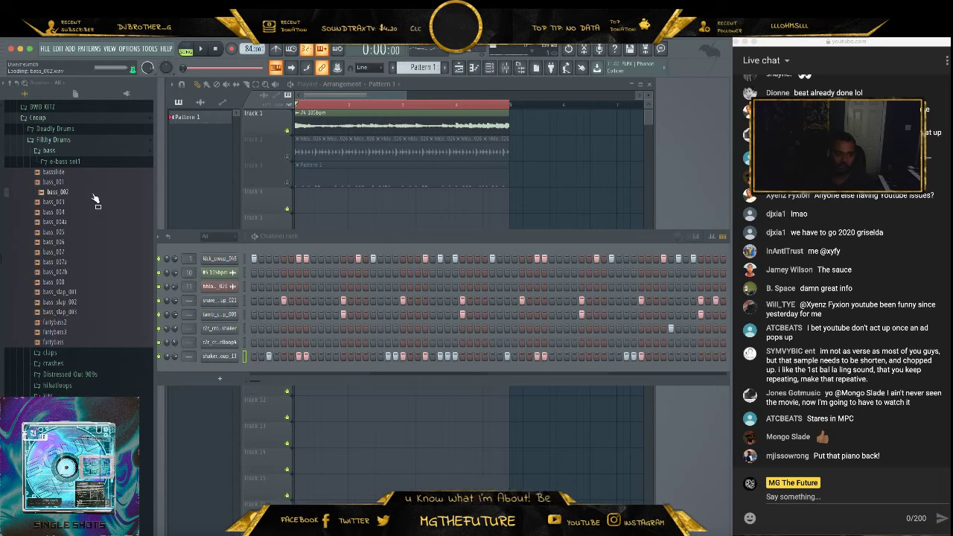
pyautogui.moveTo(78, 193); pyautogui.dragTo(229, 372)
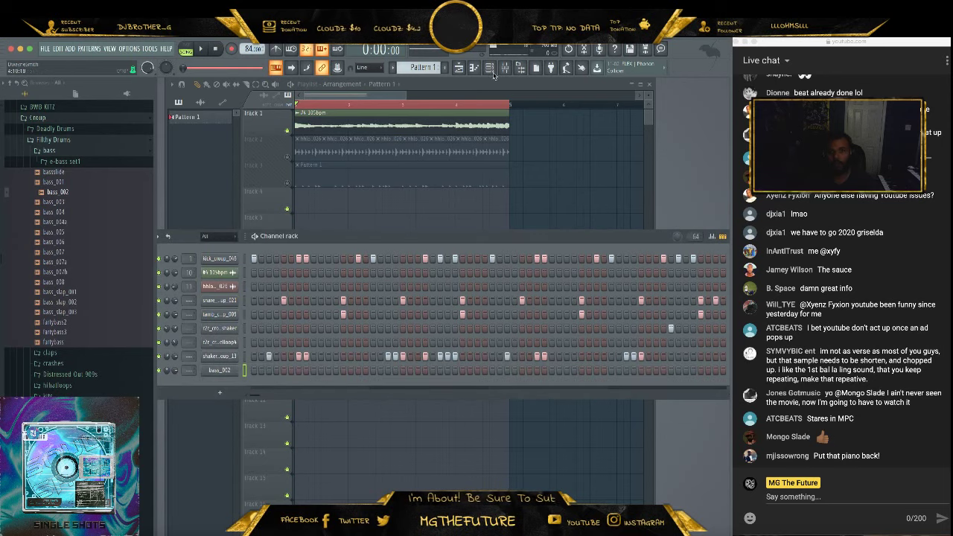
# Detect the root note of the bass_002 sample with a cleared Mixed In Key SE on the Master
pyautogui.press('F9')
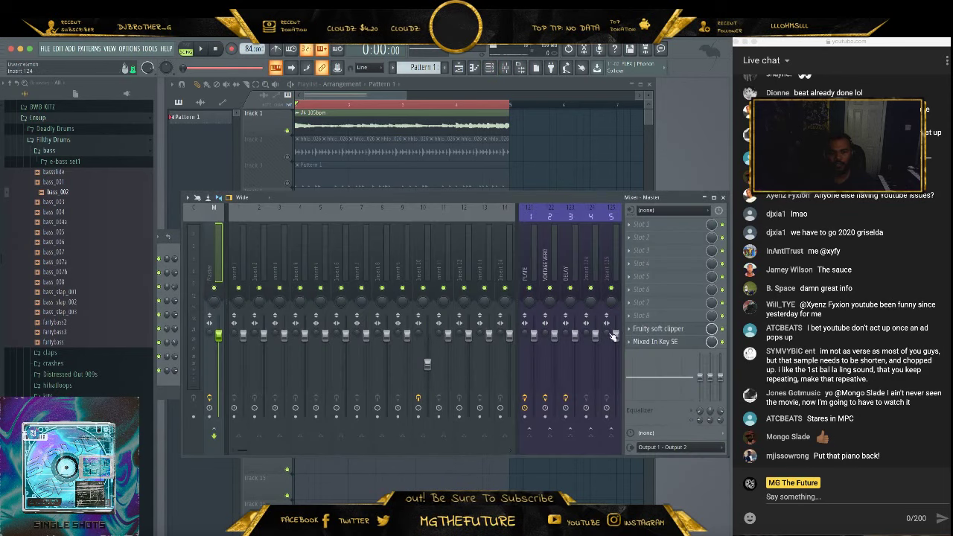
pyautogui.moveTo(519, 203); pyautogui.dragTo(574, 99)
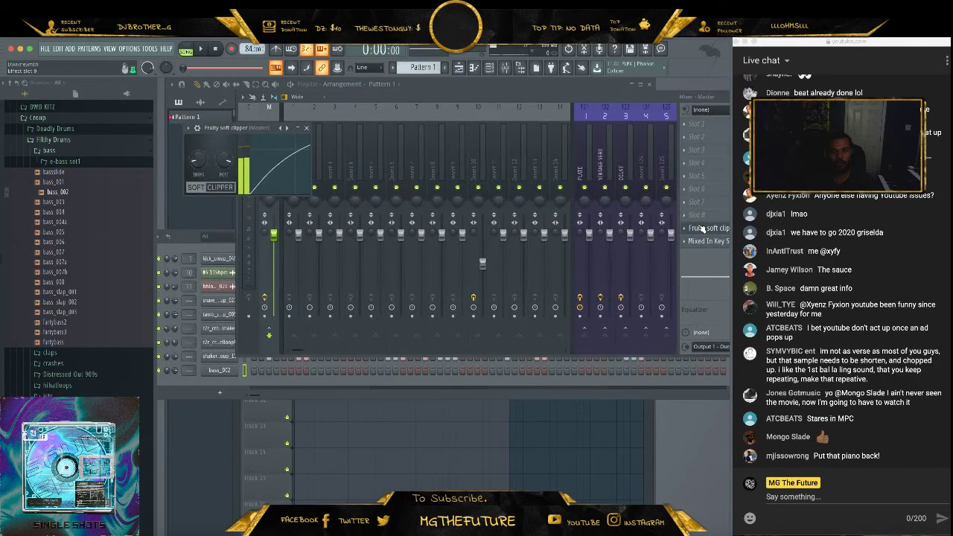
pyautogui.click(692, 243)
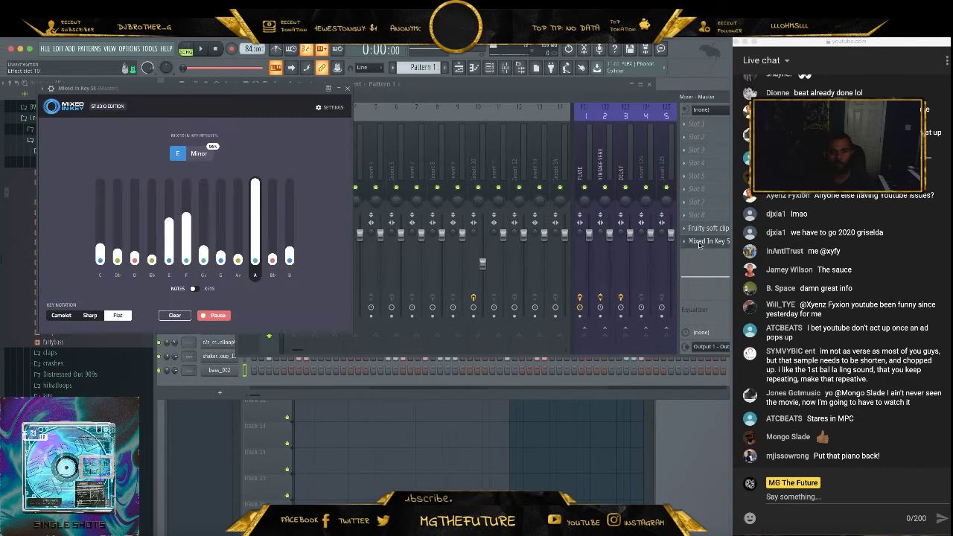
pyautogui.click(176, 317)
pyautogui.click(221, 371)
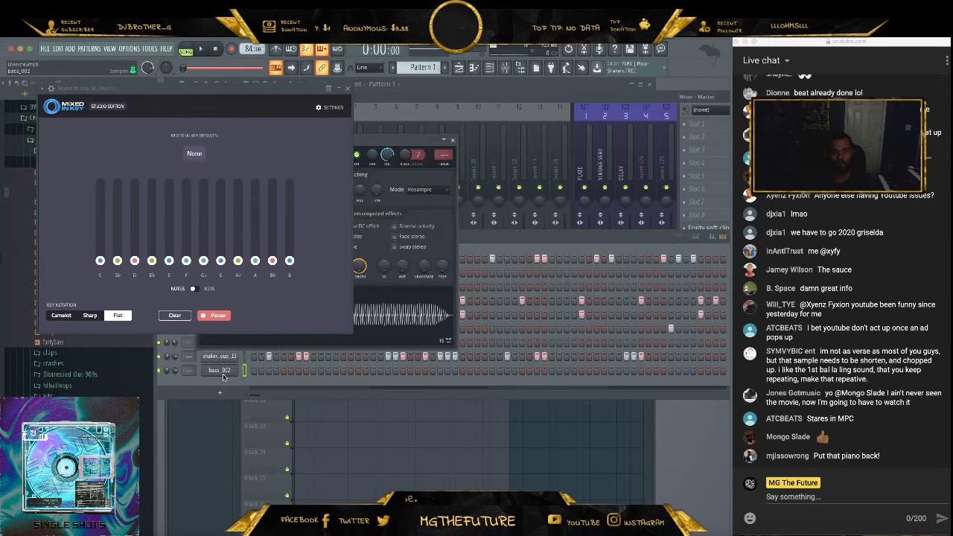
pyautogui.click(395, 321)
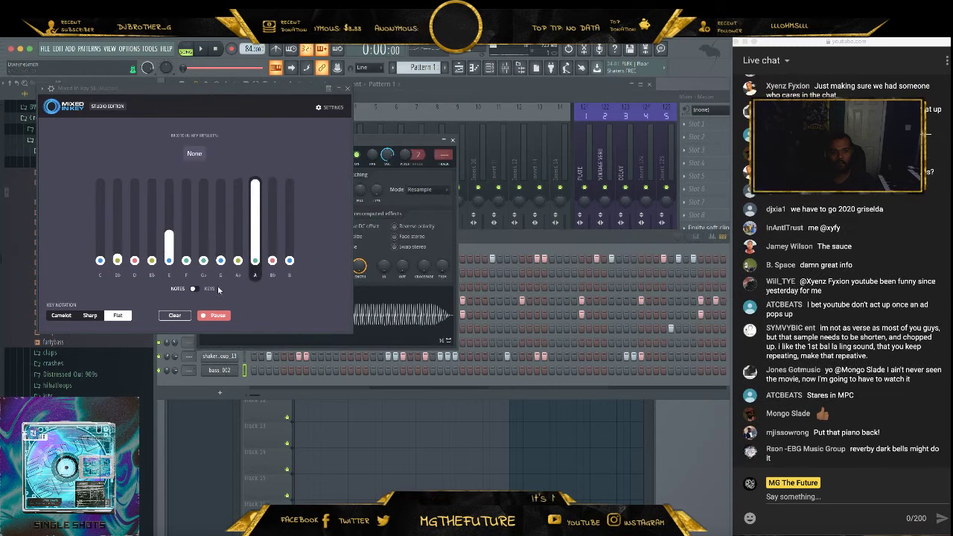
pyautogui.click(347, 89)
pyautogui.click(232, 224)
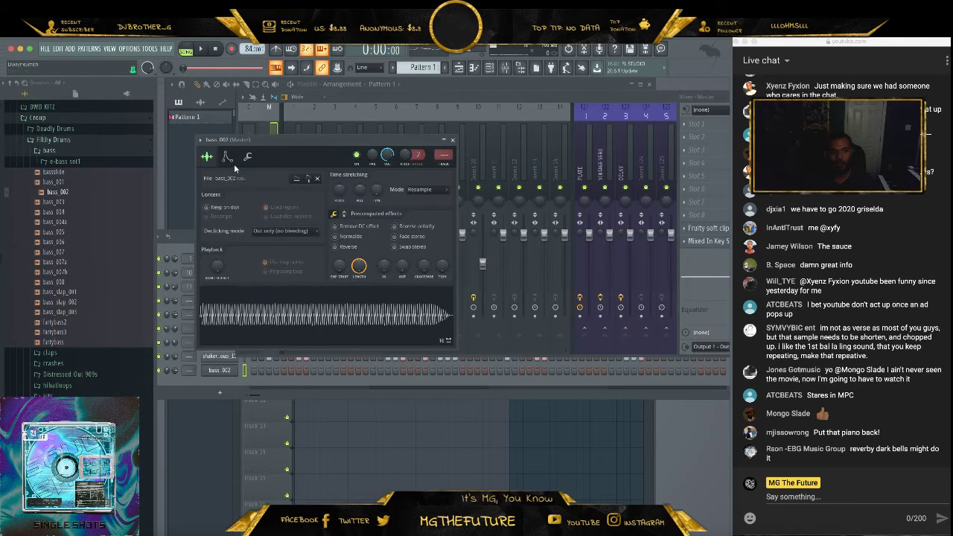
# Set the bass_002 channel's root note to A4 and enable a volume envelope with no attack and a long hold
pyautogui.click(227, 157)
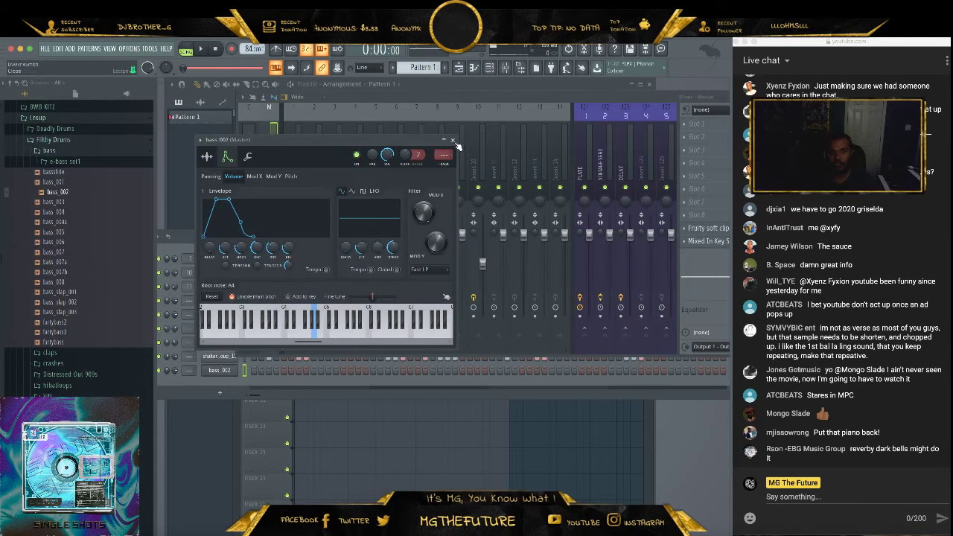
pyautogui.click(452, 140)
pyautogui.click(239, 370)
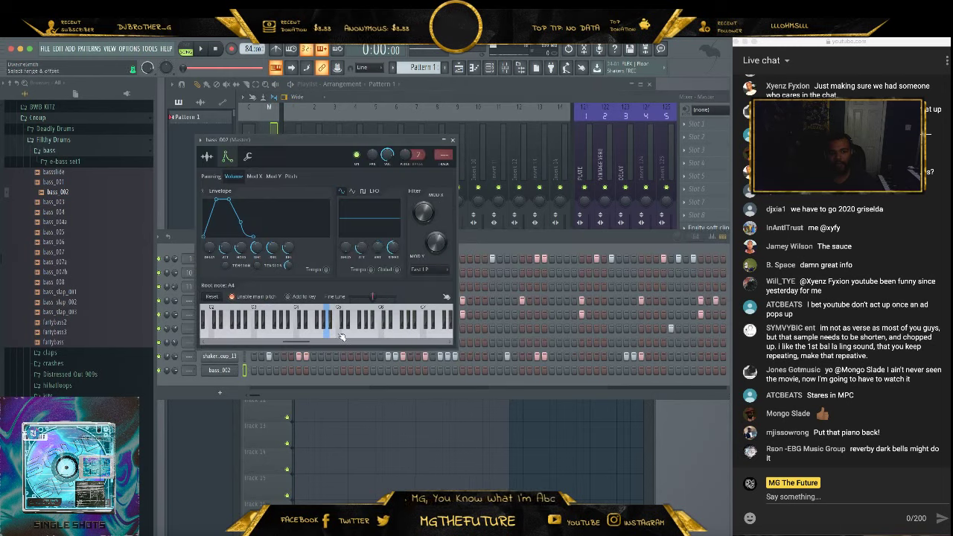
pyautogui.click(452, 140)
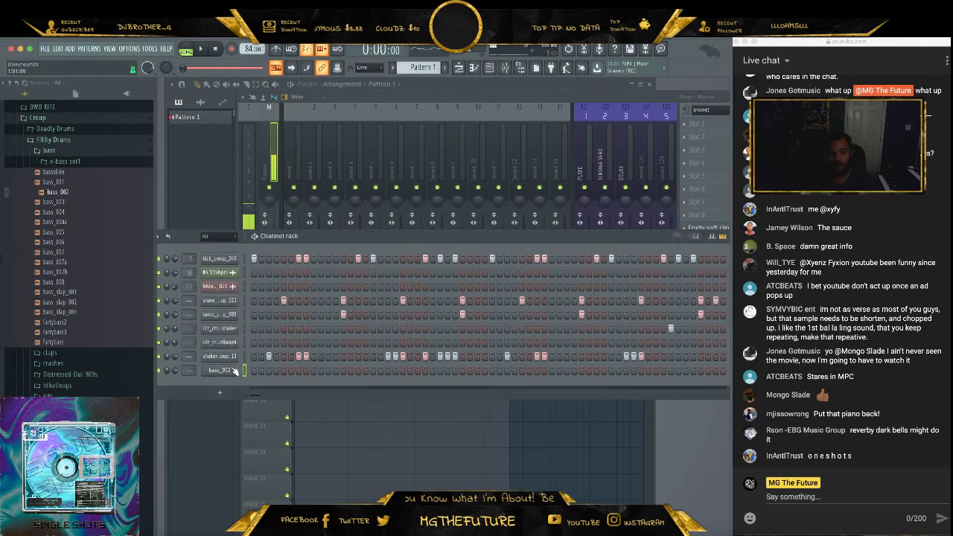
pyautogui.click(219, 370)
pyautogui.moveTo(225, 247); pyautogui.dragTo(257, 275)
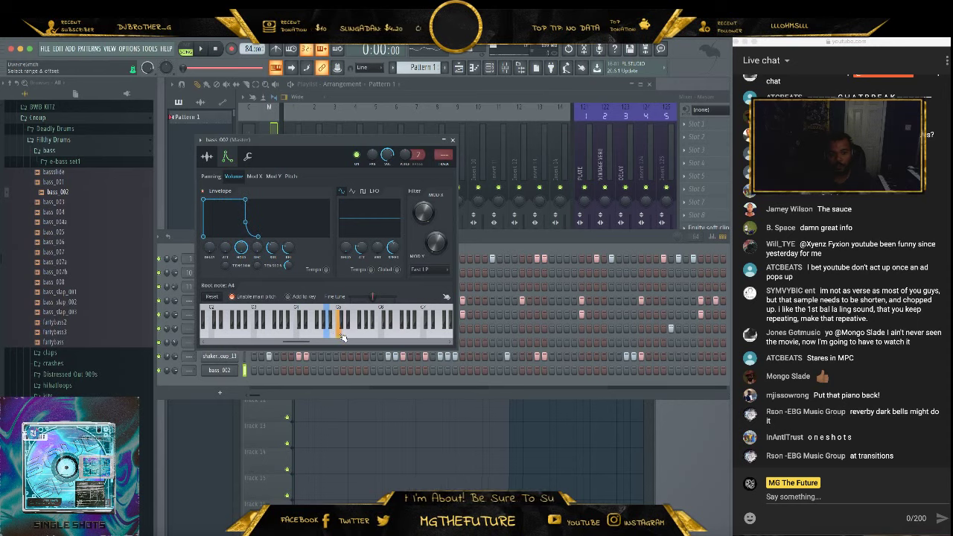
# Make bass_002 mono with a maximum polyphony of 1, set it to cut itself, and audition notes around the root
pyautogui.click(248, 156)
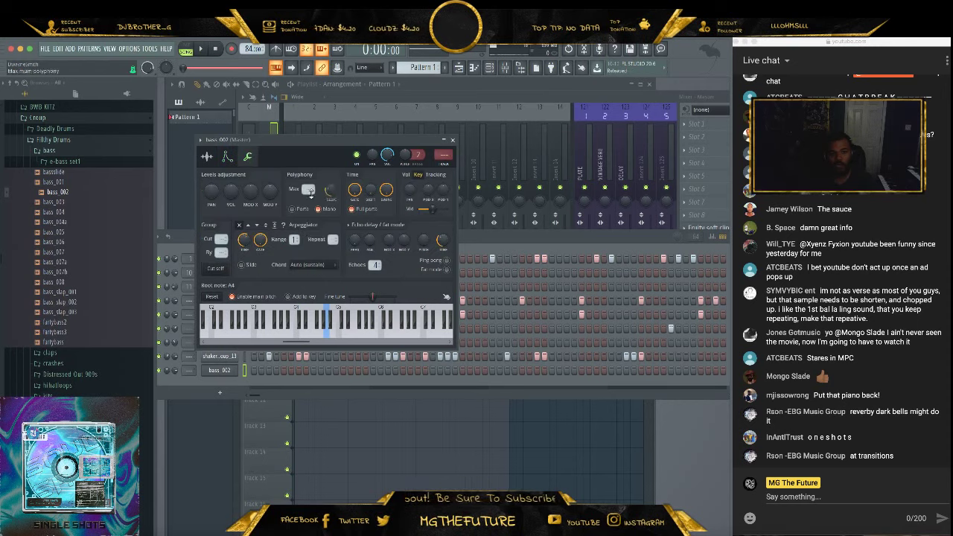
pyautogui.click(318, 209)
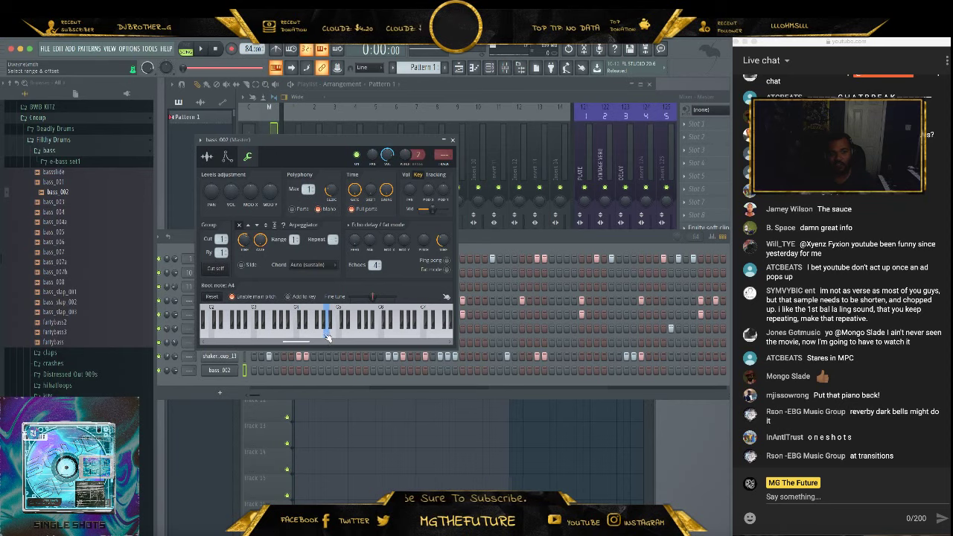
pyautogui.moveTo(324, 335); pyautogui.dragTo(410, 333)
pyautogui.moveTo(325, 333); pyautogui.dragTo(313, 334)
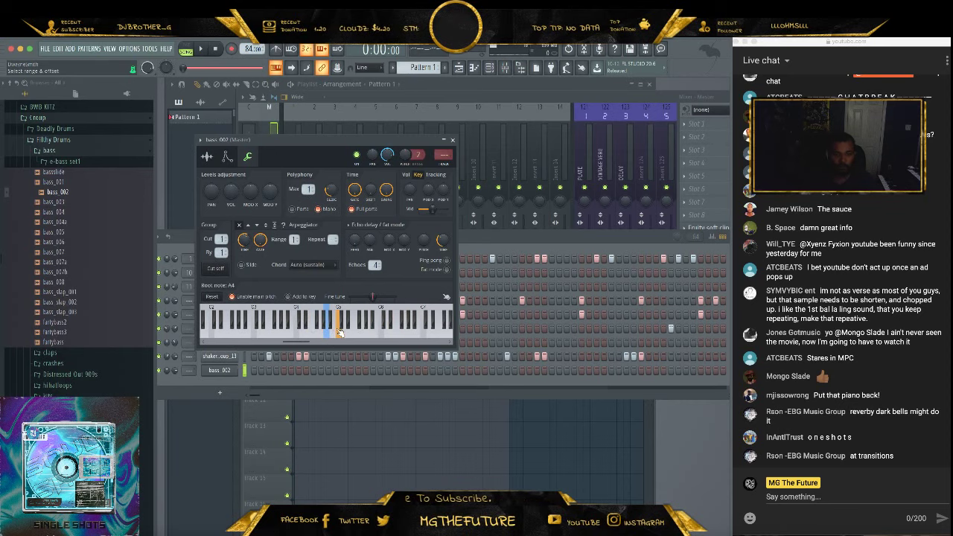
pyautogui.click(453, 140)
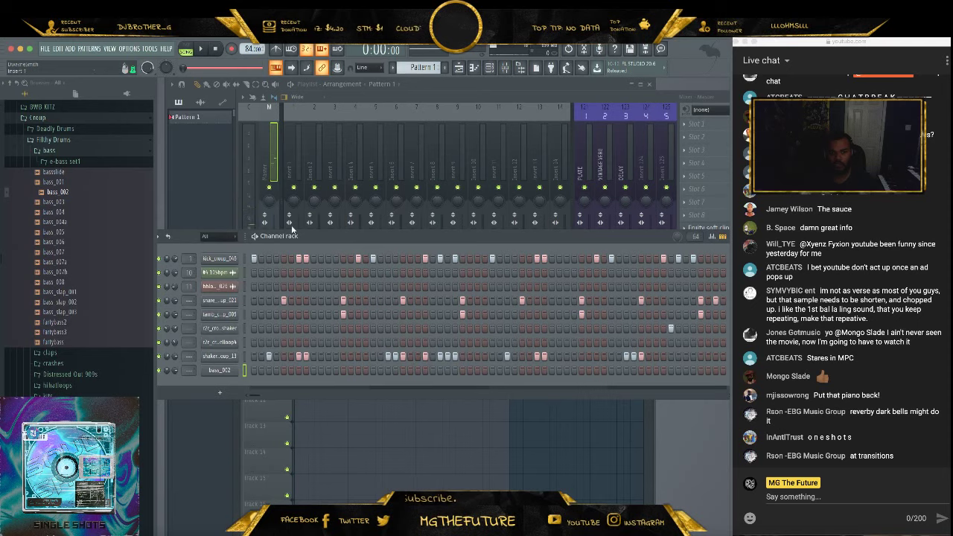
# Check the loop's key during playback with Mixed In Key SE on the Master
pyautogui.click(221, 259)
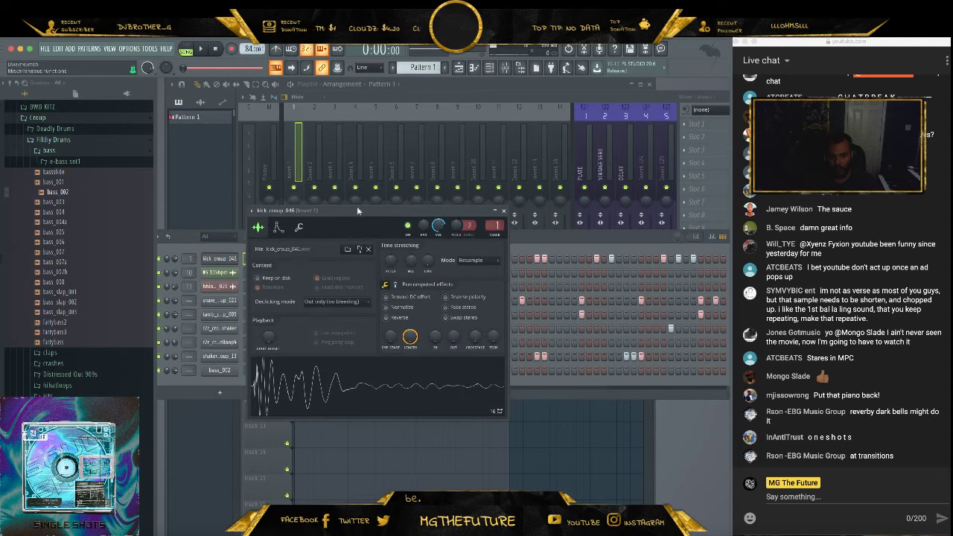
pyautogui.click(503, 210)
pyautogui.press('space')
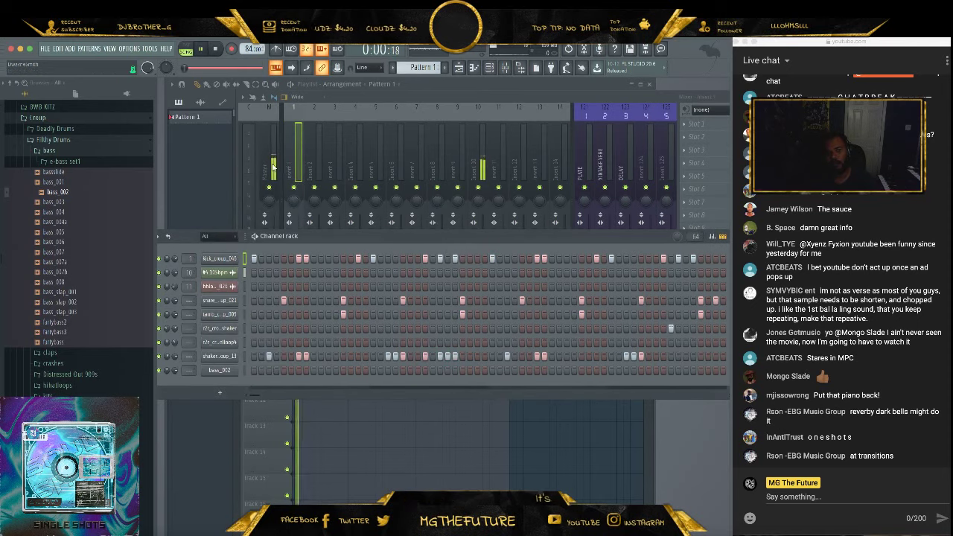
pyautogui.click(701, 227)
pyautogui.click(705, 242)
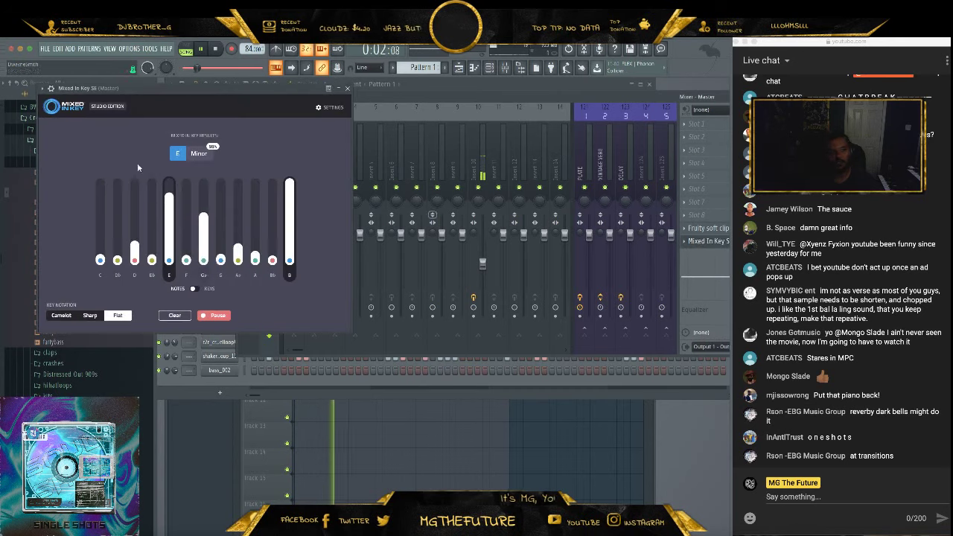
pyautogui.press('space')
pyautogui.click(347, 88)
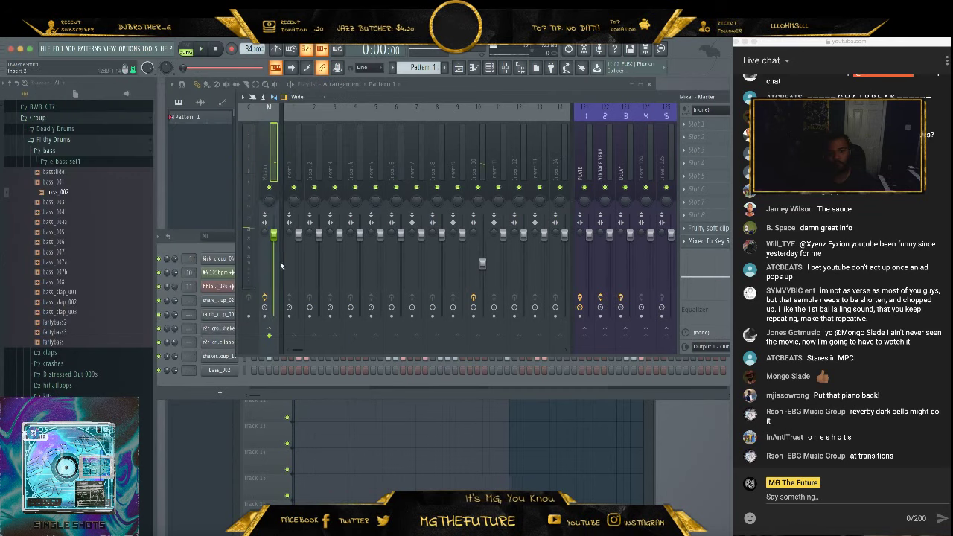
# Set the scale highlighting in bass_002's piano roll to E Minor Natural (Aeolian)
pyautogui.rightClick(214, 372)
pyautogui.click(260, 340)
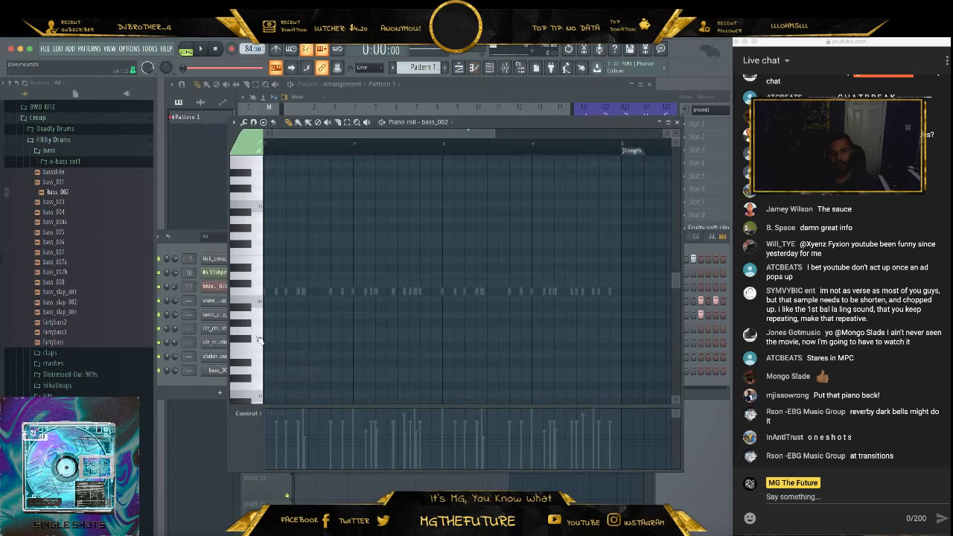
pyautogui.click(237, 122)
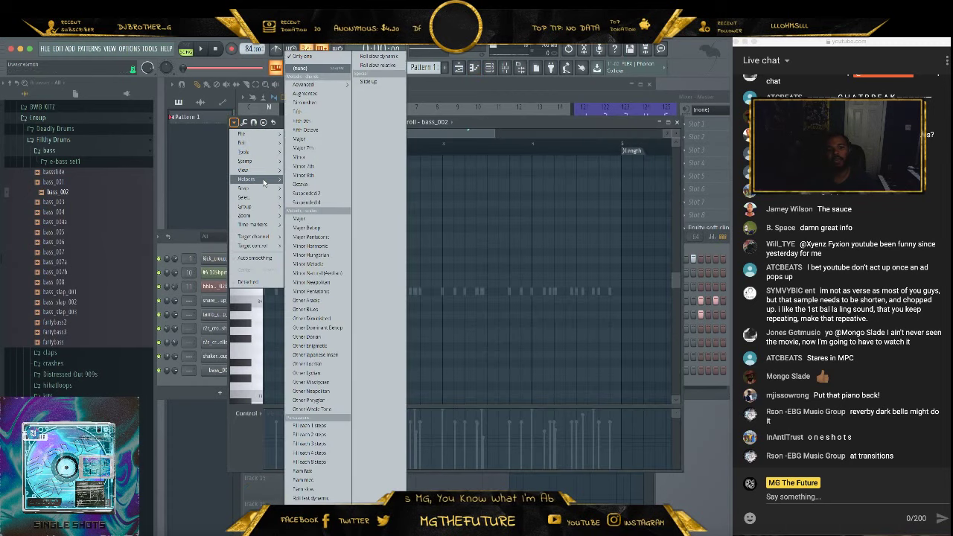
pyautogui.moveTo(249, 179)
pyautogui.moveTo(316, 189)
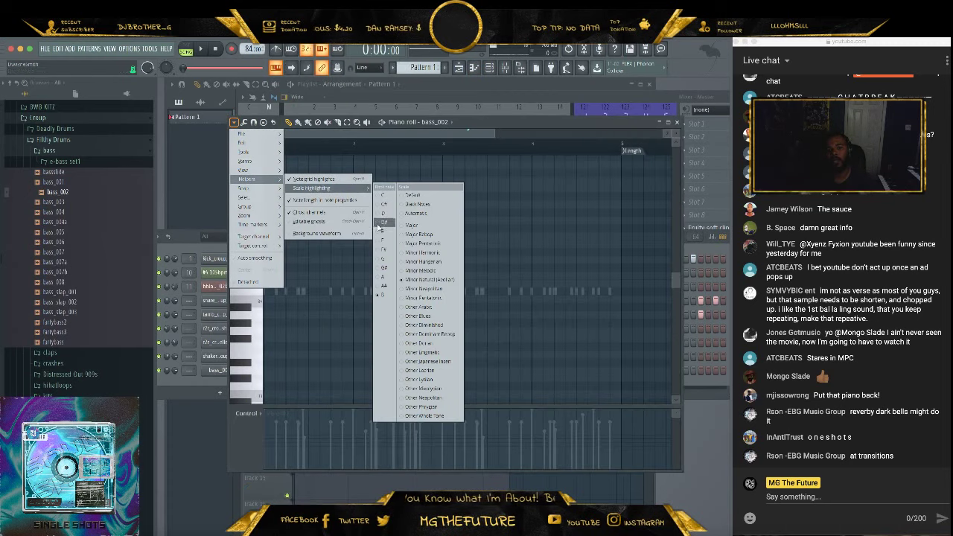
pyautogui.click(429, 279)
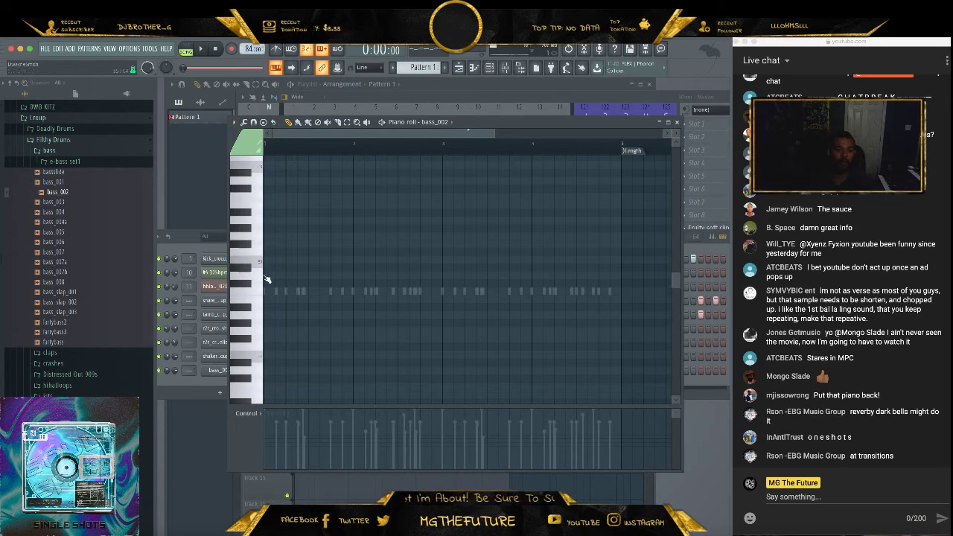
pyautogui.click(677, 123)
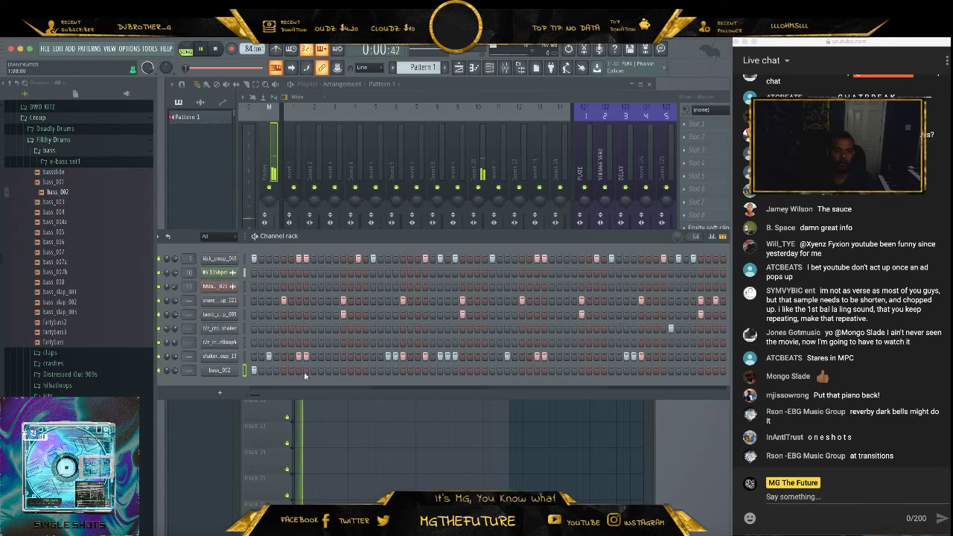
# Create a new pattern named BASS and place it at the start of Track 4 in the playlist
pyautogui.click(331, 418)
pyautogui.click(444, 67)
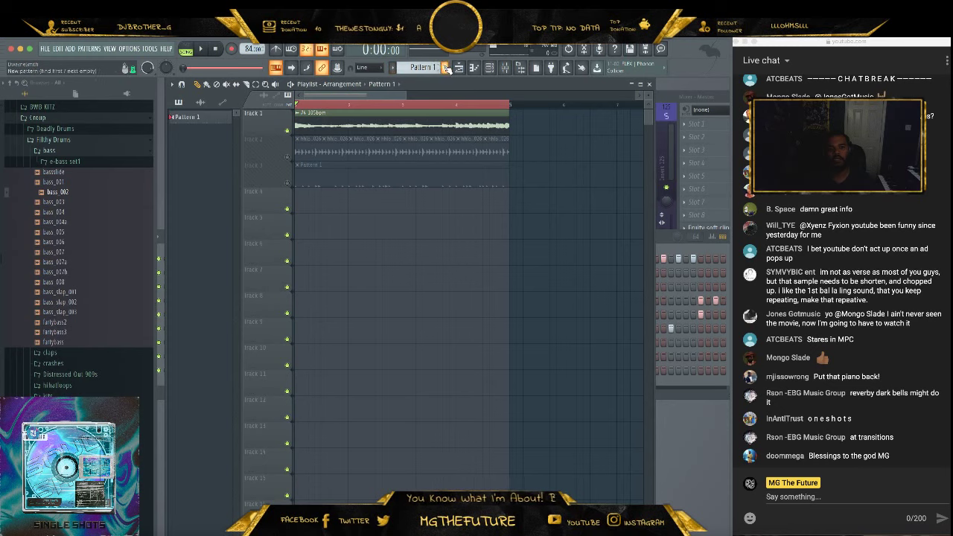
pyautogui.write('BASS')
pyautogui.press('Return')
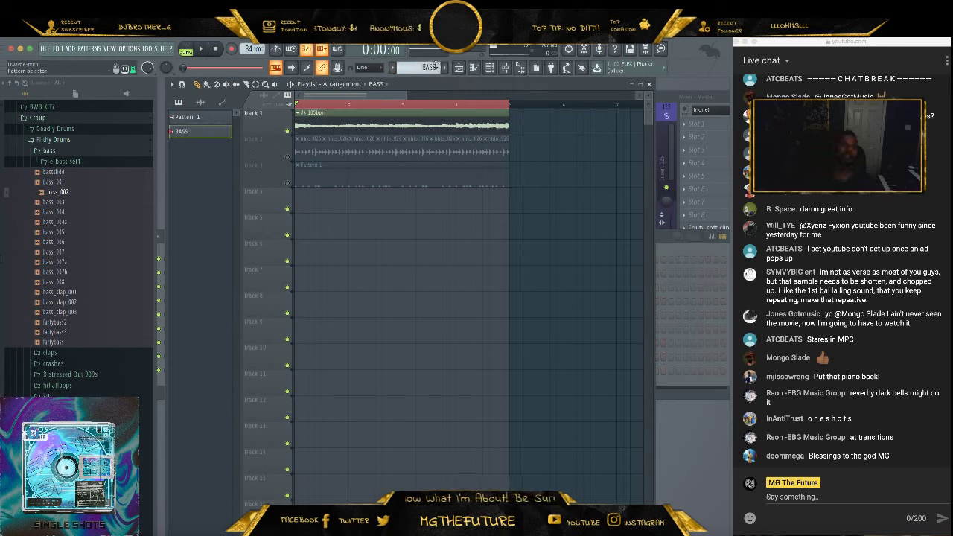
pyautogui.click(332, 193)
pyautogui.moveTo(332, 191); pyautogui.dragTo(305, 191)
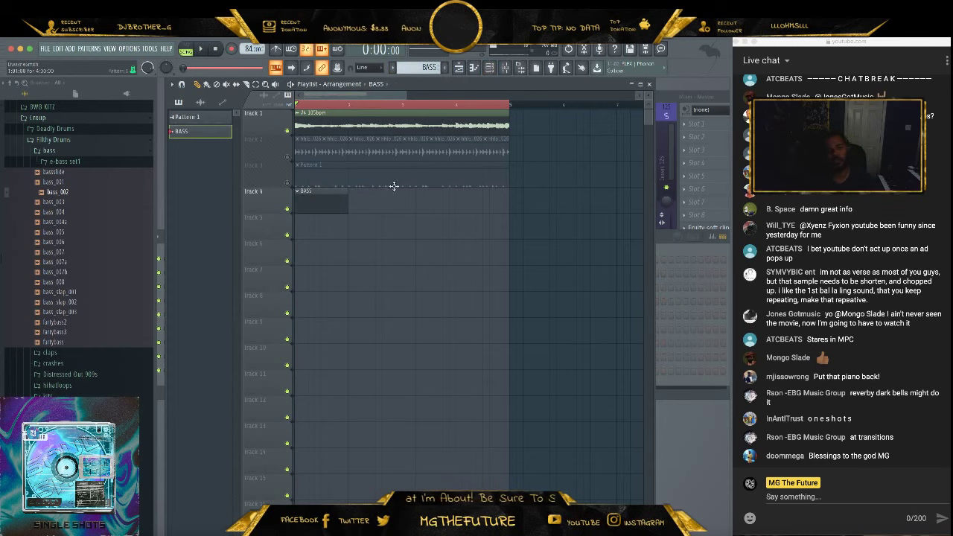
# Add a bass_002 hit on step 1 of the BASS pattern, remove its volume envelope's release, and play it back
pyautogui.click(675, 257)
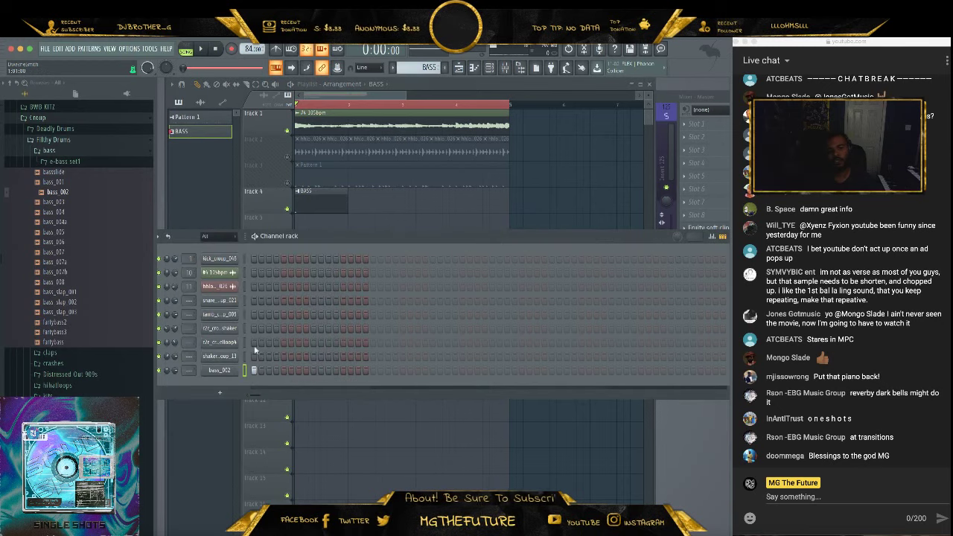
pyautogui.click(219, 372)
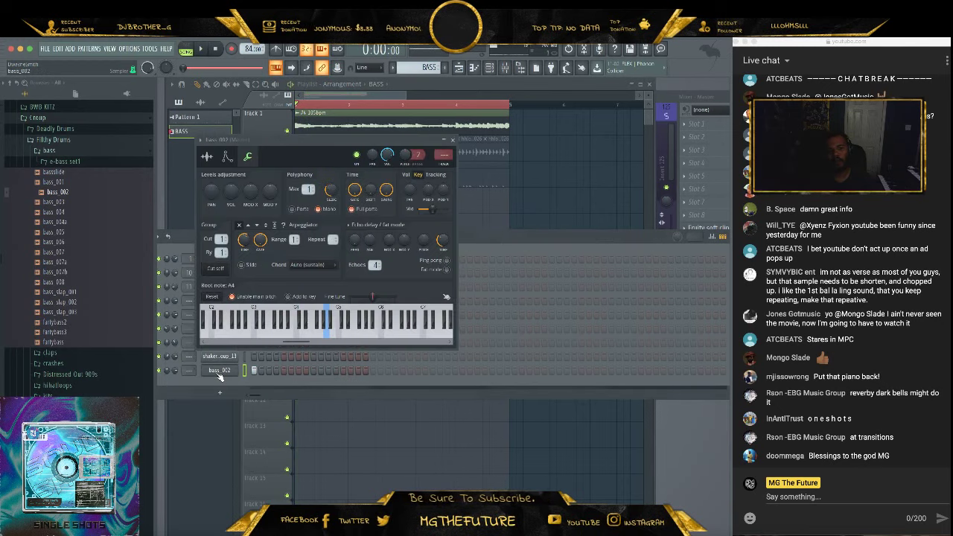
pyautogui.click(228, 156)
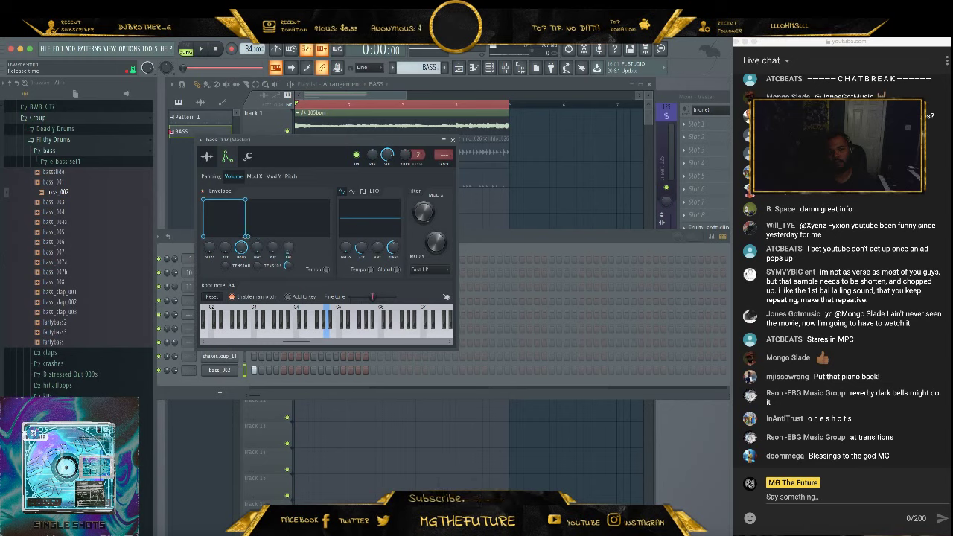
pyautogui.press('space')
pyautogui.press('Escape')
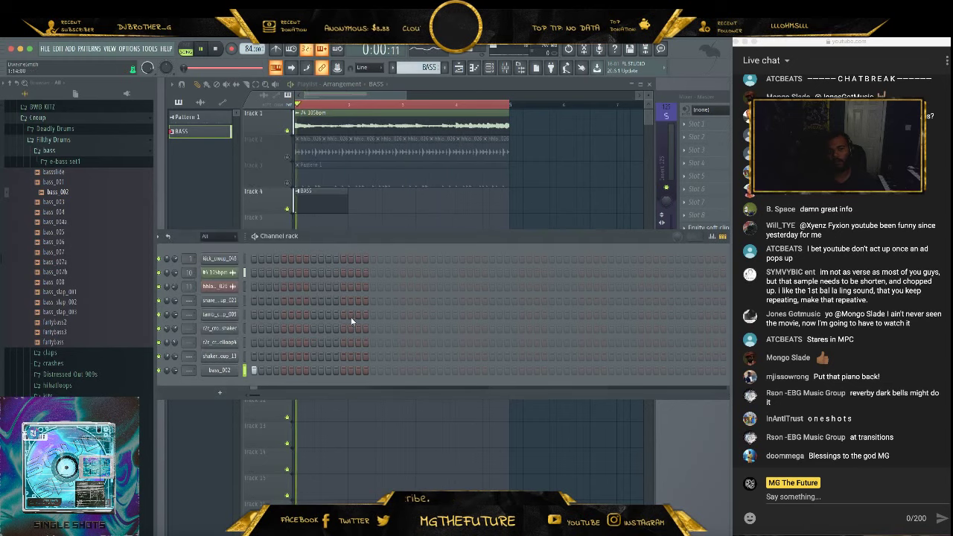
# Turn off Mono for bass_002 and try a hit on step 7 of the BASS pattern during playback
pyautogui.click(299, 372)
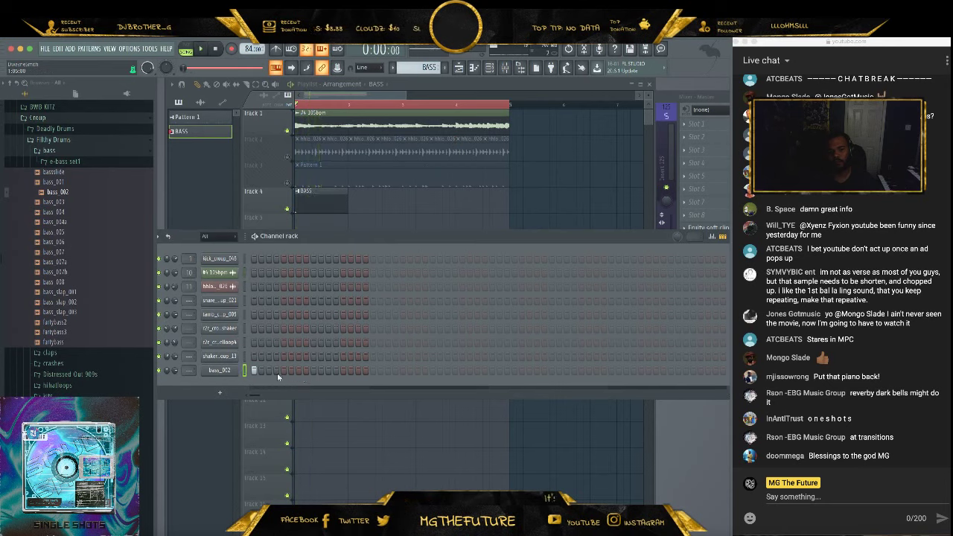
pyautogui.click(220, 371)
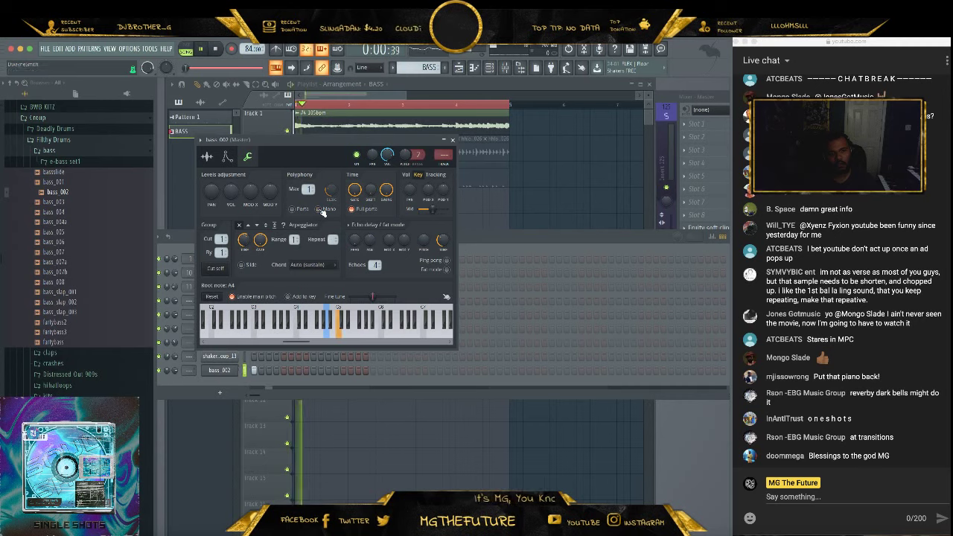
pyautogui.click(301, 371)
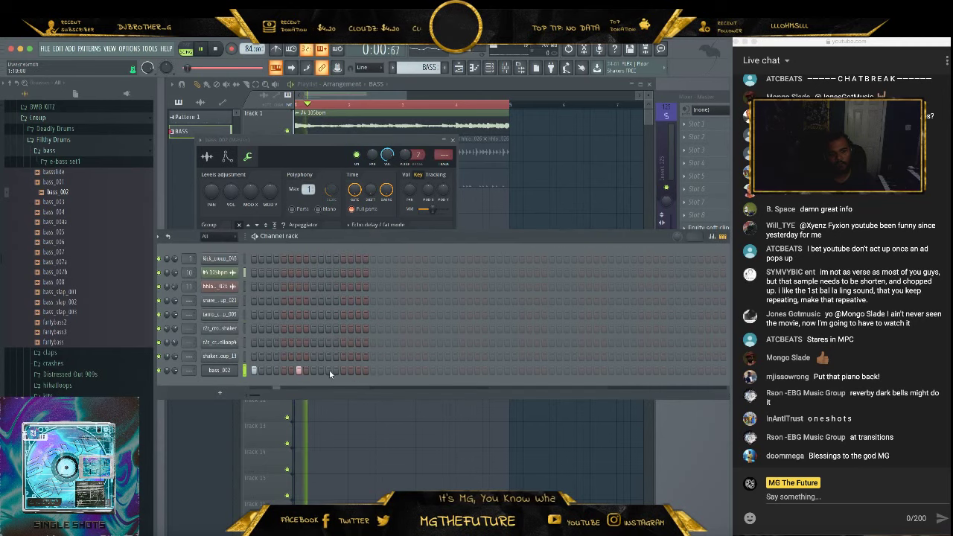
pyautogui.press('space')
pyautogui.click(321, 158)
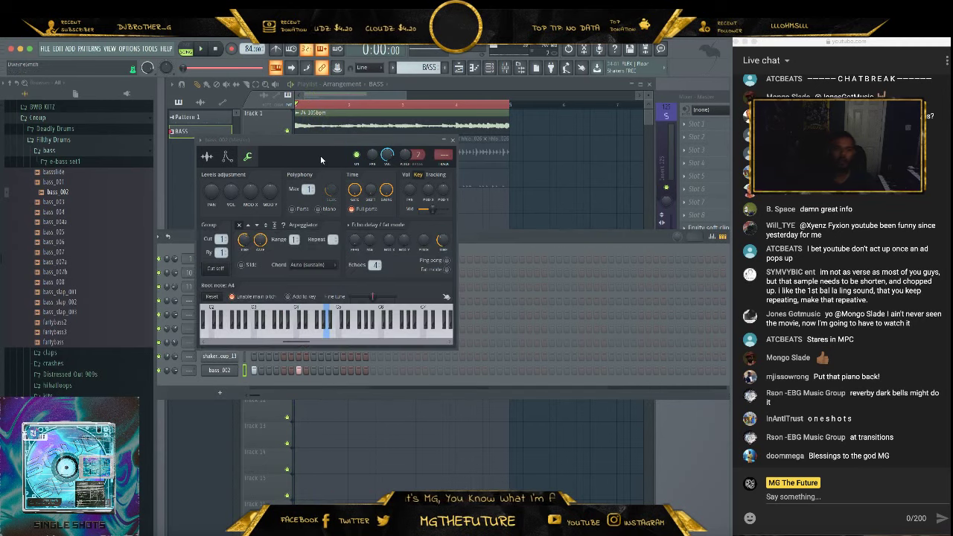
# View bass_002's sample settings and try another hit on step 13 of the BASS pattern during playback
pyautogui.click(206, 157)
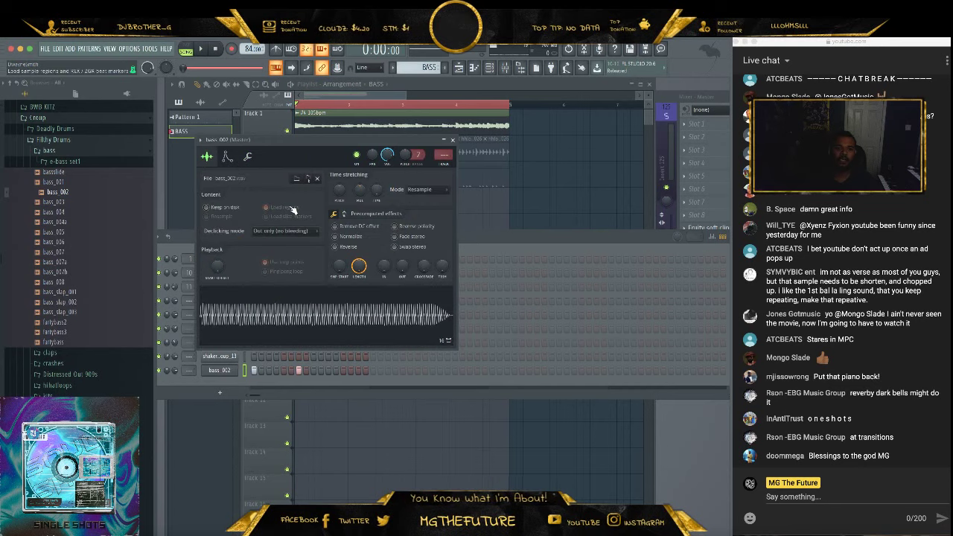
pyautogui.press('space')
pyautogui.click(453, 140)
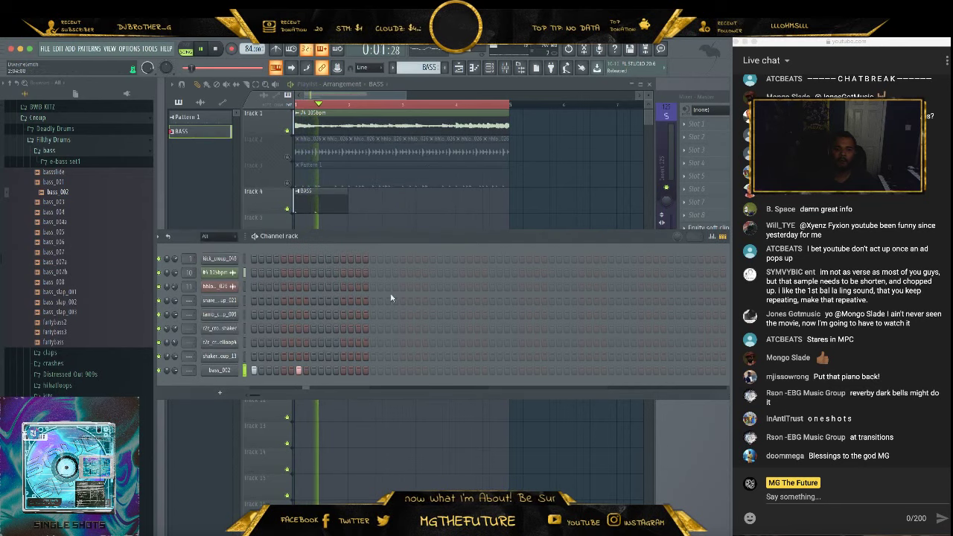
pyautogui.click(344, 371)
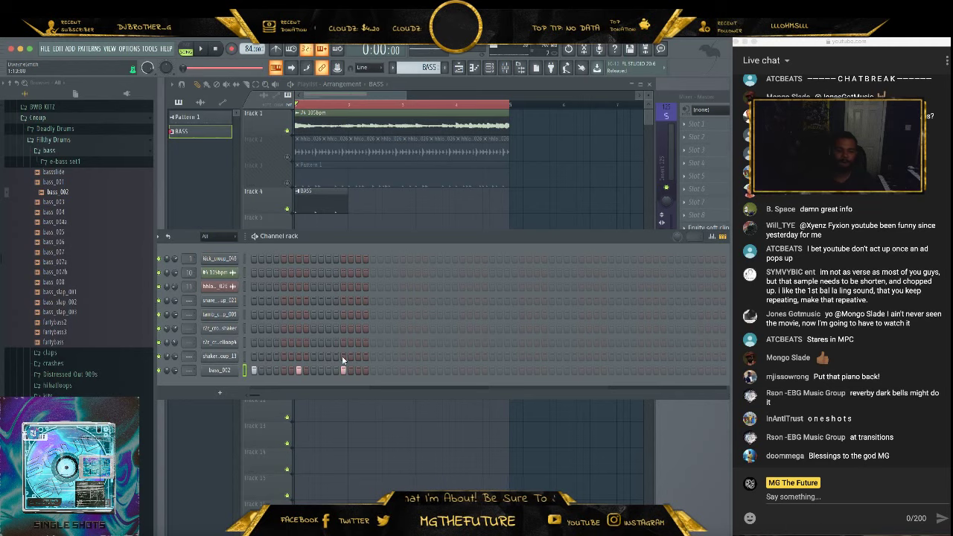
# Replace the bass_002 steps with one piano roll note at bar 1, about three steps long, and move it to E5
pyautogui.rightClick(212, 370)
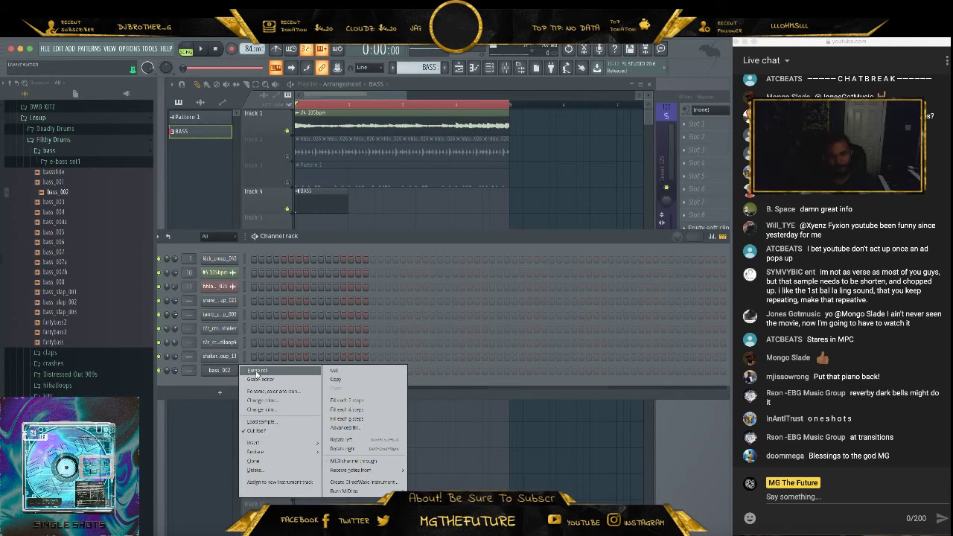
pyautogui.click(227, 371)
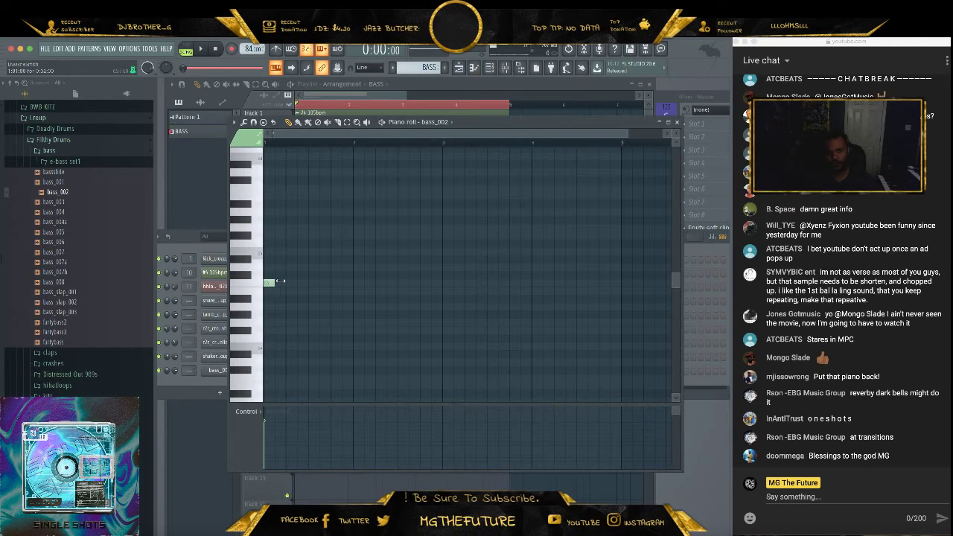
pyautogui.moveTo(279, 282); pyautogui.dragTo(283, 282)
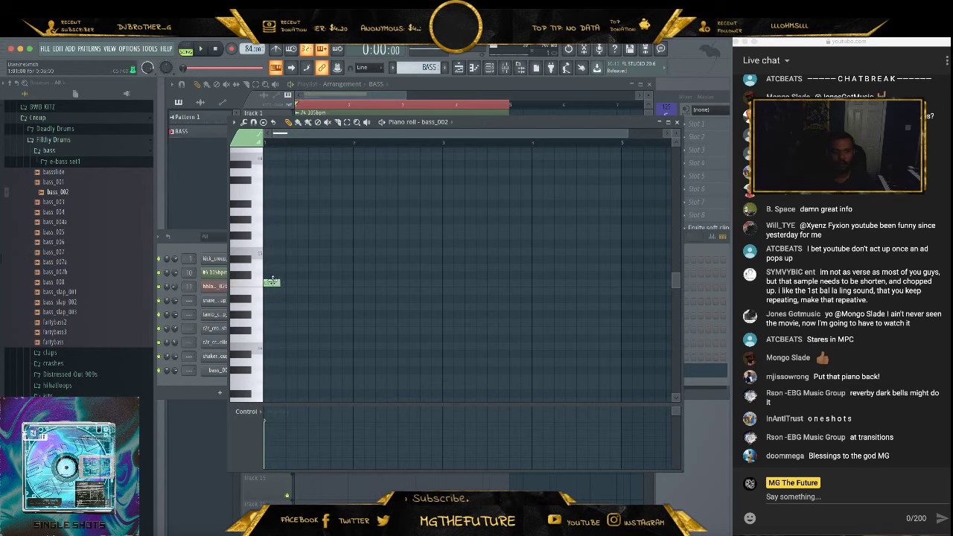
pyautogui.moveTo(271, 282); pyautogui.dragTo(271, 253)
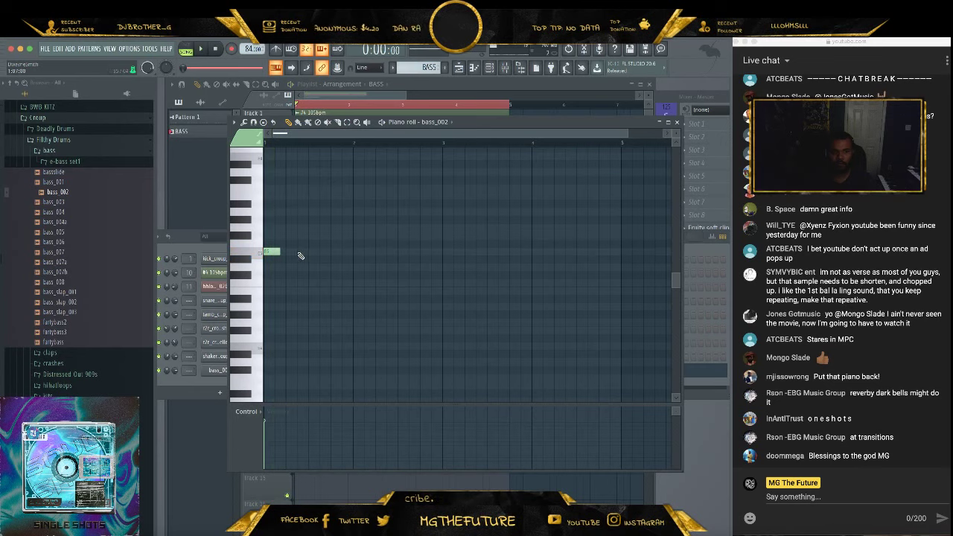
# During playback, add bass_002 E5 notes at step 7 of bar 1 and the start of bar 2, shortening the bar 2 note to two steps
pyautogui.press('space')
pyautogui.moveTo(628, 133); pyautogui.dragTo(375, 140)
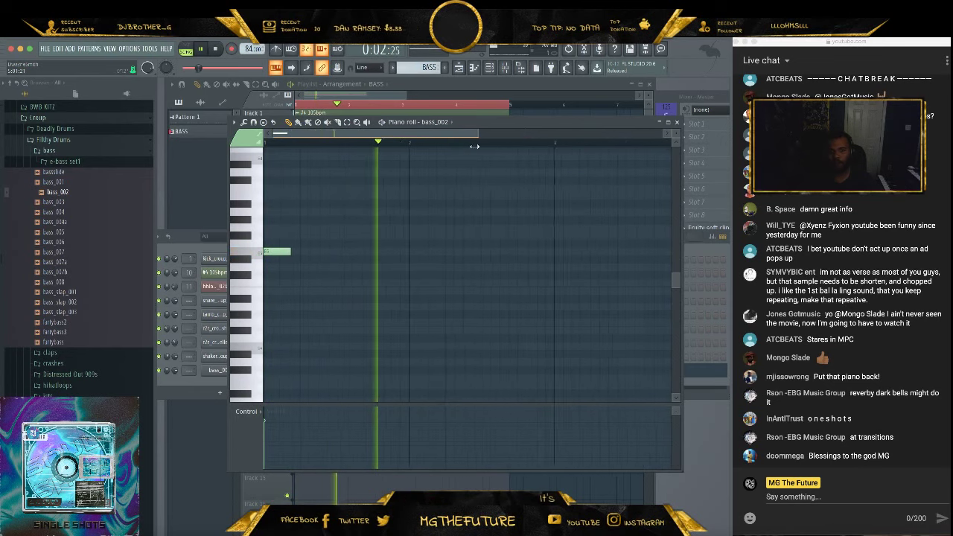
pyautogui.click(429, 251)
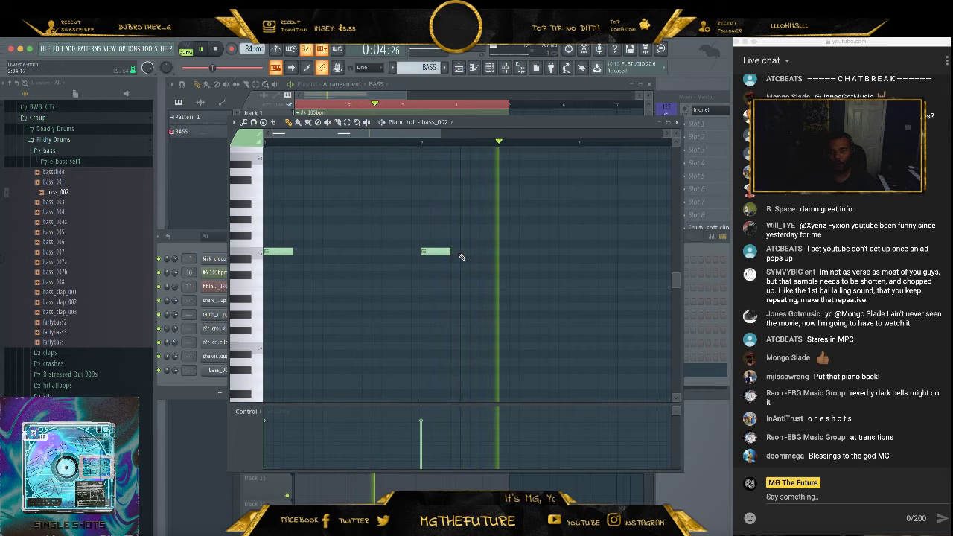
pyautogui.click(326, 253)
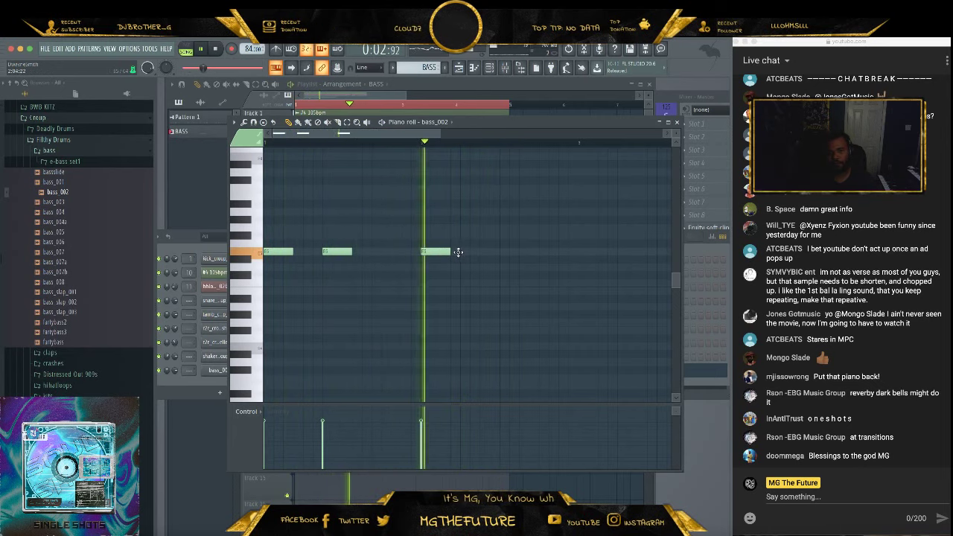
pyautogui.press('space')
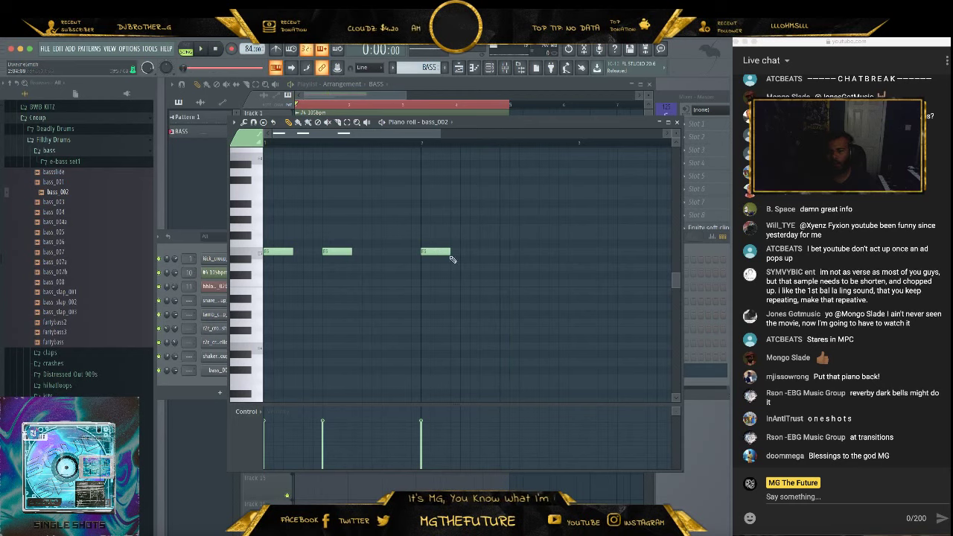
pyautogui.press('space')
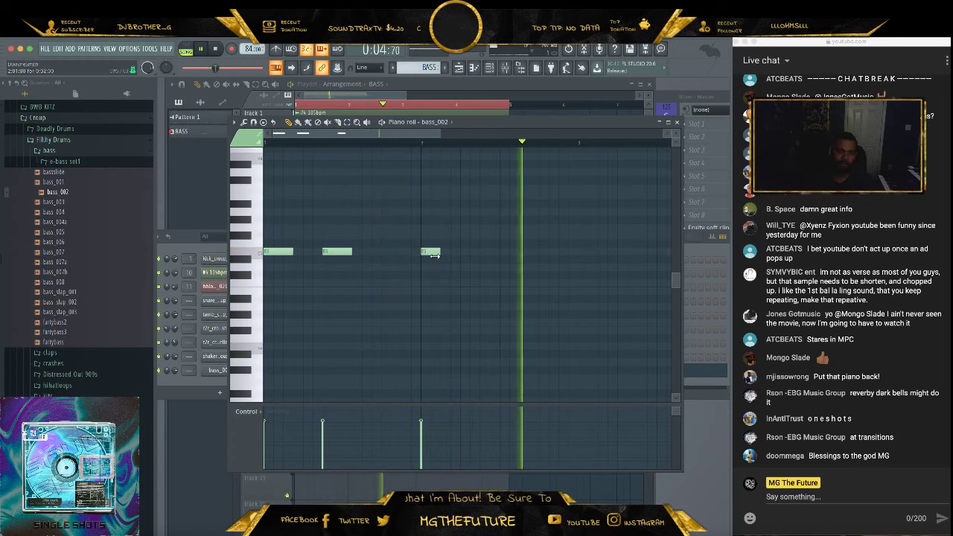
pyautogui.press('space')
pyautogui.moveTo(451, 254); pyautogui.dragTo(440, 254)
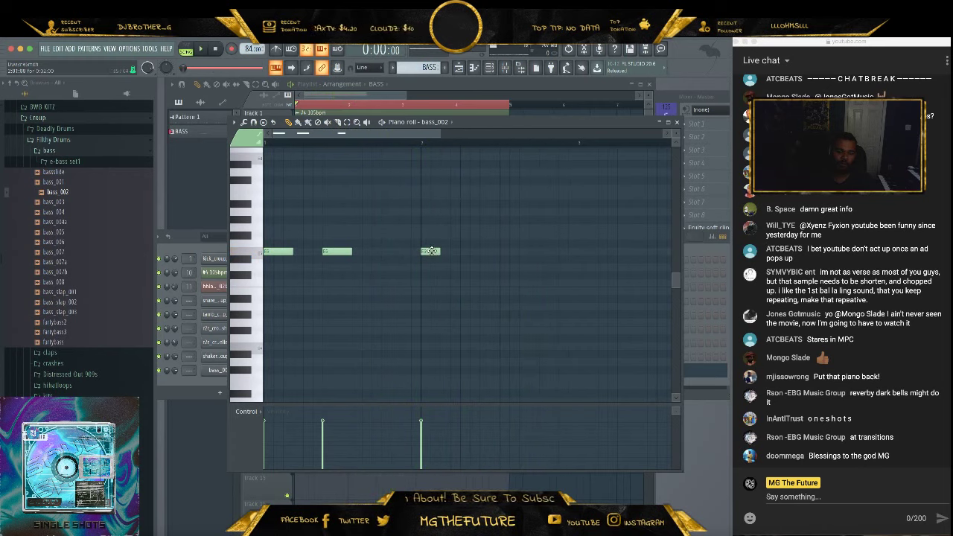
pyautogui.click(677, 122)
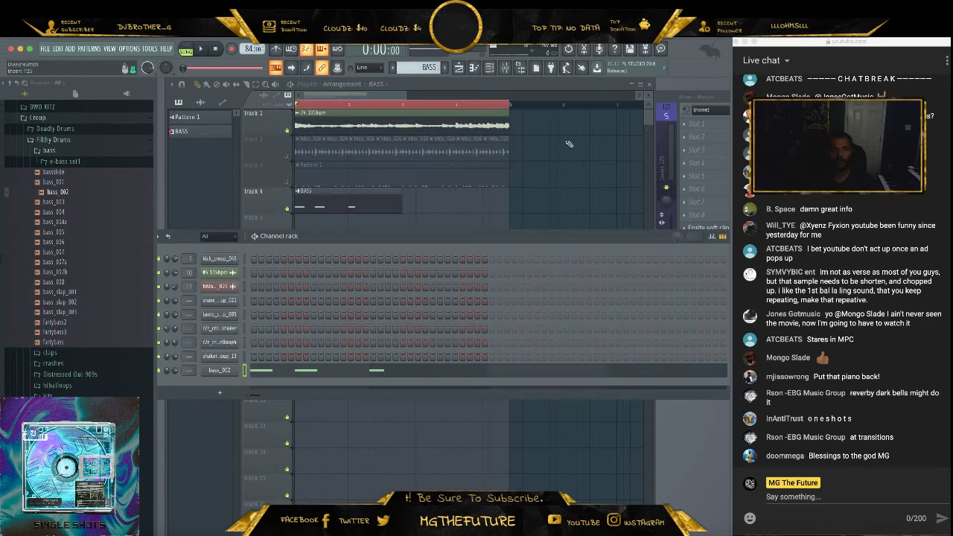
# Collapse the Group sample folder and insert a MIDI Out channel above the kick channel
pyautogui.click(82, 118)
pyautogui.rightClick(220, 259)
pyautogui.moveTo(279, 331)
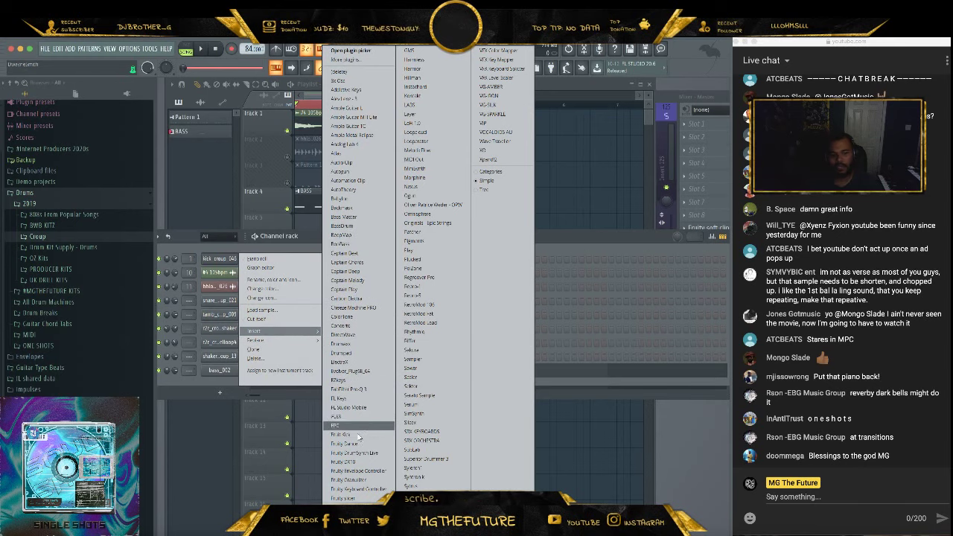
pyautogui.click(415, 159)
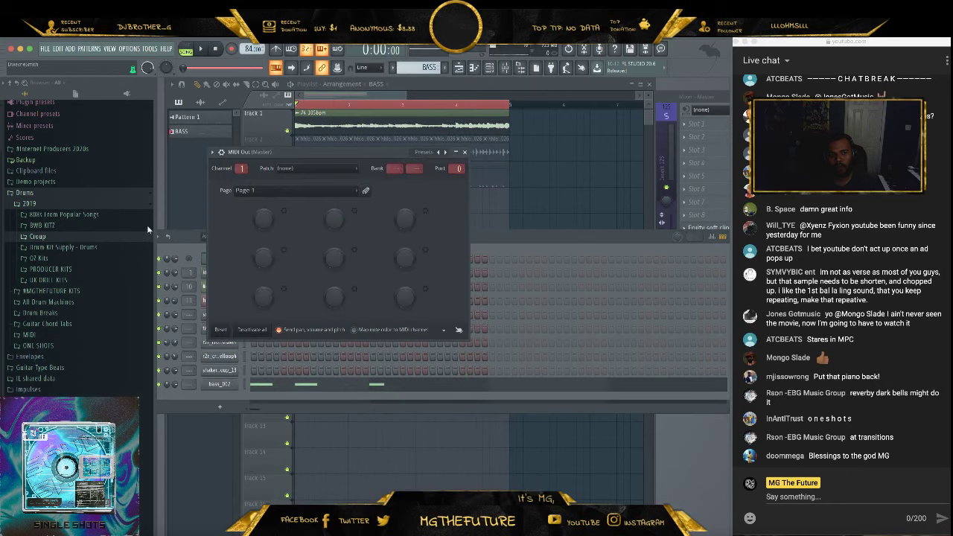
# Load midi #4 105bpm from the Spanish Guitars STEMS folder onto the MIDI Out channel
pyautogui.click(70, 205)
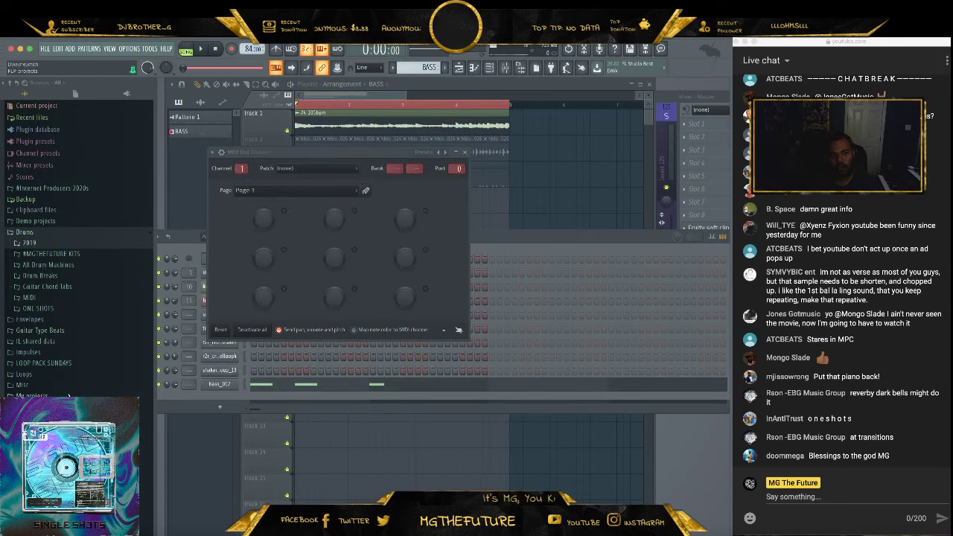
pyautogui.click(88, 331)
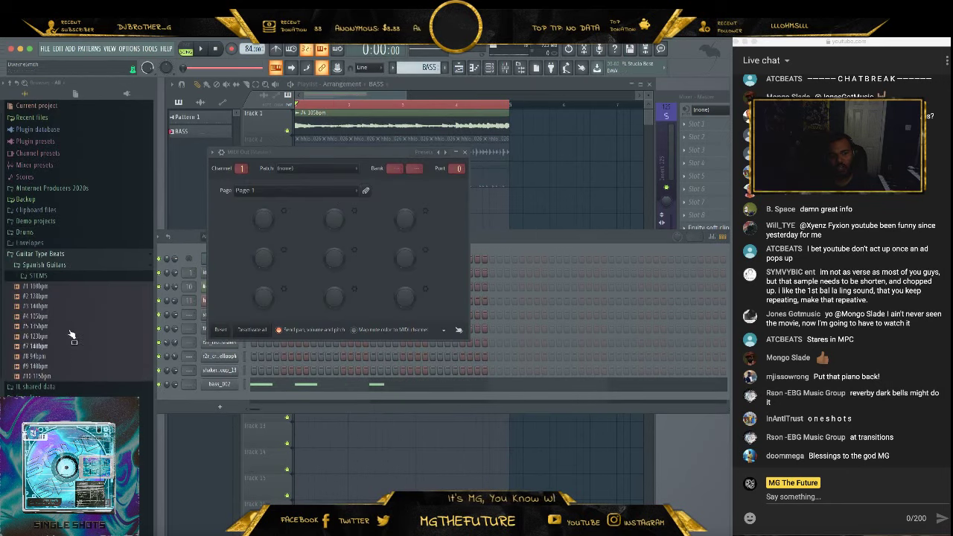
pyautogui.click(59, 278)
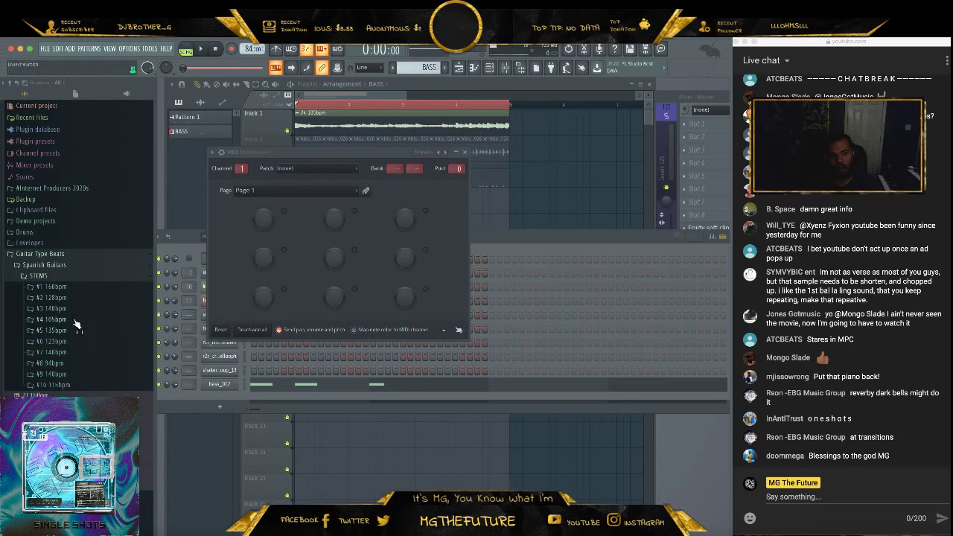
pyautogui.click(73, 320)
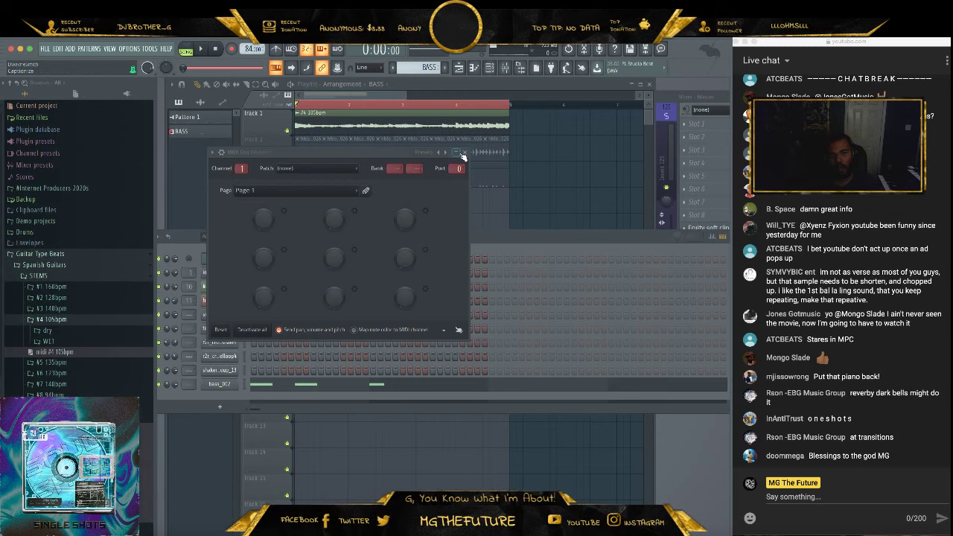
pyautogui.click(466, 152)
pyautogui.moveTo(75, 354); pyautogui.dragTo(216, 261)
# Transpose all MIDI Out chord notes up seven semitones, putting the first chord's lowest note on E4
pyautogui.rightClick(212, 259)
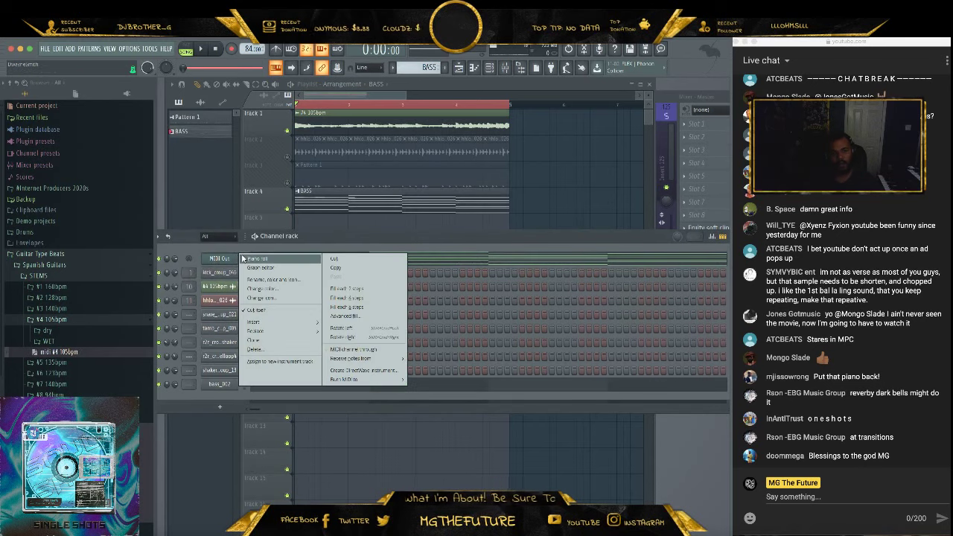
pyautogui.click(255, 259)
pyautogui.scroll(-3, 332, 228)
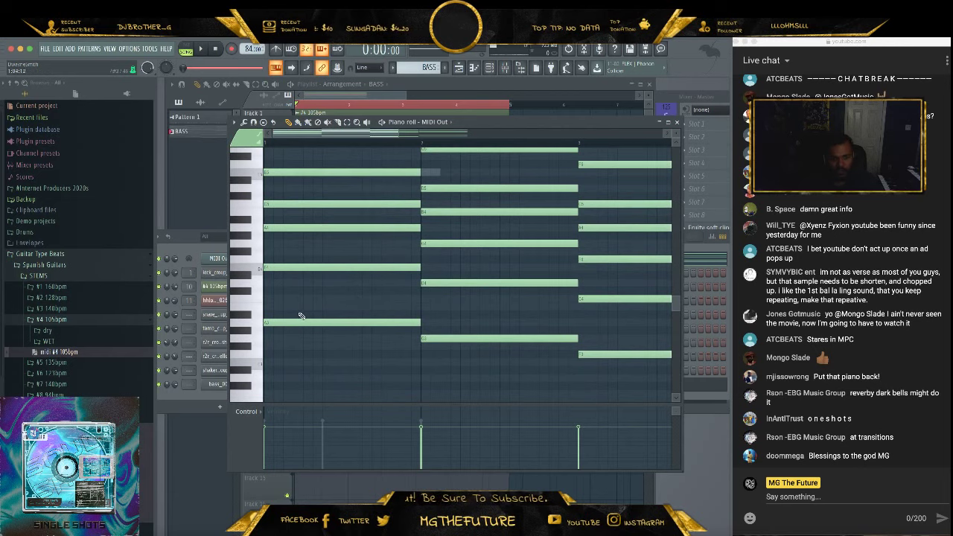
pyautogui.hotkey('ctrl', 'a')
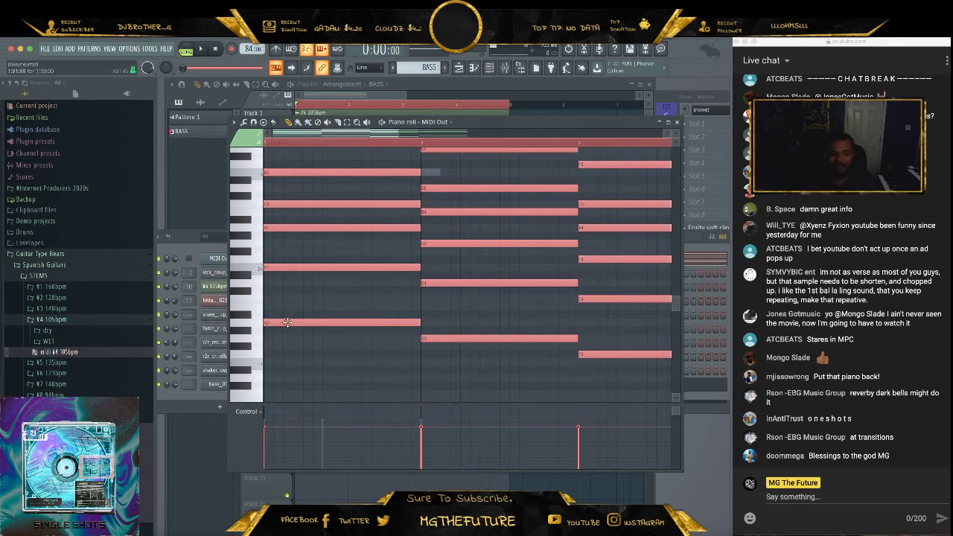
pyautogui.moveTo(288, 322); pyautogui.dragTo(282, 265)
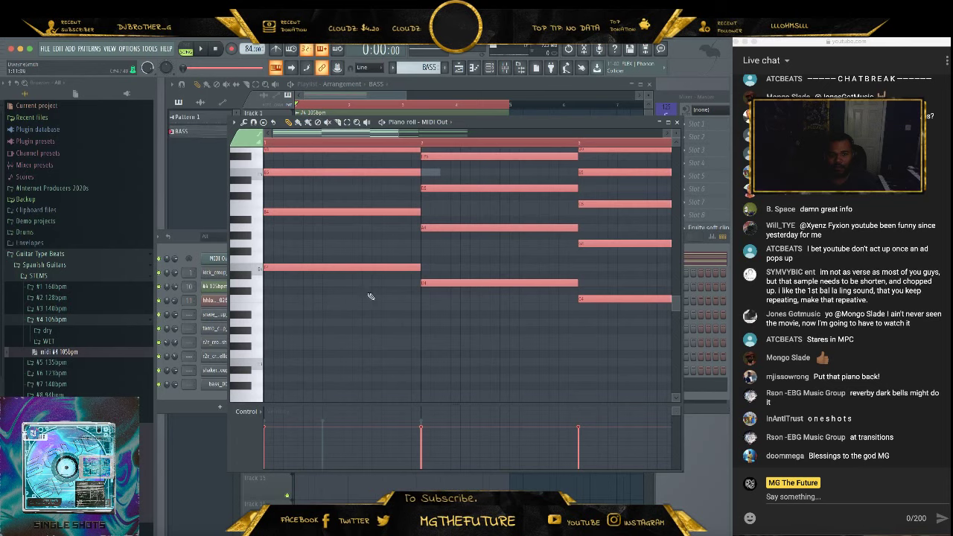
pyautogui.scroll(4, 371, 296)
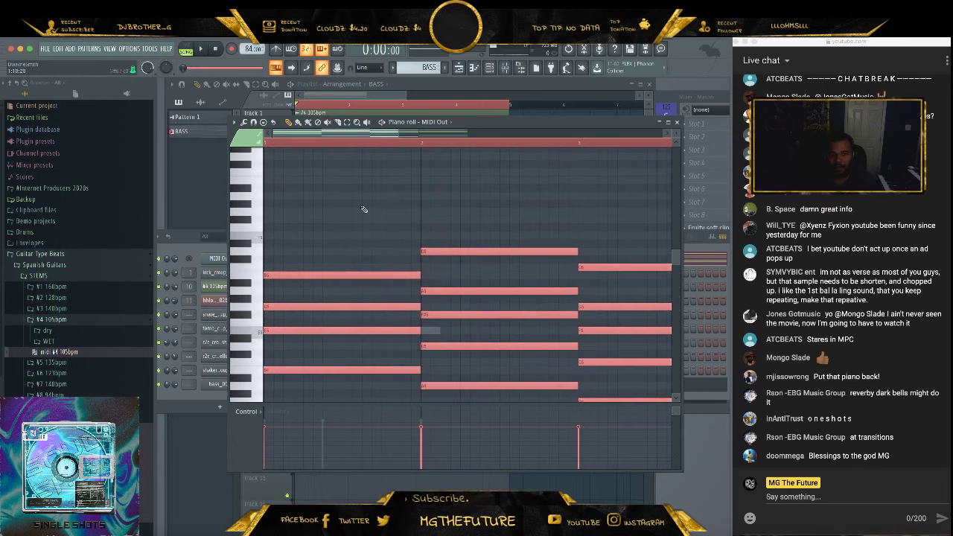
# In bass_002's piano roll, lower all three notes one octave to E4 and move the bar 2 note to D4
pyautogui.click(677, 122)
pyautogui.click(332, 386)
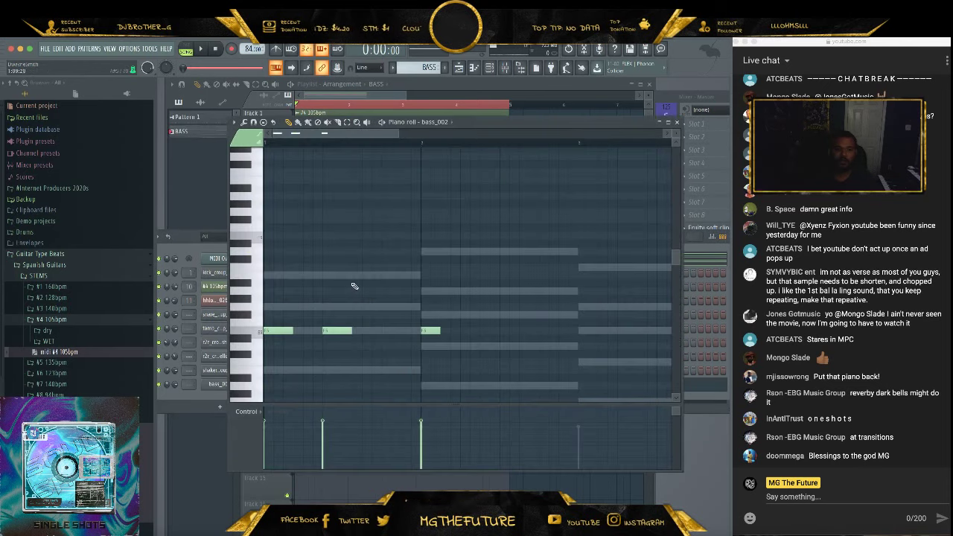
pyautogui.scroll(-1, 471, 316)
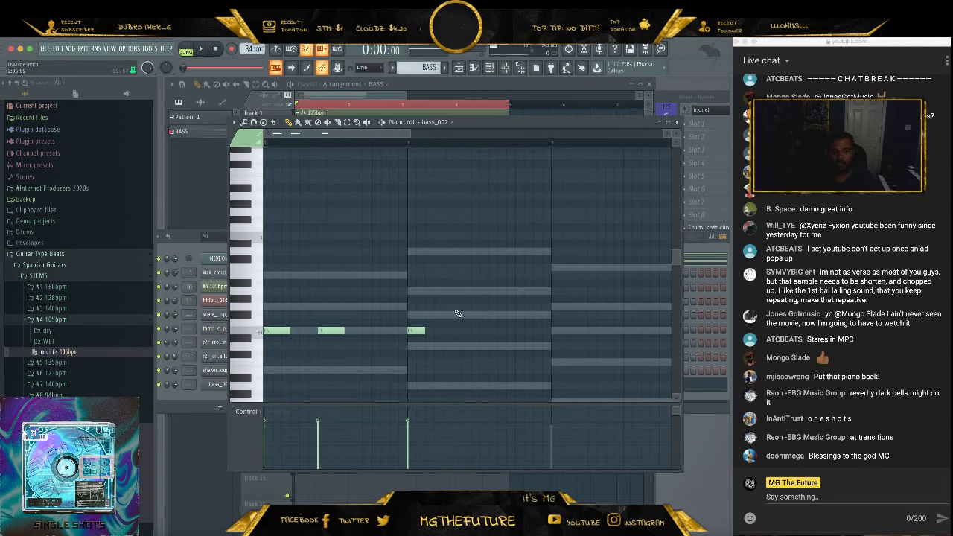
pyautogui.scroll(-3, 456, 314)
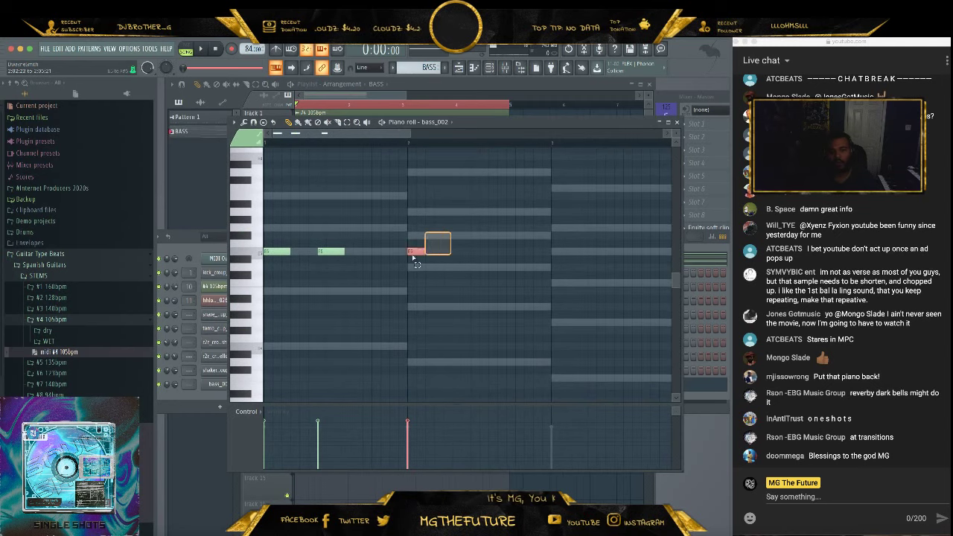
pyautogui.moveTo(416, 264); pyautogui.dragTo(269, 264)
pyautogui.press('space')
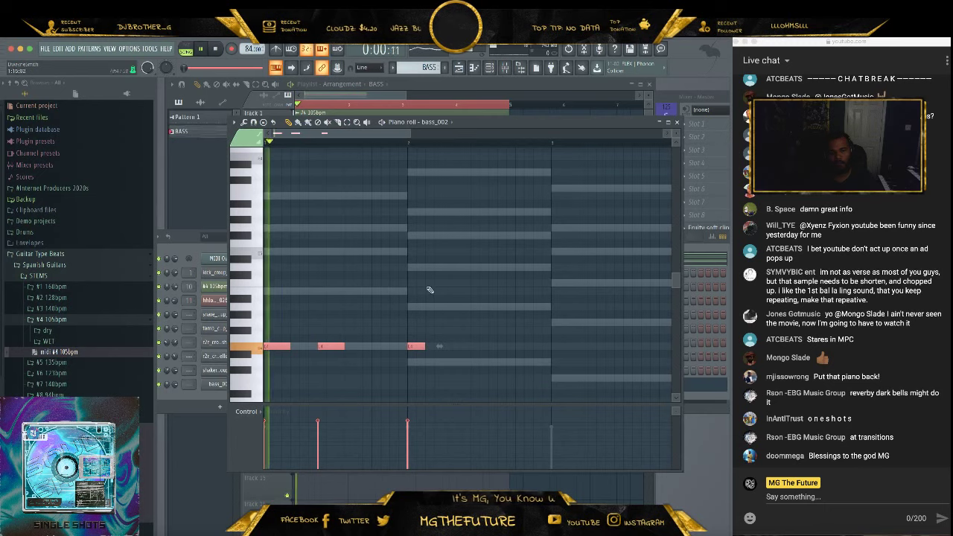
pyautogui.press('space')
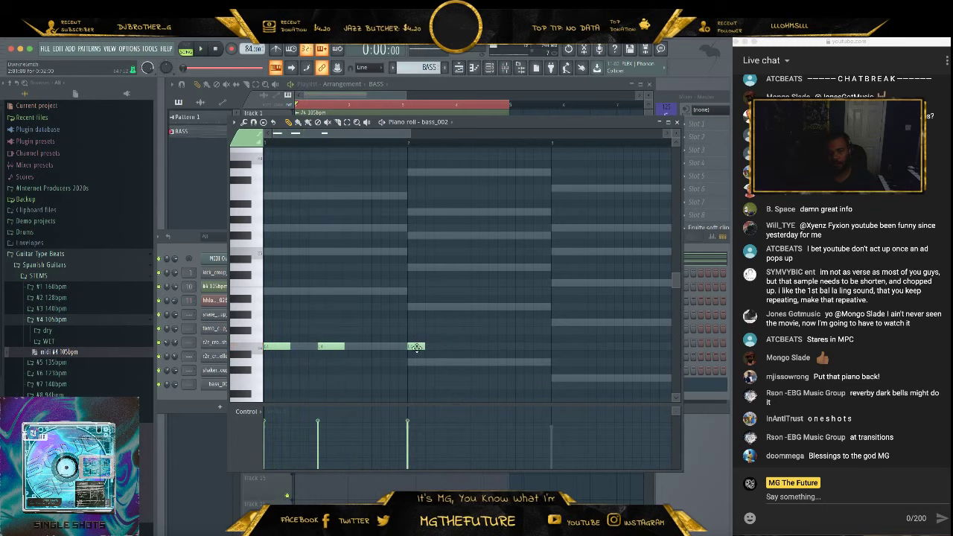
pyautogui.press('space')
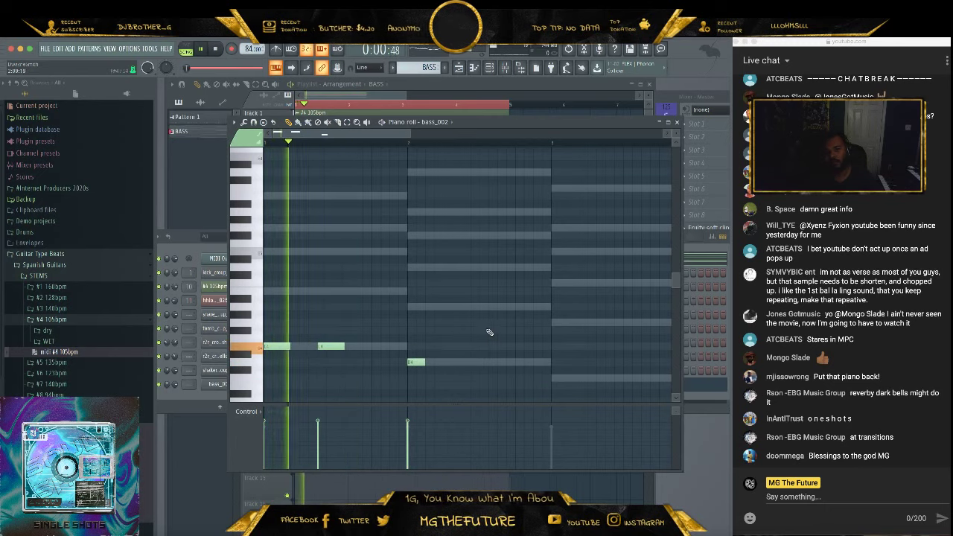
# Add bass_002 notes on D4 at step 7 of bar 2 and on C4 at steps 1 and 7 of bar 3
pyautogui.moveTo(422, 135); pyautogui.dragTo(484, 135)
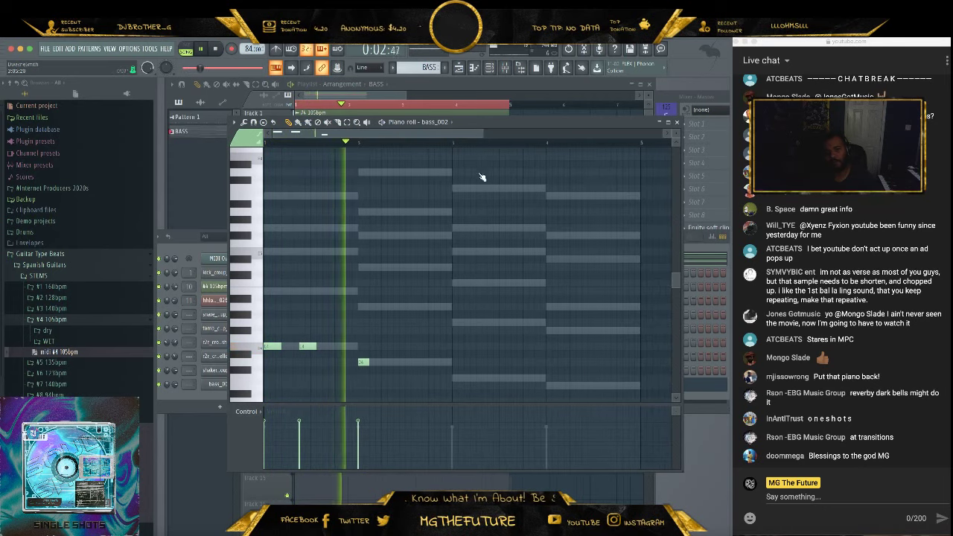
pyautogui.click(396, 365)
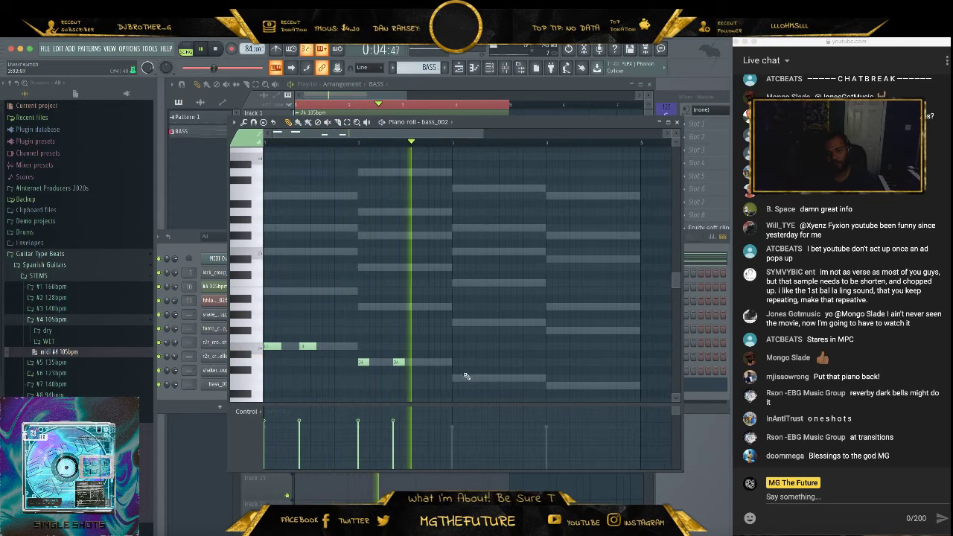
pyautogui.click(456, 379)
pyautogui.click(491, 379)
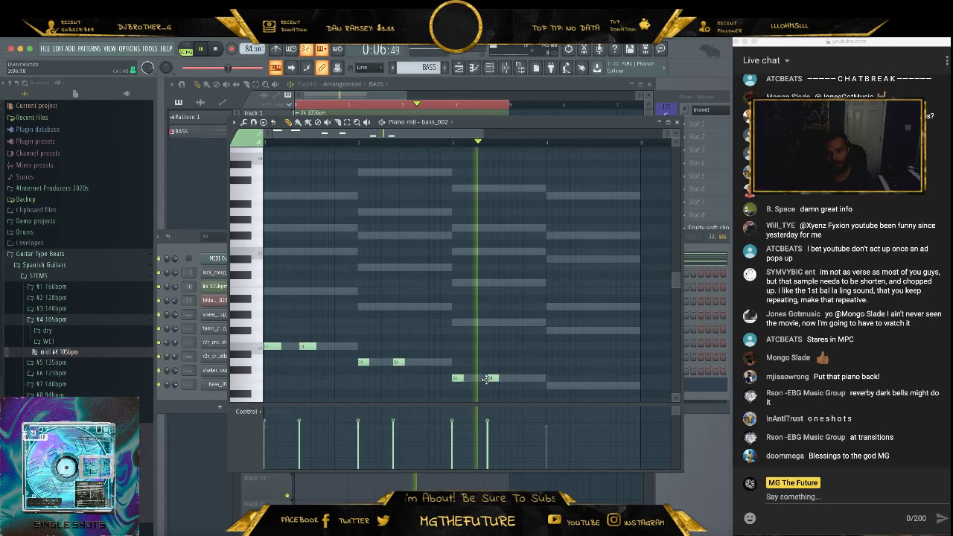
# Add B3 bass notes at steps 1, 7, 11 and 15 of bar 4 and a D4 note at step 13 of bar 2
pyautogui.click(552, 386)
pyautogui.click(586, 386)
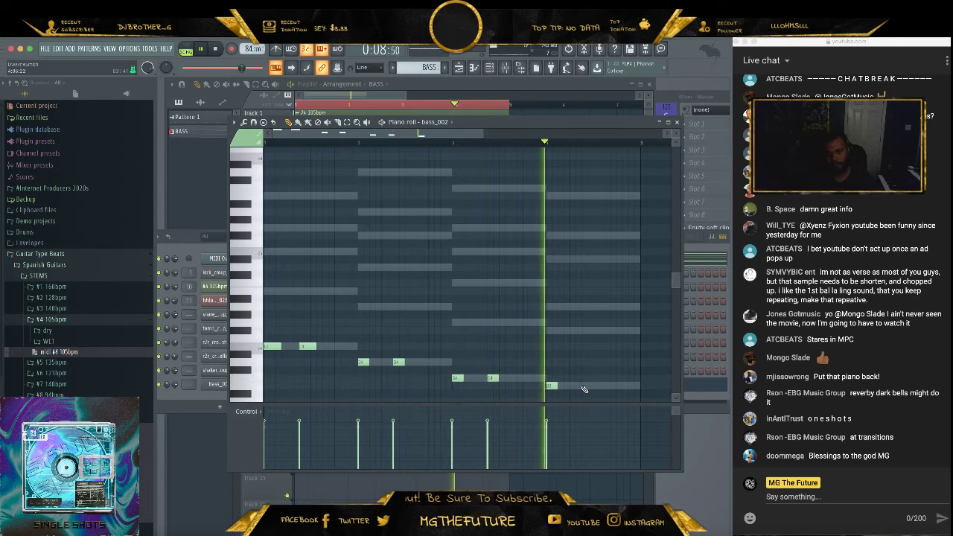
pyautogui.click(608, 386)
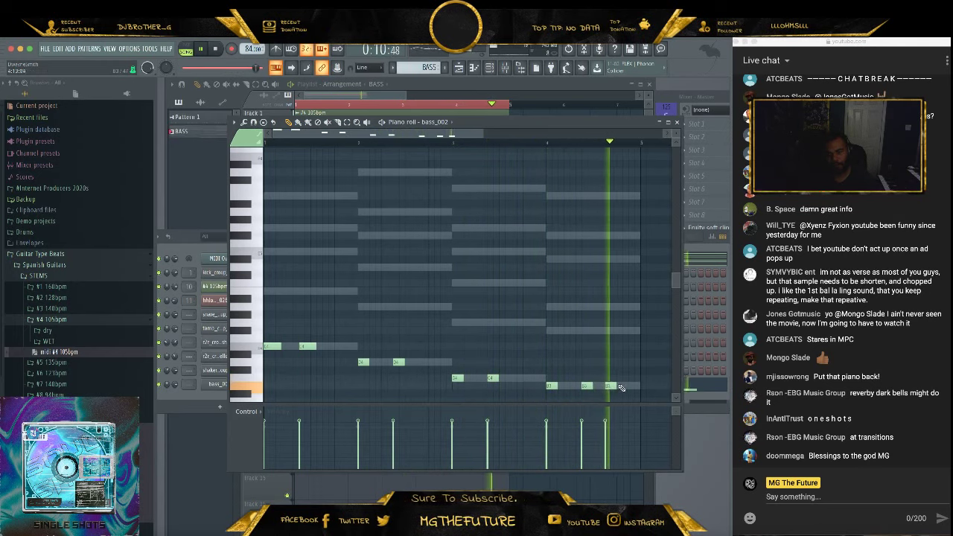
pyautogui.click(633, 386)
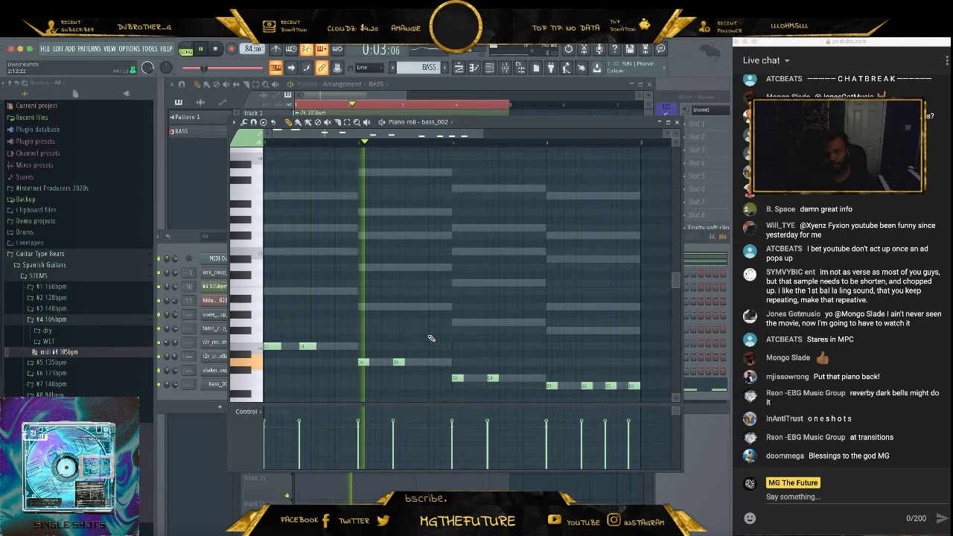
pyautogui.click(429, 362)
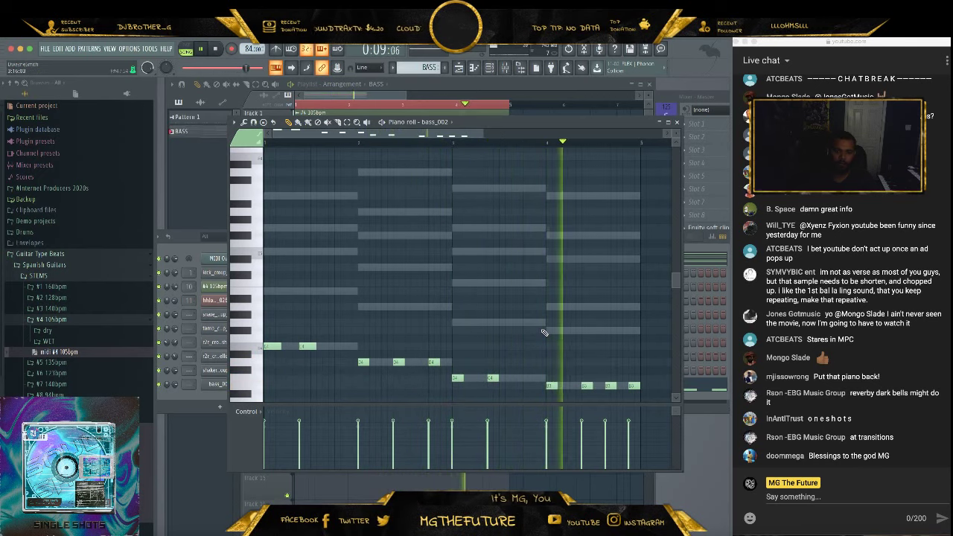
# Unmute the hi-hat loop on Track 2 and Pattern 1 on Track 3 in the playlist during playback
pyautogui.click(203, 152)
pyautogui.click(287, 157)
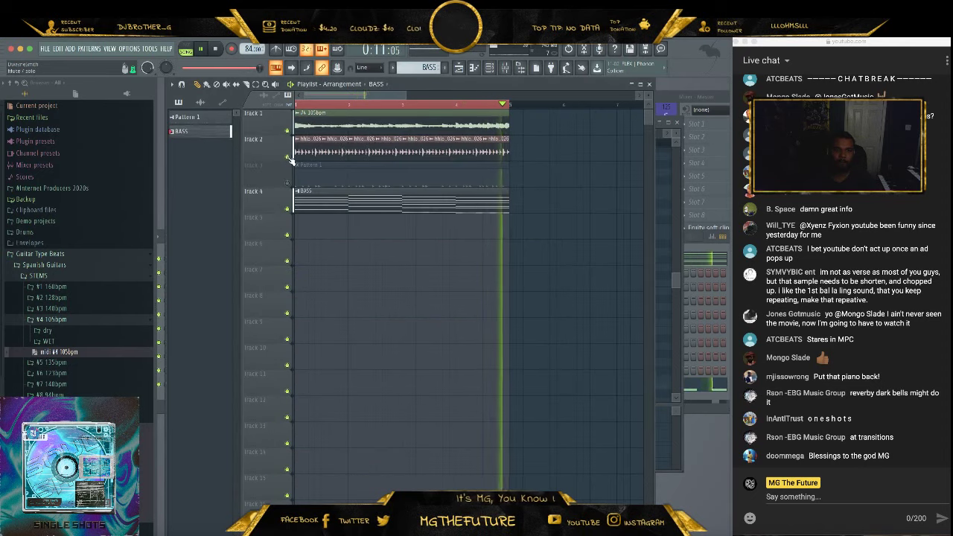
pyautogui.click(287, 183)
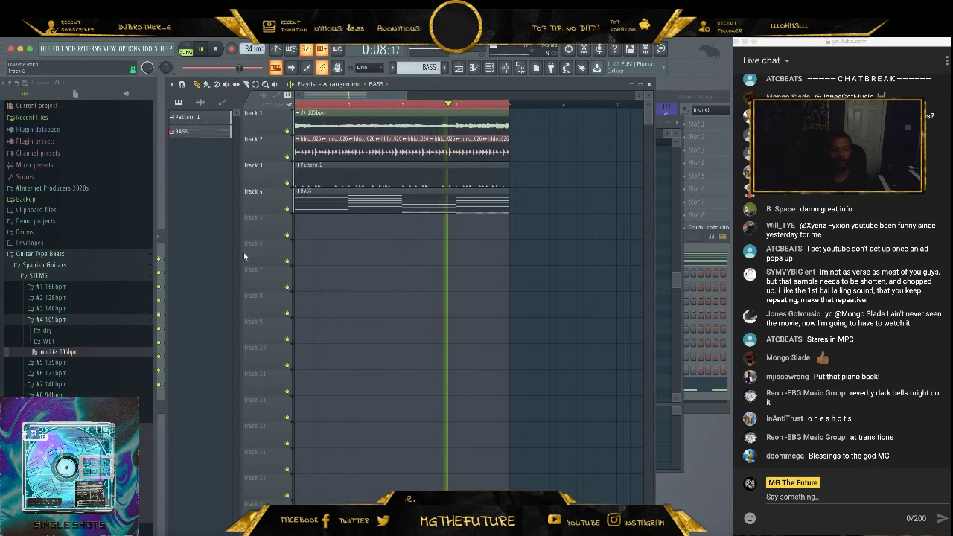
# Collapse the Spanish Guitars folder contents, then show the channel rack and reposition it over the playlist
pyautogui.click(74, 261)
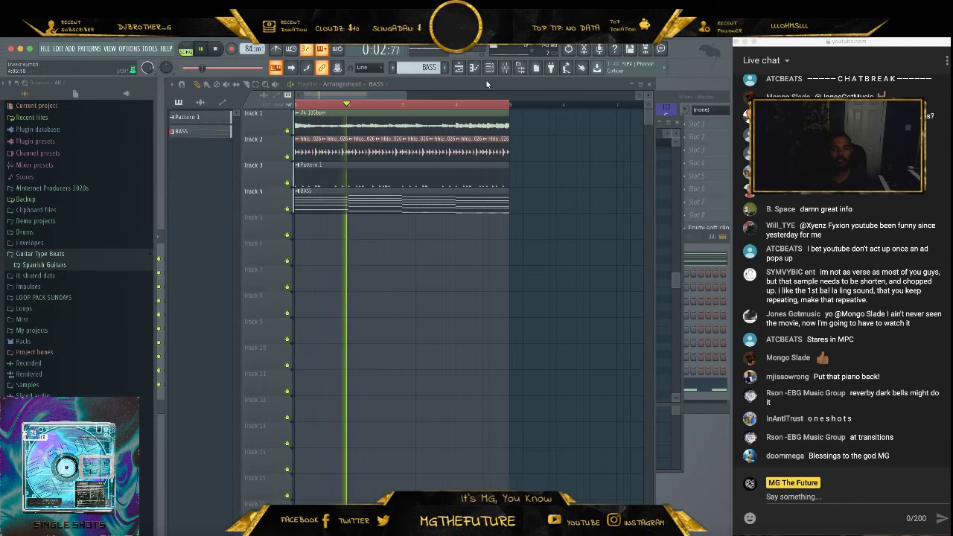
pyautogui.press('F6')
pyautogui.moveTo(395, 241); pyautogui.dragTo(416, 234)
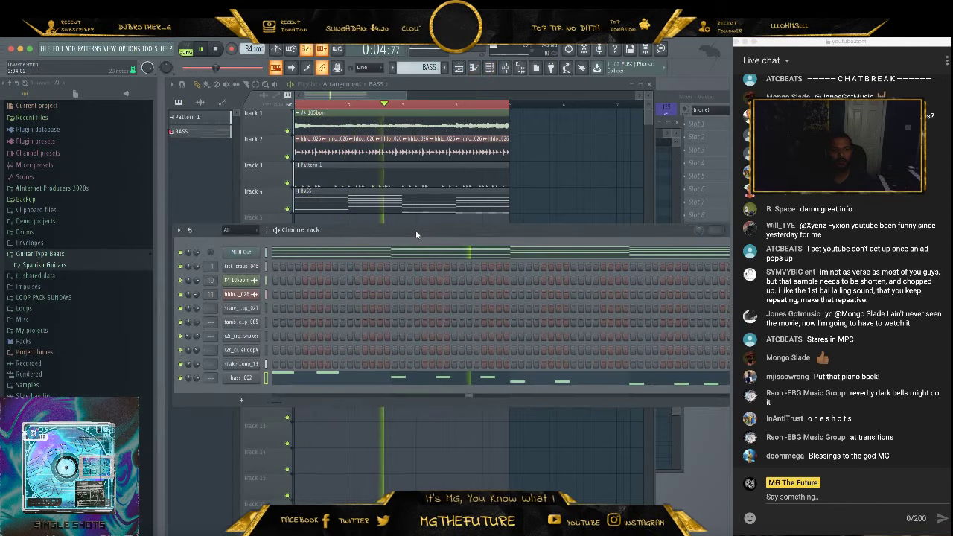
# Stop playback and expand the One Shots folder of the MGTF - SOUL SHOT pack within the Drums samples
pyautogui.click(67, 232)
pyautogui.press('space')
pyautogui.click(86, 310)
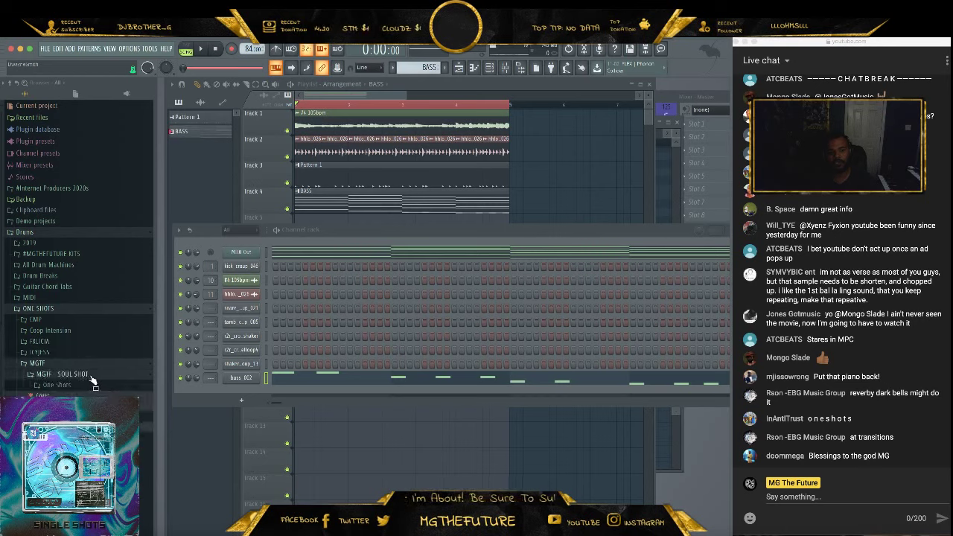
pyautogui.click(84, 386)
pyautogui.scroll(-6, 88, 376)
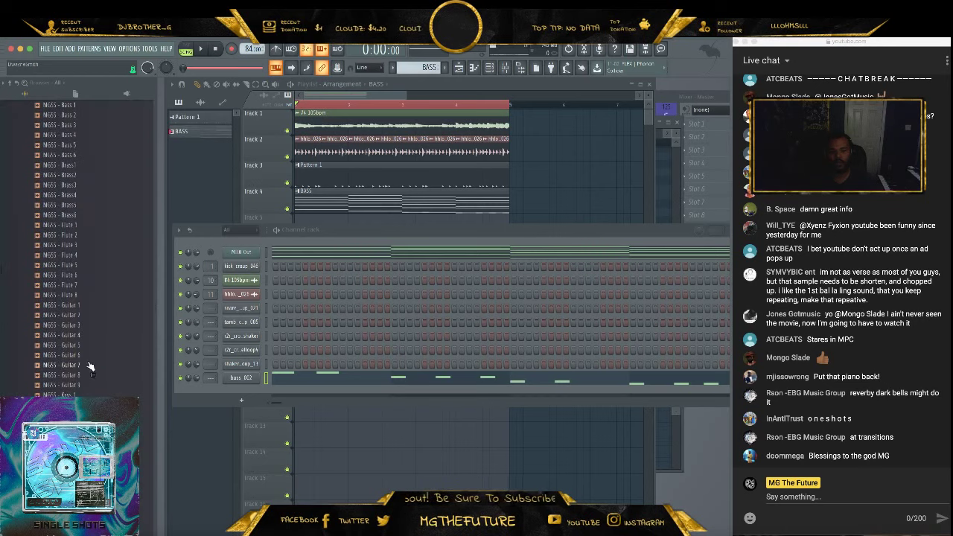
pyautogui.scroll(-6, 84, 344)
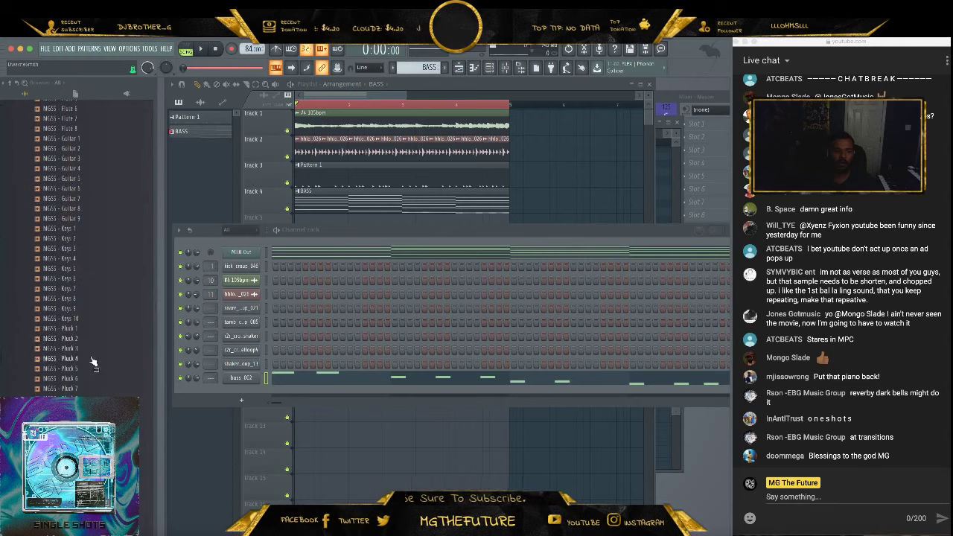
# Audition flute and brass one-shots in the SOUL SHOT pack, including MGSS - Flute 7, Brass6 and Brass5
pyautogui.scroll(8, 89, 372)
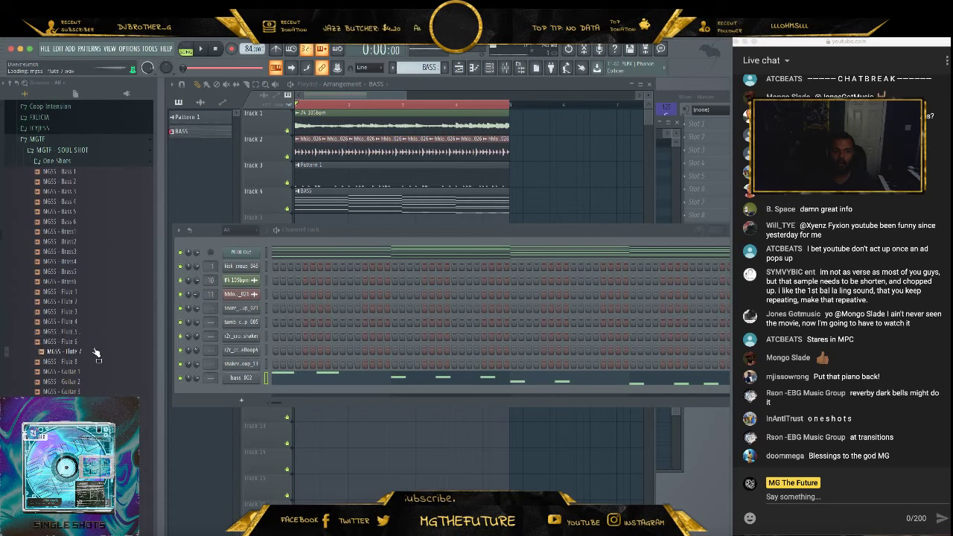
pyautogui.click(94, 284)
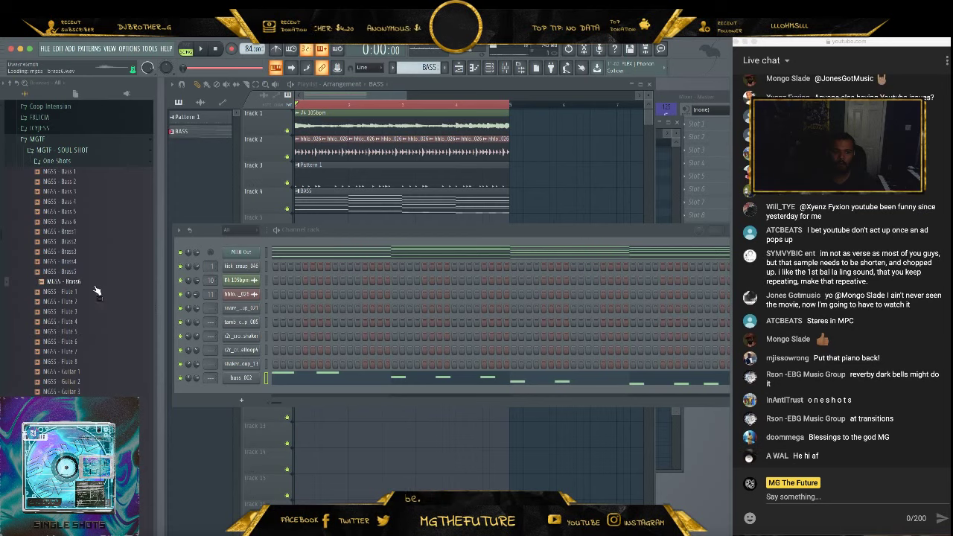
pyautogui.click(91, 273)
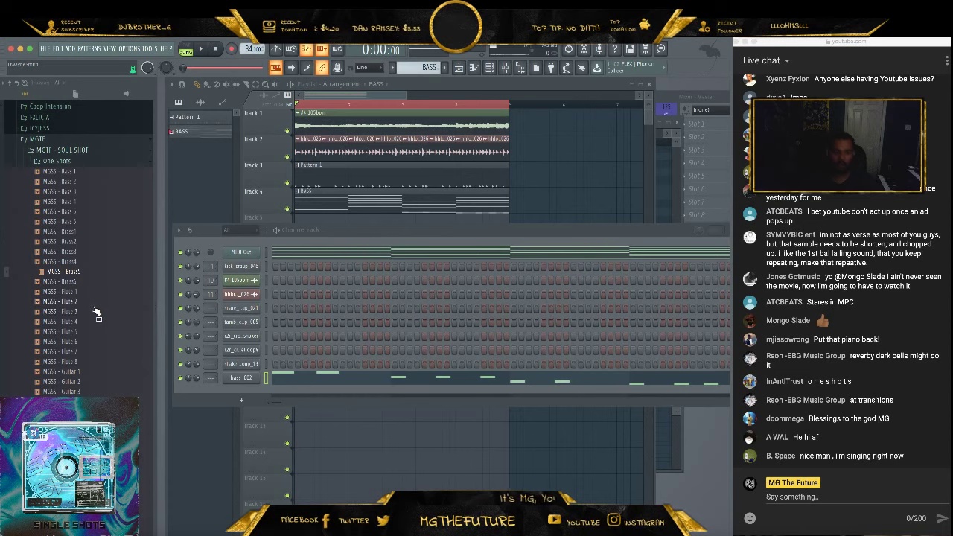
pyautogui.scroll(-8, 95, 313)
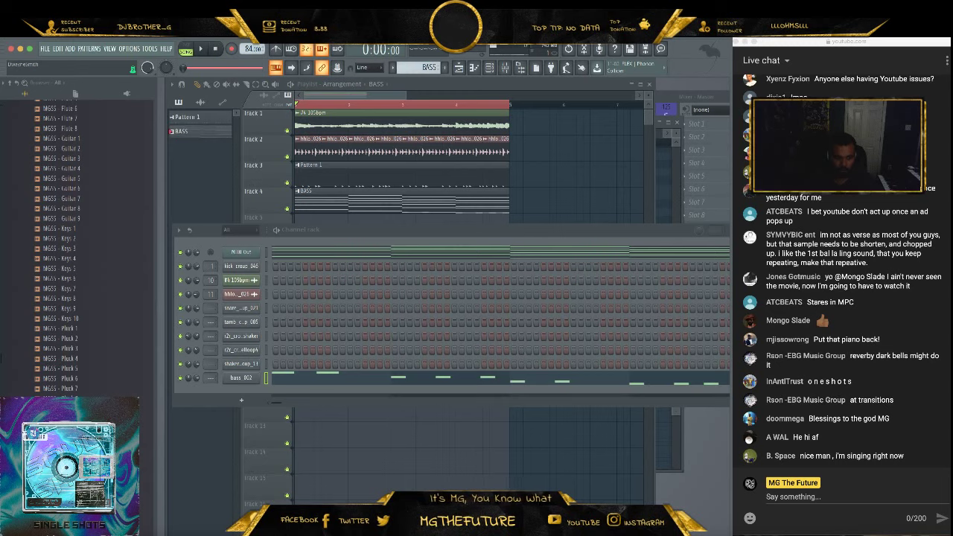
# Load the MGSS - String 2 sample as a new channel below bass_002 and open its piano roll
pyautogui.moveTo(236, 393); pyautogui.dragTo(236, 394)
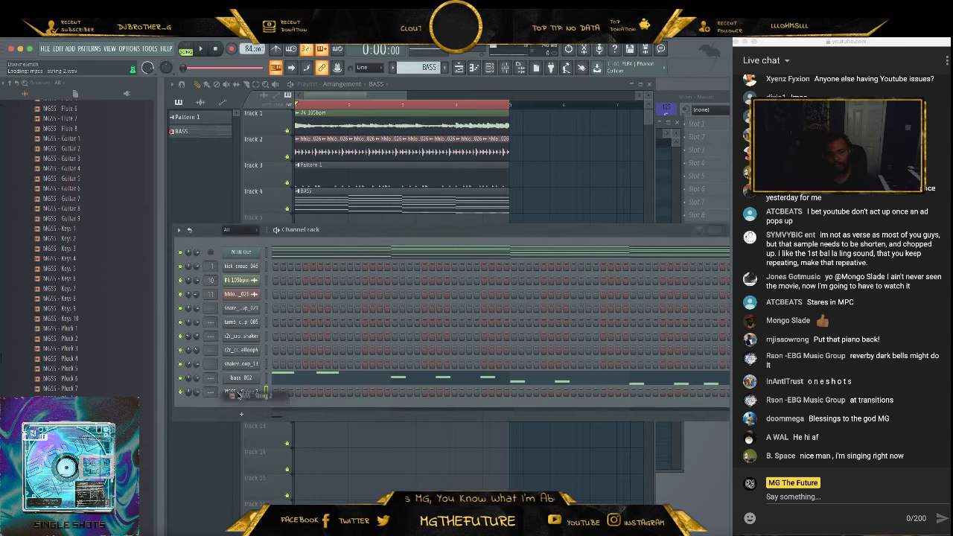
pyautogui.rightClick(236, 393)
pyautogui.click(258, 393)
pyautogui.rightClick(252, 392)
pyautogui.click(278, 392)
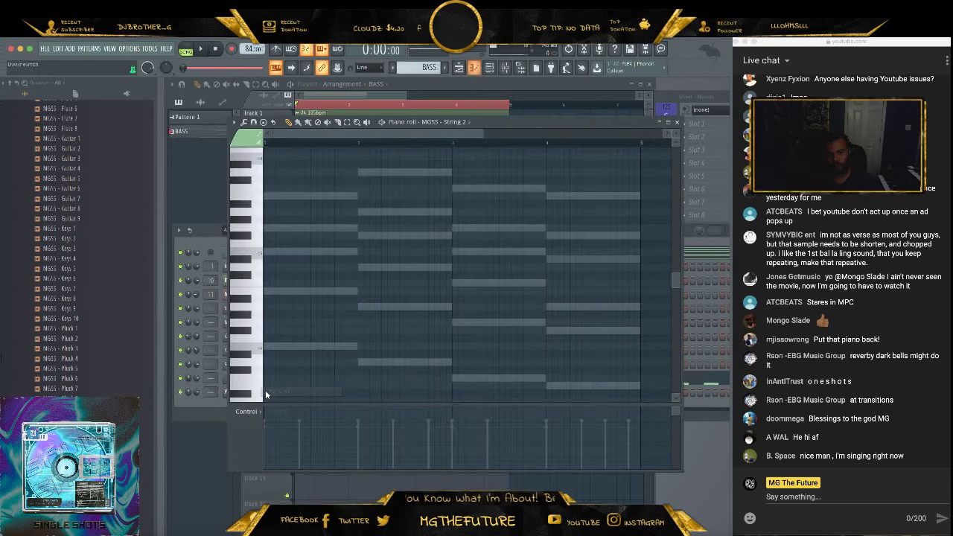
# Inspect the sample, volume envelope and miscellaneous settings of the MGSS - String 2 channel
pyautogui.click(250, 394)
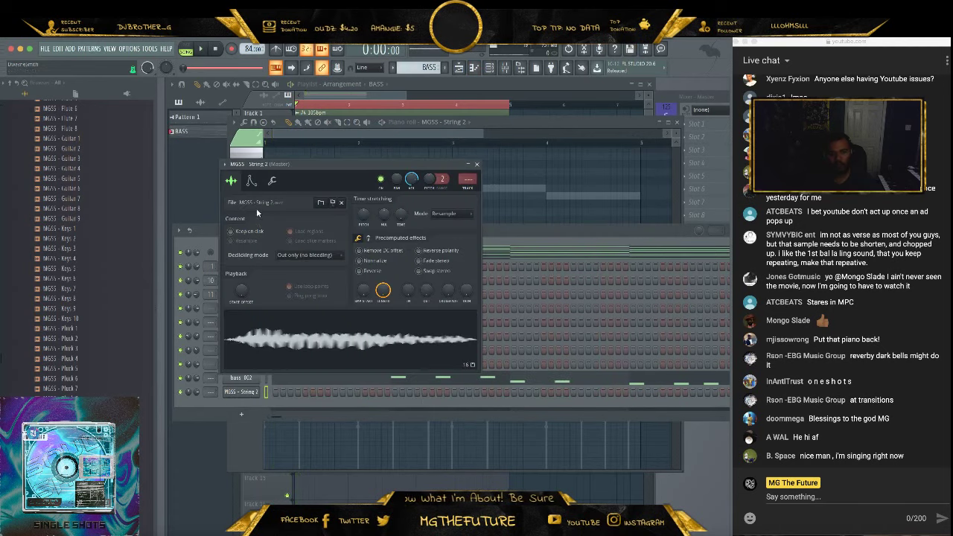
pyautogui.click(251, 180)
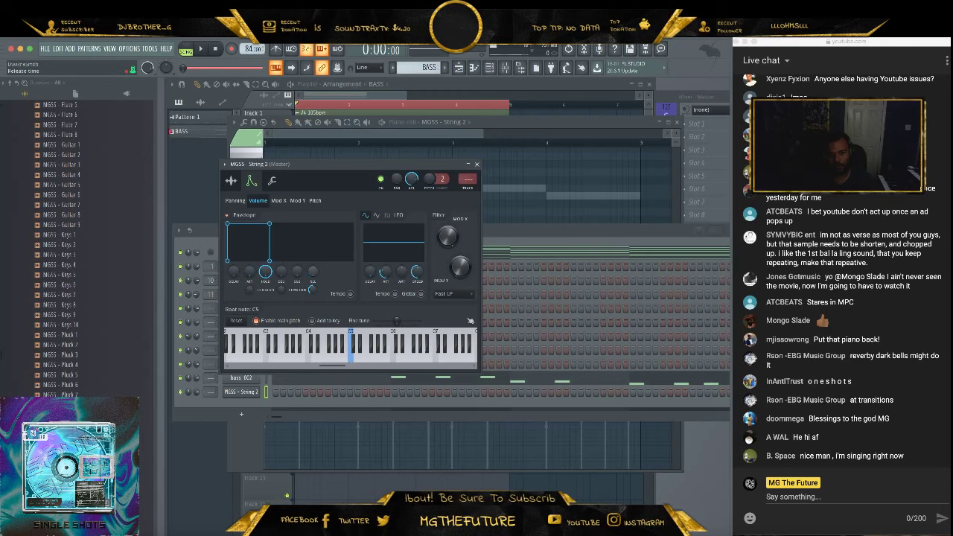
pyautogui.click(273, 182)
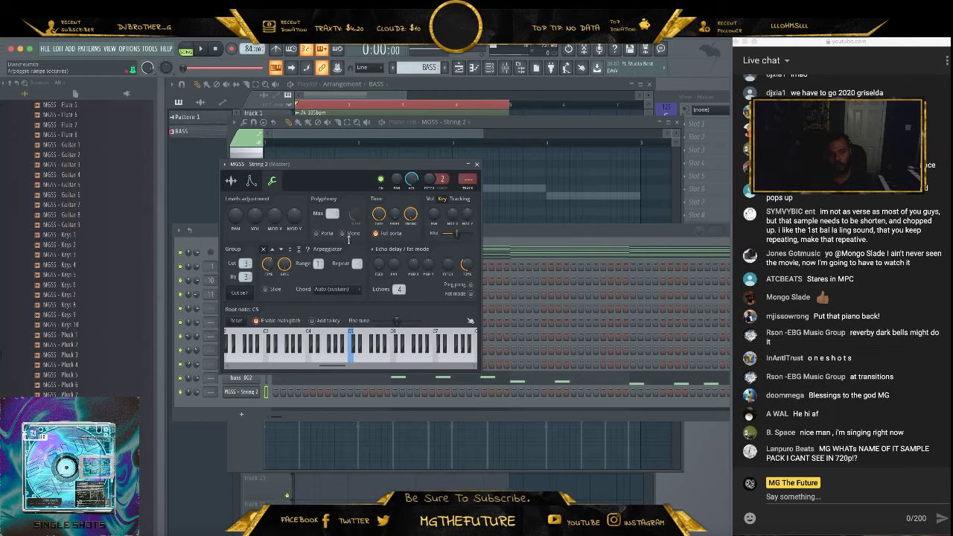
pyautogui.click(478, 165)
# Try out the chord's upper tones on String 2 during playback and place a one-bar E5 note in bar 1
pyautogui.rightClick(285, 392)
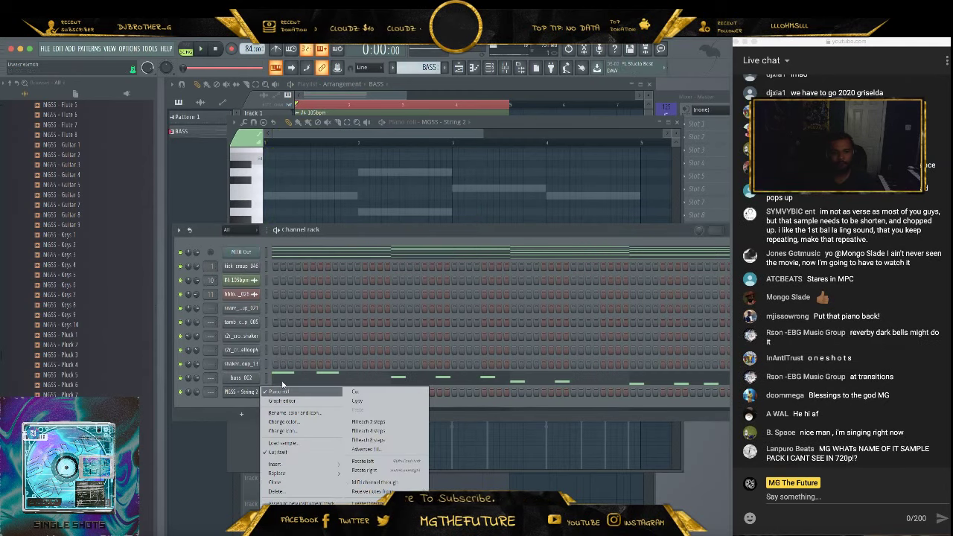
pyautogui.click(286, 391)
pyautogui.rightClick(284, 392)
pyautogui.click(286, 391)
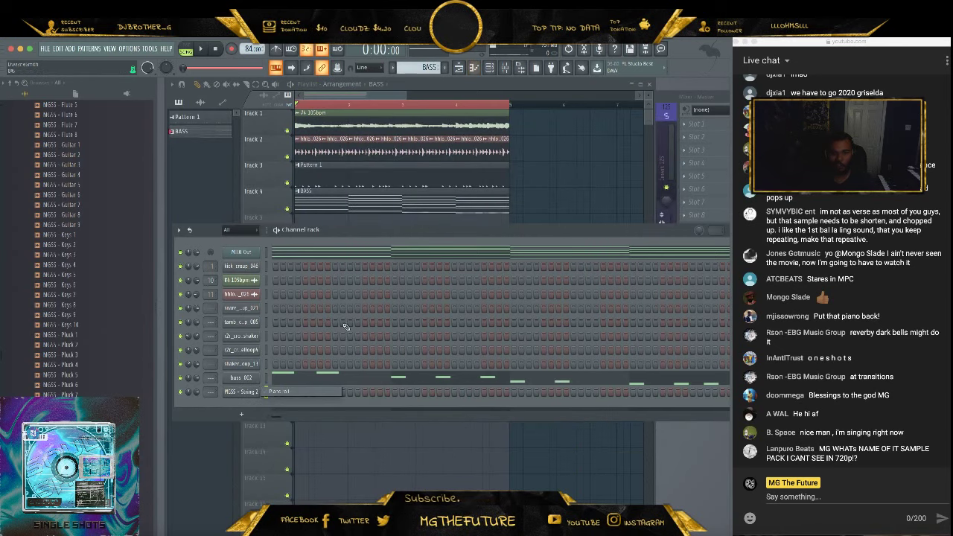
pyautogui.scroll(3, 335, 305)
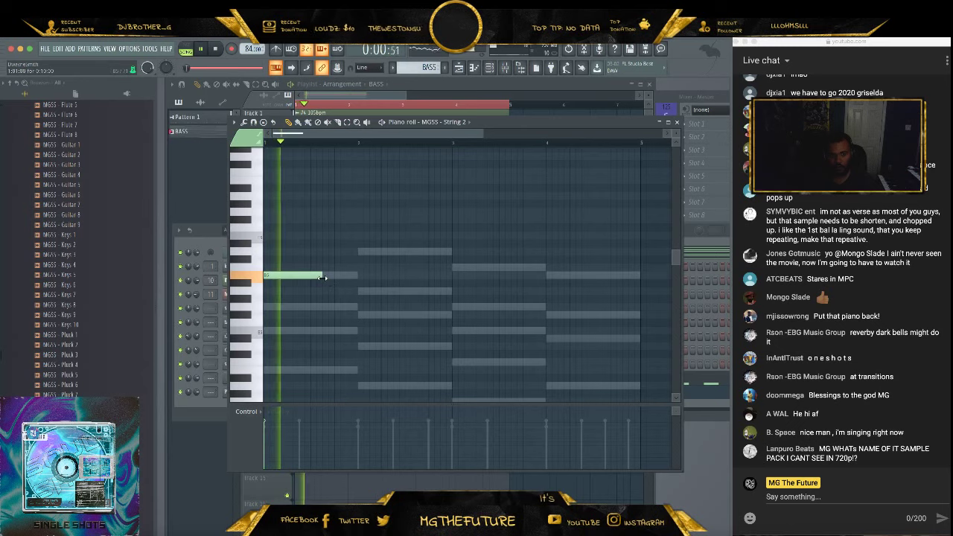
pyautogui.press('space')
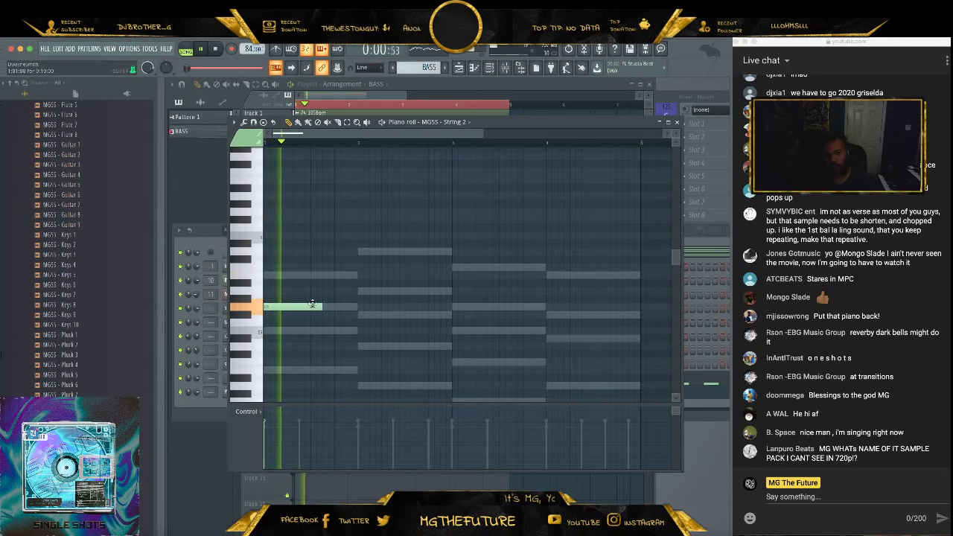
pyautogui.press('space')
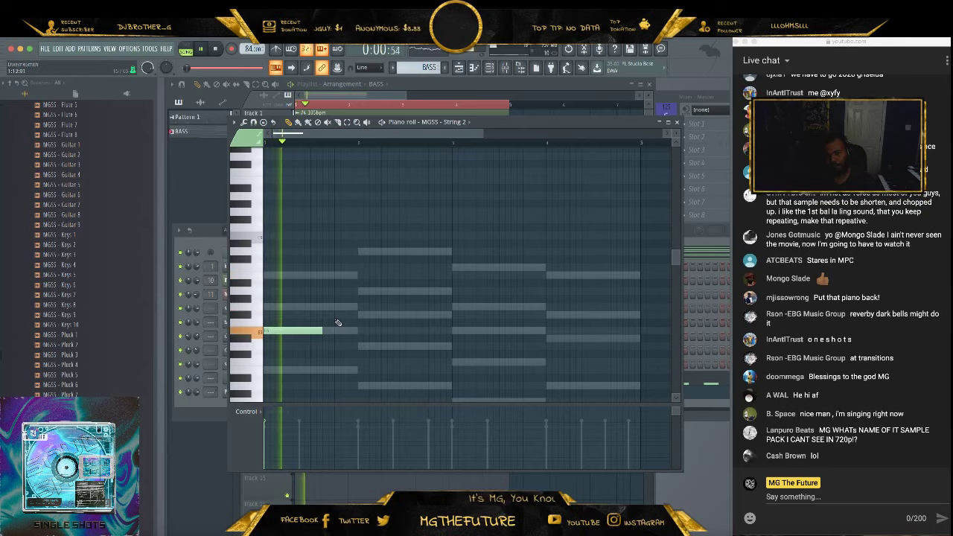
pyautogui.press('space')
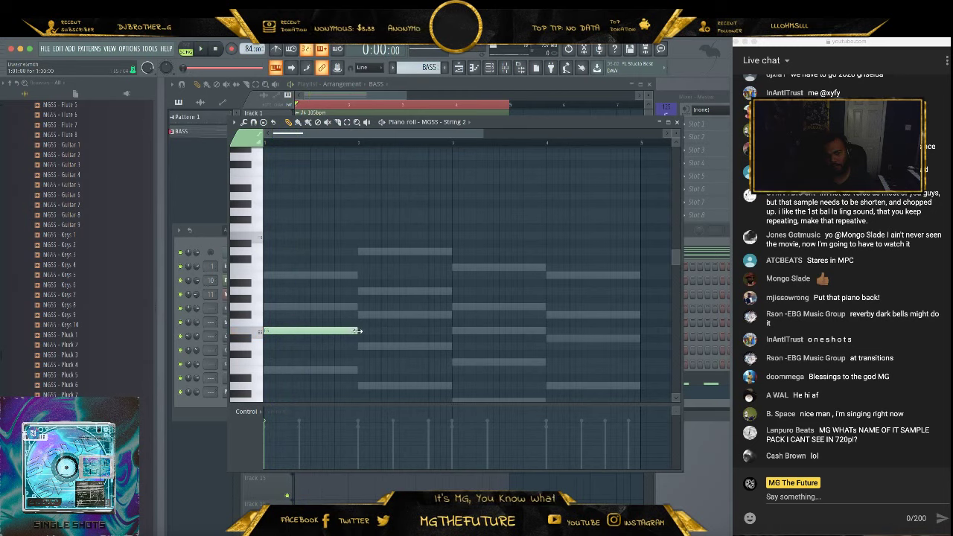
pyautogui.press('space')
# Add one-bar string notes on D5 in bar 2, C5 in bar 3 and A4 in bar 4
pyautogui.scroll(4, 425, 328)
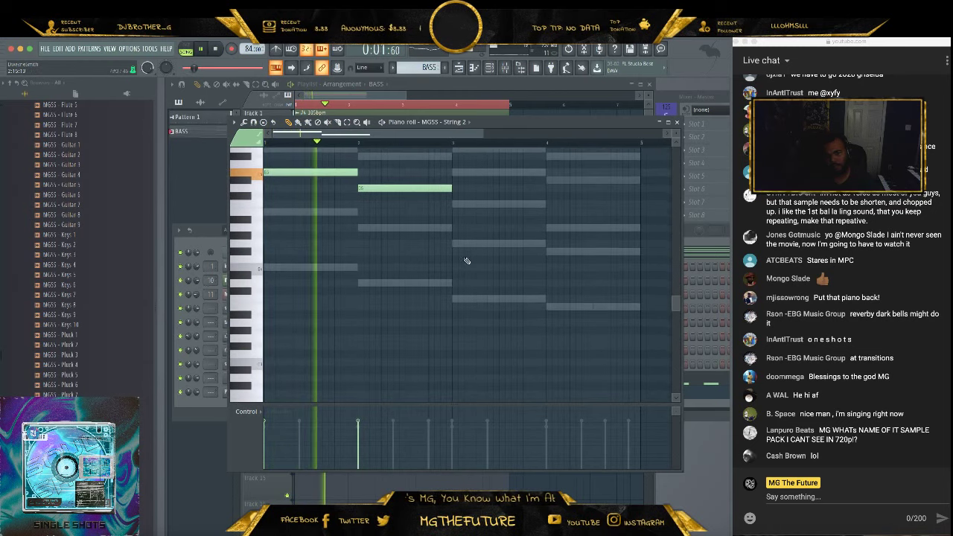
pyautogui.scroll(4, 521, 291)
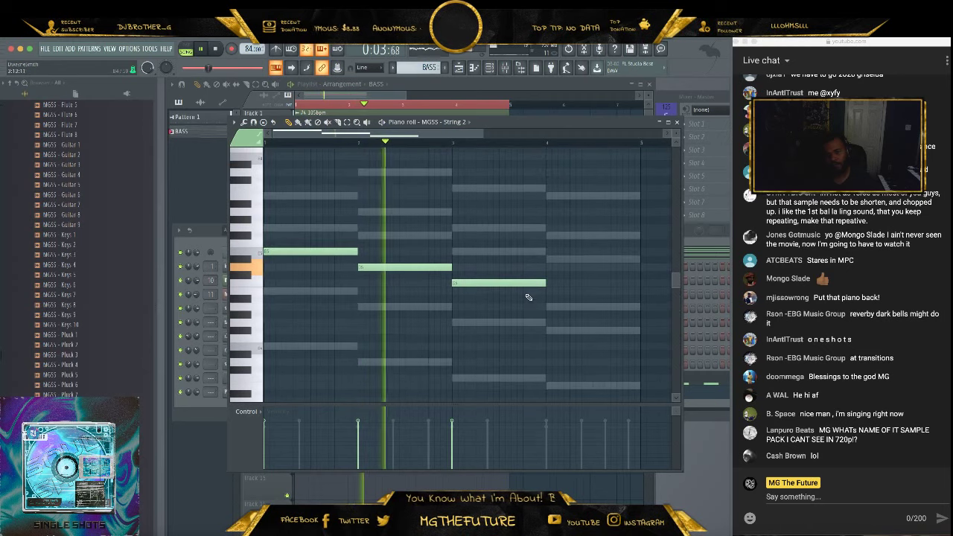
pyautogui.click(532, 306)
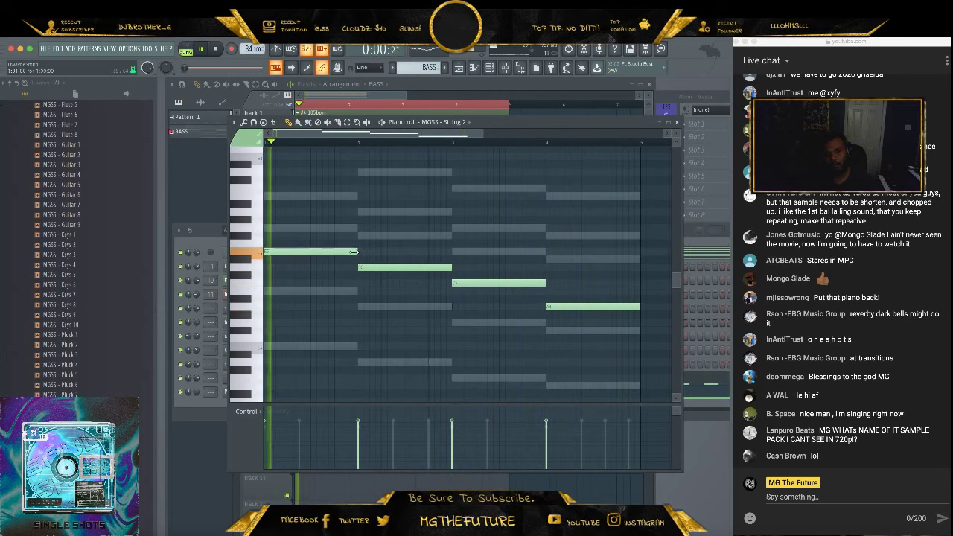
# Shorten the bar 1 string note to three beats and add a one-beat B4 note on beat 4
pyautogui.moveTo(354, 252); pyautogui.dragTo(333, 252)
pyautogui.click(340, 283)
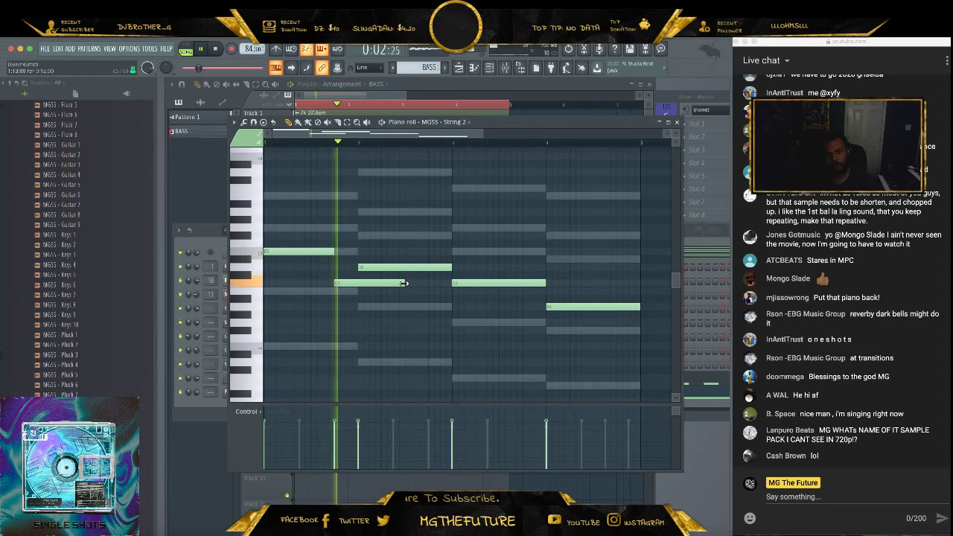
pyautogui.moveTo(404, 283); pyautogui.dragTo(358, 283)
pyautogui.press('space')
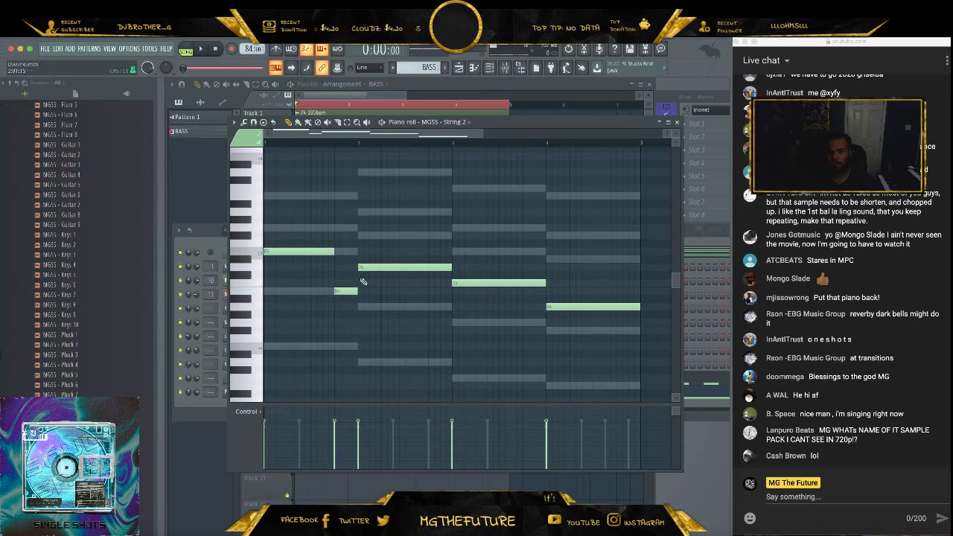
# Lower the bar 2 string note to A4 and play the string melody back
pyautogui.moveTo(374, 270); pyautogui.dragTo(372, 306)
pyautogui.press('space')
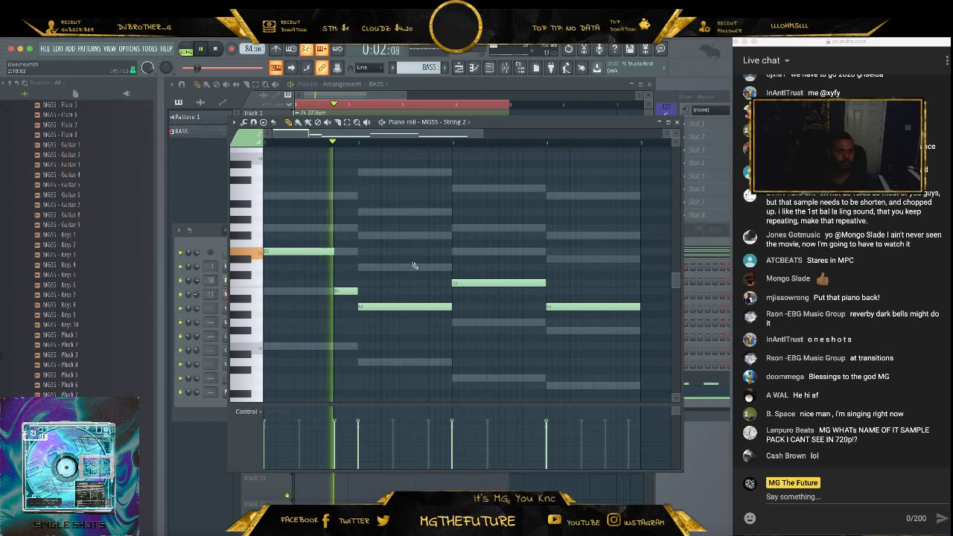
pyautogui.press('space')
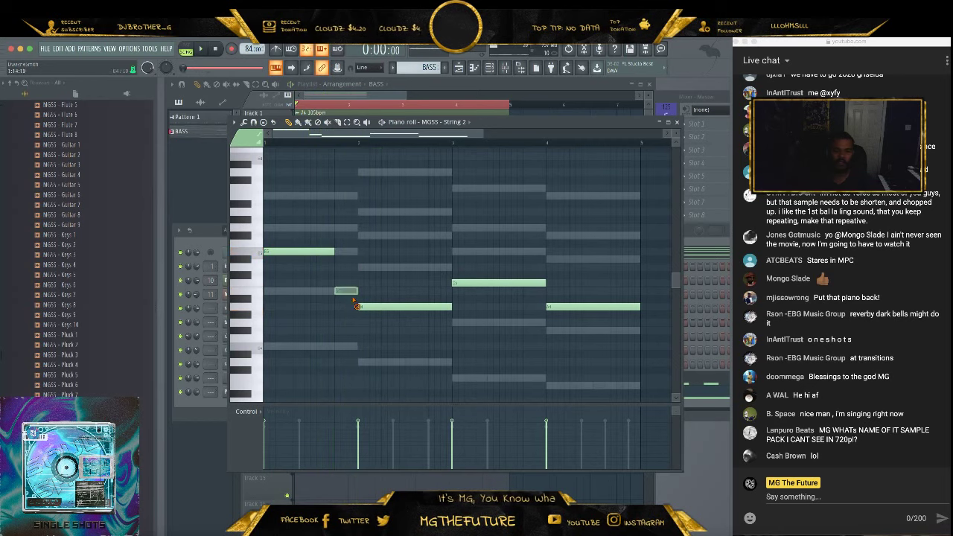
# Delete all the String 2 notes and close the piano roll
pyautogui.rightClick(497, 283)
pyautogui.rightClick(587, 307)
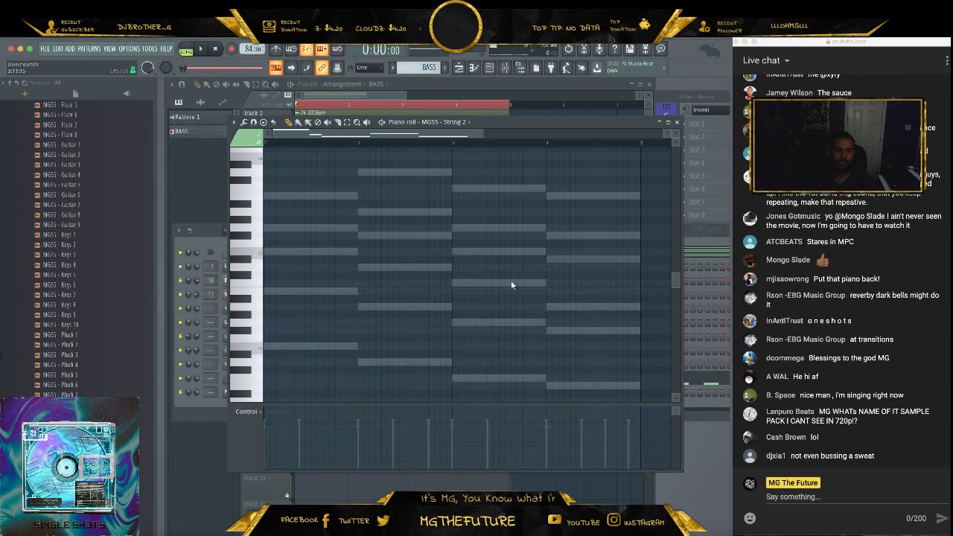
pyautogui.click(677, 122)
# Check the MGTF - SOUL SHOT pack's place in the sample folders and reopen its One Shots list
pyautogui.scroll(-3, 74, 298)
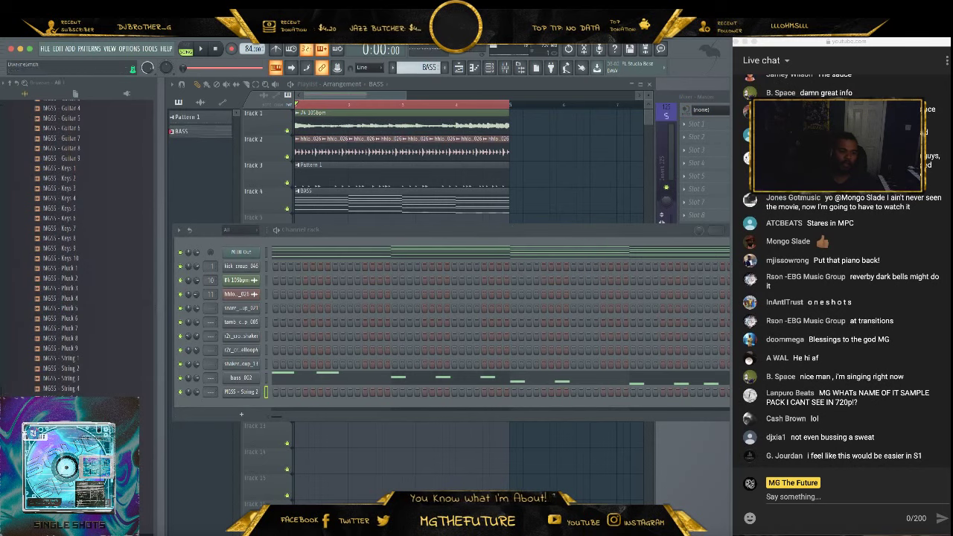
pyautogui.scroll(10, 74, 246)
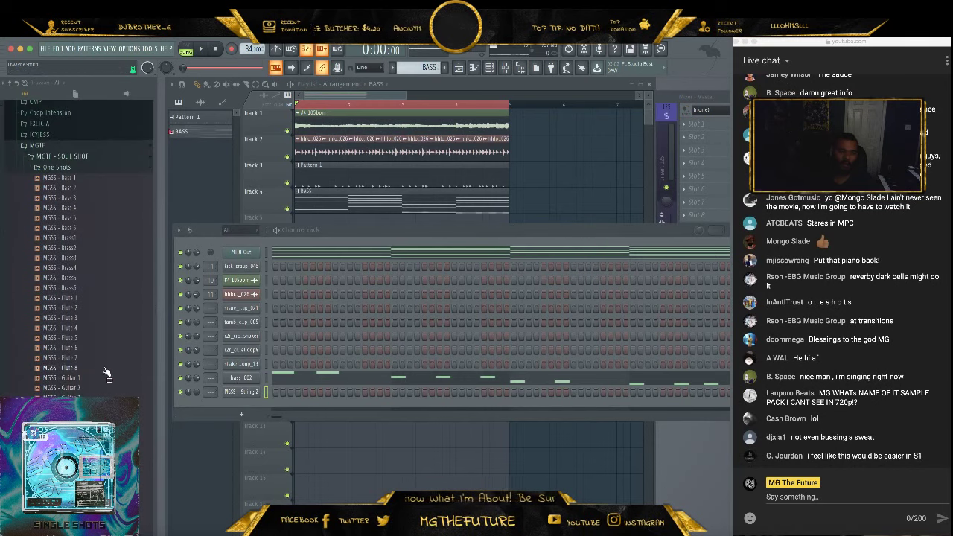
pyautogui.scroll(5, 101, 367)
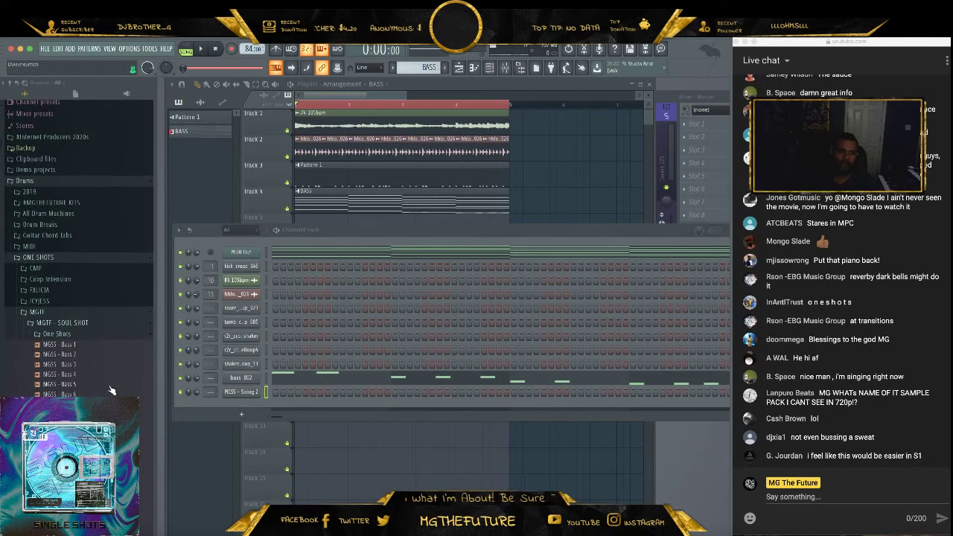
pyautogui.click(105, 328)
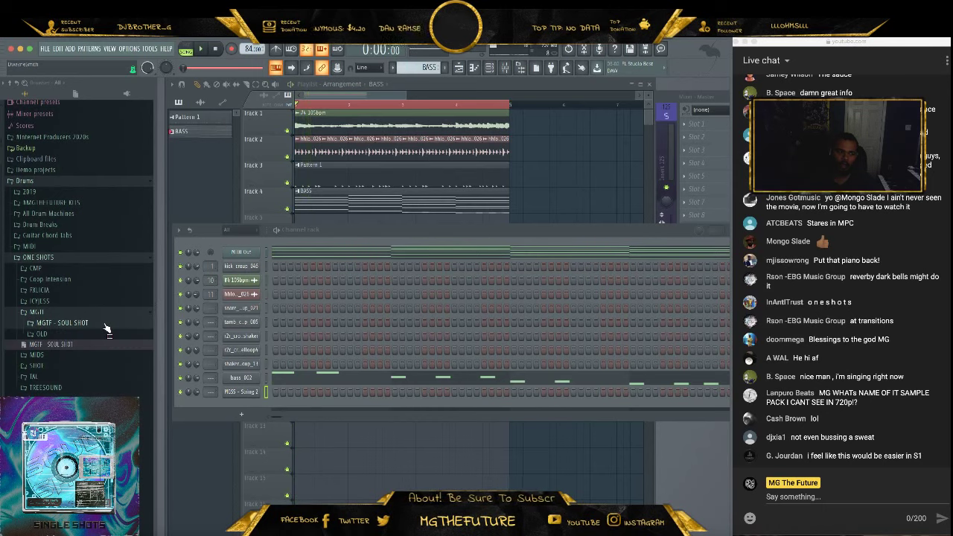
pyautogui.click(106, 325)
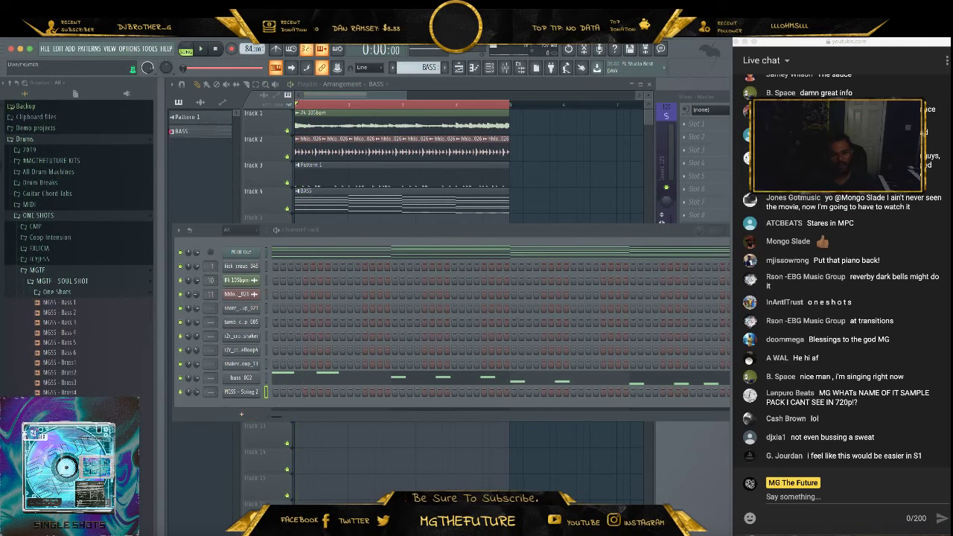
# Load the MGSS - Pluck 1 sample as a new channel below String 2 and check its sample settings
pyautogui.scroll(-10, 78, 246)
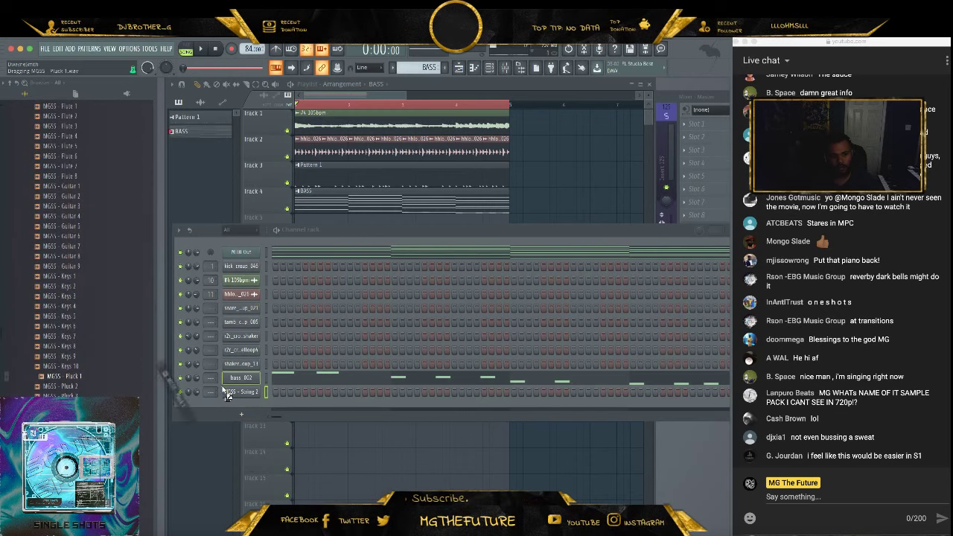
pyautogui.moveTo(244, 399); pyautogui.dragTo(251, 403)
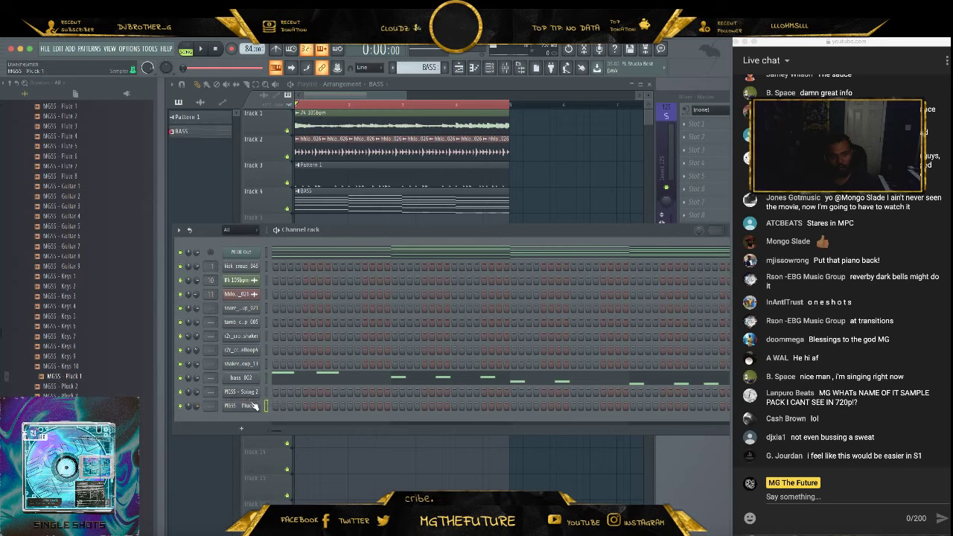
pyautogui.click(252, 406)
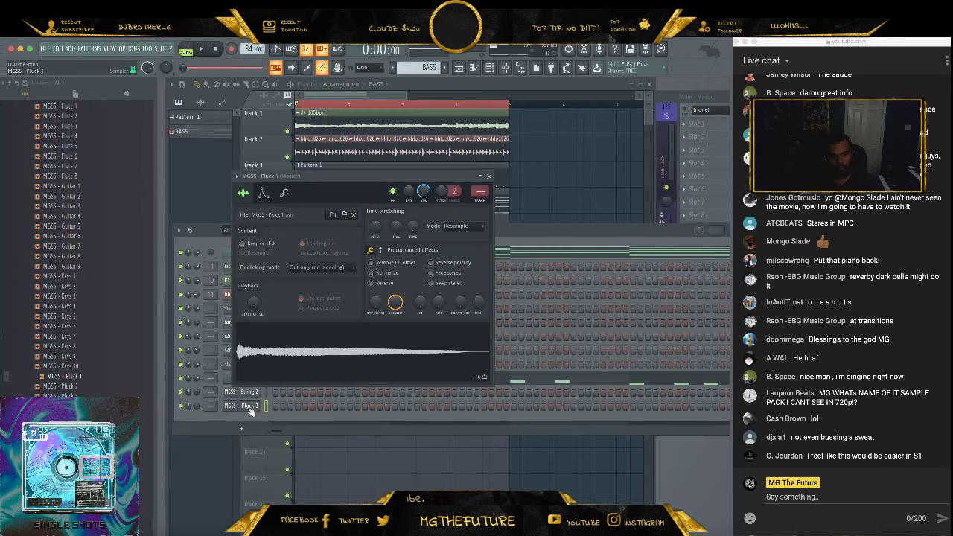
pyautogui.click(489, 177)
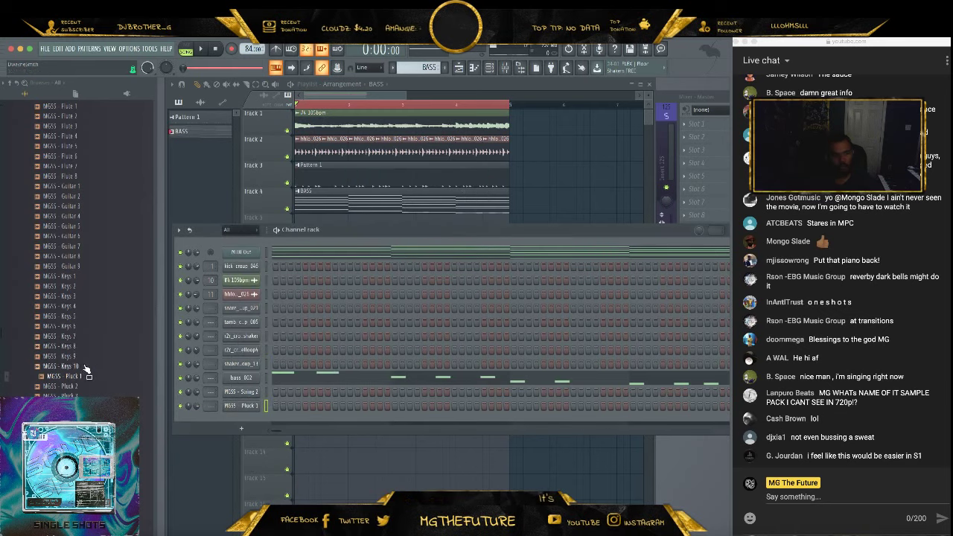
# Replace the String 2 channel's sample with MGSS - Pluck 1 and open that channel's piano roll
pyautogui.moveTo(242, 393); pyautogui.dragTo(245, 394)
pyautogui.click(247, 393)
pyautogui.rightClick(258, 388)
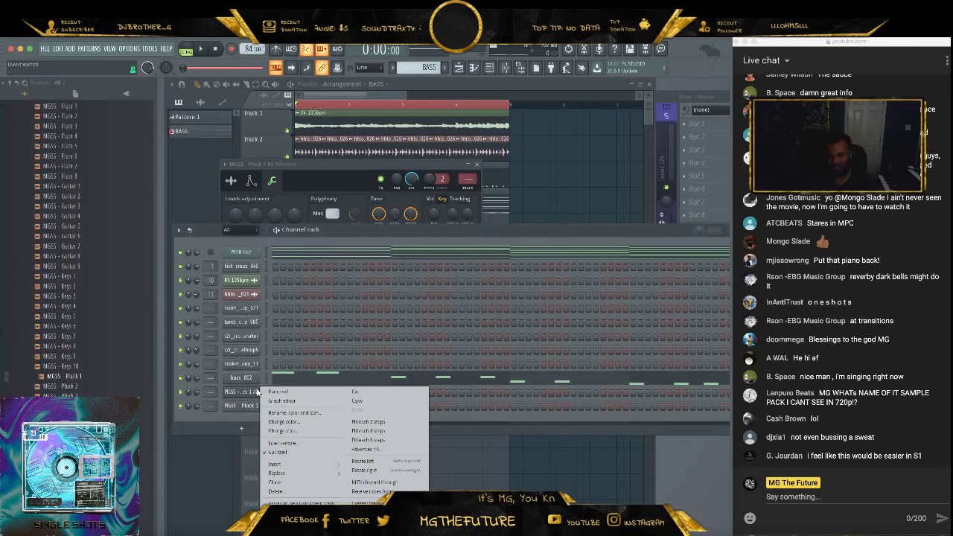
pyautogui.click(277, 392)
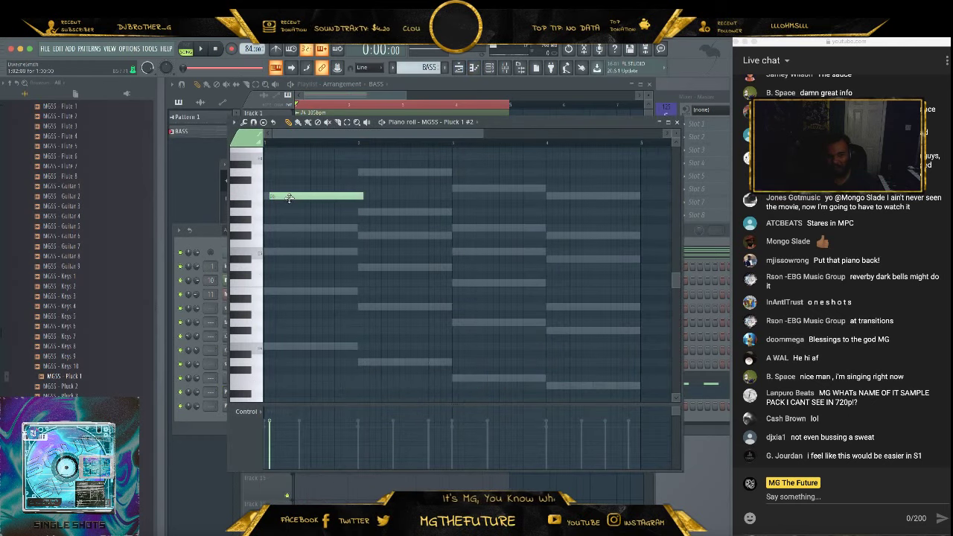
# Draw two short pluck notes per bar across four bars, following the top two tones of each ghost chord
pyautogui.press('space')
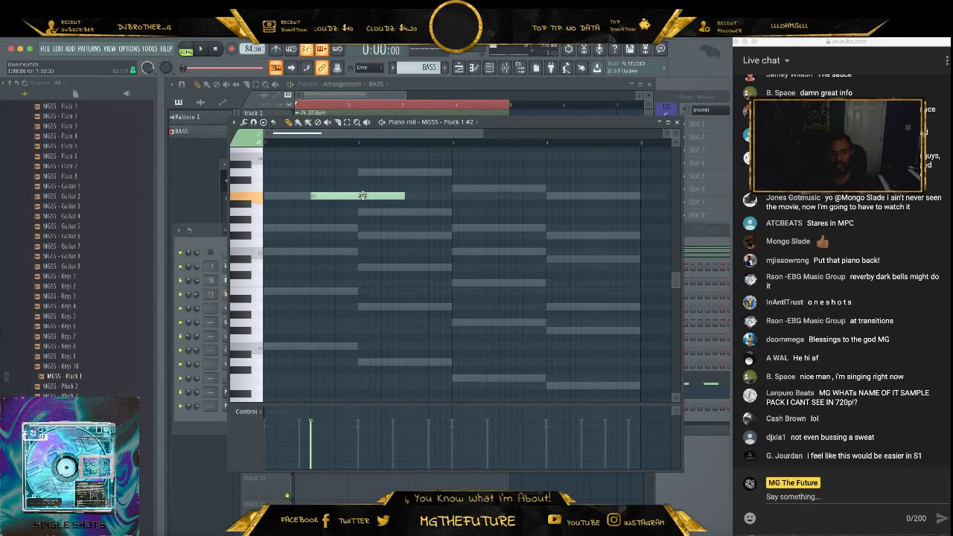
pyautogui.press('space')
pyautogui.moveTo(377, 204); pyautogui.dragTo(297, 203)
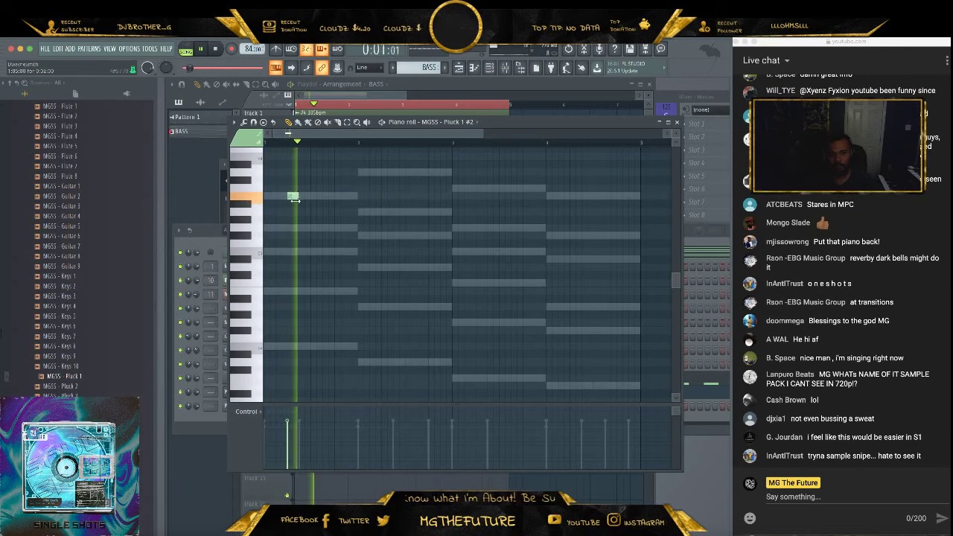
pyautogui.click(337, 228)
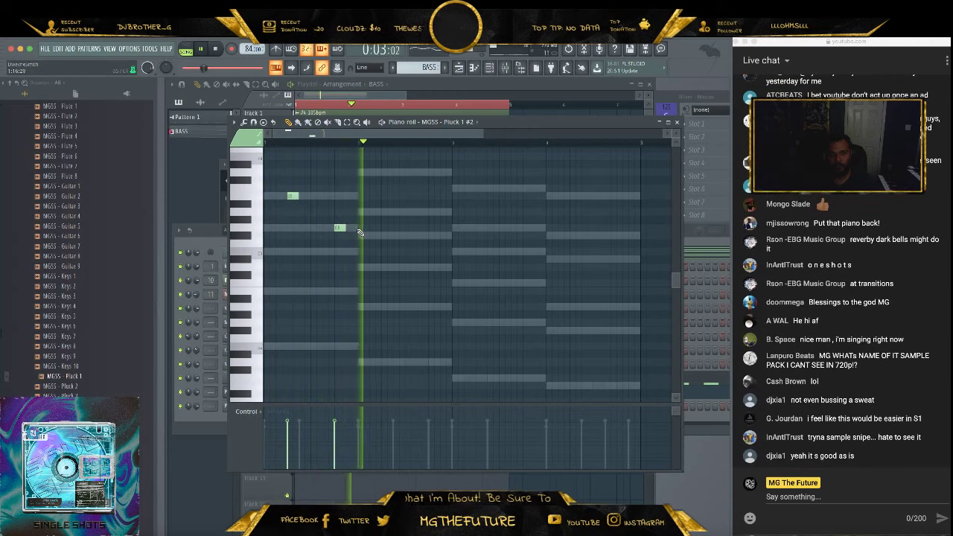
pyautogui.press('space')
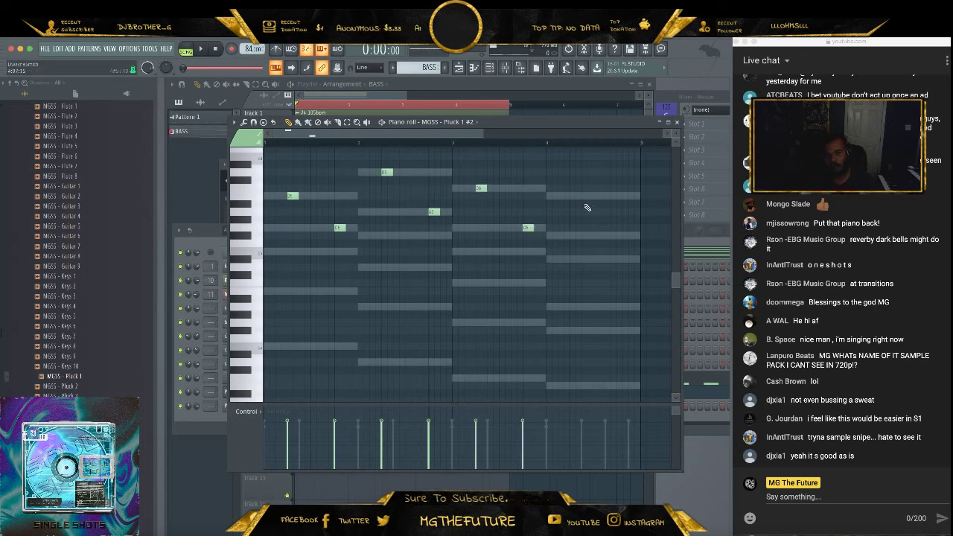
pyautogui.click(617, 235)
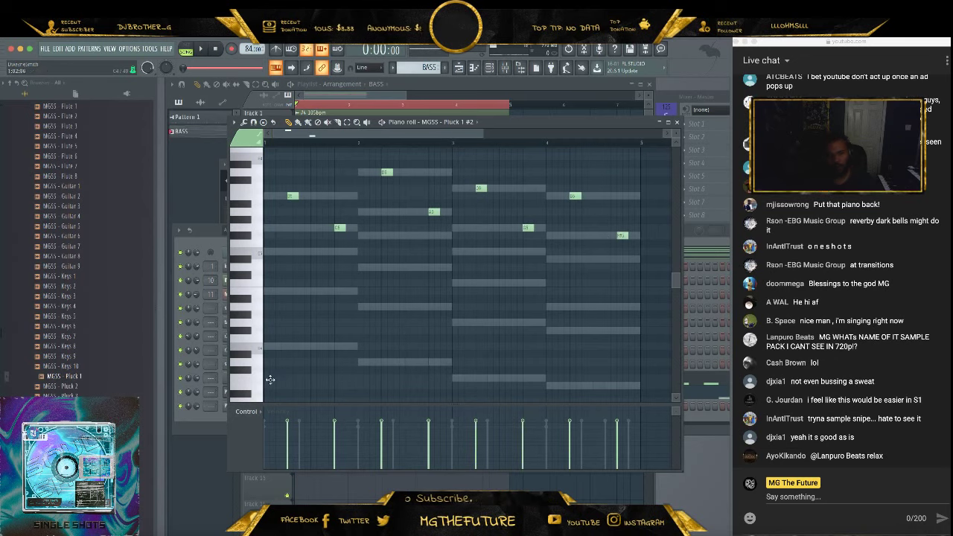
# Shape the volume envelope of the separate MGSS - Pluck 1 channel, adjusting its release time, and close its settings
pyautogui.click(218, 416)
pyautogui.click(249, 407)
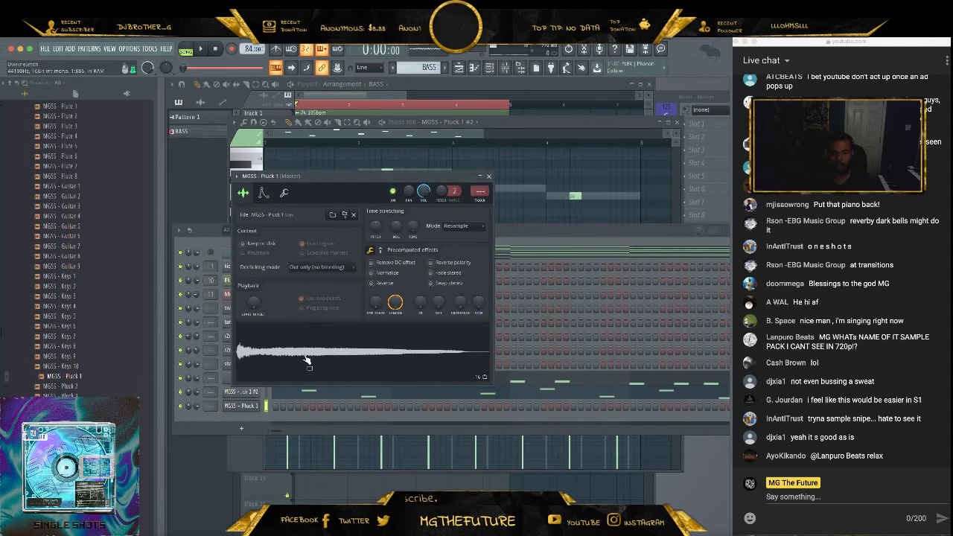
pyautogui.click(264, 192)
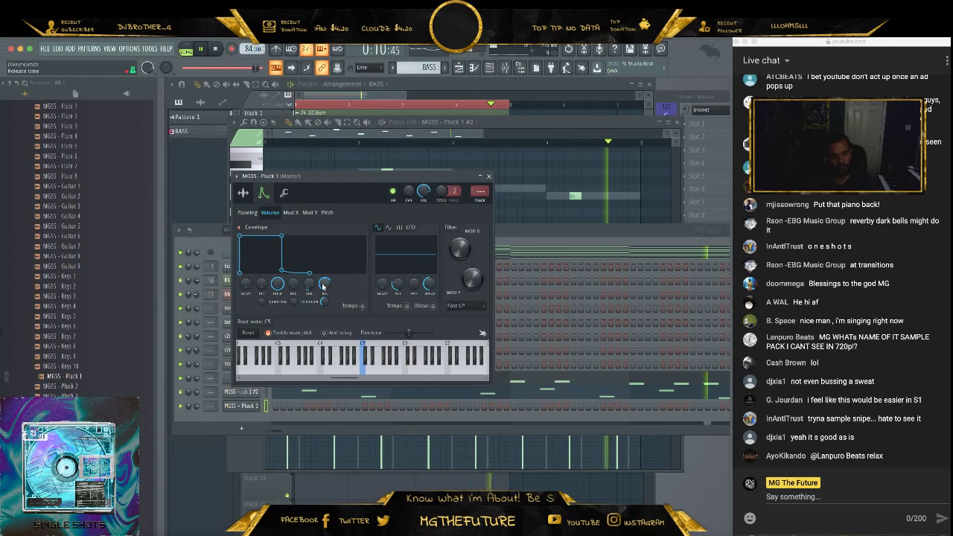
pyautogui.click(490, 178)
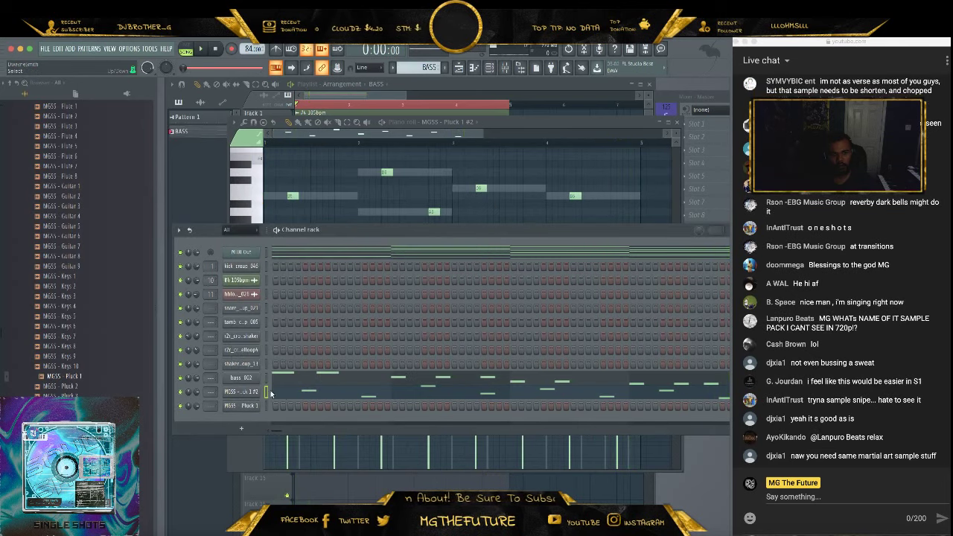
# Play the beat to find the sample's mixer track, name insert 10 SAMPLE, and color it purple
pyautogui.click(505, 69)
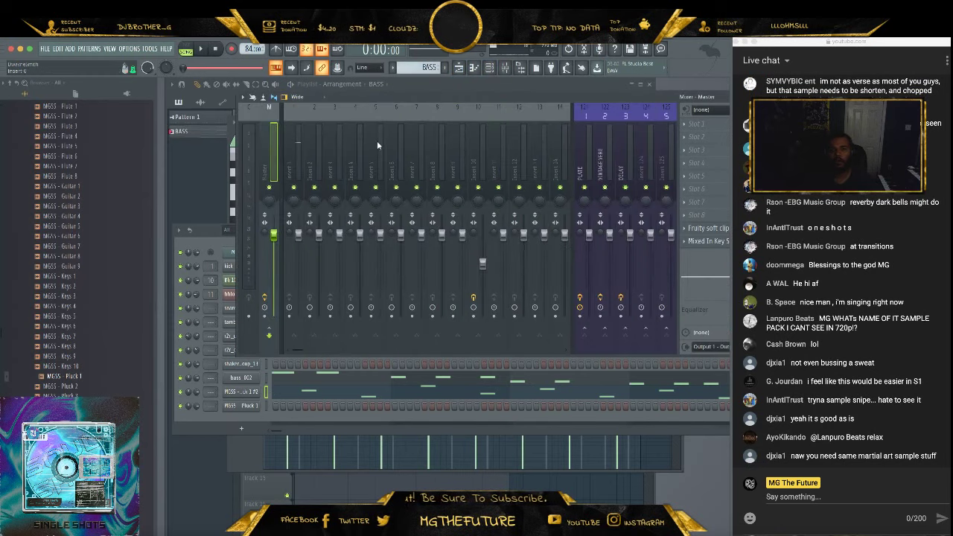
pyautogui.moveTo(297, 352); pyautogui.dragTo(315, 354)
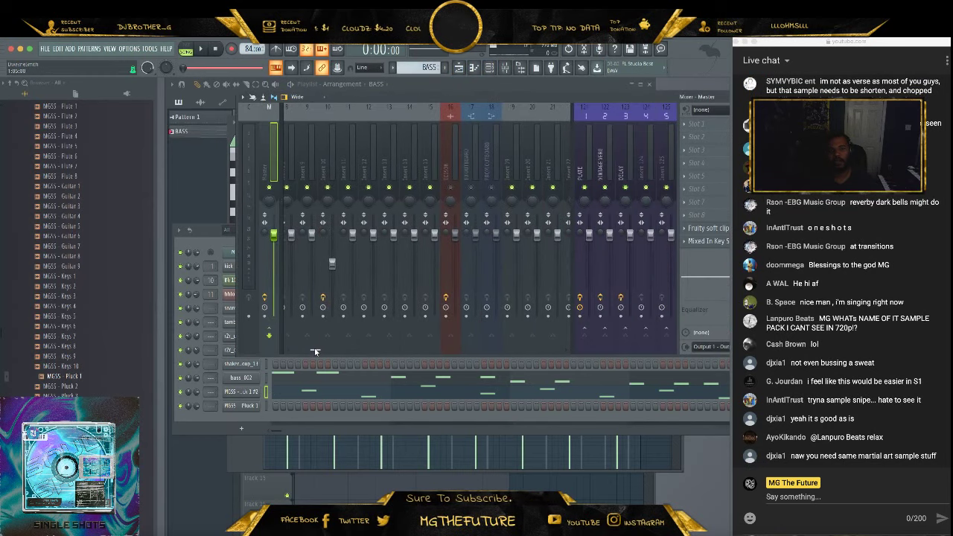
pyautogui.press('space')
pyautogui.press('space')
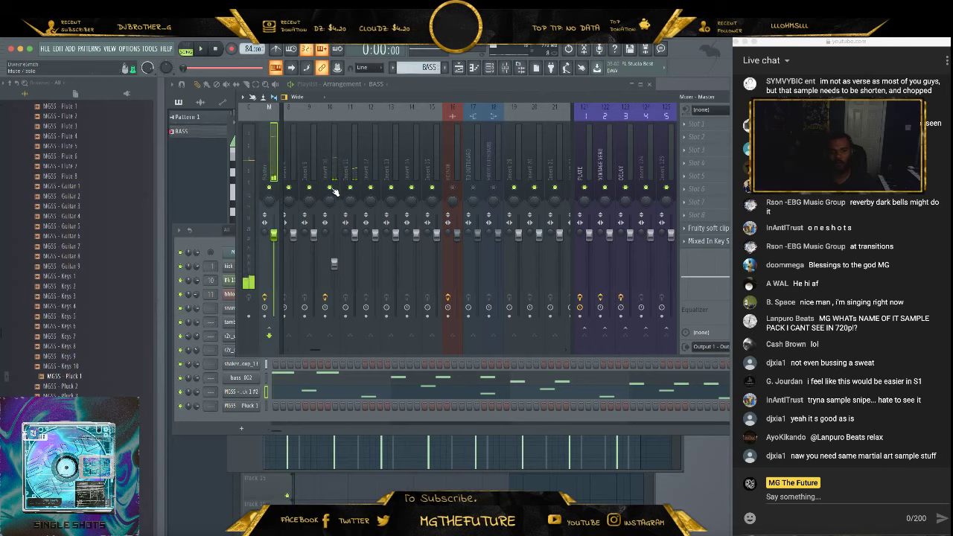
pyautogui.click(335, 192)
pyautogui.press('space')
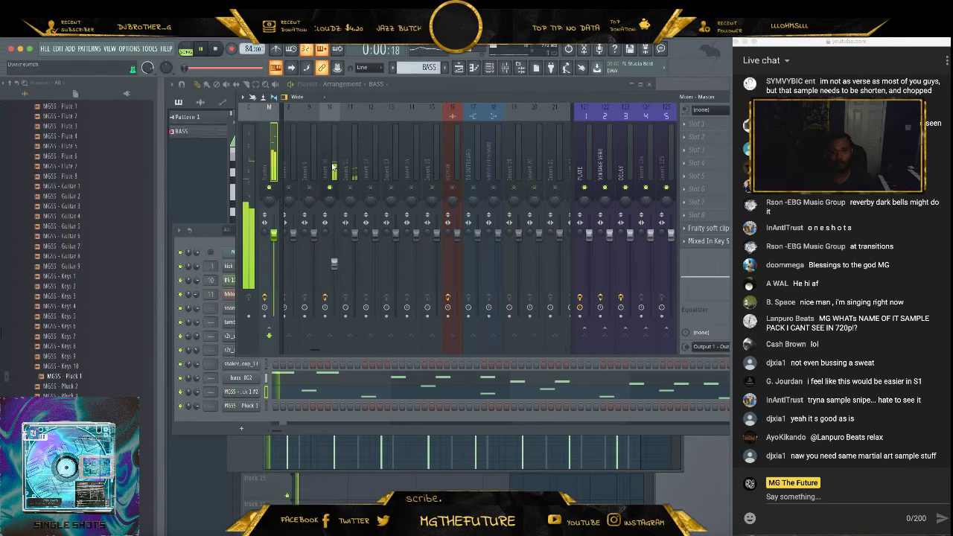
pyautogui.press('space')
pyautogui.rightClick(334, 168)
pyautogui.click(368, 116)
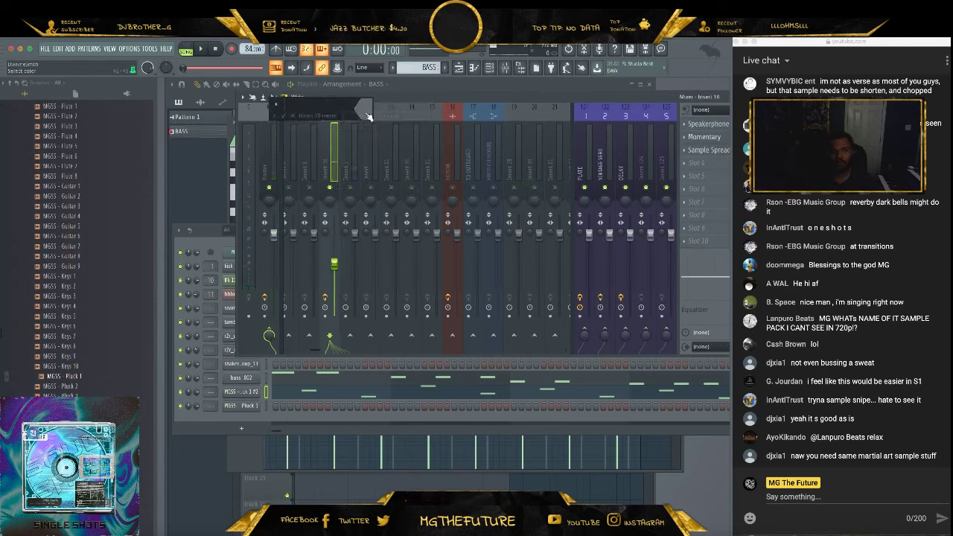
pyautogui.click(366, 115)
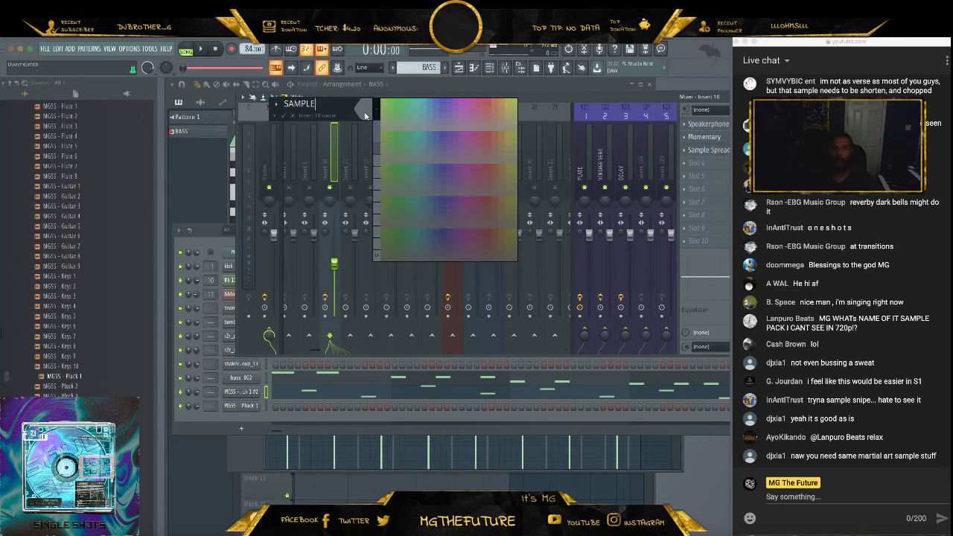
pyautogui.click(440, 104)
pyautogui.press('Return')
# Route the MGSS - Pluck 1 #2 channel to mixer insert 9 and rename that track BELL
pyautogui.rightClick(309, 168)
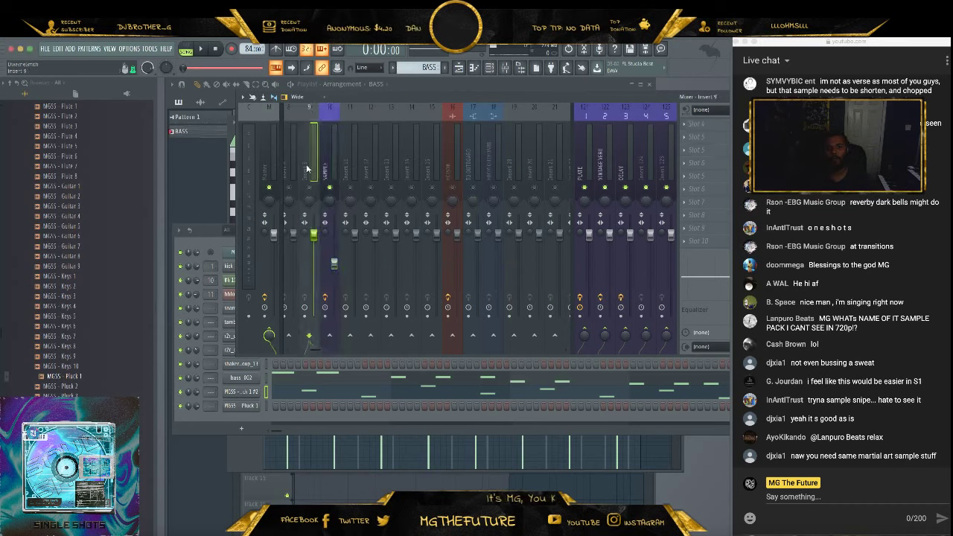
pyautogui.moveTo(397, 204)
pyautogui.click(447, 201)
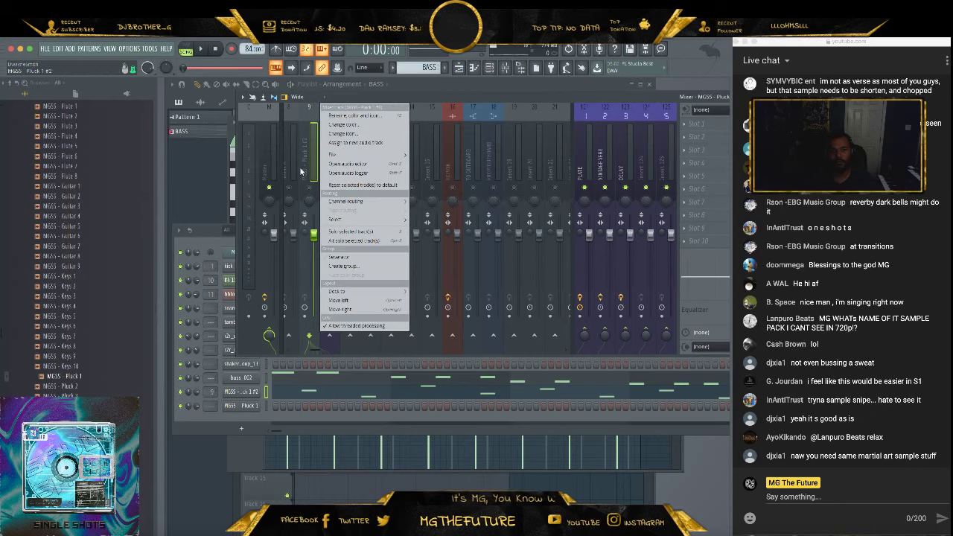
pyautogui.click(346, 116)
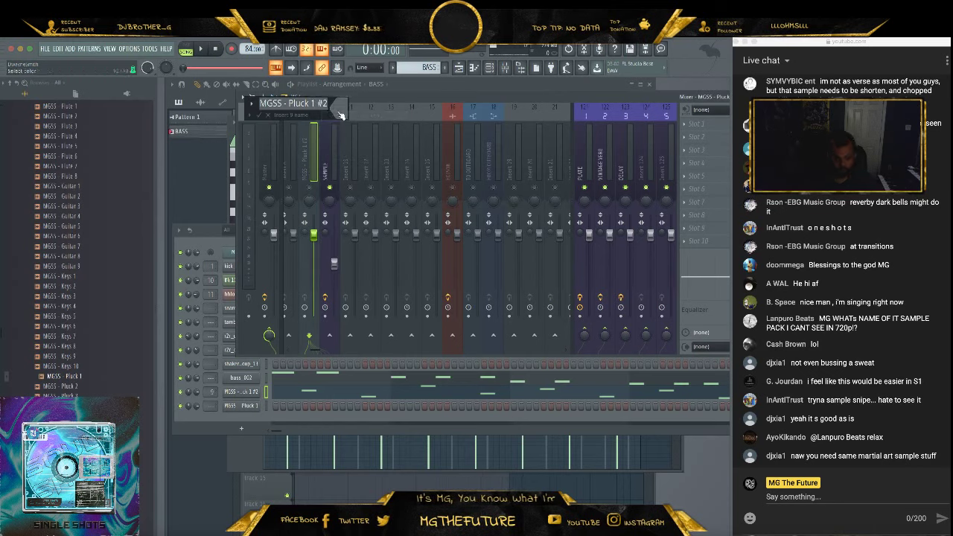
pyautogui.press('Return')
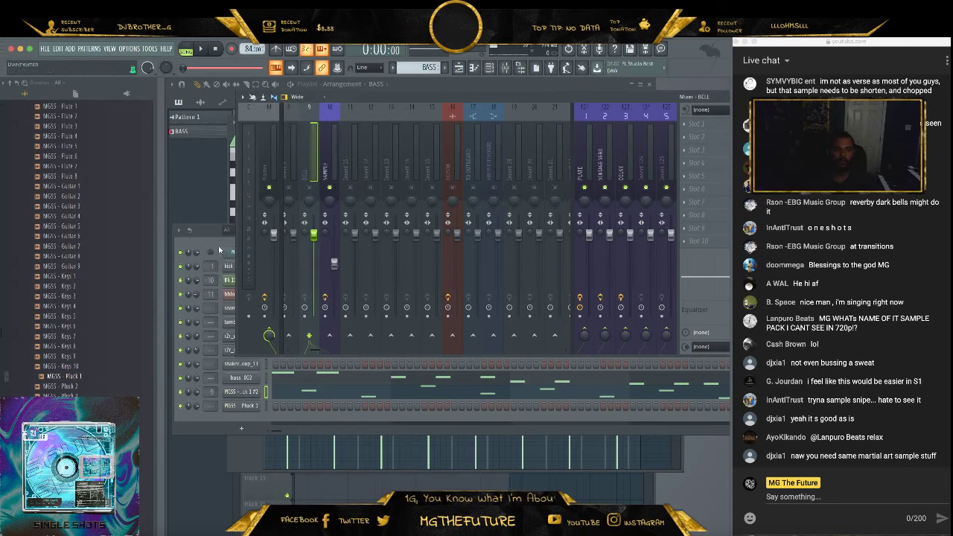
# Route the channels from the kick through the last shaker to consecutive mixer tracks starting at insert 1
pyautogui.click(218, 250)
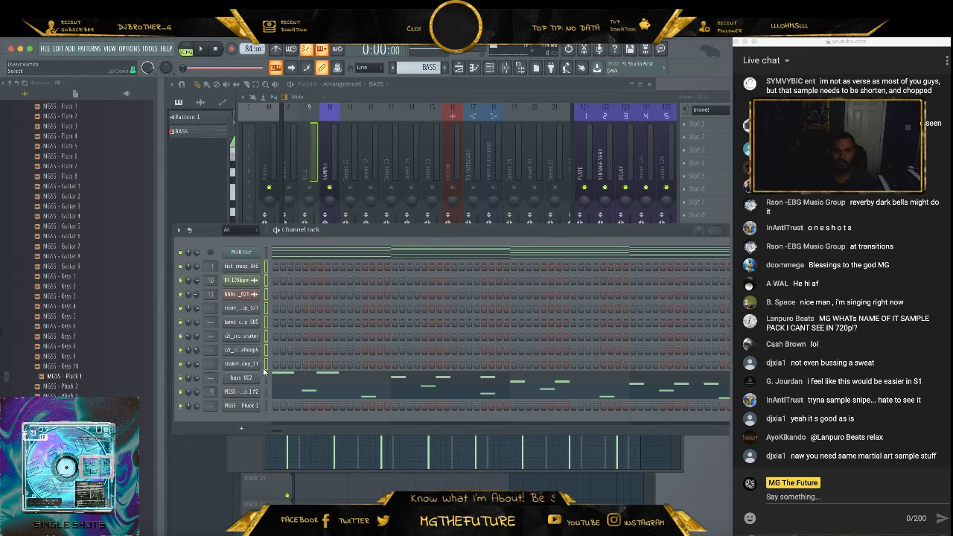
pyautogui.click(325, 127)
pyautogui.scroll(7, 315, 352)
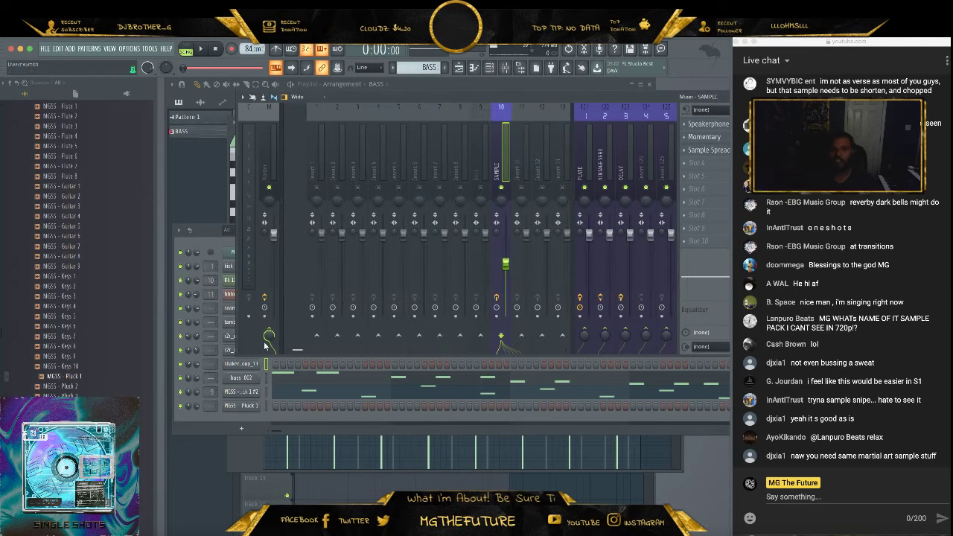
pyautogui.rightClick(296, 160)
pyautogui.moveTo(364, 202)
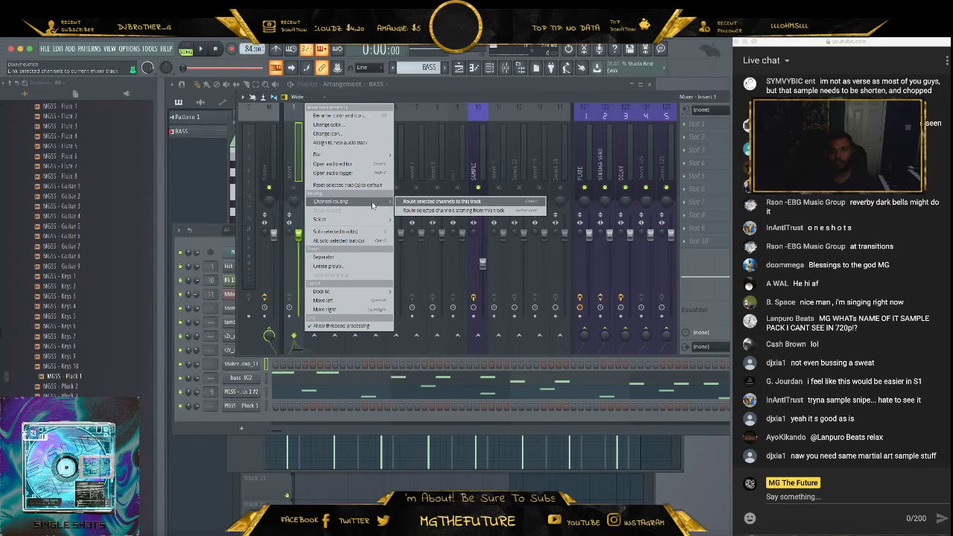
pyautogui.click(415, 212)
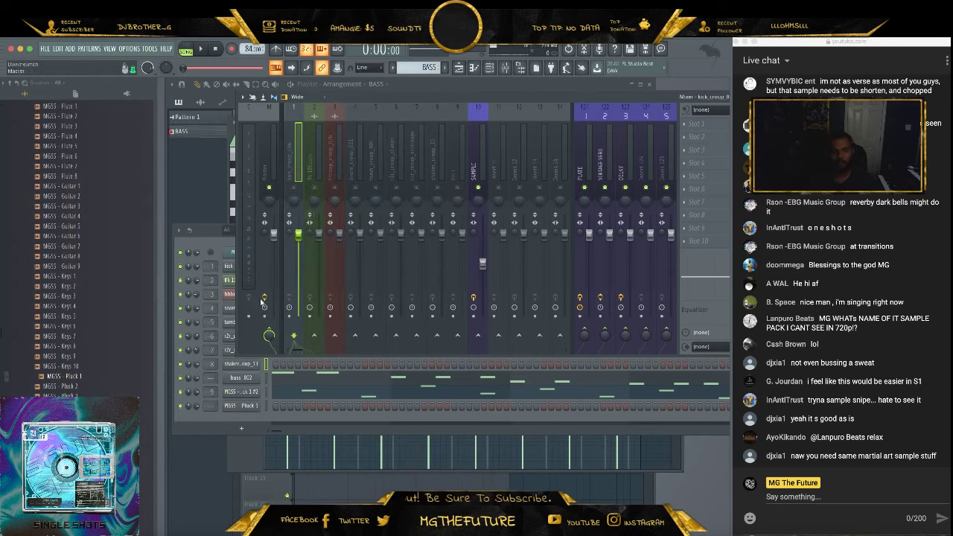
# Route the bass_002 channel to mixer insert 11
pyautogui.click(211, 249)
pyautogui.click(249, 378)
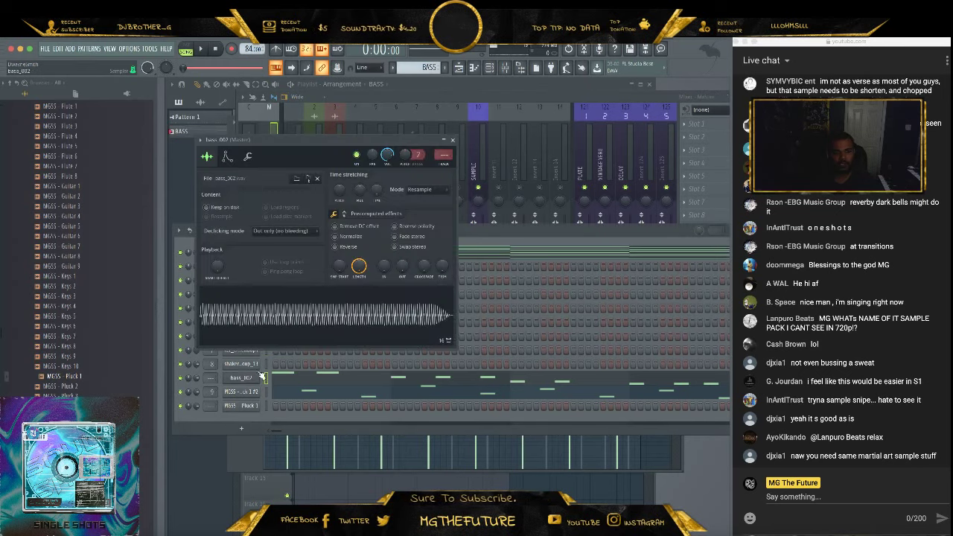
pyautogui.click(490, 151)
pyautogui.rightClick(496, 163)
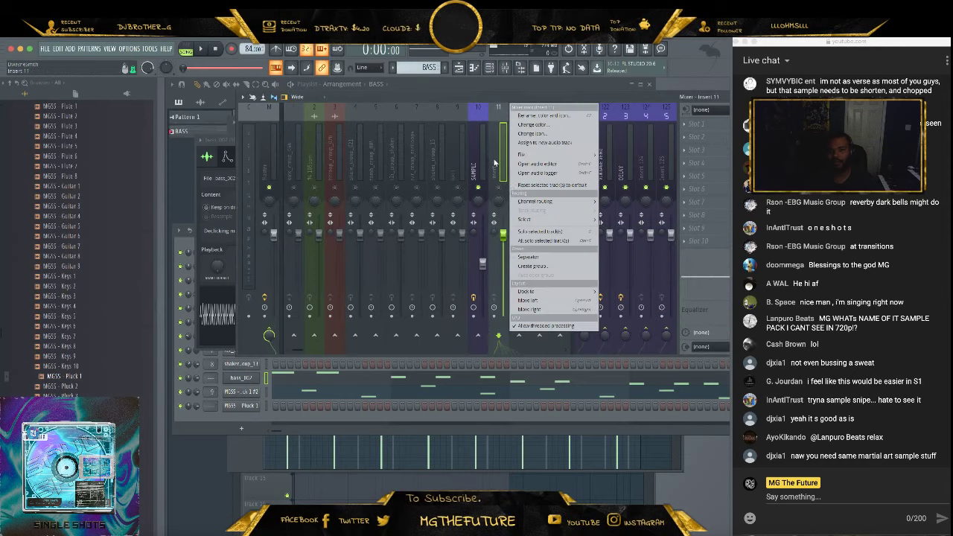
pyautogui.moveTo(542, 203)
pyautogui.click(612, 202)
# Rename mixer insert 11 as BASS and color it orange
pyautogui.rightClick(508, 105)
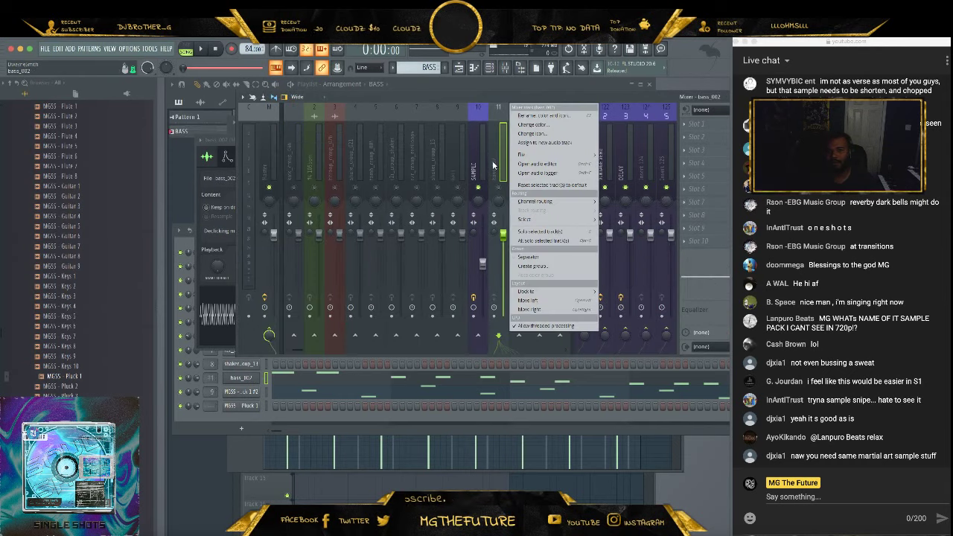
pyautogui.click(535, 117)
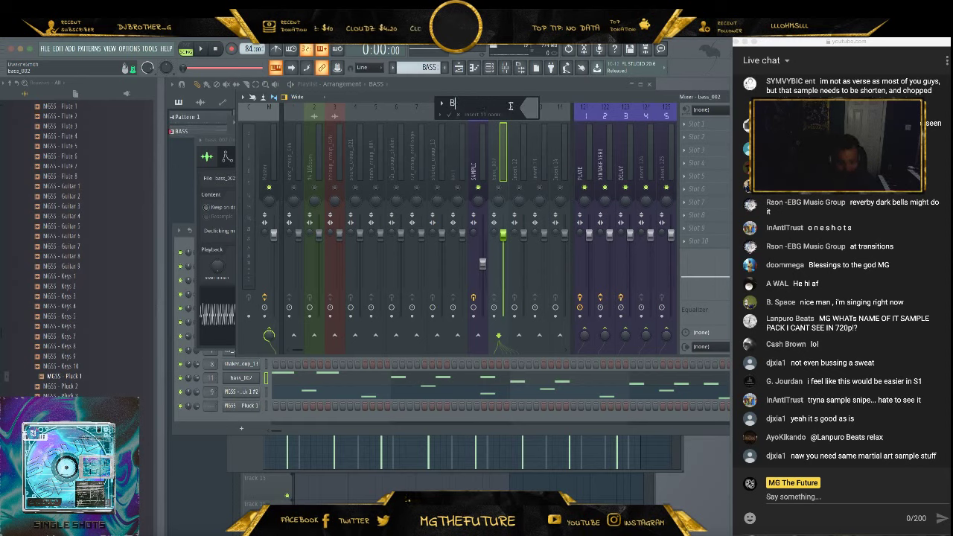
pyautogui.click(528, 114)
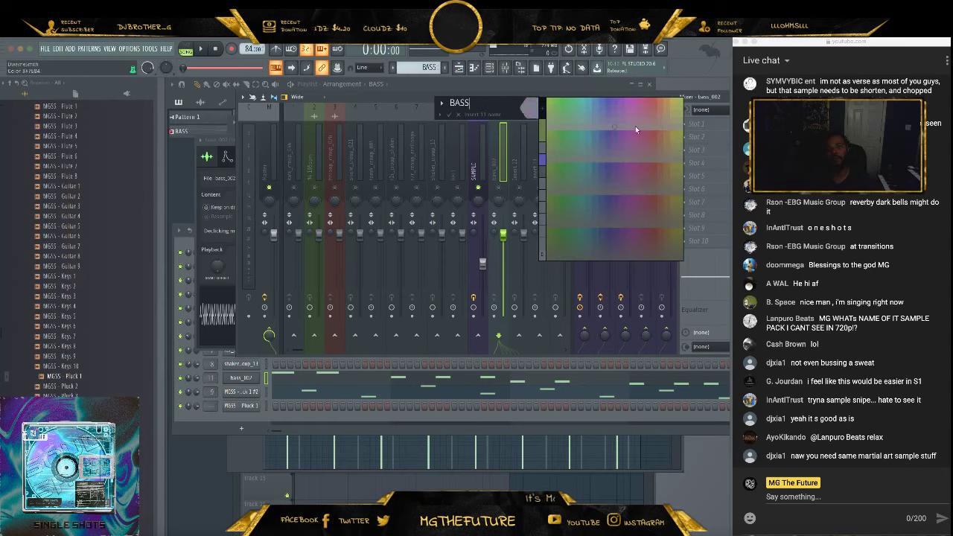
pyautogui.click(668, 135)
pyautogui.press('Return')
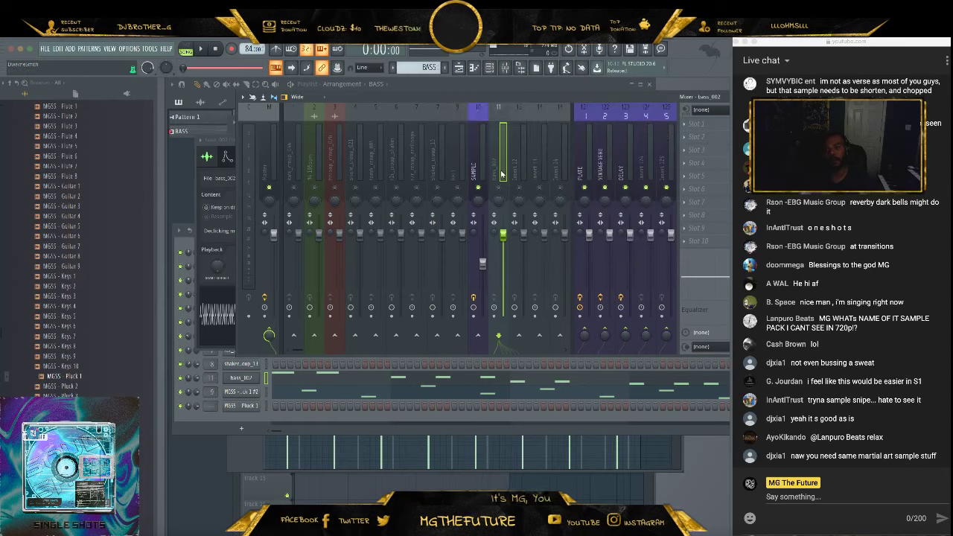
# Sidechain the kick's mixer track to the SAMPLE and BASS tracks
pyautogui.click(294, 169)
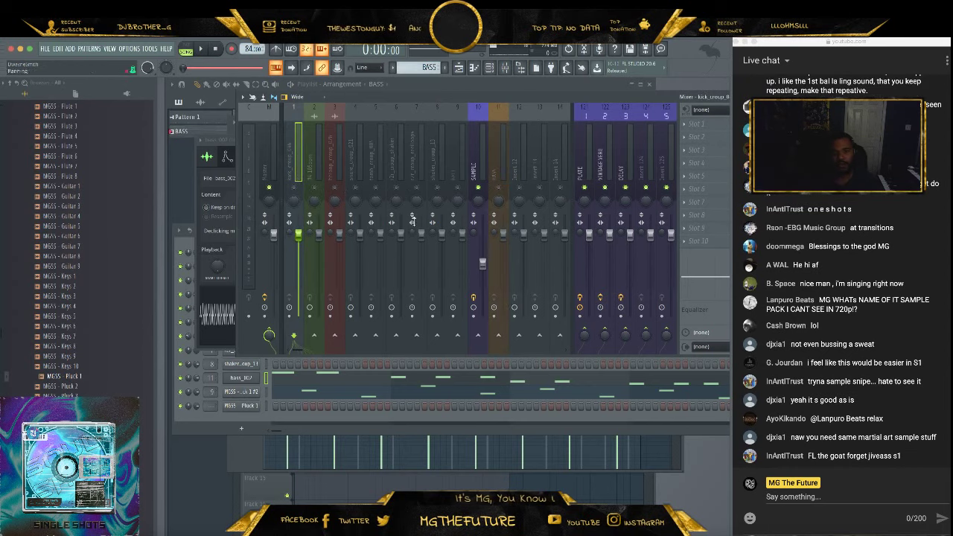
pyautogui.rightClick(478, 336)
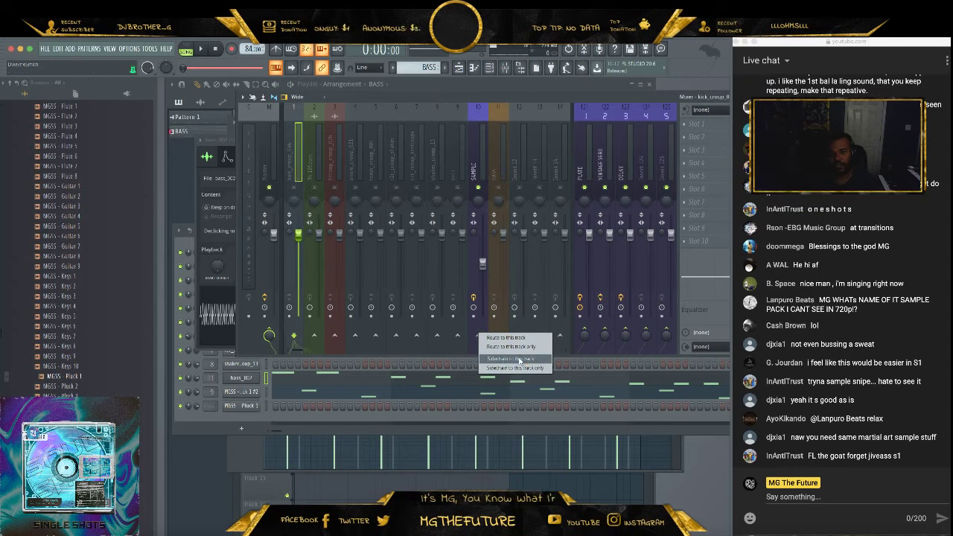
pyautogui.click(519, 359)
pyautogui.rightClick(499, 336)
pyautogui.click(529, 361)
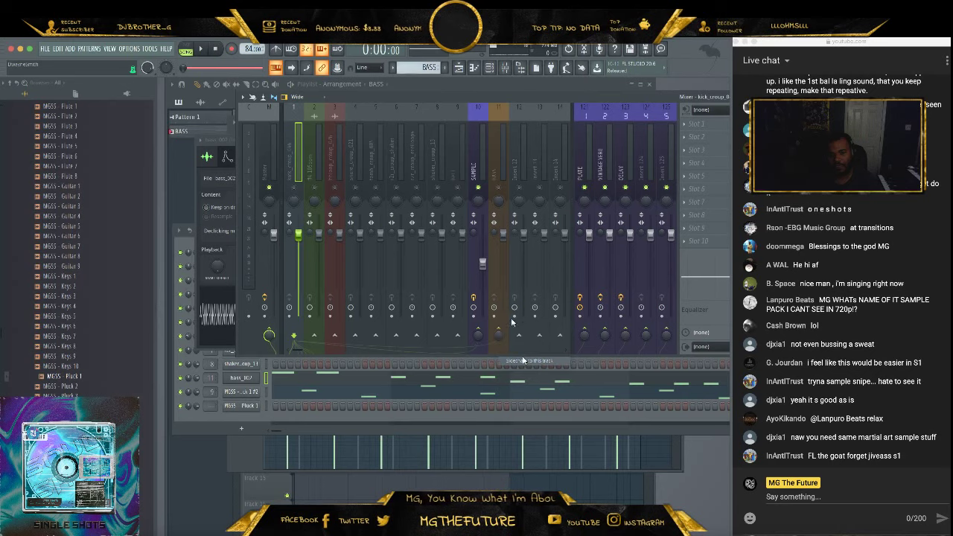
# Load Fruity Limiter into slot 10 of the SAMPLE mixer track
pyautogui.click(471, 147)
pyautogui.click(686, 245)
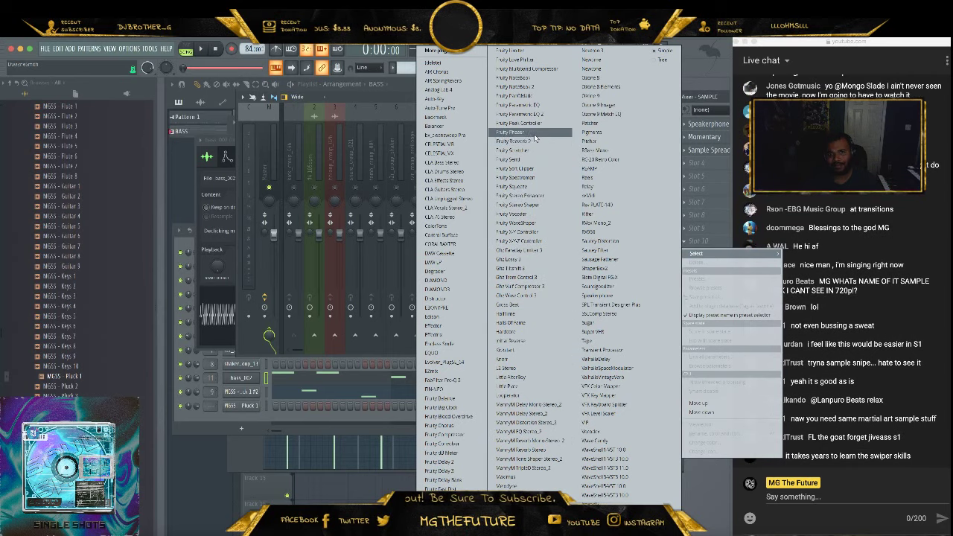
pyautogui.click(530, 51)
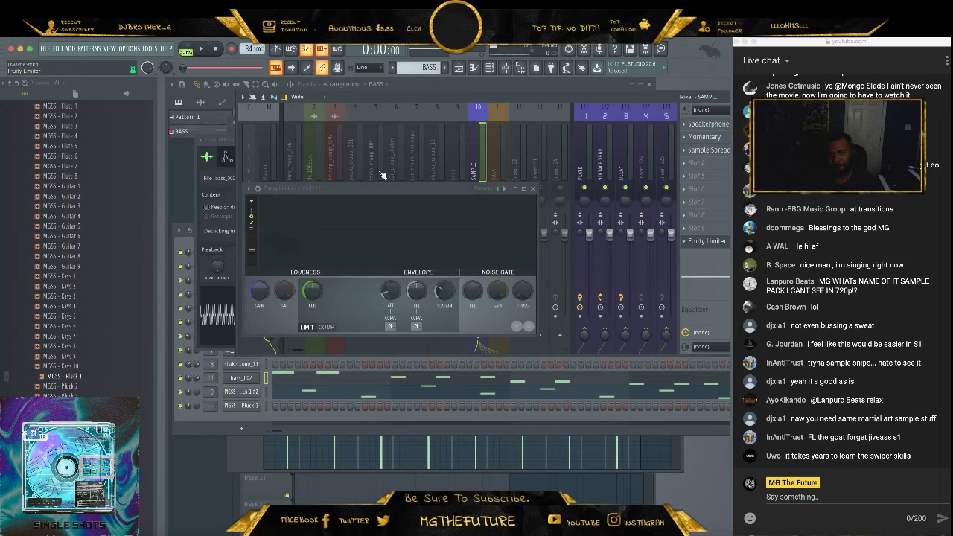
# Apply the SIDE CHAIN preset to the SAMPLE track's Fruity Limiter and close the plugin
pyautogui.click(506, 191)
pyautogui.click(544, 306)
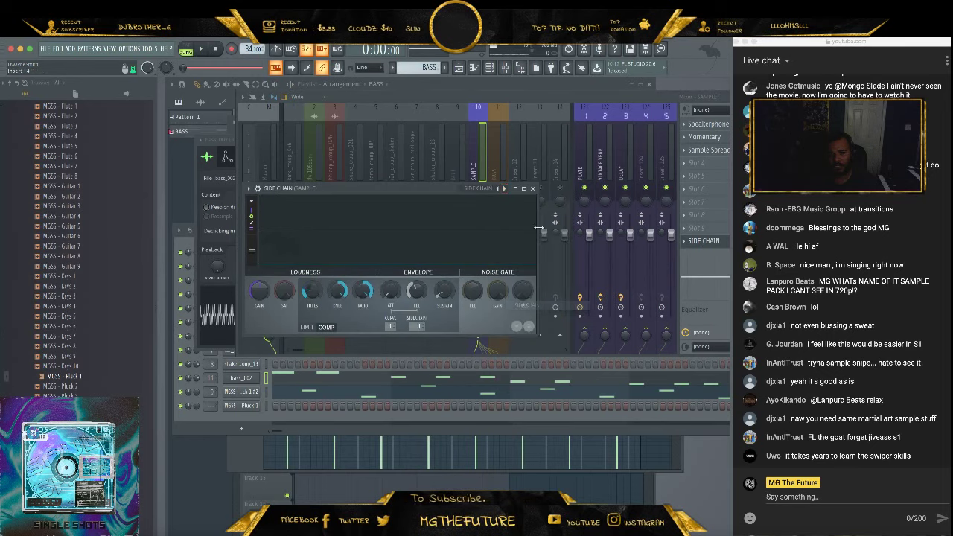
pyautogui.click(534, 188)
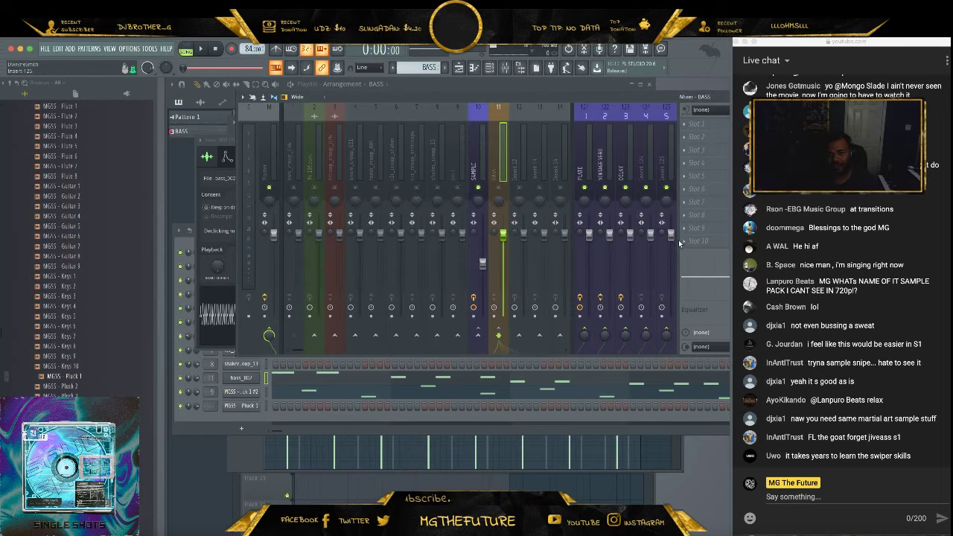
# Load Fruity Limiter into slot 10 of the BASS mixer track
pyautogui.click(685, 242)
pyautogui.click(539, 55)
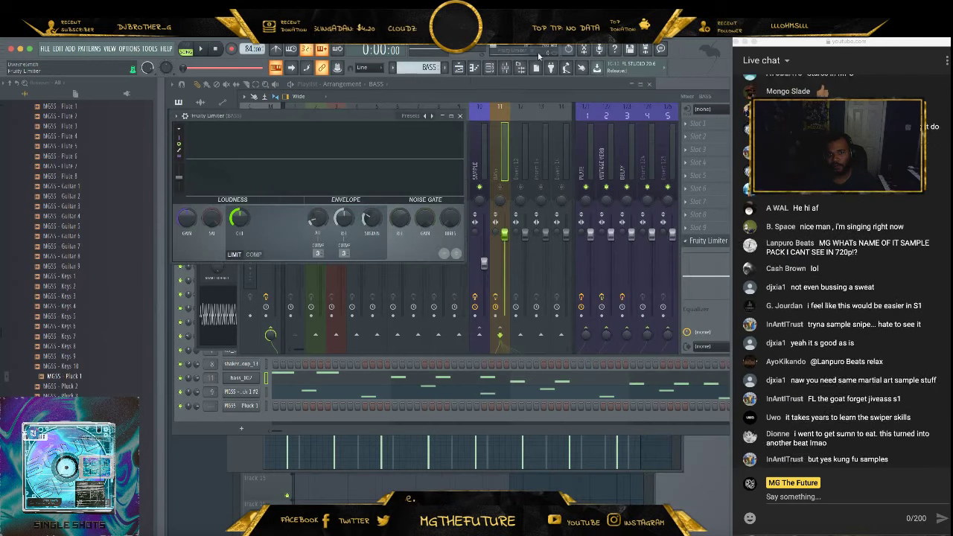
pyautogui.click(441, 117)
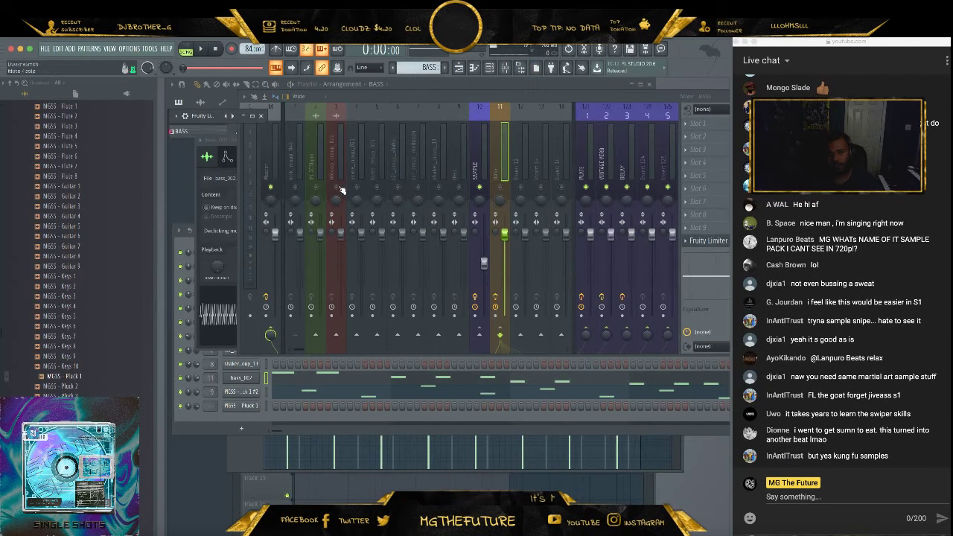
pyautogui.click(706, 241)
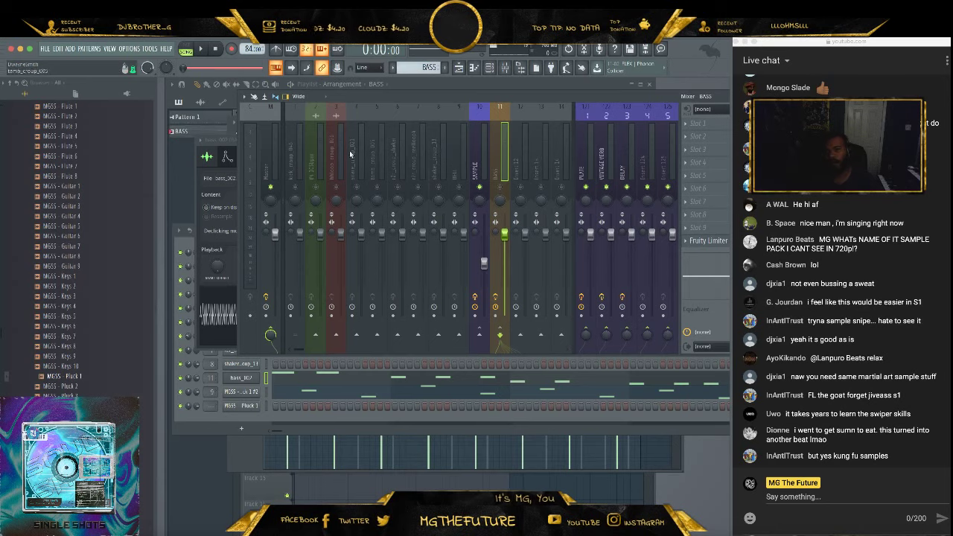
# Move the mixer clear of the other windows and apply the SIDE CHAIN preset to the BASS track's Fruity Limiter
pyautogui.moveTo(322, 106); pyautogui.dragTo(350, 229)
pyautogui.click(452, 140)
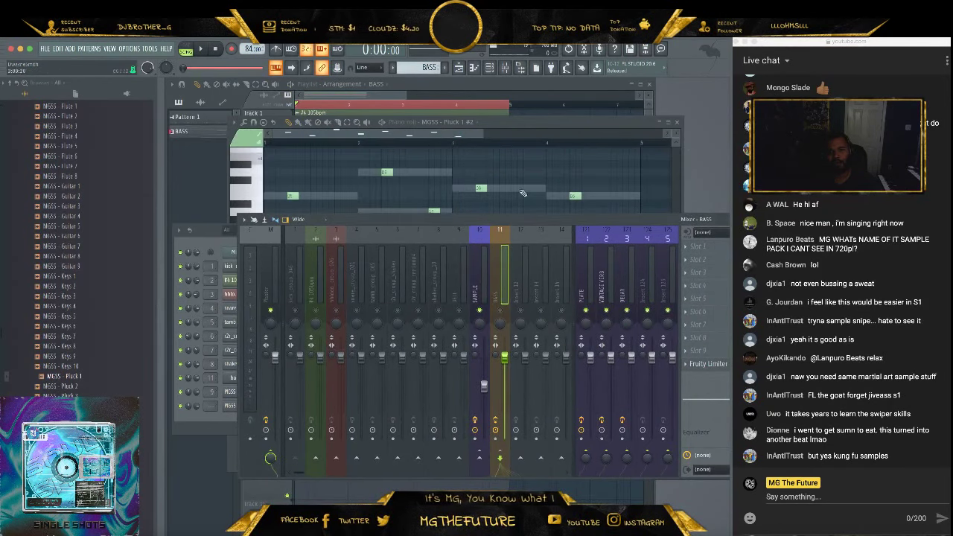
pyautogui.moveTo(537, 220); pyautogui.dragTo(467, 153)
pyautogui.click(642, 297)
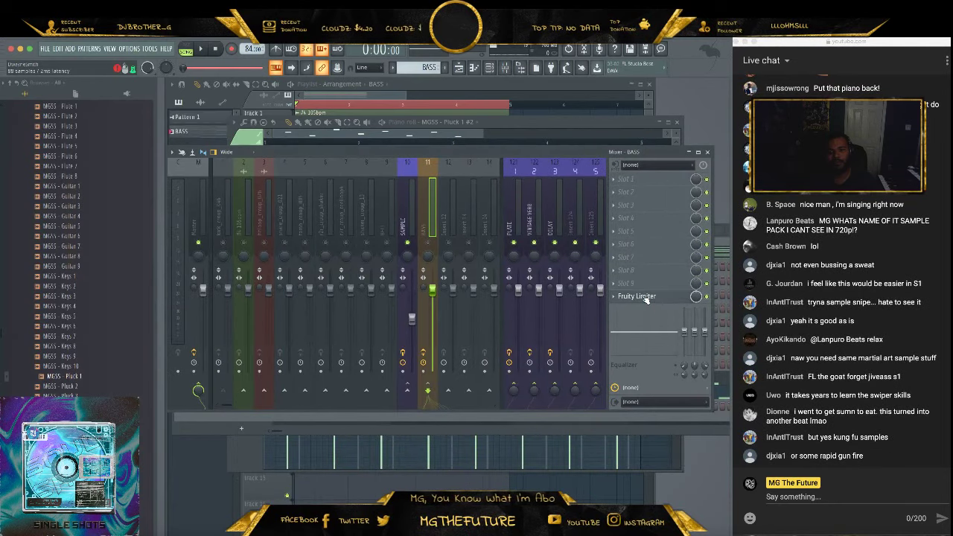
pyautogui.click(261, 116)
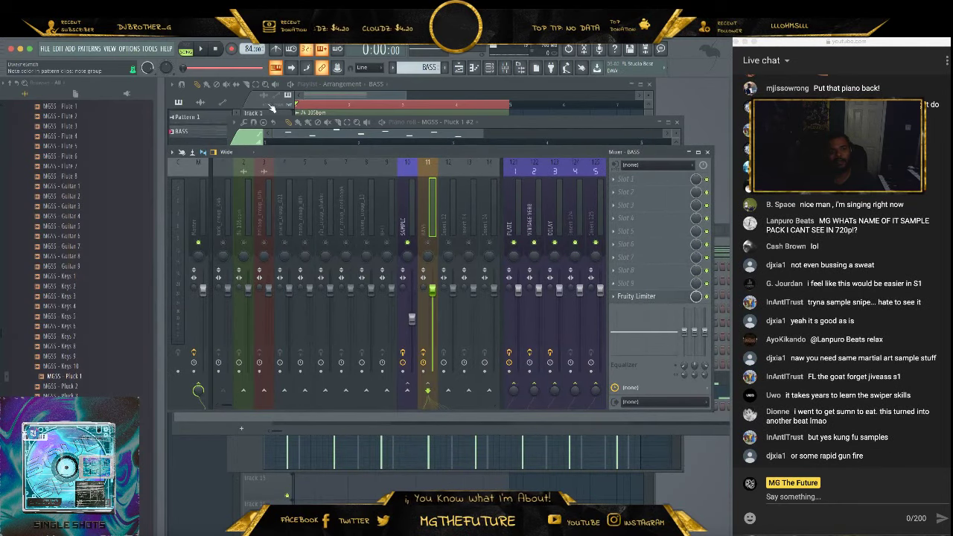
pyautogui.click(642, 297)
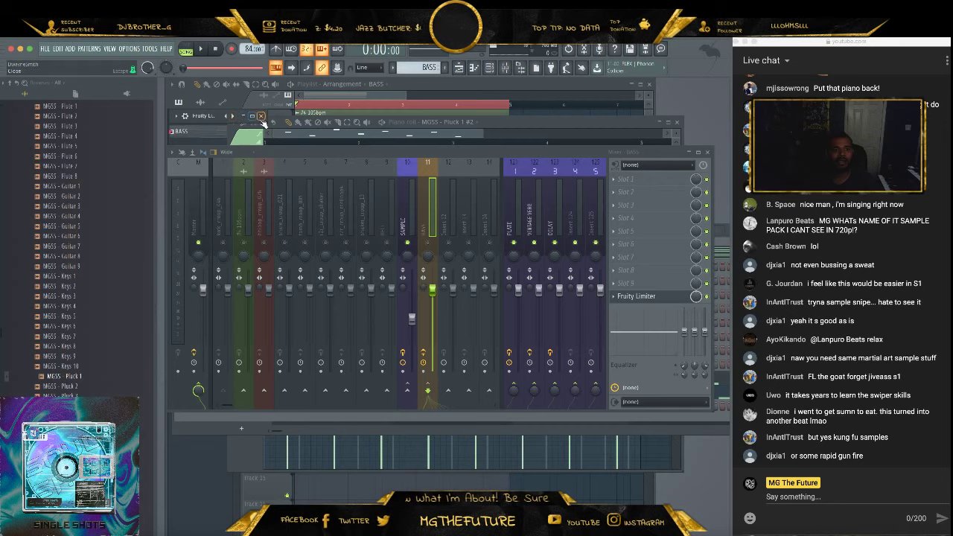
pyautogui.click(251, 116)
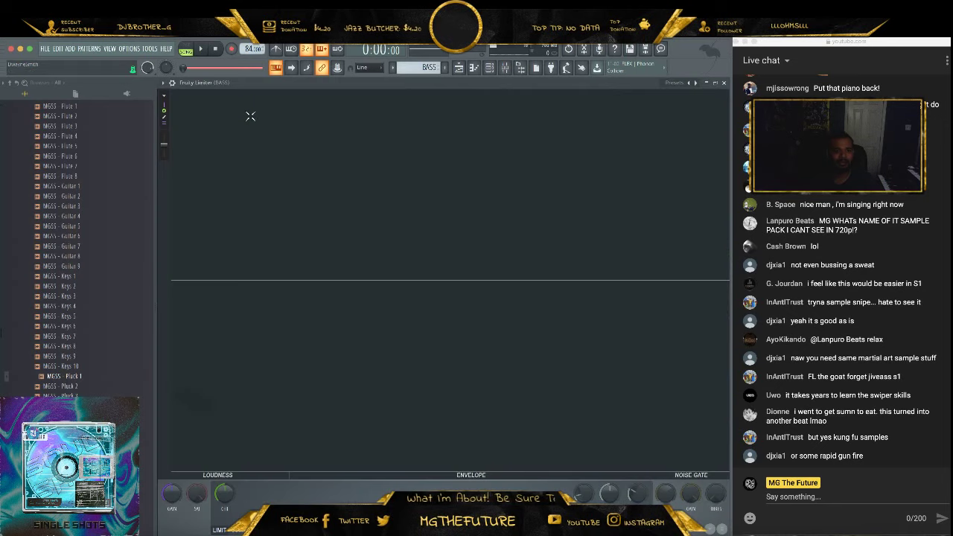
pyautogui.rightClick(696, 83)
pyautogui.click(745, 199)
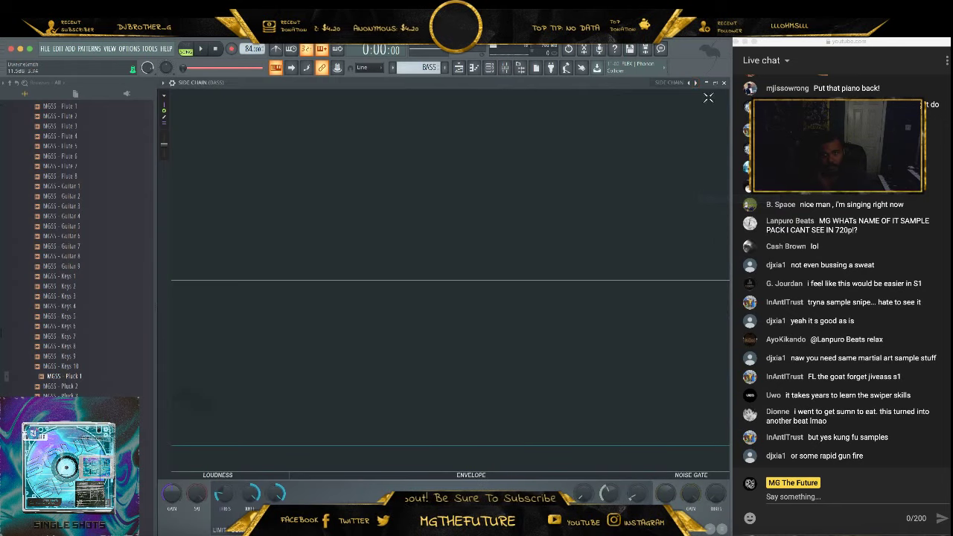
pyautogui.click(725, 83)
# Play the beat, shape the BELL mixer track's EQ and send it to the PLATE, VINTAGE VERB and DELAY tracks
pyautogui.press('space')
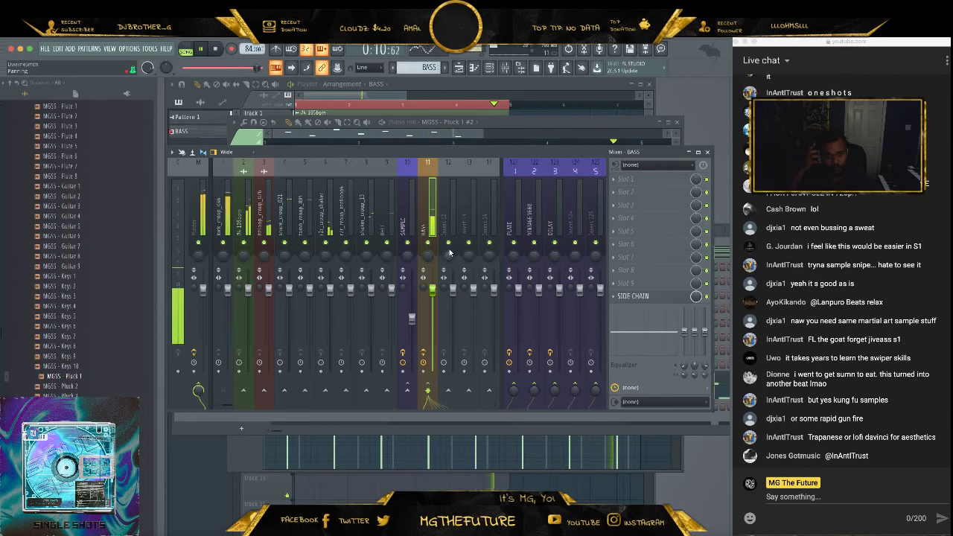
pyautogui.click(390, 216)
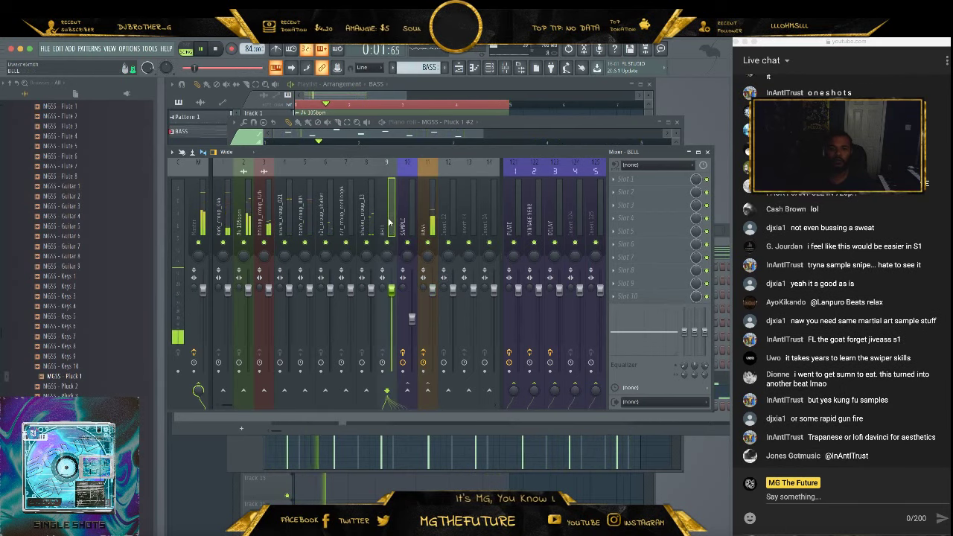
pyautogui.click(631, 179)
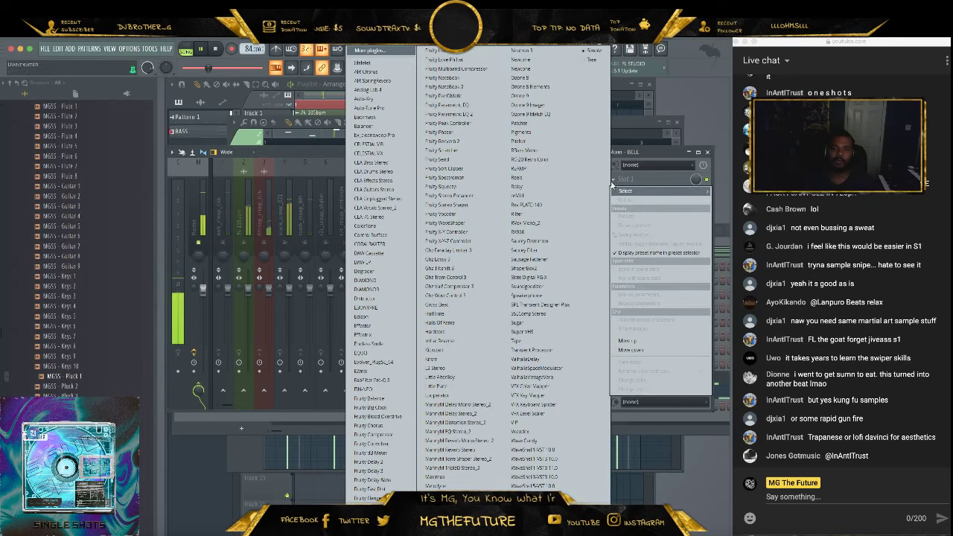
pyautogui.click(659, 153)
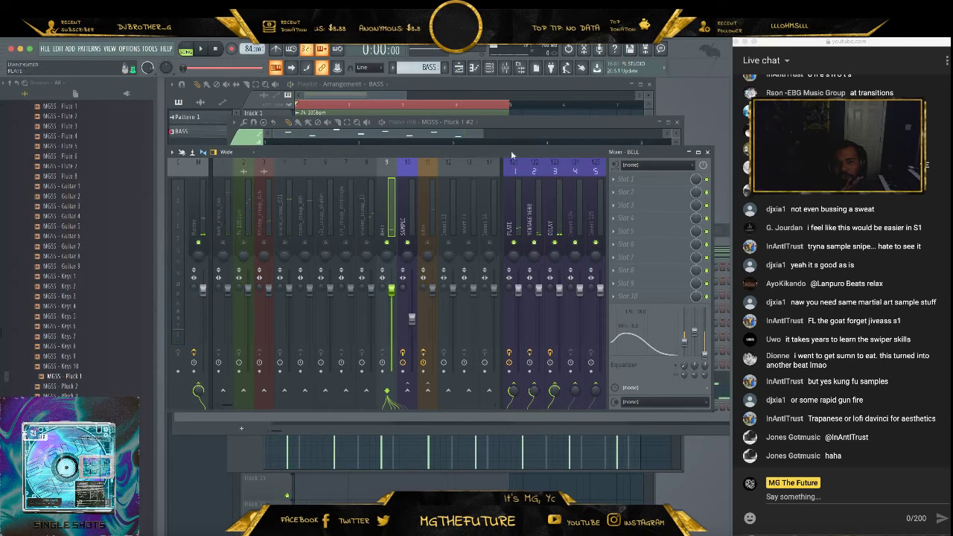
# Route the #4 105bpm sample channel to the SAMPLE mixer track
pyautogui.click(395, 88)
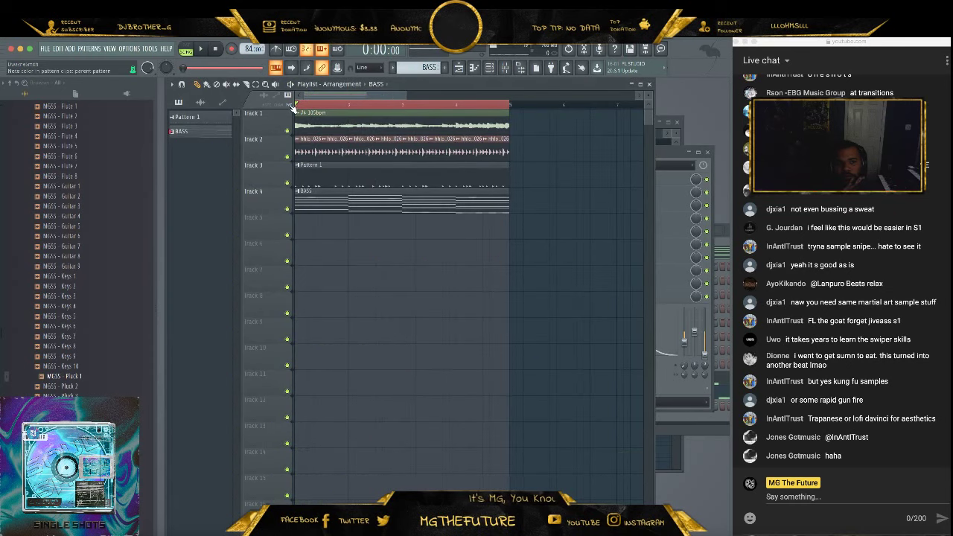
pyautogui.click(472, 68)
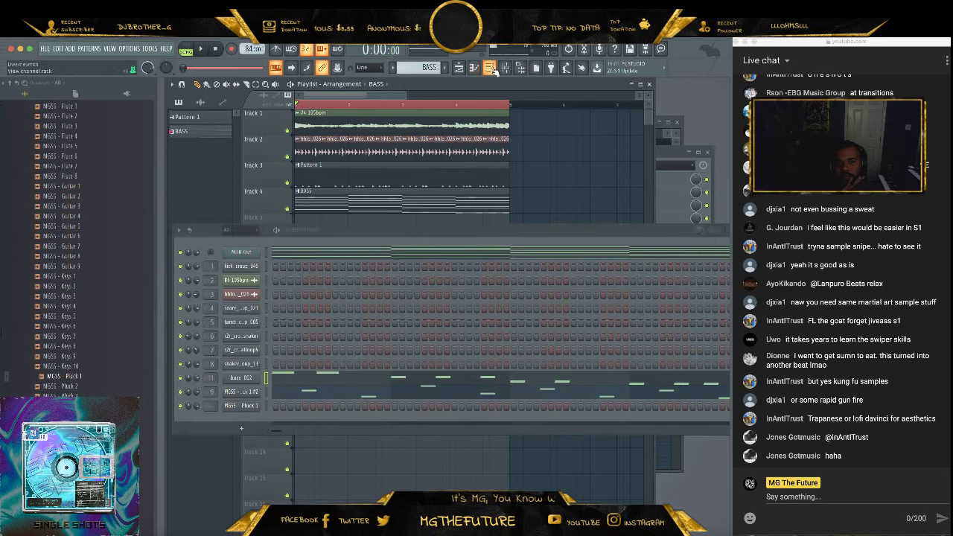
pyautogui.click(243, 280)
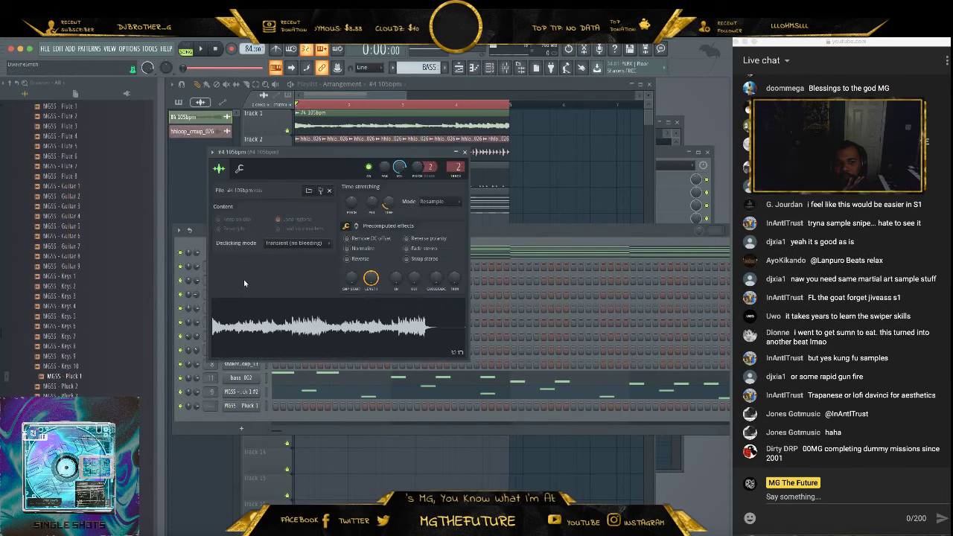
pyautogui.click(465, 152)
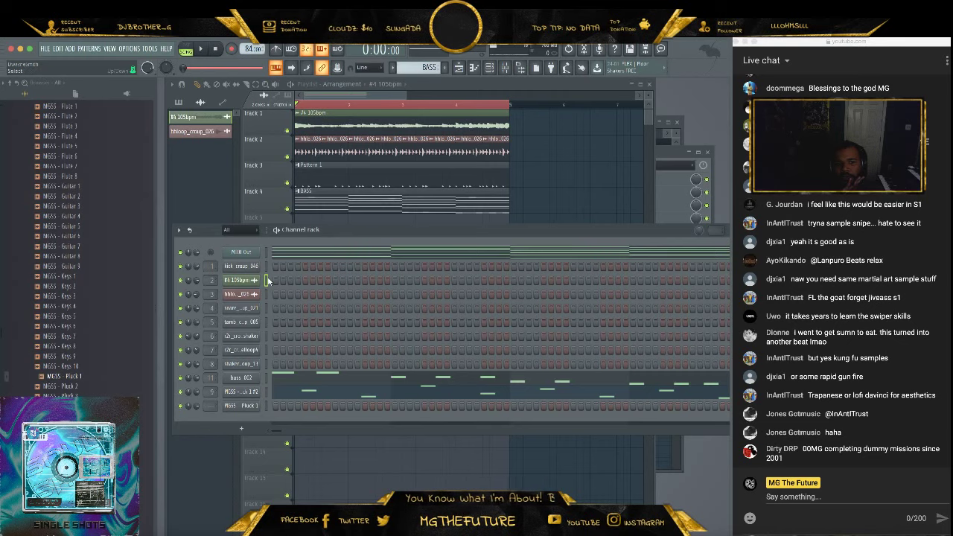
pyautogui.press('F9')
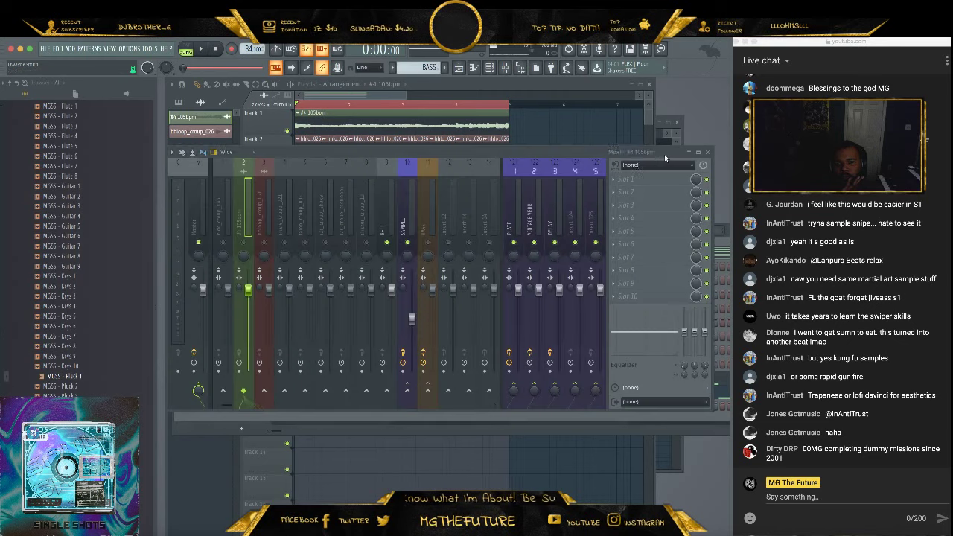
pyautogui.rightClick(404, 221)
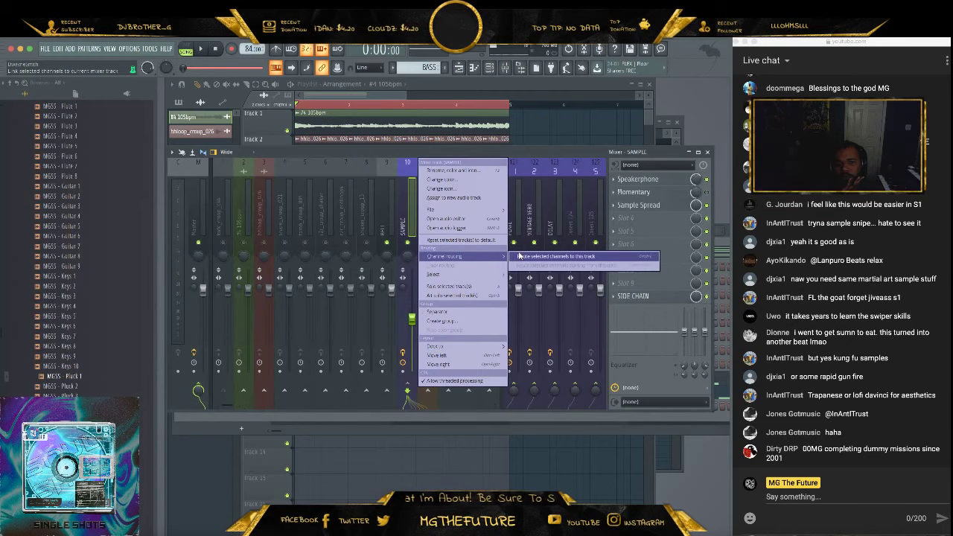
pyautogui.click(518, 257)
# Play the beat, lower the BELL mixer track's volume and pan it slightly right
pyautogui.press('space')
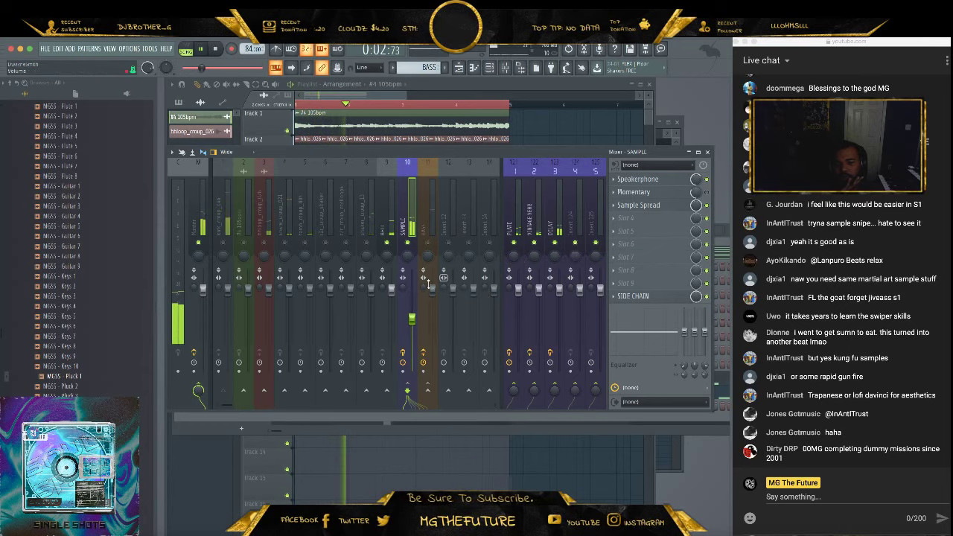
pyautogui.moveTo(391, 289); pyautogui.dragTo(391, 298)
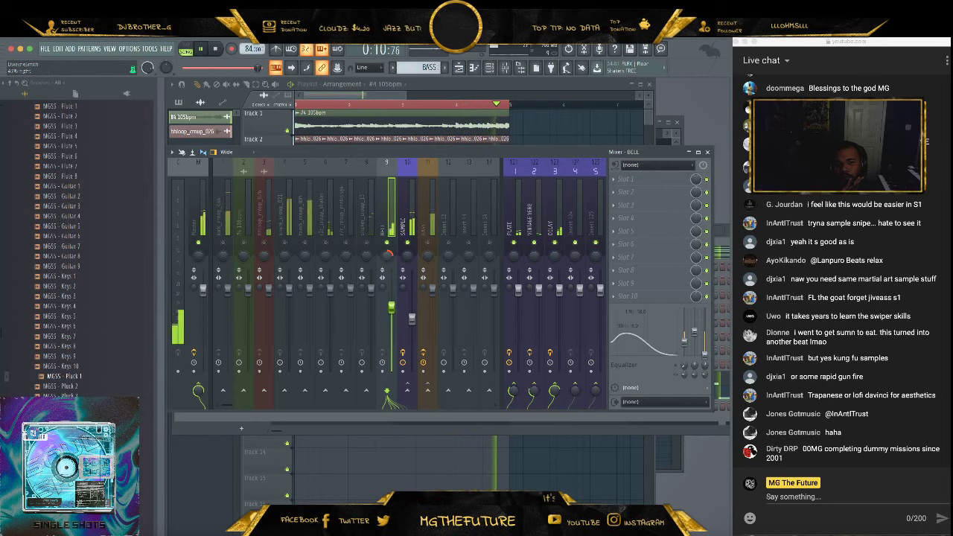
pyautogui.click(710, 152)
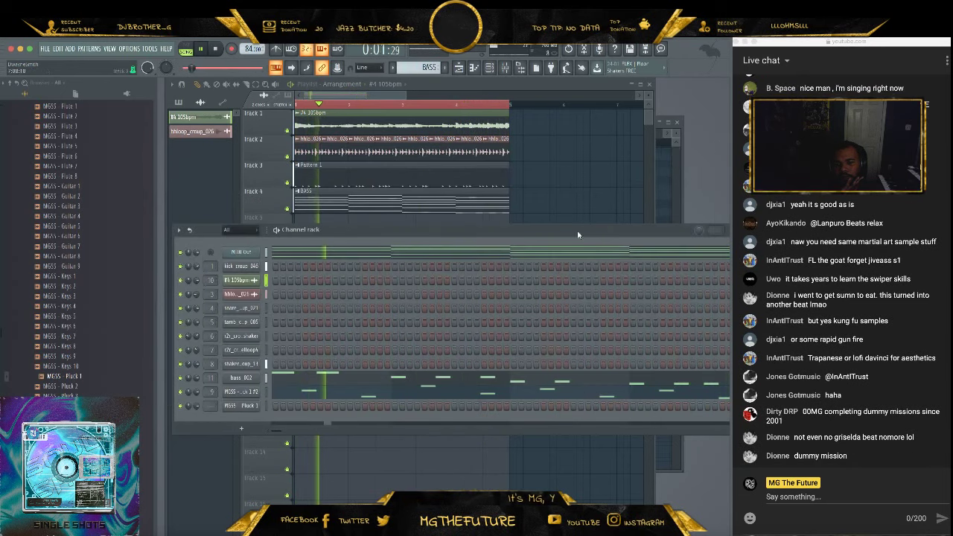
# Clone the MGSS - Pluck 1 #2 channel and replace the clone's sample with the MGSS - Keys 3 one-shot
pyautogui.rightClick(257, 391)
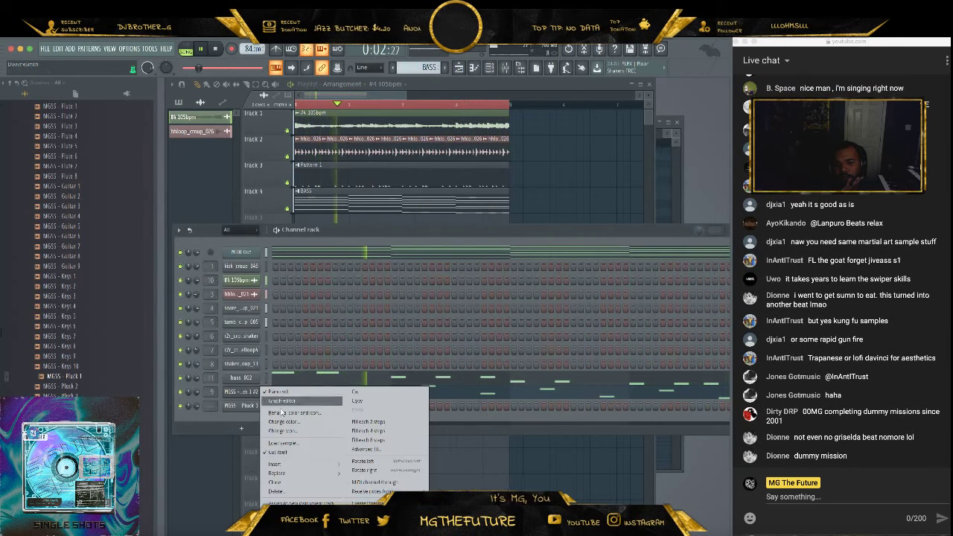
pyautogui.click(302, 481)
pyautogui.scroll(10, 100, 394)
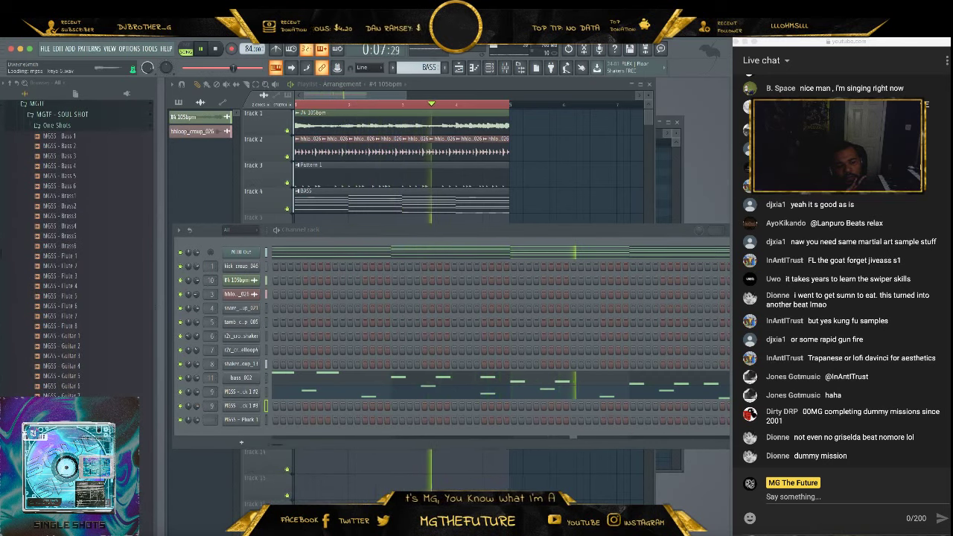
pyautogui.moveTo(64, 437); pyautogui.dragTo(239, 408)
# Draw a three-note chord at the start of bar 4 in the MGSS - Keys 3 piano roll, following the ghost notes
pyautogui.rightClick(239, 408)
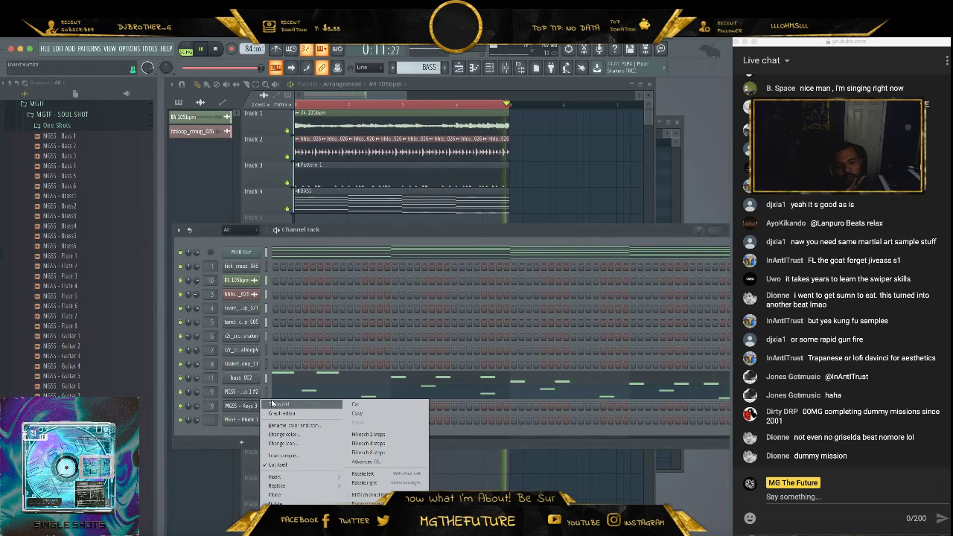
pyautogui.click(290, 402)
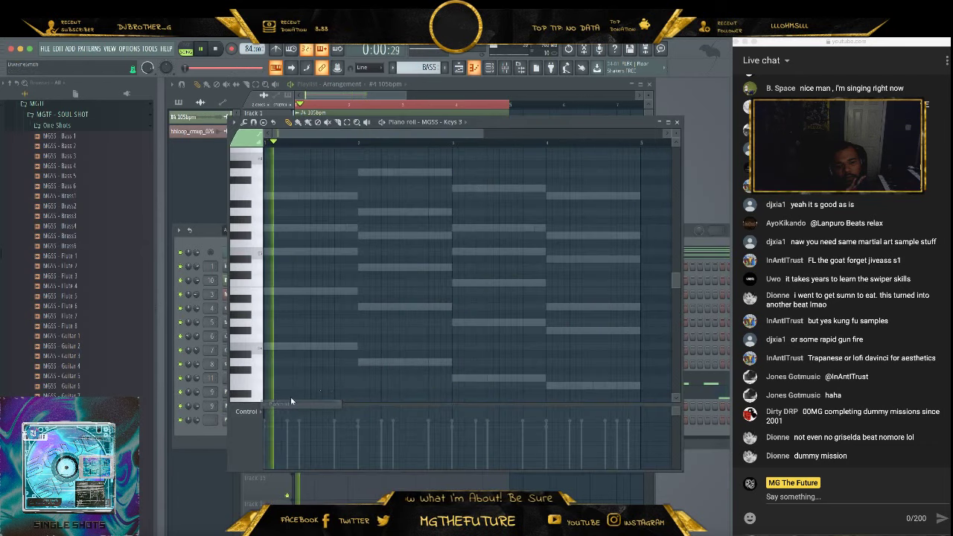
pyautogui.click(558, 195)
pyautogui.moveTo(566, 196)
pyautogui.mouseDown()
pyautogui.moveTo(587, 195)
pyautogui.moveTo(572, 194)
pyautogui.moveTo(573, 204)
pyautogui.mouseUp()
pyautogui.hotkey('ctrl', 'Down')
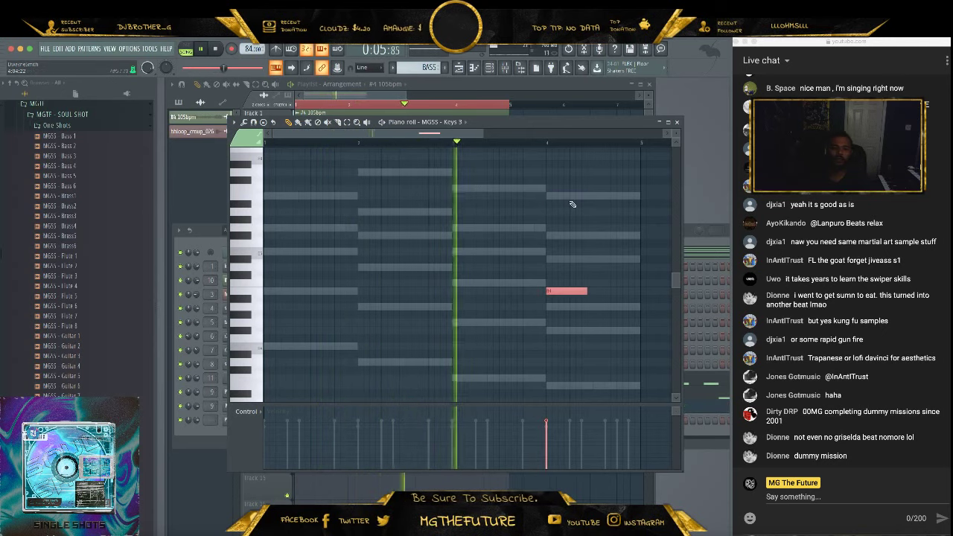
pyautogui.hotkey('ctrl', 'Up')
pyautogui.click(551, 236)
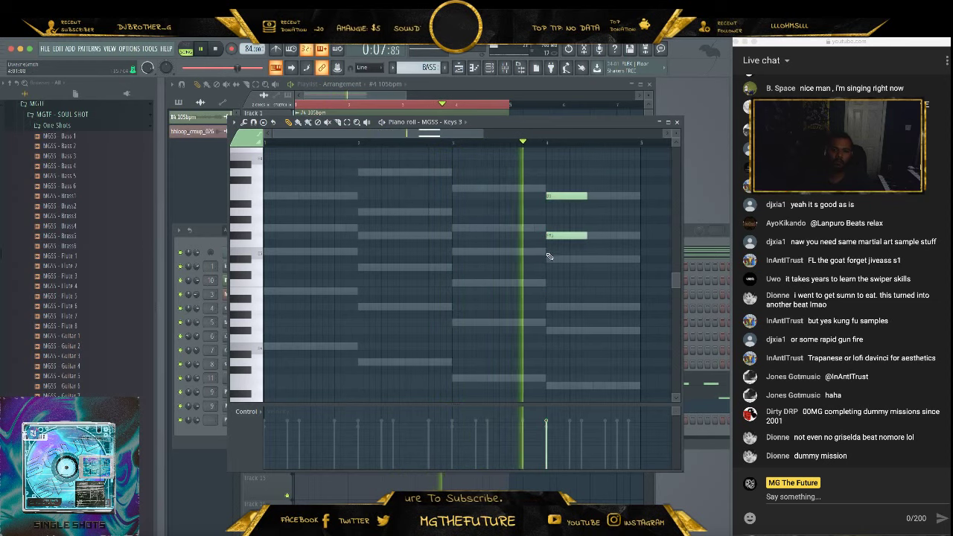
pyautogui.click(548, 258)
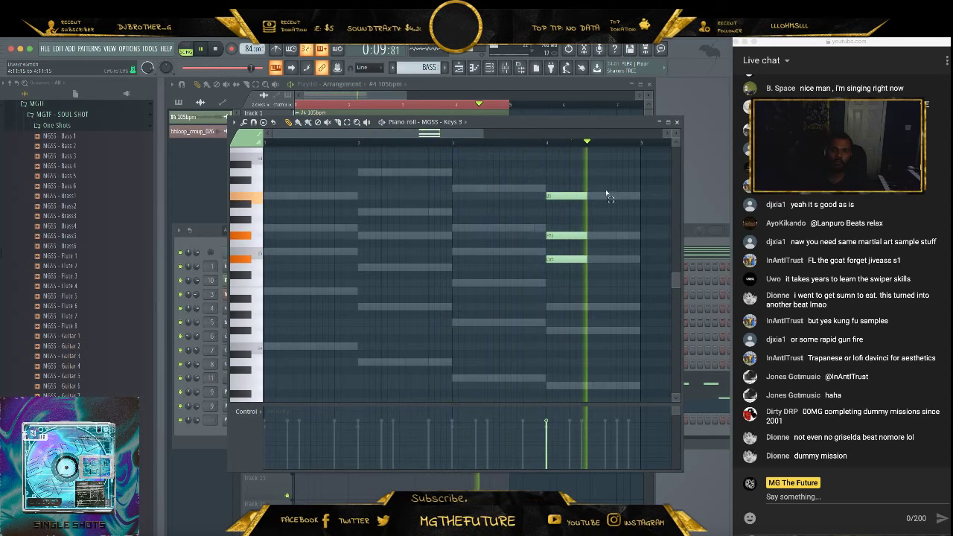
# Lengthen the three chord notes to nearly the full bar and add two lower ghost-chord notes beneath them
pyautogui.moveTo(608, 187); pyautogui.dragTo(632, 260)
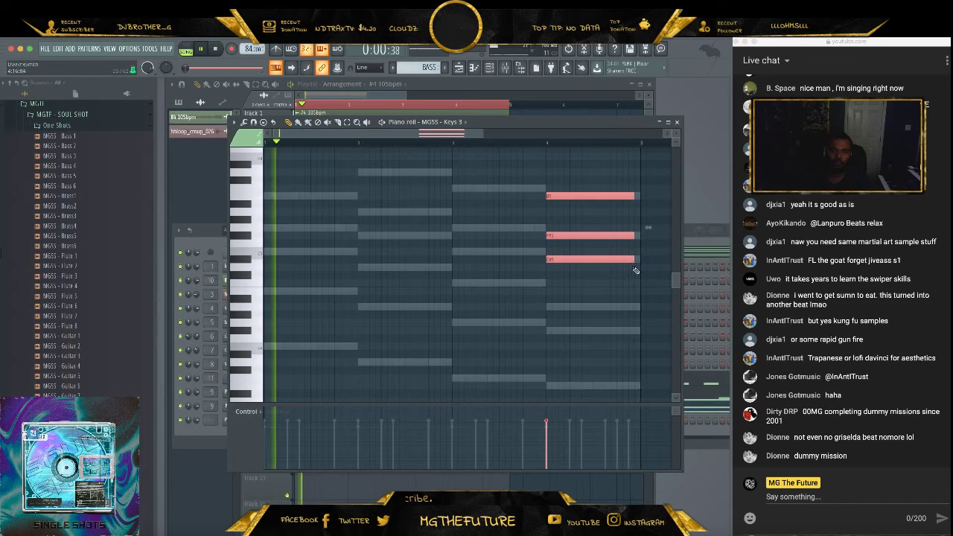
pyautogui.click(550, 306)
pyautogui.click(548, 330)
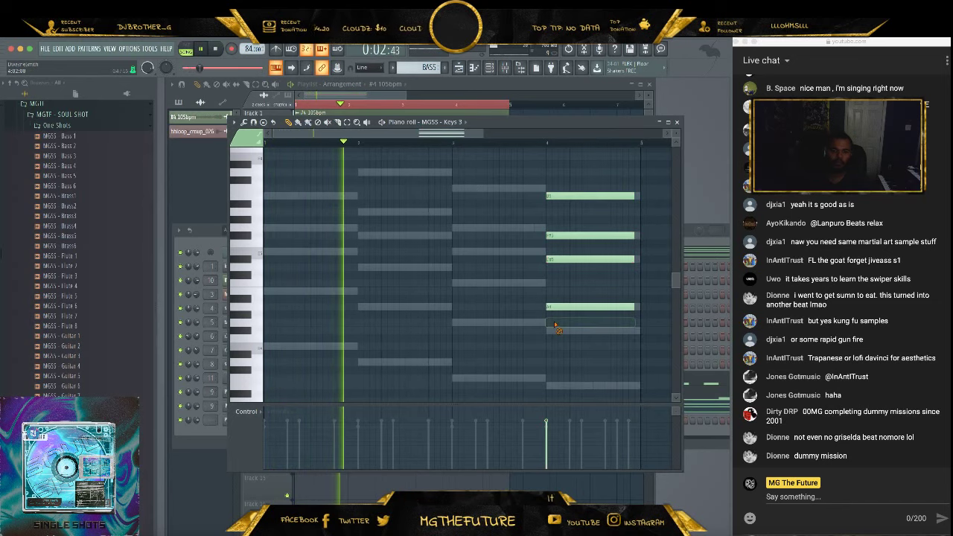
# Lower mixer track 12's volume, pan it slightly left, and route the MGSS - Keys 3 channel to track 12
pyautogui.click(678, 123)
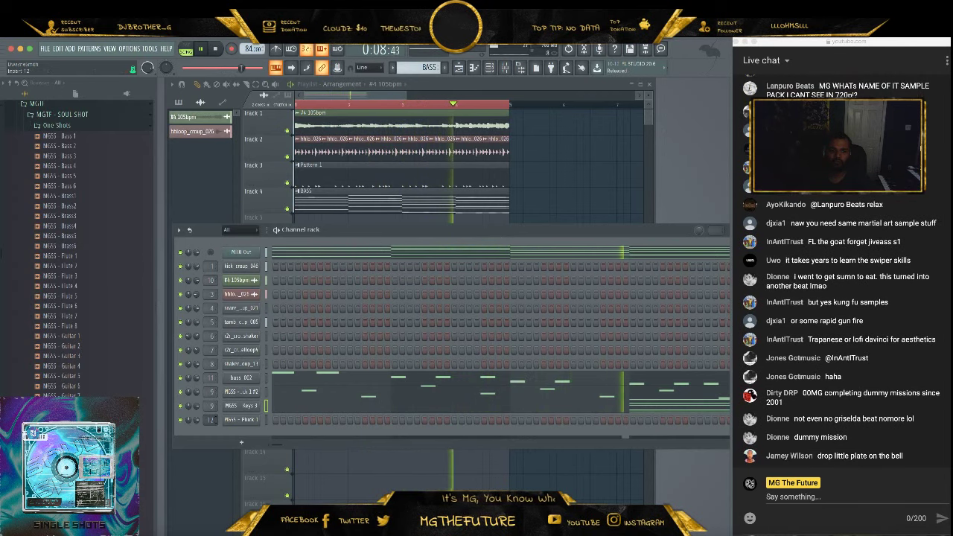
pyautogui.click(522, 71)
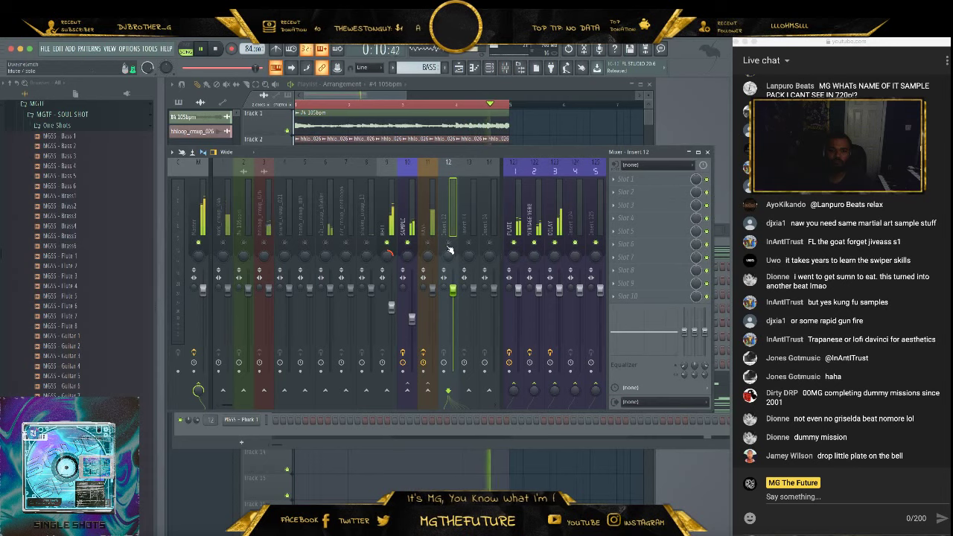
pyautogui.press('space')
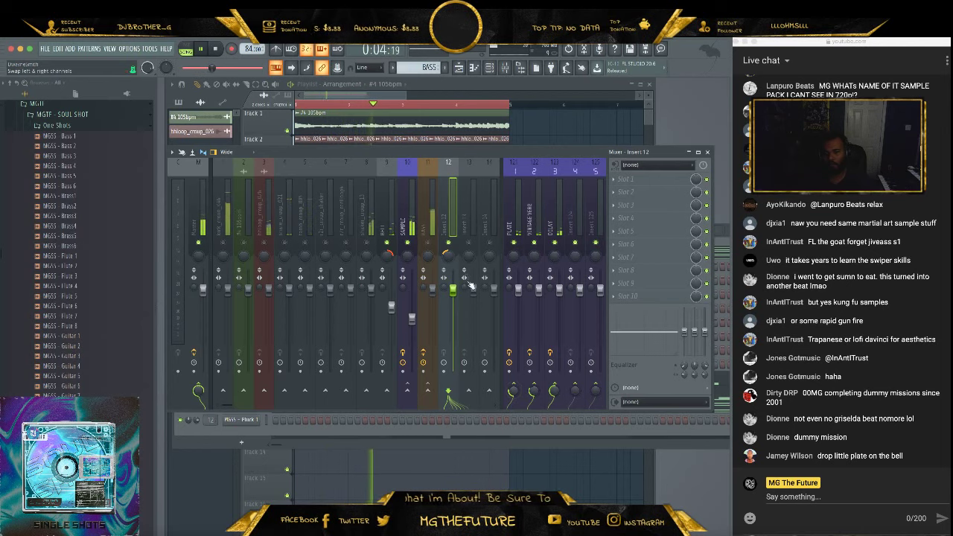
pyautogui.moveTo(453, 288); pyautogui.dragTo(452, 327)
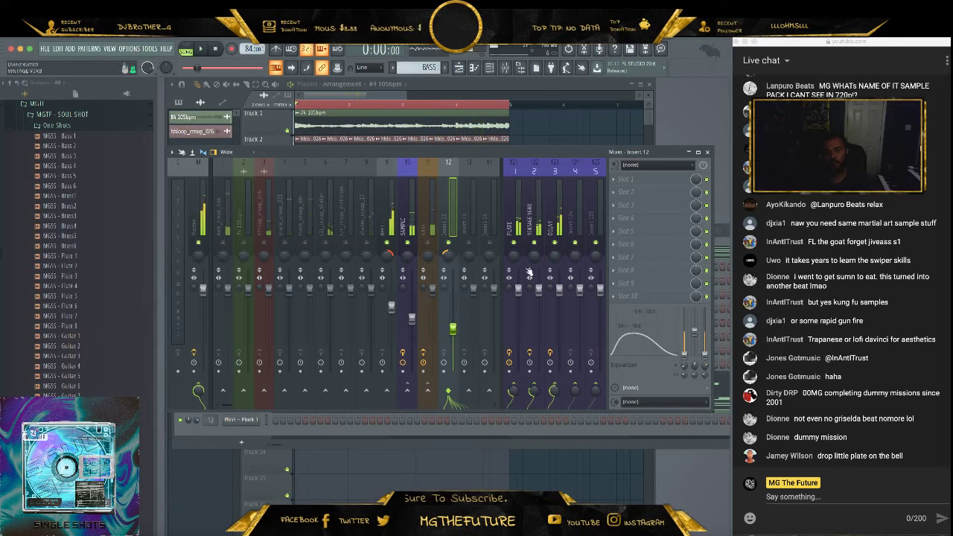
pyautogui.click(443, 432)
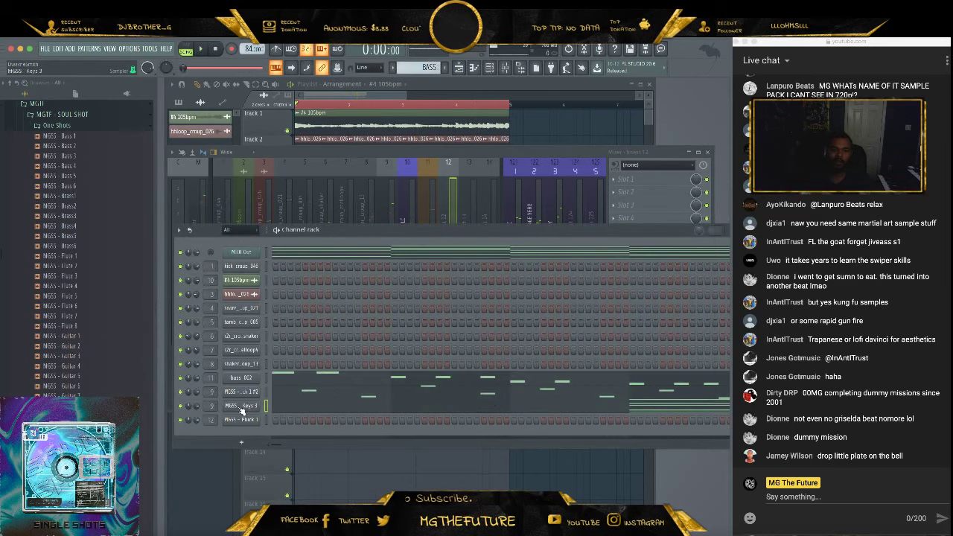
pyautogui.press('space')
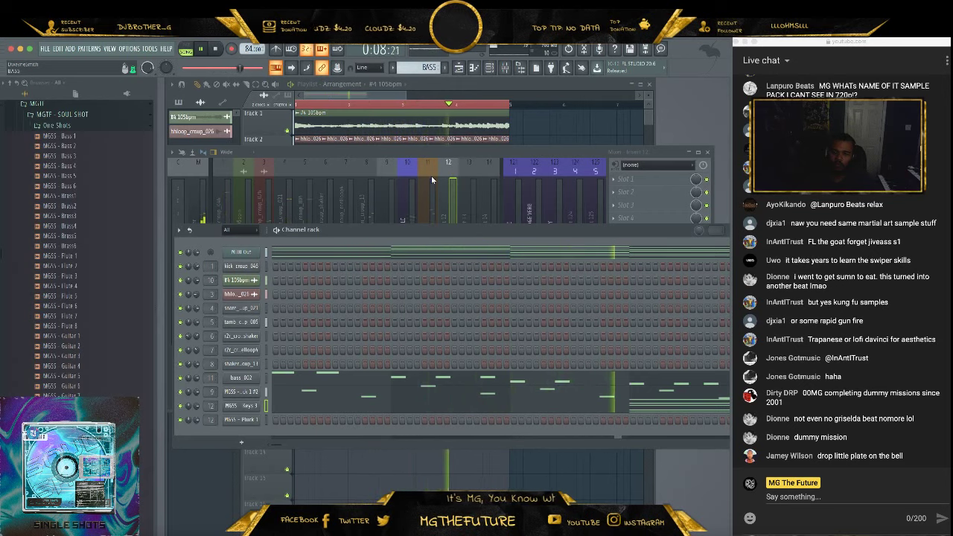
# Rebalance the mixer during playback by raising SAMPLE and lowering the BELL, hhloop and track 12 volumes
pyautogui.click(438, 219)
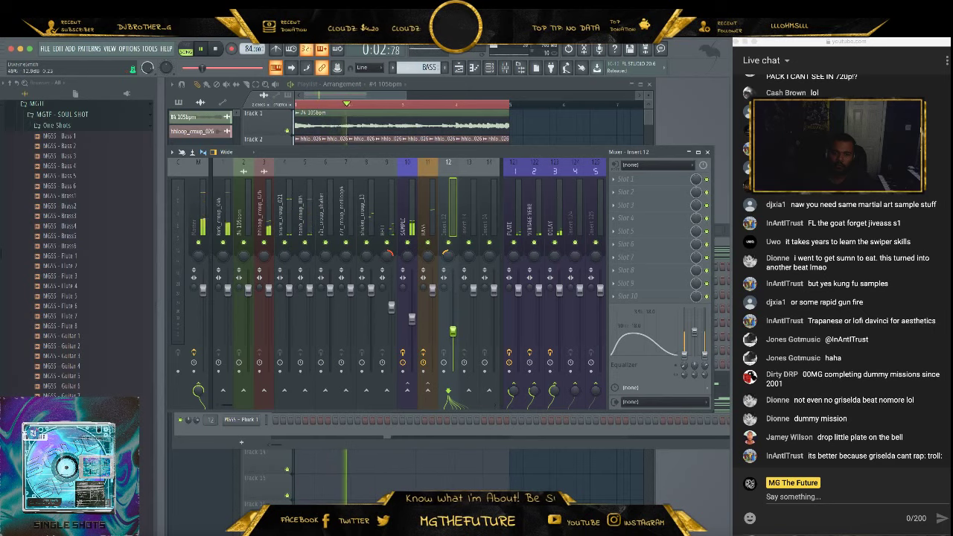
pyautogui.moveTo(391, 311); pyautogui.dragTo(412, 312)
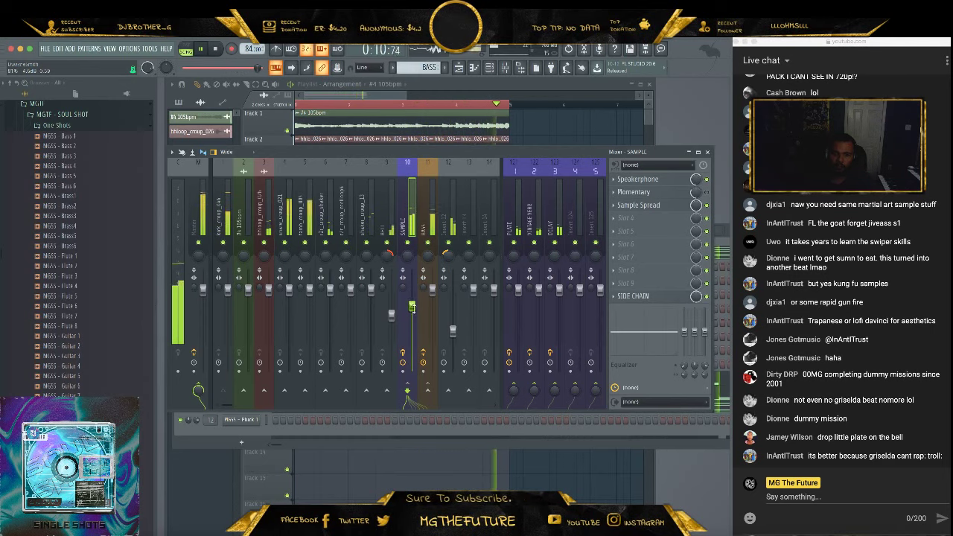
pyautogui.moveTo(453, 330); pyautogui.dragTo(452, 341)
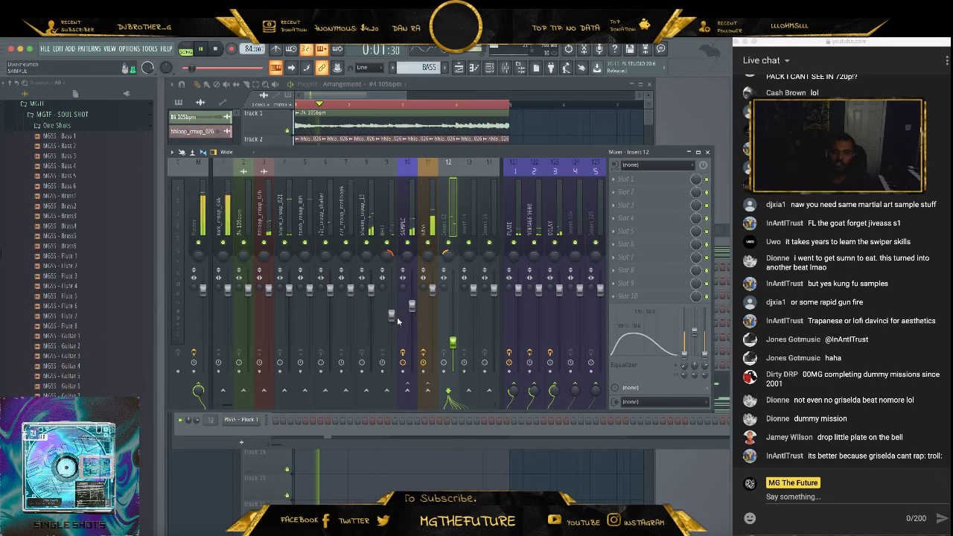
pyautogui.moveTo(391, 315); pyautogui.dragTo(392, 321)
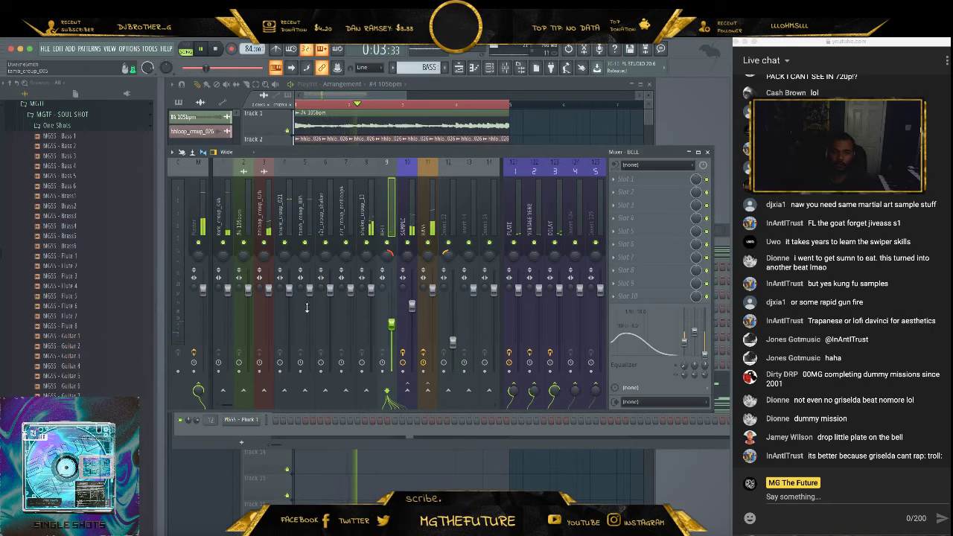
pyautogui.moveTo(268, 290); pyautogui.dragTo(269, 303)
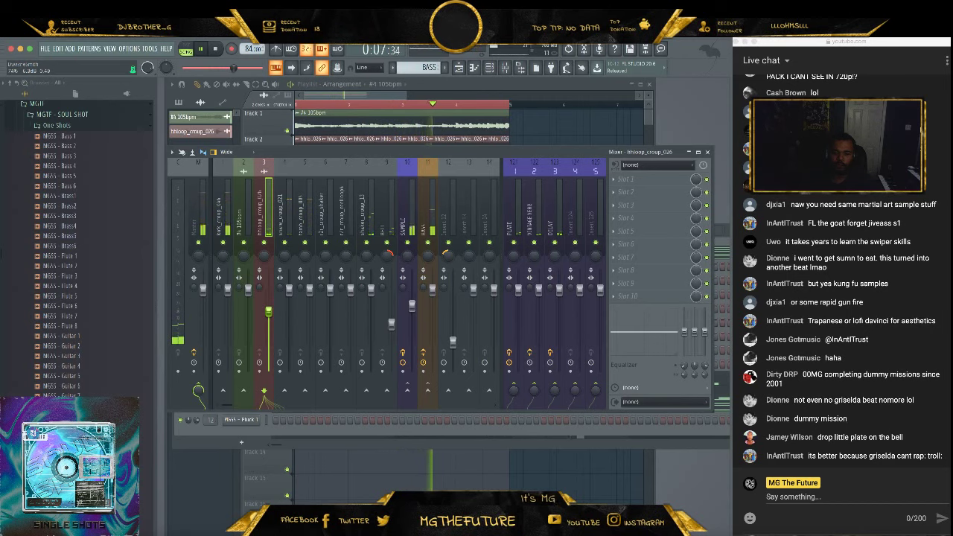
pyautogui.click(392, 323)
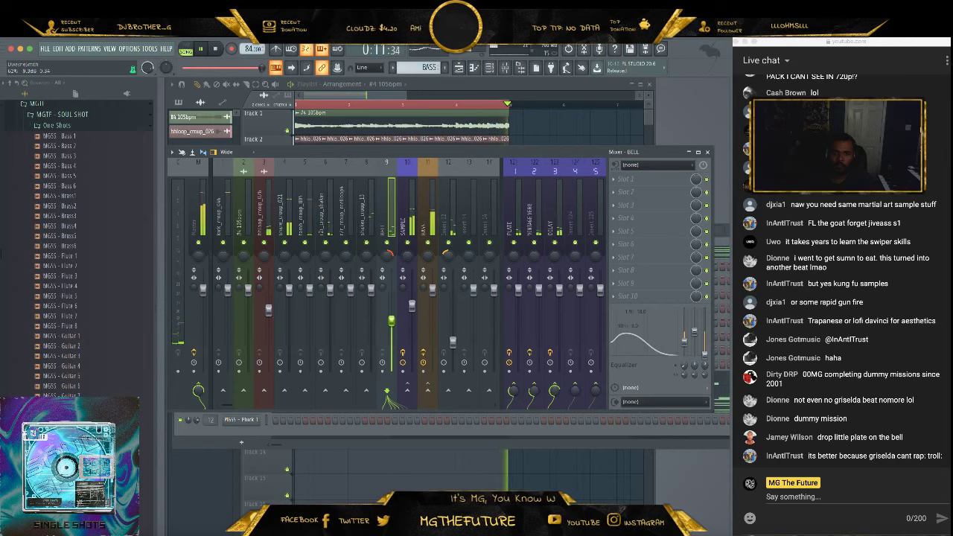
pyautogui.click(708, 152)
pyautogui.press('space')
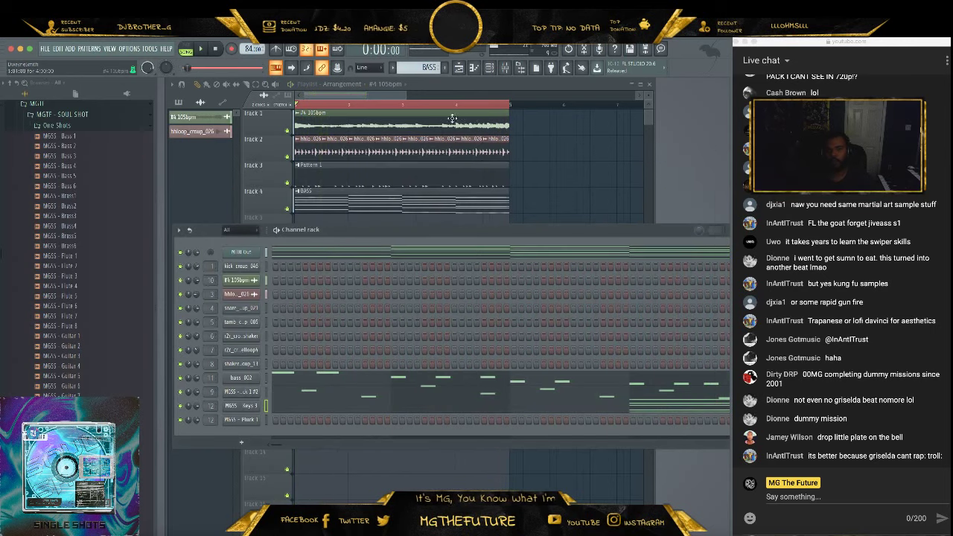
# Move the hi-hat loop, Pattern 1 and BASS clips in the playlist so they start at bar 5
pyautogui.moveTo(404, 94); pyautogui.dragTo(513, 95)
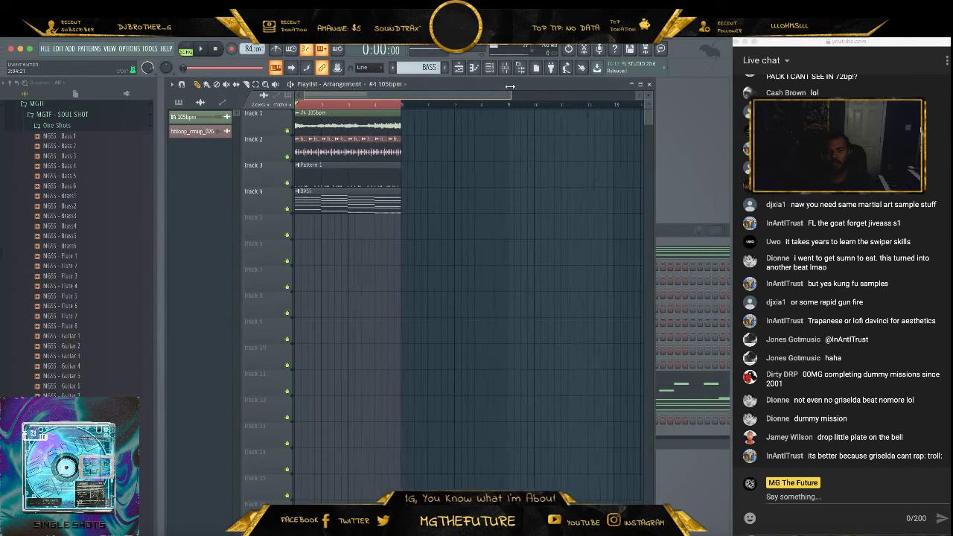
pyautogui.click(654, 227)
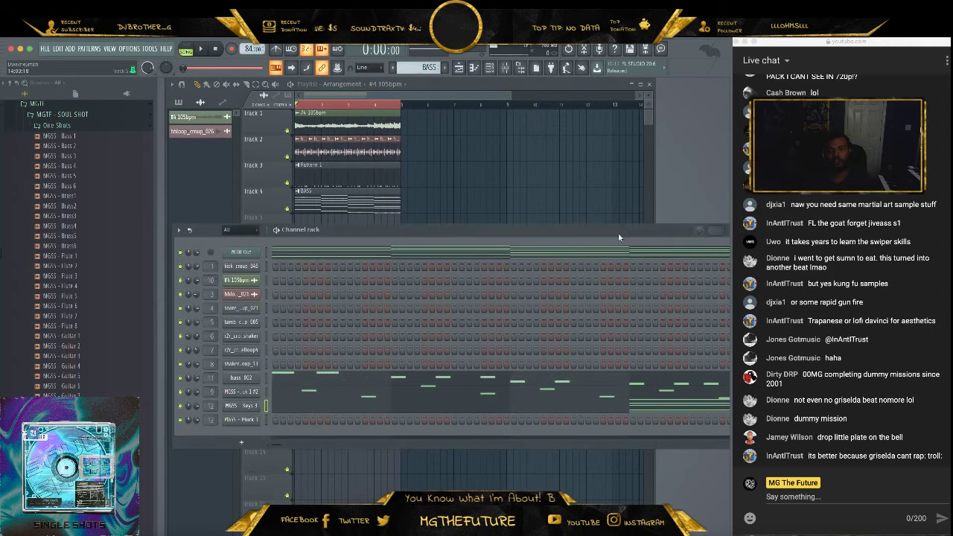
pyautogui.click(490, 70)
pyautogui.moveTo(409, 164); pyautogui.dragTo(295, 239)
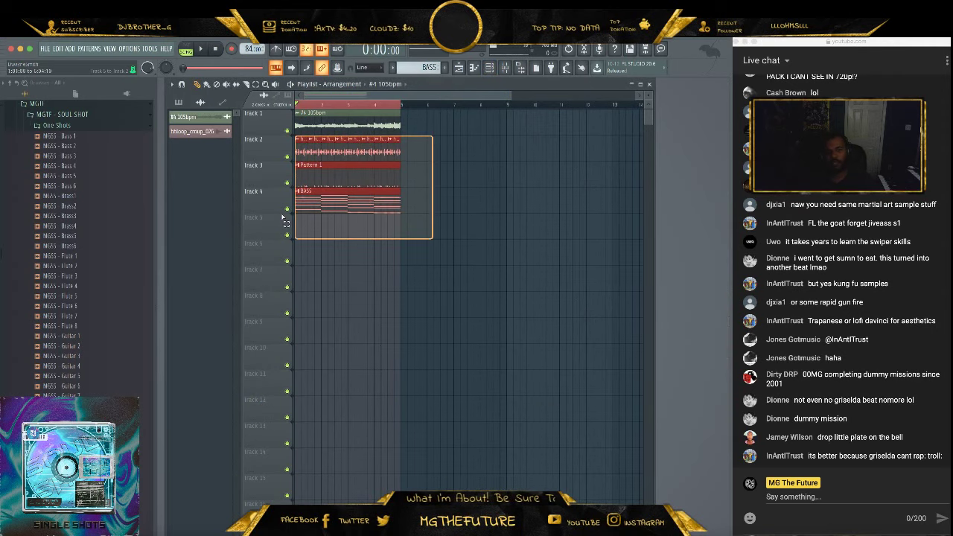
pyautogui.moveTo(367, 161); pyautogui.dragTo(456, 176)
pyautogui.click(346, 164)
# Duplicate the #4 105bpm sample clip to bar 5, clear the timeline selection and play the arrangement
pyautogui.moveTo(359, 112); pyautogui.dragTo(557, 96)
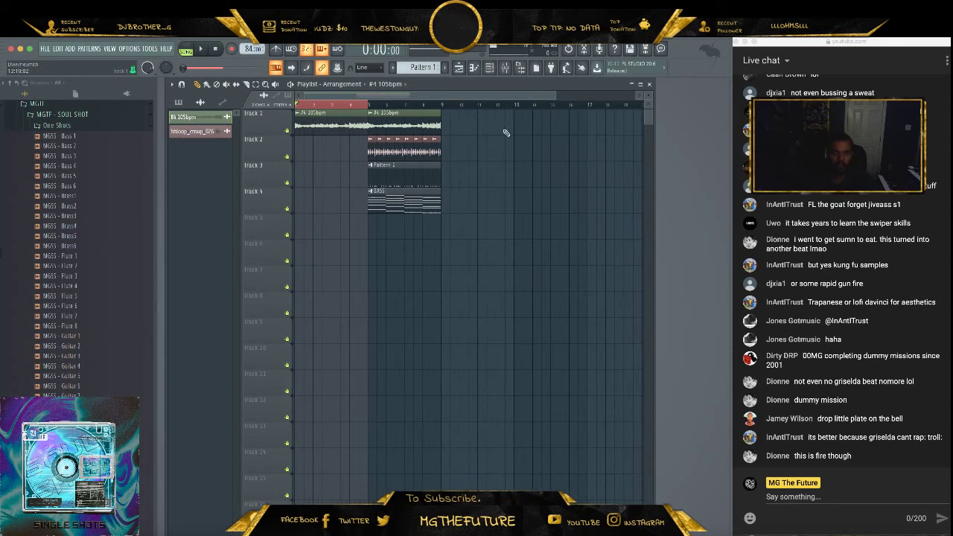
pyautogui.moveTo(493, 126); pyautogui.dragTo(362, 225)
pyautogui.click(374, 131)
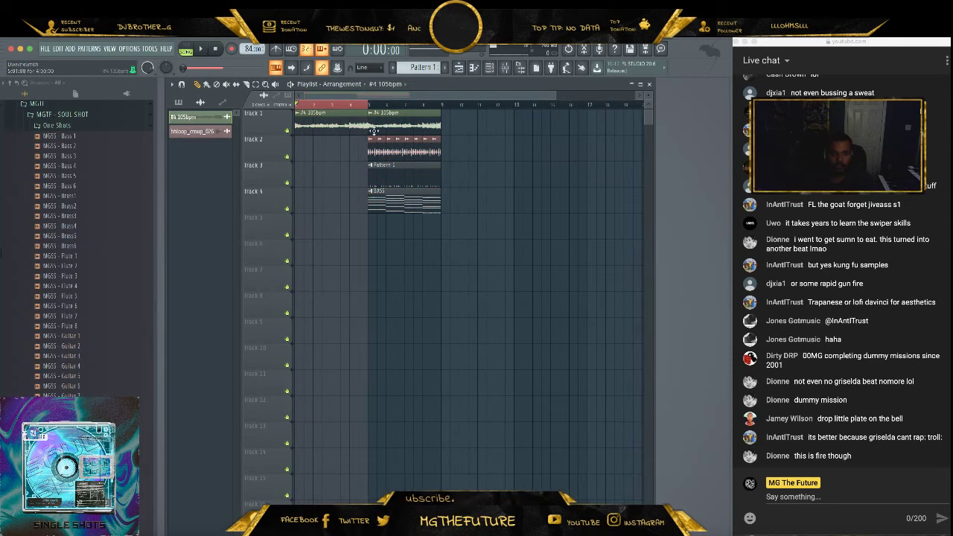
pyautogui.keyDown('ctrl'); pyautogui.click(341, 105); pyautogui.keyUp('ctrl')
pyautogui.press('space')
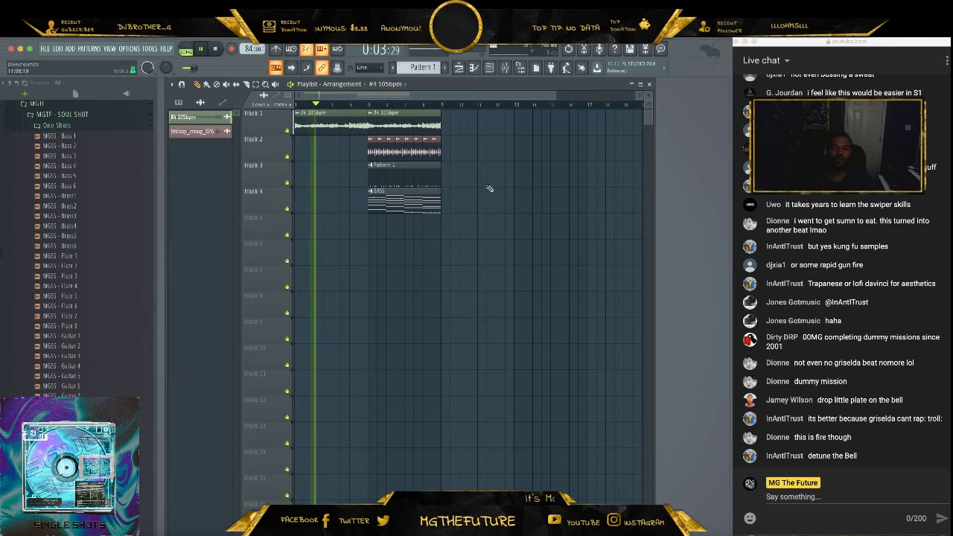
# Insert RC-20 Retro Color on the BELL mixer track, load the Vinyl 3 preset and set Wobble to 22%
pyautogui.click(505, 67)
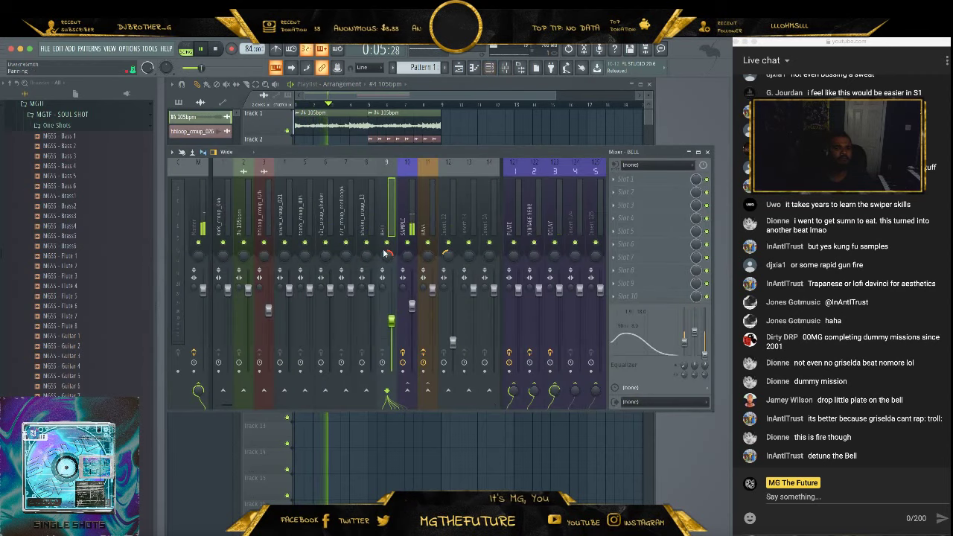
pyautogui.press('space')
pyautogui.click(611, 180)
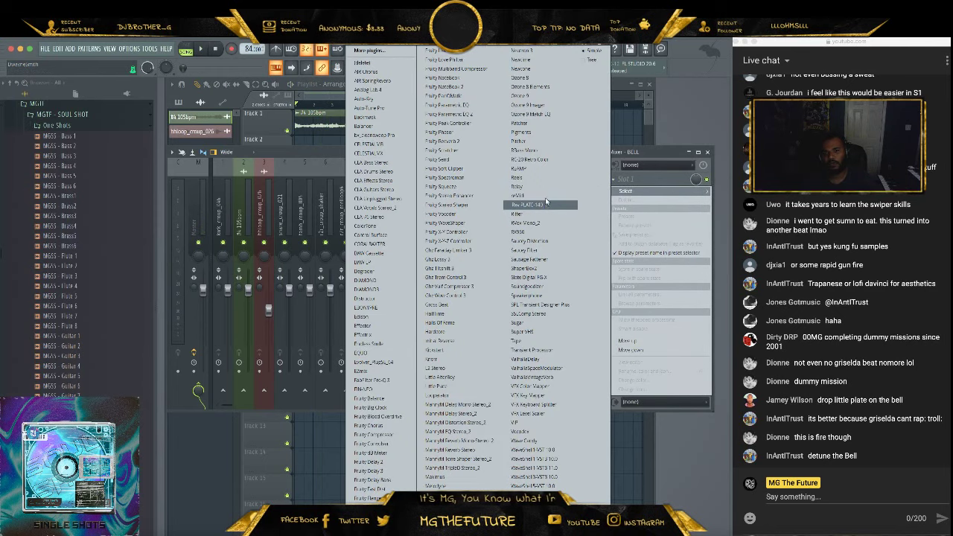
pyautogui.click(546, 161)
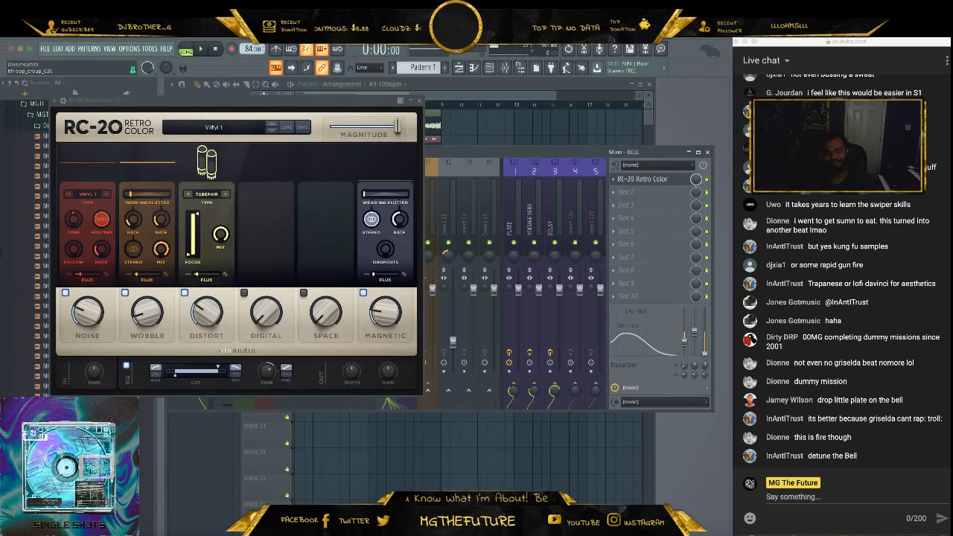
pyautogui.click(213, 128)
pyautogui.scroll(-2, 182, 213)
pyautogui.click(140, 265)
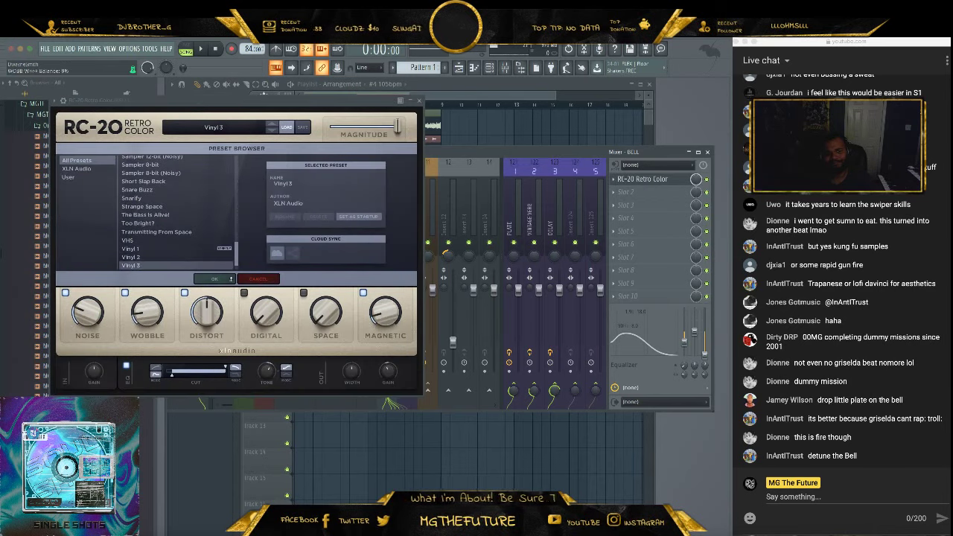
pyautogui.click(216, 280)
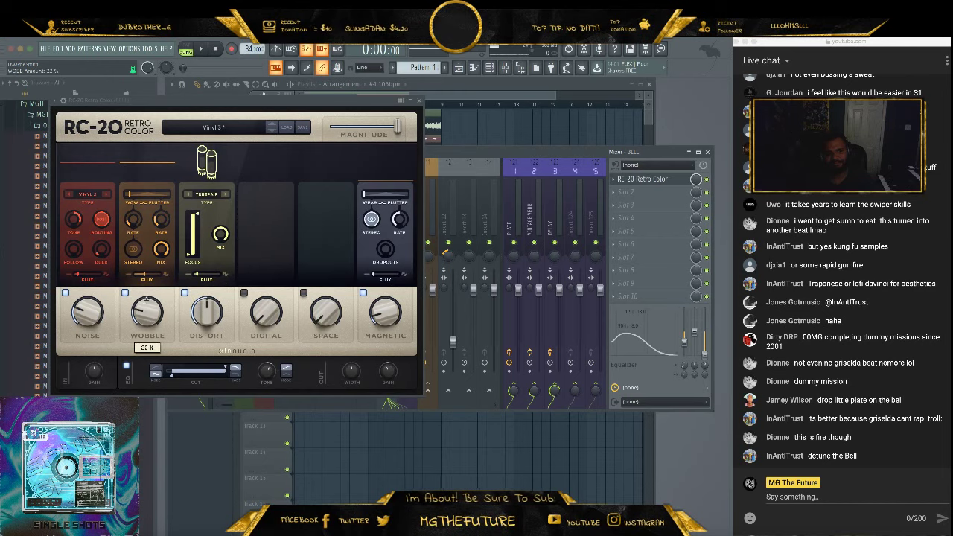
pyautogui.click(420, 101)
pyautogui.click(708, 152)
# Place the This Beat Is Fire vocal sample from the #MGTHEFUTURE KITS folder on playlist track 5 at bar 4
pyautogui.scroll(8, 117, 265)
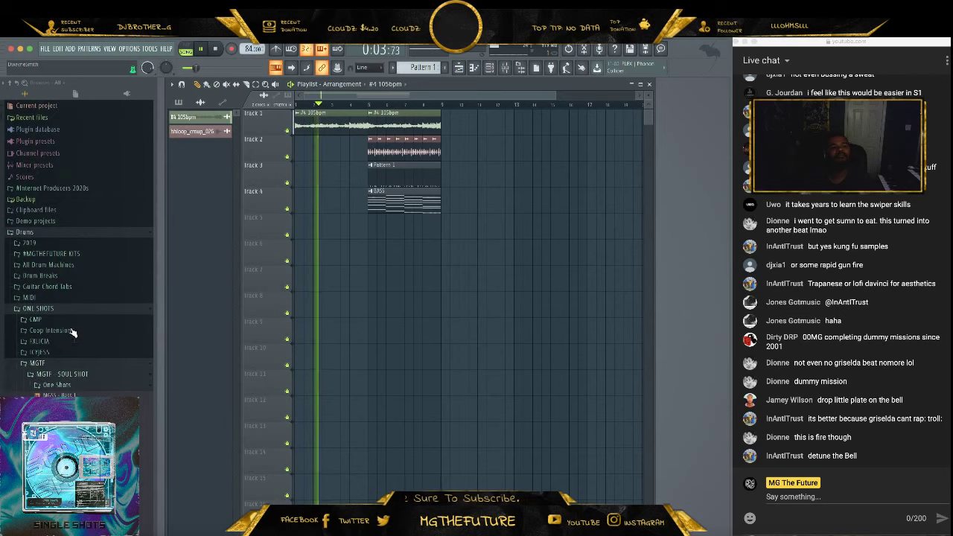
pyautogui.click(72, 363)
pyautogui.click(73, 310)
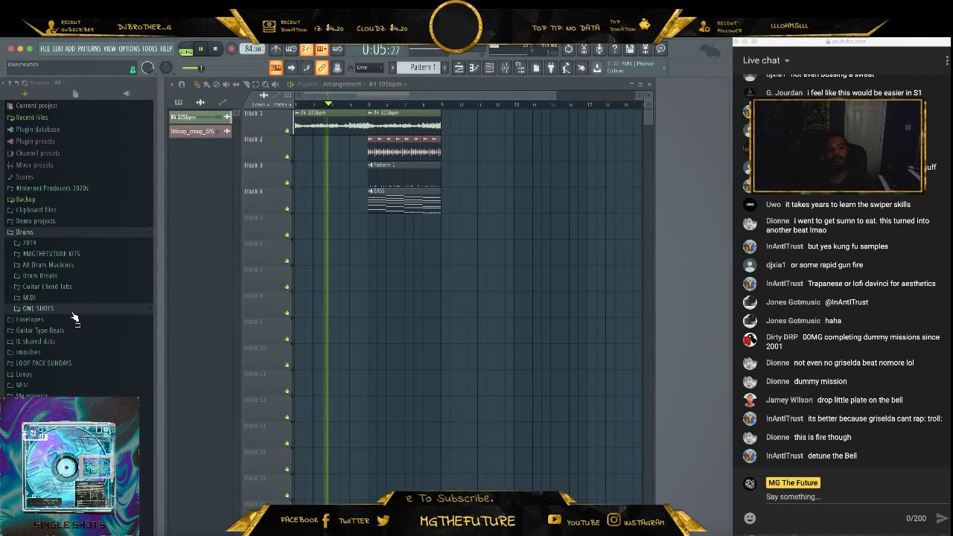
pyautogui.click(72, 257)
pyautogui.moveTo(89, 441); pyautogui.dragTo(358, 230)
pyautogui.moveTo(555, 93); pyautogui.dragTo(384, 98)
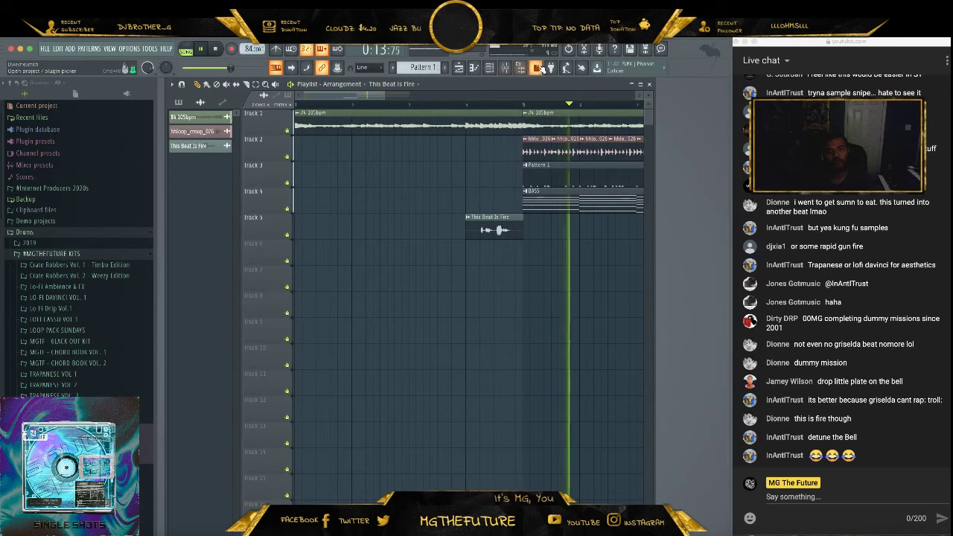
# Lower the high cut frequency of RC-20 Retro Color on the BELL mixer track during playback
pyautogui.press('F9')
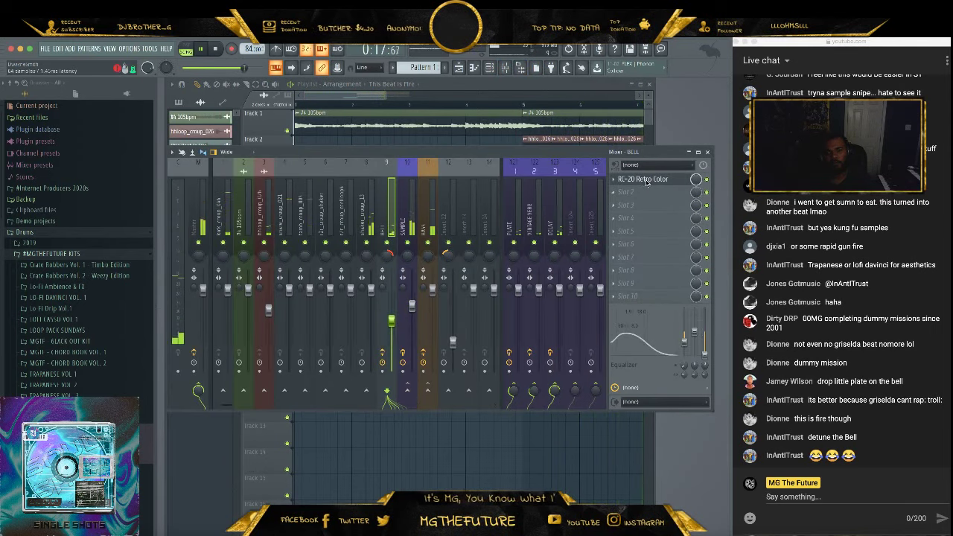
pyautogui.click(642, 179)
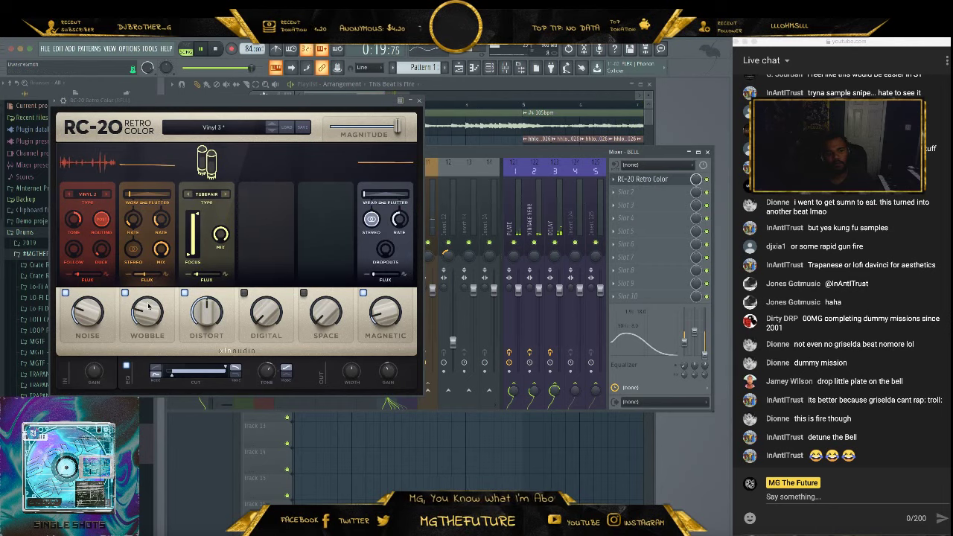
pyautogui.moveTo(226, 370); pyautogui.dragTo(204, 368)
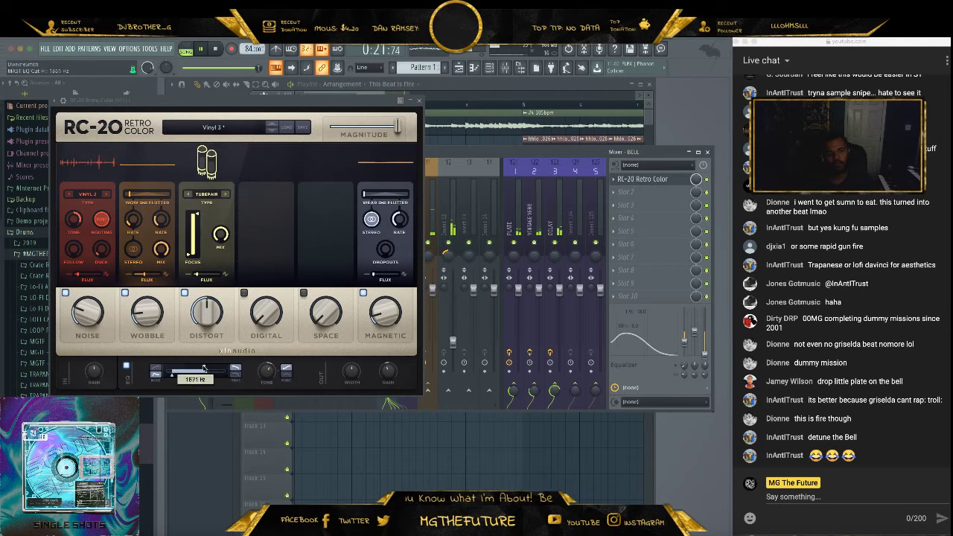
pyautogui.click(419, 101)
# Copy RC-20 Retro Color with its settings from BELL to mixer track 12 and to the SAMPLE track
pyautogui.click(614, 180)
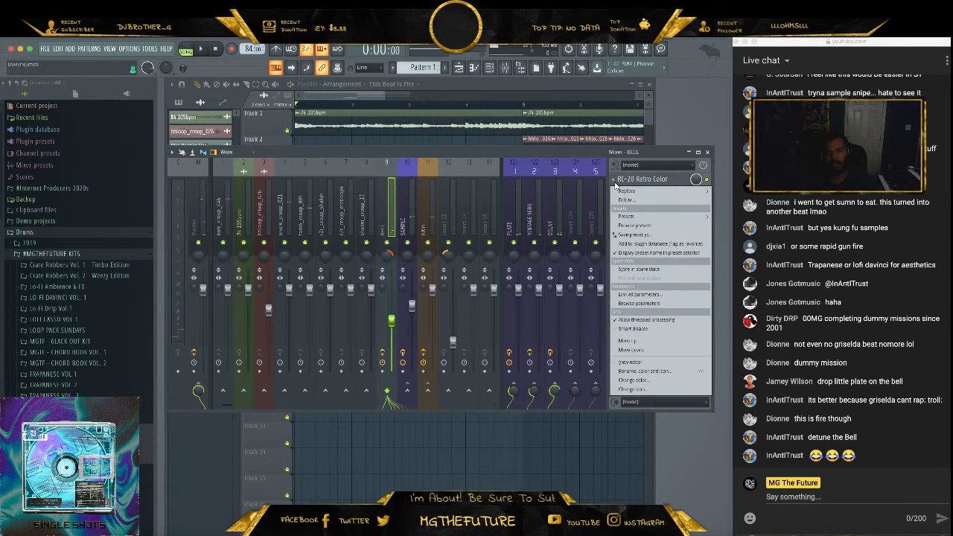
pyautogui.moveTo(627, 233); pyautogui.dragTo(447, 225)
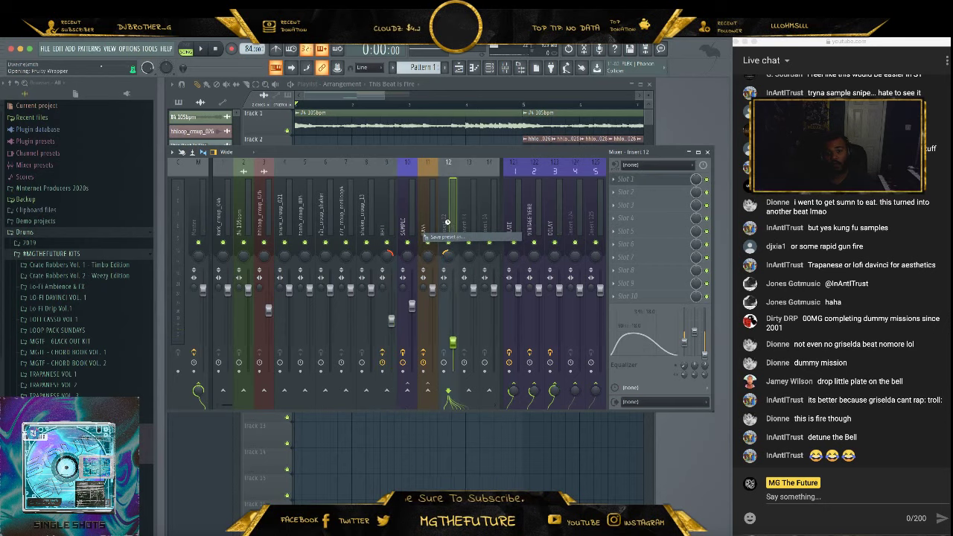
pyautogui.press('space')
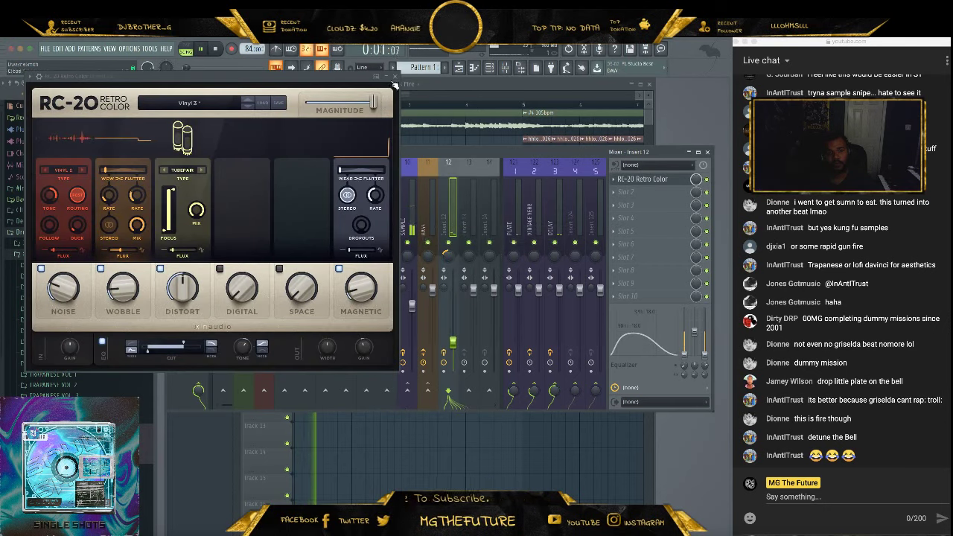
pyautogui.click(621, 179)
pyautogui.moveTo(640, 225)
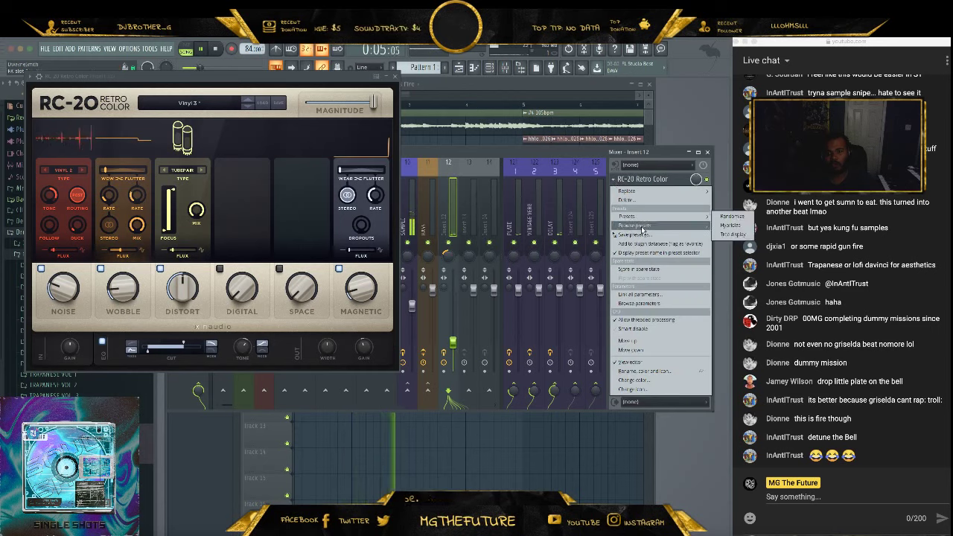
pyautogui.moveTo(637, 234); pyautogui.dragTo(410, 228)
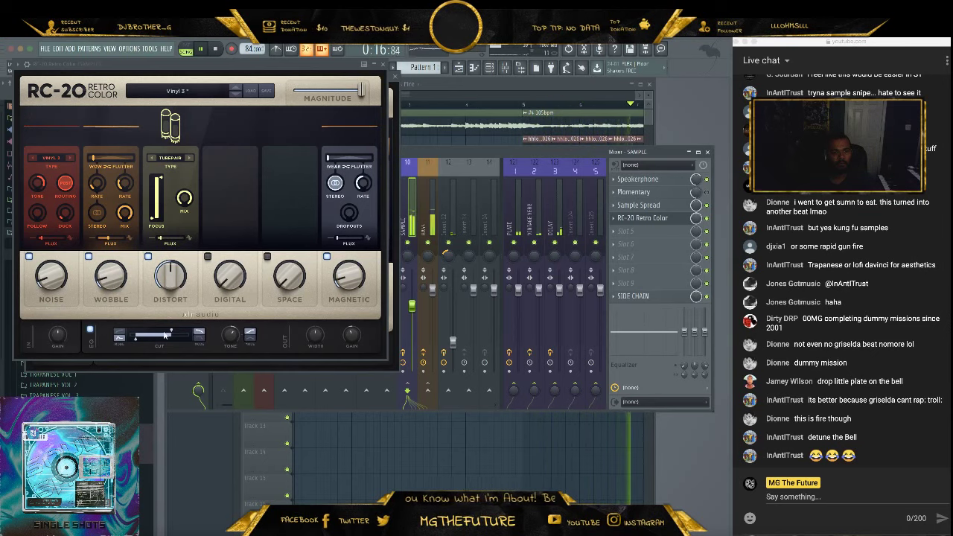
# Raise the high cut of RC-20 Retro Color on the SAMPLE track to about 6439 Hz and open the copy on mixer track 12
pyautogui.moveTo(165, 335); pyautogui.dragTo(175, 333)
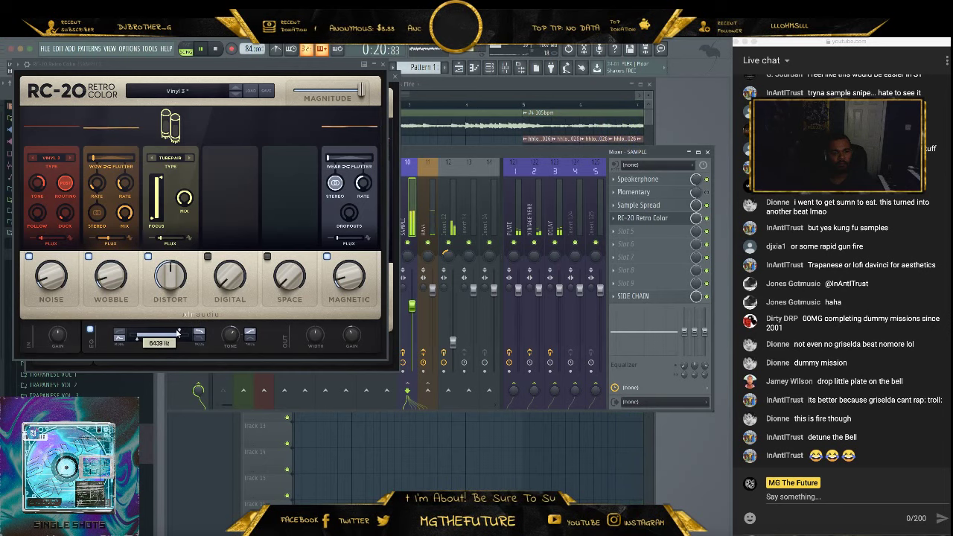
pyautogui.click(384, 67)
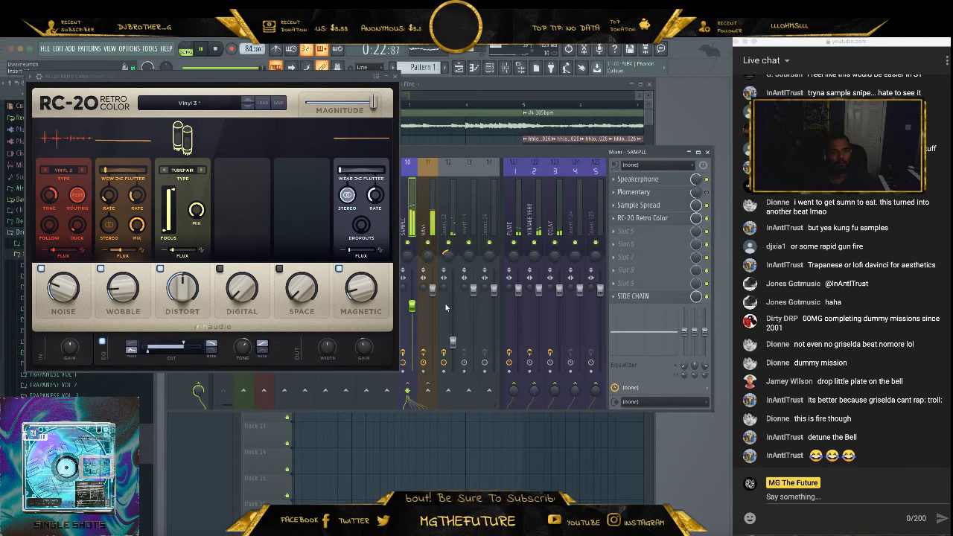
pyautogui.click(430, 163)
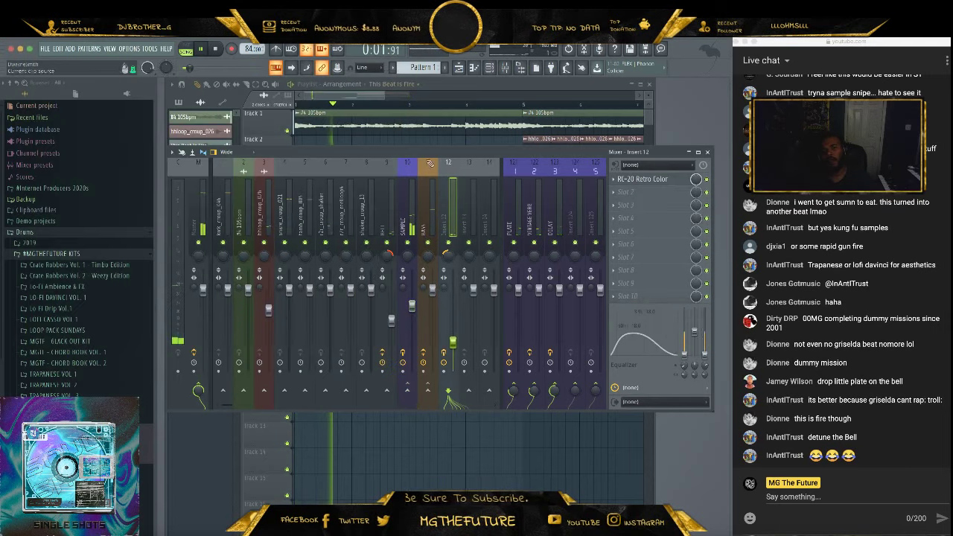
pyautogui.click(618, 181)
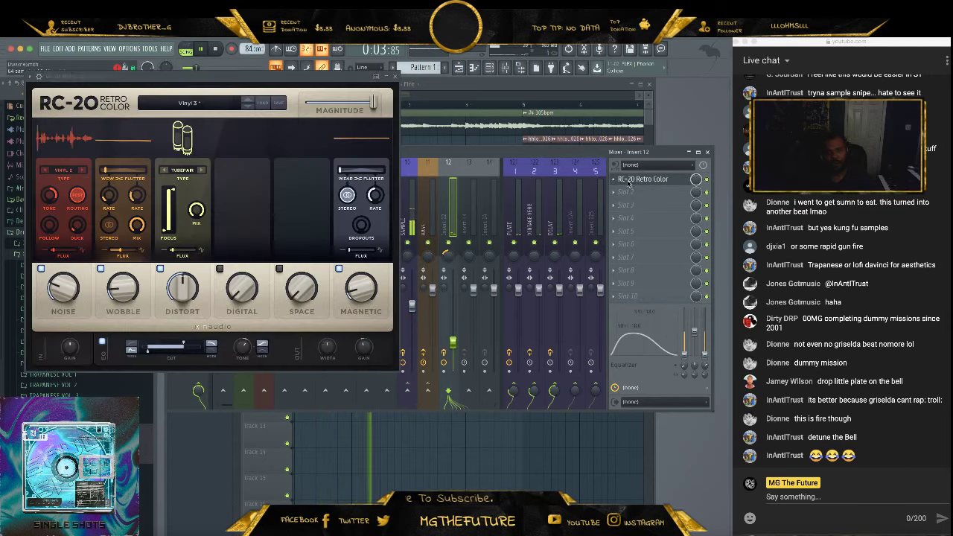
pyautogui.moveTo(128, 296)
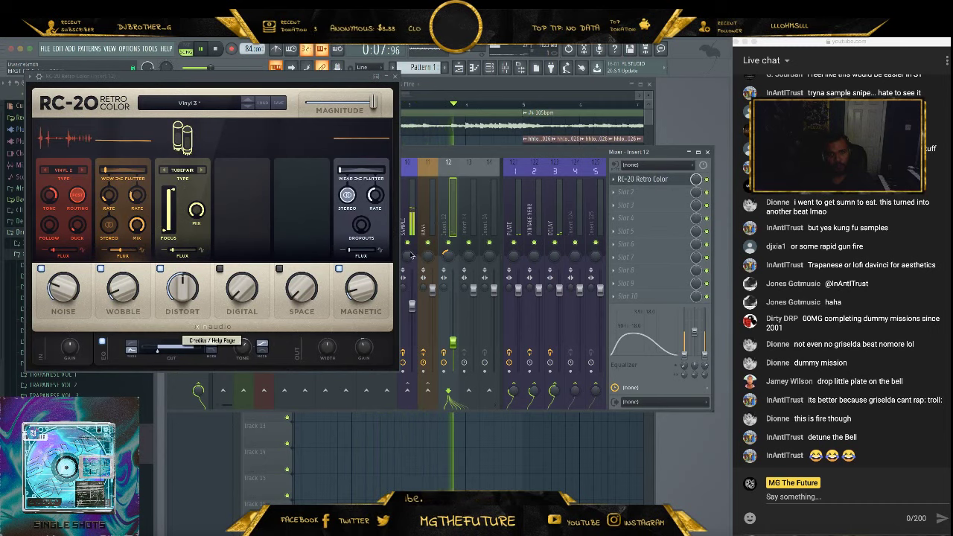
# Close RC-20 Retro Color and play back the drop from around bar 6 with the whole arrangement in view
pyautogui.click(587, 106)
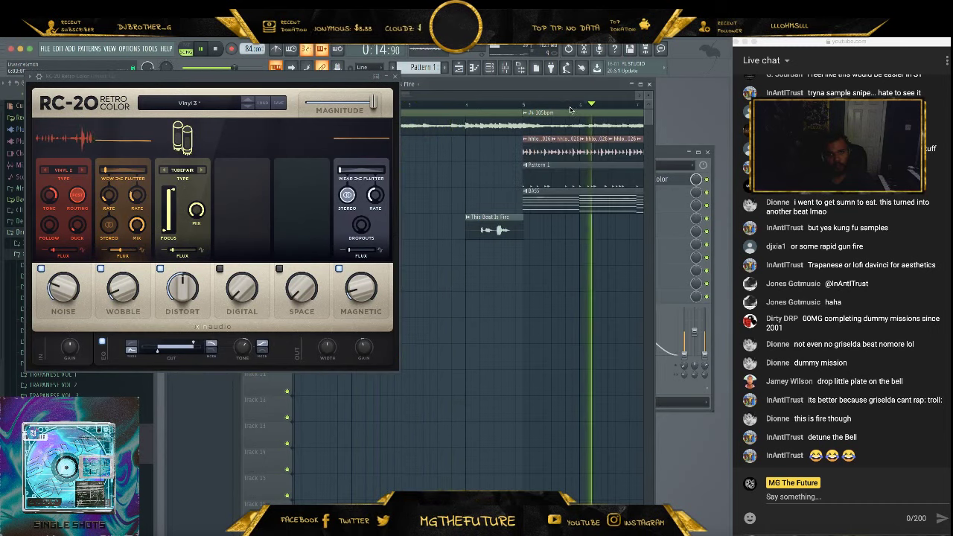
pyautogui.click(395, 76)
pyautogui.moveTo(388, 95); pyautogui.dragTo(544, 96)
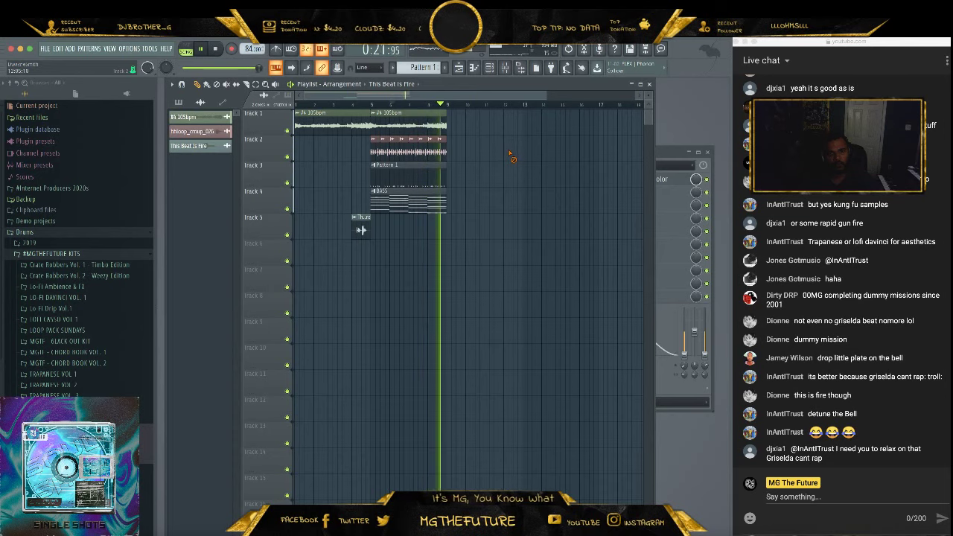
pyautogui.press('space')
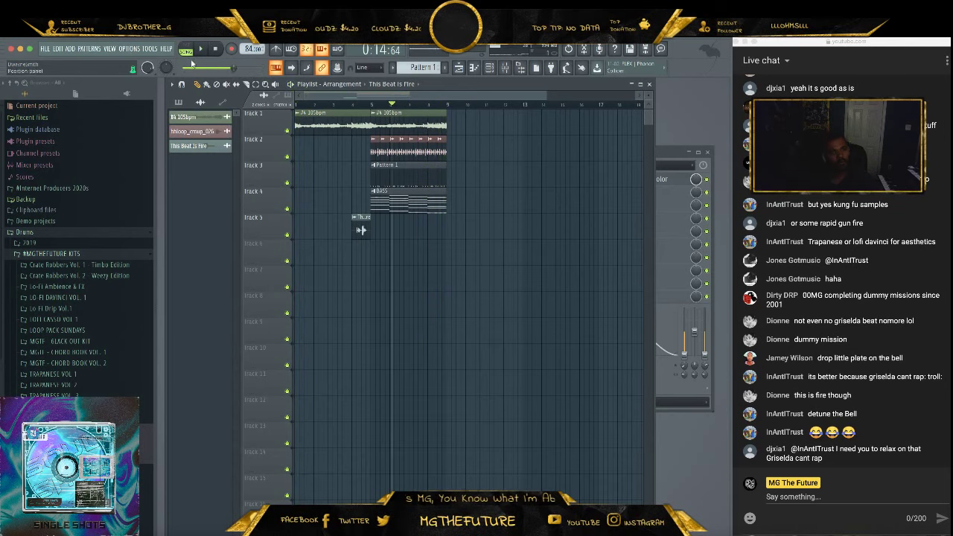
pyautogui.press('space')
# Shift the This Beat Is Fire clip on track 5 three steps later within bar 4 and play the transition into the drop
pyautogui.click(346, 104)
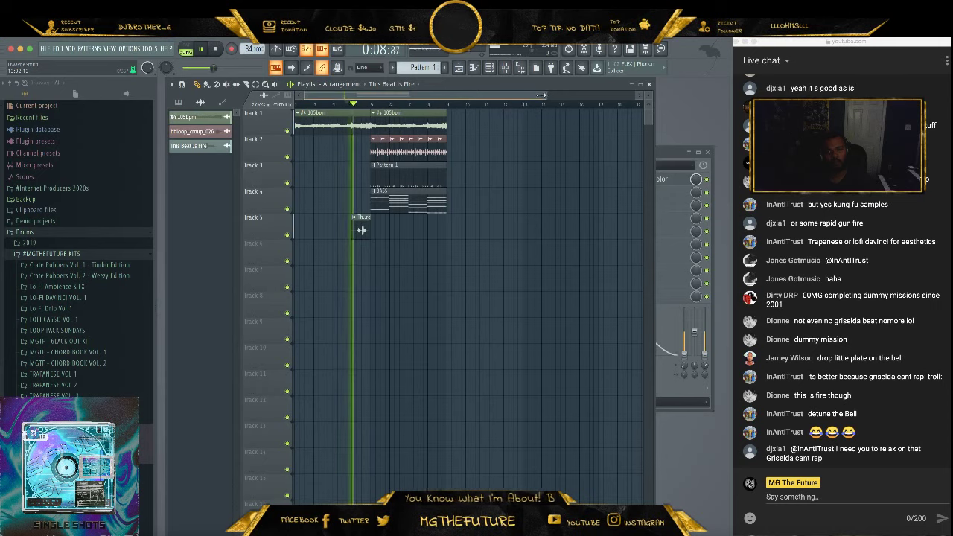
pyautogui.moveTo(541, 95); pyautogui.dragTo(368, 98)
pyautogui.press('space')
pyautogui.moveTo(446, 217); pyautogui.dragTo(467, 219)
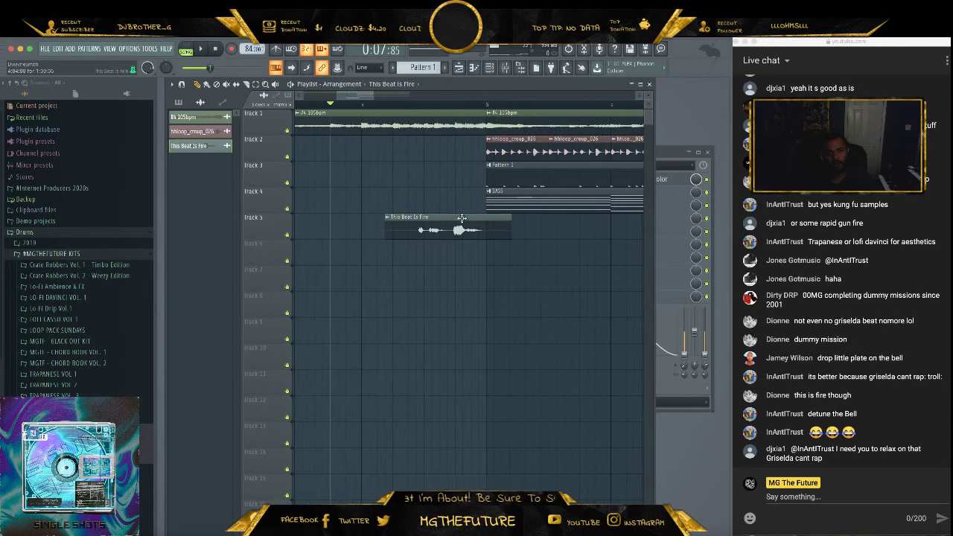
pyautogui.press('space')
pyautogui.moveTo(373, 95); pyautogui.dragTo(435, 94)
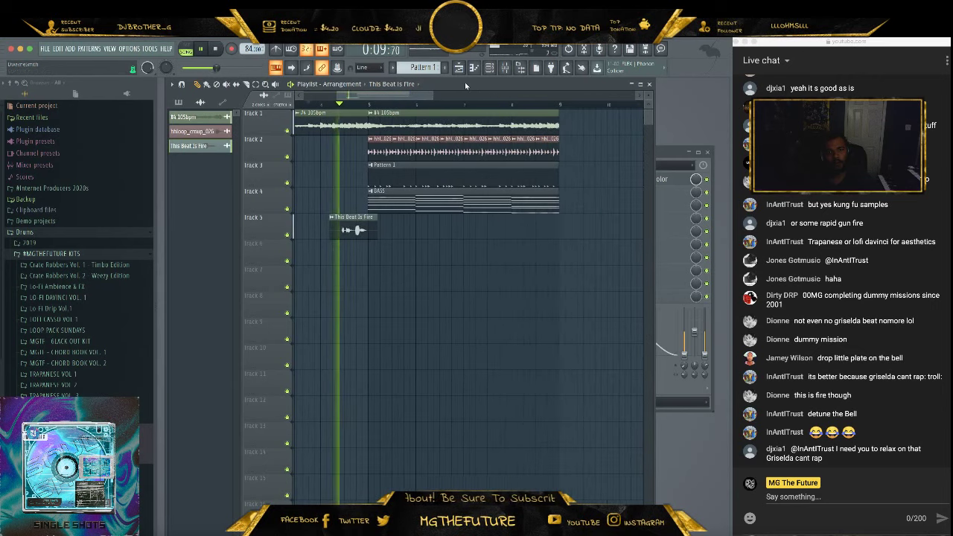
# Enable Reverse polarity, Fade stereo and Swap stereo in the sampler settings of the This Beat Is Fire channel
pyautogui.press('F6')
pyautogui.press('space')
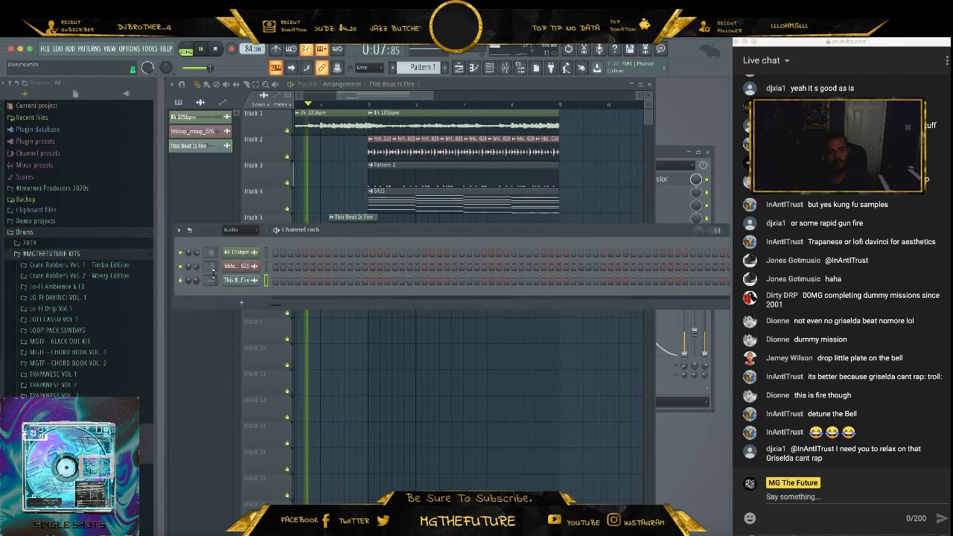
pyautogui.click(238, 281)
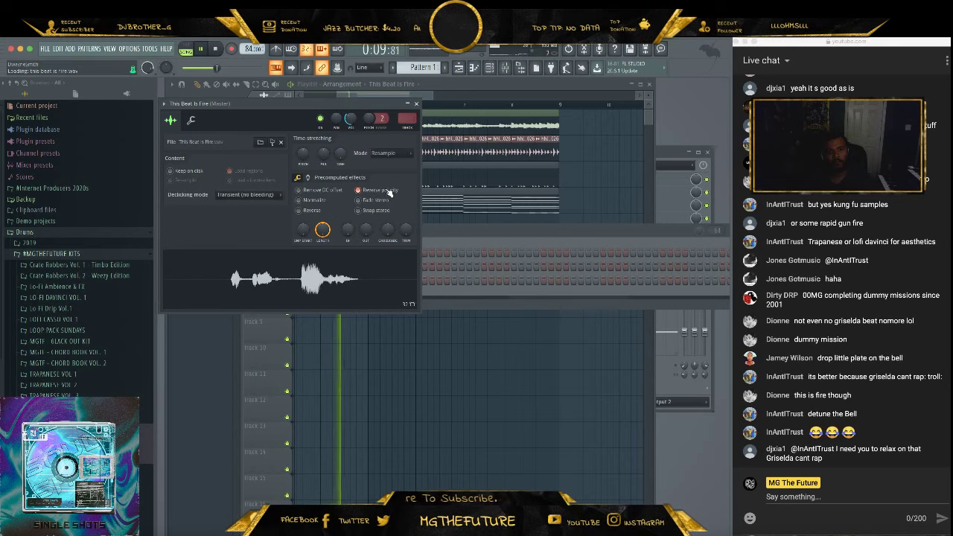
pyautogui.click(376, 210)
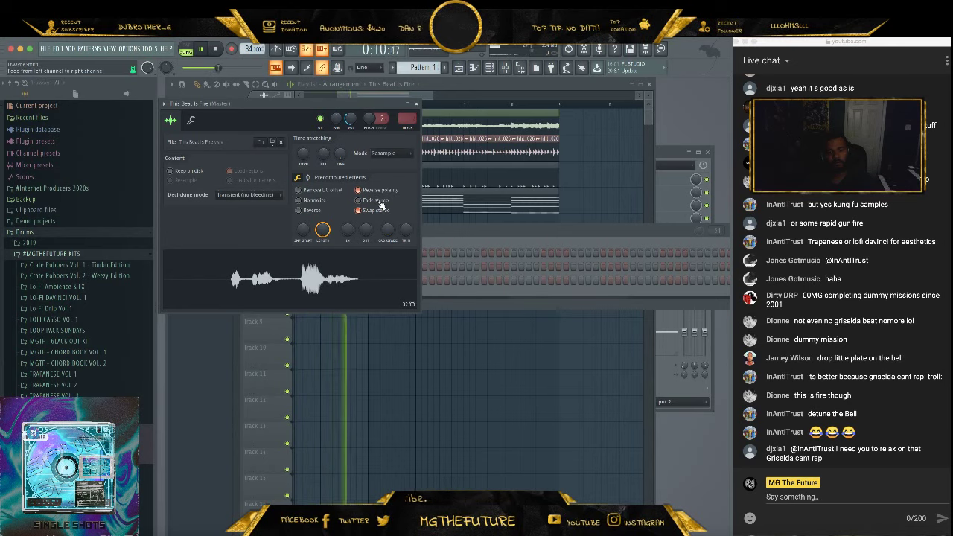
pyautogui.click(380, 203)
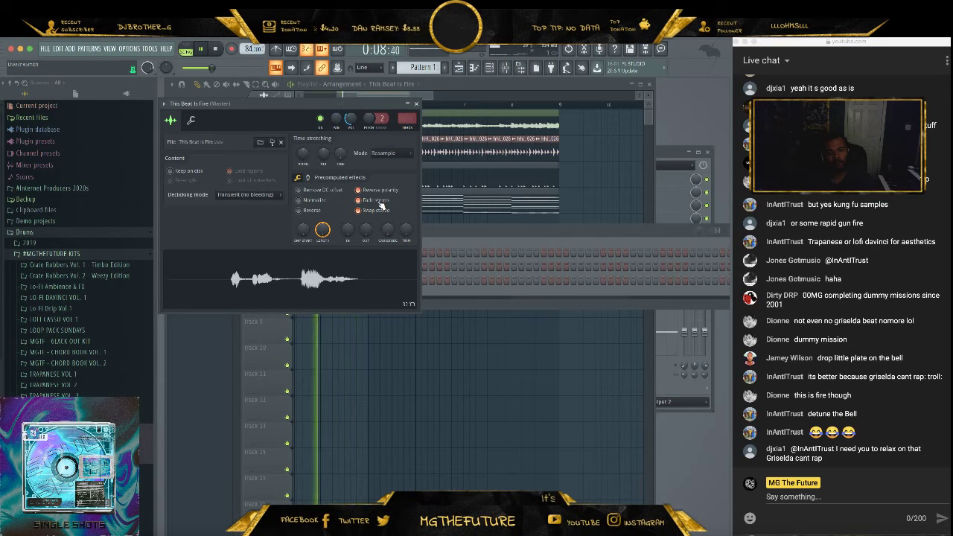
pyautogui.click(417, 104)
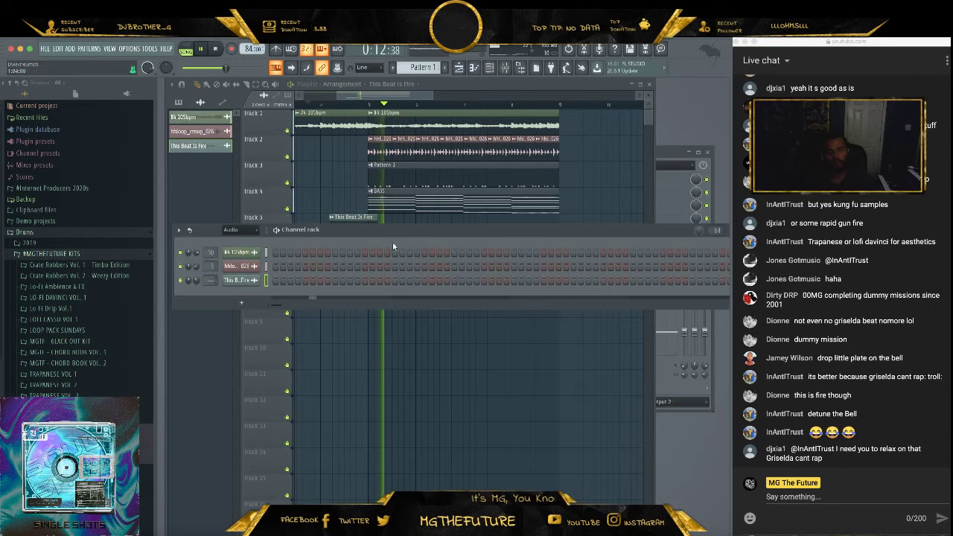
# Duplicate the four-bar drop clips on tracks 1 to 4, and duplicate the resulting block once more after bar 13
pyautogui.click(583, 195)
pyautogui.moveTo(432, 96); pyautogui.dragTo(541, 98)
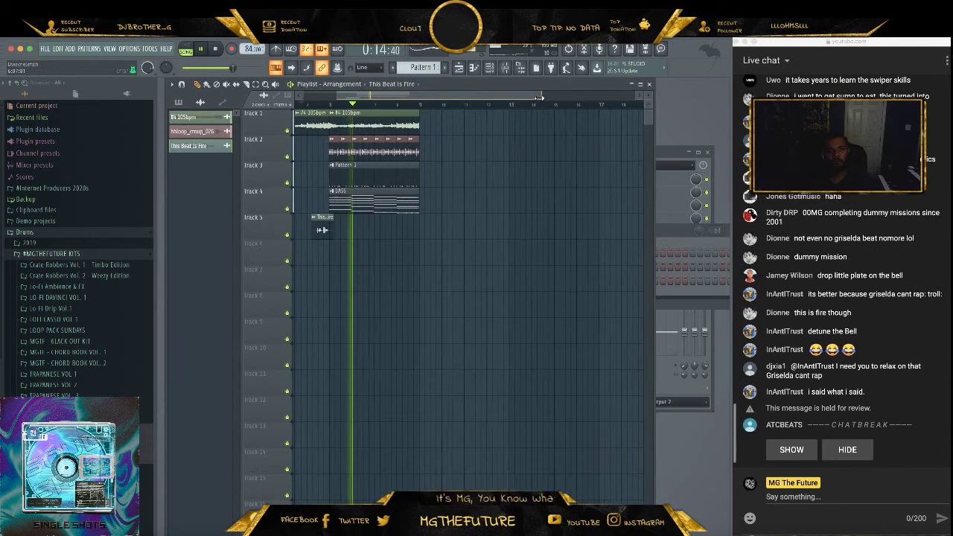
pyautogui.click(368, 191)
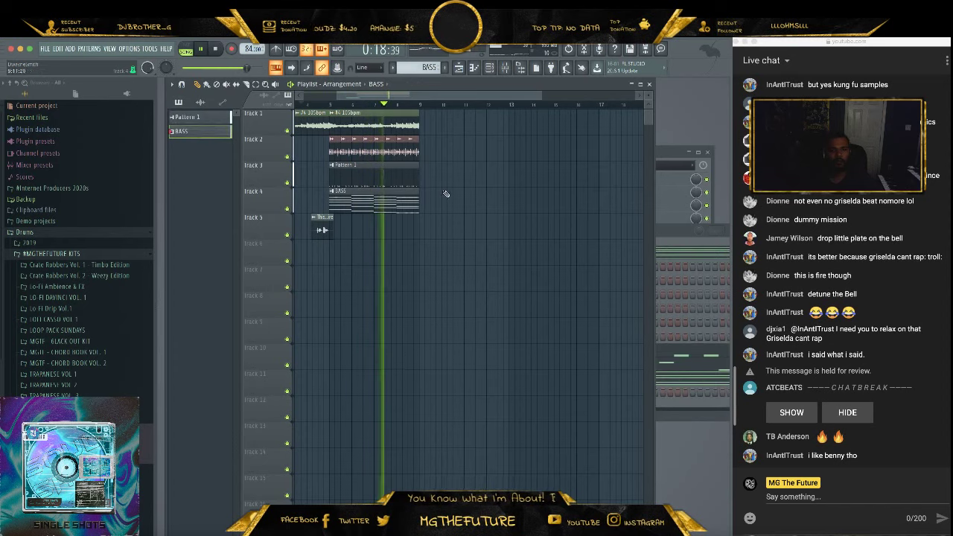
pyautogui.moveTo(446, 110); pyautogui.dragTo(335, 236)
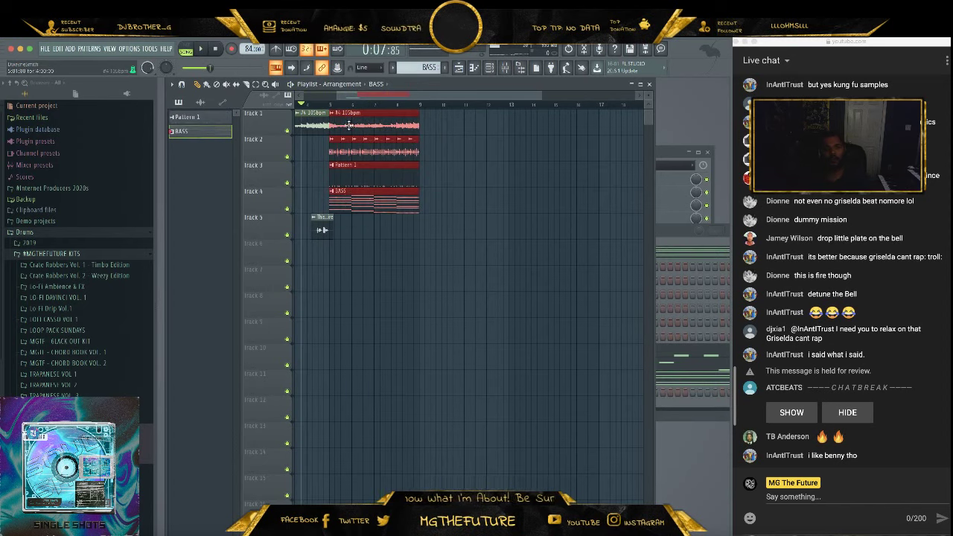
pyautogui.hotkey('ctrl', 'b')
pyautogui.moveTo(545, 111); pyautogui.dragTo(342, 224)
pyautogui.hotkey('ctrl', 'b')
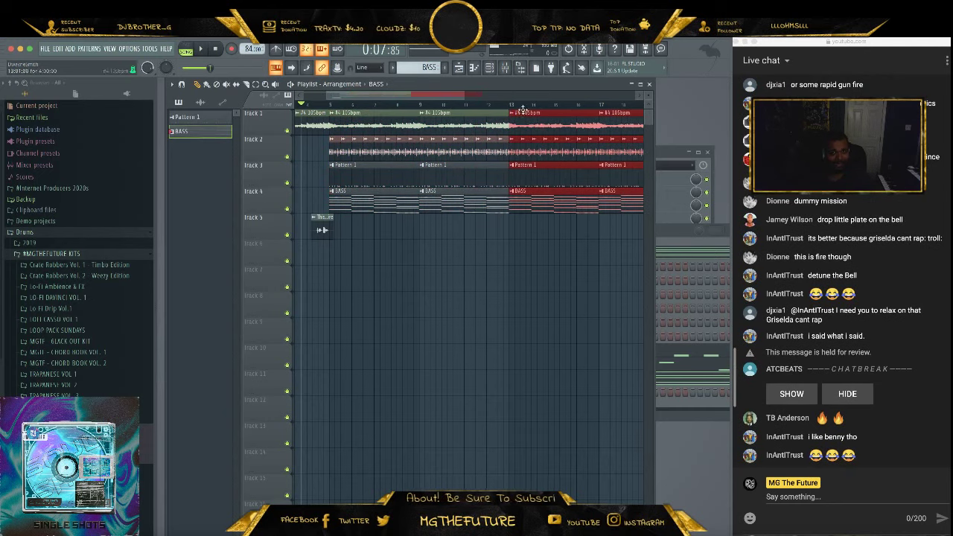
# Adjust the repeated clips on tracks 1 to 4 so the arrangement ends at bar 25, deleting the surplus clips
pyautogui.moveTo(468, 99); pyautogui.dragTo(497, 219)
pyautogui.moveTo(498, 126); pyautogui.dragTo(481, 240)
pyautogui.rightClick(556, 129)
pyautogui.rightClick(564, 151)
pyautogui.rightClick(563, 175)
pyautogui.rightClick(560, 207)
pyautogui.moveTo(492, 115); pyautogui.dragTo(546, 123)
# Remove the repeated BASS clips from bar 9 onward on track 4, keeping one-bar pieces at bars 16 and 24
pyautogui.keyDown('ctrl'); pyautogui.click(487, 274); pyautogui.keyUp('ctrl')
pyautogui.rightClick(456, 209)
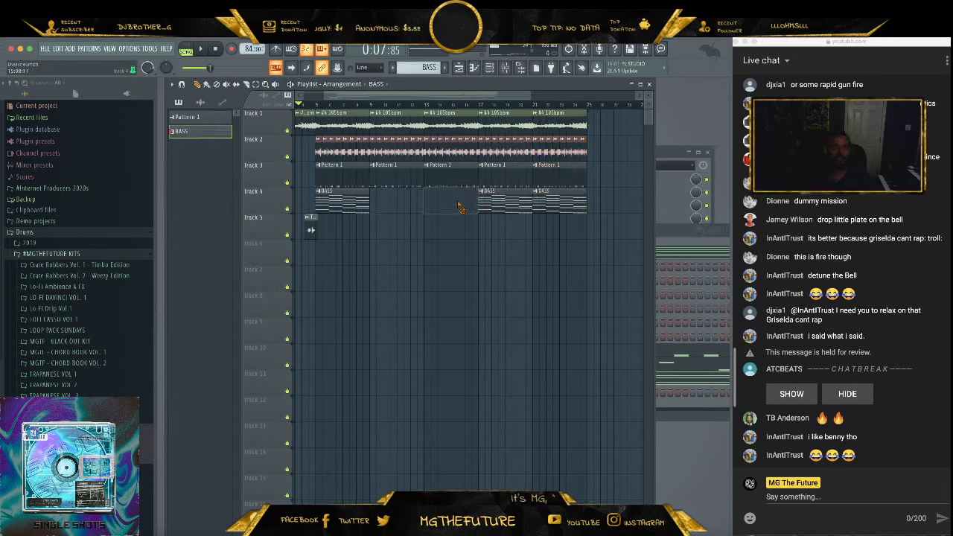
pyautogui.rightClick(493, 211)
pyautogui.rightClick(546, 209)
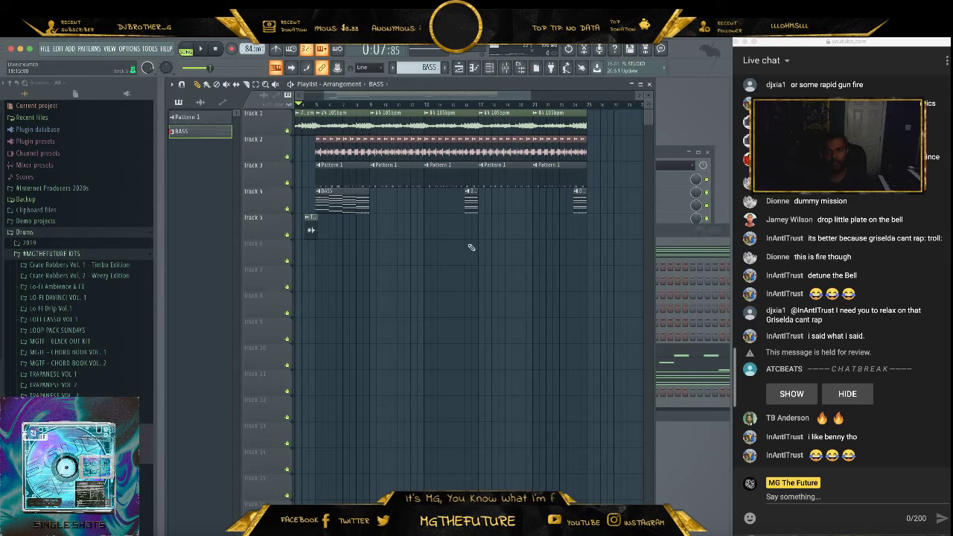
# Trim the hi-hat loop and Pattern 1 to leave a one-beat gap before bar 9, and play the break
pyautogui.moveTo(530, 98); pyautogui.dragTo(403, 103)
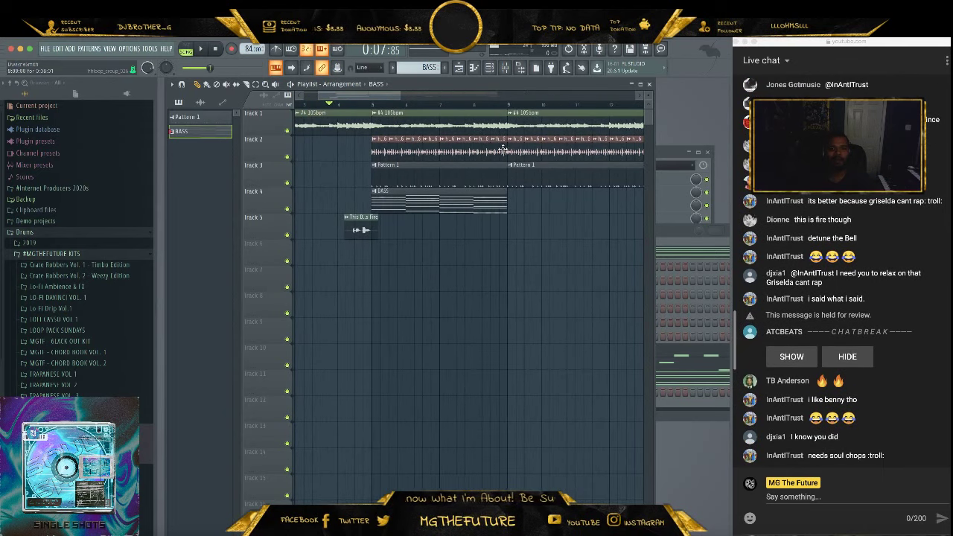
pyautogui.moveTo(497, 151); pyautogui.dragTo(497, 151)
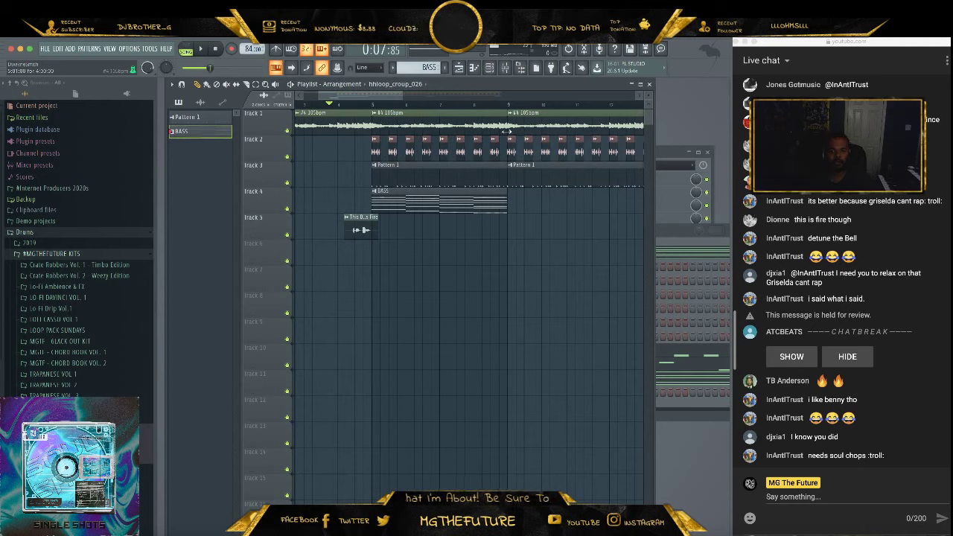
pyautogui.hotkey('ctrl', 'z')
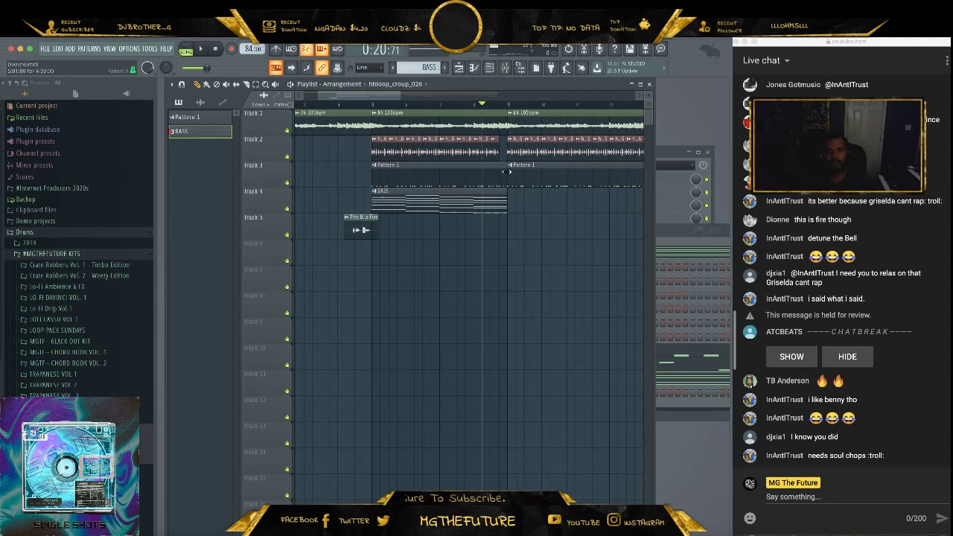
pyautogui.press('space')
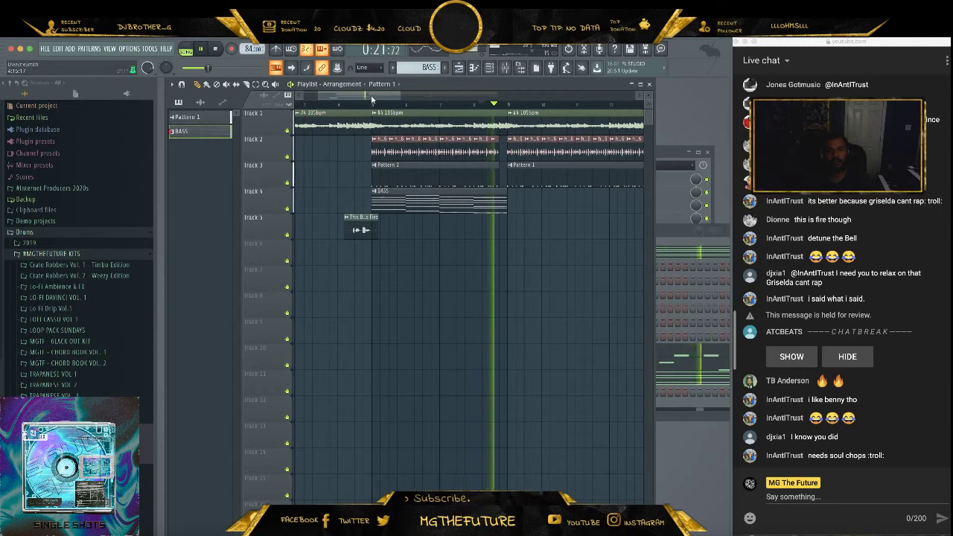
# Delete the hi-hat loop clips between bars 9 and 13 on track 2 while playing that section
pyautogui.moveTo(383, 96); pyautogui.dragTo(418, 102)
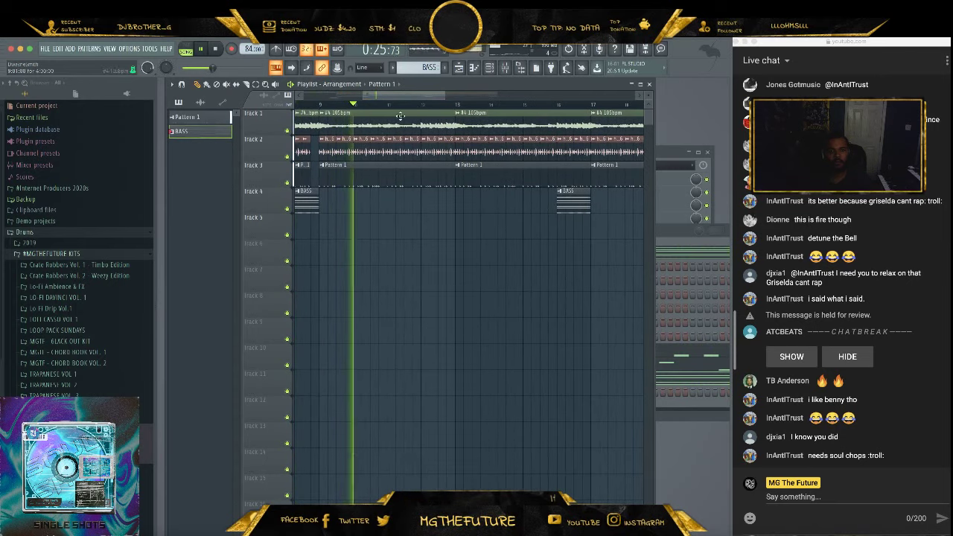
pyautogui.click(301, 105)
pyautogui.moveTo(328, 146); pyautogui.dragTo(445, 153)
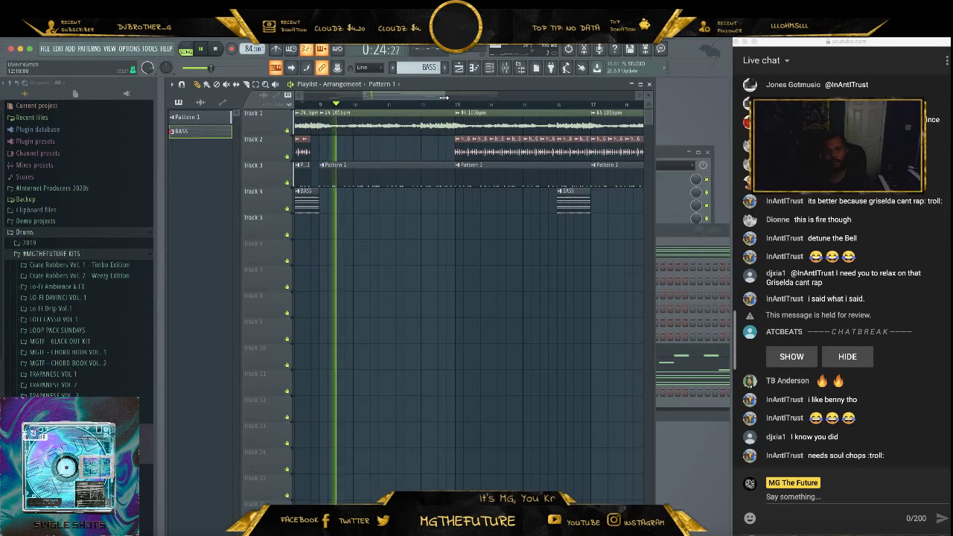
pyautogui.moveTo(445, 96); pyautogui.dragTo(500, 99)
pyautogui.press('space')
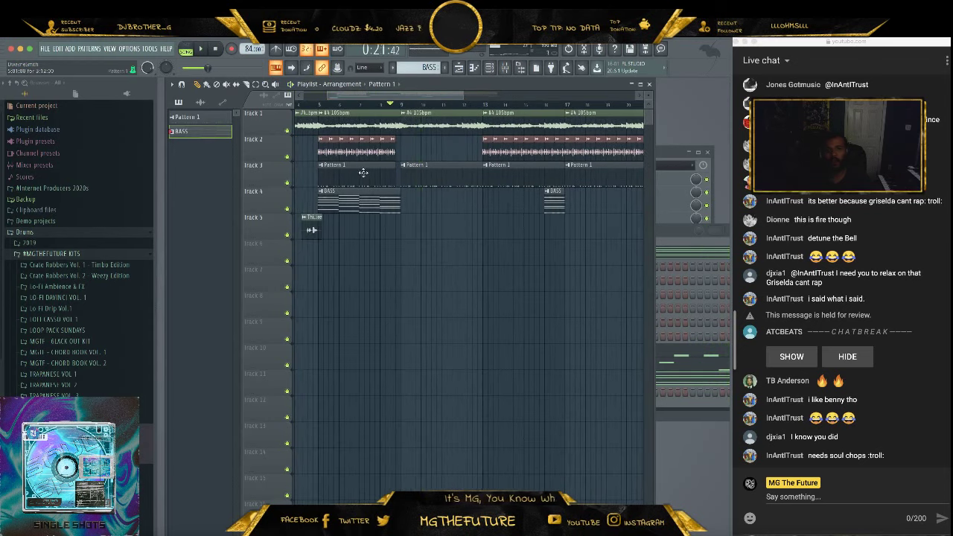
# Create a new pattern named BASS and paste in the bell notes copied from the existing BASS pattern
pyautogui.doubleClick(357, 191)
pyautogui.click(677, 123)
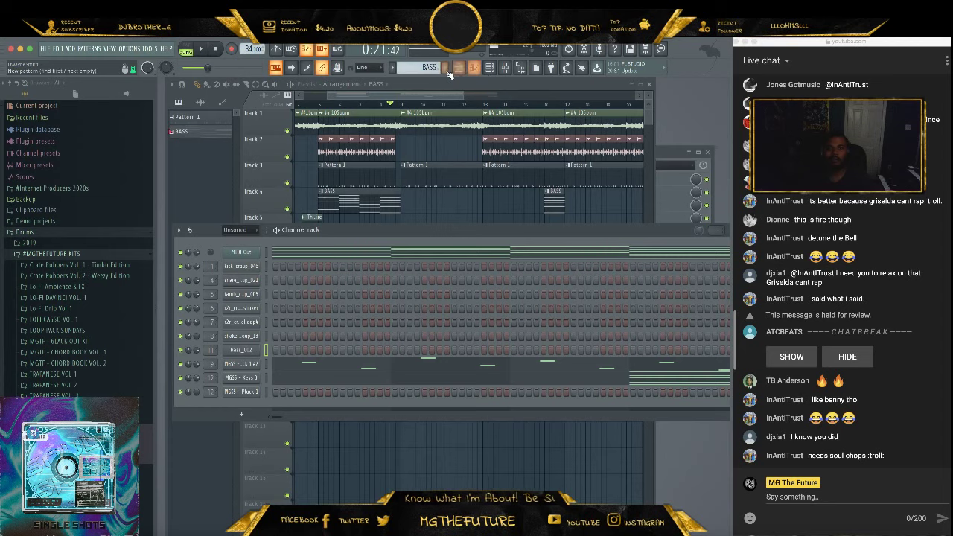
pyautogui.click(444, 68)
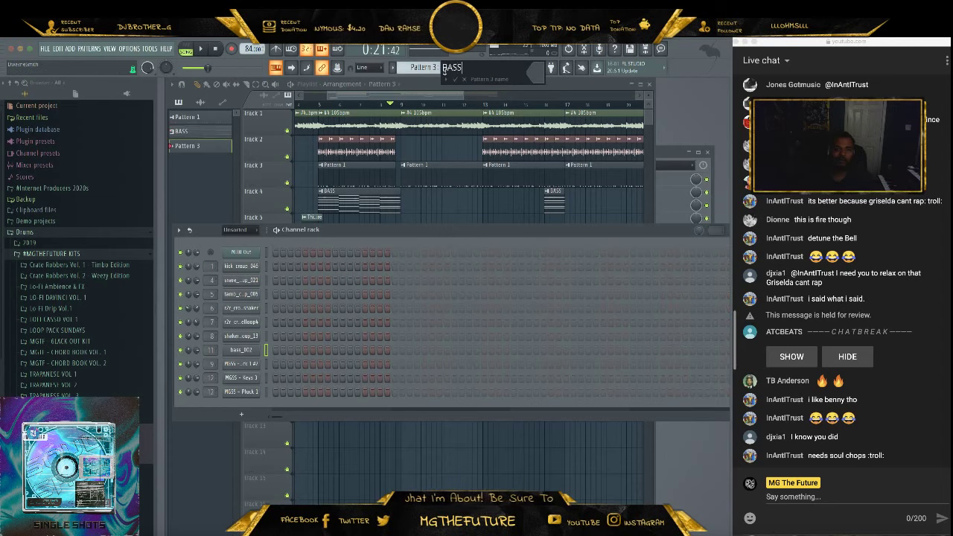
pyautogui.press('Return')
pyautogui.hotkey('ctrl', 'v')
# Place two clips of the new bell pattern on track 5 between bars 10 and 17, and play the section
pyautogui.click(435, 221)
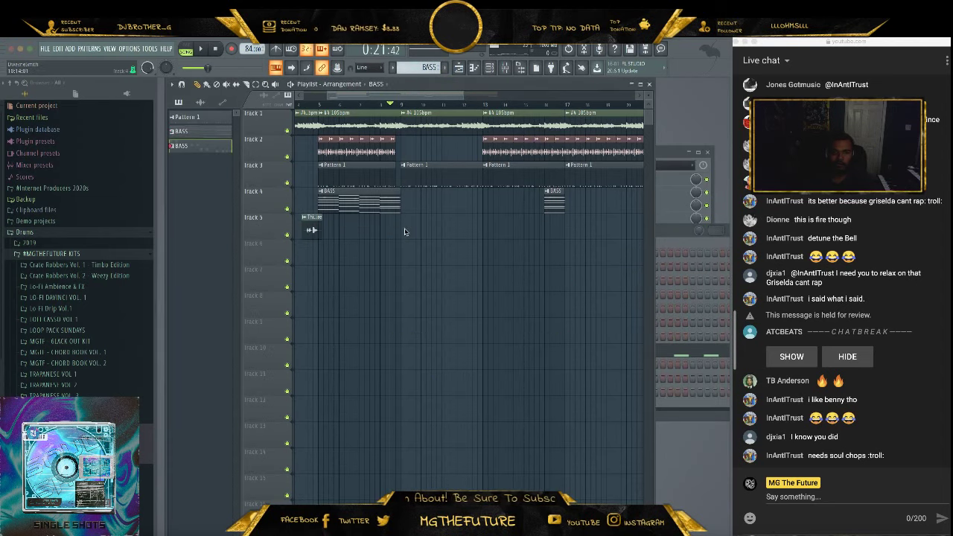
pyautogui.click(405, 232)
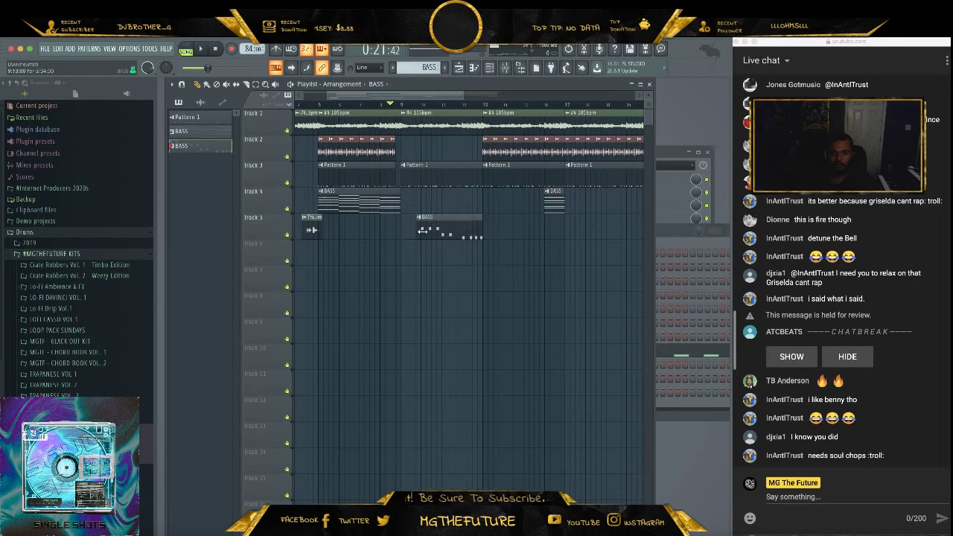
pyautogui.click(489, 236)
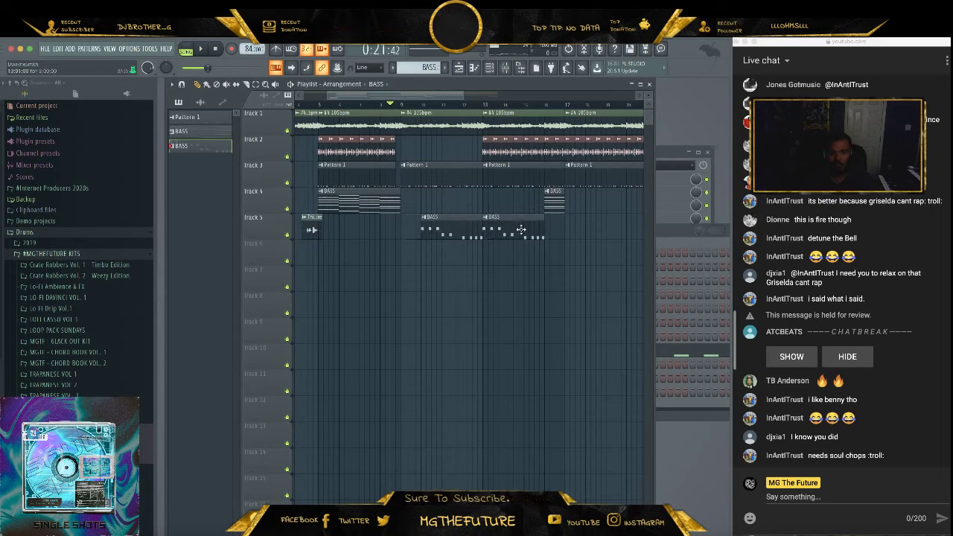
pyautogui.moveTo(504, 230); pyautogui.dragTo(519, 229)
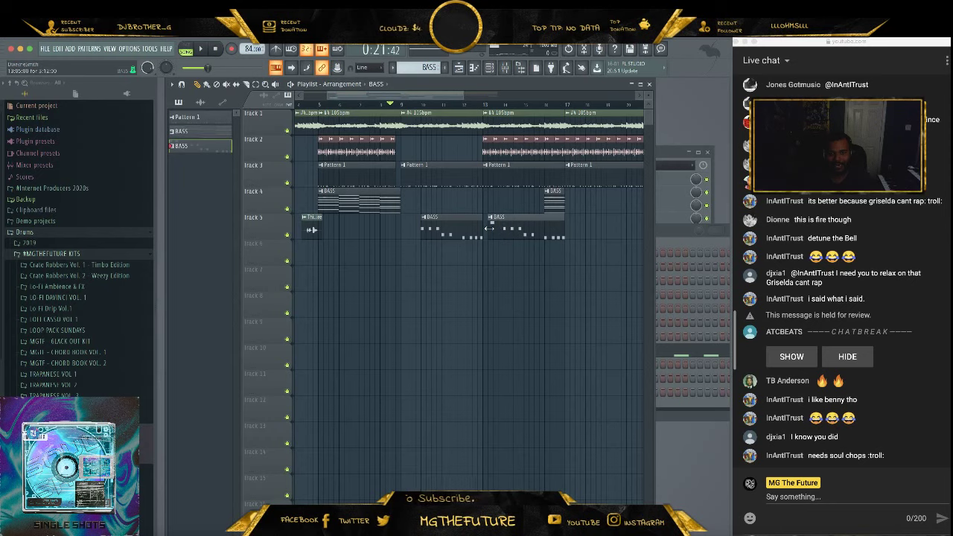
pyautogui.press('space')
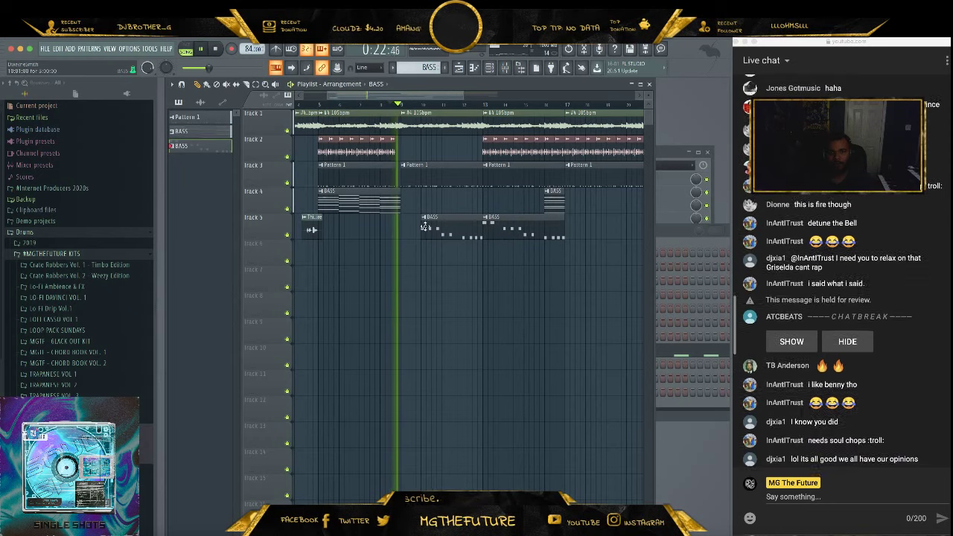
# Trim the start of the bar 9 Pattern 1 clip on track 3 and extend the first bell clip's start to match
pyautogui.moveTo(463, 96); pyautogui.dragTo(394, 98)
pyautogui.press('space')
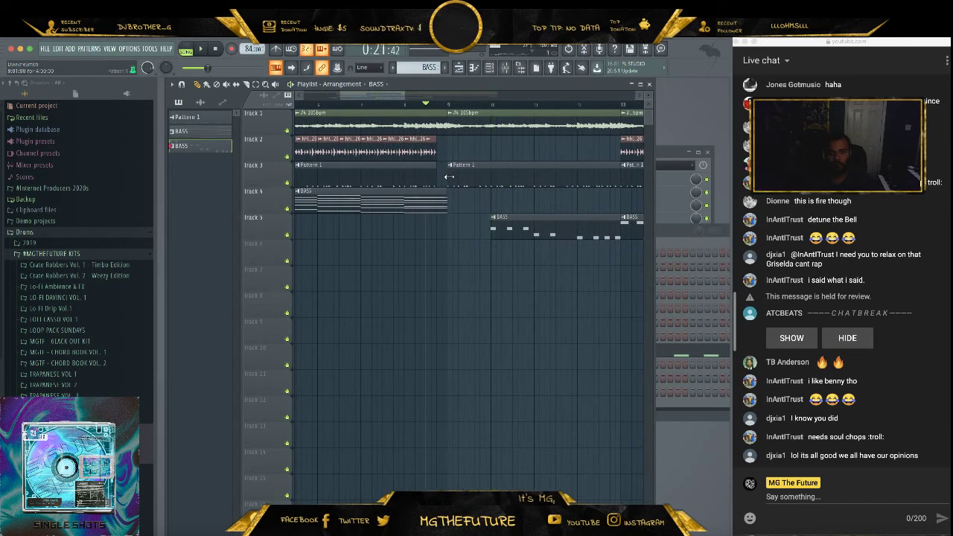
pyautogui.moveTo(449, 177); pyautogui.dragTo(477, 178)
pyautogui.press('space')
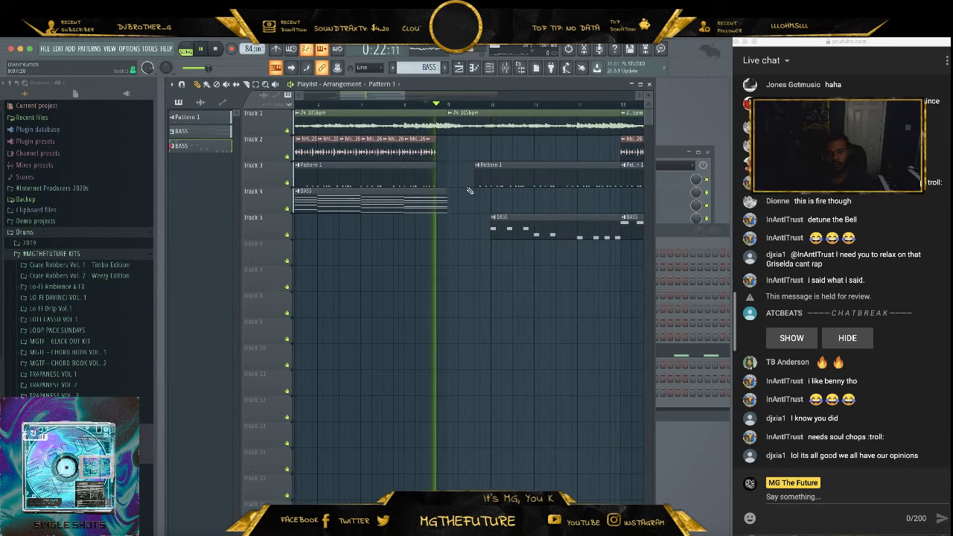
pyautogui.moveTo(493, 219); pyautogui.dragTo(476, 219)
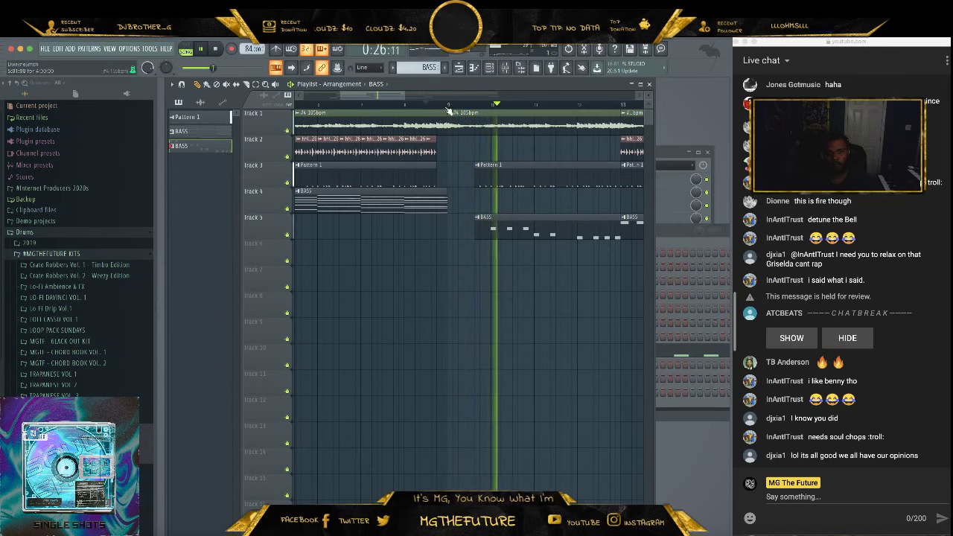
# Trim the hi-hat loop, sample, Pattern 1 and bell clips to leave a half-bar gap before bar 17
pyautogui.moveTo(392, 96); pyautogui.dragTo(444, 98)
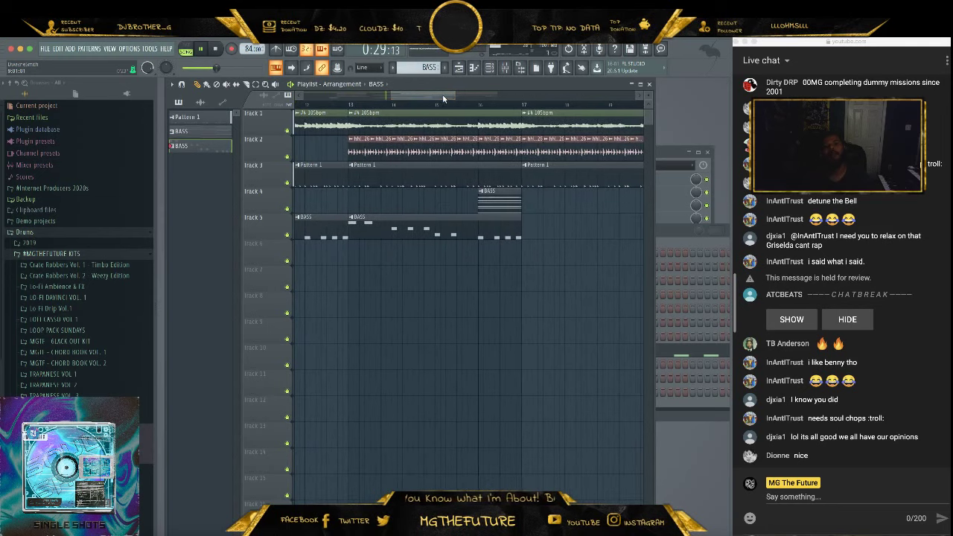
pyautogui.rightClick(518, 154)
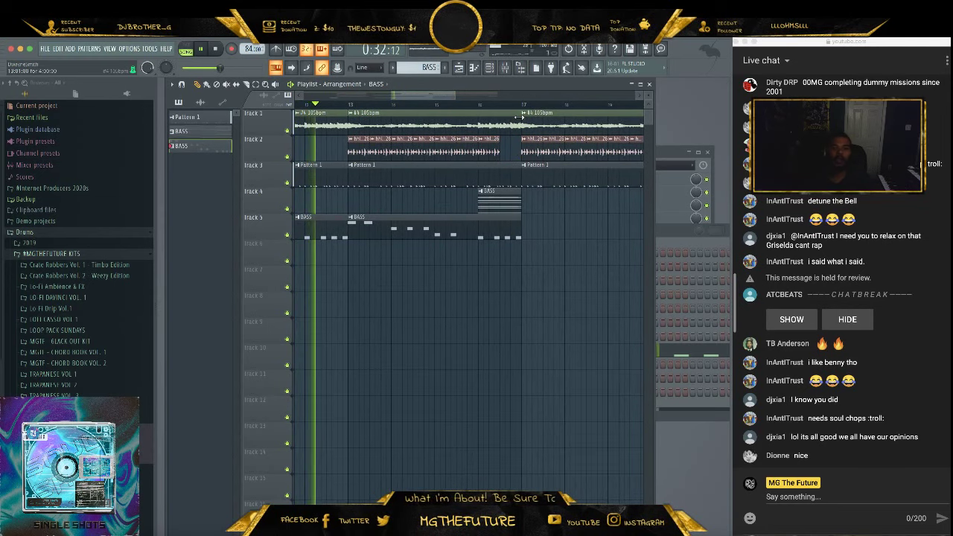
pyautogui.moveTo(519, 116); pyautogui.dragTo(501, 127)
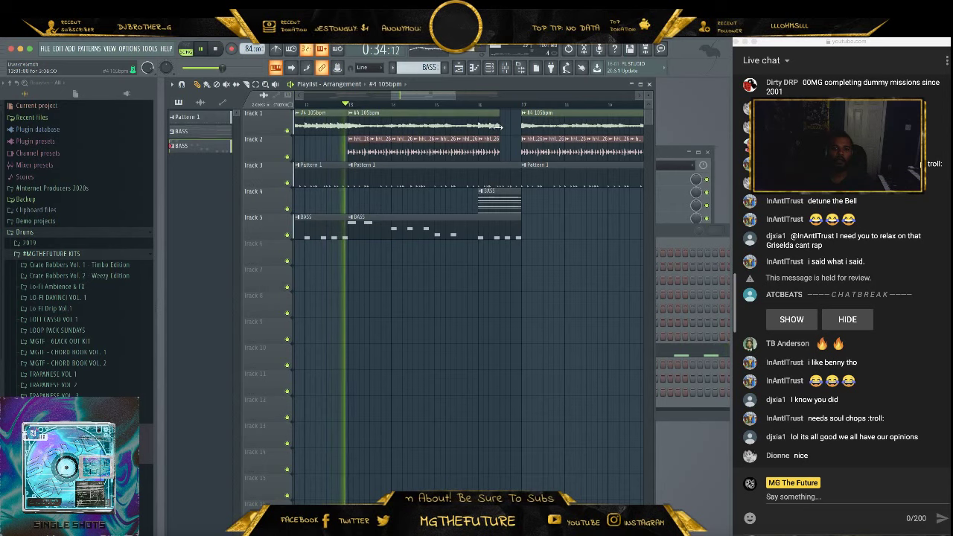
pyautogui.moveTo(519, 175); pyautogui.dragTo(500, 176)
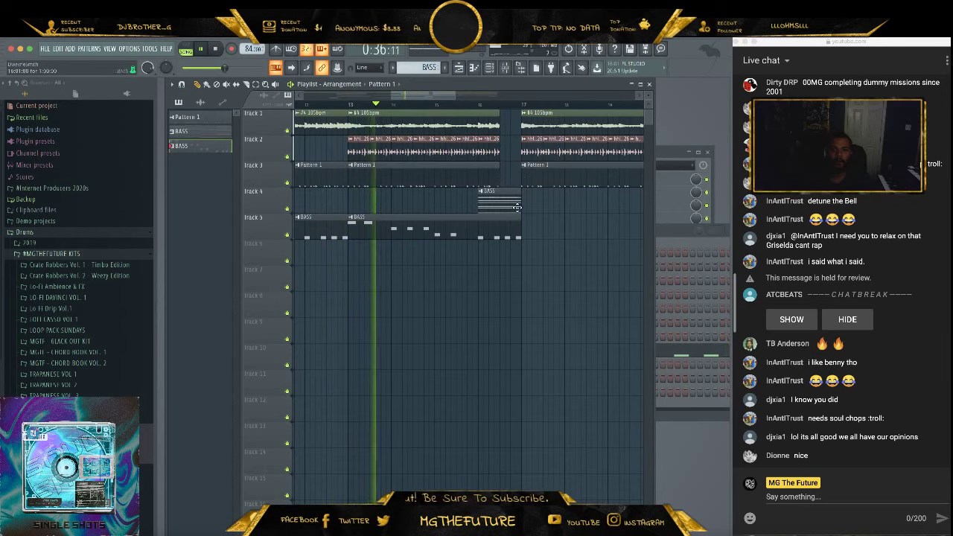
pyautogui.moveTo(520, 235); pyautogui.dragTo(500, 235)
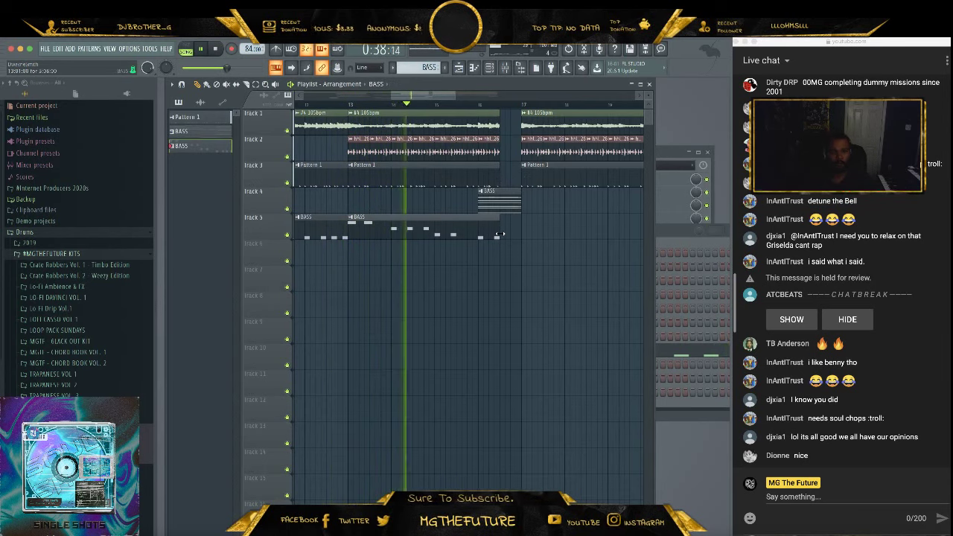
# Add bell clips at bars 17 and 21 on track 5, and extend the trimmed sample on track 1 back to bar 17
pyautogui.click(523, 233)
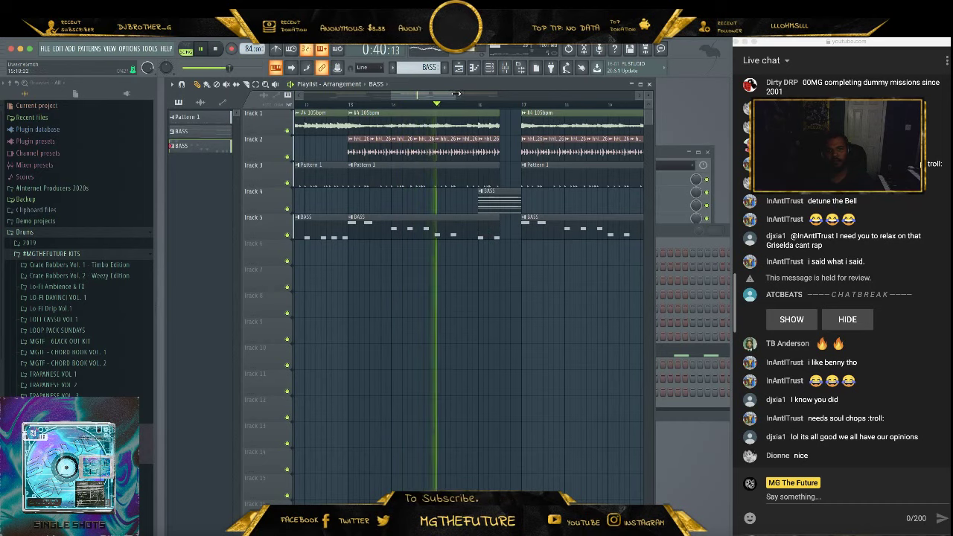
pyautogui.moveTo(456, 93); pyautogui.dragTo(533, 94)
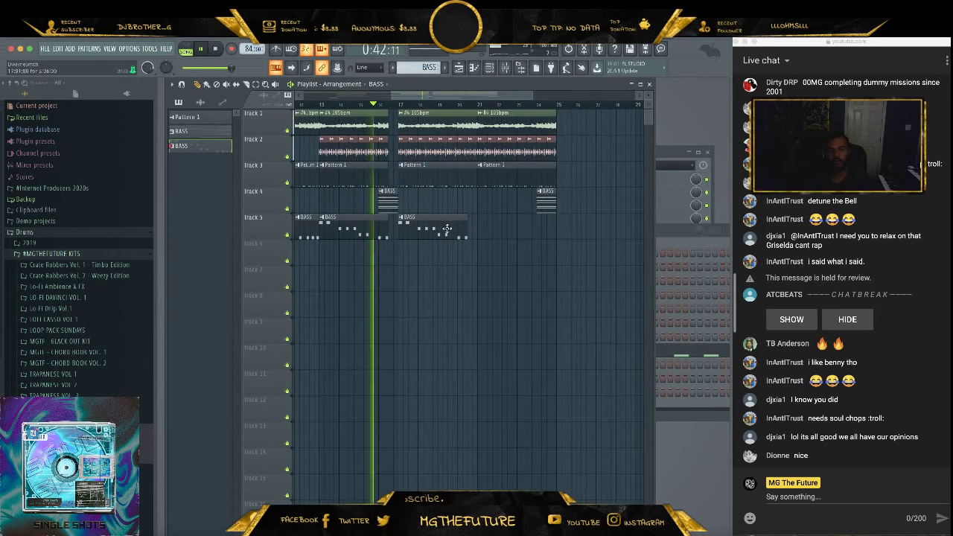
pyautogui.click(472, 231)
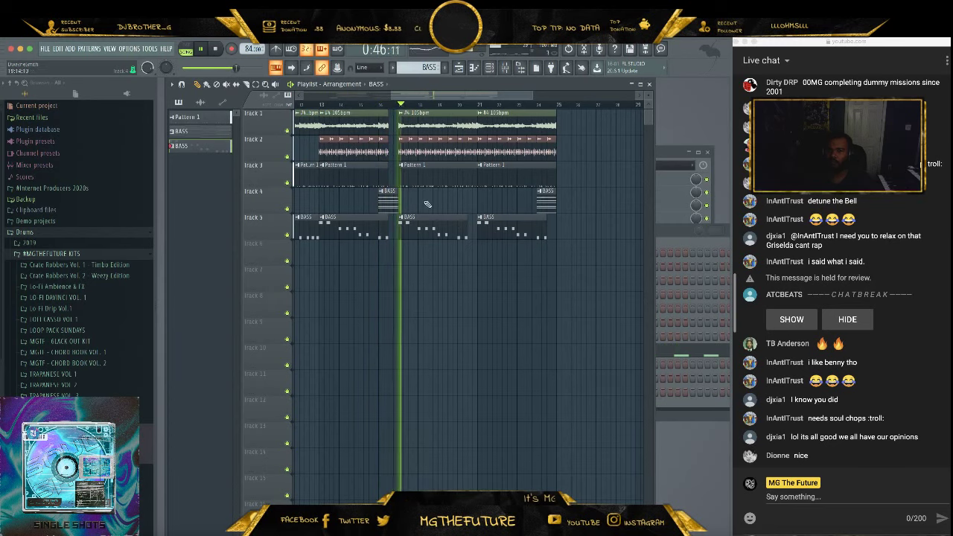
pyautogui.press('space')
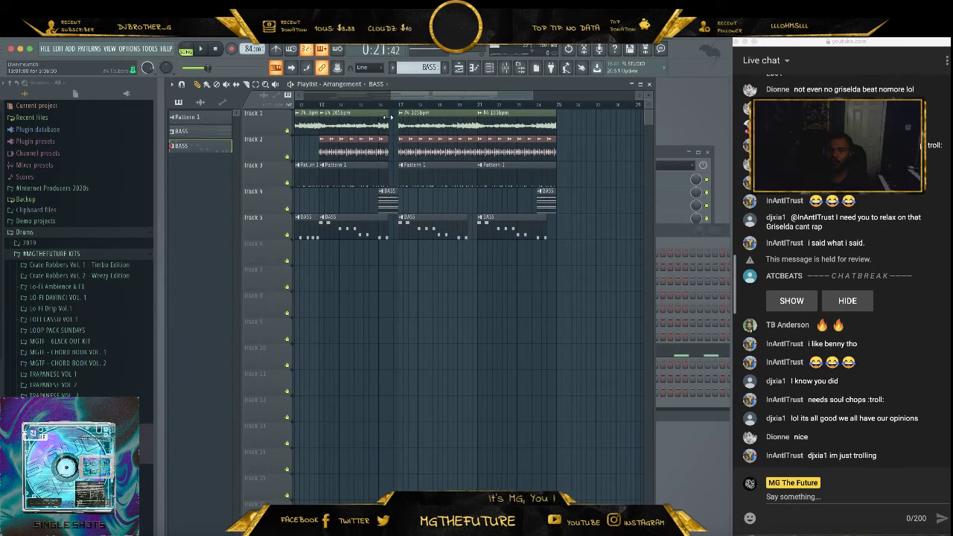
pyautogui.click(386, 108)
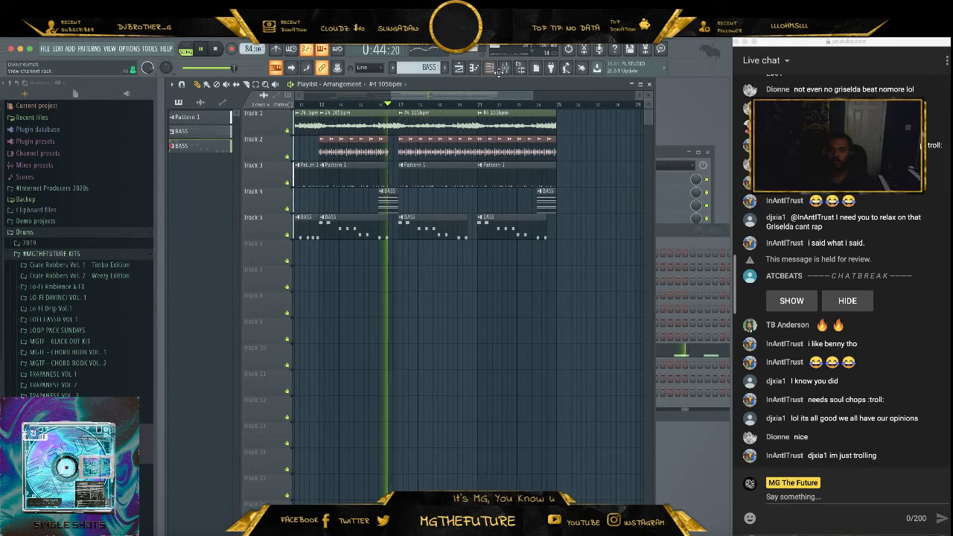
# Lower the BELL track's level slightly in the mixer and adjust the panning of Insert 12 during playback
pyautogui.press('F9')
pyautogui.click(454, 295)
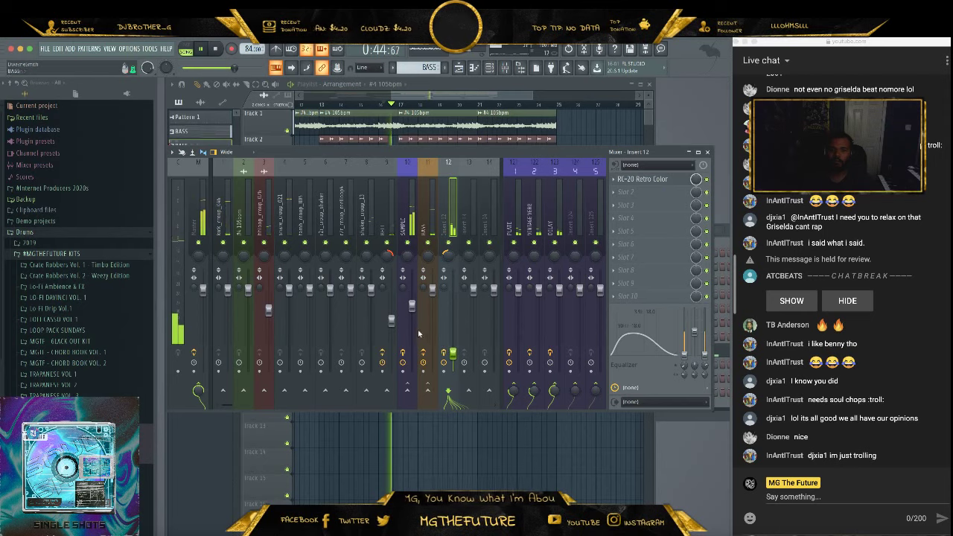
pyautogui.click(389, 334)
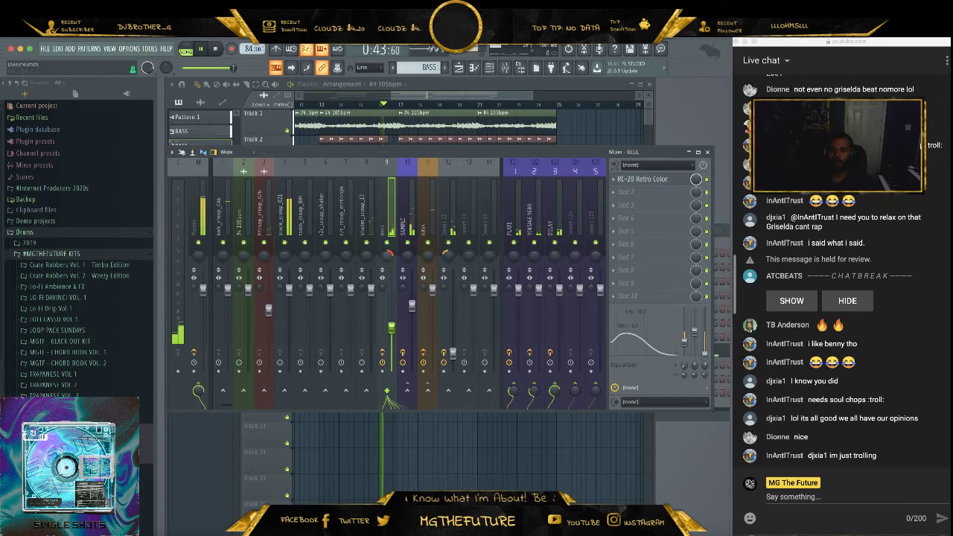
pyautogui.click(447, 259)
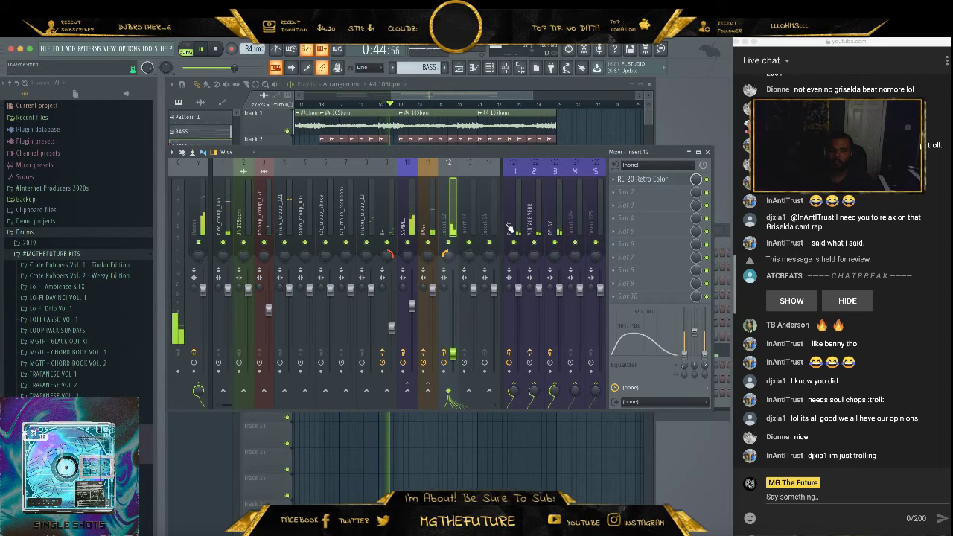
pyautogui.click(704, 154)
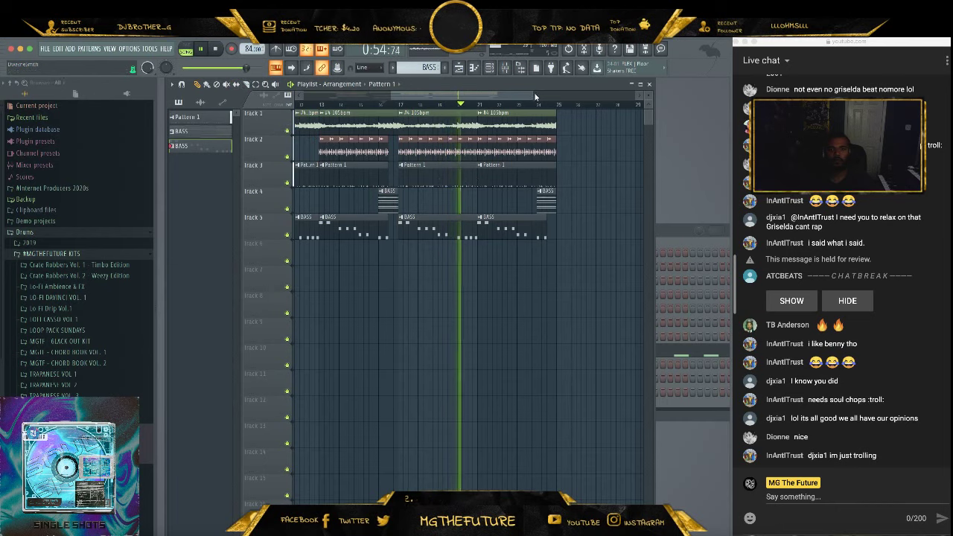
# Chop the hi-hat loop, Pattern 1 and bell clips between bars 23 and 24 into one-beat pieces with gaps, and play the break
pyautogui.moveTo(530, 95)
pyautogui.mouseDown()
pyautogui.moveTo(449, 95)
pyautogui.moveTo(513, 100)
pyautogui.mouseUp()
pyautogui.press('space')
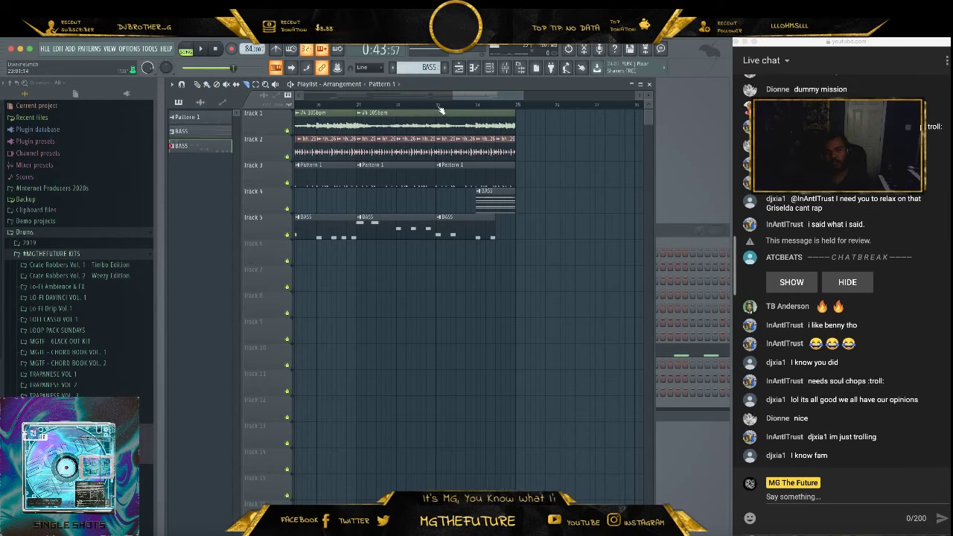
pyautogui.press('space')
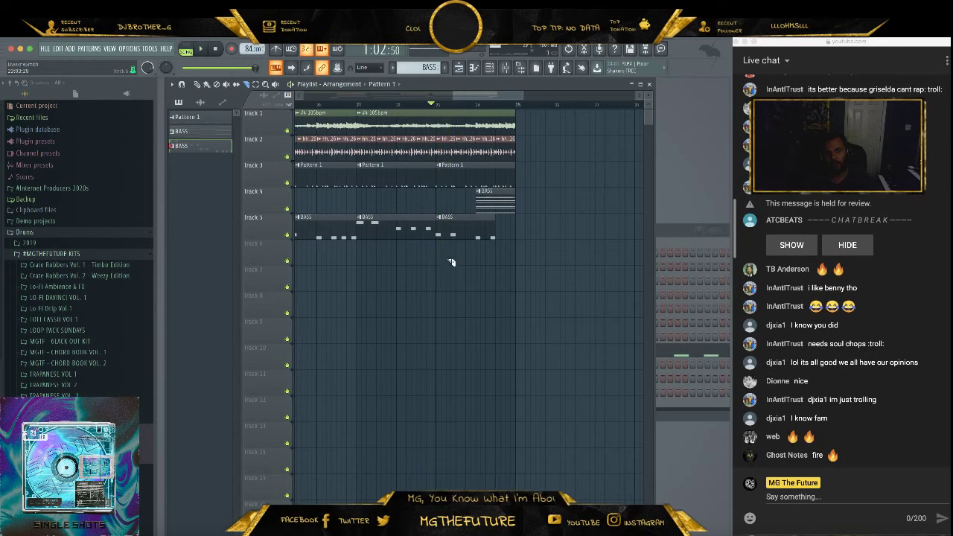
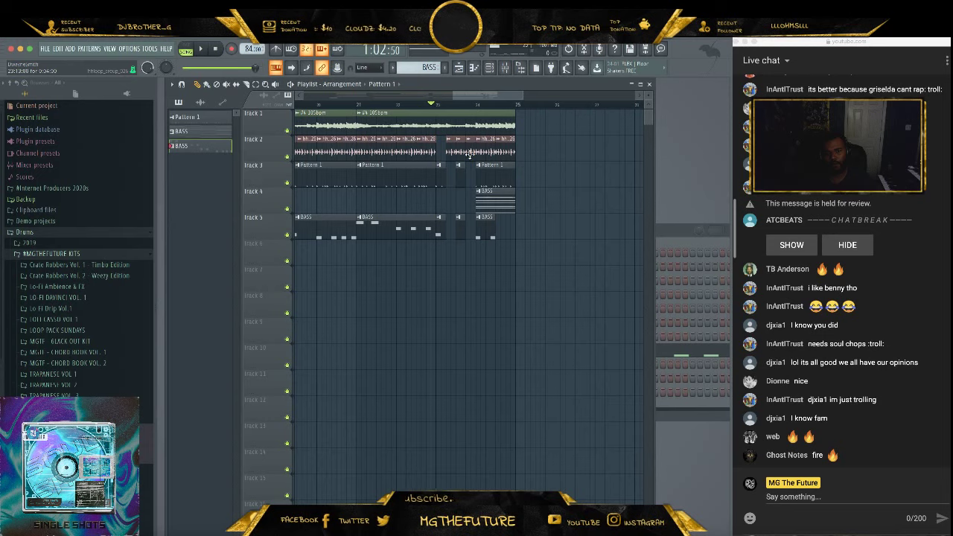
pyautogui.hotkey('ctrl', 'z')
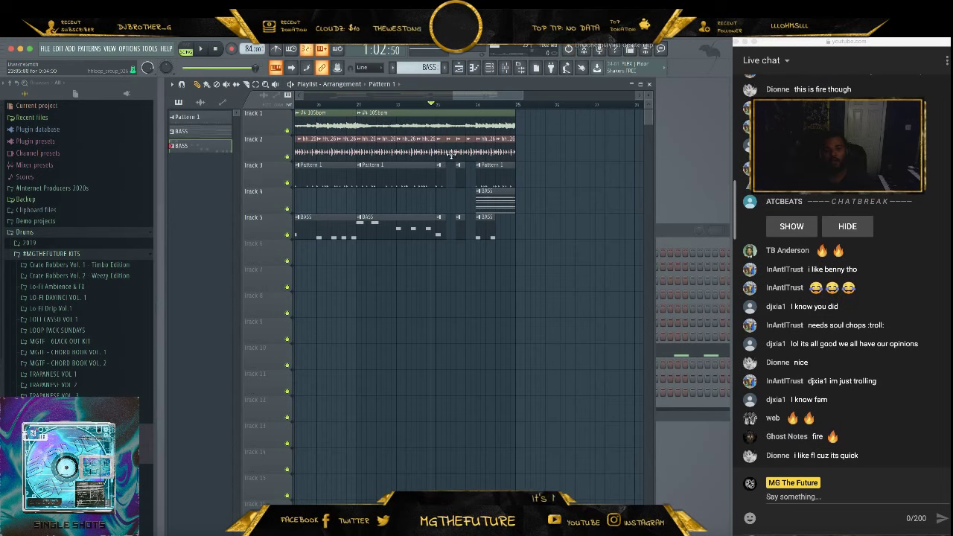
pyautogui.rightClick(477, 156)
pyautogui.press('space')
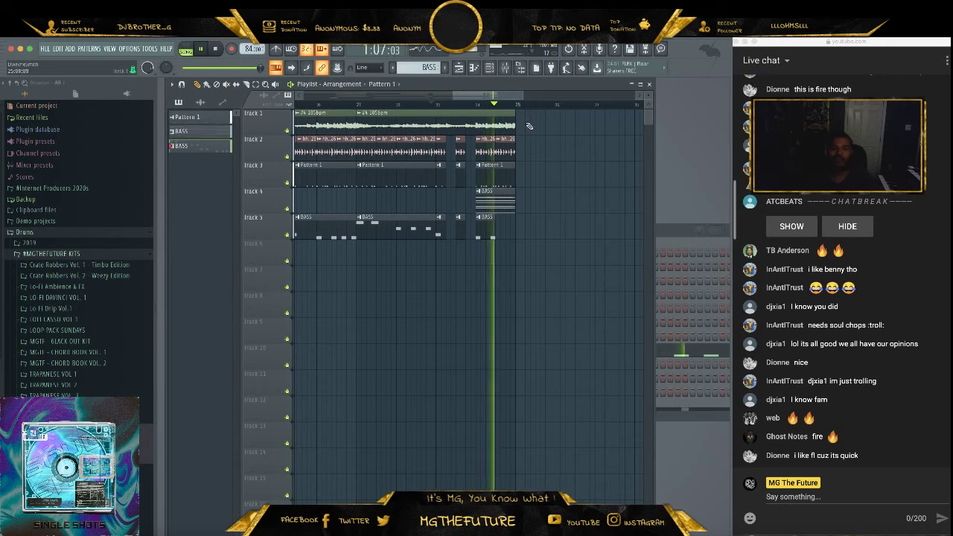
# Extend the sample on track 1 to bar 33, add hi-hat loop, Pattern 1 and BASS clips from bar 29, and play the transition
pyautogui.moveTo(498, 95); pyautogui.dragTo(600, 101)
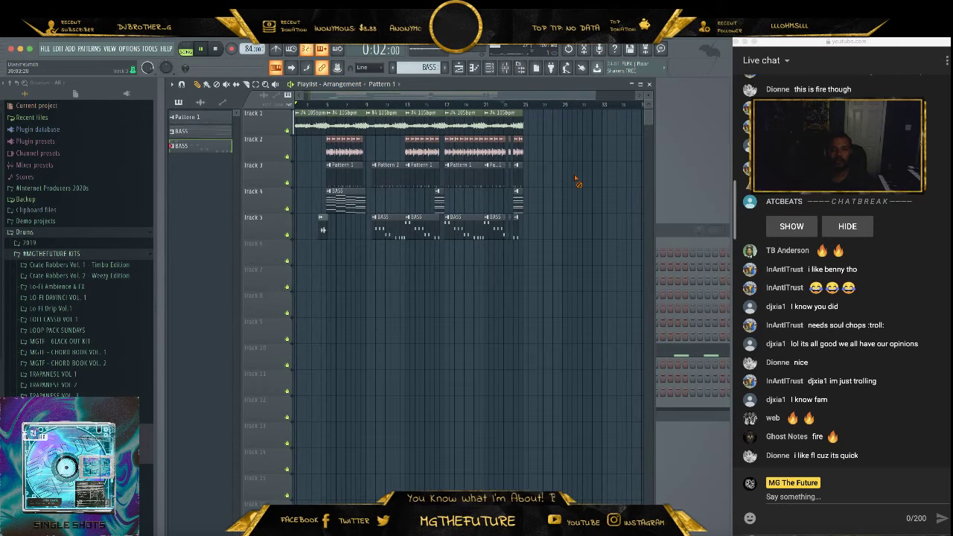
pyautogui.click(342, 125)
pyautogui.click(544, 127)
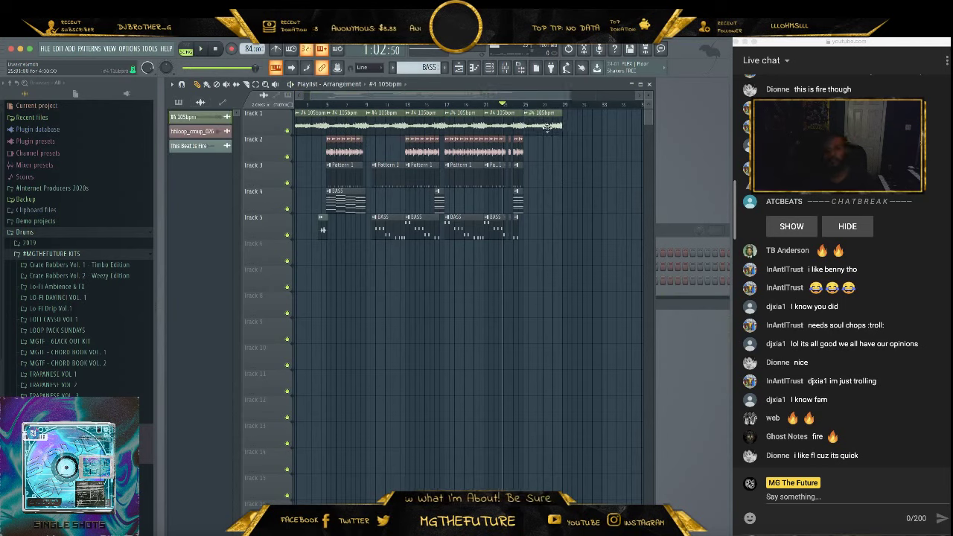
pyautogui.moveTo(365, 279); pyautogui.dragTo(578, 147)
pyautogui.click(561, 221)
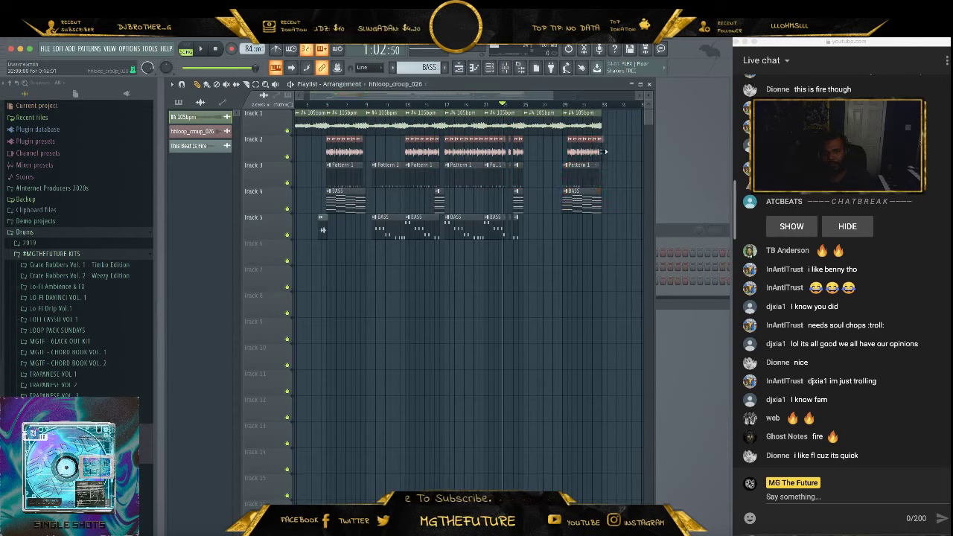
pyautogui.press('space')
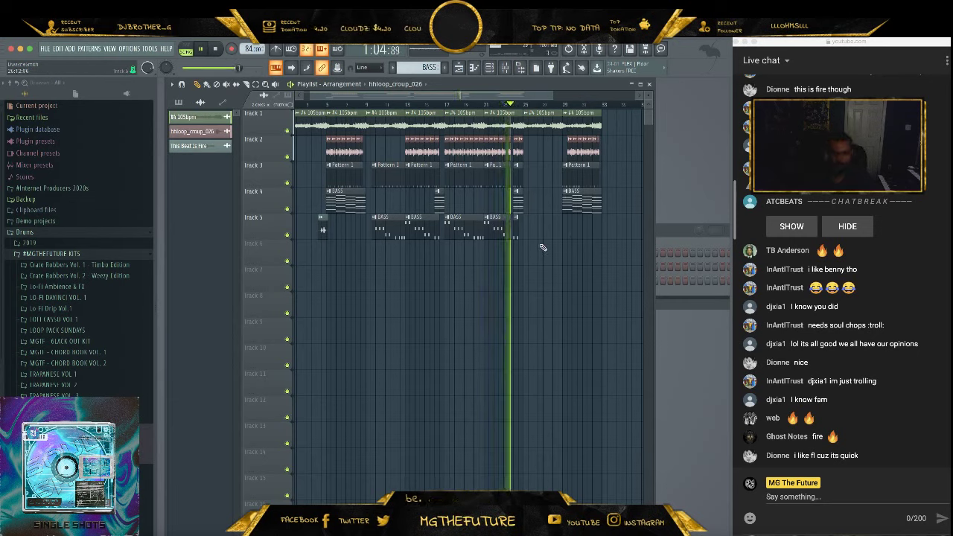
pyautogui.click(874, 408)
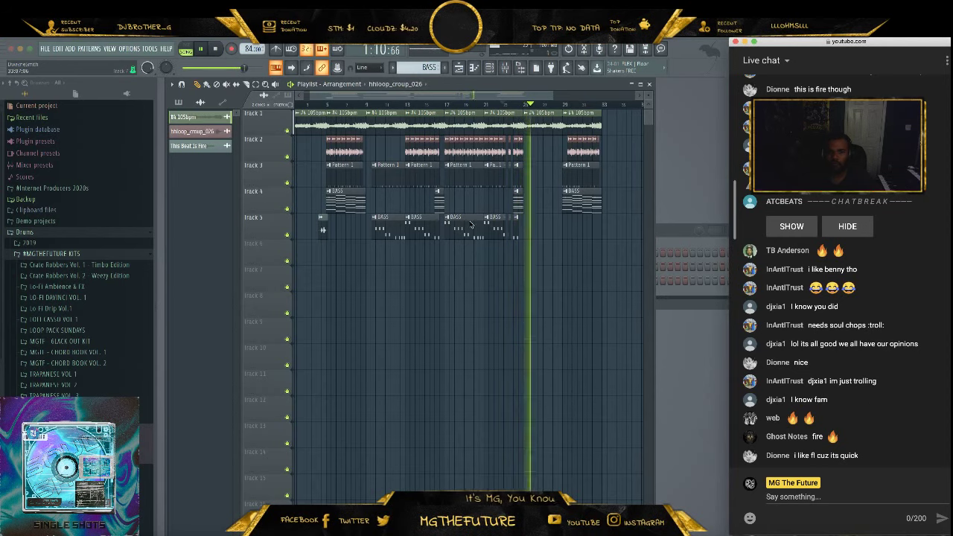
# Place bell clips on track 5 at bars 25 and 29, copying the existing bell pattern
pyautogui.click(387, 225)
pyautogui.click(533, 224)
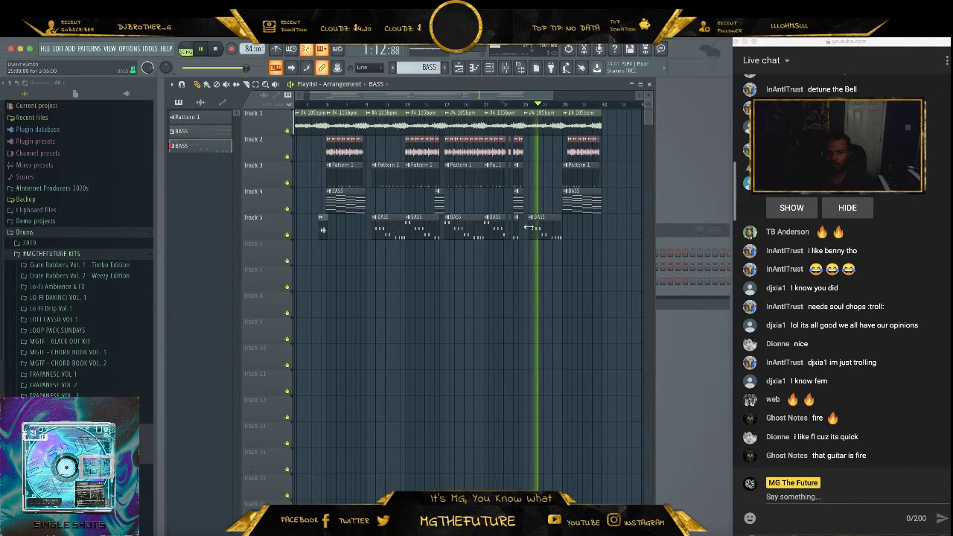
pyautogui.moveTo(542, 227); pyautogui.dragTo(562, 227)
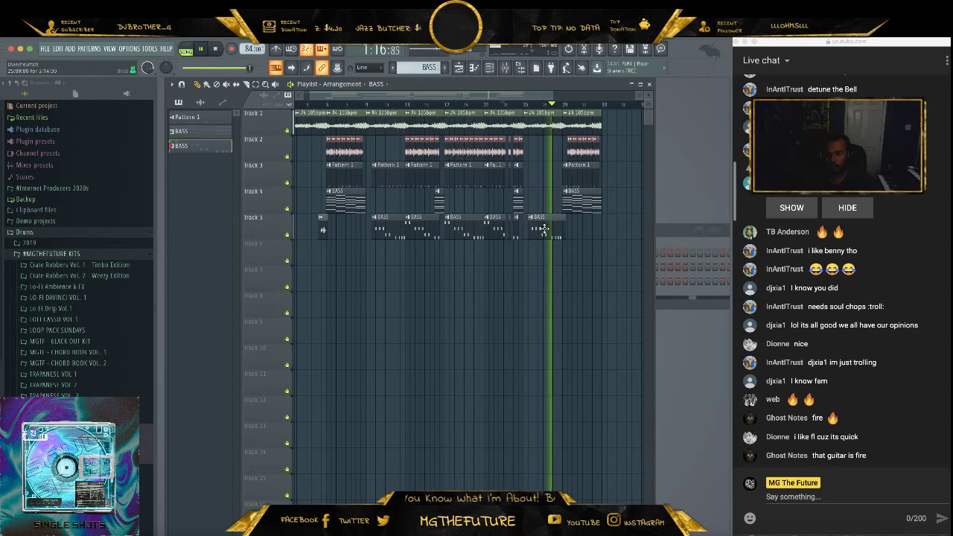
pyautogui.click(565, 227)
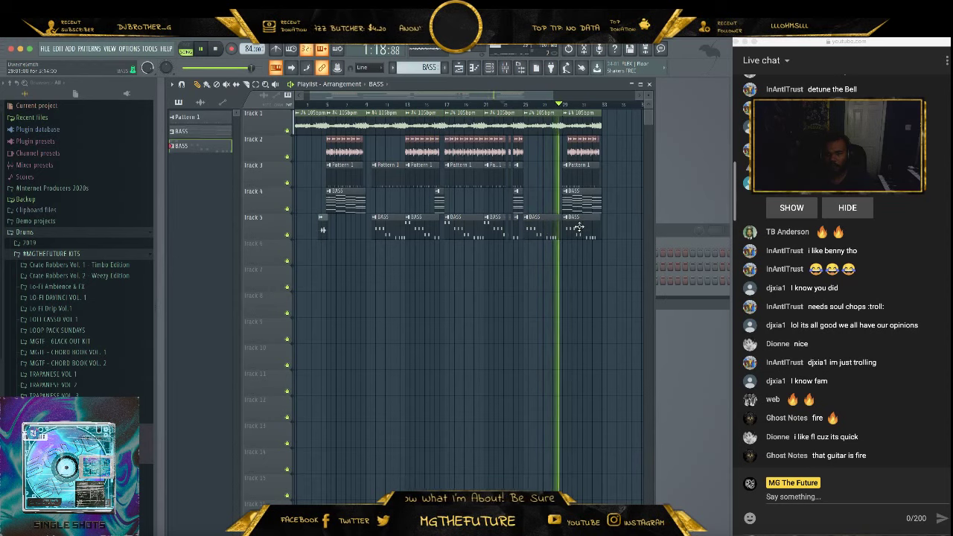
# Remove and re-place the bell clips at bars 25 and 29 on track 5, and trim the start of the bell clip near bar 9
pyautogui.rightClick(552, 233)
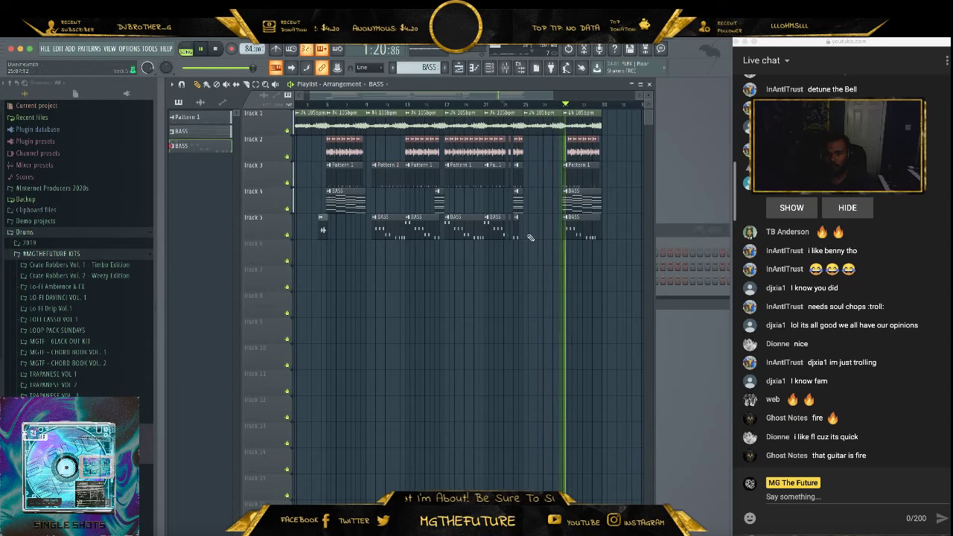
pyautogui.rightClick(577, 228)
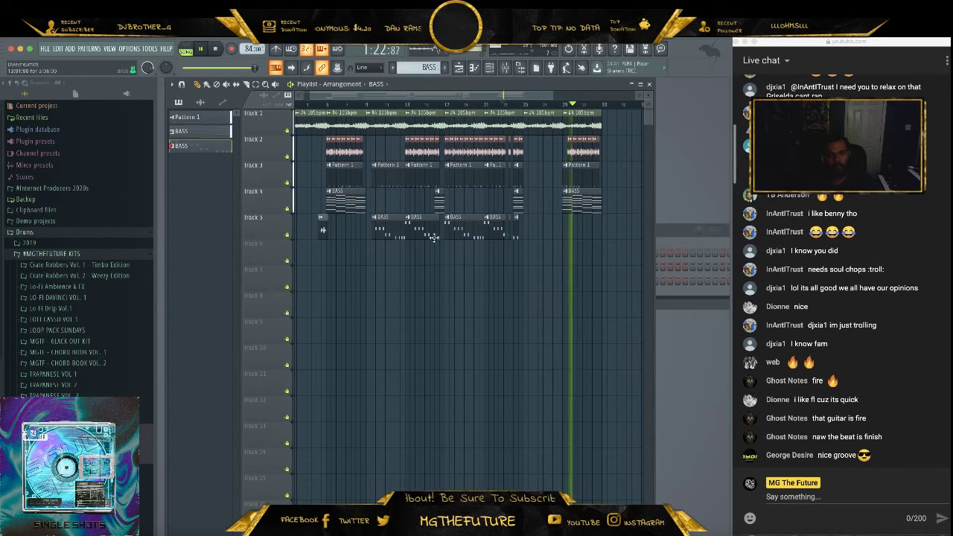
pyautogui.press('space')
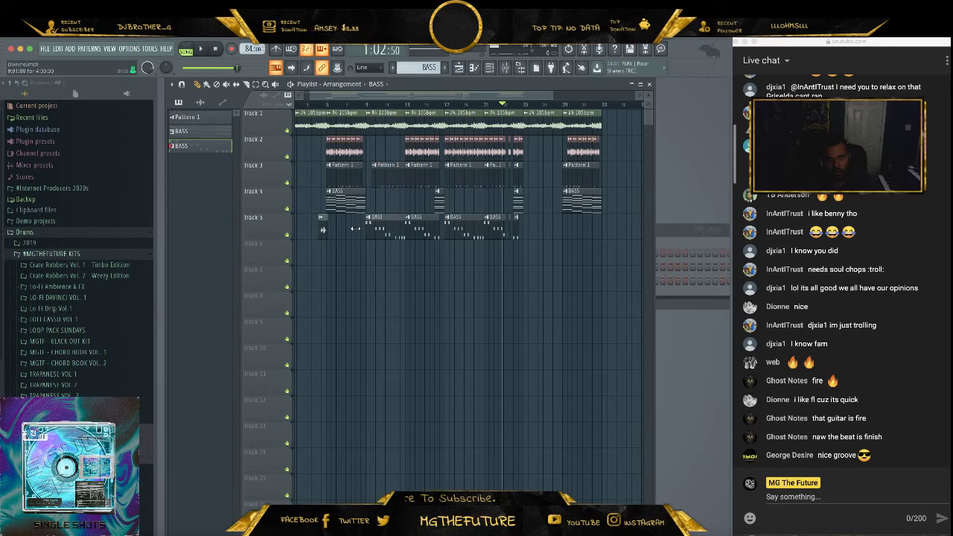
pyautogui.click(523, 235)
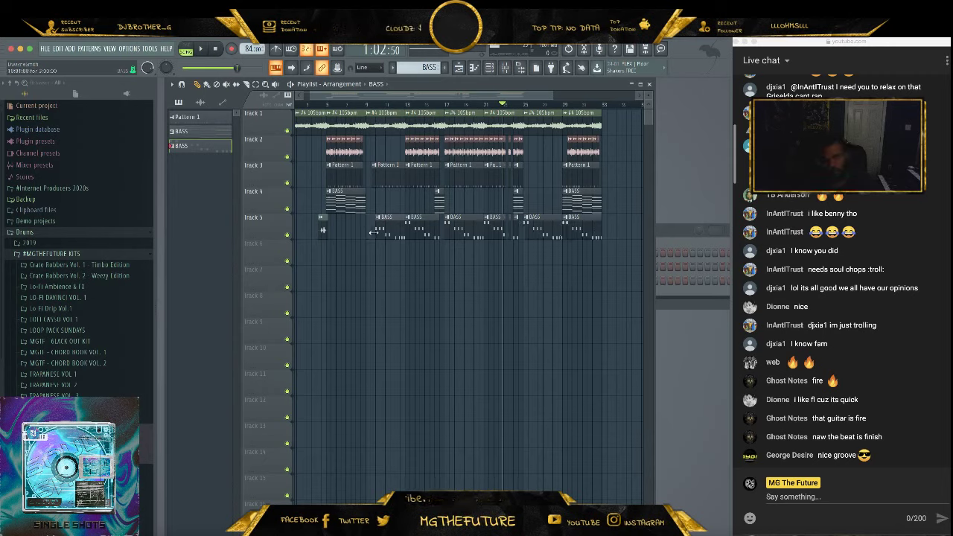
pyautogui.press('space')
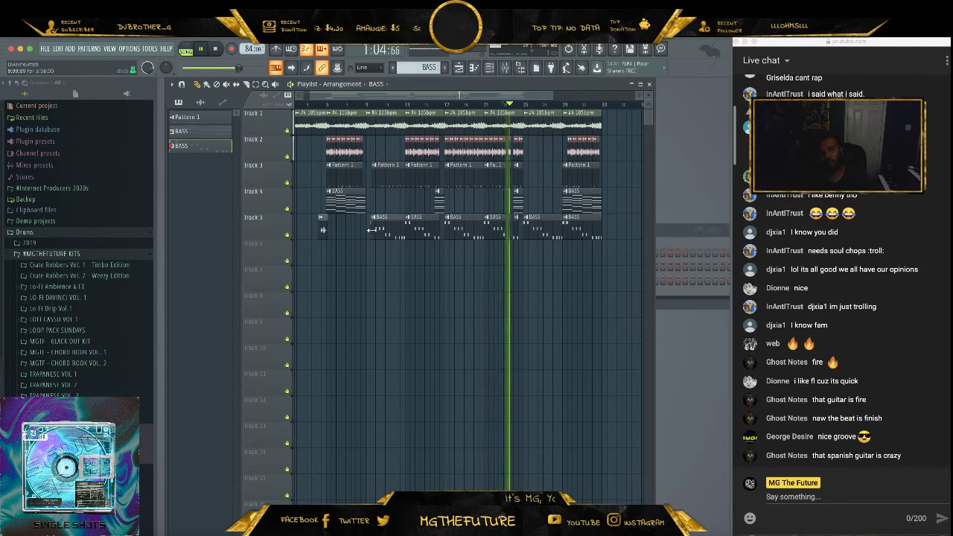
pyautogui.moveTo(372, 233); pyautogui.dragTo(379, 233)
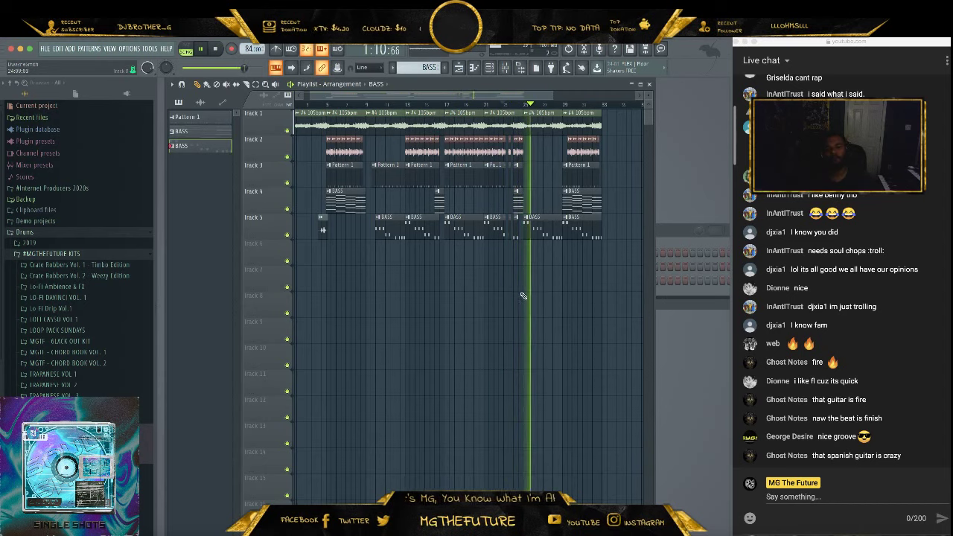
# Add another #4 105bpm sample clip at bar 33 on track 1 and stop playback
pyautogui.click(552, 123)
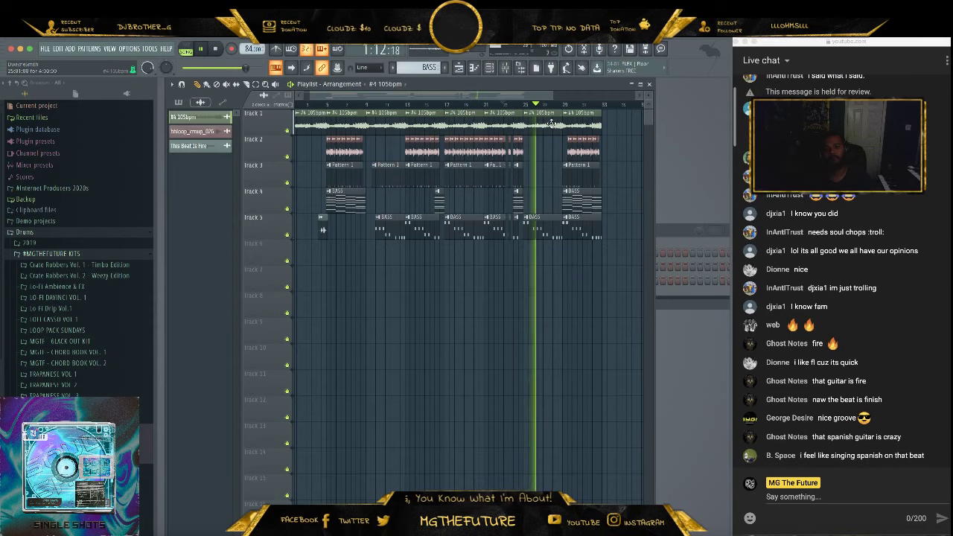
pyautogui.click(605, 128)
pyautogui.press('space')
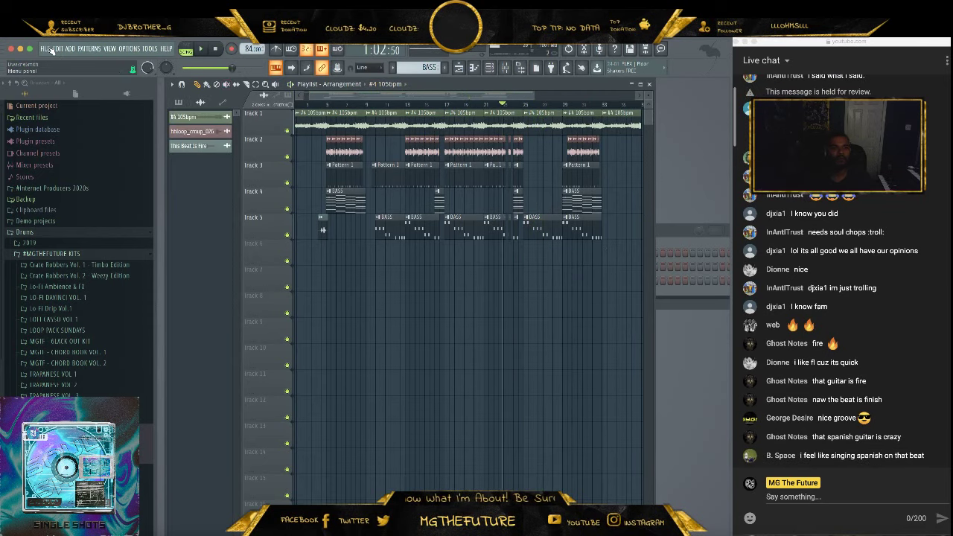
# Save the project as MGTF - LIVE - ALC ZELDA in Catalog (2020) / 02 February 2020, accepting the trial plugin
pyautogui.click(44, 48)
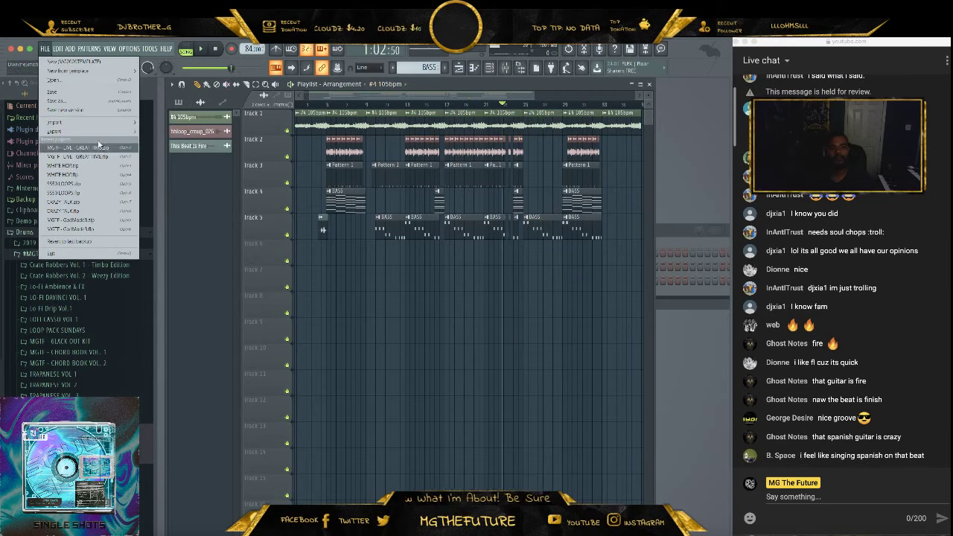
pyautogui.click(88, 100)
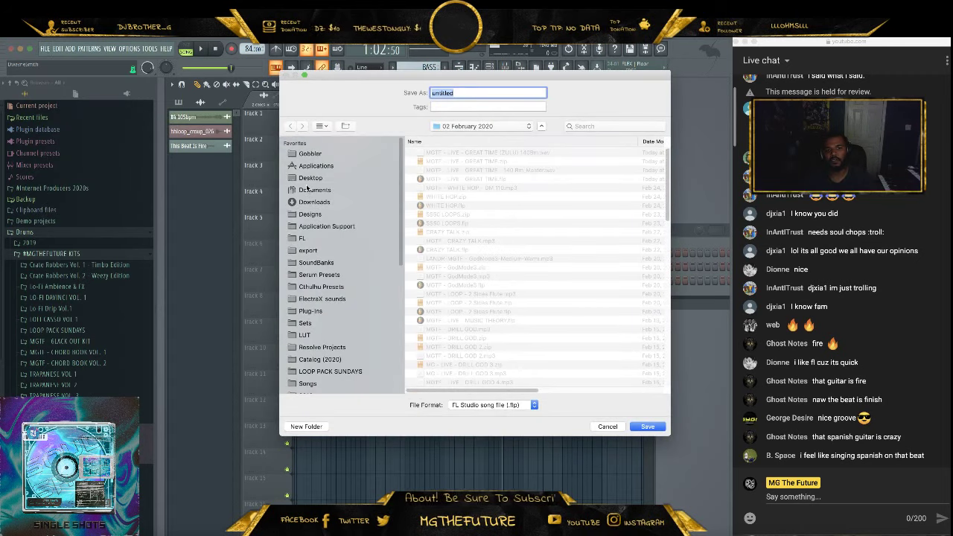
pyautogui.click(306, 189)
pyautogui.click(306, 179)
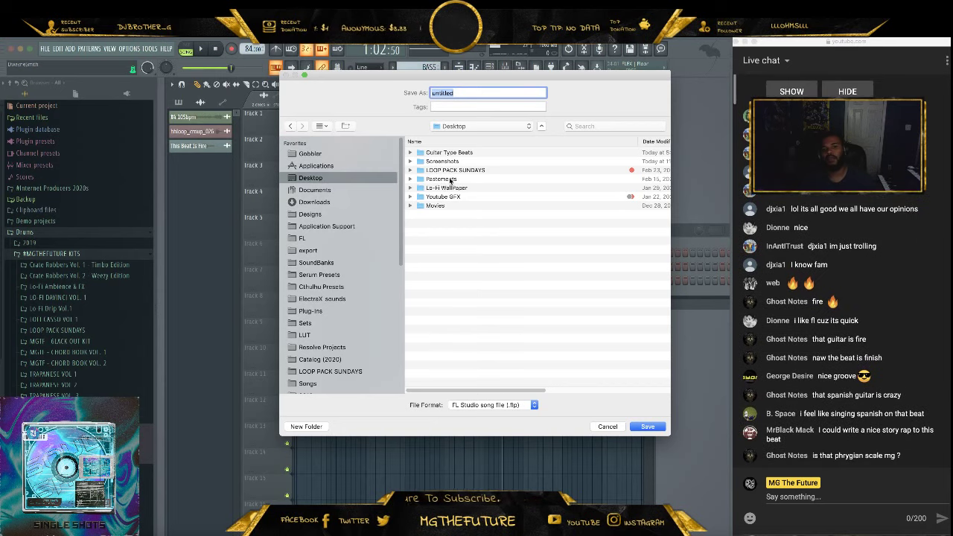
pyautogui.click(321, 360)
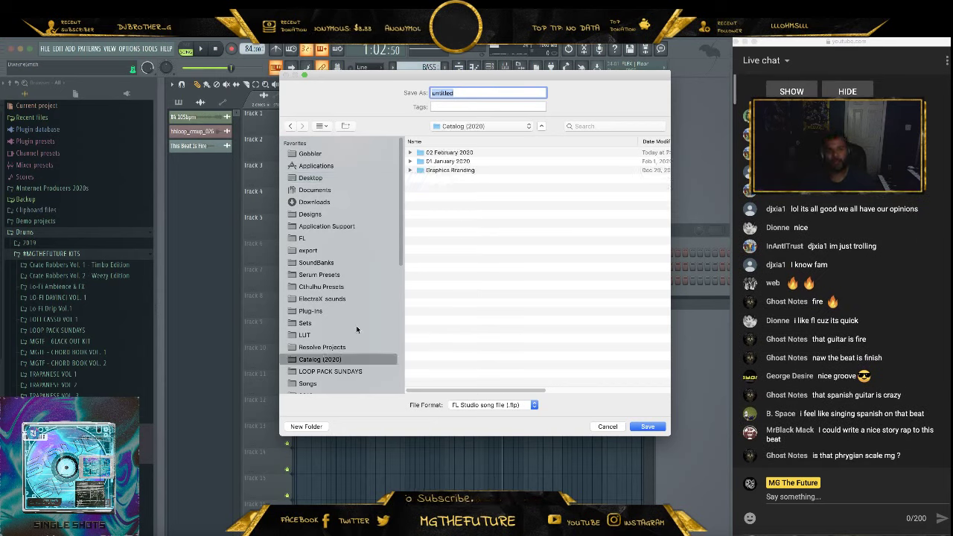
pyautogui.doubleClick(456, 155)
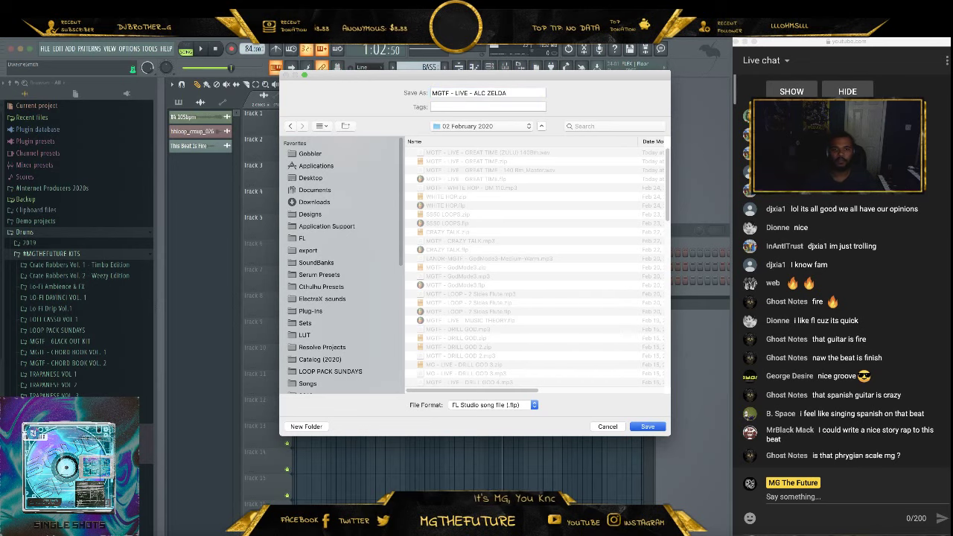
pyautogui.press('Return')
pyautogui.click(474, 358)
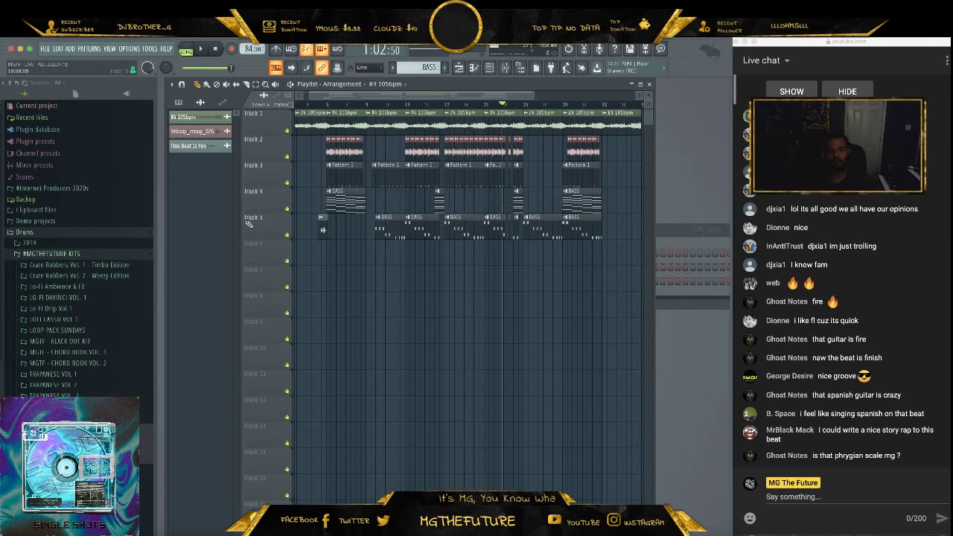
# Export the full song as MGTF - LIVE - ALC ZELDA.wav with splitting of mixer tracks turned off, and start the render
pyautogui.click(46, 48)
pyautogui.moveTo(138, 132)
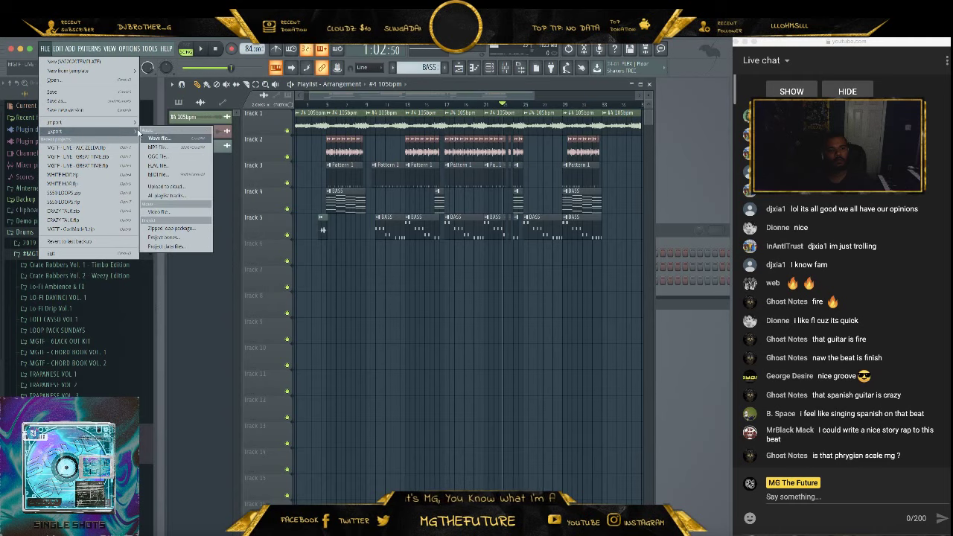
pyautogui.click(179, 141)
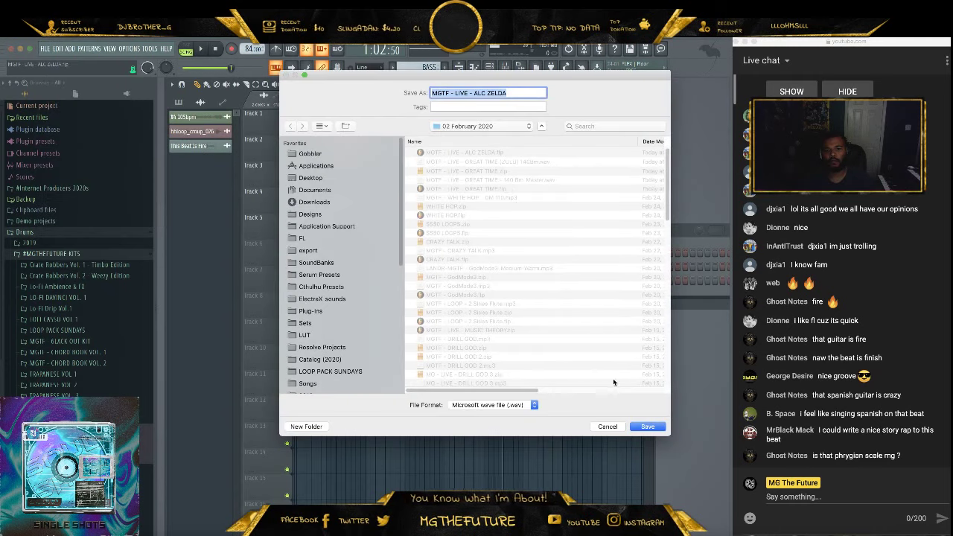
pyautogui.click(643, 426)
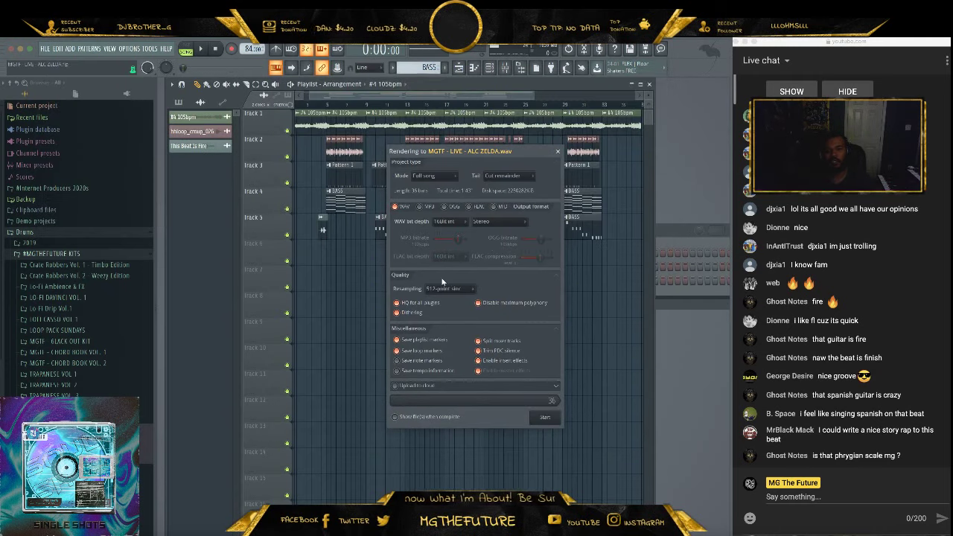
pyautogui.click(478, 340)
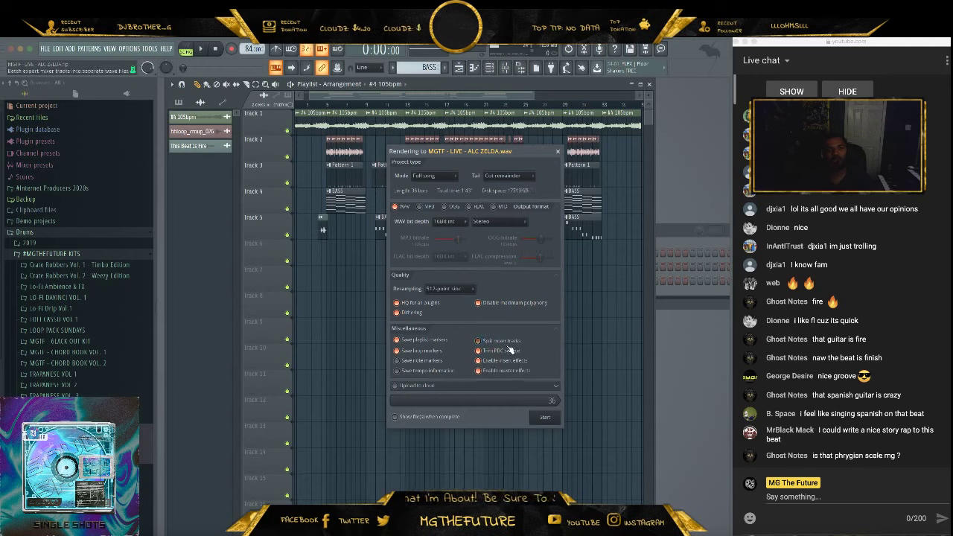
pyautogui.click(548, 417)
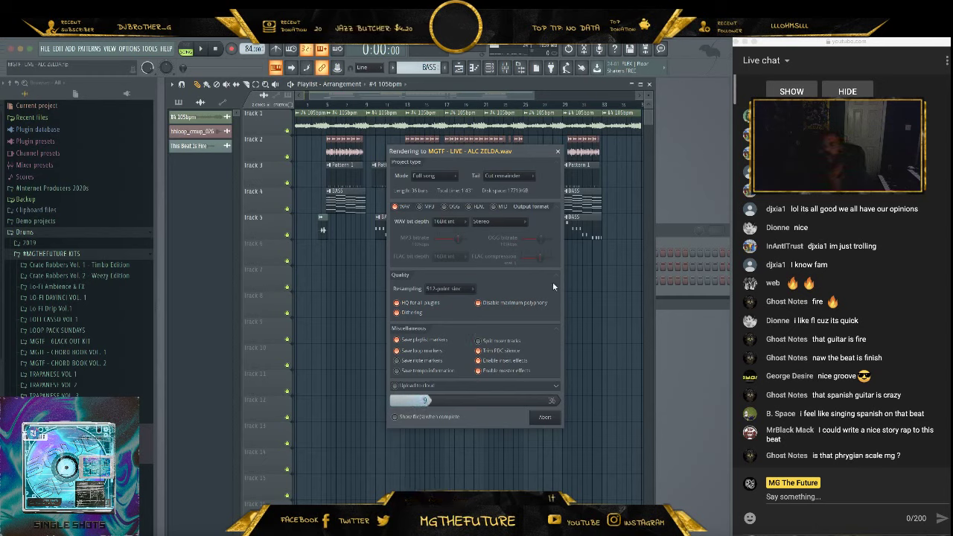
# Show the message held for review in the live chat and return to the newest messages
pyautogui.scroll(3, 799, 244)
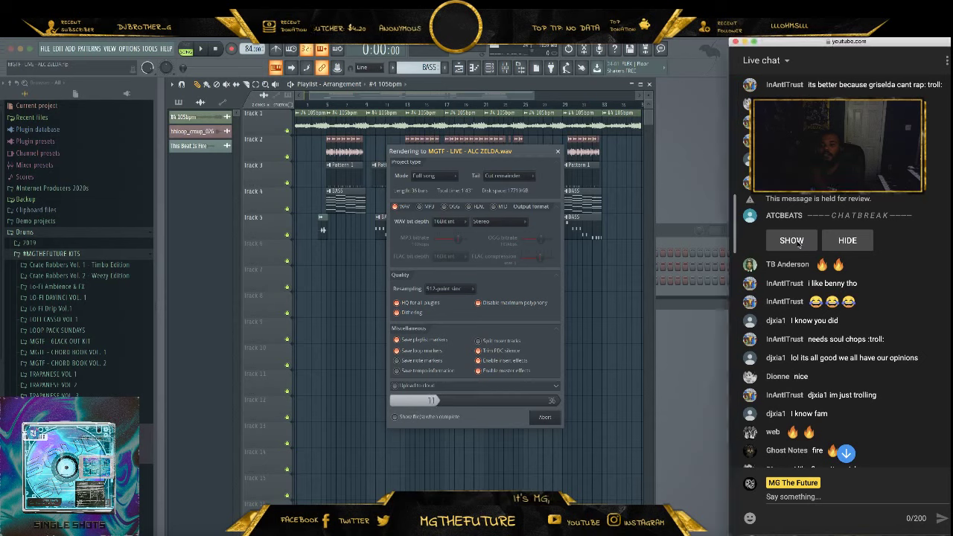
pyautogui.click(793, 241)
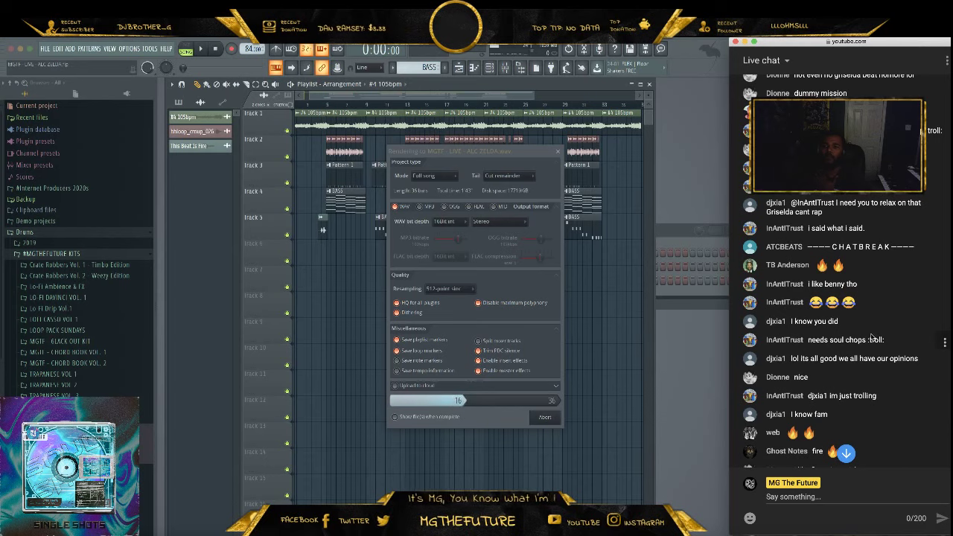
pyautogui.scroll(-4, 873, 338)
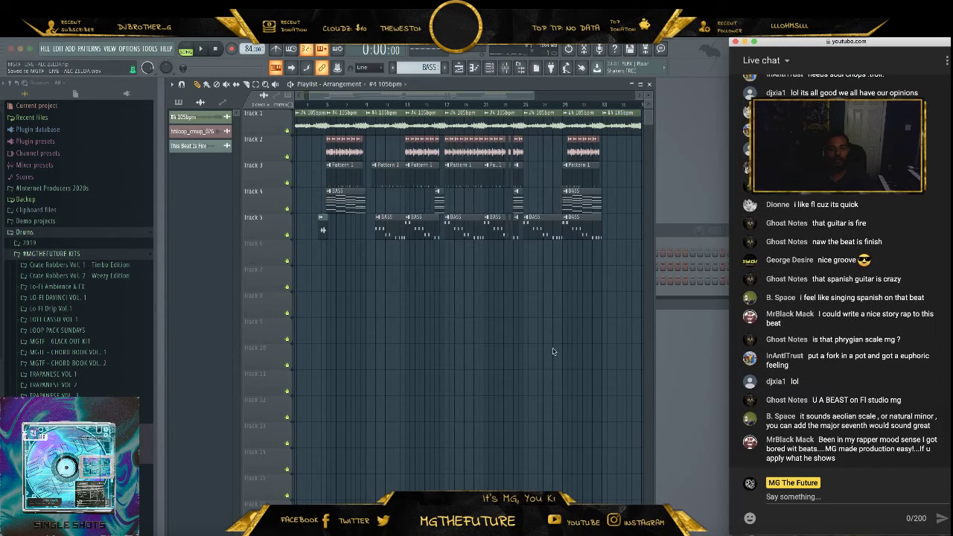
# Export the project as a zipped loop package named MGTF - LIVE - ALC ZELDA, saving it despite the trial plugin
pyautogui.click(46, 49)
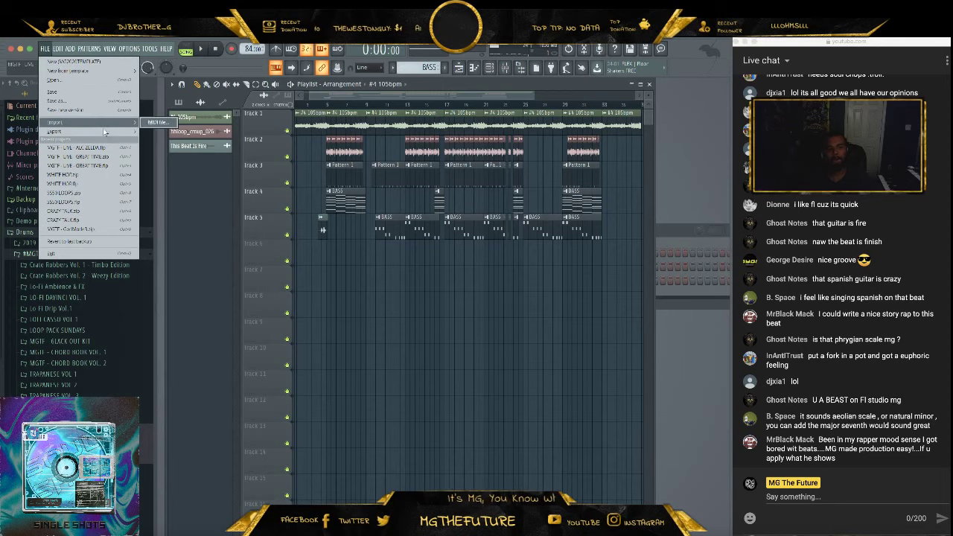
pyautogui.moveTo(132, 132)
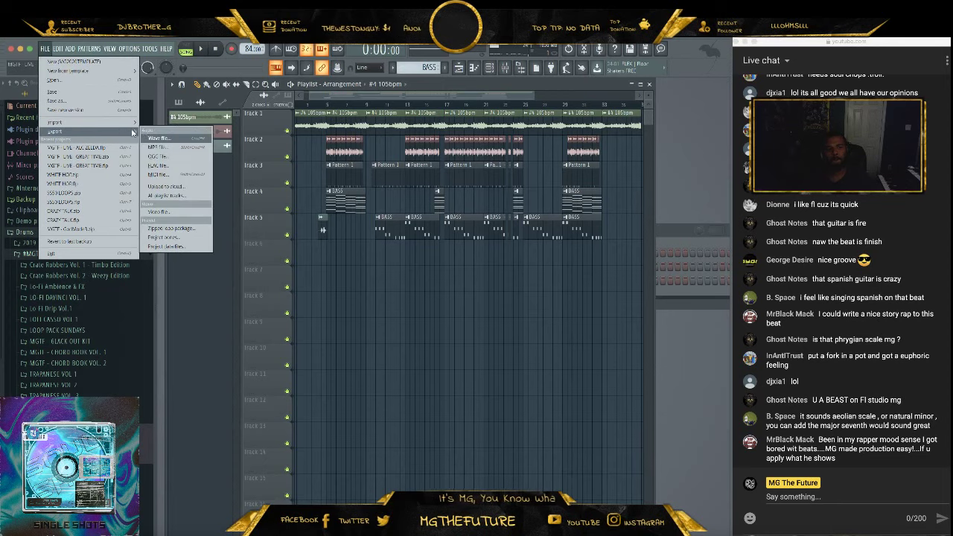
pyautogui.click(176, 230)
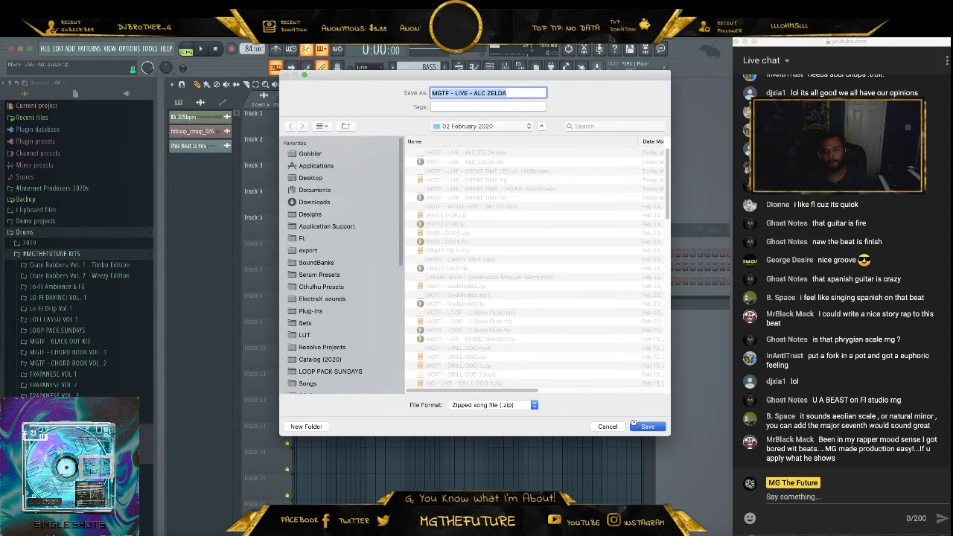
pyautogui.press('Return')
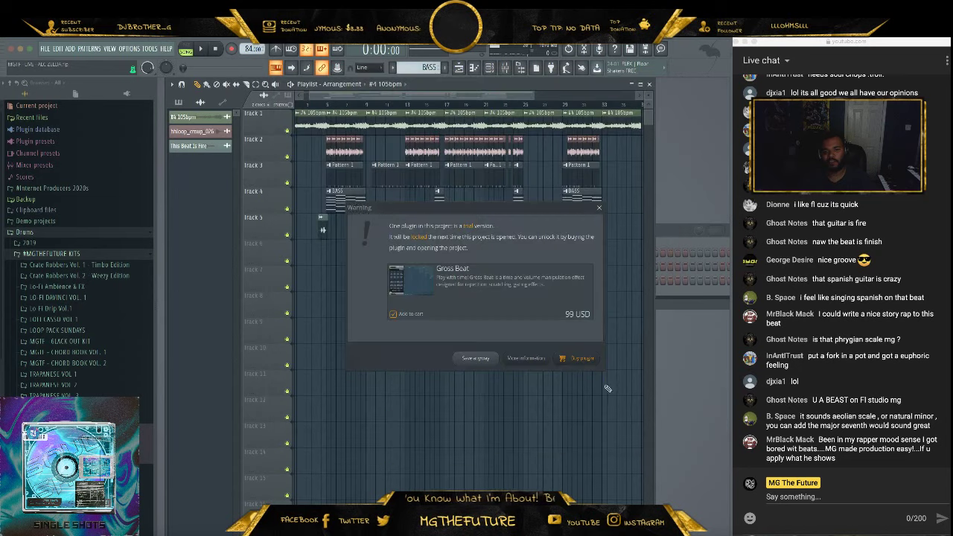
pyautogui.click(484, 357)
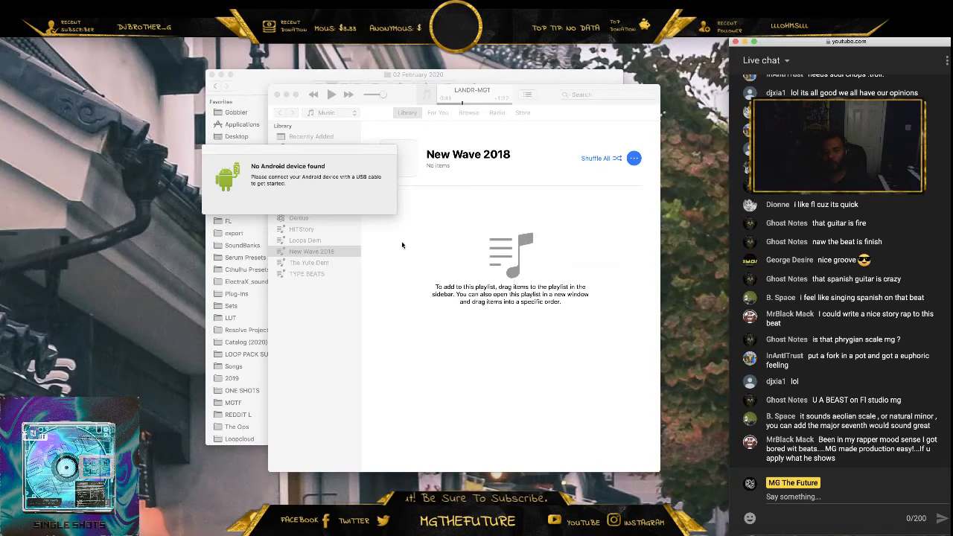
# Switch to Studio One and create a new empty song with the default title and settings
pyautogui.moveTo(227, 150); pyautogui.dragTo(310, 159)
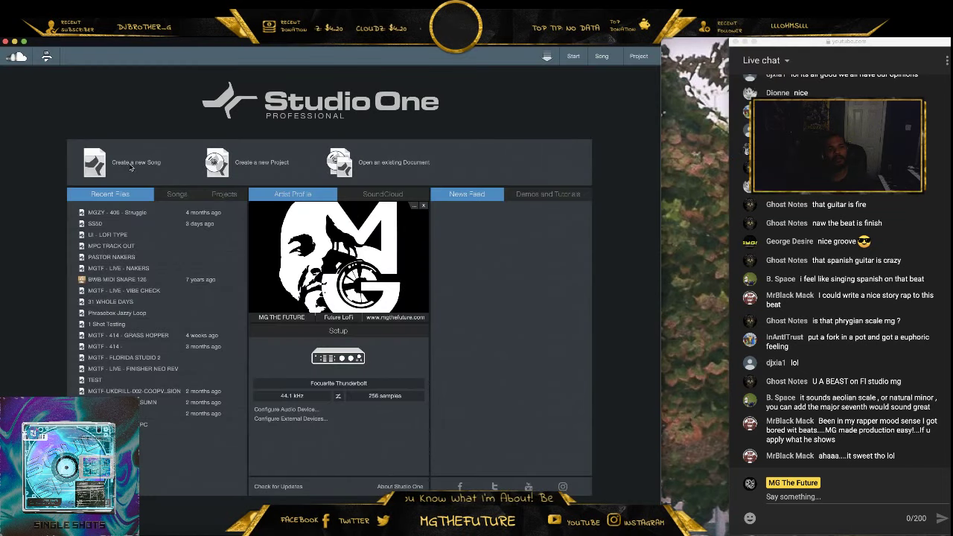
pyautogui.click(131, 167)
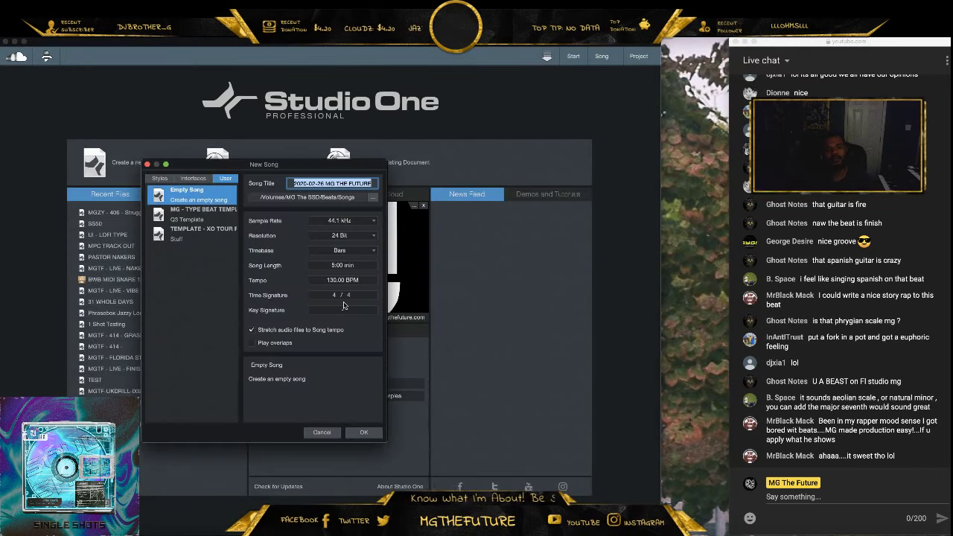
pyautogui.click(363, 433)
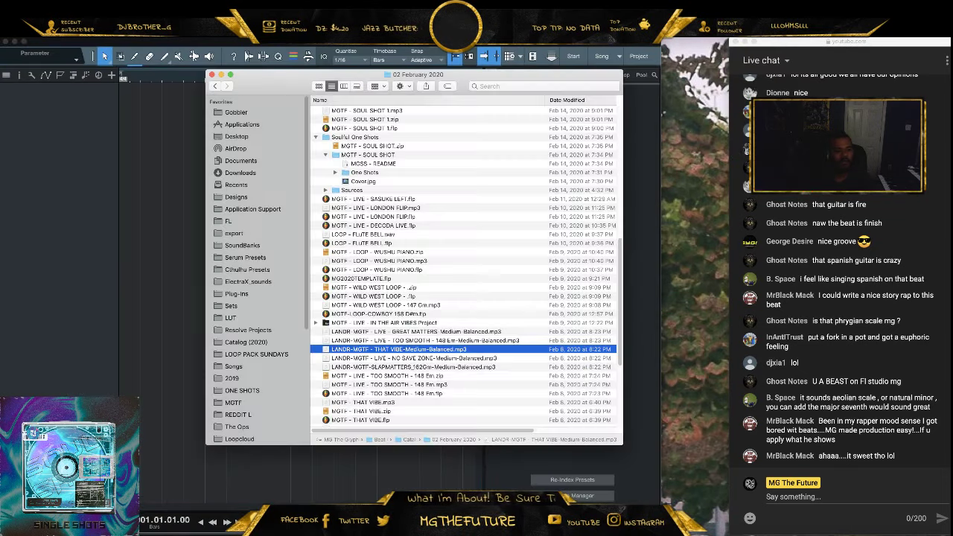
# Import MGTF - LIVE - ALC ZELDA.wav from the 02 February 2020 folder as an audio track at the song's start
pyautogui.scroll(15, 398, 349)
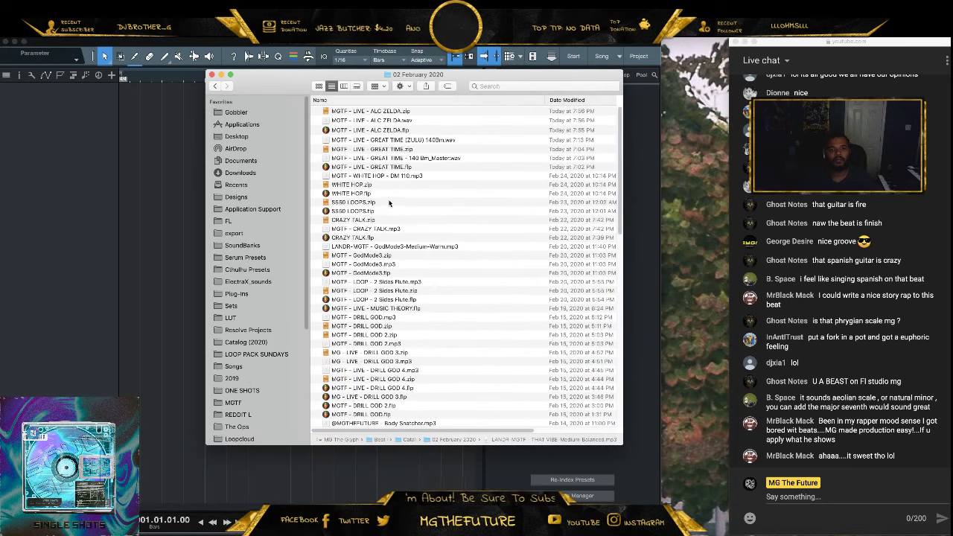
pyautogui.moveTo(389, 121); pyautogui.dragTo(121, 258)
pyautogui.click(142, 188)
pyautogui.moveTo(248, 76); pyautogui.dragTo(236, 41)
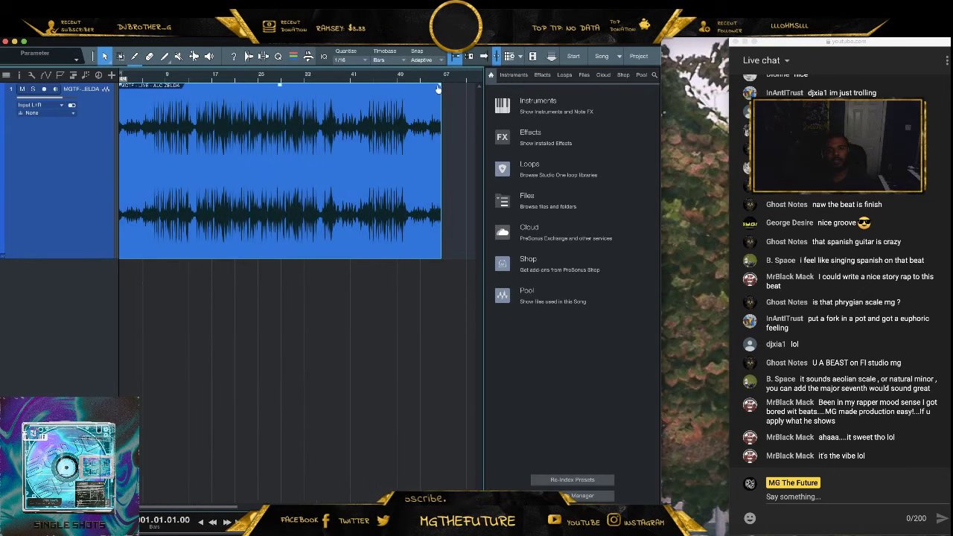
# Add a fade-out from about bar 49 to the end of the audio clip and a short fade-in at its start
pyautogui.moveTo(439, 87); pyautogui.dragTo(398, 96)
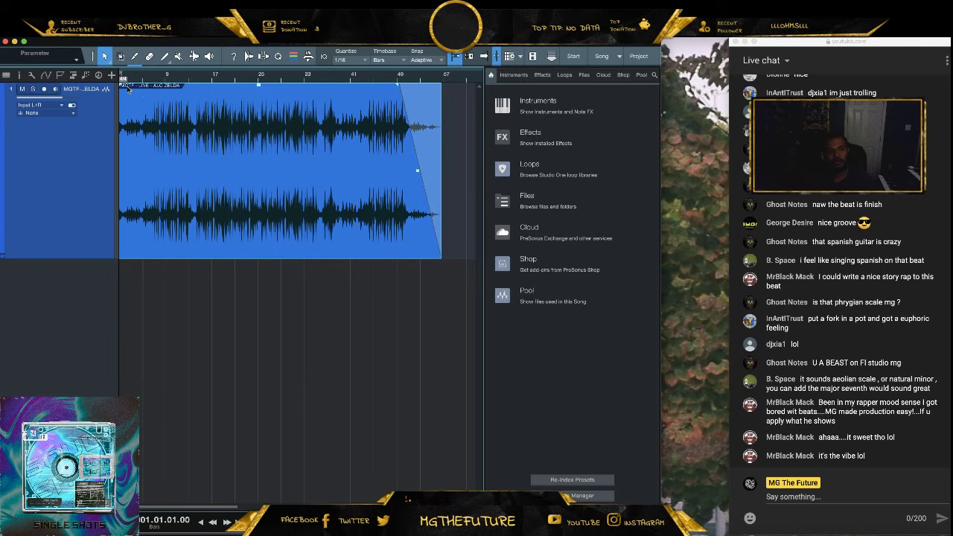
pyautogui.moveTo(128, 90); pyautogui.dragTo(145, 90)
# Show the mixer and add a Pipeline Stereo insert to the MGTF - LIVE - ALC ZELDA audio channel
pyautogui.press('F3')
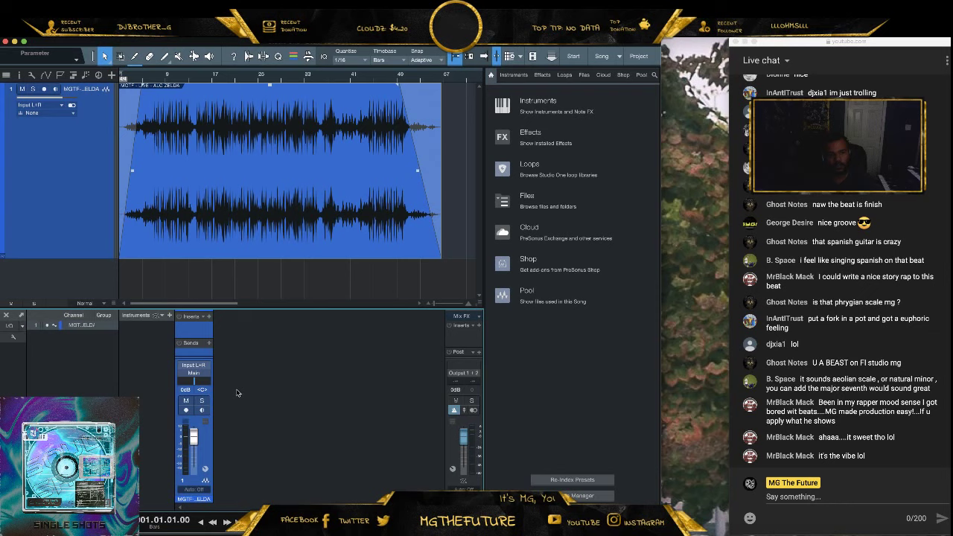
pyautogui.click(207, 320)
pyautogui.write('p')
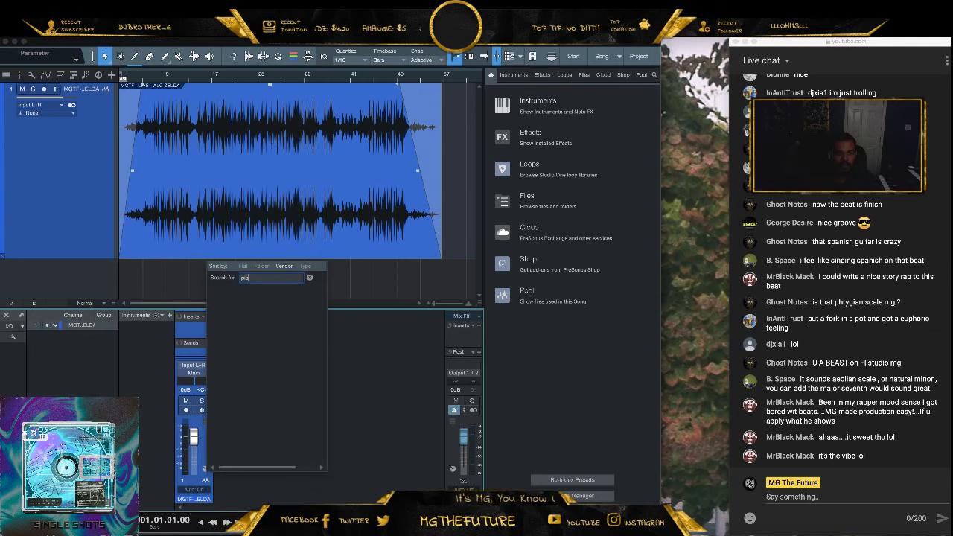
pyautogui.write('ree')
pyautogui.click(231, 311)
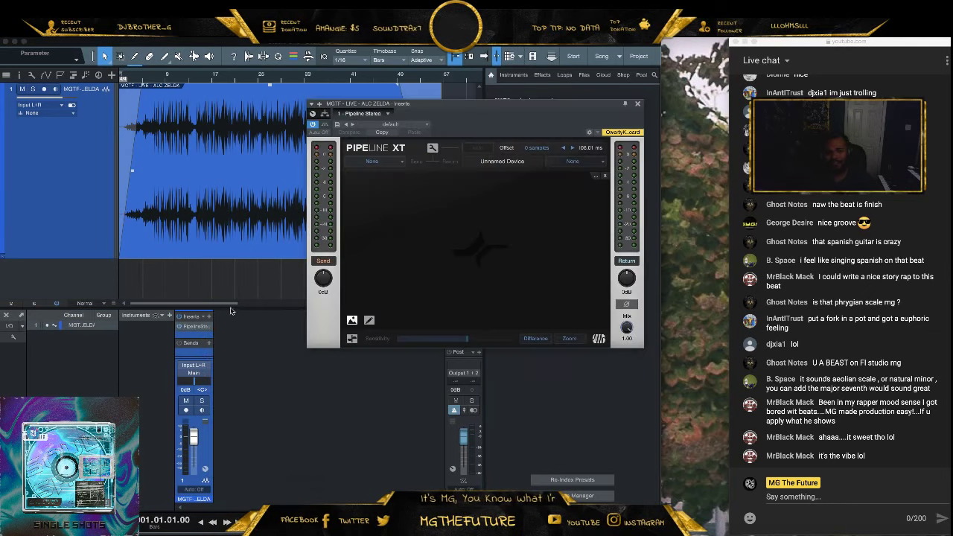
# Route the Pipeline XT send to MPC, choose a hardware input for its return, and close the plugin window
pyautogui.click(375, 165)
pyautogui.click(387, 184)
pyautogui.click(574, 160)
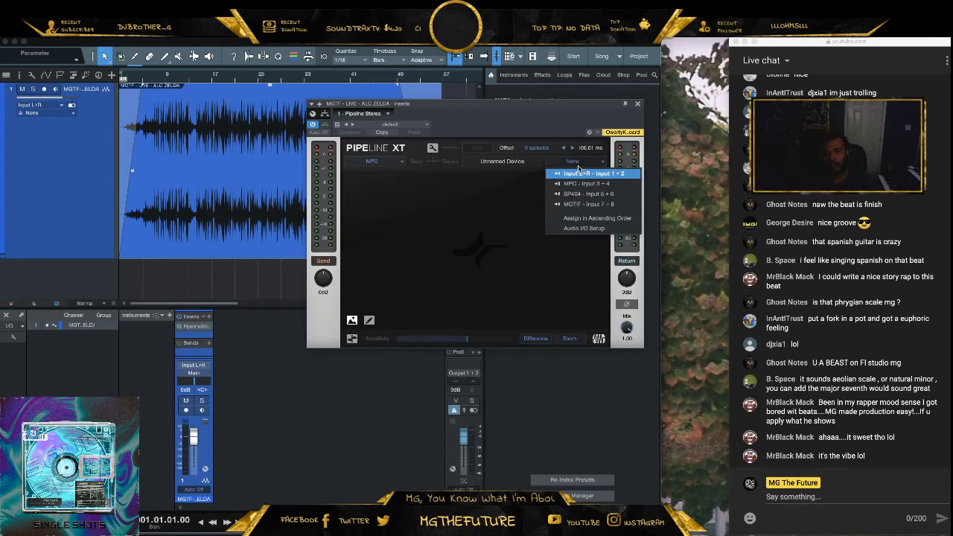
pyautogui.click(574, 195)
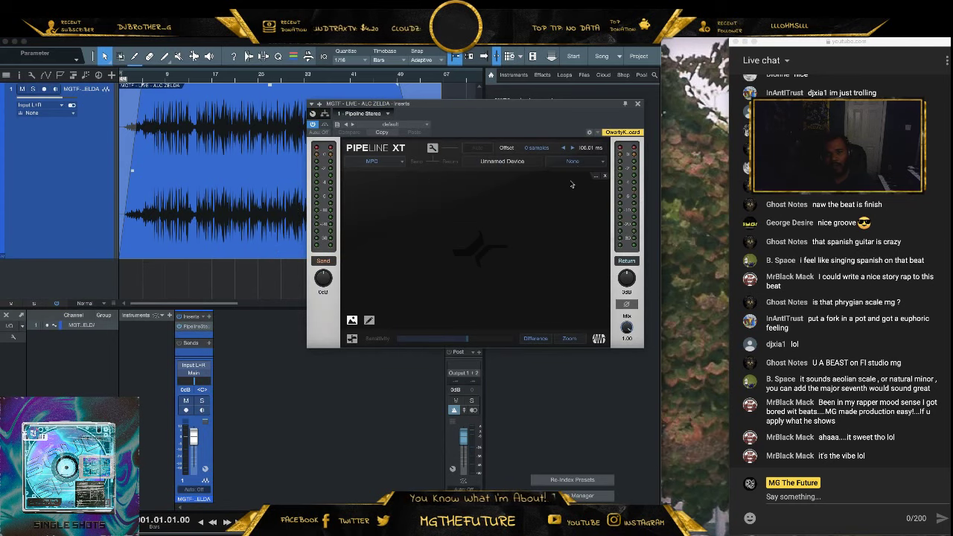
pyautogui.click(638, 104)
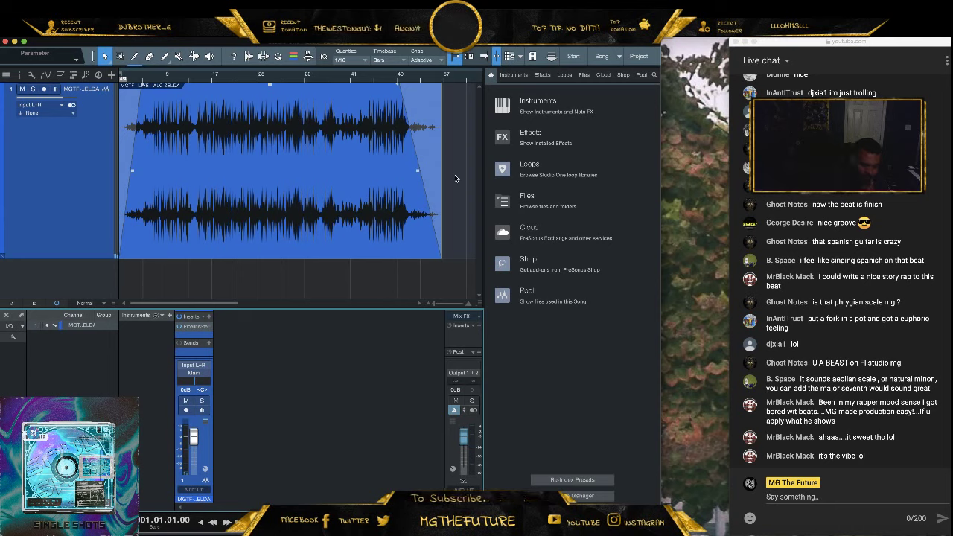
# Switch to OBS, change the live scene to 3 - MPC (DESK), and minimise the OBS window
pyautogui.click(812, 534)
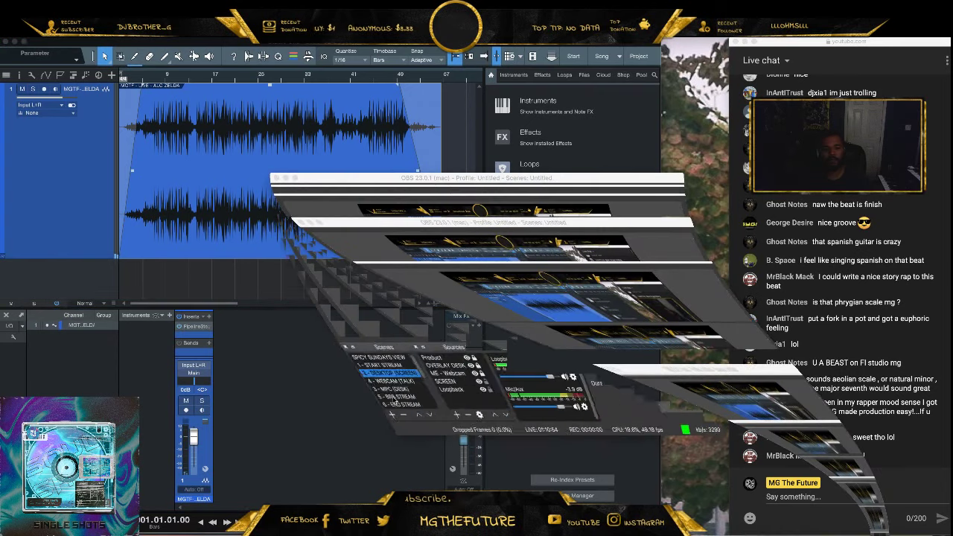
pyautogui.scroll(-2, 301, 398)
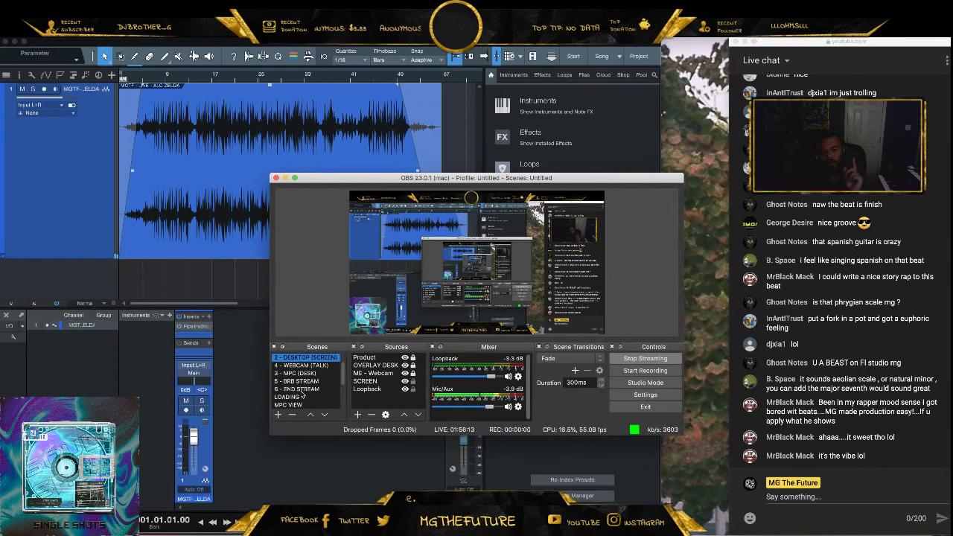
pyautogui.click(306, 374)
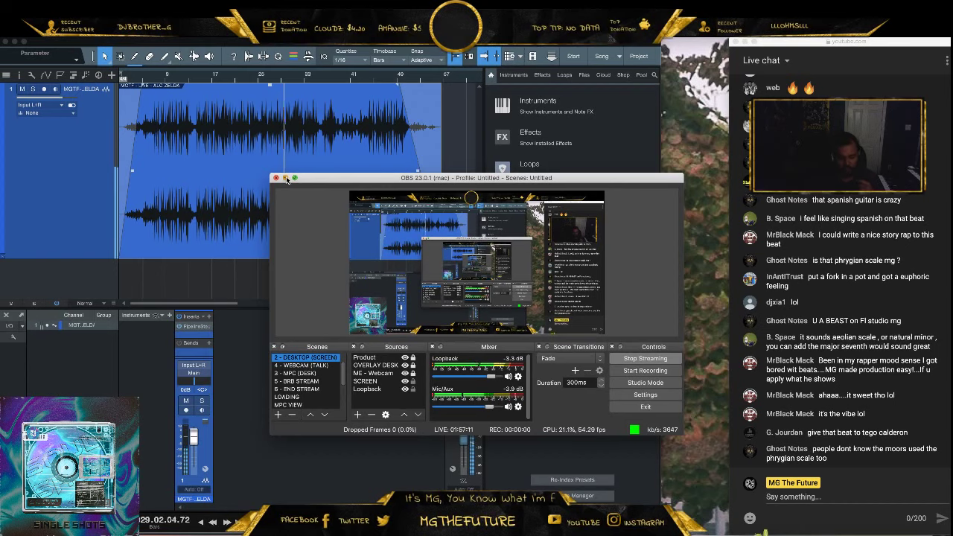
pyautogui.click(285, 178)
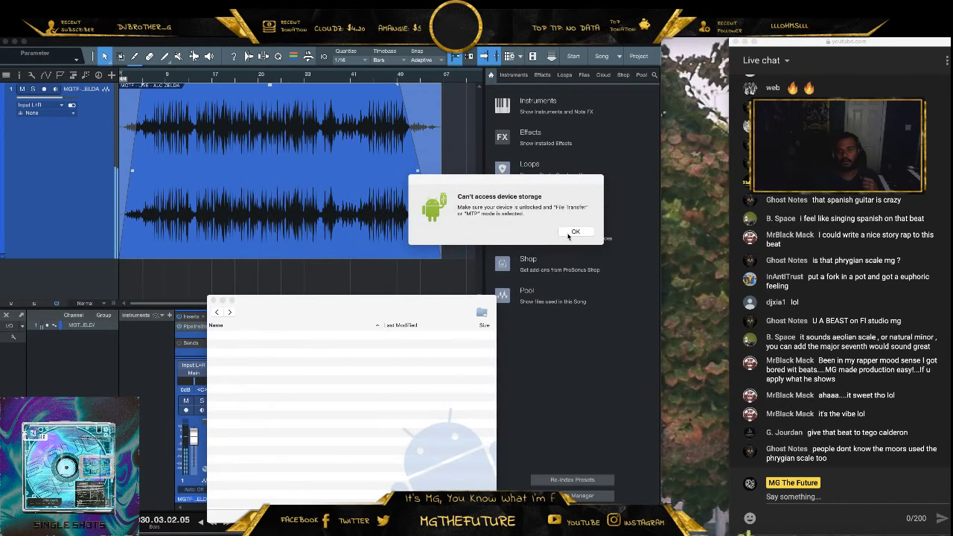
# Dismiss the Android device connection alerts and bring the OBS window back up
pyautogui.click(574, 231)
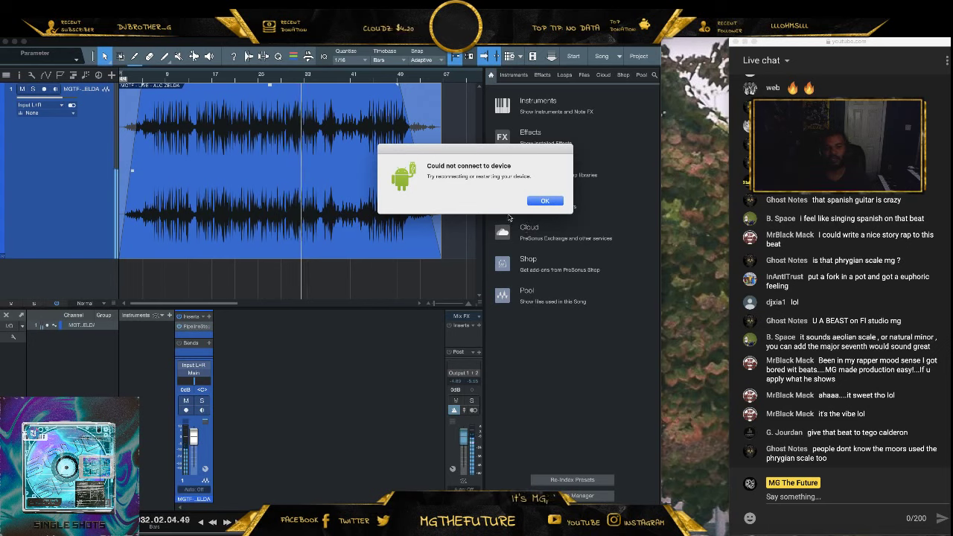
pyautogui.click(545, 200)
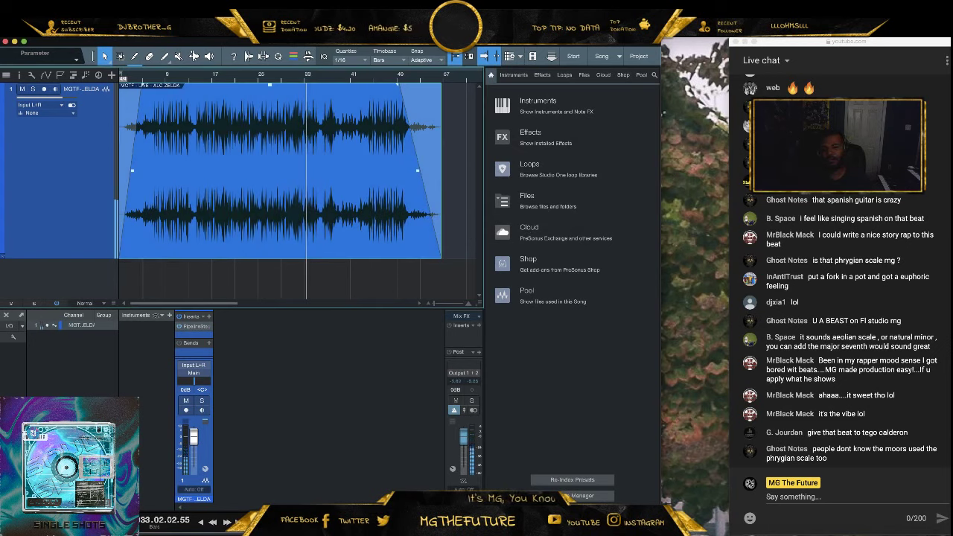
pyautogui.click(894, 533)
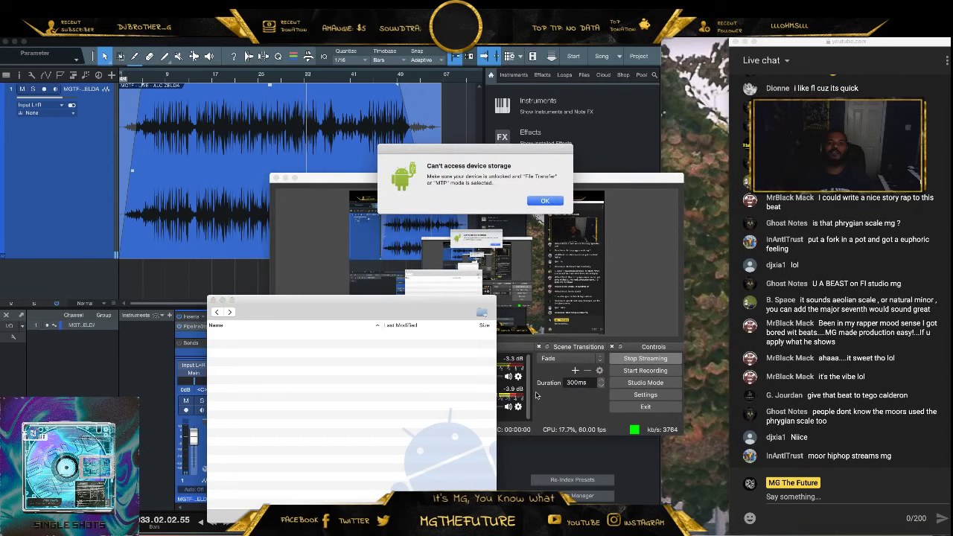